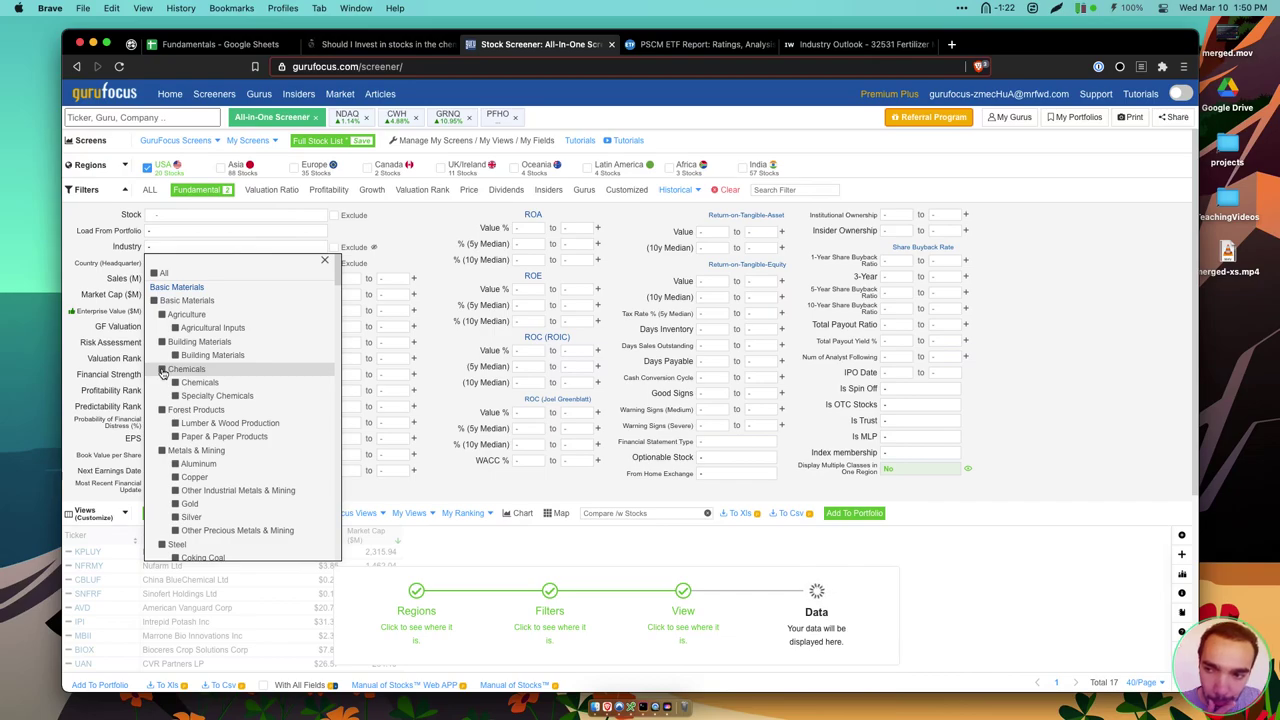
View the Chemical - Plastic industry overview on Zacks and return to the Basic Materials industry list in the sector rankings
left_click(358, 44)
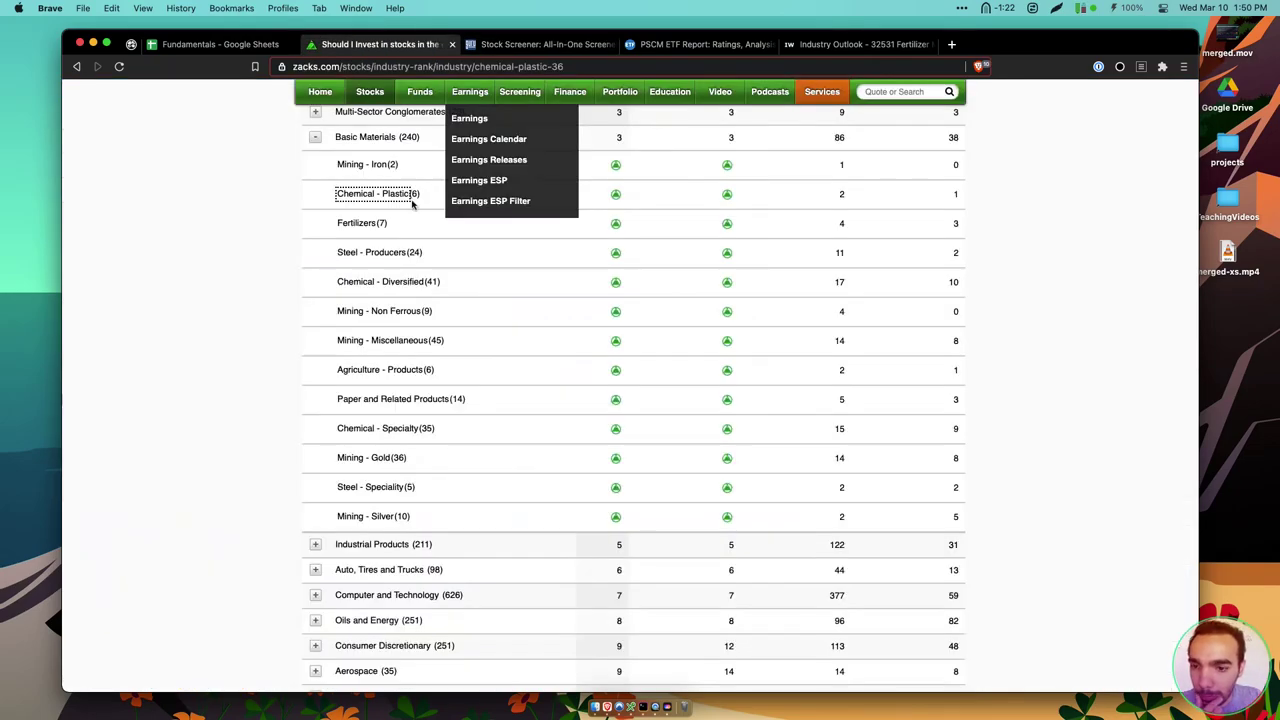
left_click(405, 191)
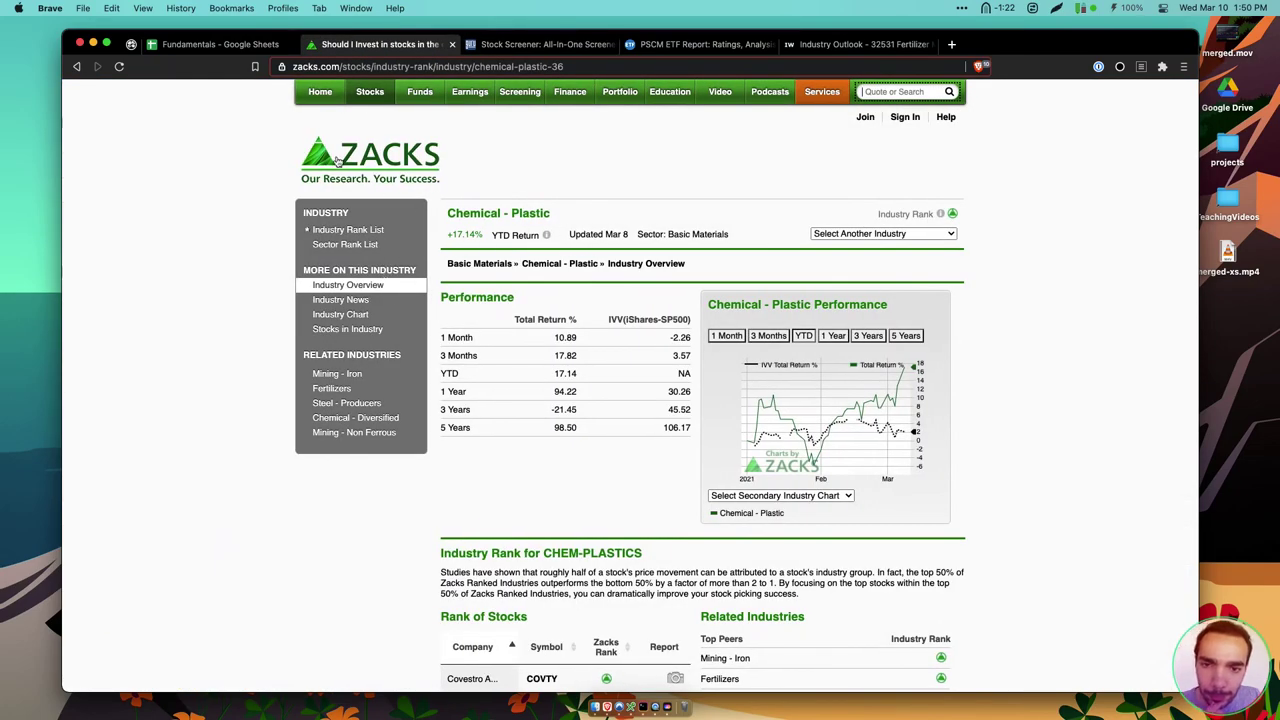
left_click(77, 67)
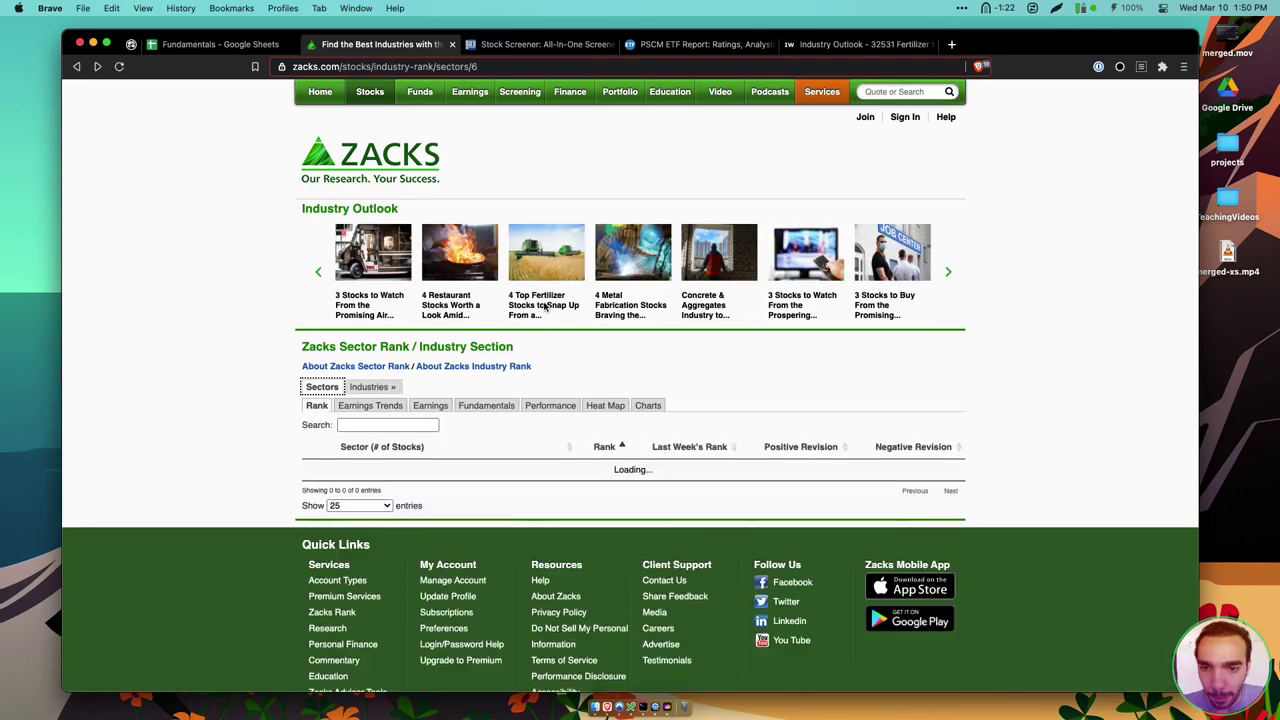
scroll(407, 350, "down", 4)
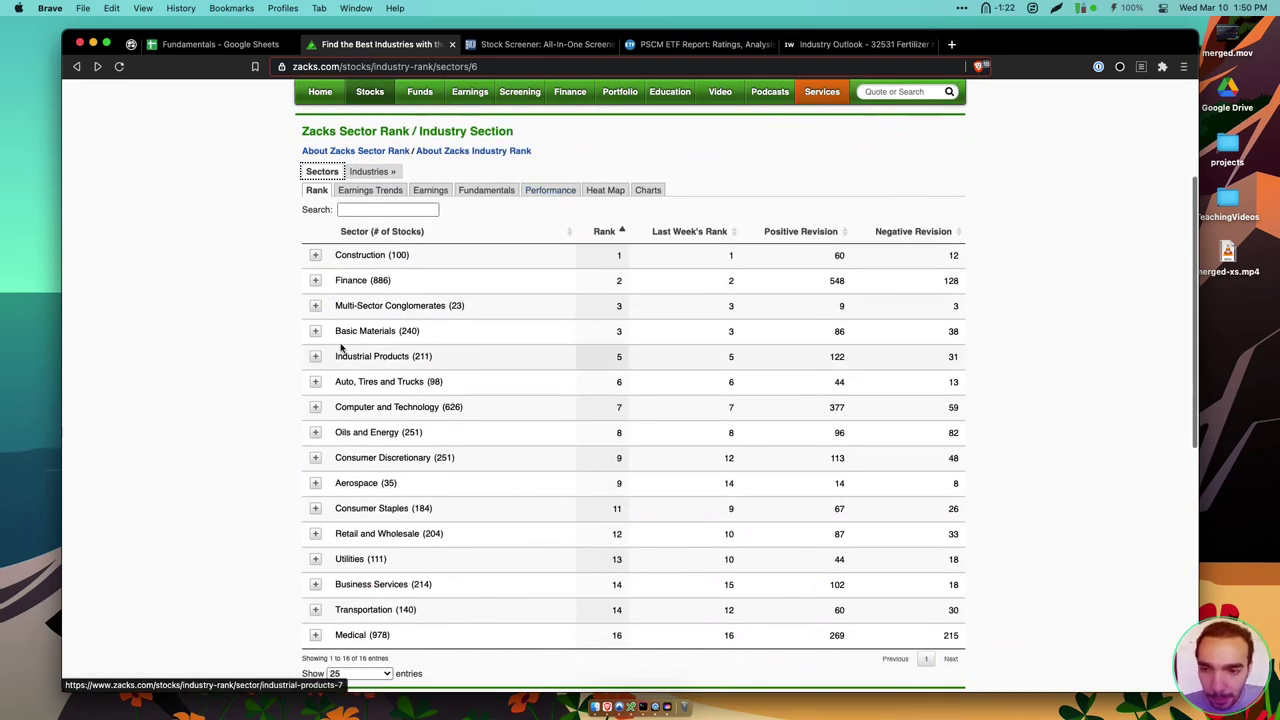
left_click(315, 330)
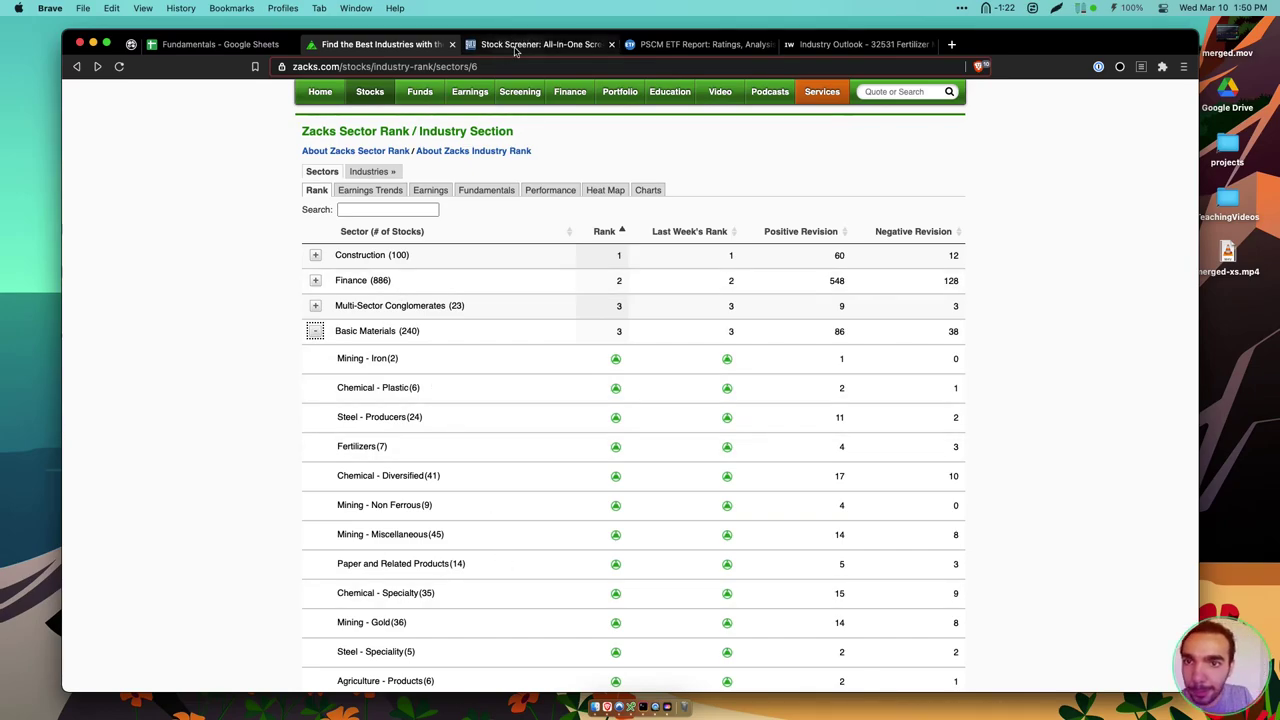
Switch to the GuruFocus screener and exclude Specialty Chemicals from the industry filter, keeping only Chemicals selected
left_click(545, 44)
left_click(178, 397)
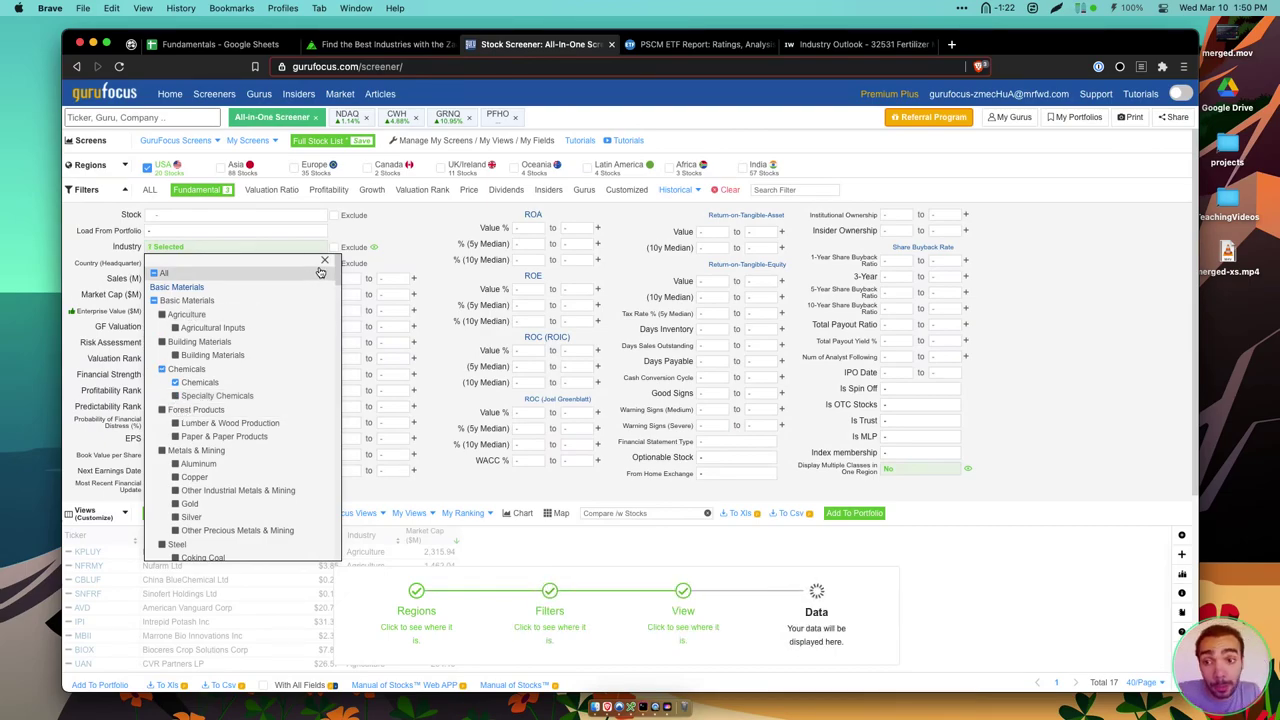
Check the industry names on Zacks and search IBISWorld for "chemical special"
left_click(357, 44)
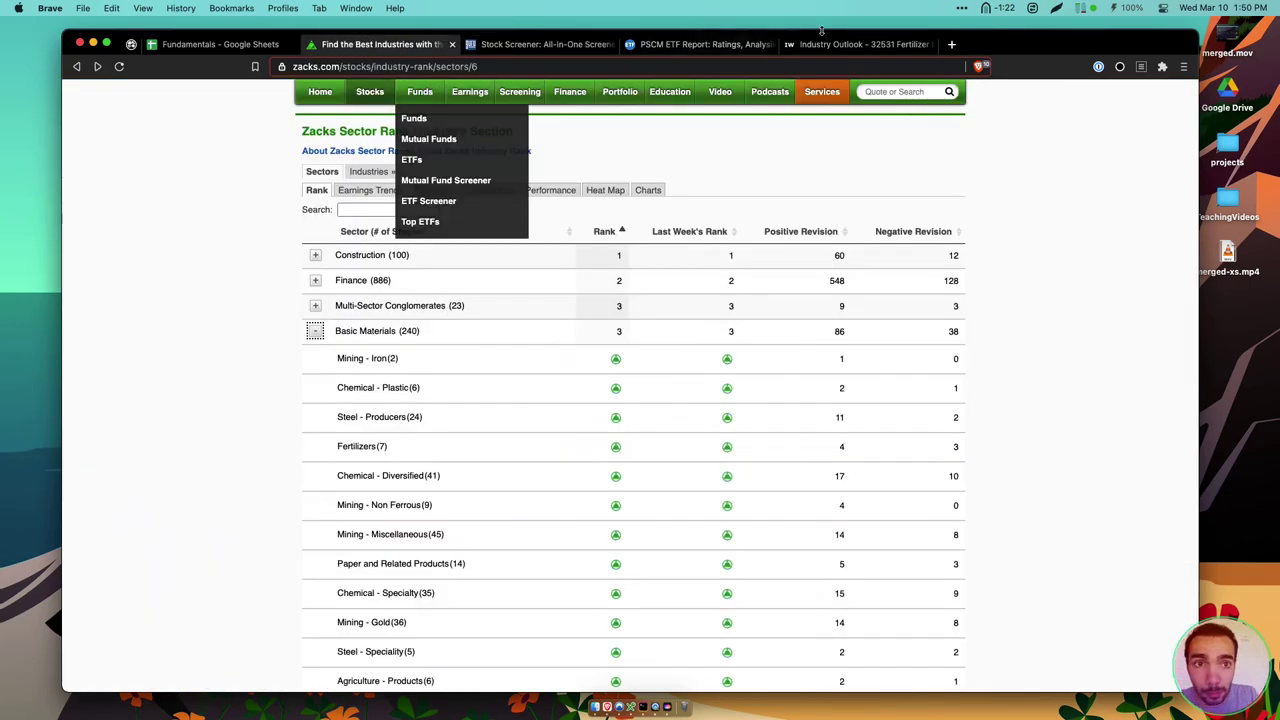
left_click(860, 44)
left_click(1053, 99)
type("chemical special")
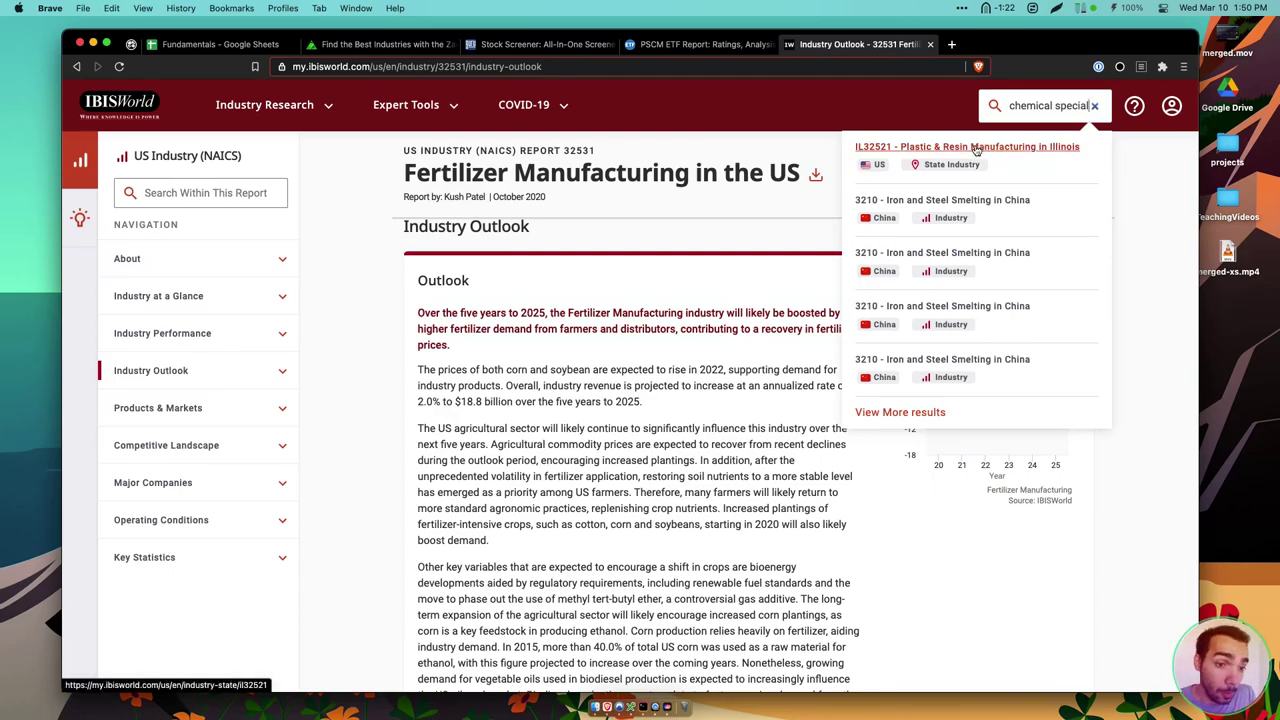
Compare with the Zacks industry list and add Specialty Chemicals to the GuruFocus screener's industry filter
left_click(385, 44)
mouse_move(420, 91)
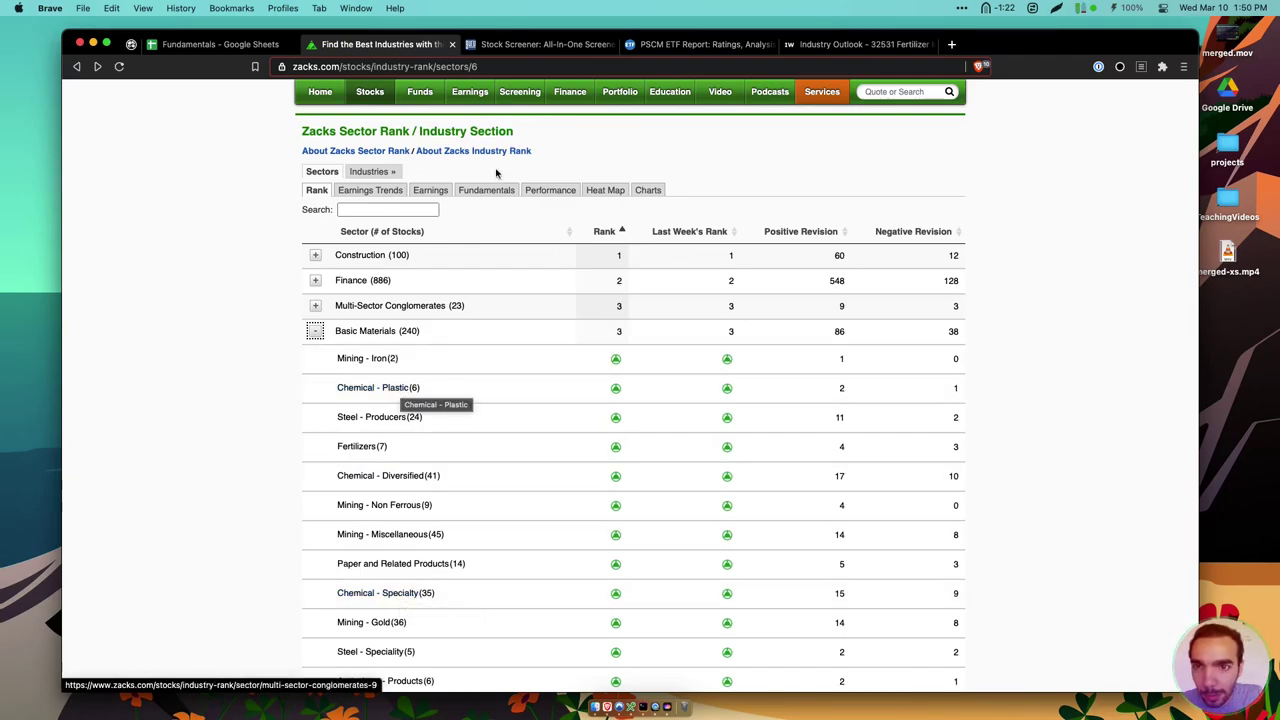
left_click(510, 44)
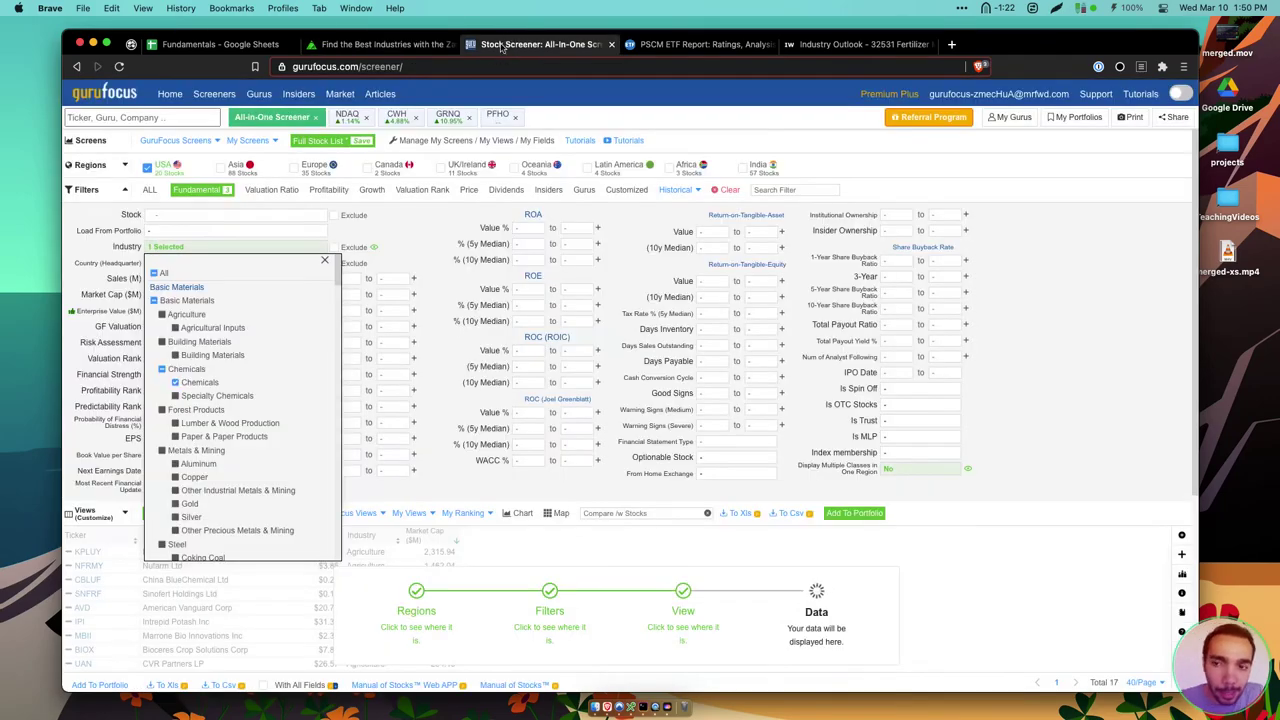
left_click(177, 397)
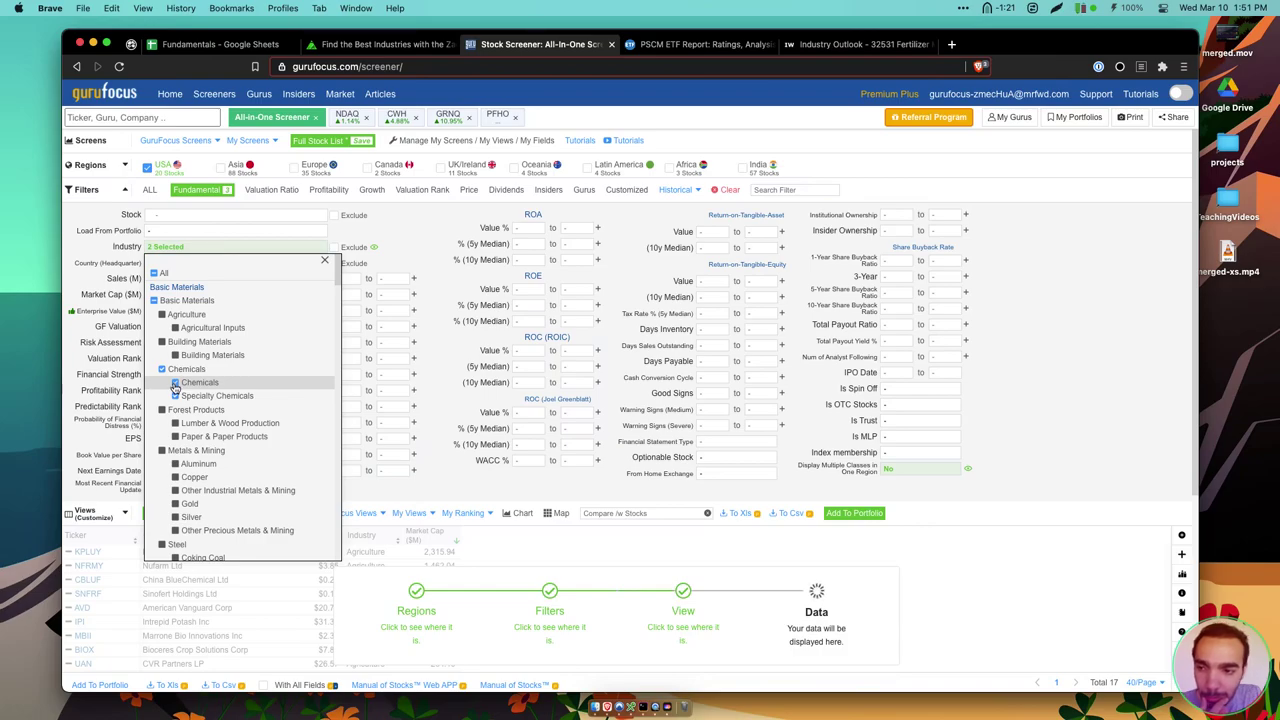
left_click(324, 265)
Review the screener's results area and recheck which industries are selected in the industry filter
scroll(440, 430, "down", 5)
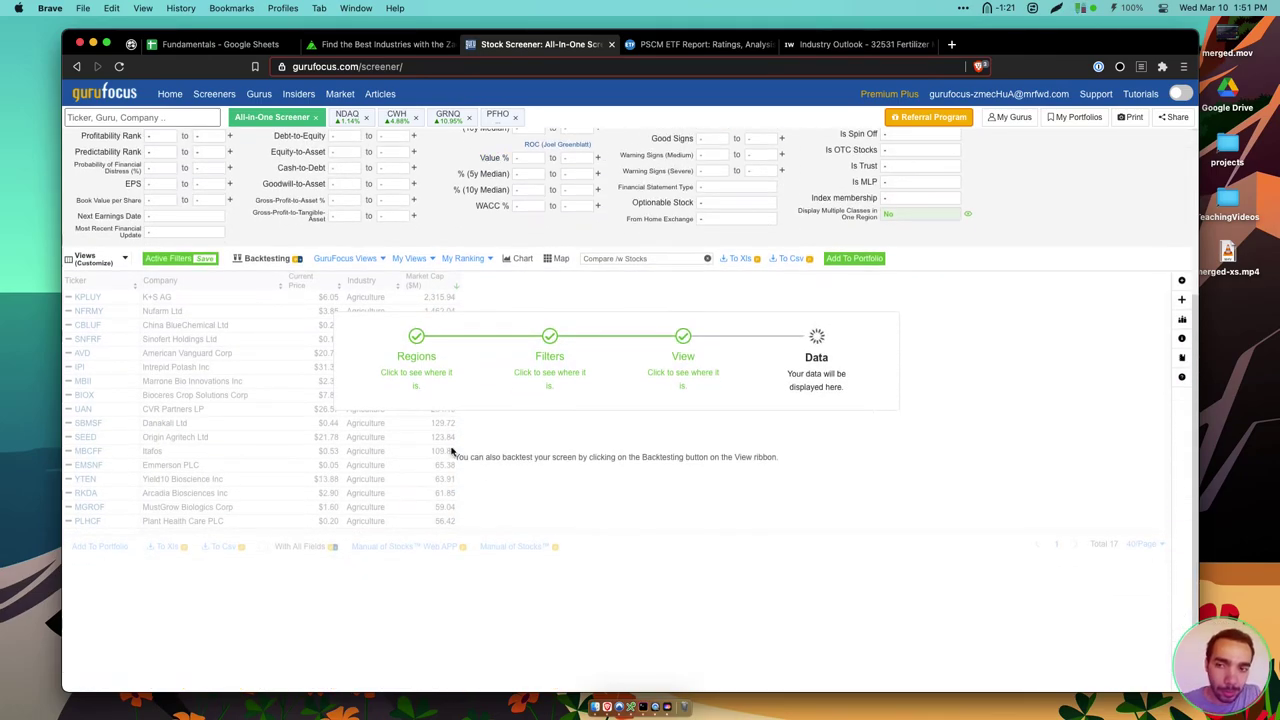
scroll(450, 460, "up", 5)
left_click(257, 246)
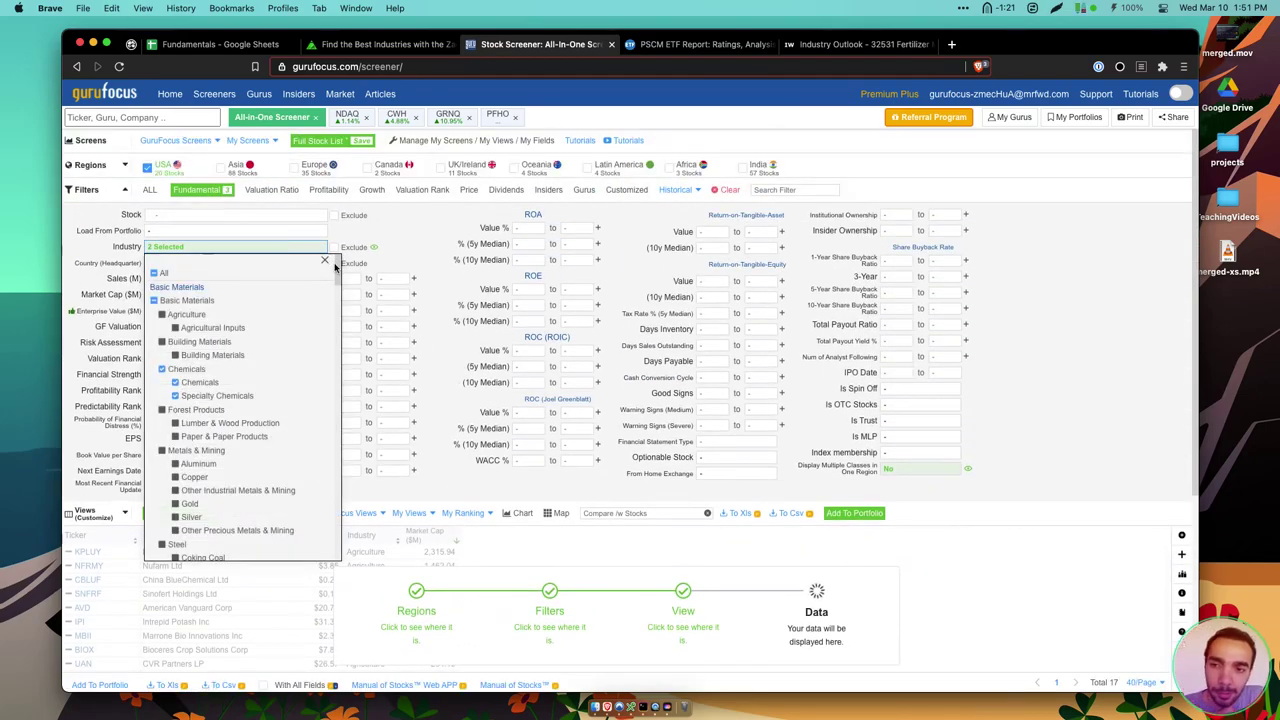
left_click(401, 232)
scroll(403, 300, "down", 2)
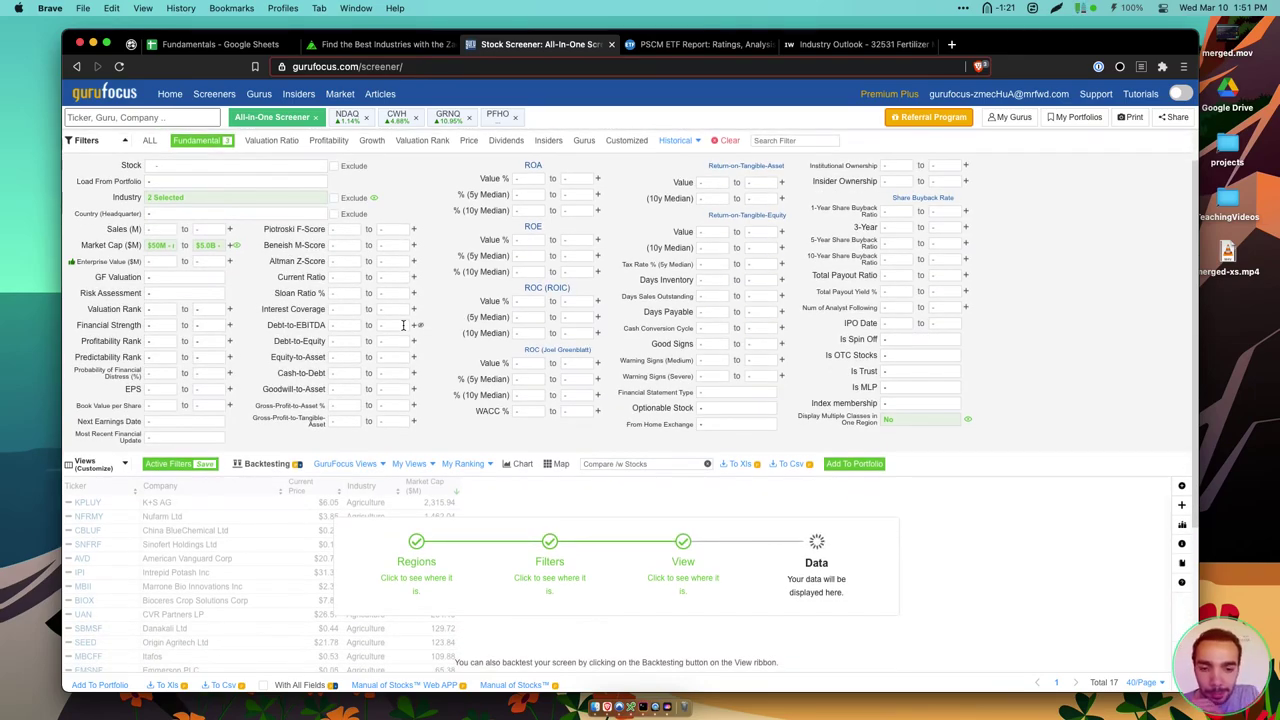
scroll(402, 325, "down", 5)
Open the Zacks Chemical - Plastic and Chemical - Specialty industry pages in separate tabs and close the sector rankings page
left_click(388, 46)
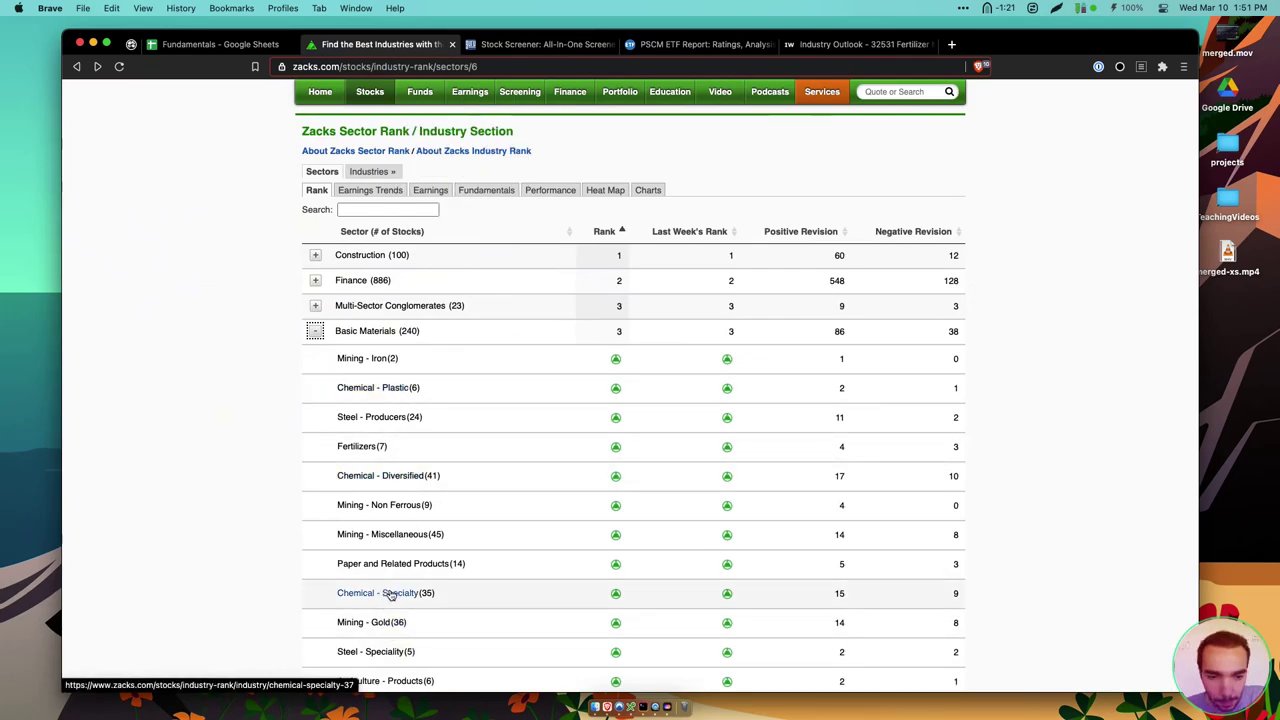
left_click(392, 388, "super")
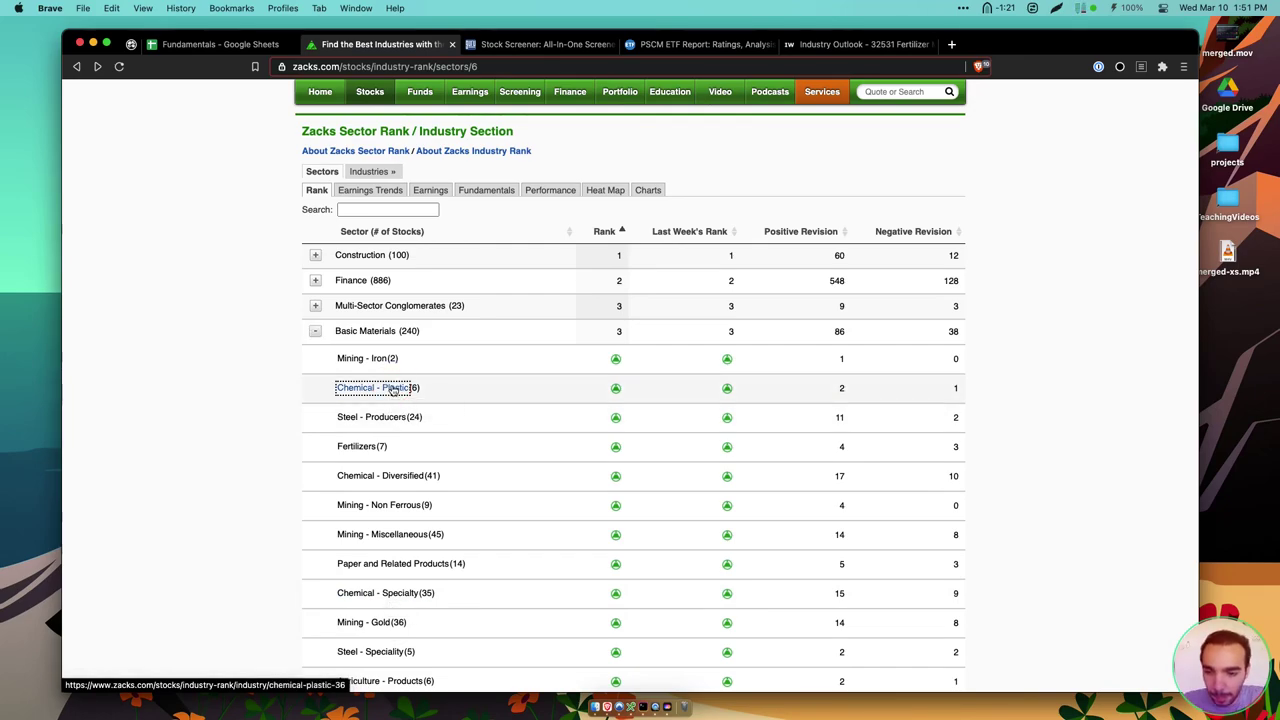
left_click(395, 593, "super")
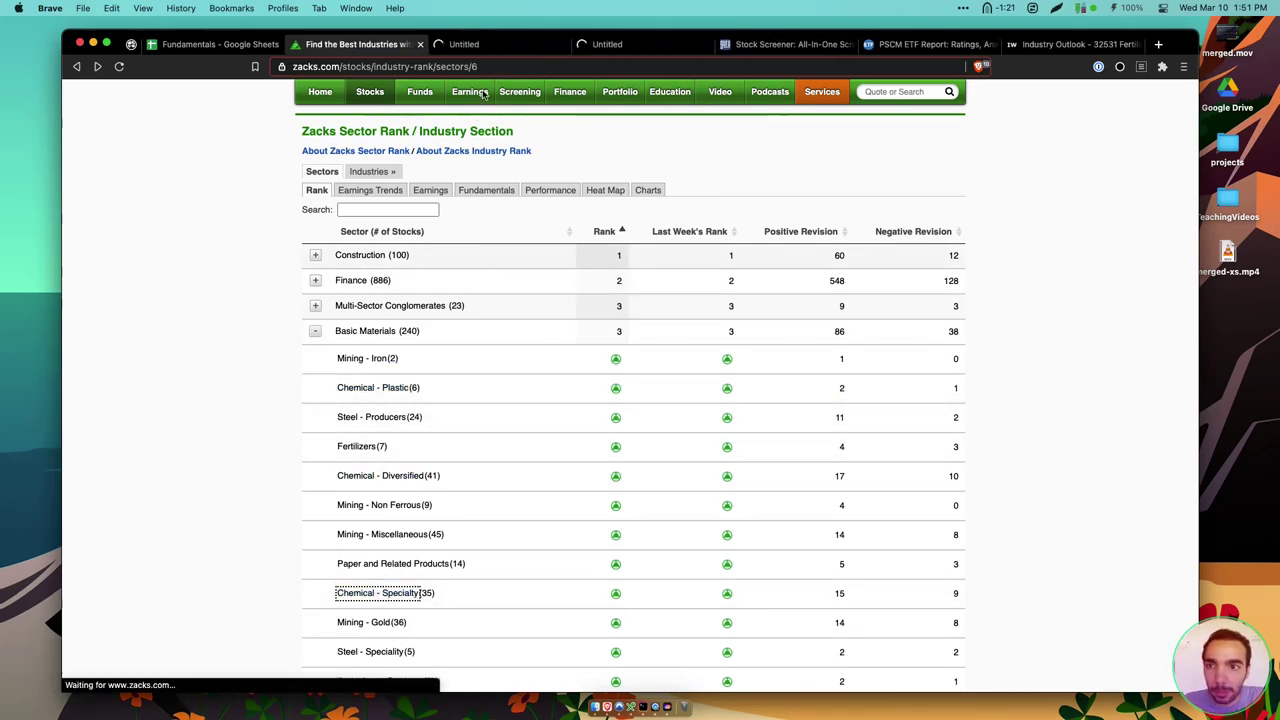
key("super+w")
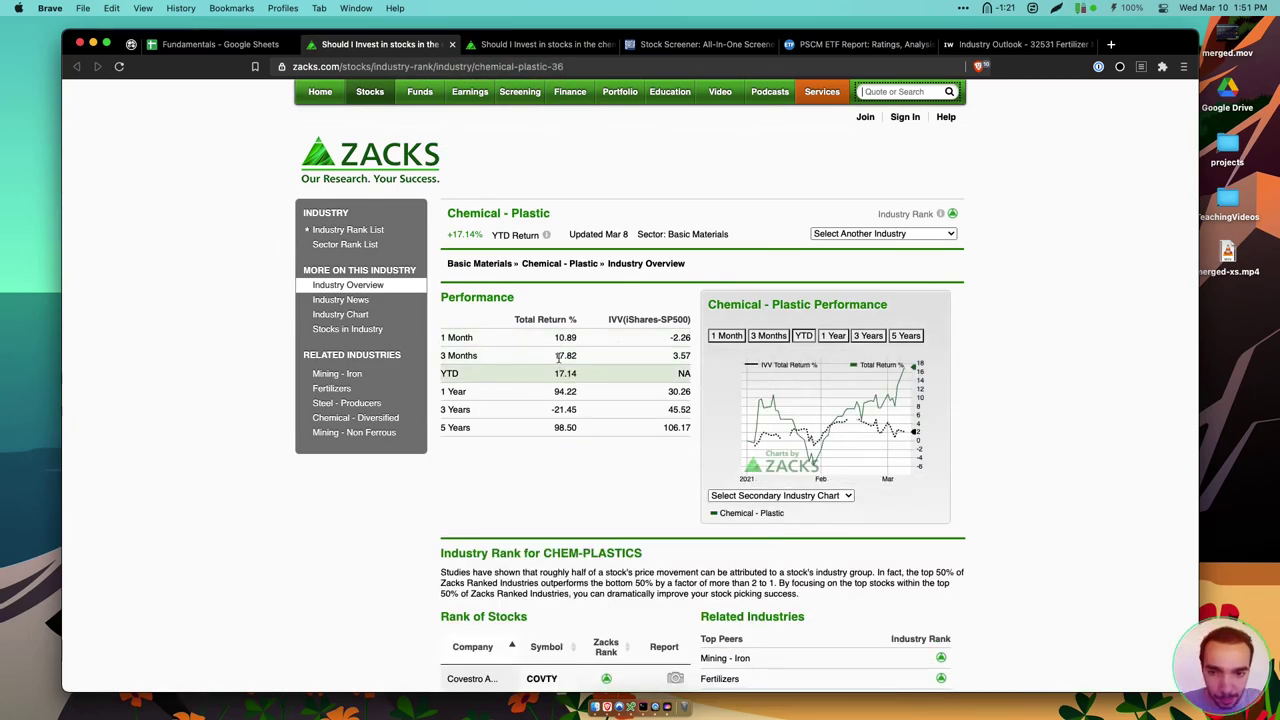
Examine the Chemical - Plastic page, comparing its 1-year return with the S&P 500 and reading its stock ranks, key metrics and industry description
double_click(562, 391)
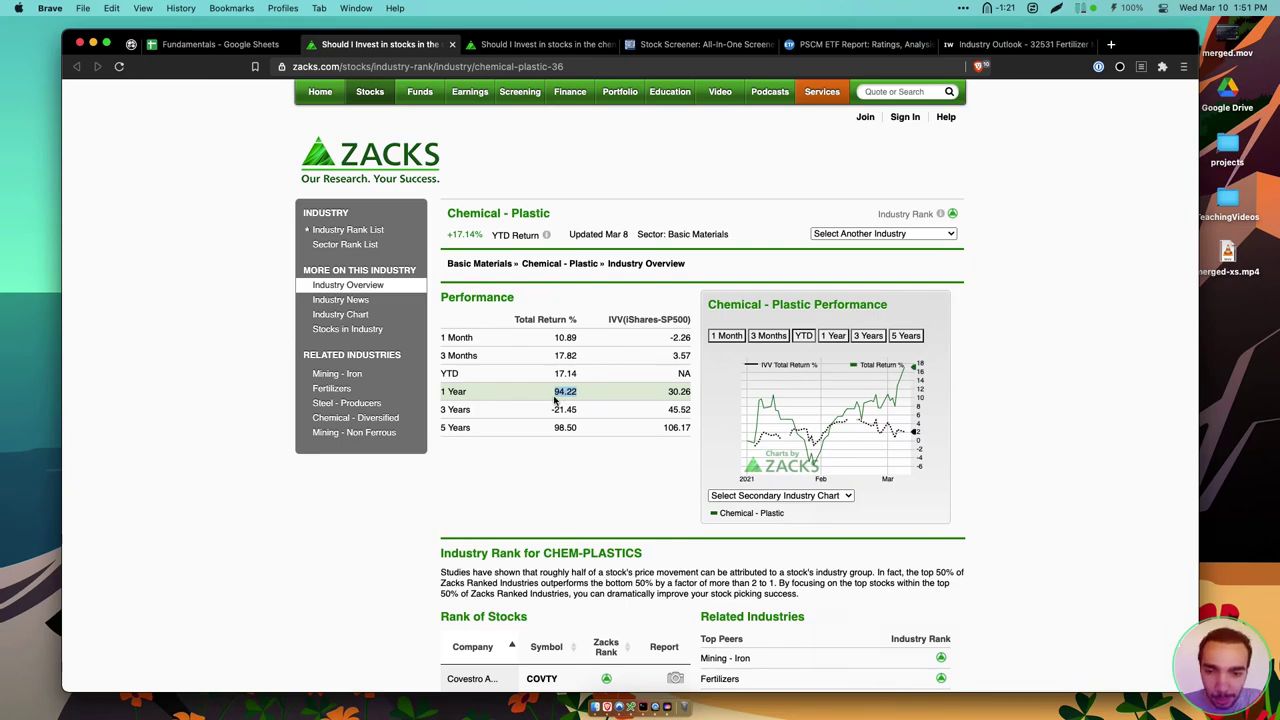
left_click_drag(556, 400, 585, 399)
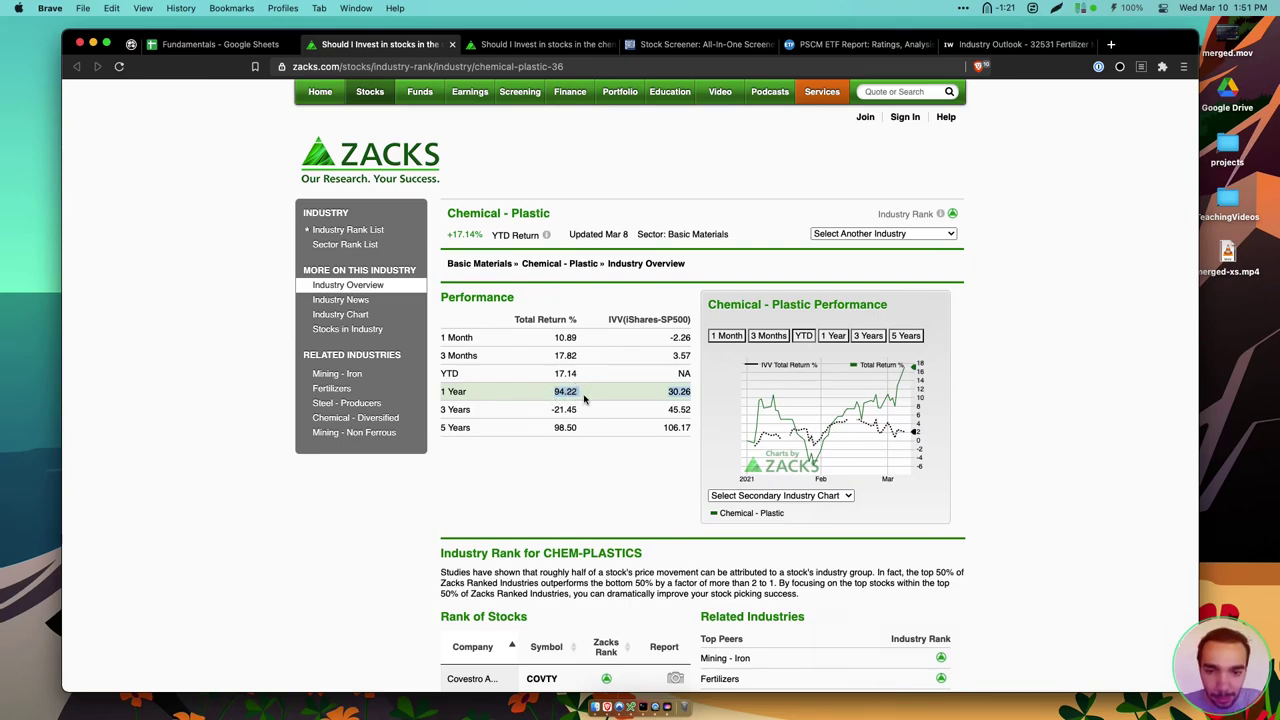
scroll(580, 400, "down", 5)
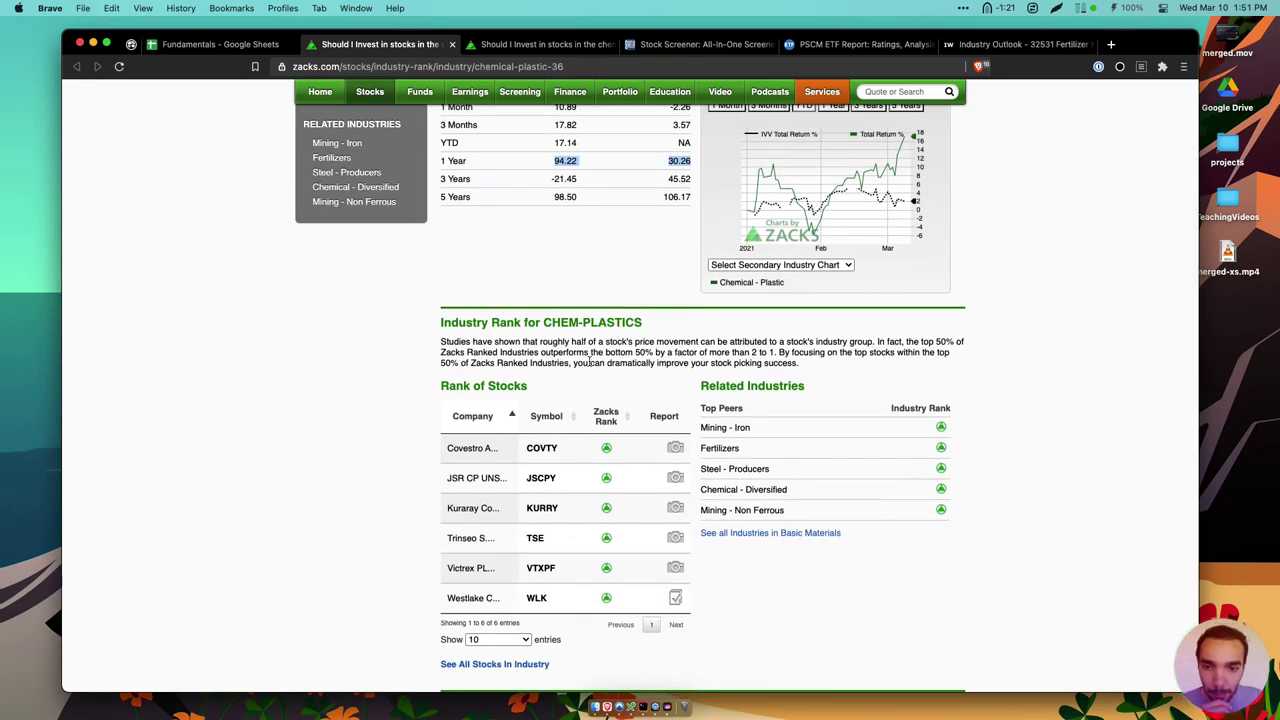
scroll(590, 363, "down", 18)
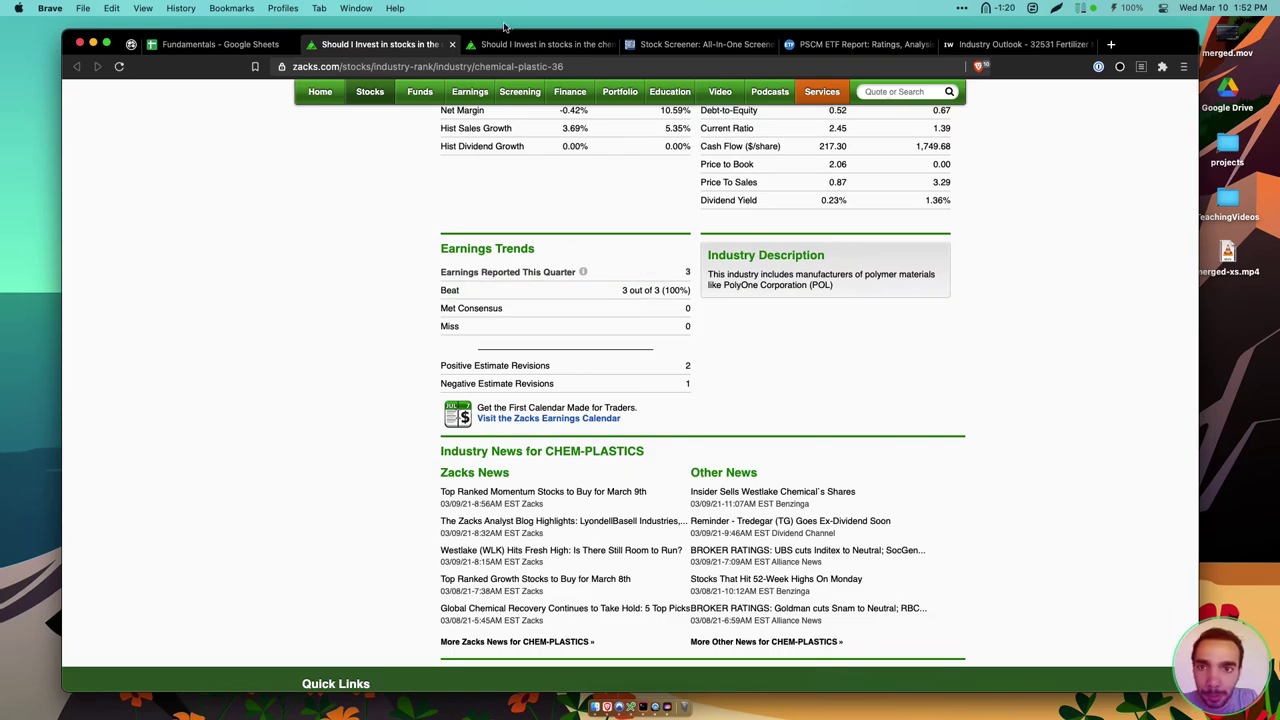
Examine the Chemical - Specialty page's financial ratios, earnings trends and industry description
left_click(530, 44)
scroll(703, 316, "down", 15)
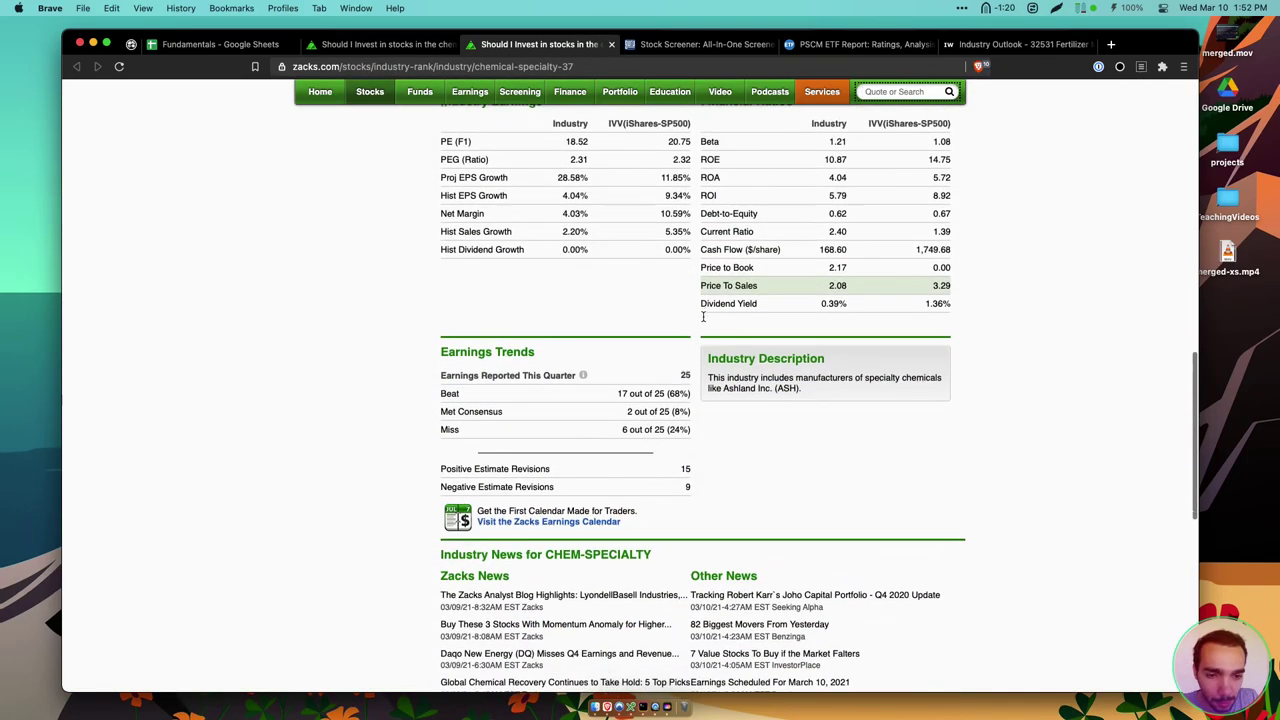
scroll(703, 316, "down", 2)
left_click_drag(812, 351, 706, 336)
left_click(749, 342)
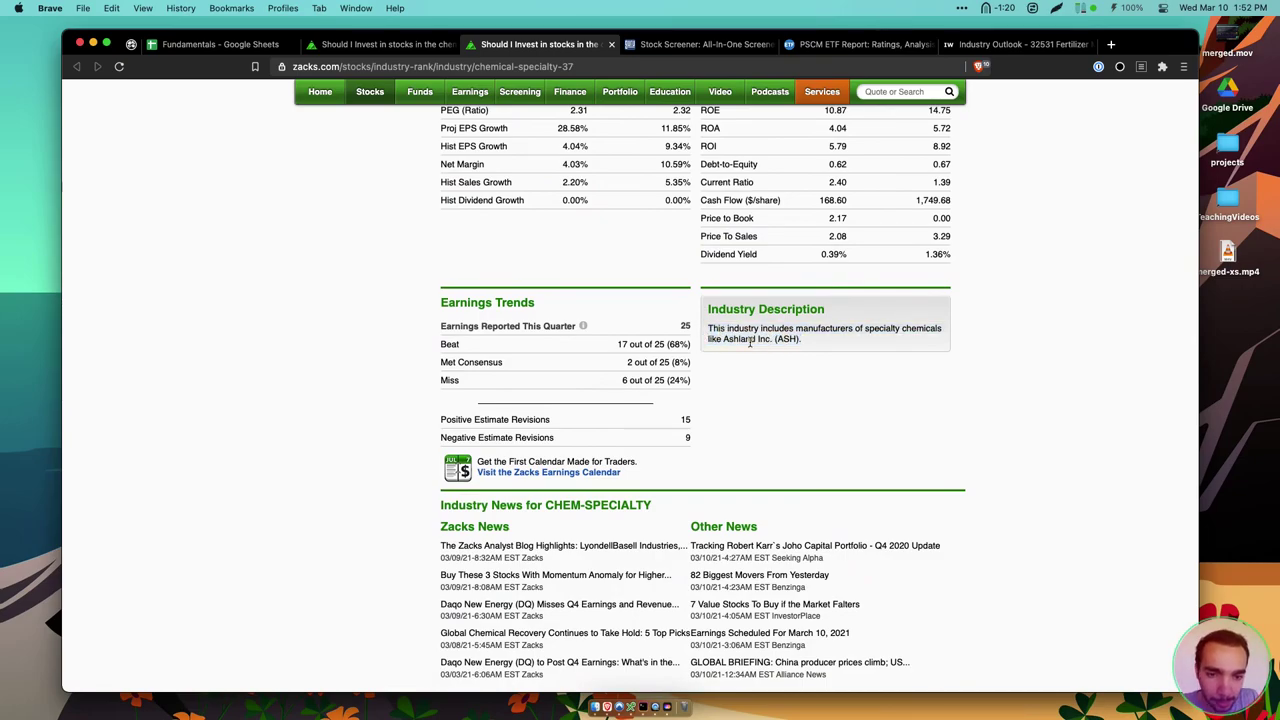
scroll(695, 309, "up", 3)
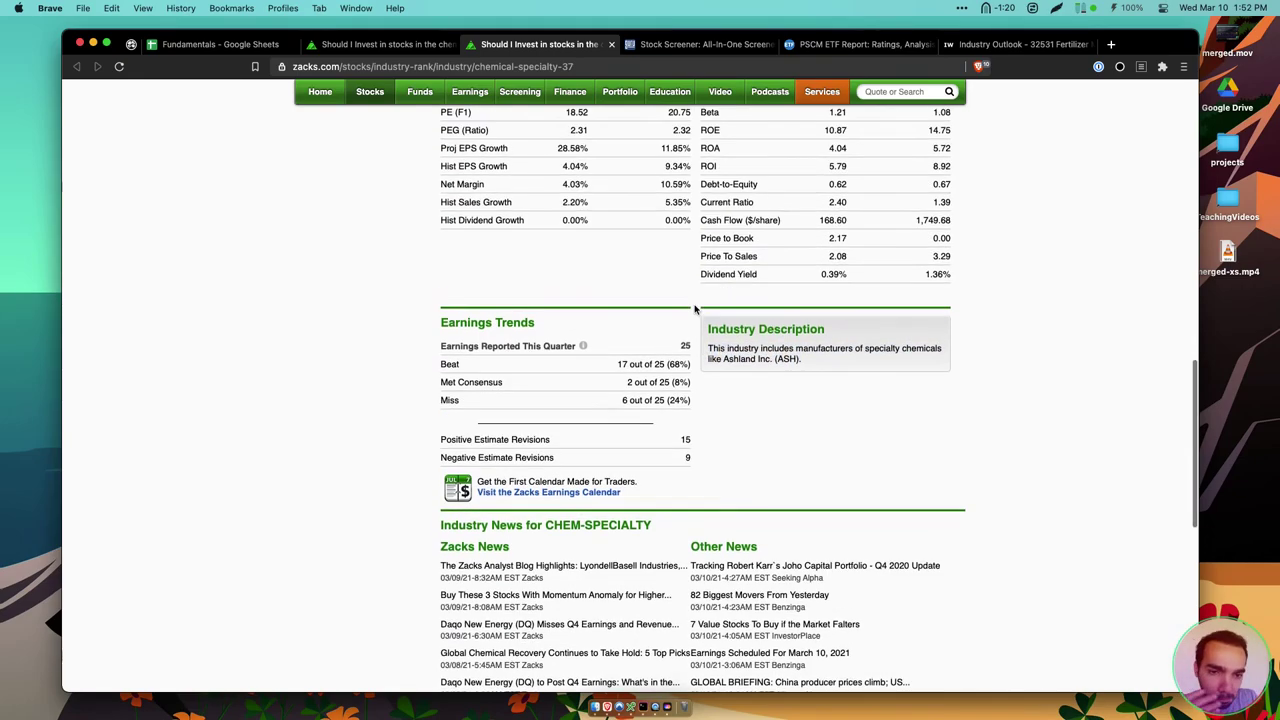
Return to the Chemical - Plastic page and review its ranked stocks and key metrics
left_click(370, 44)
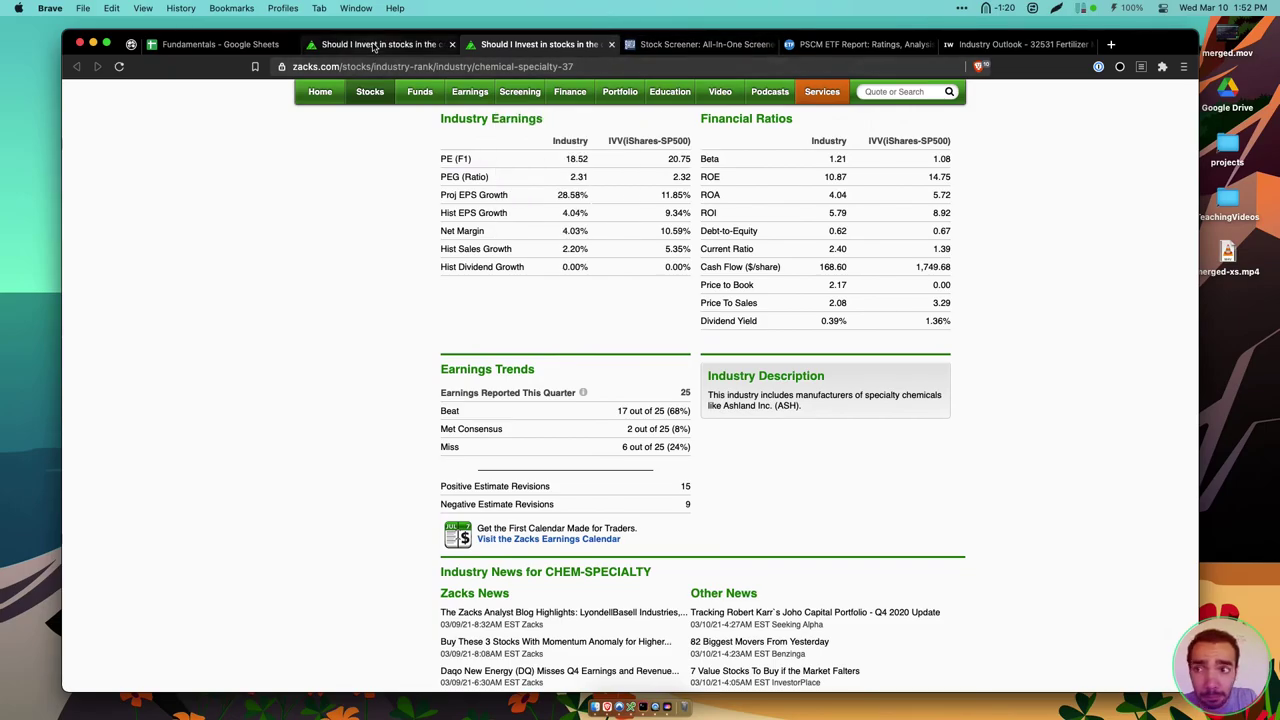
scroll(600, 287, "up", 5)
scroll(600, 287, "up", 10)
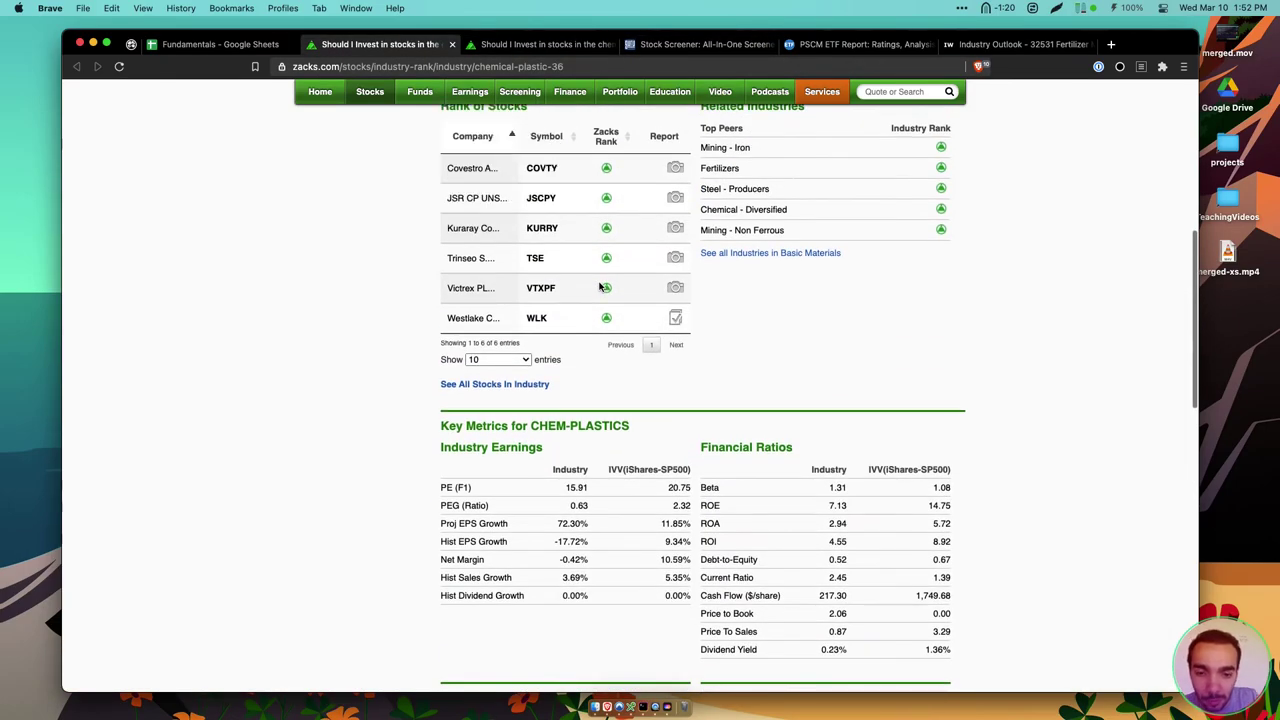
Search IBISWorld for "chemical" and try to open the 32599 - Chemical Product Manufacturing in the US report
left_click(1015, 44)
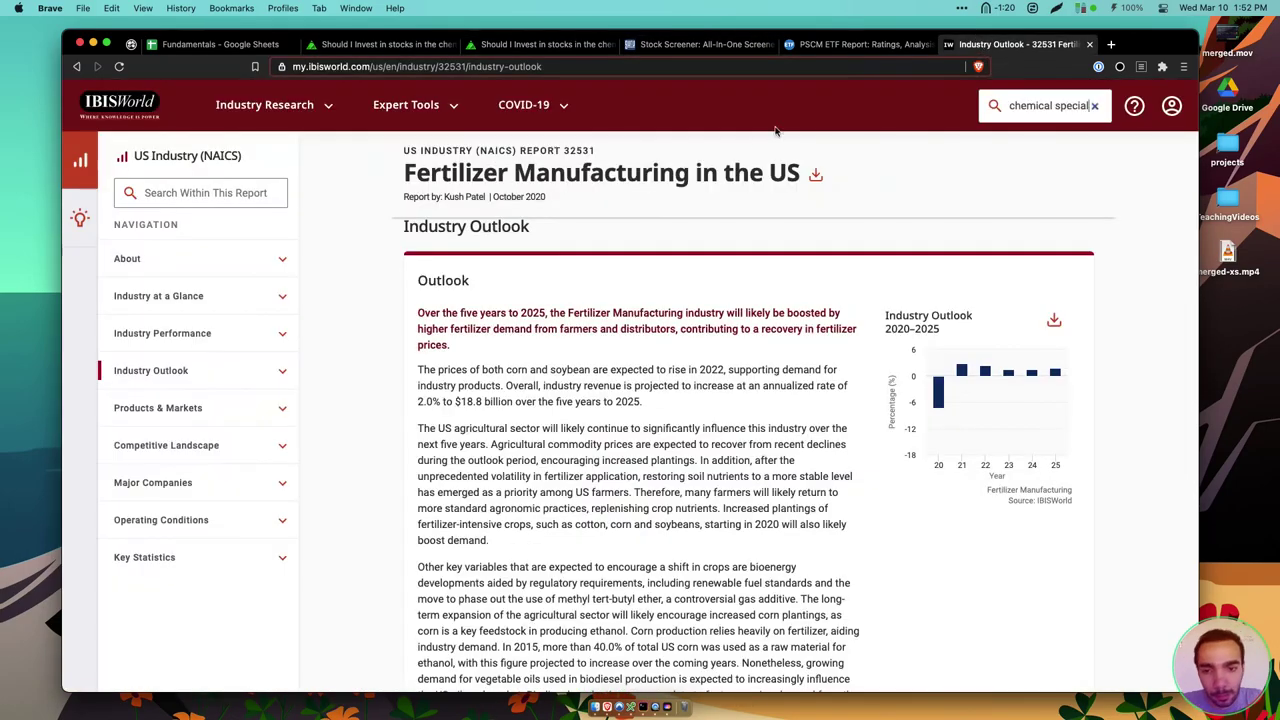
double_click(1060, 105)
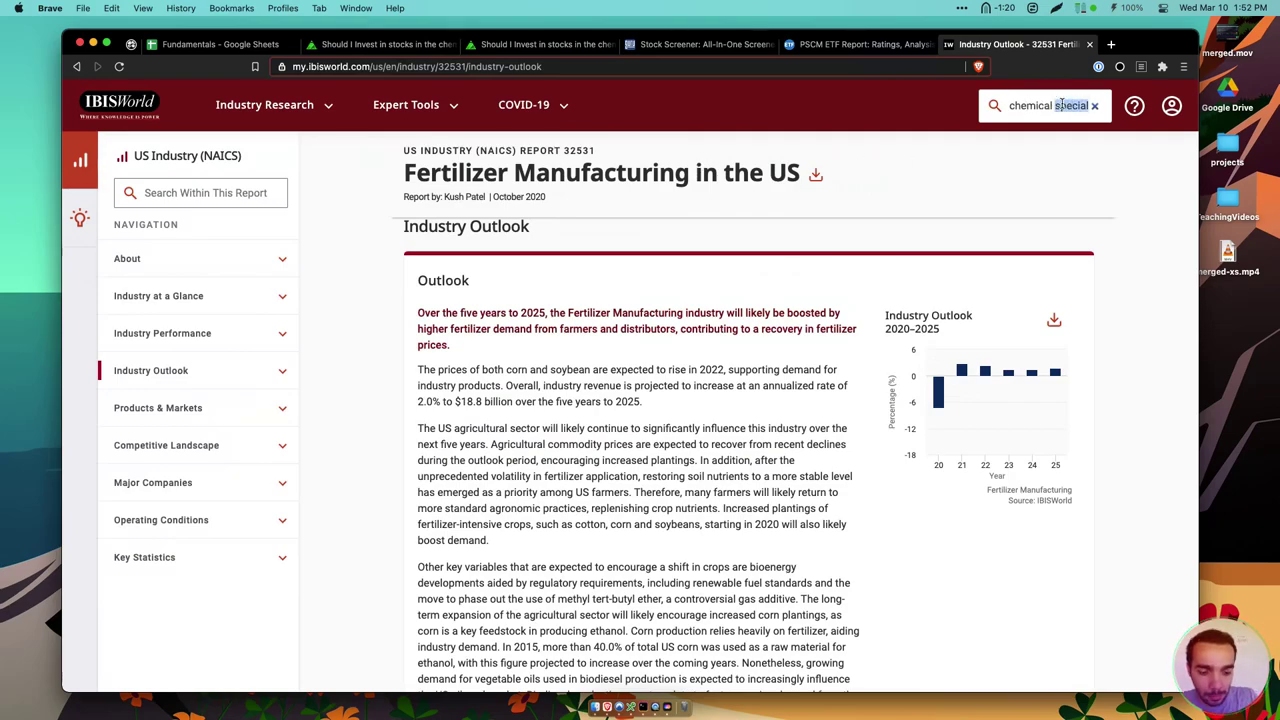
key("BackSpace")
type("ls")
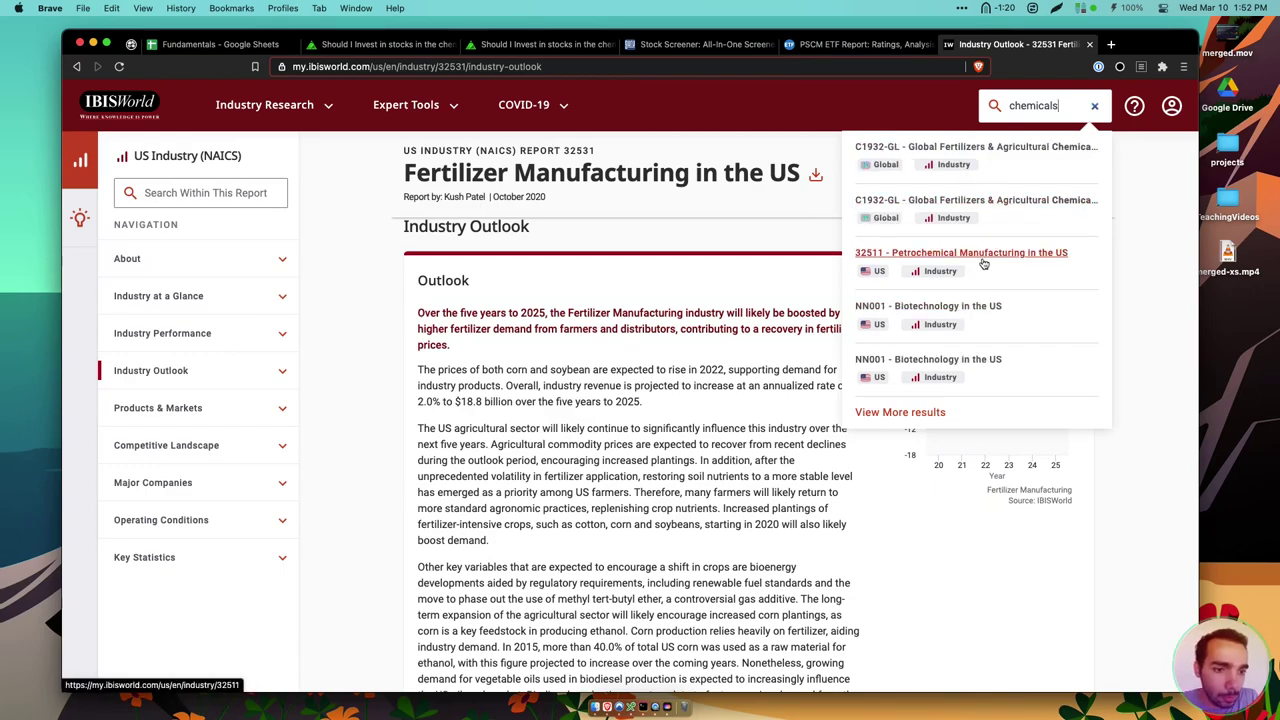
key("BackSpace")
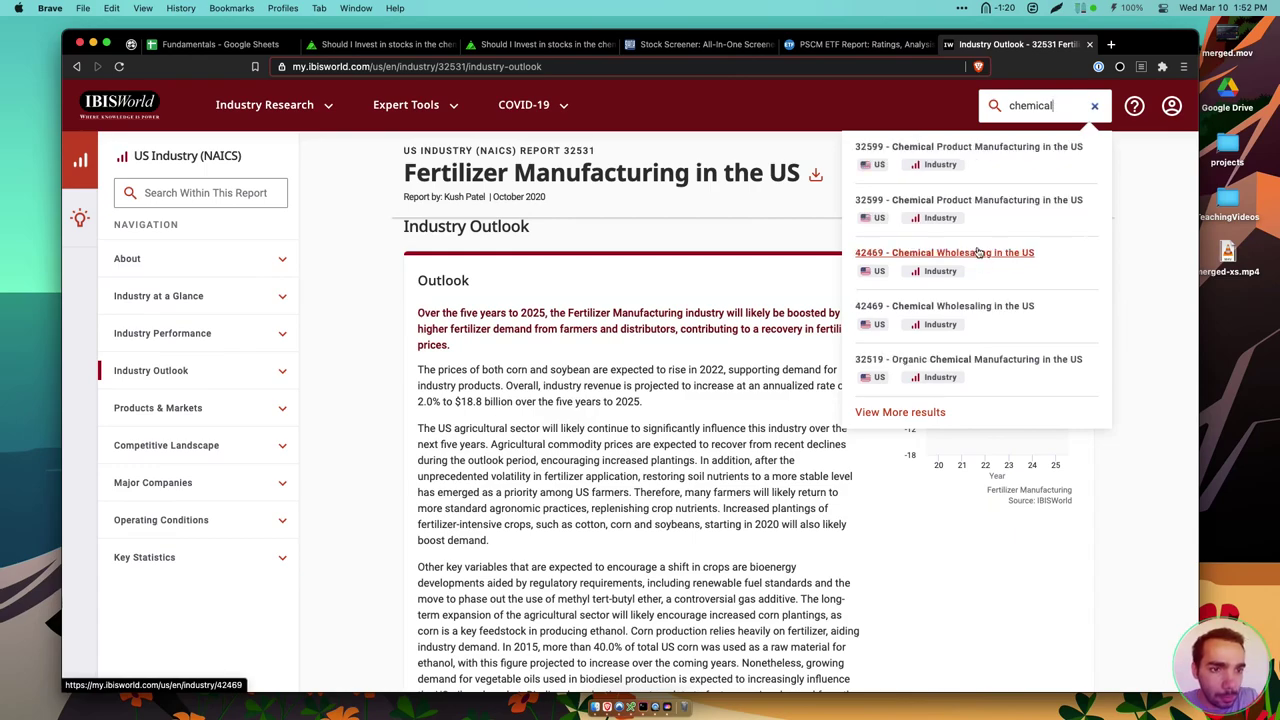
left_click(1014, 202)
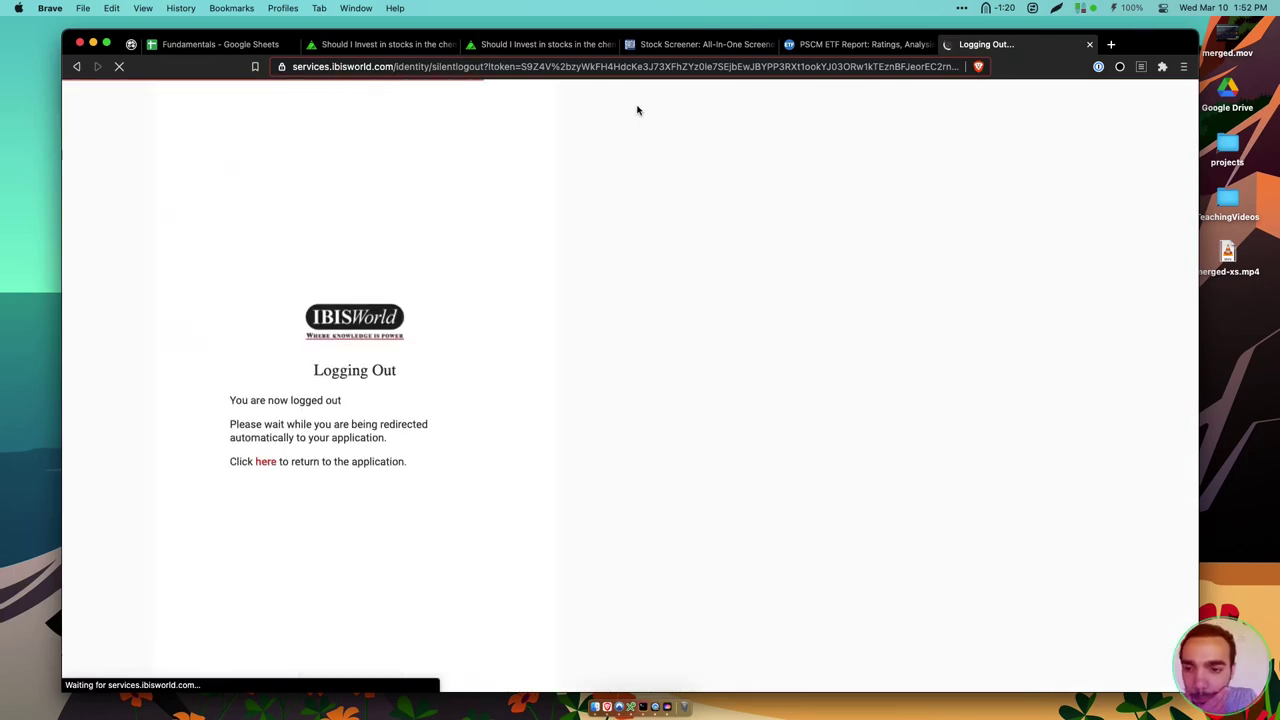
Open the UC Berkeley Library proxy login page for IBISWorld
key("super+l")
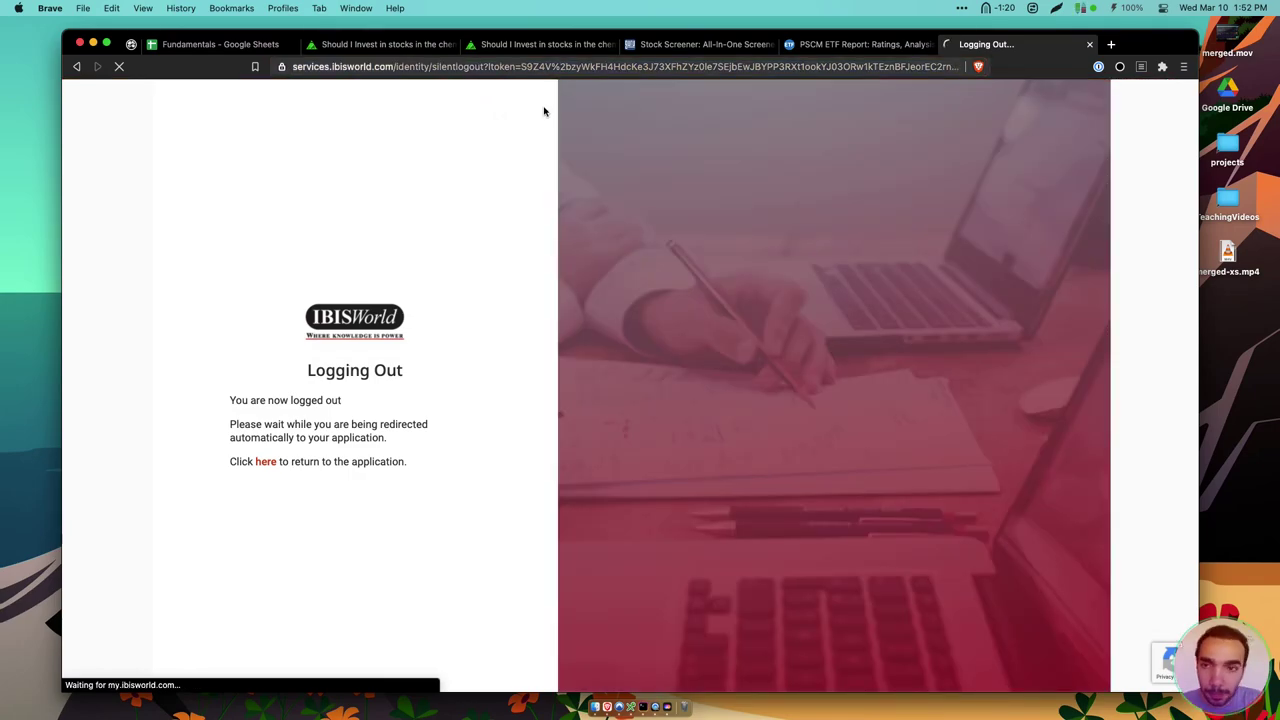
type("ibisworld.com")
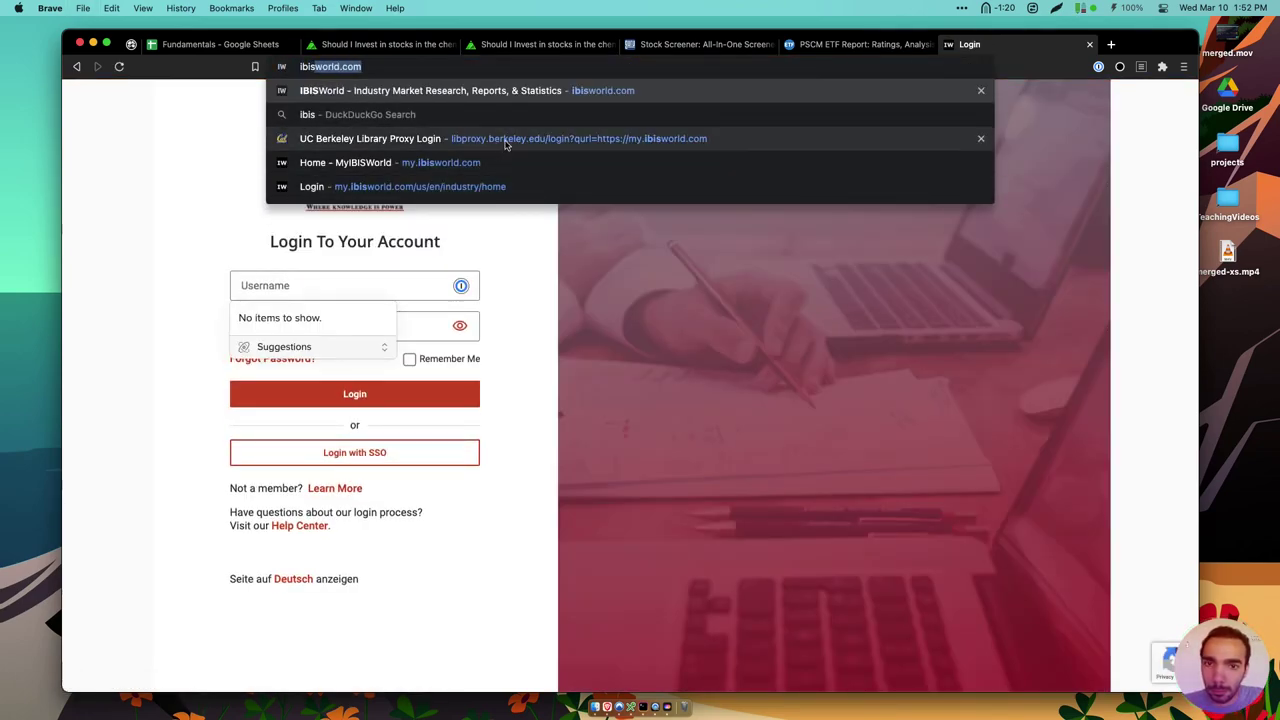
left_click(506, 140)
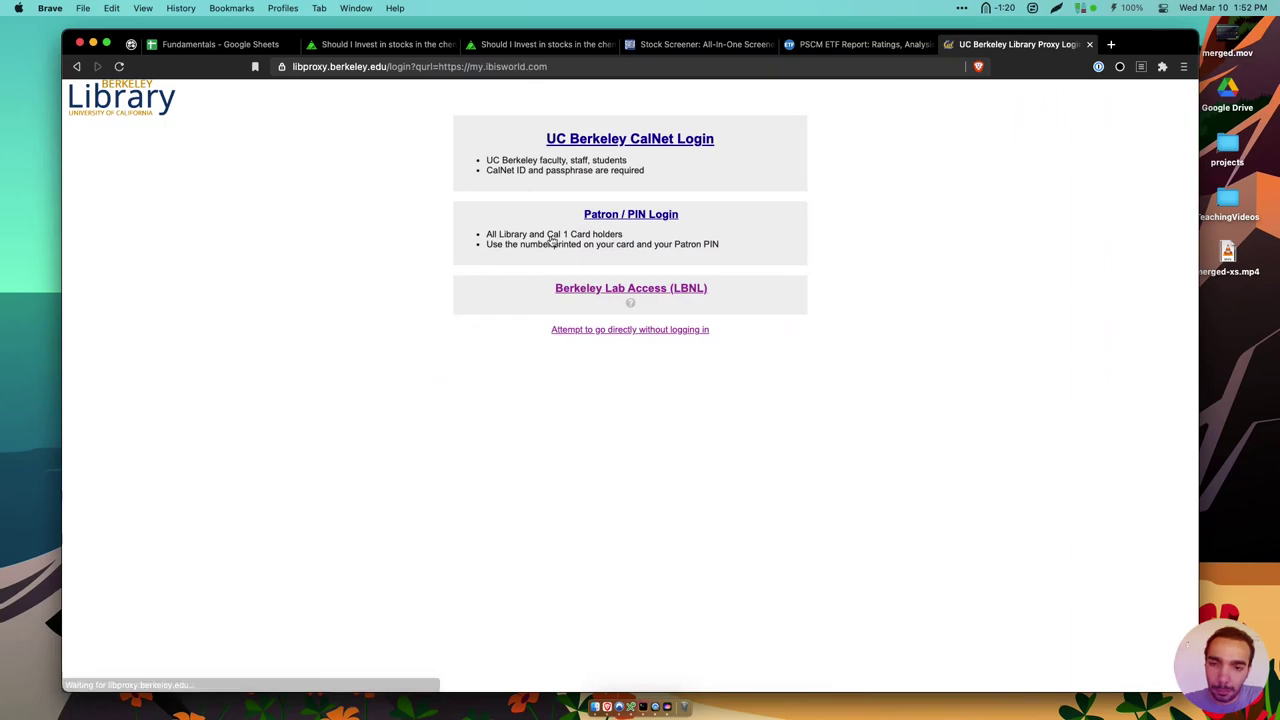
Go directly to IBISWorld without logging in, search for "chemical" and open the 32599 - Chemical Product Manufacturing in the US report
left_click(582, 331)
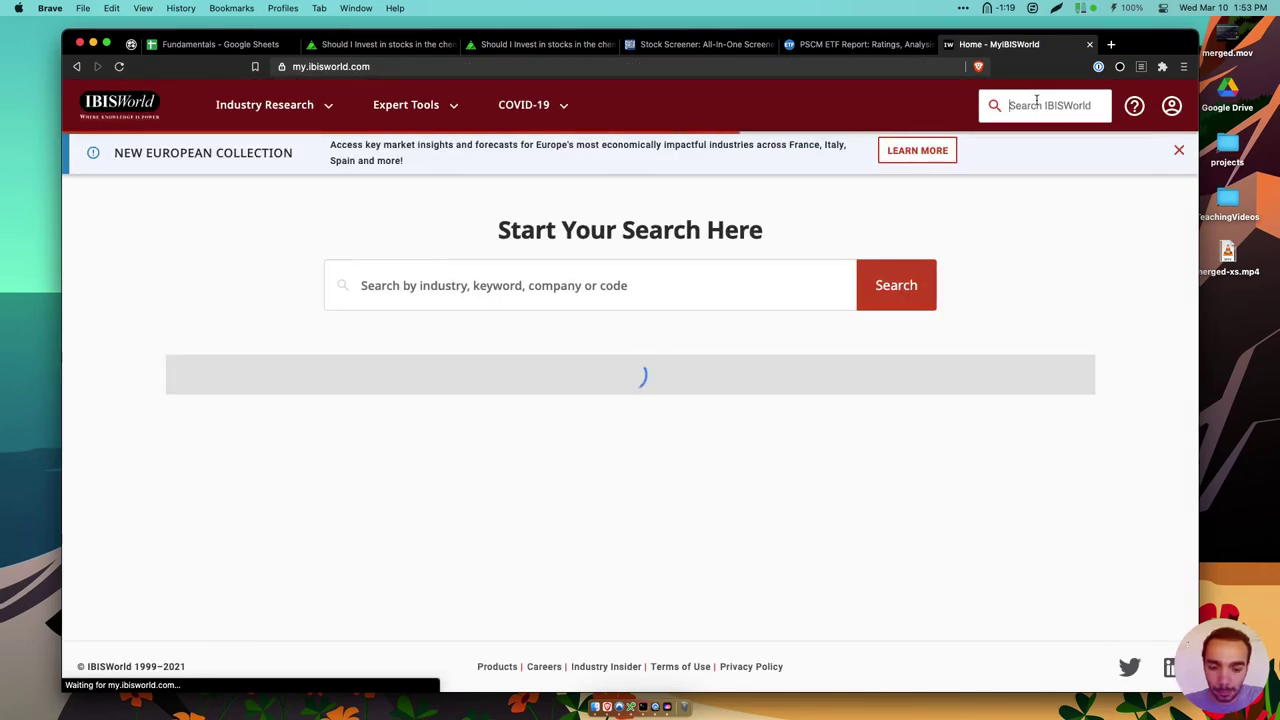
type("chemical")
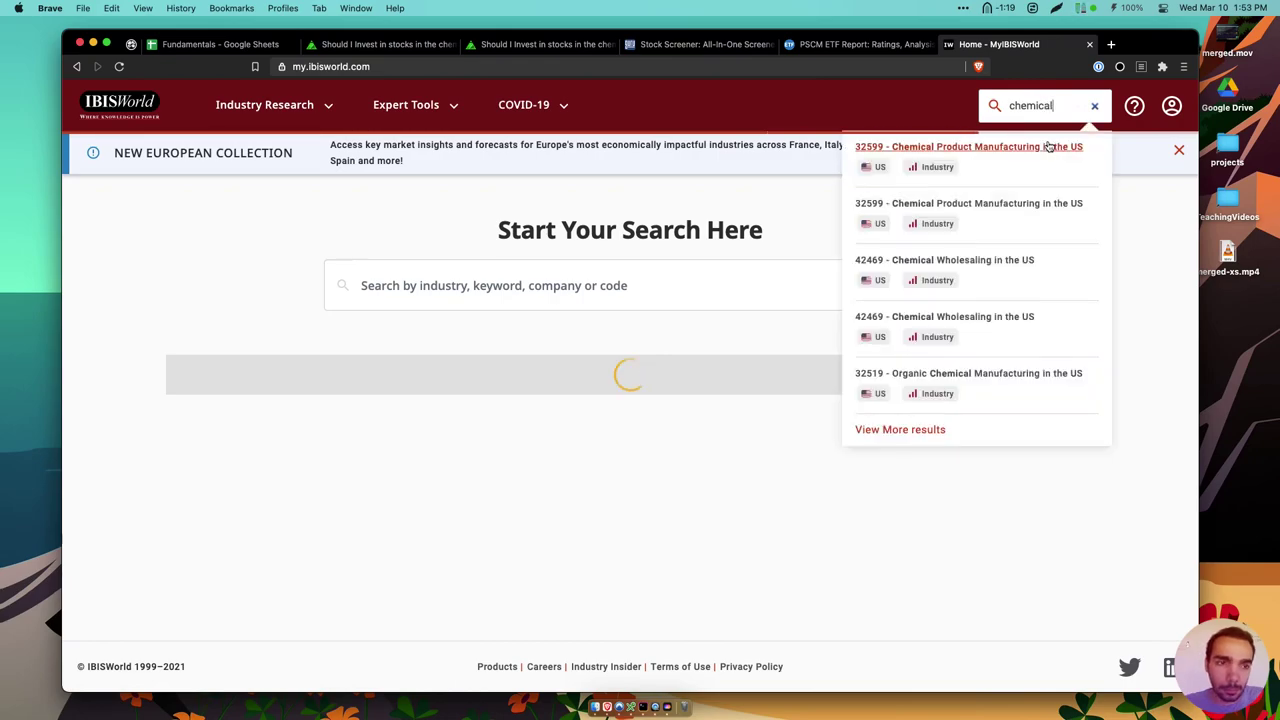
left_click(995, 150)
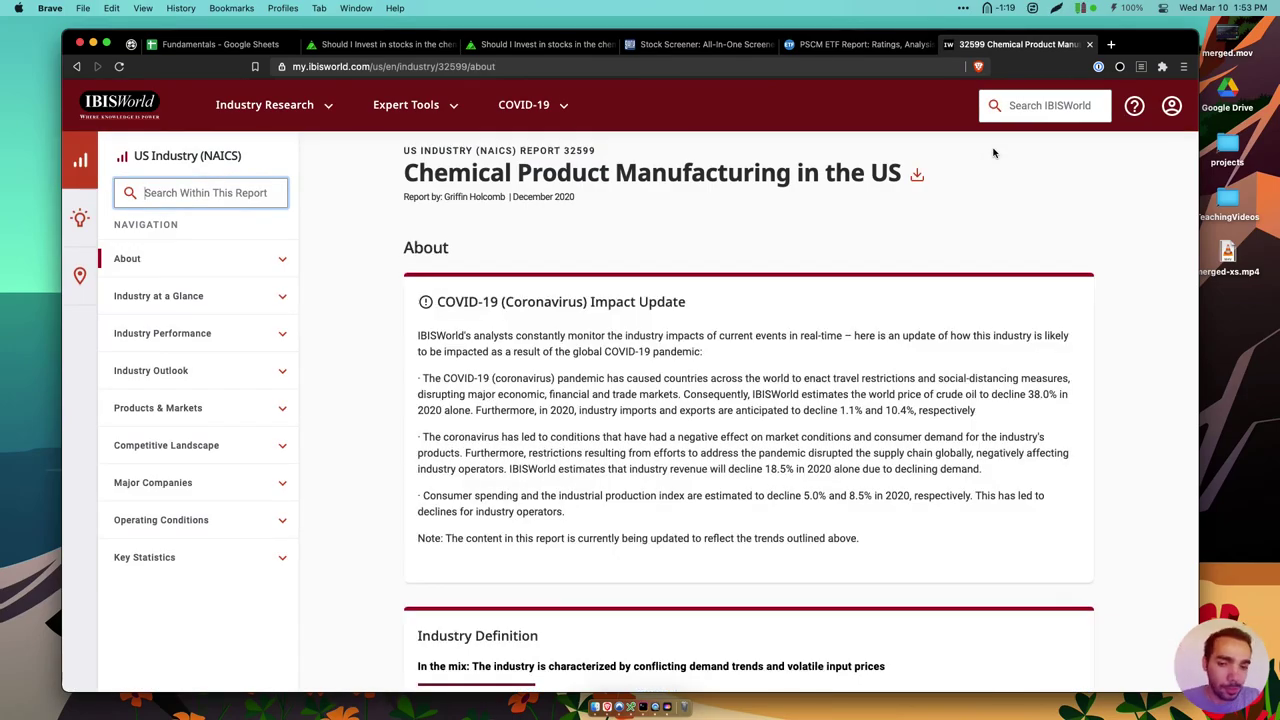
Read the report's COVID-19 update, industry definition and supply chain diagram, including the key external drivers, suppliers and buyers
scroll(605, 360, "down", 3)
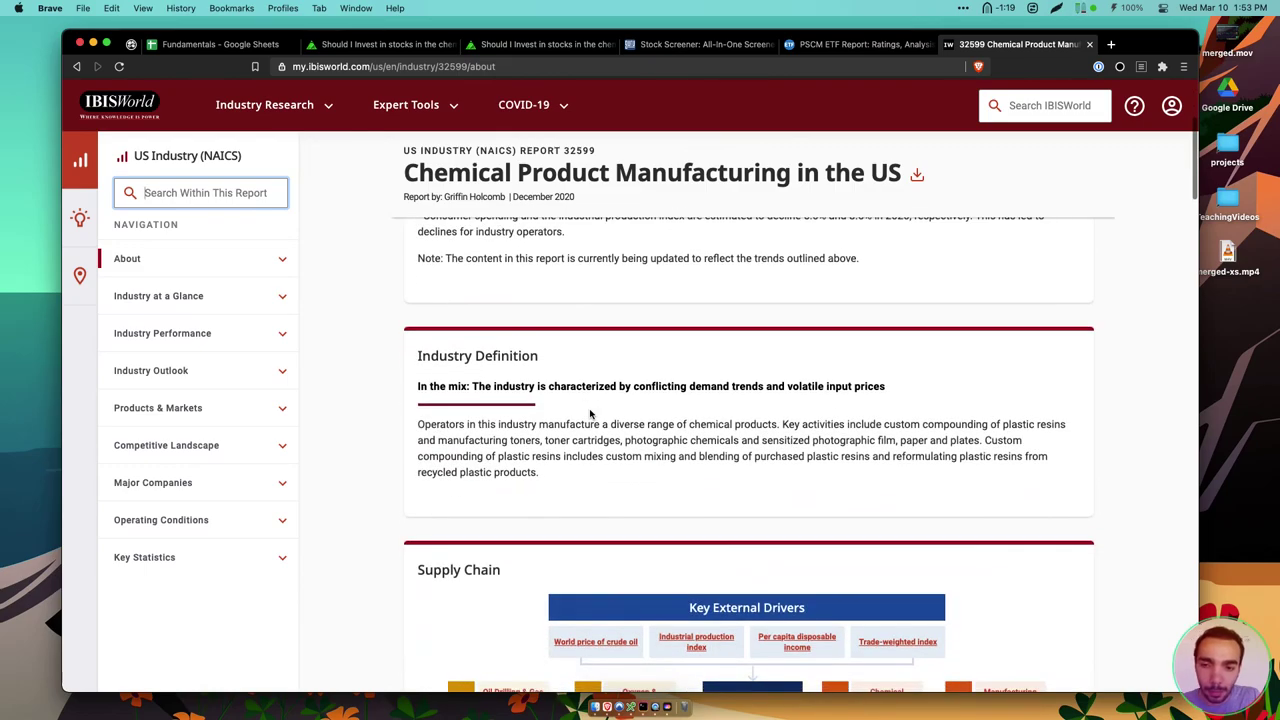
scroll(590, 413, "down", 4)
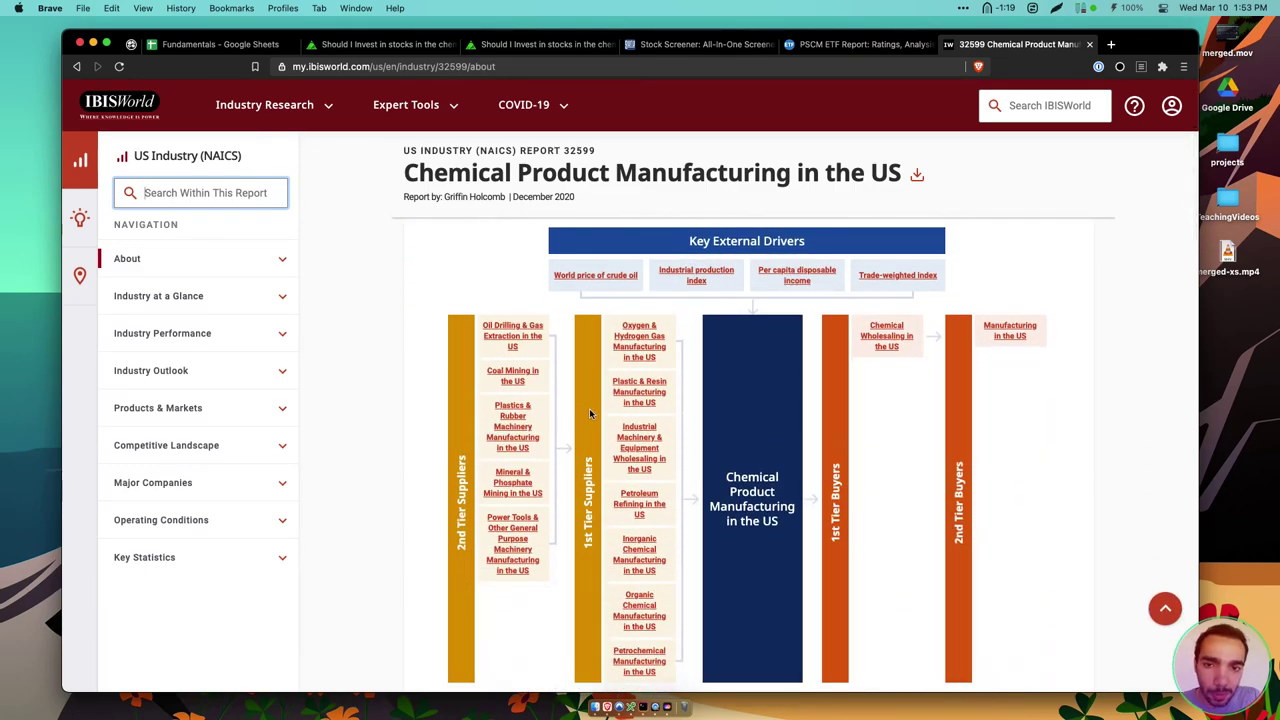
scroll(590, 413, "down", 1)
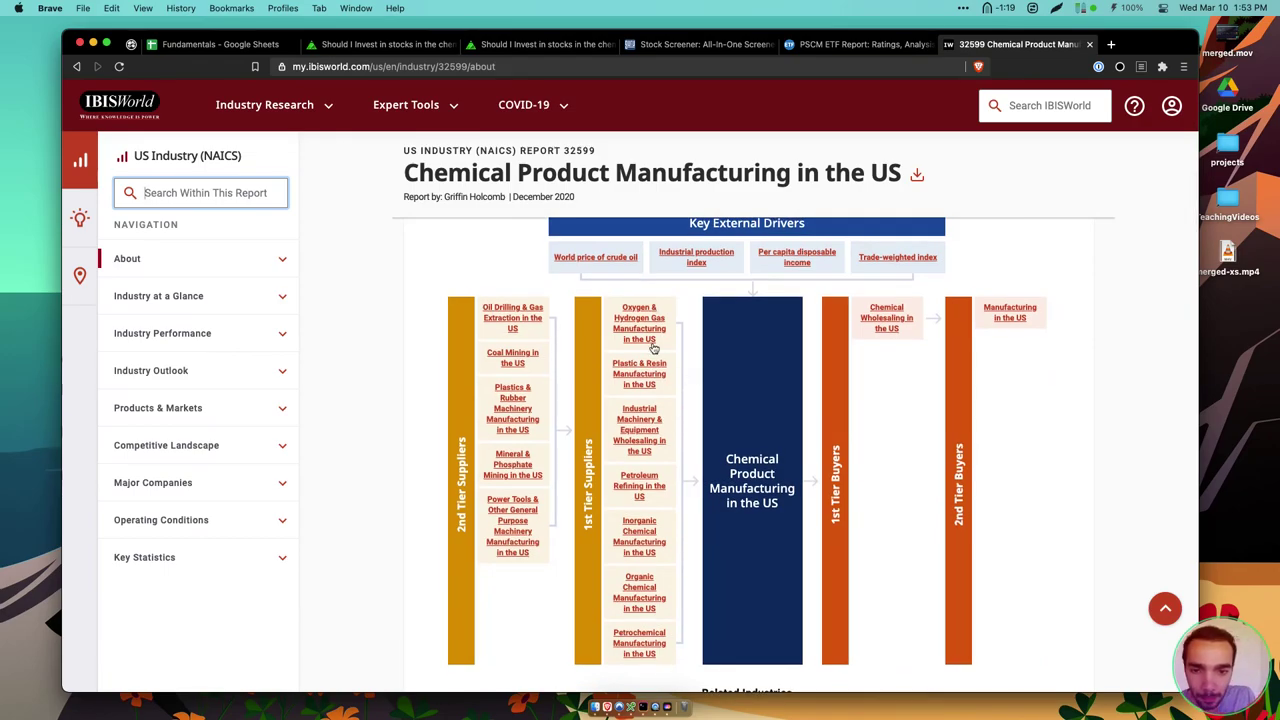
scroll(646, 296, "up", 1)
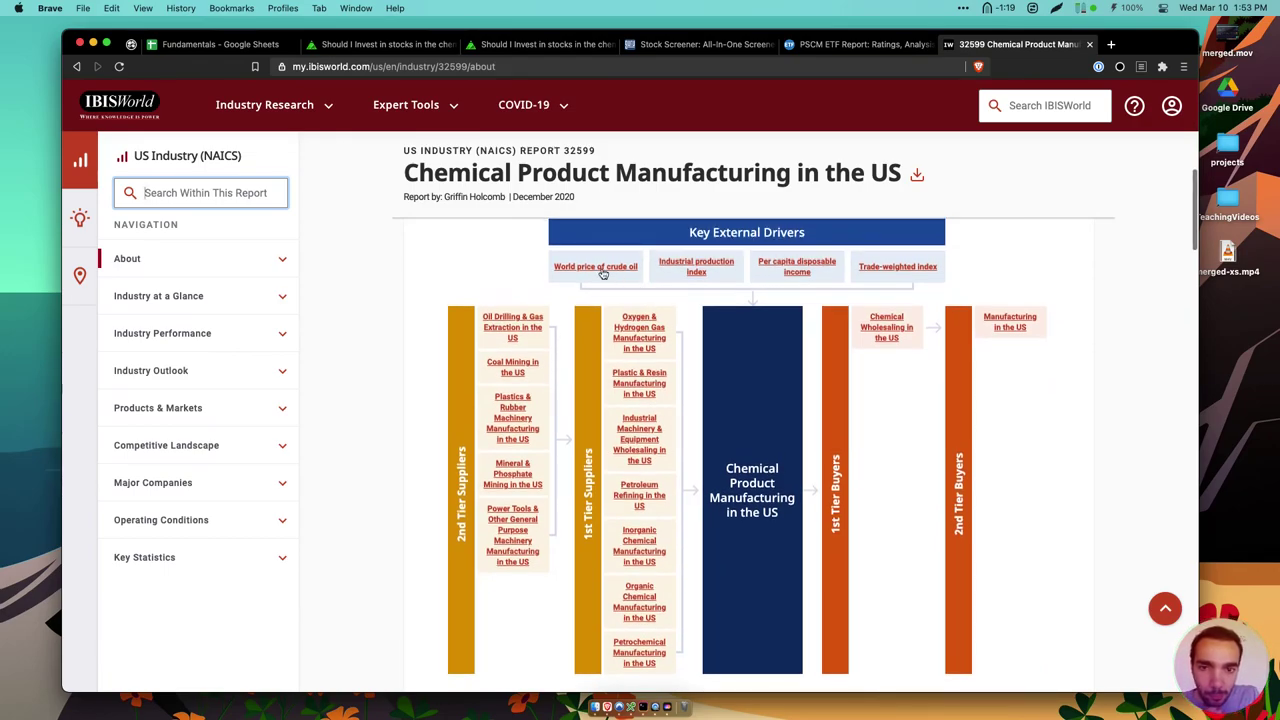
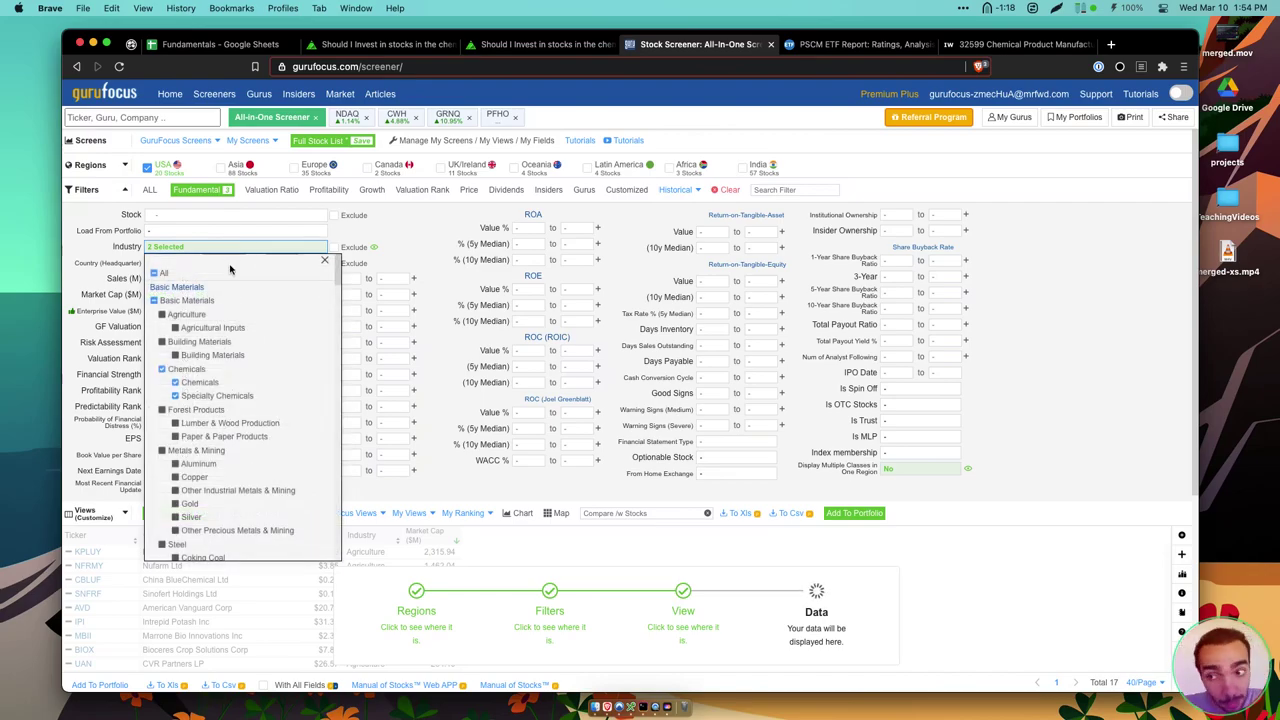
Close the industry selection list in the GuruFocus screener and reload the screener page
left_click(324, 260)
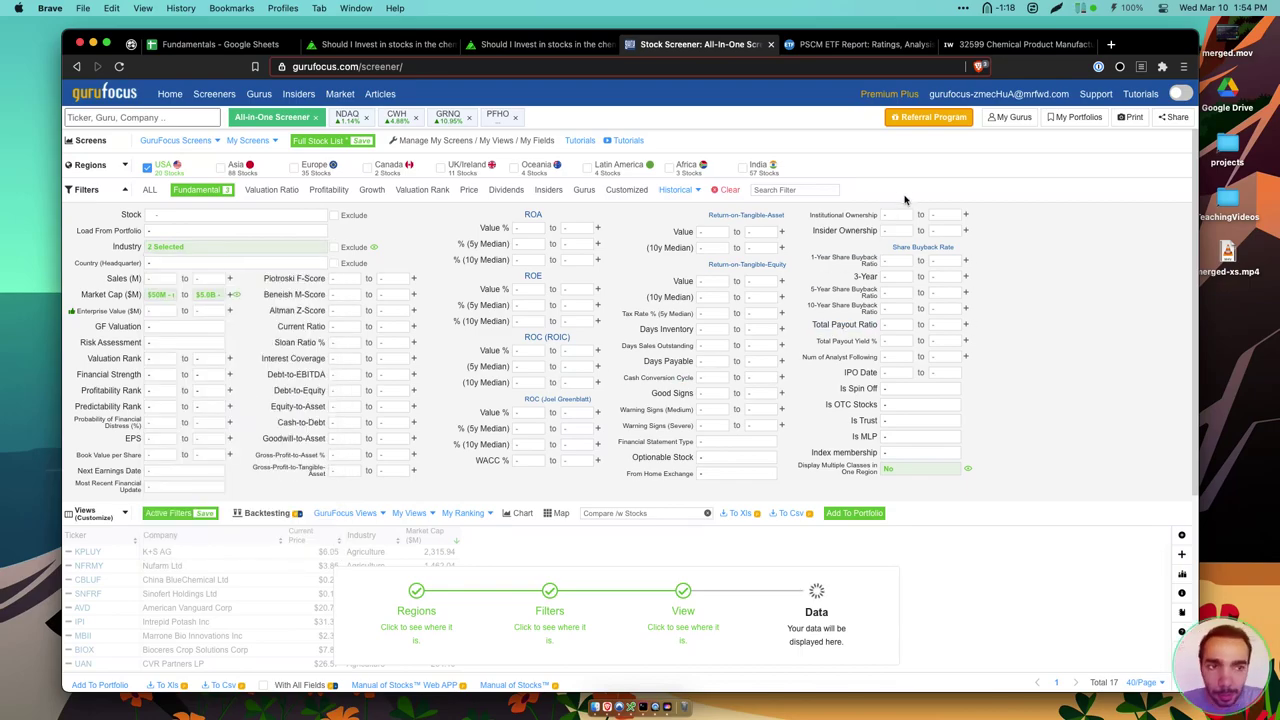
scroll(592, 283, "down", 5)
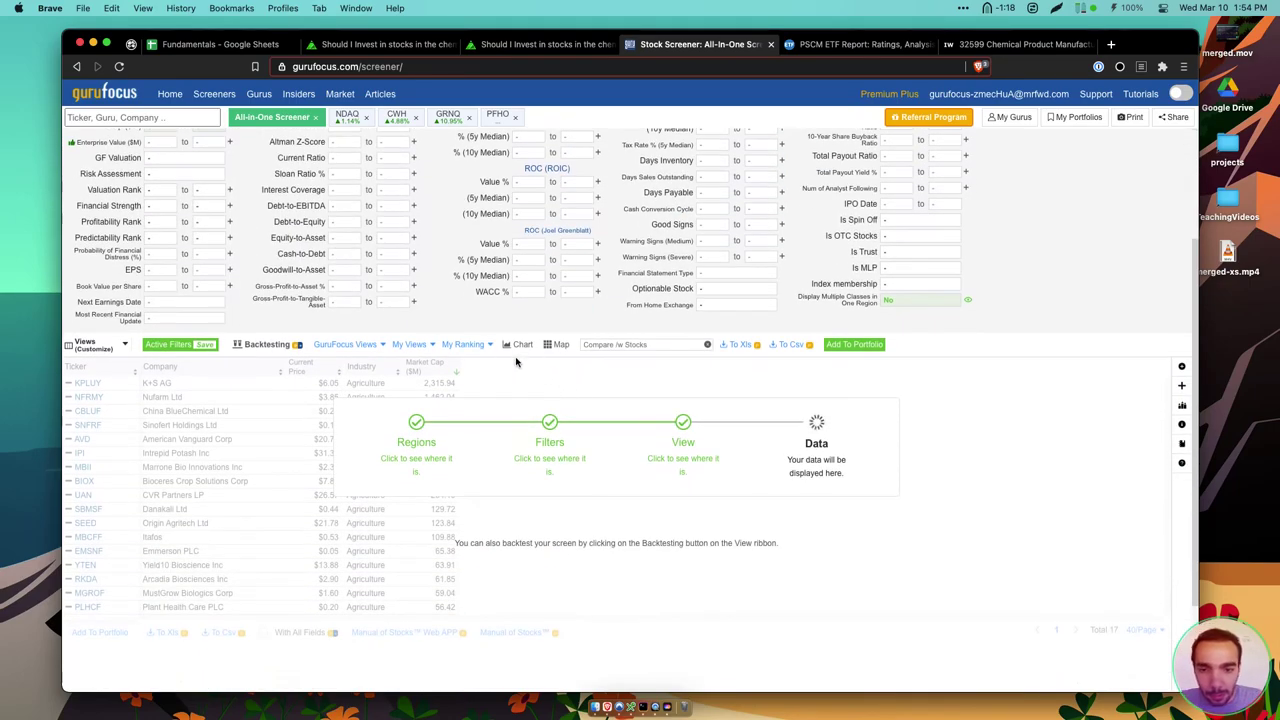
scroll(600, 315, "up", 5)
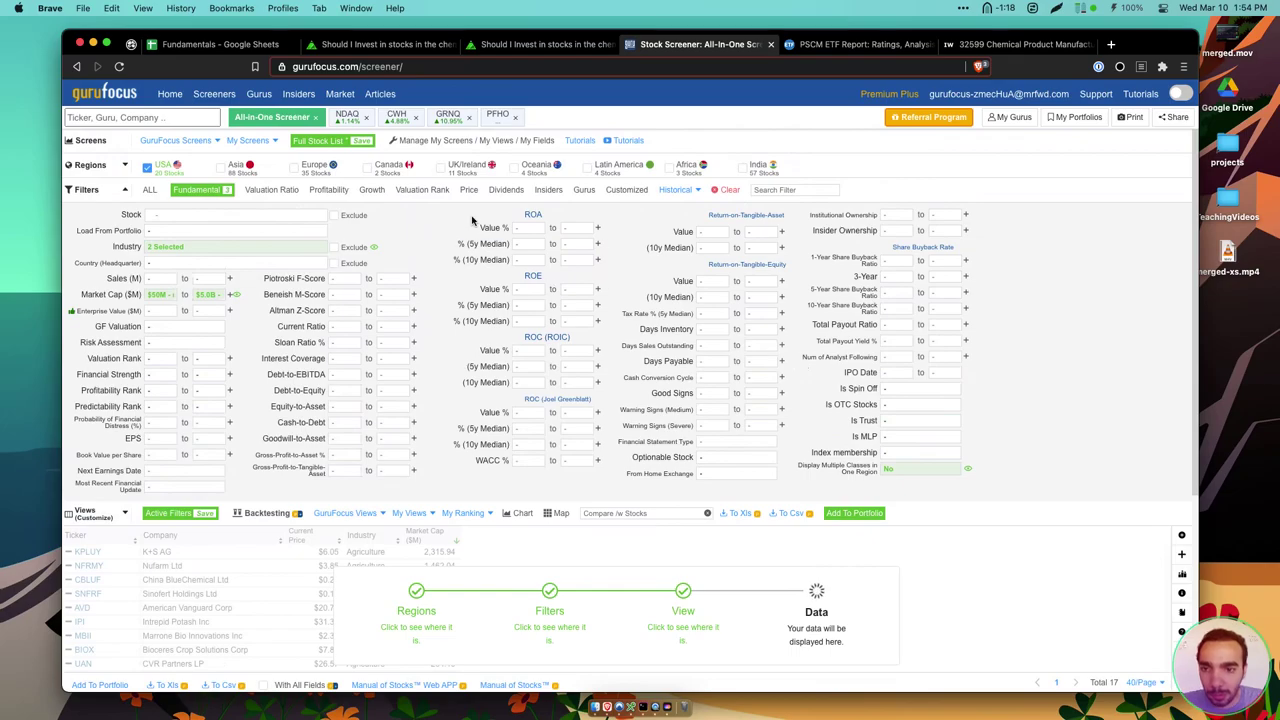
left_click(119, 66)
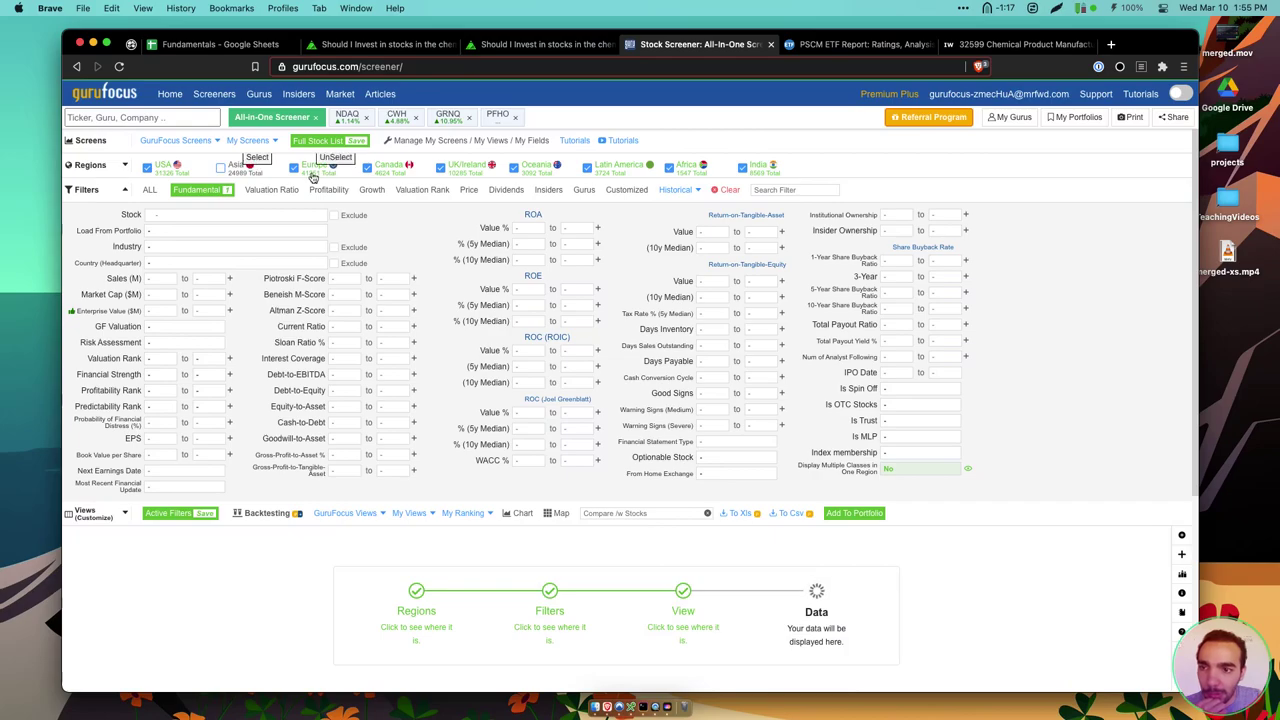
Limit the screener to the USA region by deselecting Europe, Canada, UK/Ireland, Oceania, Latin America, Africa and India
left_click(296, 170)
left_click(367, 168)
left_click(441, 168)
left_click(514, 168)
left_click(587, 168)
left_click(669, 168)
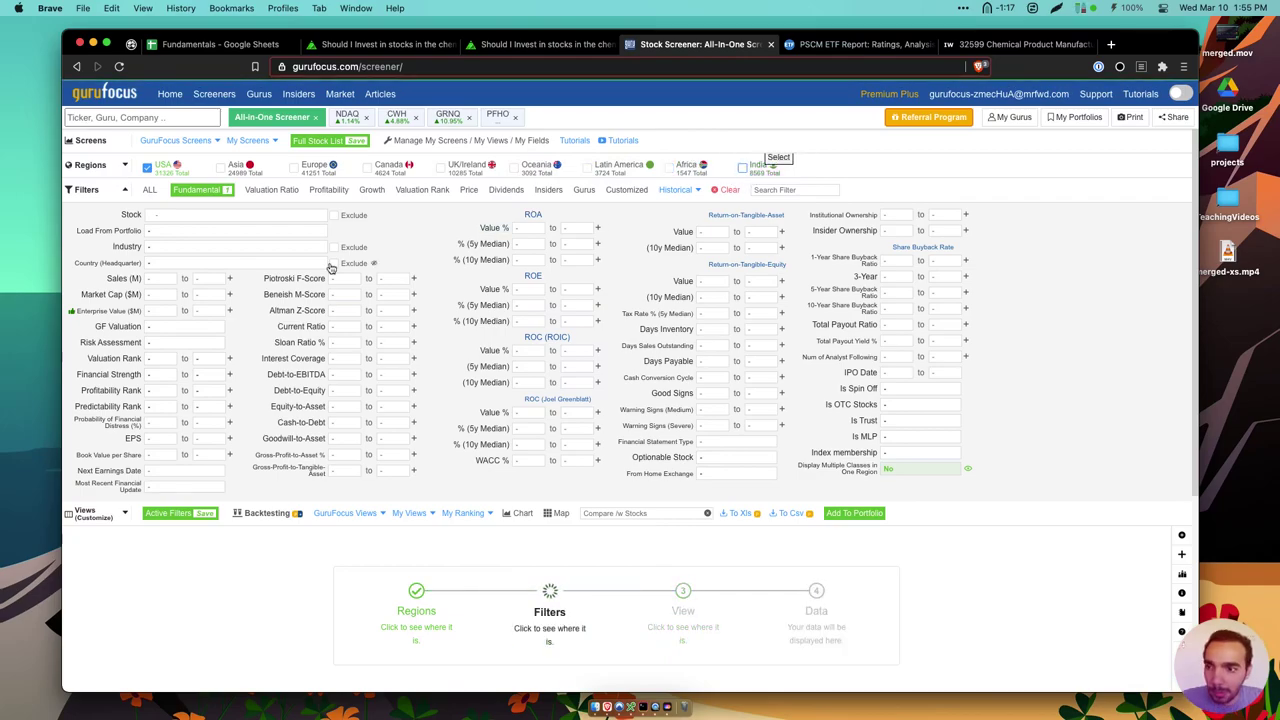
Set the Market Cap ($M) filter to range from $50M - micro to $5.0B - mid
left_click(160, 294)
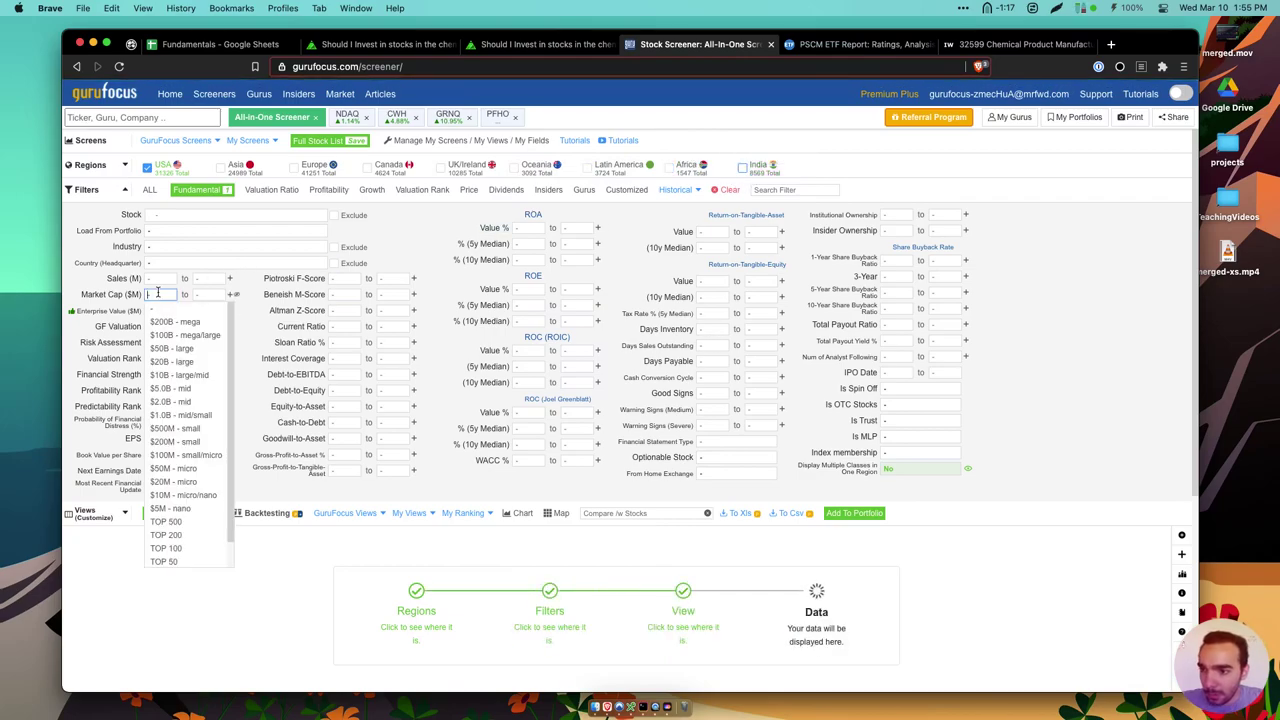
left_click(180, 468)
left_click(210, 294)
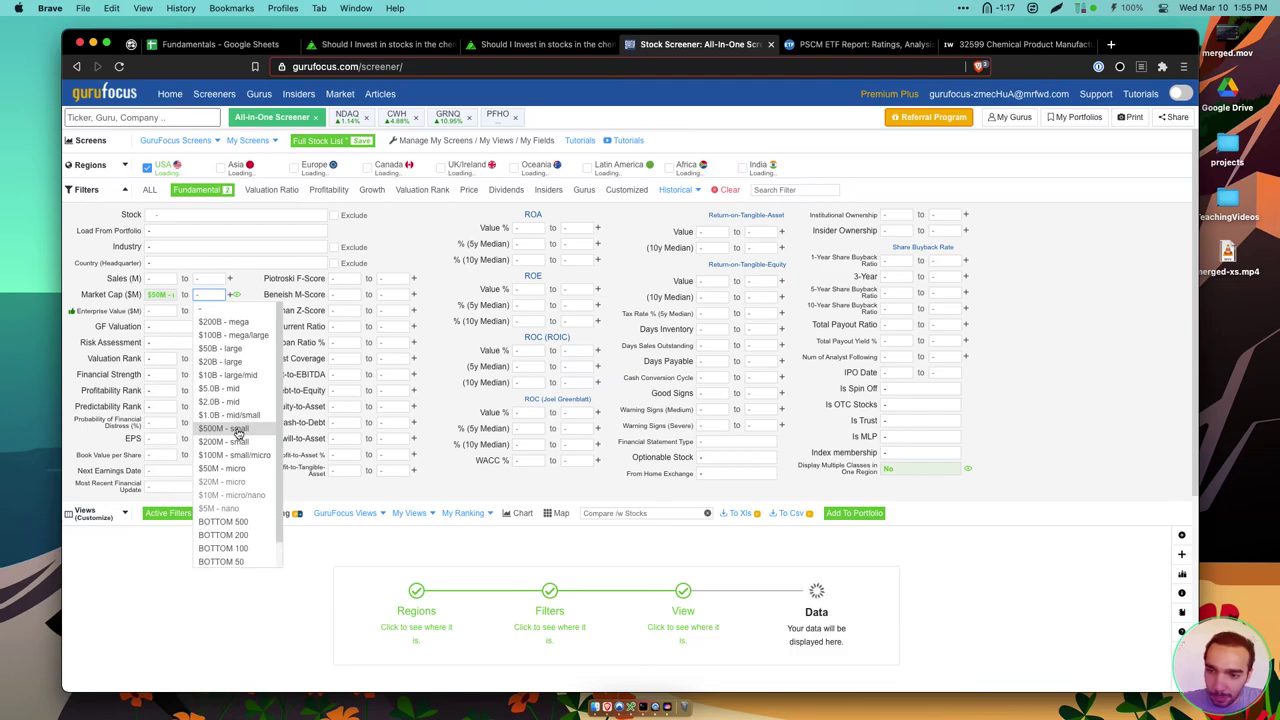
left_click(220, 388)
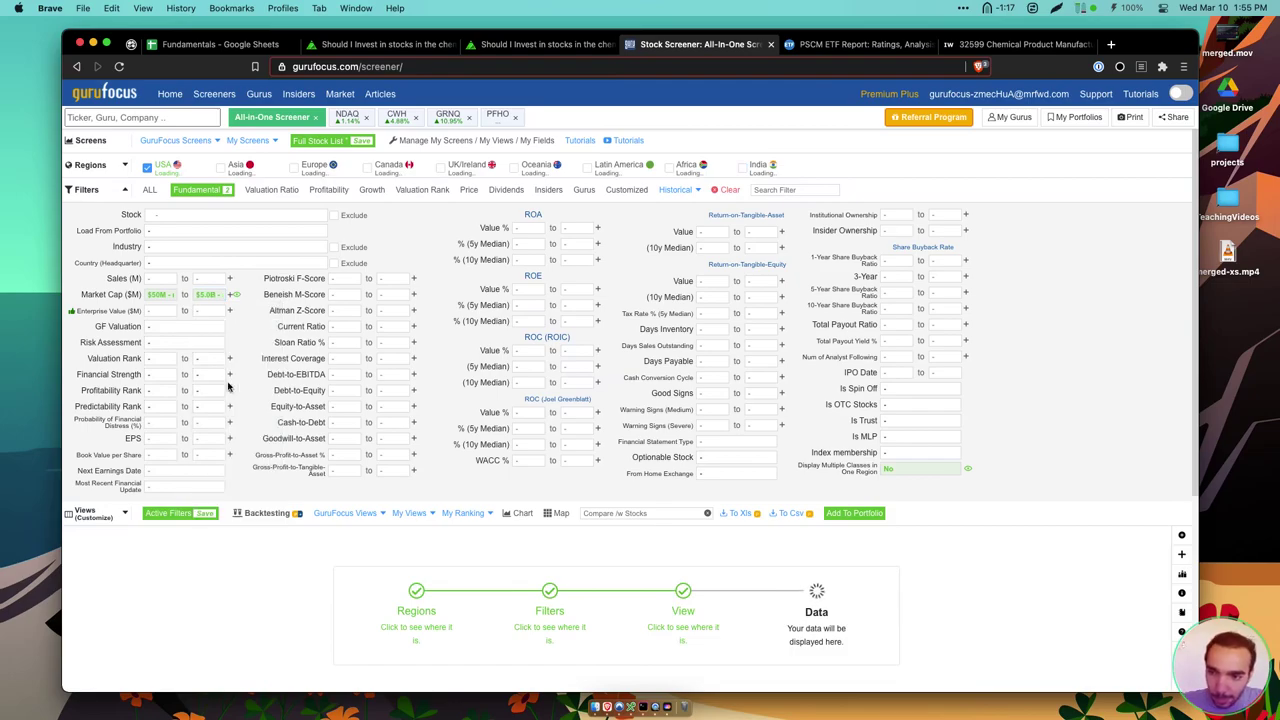
Filter the industry to the Chemicals group under Basic Materials, covering Chemicals and Specialty Chemicals
left_click(180, 248)
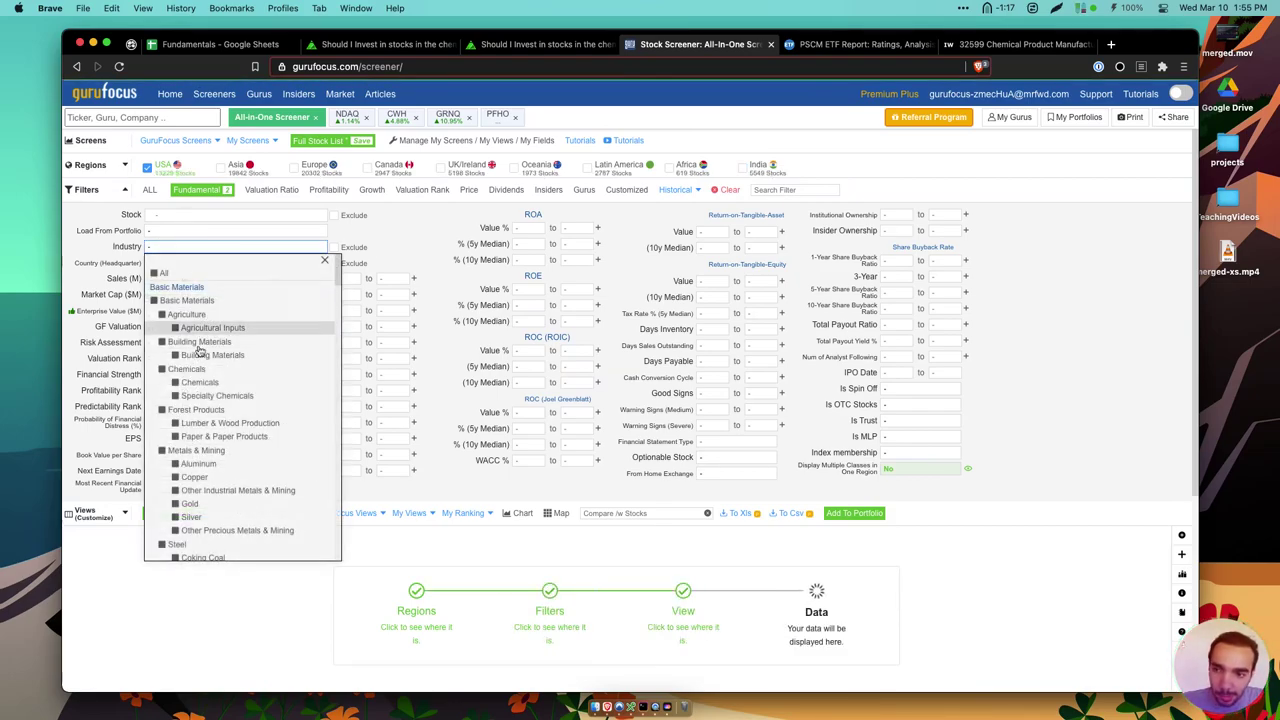
left_click(197, 373)
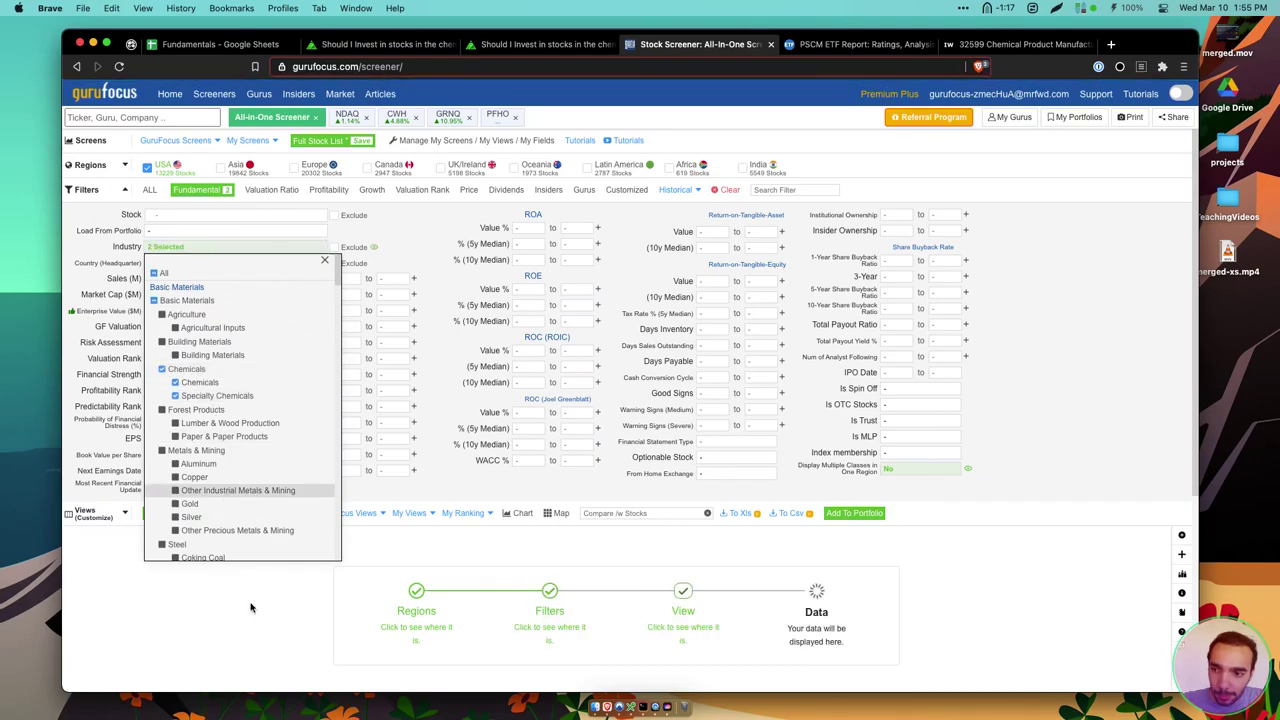
left_click(295, 643)
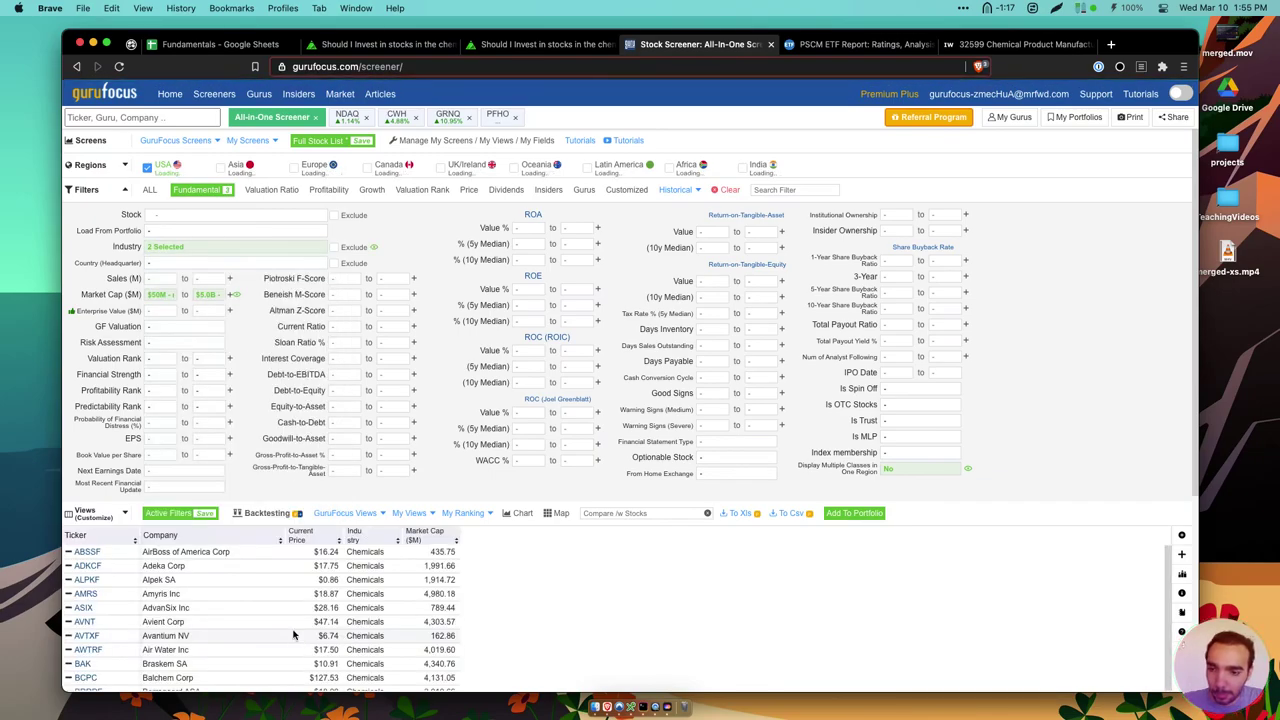
Review the filtered chemical stocks with their current prices and market caps
scroll(418, 665, "down", 3)
scroll(418, 665, "down", 10)
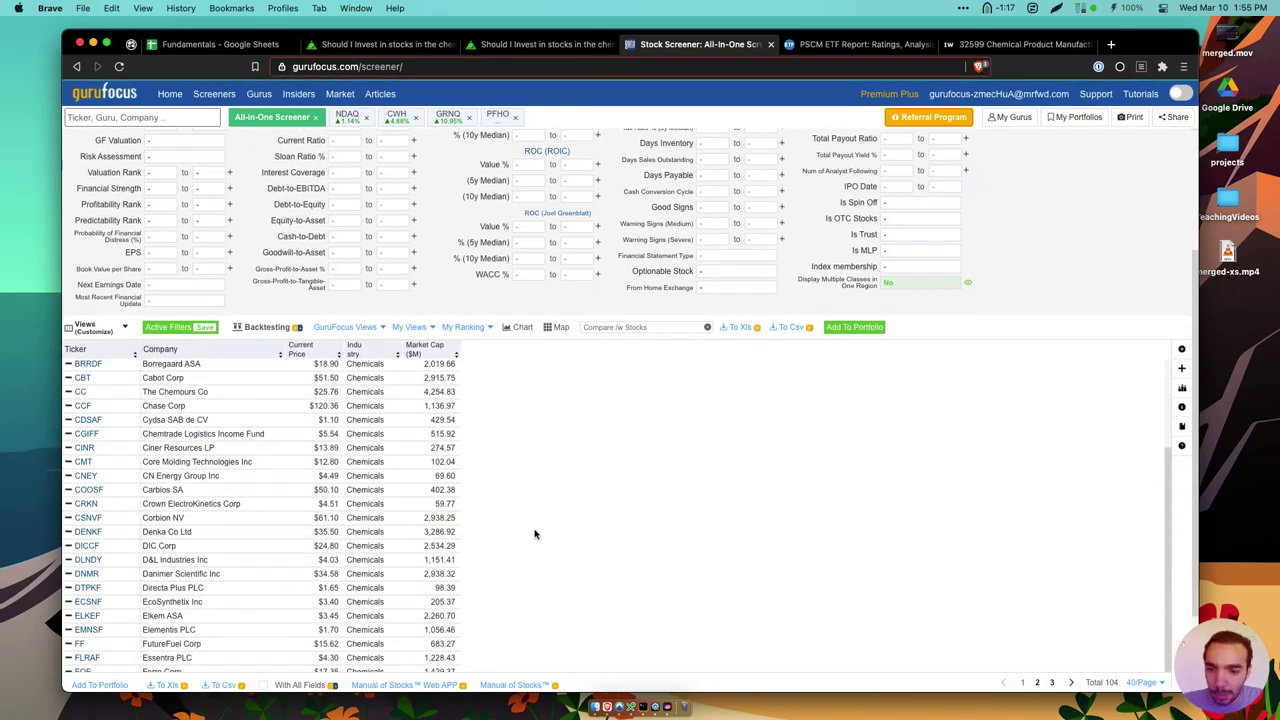
scroll(517, 451, "up", 10)
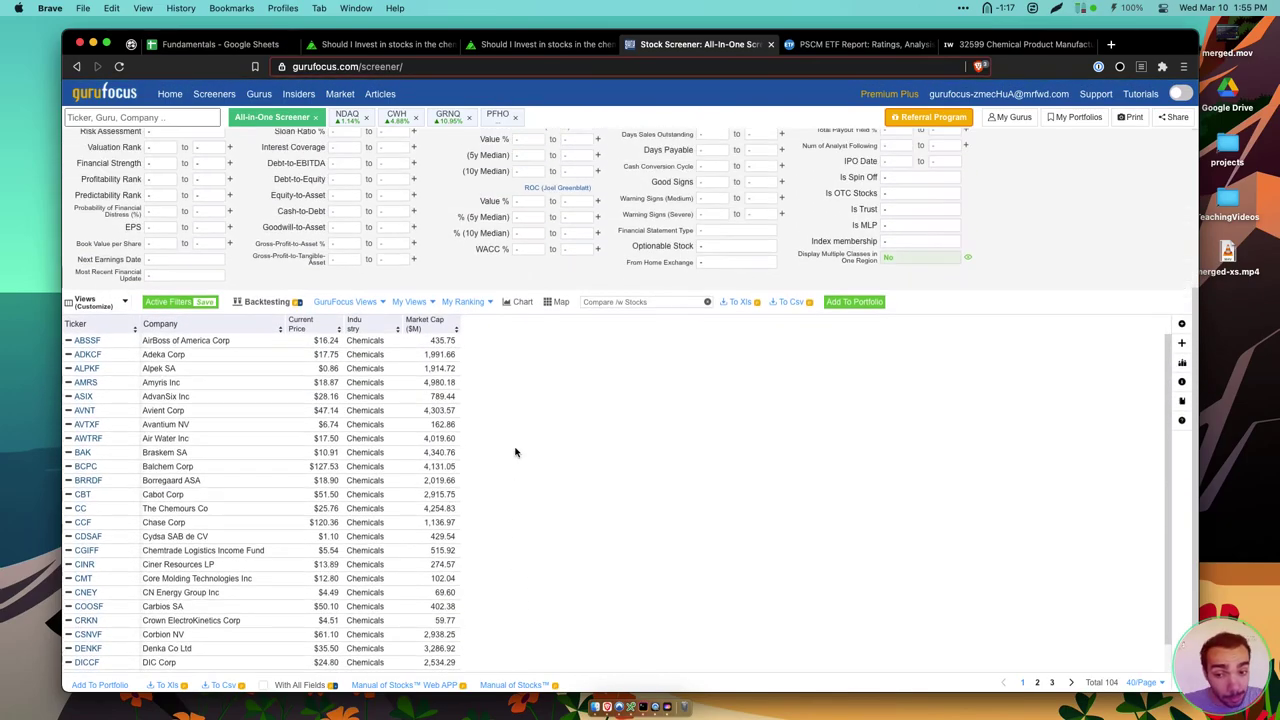
scroll(551, 586, "down", 10)
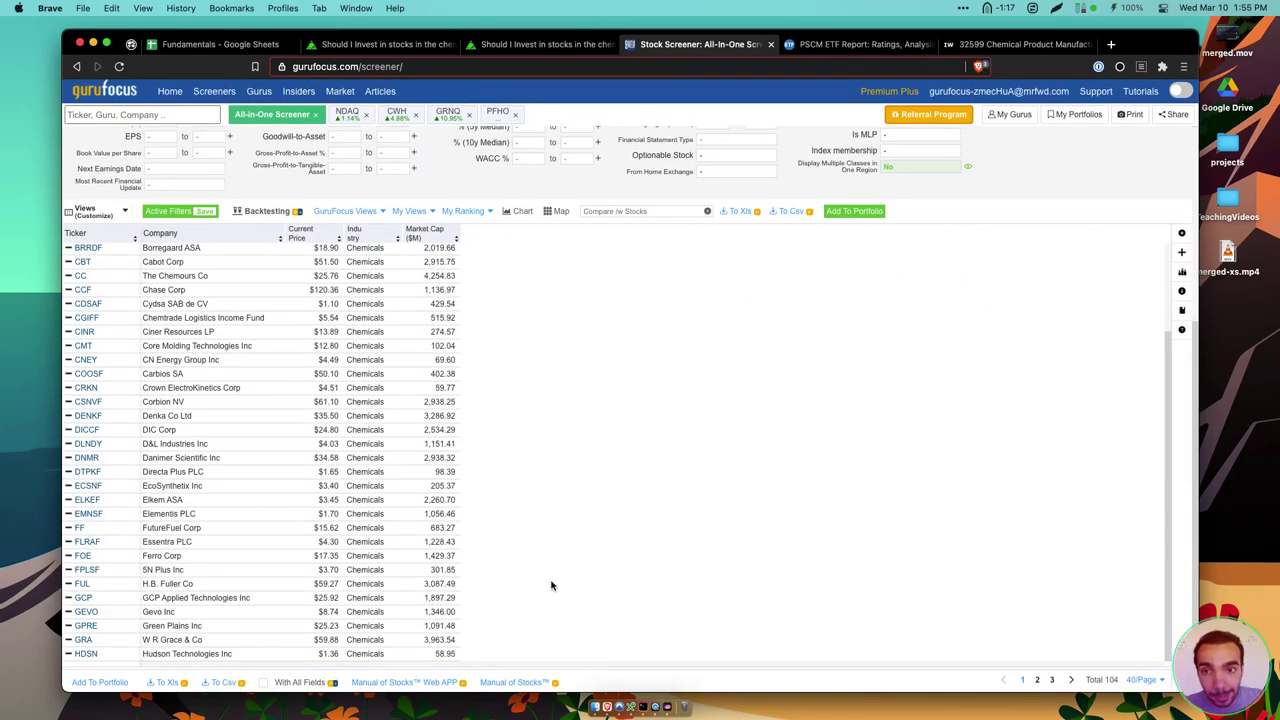
scroll(551, 586, "up", 5)
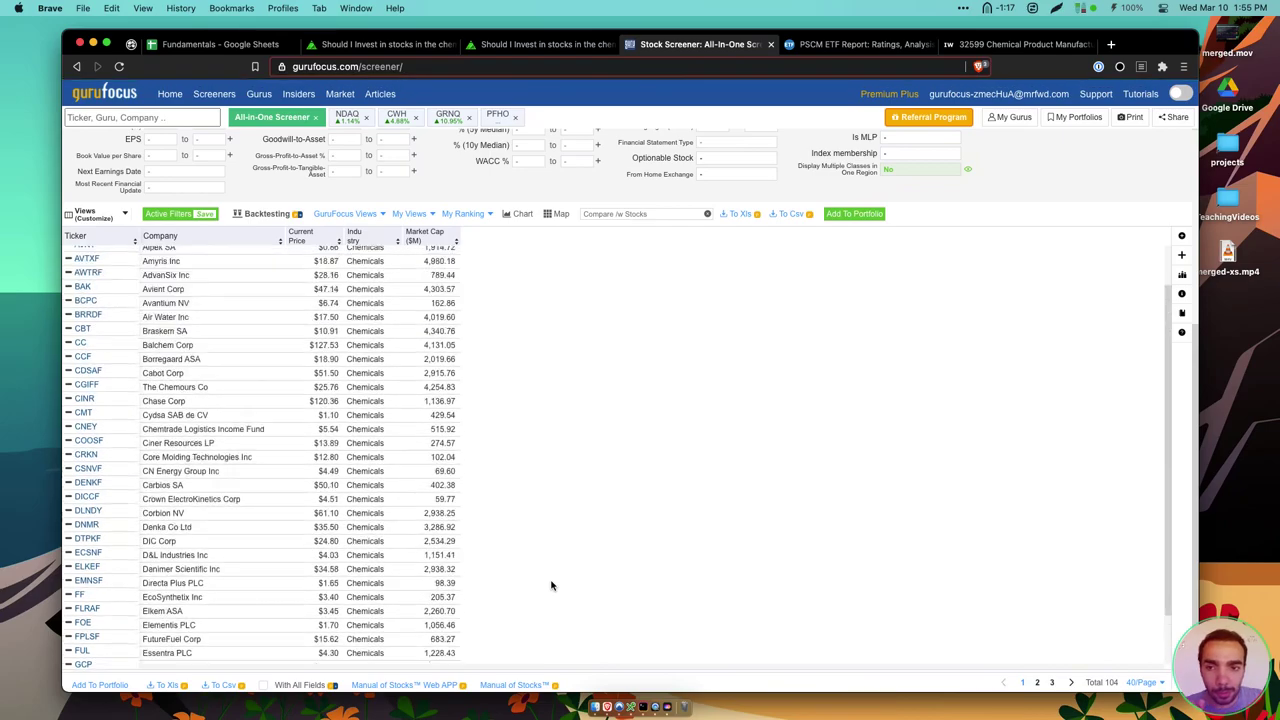
scroll(472, 245, "up", 2)
scroll(472, 245, "up", 2)
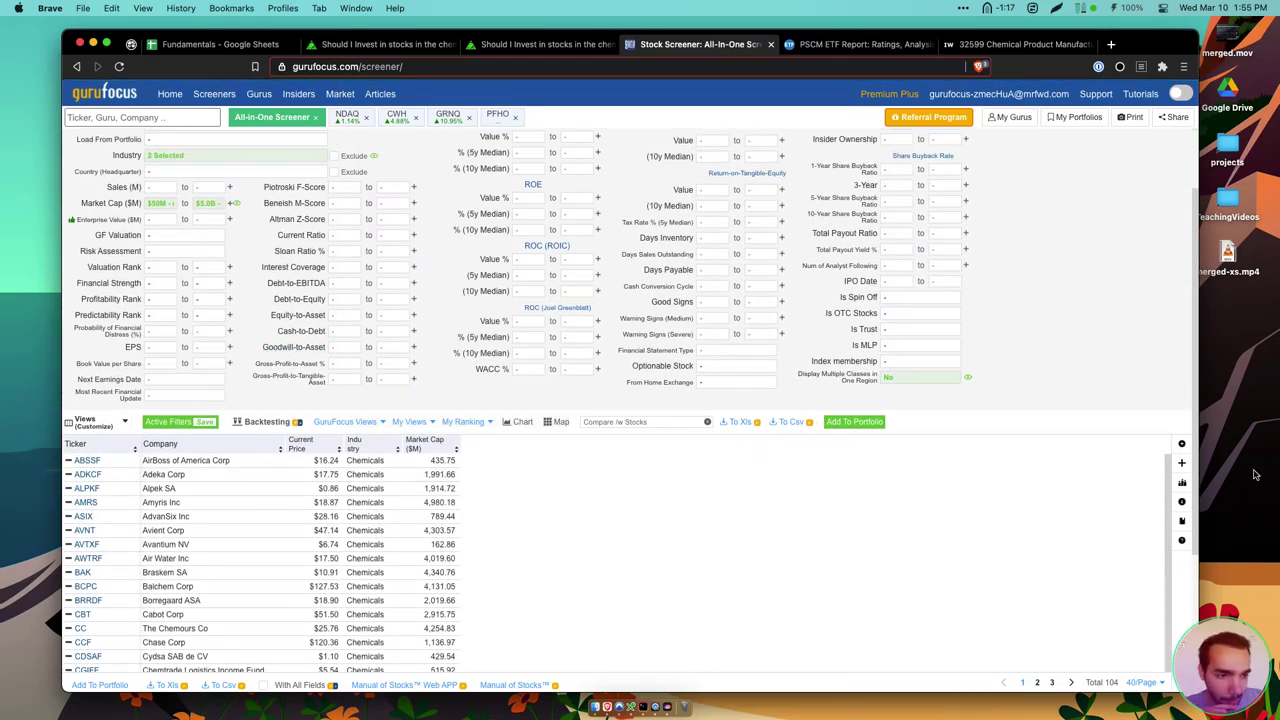
Find the debt fields in the view customization and add the Debt-to-Equity column to the results table
left_click(1182, 464)
left_click(1021, 405)
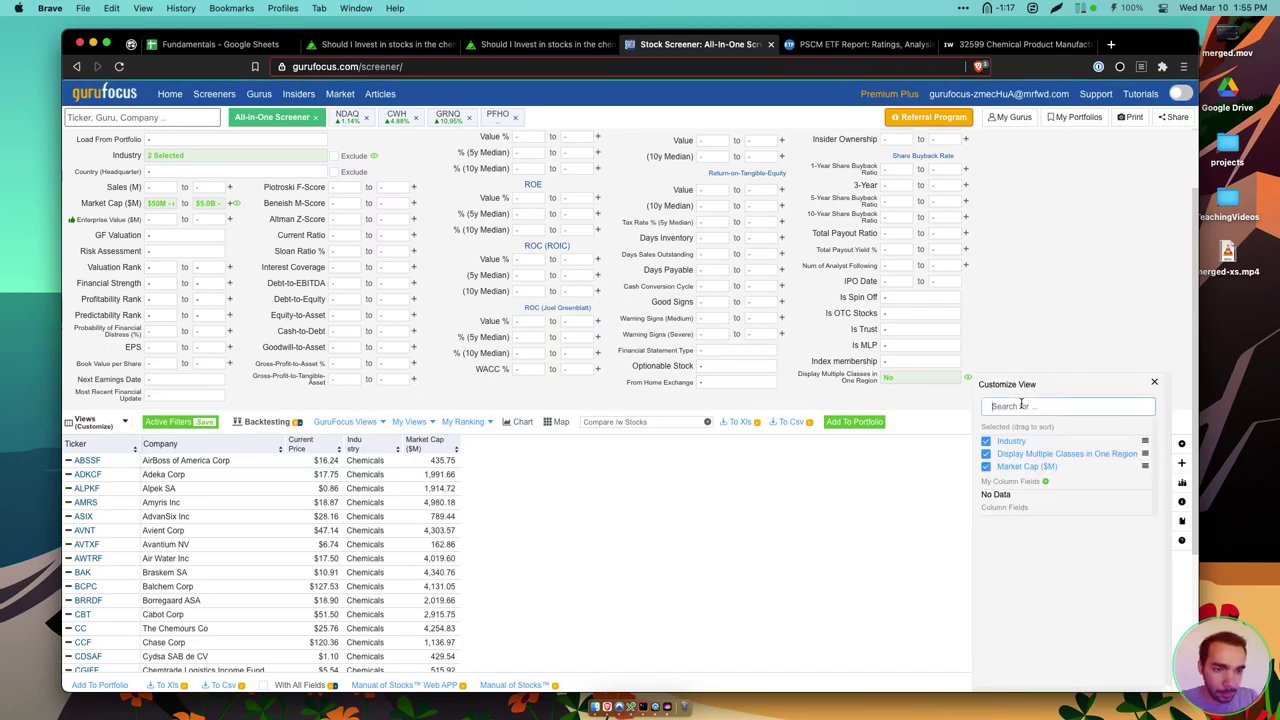
type("d/e")
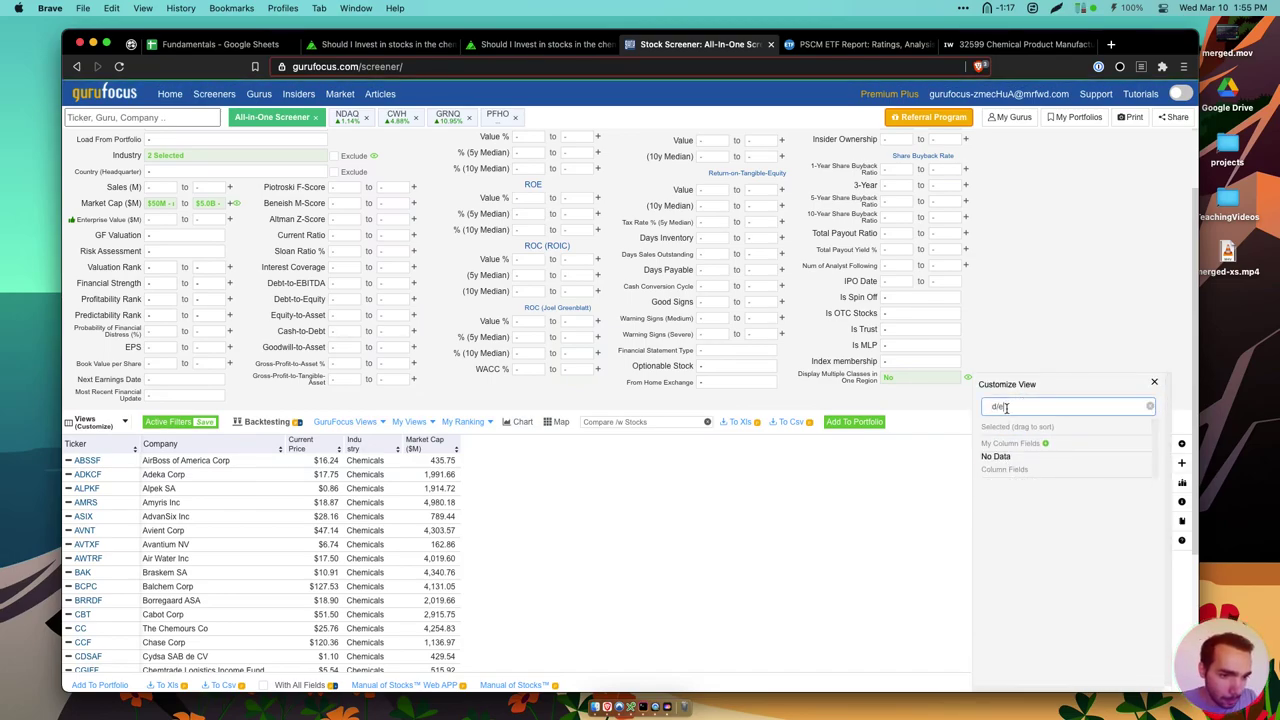
left_click_drag(1007, 407, 975, 400)
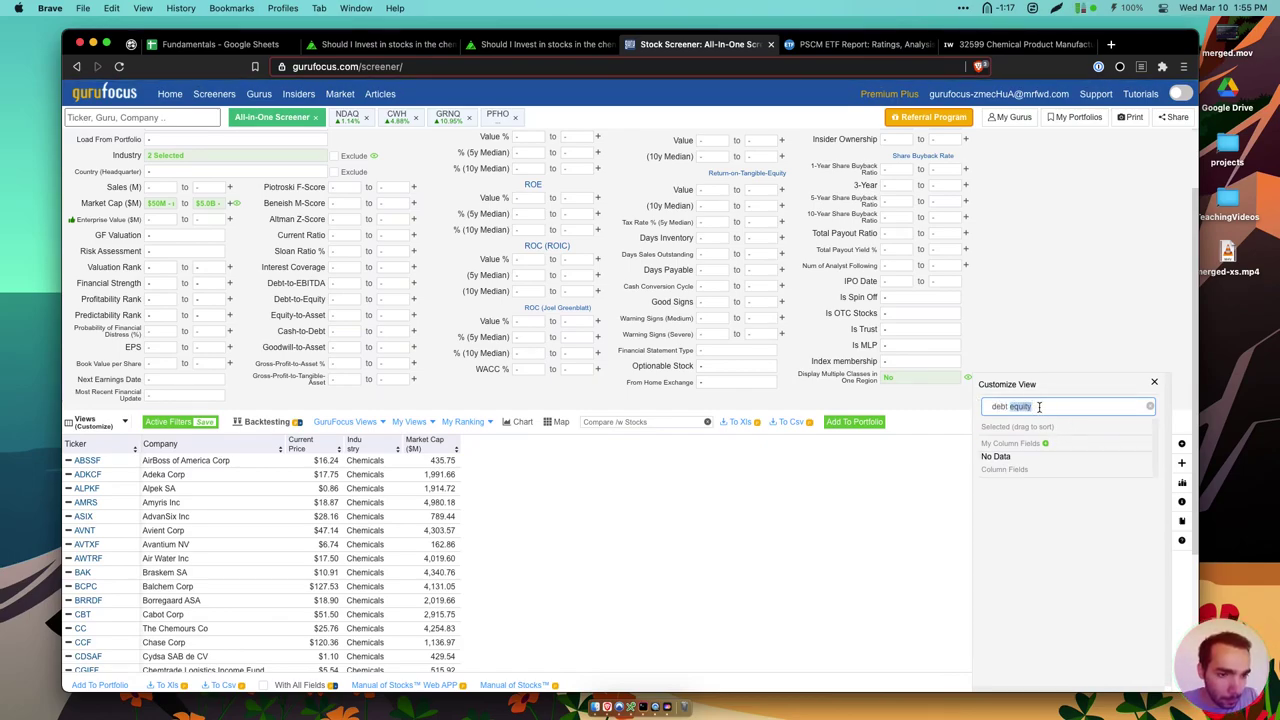
type("D")
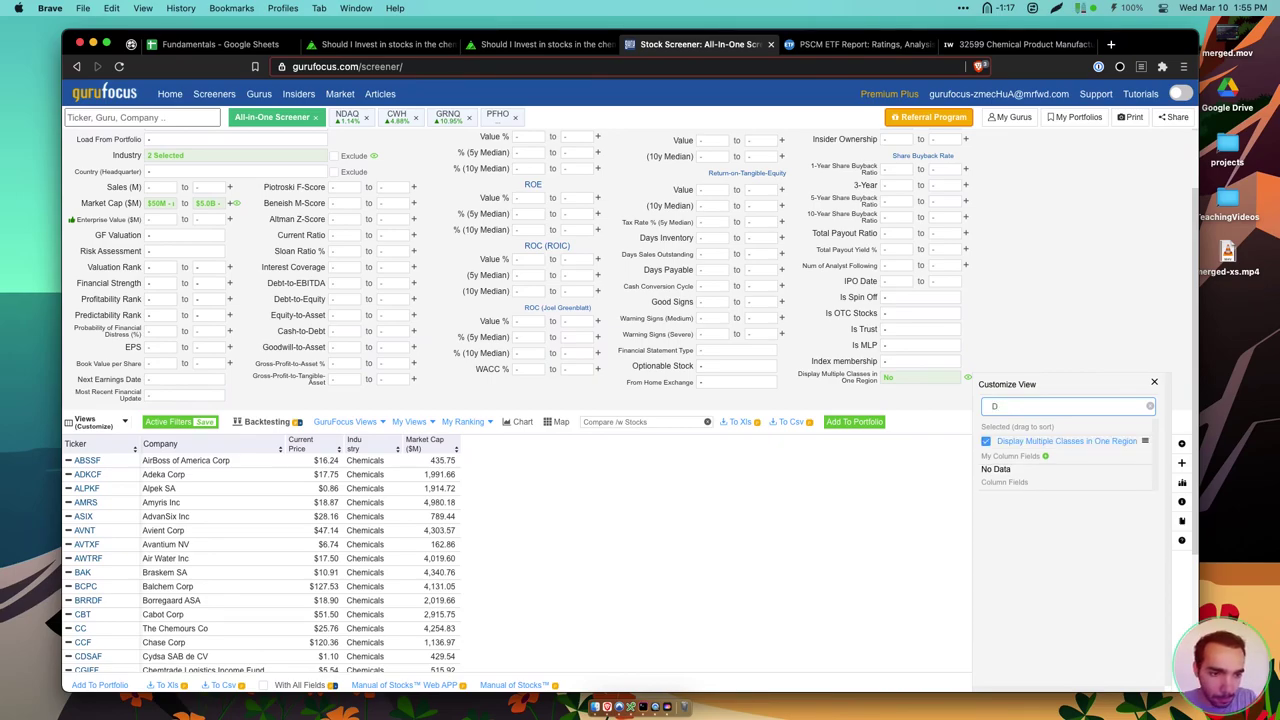
type("ebt")
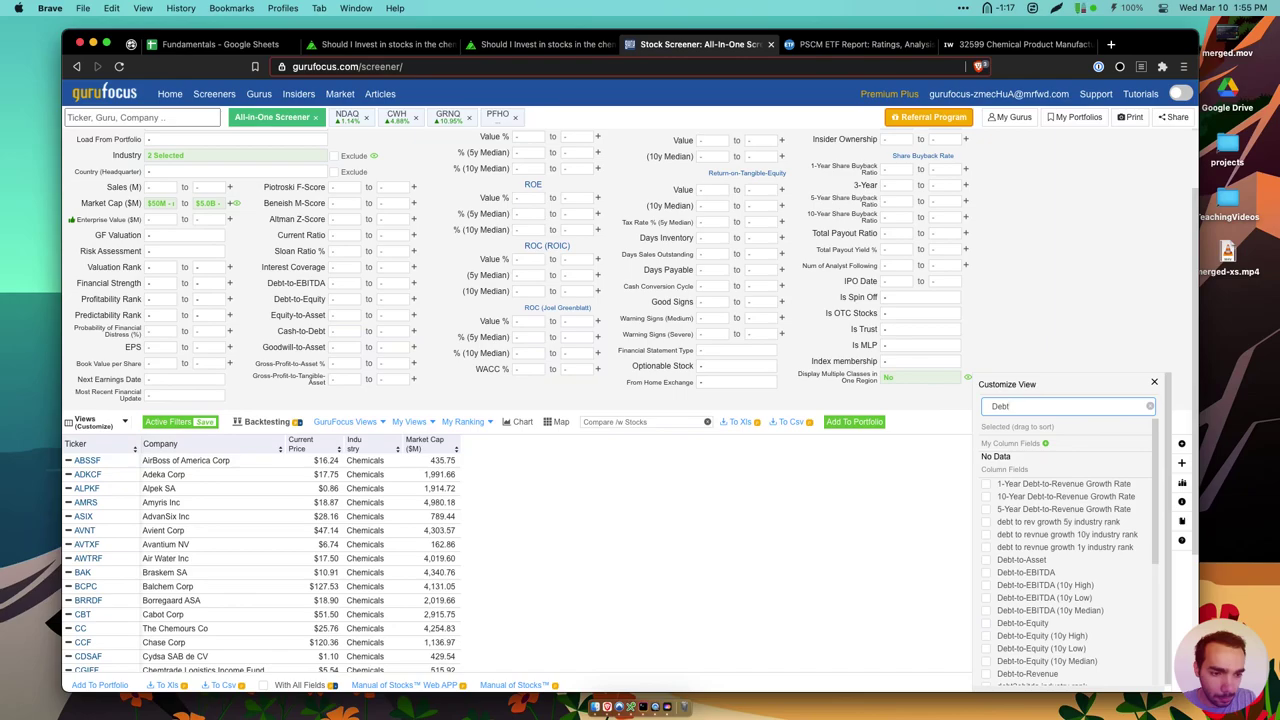
scroll(1030, 630, "down", 2)
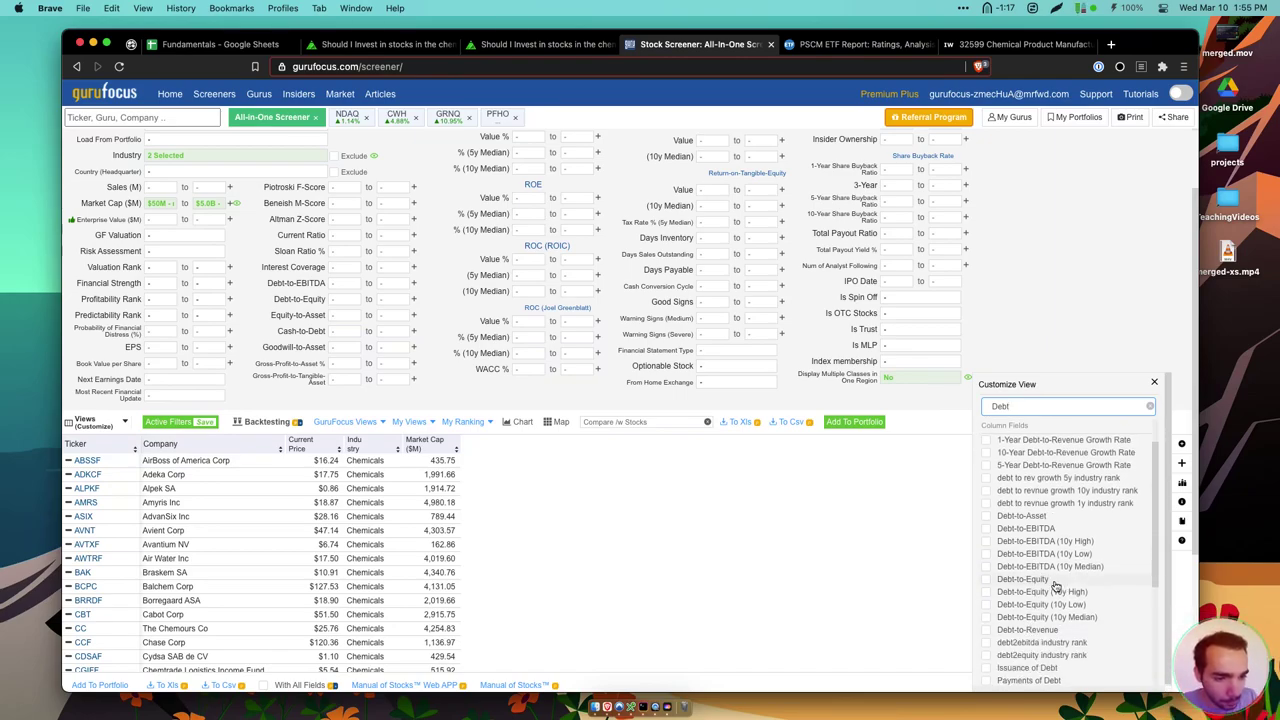
left_click(1053, 582)
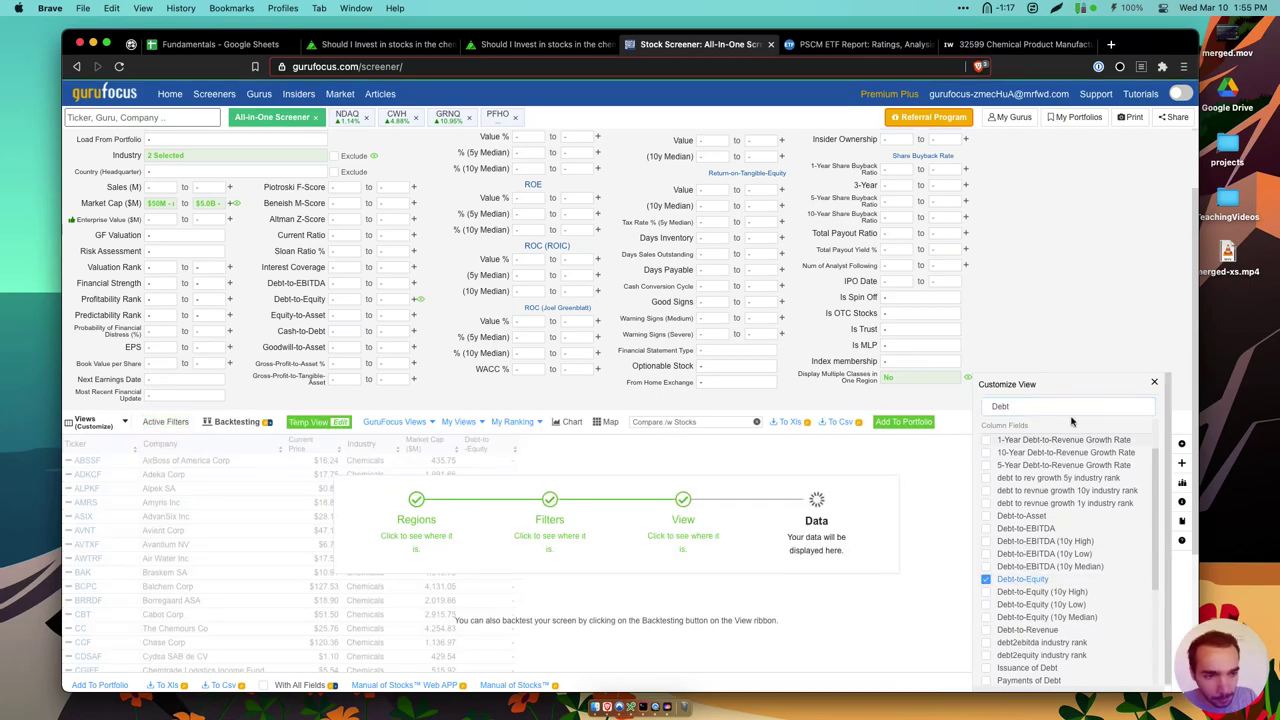
left_click(1154, 382)
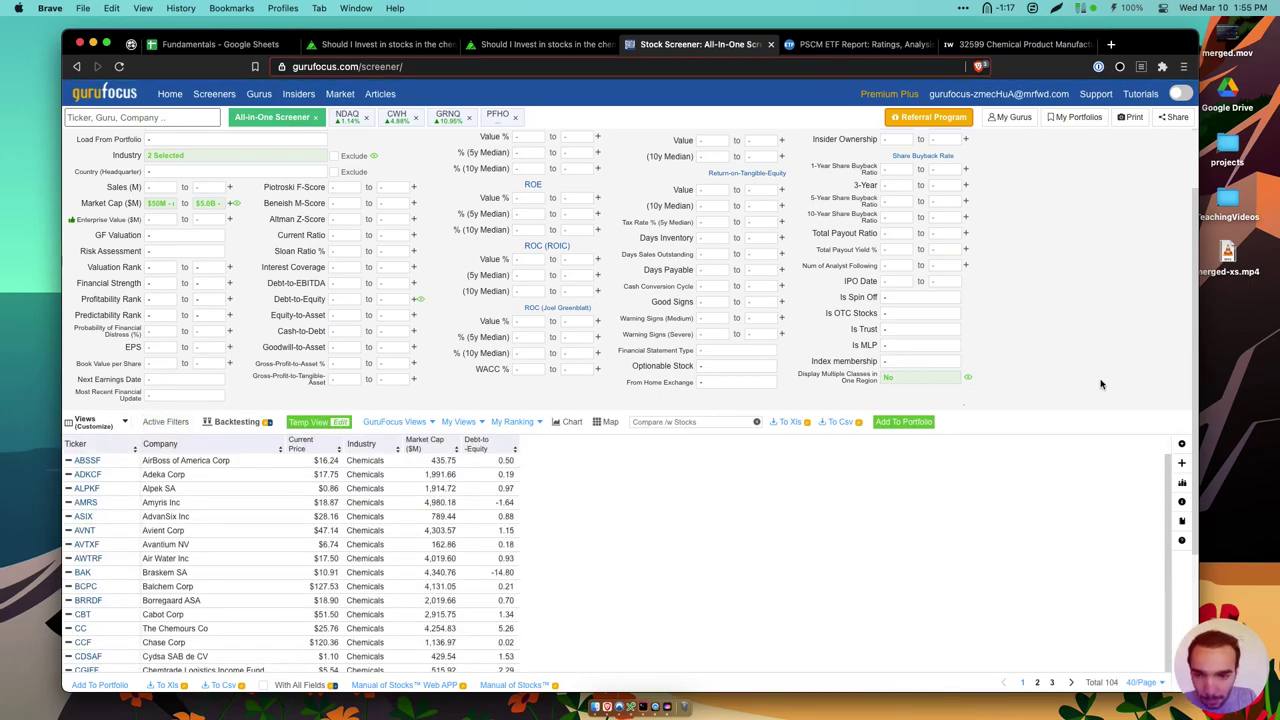
Sort the stocks by Debt-to-Equity in descending order, review them, and switch the sort to ascending order
left_click(489, 444)
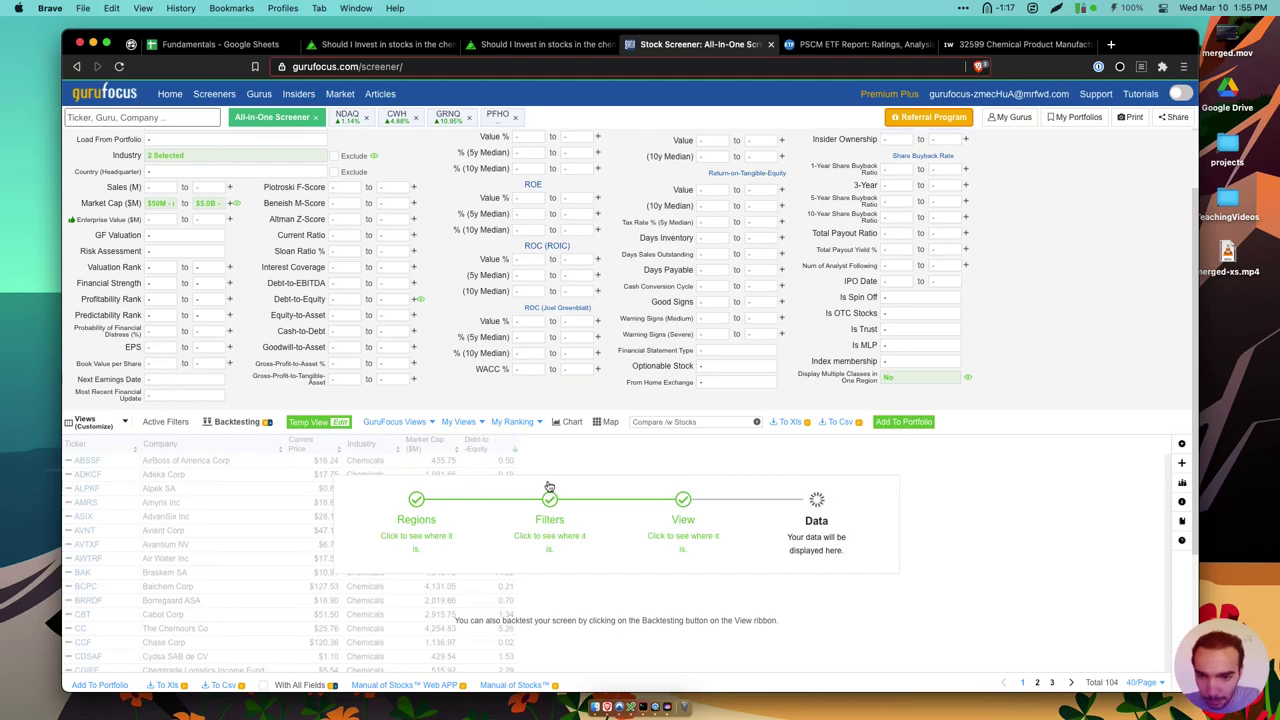
scroll(543, 537, "down", 5)
scroll(543, 537, "down", 5)
scroll(543, 533, "up", 5)
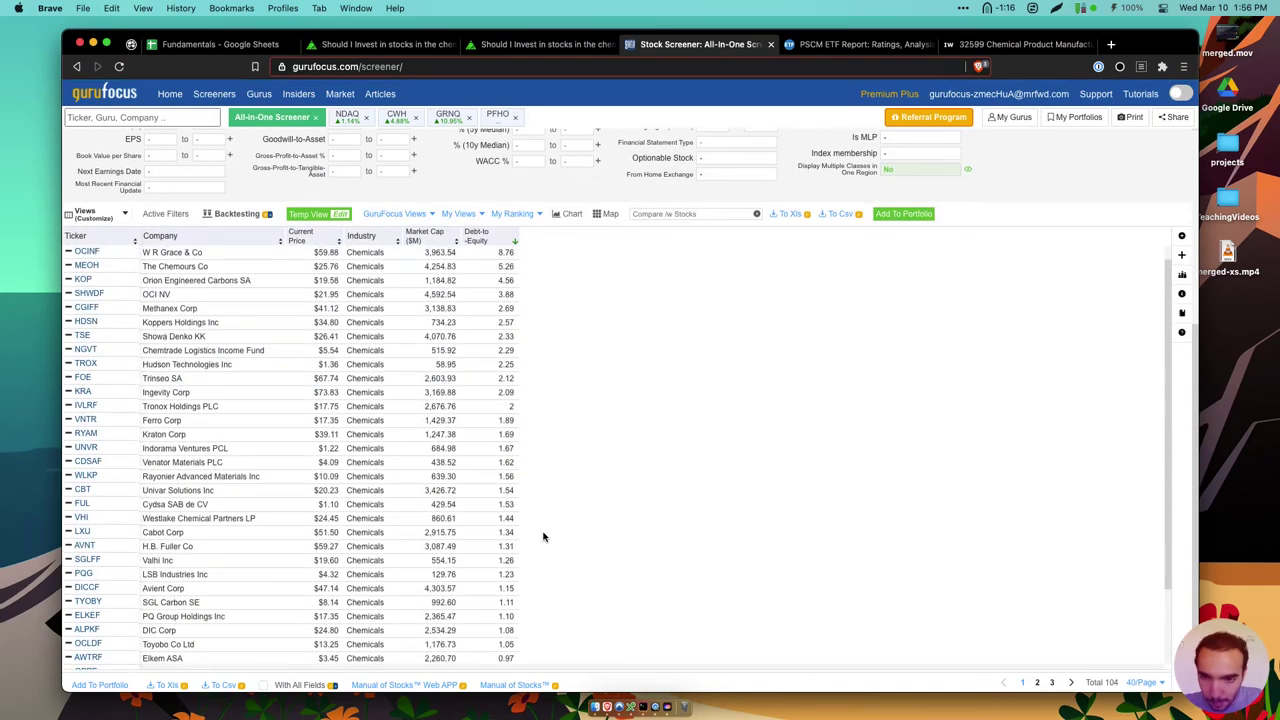
left_click(491, 242)
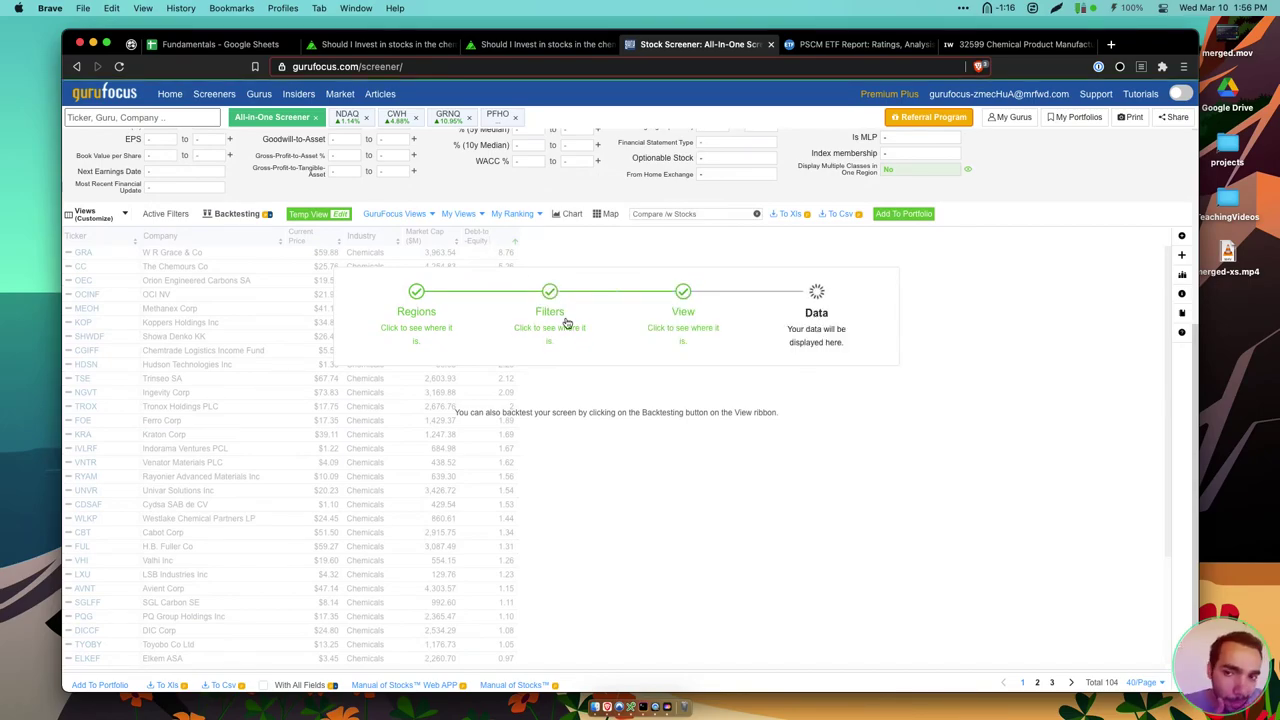
Review the chemical stocks from the lowest Debt-to-Equity upward, together with their market caps
scroll(563, 371, "up", 1)
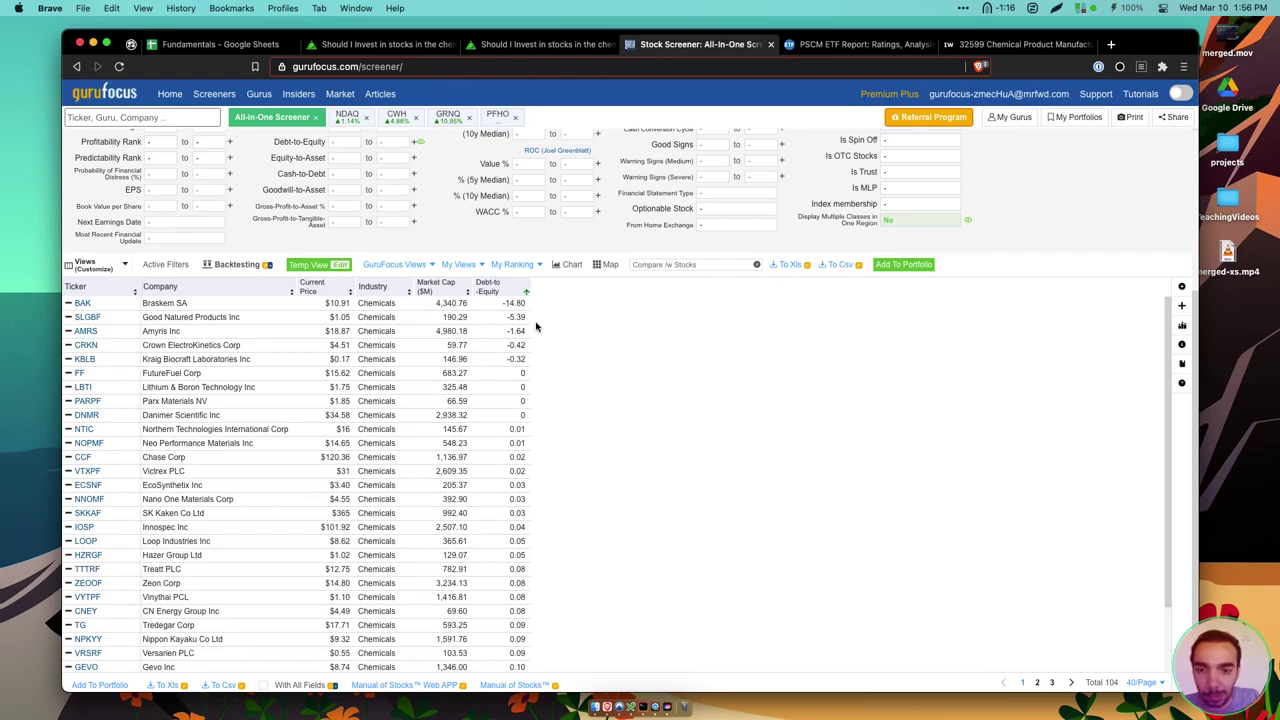
scroll(526, 530, "down", 1)
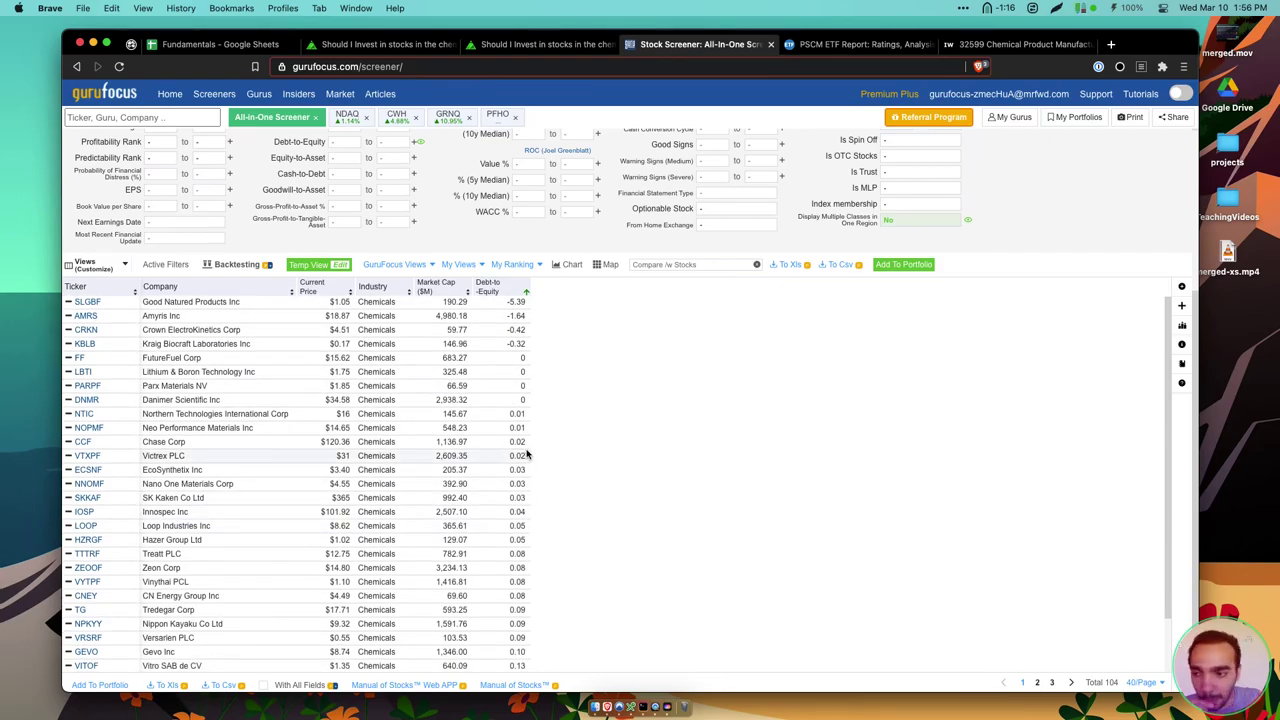
scroll(527, 455, "up", 4)
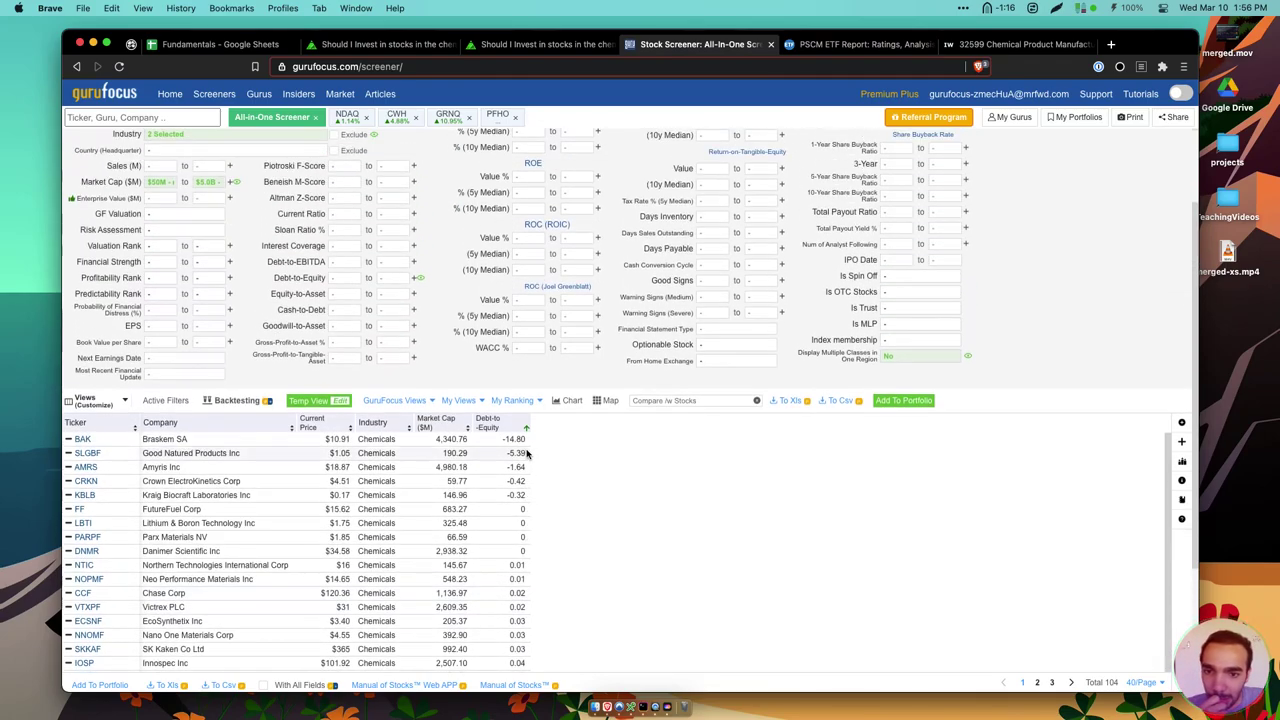
scroll(578, 451, "down", 3)
scroll(578, 451, "down", 3)
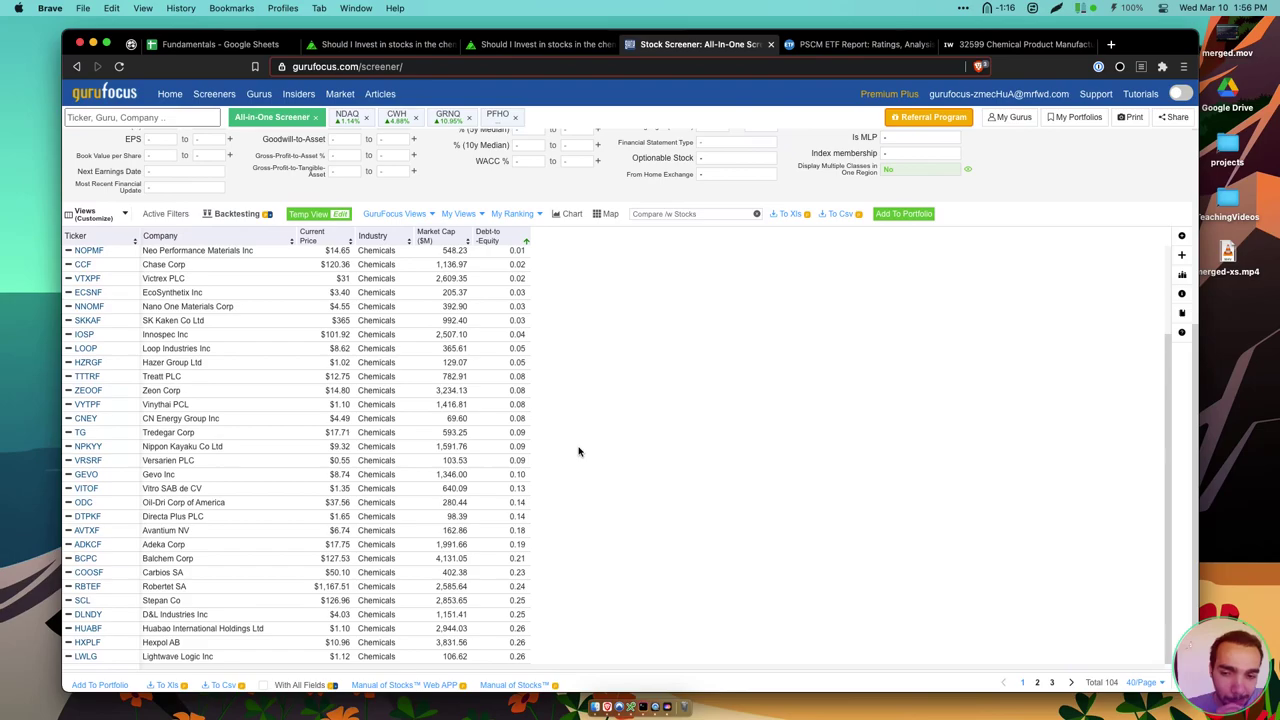
scroll(578, 451, "up", 2)
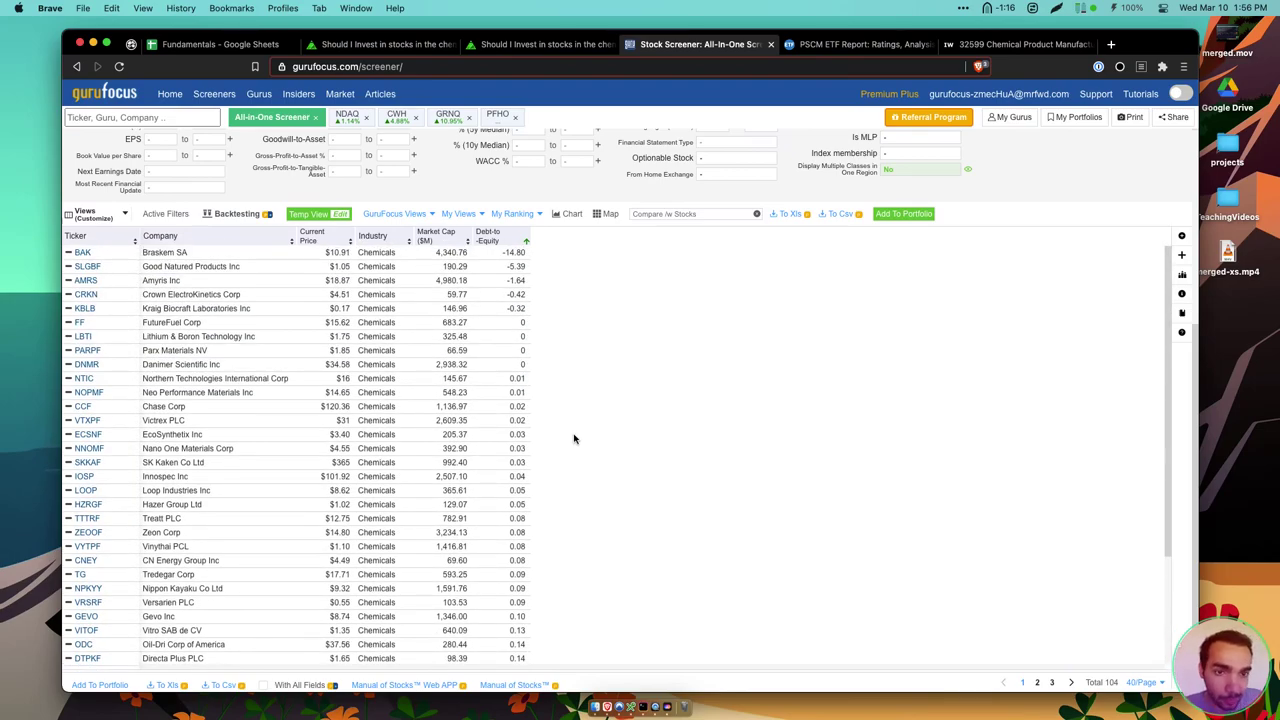
scroll(574, 438, "up", 2)
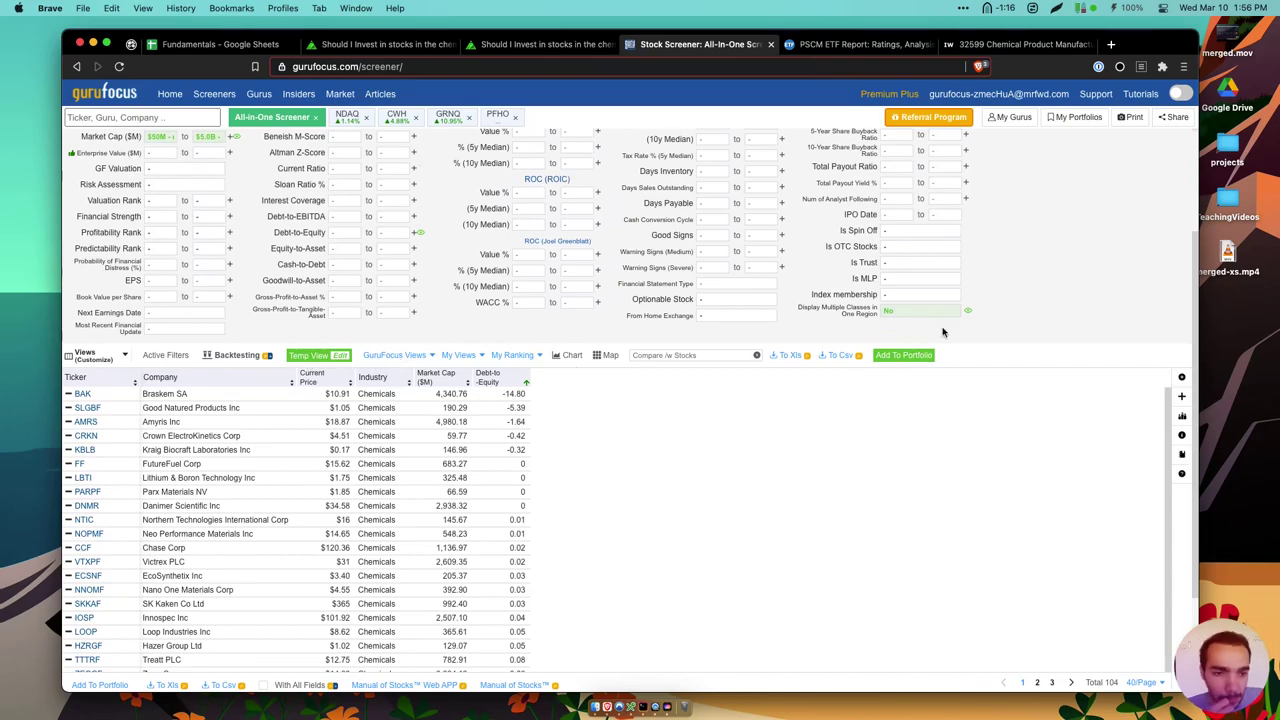
Find the interest coverage fields in the view customization, add the Interest Coverage column to the results table, and review its values
left_click(1181, 396)
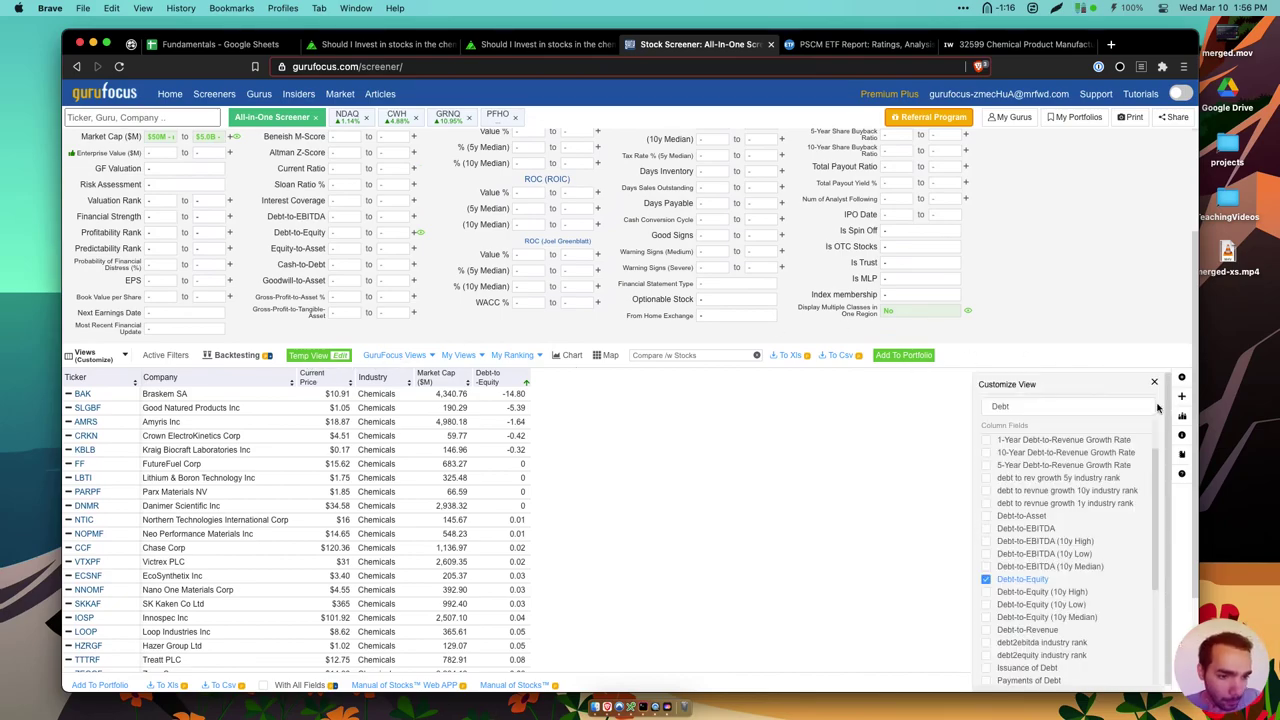
scroll(1056, 584, "down", 1)
scroll(1056, 584, "down", 1)
scroll(1045, 540, "up", 4)
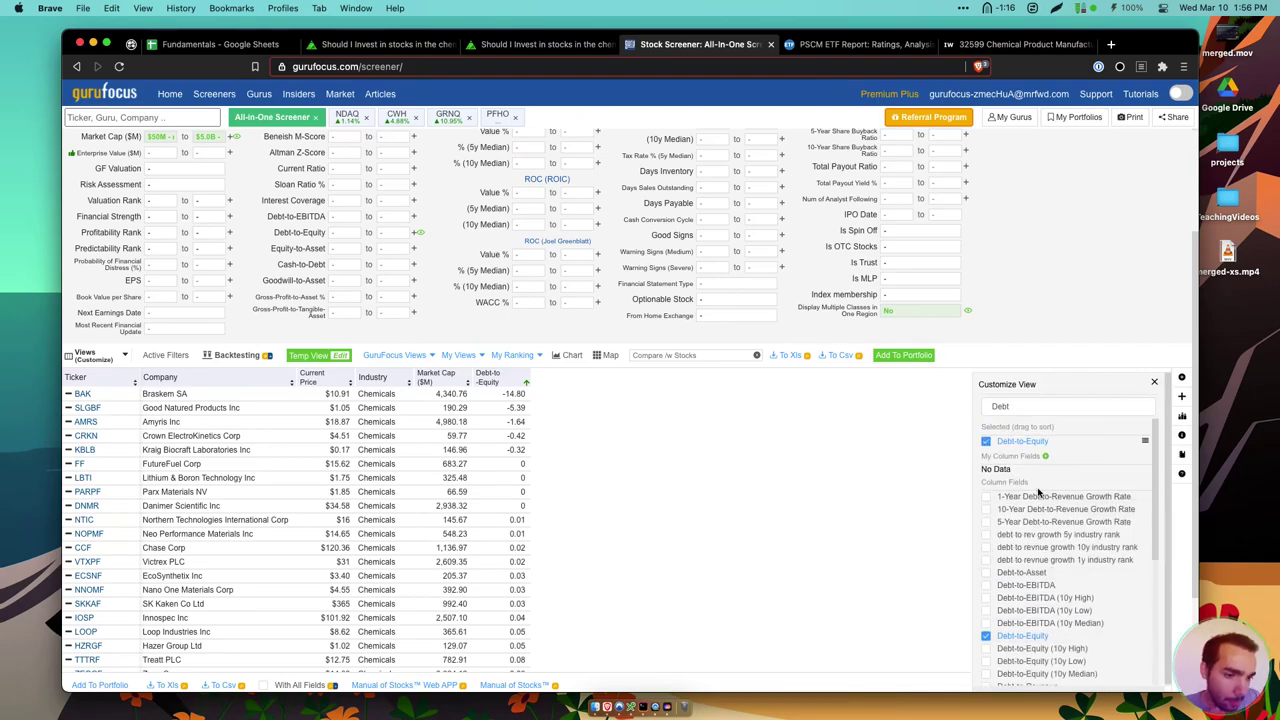
left_click(1024, 406)
type("interest coverage")
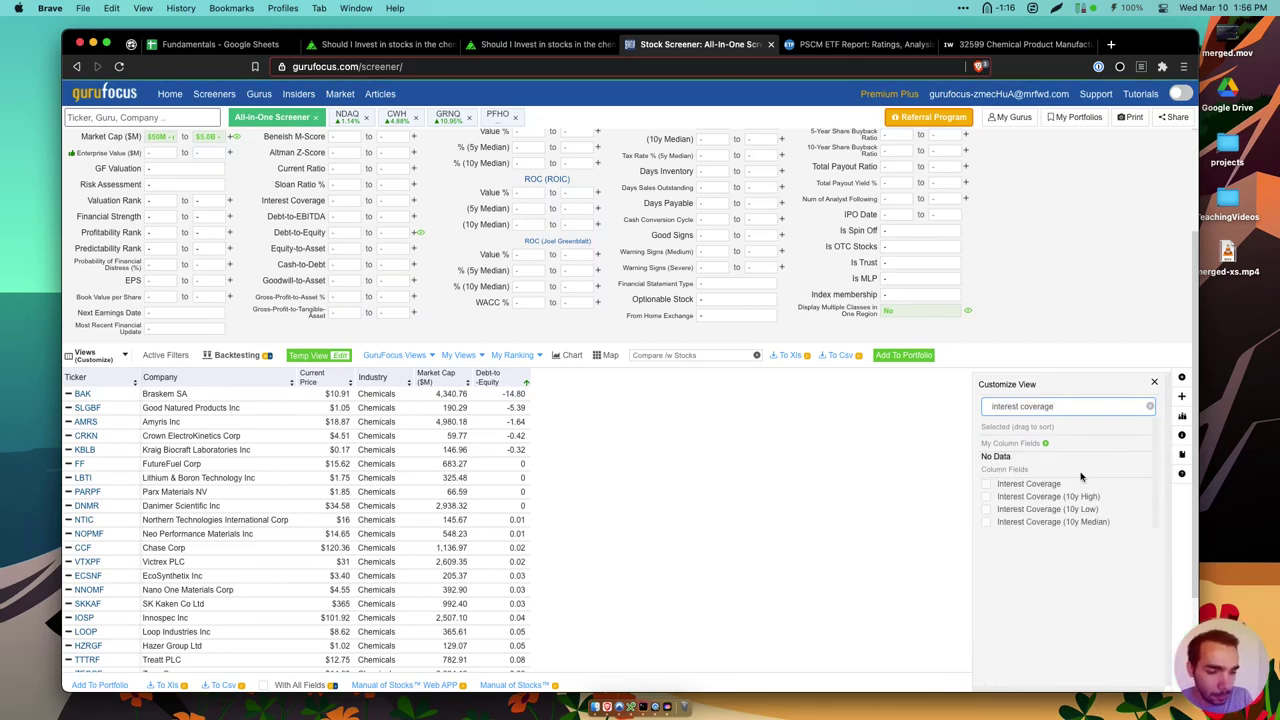
left_click(1055, 486)
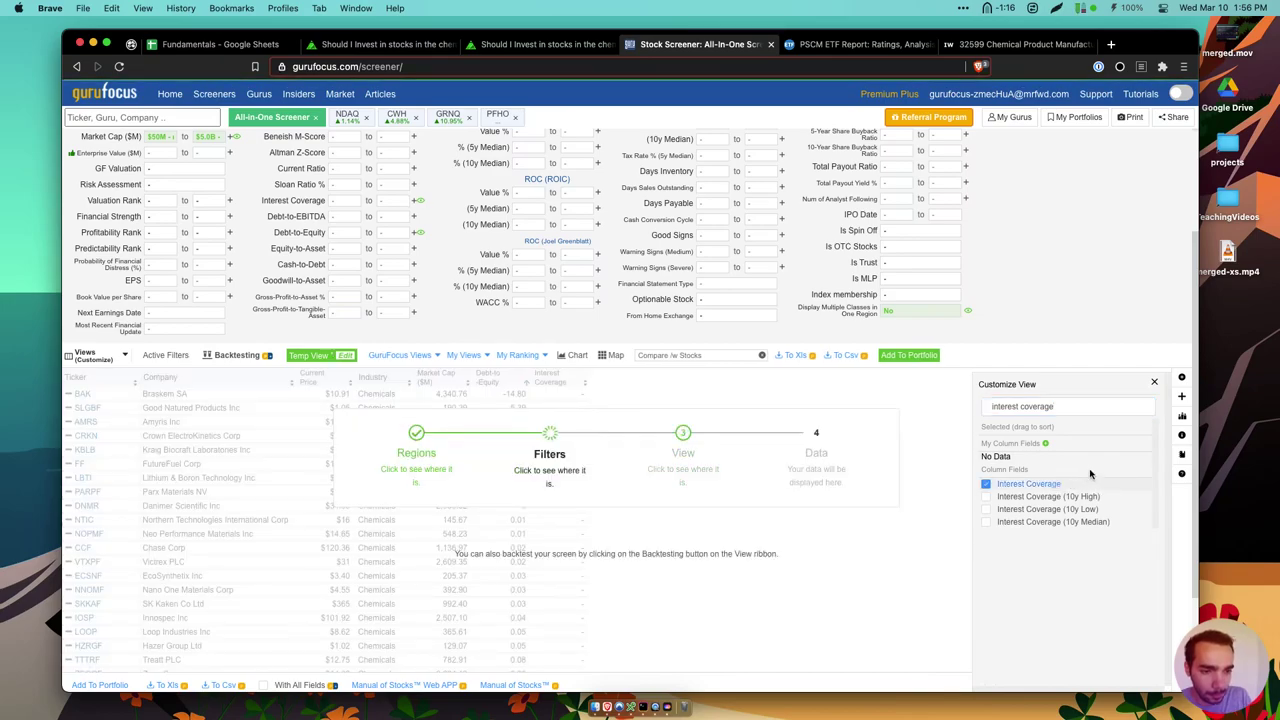
left_click(1157, 384)
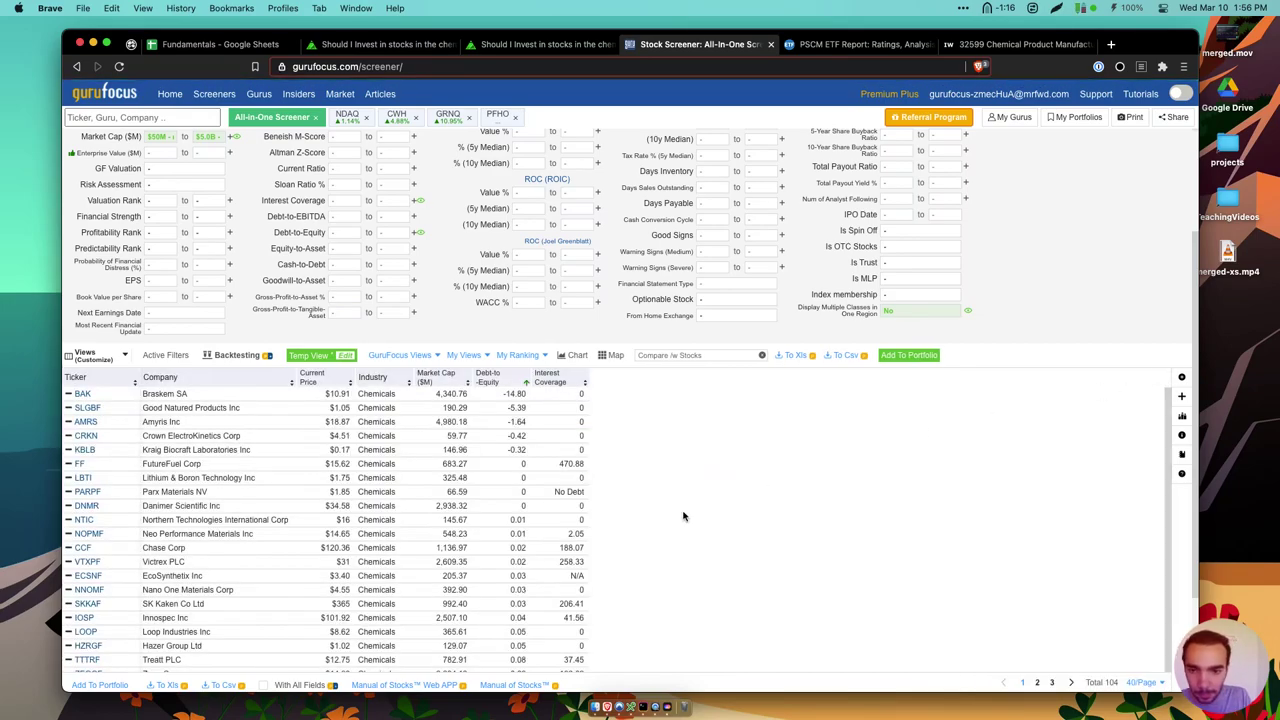
scroll(637, 492, "down", 5)
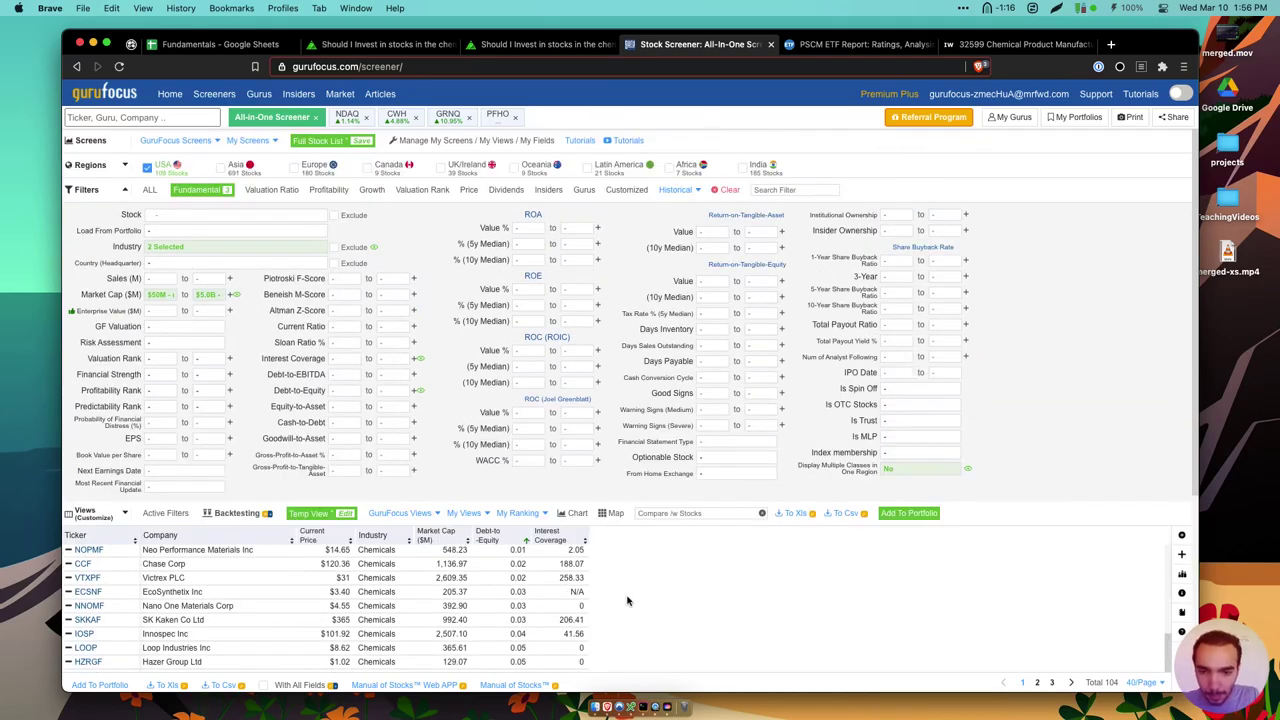
scroll(675, 352, "down", 3)
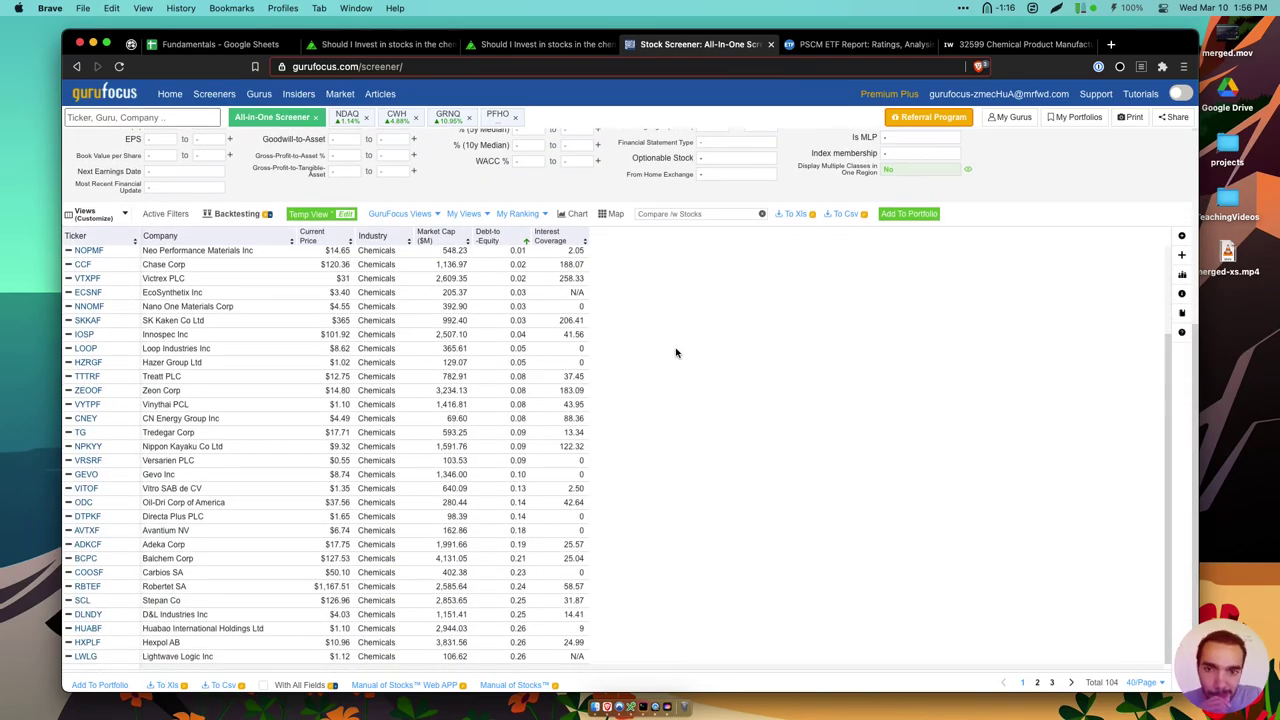
scroll(604, 352, "up", 6)
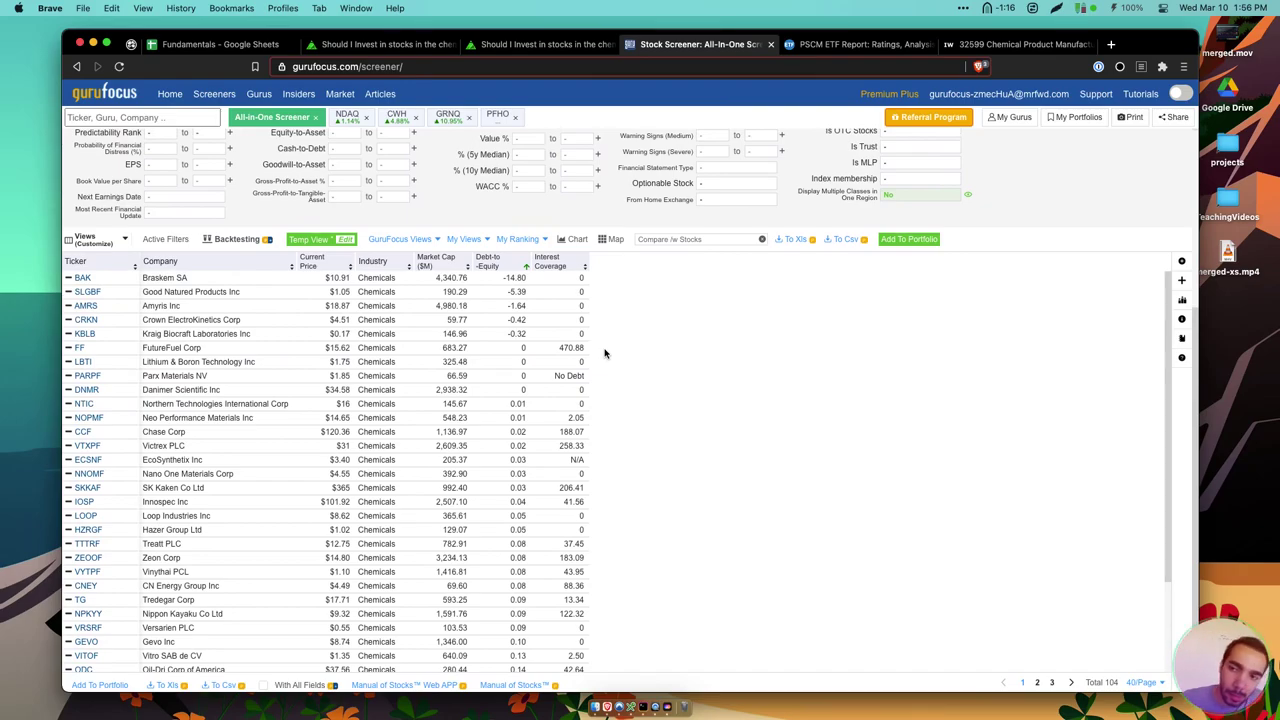
Search the view customization's column fields for "descript" and clear the search to list all fields
left_click(1182, 279)
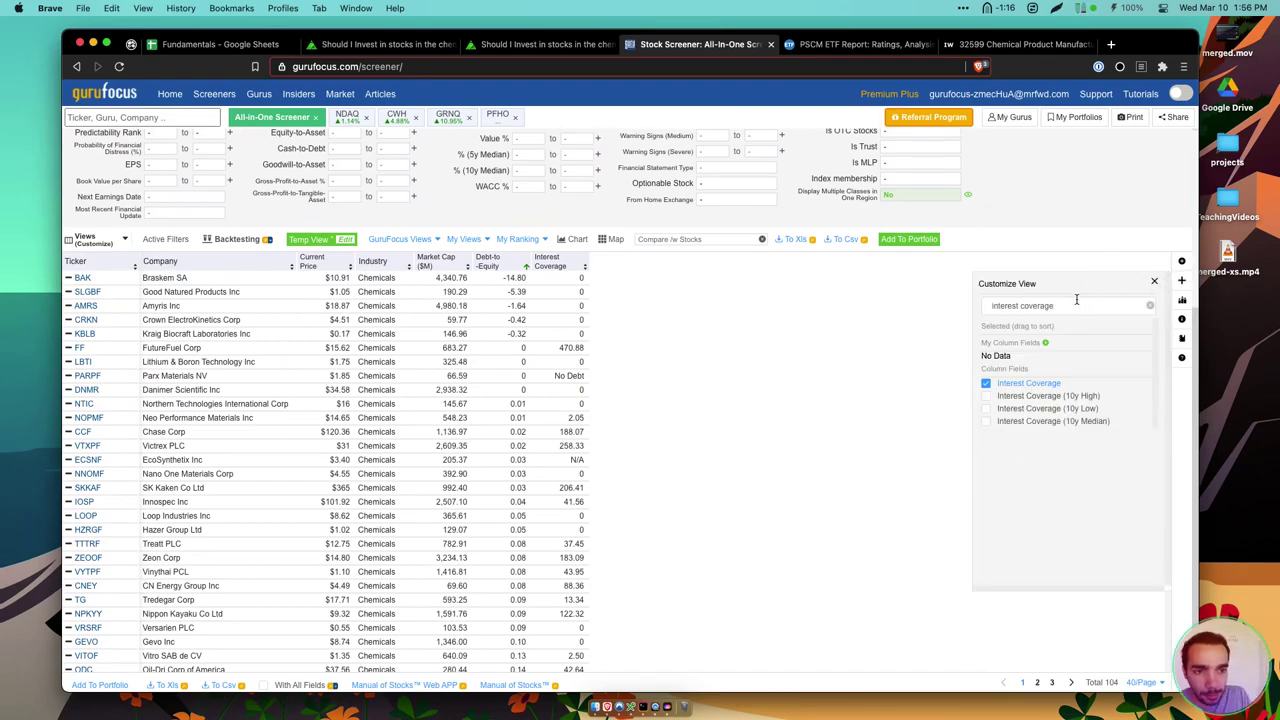
type("descrip")
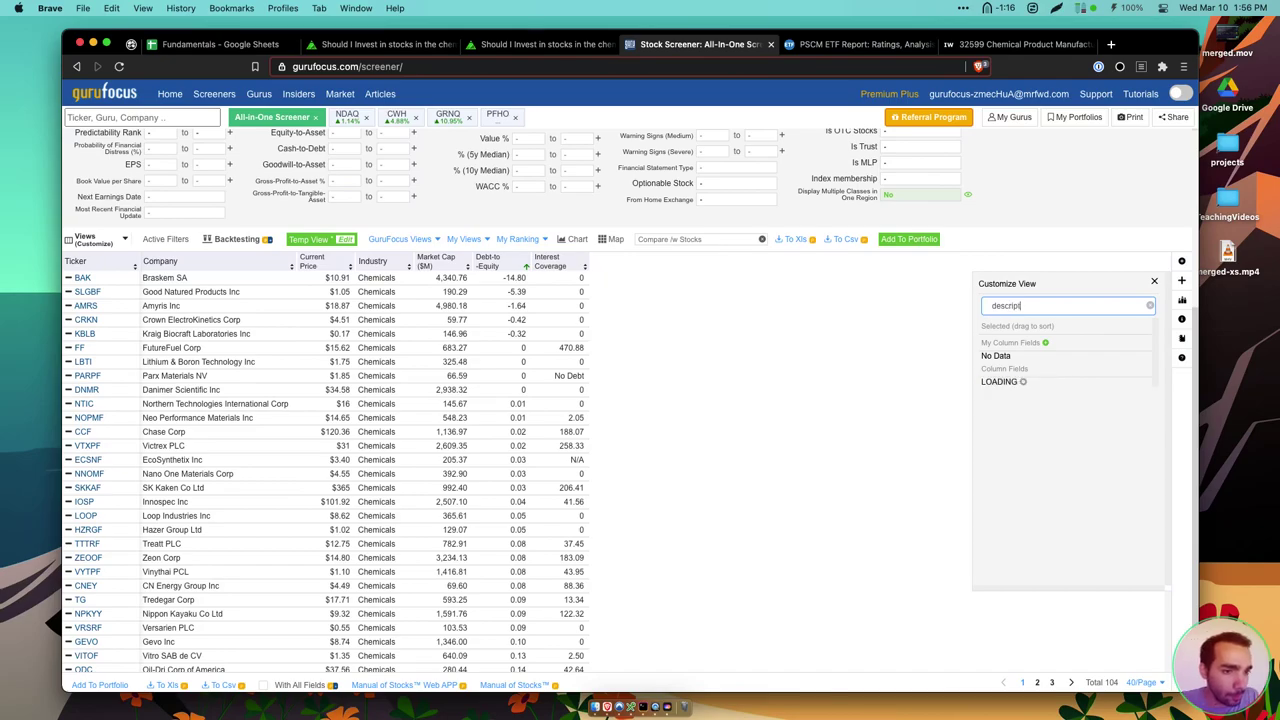
type("t")
key("BackSpace")
key("BackSpace")
key("BackSpace")
key("BackSpace")
key("BackSpace")
key("BackSpace")
key("BackSpace")
key("BackSpace")
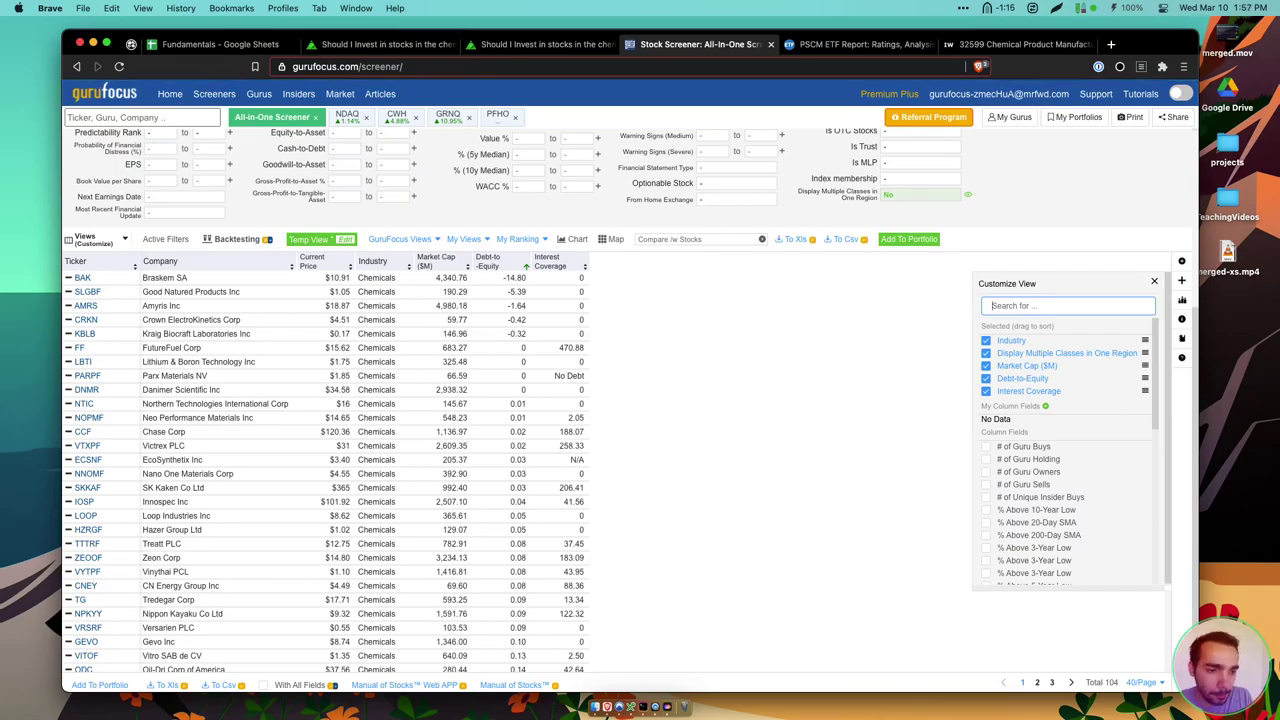
Add the # of Unique Insider Buys column to the results table, look over the stocks, and close the view customization
left_click(986, 498)
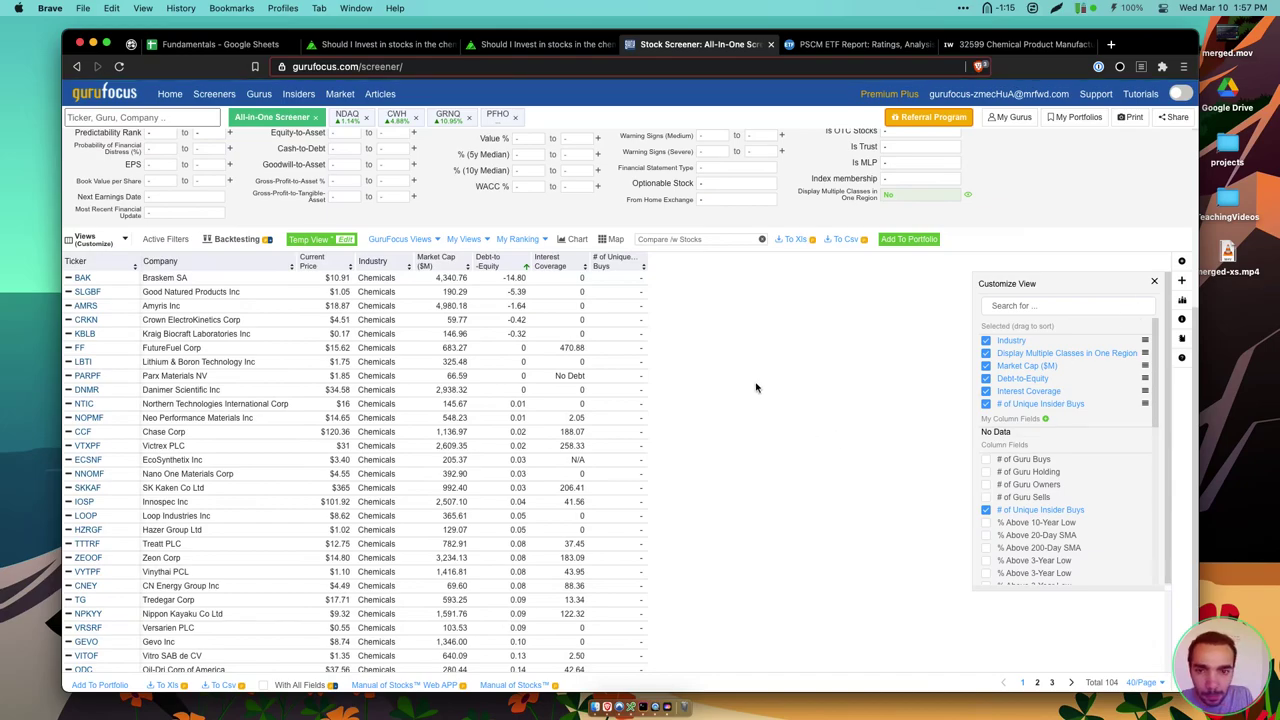
scroll(746, 354, "down", 1)
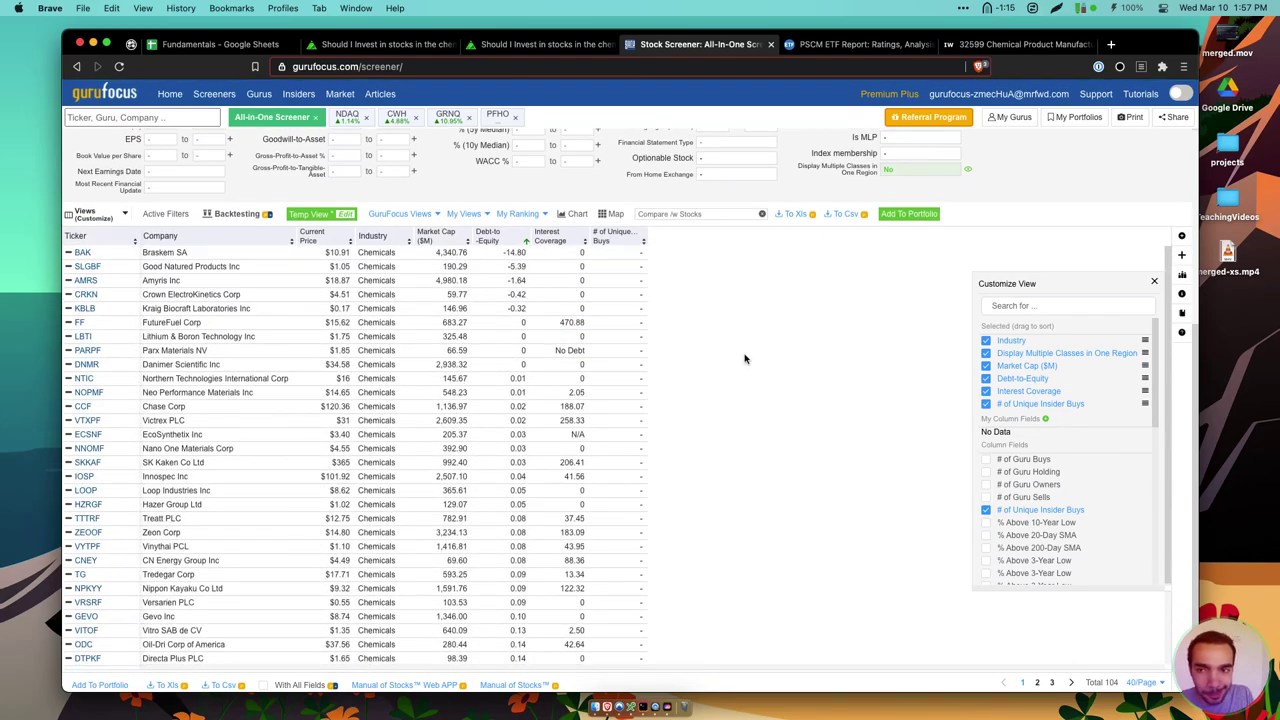
scroll(746, 356, "up", 5)
scroll(920, 568, "down", 5)
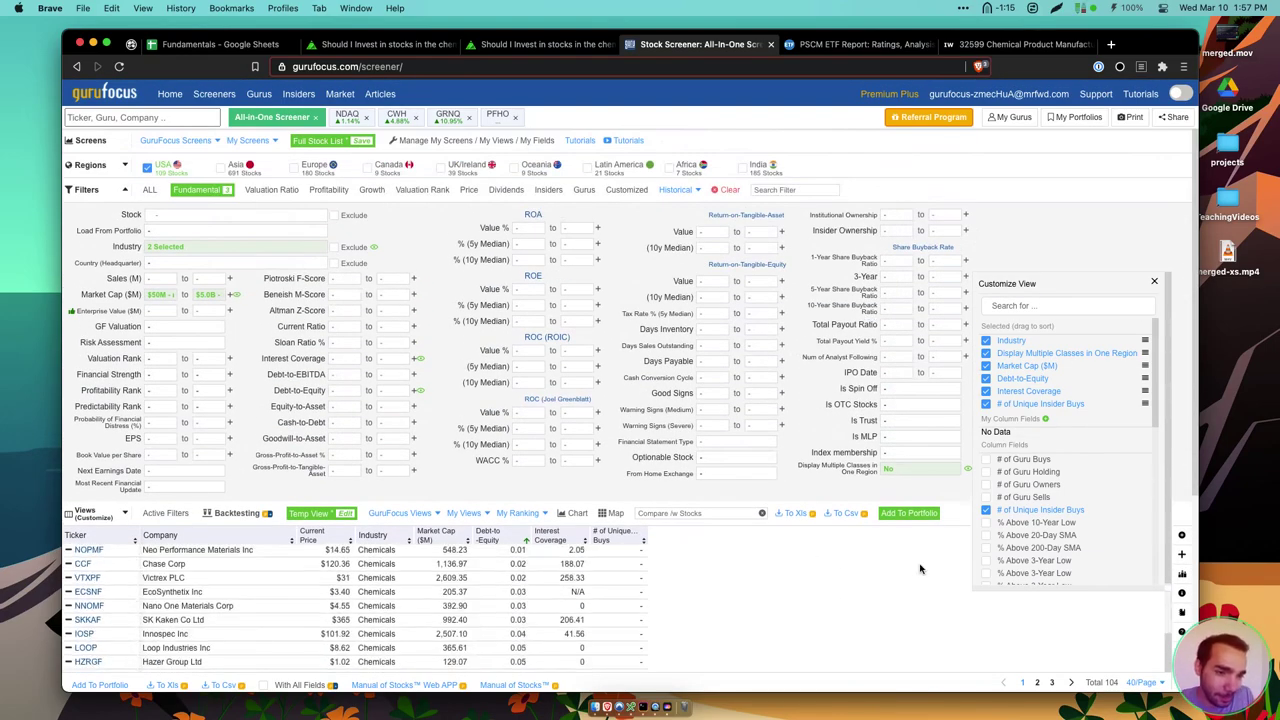
scroll(920, 570, "down", 5)
scroll(829, 443, "up", 5)
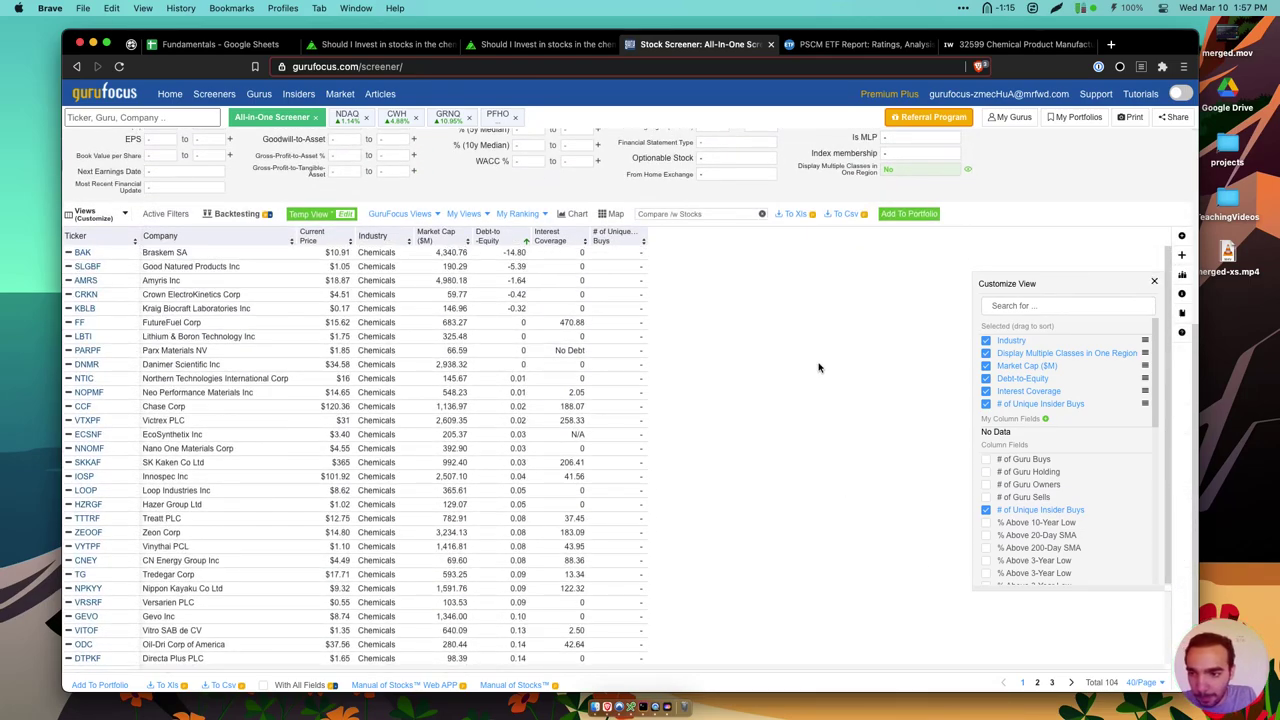
scroll(818, 368, "up", 1)
left_click(1156, 283)
Examine the Debt-to-Equity, Interest Coverage and insider buys columns for the stocks with negative or zero Debt-to-Equity
scroll(794, 437, "down", 2)
scroll(794, 437, "up", 3)
scroll(1014, 213, "down", 1)
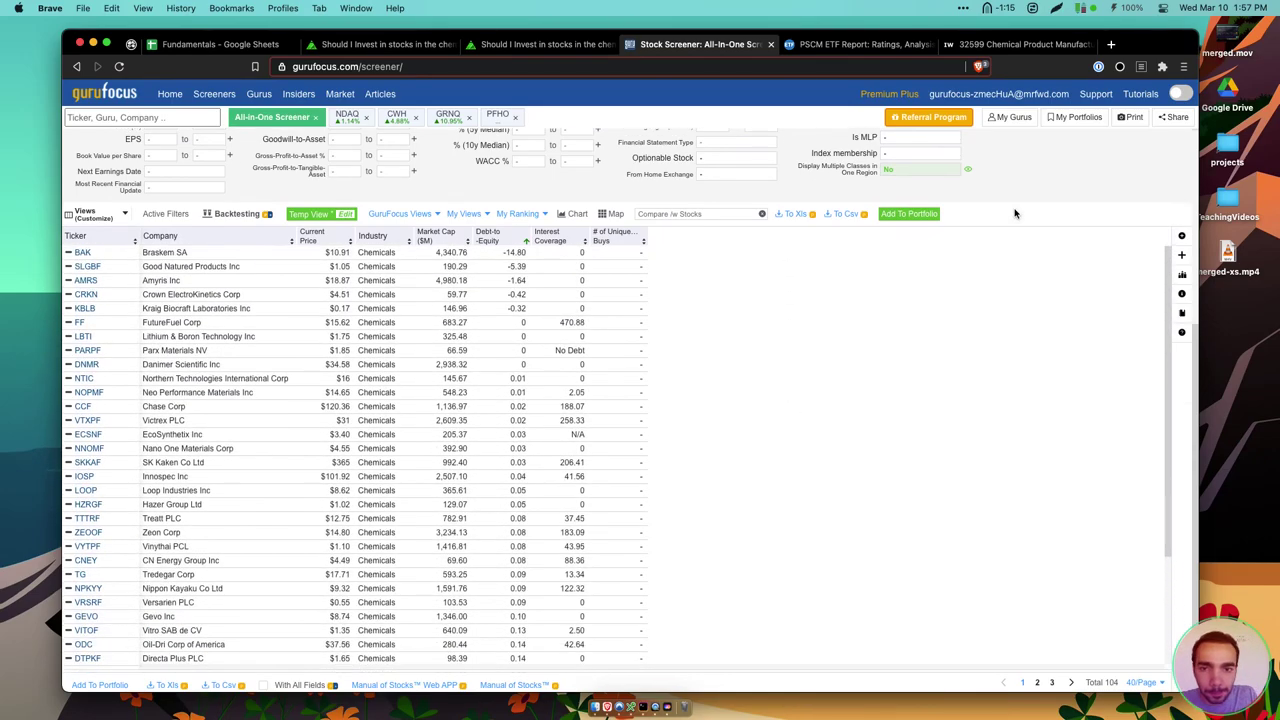
scroll(930, 340, "up", 4)
scroll(1014, 340, "down", 3)
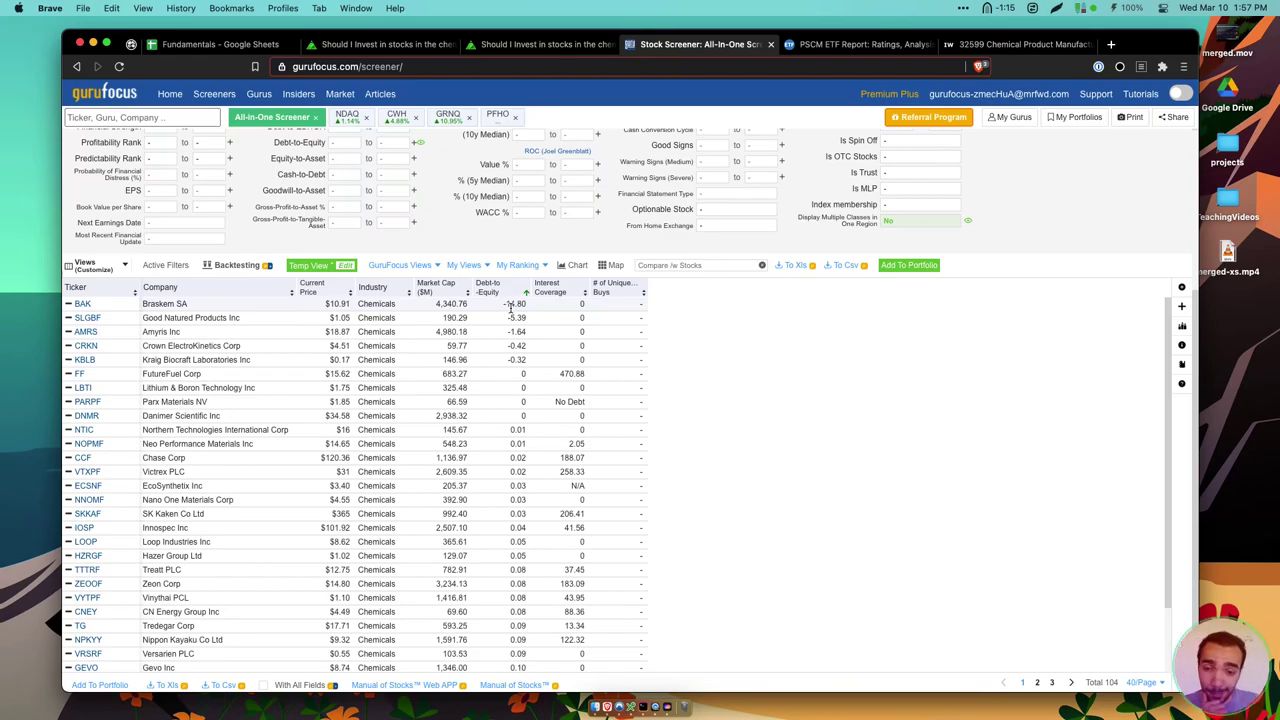
double_click(502, 384)
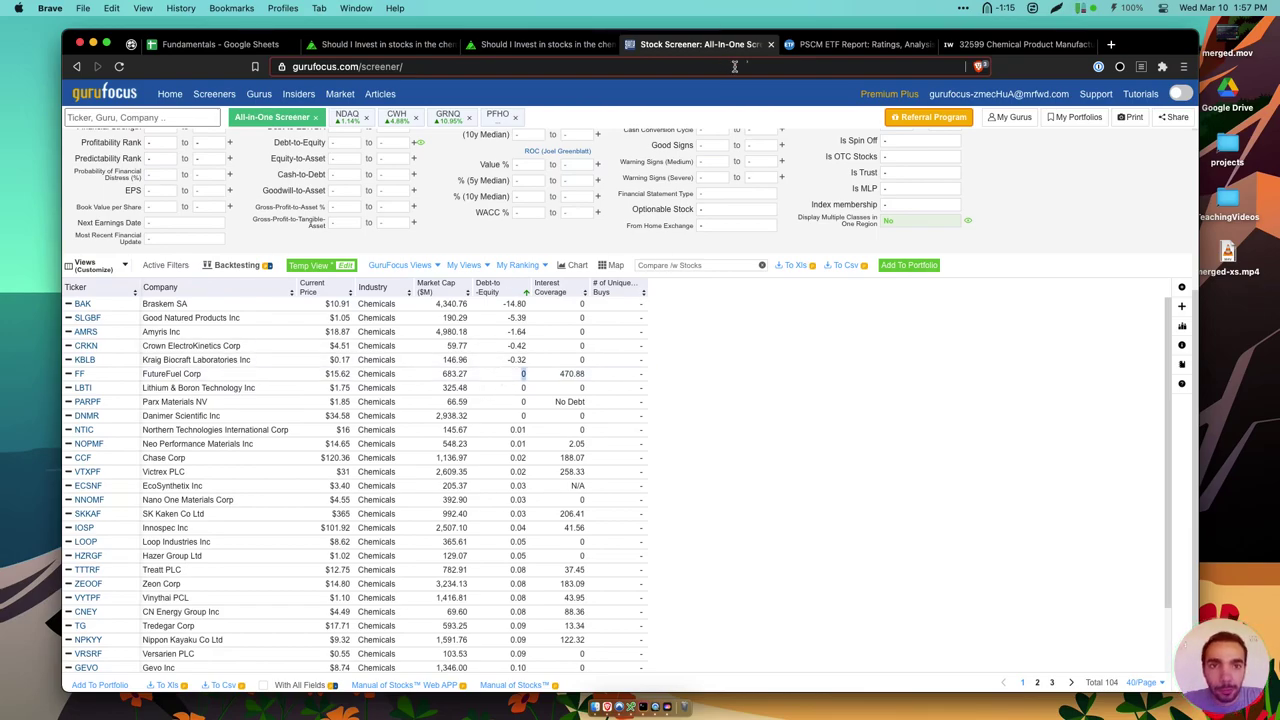
Switch to the Zacks Chemical - Specialty page and show 100 entries in its Rank of Stocks table
left_click(570, 46)
scroll(598, 440, "down", 2)
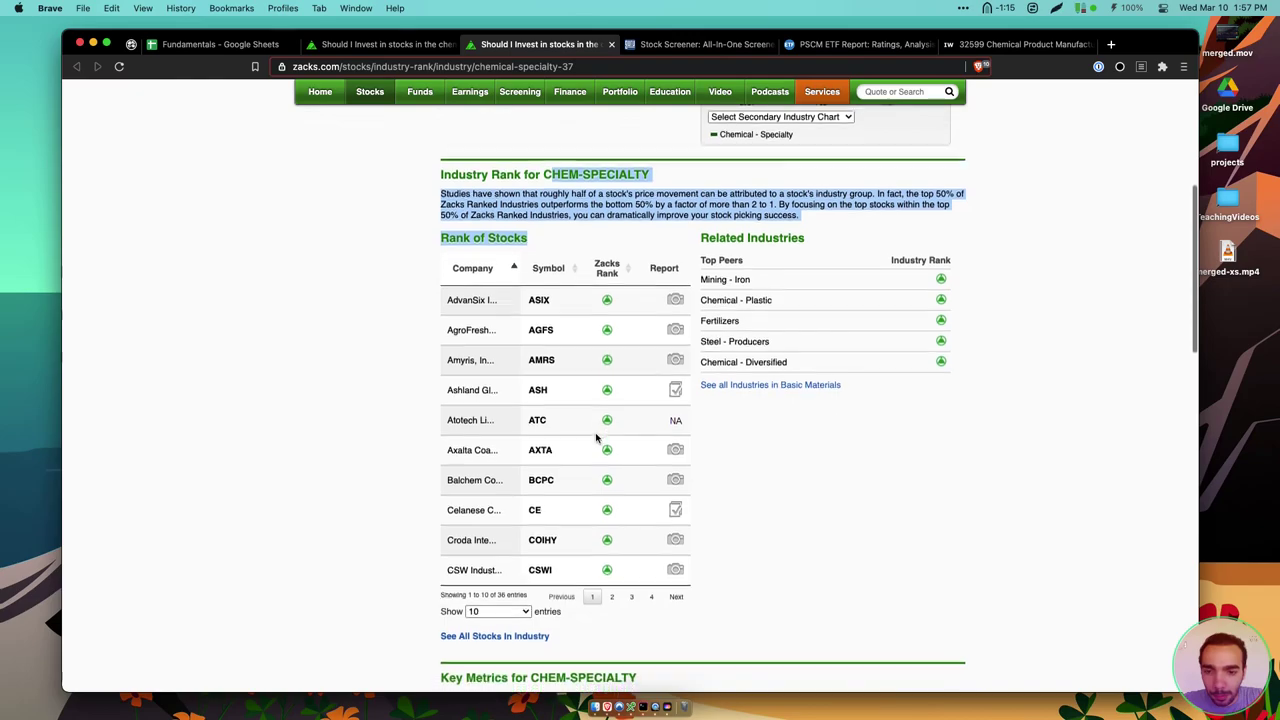
left_click(500, 593)
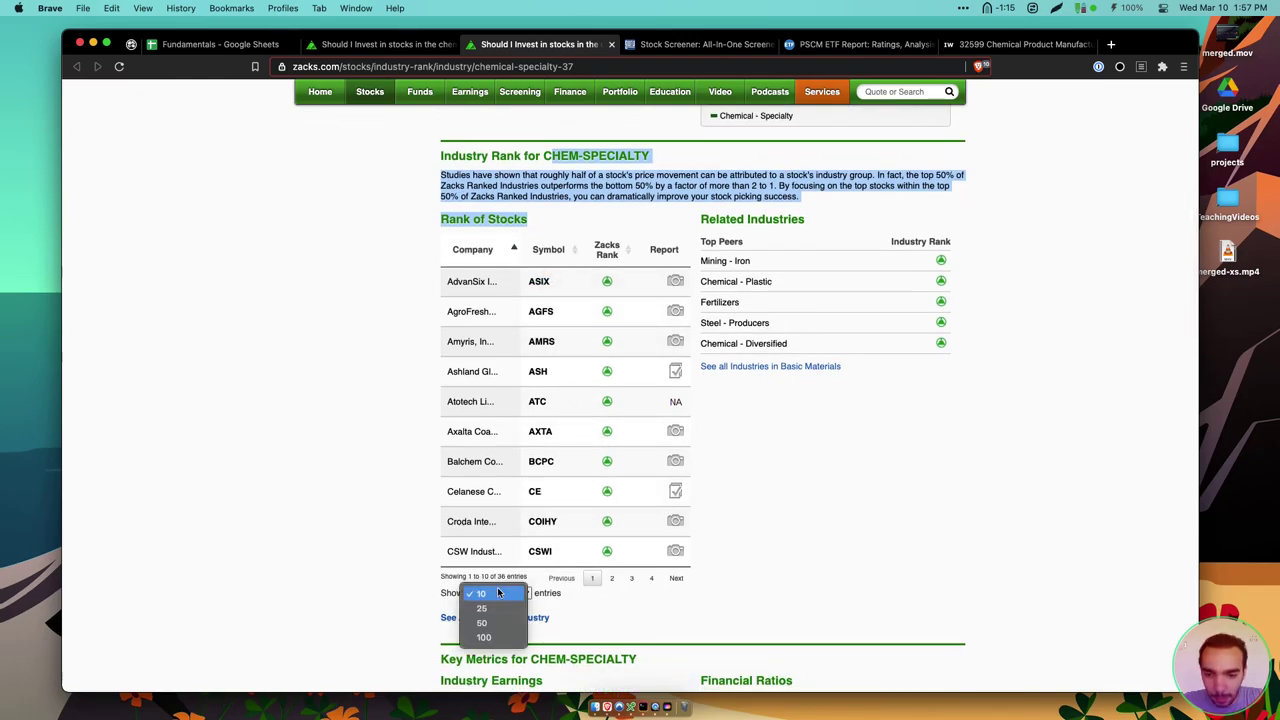
left_click(490, 638)
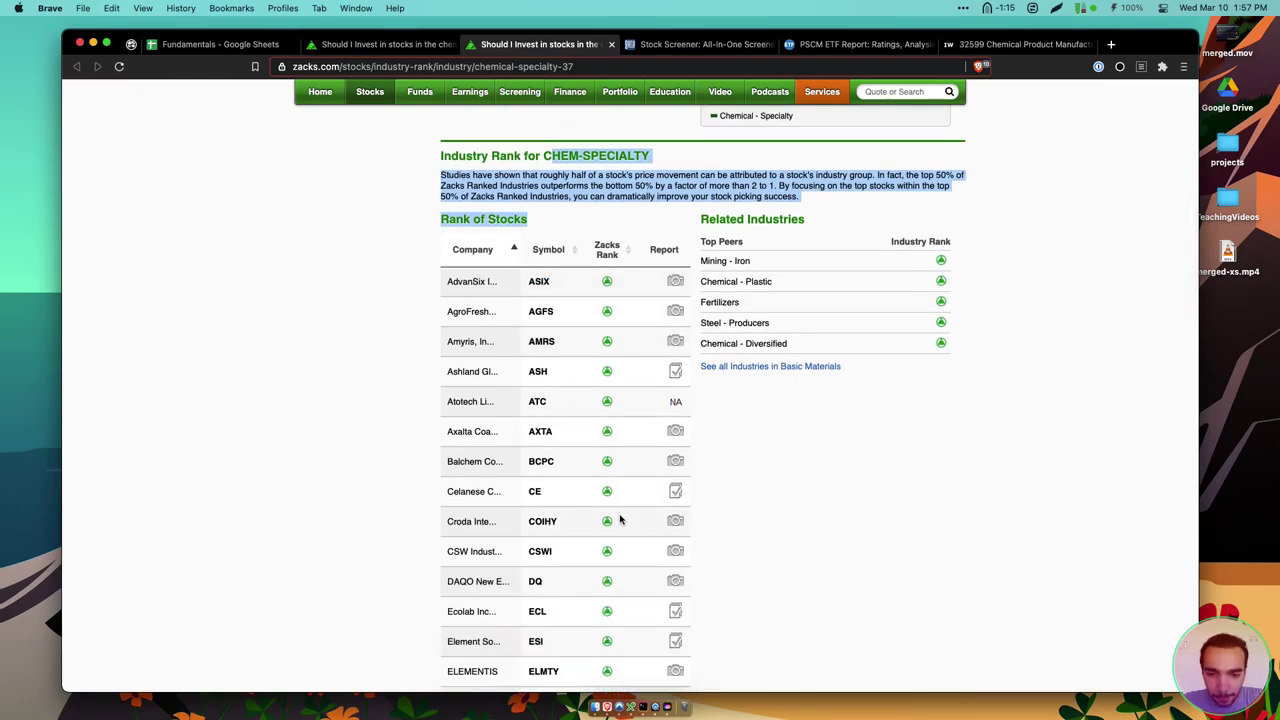
Examine the Chemical - Specialty stock list, key metrics, earnings trends and performance
scroll(560, 520, "down", 5)
scroll(566, 391, "down", 2)
scroll(566, 391, "up", 10)
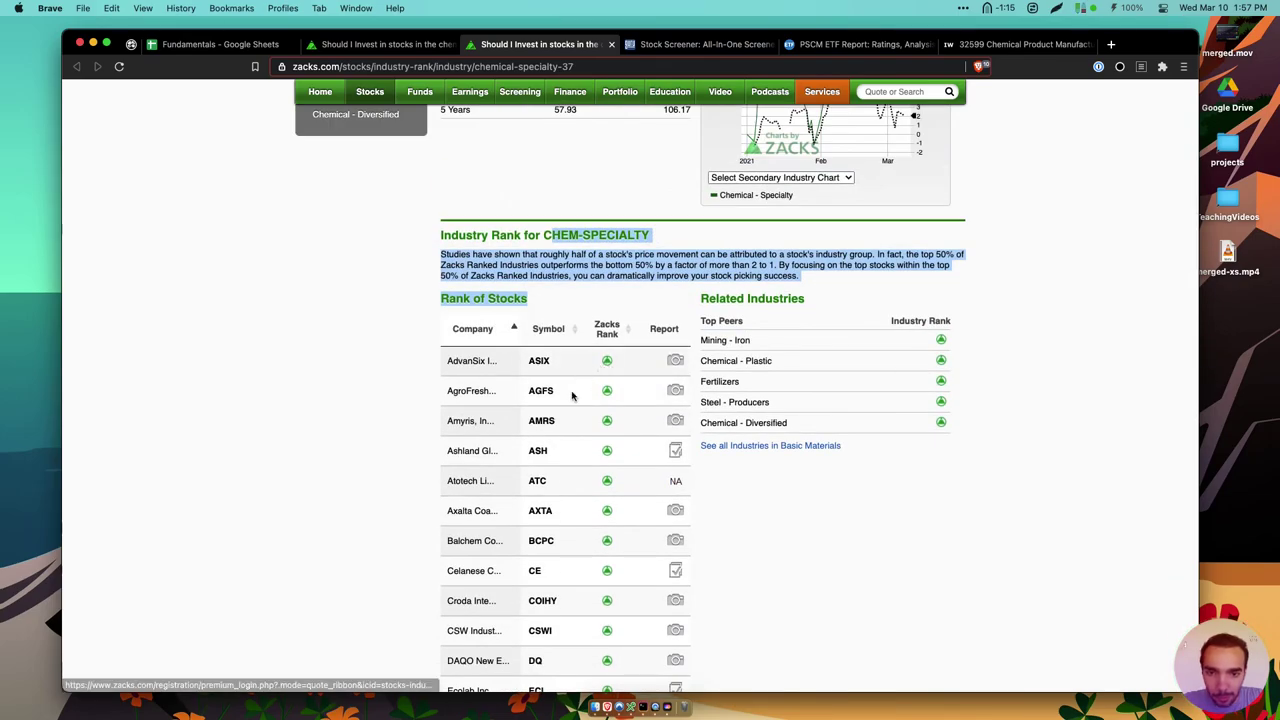
scroll(574, 400, "down", 12)
scroll(573, 400, "up", 2)
scroll(573, 400, "down", 5)
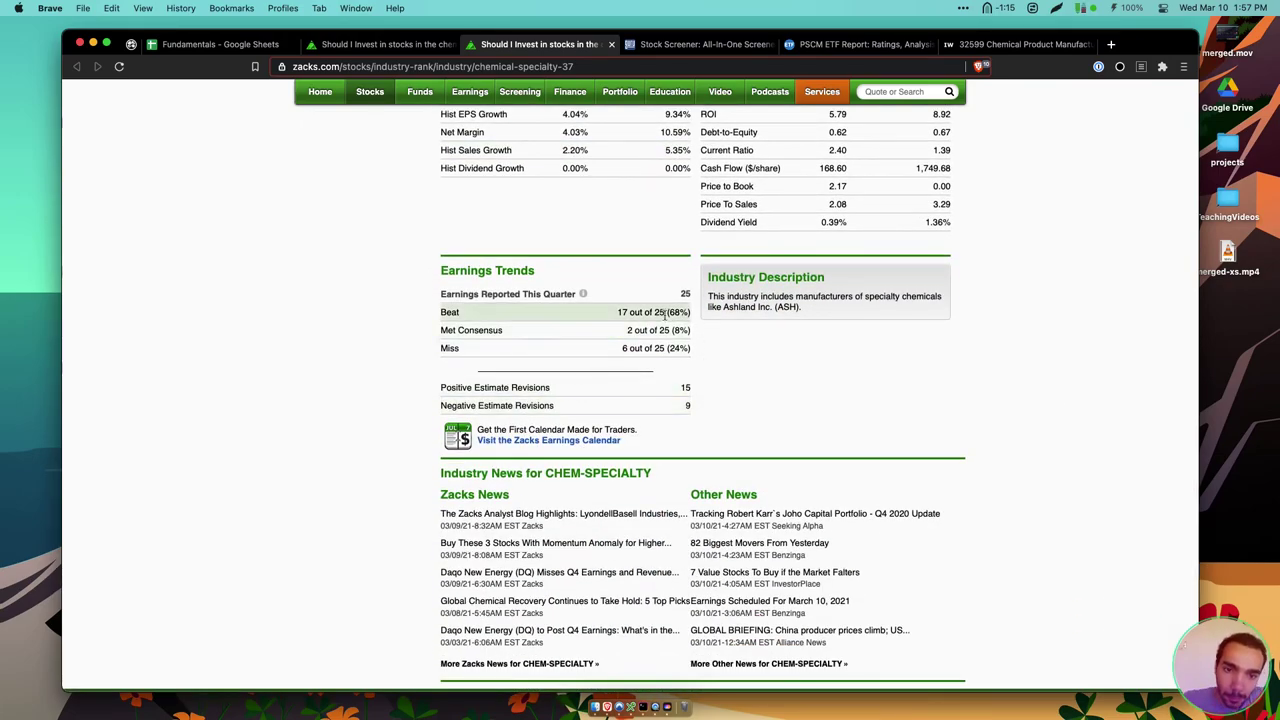
scroll(669, 318, "up", 15)
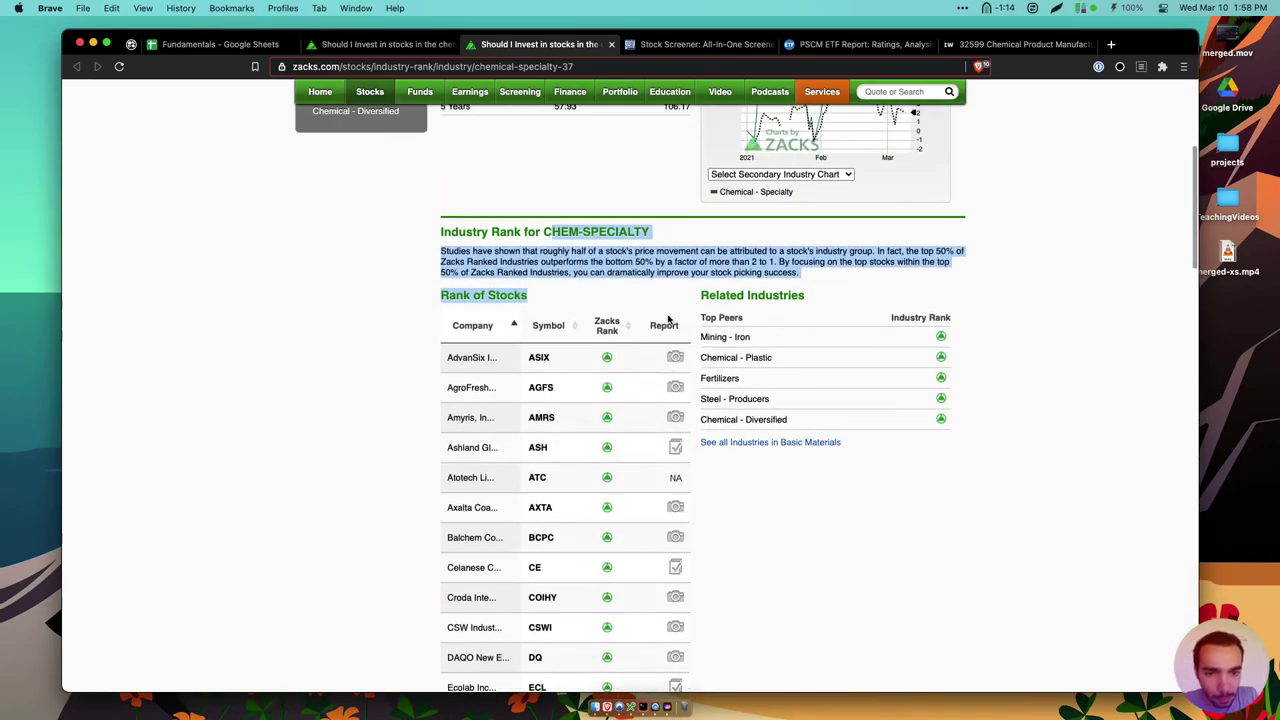
scroll(700, 312, "up", 5)
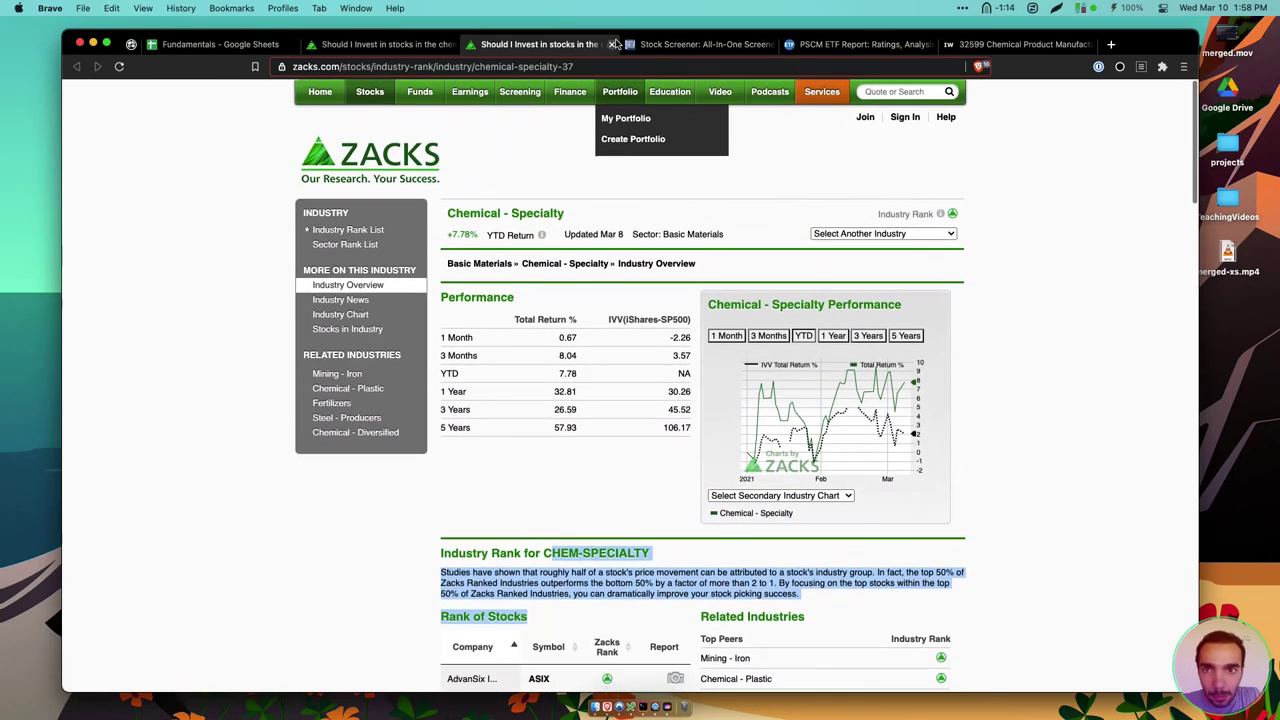
Switch to the Zacks Chemical - Plastic page and examine its Rank of Stocks table and key metrics
left_click(390, 44)
scroll(530, 370, "down", 5)
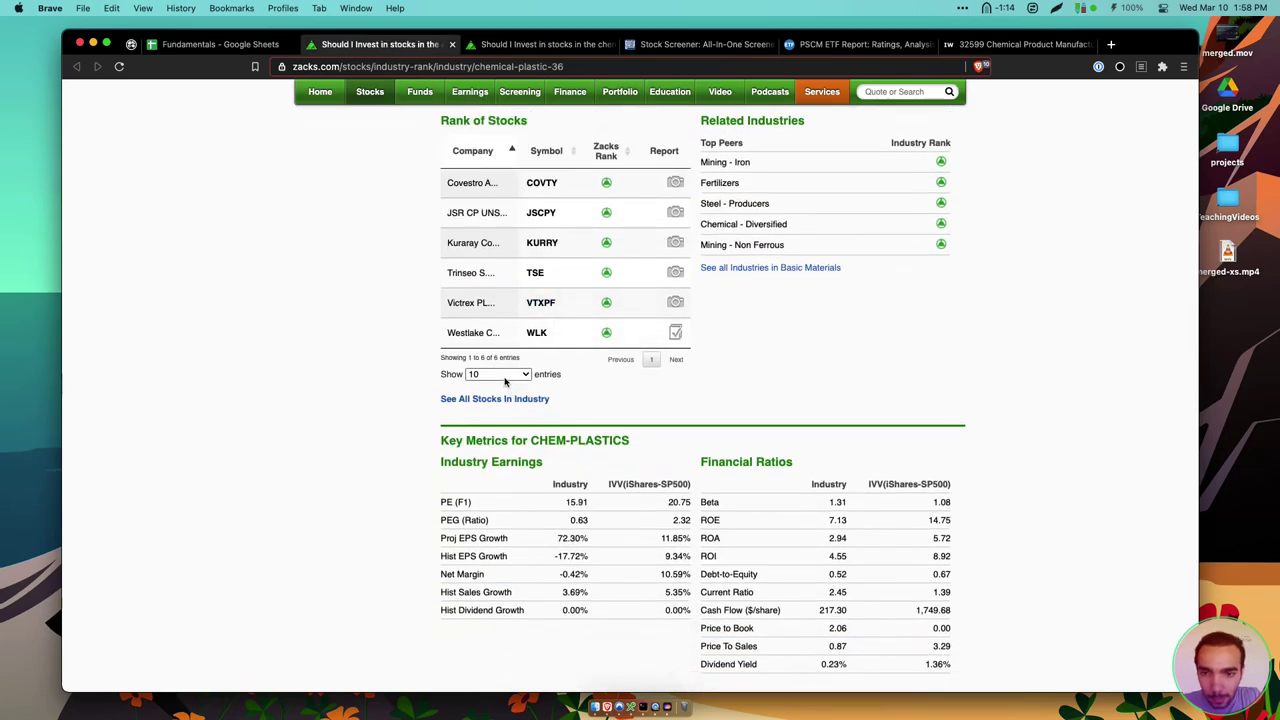
scroll(530, 372, "up", 4)
mouse_move(553, 377)
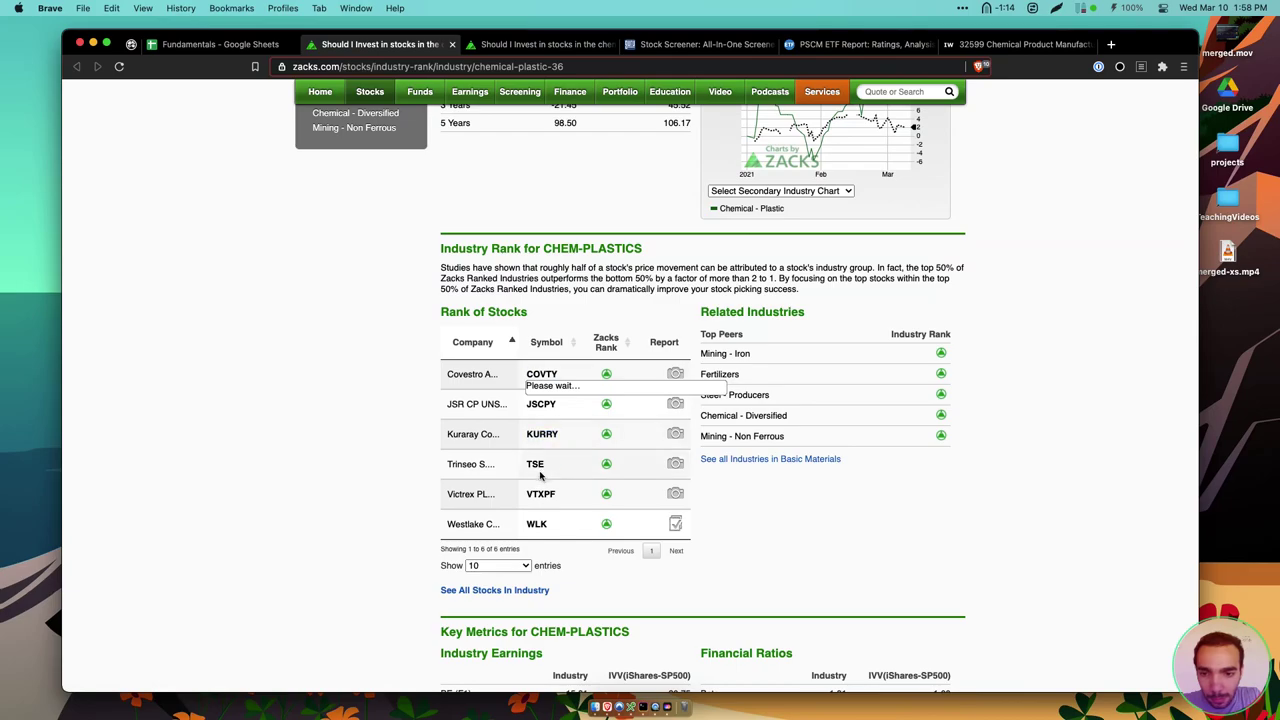
Return to the Chemical - Specialty page and look through the companies in its expanded stock list
left_click(577, 55)
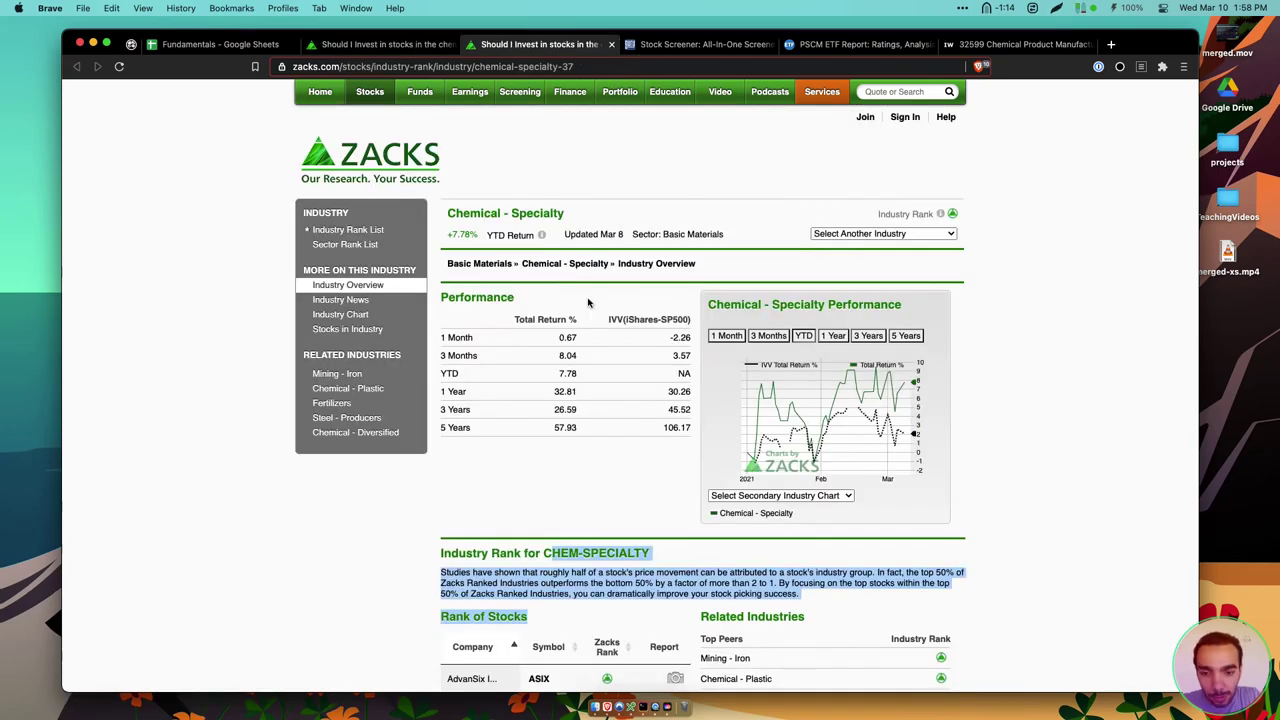
scroll(600, 340, "down", 5)
scroll(610, 400, "down", 5)
scroll(615, 466, "down", 4)
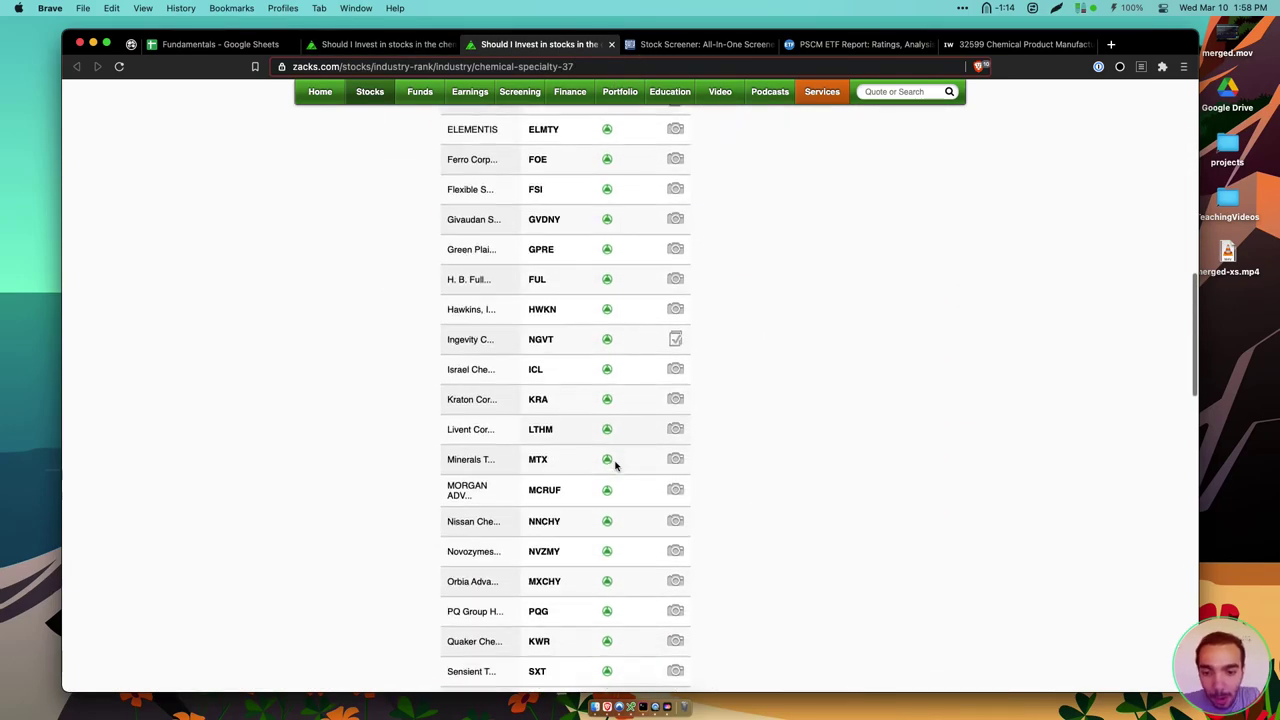
Switch to the GuruFocus stock screener and search the results page for "trinse"
scroll(615, 466, "up", 15)
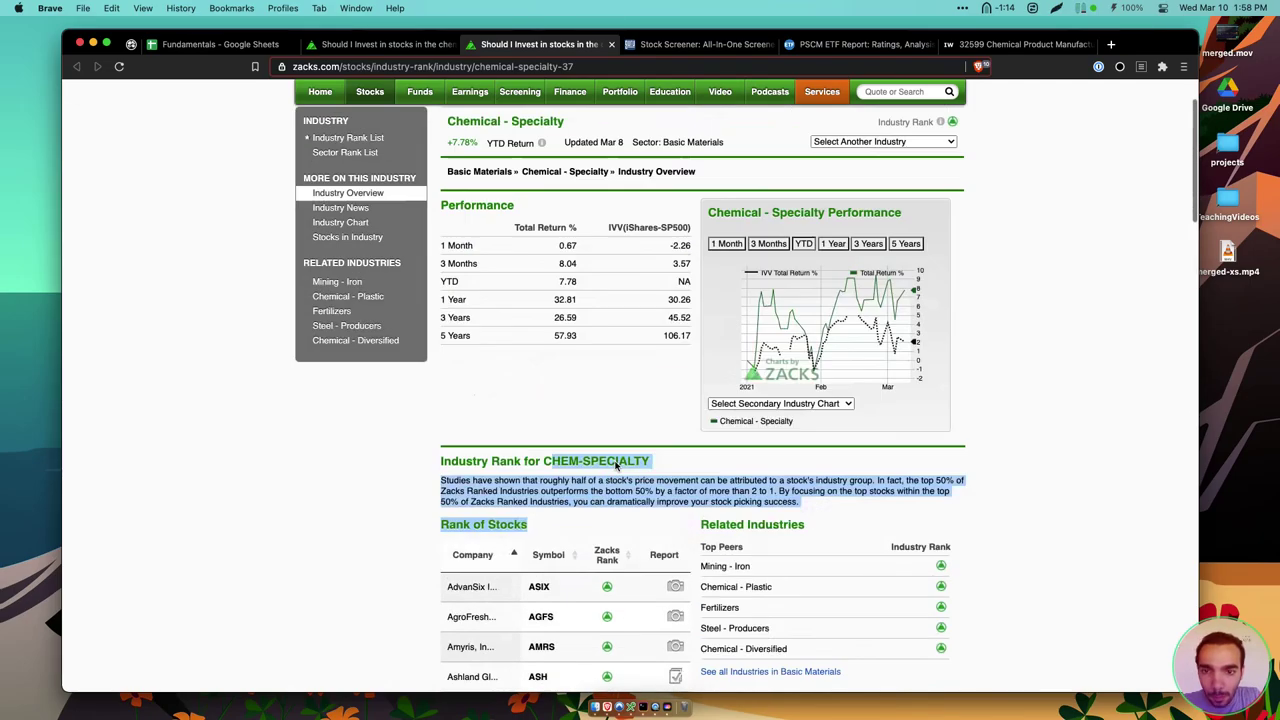
left_click(688, 47)
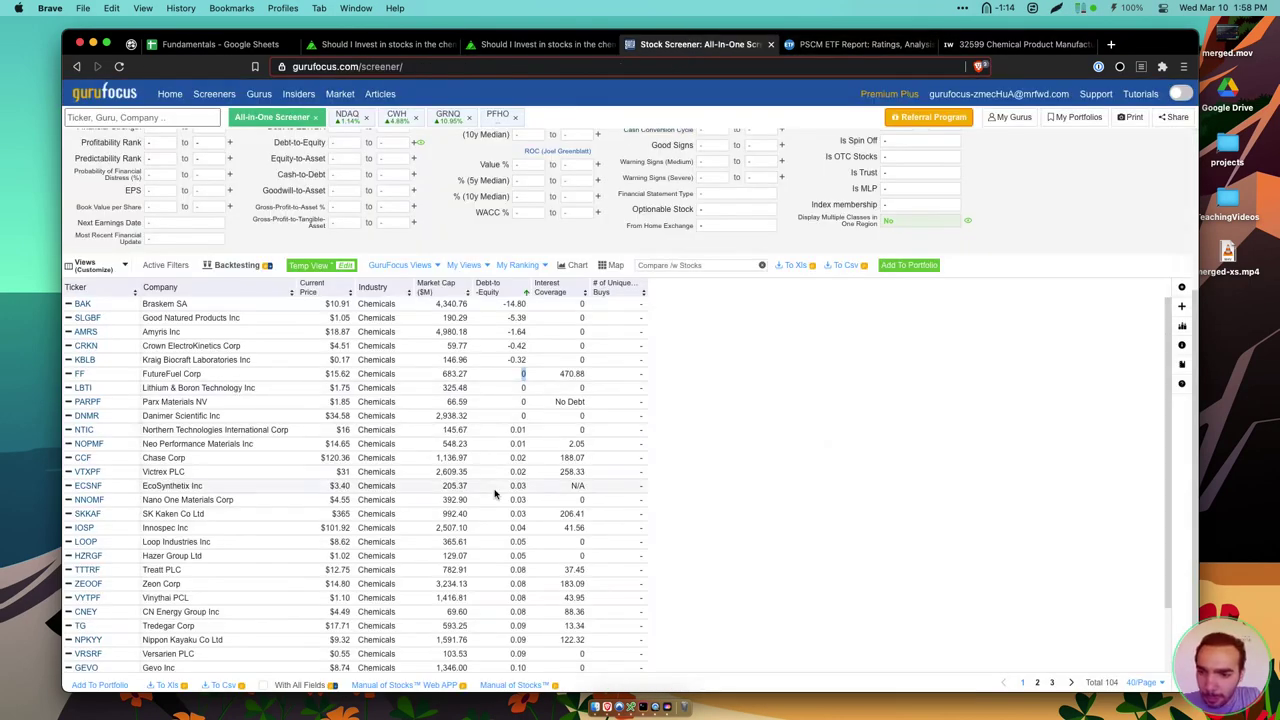
scroll(494, 493, "down", 3)
key("ctrl+f")
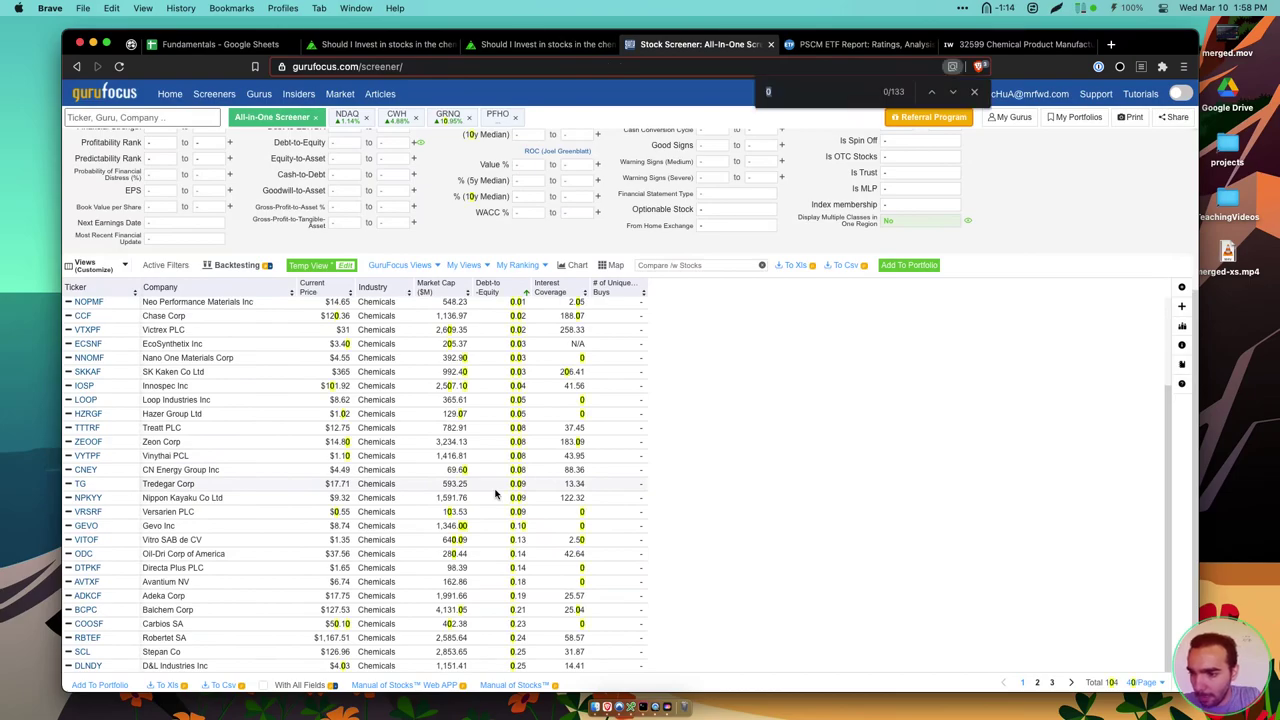
scroll(494, 493, "up", 2)
type("trubs")
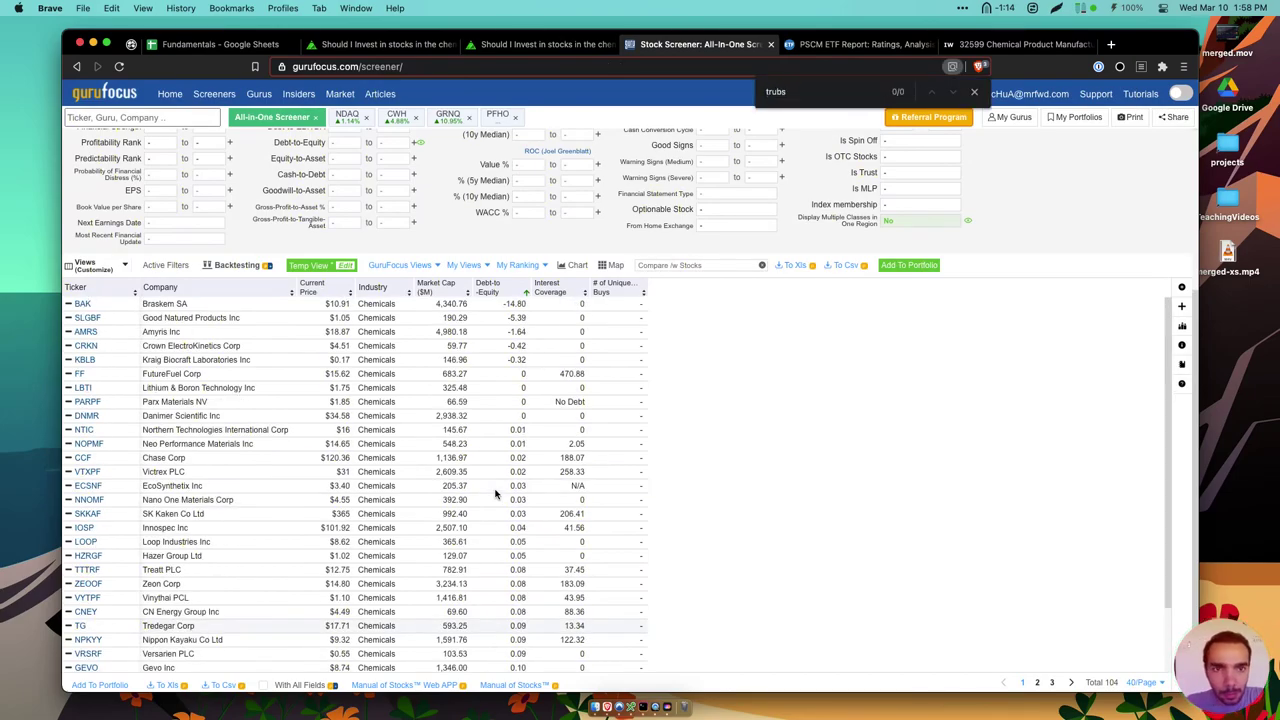
type("b")
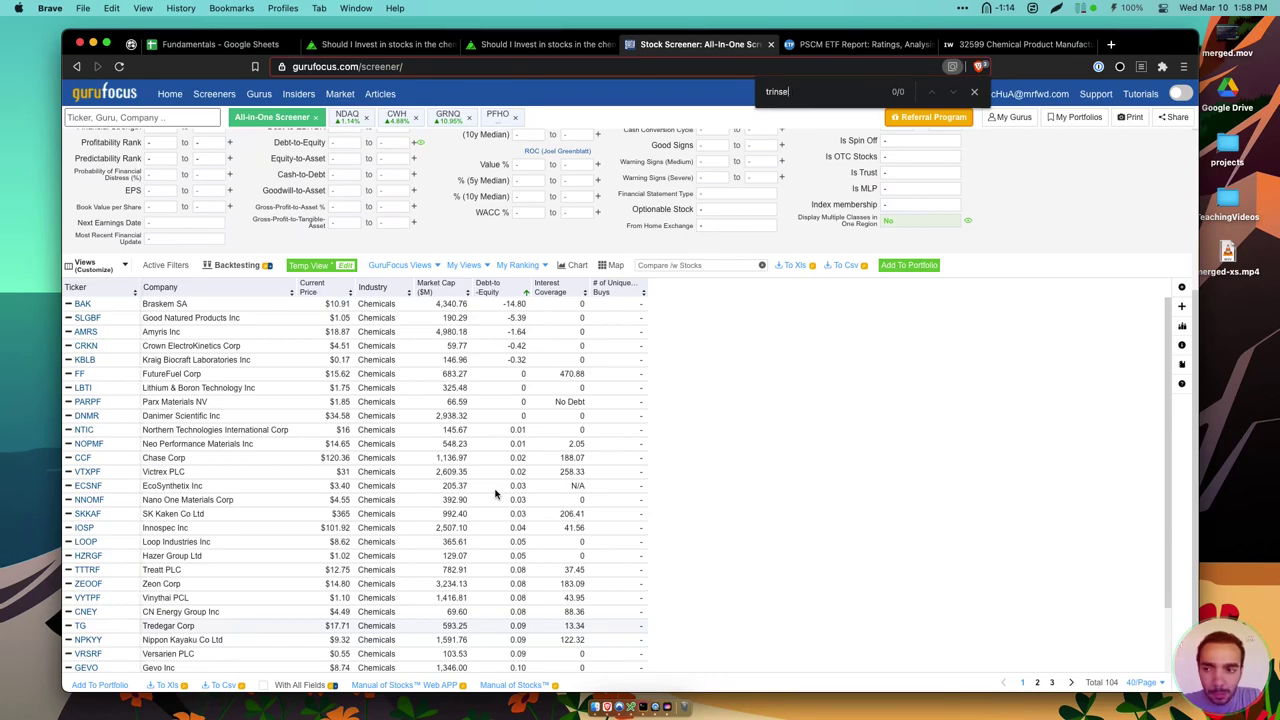
key("Escape")
Look through the screened chemical companies with the lowest Debt-to-Equity, comparing market cap and Interest Coverage
scroll(494, 493, "down", 3)
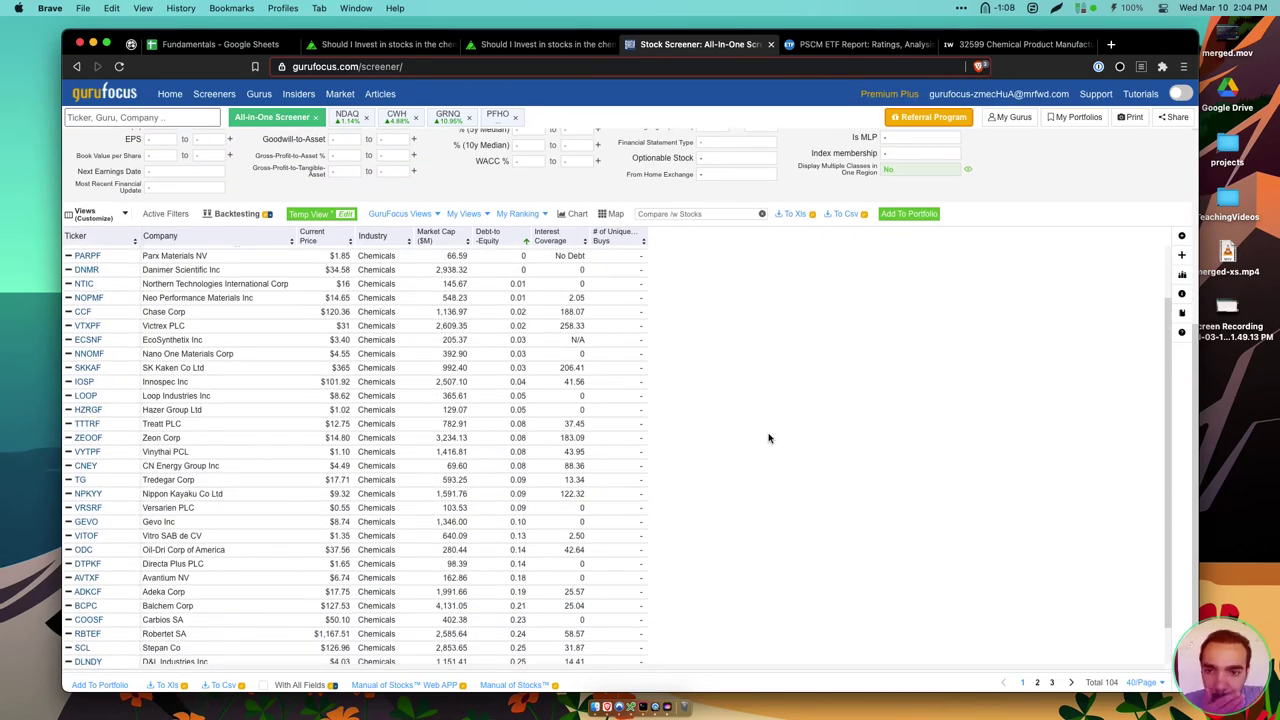
scroll(768, 437, "up", 1)
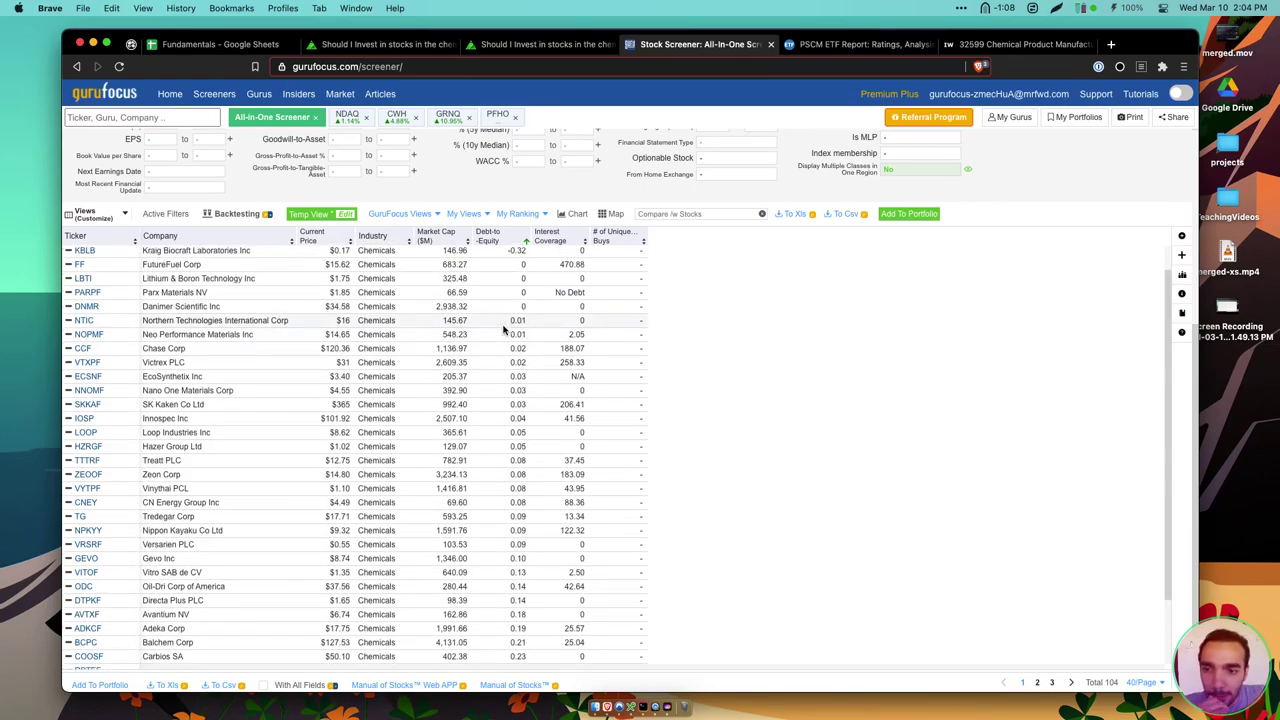
scroll(504, 328, "down", 2)
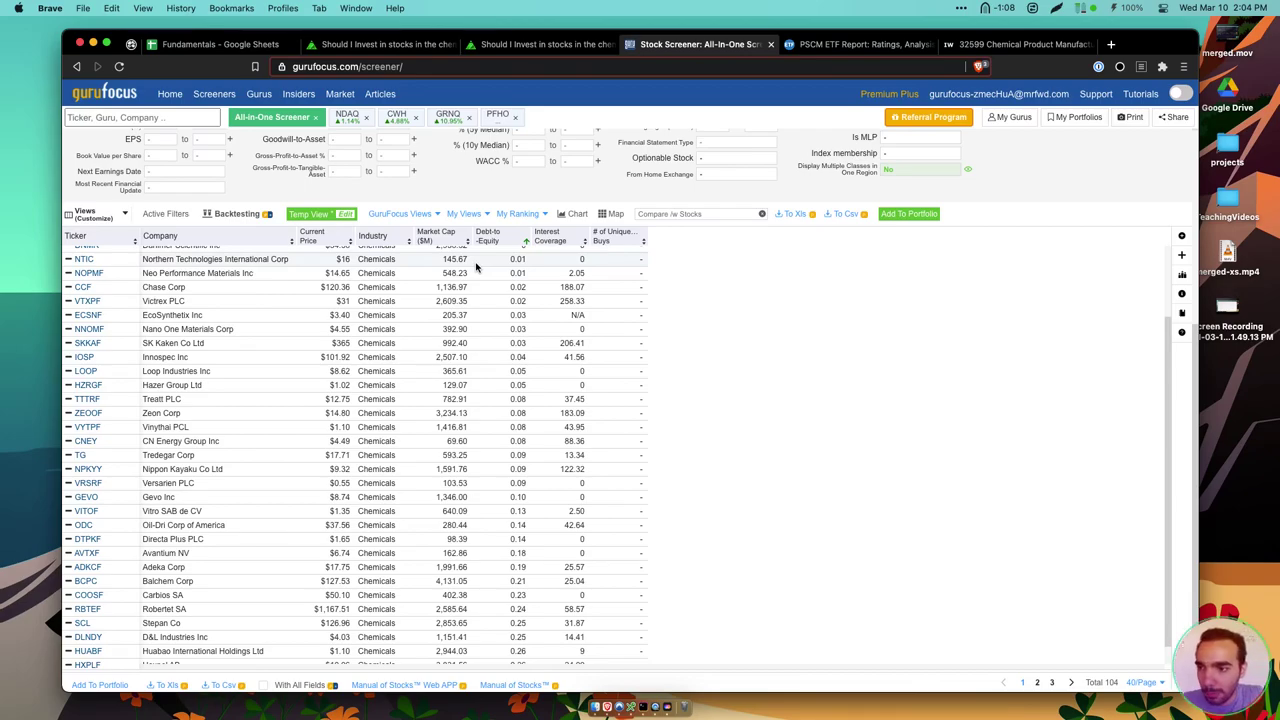
Switch to the Fundamentals spreadsheet, load the ticker NTIC in cell Y1 and set the sheet zoom to 100%
left_click(210, 44)
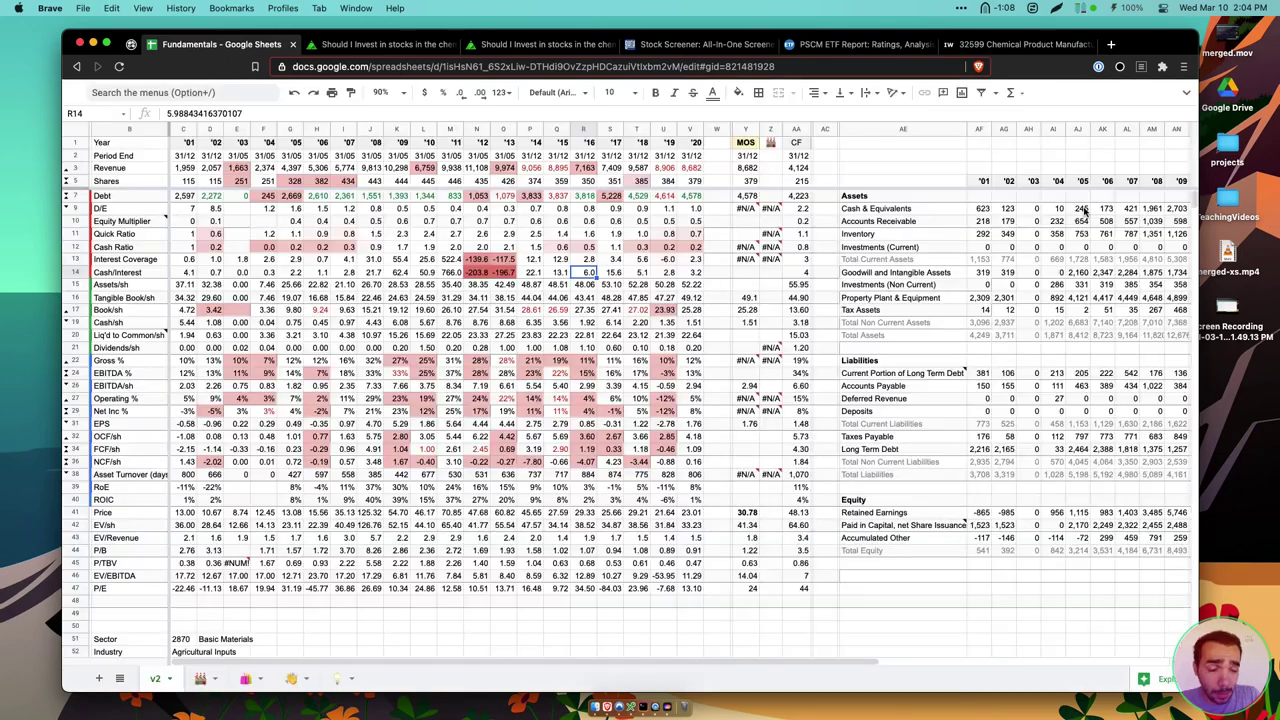
left_click(746, 144)
type("NTIC")
key("Return")
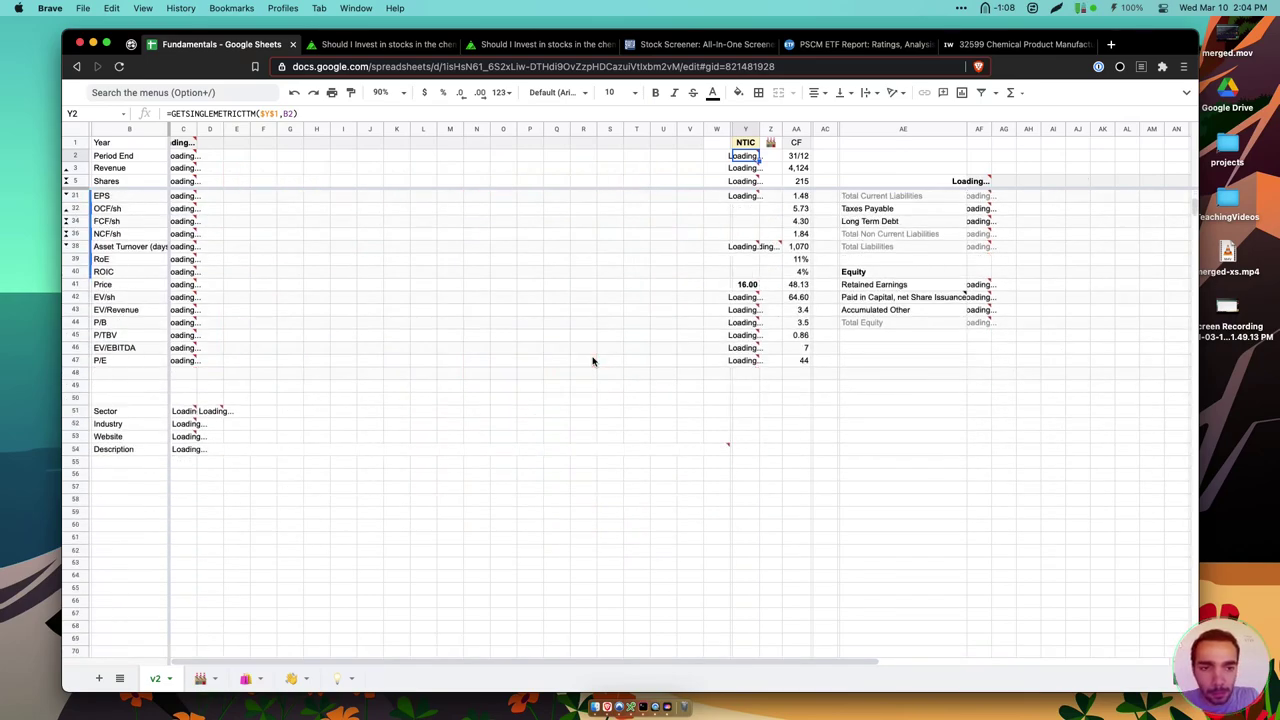
left_click(390, 92)
left_click(406, 182)
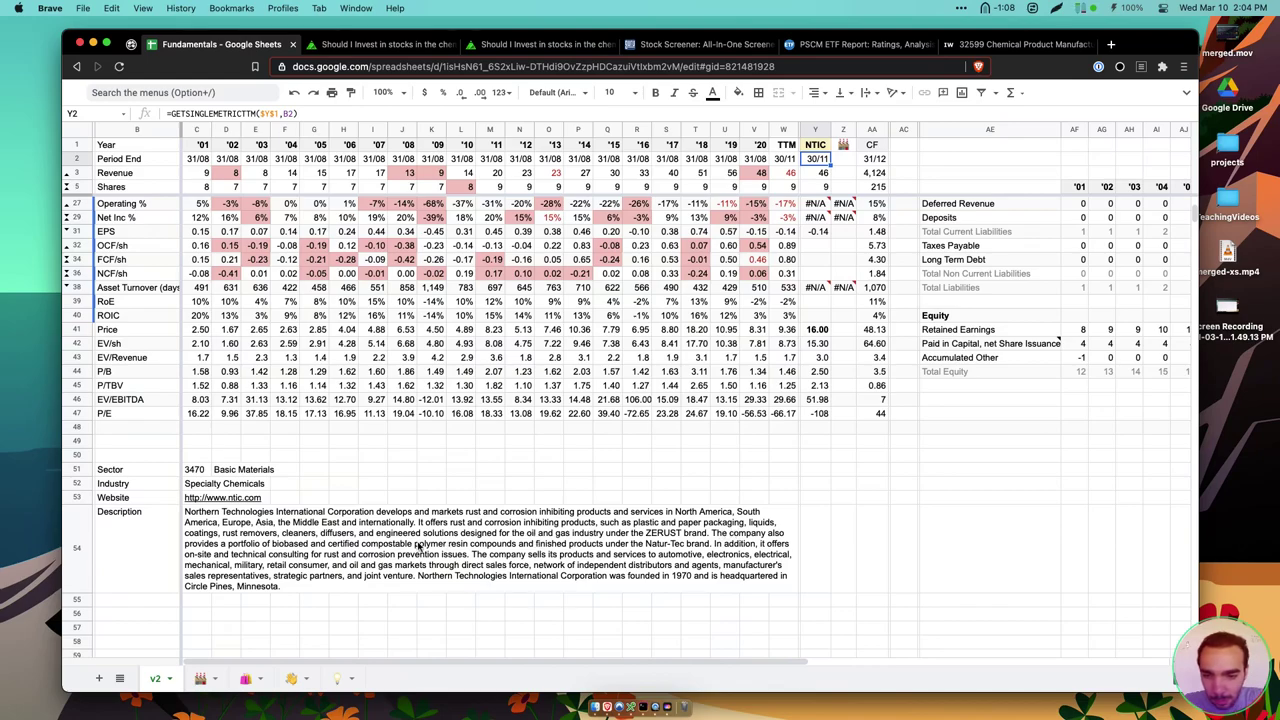
Examine NTIC's TTM debt, share count and revenue, comparing TTM revenue with '20
scroll(421, 493, "up", 5)
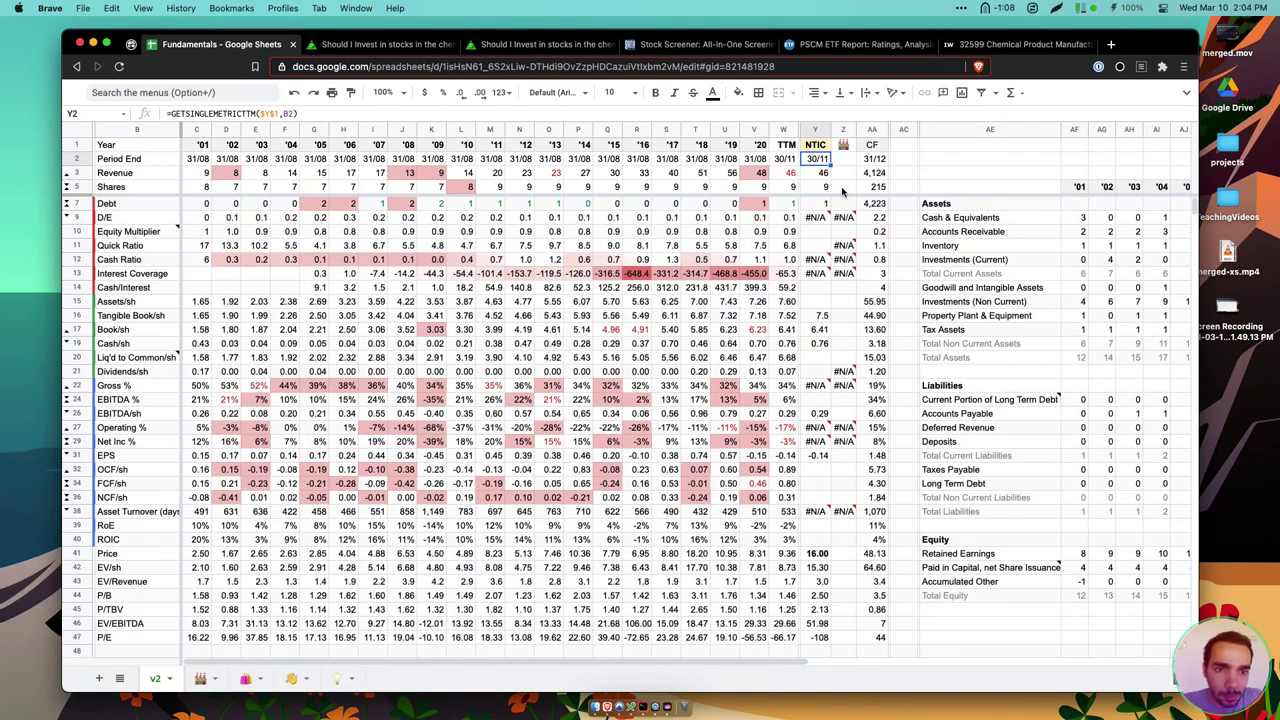
left_click(786, 219)
left_click(788, 204)
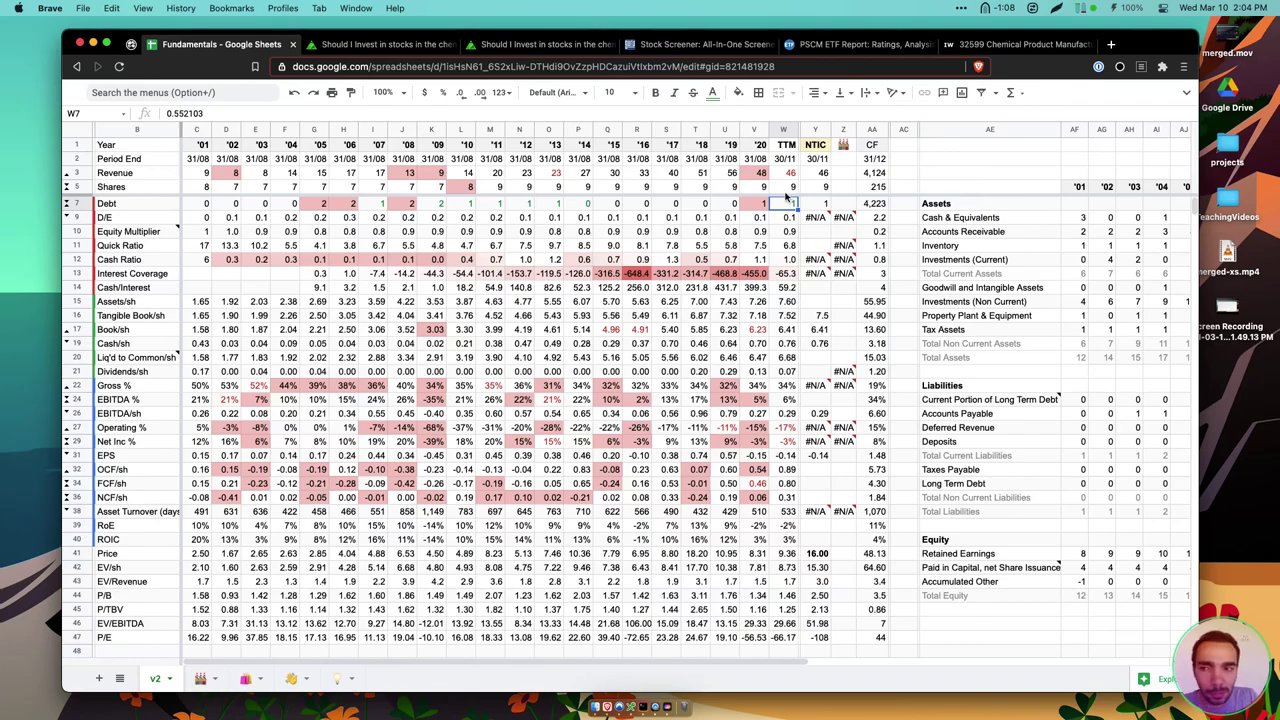
left_click(787, 188)
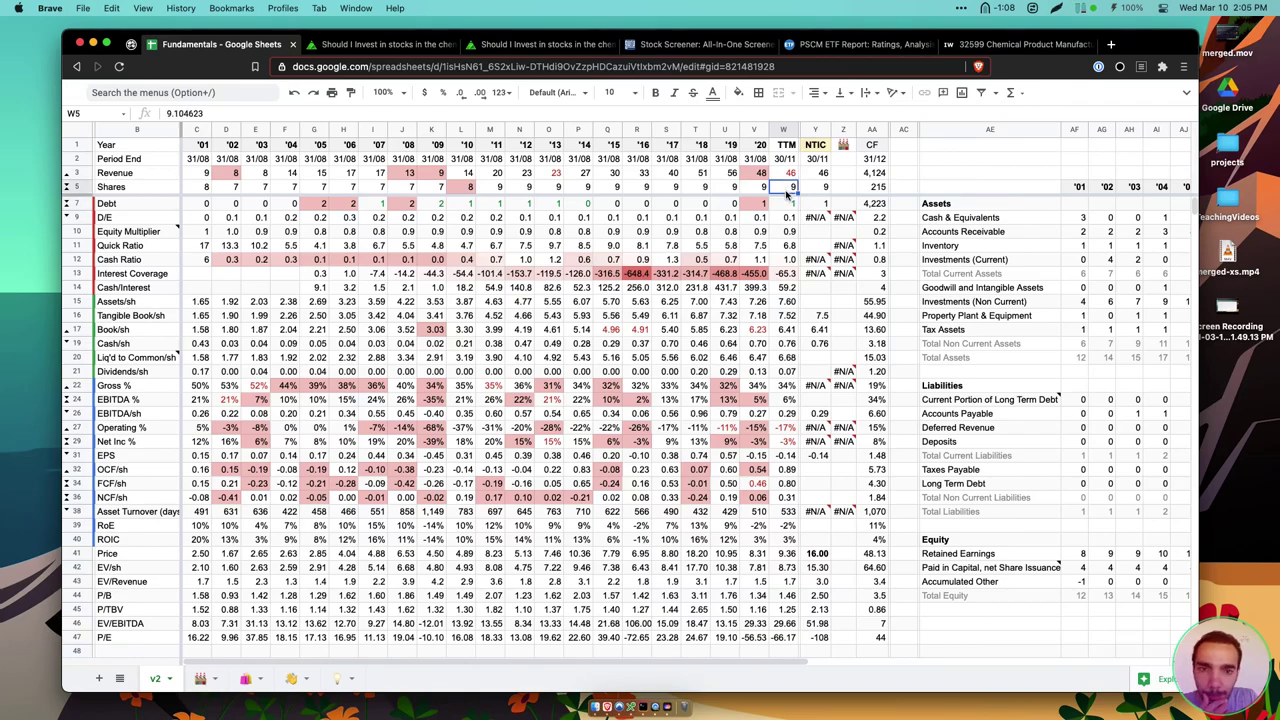
left_click(789, 160)
left_click(790, 174)
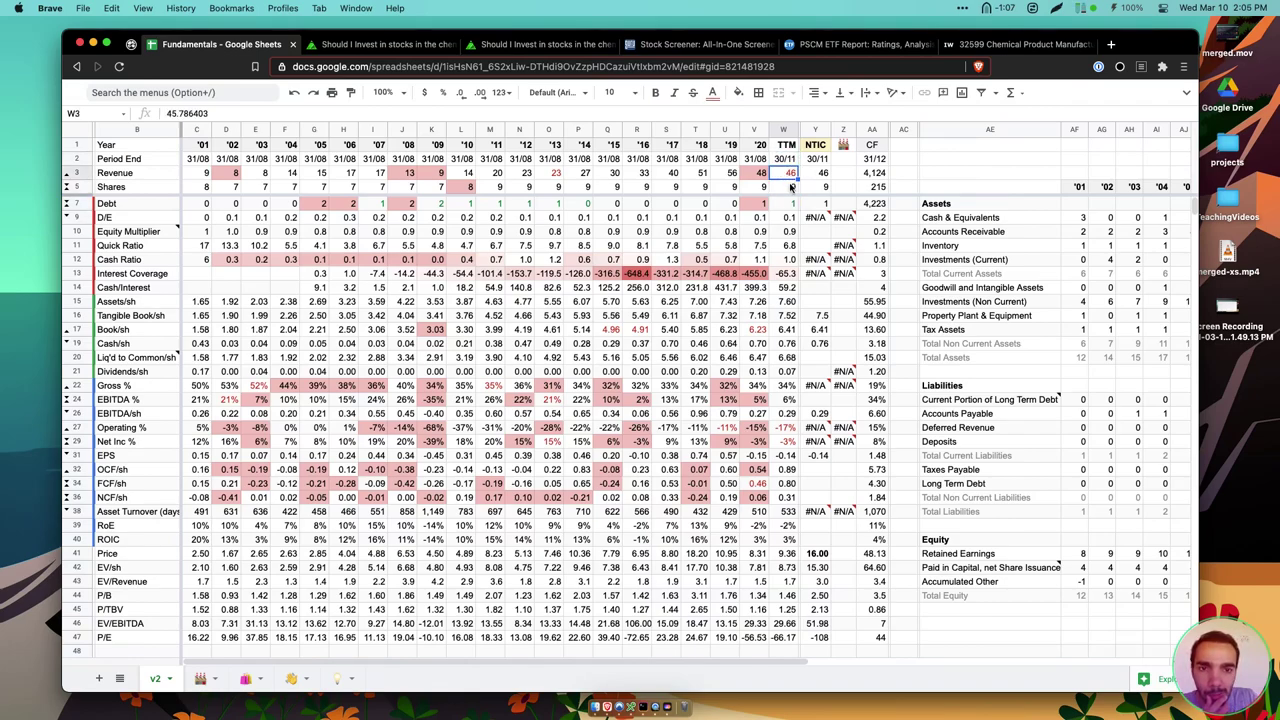
left_click_drag(755, 174, 786, 174)
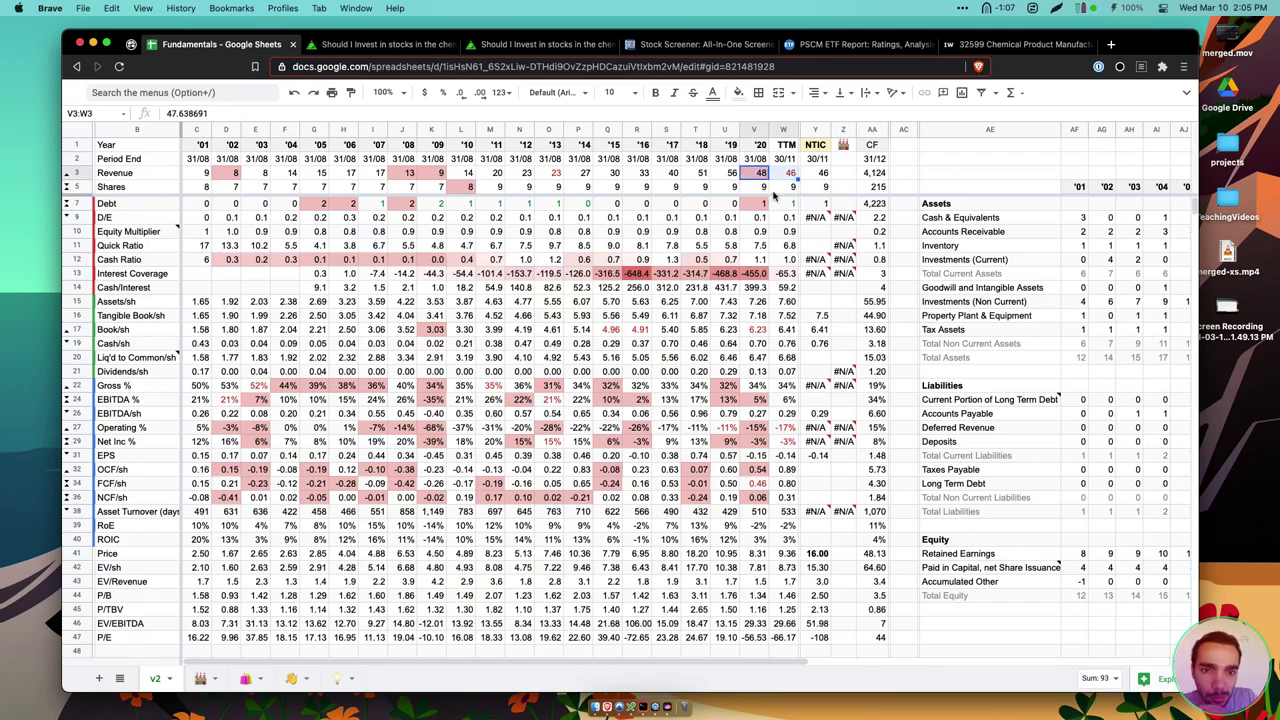
Examine NTIC's debt and liquidity ratios from D/E to Cash/Interest, plus the per-share rows from Assets/sh to Dividends/sh
left_click(789, 218)
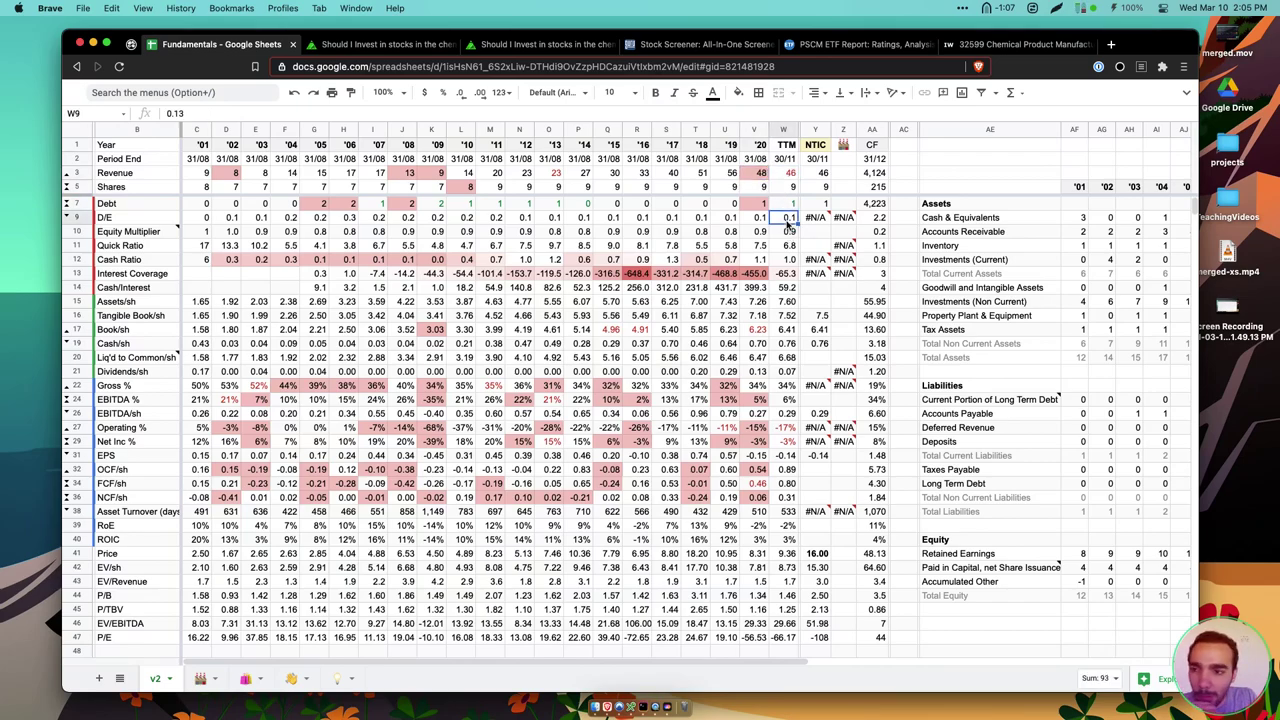
left_click(788, 245)
left_click(788, 259)
left_click_drag(789, 287, 87, 203)
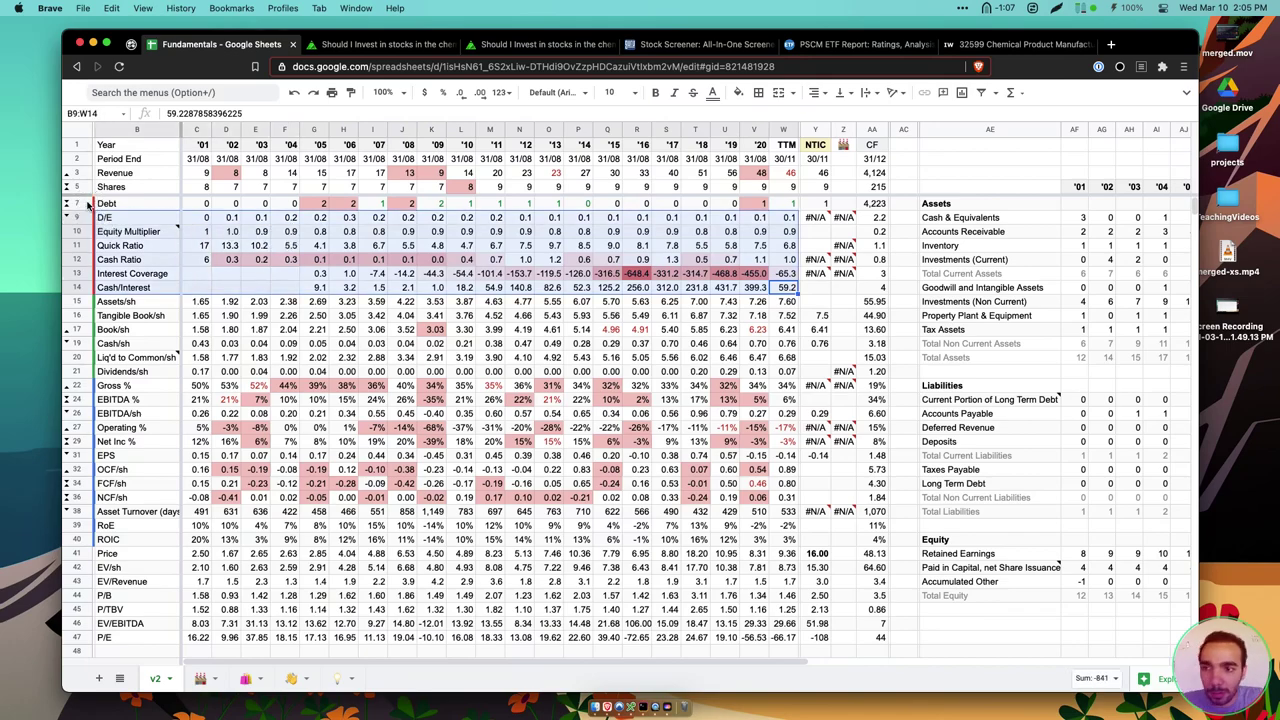
key("alt+shift+Up")
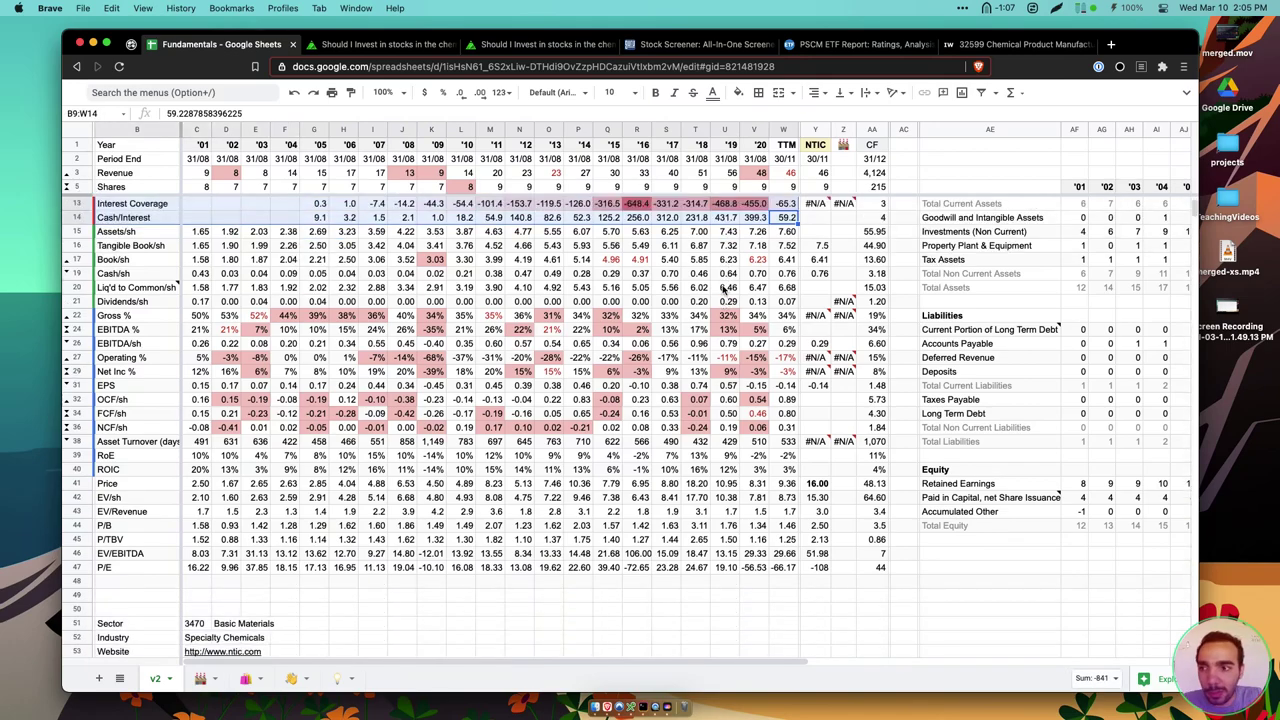
scroll(729, 285, "down", 2)
left_click_drag(785, 204, 122, 274)
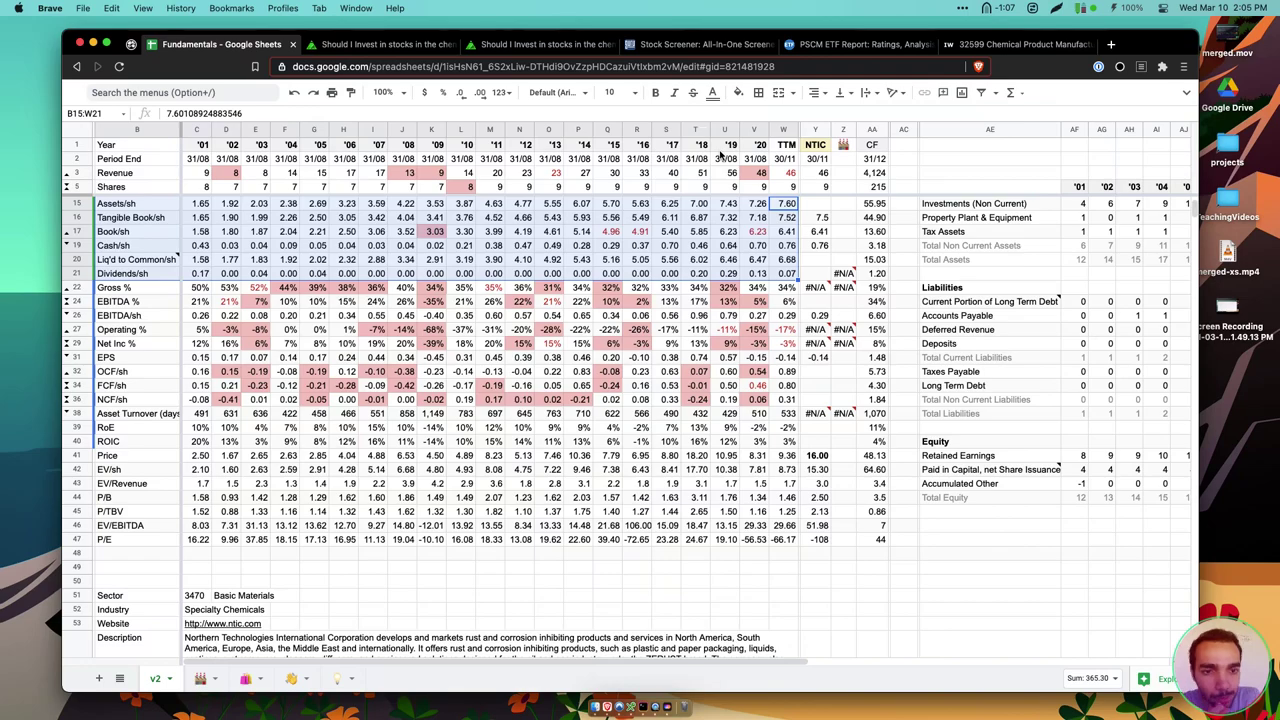
Review NTIC's profitability block from Gross % to ROIC and compare EBITDA % across '10–'13, '17–'19 and '19–TTM
left_click_drag(190, 287, 194, 301)
mouse_move(722, 462)
left_mouse_down()
mouse_move(820, 443)
mouse_move(722, 443)
left_mouse_up()
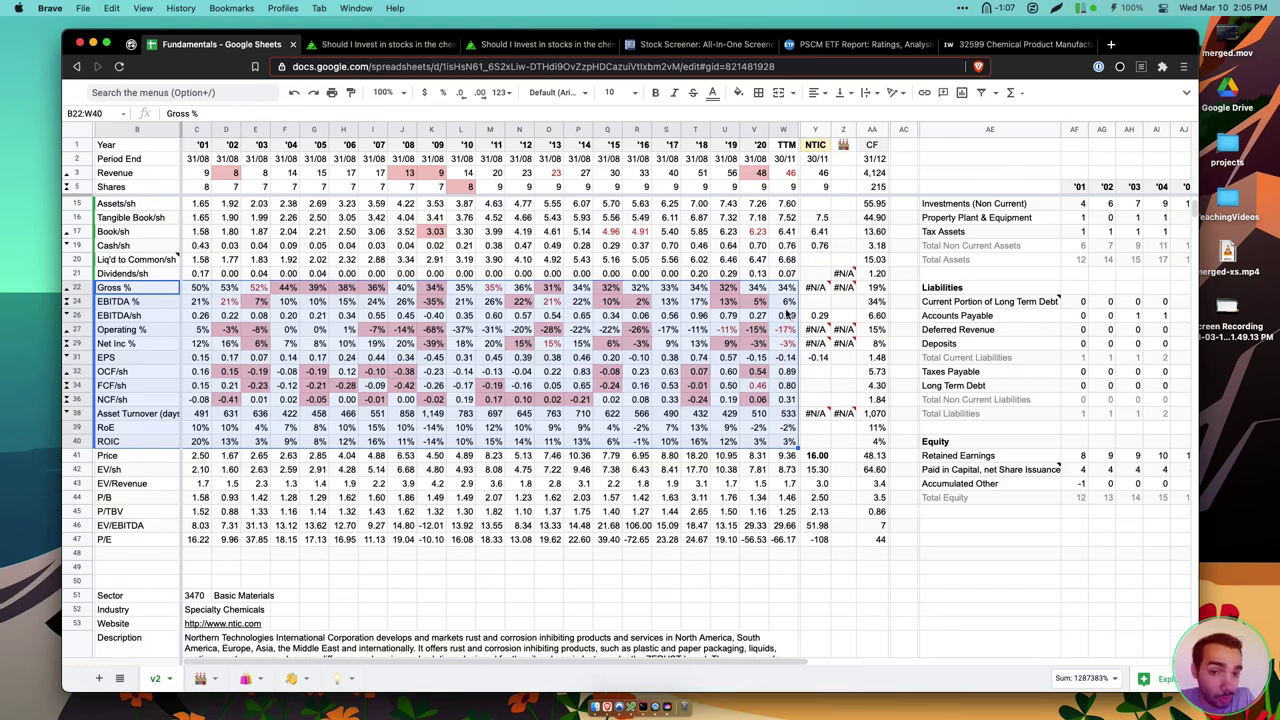
left_click(724, 130)
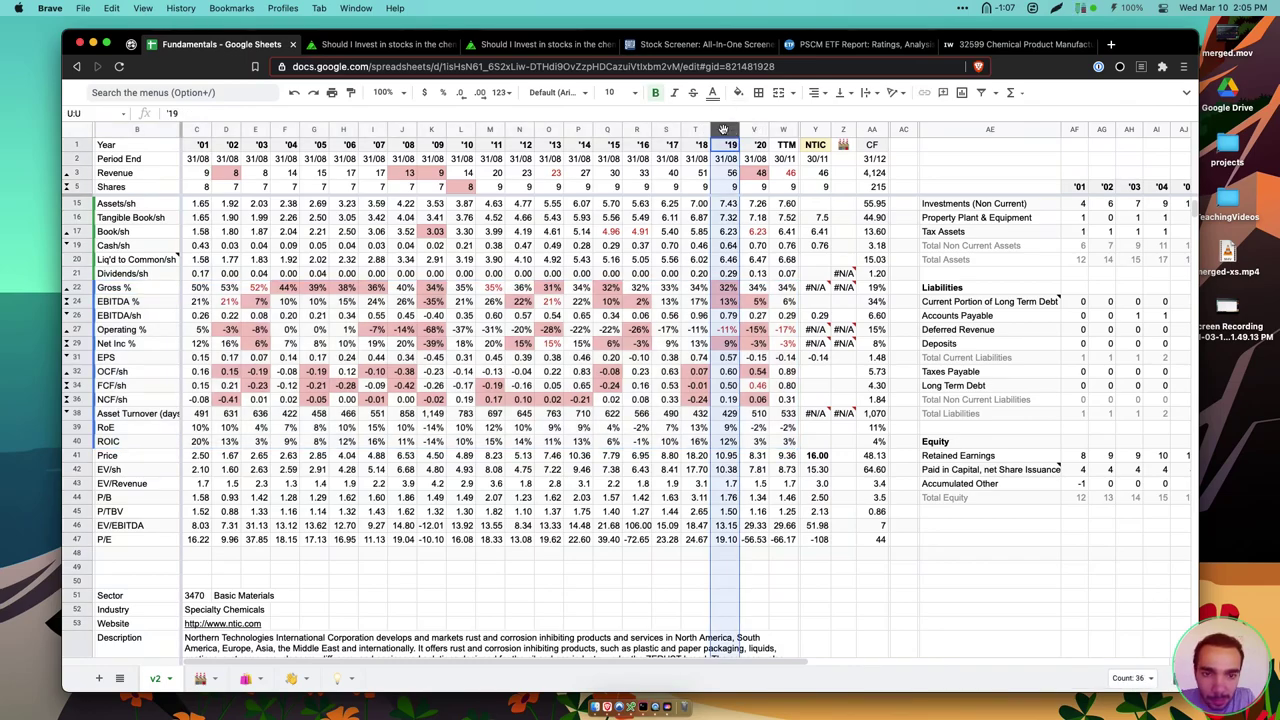
left_click_drag(668, 302, 718, 302)
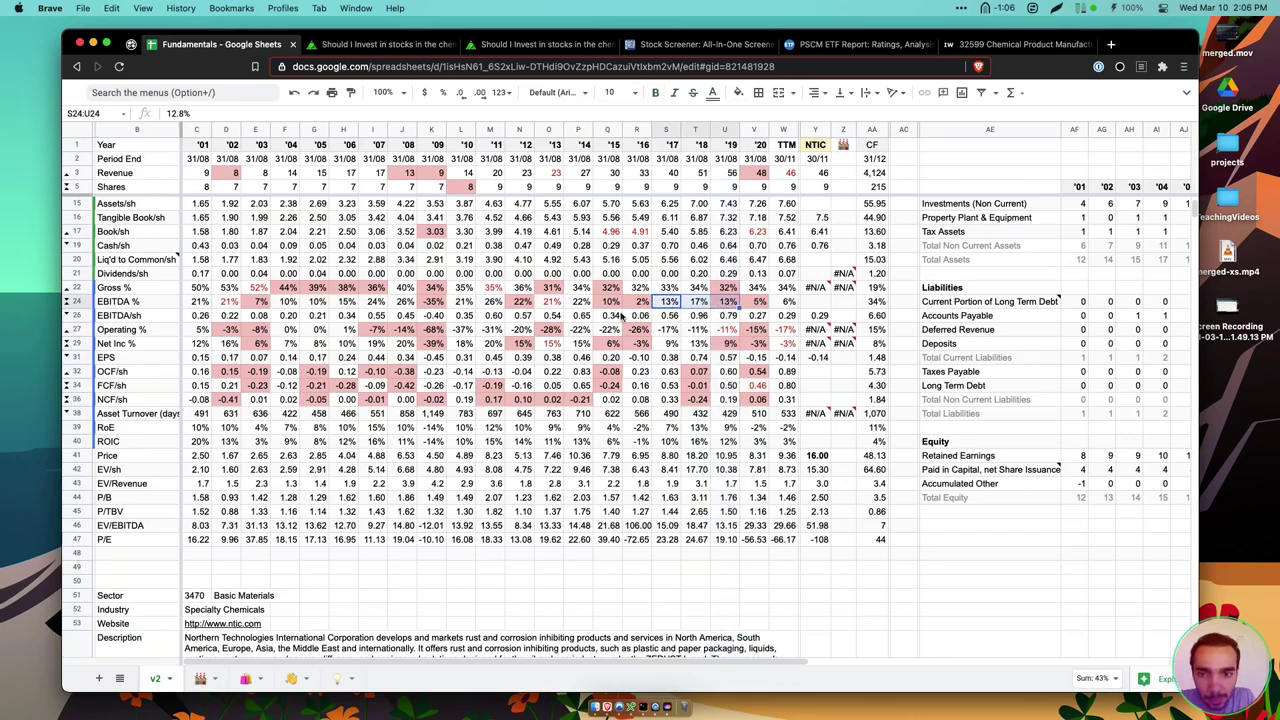
left_click_drag(476, 303, 553, 303)
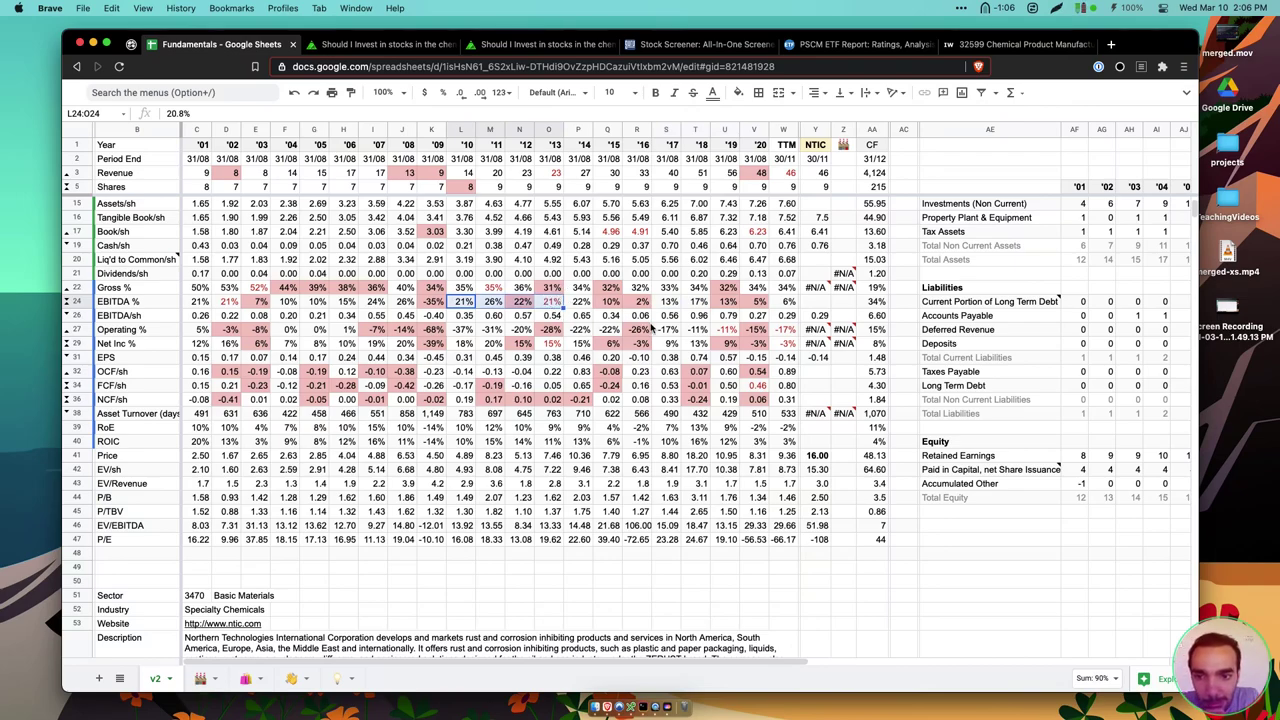
left_click(779, 303)
left_click_drag(726, 302, 790, 302)
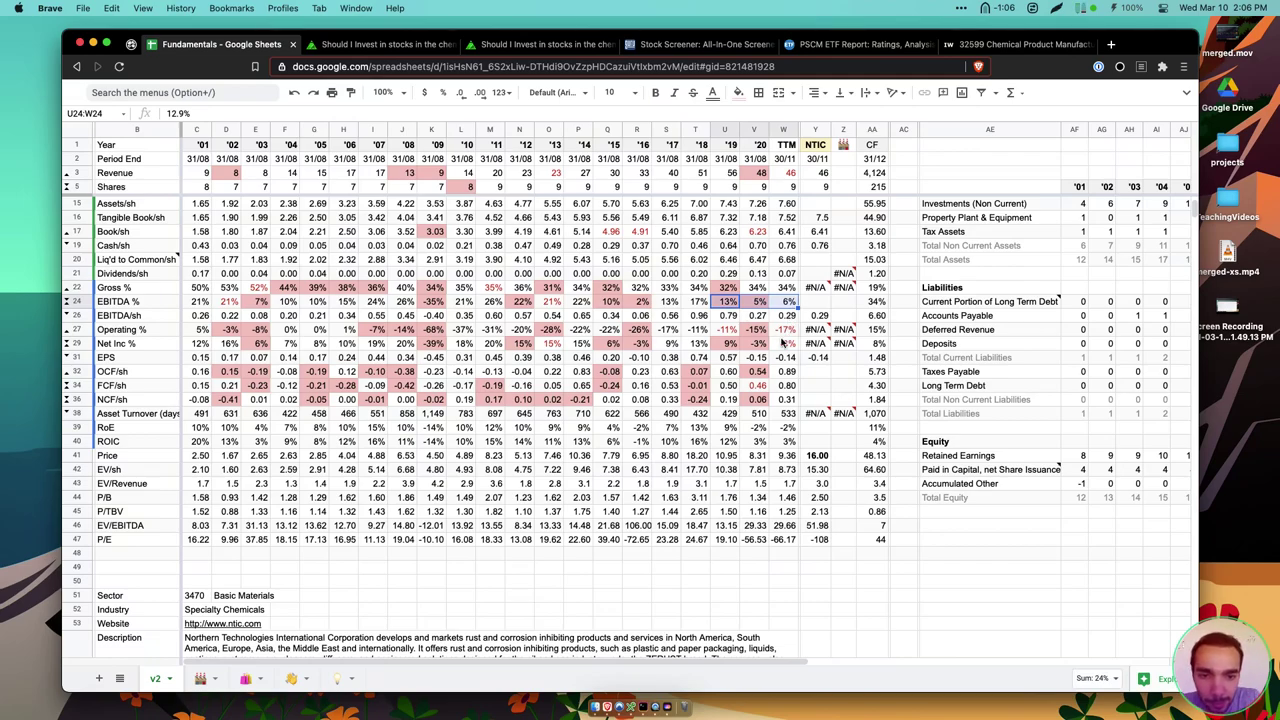
Examine NTIC's recent Operating % and its operating, free and net cash flow per share up to TTM
left_click_drag(700, 330, 775, 332)
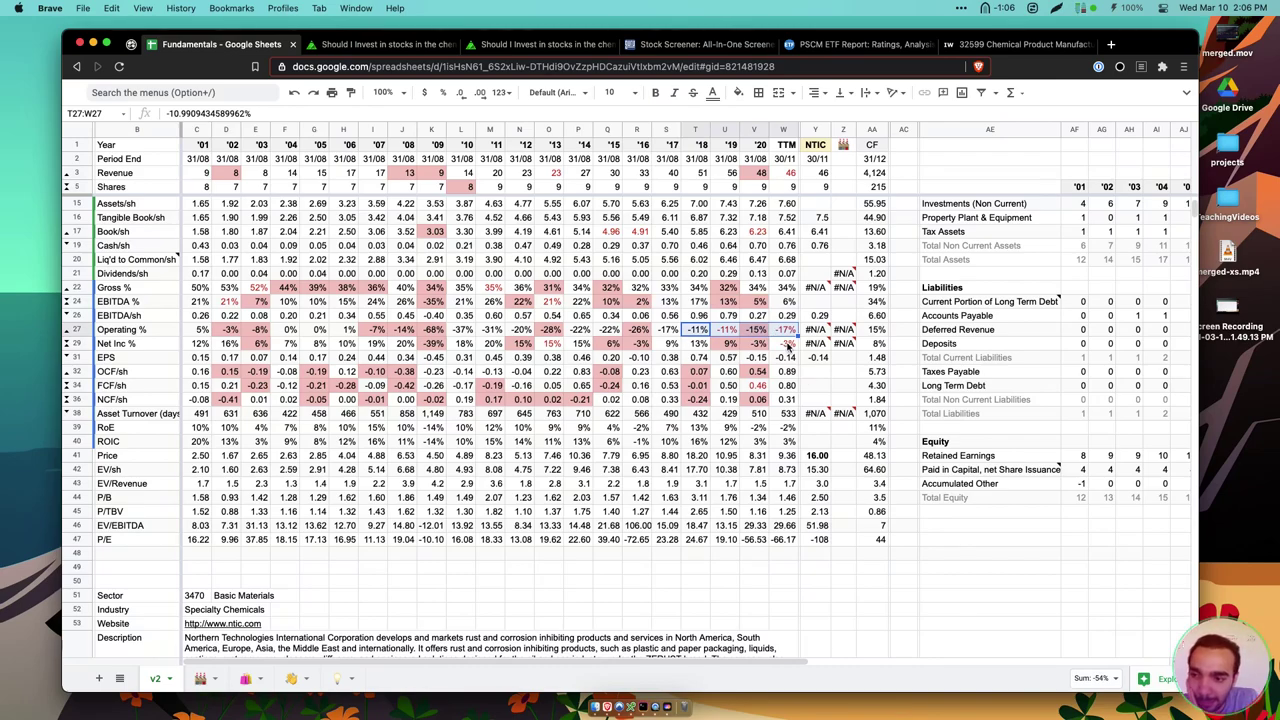
left_click_drag(788, 372, 638, 370)
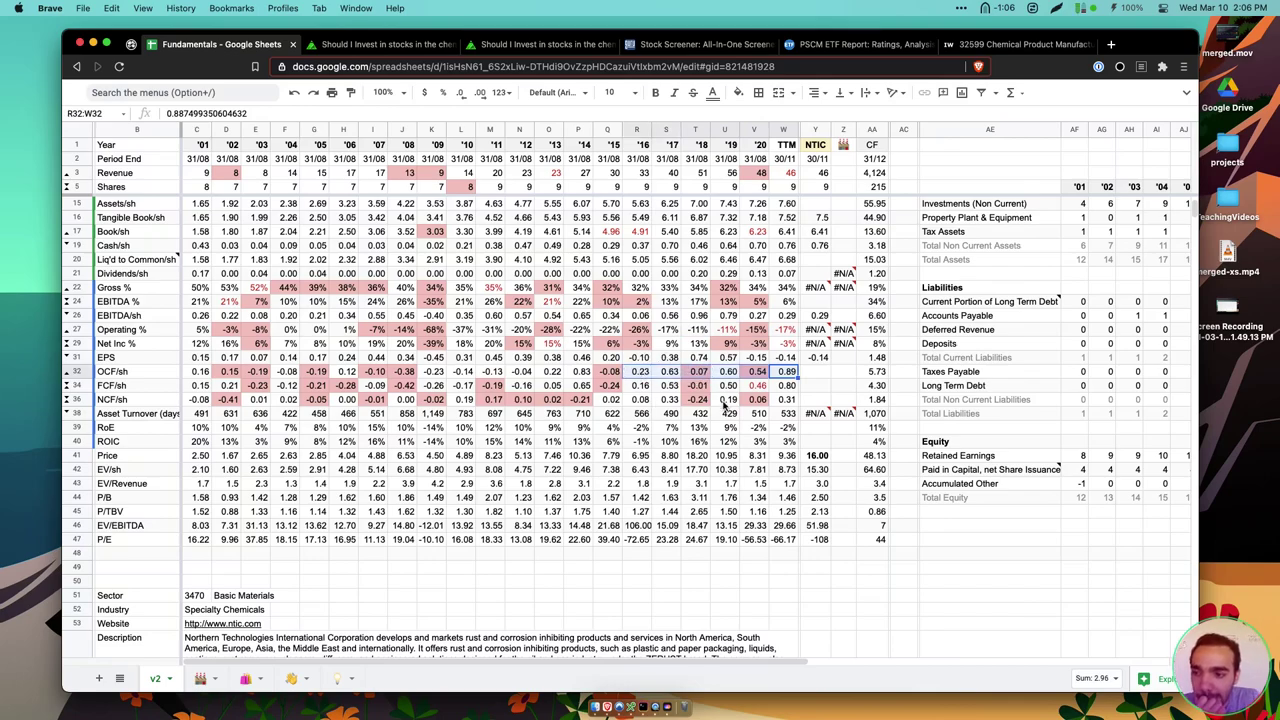
left_click_drag(785, 385, 666, 381)
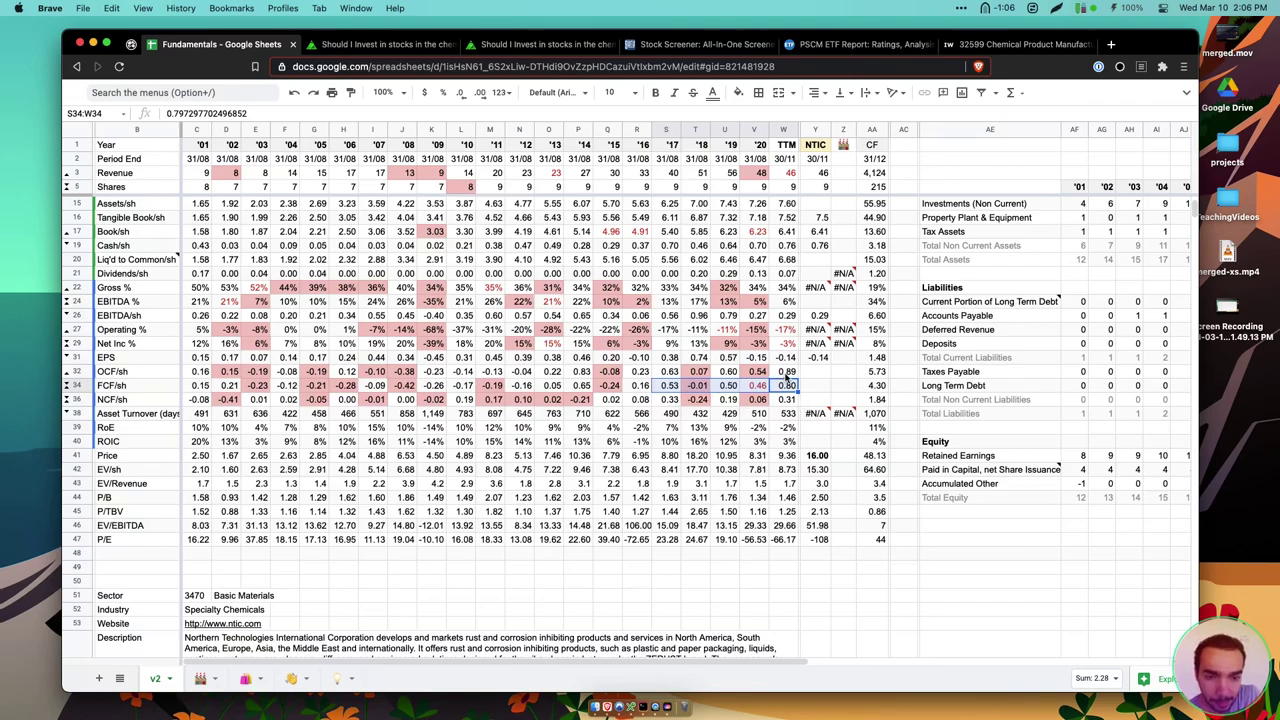
left_click(783, 400)
left_click_drag(783, 400, 727, 387)
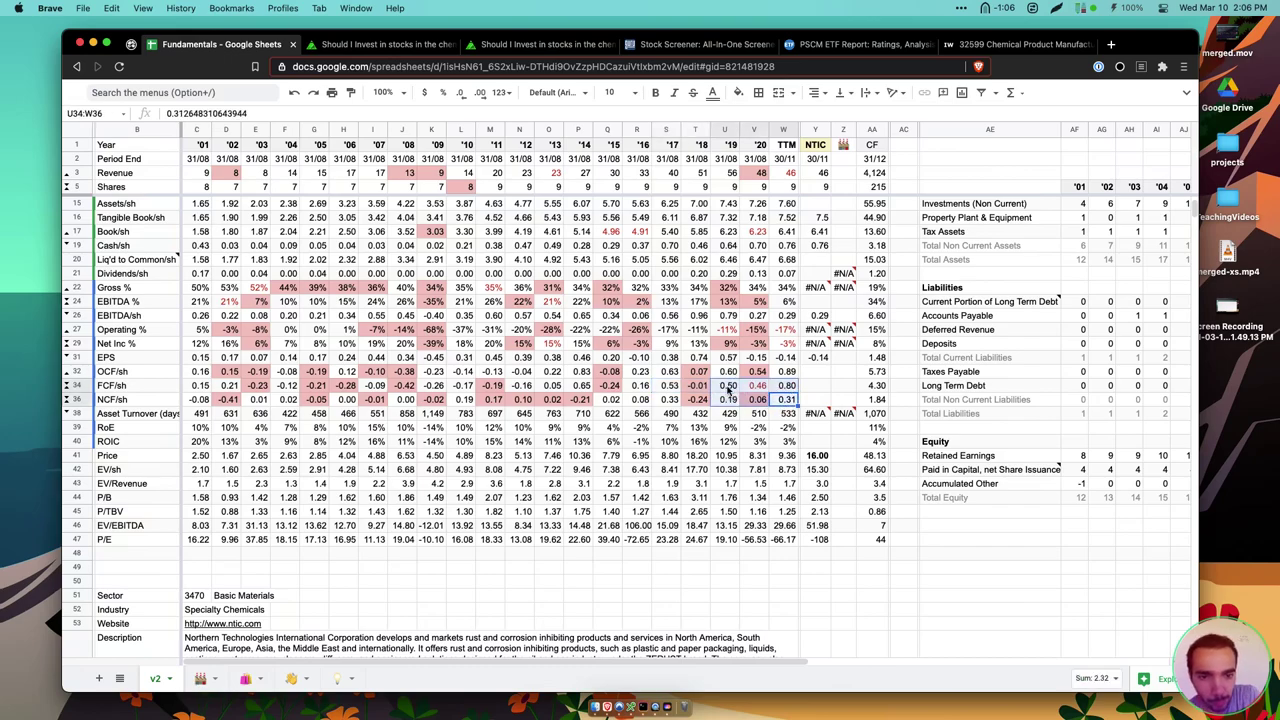
Examine NTIC's Asset Turnover from '11 to TTM and its RoE and ROIC from '08 to TTM
scroll(770, 316, "up", 4)
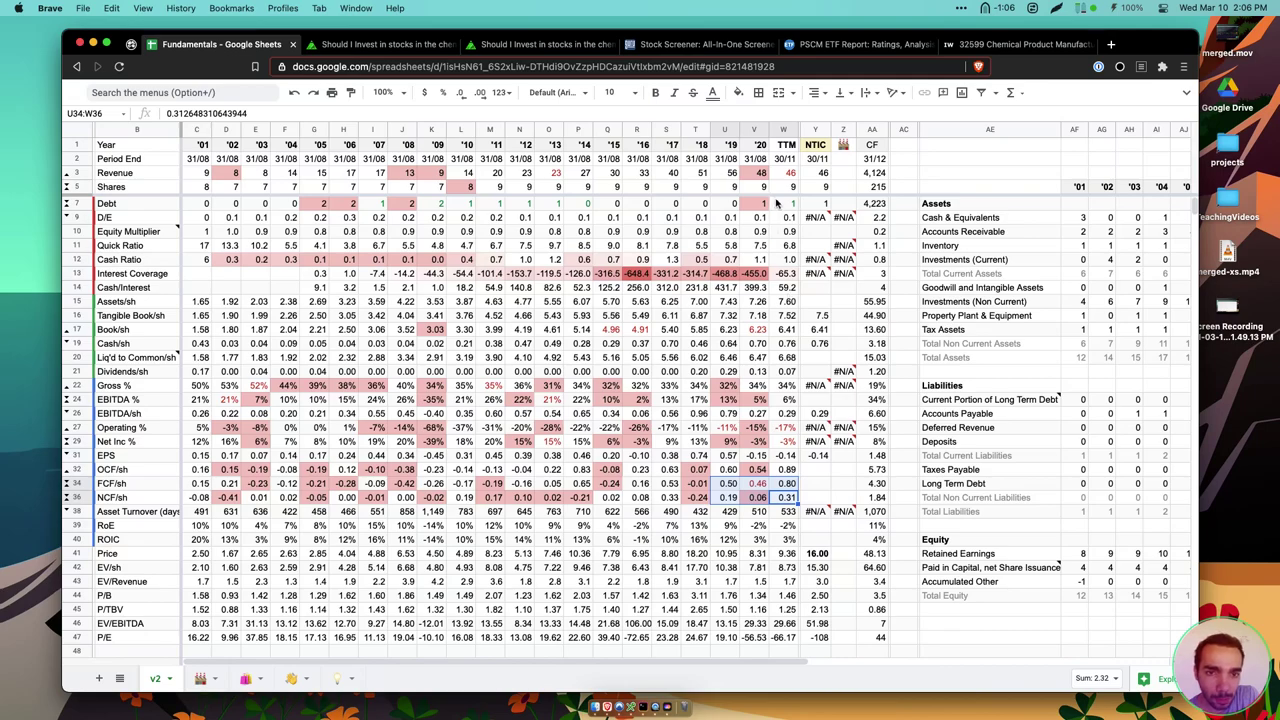
scroll(775, 315, "down", 4)
scroll(773, 317, "down", 1)
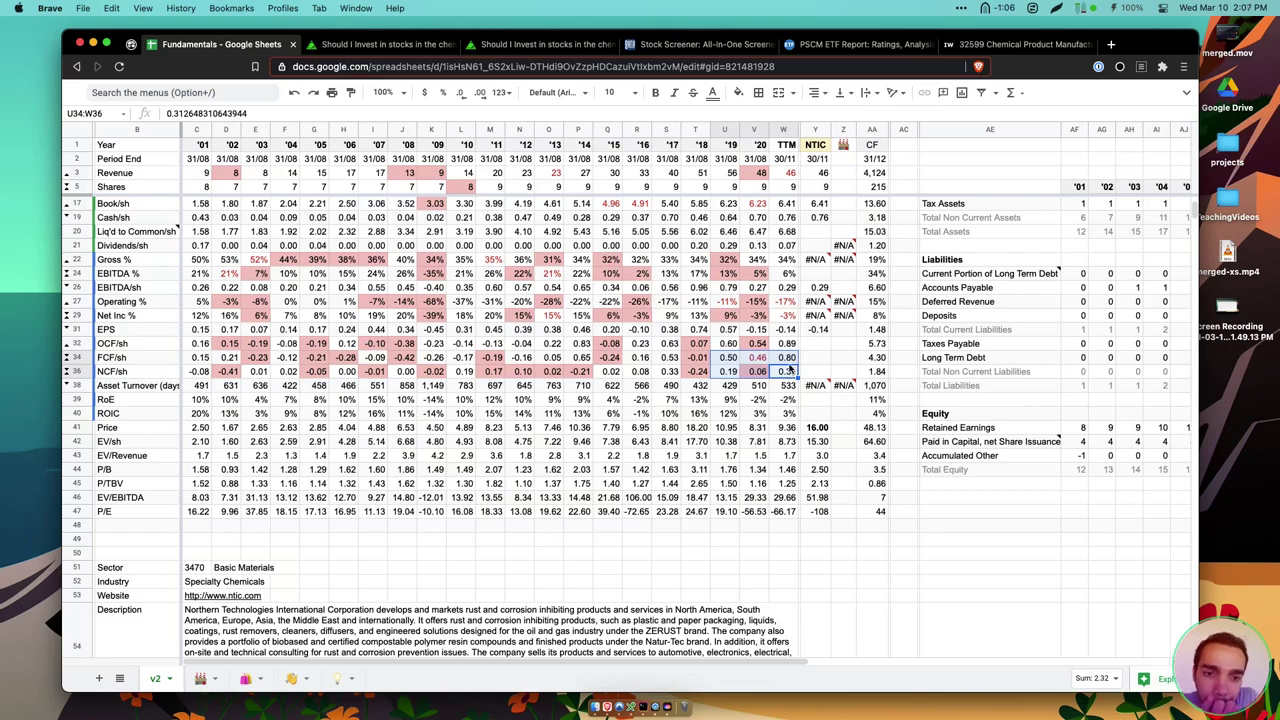
left_click_drag(785, 386, 492, 390)
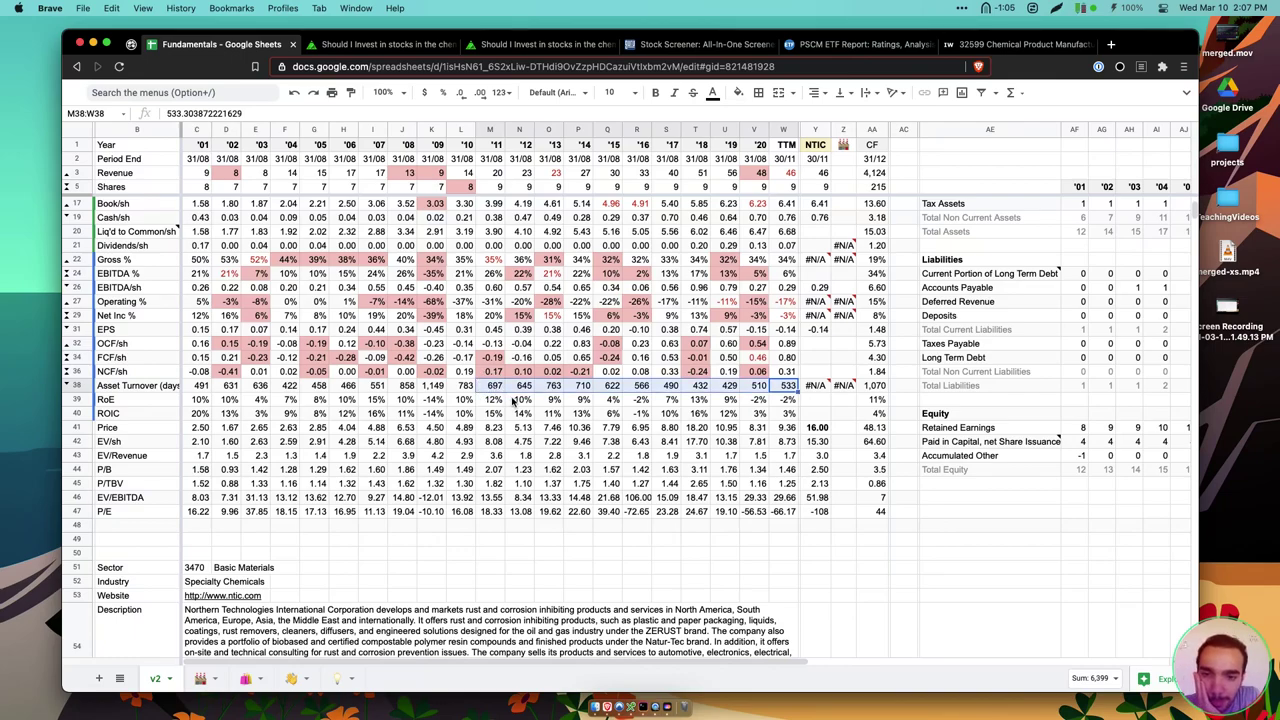
left_click_drag(785, 400, 395, 420)
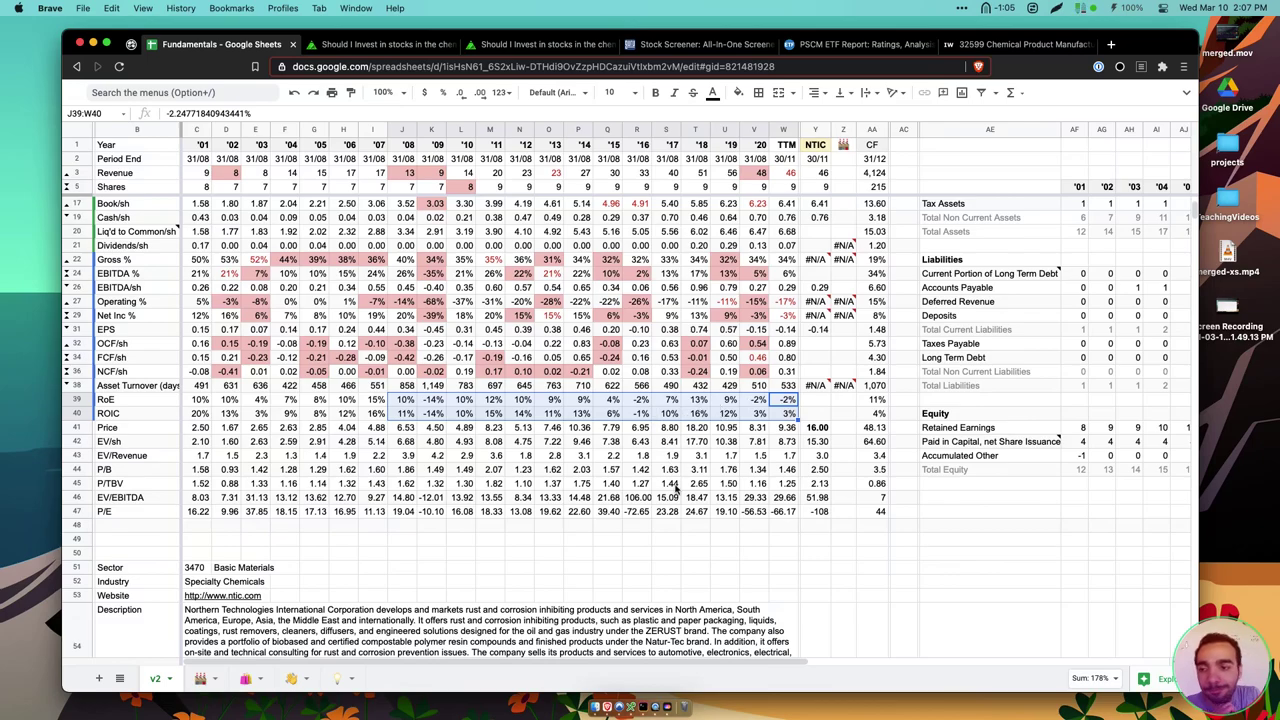
Recheck NTIC's margins, EPS and cash flow rows from Gross % to FCF/sh for '18 through TTM
scroll(655, 410, "up", 3)
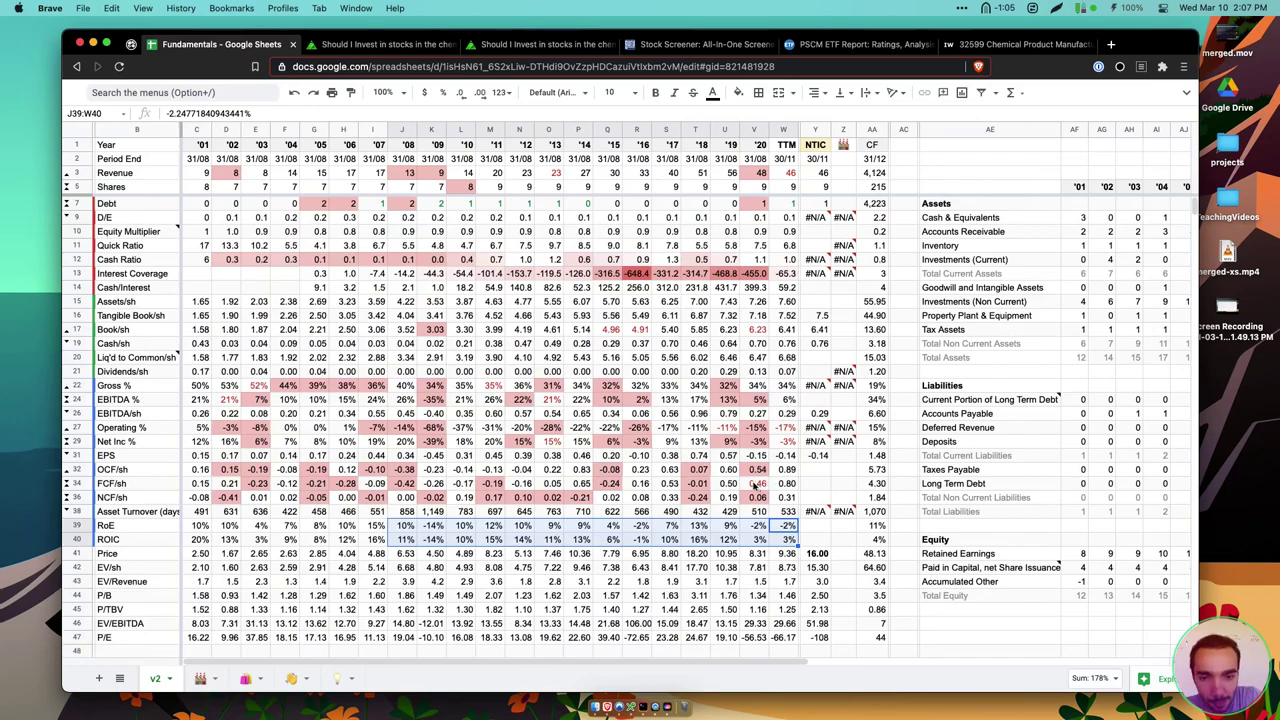
left_click_drag(757, 385, 785, 413)
left_click_drag(692, 480, 690, 481)
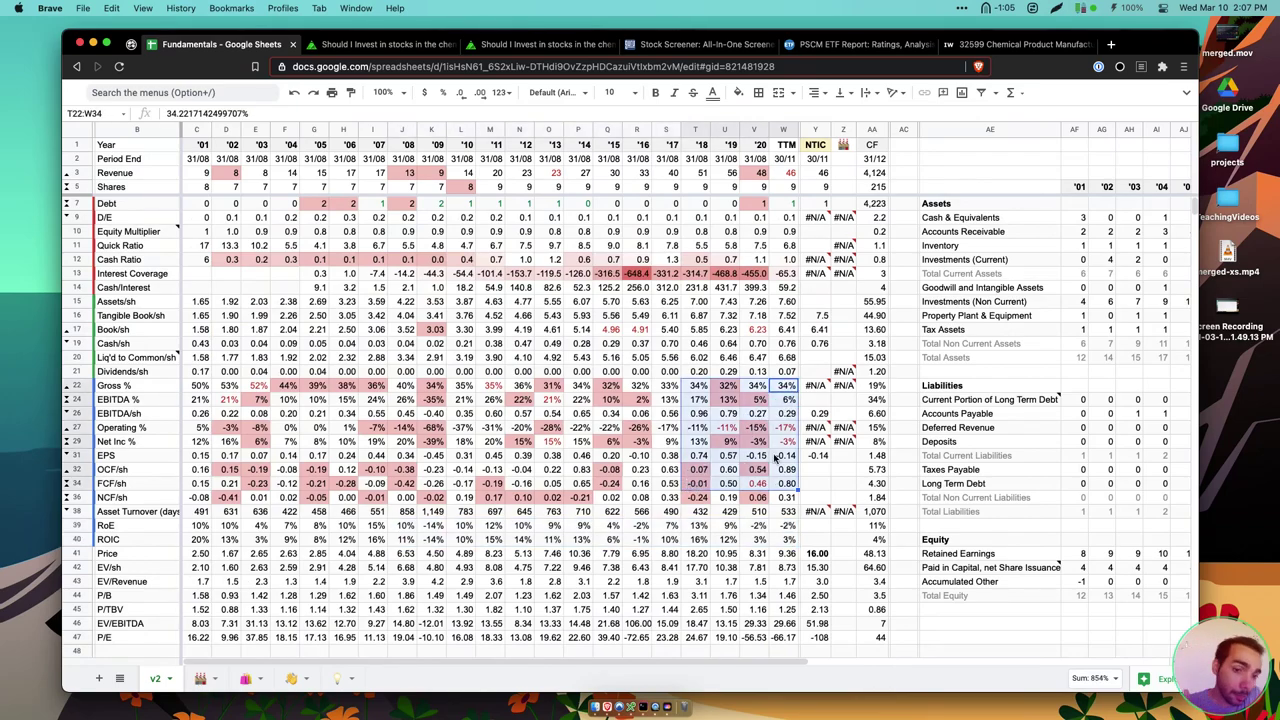
Check NTIC's TTM Tangible Book/sh and Cash/sh together with its Dividends/sh for '19 and '20
left_click(786, 317)
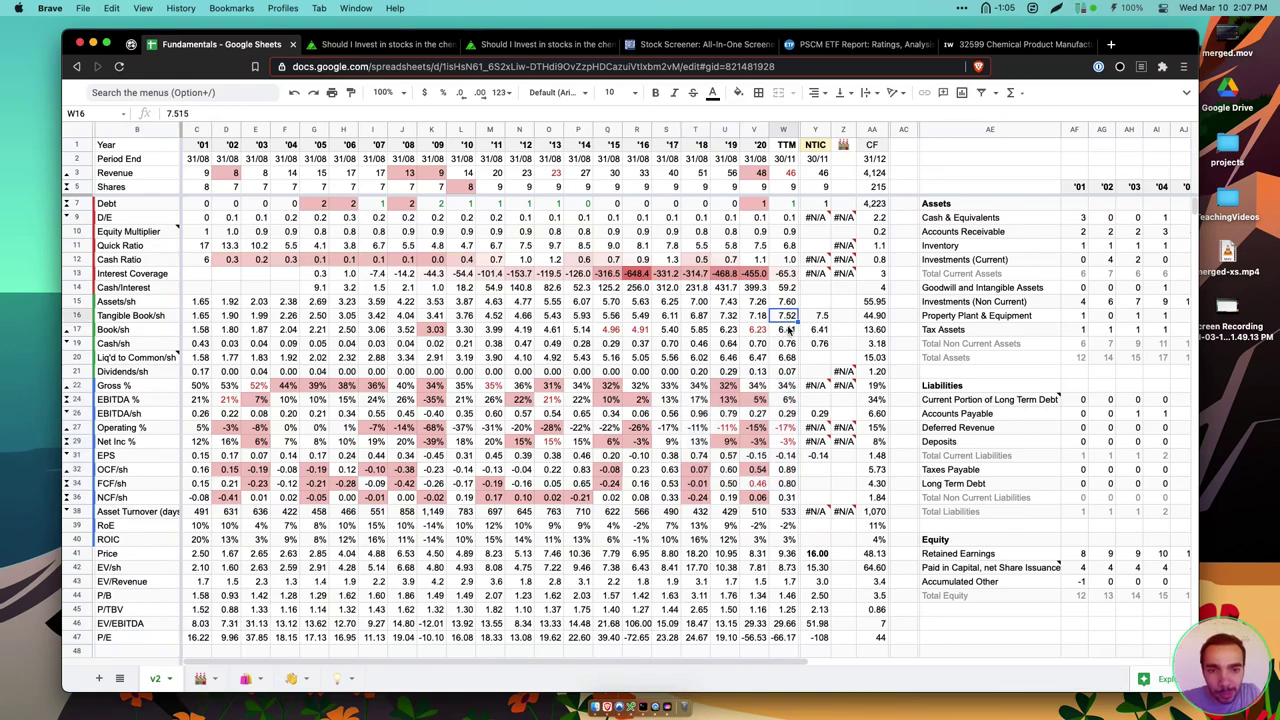
left_click(786, 343, "super")
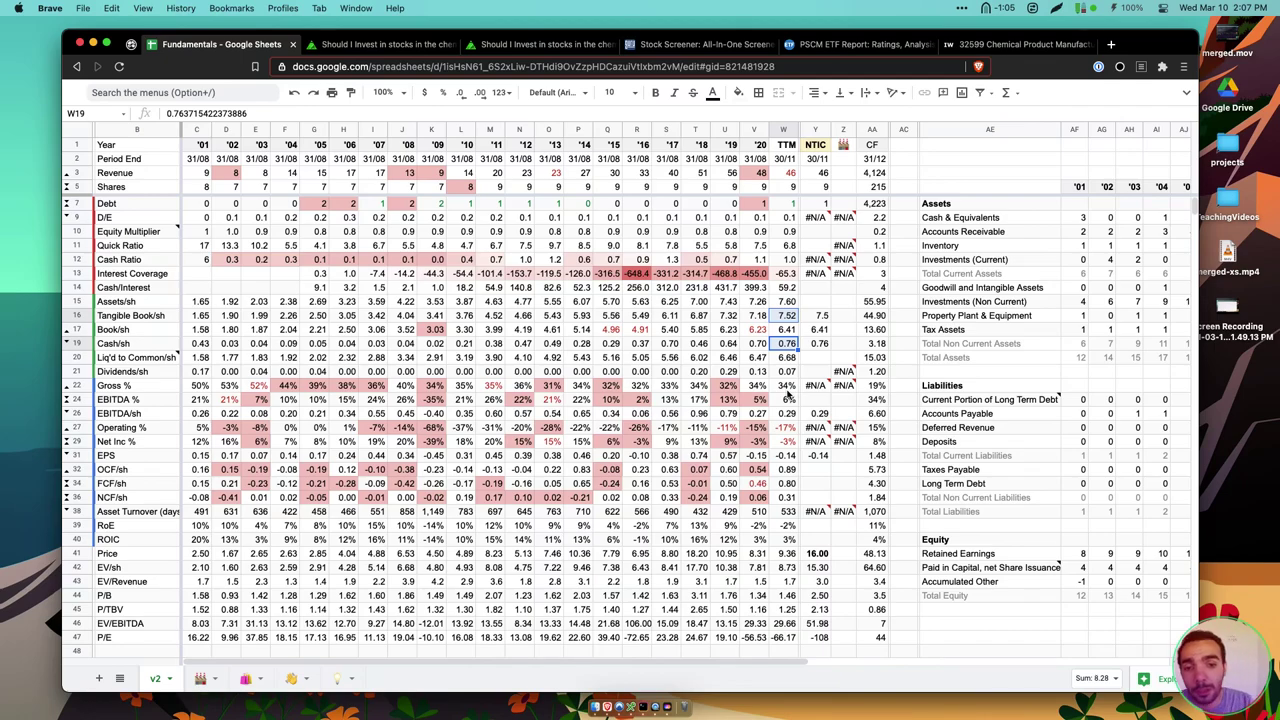
mouse_move(784, 372)
left_mouse_down()
mouse_move(750, 368)
mouse_move(768, 376)
left_mouse_up()
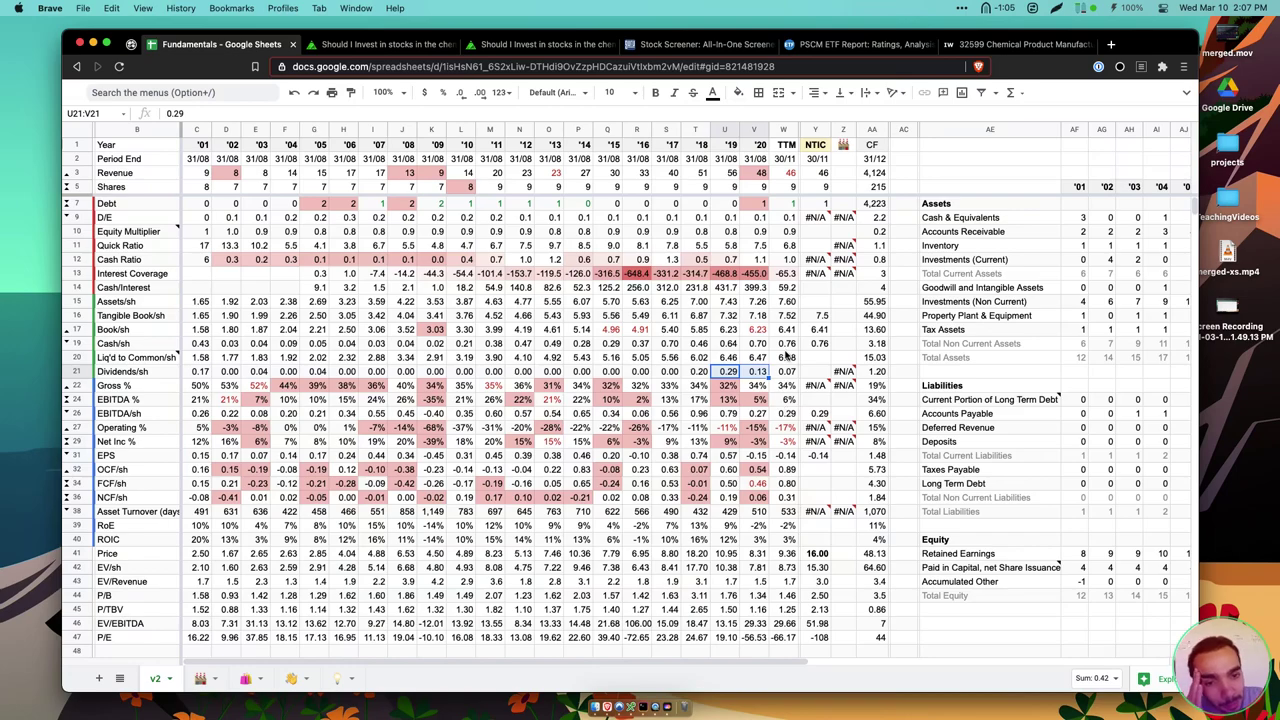
Check NTIC's current Price, EV/sh and EV/EBITDA, and view its sector and company description
left_click(815, 553)
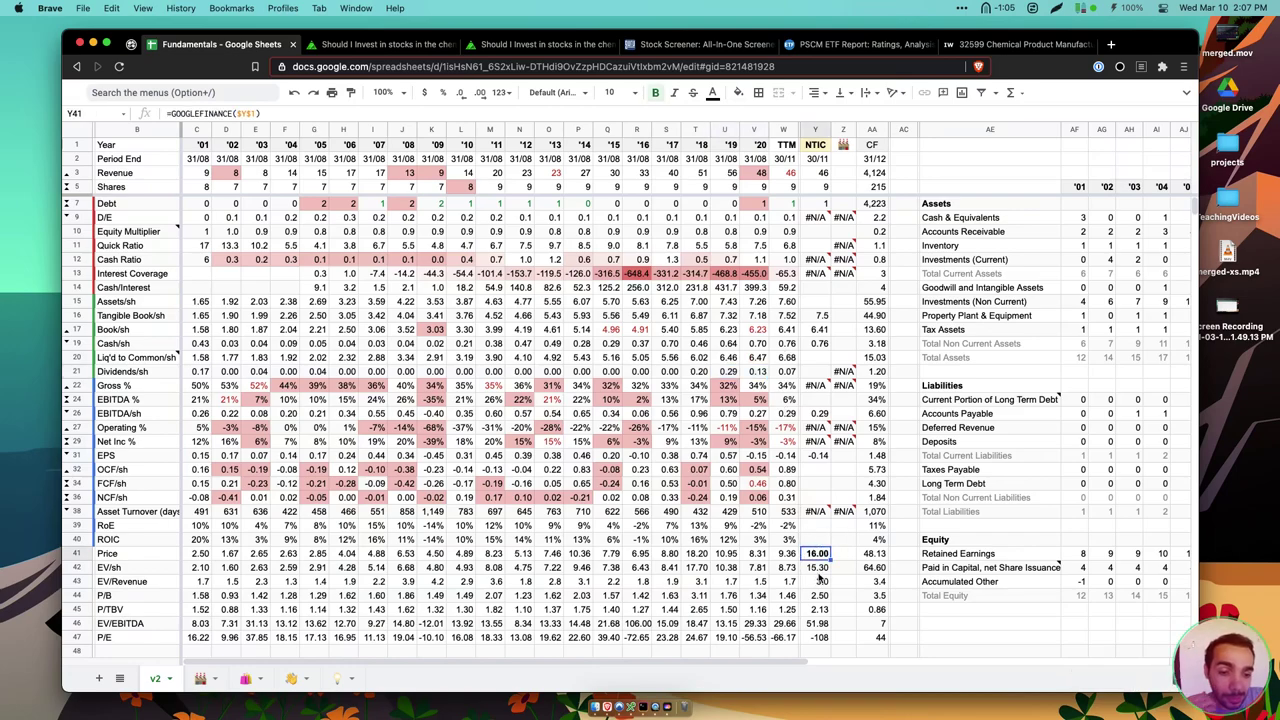
scroll(818, 577, "down", 5)
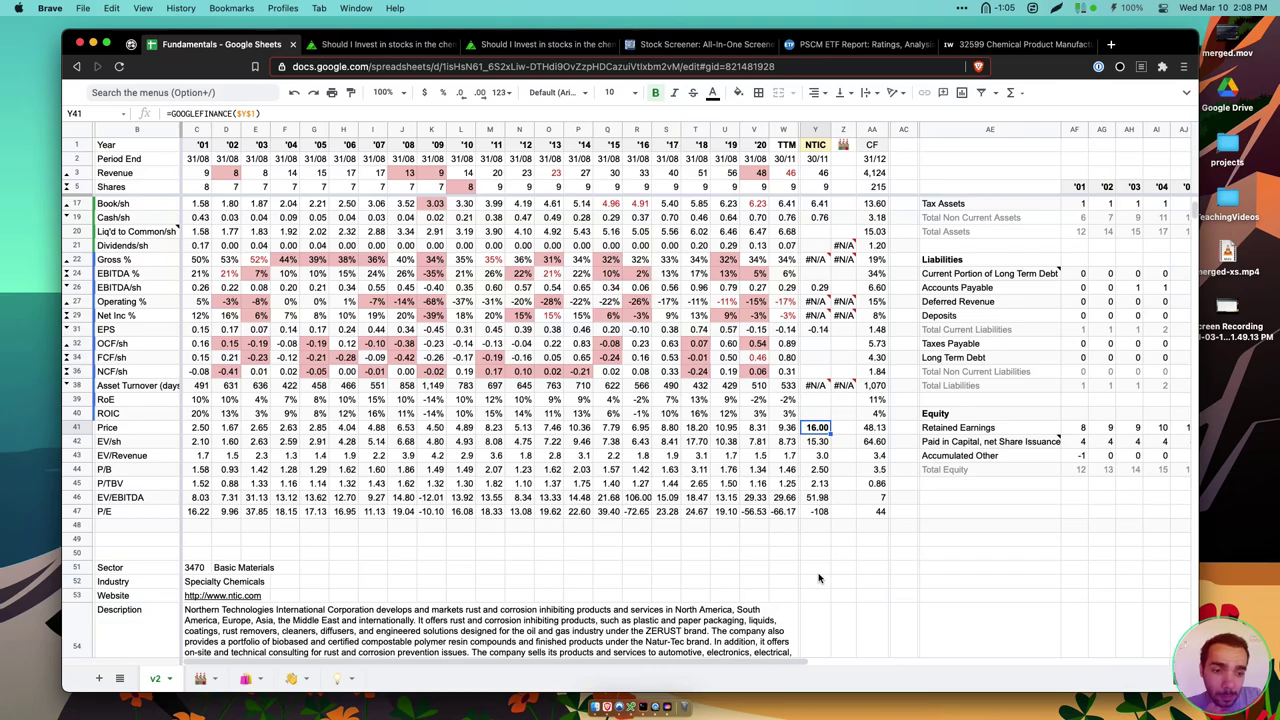
scroll(818, 577, "up", 1)
scroll(818, 577, "down", 3)
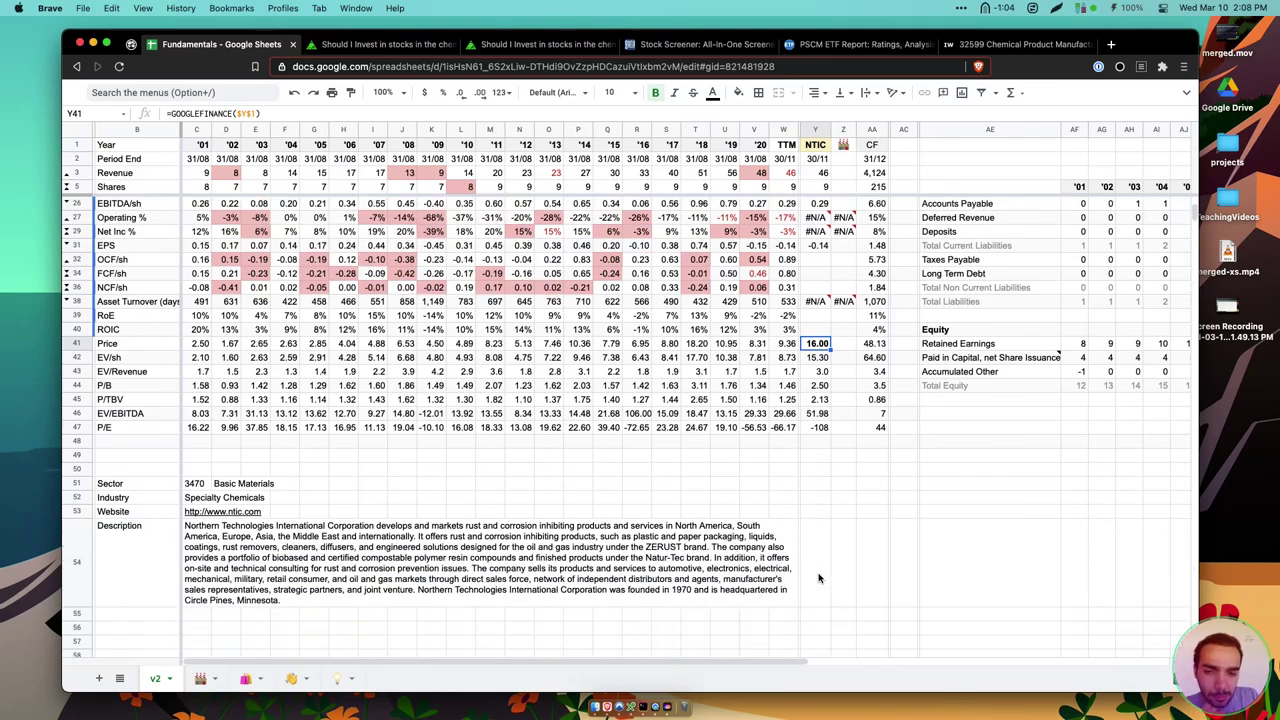
scroll(818, 577, "up", 2)
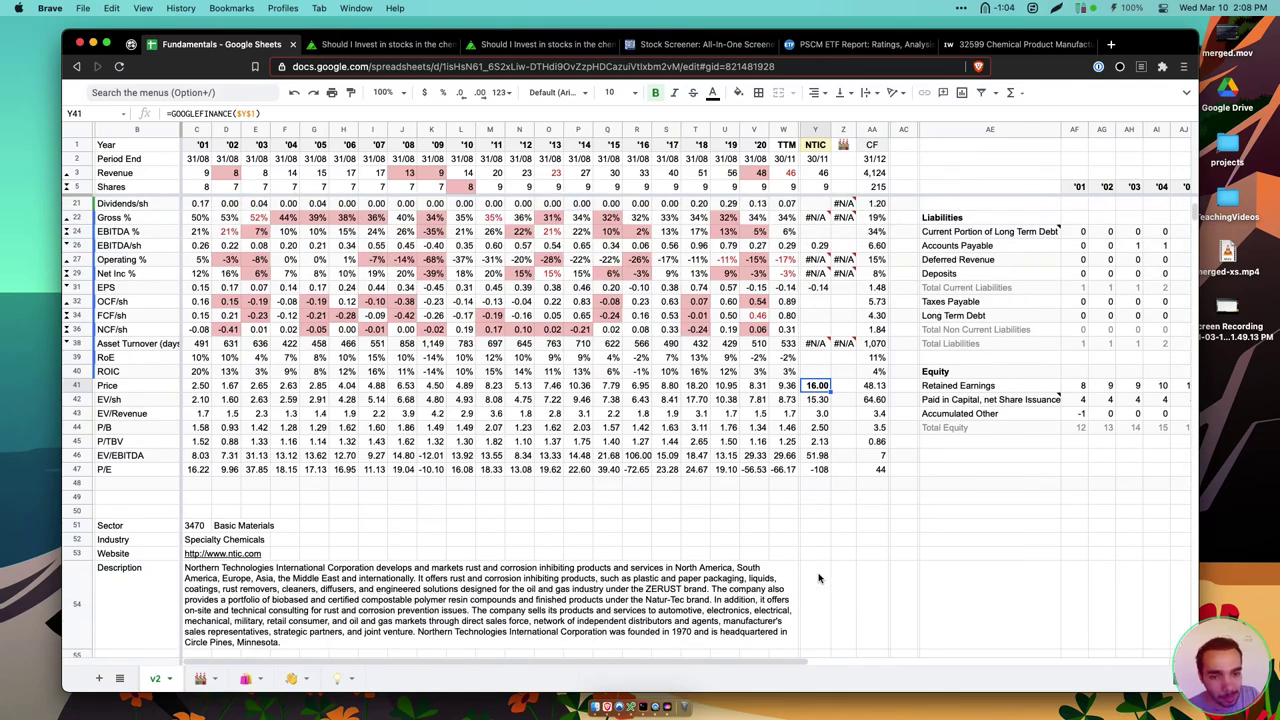
left_click(824, 457)
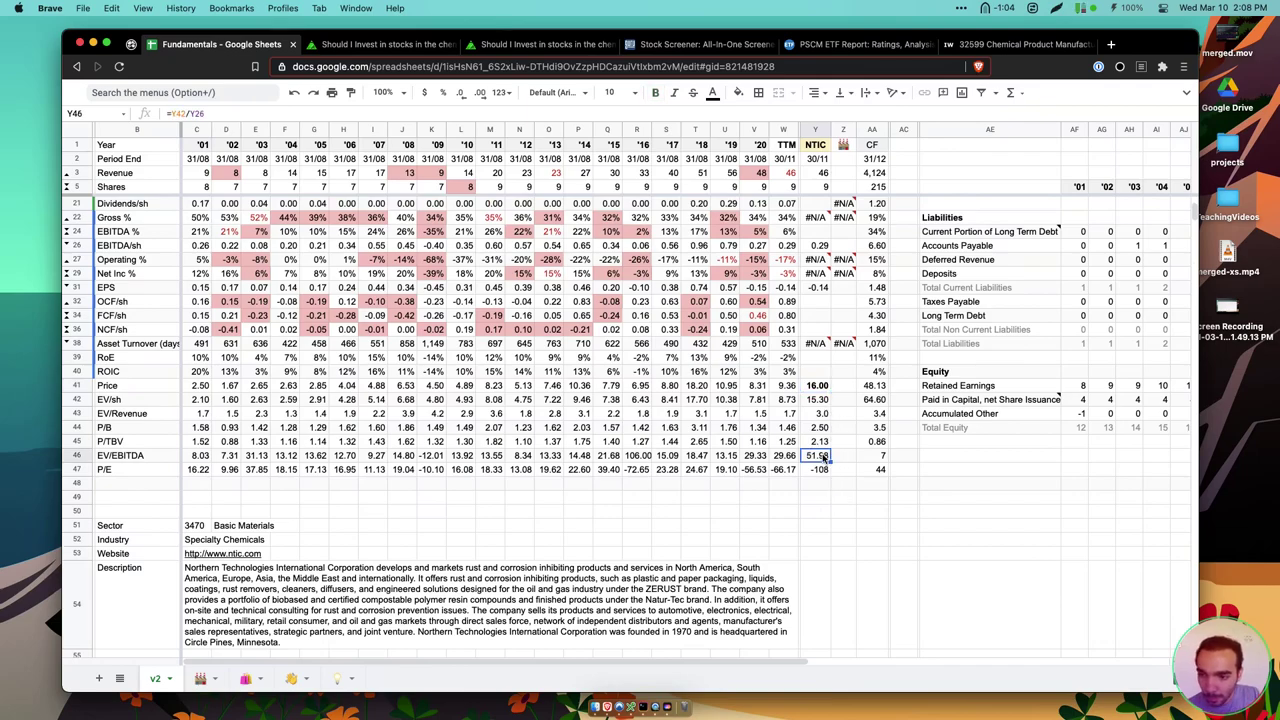
left_click(819, 389)
left_click(819, 403)
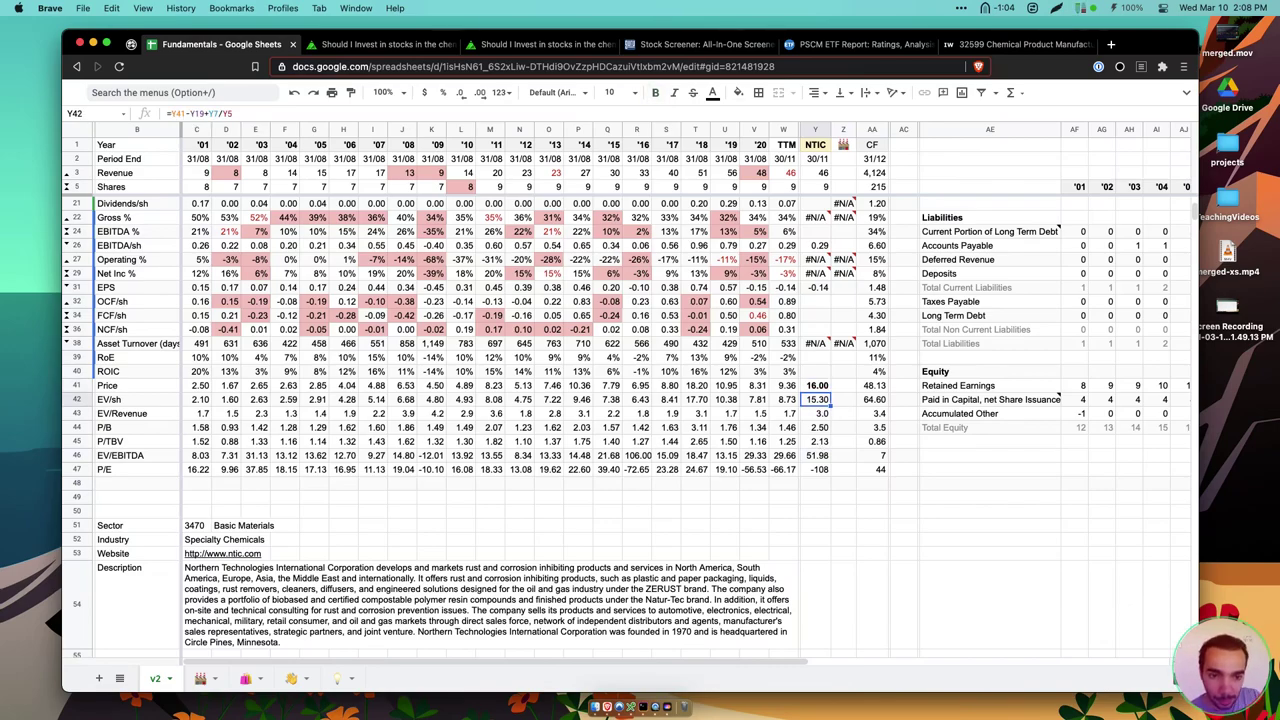
Examine NTIC's current valuation multiples from EV/Revenue, P/B and P/TBV to EV/EBITDA and P/E
left_click(817, 413)
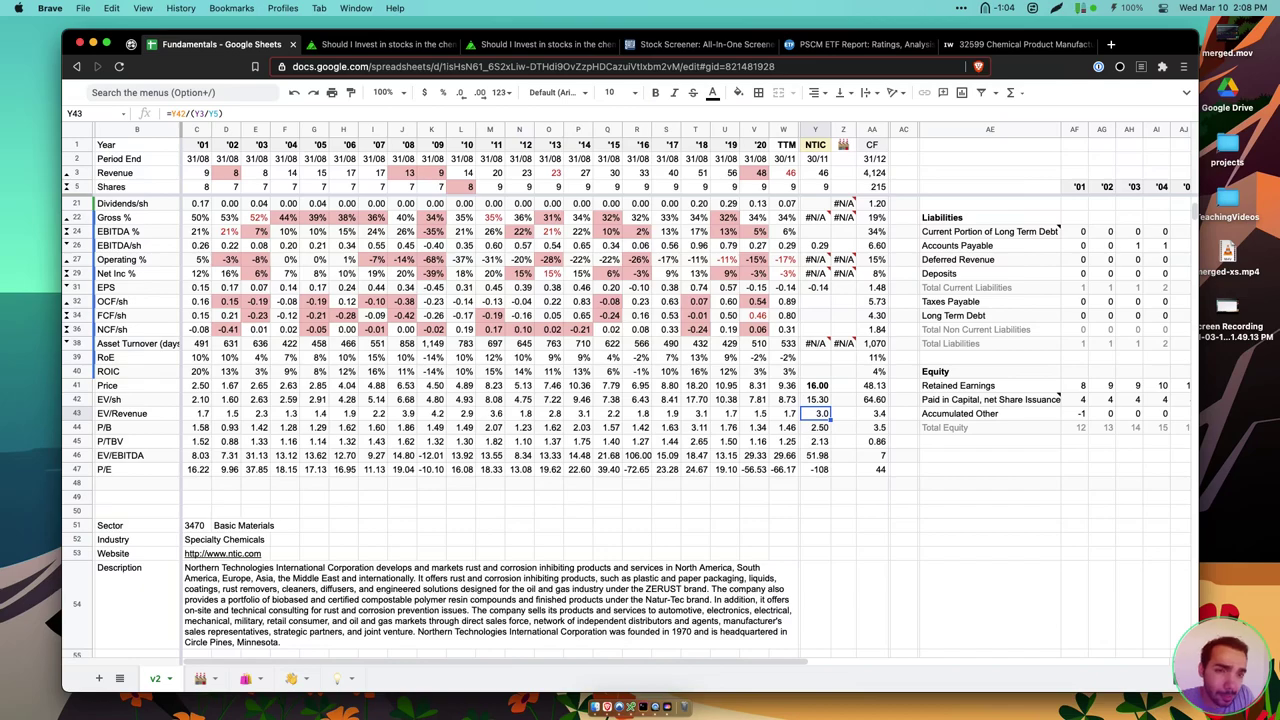
left_click(817, 427)
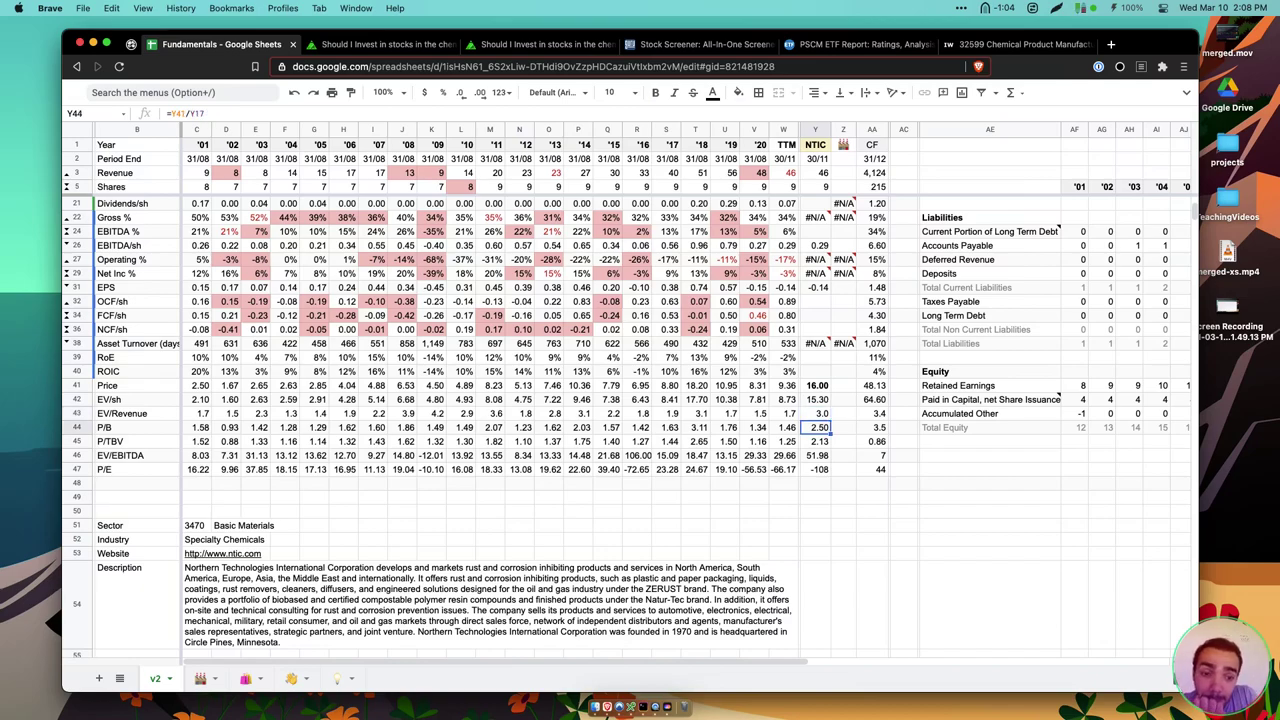
left_click(817, 441)
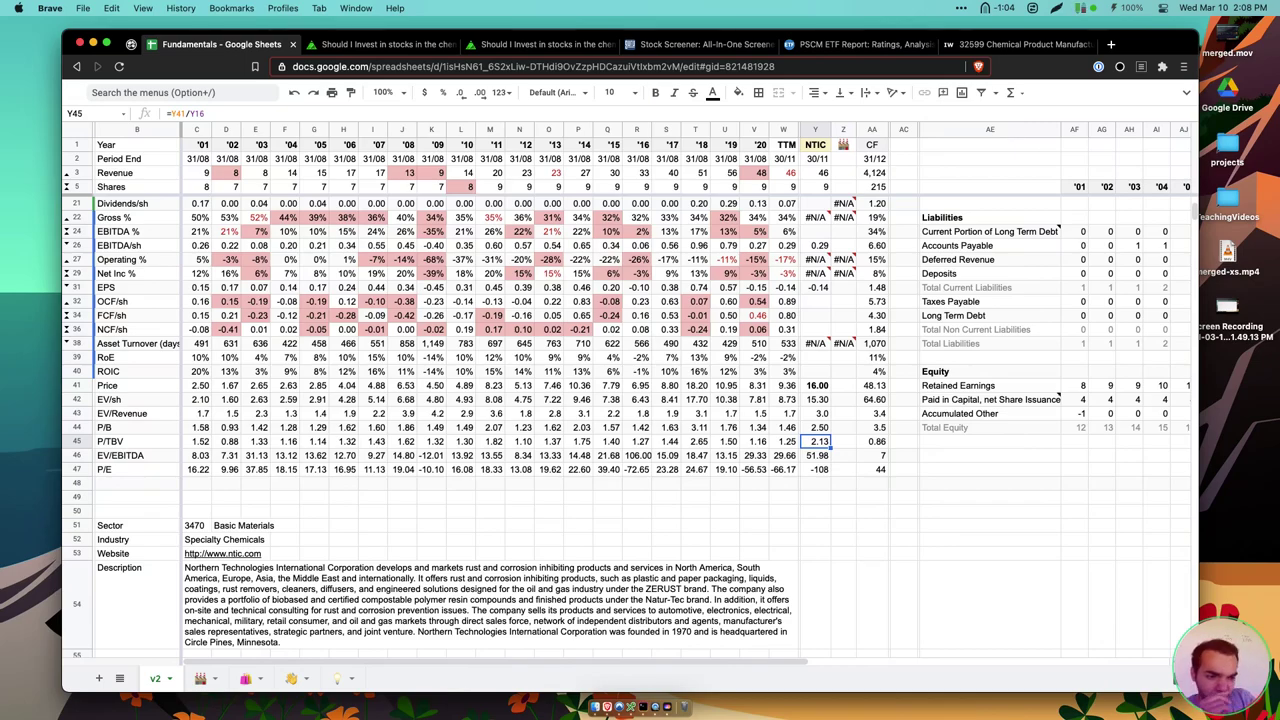
left_click(816, 458)
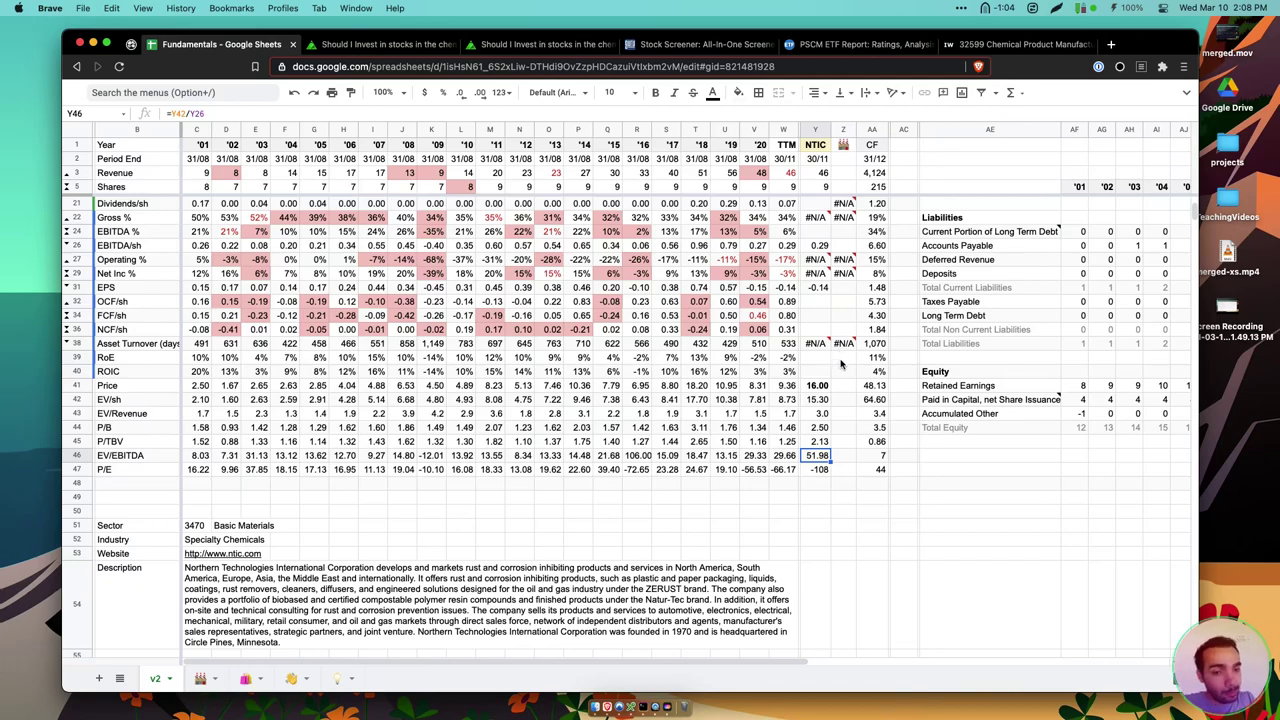
left_click(822, 474)
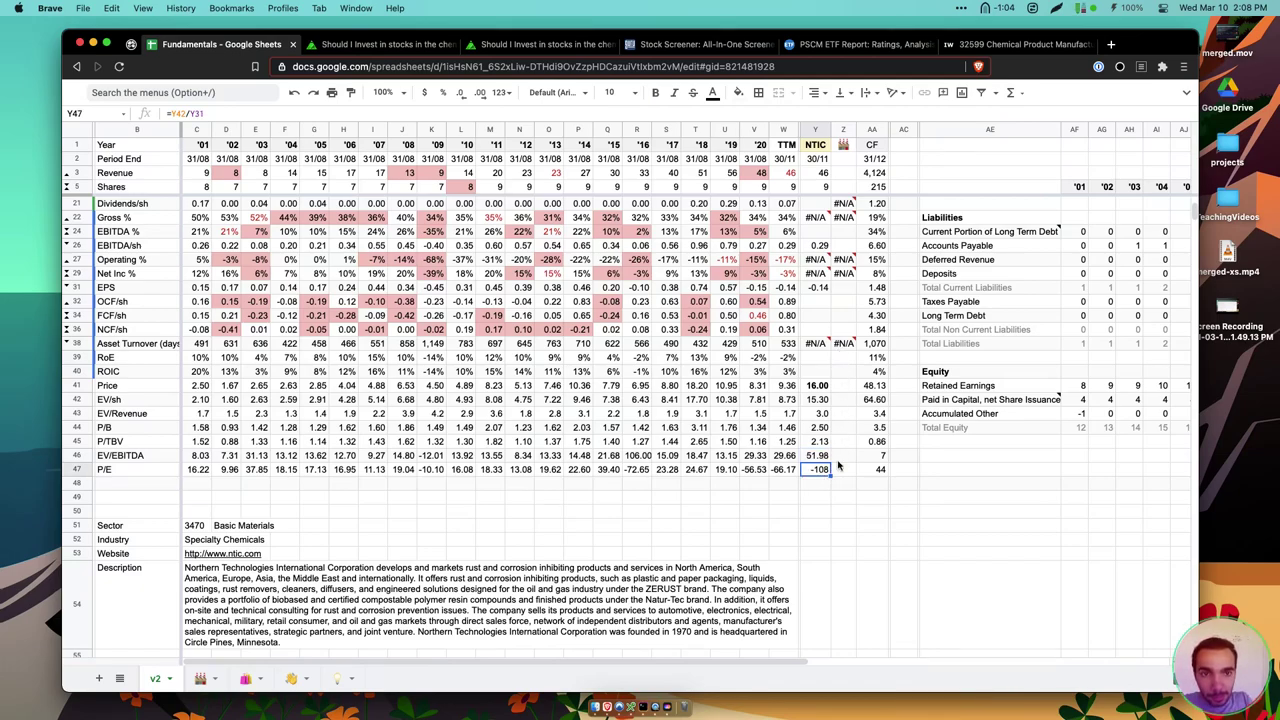
scroll(822, 328, "down", 3)
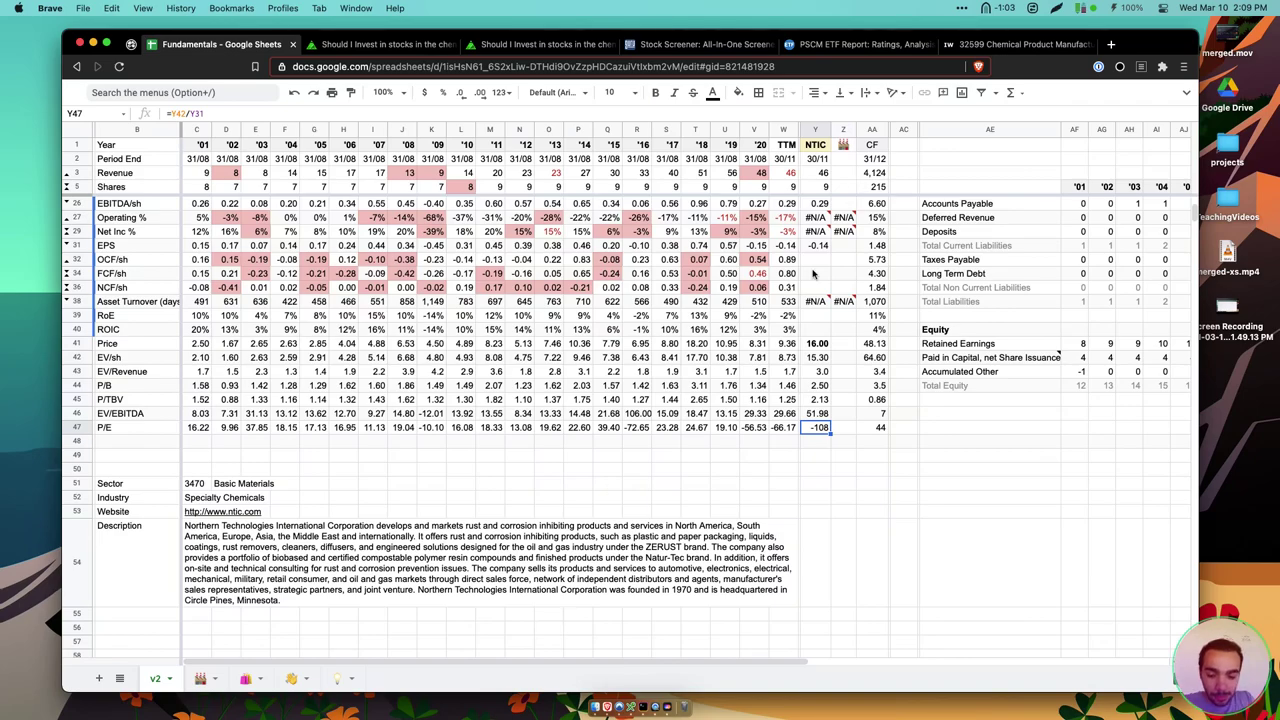
Open TheStreet's peer group report for NTIC in a new browser tab and place it right after the Fundamentals spreadsheet
key("super+t")
type("peer")
key("Down")
key("Down")
key("Down")
key("Return")
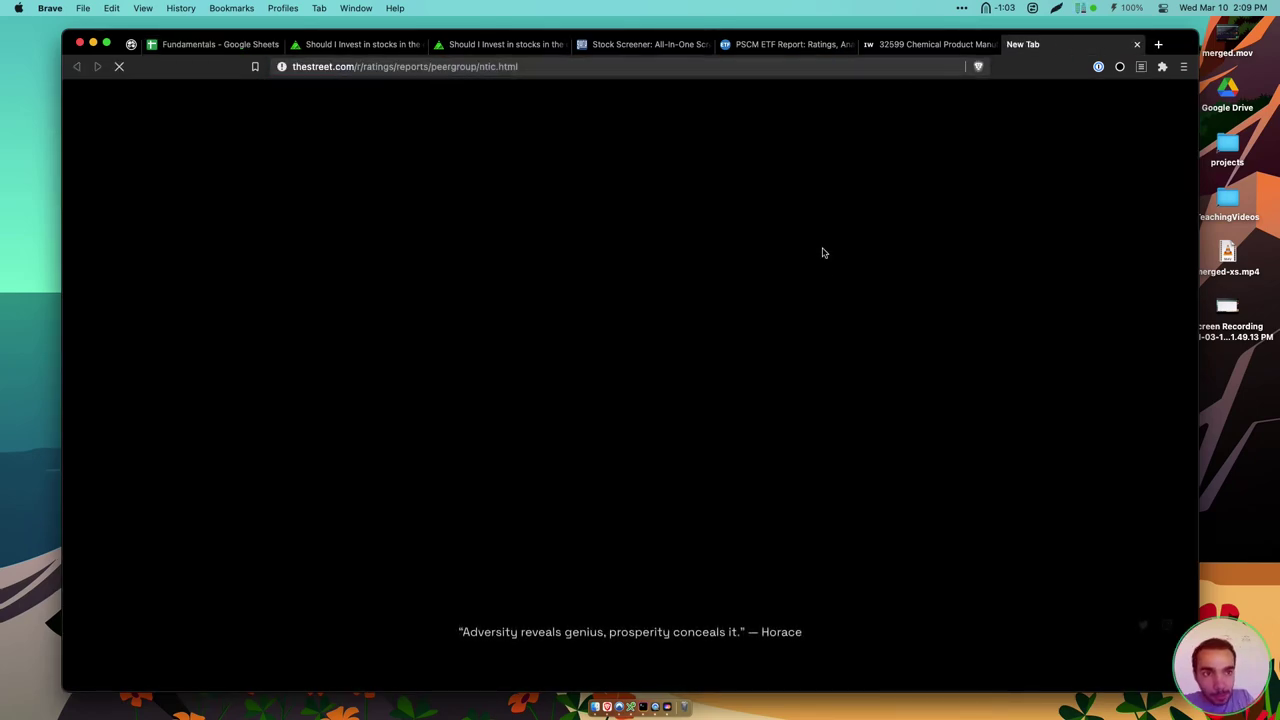
left_click_drag(1025, 44, 320, 48)
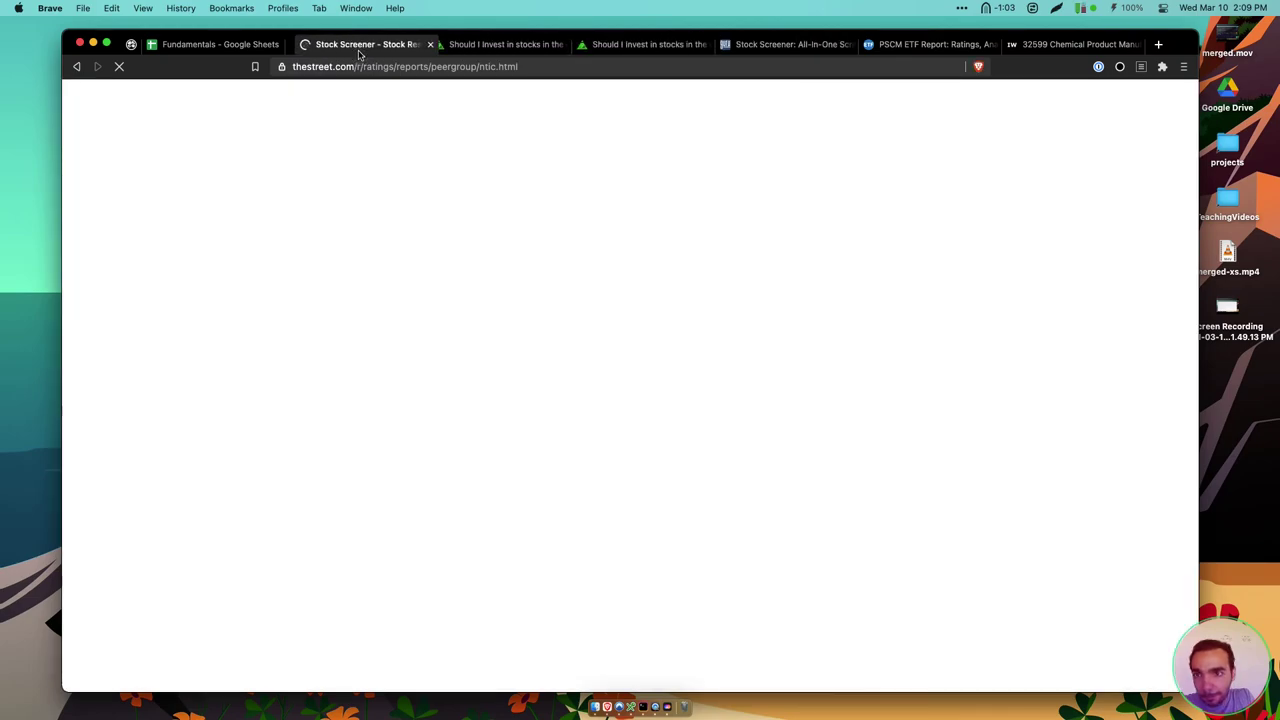
In the Roam Research notes, add an NTIC entry under Company Reviews with the nested bullet "Expensive"
left_click(132, 45)
left_click(235, 166)
type("NTIC")
key("Return")
key("Tab")
type("Expensive")
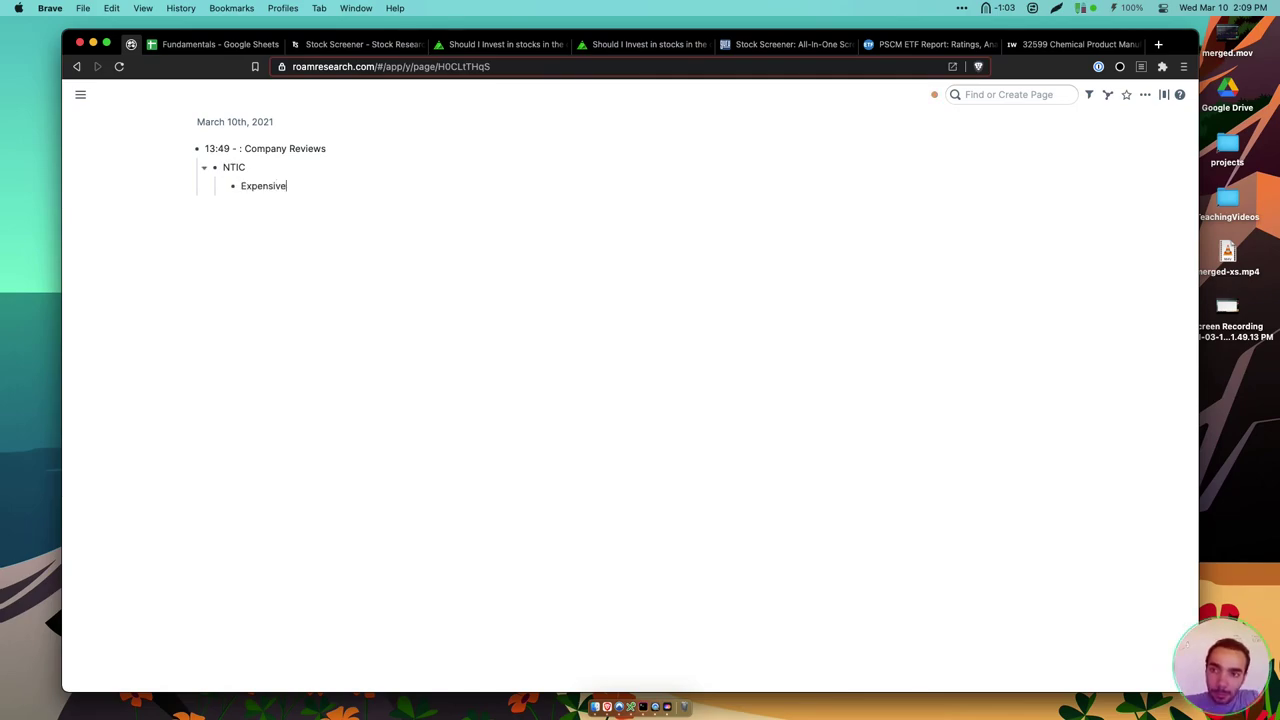
Add the bullets "No debt" and "-ve NI %" above "Expensive" in the NTIC notes
key("super+Left")
key("Return")
type("No debt")
key("Return")
key("BackSpace")
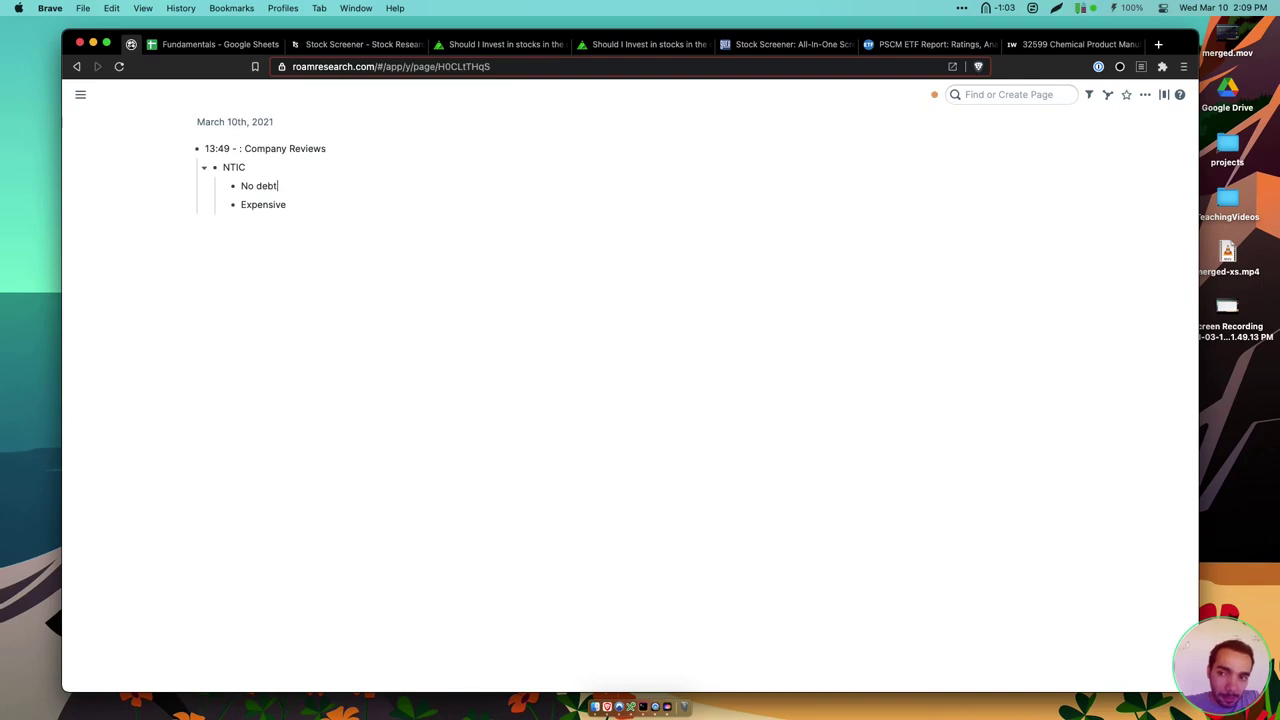
key("Return")
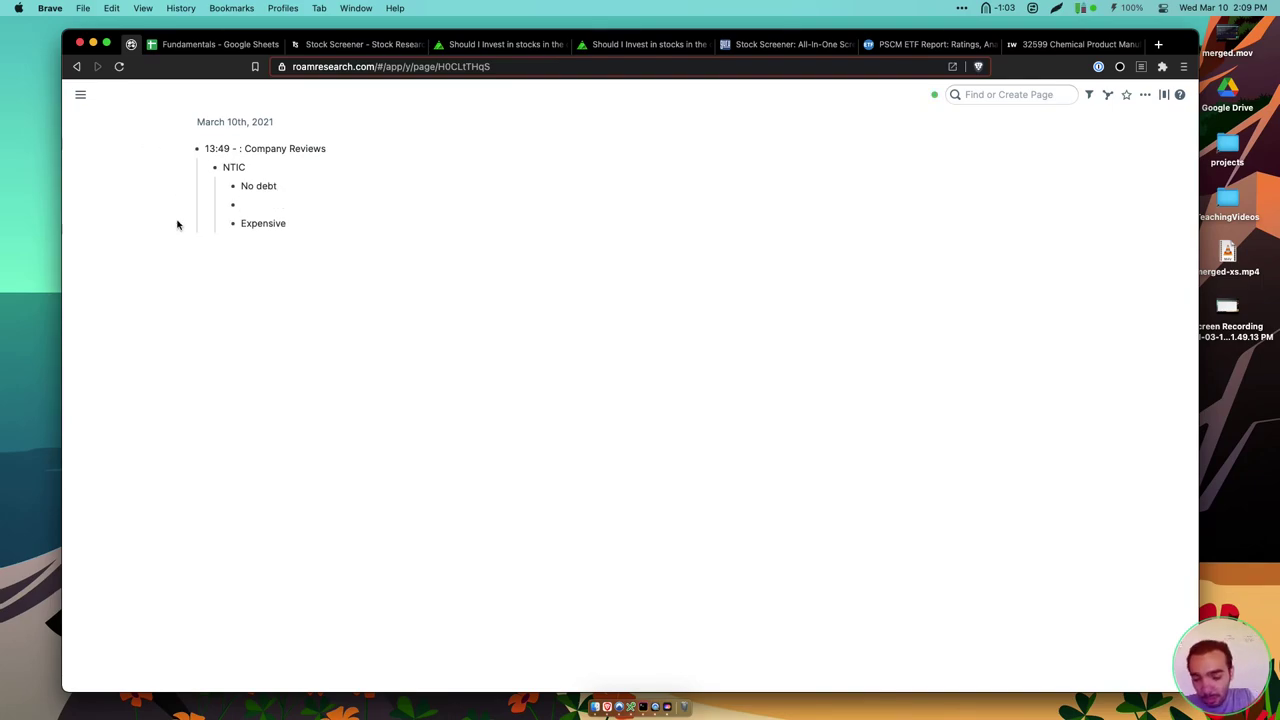
type("-ve N")
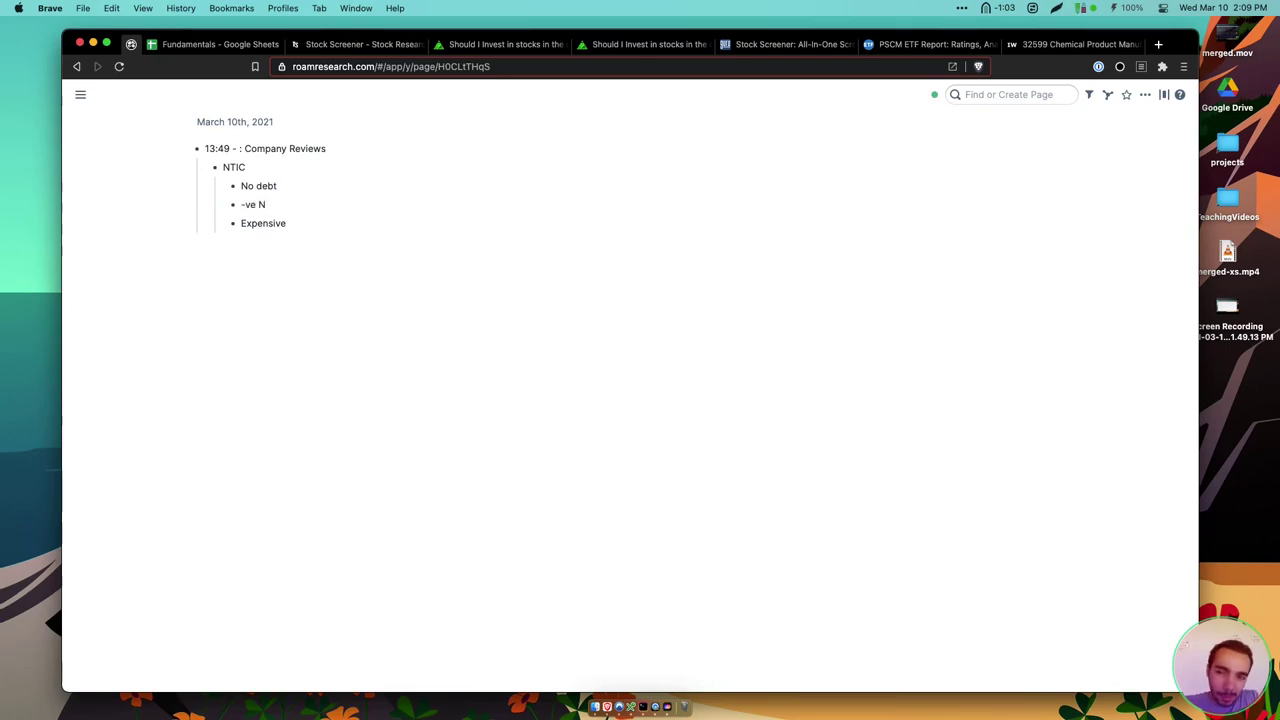
type("I %")
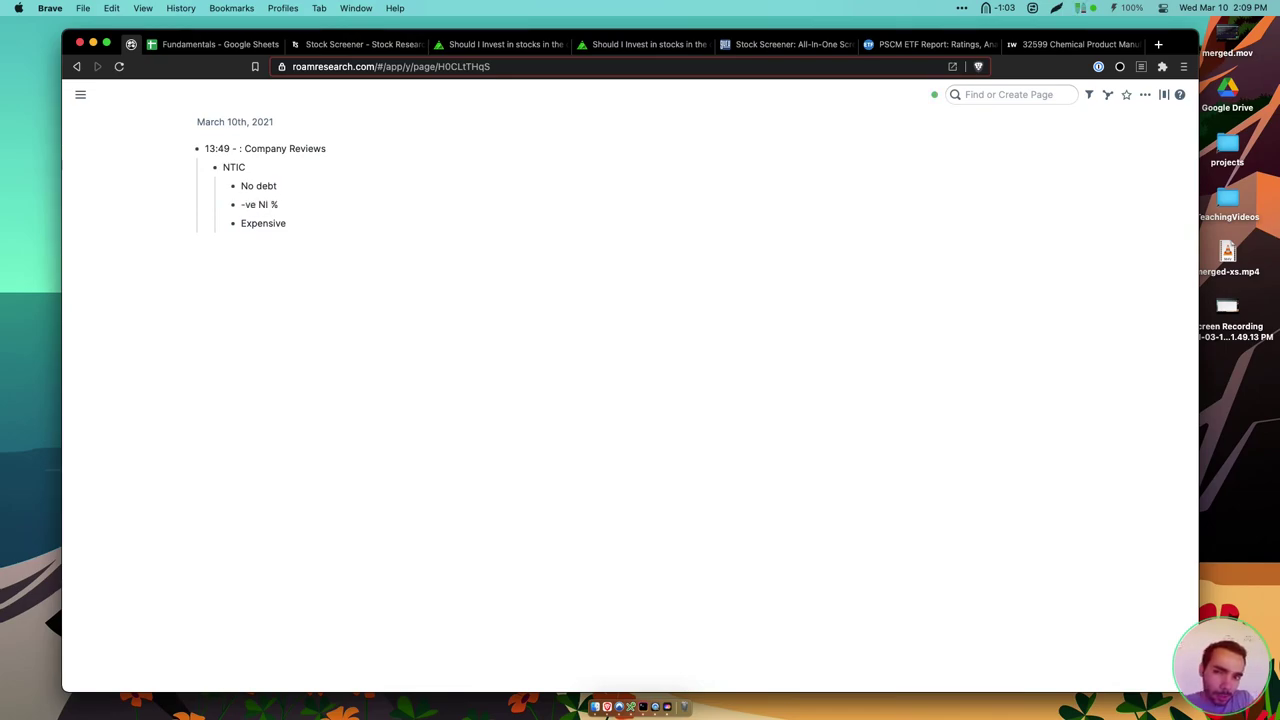
key("Return")
key("Tab")
key("BackSpace")
key("Return")
Return to TheStreet's NTIC report and examine the Chemical Manufacturing peers by ticker, price, market cap and price/earnings
left_click(355, 44)
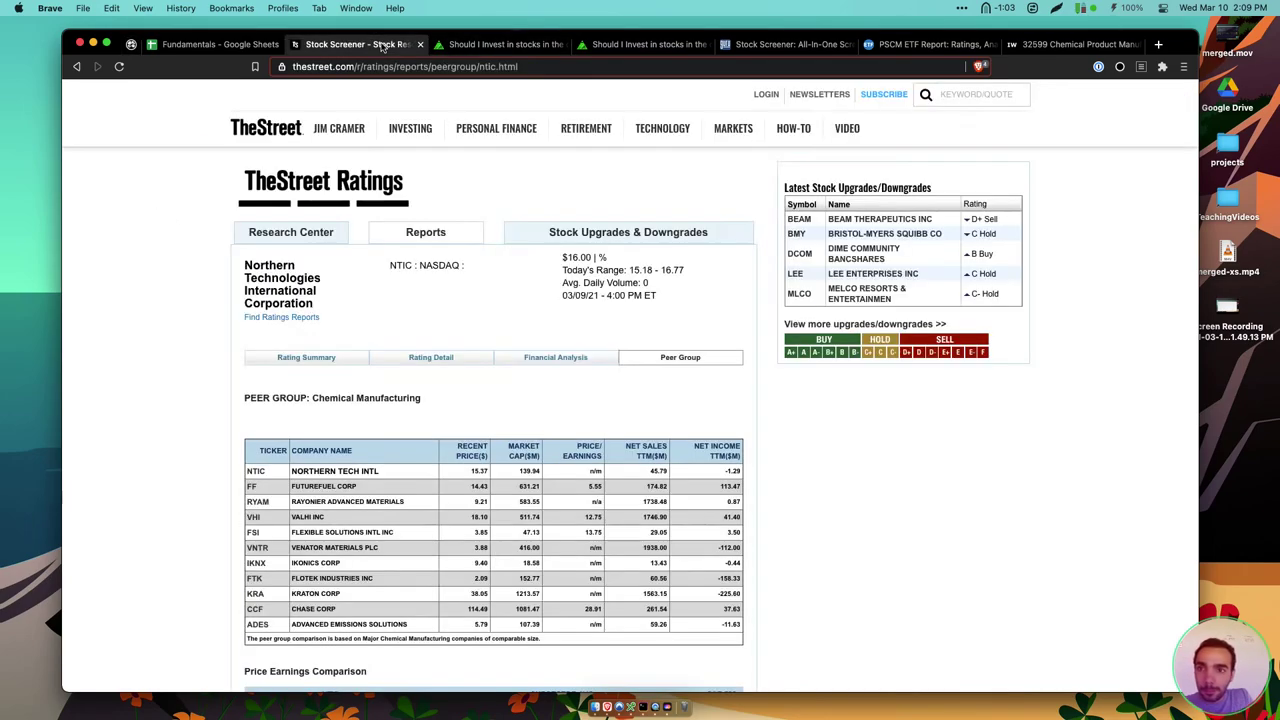
left_click(785, 44)
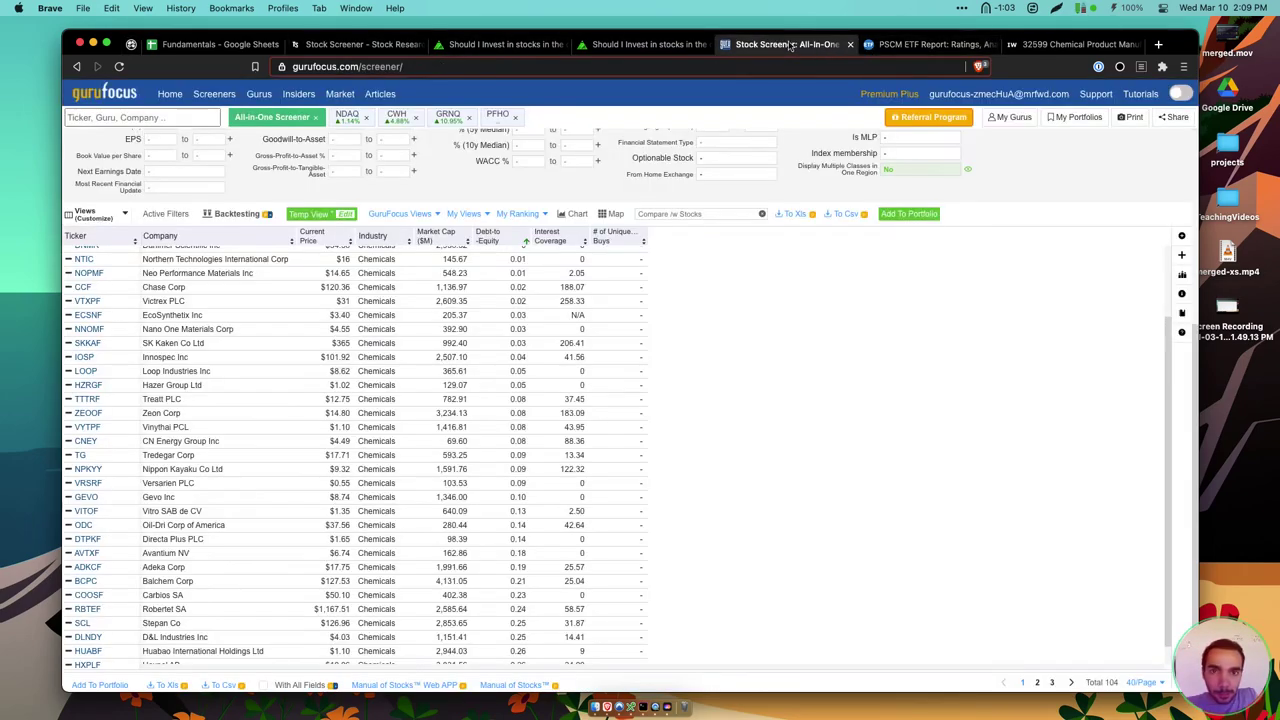
left_click(928, 44)
left_click(1080, 45)
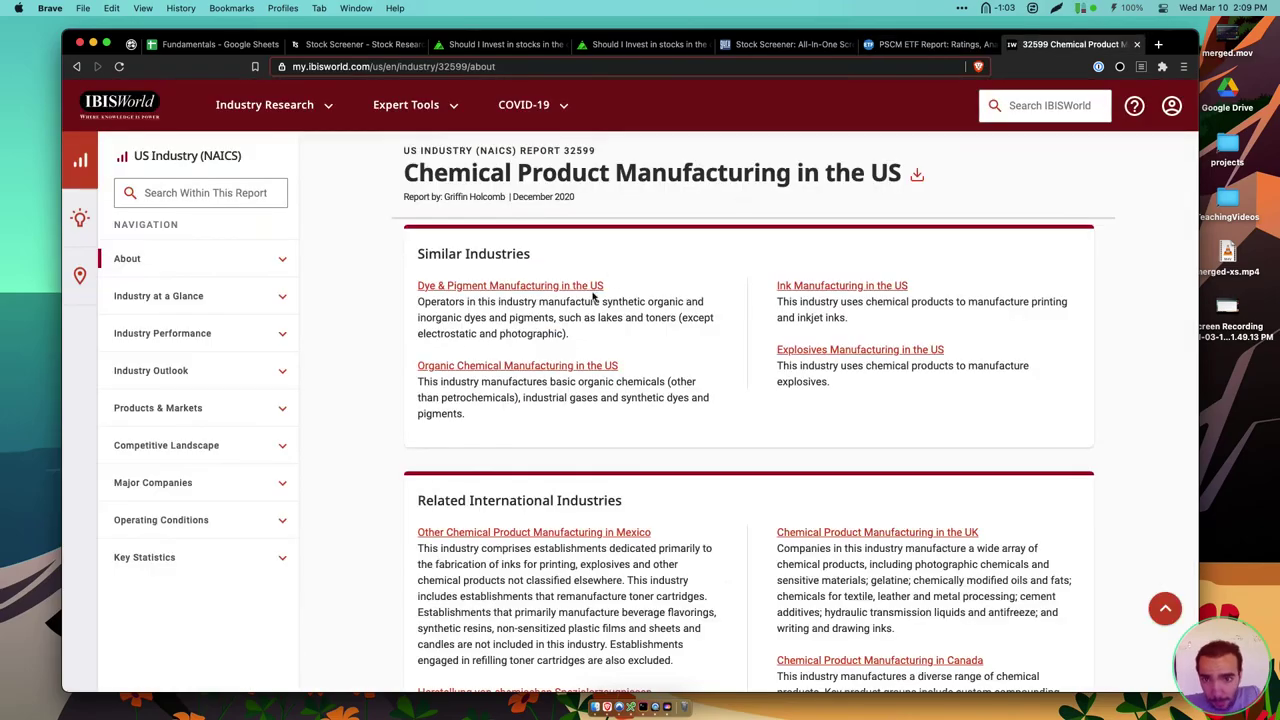
left_click(400, 45)
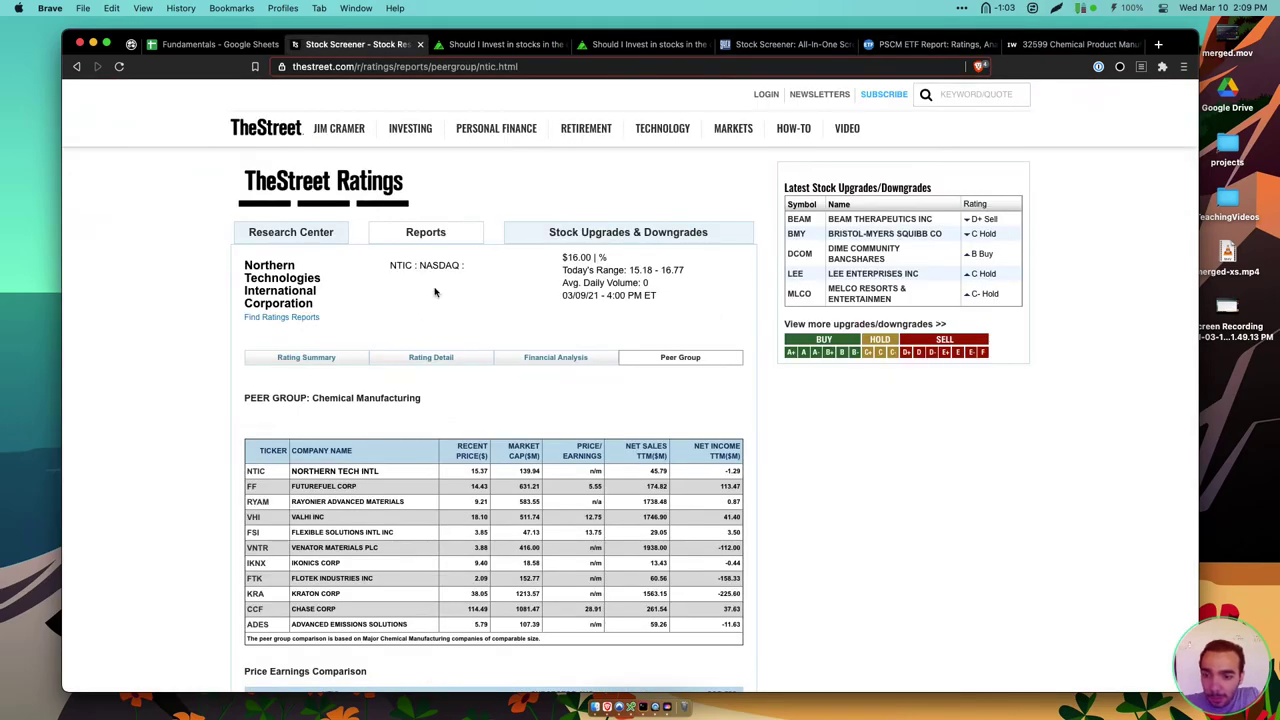
scroll(250, 357, "down", 3)
scroll(250, 357, "up", 5)
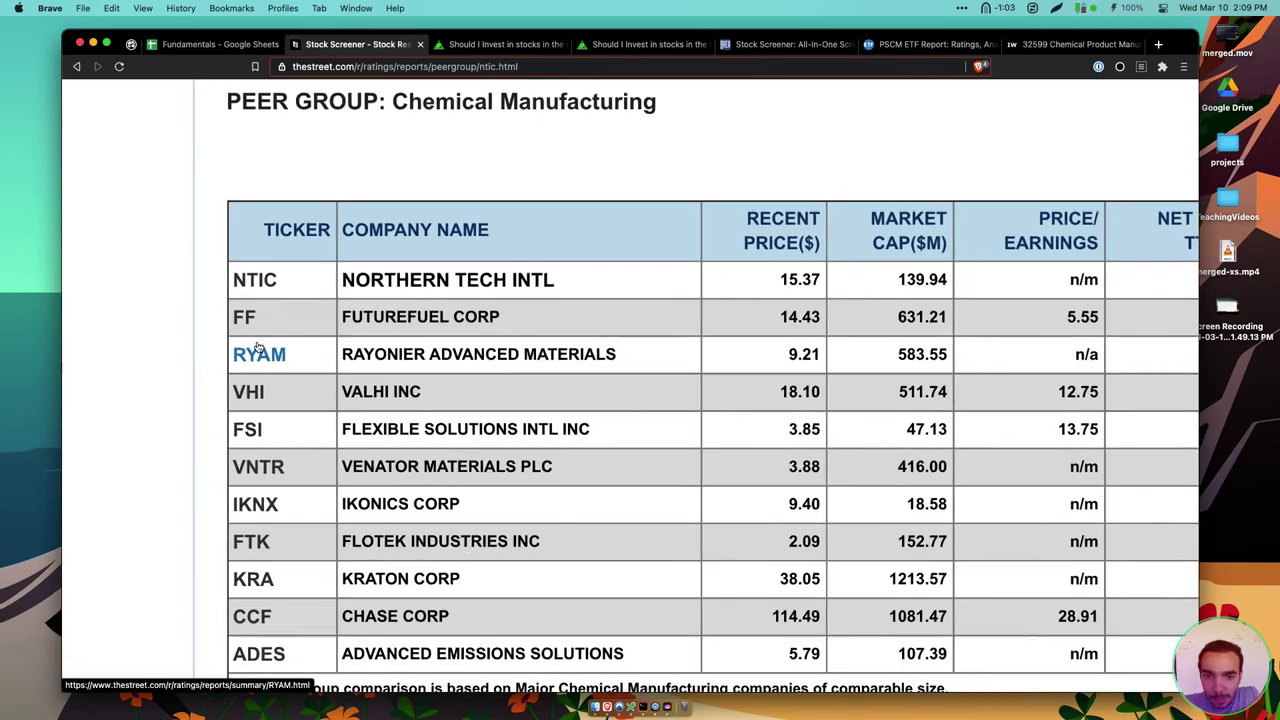
scroll(257, 344, "down", 2)
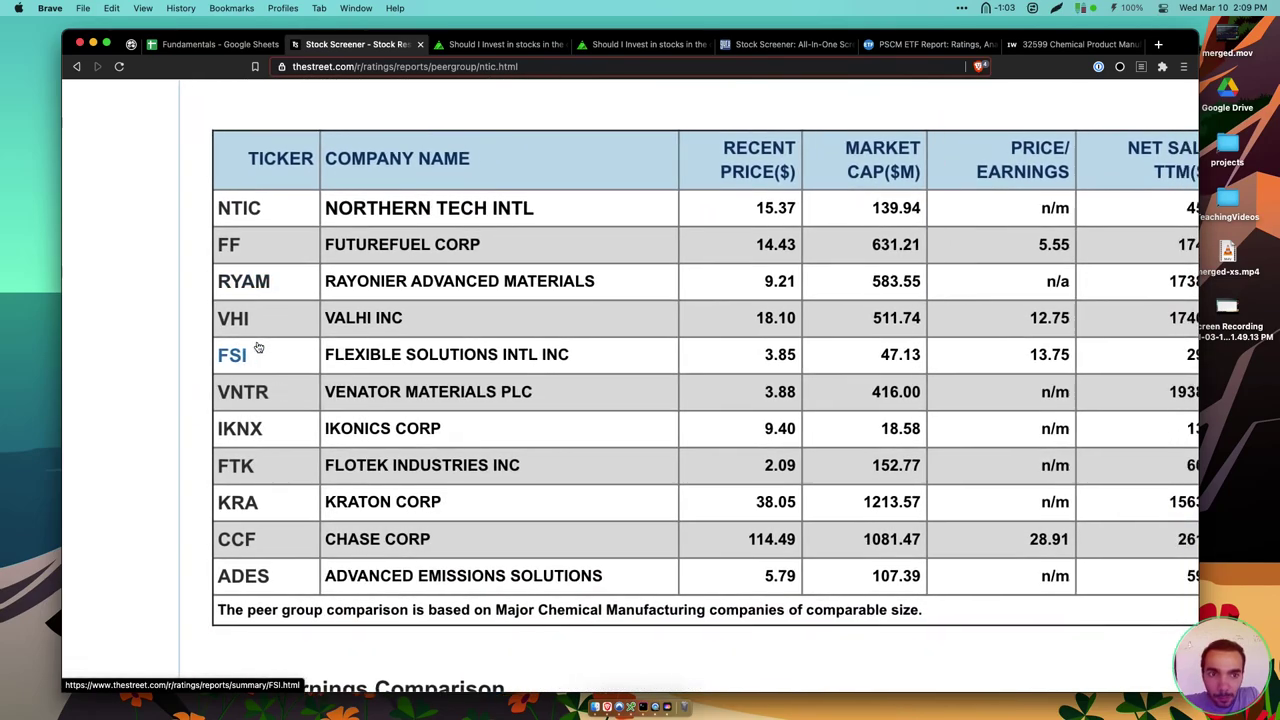
scroll(257, 347, "left", 2)
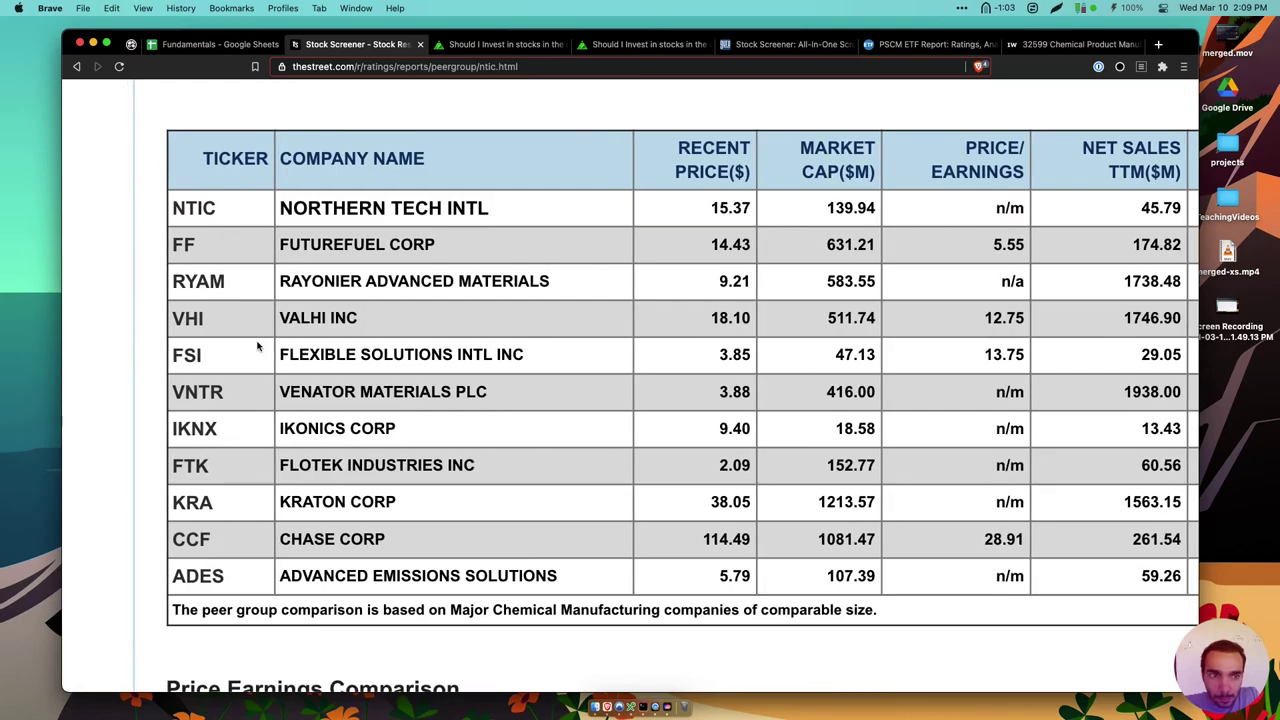
Compare NTIC's TTM net sales and net income with its peers' and review the Price Earnings Comparison
scroll(257, 347, "right", 2)
scroll(257, 347, "right", 3)
scroll(257, 347, "down", 5)
left_click_drag(789, 271, 791, 271)
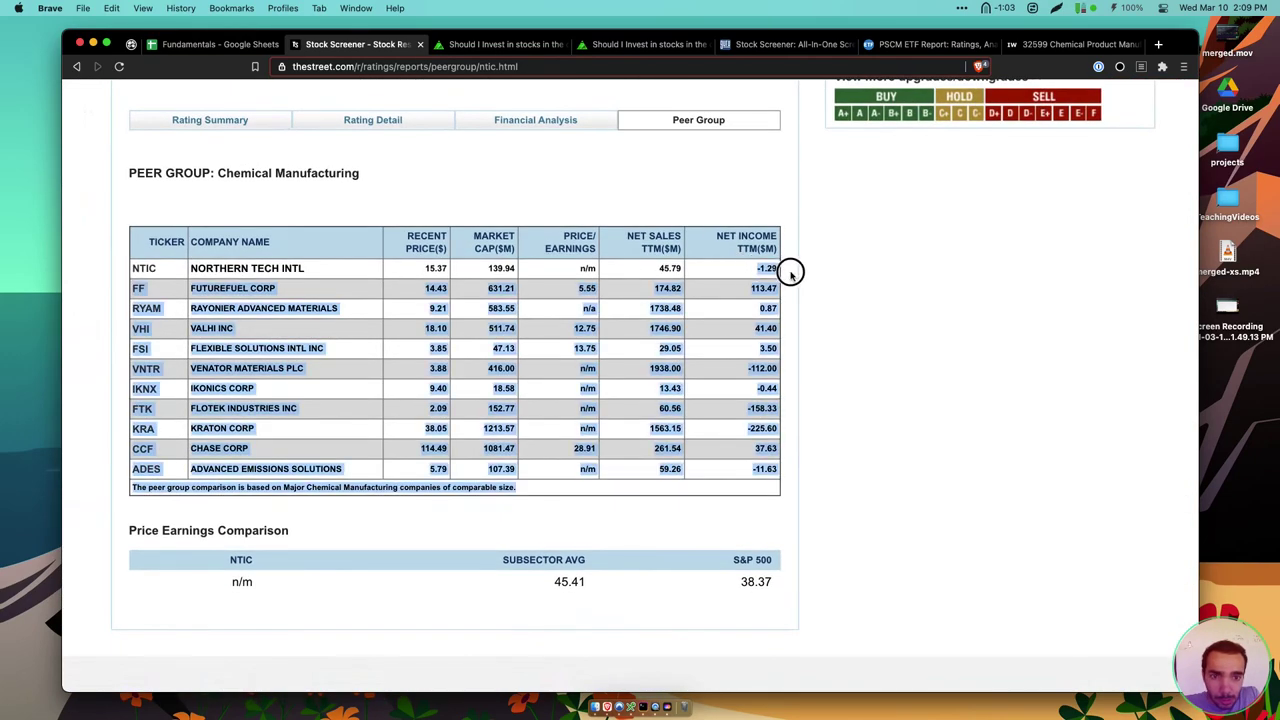
scroll(792, 270, "down", 2)
left_click(792, 270)
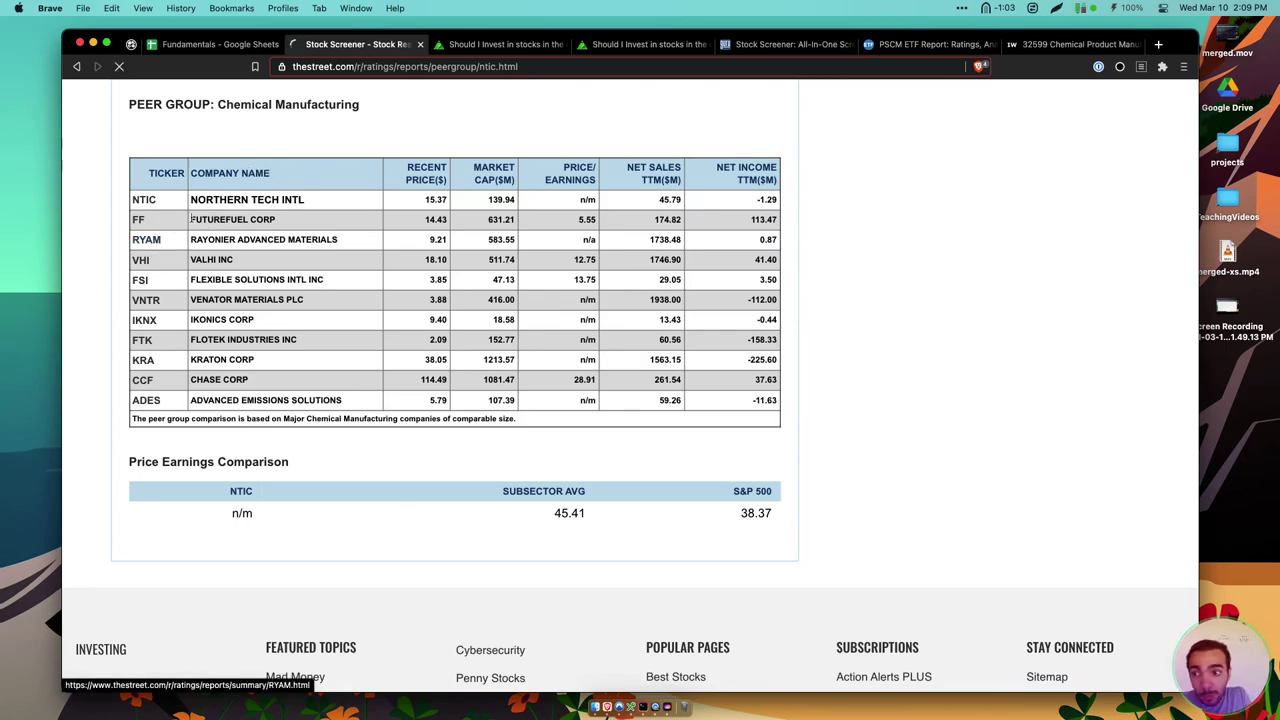
scroll(266, 245, "up", 1)
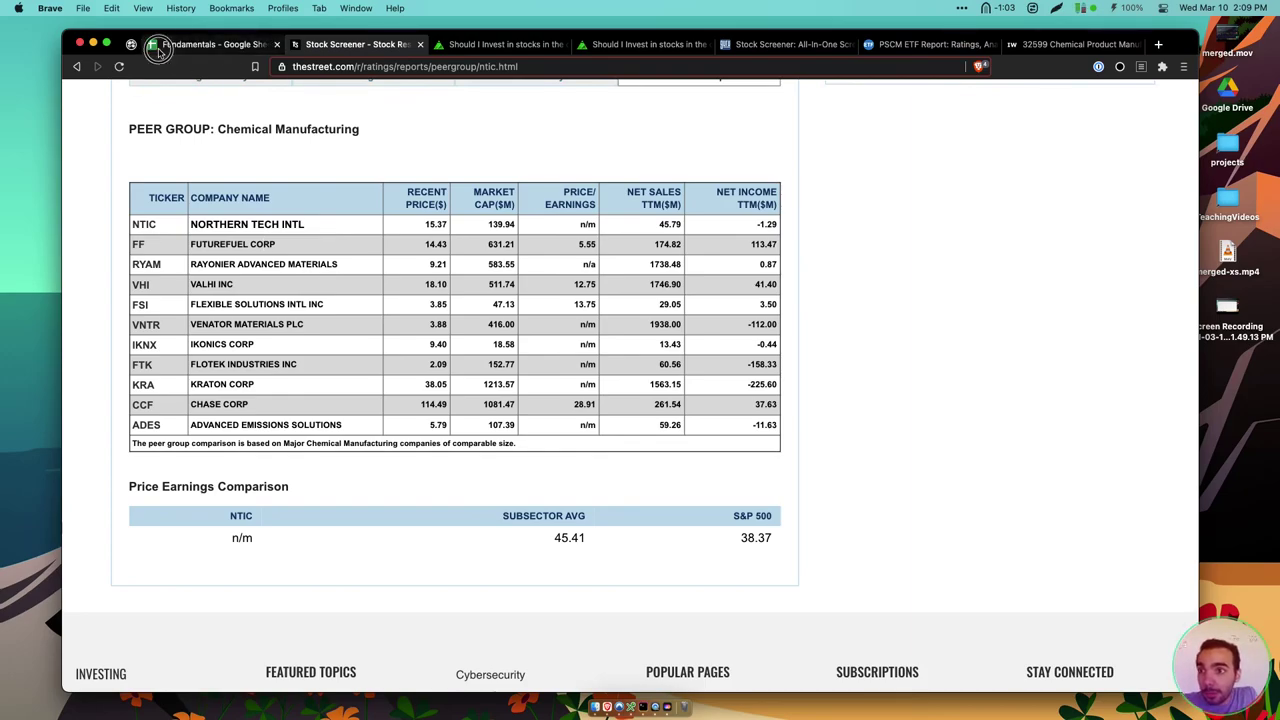
In the Fundamentals spreadsheet, set the analysed ticker to FF and the comparison ticker to NTIC
left_click(200, 44)
left_click(815, 144)
type("FF")
left_click(884, 174)
left_click(871, 144)
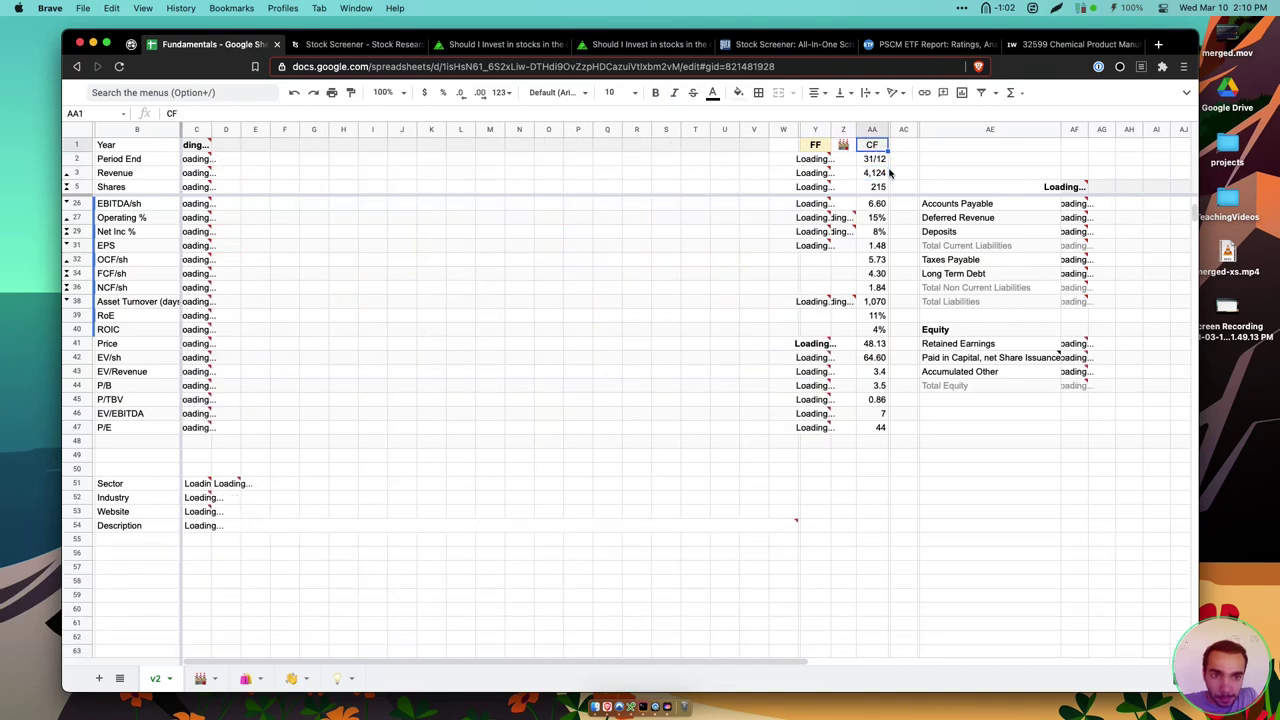
type("NTIC")
key("Return")
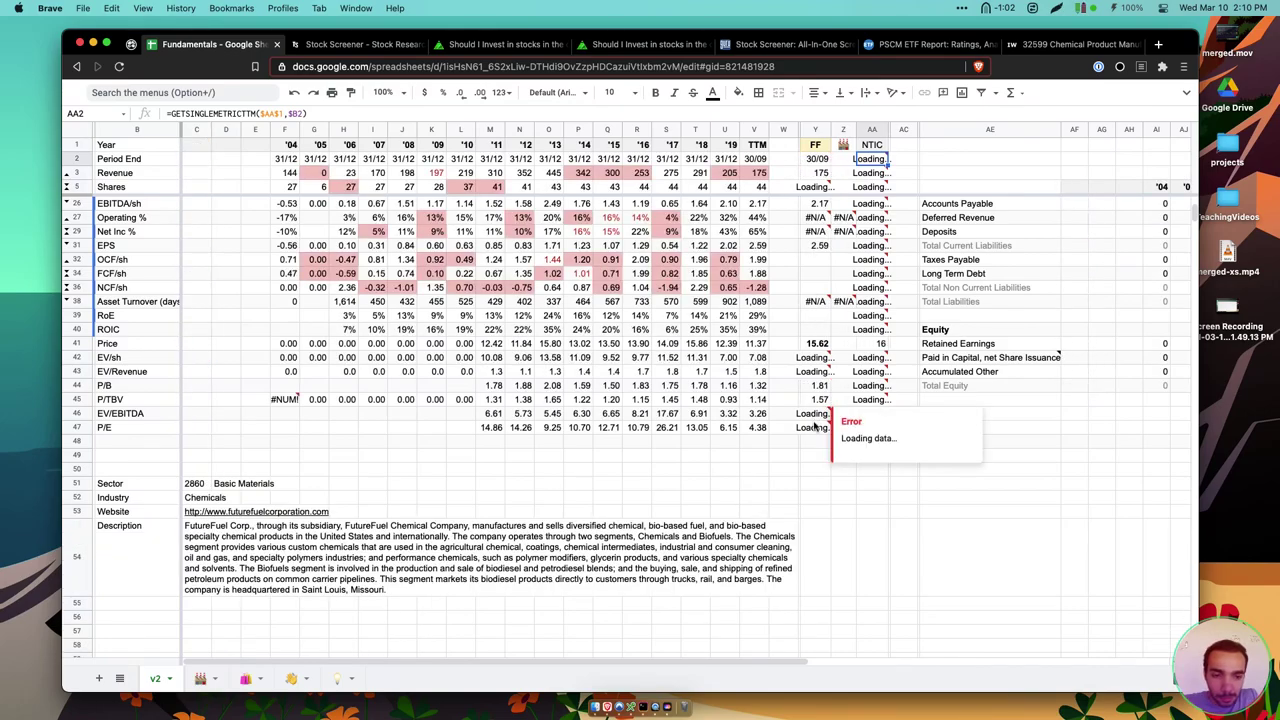
Check FF's current P/TBV and EV/EBITDA against NTIC's
left_click(818, 481)
left_click(818, 401)
left_click(818, 414)
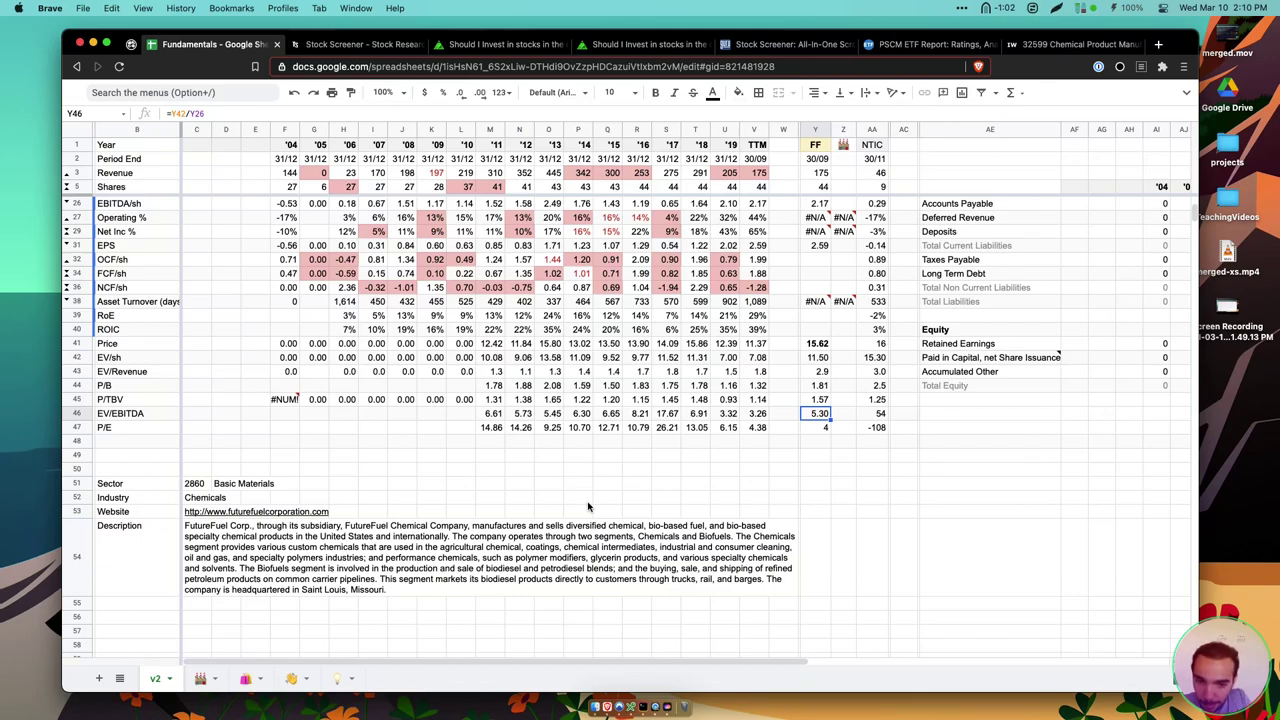
Review FF's '19 and TTM revenue and share count, along with its TTM book value and dividends per share
scroll(588, 507, "up", 5)
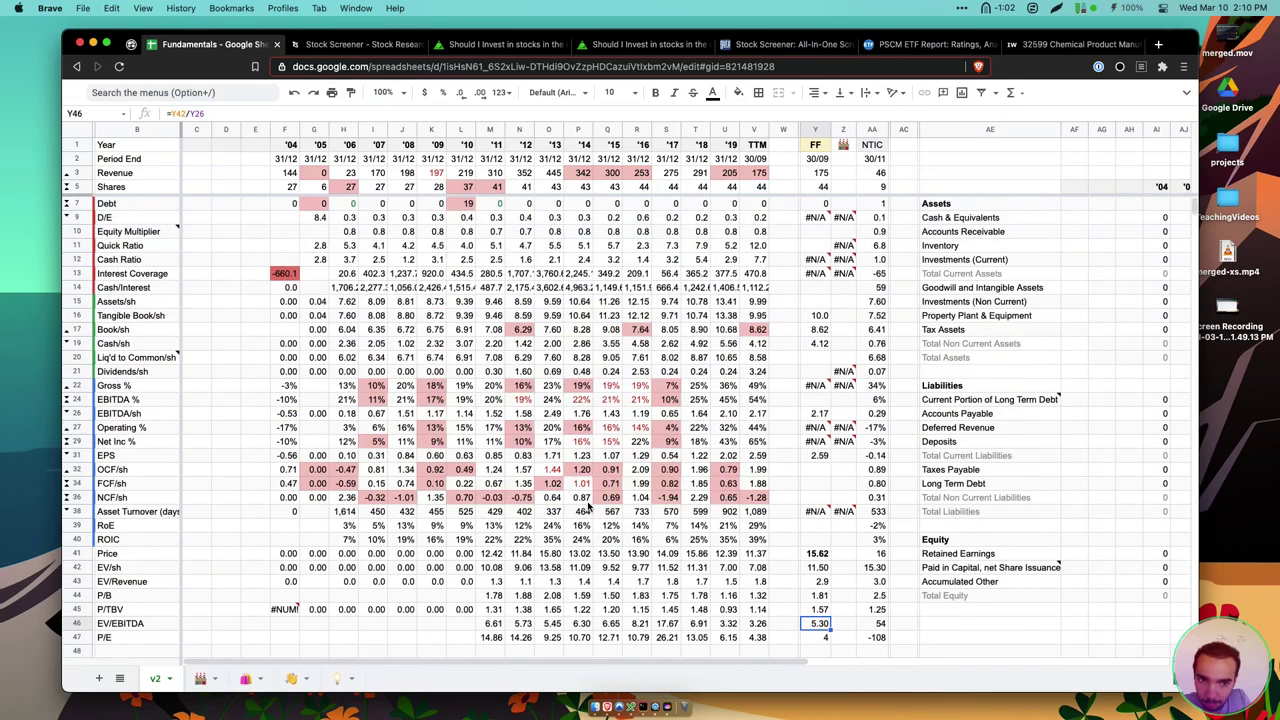
left_click(760, 204)
left_click_drag(762, 188, 727, 177)
scroll(737, 233, "down", 3)
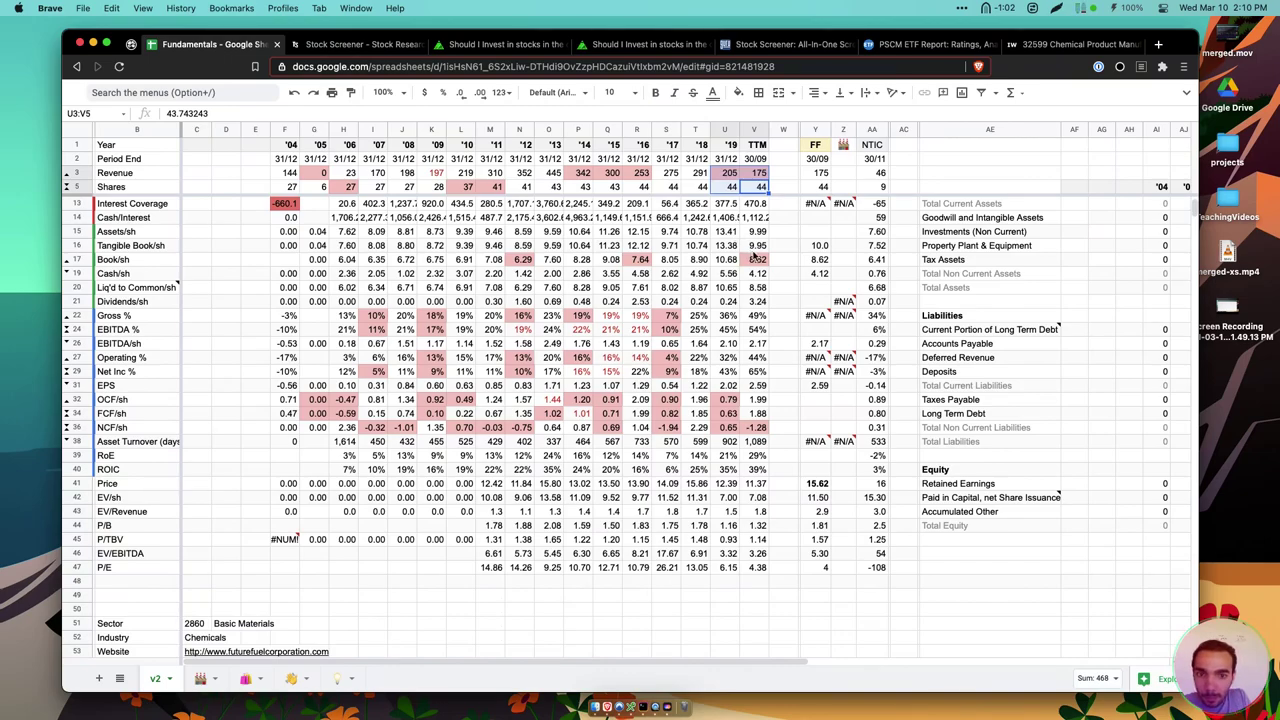
left_click(755, 259)
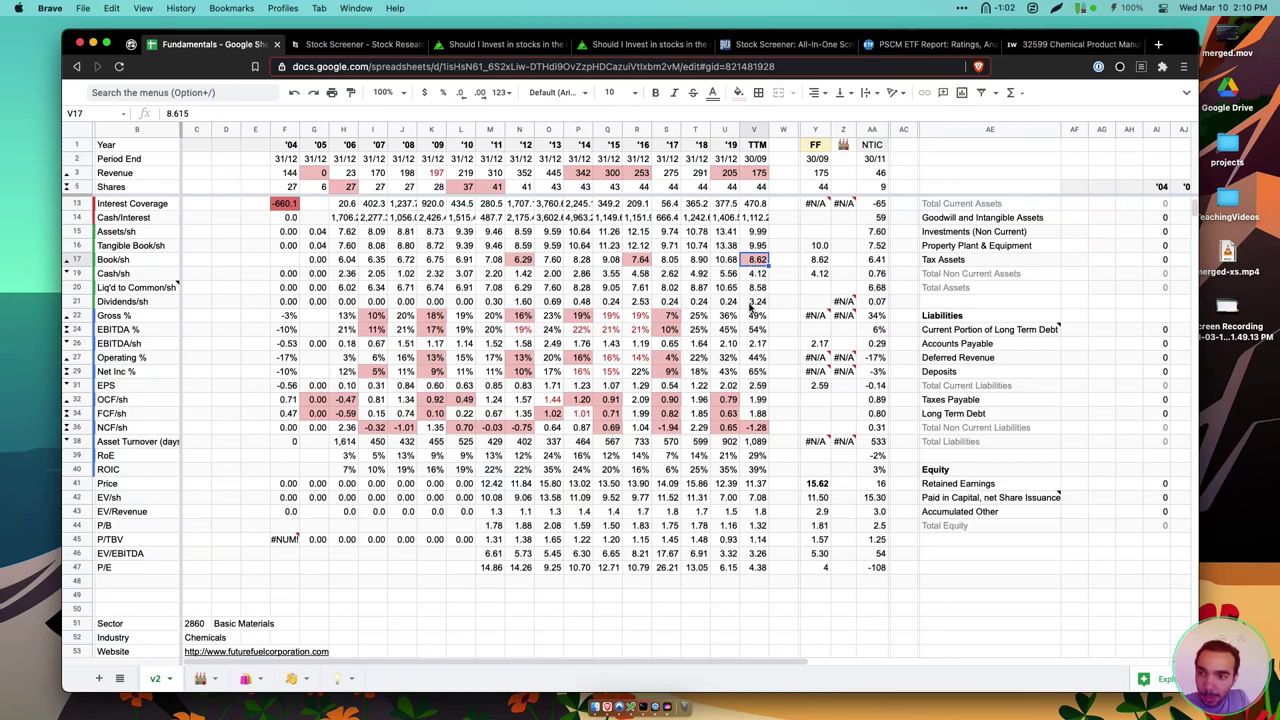
left_click_drag(755, 305, 686, 305)
left_click(760, 303)
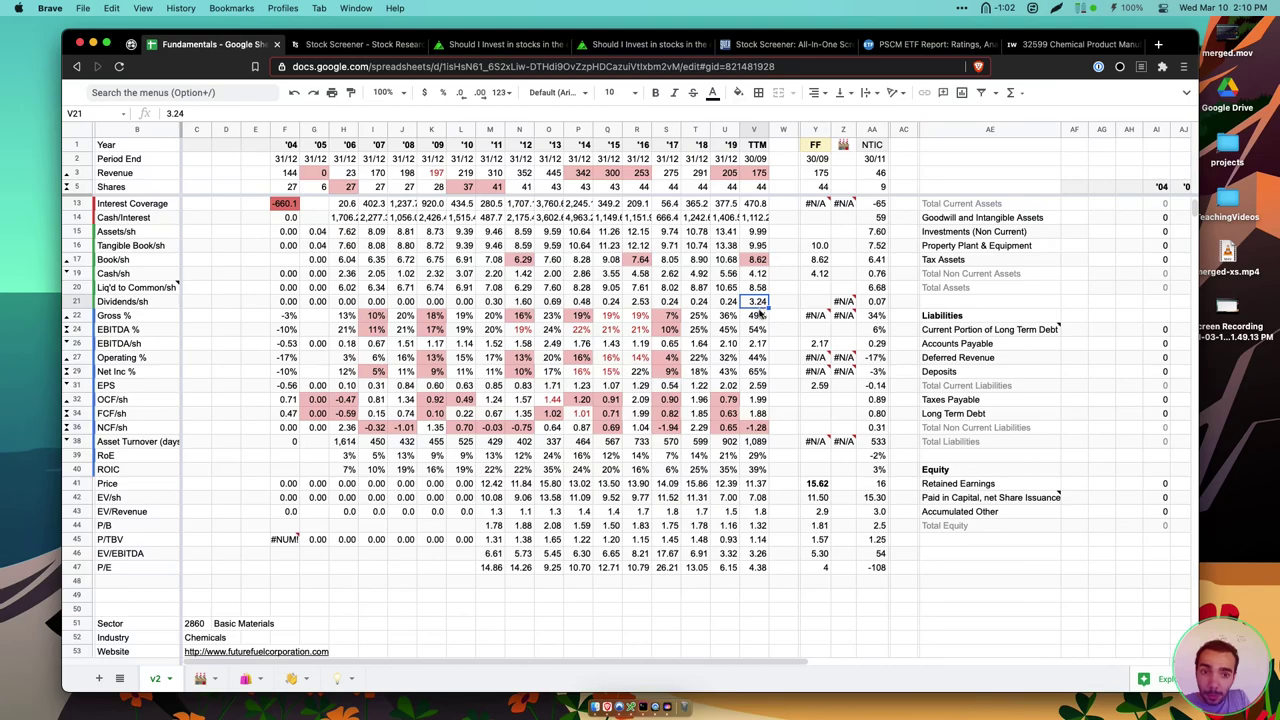
Examine FF's margins and return rows, comparing Net Inc % with Operating % for '18, '19 and TTM
left_click_drag(757, 315, 110, 427)
left_click_drag(68, 472, 103, 469)
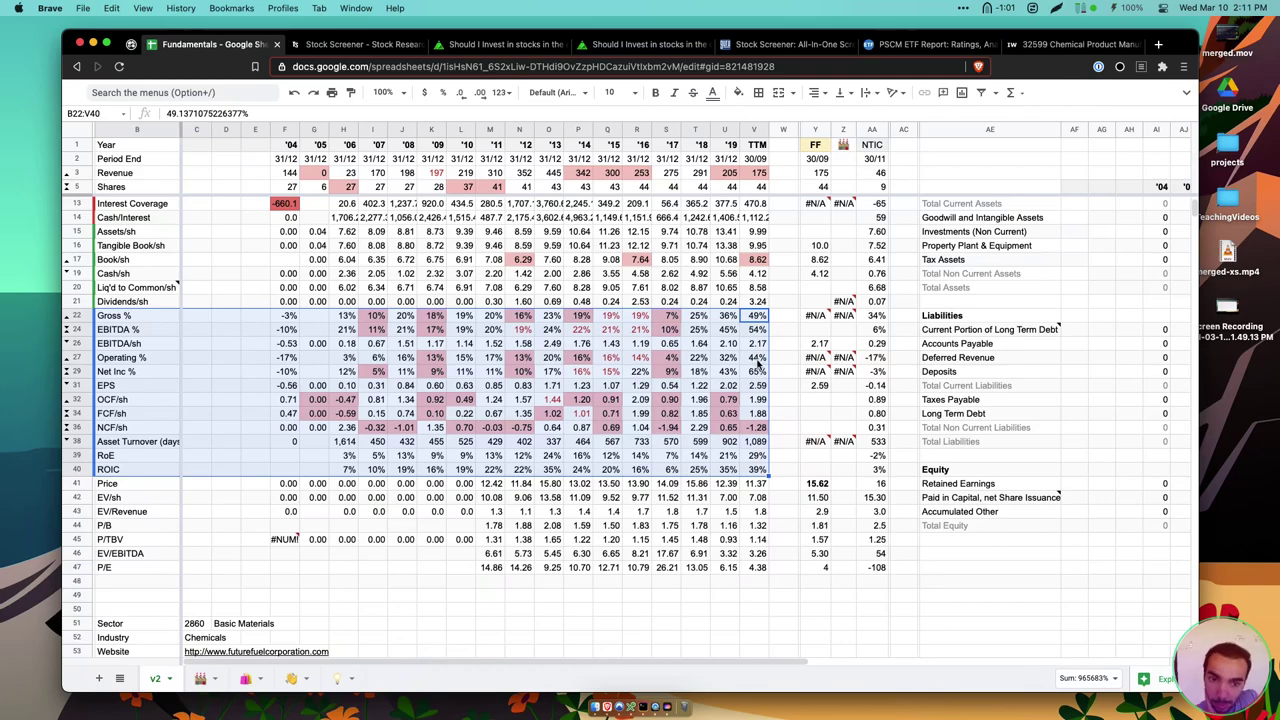
left_click(758, 370)
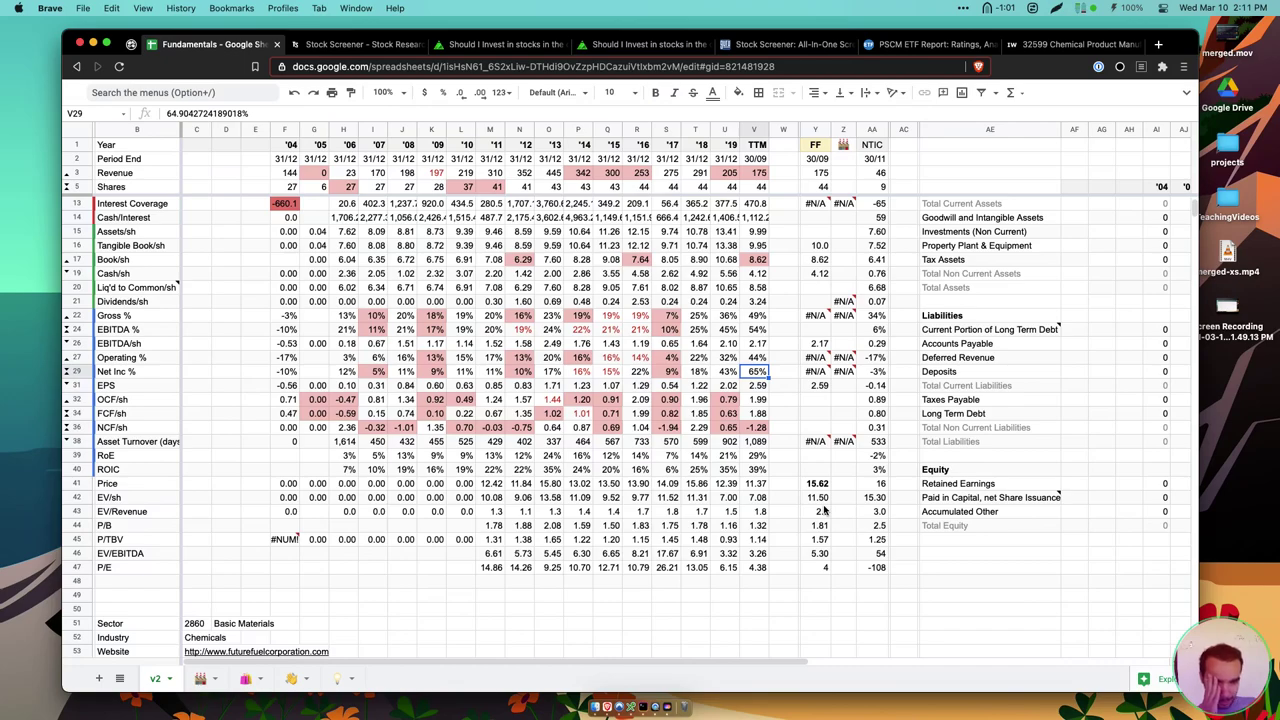
key("Left")
key("Left")
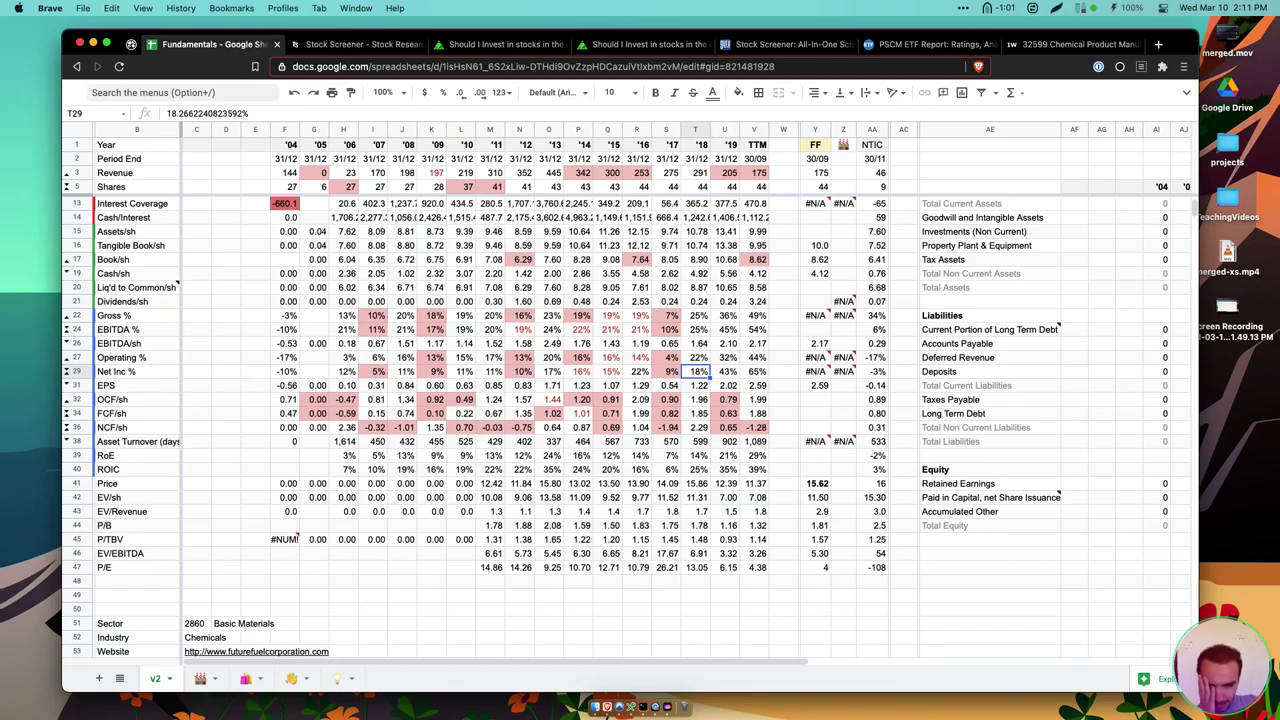
left_click(697, 357)
left_click_drag(697, 371, 697, 357)
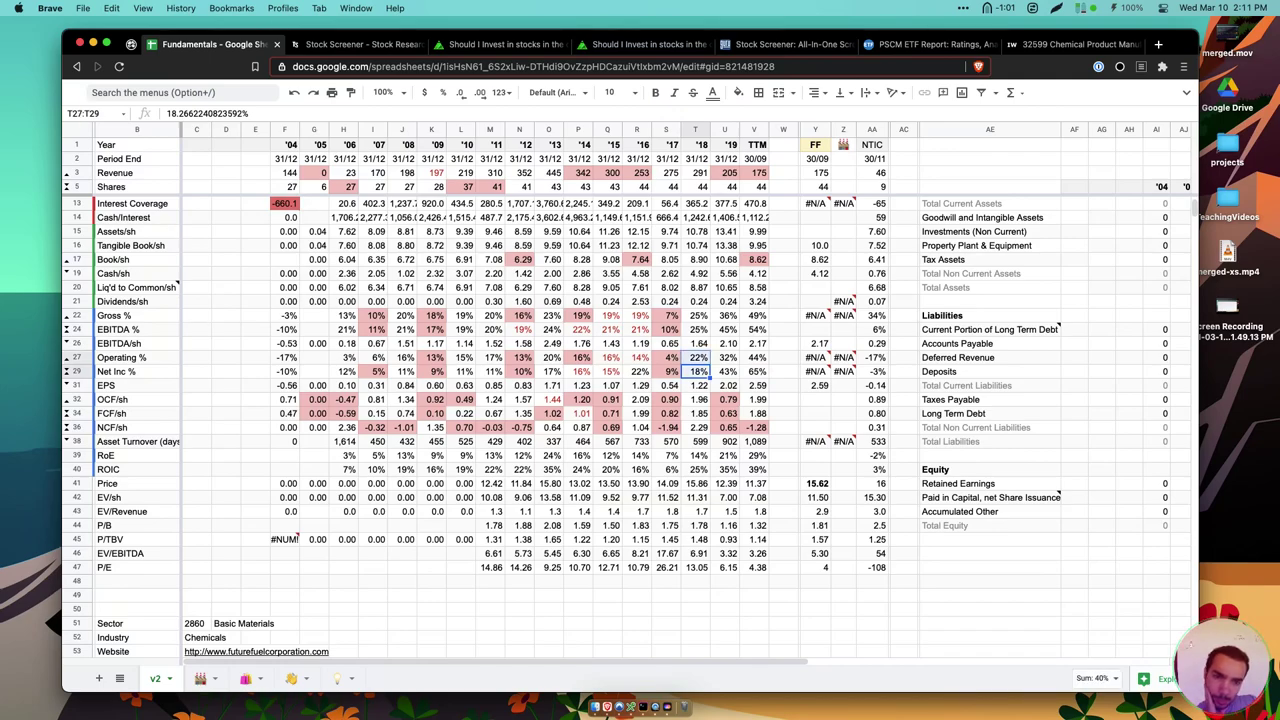
left_click(726, 371)
left_click(697, 357)
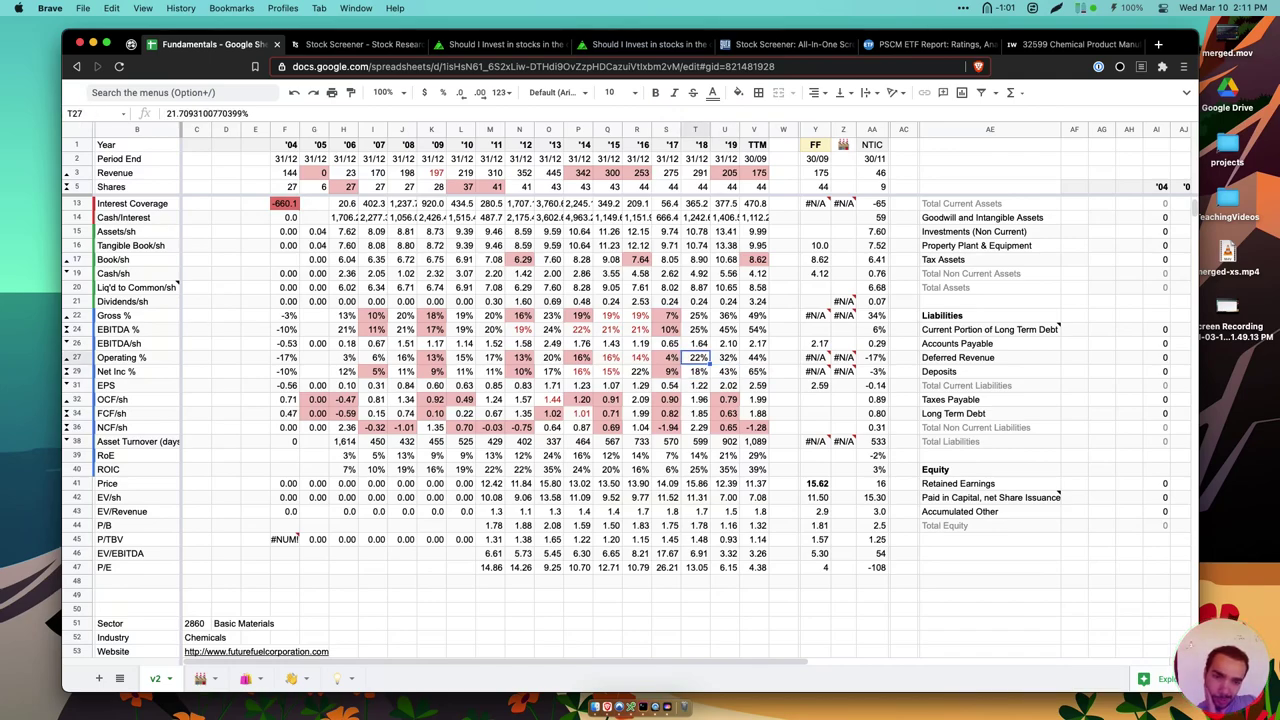
left_click(726, 371)
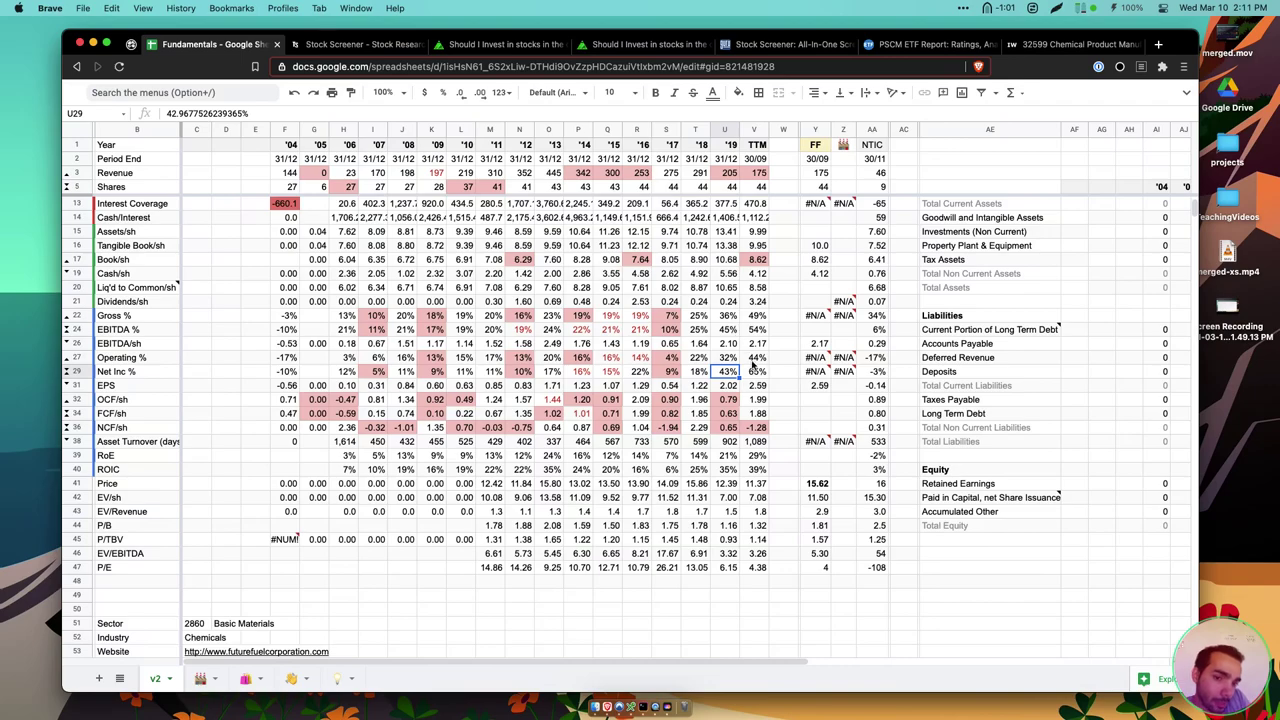
Examine FF's Tax Assets from '15 to TTM in the balance sheet
scroll(757, 366, "right", 10)
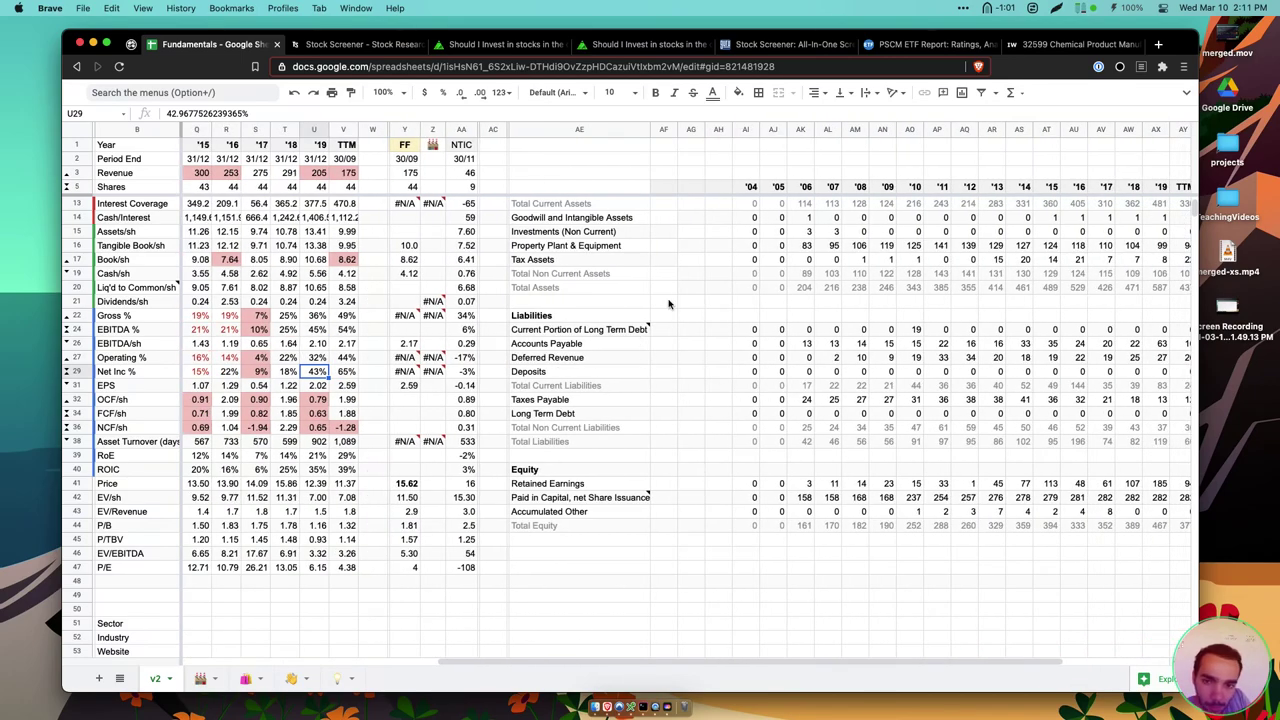
scroll(905, 278, "right", 5)
left_click_drag(1013, 260, 880, 262)
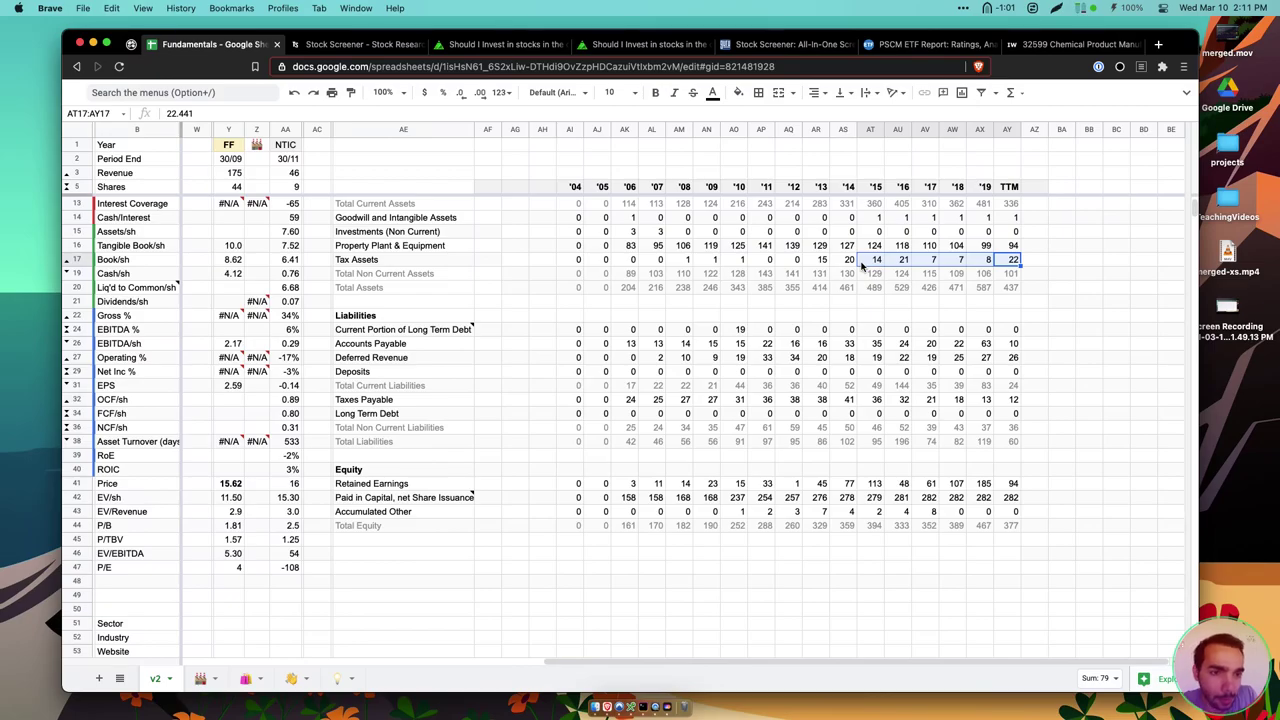
scroll(862, 262, "left", 10)
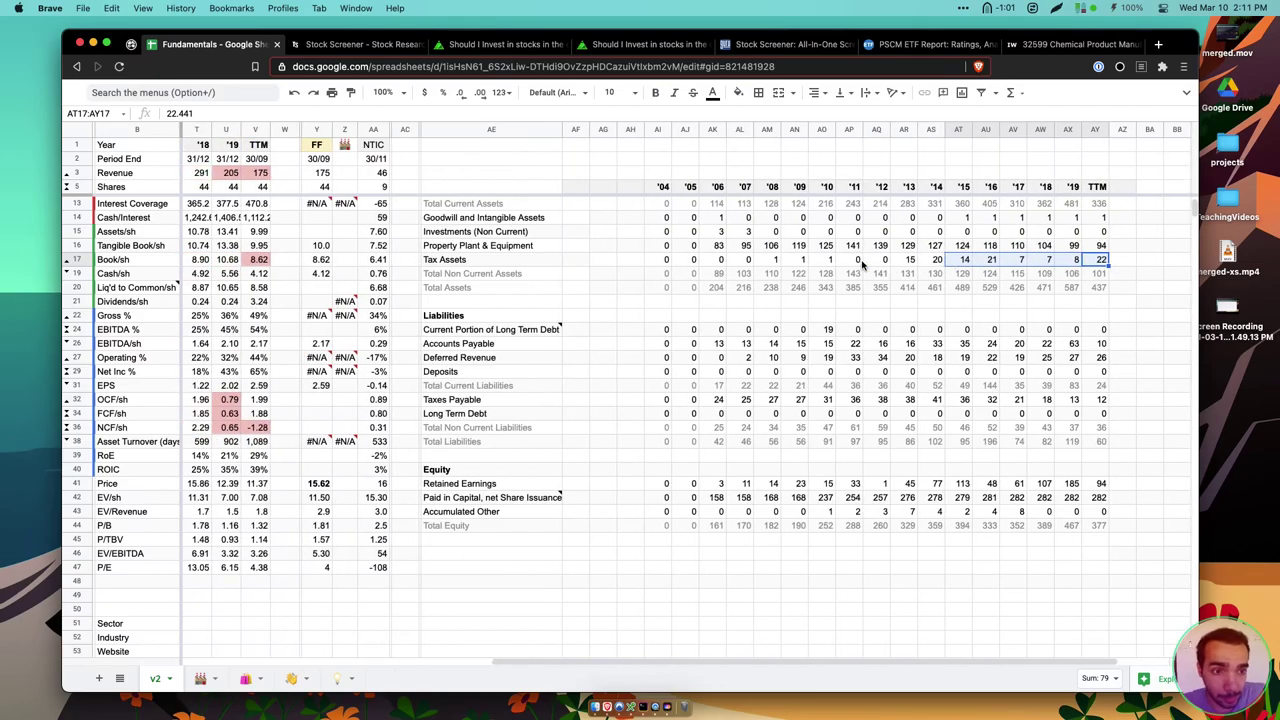
scroll(862, 265, "left", 5)
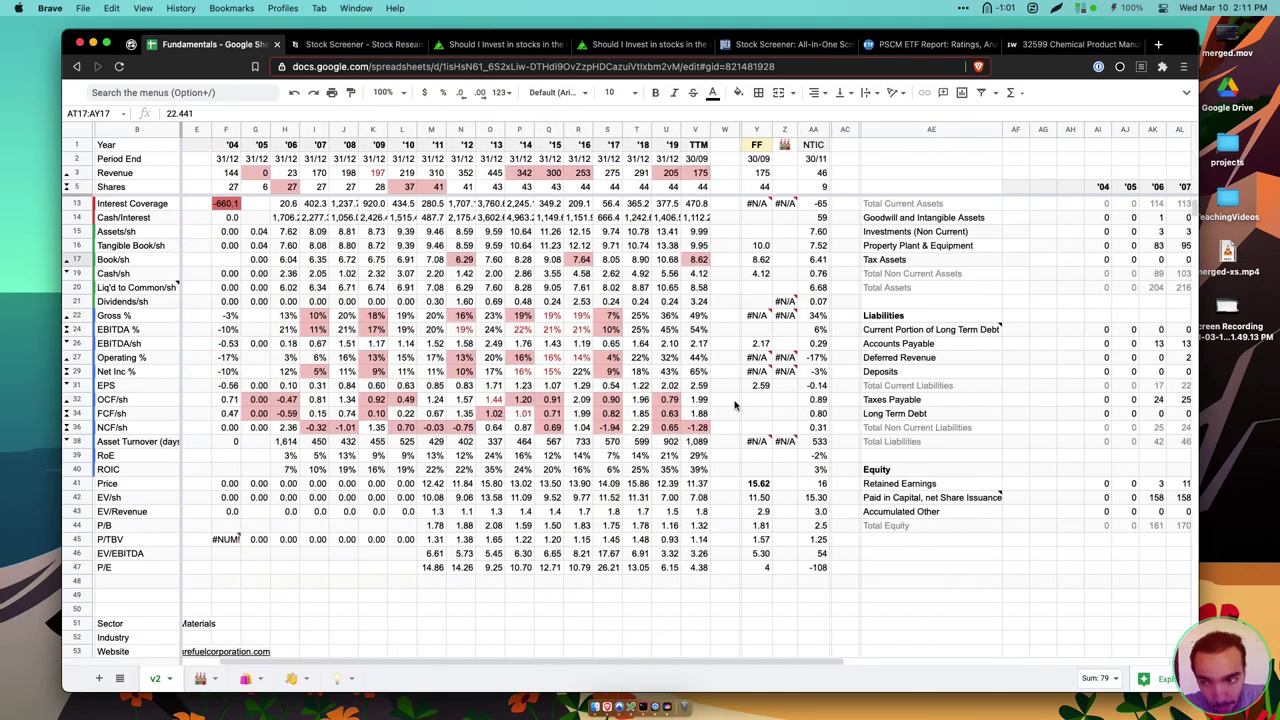
Switch to the Company Reviews notes in Roam
left_click(129, 43)
type("Net")
key("BackSpace")
key("BackSpace")
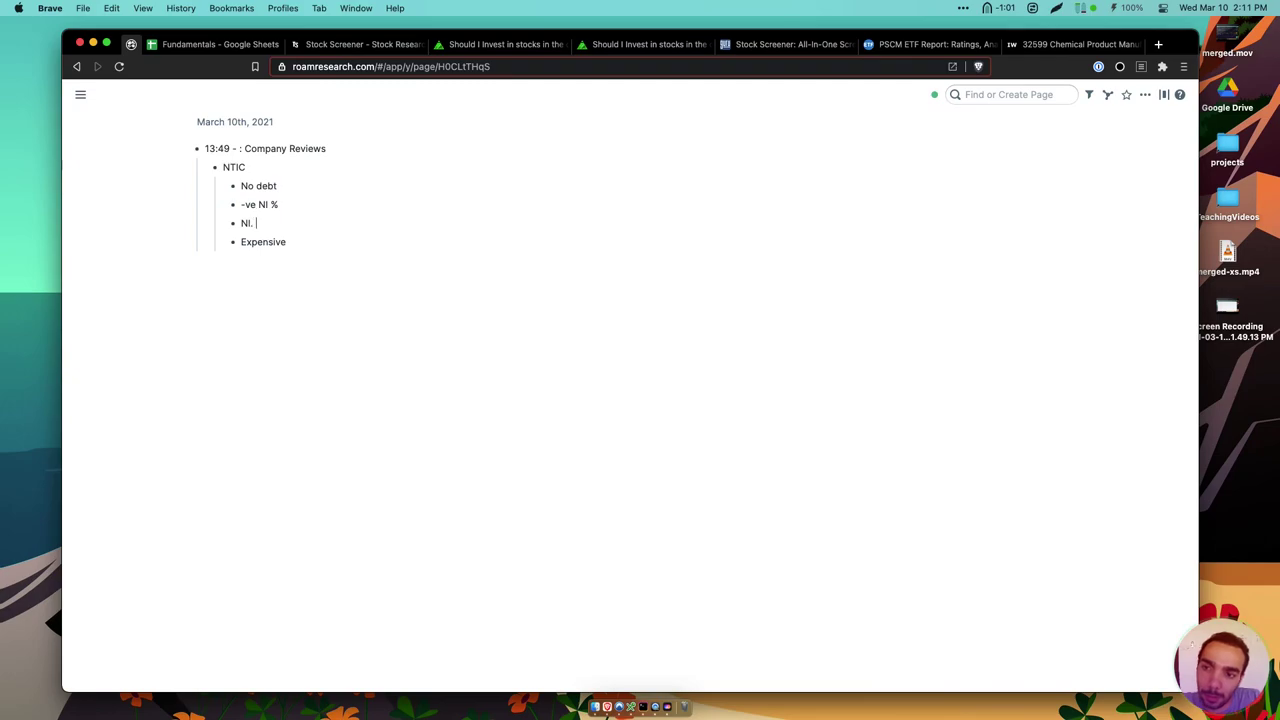
key("BackSpace")
key("BackSpace")
key("BackSpace")
Add an FF entry after NTIC in the company reviews, with the nested note "NI% > Op %"
key("Return")
key("shift+Tab")
type("FF")
type("Net")
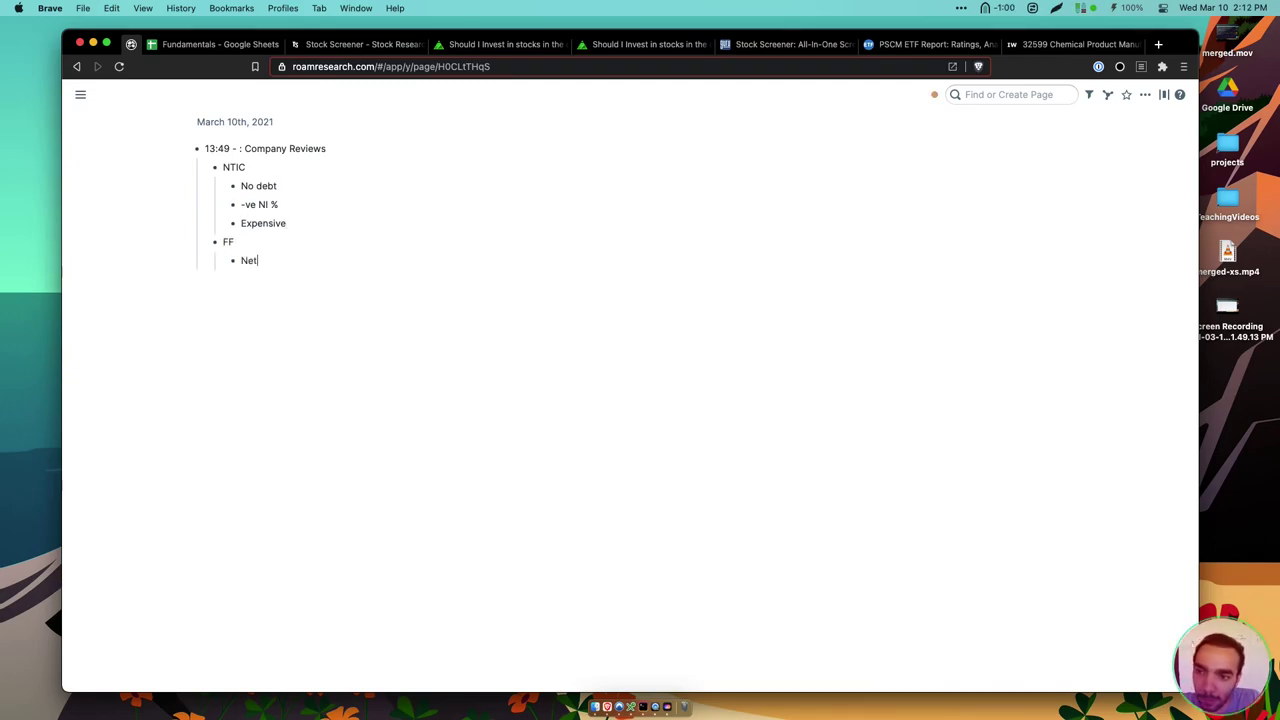
key("BackSpace")
type("I% ")
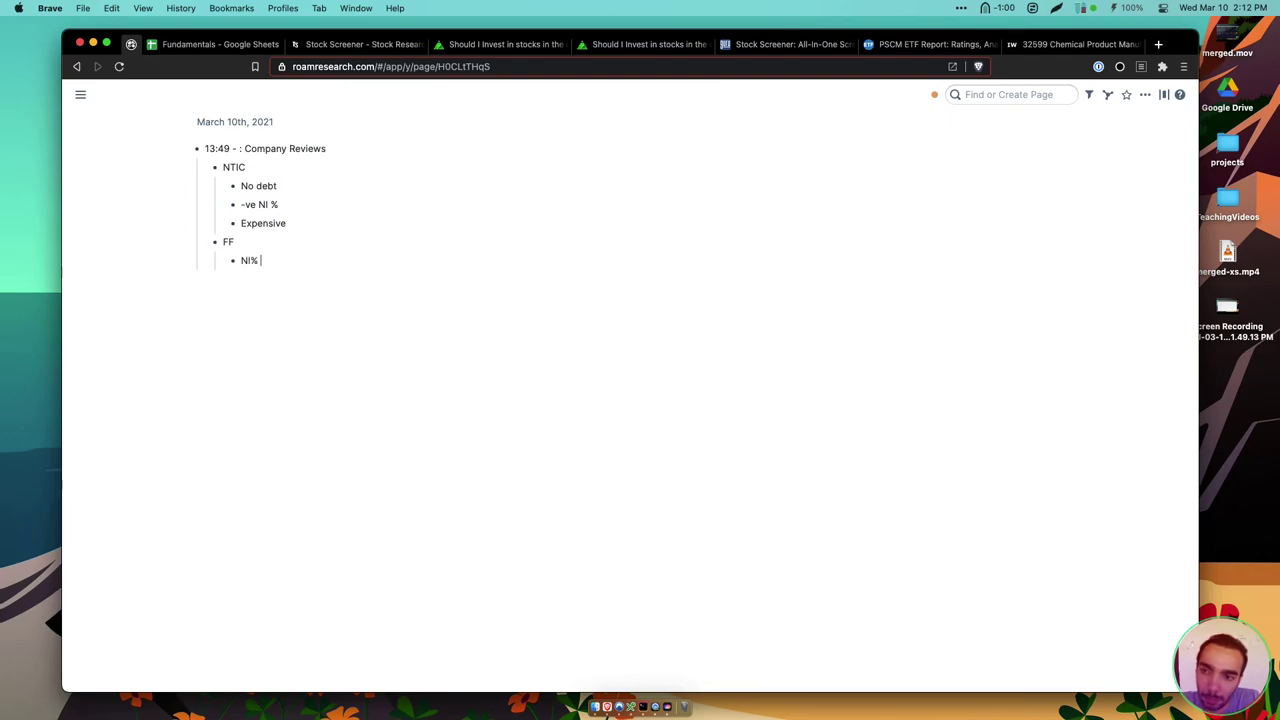
type("> Op %")
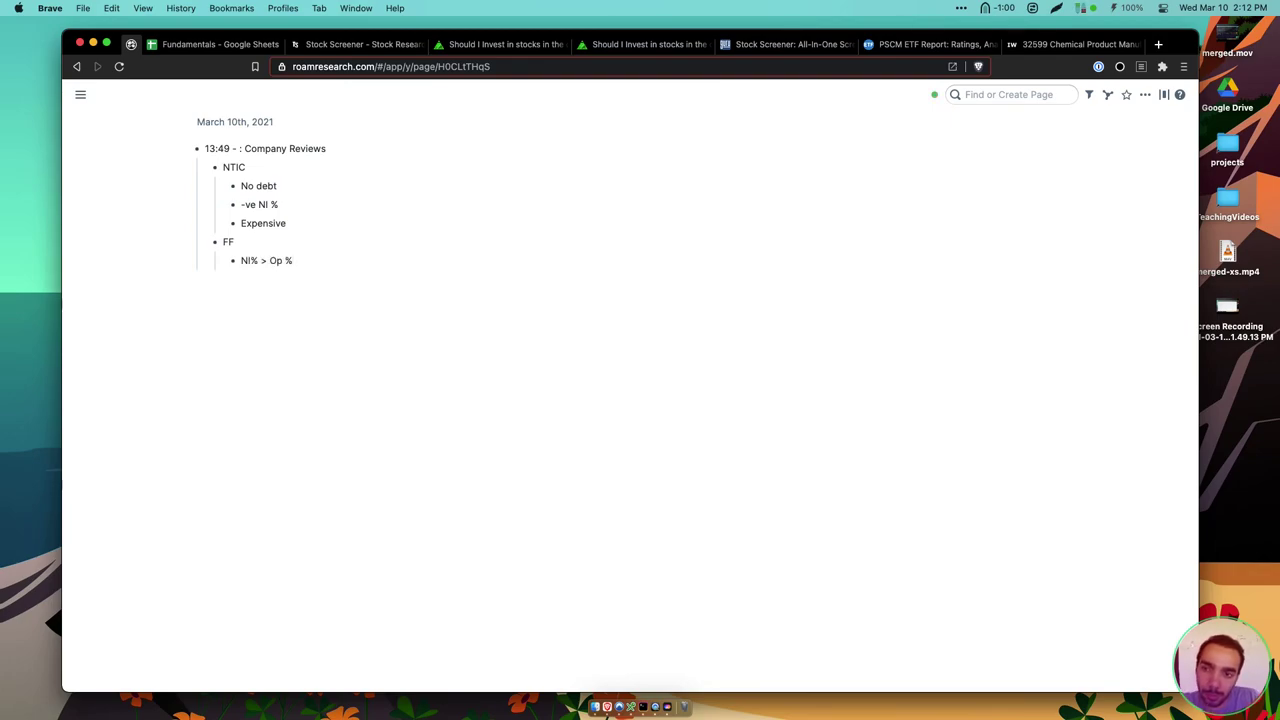
Nest the question "How does tax shield work?" under the NI% note and add an empty bullet at the note's level
type("Tax initi")
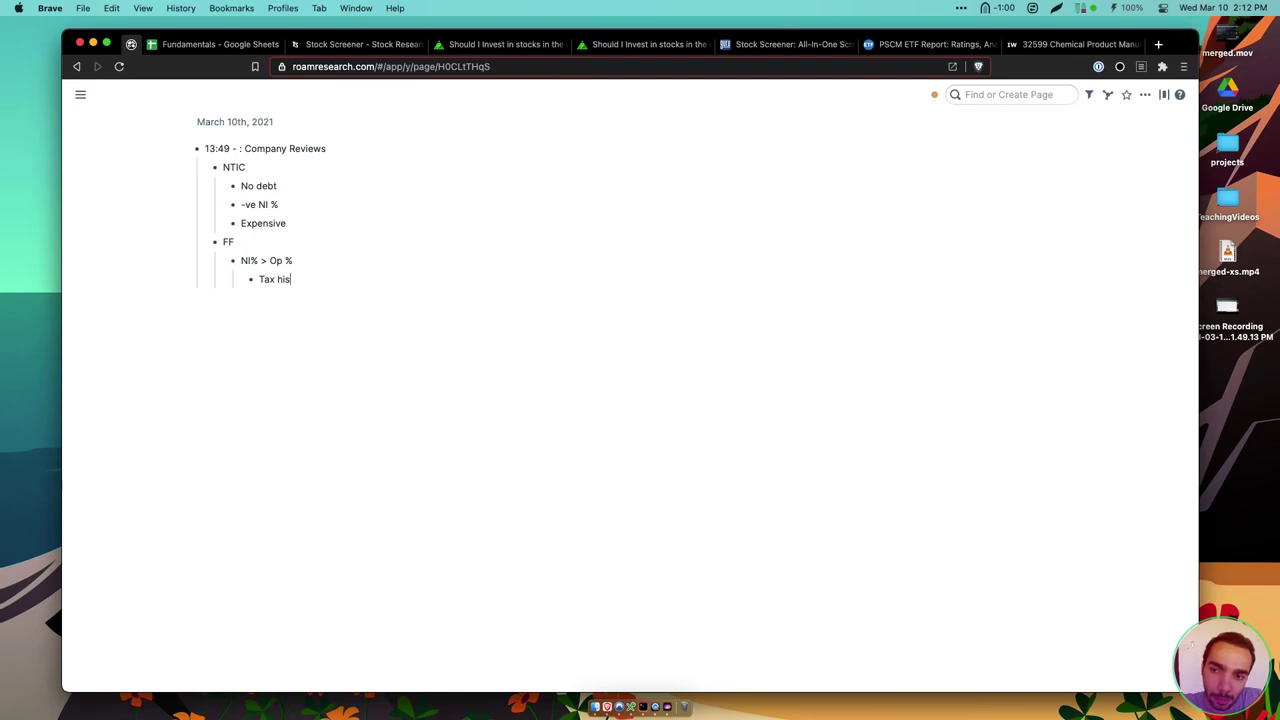
key("alt+BackSpace")
type("shield?")
key("super+Left")
type("How does")
key("shift+Right")
type("t")
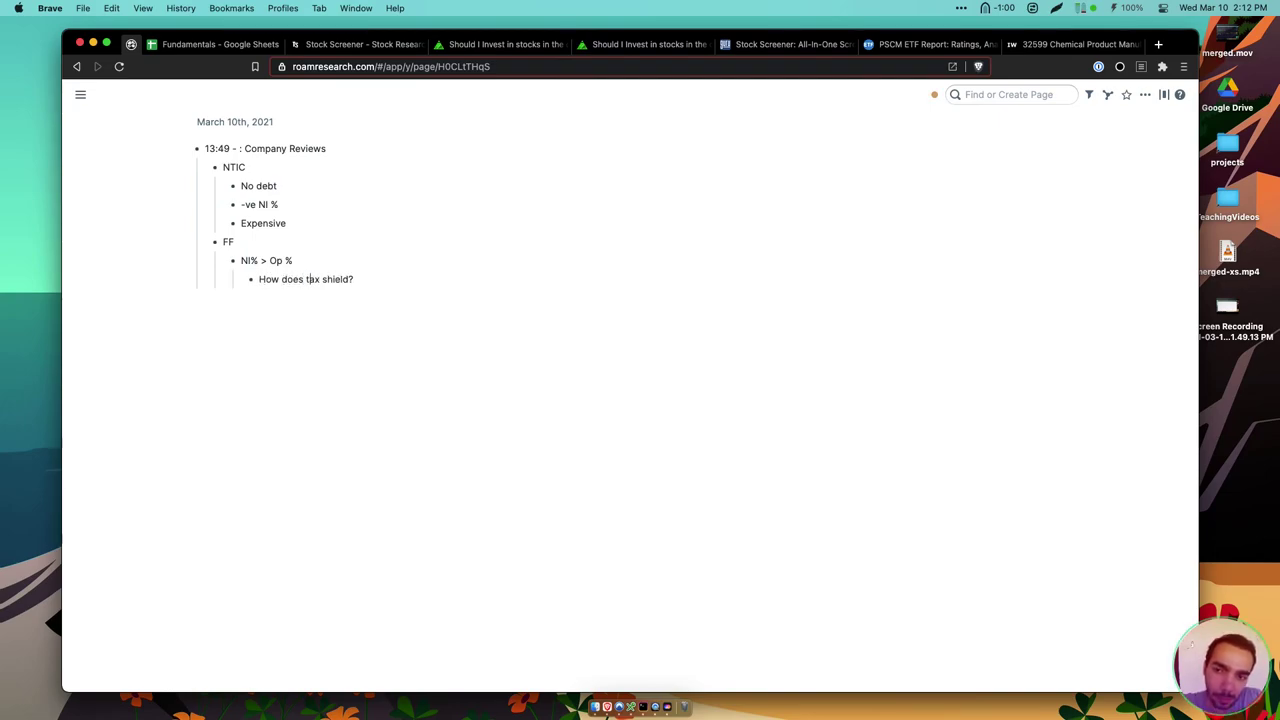
key("Left")
type("work")
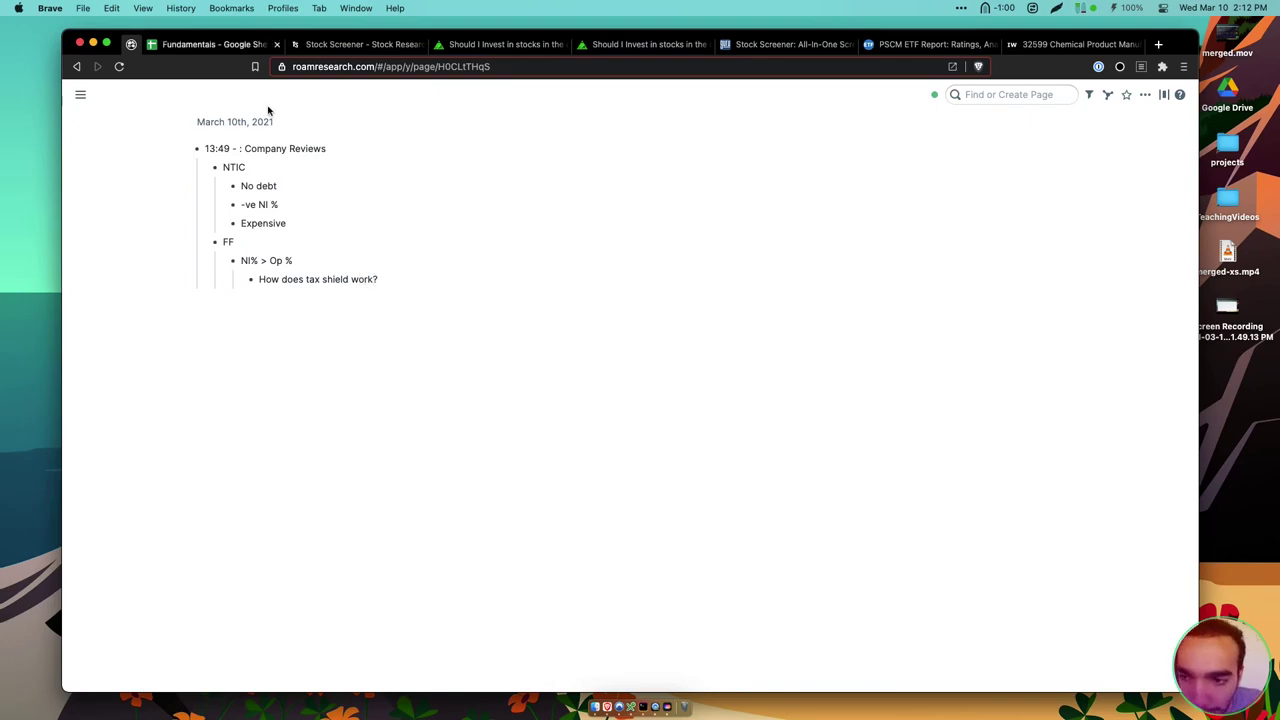
key("Return")
key("shift+Tab")
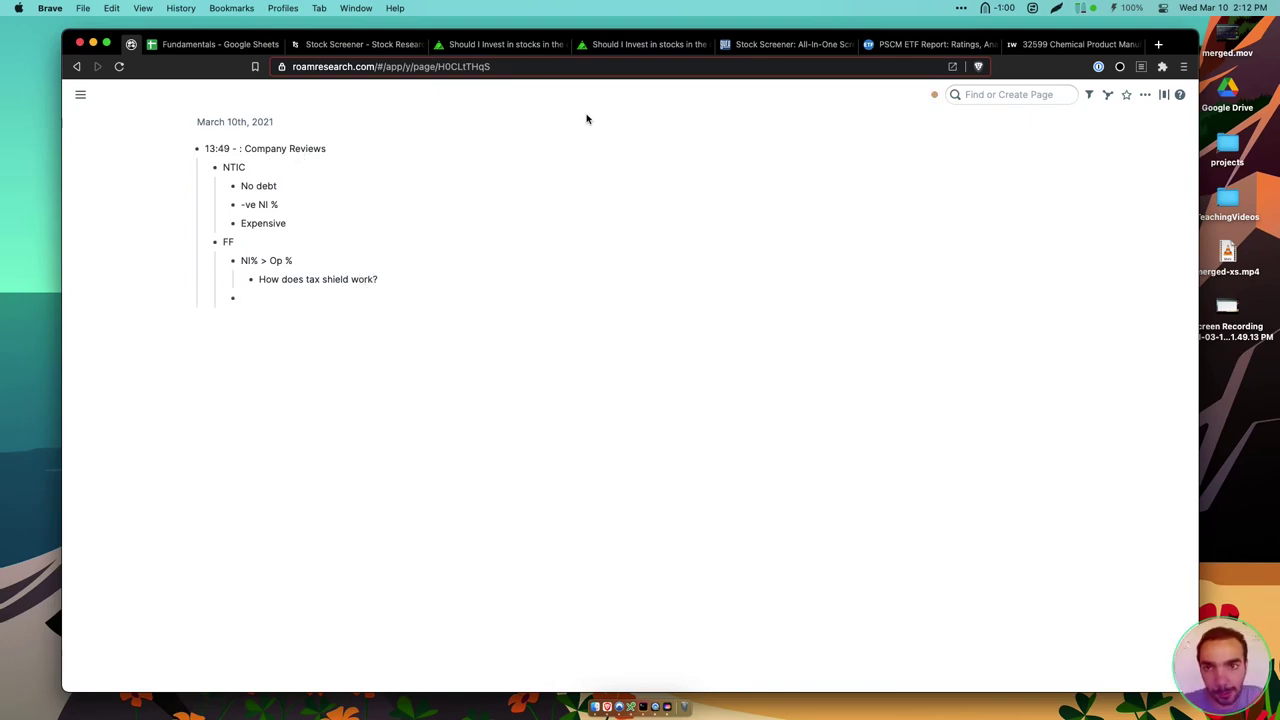
Switch to the Fundamentals spreadsheet and examine FF's Net Inc % from '16 to TTM
left_click(215, 44)
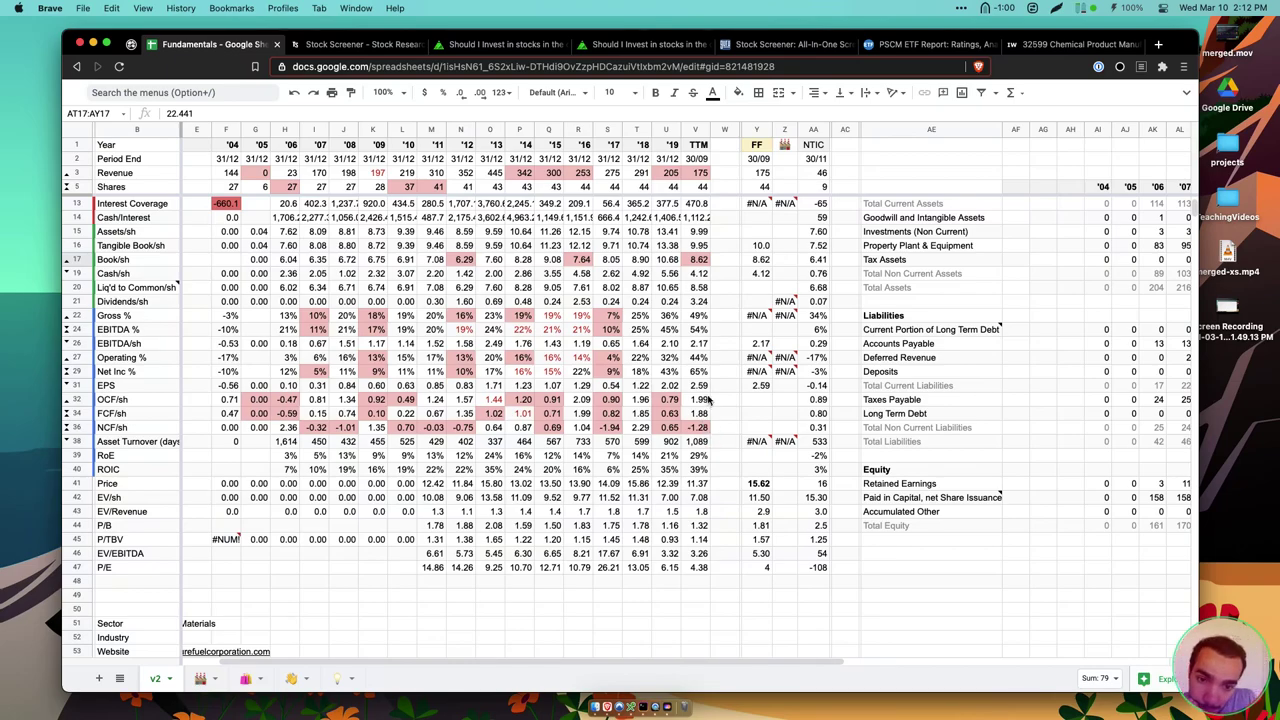
left_click_drag(703, 378, 590, 380)
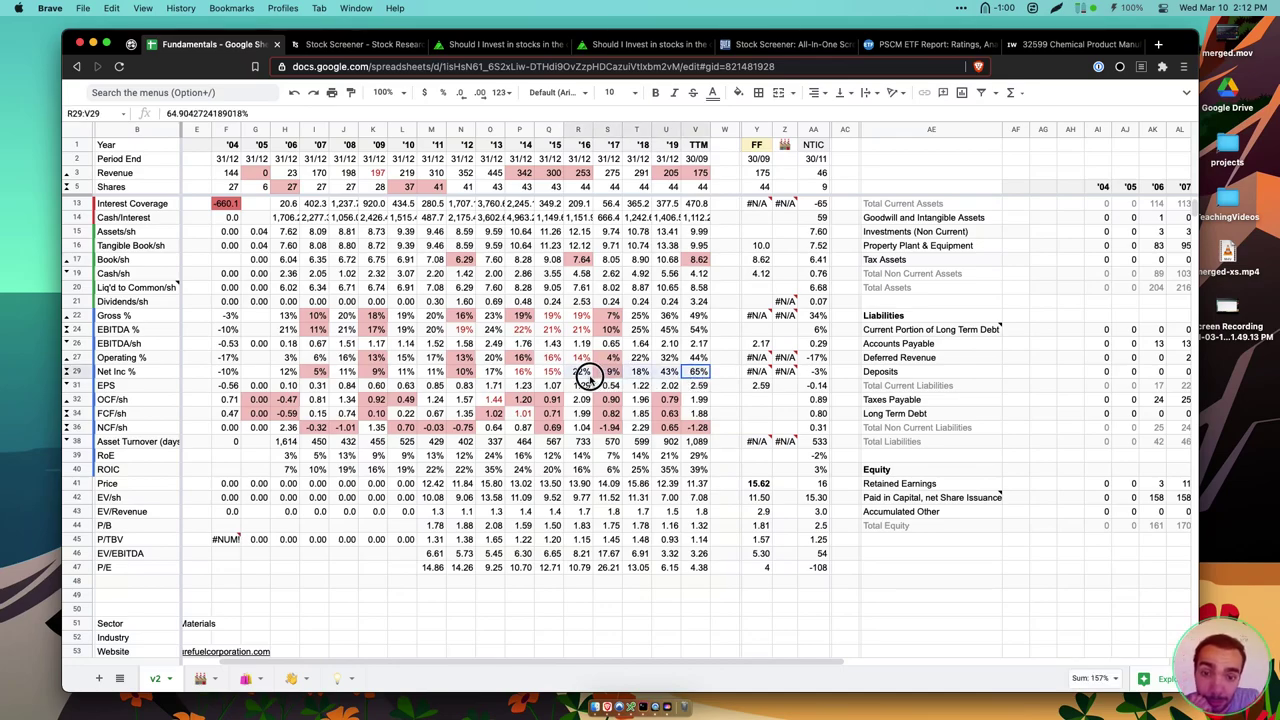
left_click(668, 376)
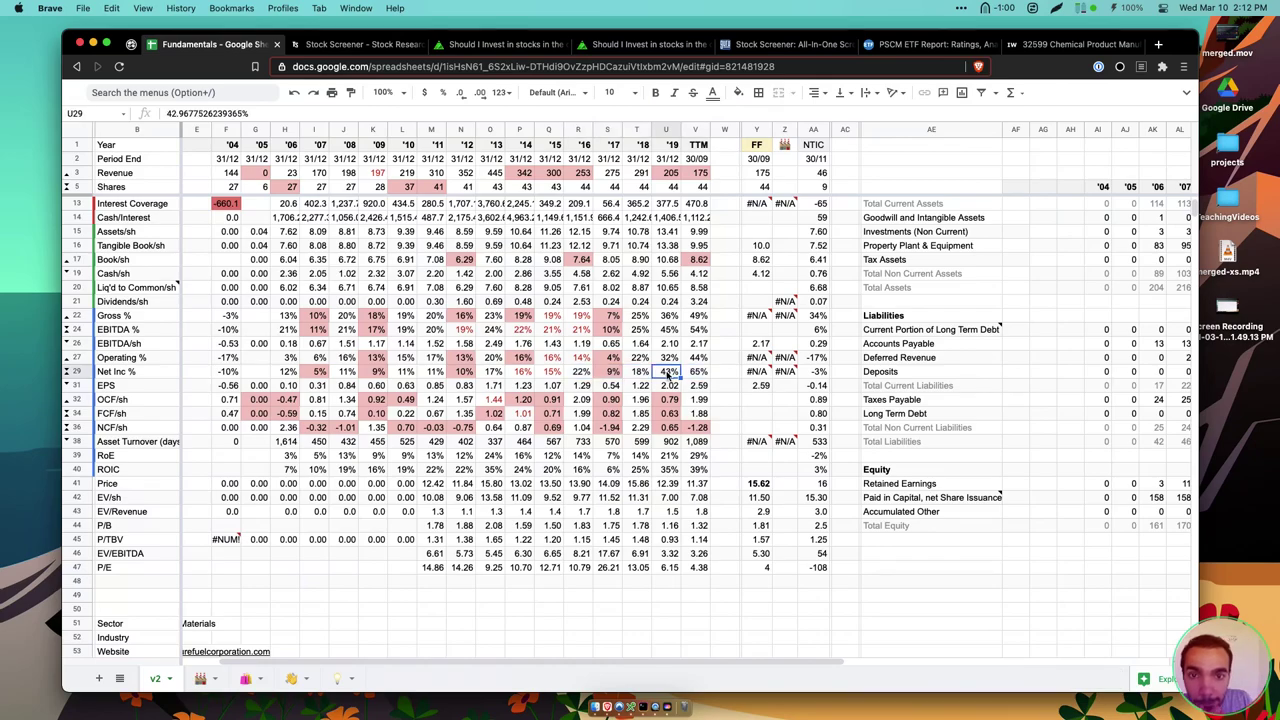
left_click(640, 374)
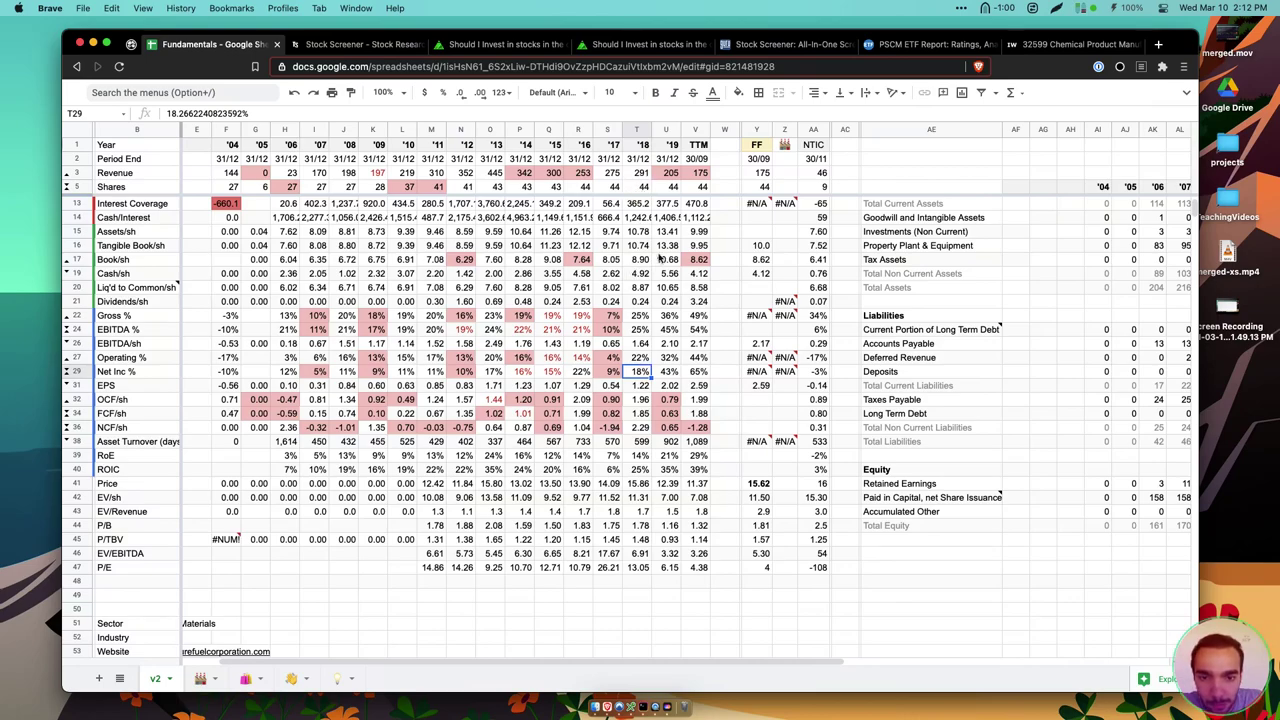
left_click_drag(580, 371, 692, 376)
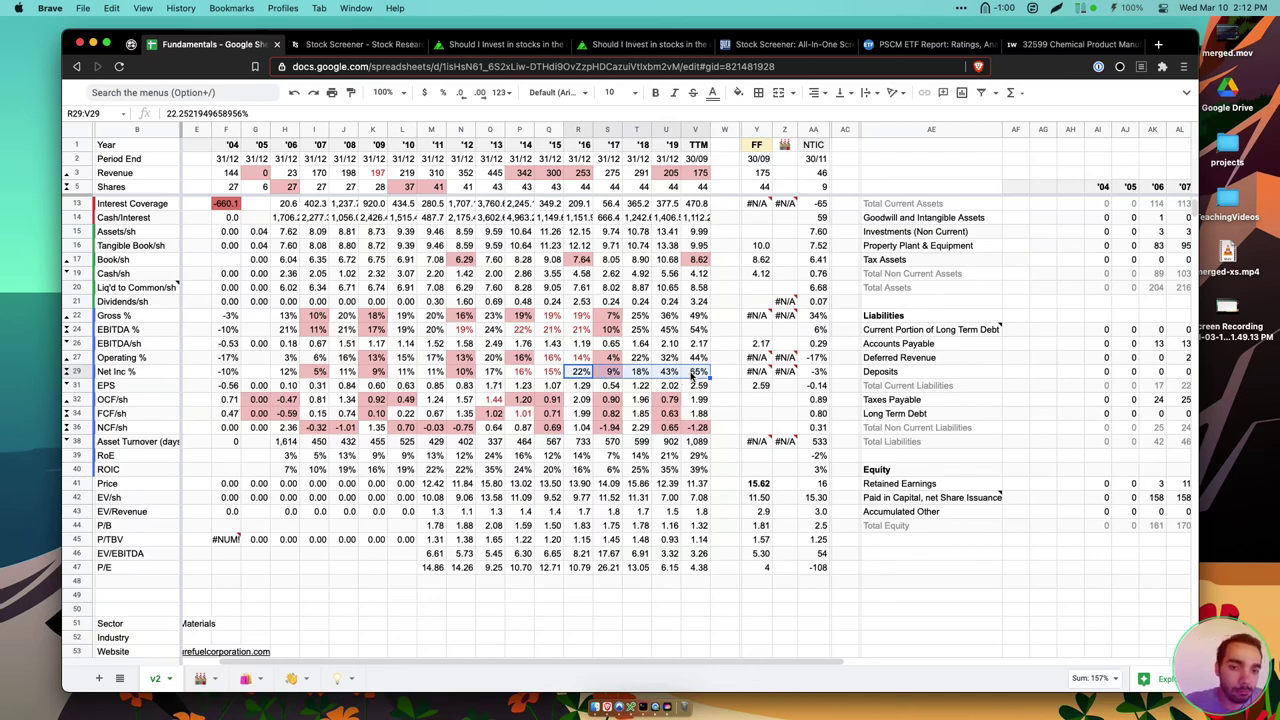
Examine FF's EPS from '16 to TTM, focusing on '18 and '19
left_click_drag(695, 387, 591, 393)
left_click(645, 389)
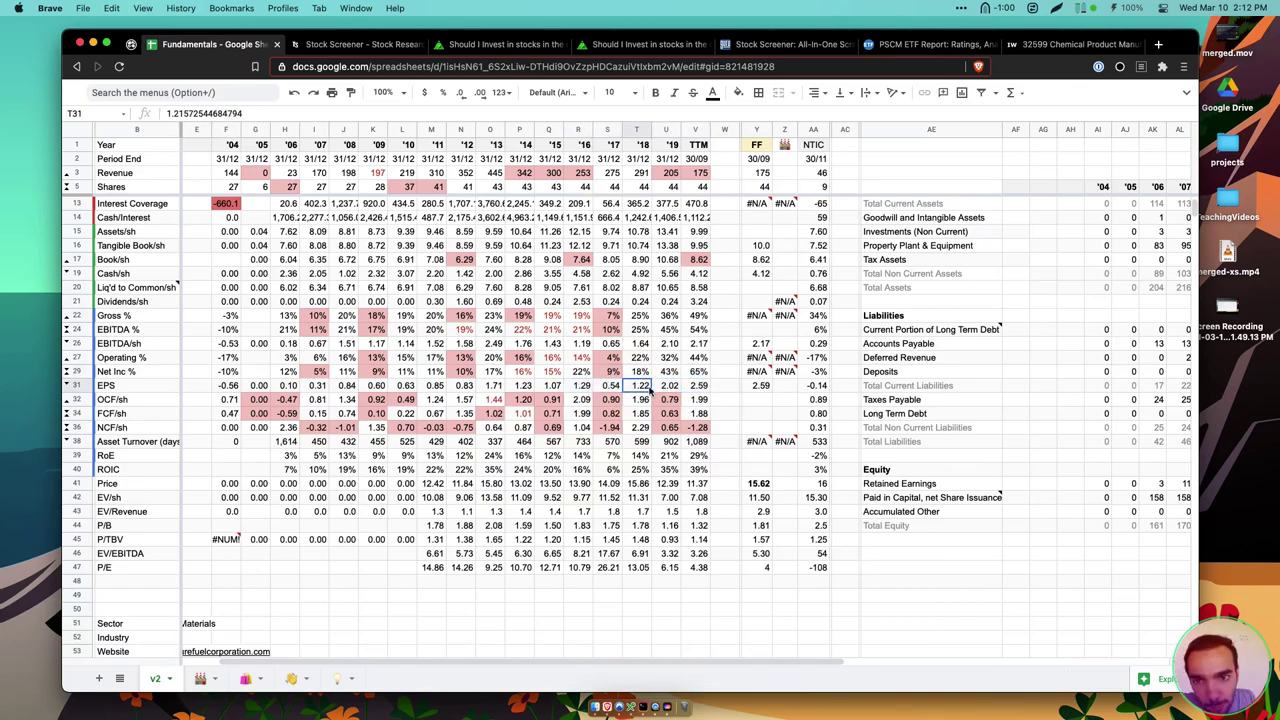
left_click_drag(663, 390, 634, 391)
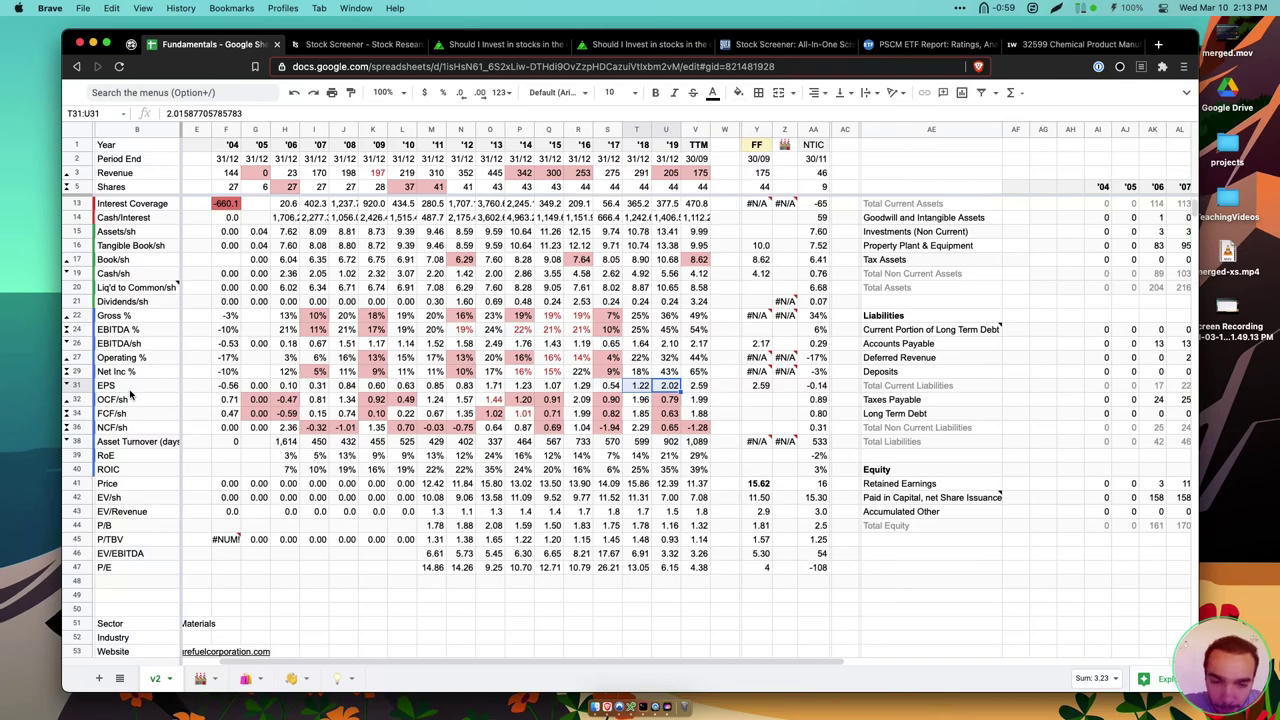
left_click(80, 385)
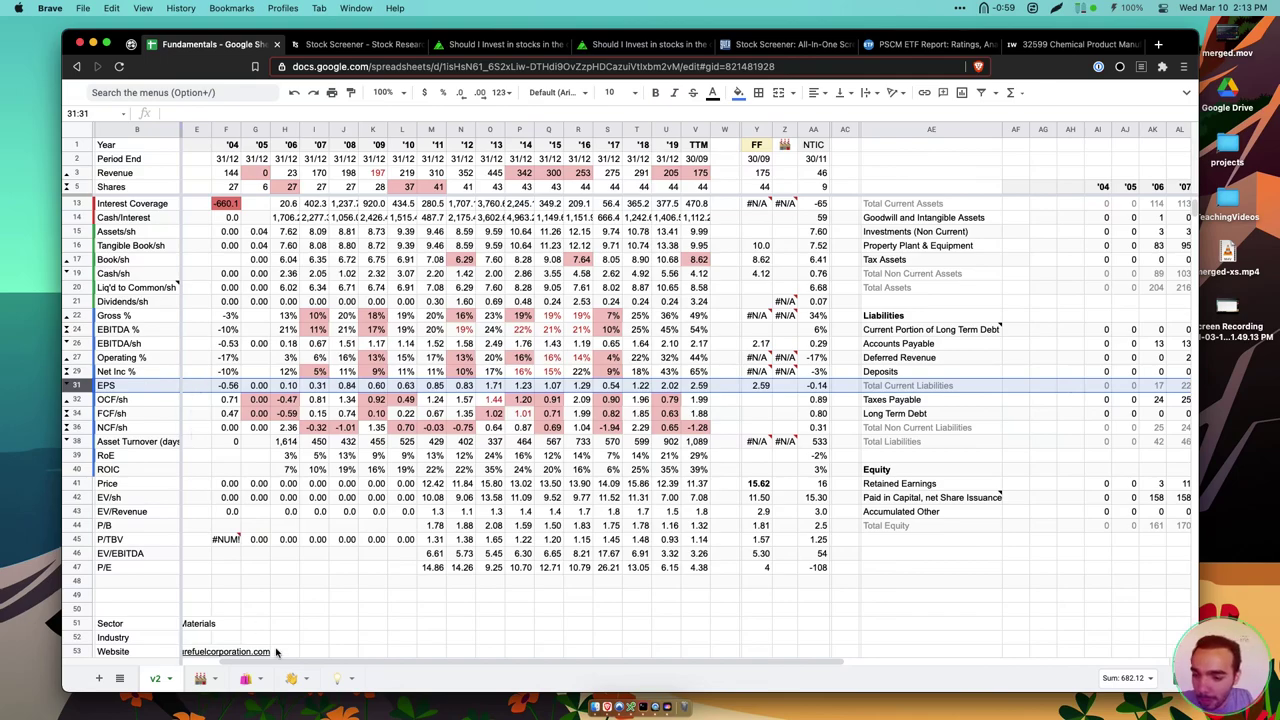
Add "Show adjusted EPS" with a checkbox at the end of the spreadsheet's Wishlist
left_click(336, 678)
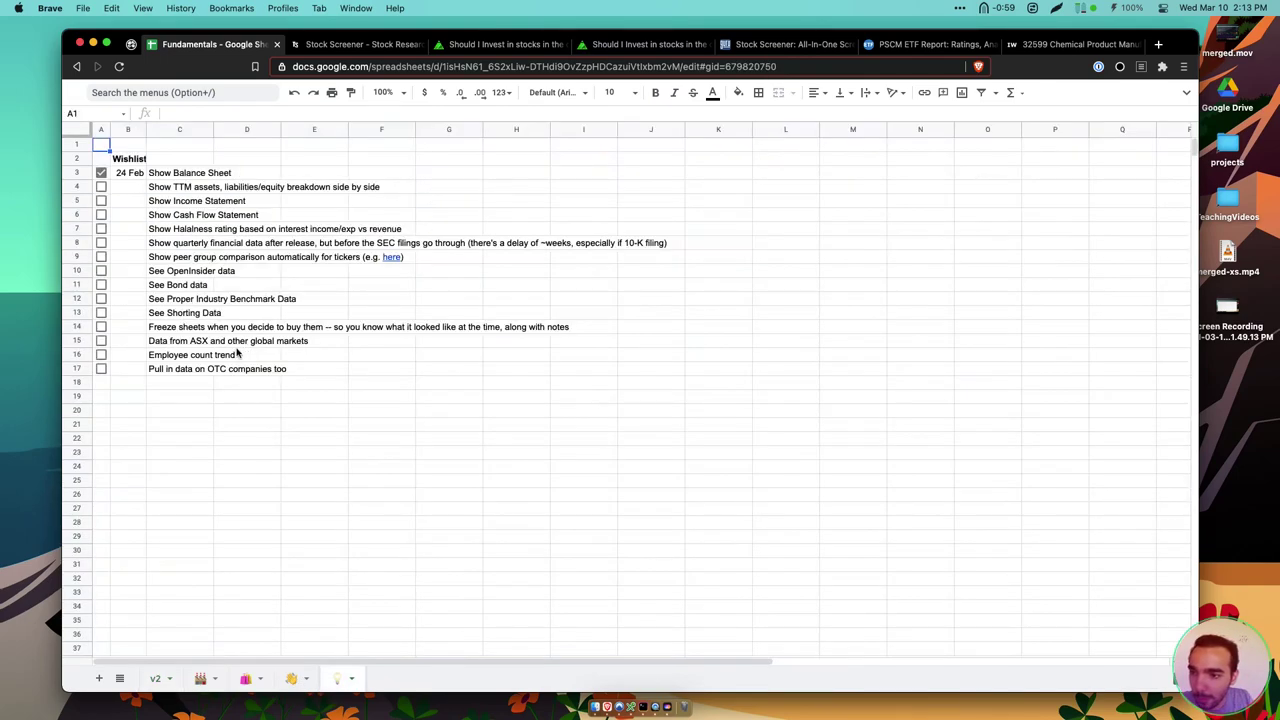
left_click(171, 386)
type("Add")
key("BackSpace")
key("BackSpace")
key("BackSpace")
type("Show adjusted EPS")
left_click(101, 382)
key("super+v")
Return to the v2 sheet and check FF's TTM FCF/sh and its RoE and ROIC from '13 to TTM
left_click(155, 678)
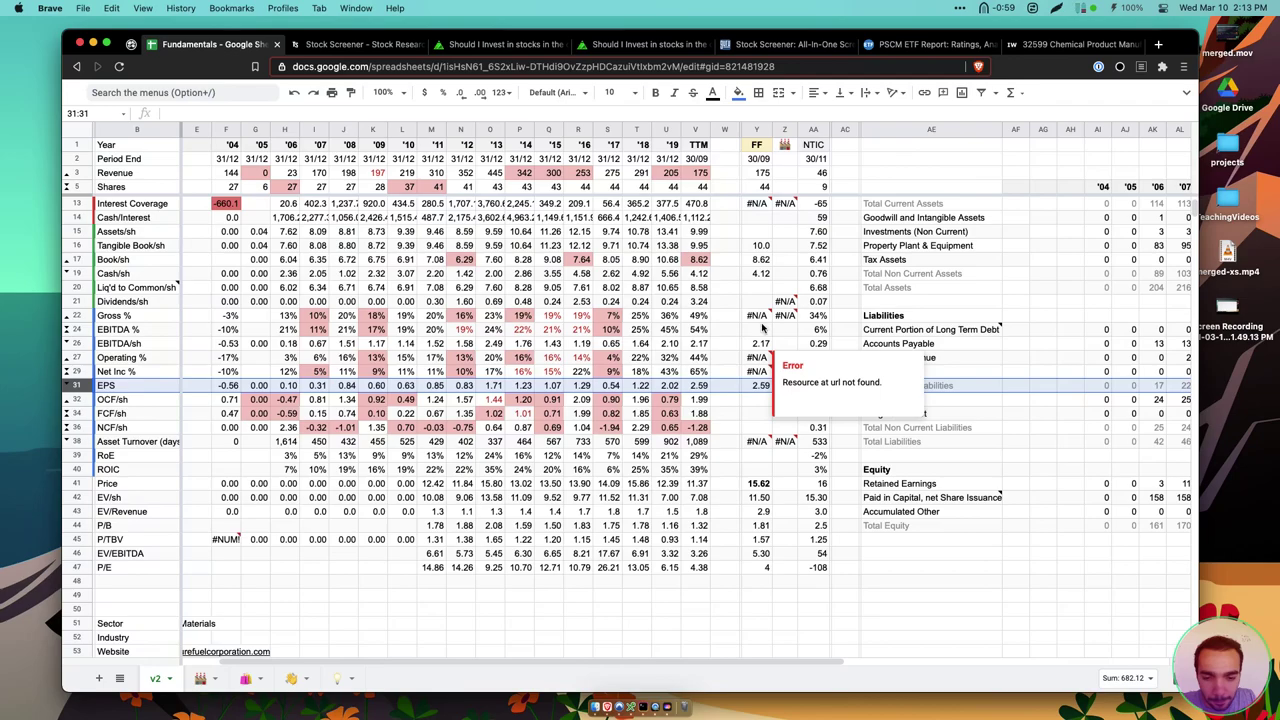
left_click(698, 413)
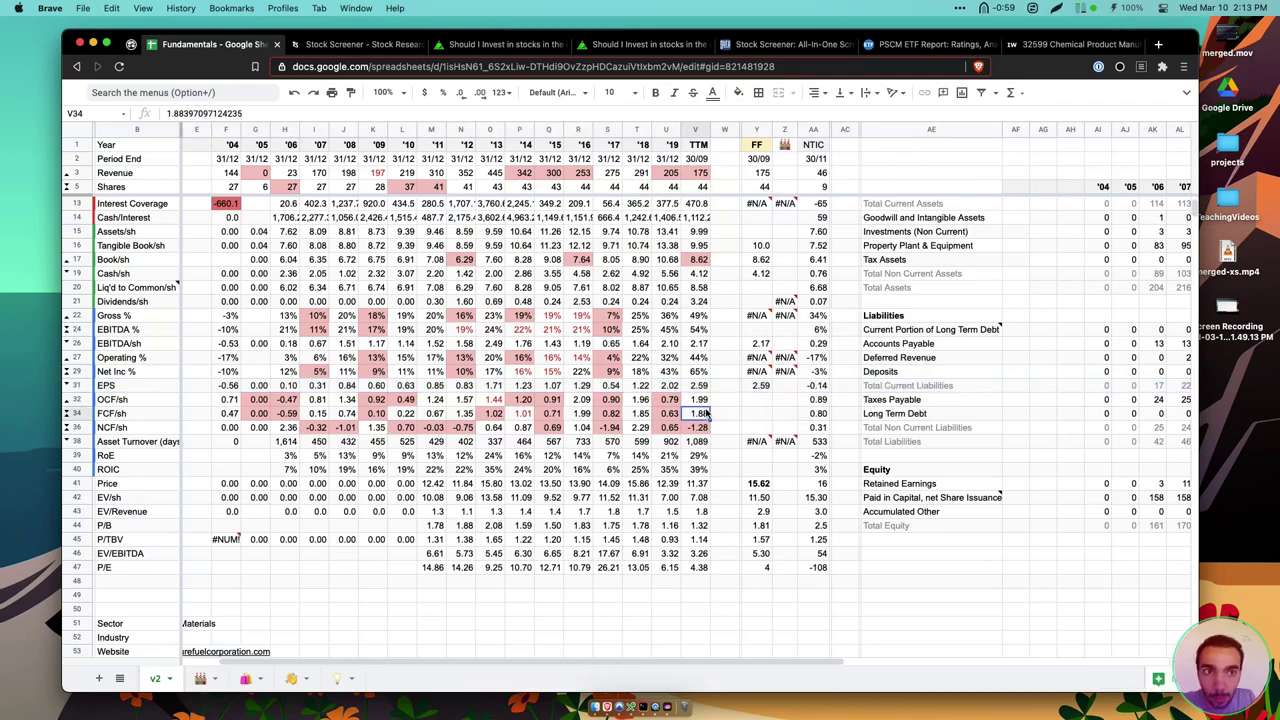
left_click(706, 455)
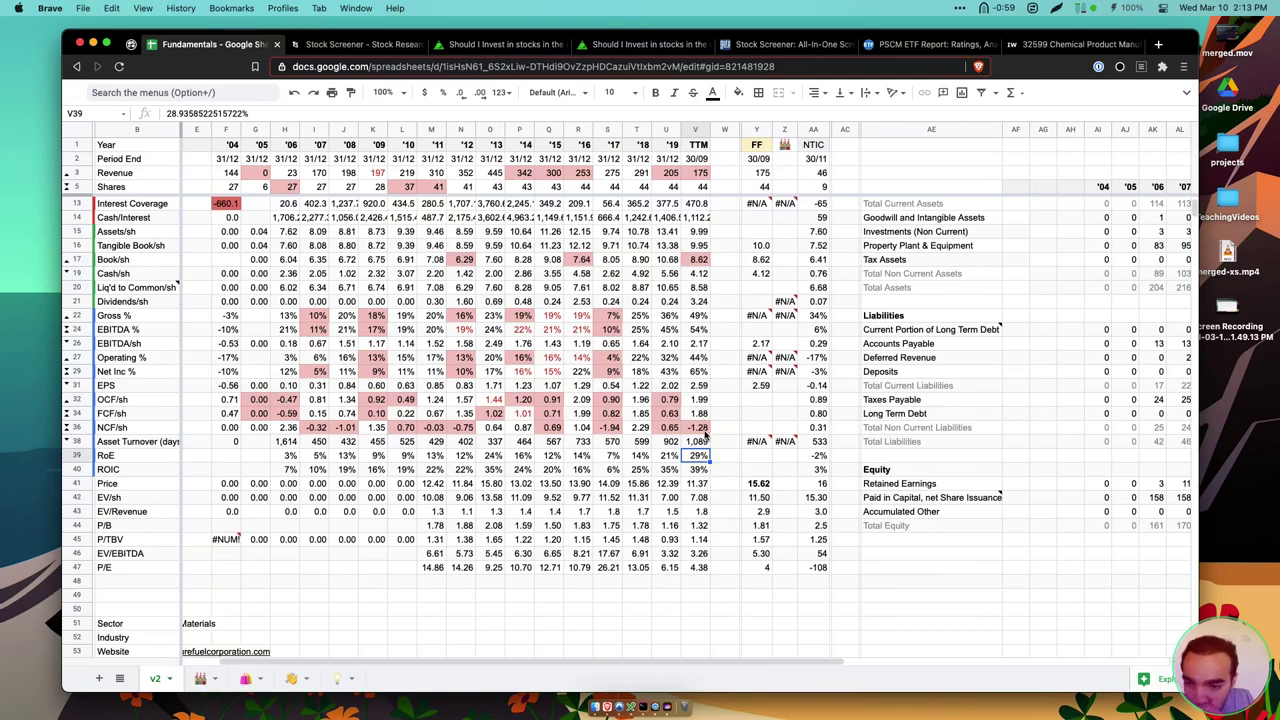
left_click_drag(697, 469, 499, 457)
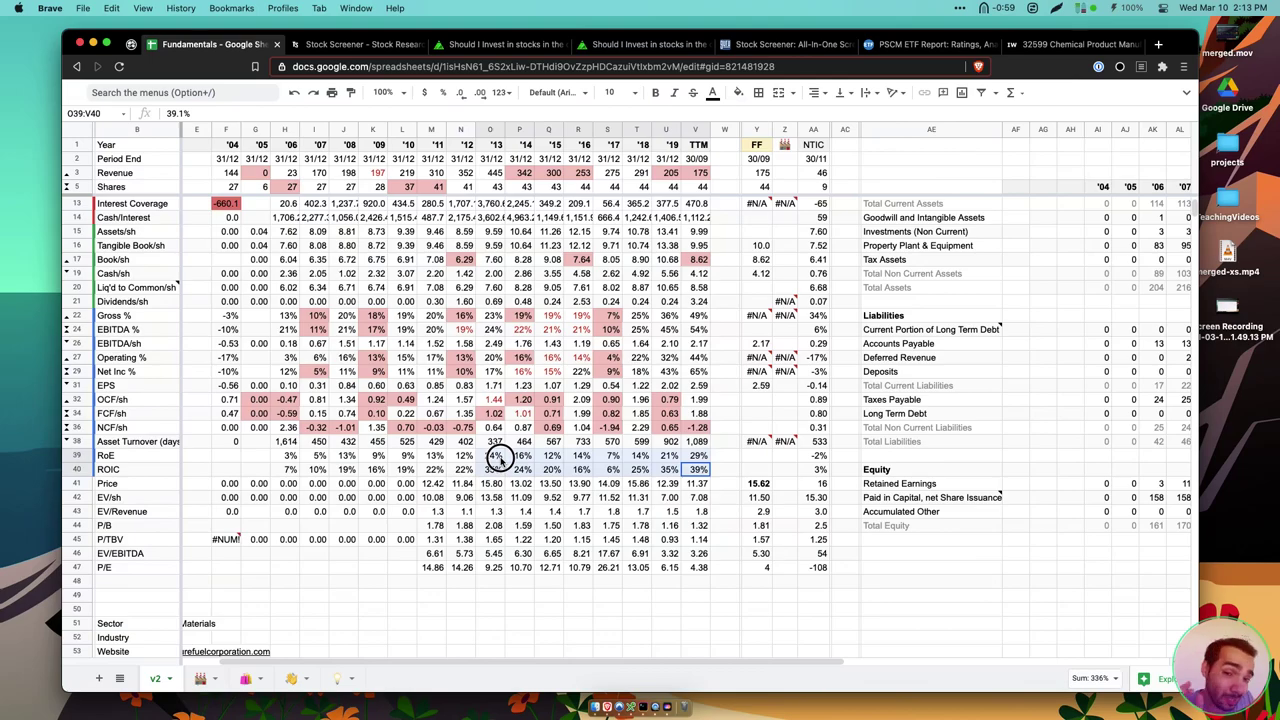
Review FF's revenue from '13 to TTM, its '17 and '18 columns, and the profitability rows from Gross % to ROIC
left_click_drag(497, 457, 278, 180)
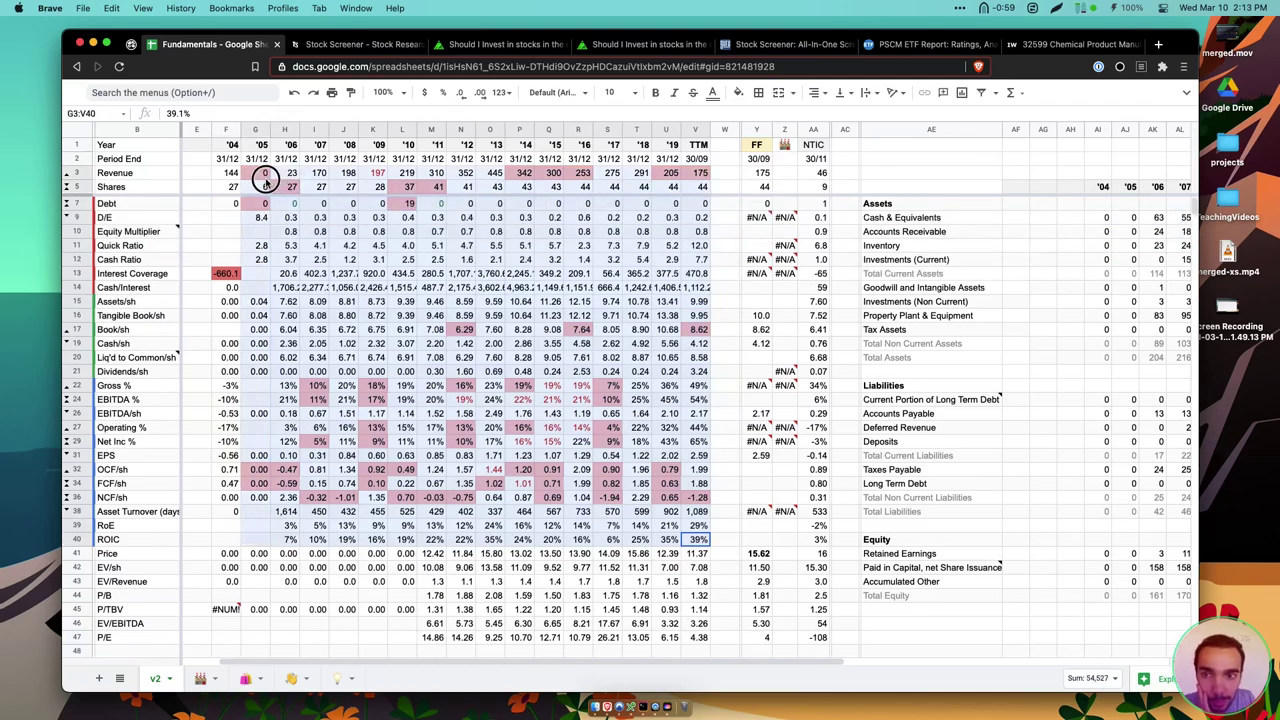
left_click(496, 173)
left_click_drag(496, 173, 703, 183)
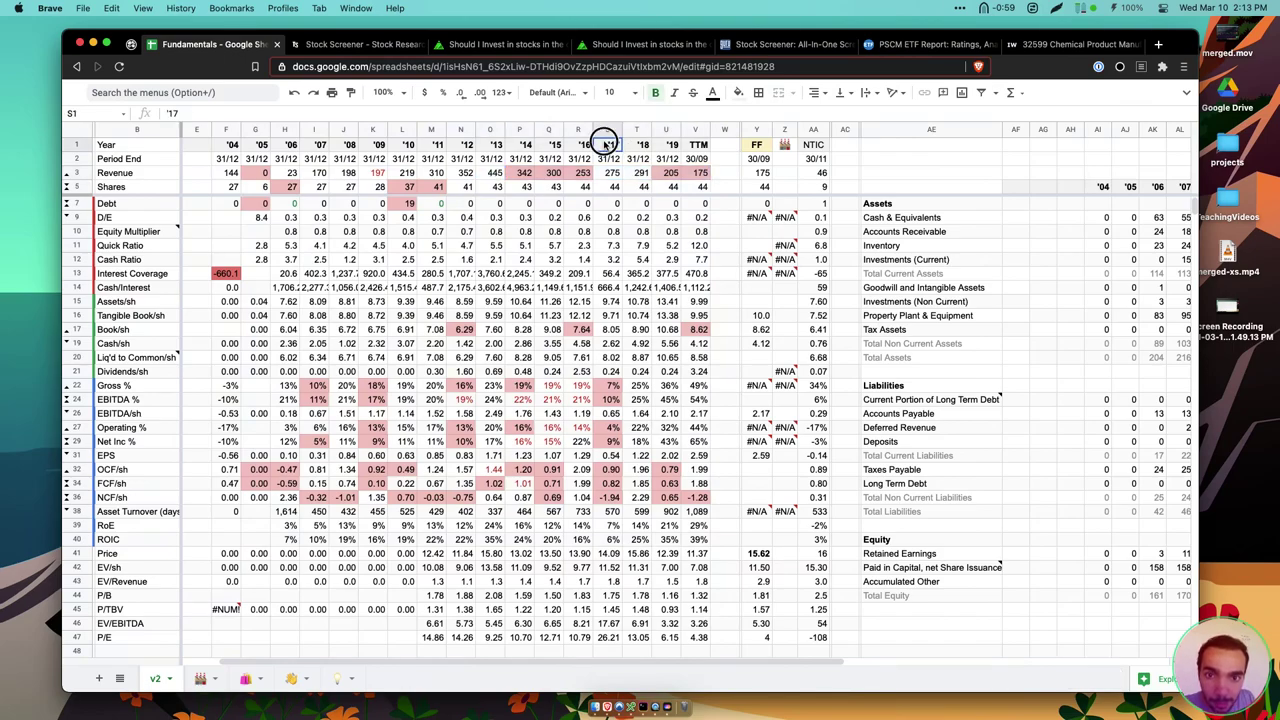
left_click_drag(607, 130, 637, 130)
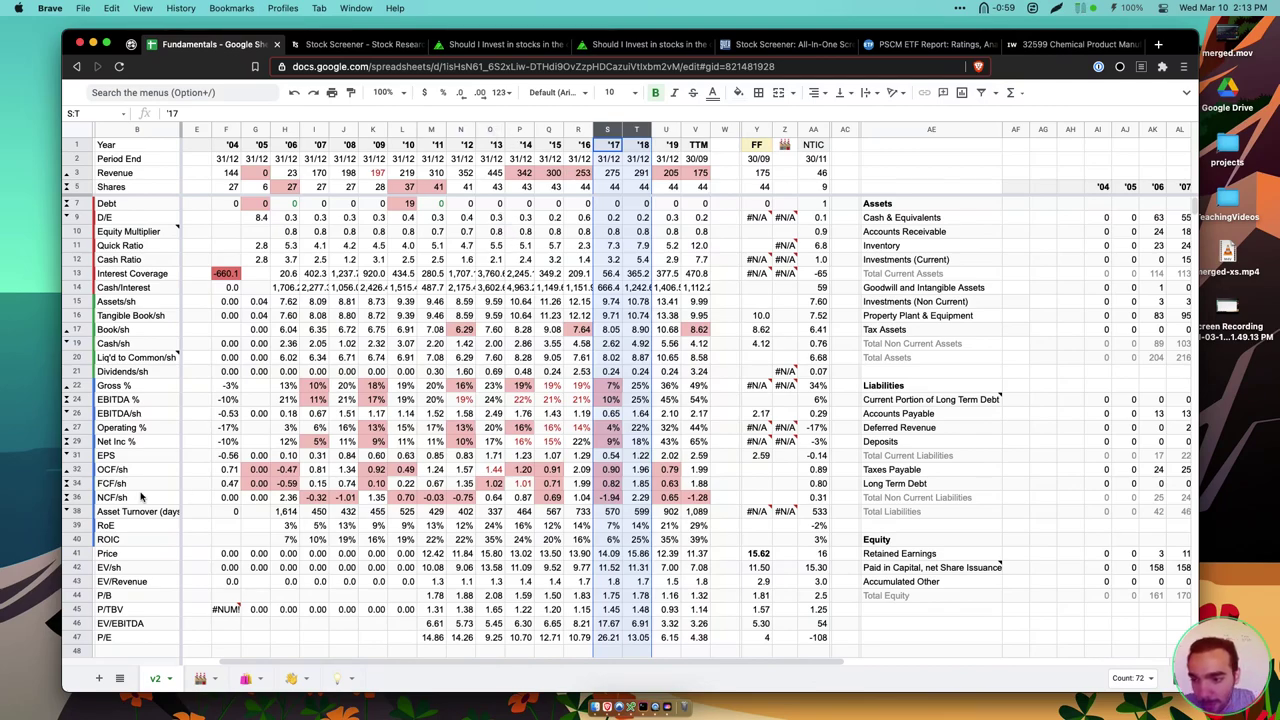
left_click_drag(125, 539, 125, 525)
left_click_drag(408, 380, 757, 386)
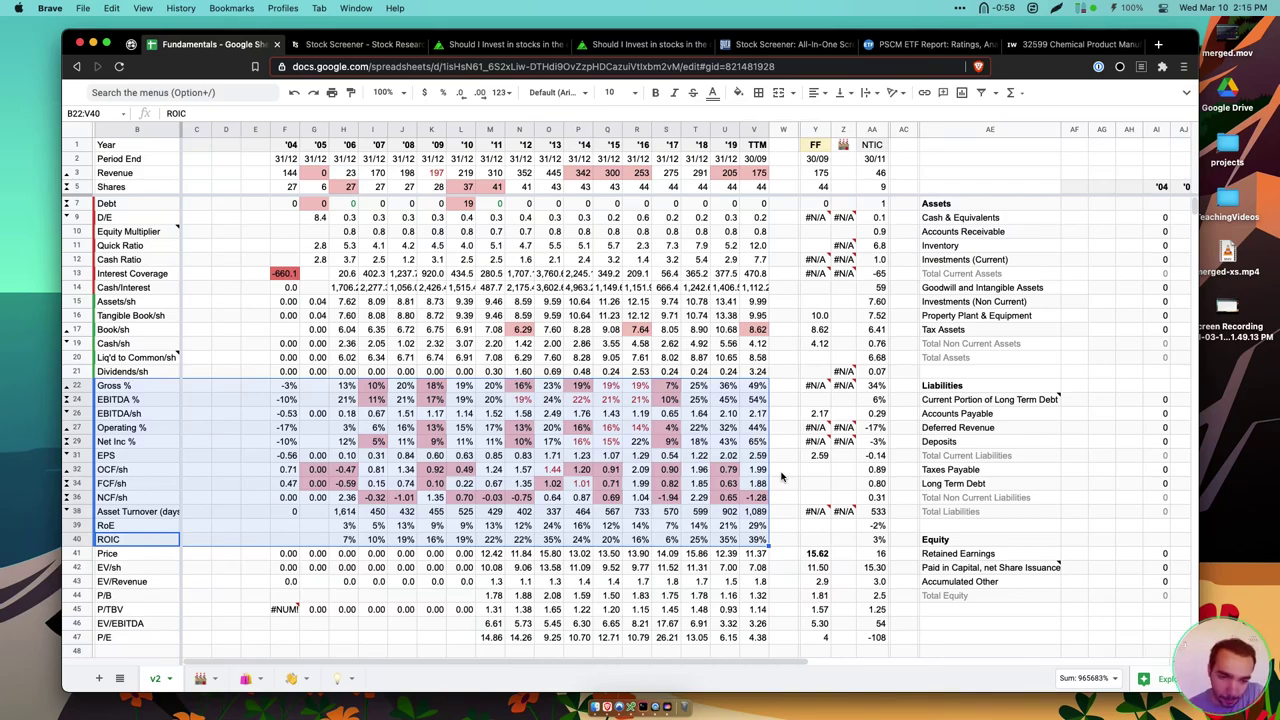
Examine FF's current valuation multiples in its comparison column: EV/Revenue, P/B, P/TBV, EV/EBITDA and P/E
left_click(816, 555)
left_click(821, 582)
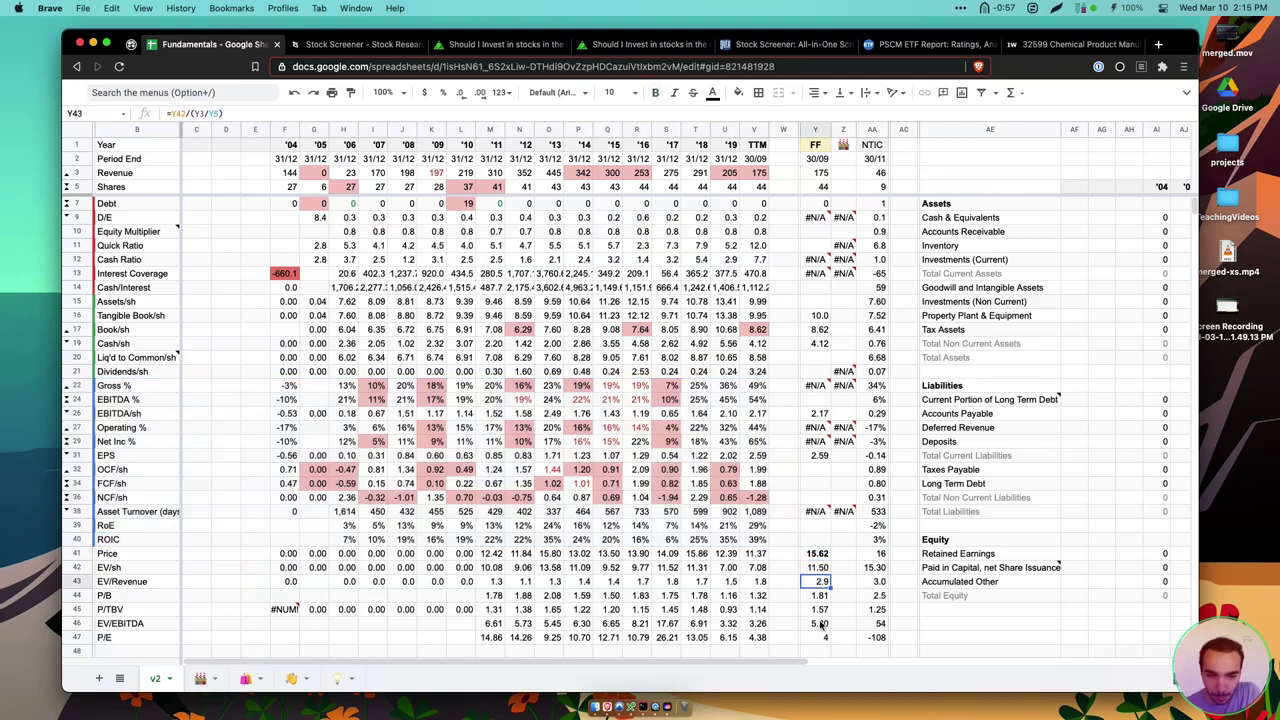
scroll(821, 625, "down", 3)
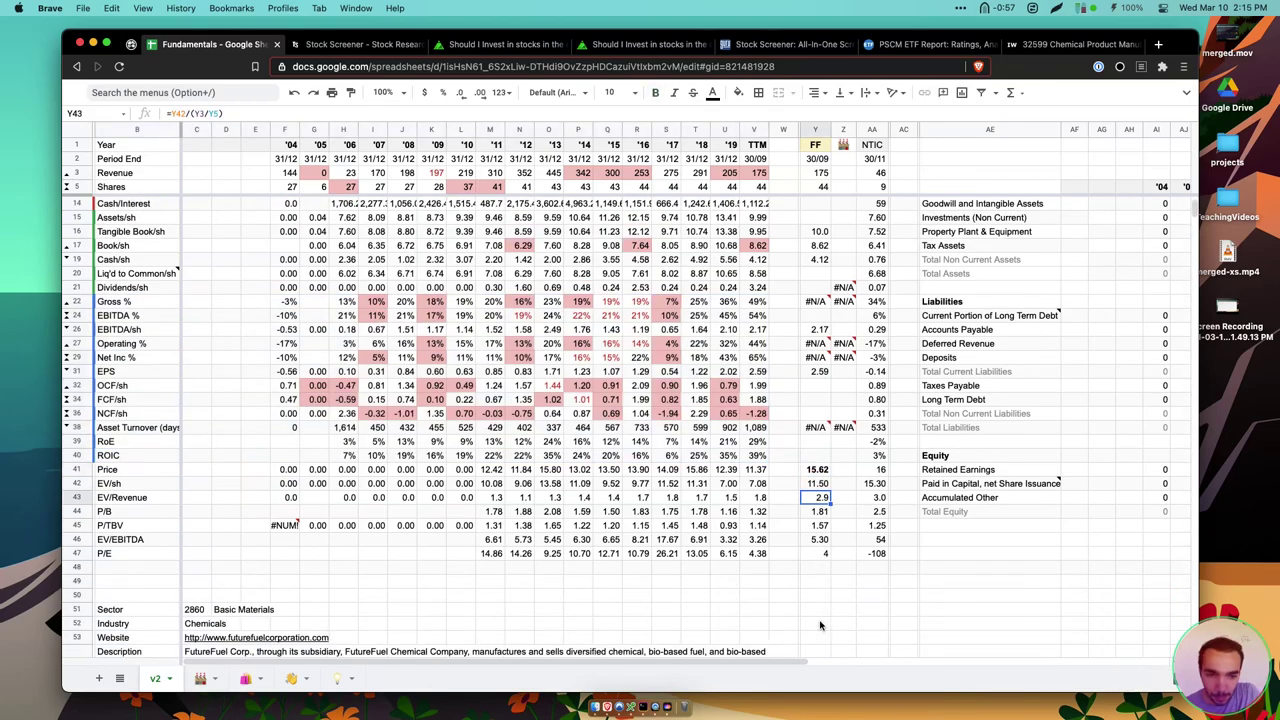
left_click(816, 513)
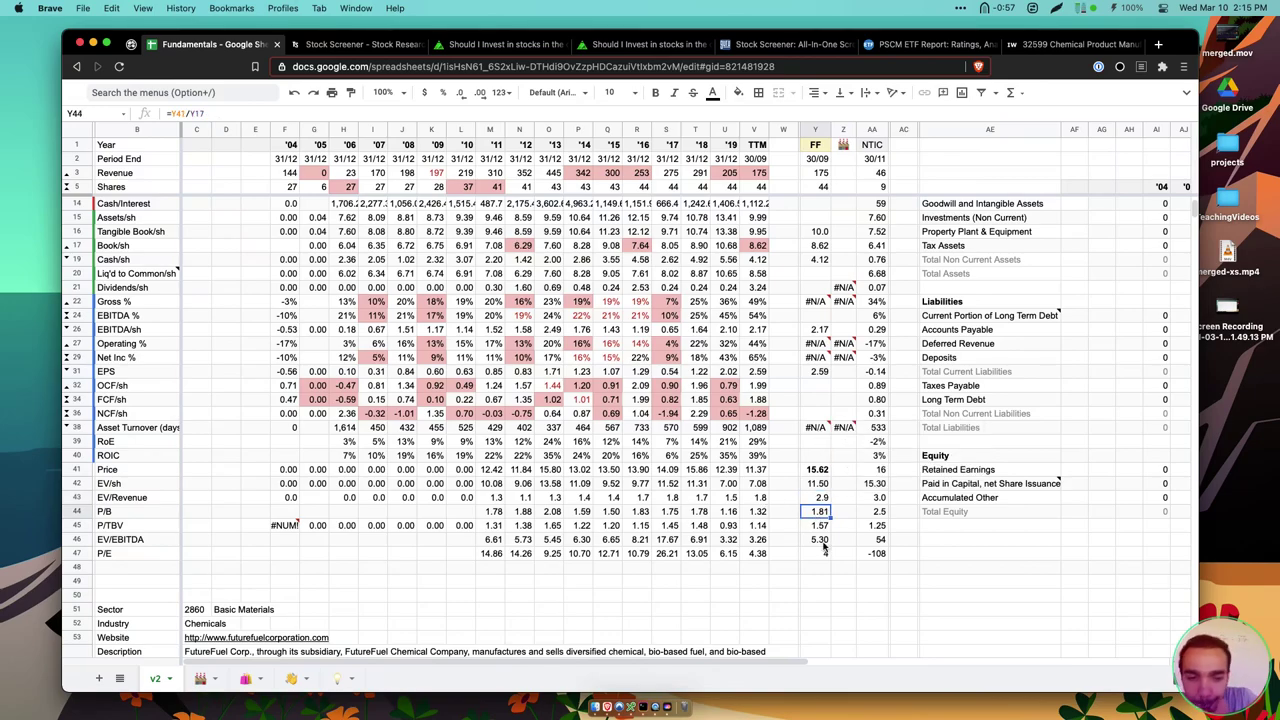
left_click(821, 529)
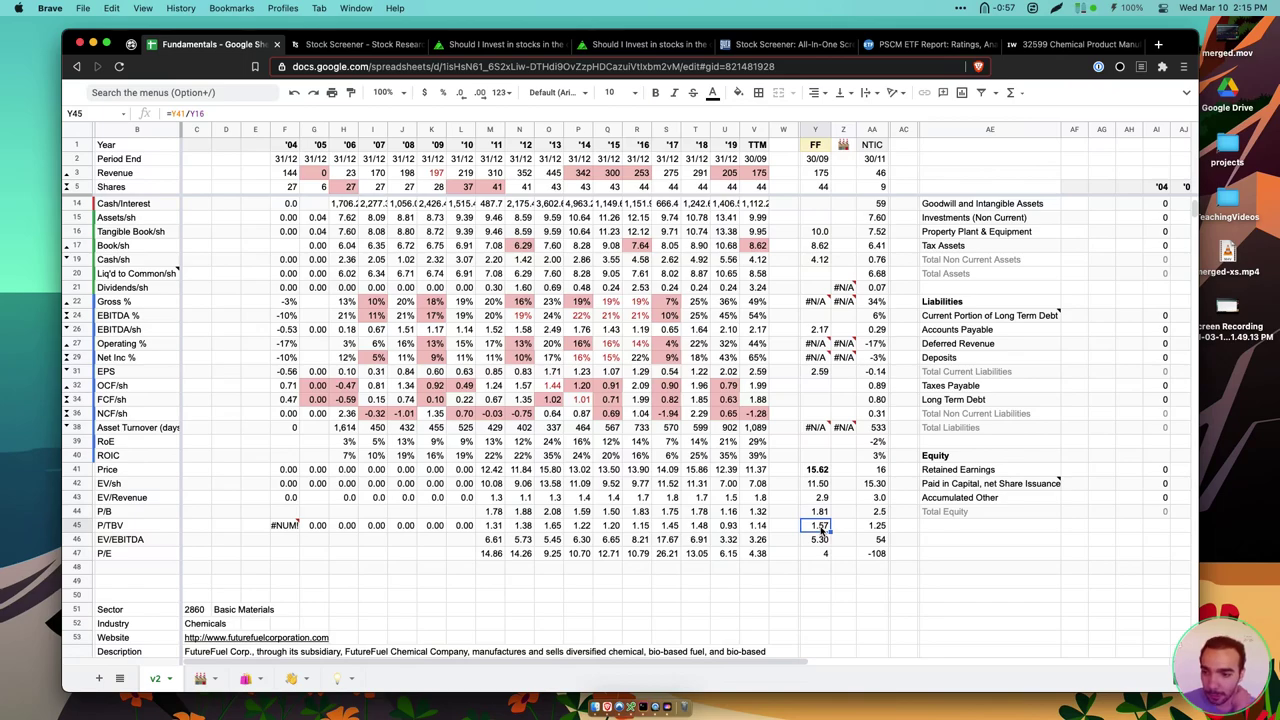
key("Down")
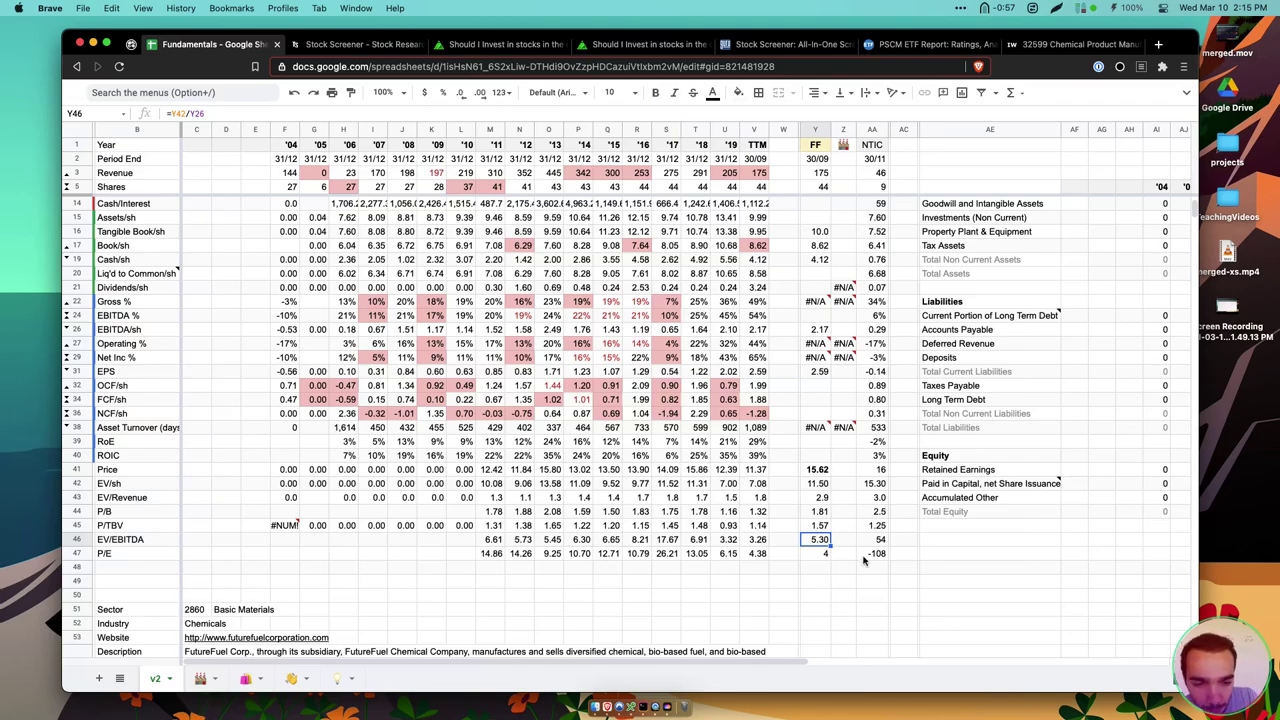
left_click(818, 557)
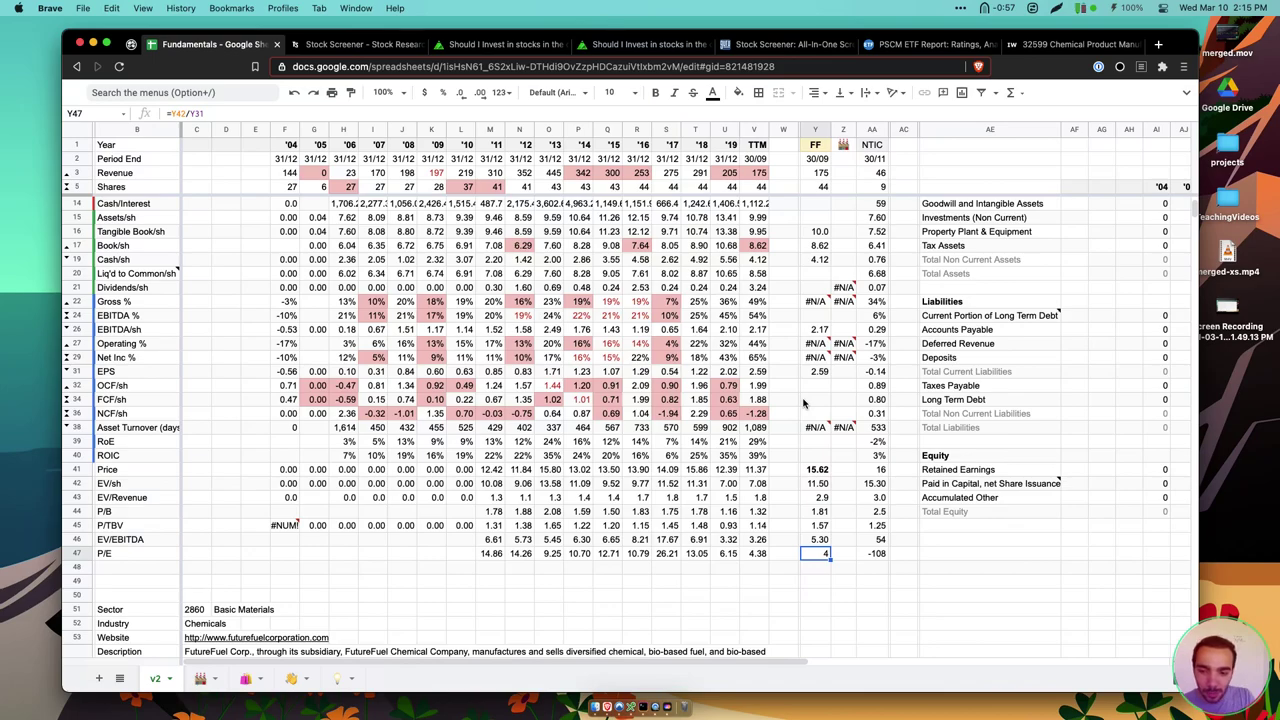
scroll(803, 403, "down", 5)
scroll(803, 403, "up", 5)
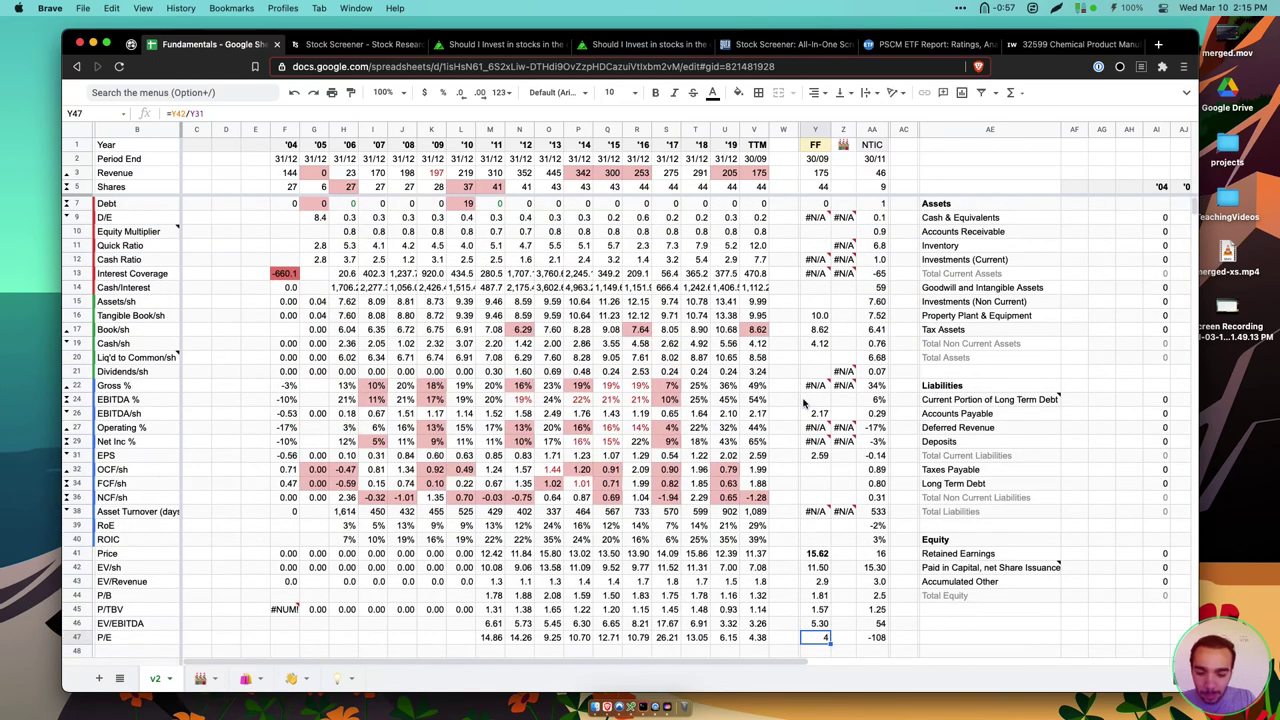
Open the Seeking Alpha page for FF in a new browser tab and place it after the "Should I Invest" tabs
key("super+t")
type("sa")
key("Tab")
type("ff")
key("Return")
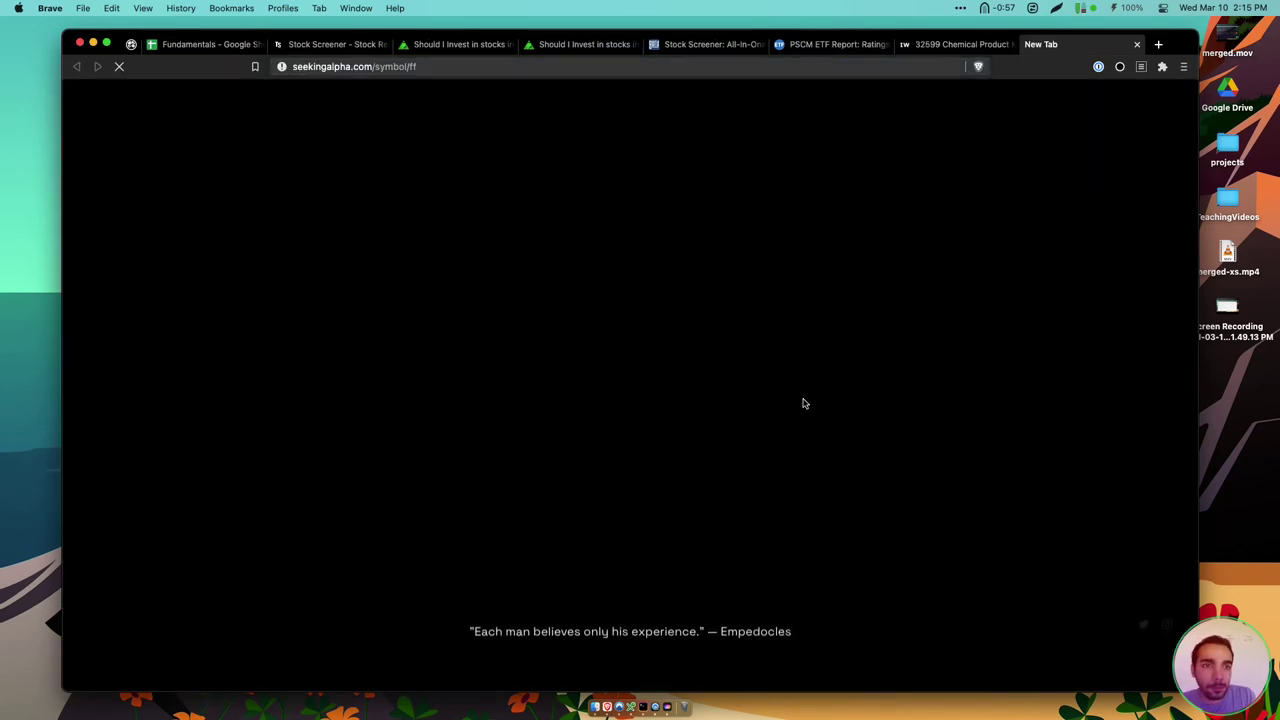
left_click(1015, 44)
left_click_drag(1015, 44, 653, 46)
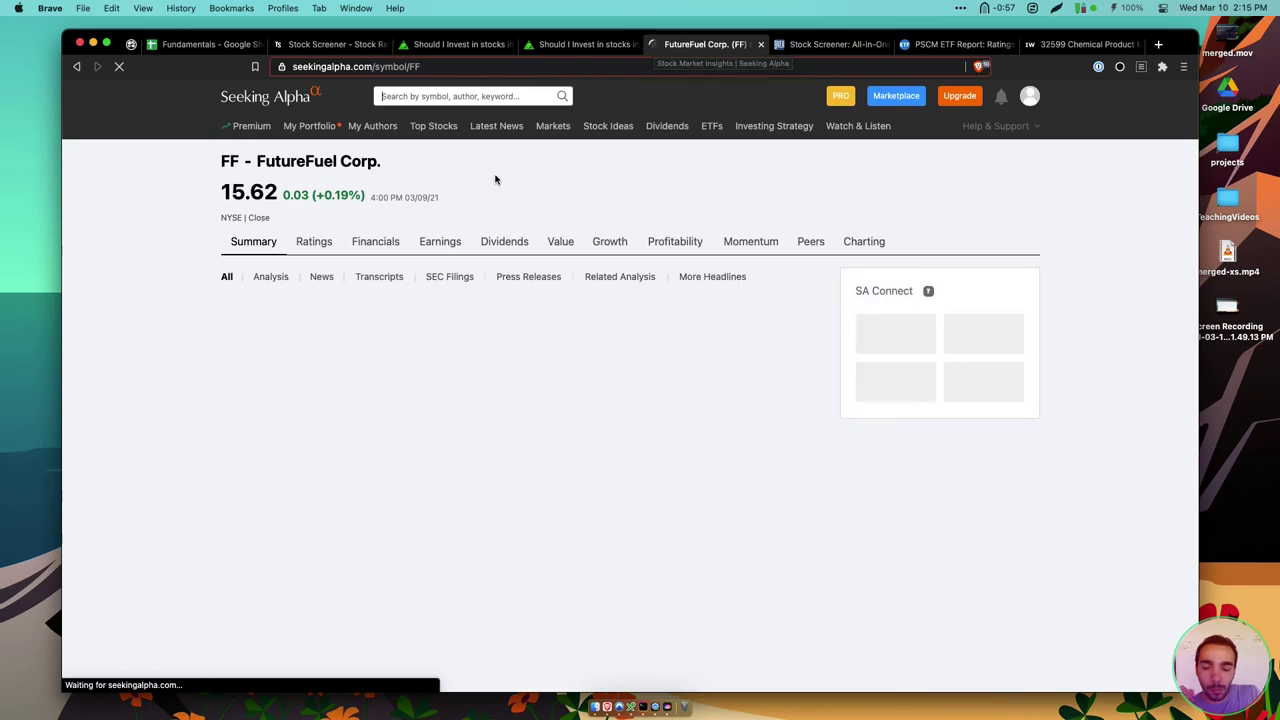
Open the comments of "FutureFuel Corp.: With Rising Fuel Prices, The Future Looks Strong" and read the remark about the special dividend
scroll(474, 249, "down", 4)
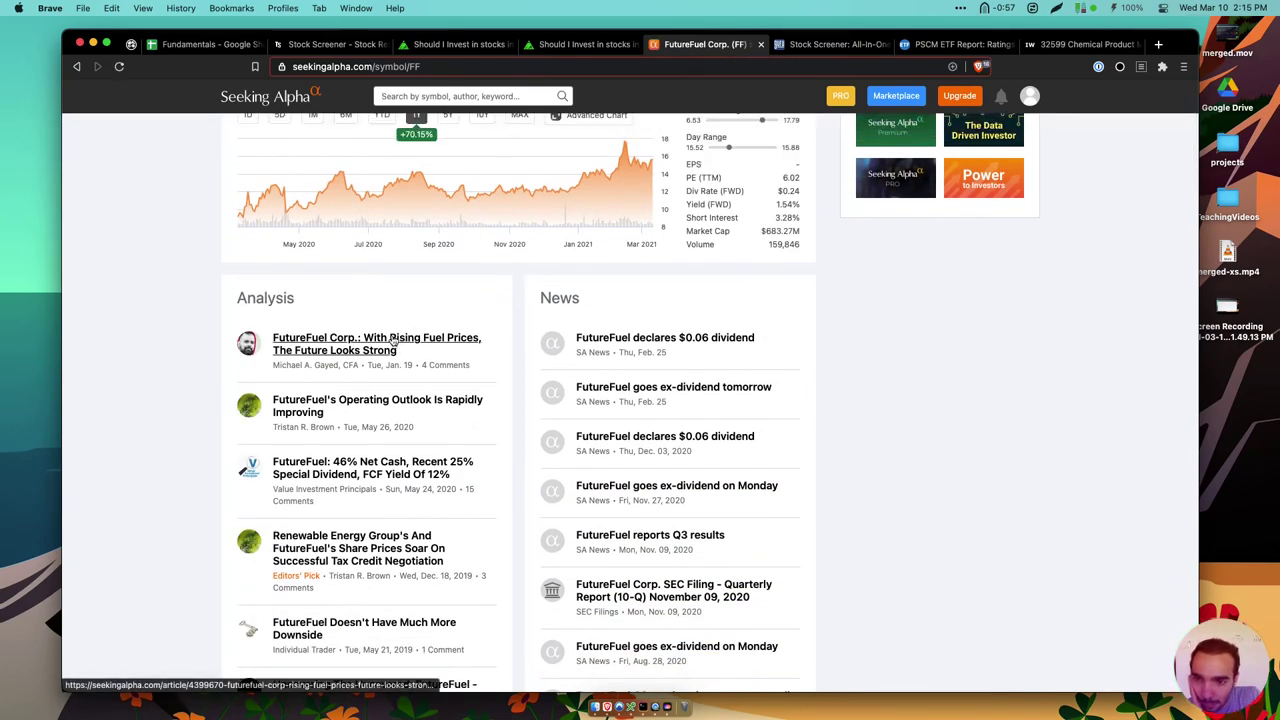
left_click(439, 365)
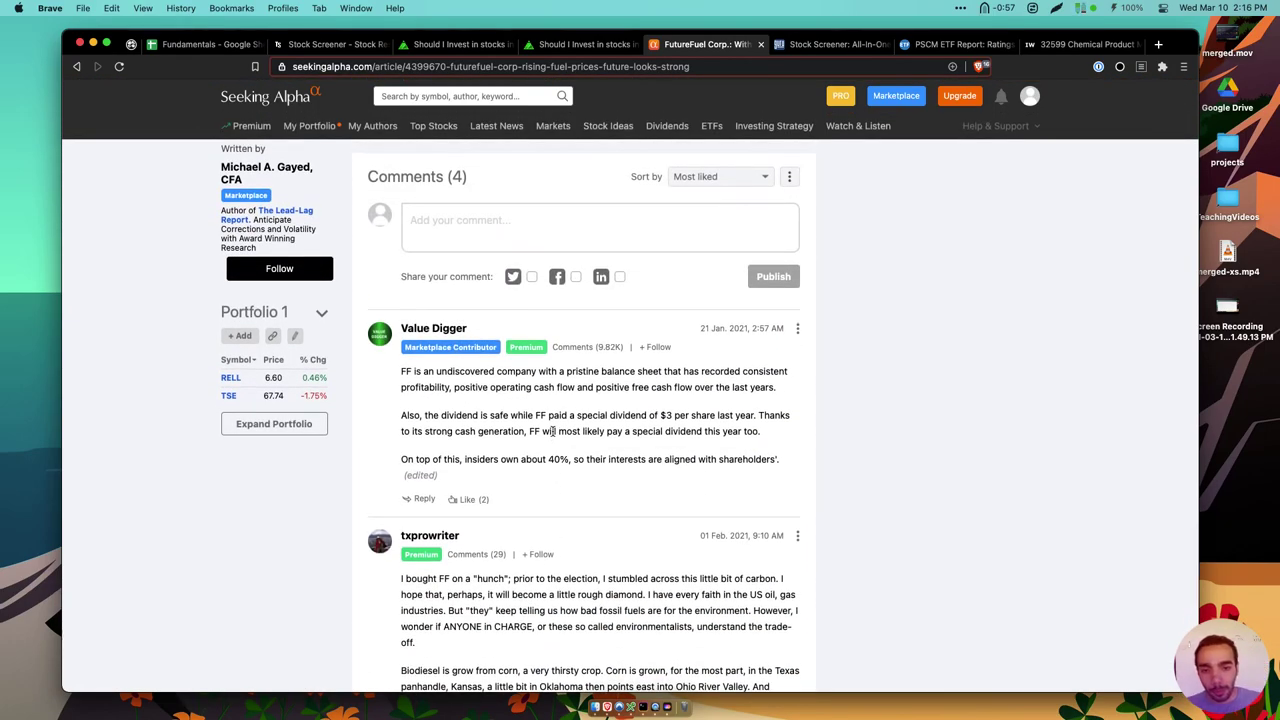
triple_click(567, 408)
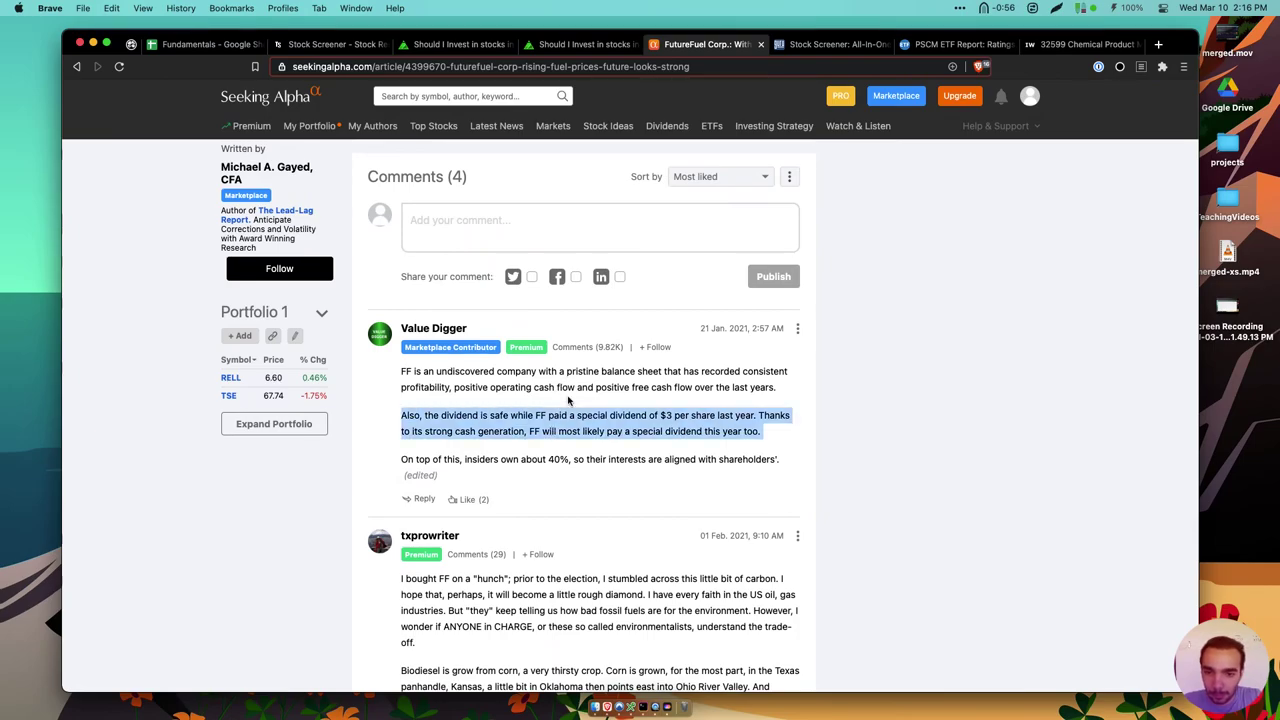
triple_click(631, 426)
scroll(631, 426, "down", 1)
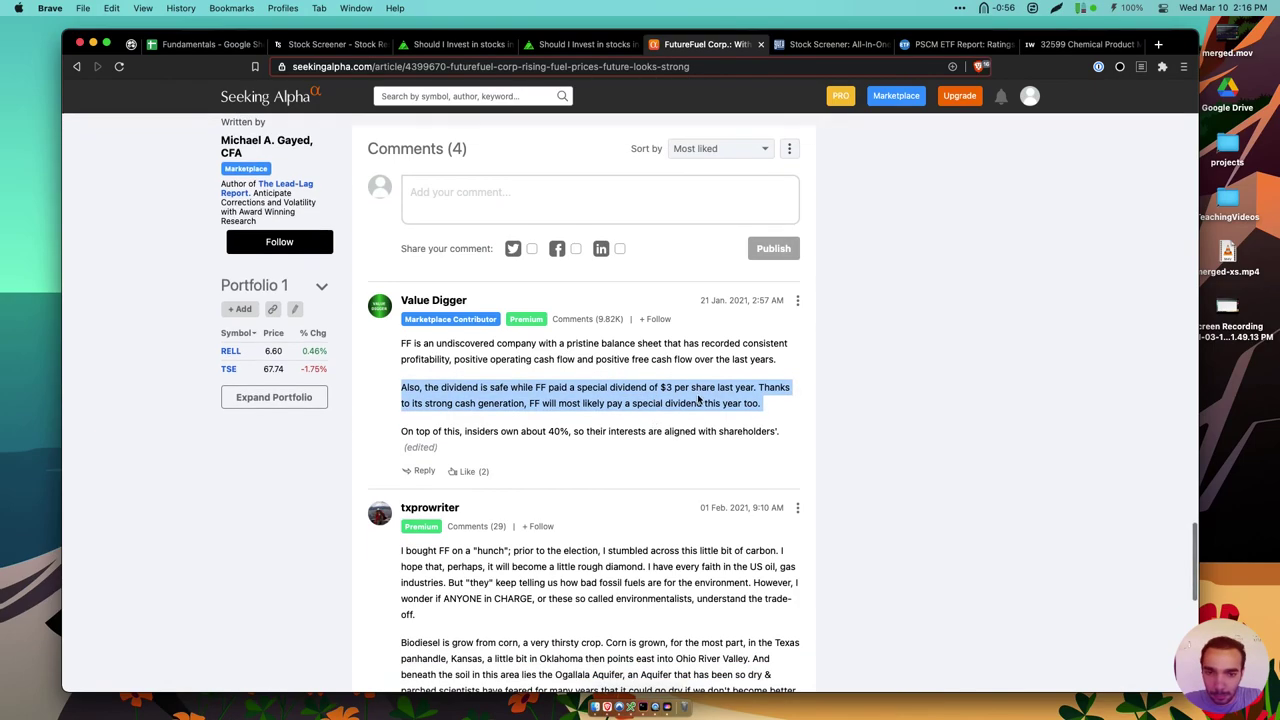
left_click(630, 388)
left_click_drag(631, 388, 706, 390)
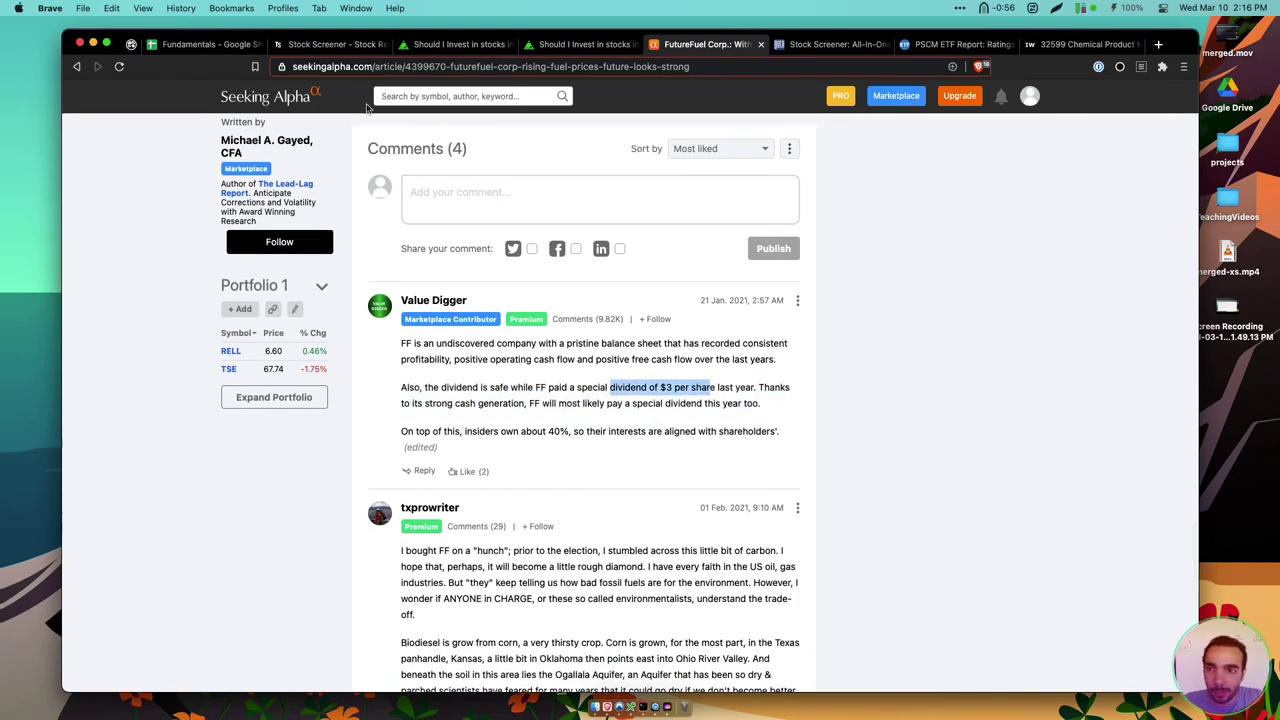
Check FF's TTM Dividends/sh in the Fundamentals spreadsheet and return to the Seeking Alpha article
left_click(215, 44)
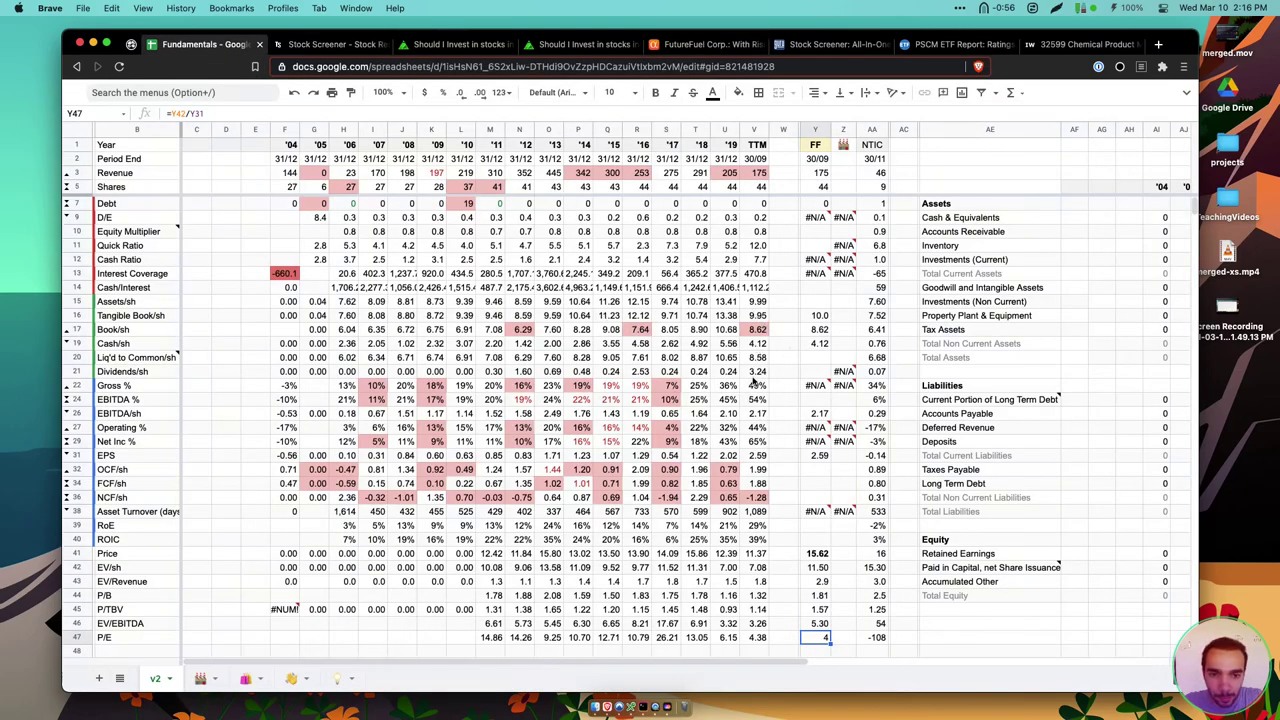
left_click(756, 373)
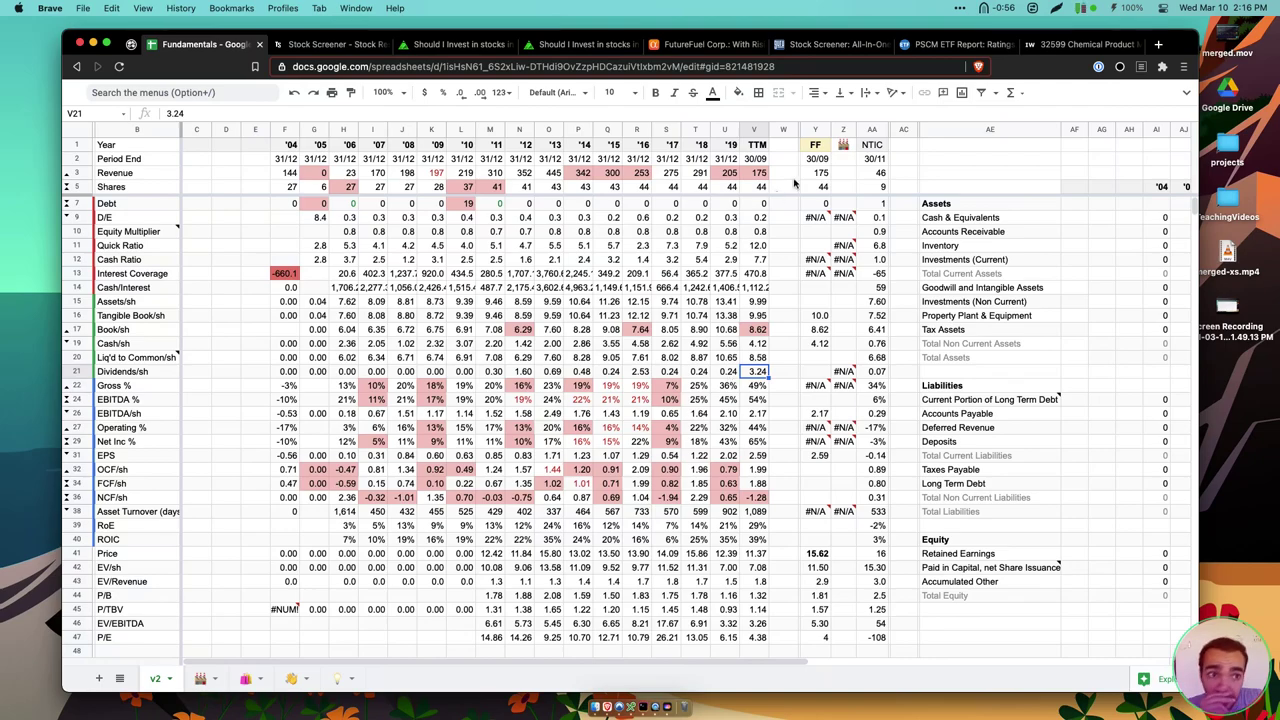
left_click(684, 50)
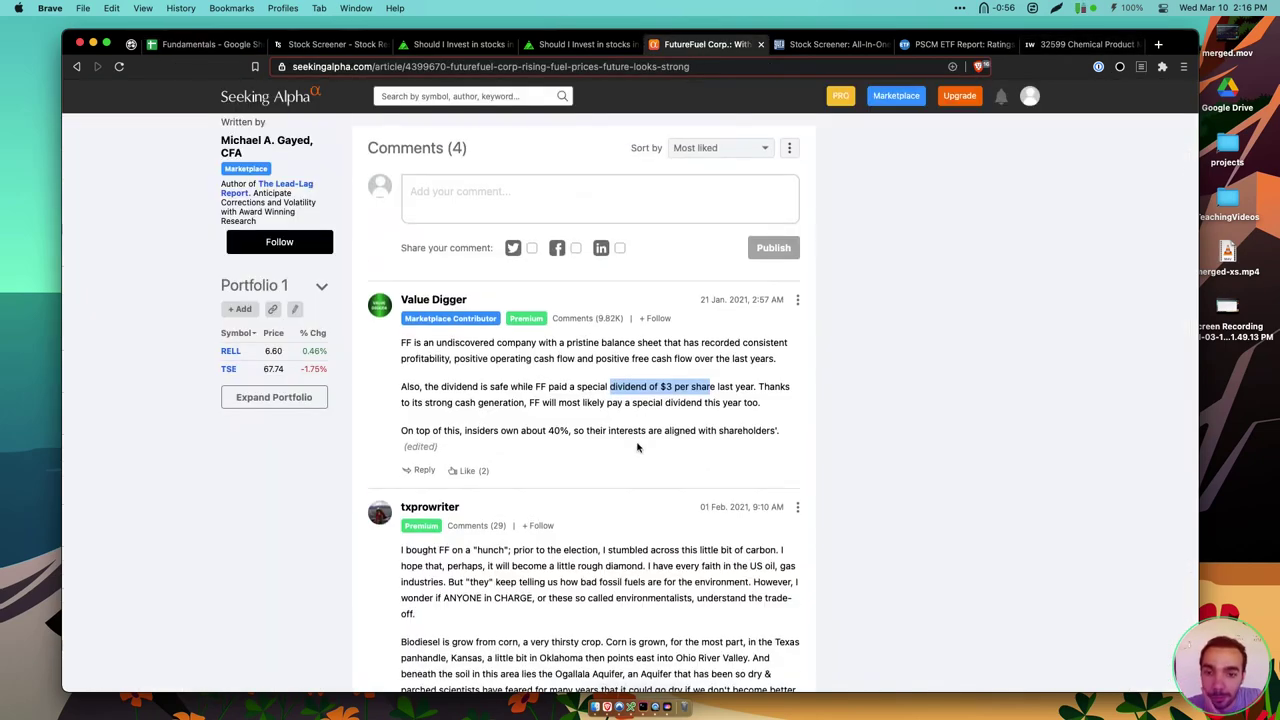
Read the article's comments on FF's dividend, insider ownership, environmental concerns and biodiesel from corn
scroll(640, 448, "down", 2)
triple_click(652, 347)
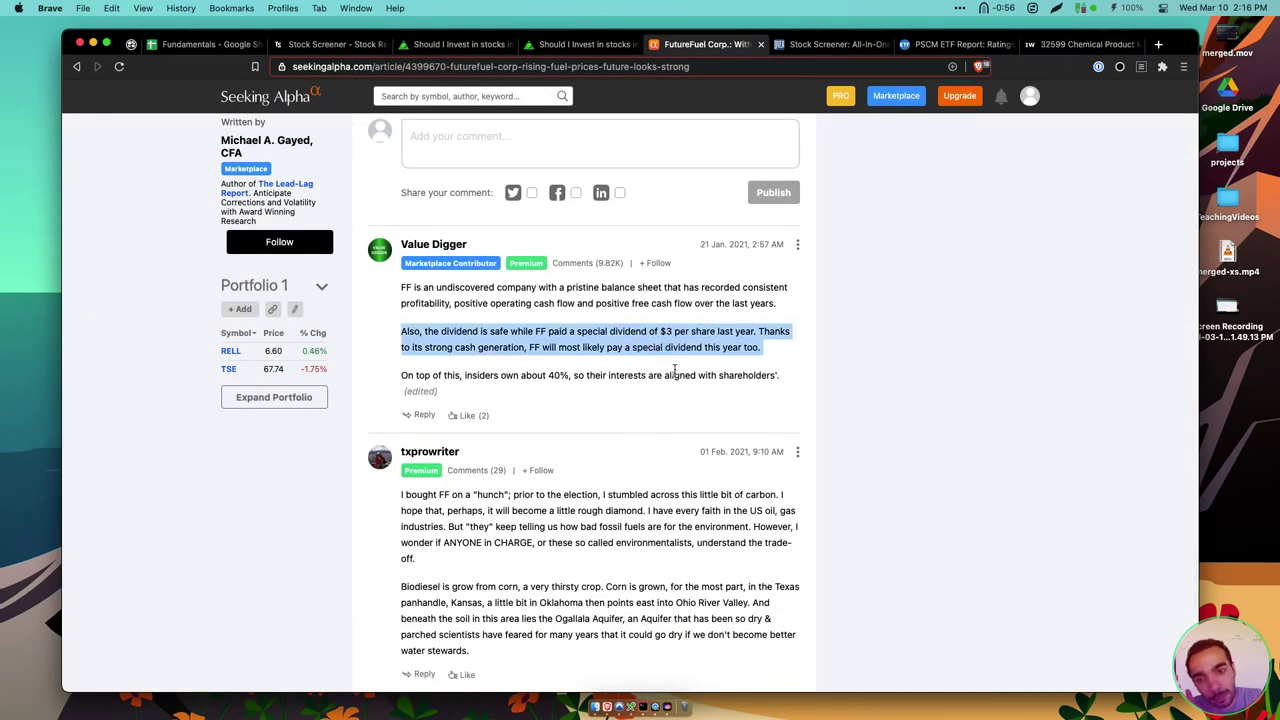
triple_click(692, 375)
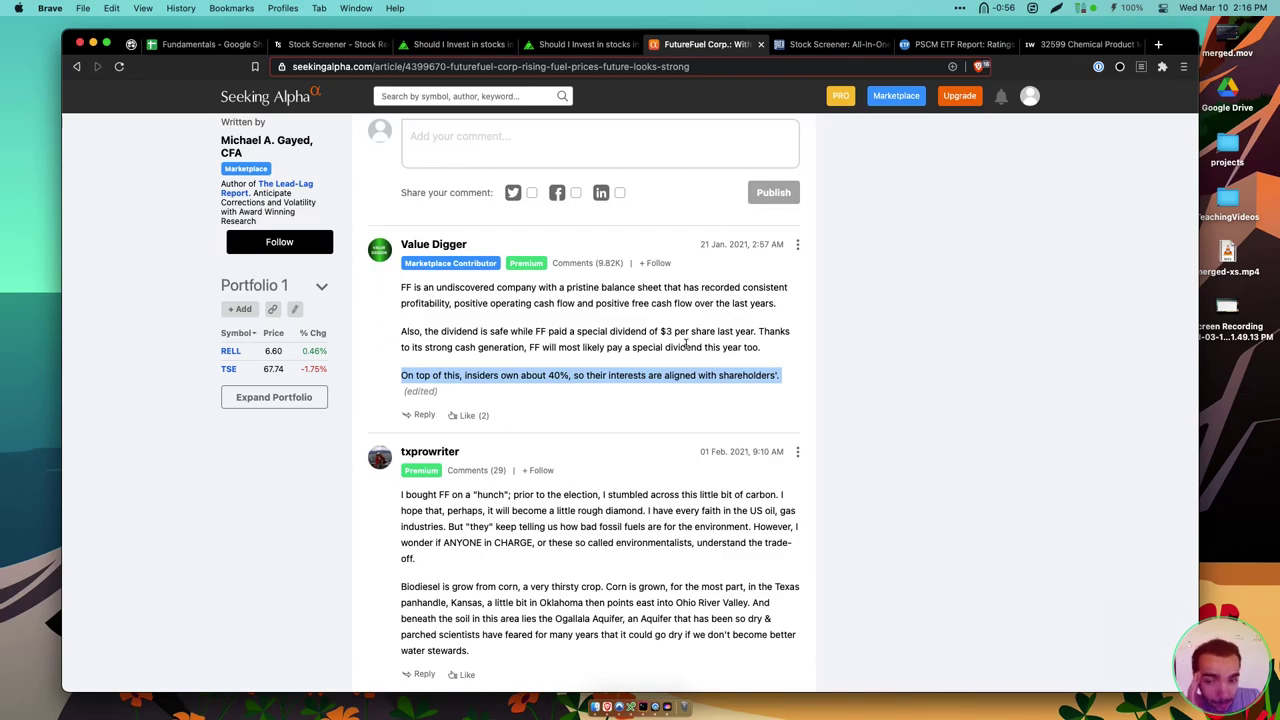
scroll(686, 344, "down", 3)
double_click(619, 402)
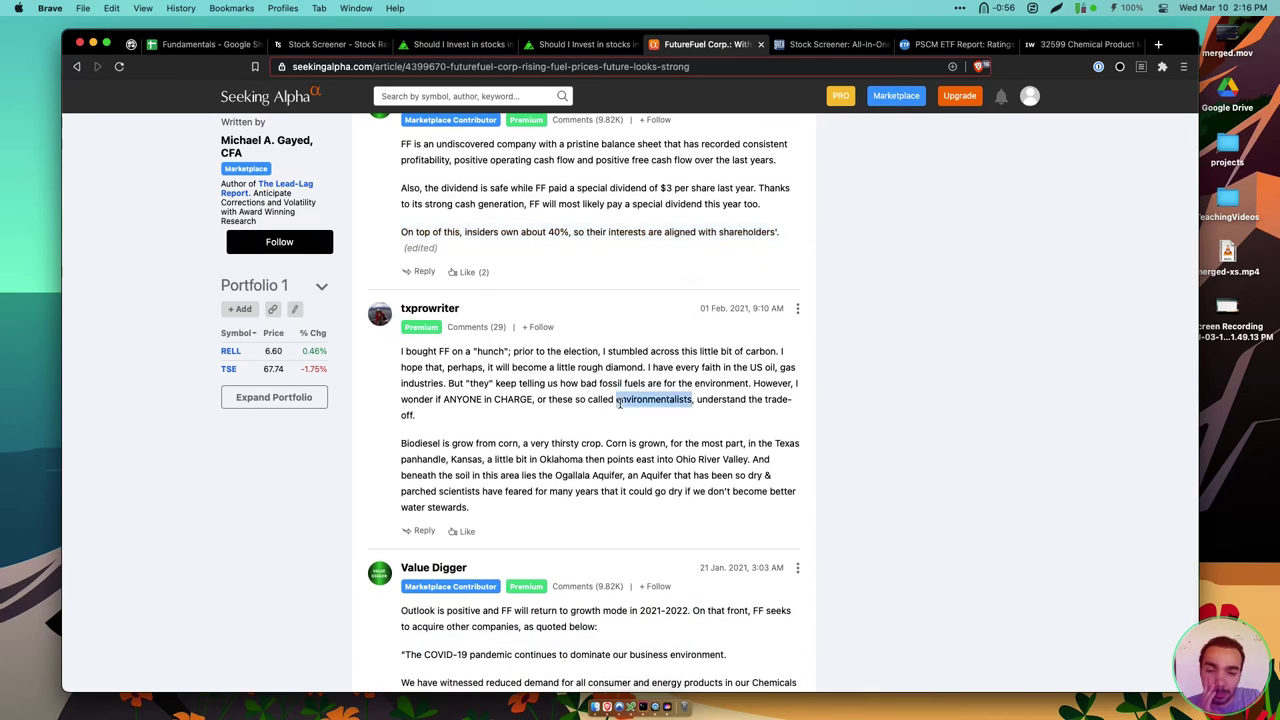
triple_click(619, 402)
left_click(626, 438)
scroll(626, 438, "down", 1)
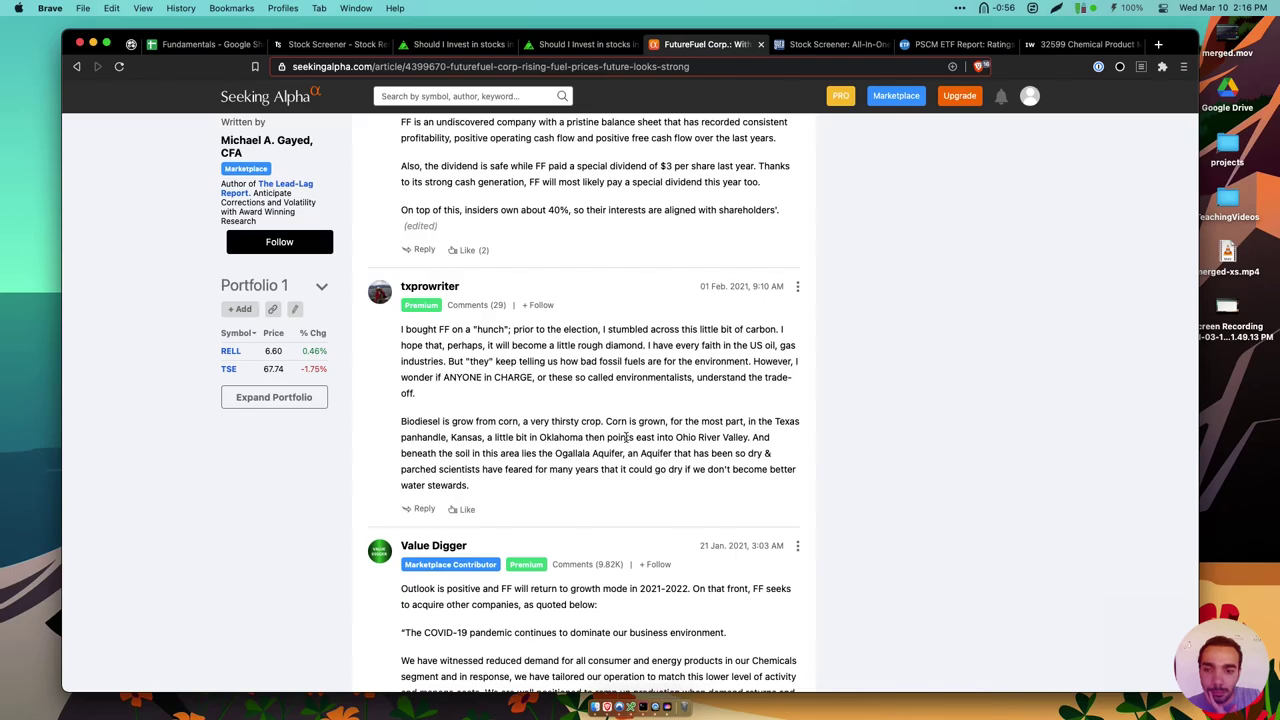
triple_click(612, 420)
left_click(640, 421)
double_click(640, 421)
left_click(640, 421)
triple_click(640, 421)
left_click(640, 421)
Go back to the start of the FutureFuel article and read its summary and opening paragraphs
scroll(640, 421, "up", 15)
scroll(640, 424, "up", 10)
left_click_drag(600, 301, 638, 300)
scroll(637, 307, "down", 1)
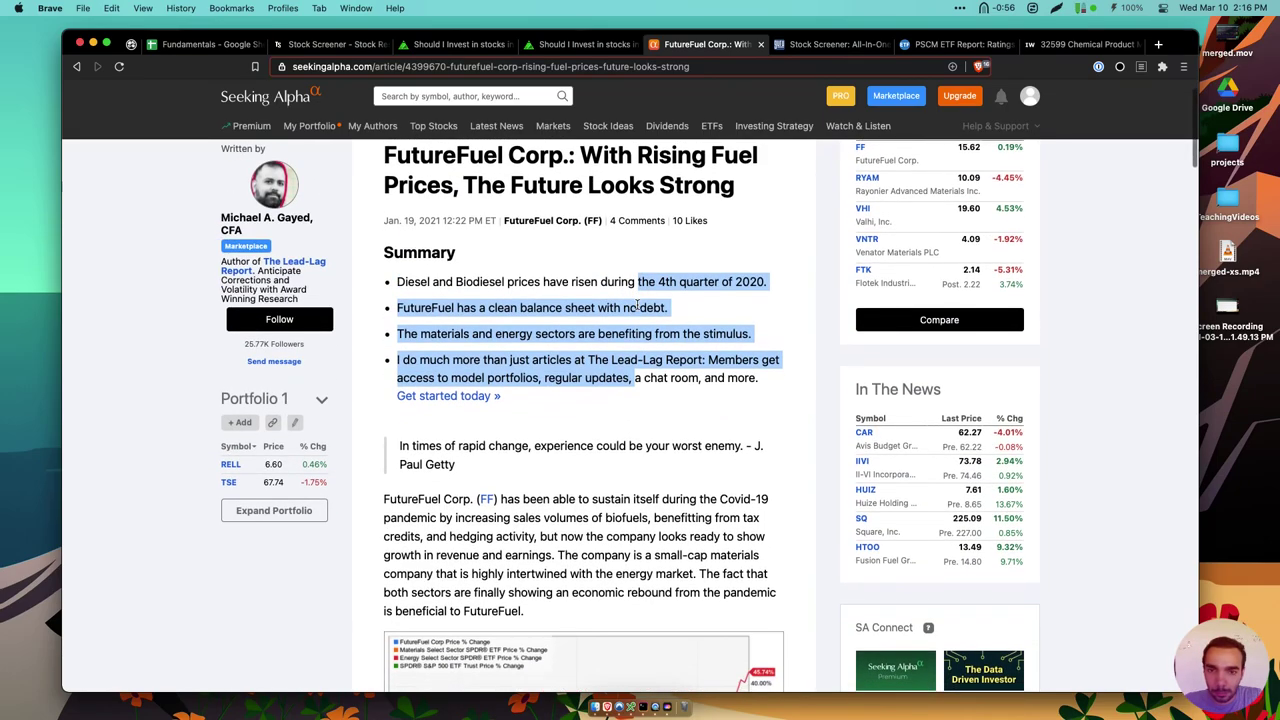
left_click(634, 410)
triple_click(632, 414)
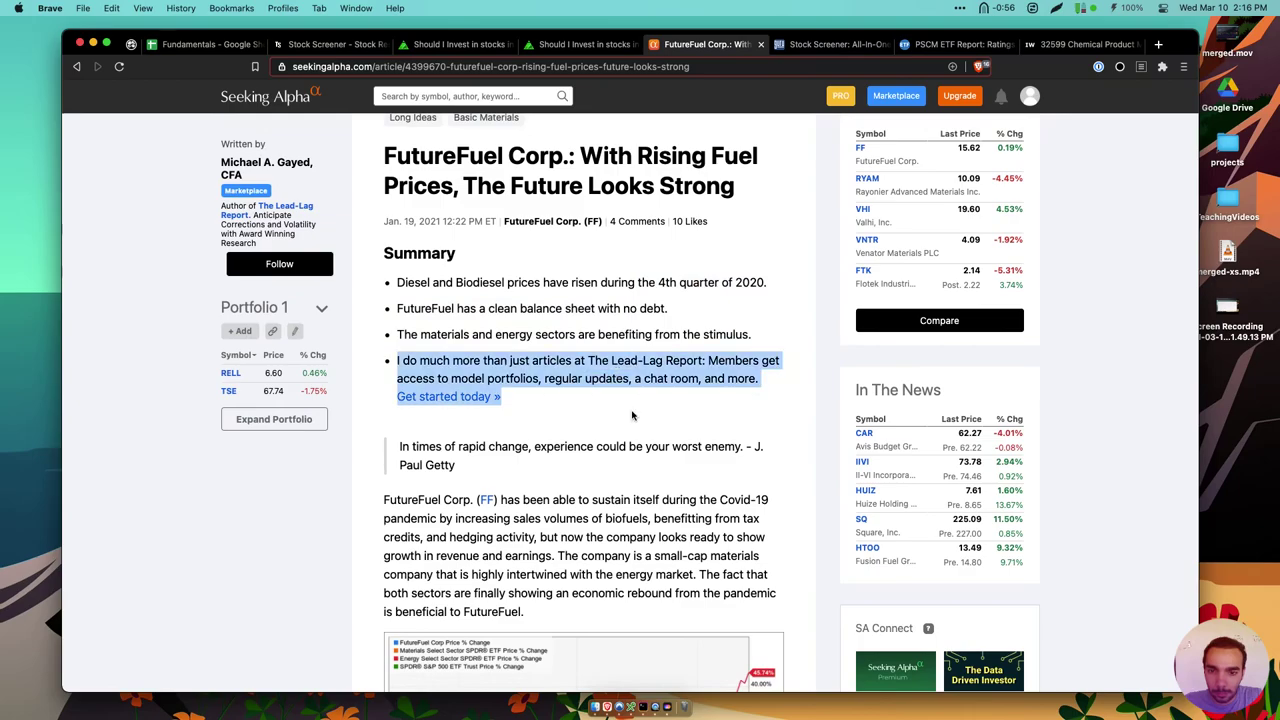
left_click(632, 414)
scroll(632, 414, "down", 4)
triple_click(606, 250)
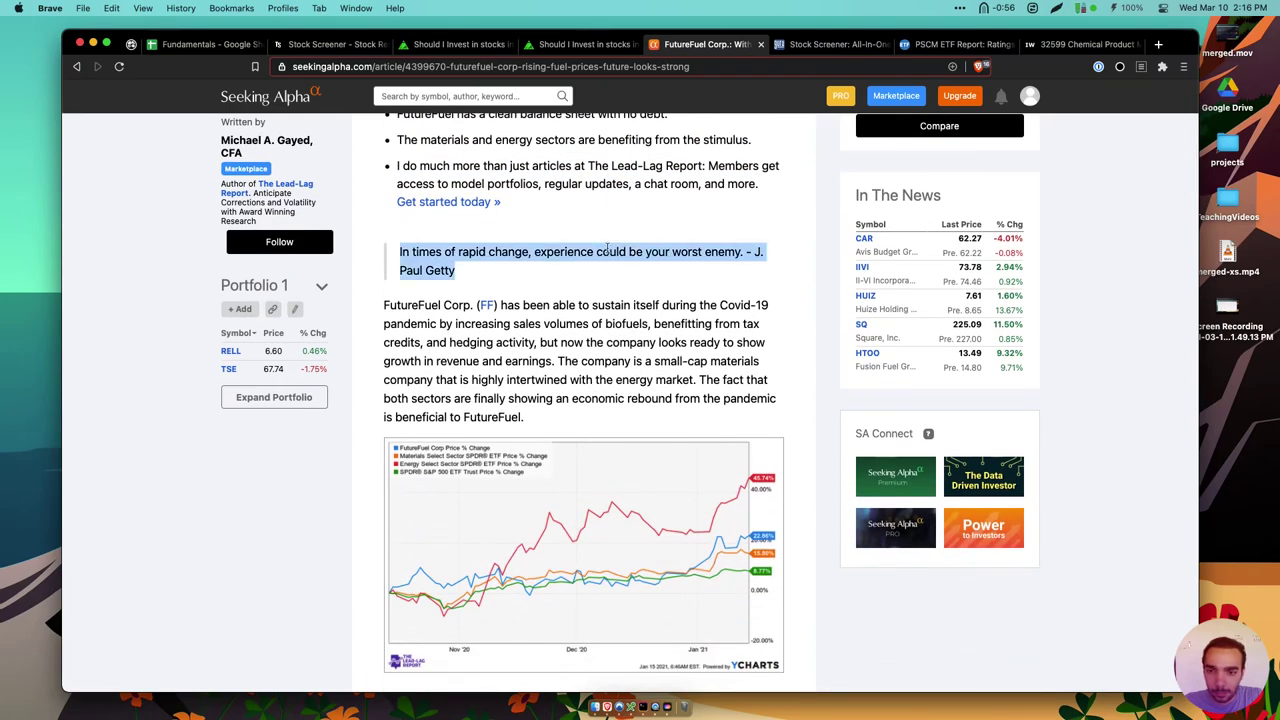
scroll(608, 326, "down", 4)
Open the TradingView chart for FF in a new browser tab and place it after the first Stock Screener tab
key("ctrl+Tab")
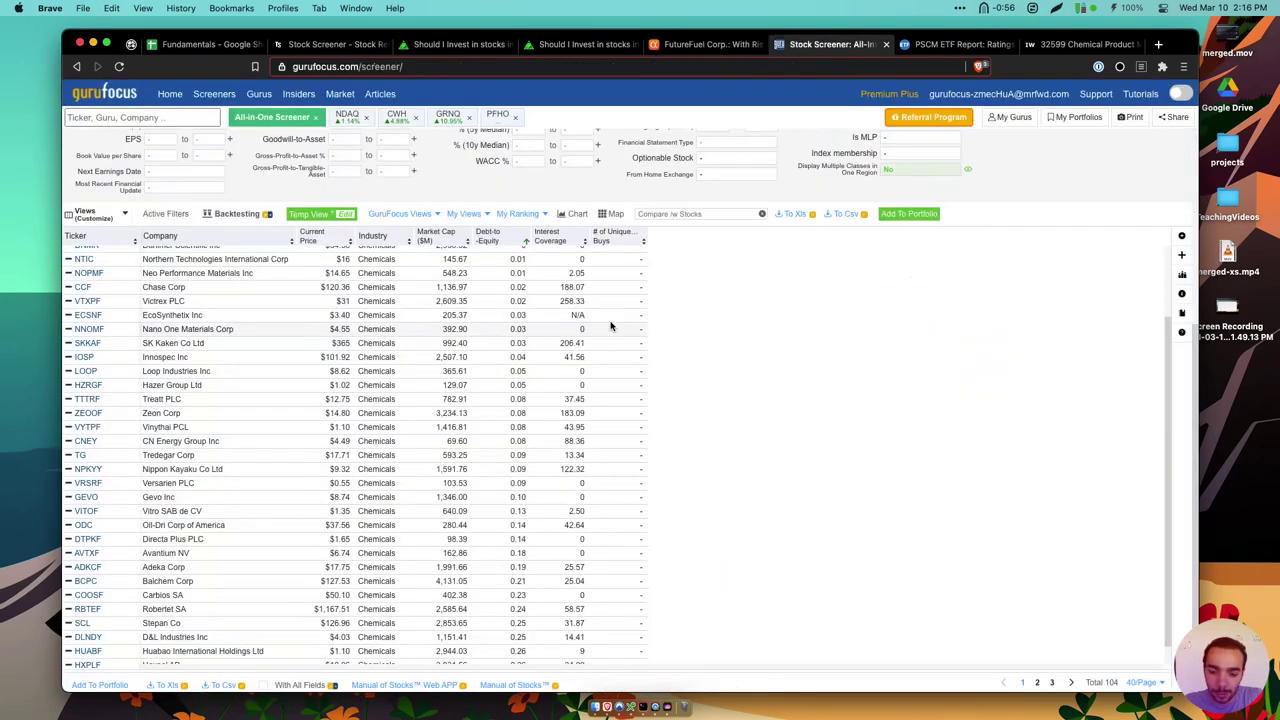
key("super+t")
type("tv")
key("Tab")
type("ff")
key("Return")
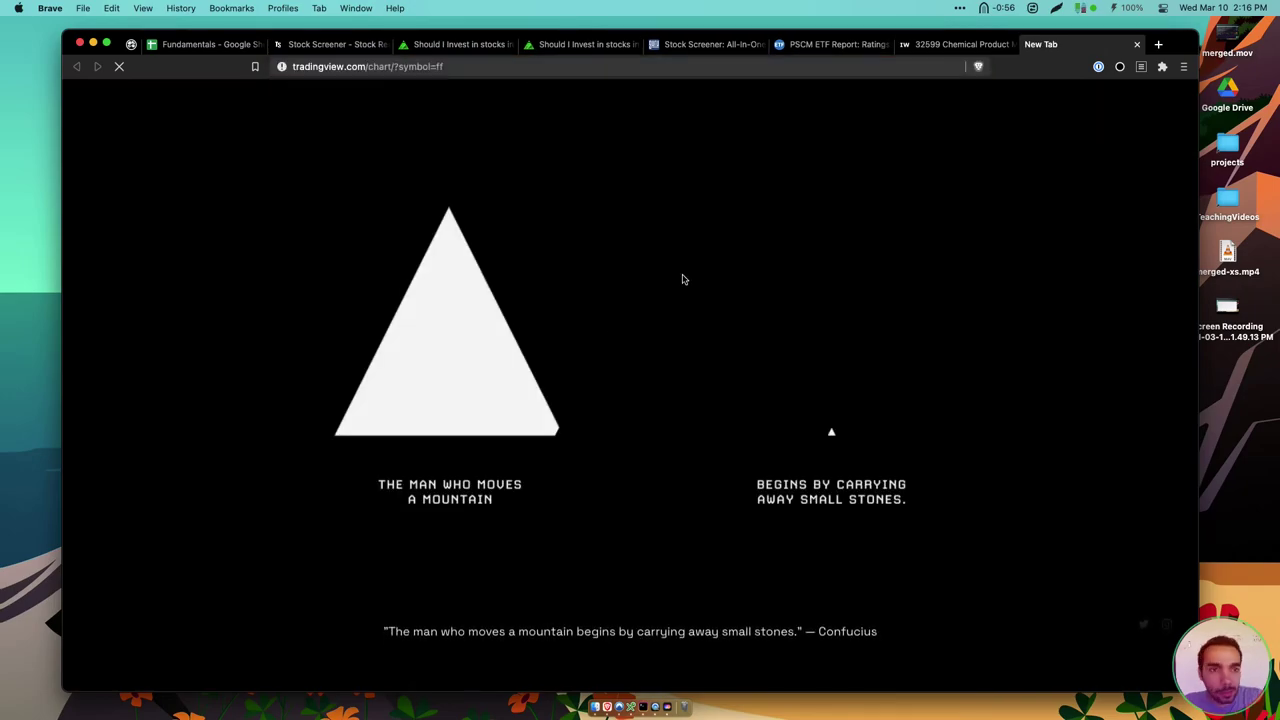
left_click(980, 44)
left_click_drag(1045, 44, 453, 50)
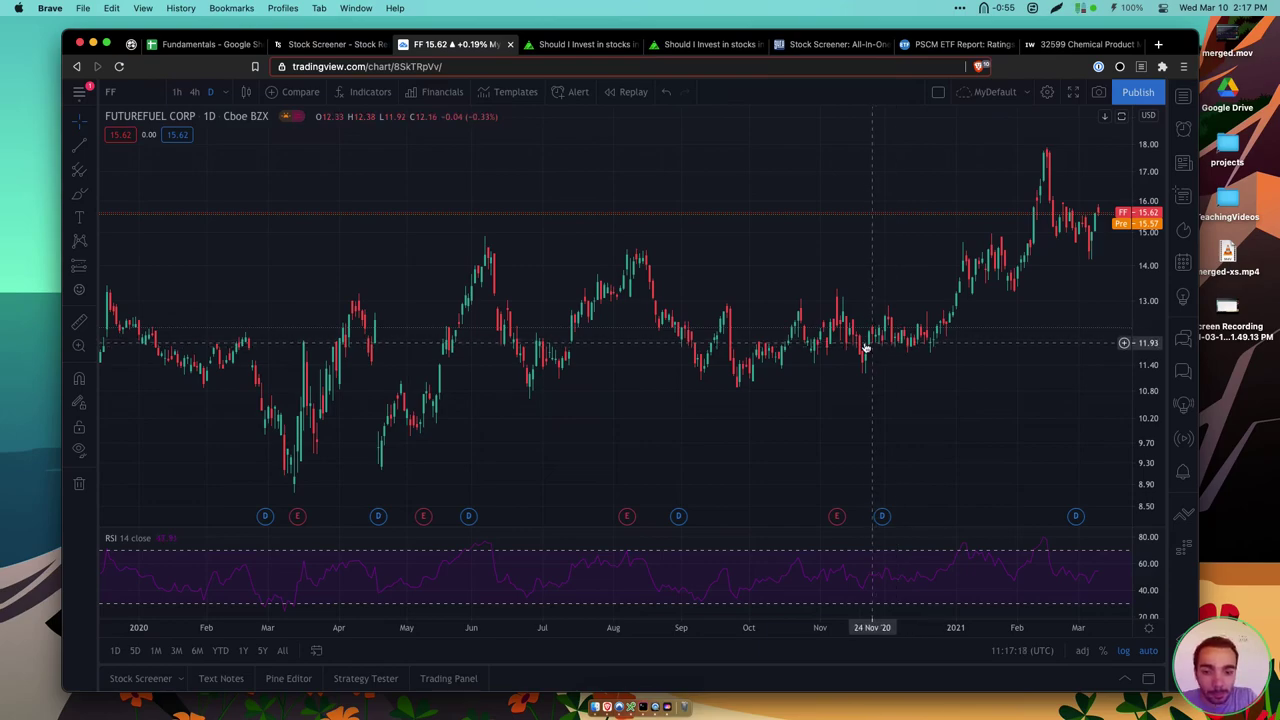
Examine FF's price chart over 6M and at 4h and 1h intervals, and return to the Fundamentals spreadsheet
left_click(198, 651)
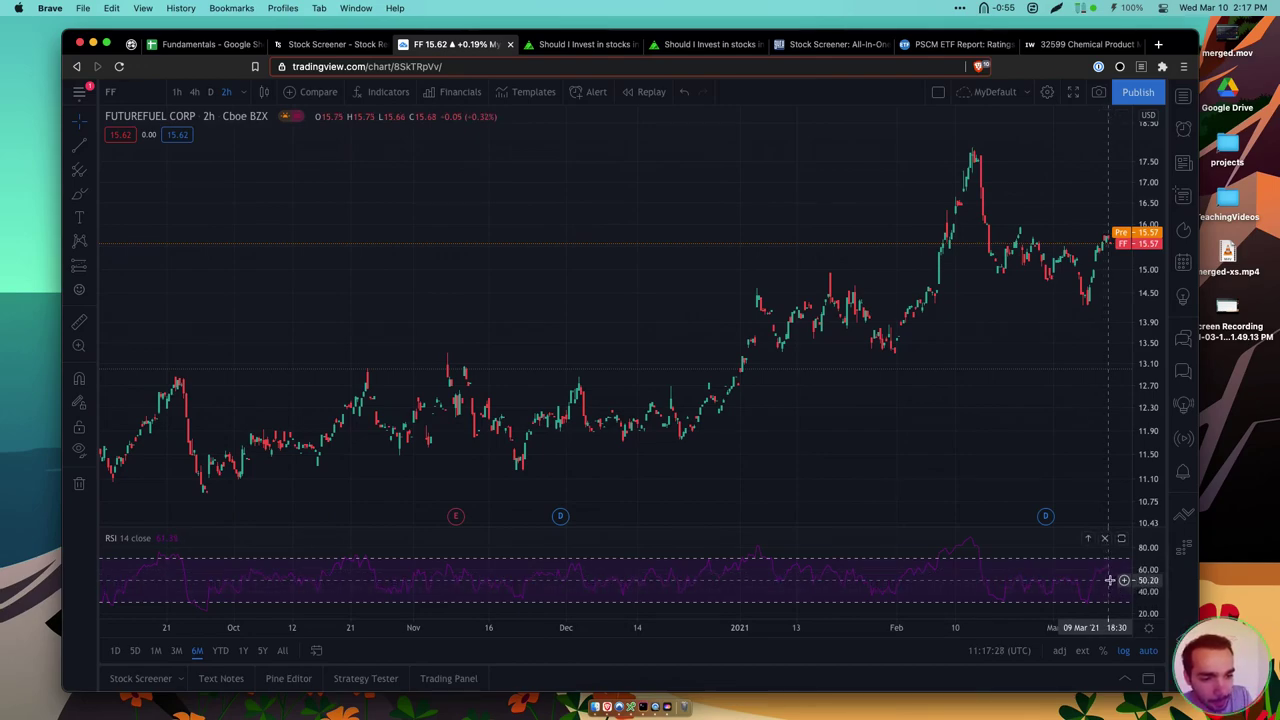
left_click(195, 92)
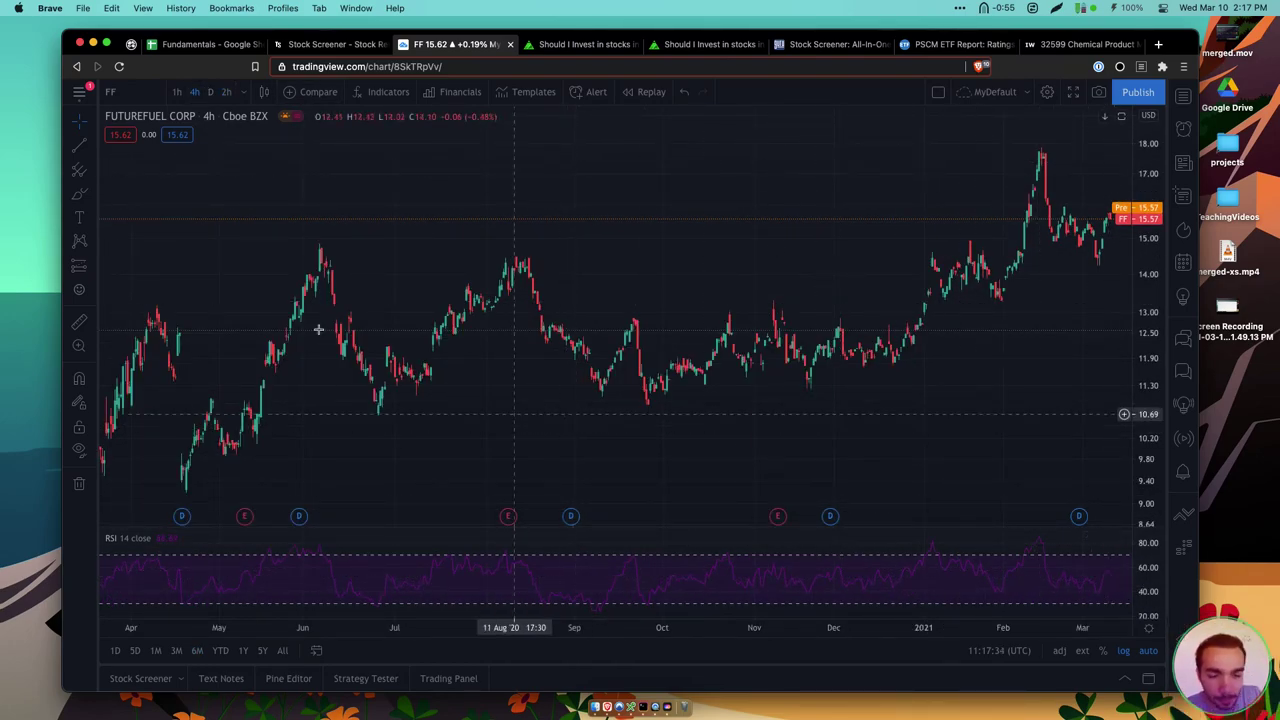
left_click(177, 92)
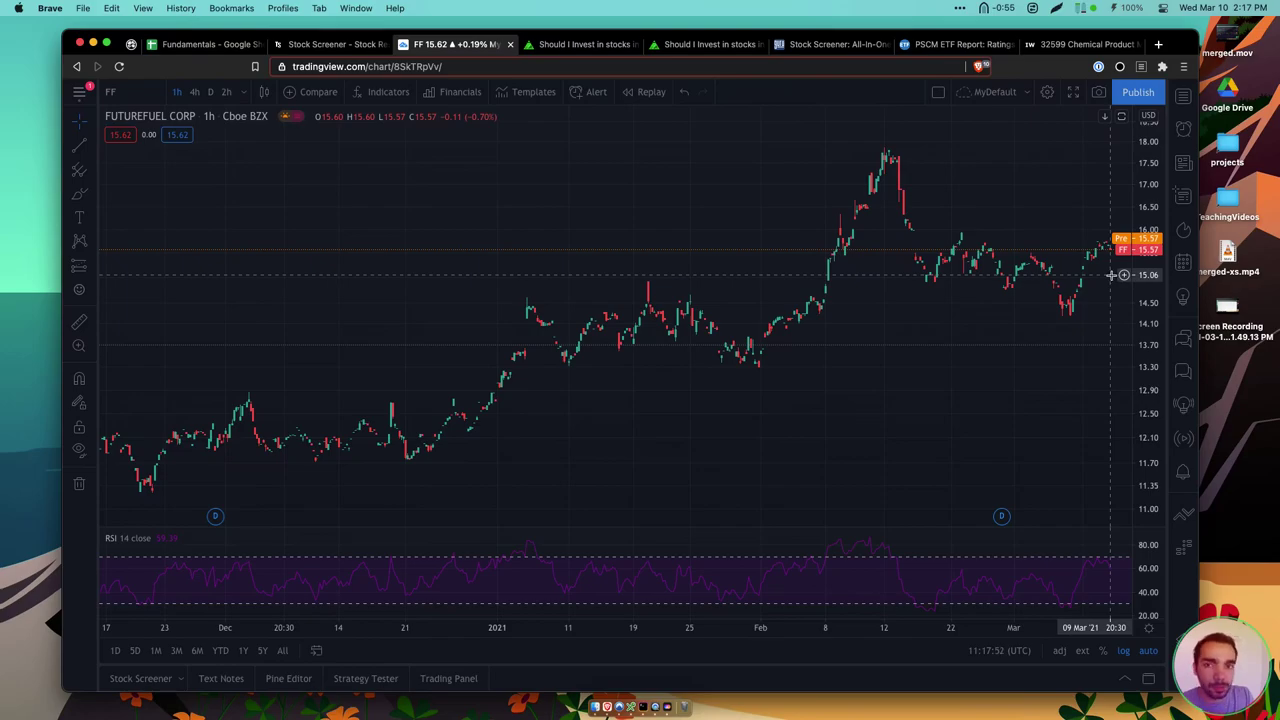
left_click(215, 44)
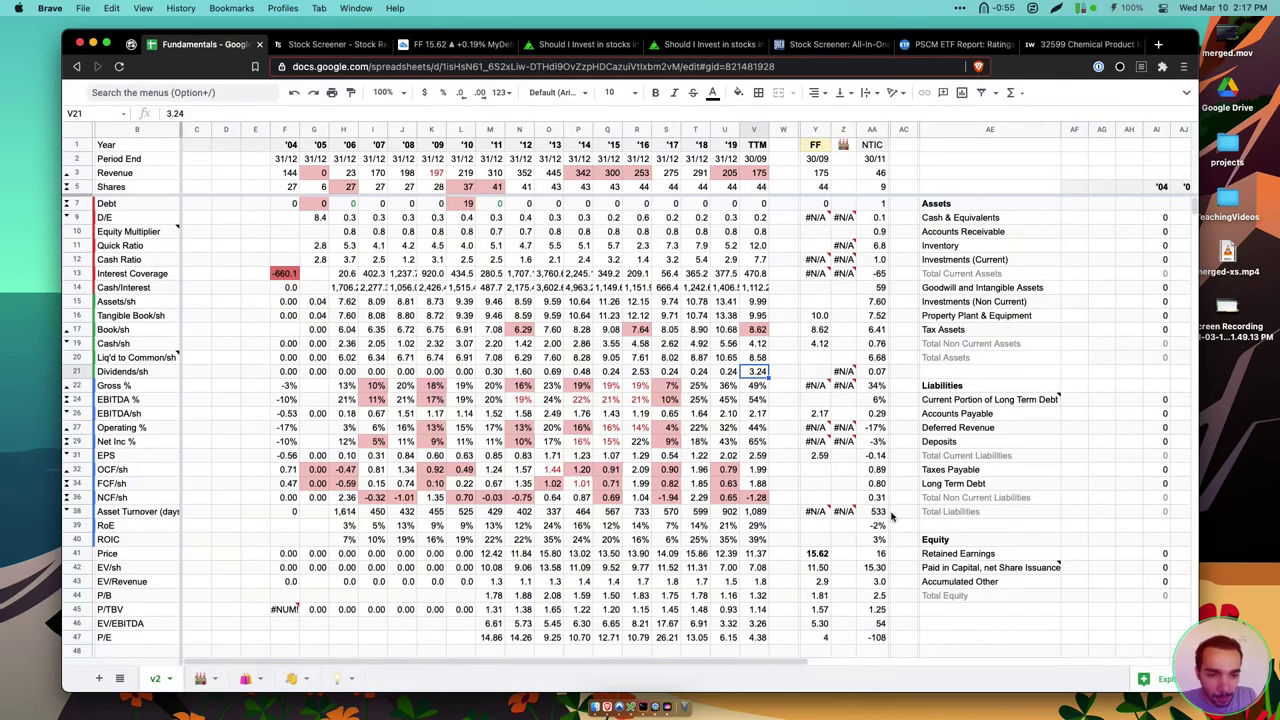
Open the Stock Alerts spreadsheet in a new browser tab and place it directly after the Fundamentals tab
left_click(812, 553)
key("super+e")
type("stock")
key("Return")
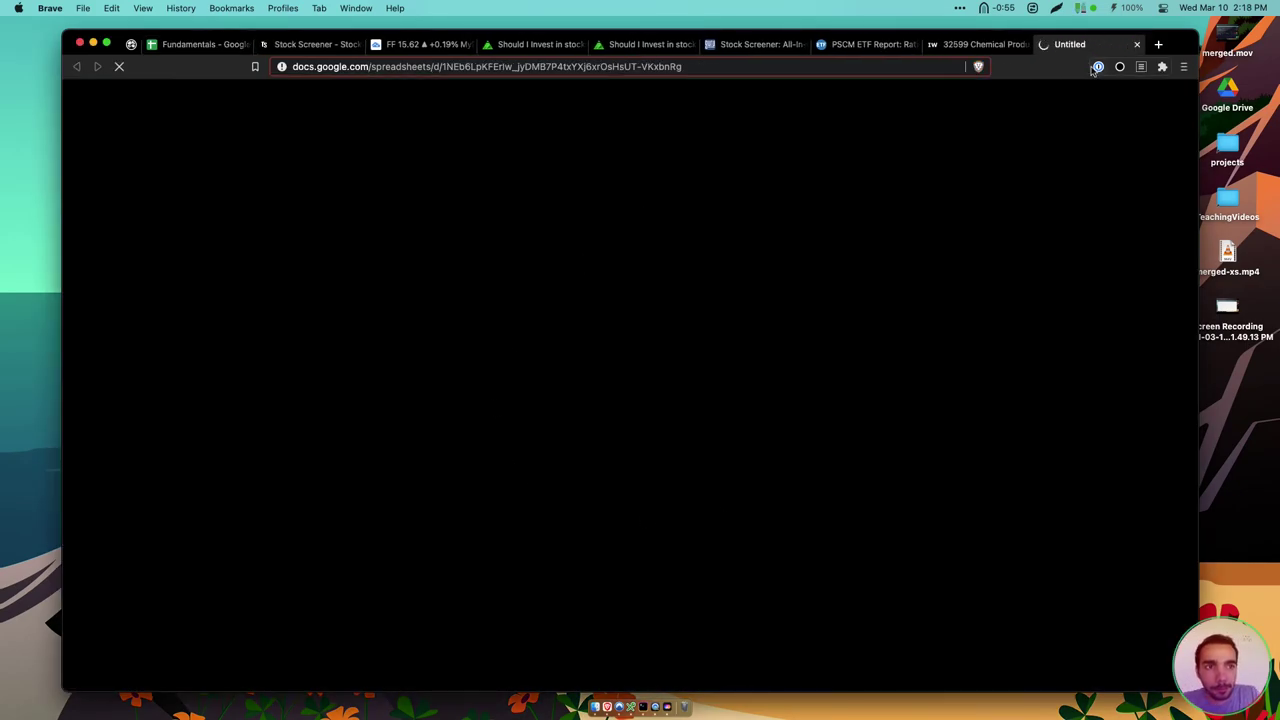
left_click_drag(1068, 44, 302, 52)
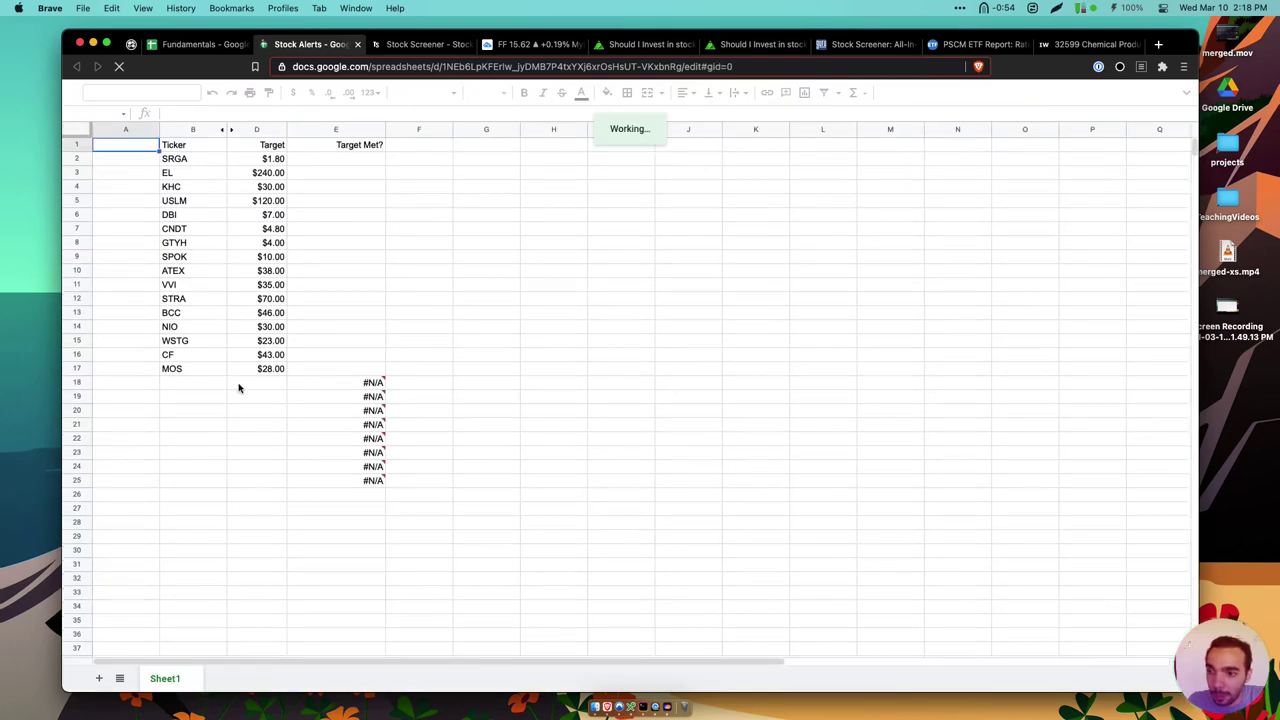
Add ticker FF with a target price of $15.00 in the row below MOS
left_click(239, 388)
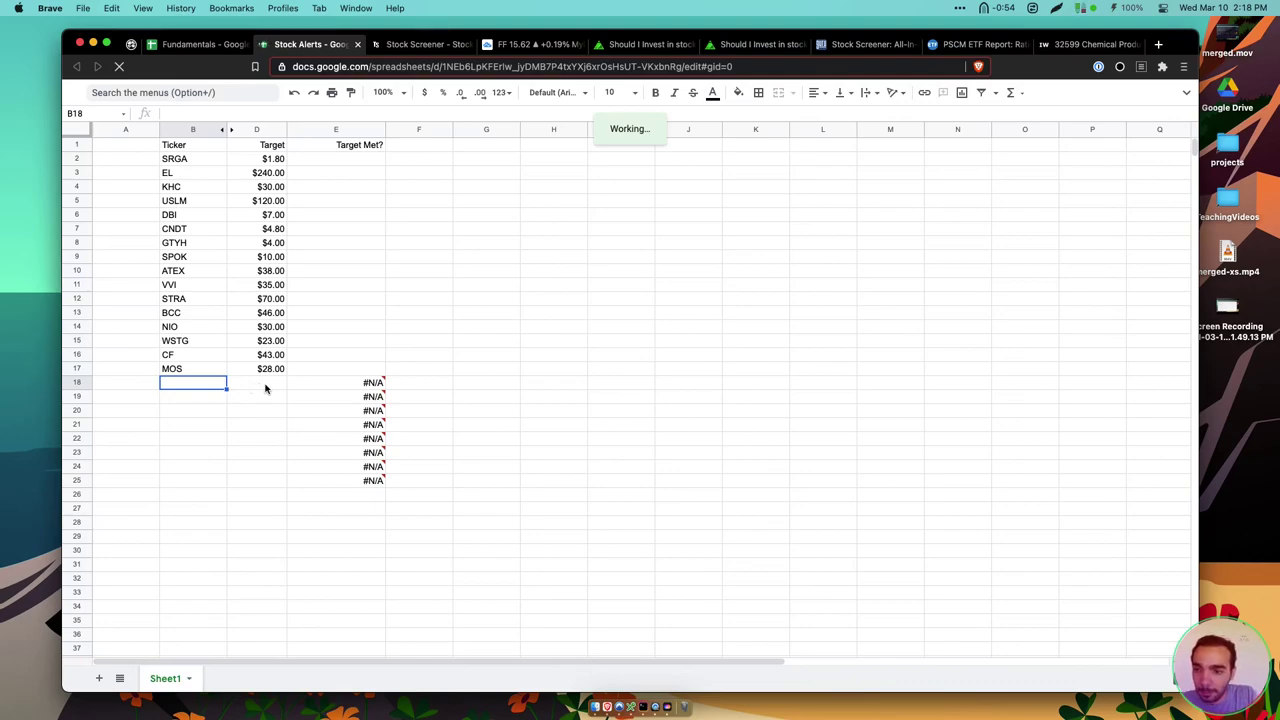
left_click(193, 368)
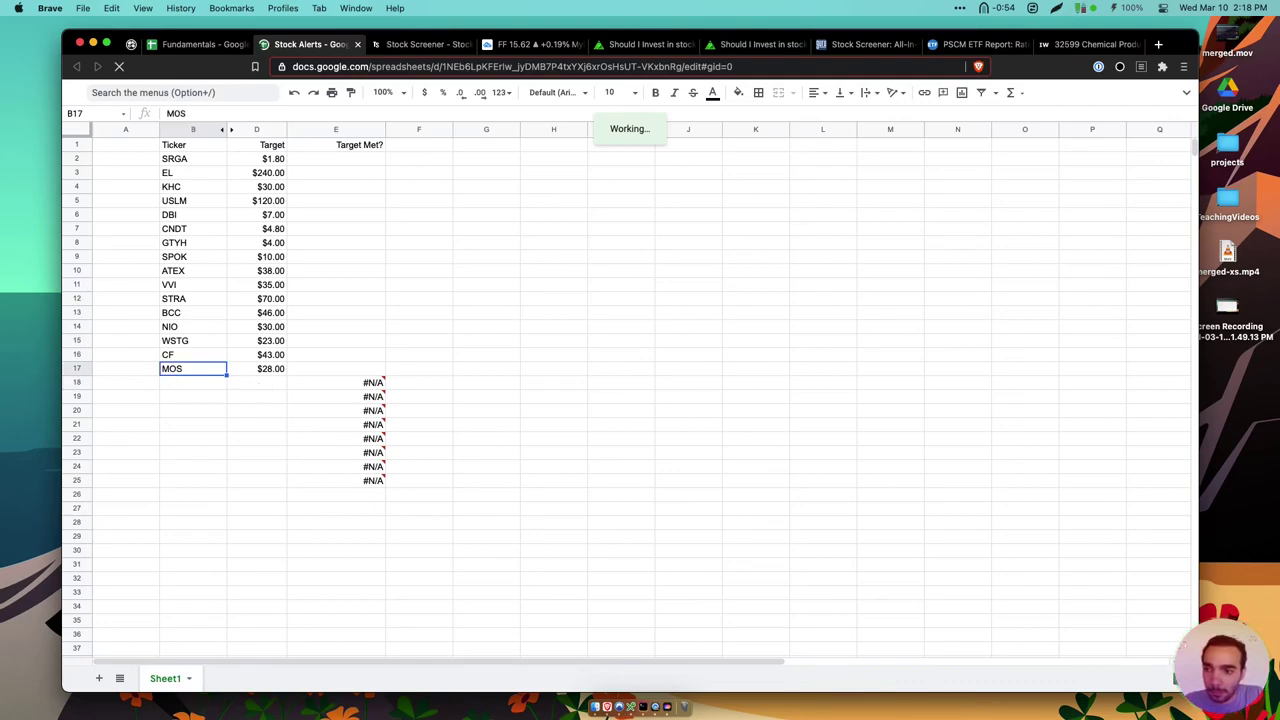
left_click(193, 382)
type("FF")
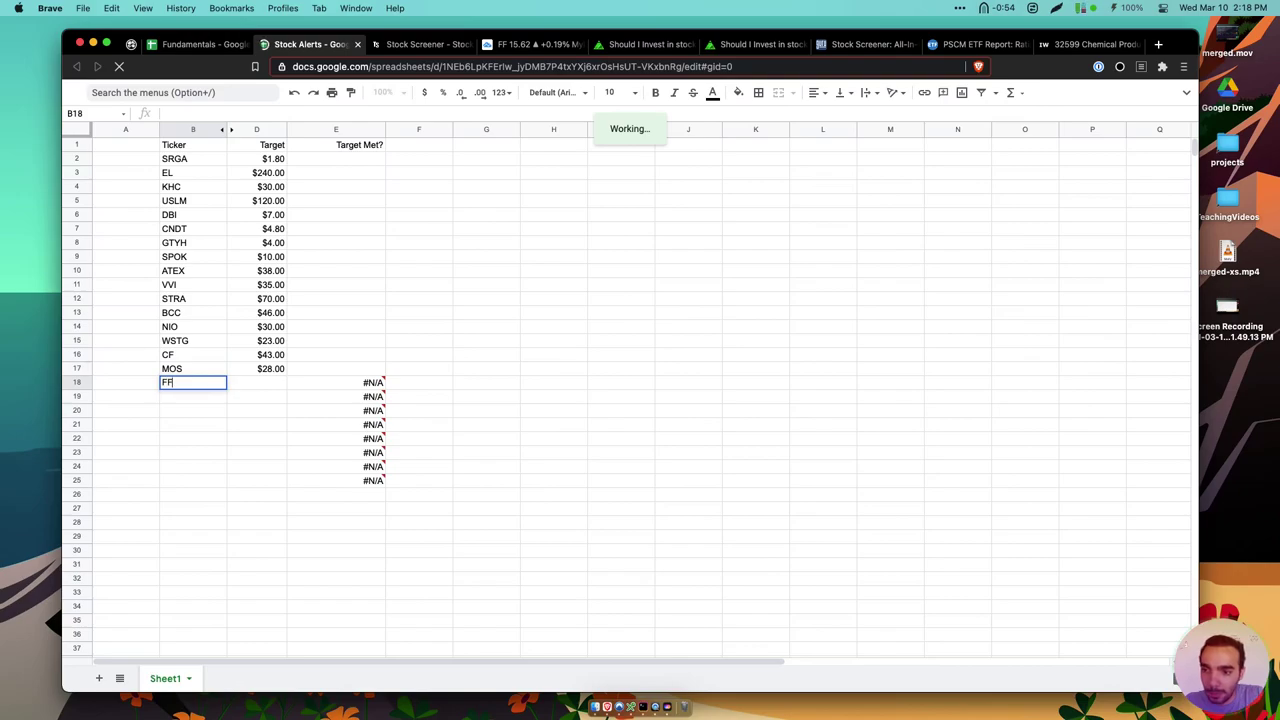
key("Tab")
type("15")
key("Up")
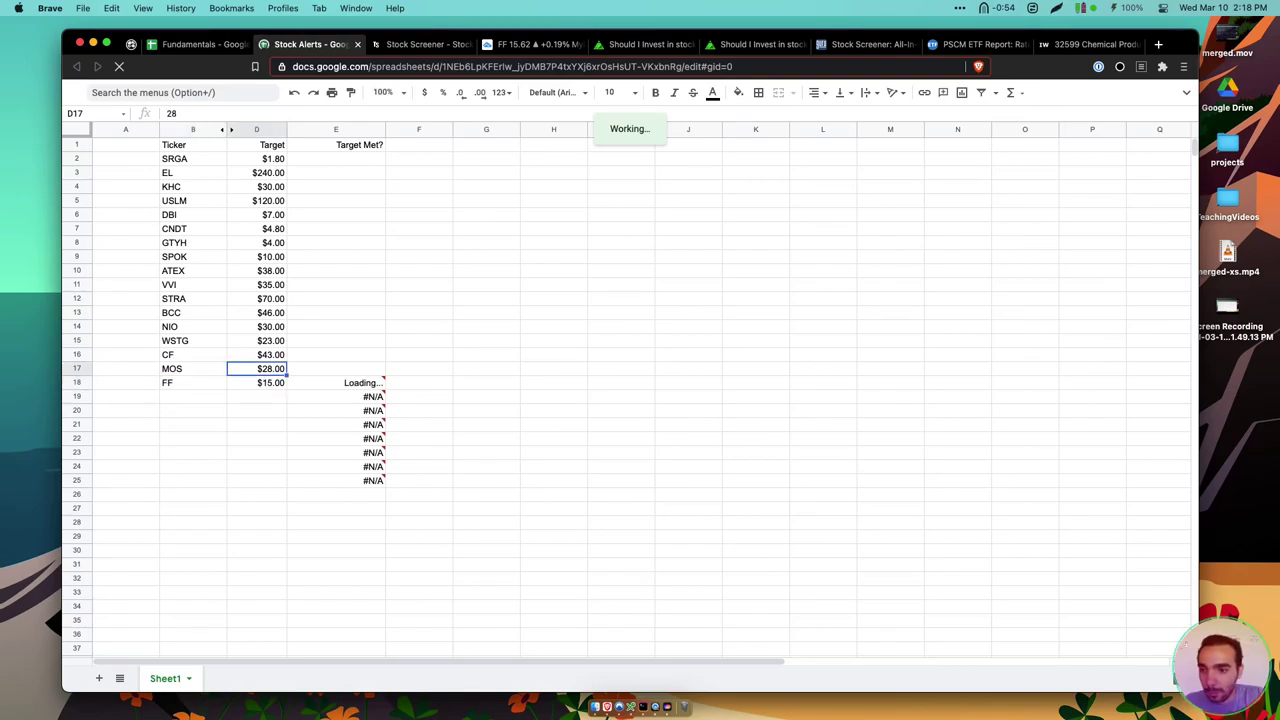
Return to the Fundamentals spreadsheet and open FutureFuel's corporate website from the company's Website row
left_click(210, 44)
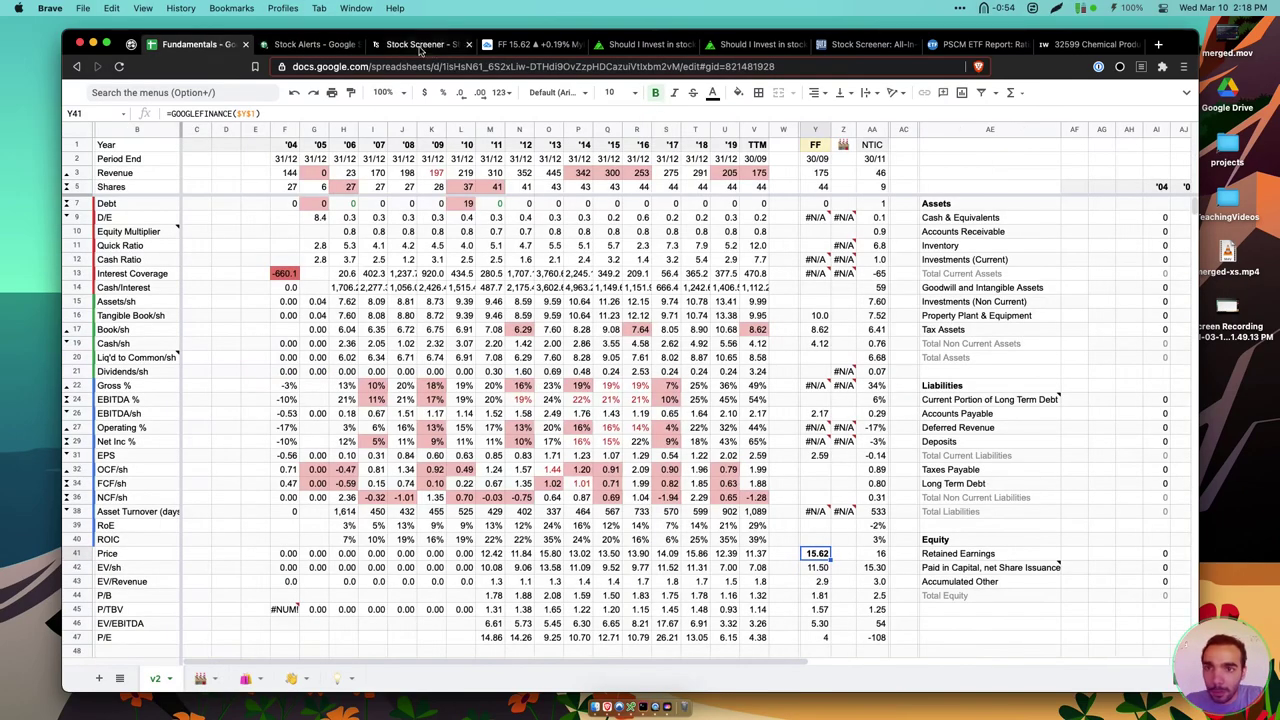
left_click(420, 44)
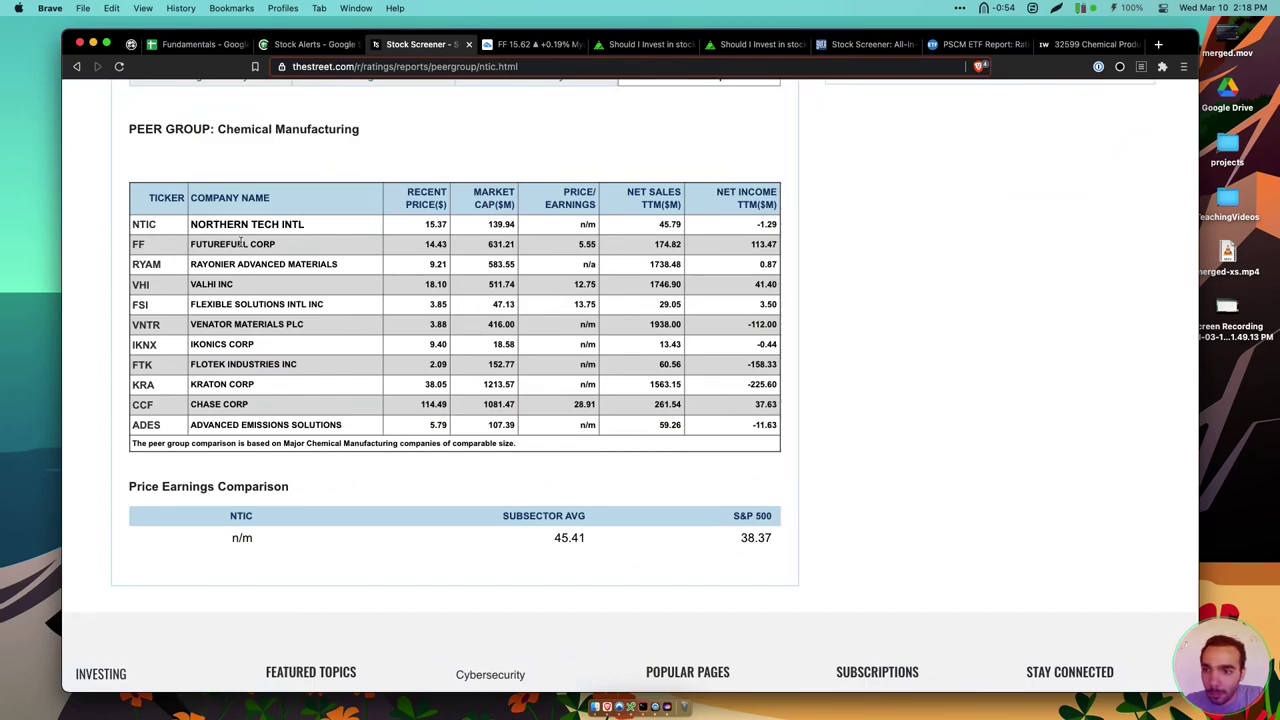
left_click(310, 44)
left_click(200, 44)
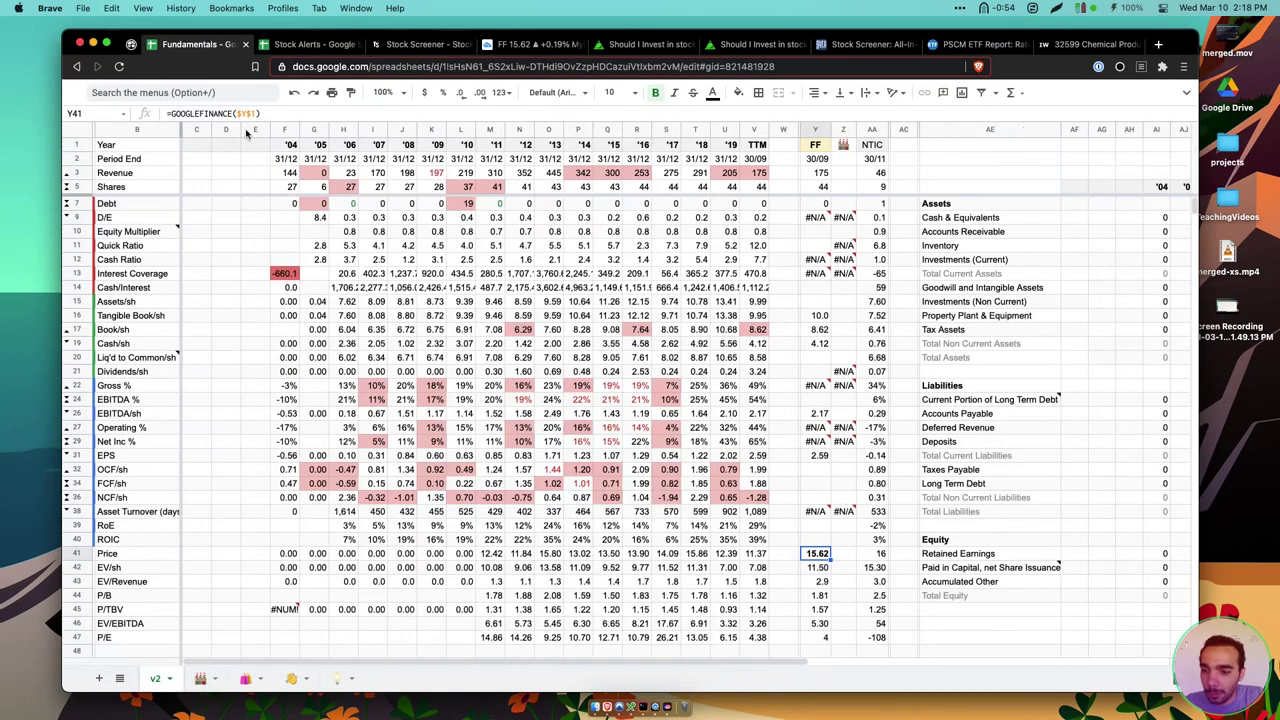
scroll(245, 500, "down", 5)
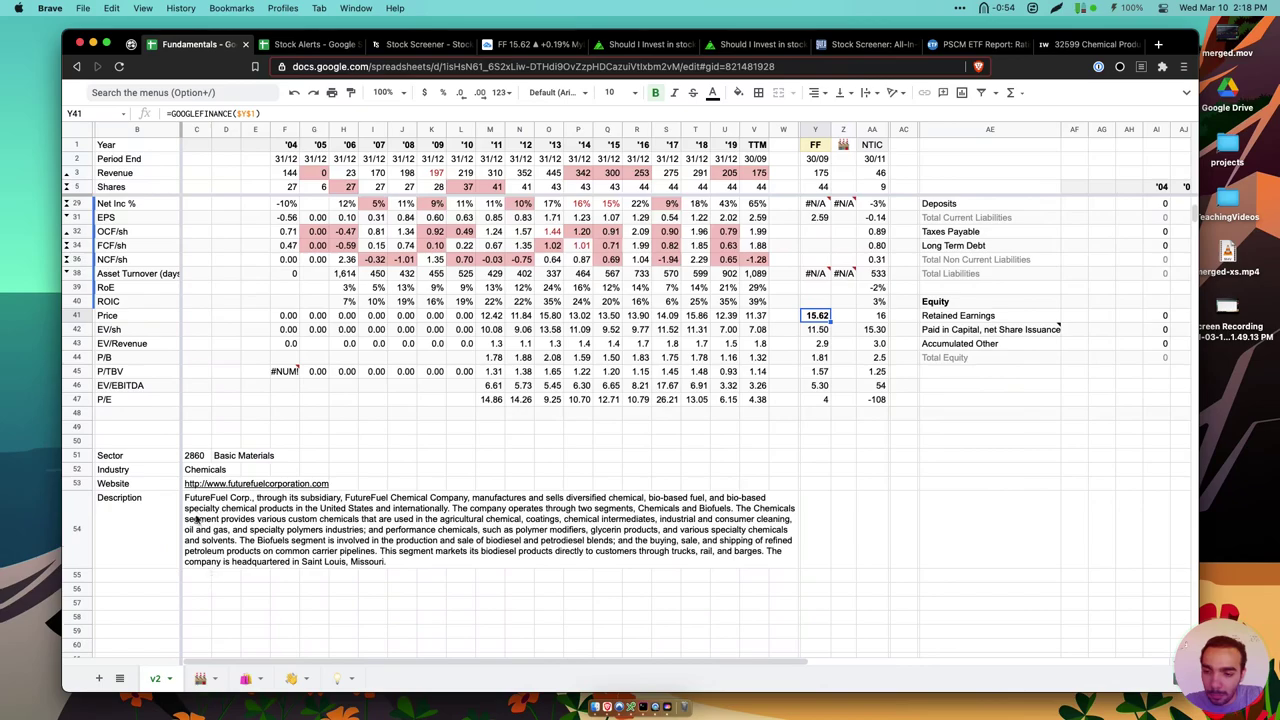
left_click(200, 484)
left_click(262, 505)
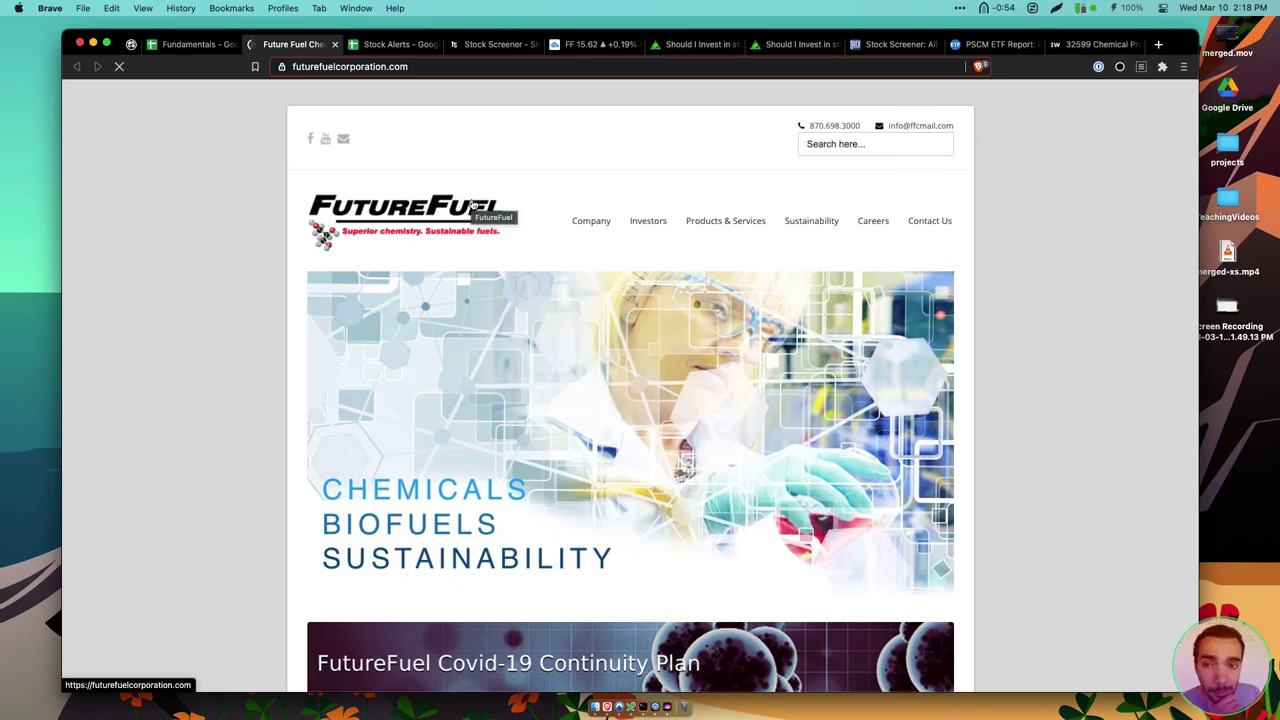
Look through the FutureFuel homepage and open its Investors page in a separate browser tab
scroll(470, 205, "down", 5)
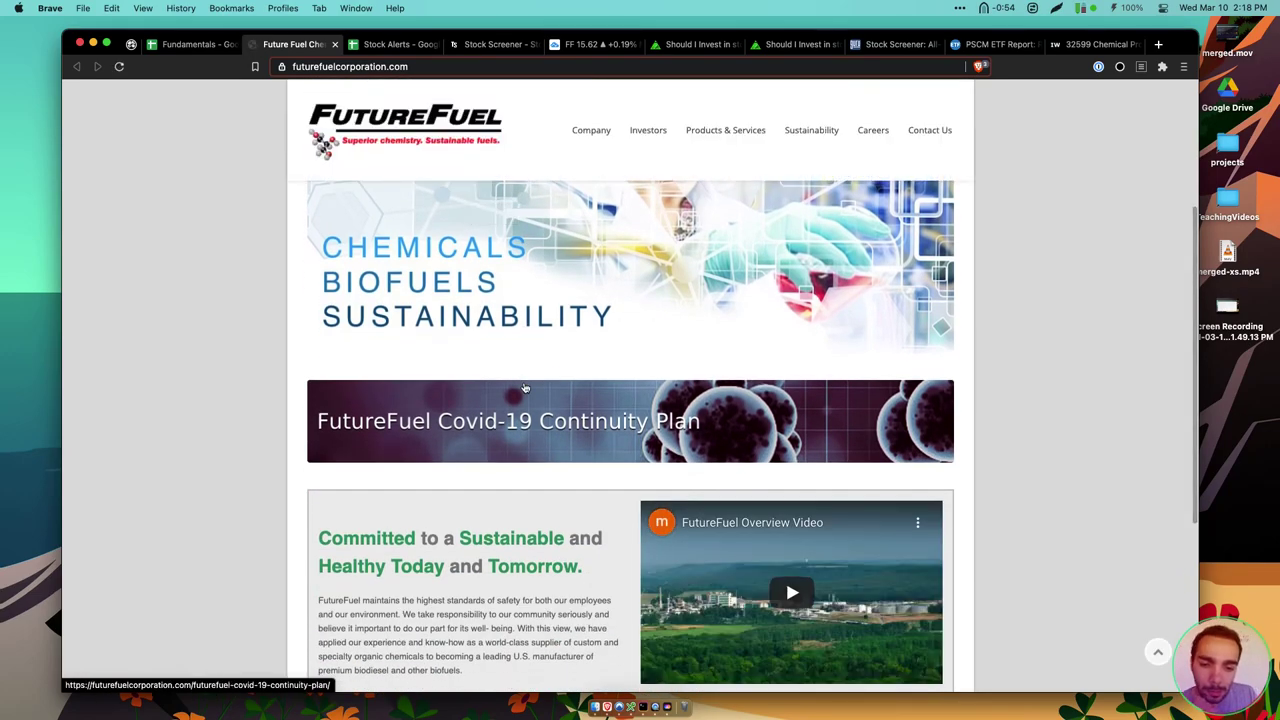
scroll(524, 387, "down", 6)
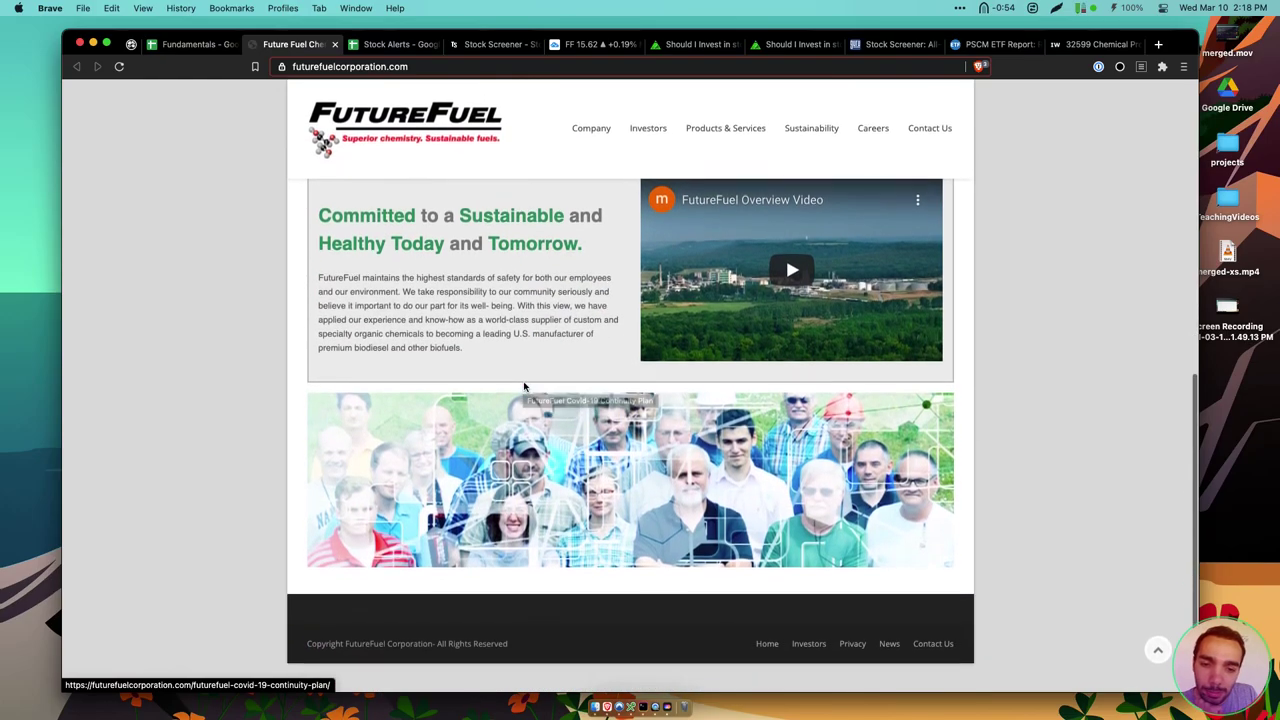
scroll(524, 387, "up", 8)
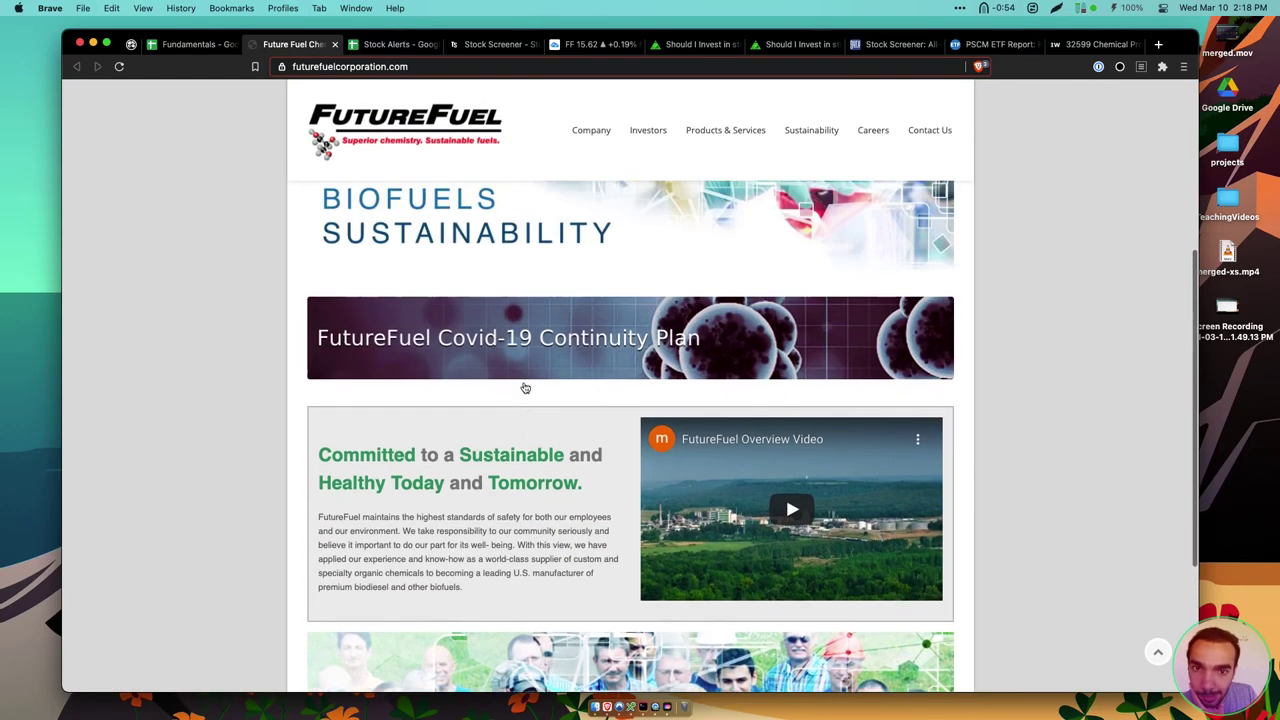
scroll(553, 320, "down", 3)
scroll(553, 320, "down", 5)
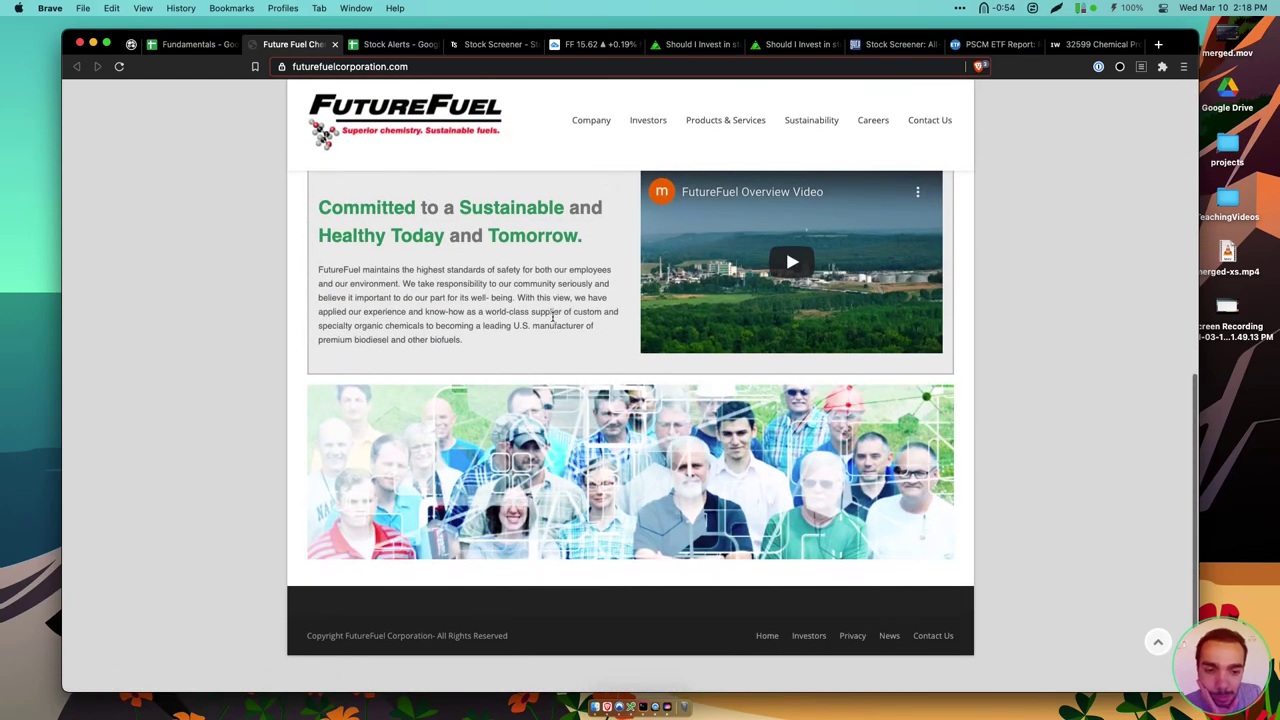
left_click(808, 645, "super")
scroll(700, 400, "up", 8)
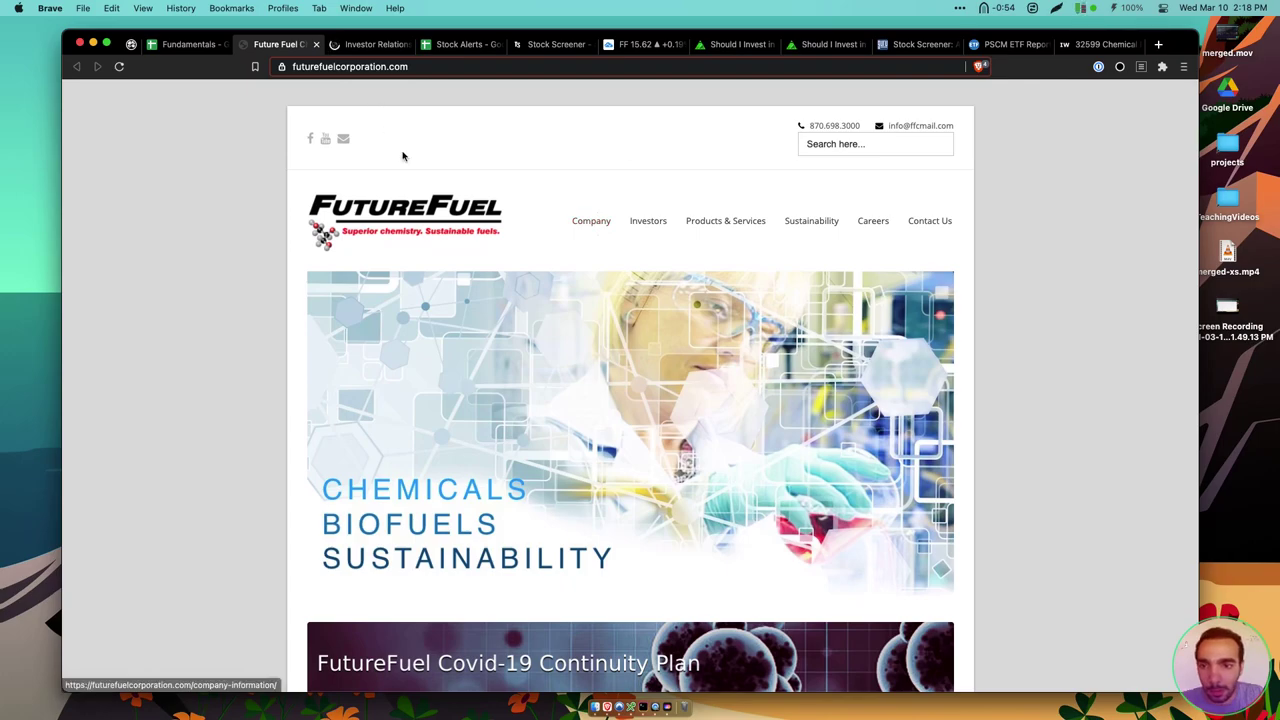
Go to LinkedIn, search for "futurefuel" and open the FutureFuel Chemical Company page
left_click(418, 65)
type("linkedin")
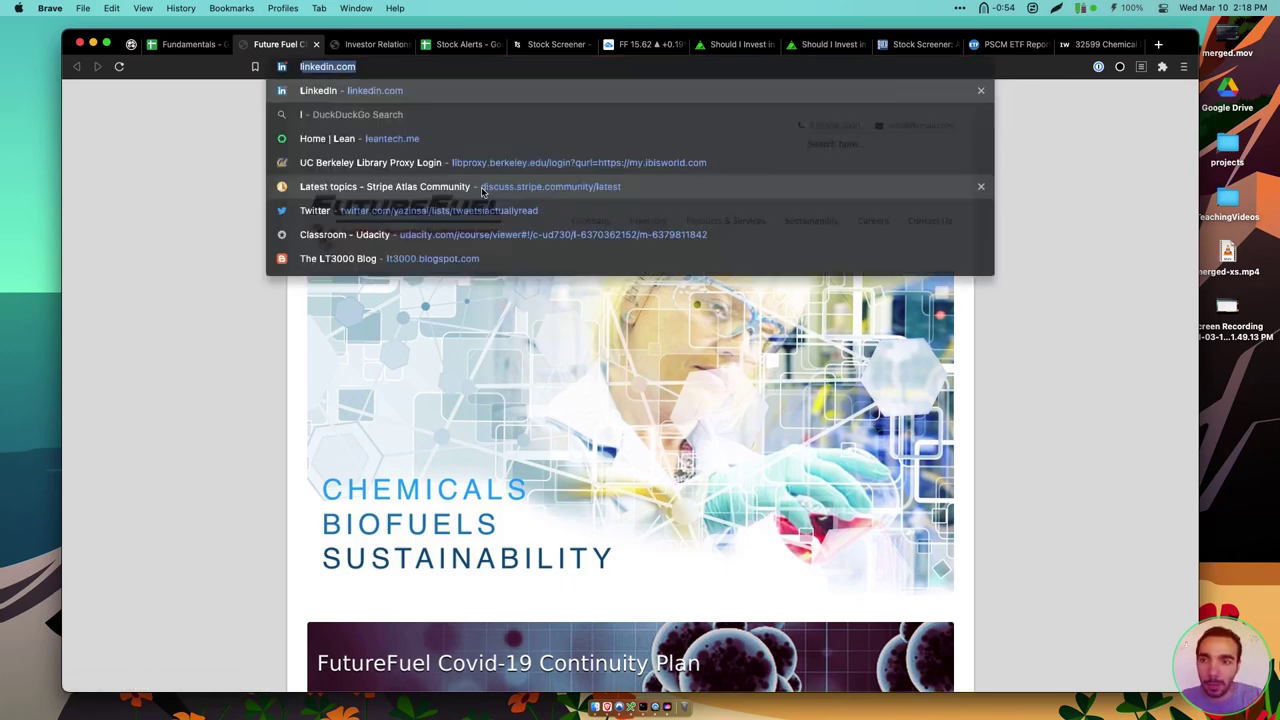
key("Return")
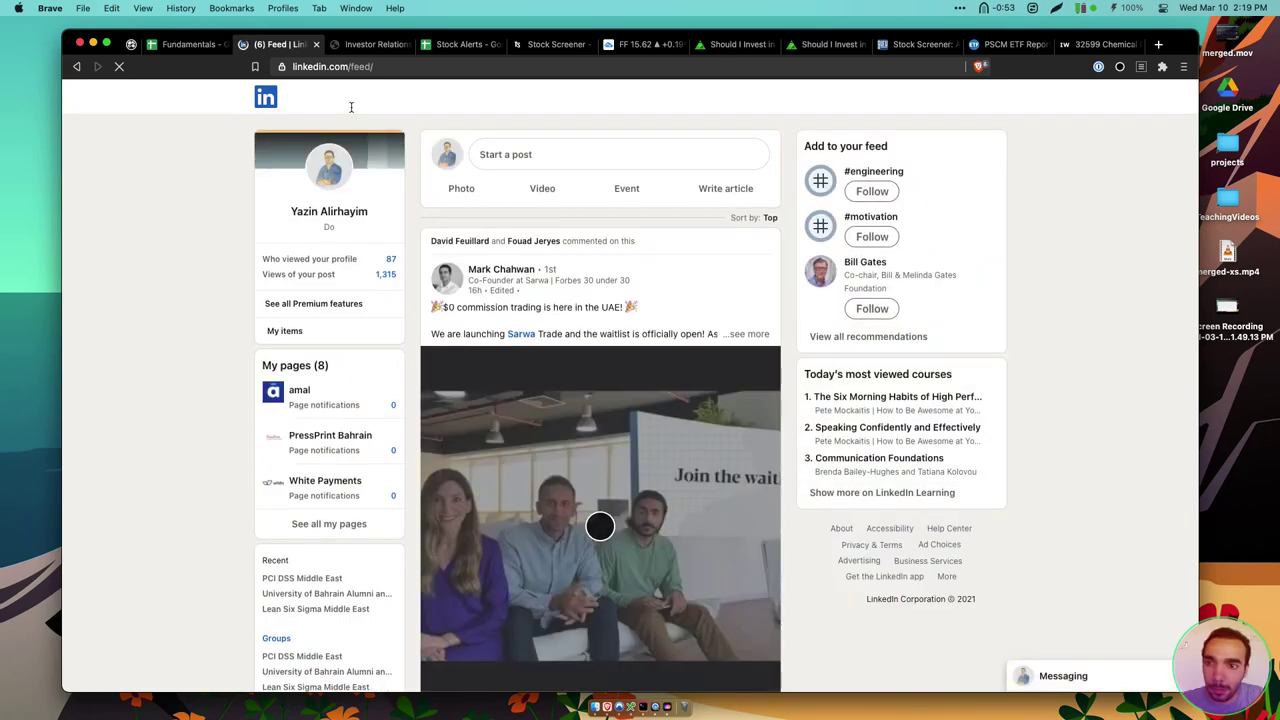
left_click(360, 97)
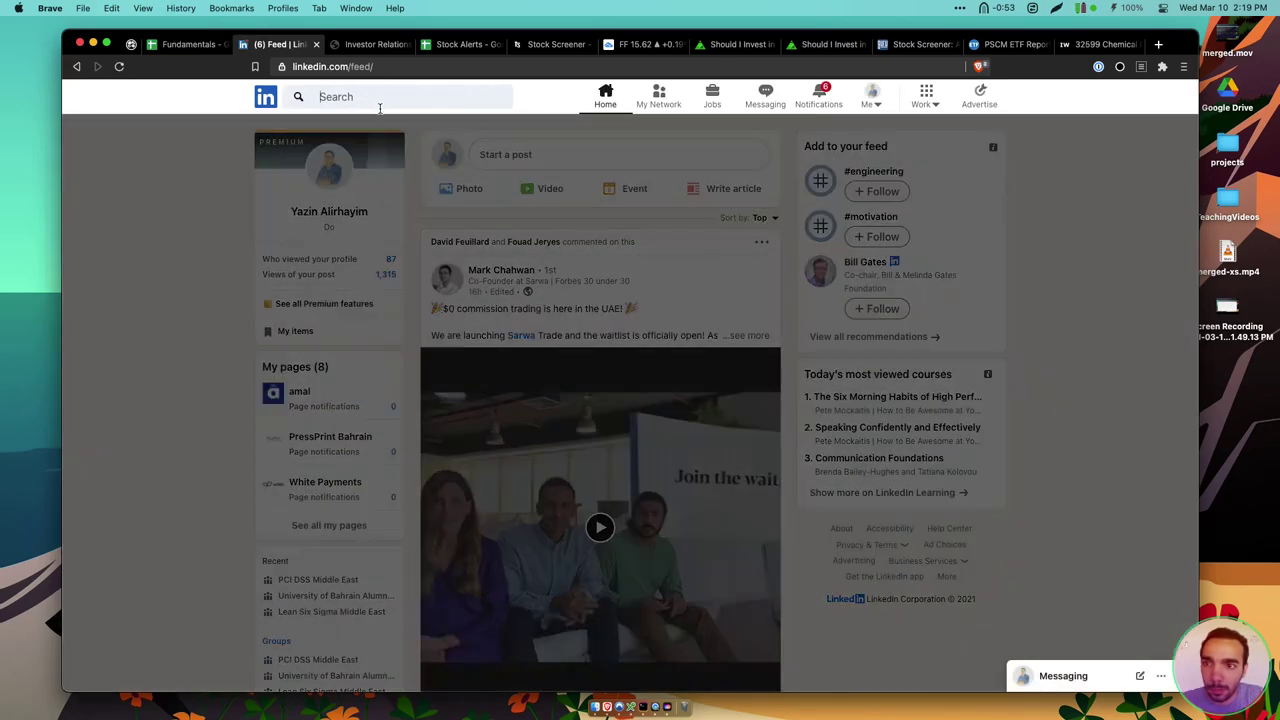
type("futurefuel")
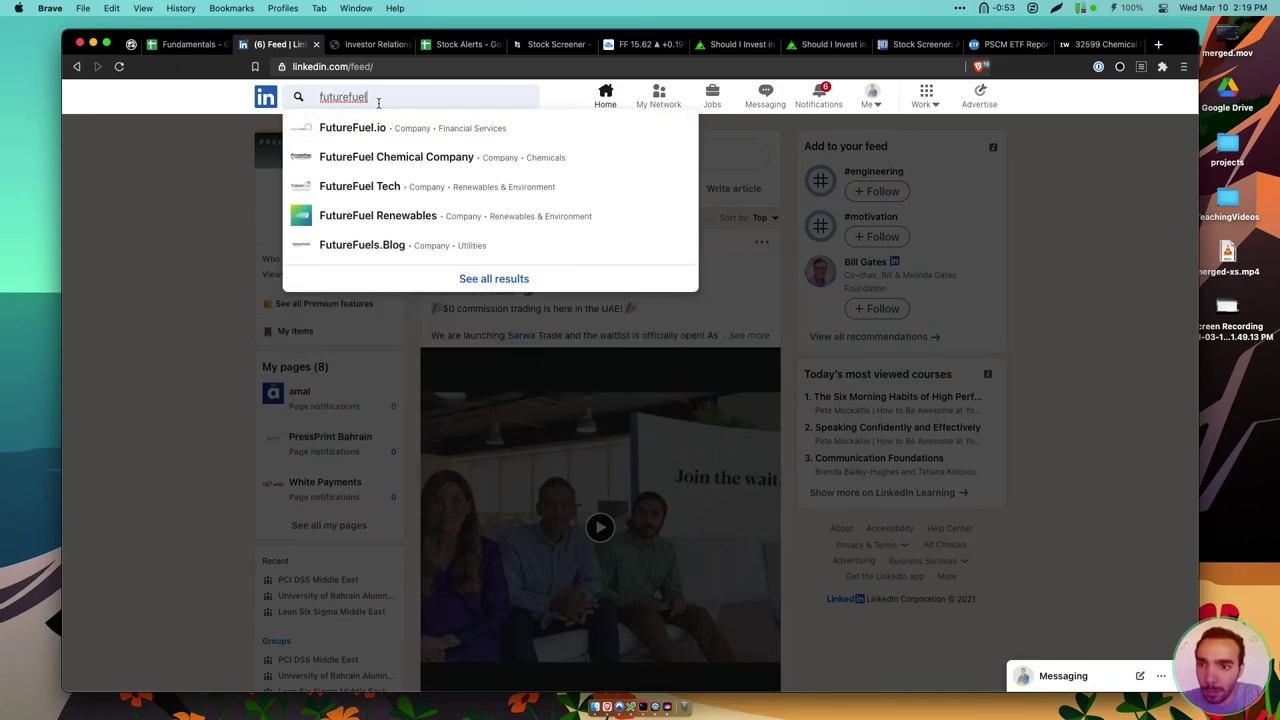
left_click(417, 160)
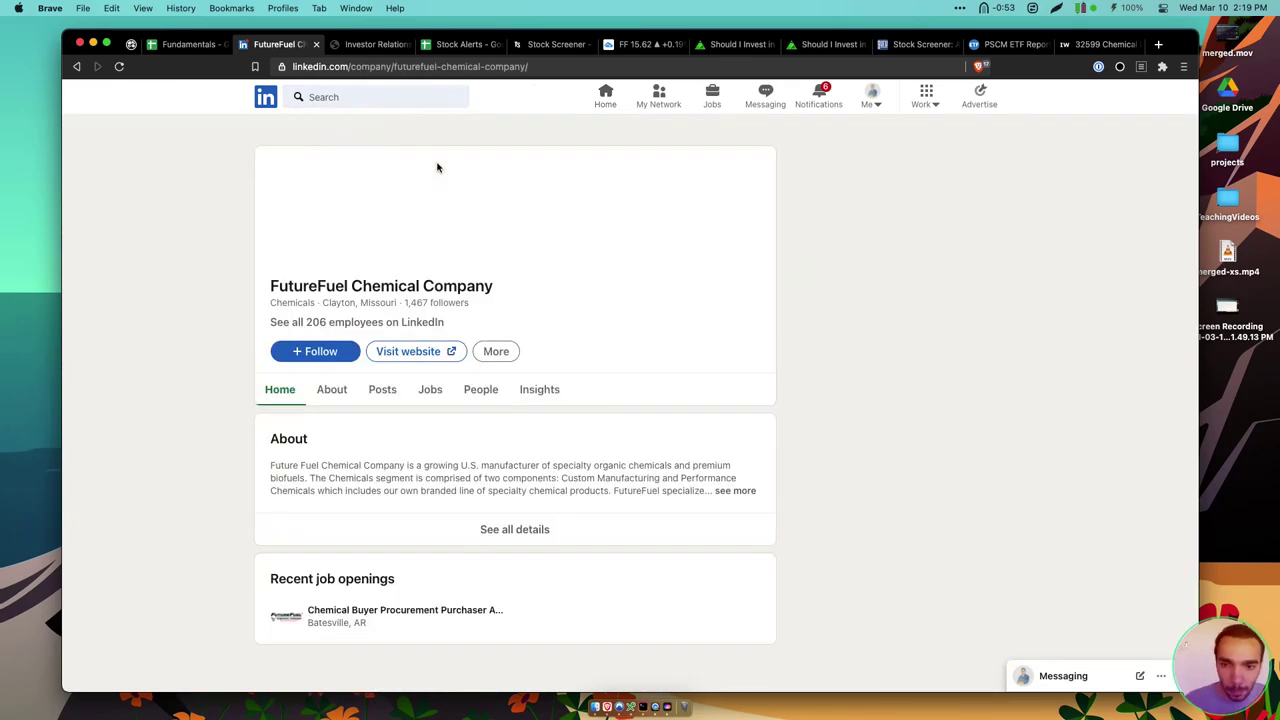
Examine the company's LinkedIn Insights for employee count trend, median tenure, headcount growth by function and notable alumni
scroll(494, 283, "down", 3)
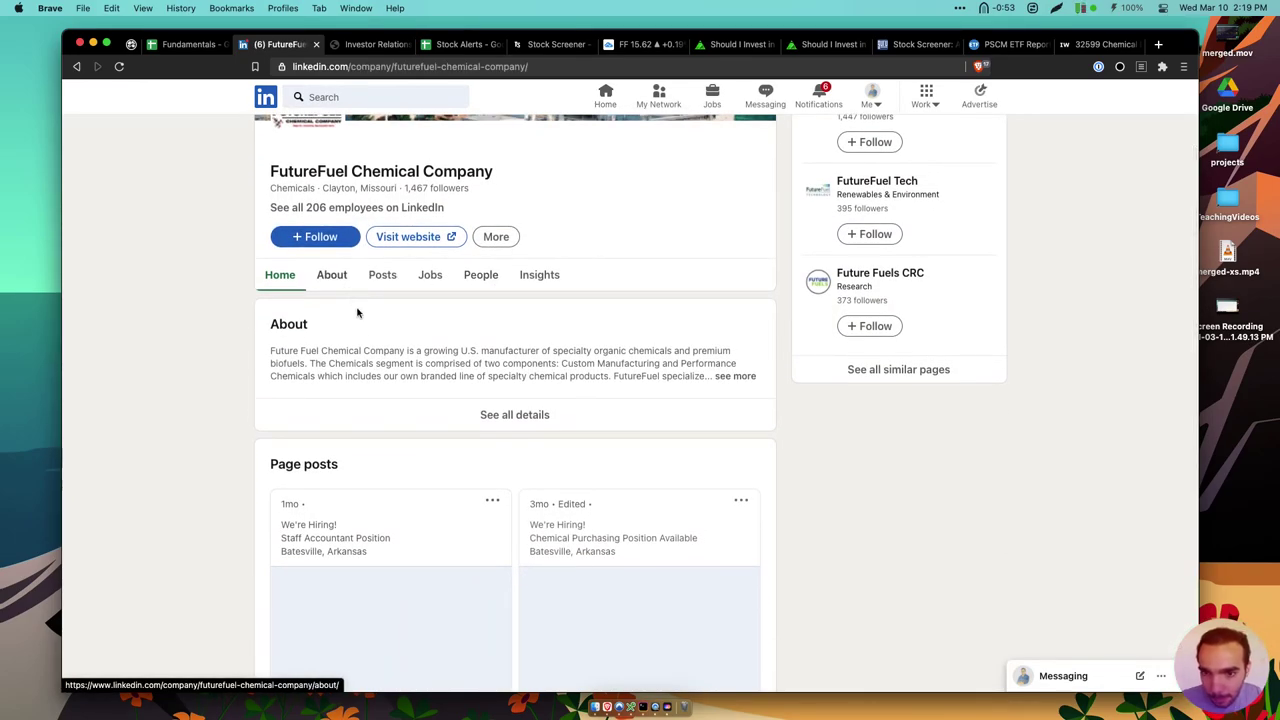
left_click(527, 281)
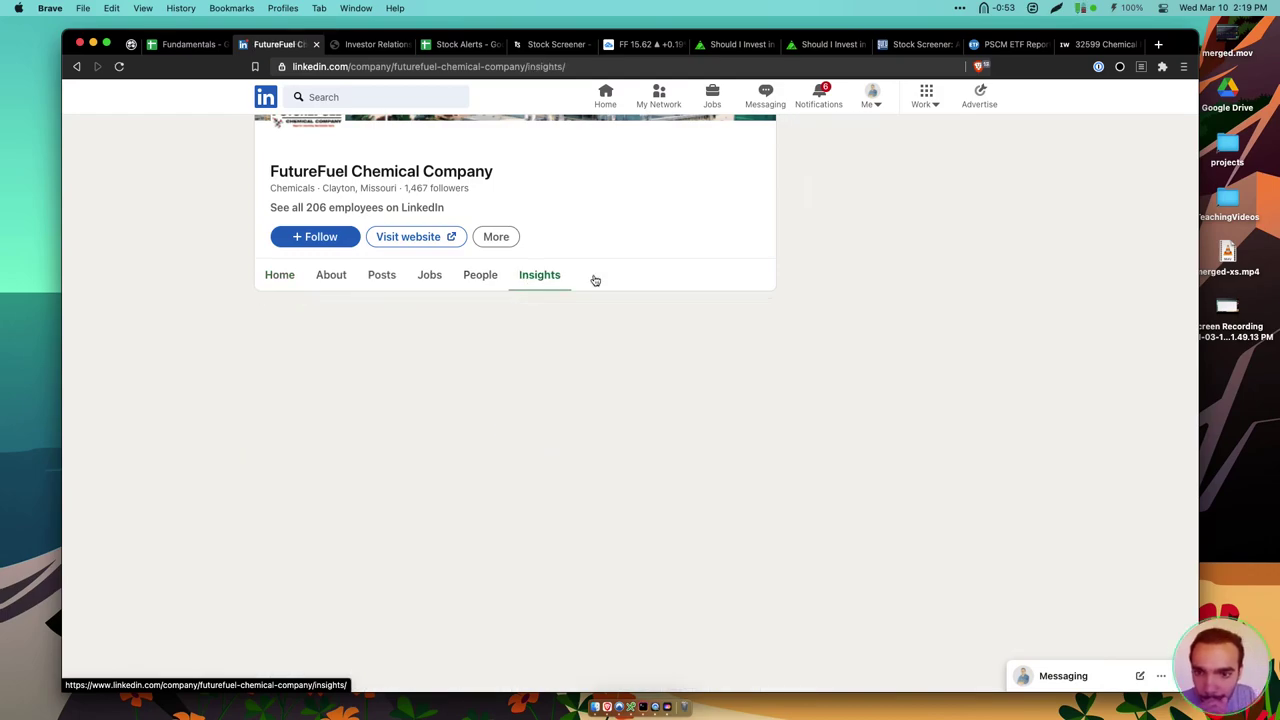
scroll(603, 240, "down", 4)
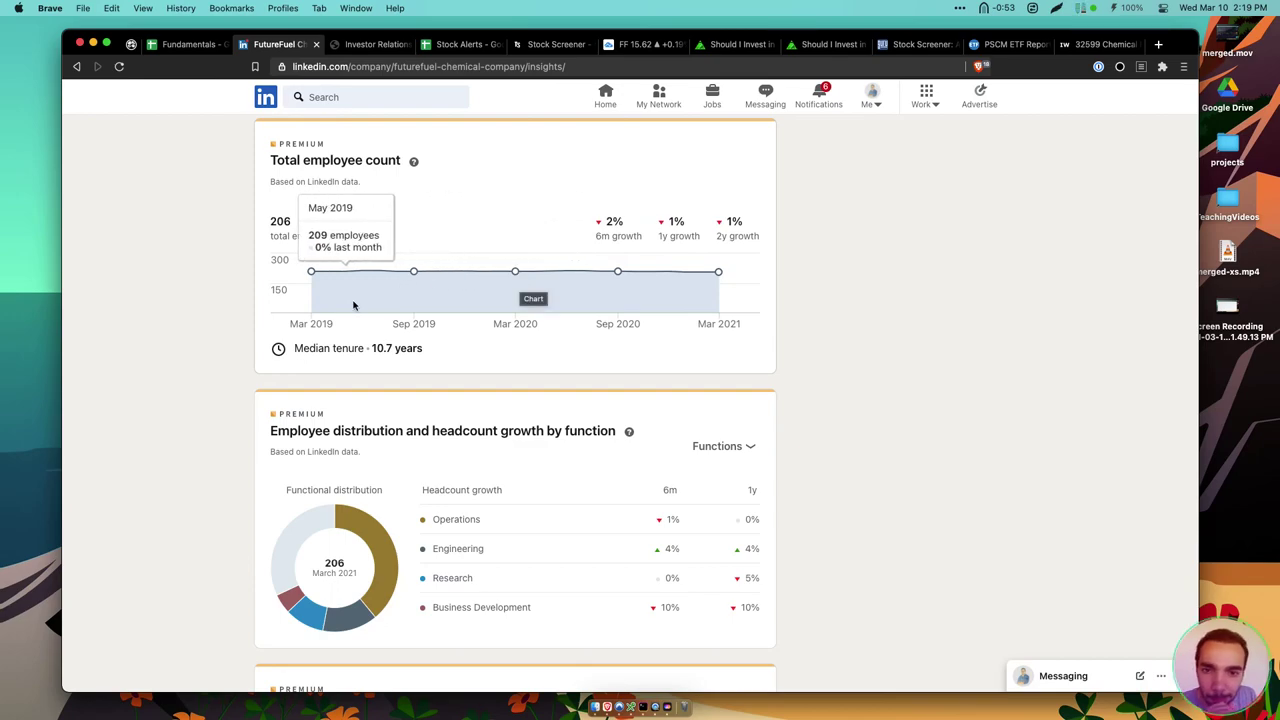
scroll(705, 277, "down", 1)
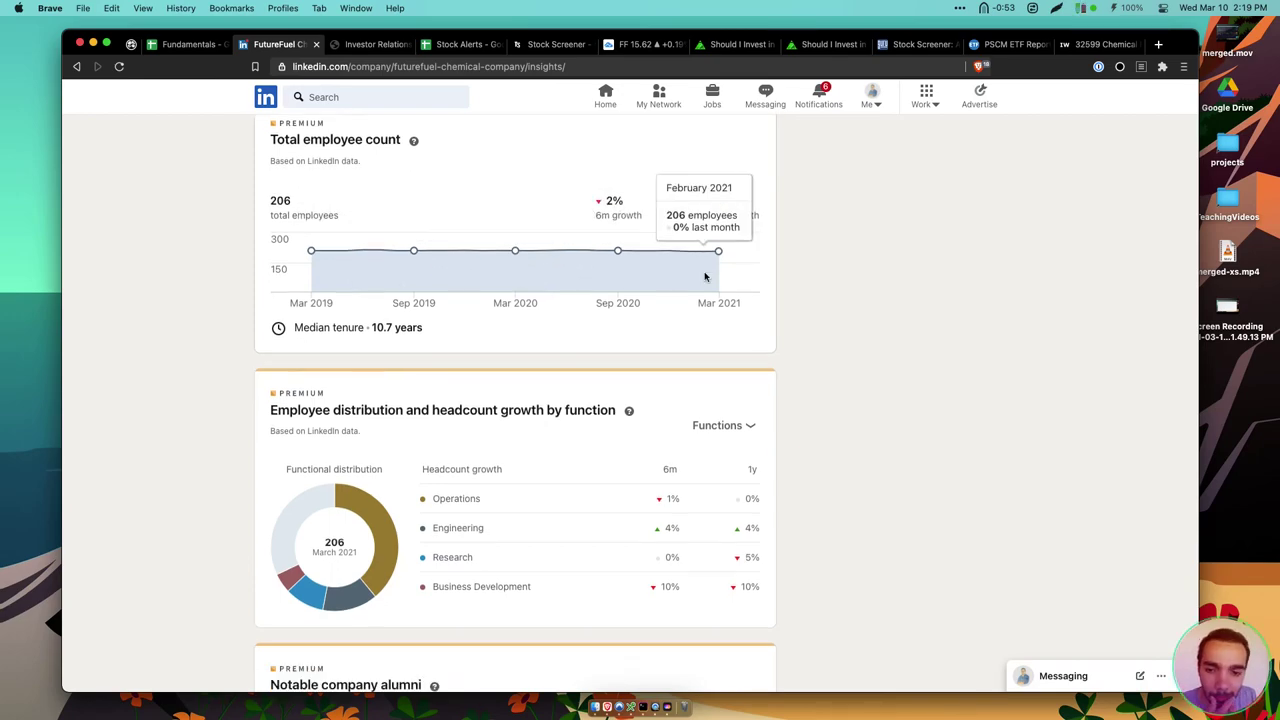
scroll(705, 277, "down", 5)
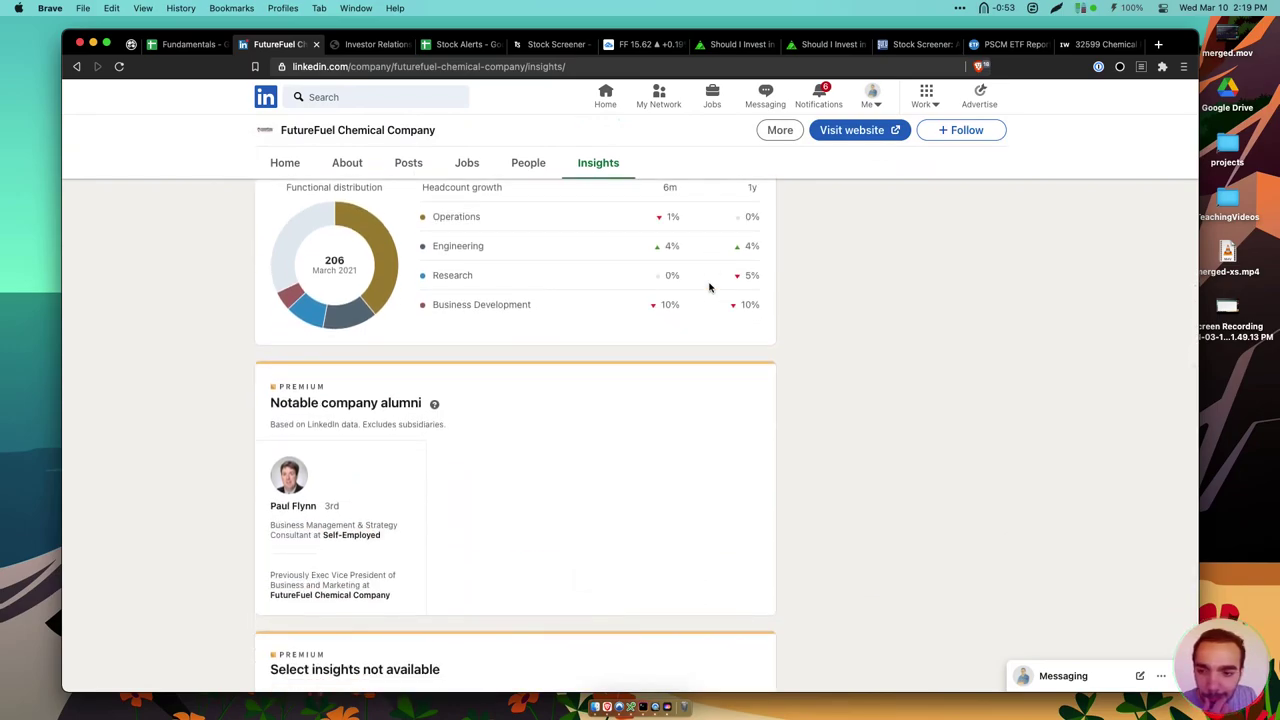
scroll(709, 286, "up", 10)
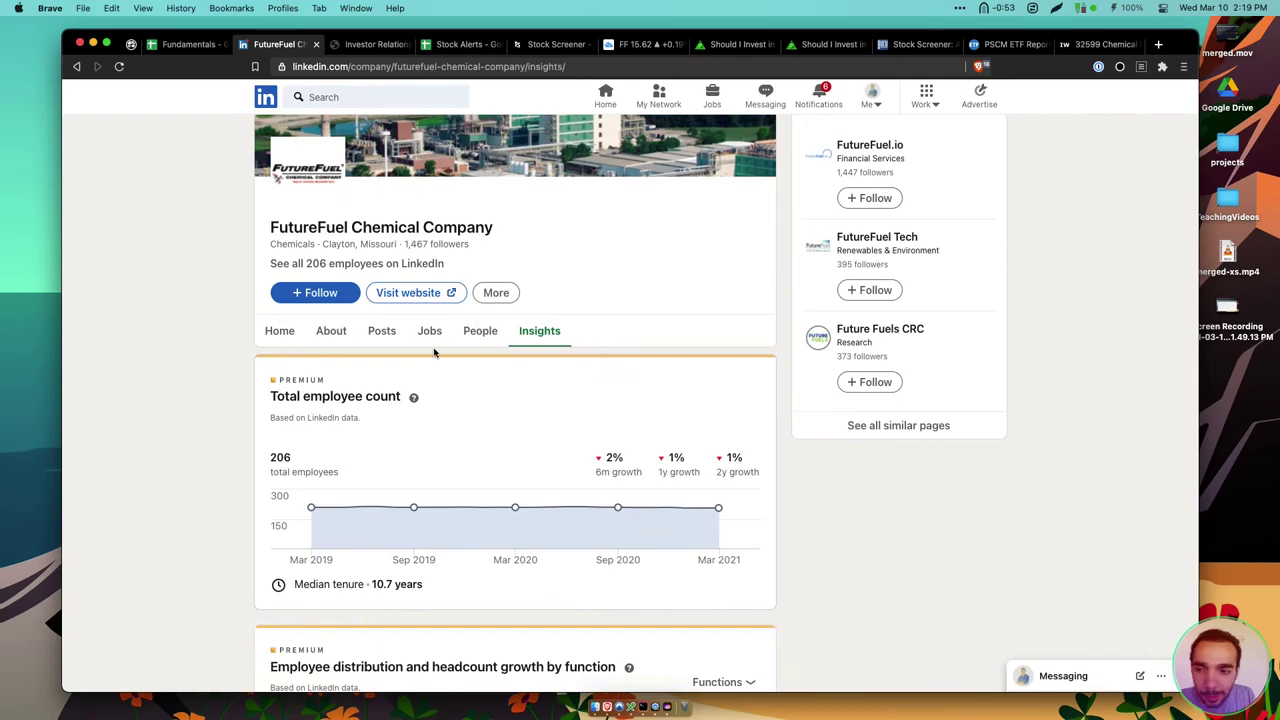
scroll(405, 396, "down", 4)
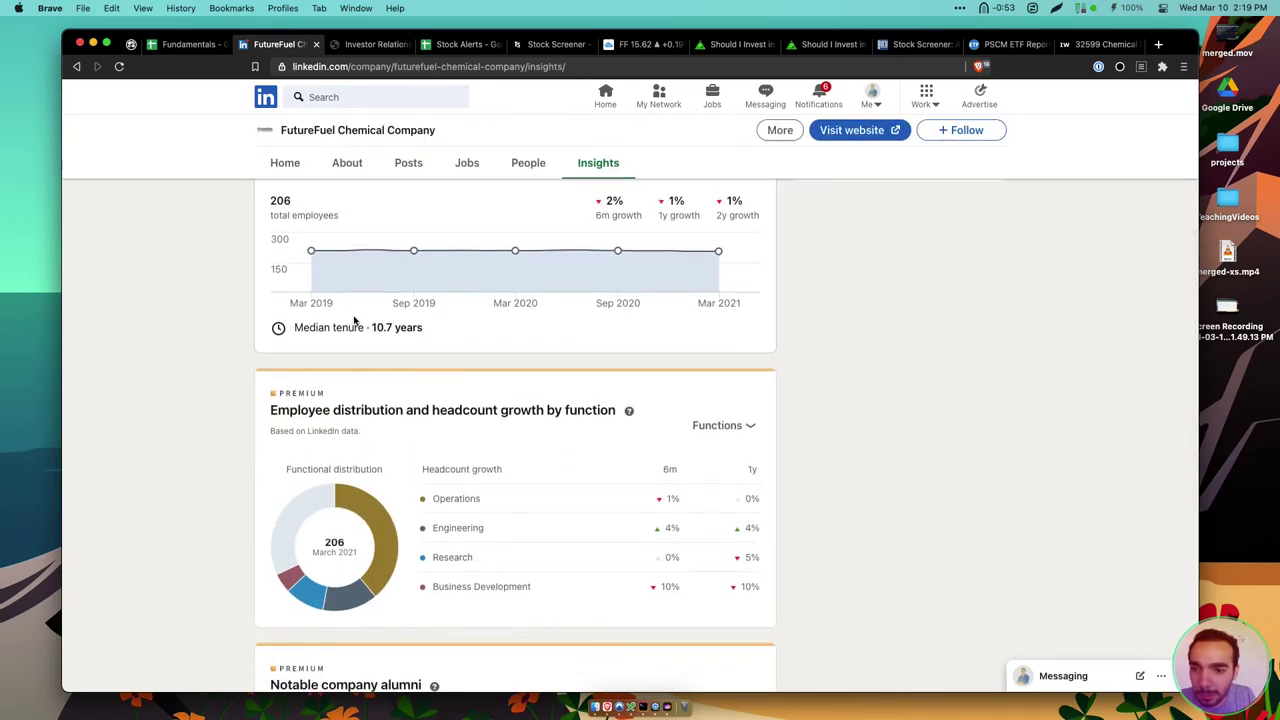
scroll(361, 327, "up", 3)
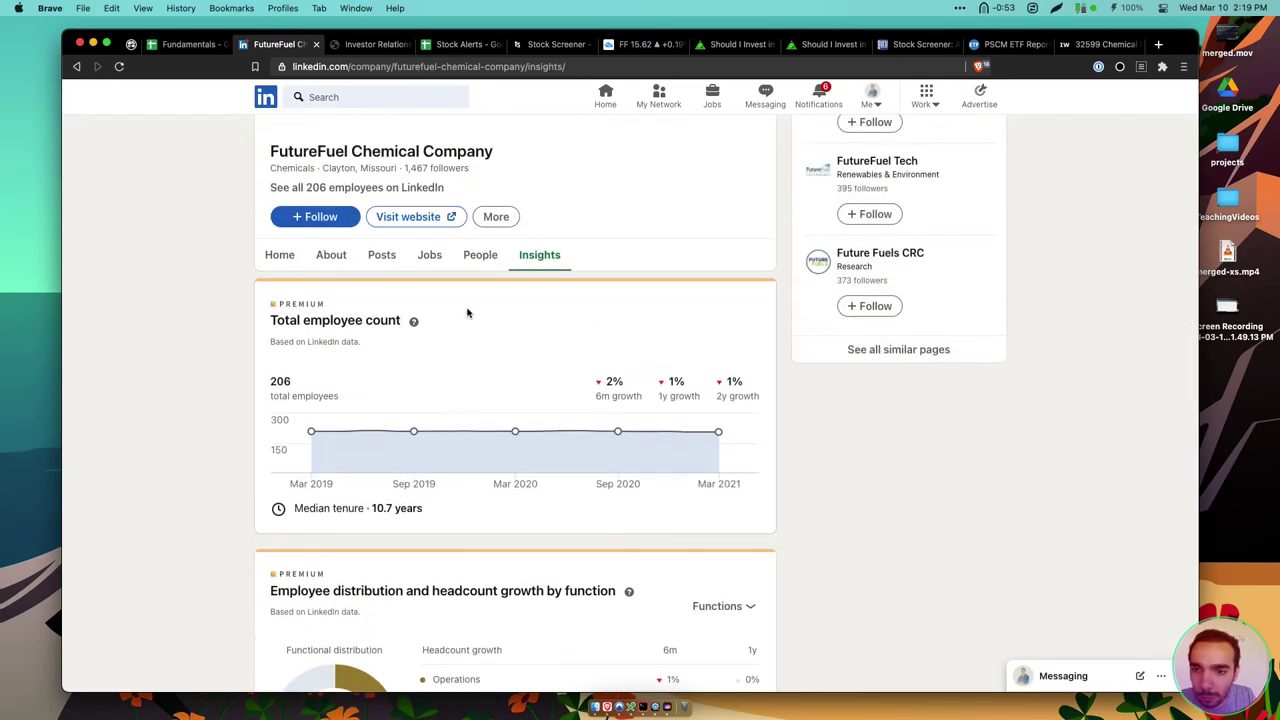
scroll(548, 215, "up", 3)
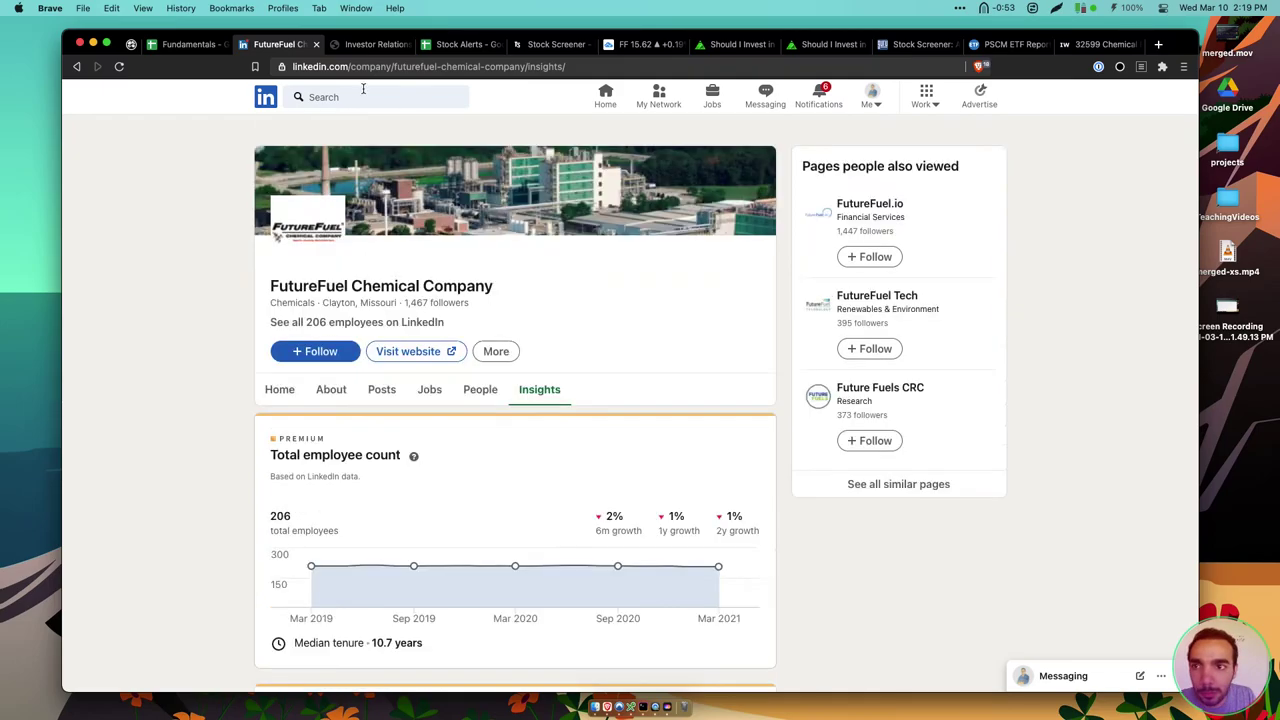
Close the LinkedIn page and look up insider trades for ticker FF on OpenInsider in a new browser tab
key("super+w")
key("super+t")
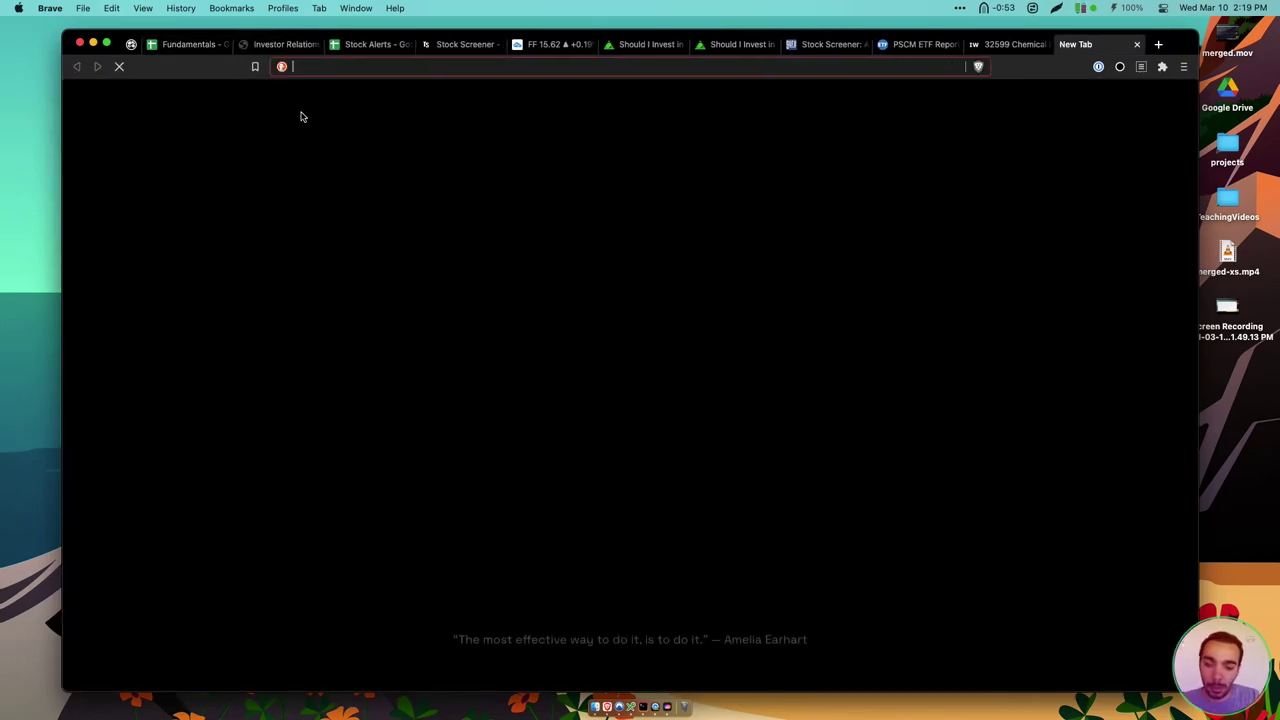
type("oo")
key("Tab")
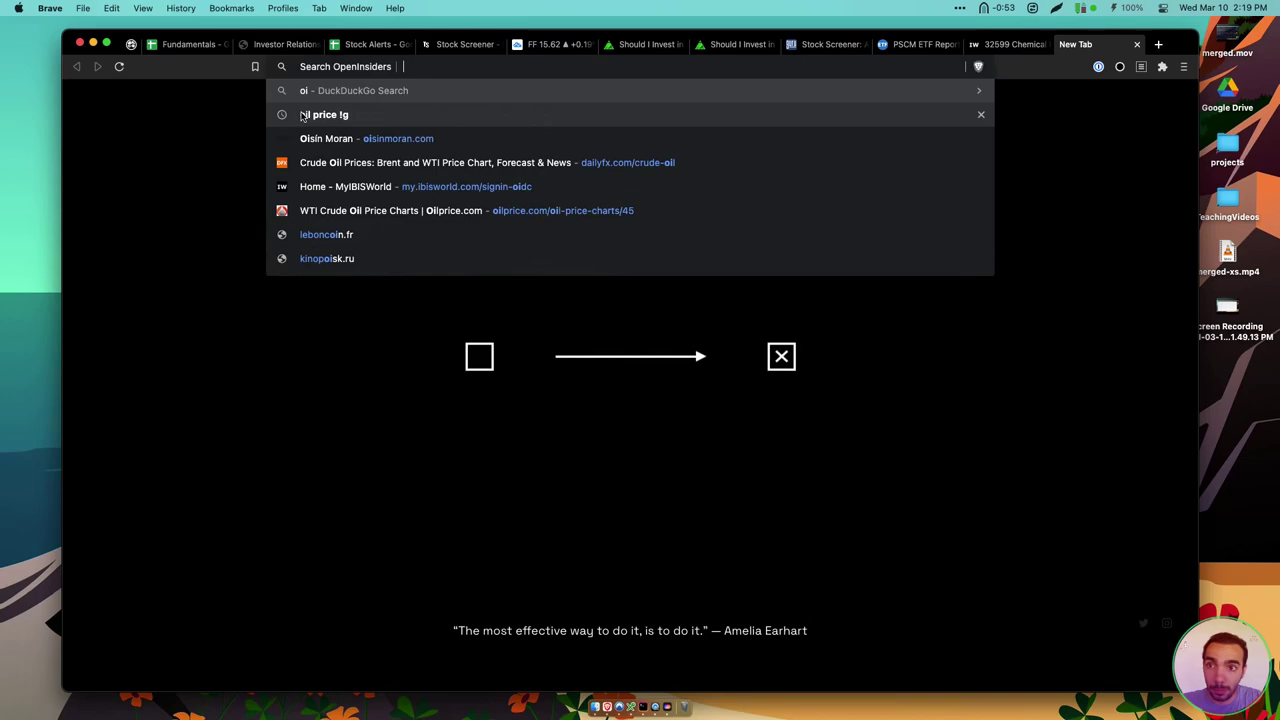
type("ff")
key("Return")
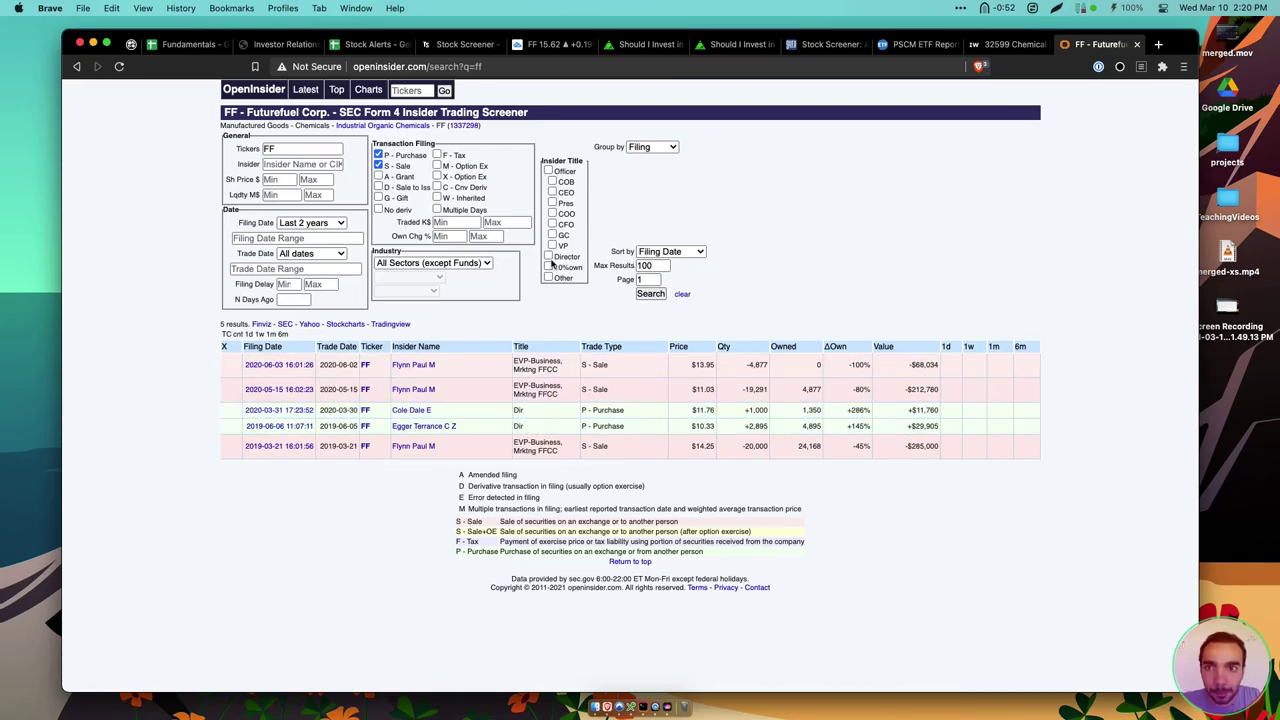
Close the OpenInsider page and open the year-end 2020 financial results press release from FutureFuel's Investor Relations page
key("super+w")
scroll(348, 337, "down", 5)
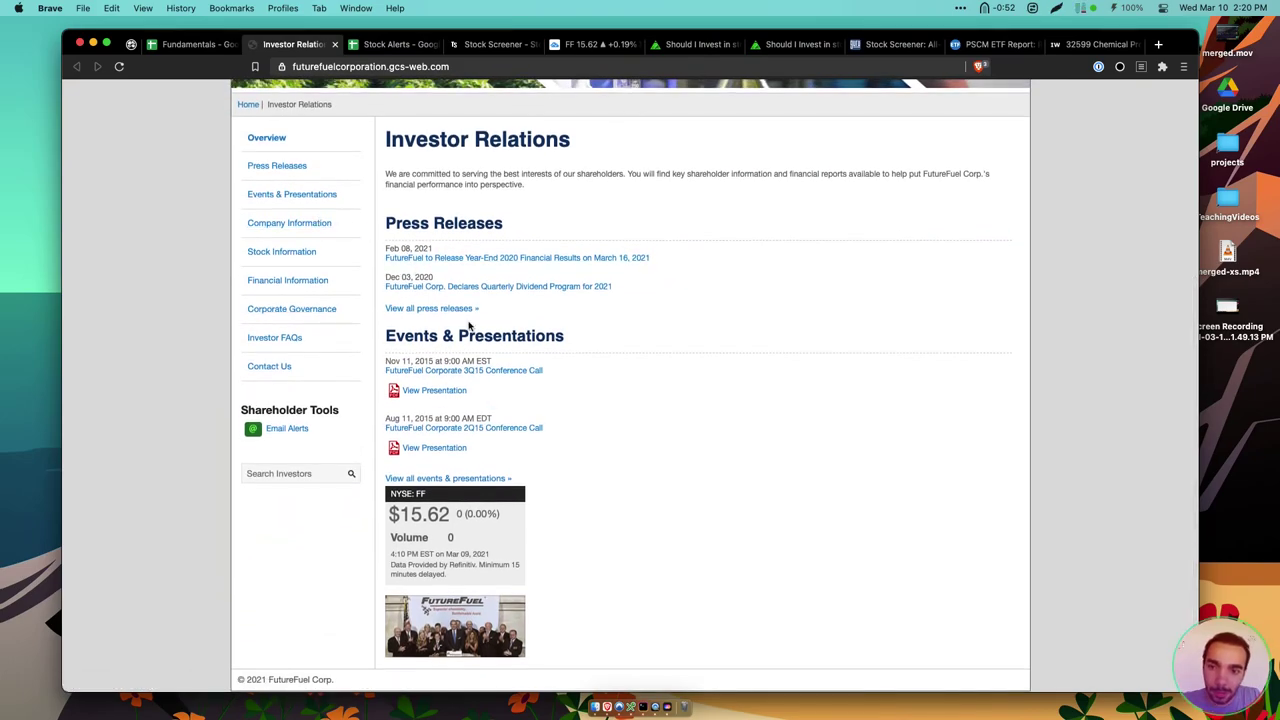
scroll(490, 325, "up", 1)
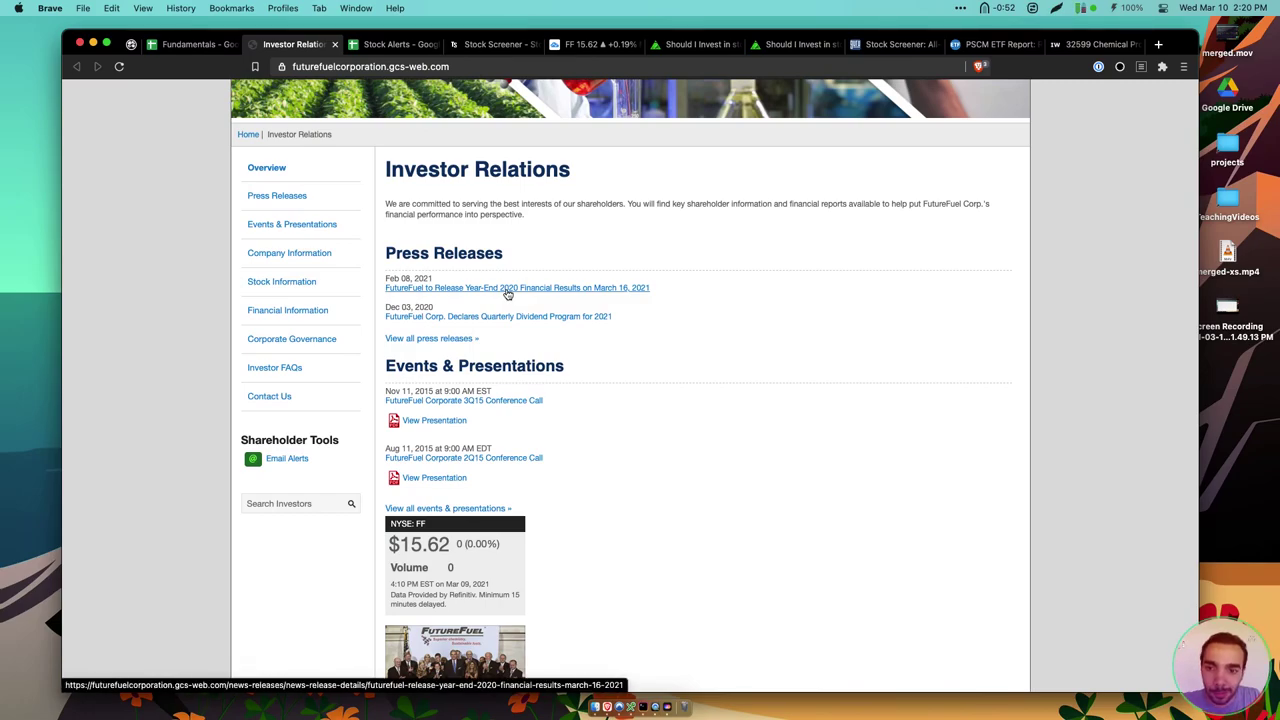
left_click(508, 290)
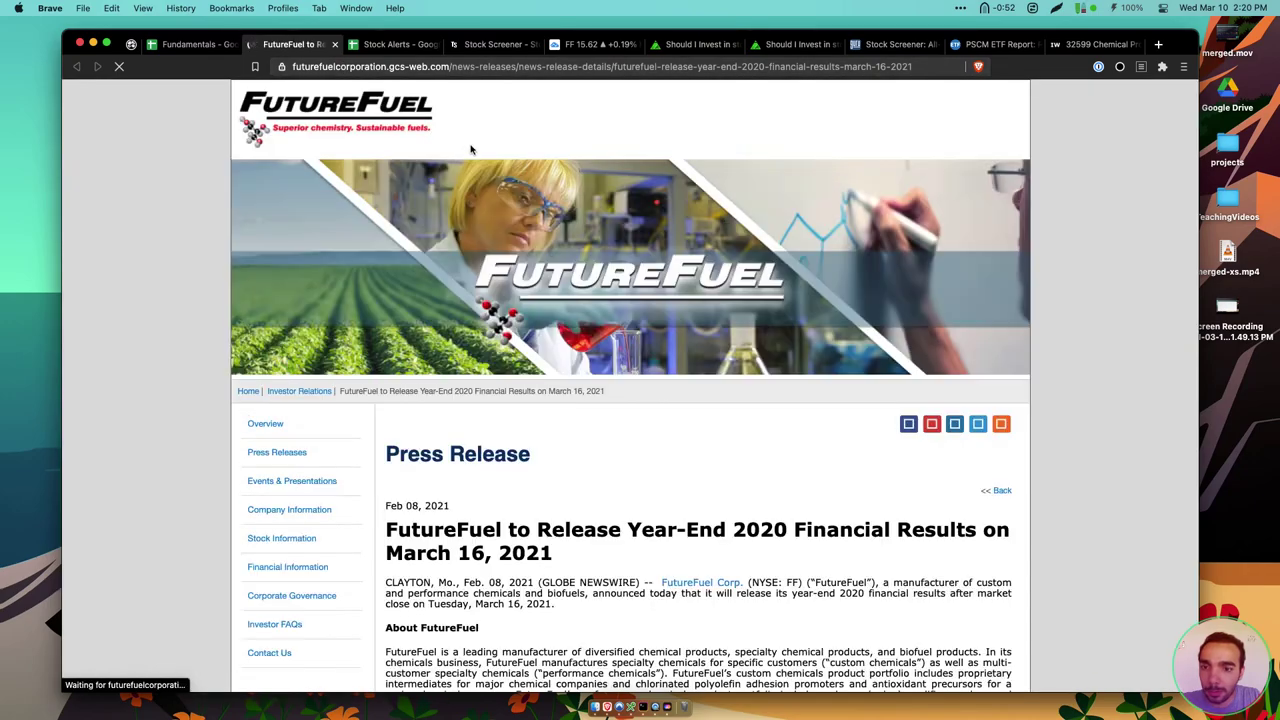
Read the FutureFuel press release on its year-end 2020 results date, and close its page
scroll(467, 328, "down", 5)
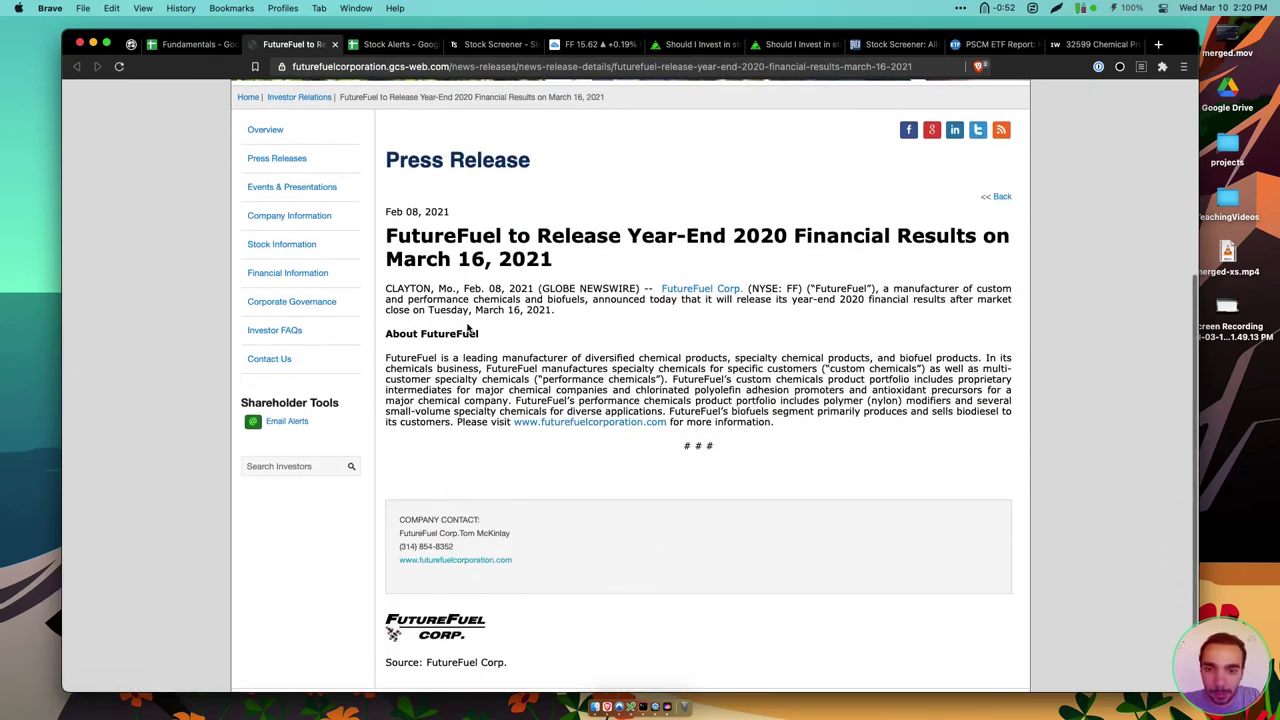
scroll(467, 328, "down", 1)
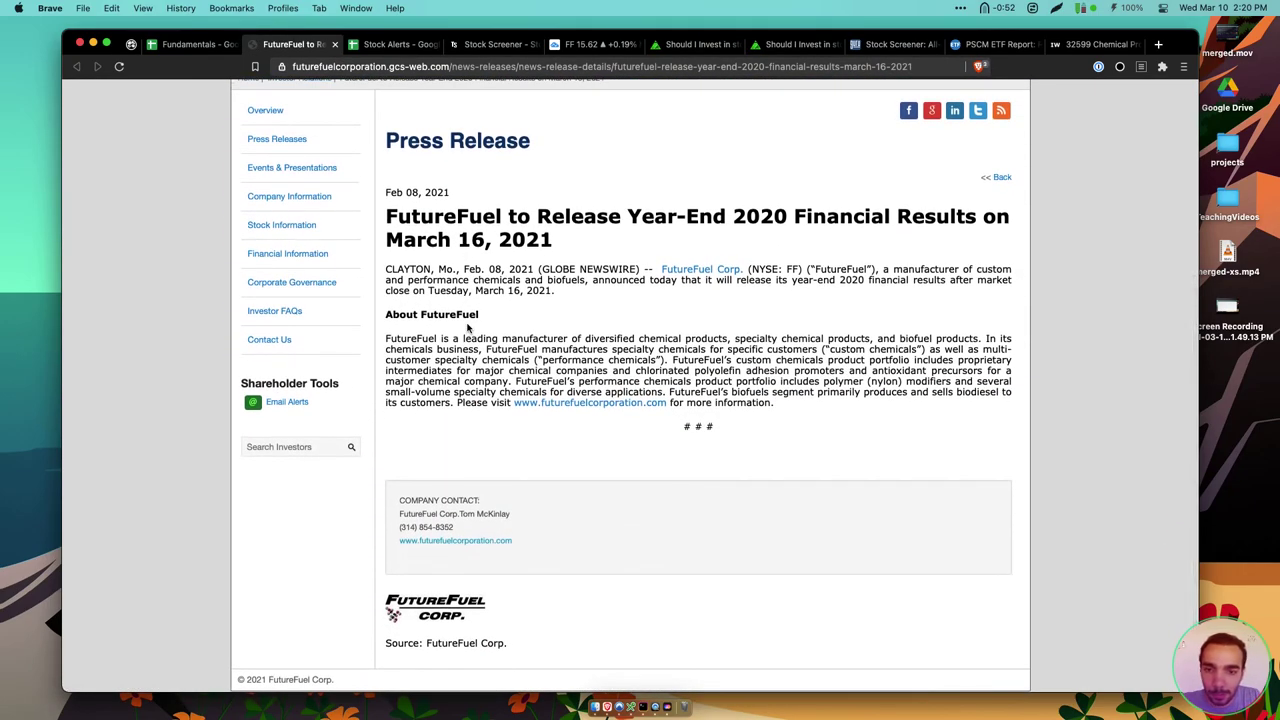
key("super+w")
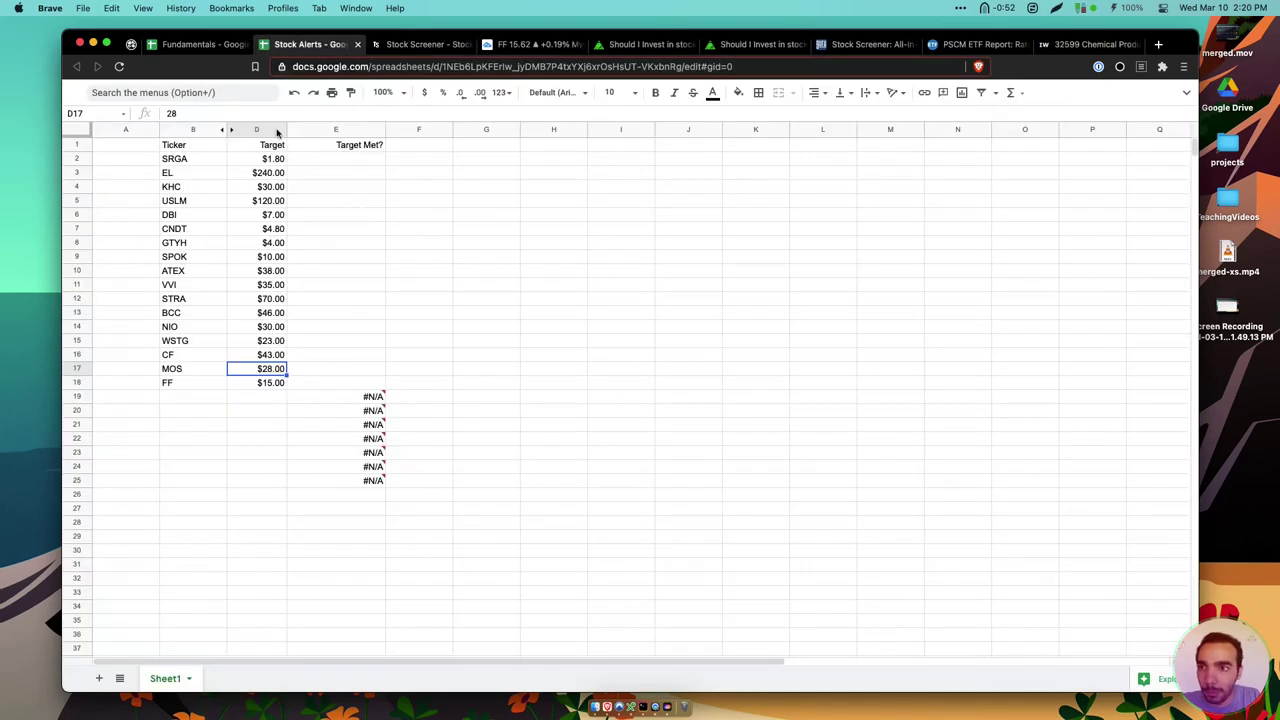
In the Fundamentals spreadsheet's purchase log, add a row dated 10 Mar for ticker FF at 1%
left_click(205, 44)
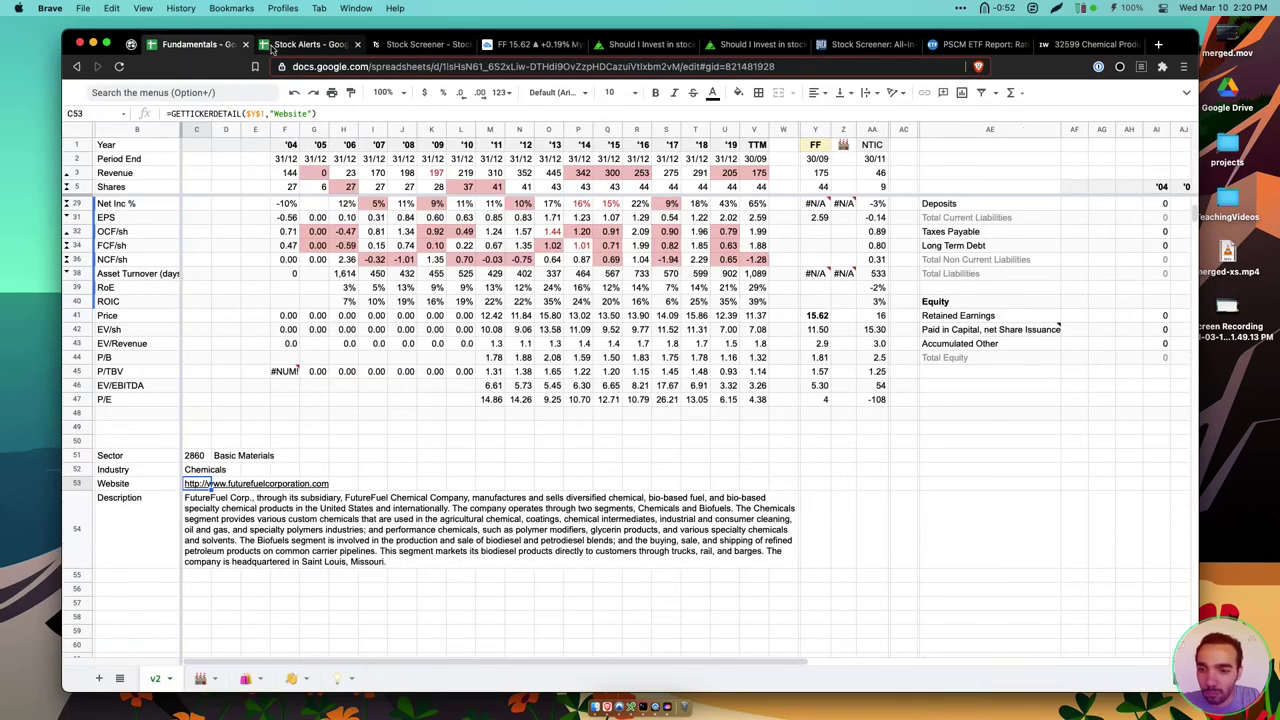
scroll(380, 276, "up", 5)
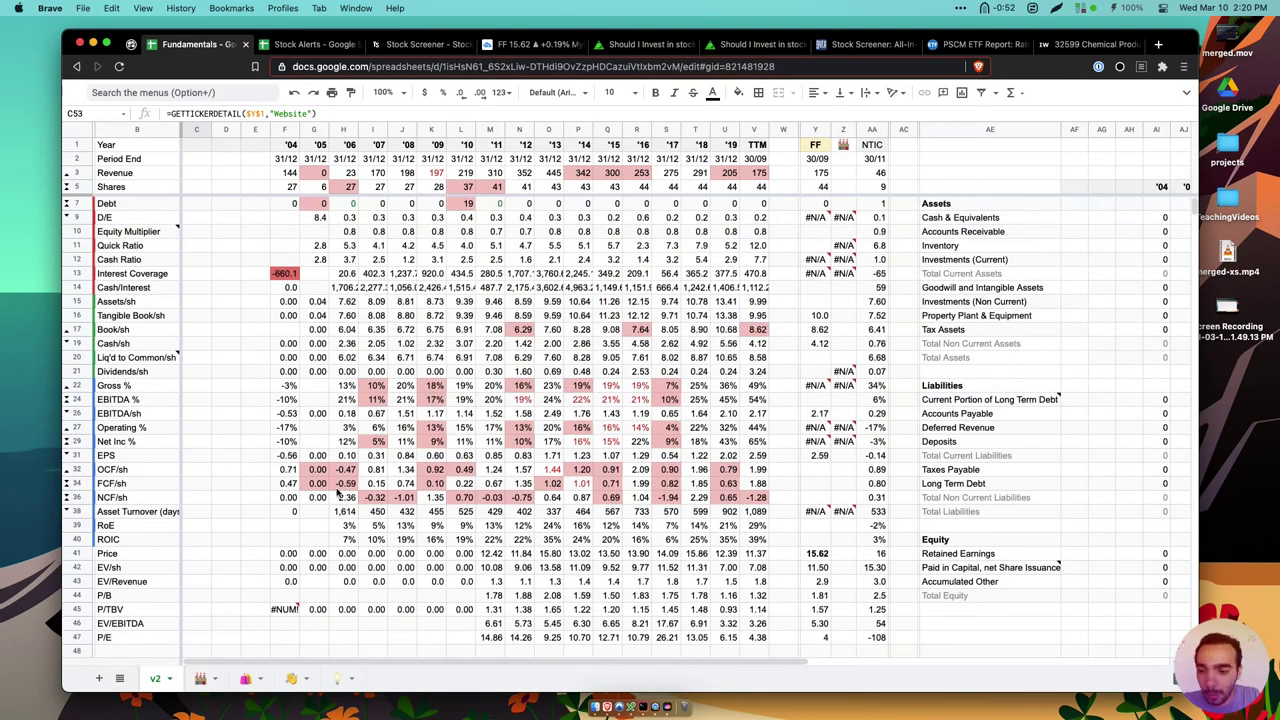
left_click(245, 678)
left_click(112, 306)
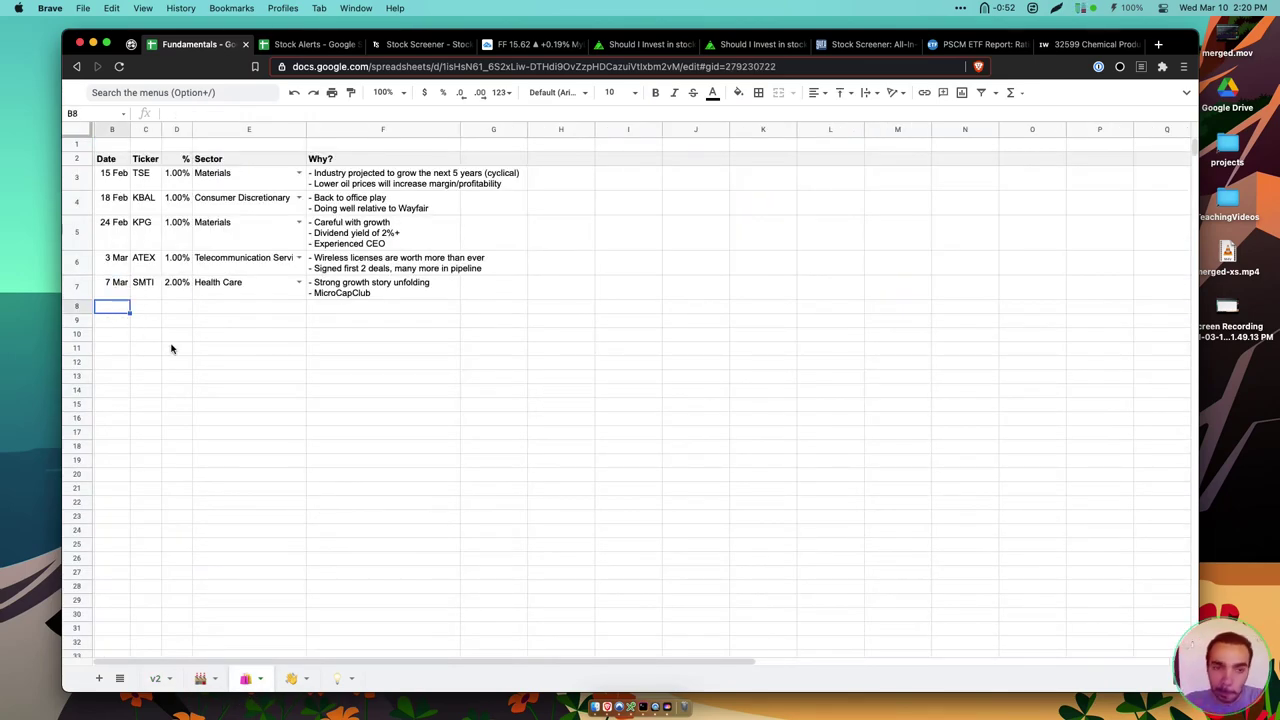
type("10 Mar")
key("Tab")
type("FF")
key("Tab")
type("1")
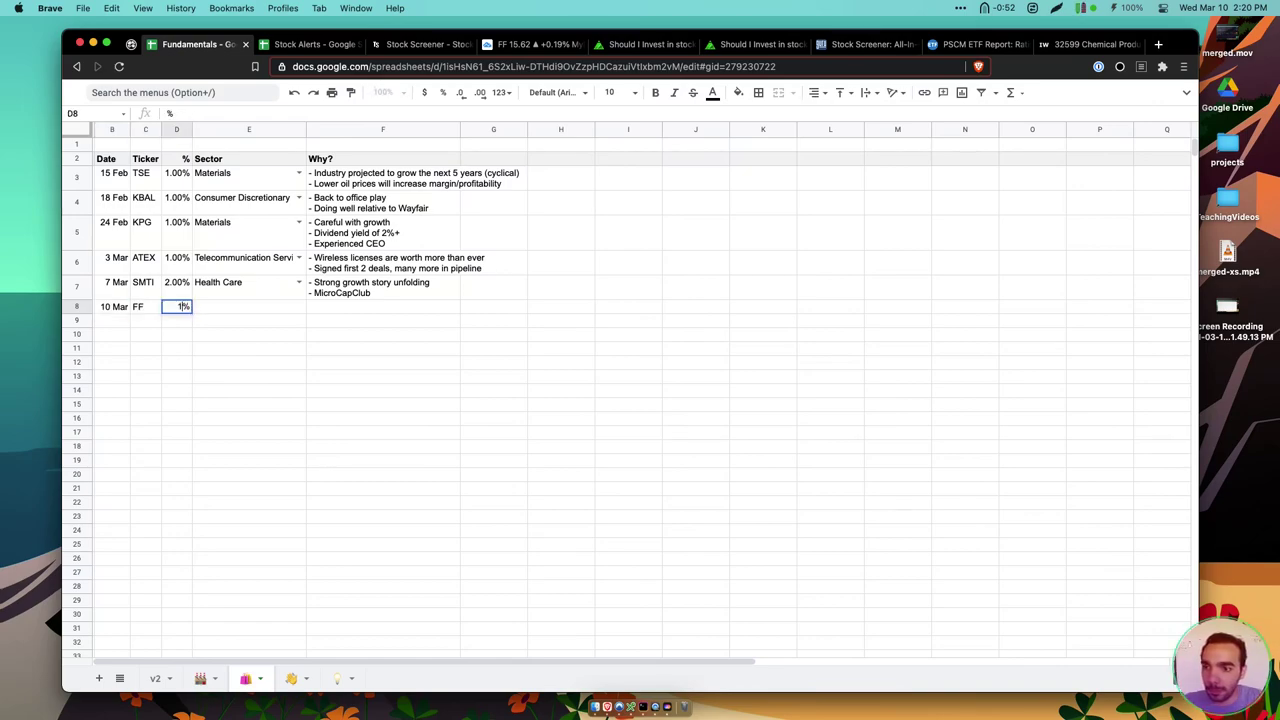
key("Tab")
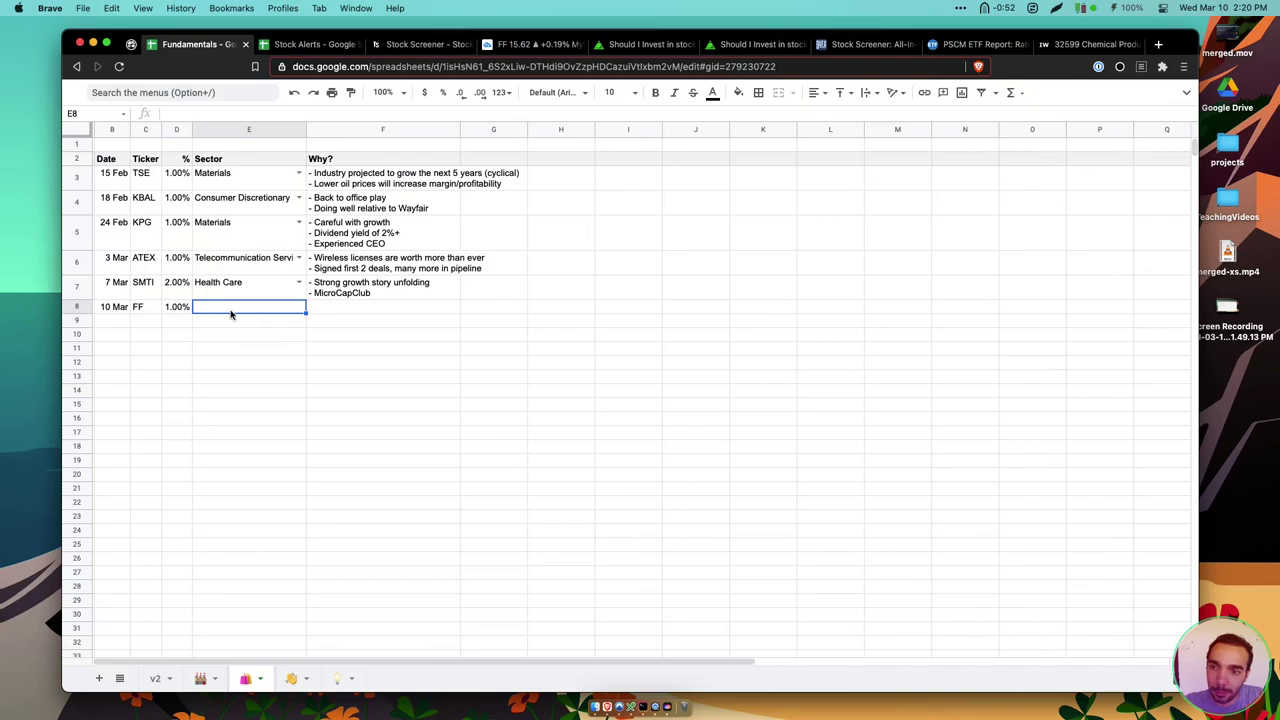
Clear the new FF entry from row 8 of the purchase log
left_click(110, 306, "shift")
key("Delete")
left_click(256, 378)
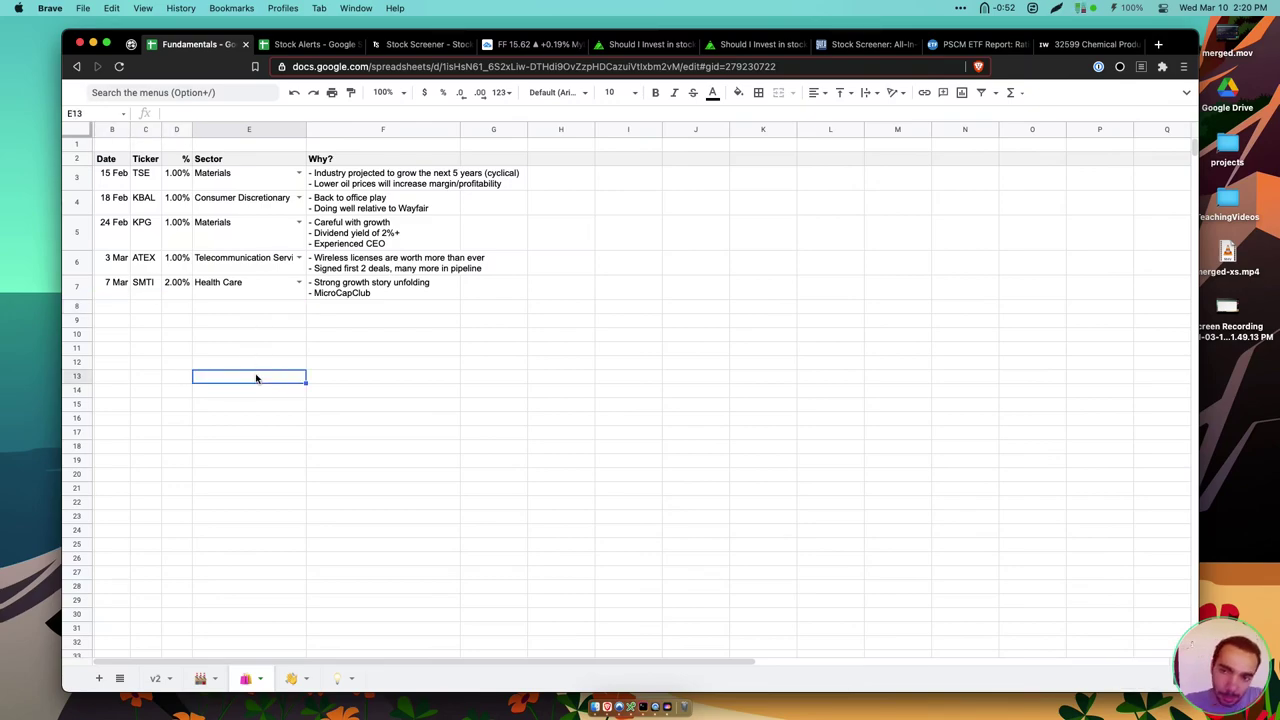
Look over the FF figures on the v2 sheet and close the FutureFuel TradingView price chart
left_click(156, 678)
scroll(502, 300, "down", 5)
scroll(658, 226, "up", 5)
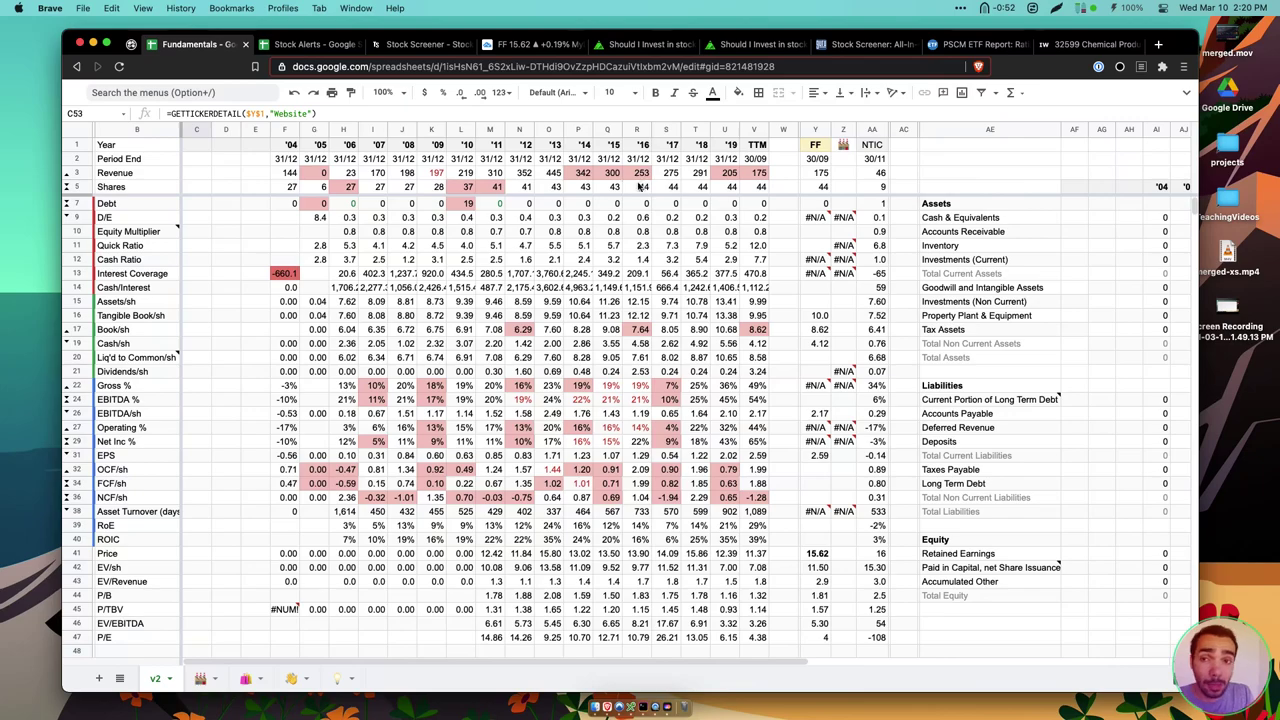
left_click(512, 46)
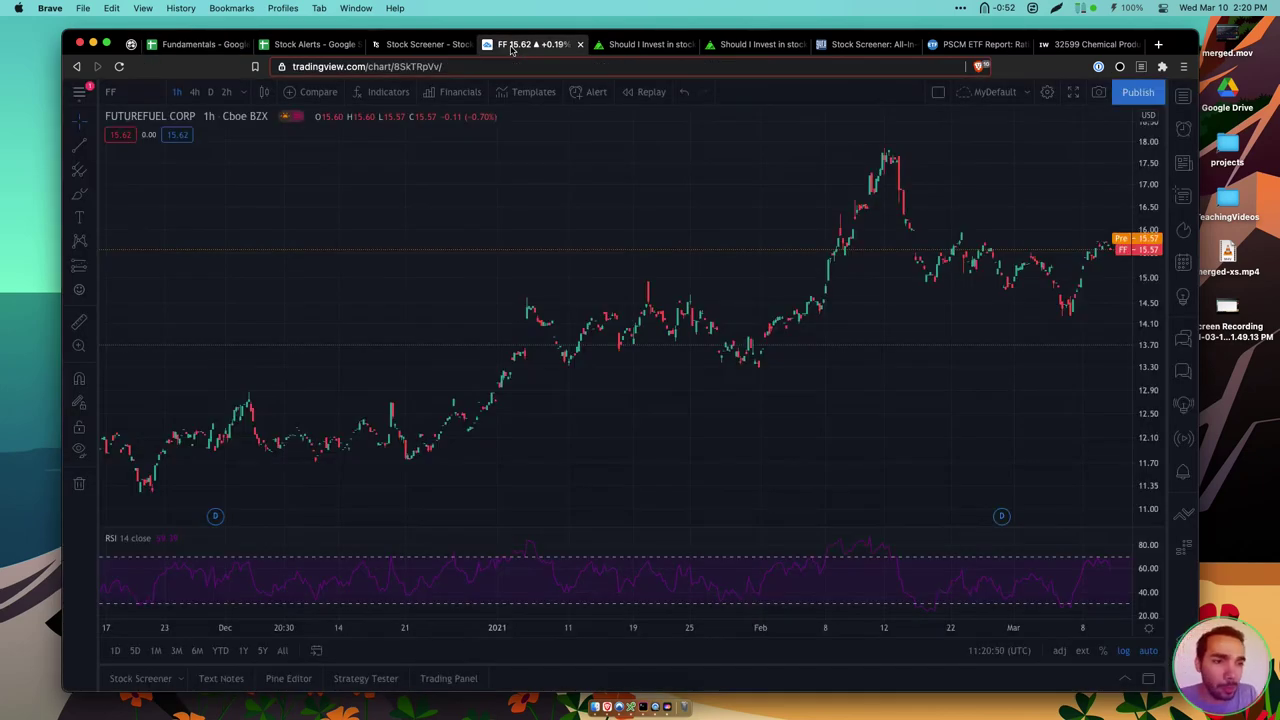
key("super+w")
left_click(680, 269)
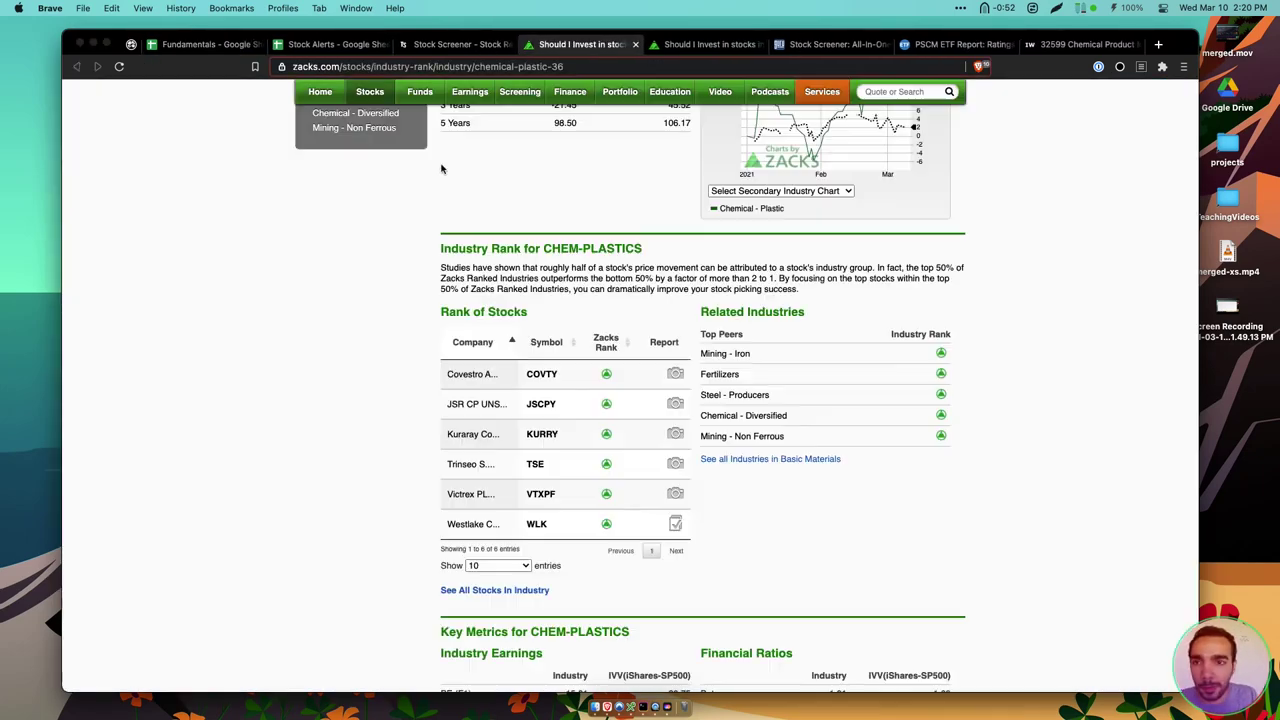
Check the Stock Alerts list and TheStreet's Chemical Manufacturing peer group for tickers to compare with FF
left_click(205, 44)
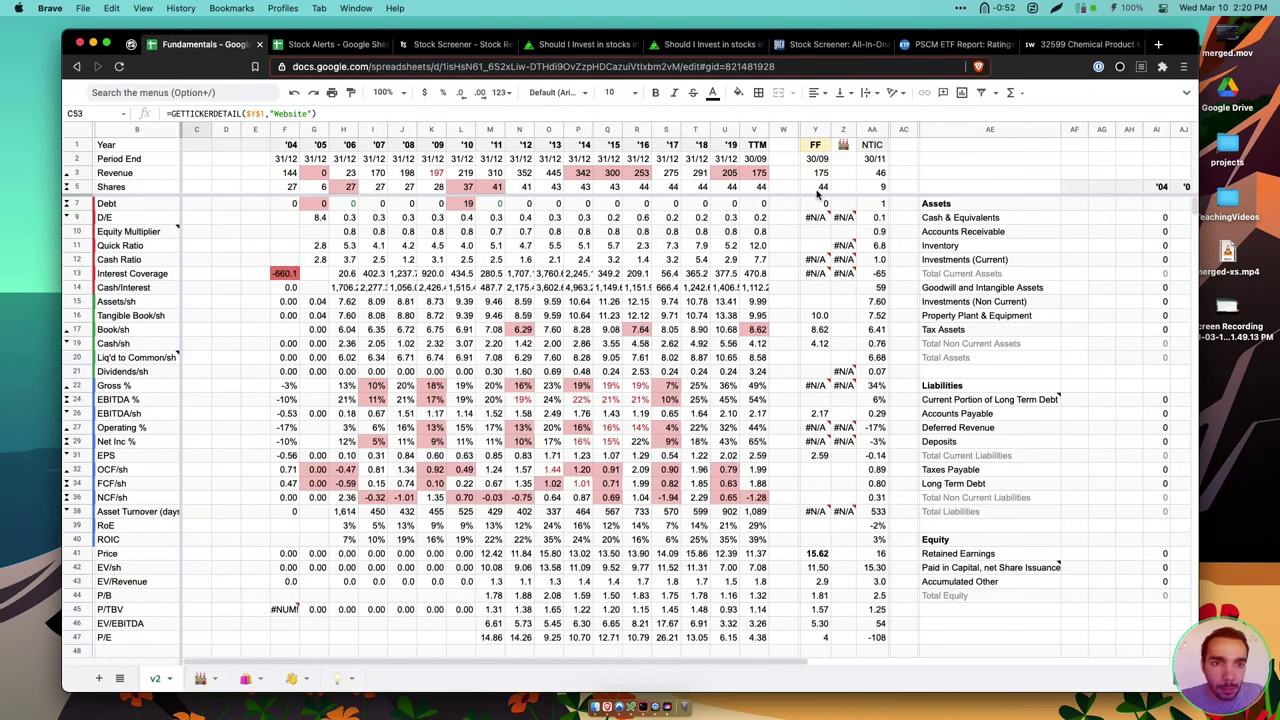
left_click(323, 46)
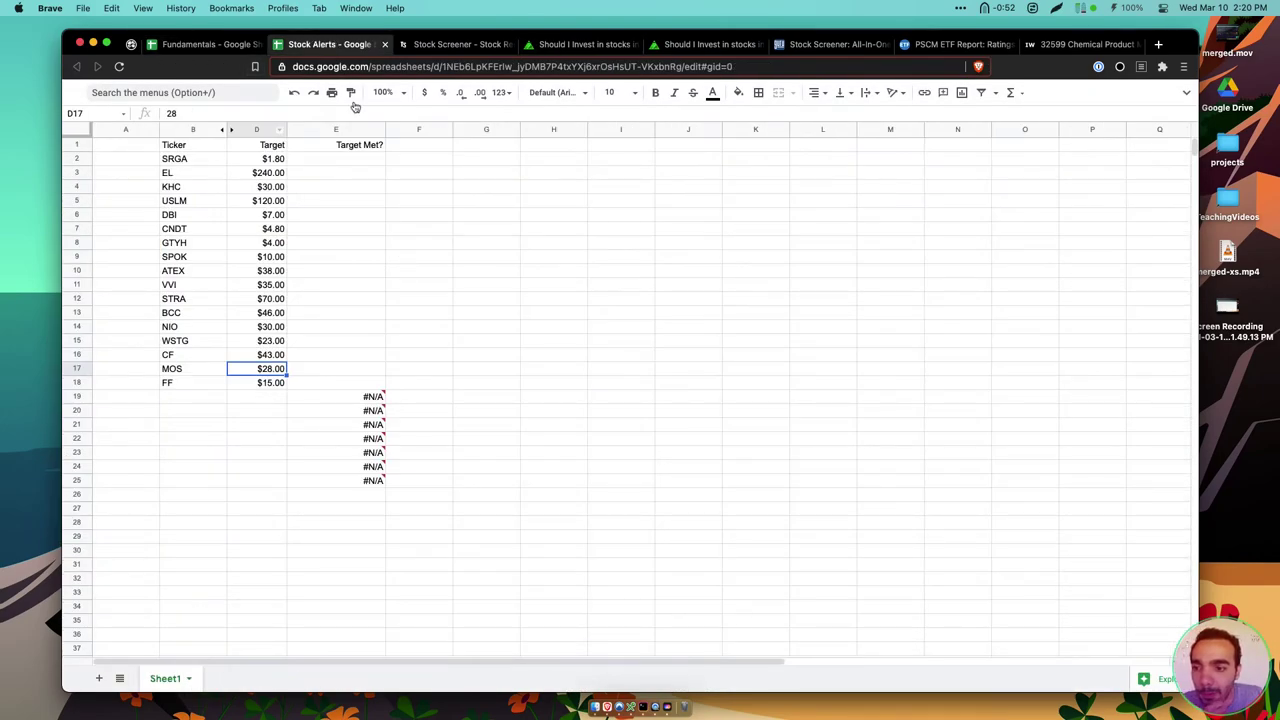
left_click(434, 42)
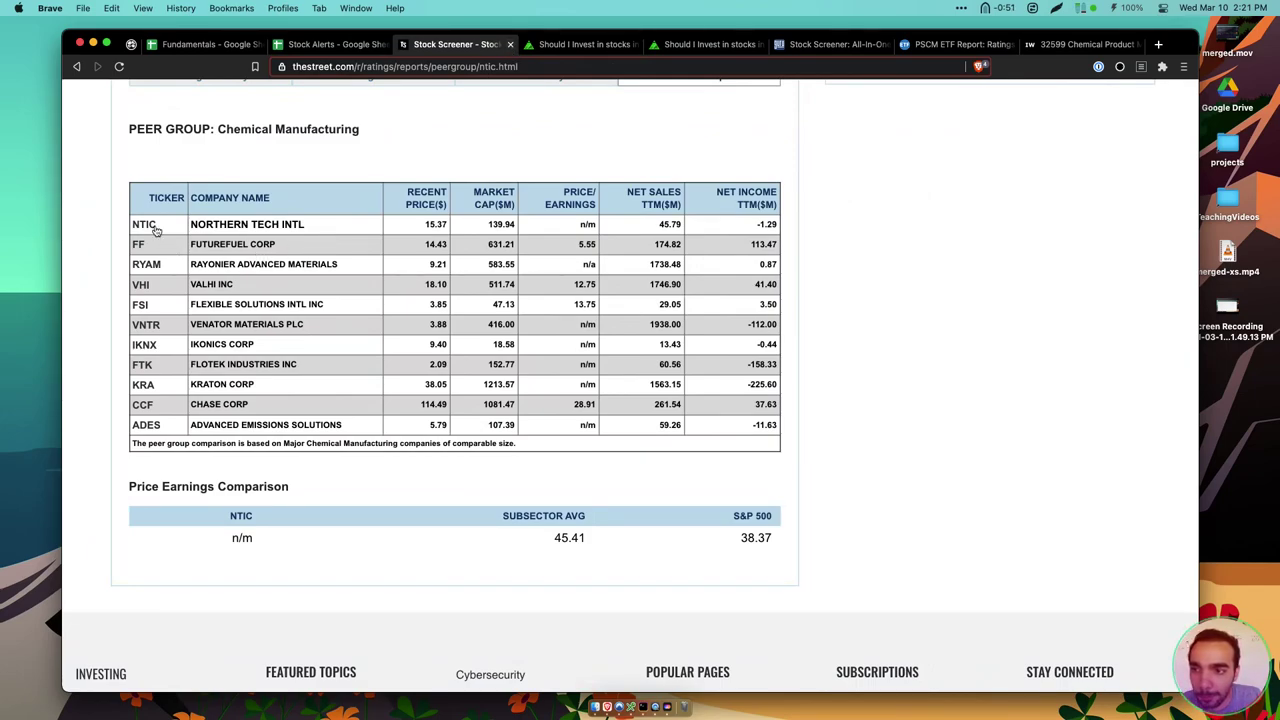
left_click(243, 40)
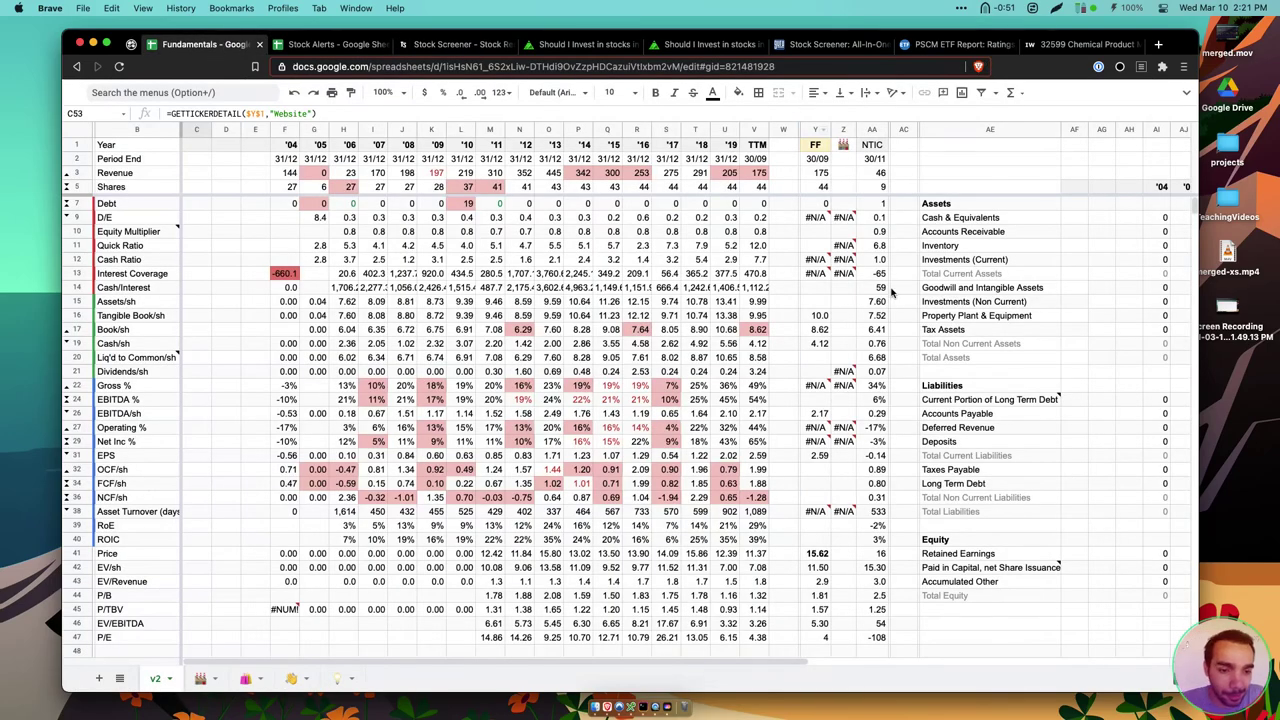
Compare the valuation ratios of FF and NTIC on the v2 sheet, from EV/Revenue and P/B to P/TBV and EV/EBITDA
scroll(895, 340, "down", 5)
left_click_drag(876, 413, 826, 480)
left_click(880, 427)
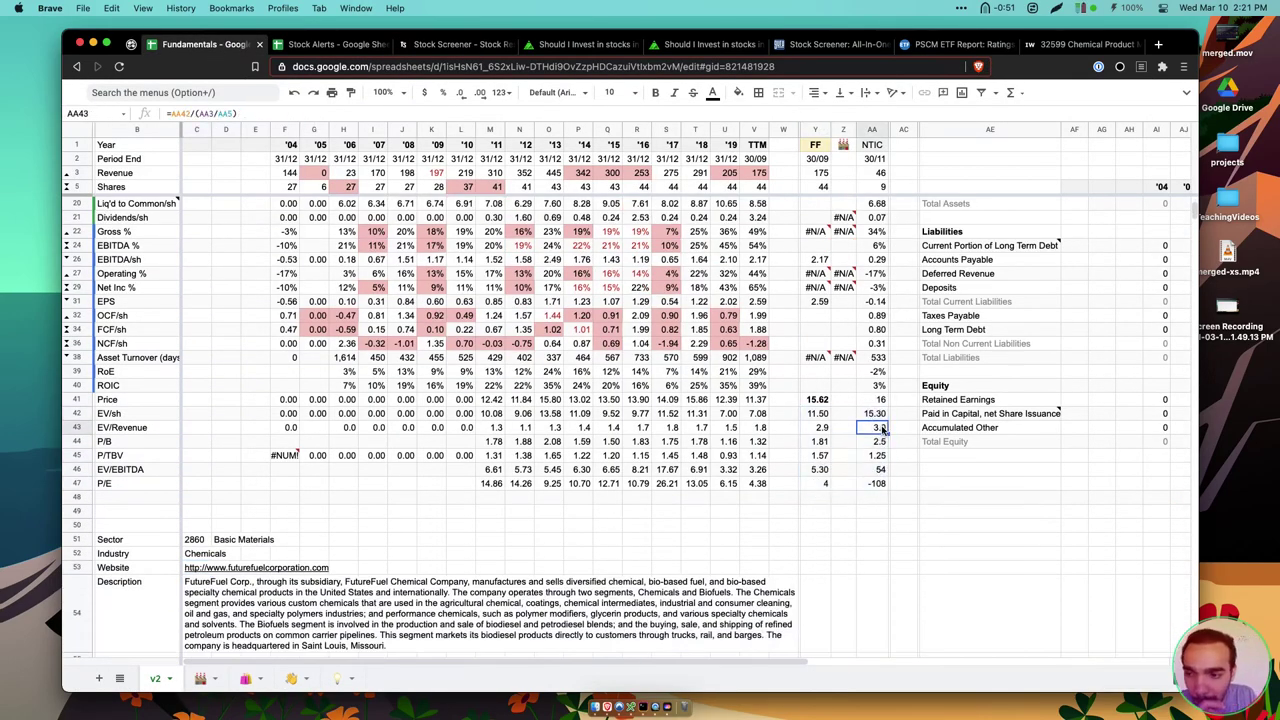
key("Down")
key("Left")
key("Left")
key("Right")
key("Right")
key("Left")
key("Left")
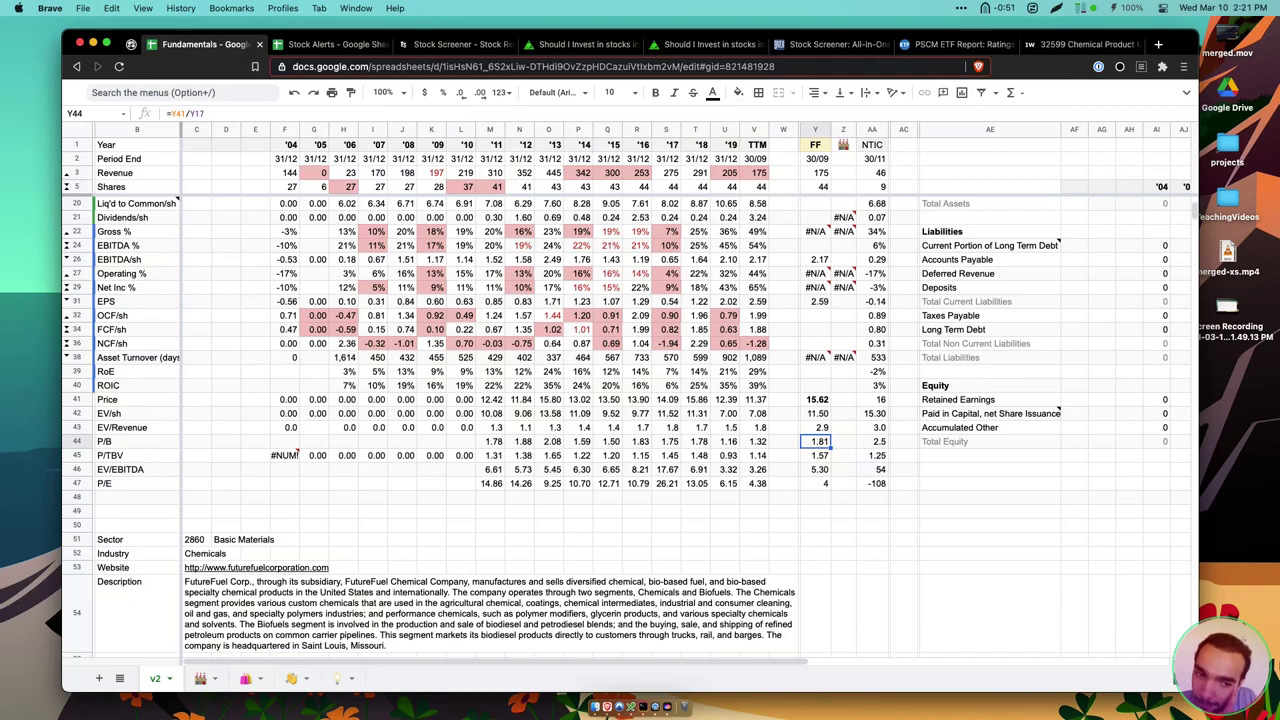
key("Down")
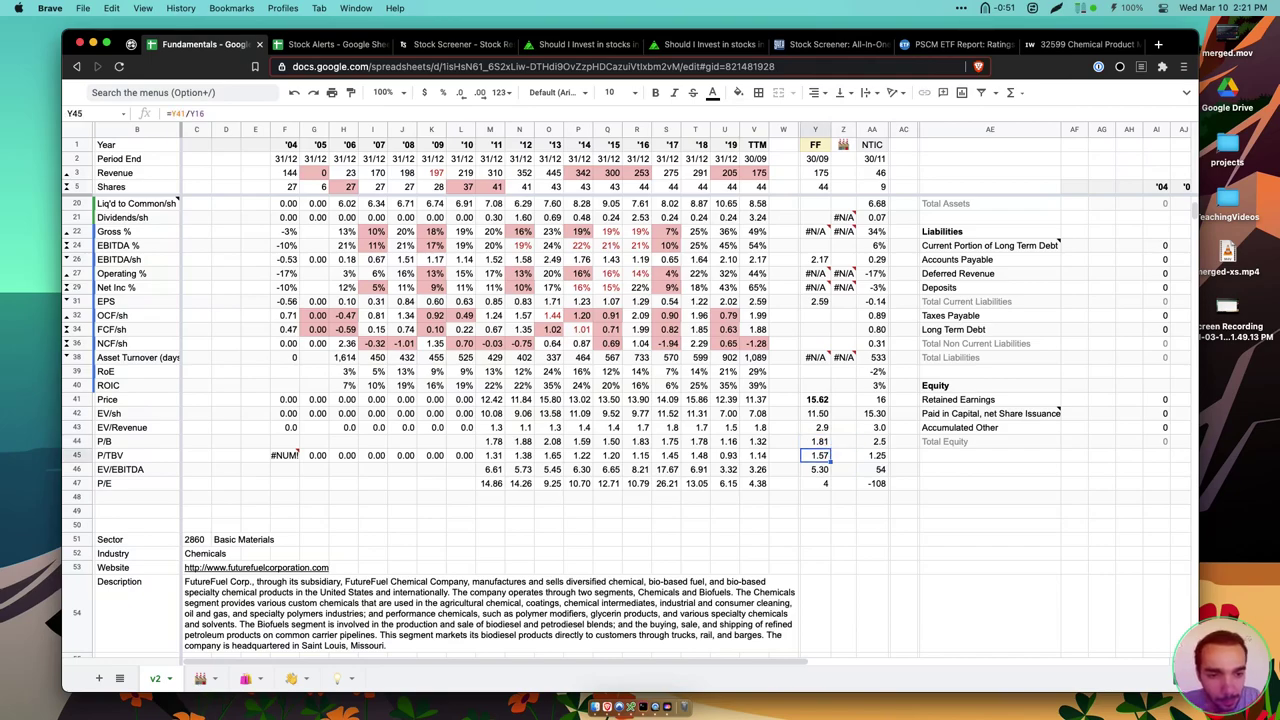
key("Down")
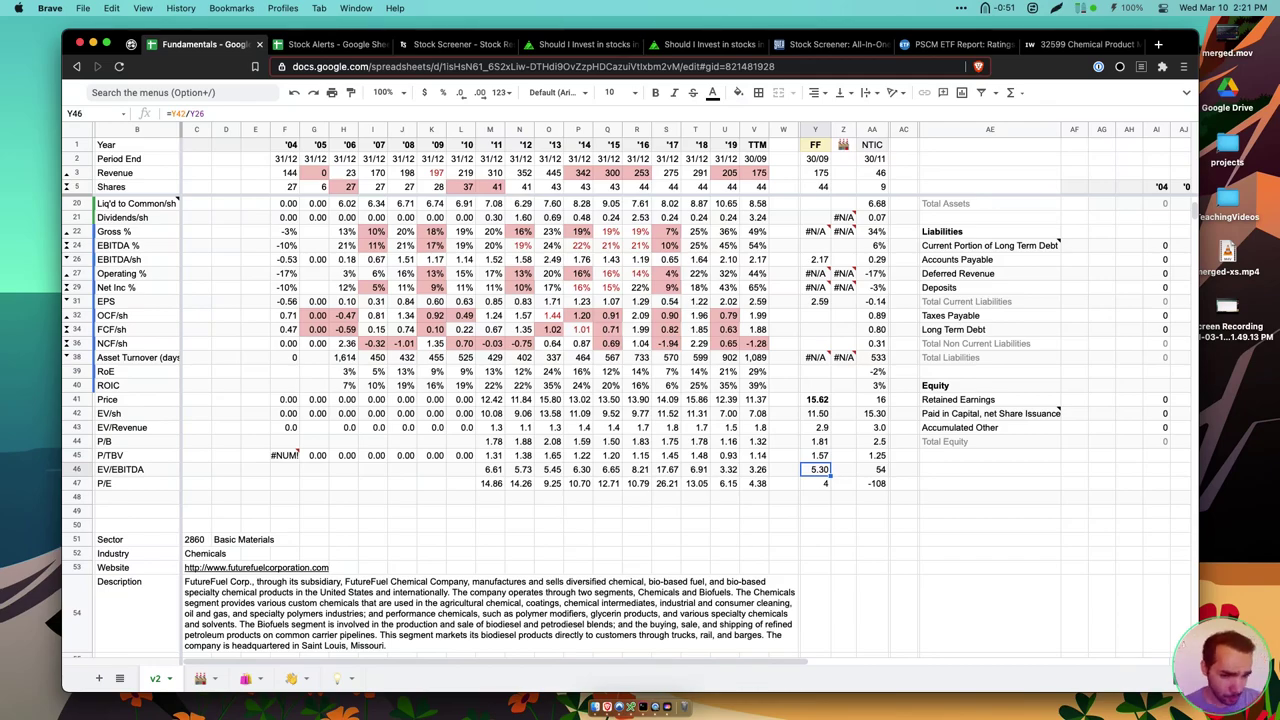
left_click(872, 469)
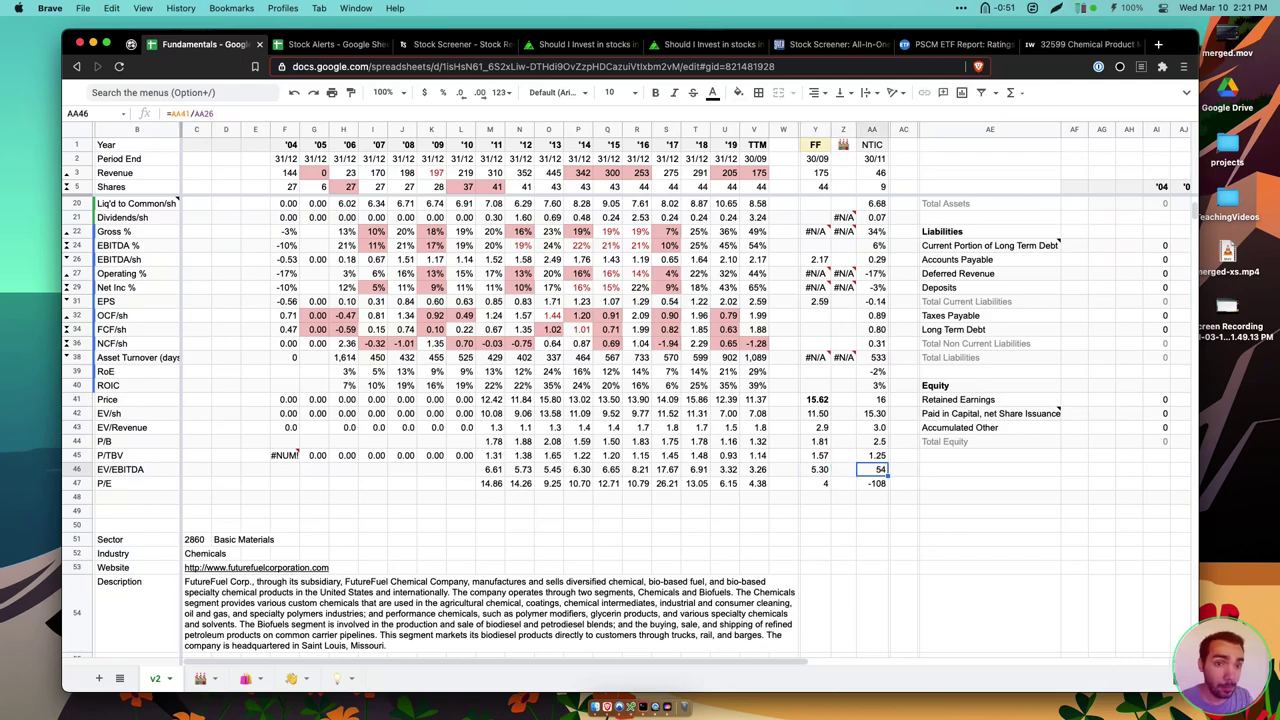
left_click(872, 144)
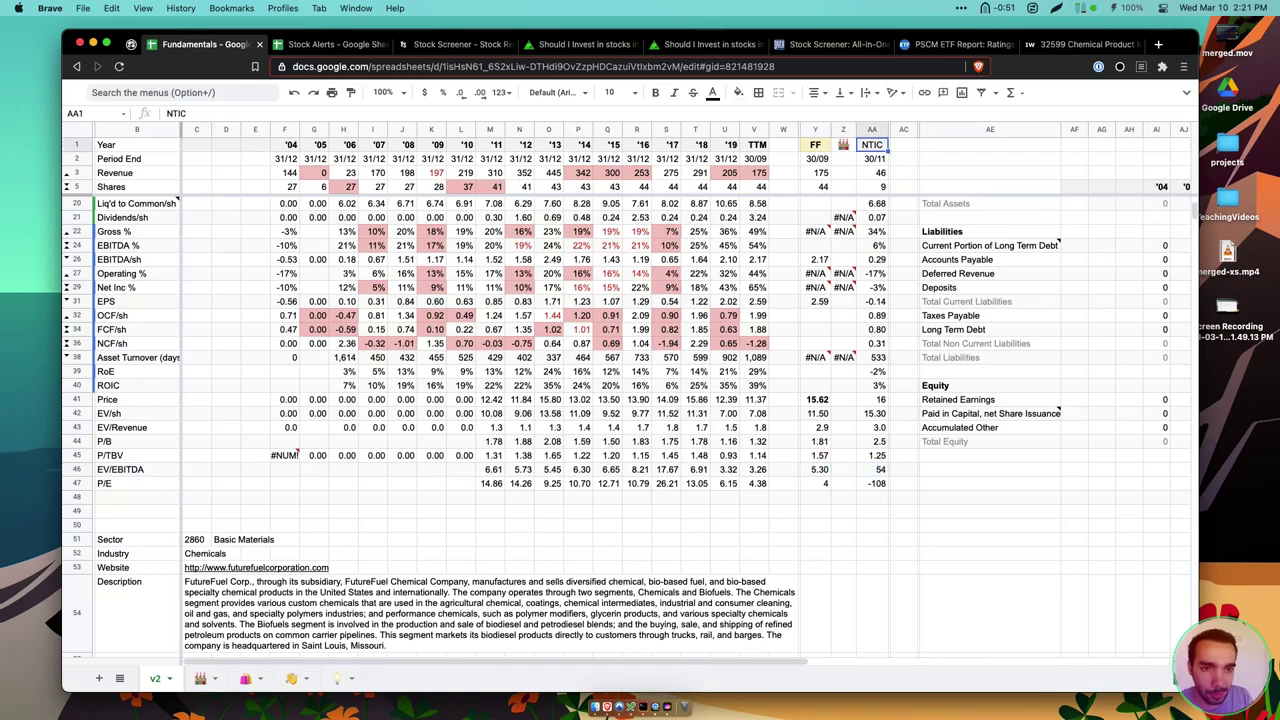
In the Roam Research company reviews, add the bullet "Declining revenue trend" under FF
left_click(131, 44)
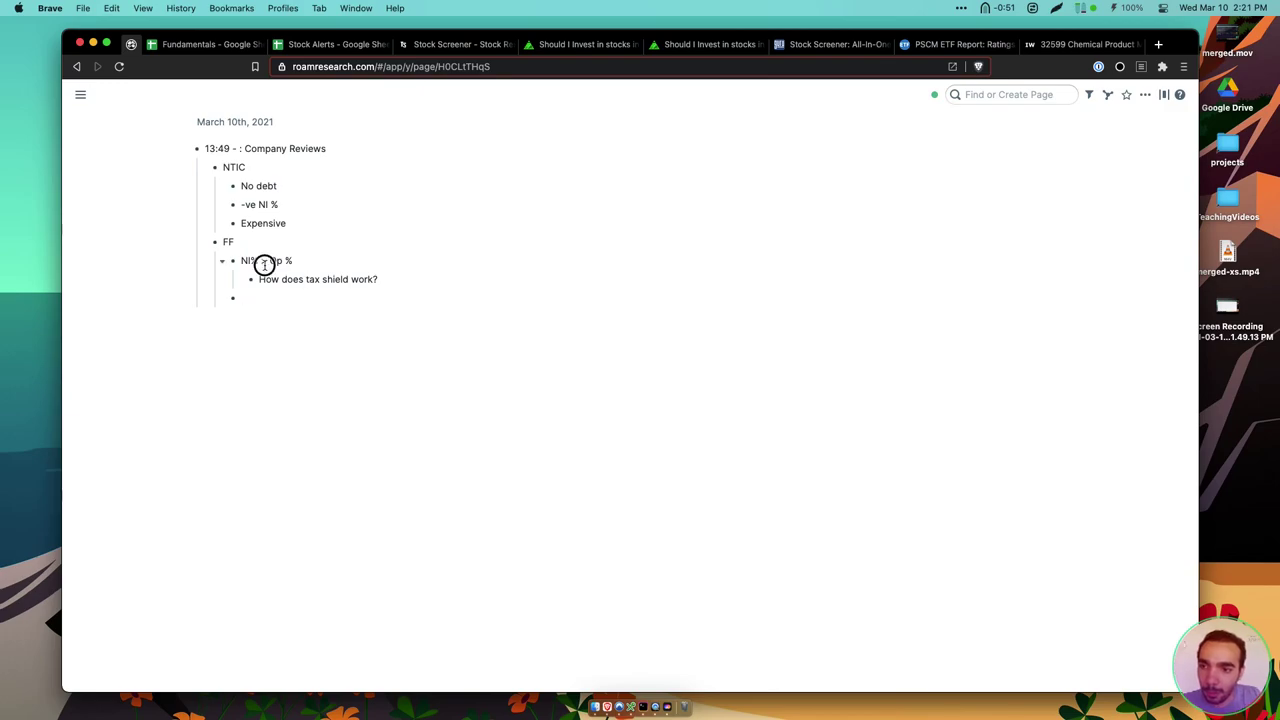
left_click(269, 300)
type("Dcline")
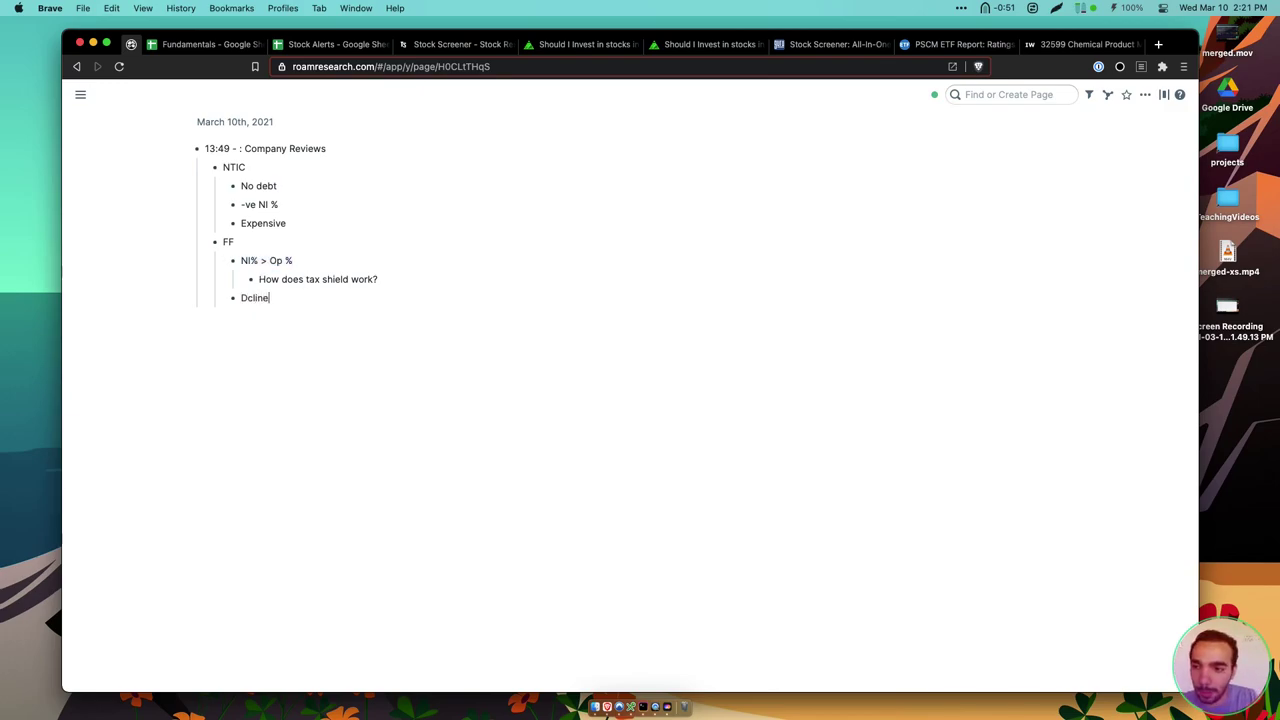
key("alt+BackSpace")
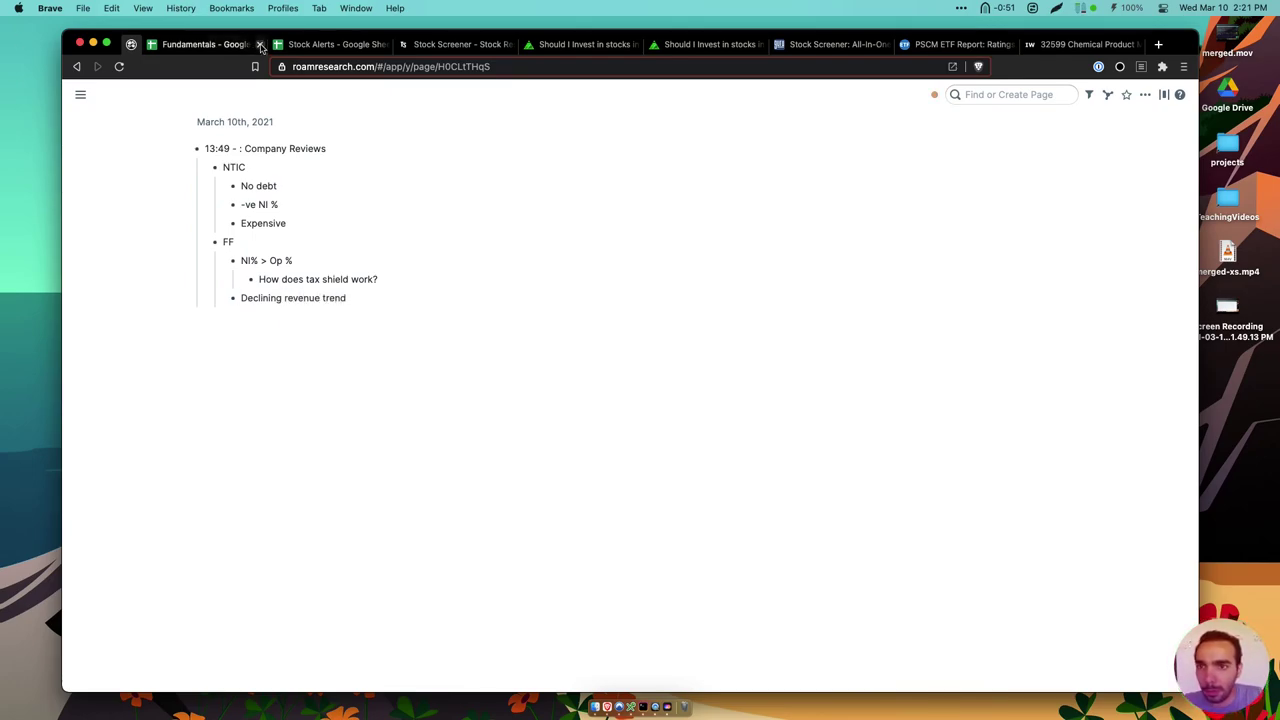
Open Seeking Alpha's page for symbol FF in a new browser tab and place it next to Stock Alerts
key("super+t")
type("sa f")
key("Return")
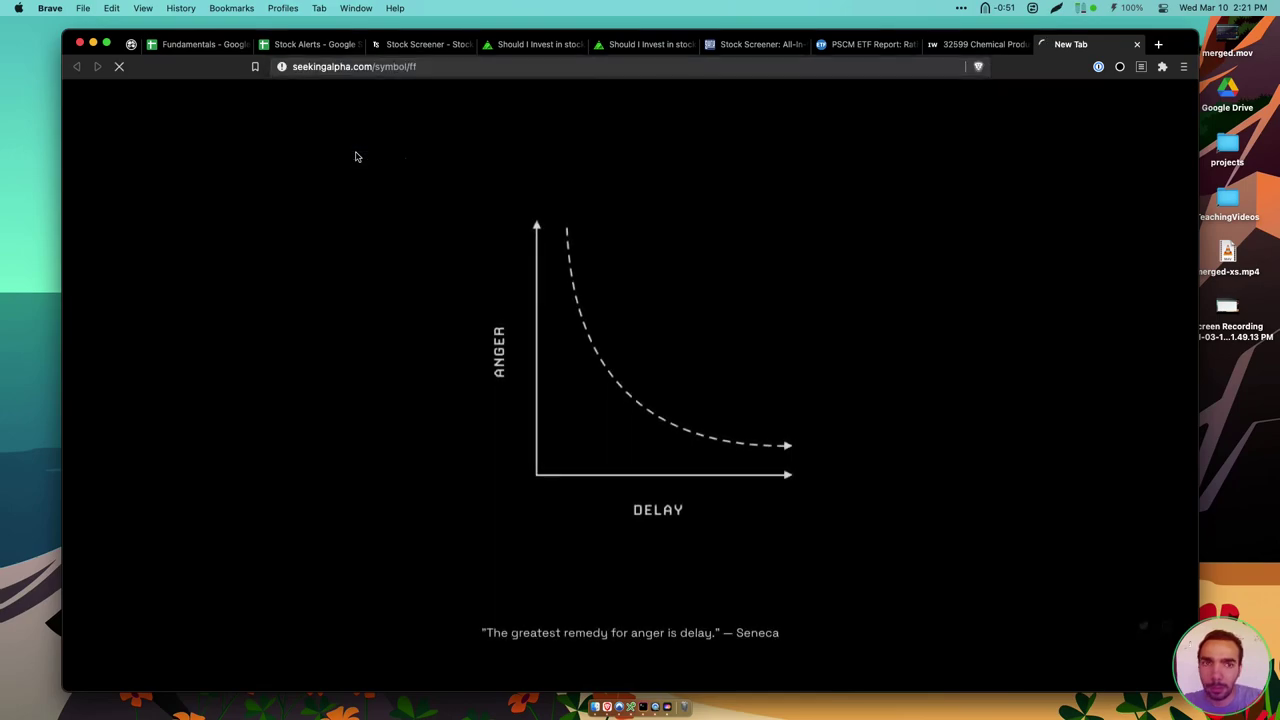
left_click_drag(1062, 44, 440, 48)
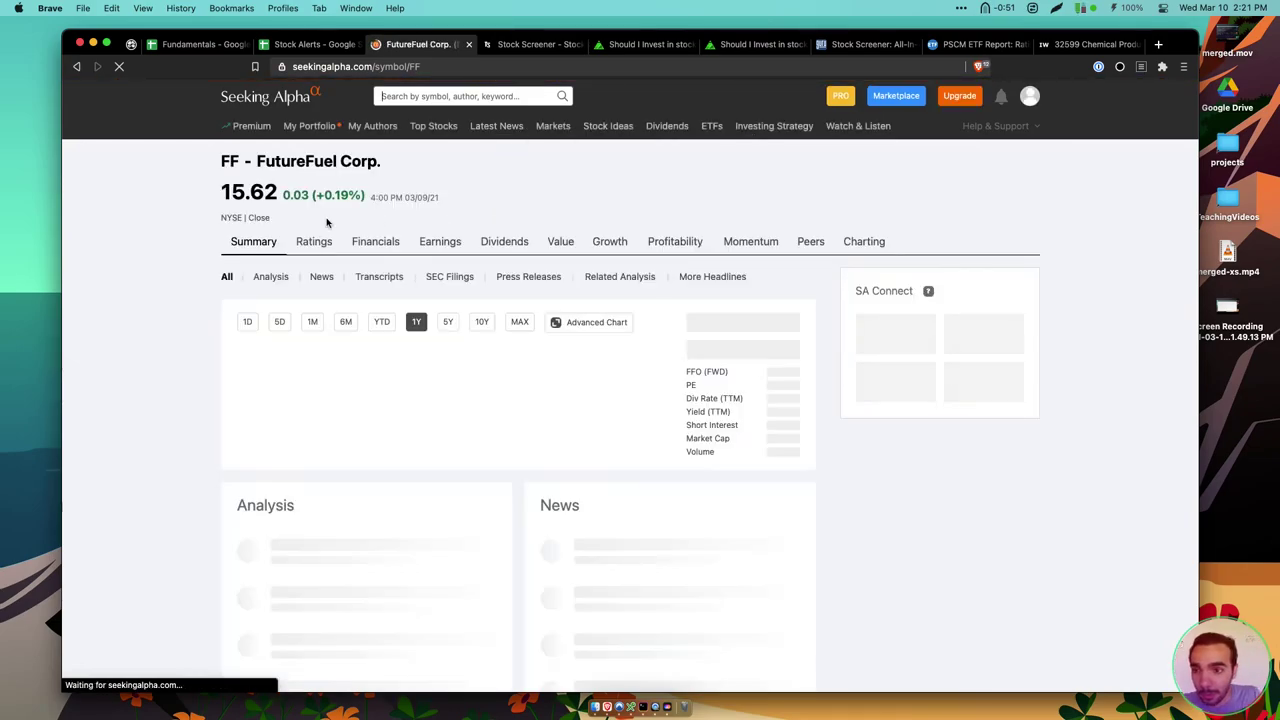
Open the analysis article "FutureFuel's Operating Outlook Is Rapidly Improving" in its own tab and complete the robot check
scroll(346, 297, "down", 5)
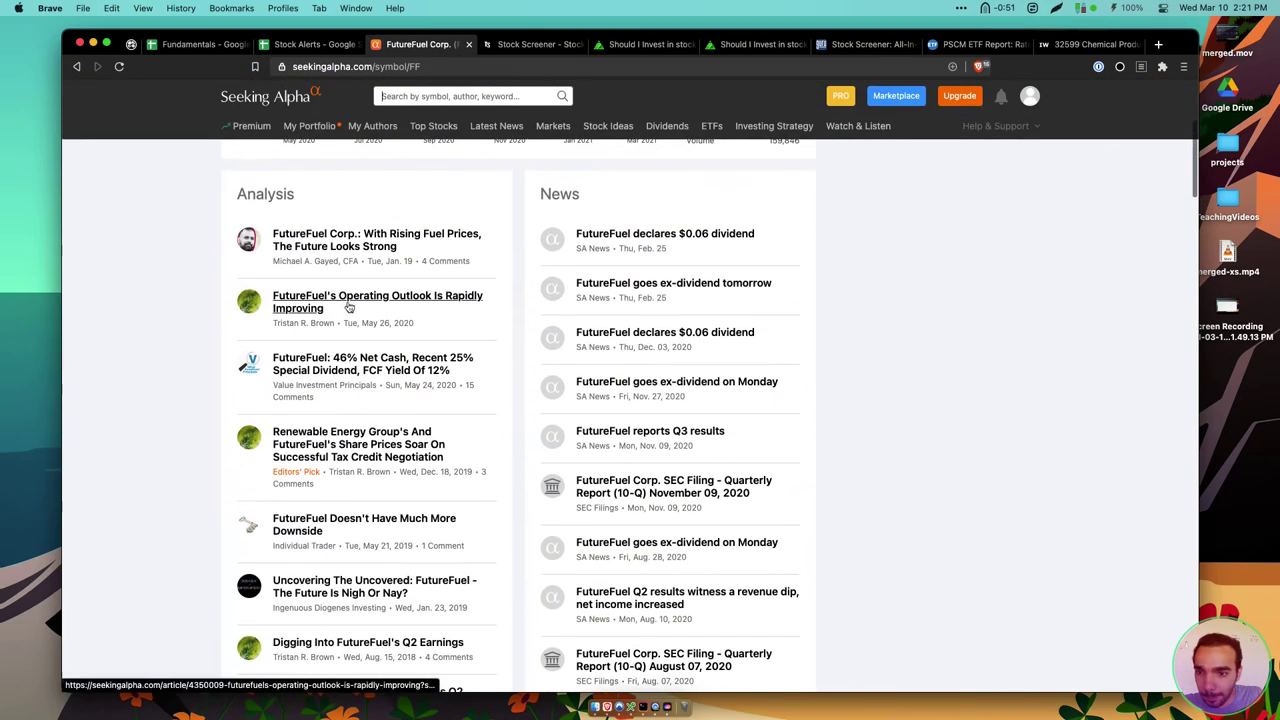
left_click(364, 302, "super")
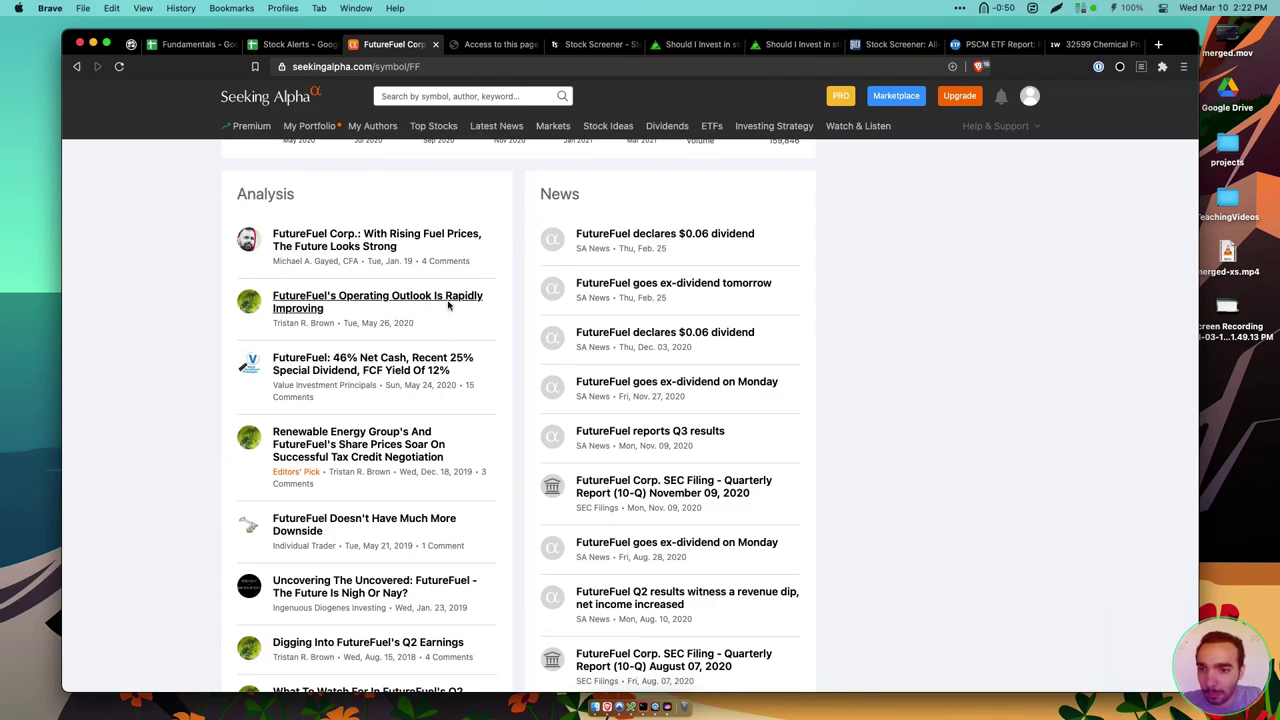
left_click(493, 44)
left_click_drag(311, 171, 308, 169)
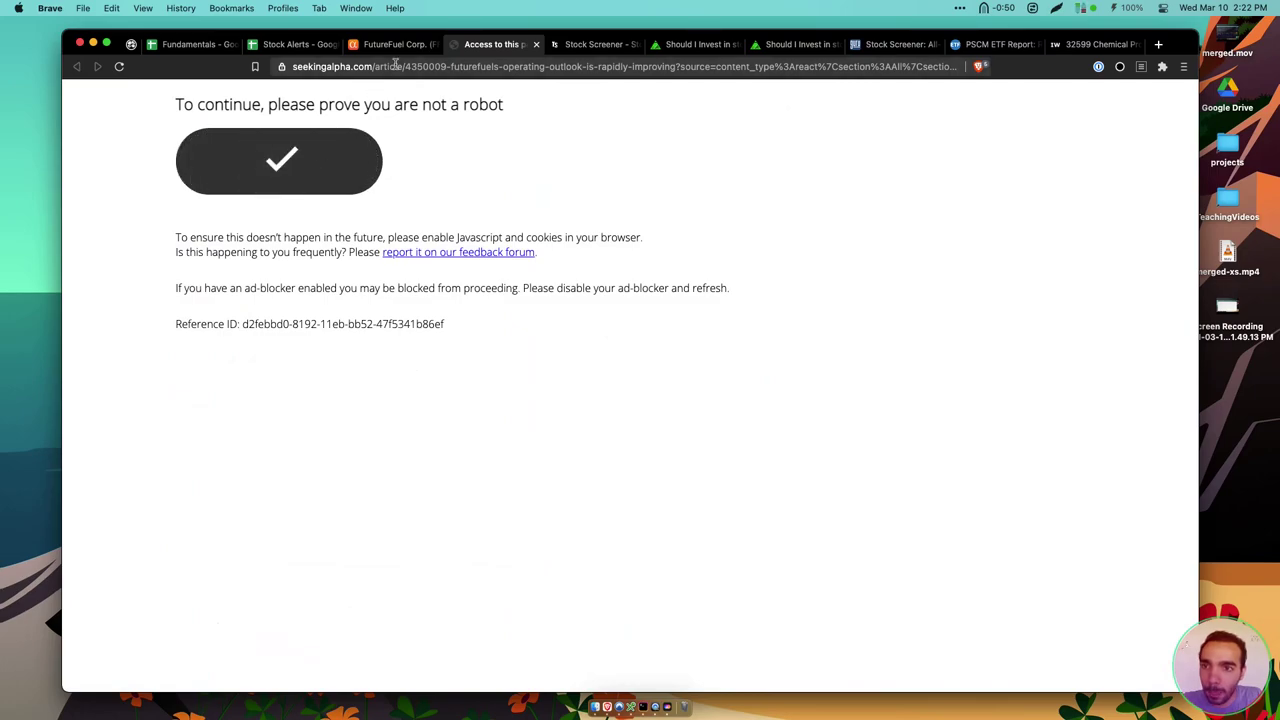
left_click(392, 48)
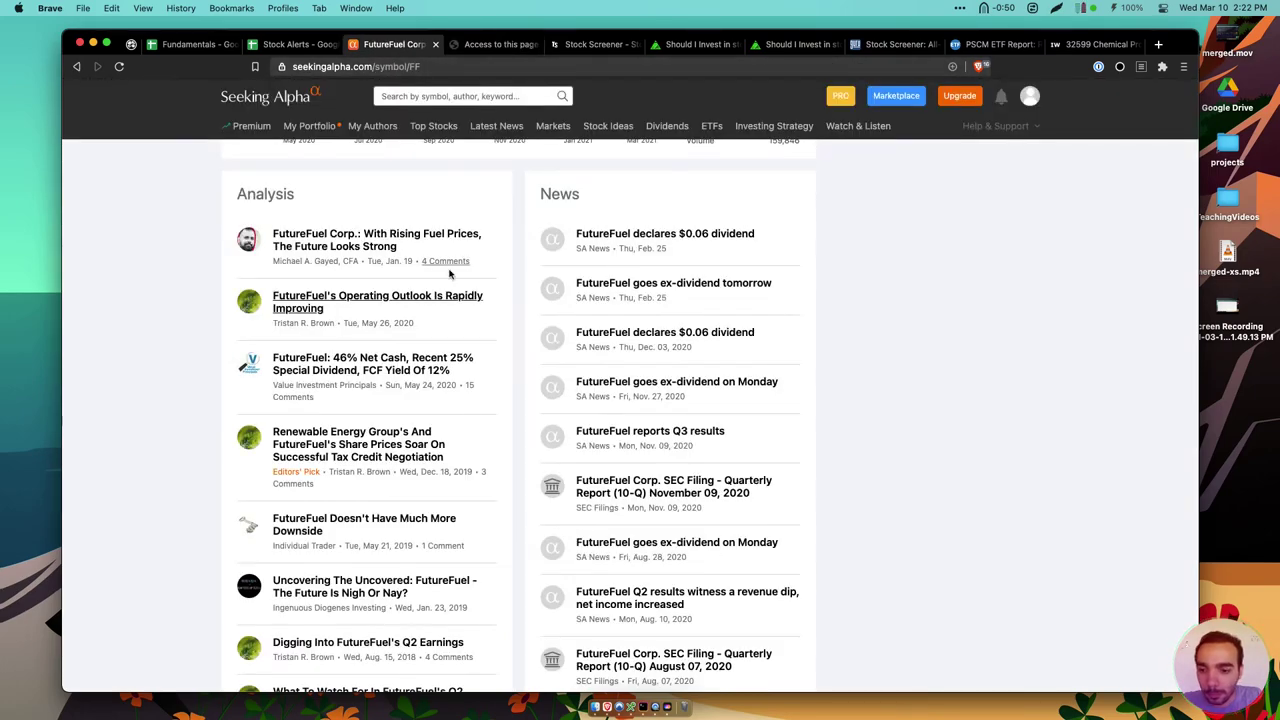
scroll(449, 273, "up", 1)
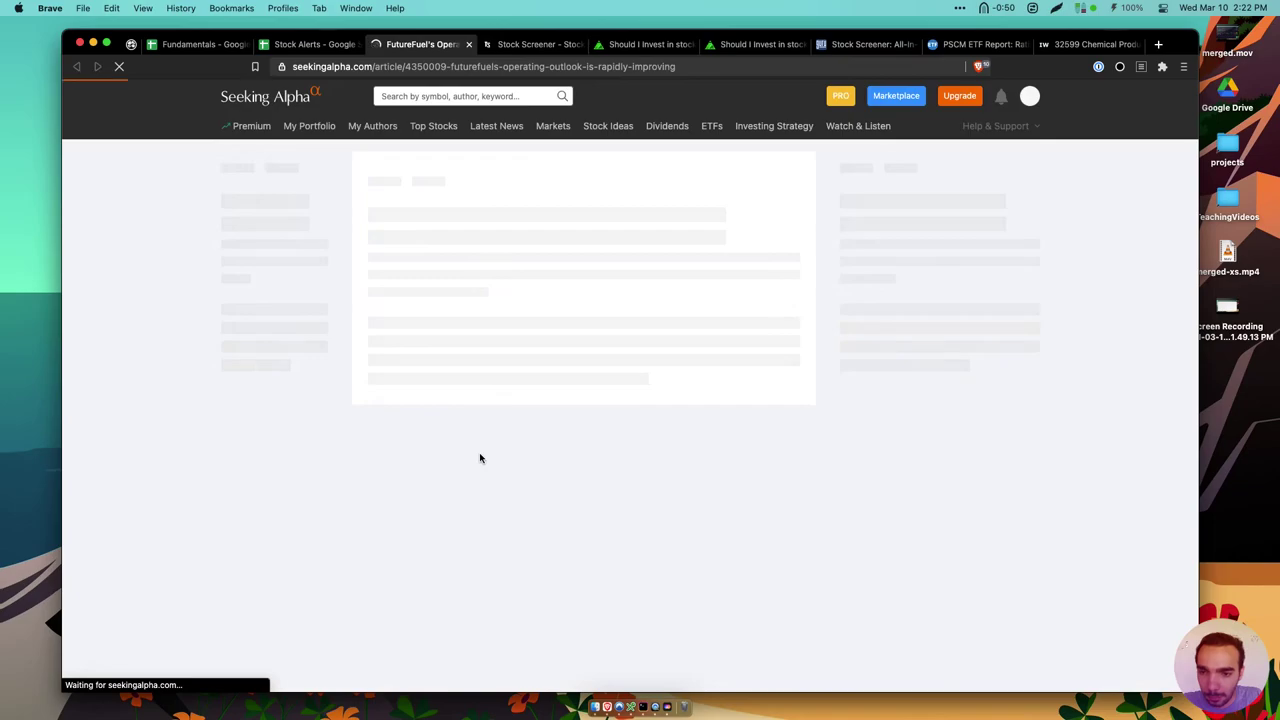
Read the article's summary points on FutureFuel's share price, chemicals segment, biofuels segment and 2021 position
scroll(480, 455, "down", 3)
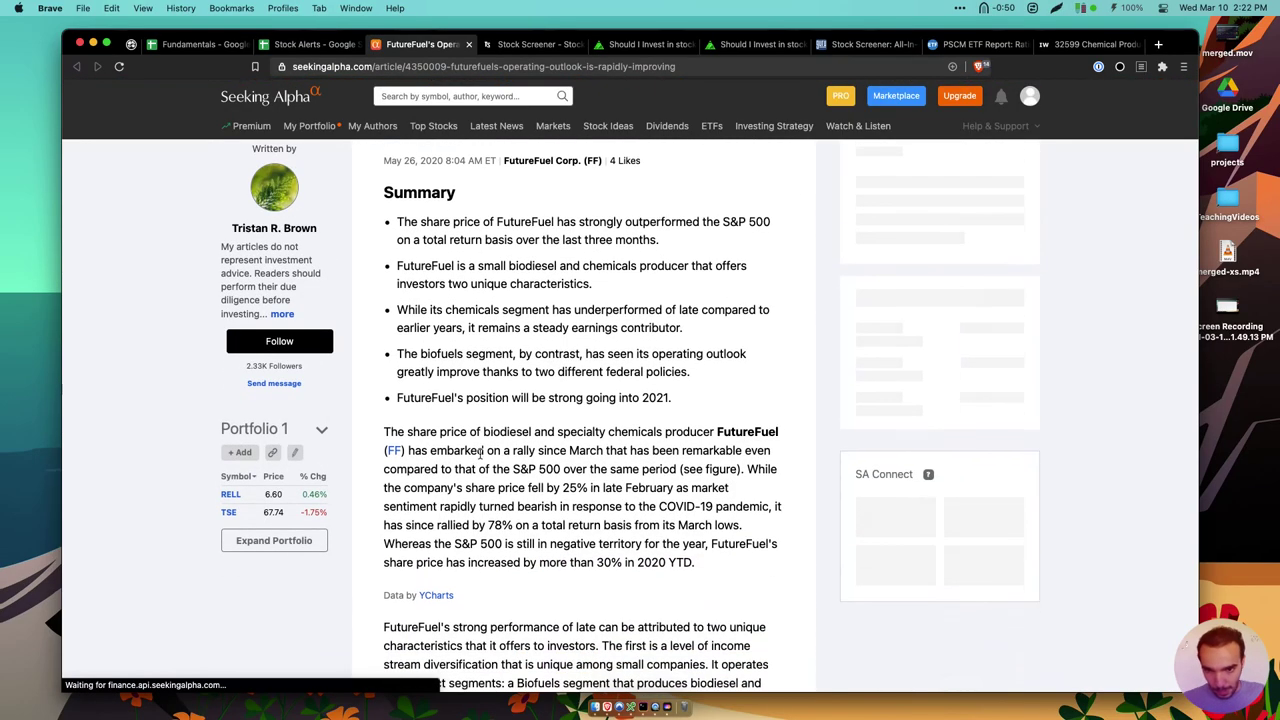
double_click(634, 230)
left_click(634, 229)
left_click(600, 270)
double_click(608, 264)
scroll(601, 276, "down", 1)
triple_click(600, 240)
left_click(600, 259)
scroll(600, 259, "down", 3)
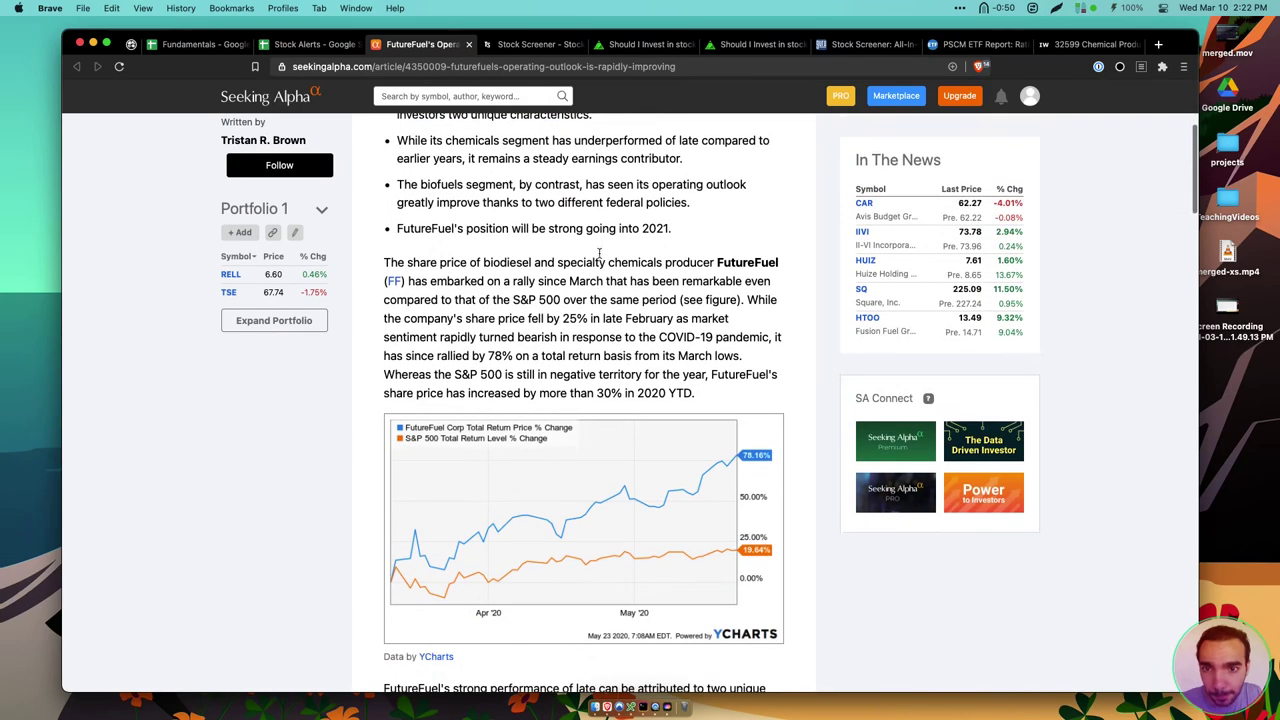
triple_click(592, 184)
left_click(592, 184)
triple_click(615, 140)
left_click(617, 205)
triple_click(617, 205)
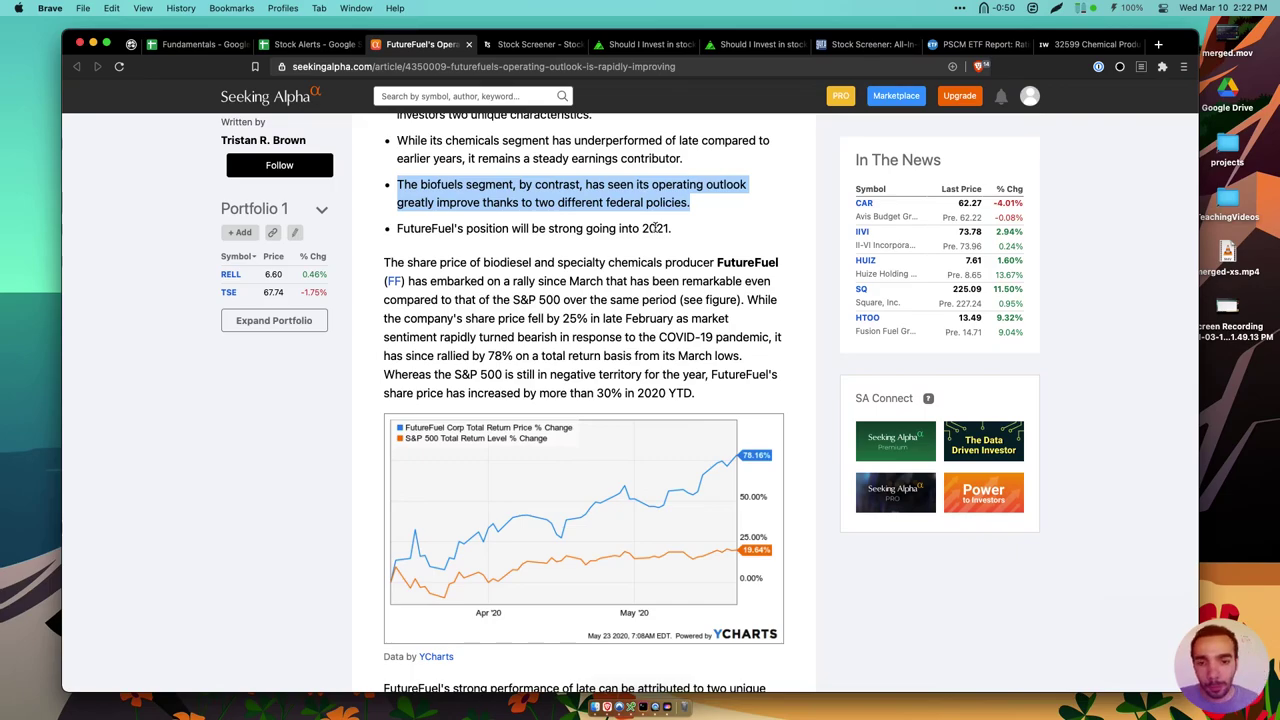
Read the article's passages on FutureFuel's share-price rally, the chemicals segment's gross profit and the Q1 earnings report
scroll(655, 228, "down", 5)
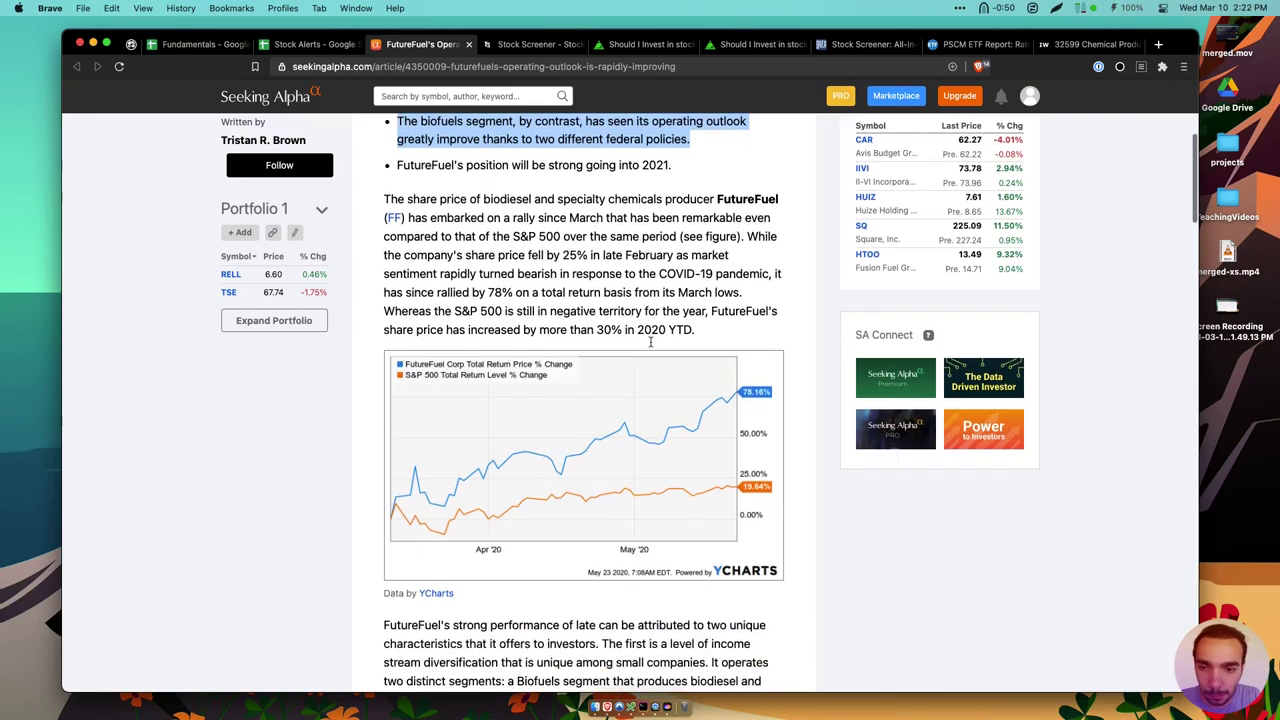
double_click(638, 285)
triple_click(638, 285)
left_click(638, 285)
scroll(647, 256, "down", 3)
scroll(647, 256, "down", 3)
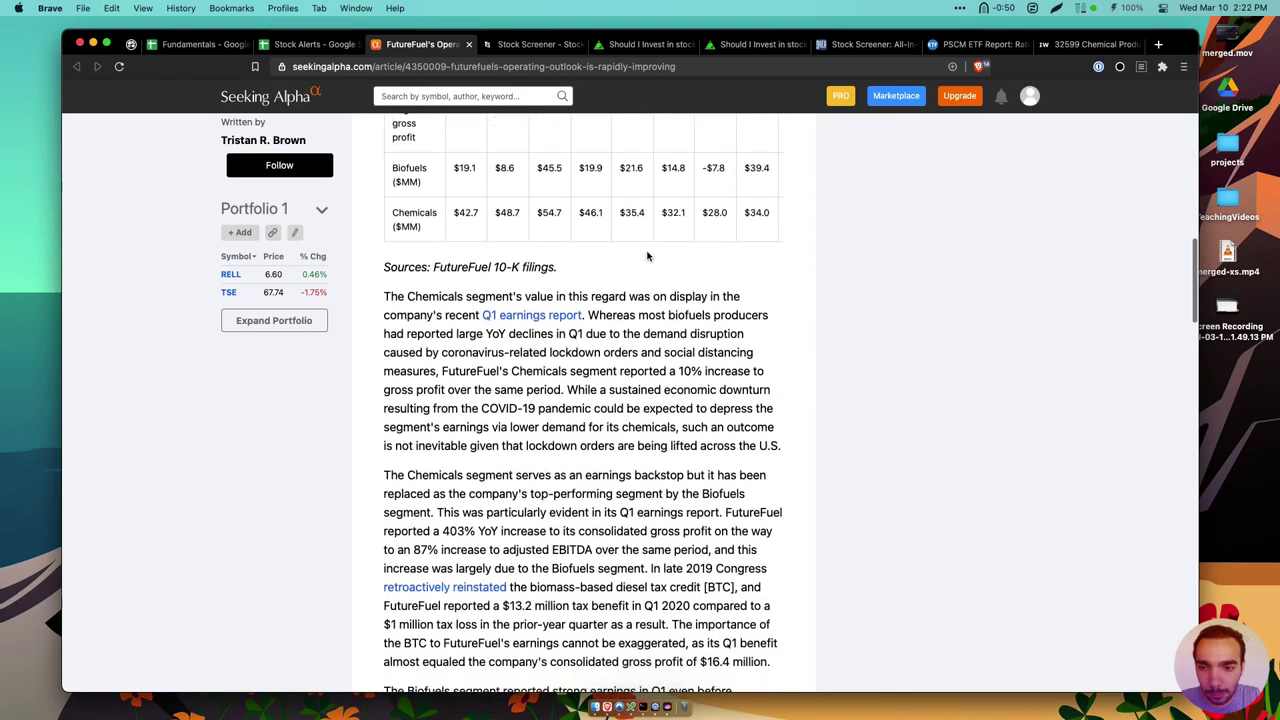
left_click_drag(638, 238, 652, 346)
scroll(652, 358, "down", 1)
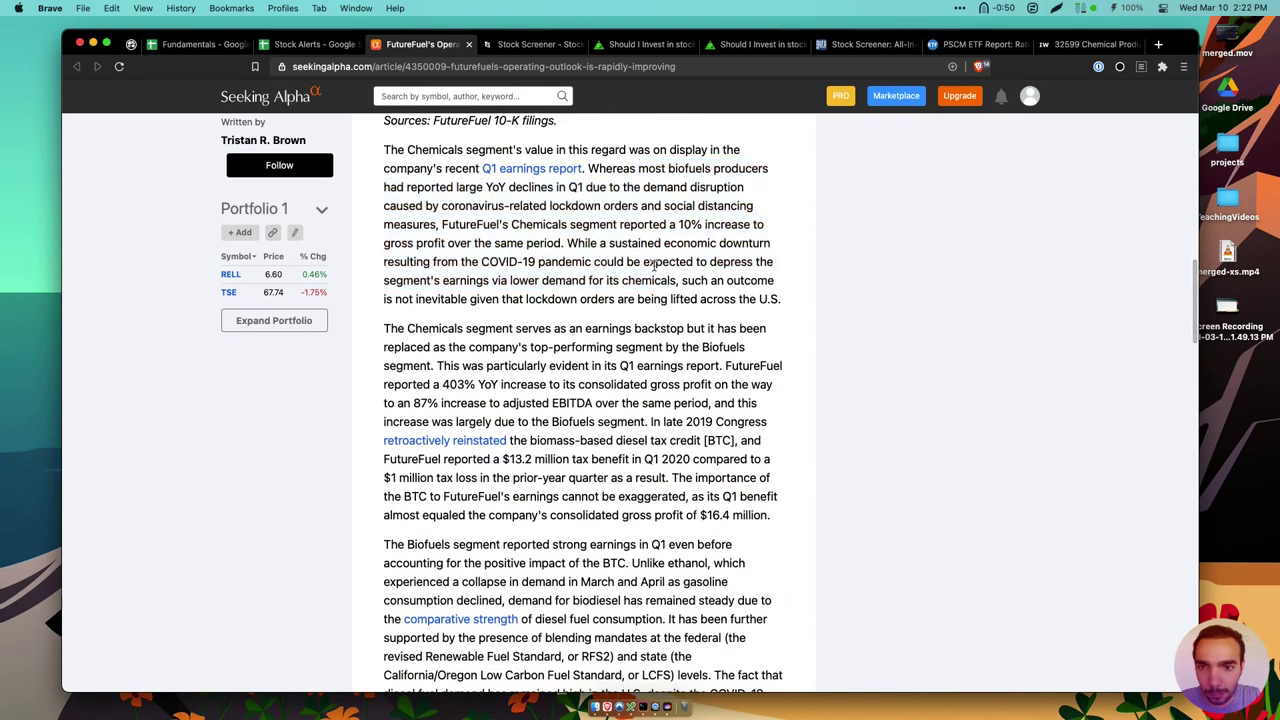
triple_click(654, 266)
scroll(654, 268, "down", 1)
left_click(651, 311)
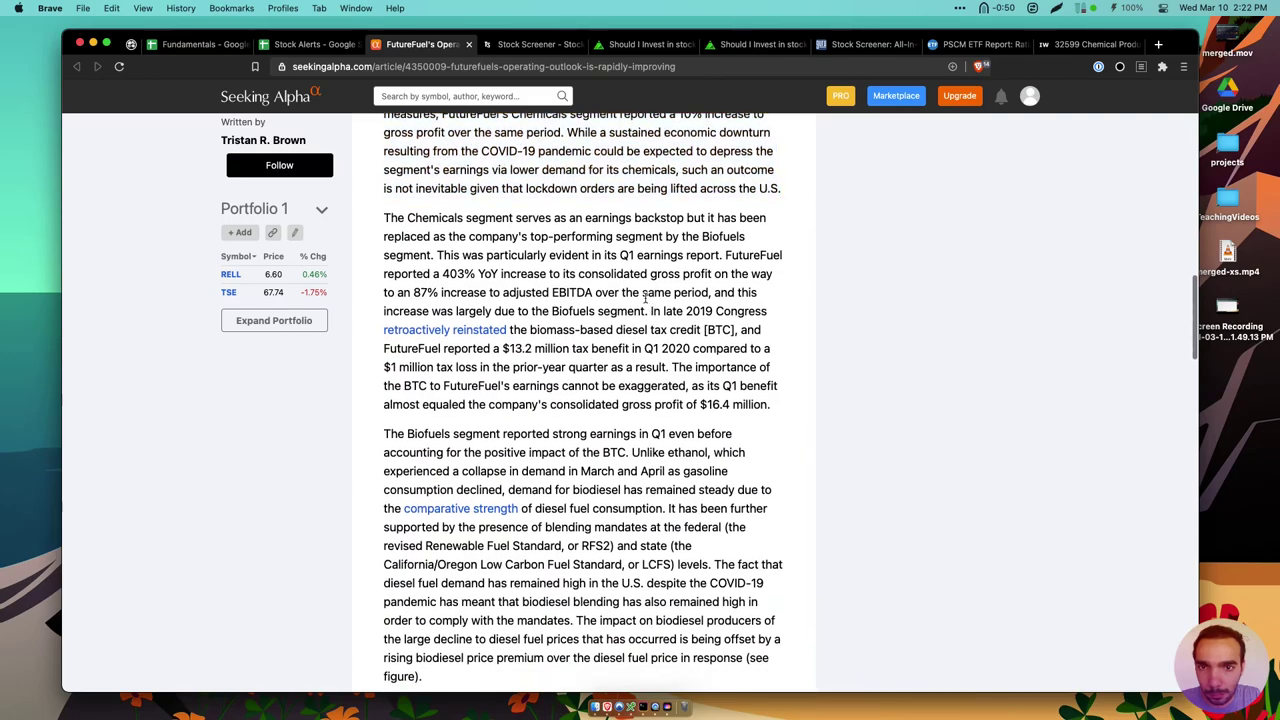
scroll(648, 300, "down", 2)
triple_click(645, 225)
scroll(650, 285, "down", 1)
Read the article's passages on biodiesel demand, blending mandates and the biodiesel price premium, including both charts
scroll(652, 286, "down", 5)
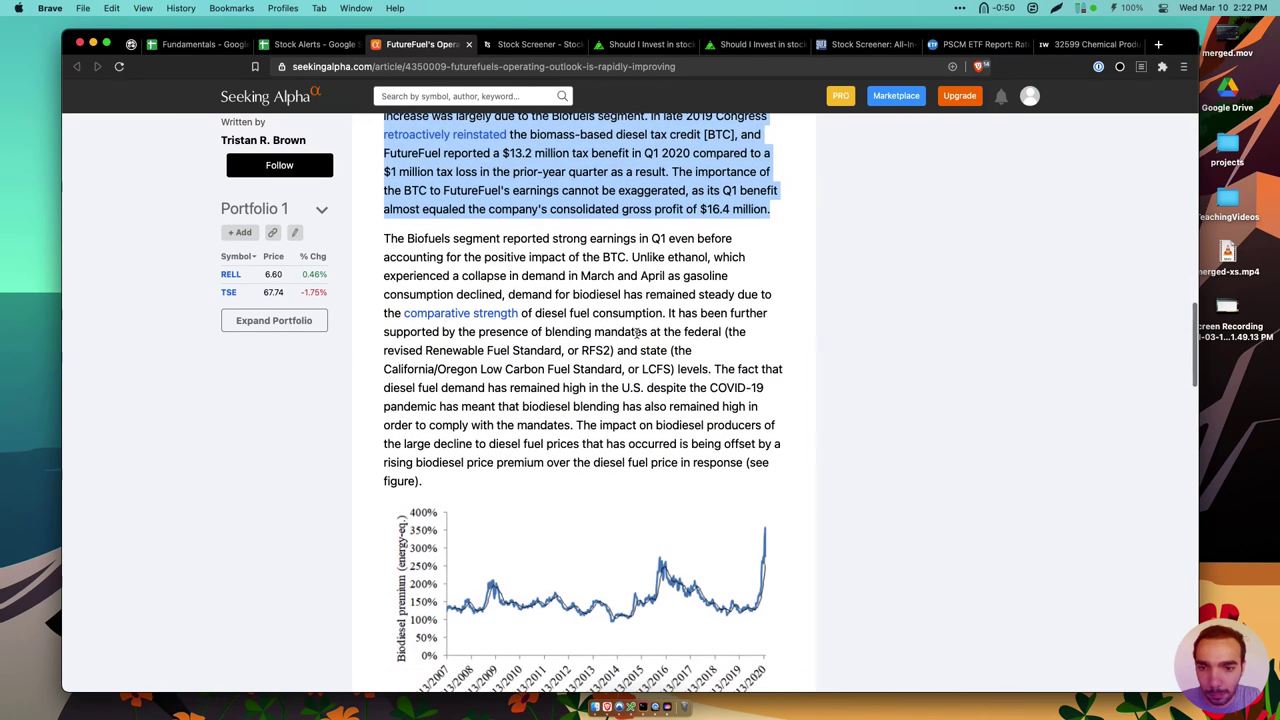
left_click_drag(616, 215, 622, 280)
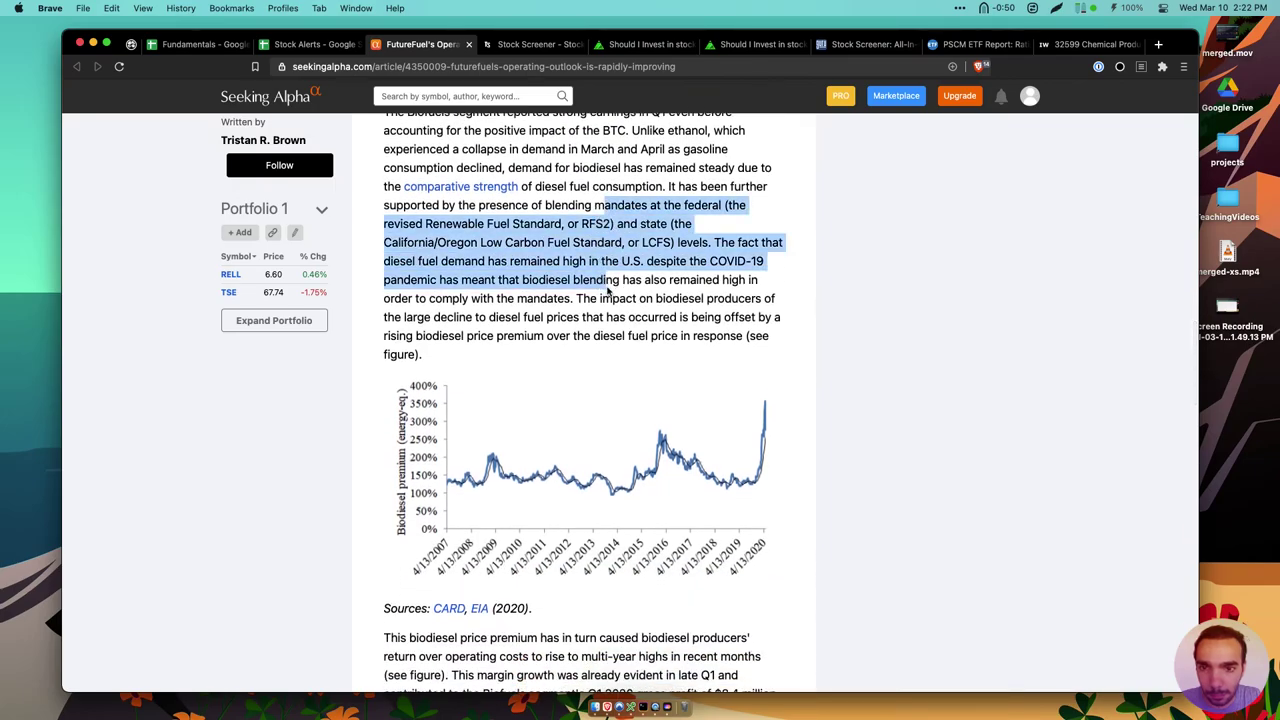
scroll(610, 260, "down", 2)
left_click_drag(600, 206, 600, 243)
scroll(600, 243, "down", 1)
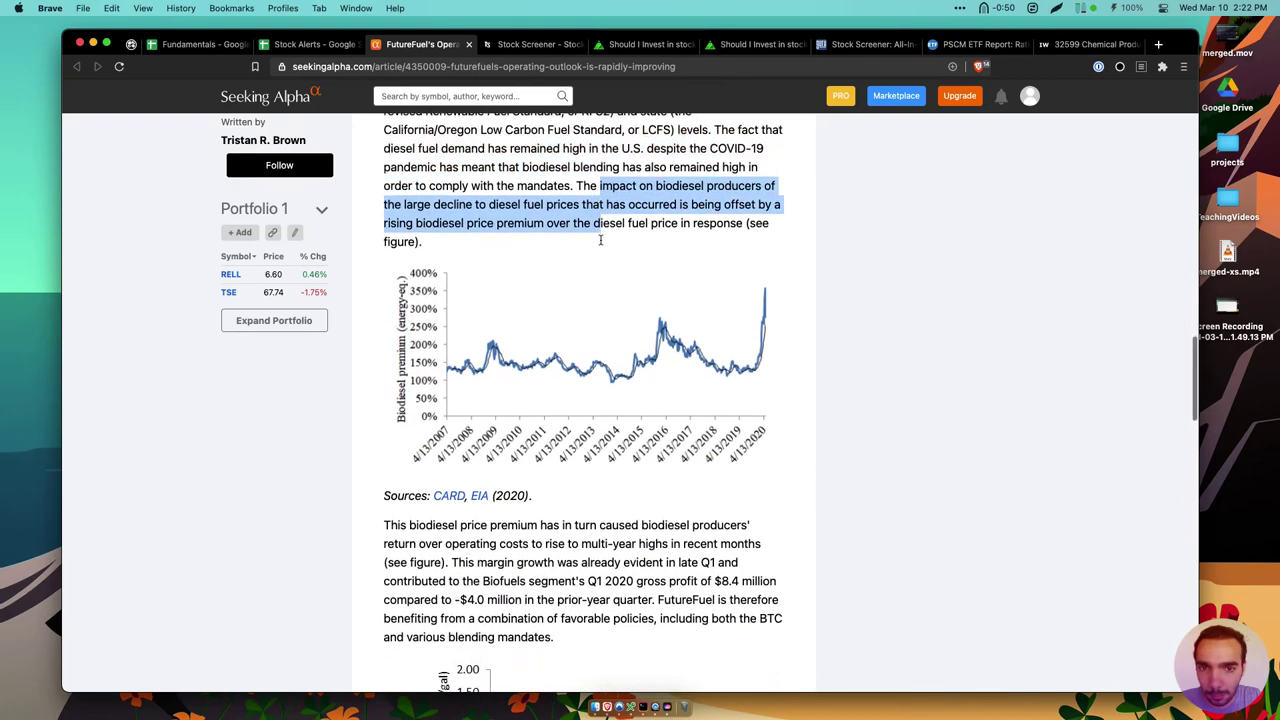
scroll(600, 240, "down", 5)
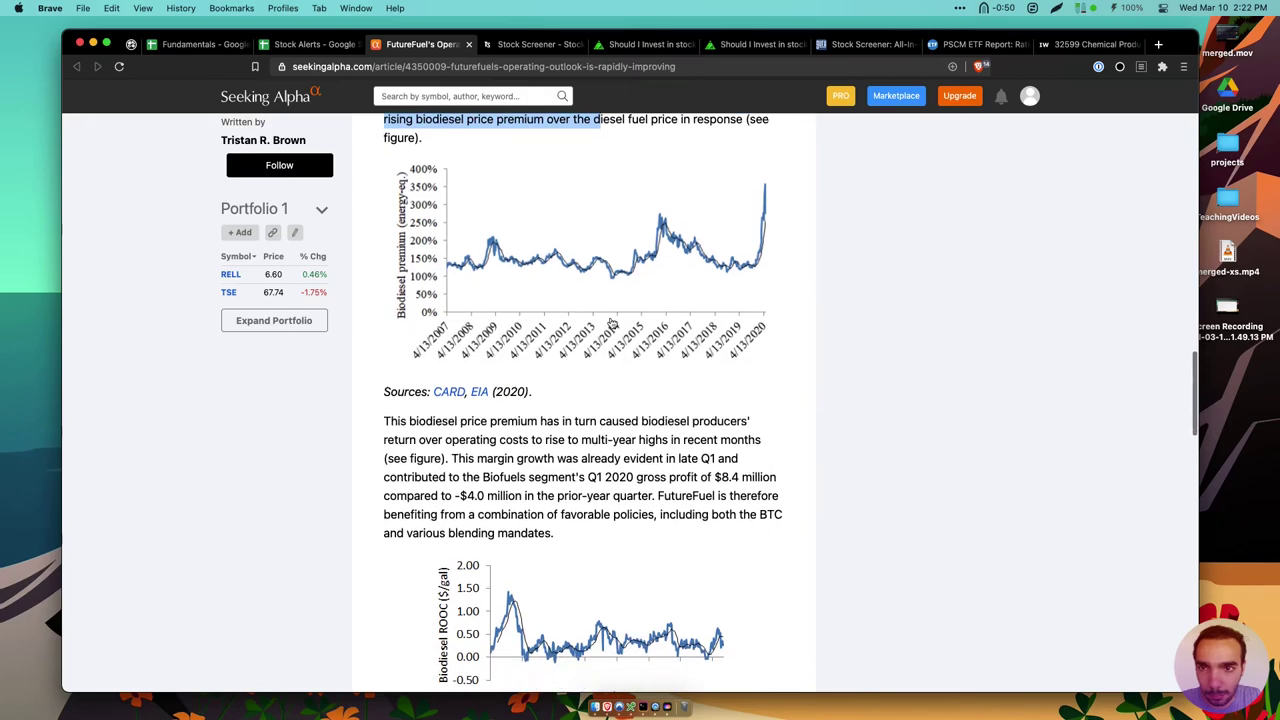
left_click_drag(603, 330, 610, 418)
scroll(608, 400, "down", 5)
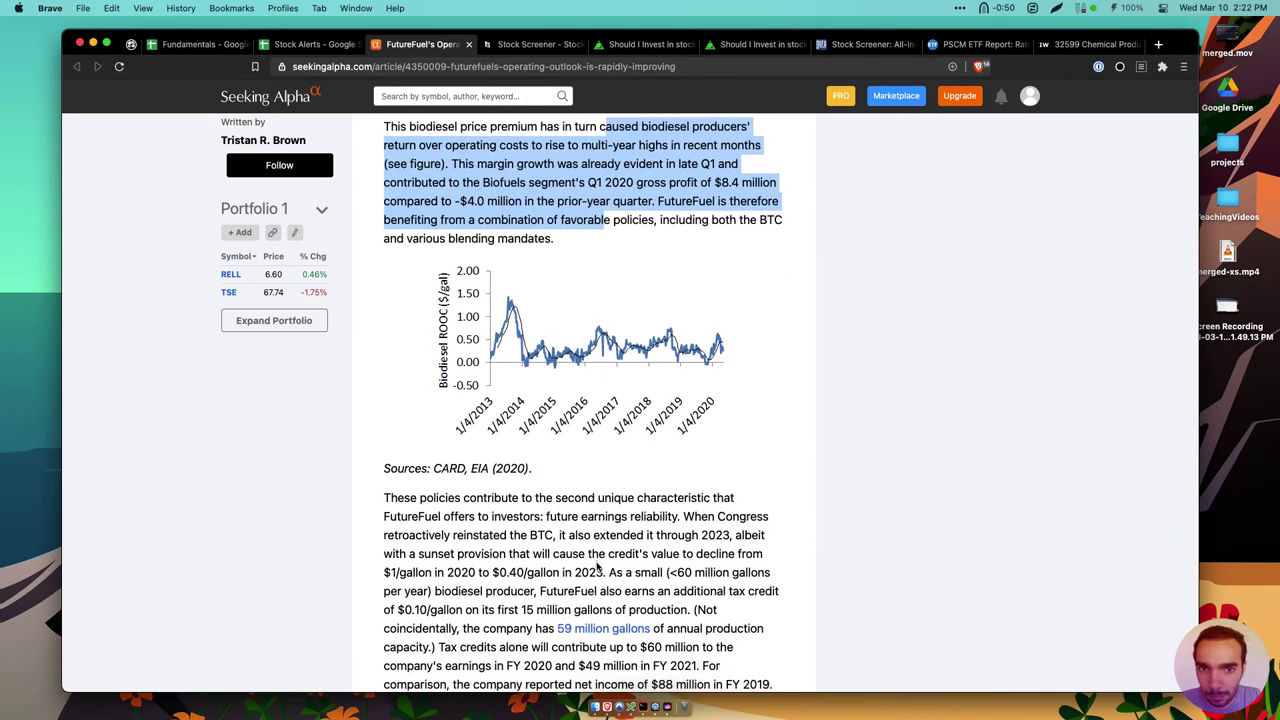
Read the article's paragraphs on the biodiesel tax credit extension through 2023 and expected demand under the RFS2
left_click_drag(570, 543, 590, 562)
scroll(578, 535, "down", 1)
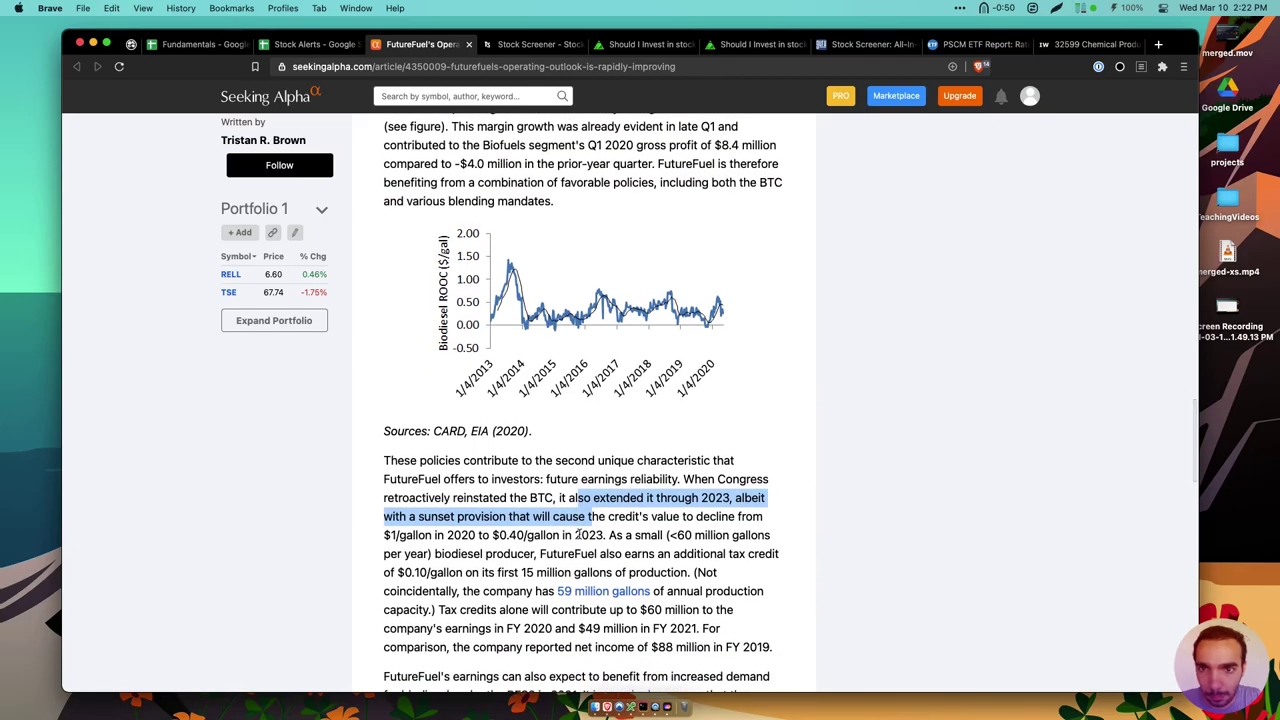
scroll(578, 535, "down", 5)
left_click_drag(579, 533, 557, 443)
scroll(557, 400, "down", 5)
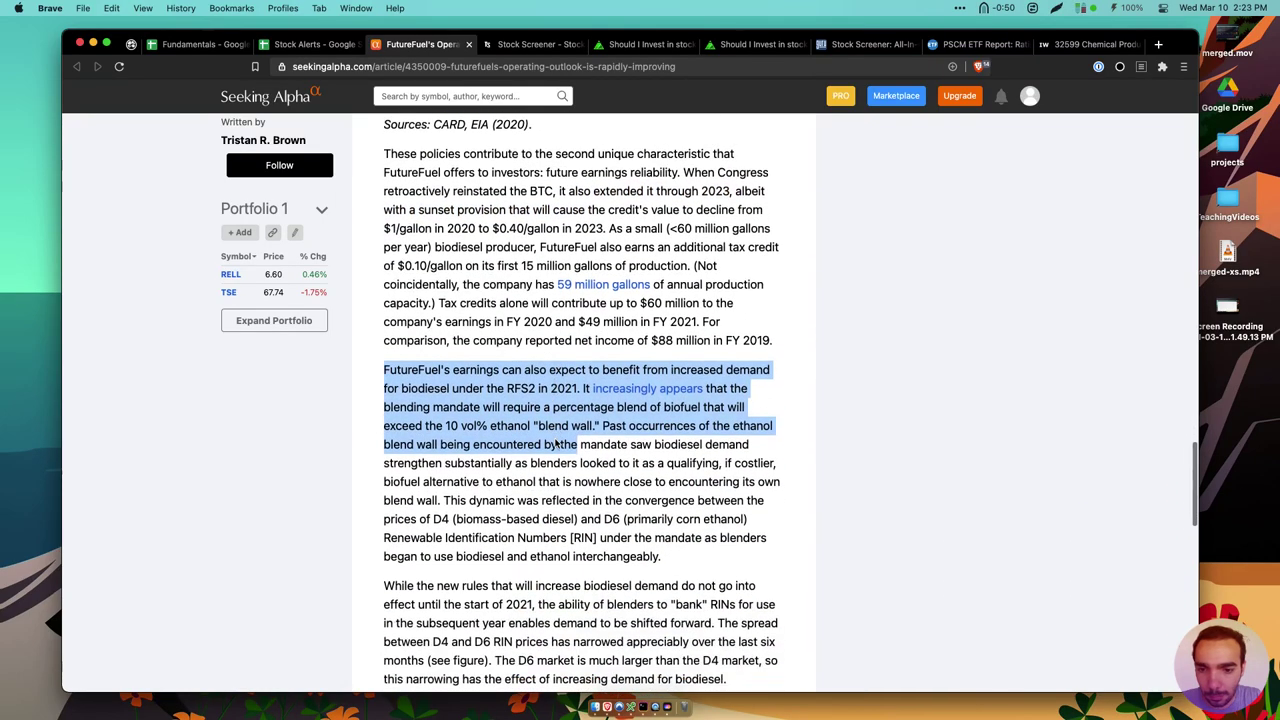
left_click(530, 255)
scroll(530, 255, "down", 6)
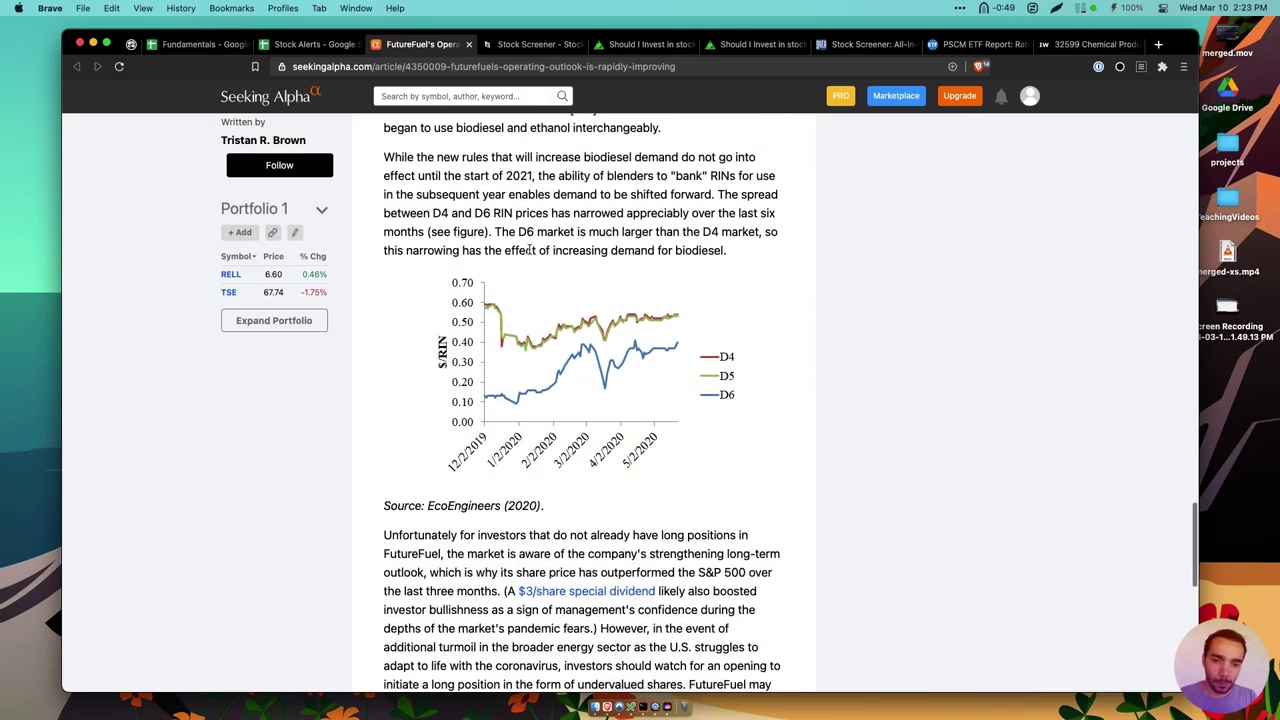
Read the article's concluding paragraph on FutureFuel's outlook and author disclosure, and check the article's headline and publication date
scroll(530, 250, "down", 5)
left_click_drag(457, 272, 489, 384)
left_click(477, 380)
scroll(477, 381, "down", 1)
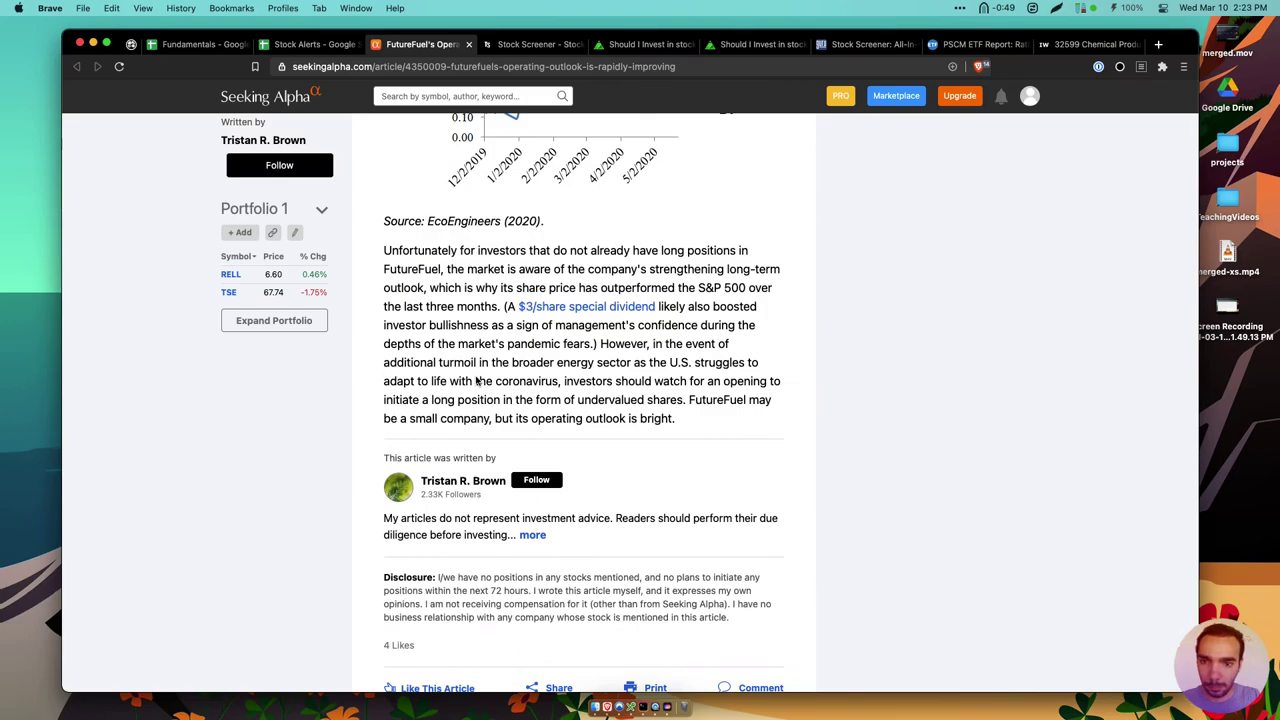
scroll(477, 381, "down", 3)
triple_click(467, 264)
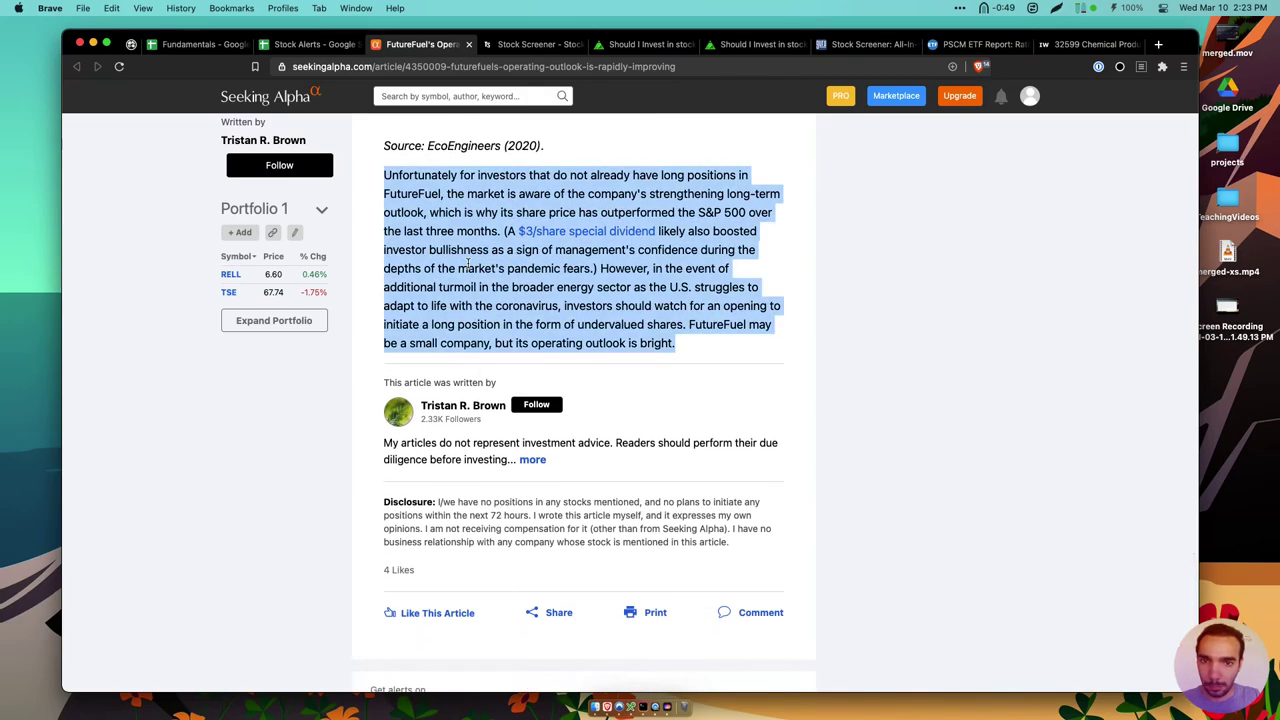
left_click(484, 272)
scroll(484, 272, "down", 1)
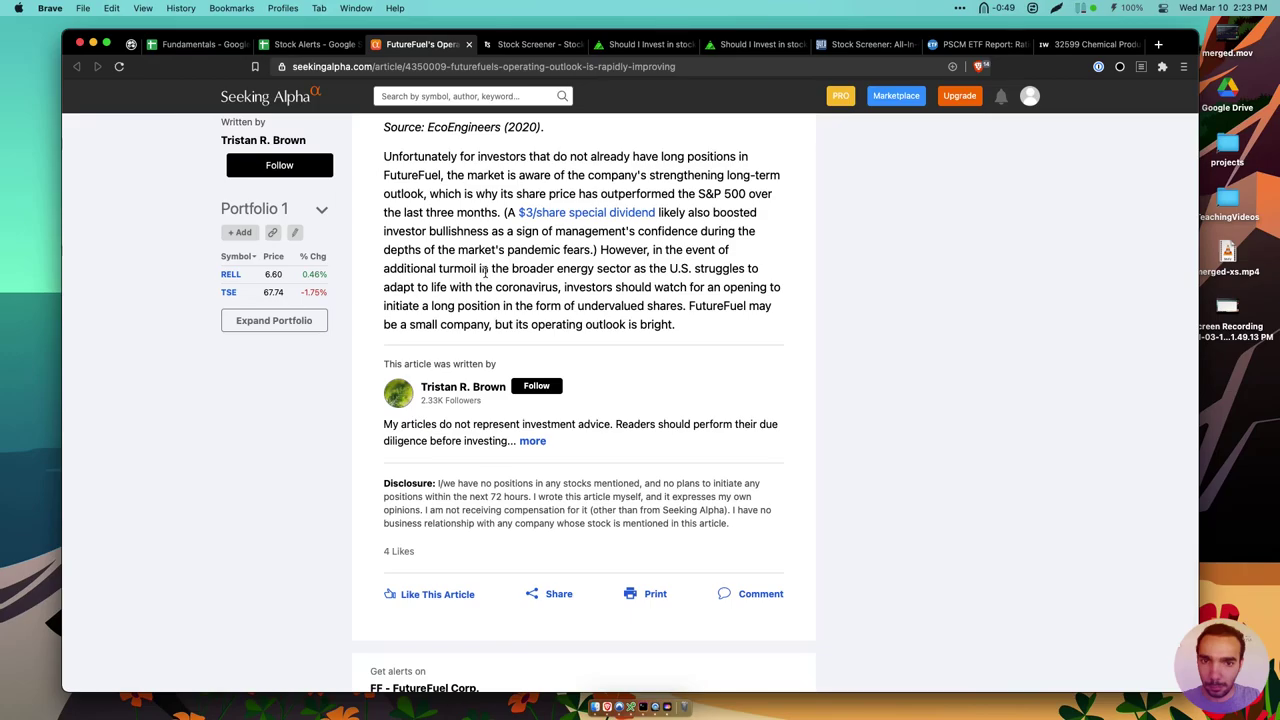
scroll(484, 272, "down", 1)
scroll(484, 272, "down", 5)
scroll(484, 272, "up", 20)
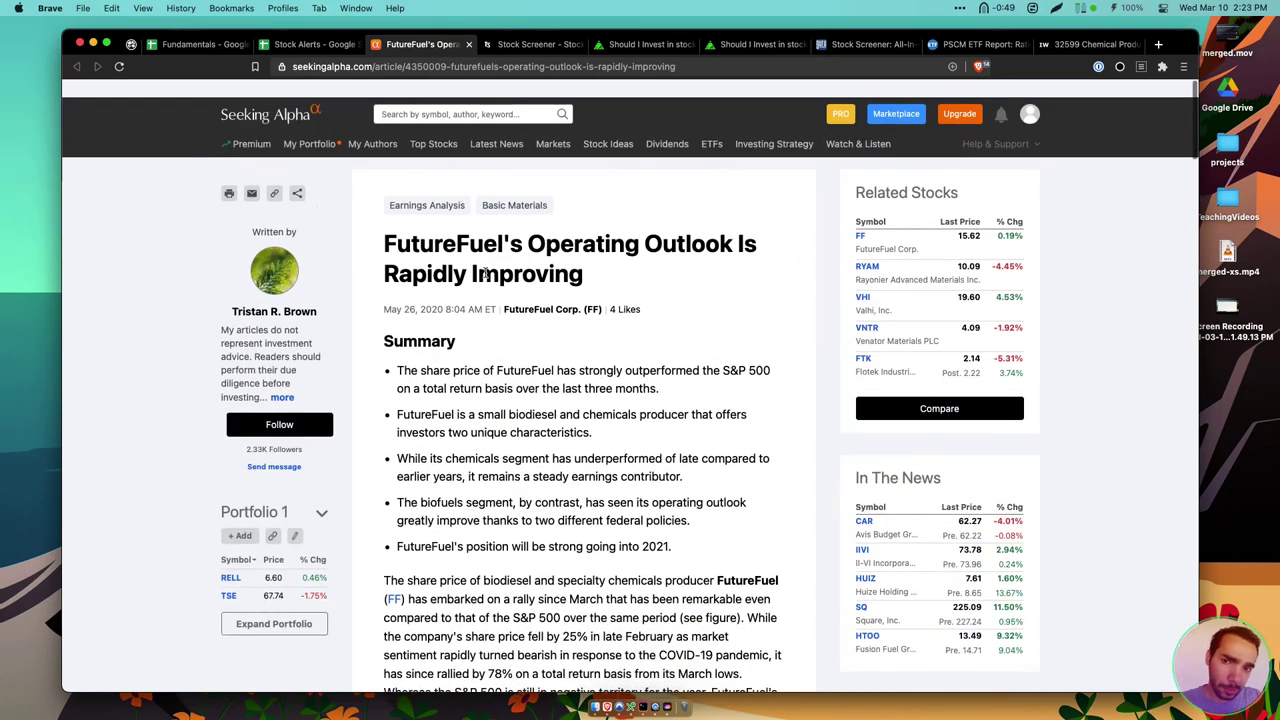
scroll(484, 272, "down", 1)
left_click_drag(432, 306, 456, 225)
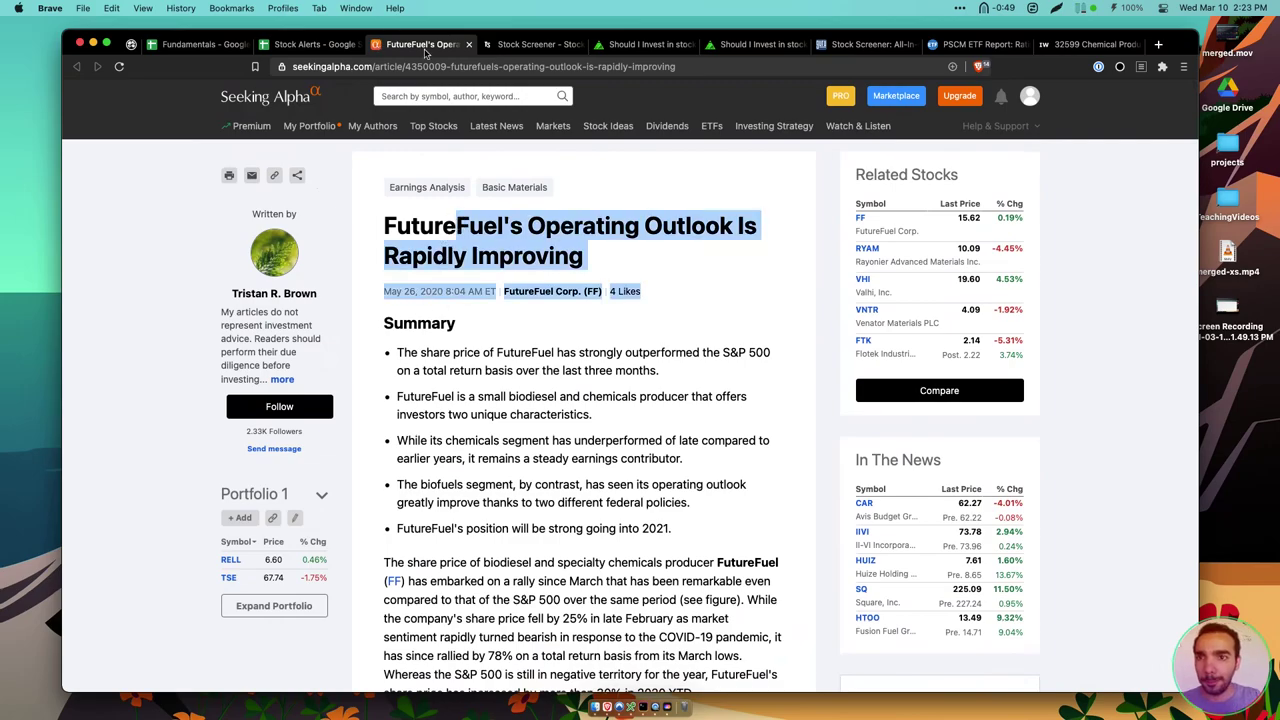
Close the article and open the TradingView chart for FF in a new browser tab placed next to Stock Alerts
left_click(469, 44)
key("super+t")
type("tr")
key("Tab")
type("ff")
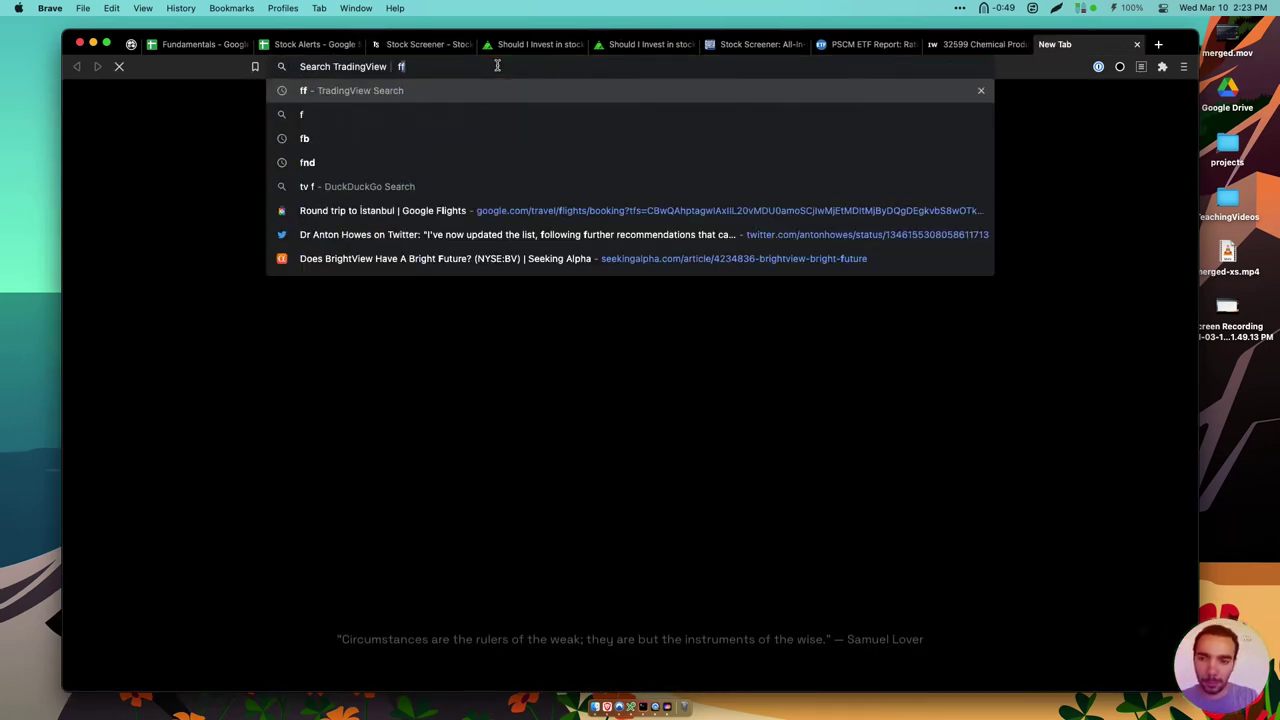
key("Return")
left_click_drag(1097, 50, 420, 54)
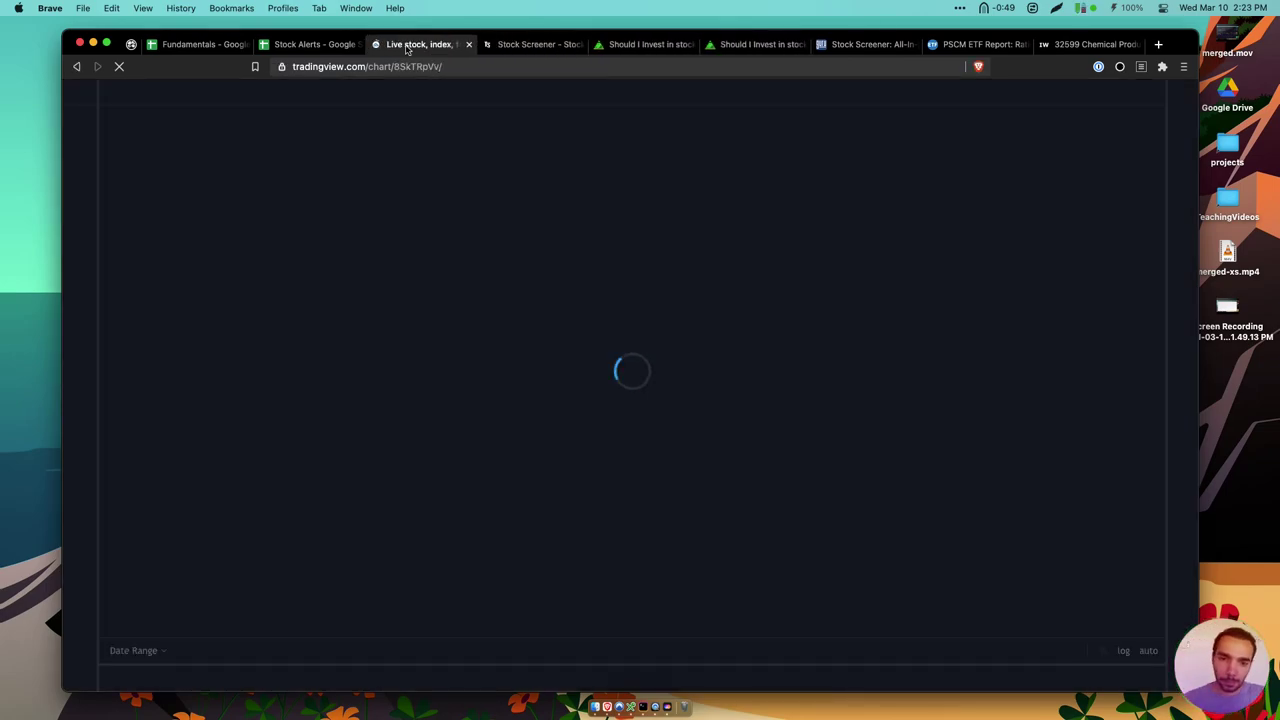
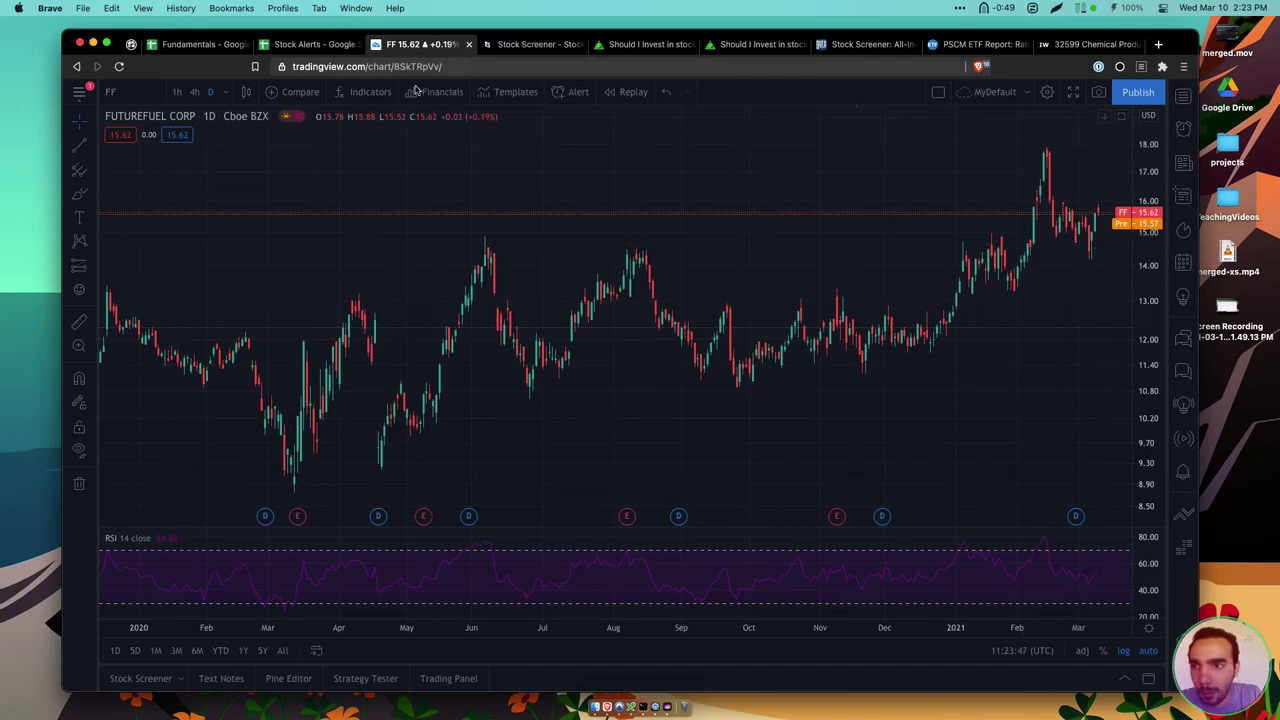
Close the TradingView chart, leaving its changes unsaved, and close TheStreet's peer group page
key("super+r")
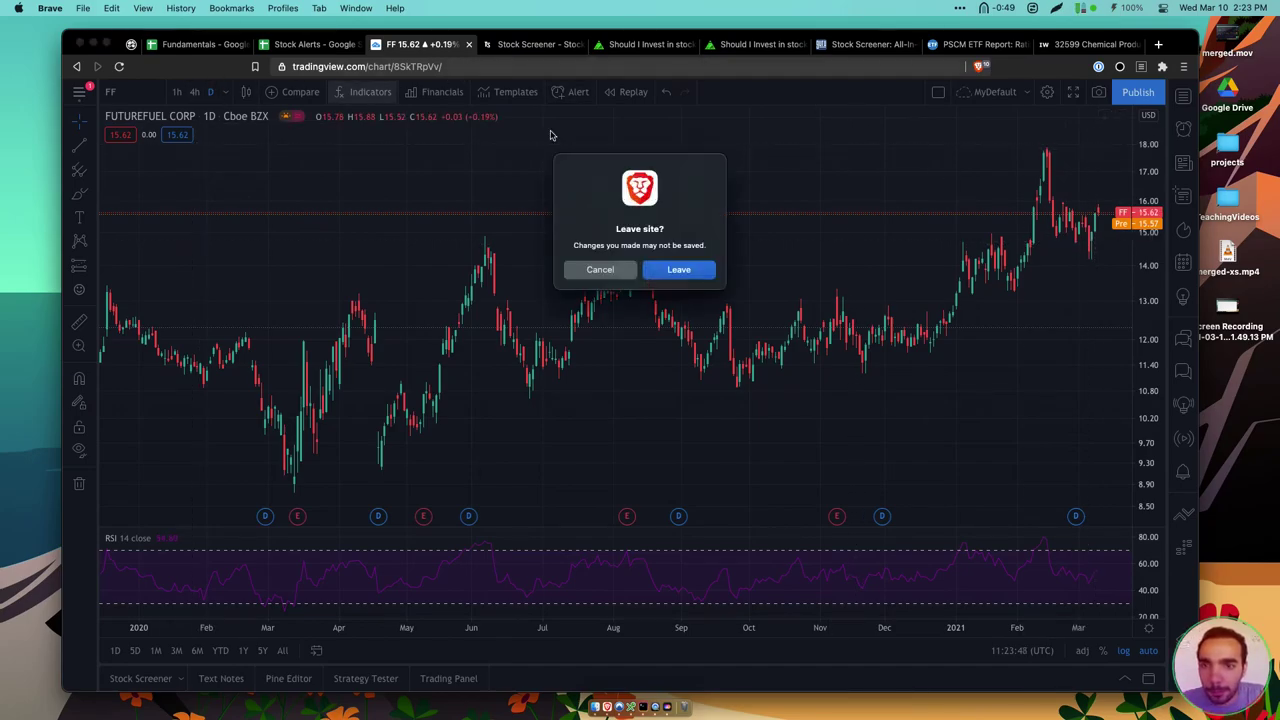
left_click(677, 271)
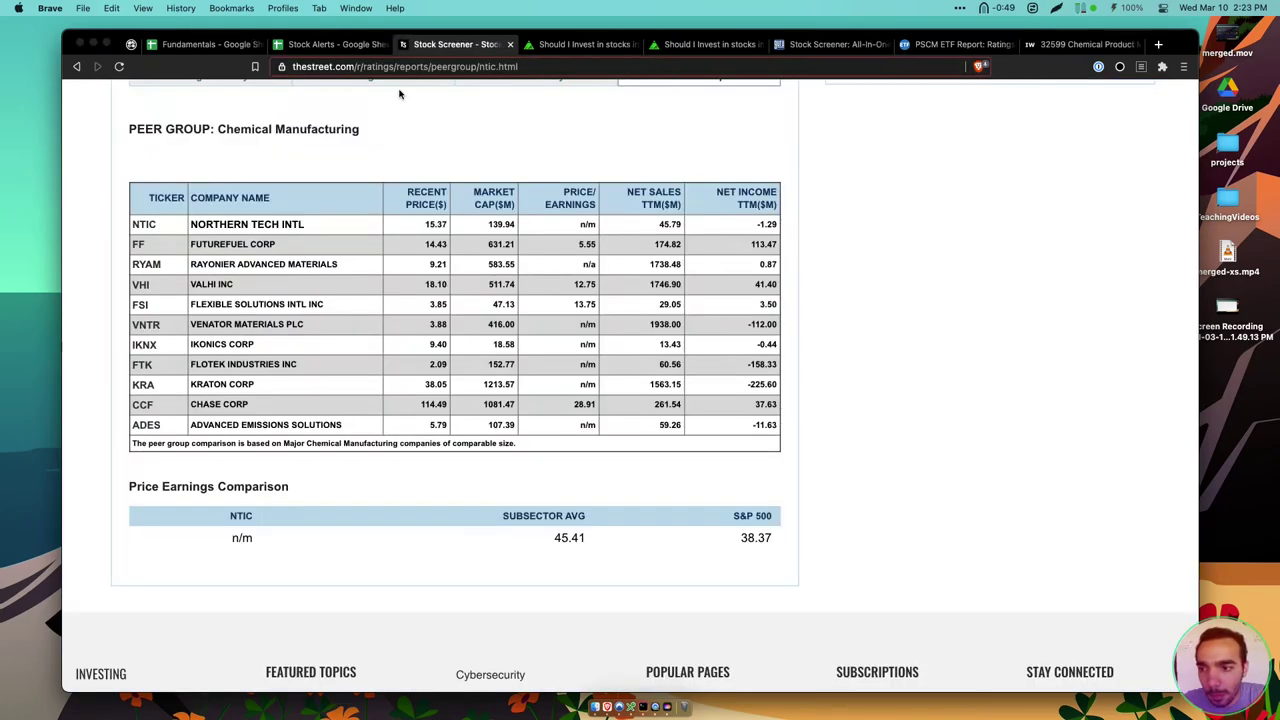
key("super+w")
In the GuruFocus chemicals screener results, remove NTIC and preview the summary of Neo Performance Materials (NOPMF)
left_click(342, 48)
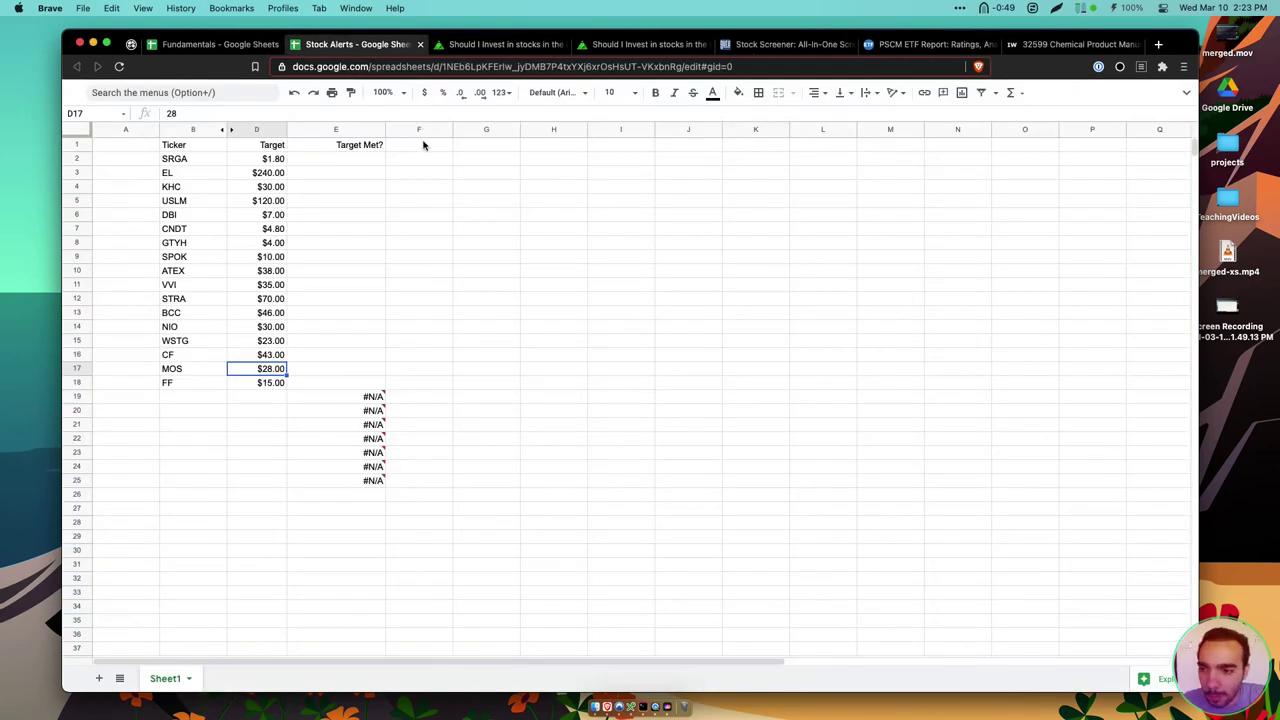
key("ctrl+shift+Tab")
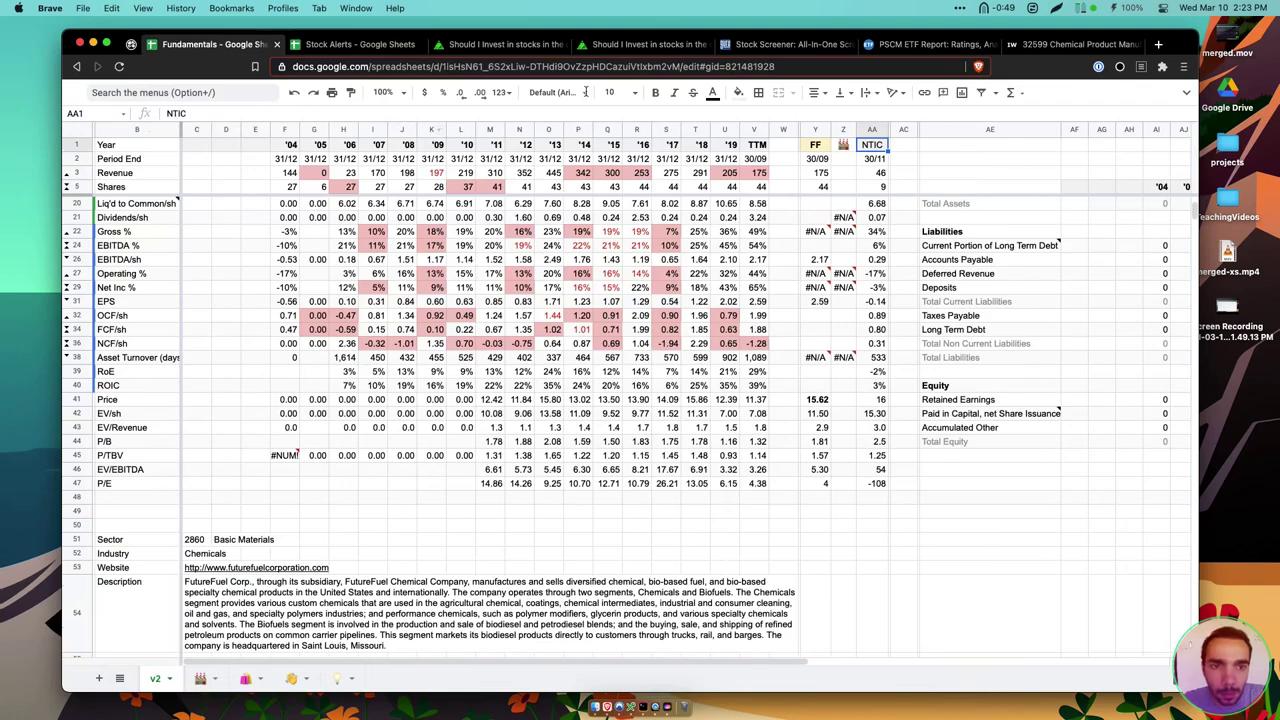
left_click(744, 46)
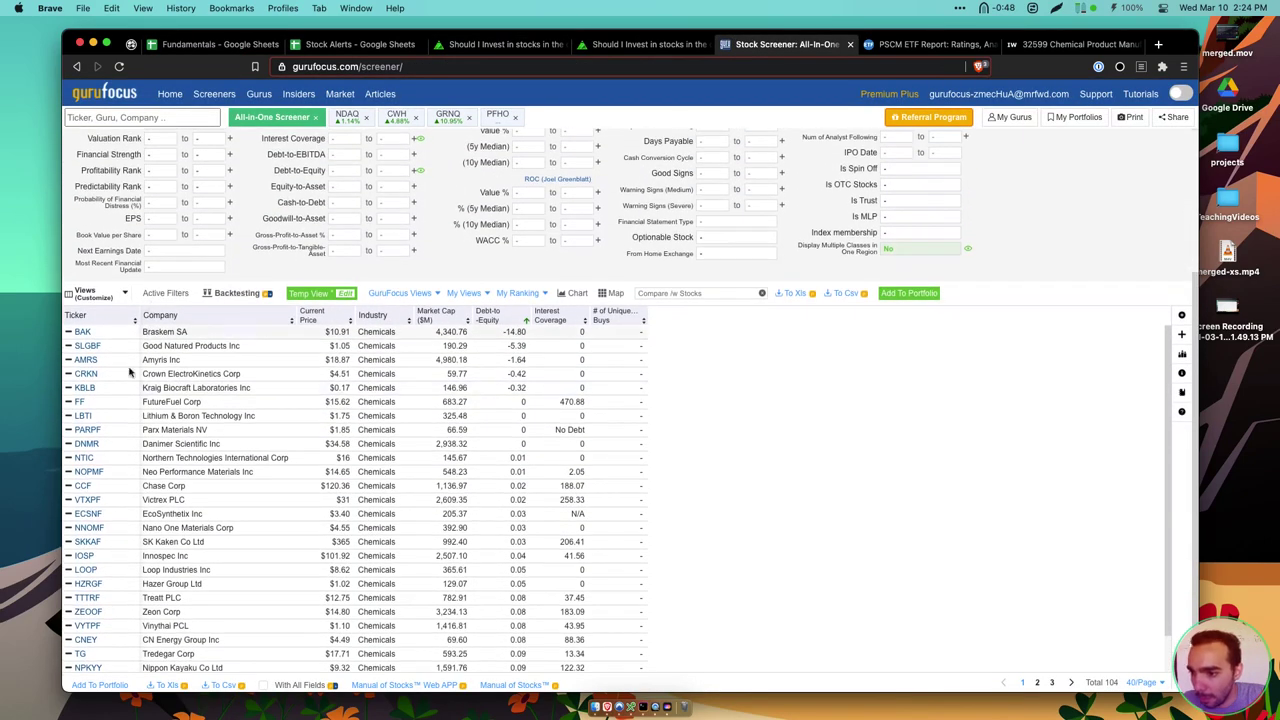
left_click(69, 458)
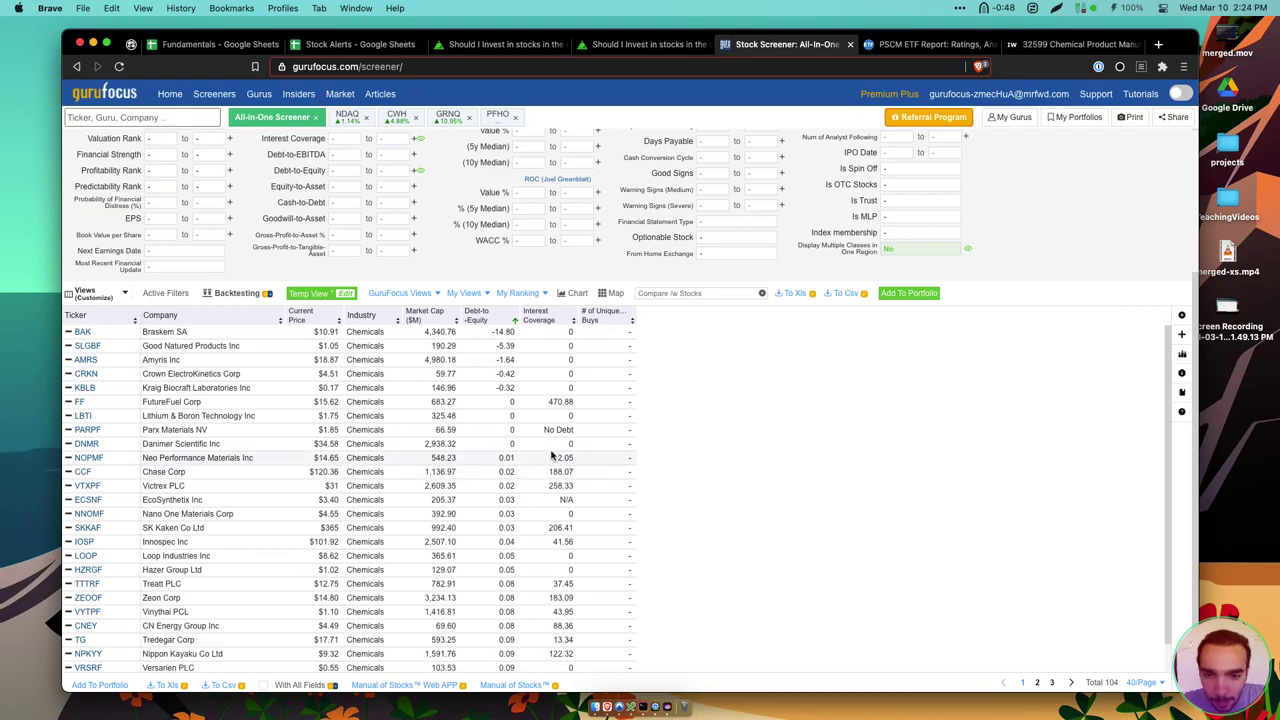
scroll(550, 455, "down", 3)
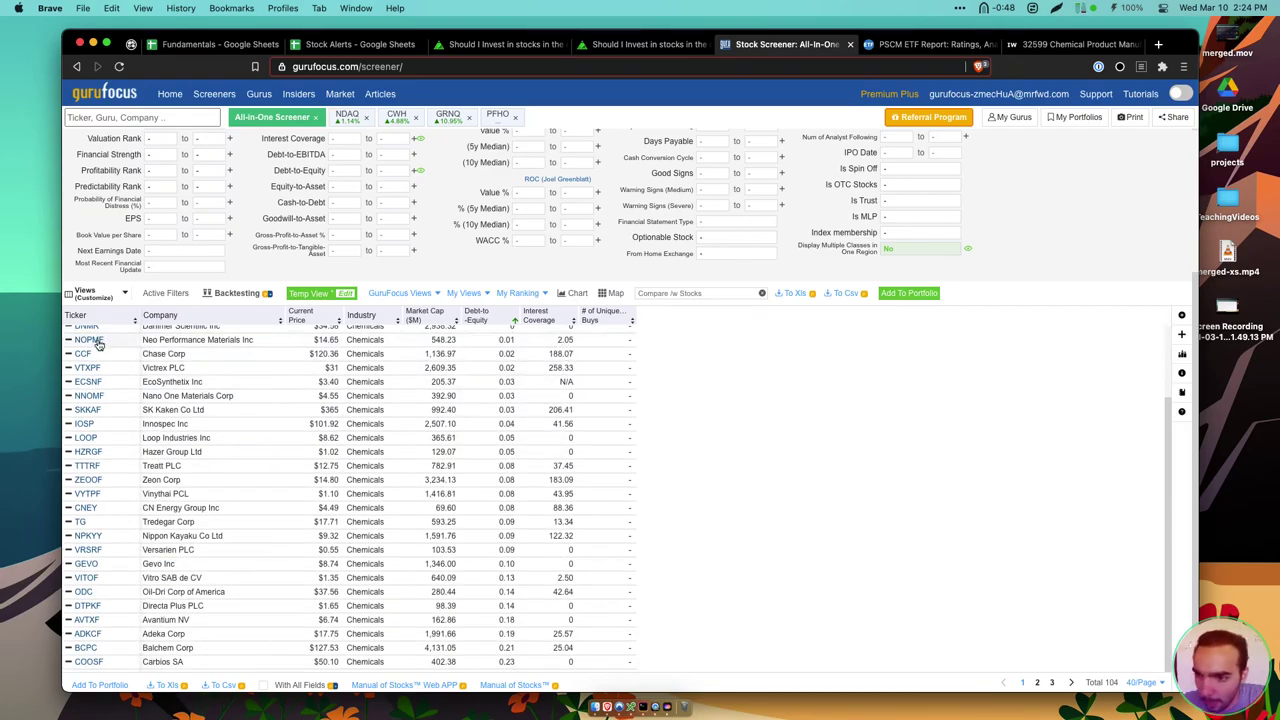
mouse_move(114, 343)
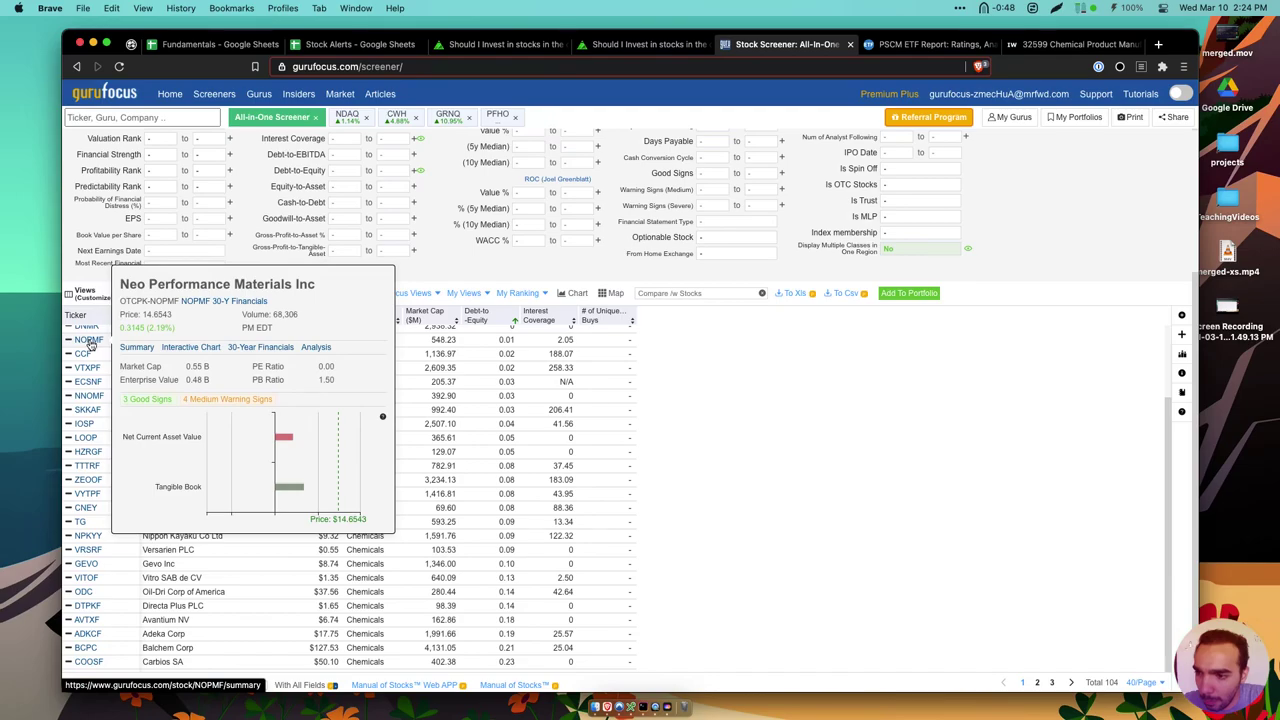
scroll(90, 343, "up", 1)
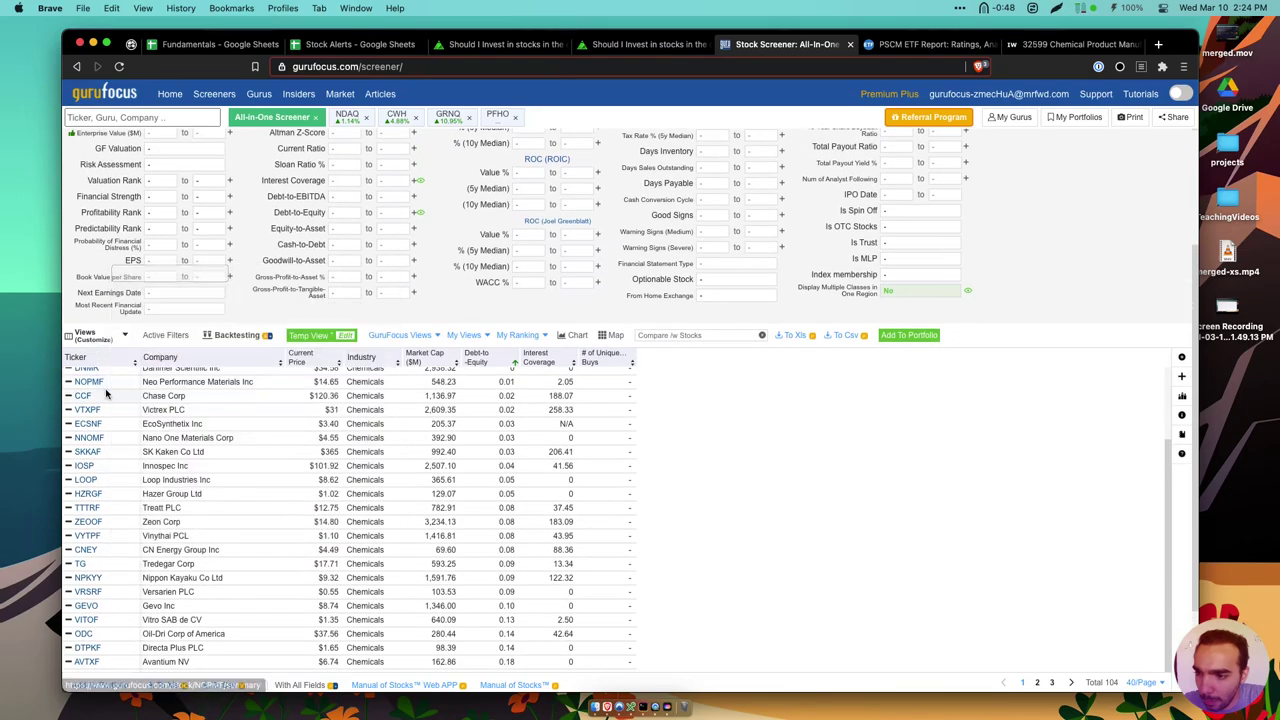
Load the ticker NOPMF in cell Y1 of the Fundamentals sheet and check its company description and metrics
left_click(215, 44)
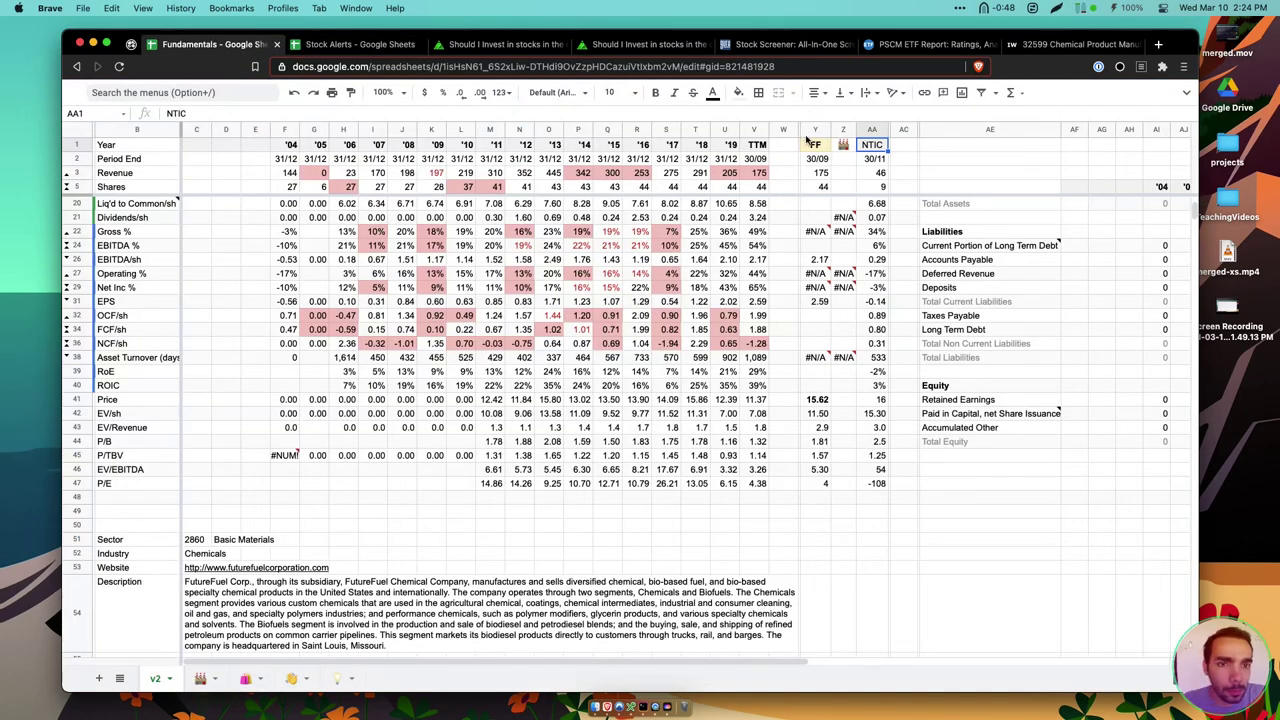
left_click(818, 146)
type("NOM")
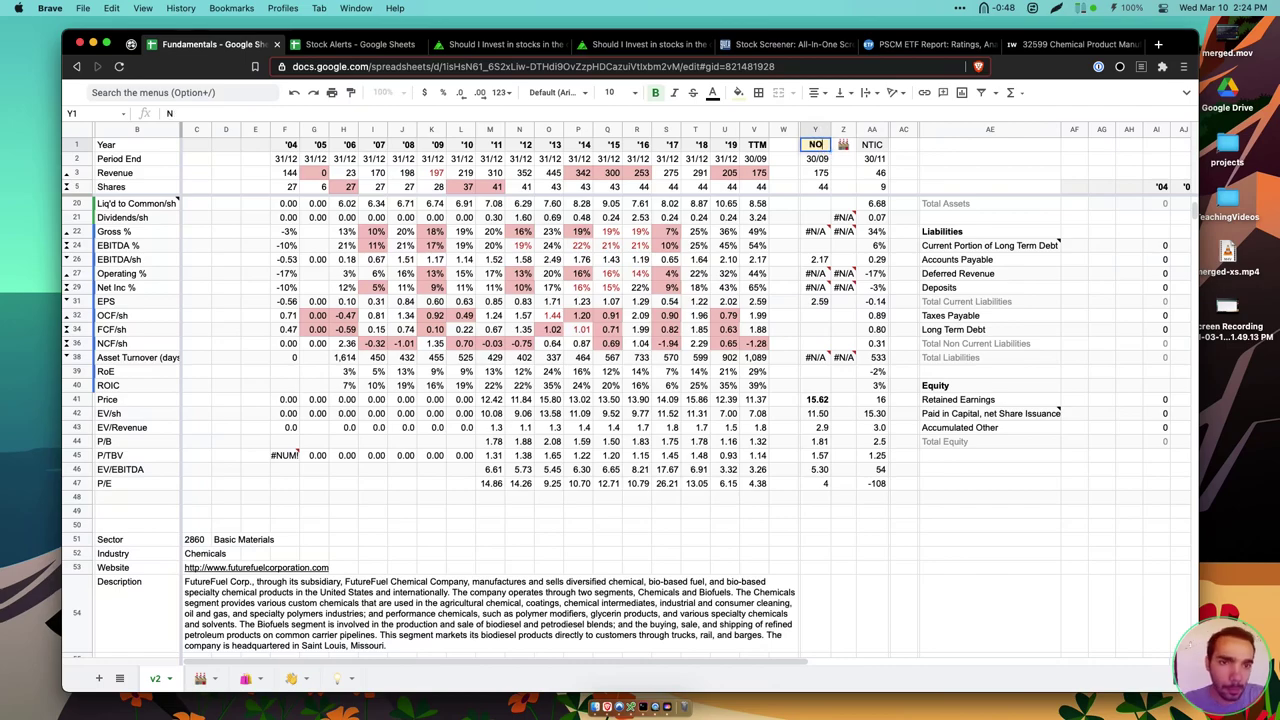
key("BackSpace")
type("PMF")
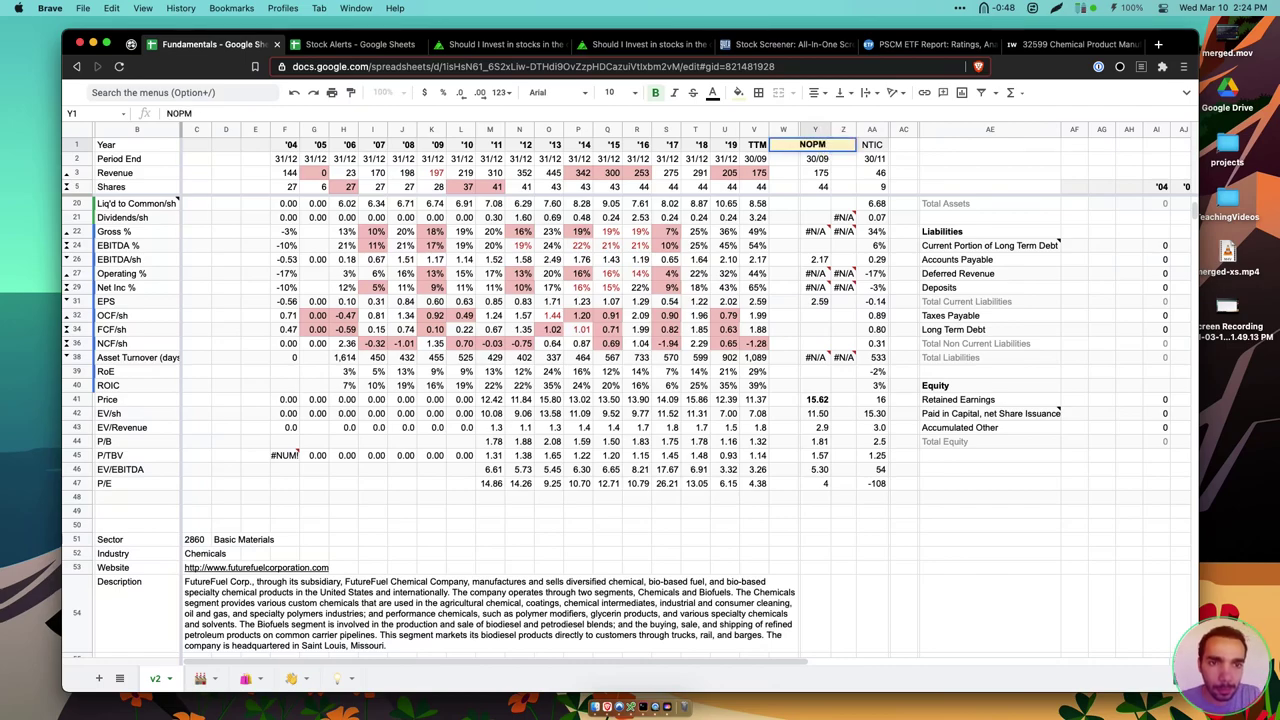
key("Return")
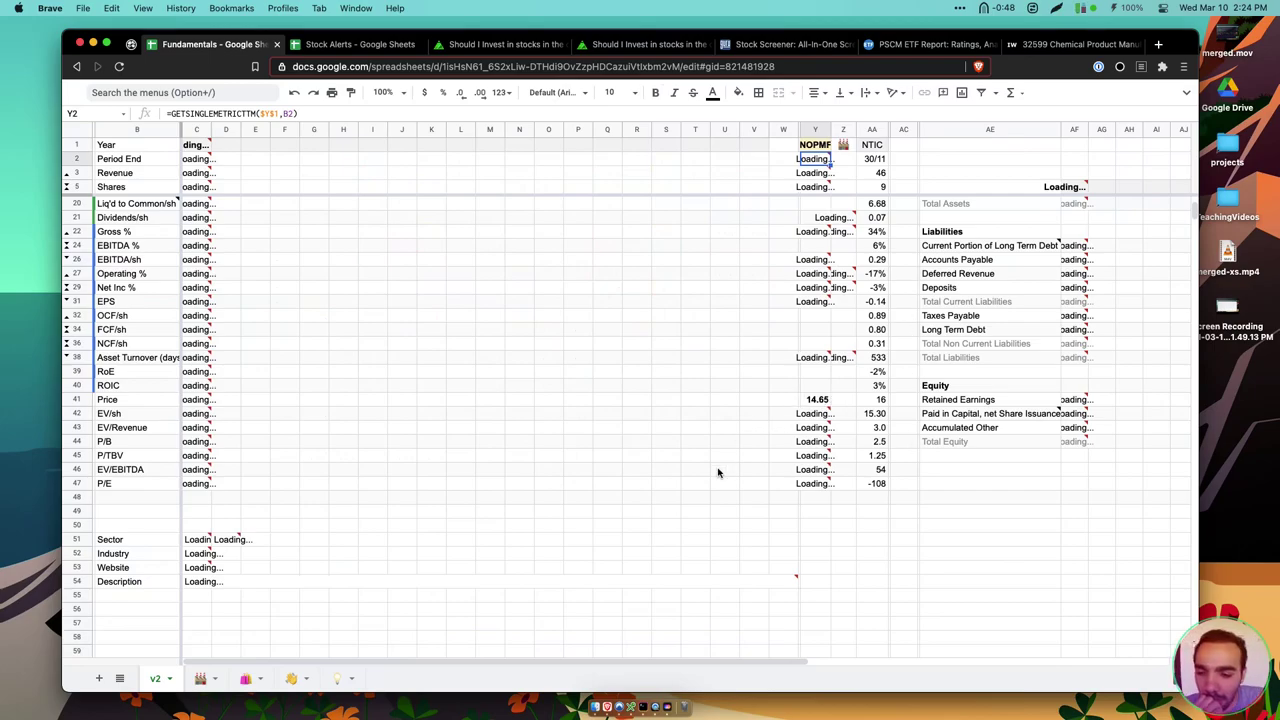
scroll(717, 472, "down", 2)
scroll(717, 472, "down", 3)
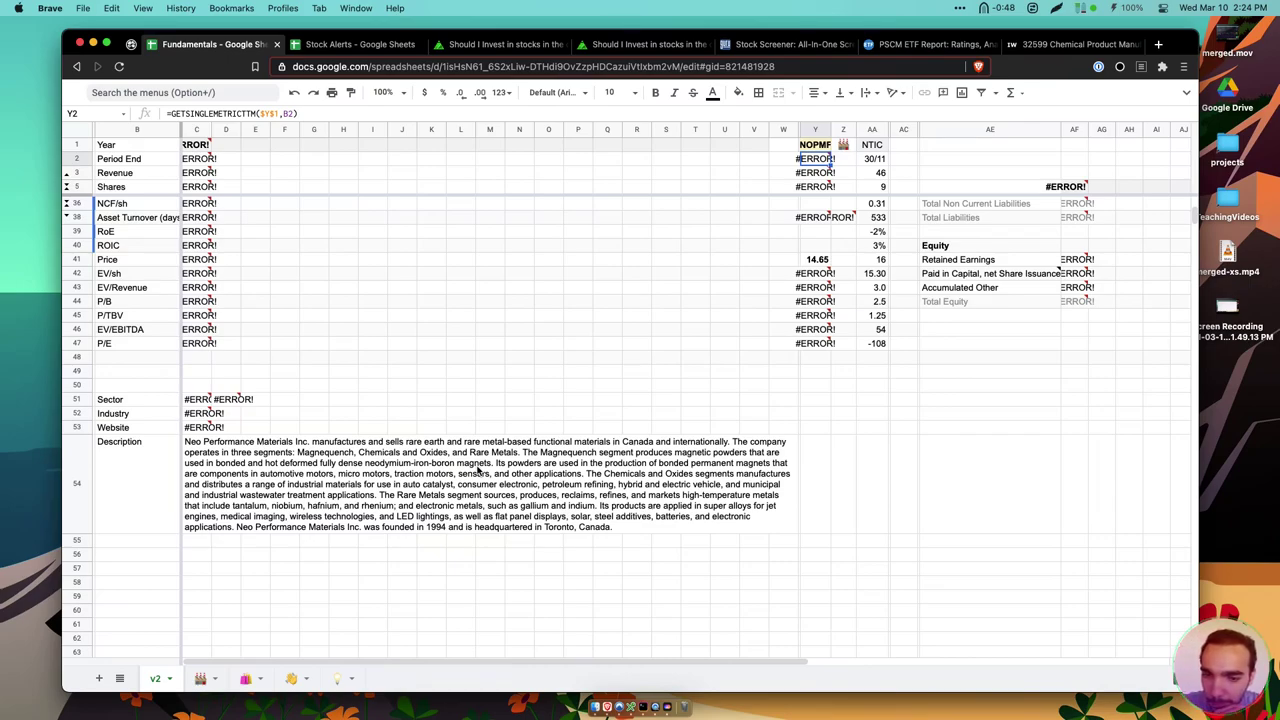
scroll(479, 470, "up", 5)
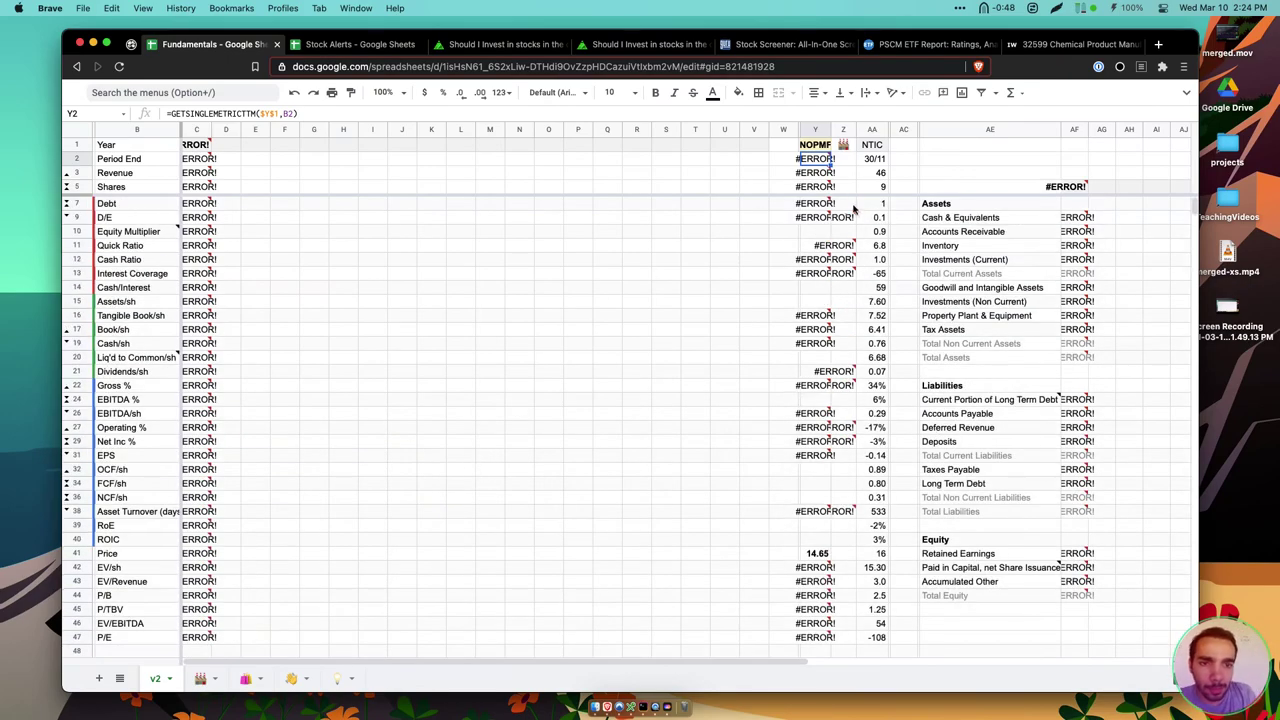
Undo the NOPMF ticker entry in the Fundamentals sheet and load the screener's next candidate, CCF, in cell Y1
mouse_move(810, 166)
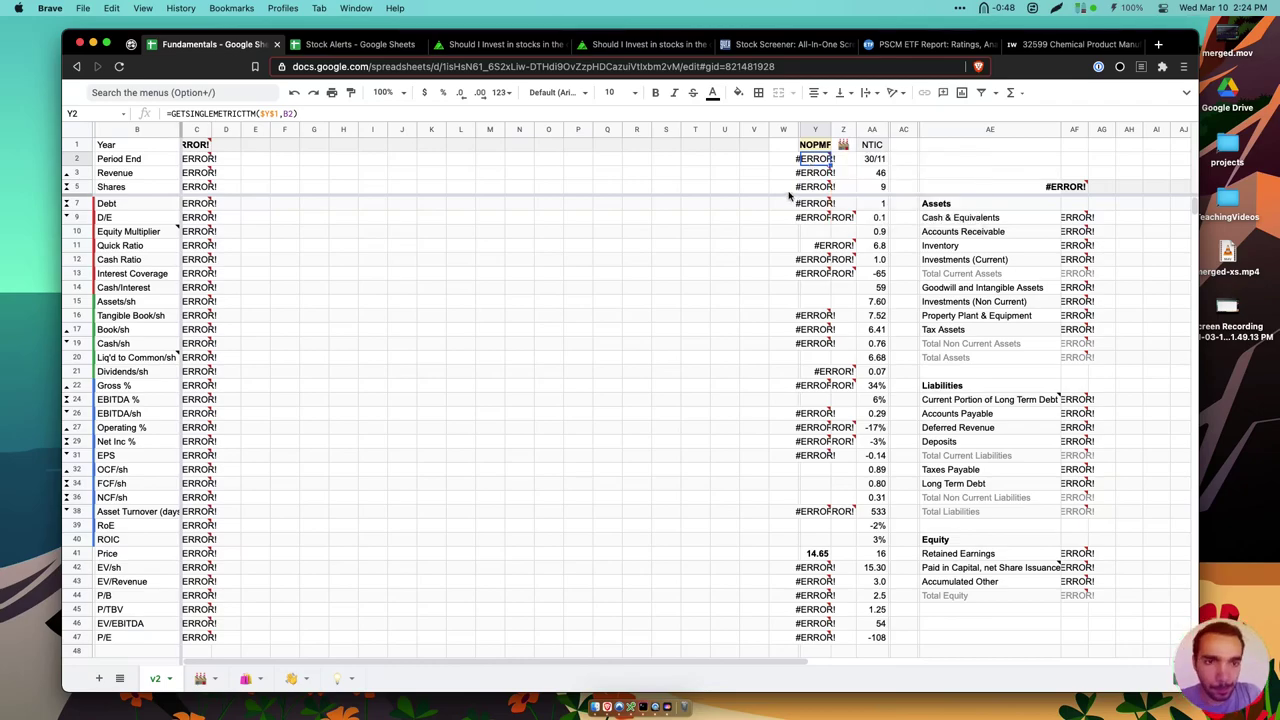
key("super+z")
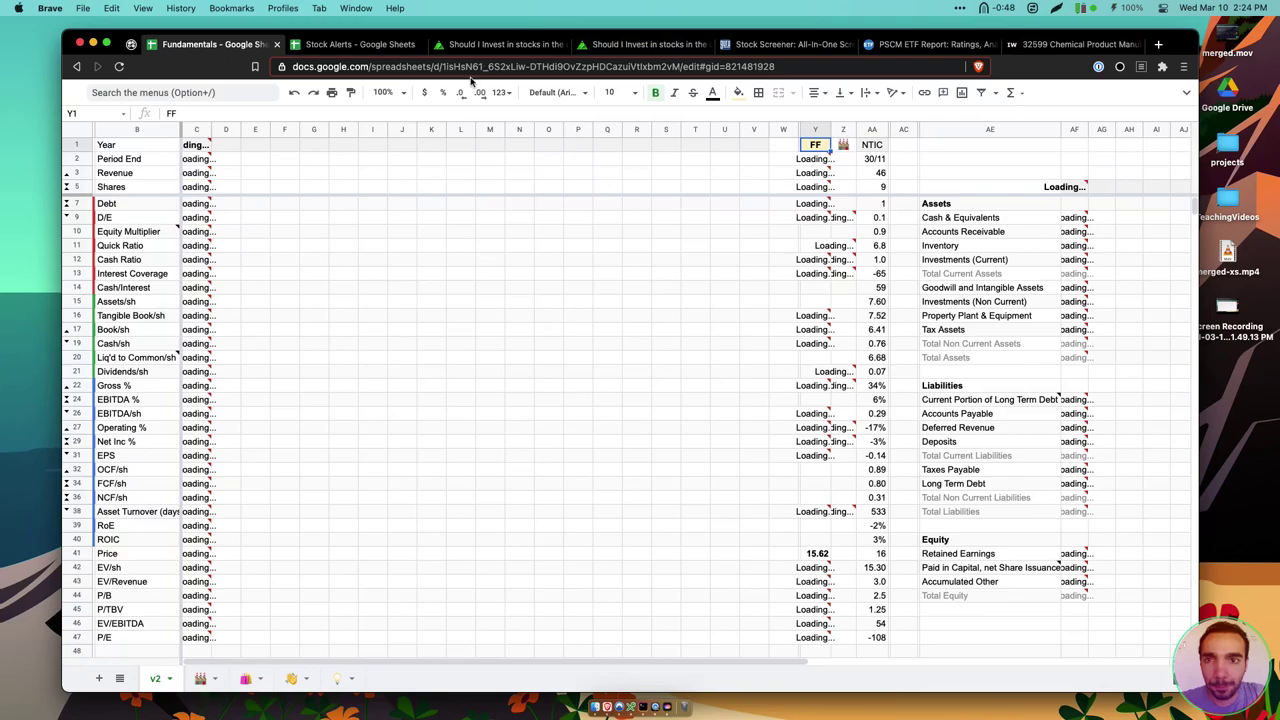
left_click(722, 44)
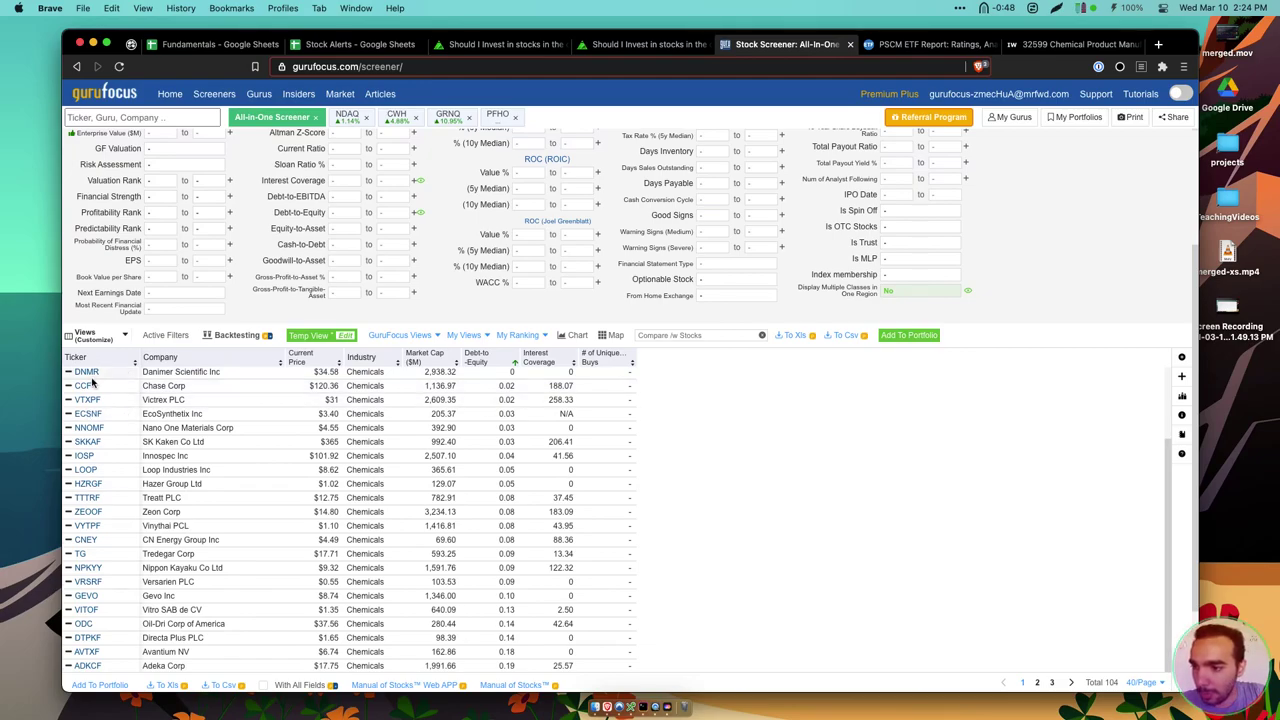
left_click(212, 44)
type("CCF")
key("Return")
Open TheStreet's peer group page for CCF beside the Fundamentals tab, check whether FF is among its peers, and close the page
key("cmd+t")
type("peergroup/ccf")
key("Return")
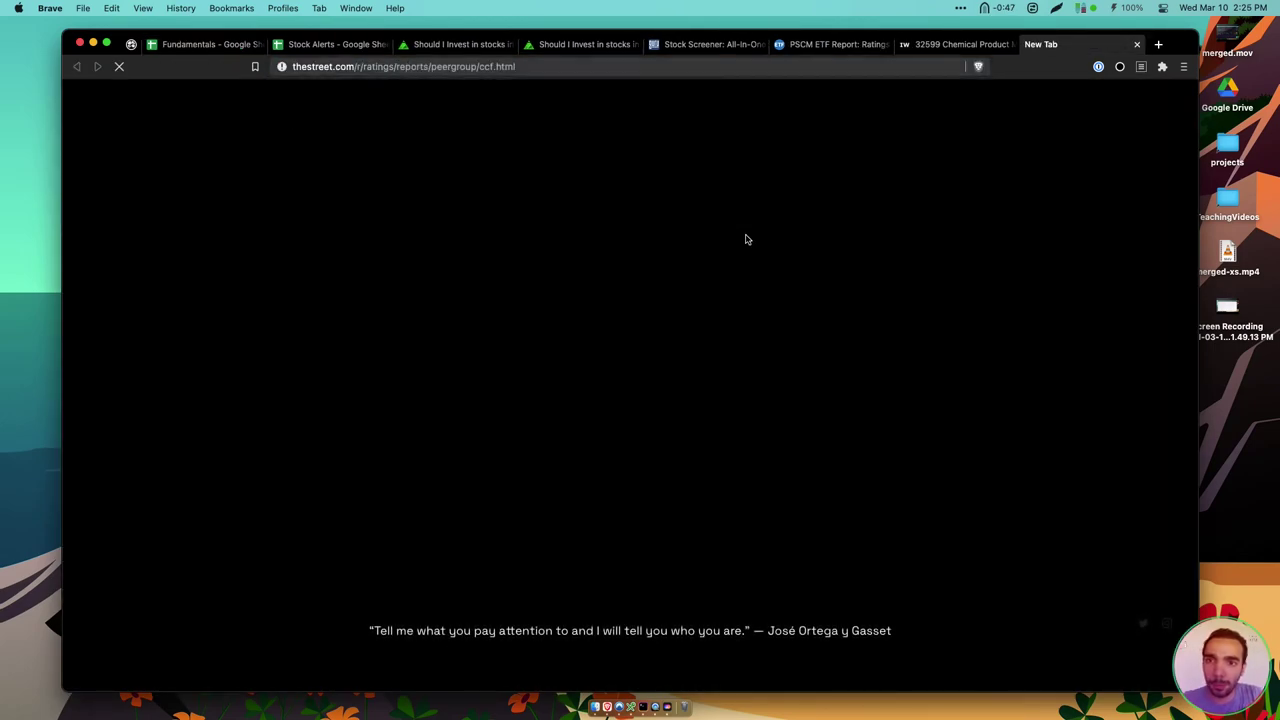
left_click_drag(1010, 40, 284, 48)
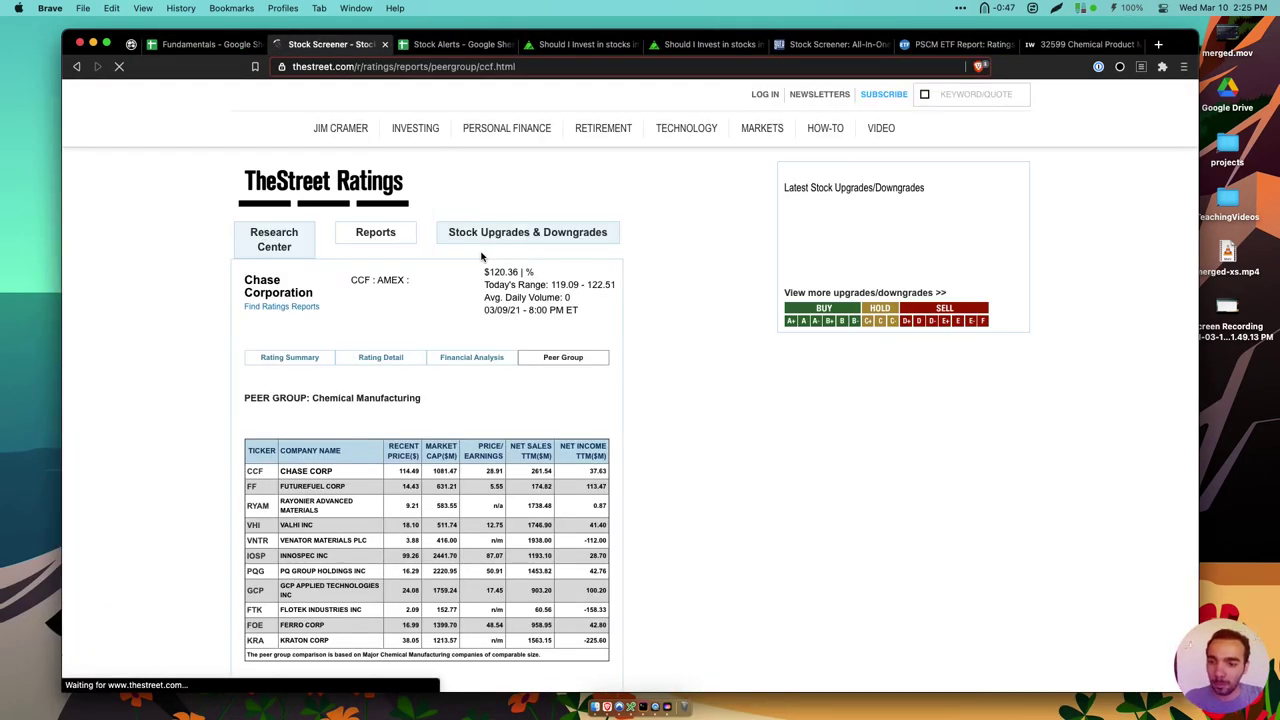
scroll(485, 300, "down", 2)
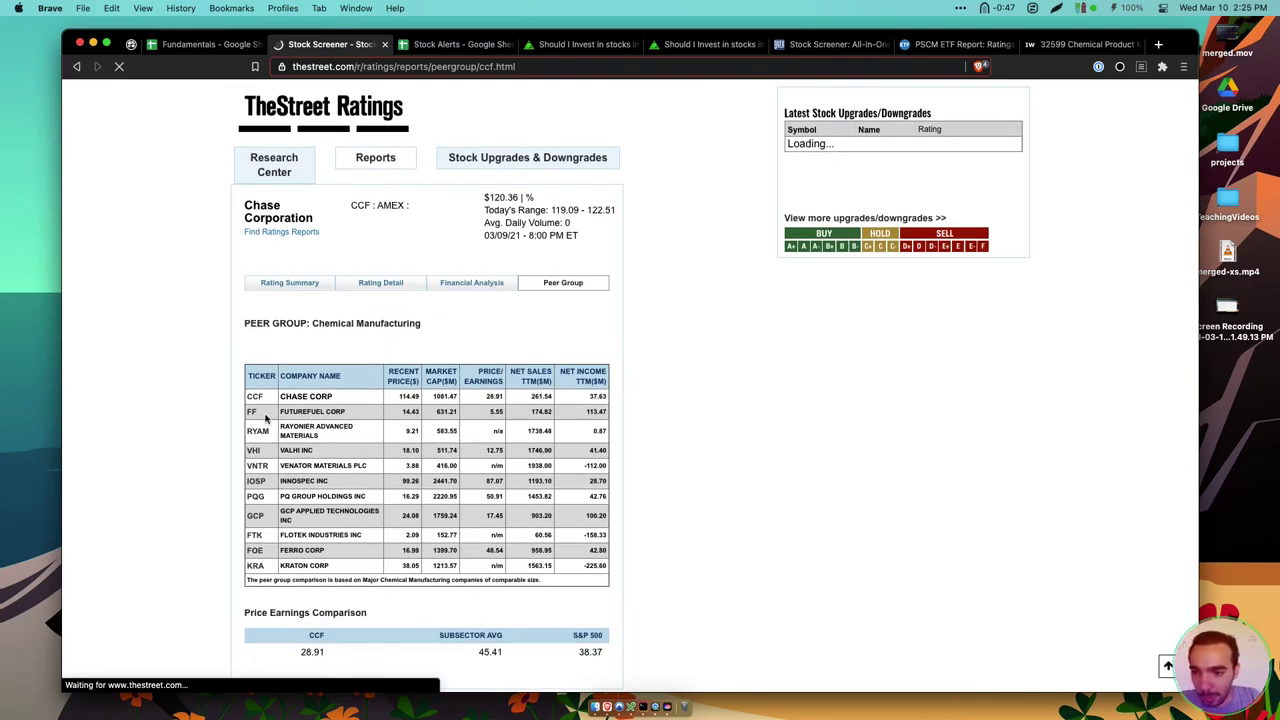
left_click(251, 412)
key("super+w")
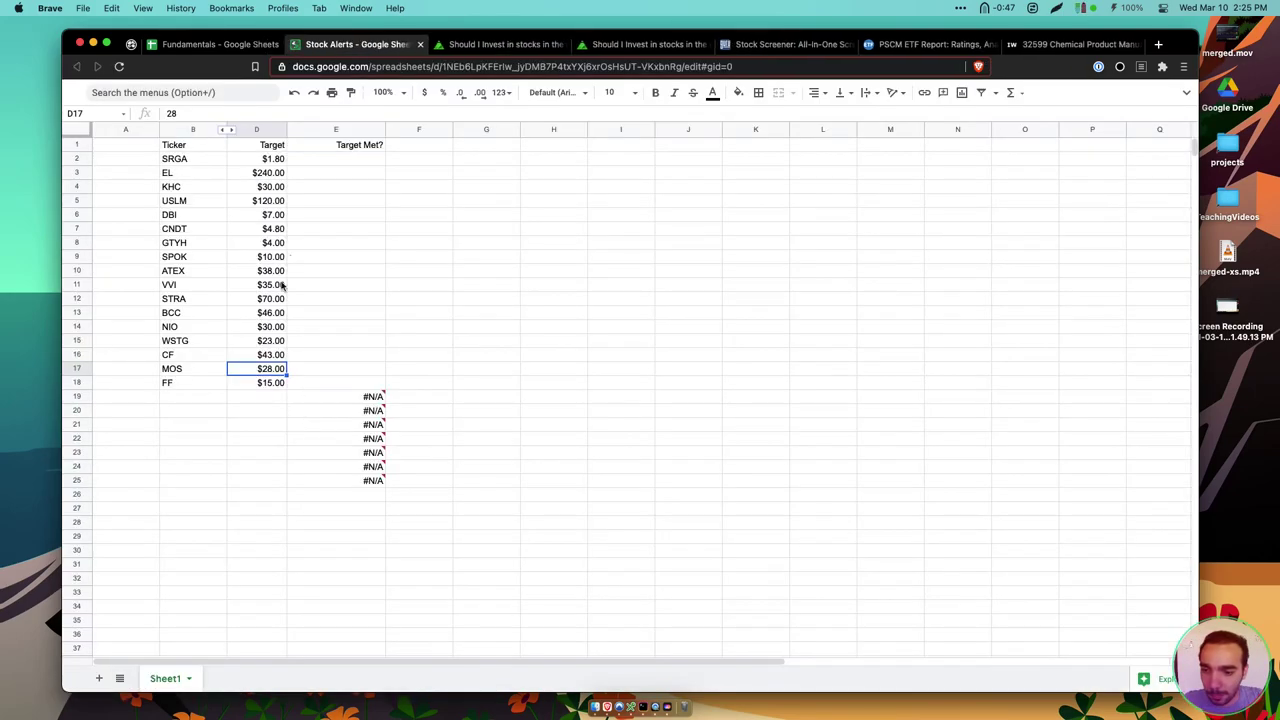
Set the comparison ticker in cell AA1 of the Fundamentals sheet to FF and read the Chase Corporation description
left_click(231, 48)
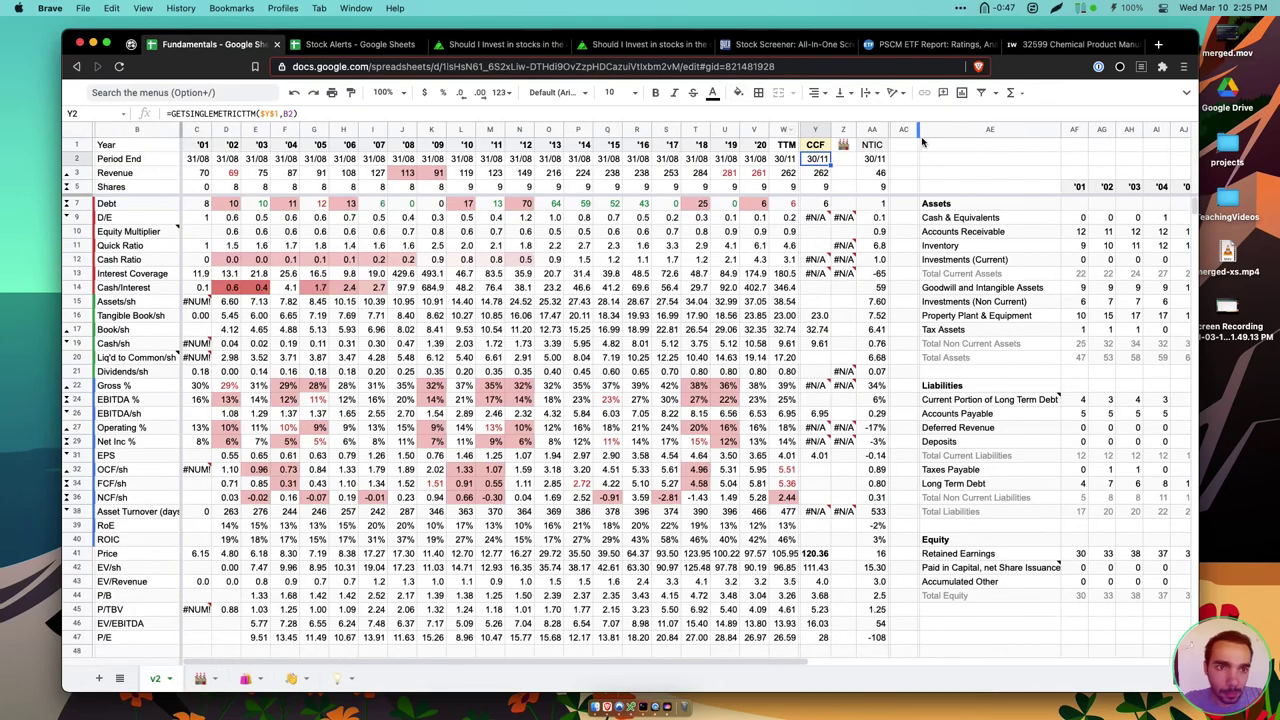
left_click(872, 145)
type("FF")
key("Tab")
scroll(828, 270, "down", 10)
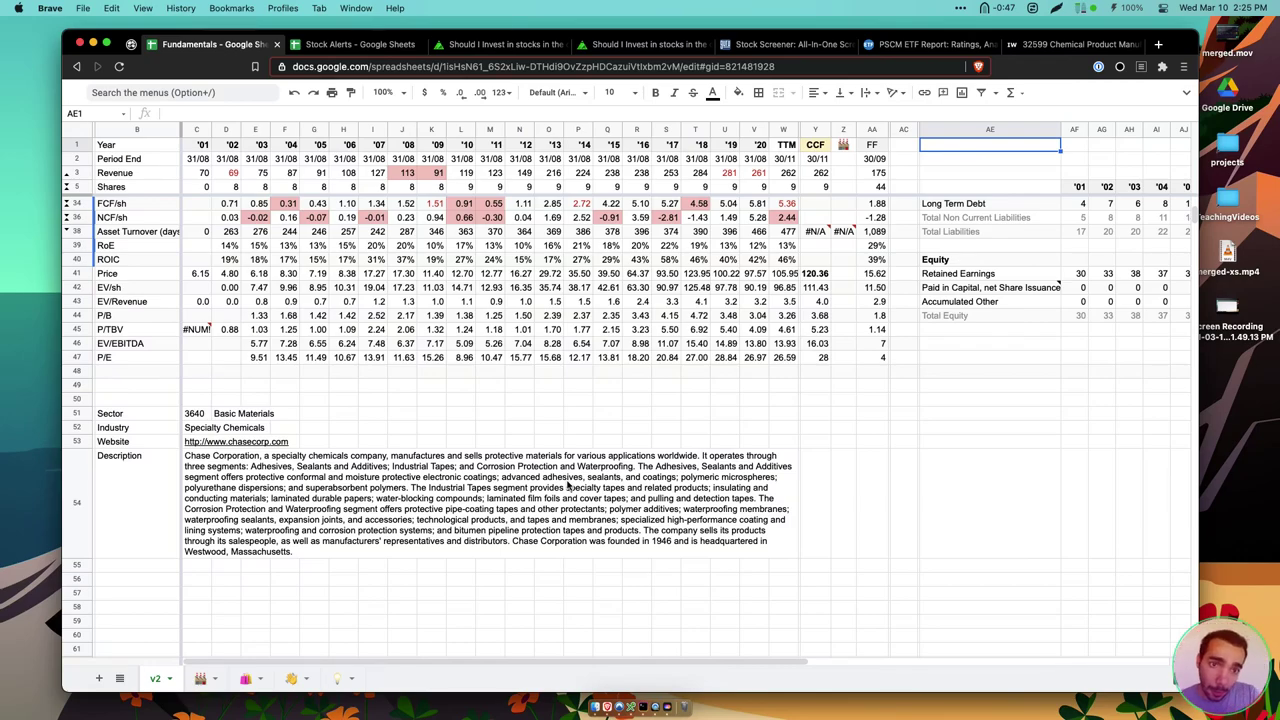
scroll(569, 487, "up", 10)
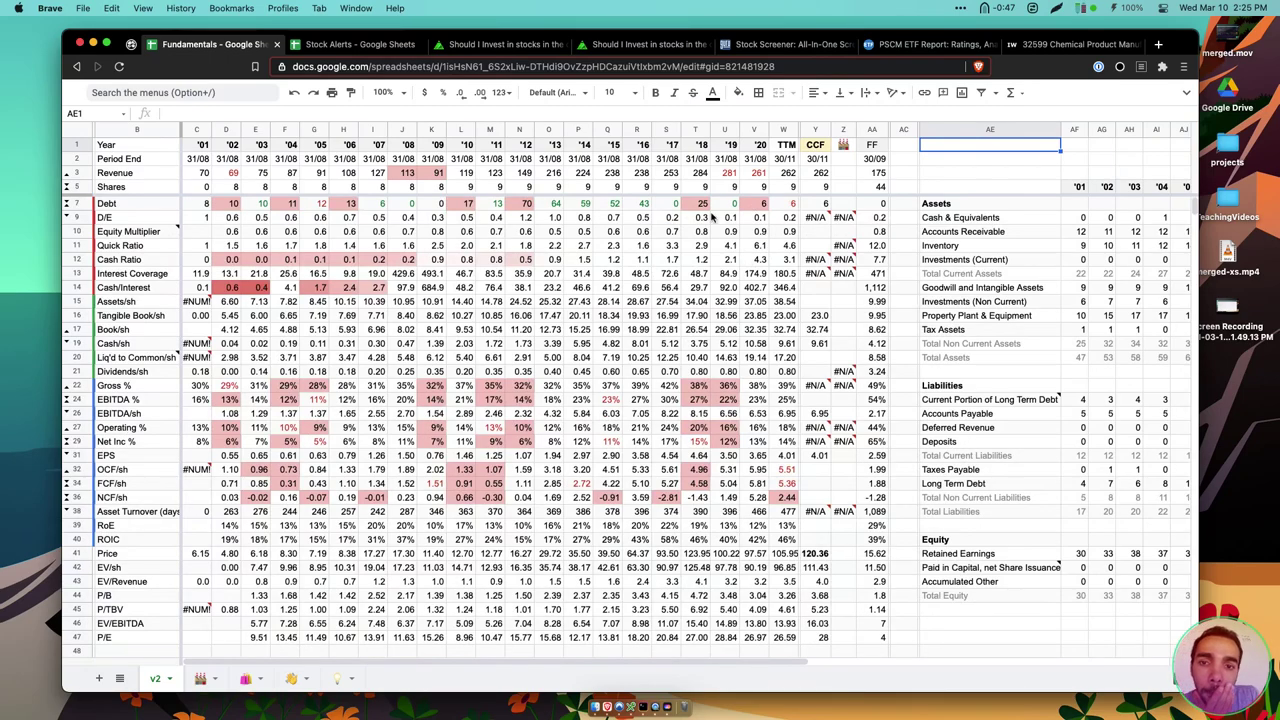
Examine CCF's revenue and share count across the years, including '13 to '15 and the TTM column
left_click_drag(550, 130, 607, 130)
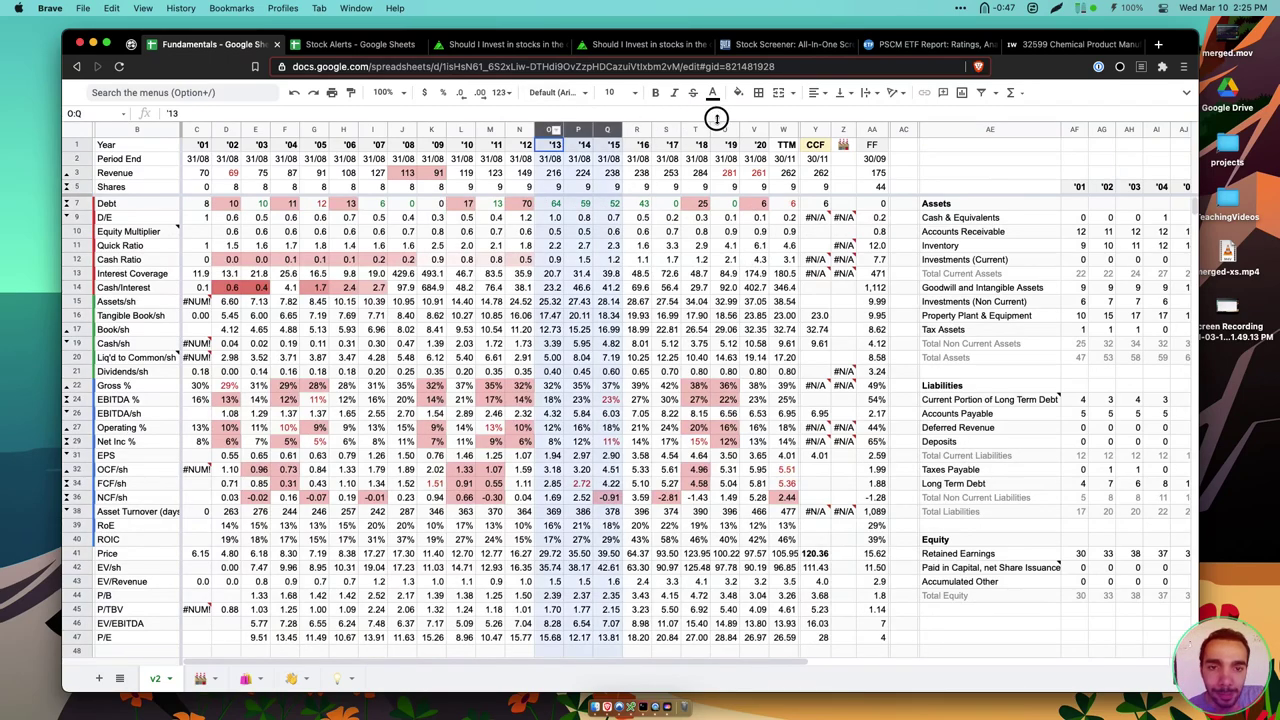
left_click_drag(717, 118, 722, 120)
left_click(790, 173)
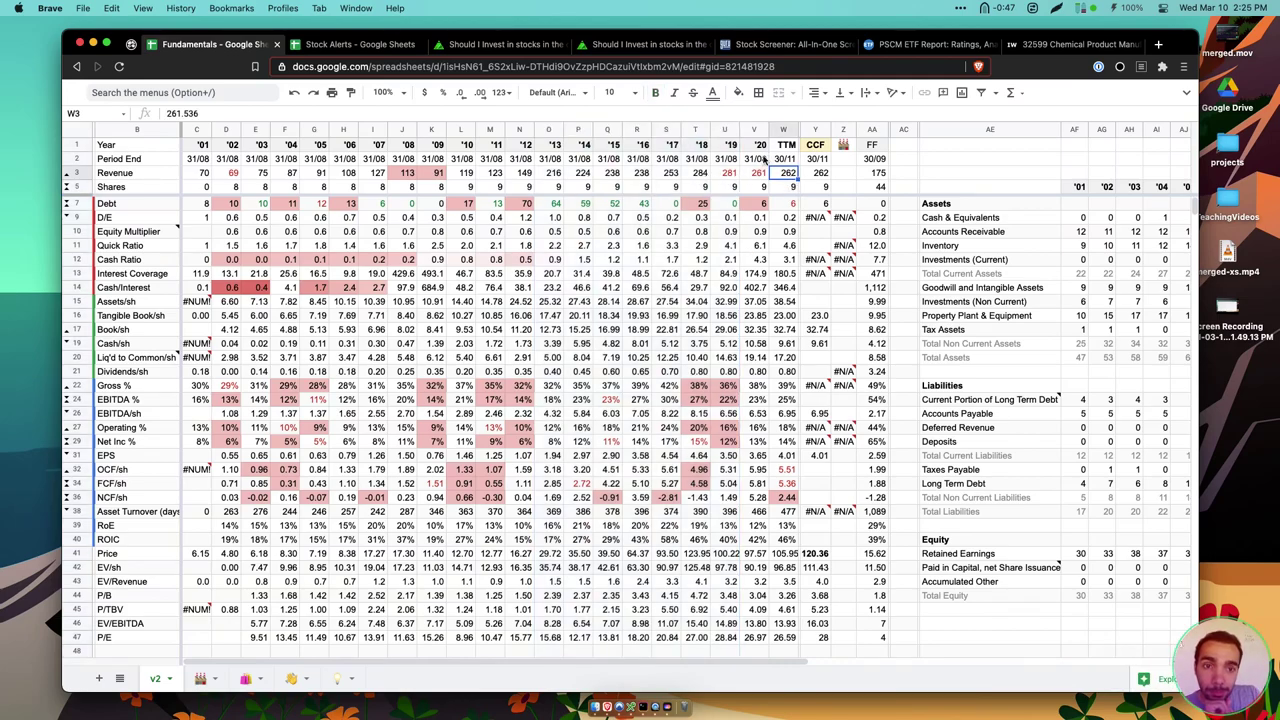
left_click(787, 187)
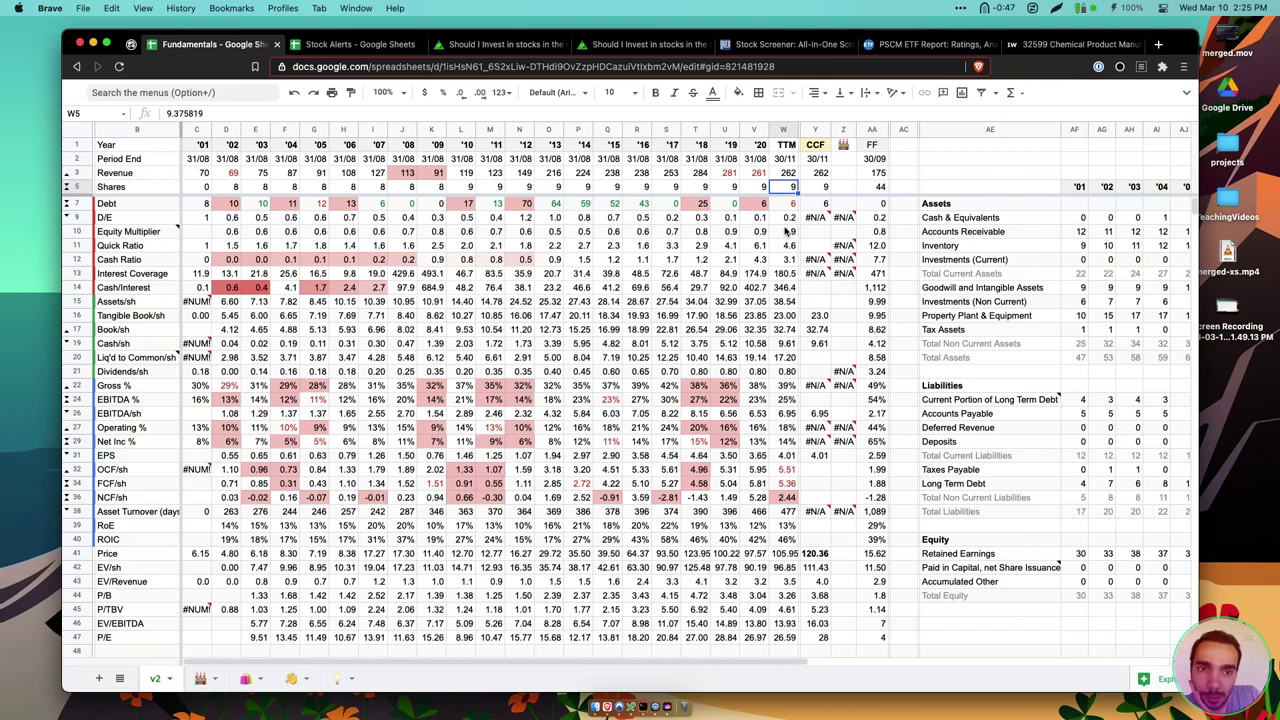
Examine CCF's debt and liquidity metrics, from Debt and D/E down to Cash/Interest, against FF
left_click(789, 217)
key("Left")
key("Left")
key("Right")
key("Right")
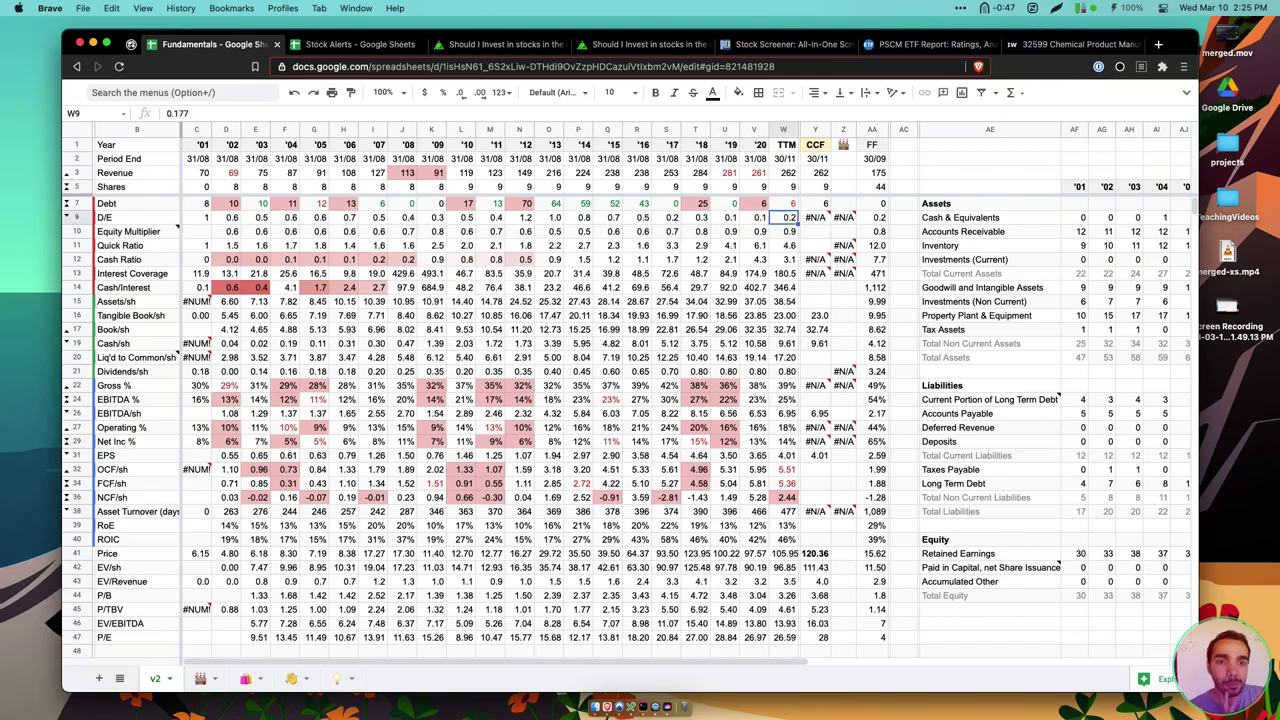
key("Down")
key("Down")
key("Down")
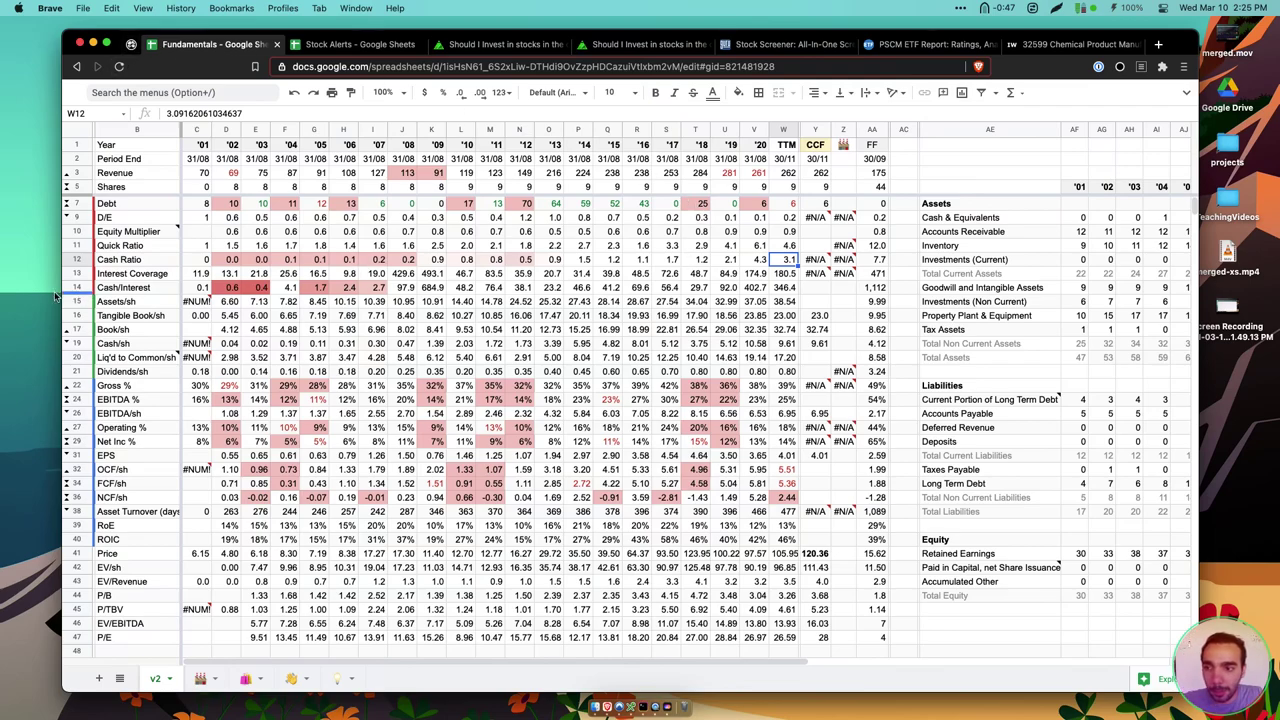
left_click_drag(78, 288, 78, 205)
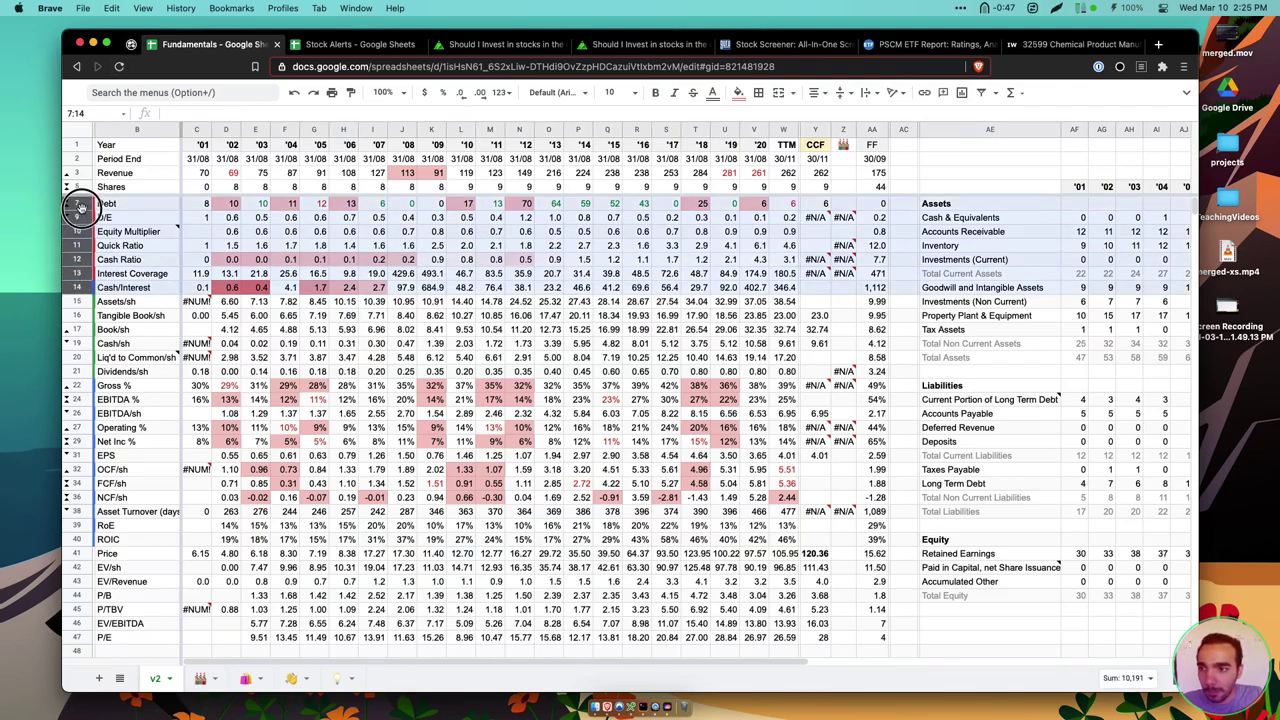
Compare CCF's TTM assets and tangible book per share, and check the balance sheet's Goodwill and Intangible Assets row through TTM
scroll(432, 345, "down", 2)
scroll(432, 345, "down", 3)
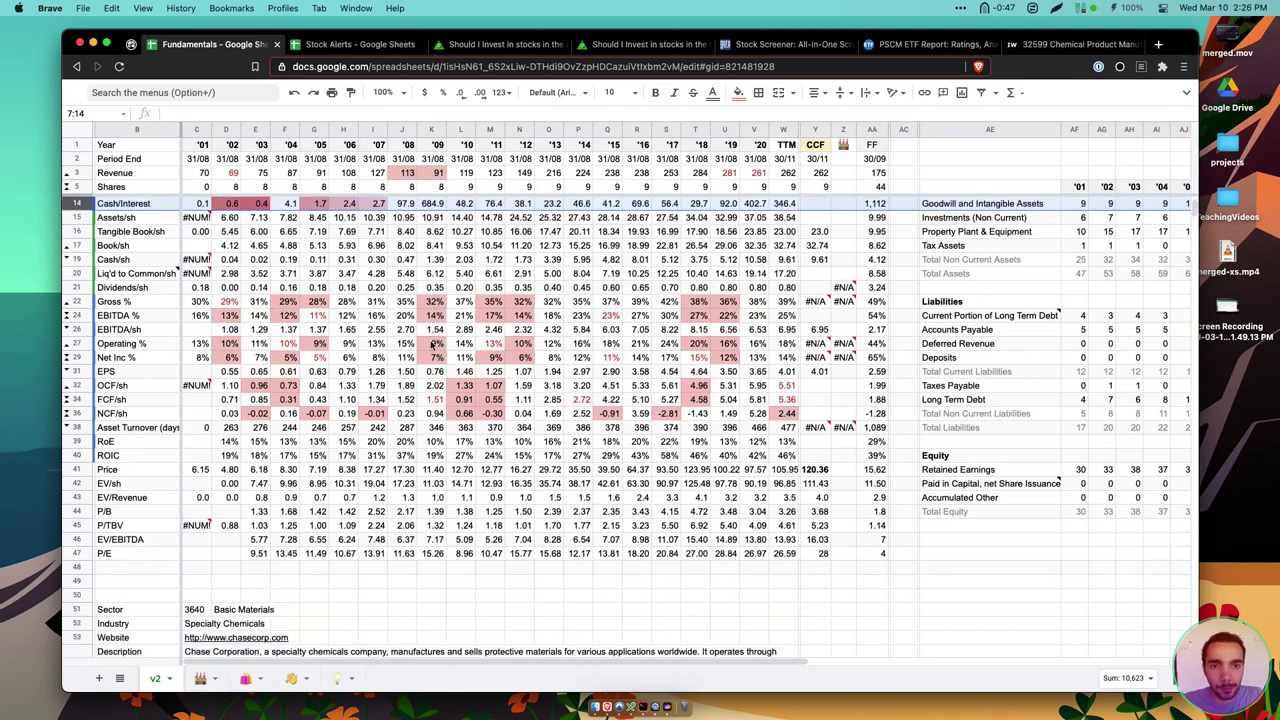
left_click(788, 207)
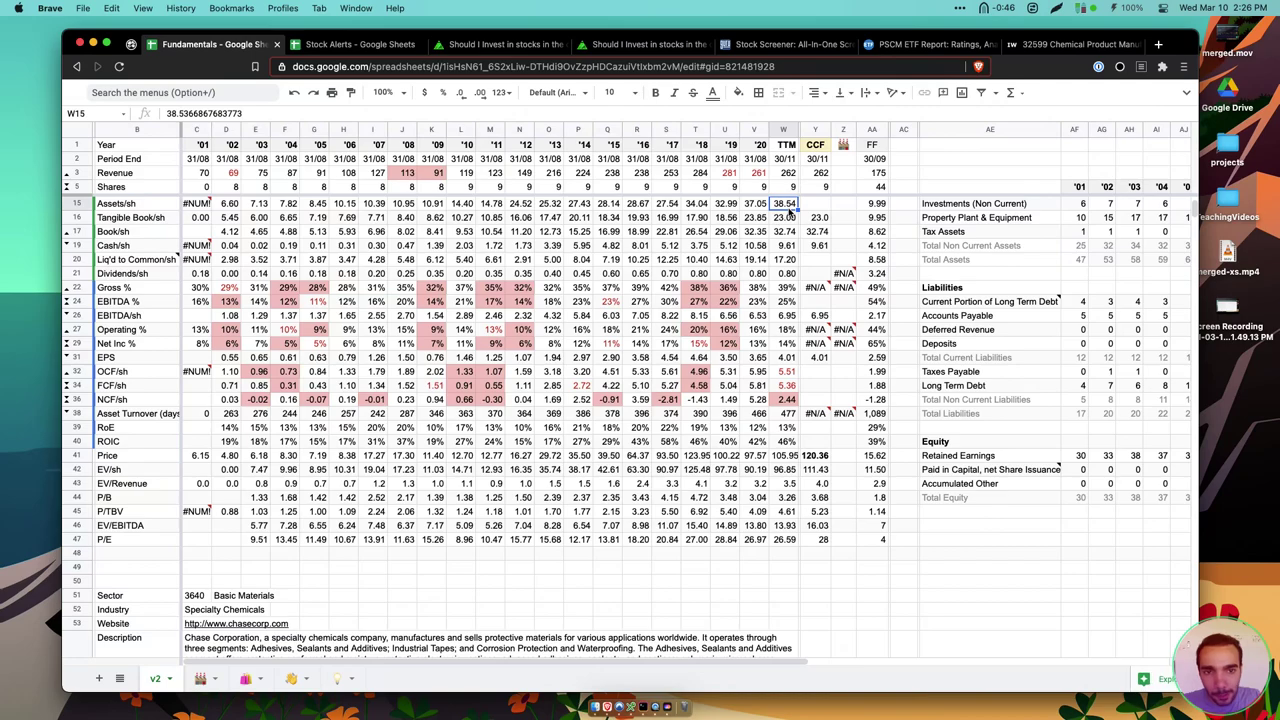
left_click(785, 217)
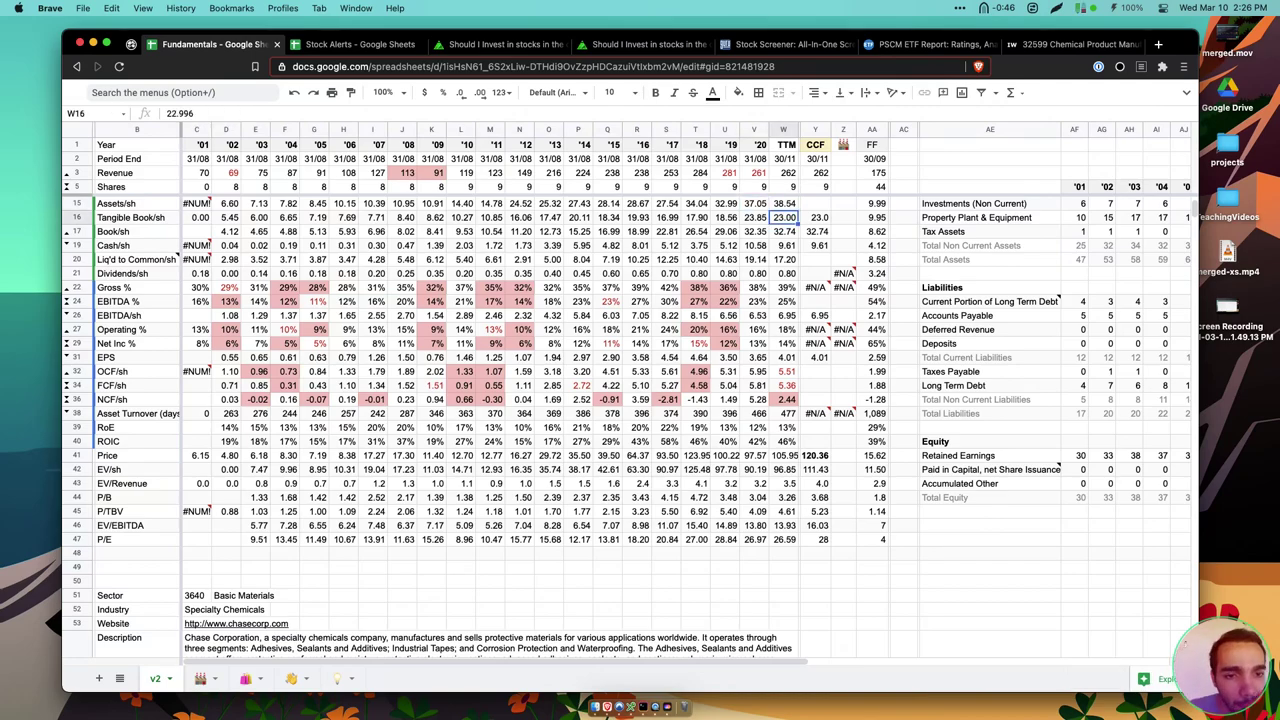
scroll(885, 268, "right", 10)
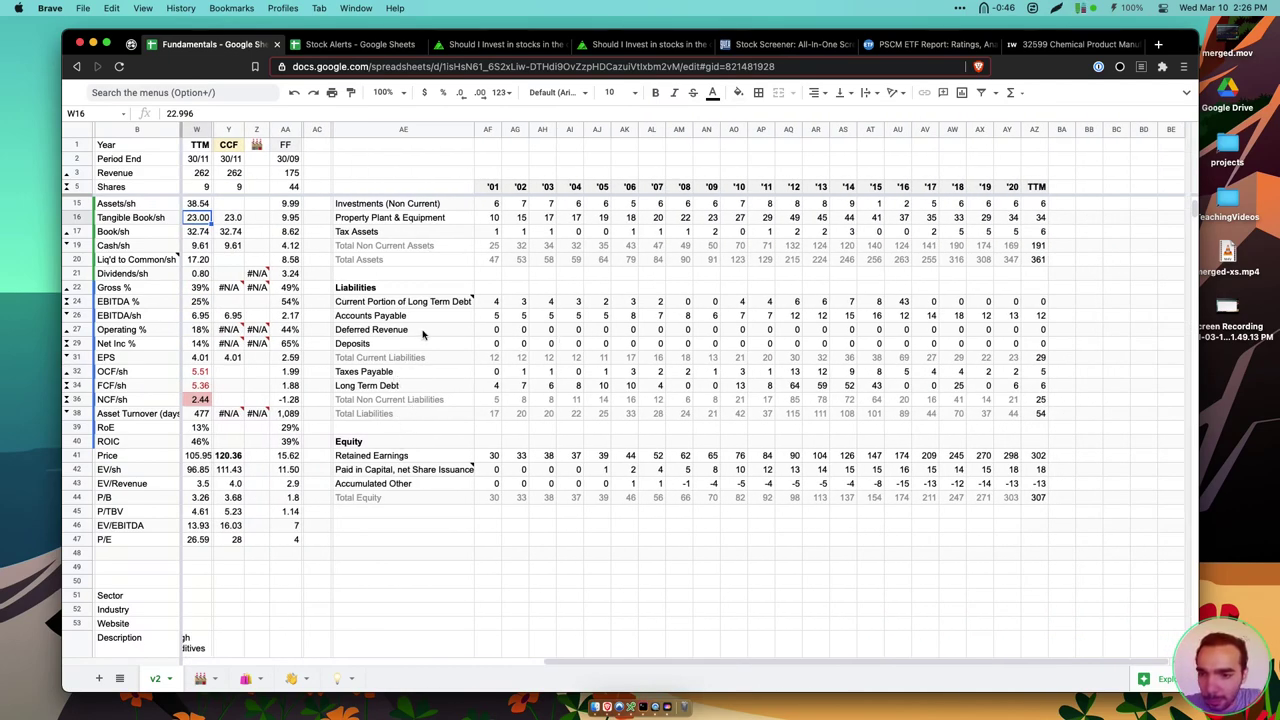
scroll(435, 215, "up", 3)
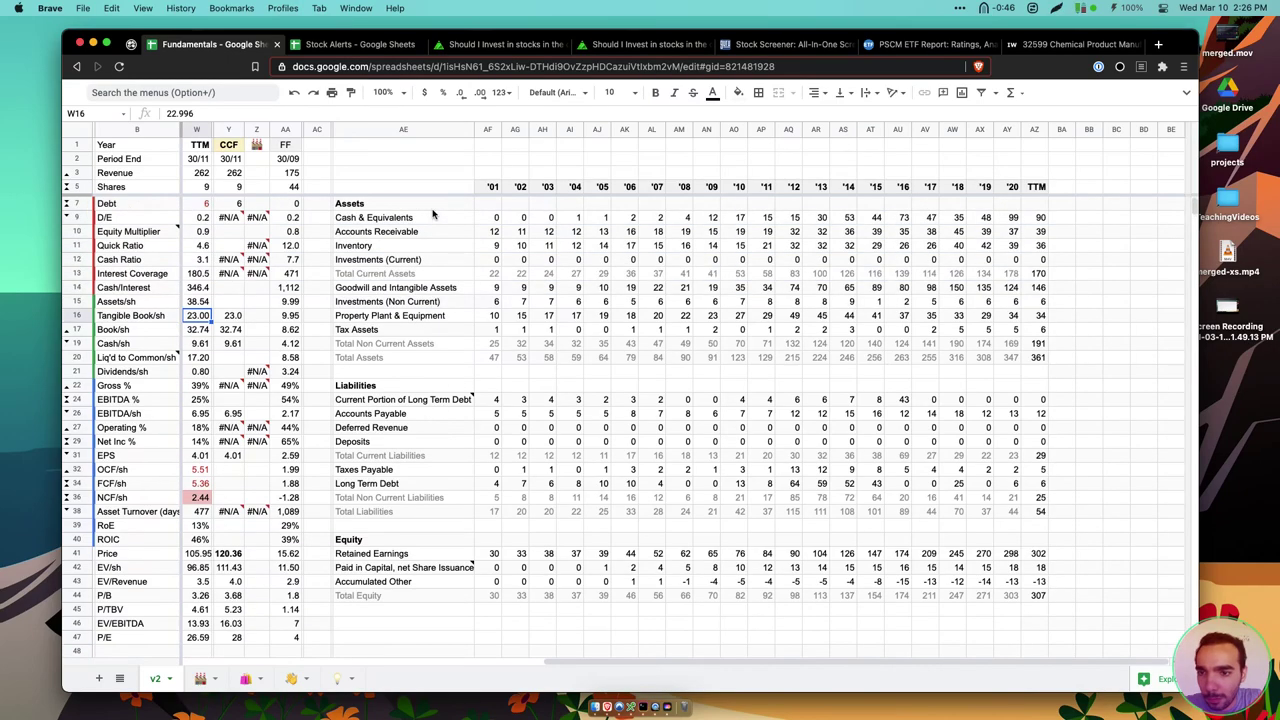
left_click_drag(420, 287, 1017, 289)
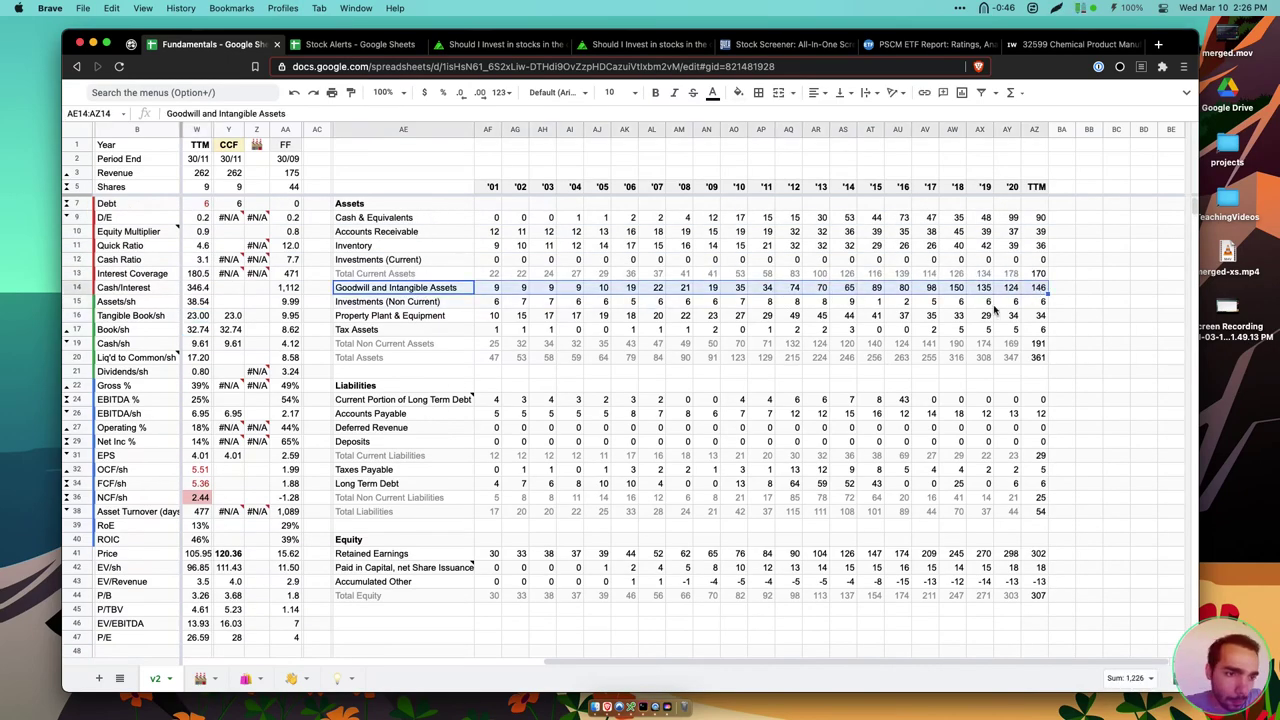
scroll(900, 350, "left", 1)
scroll(900, 350, "left", 1)
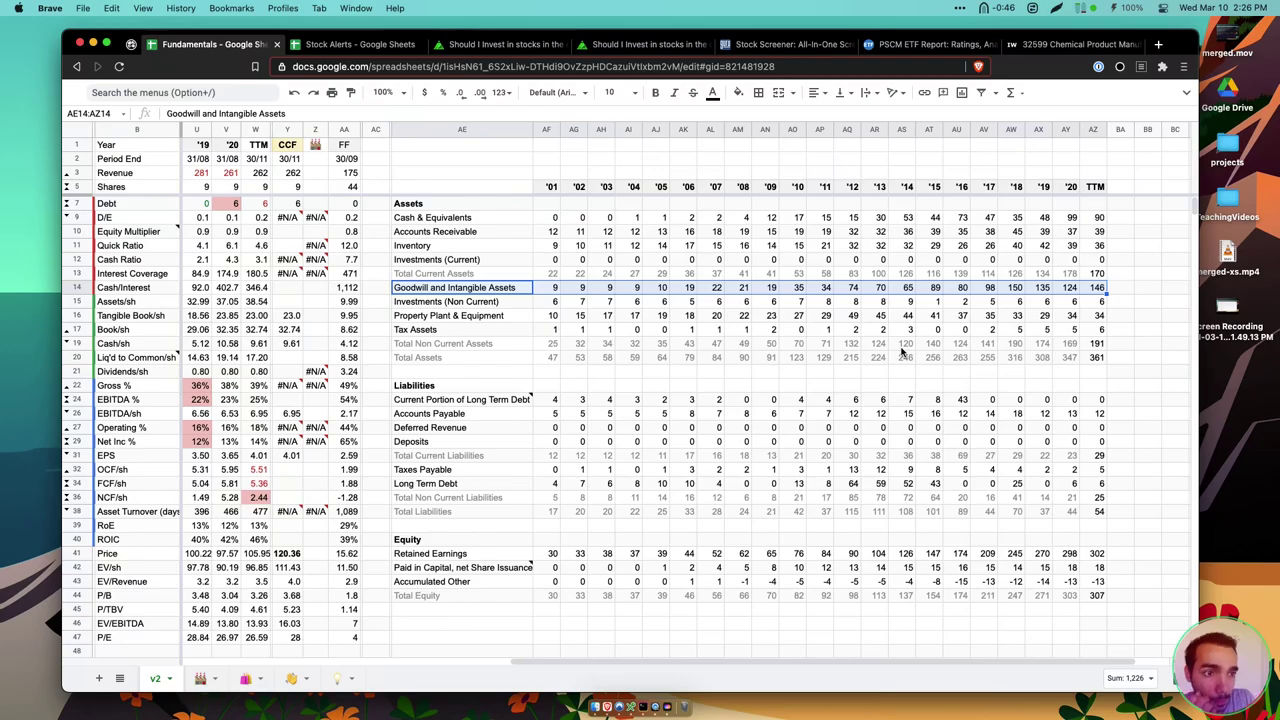
scroll(900, 350, "left", 10)
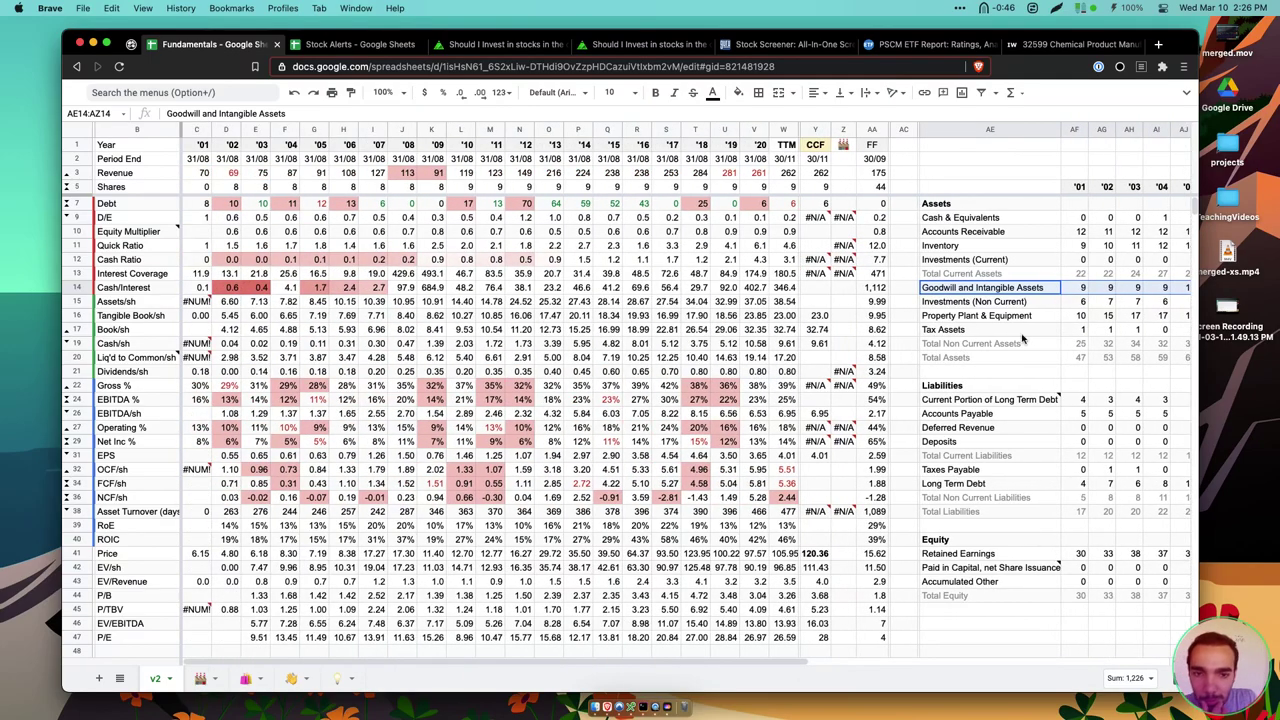
Review CCF's TTM assets, book and cash per share, selecting tangible book and cash per share together
left_click(787, 316)
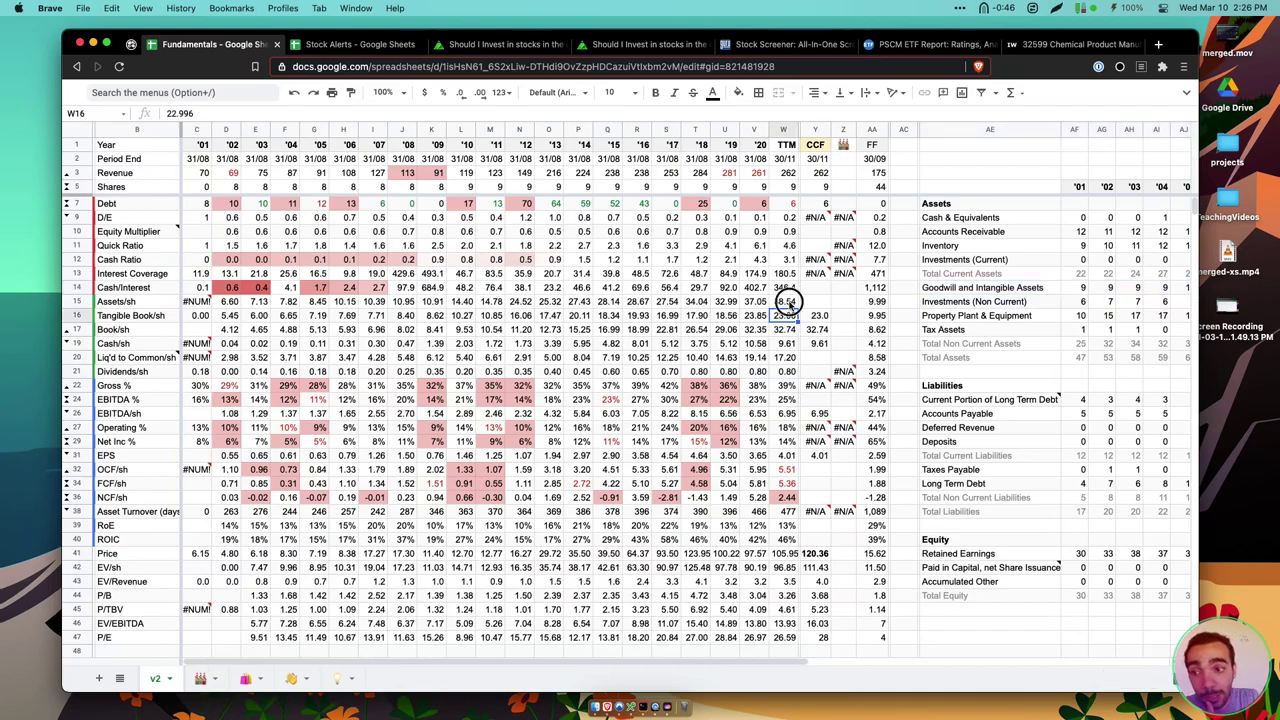
left_click(788, 303)
left_click(790, 319)
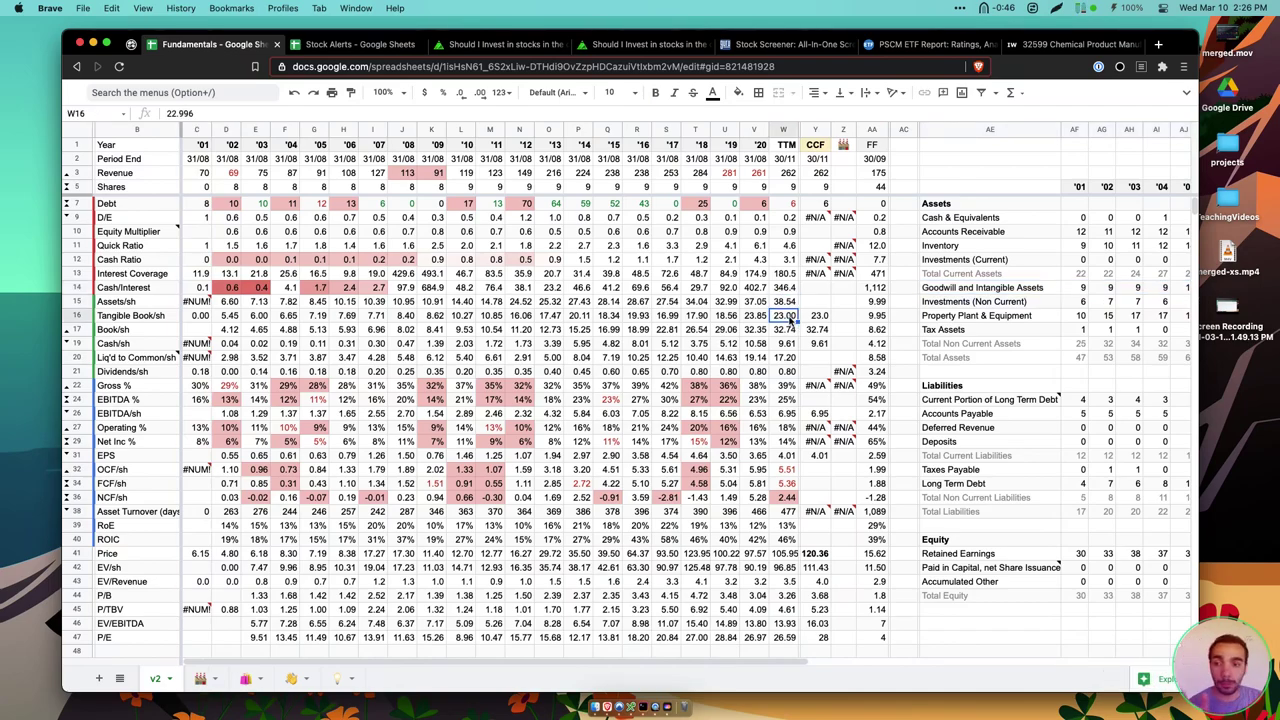
left_click(787, 329)
left_click(787, 343)
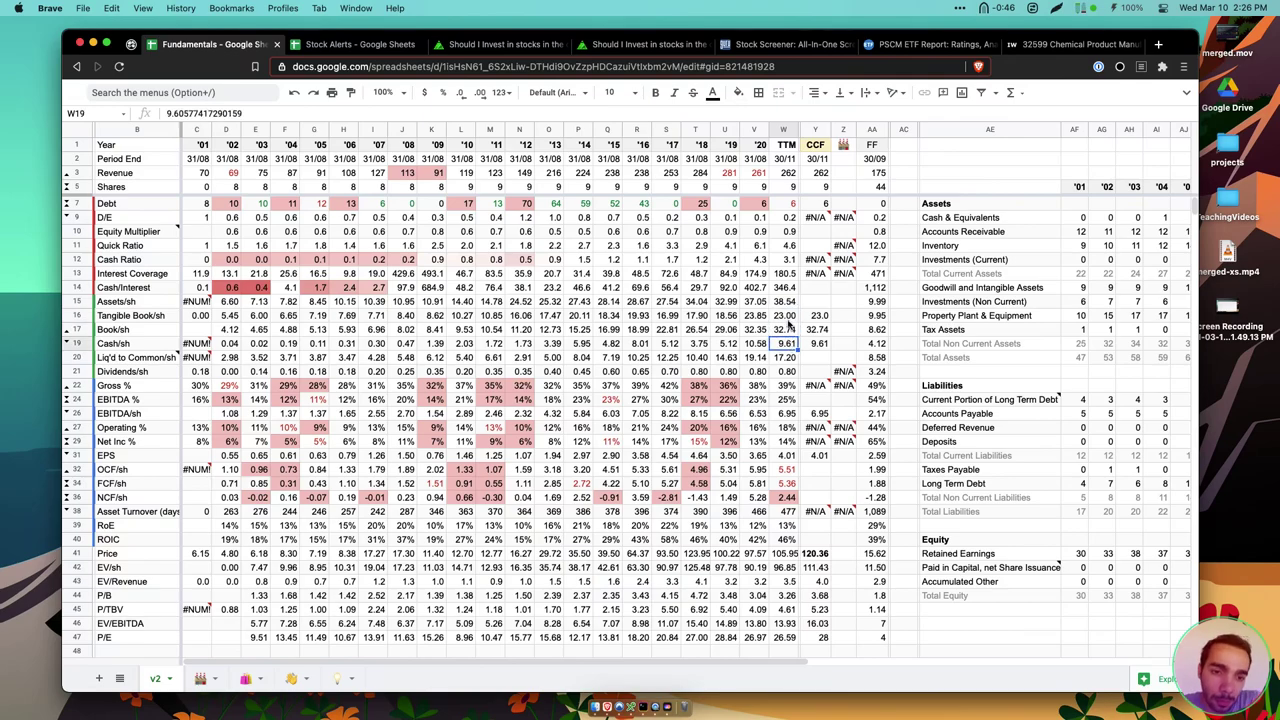
left_click(786, 316, "super")
Select CCF's profitability rows from Gross % to ROIC for all years and examine the margin, cash flow and asset turnover trends
scroll(779, 372, "down", 1)
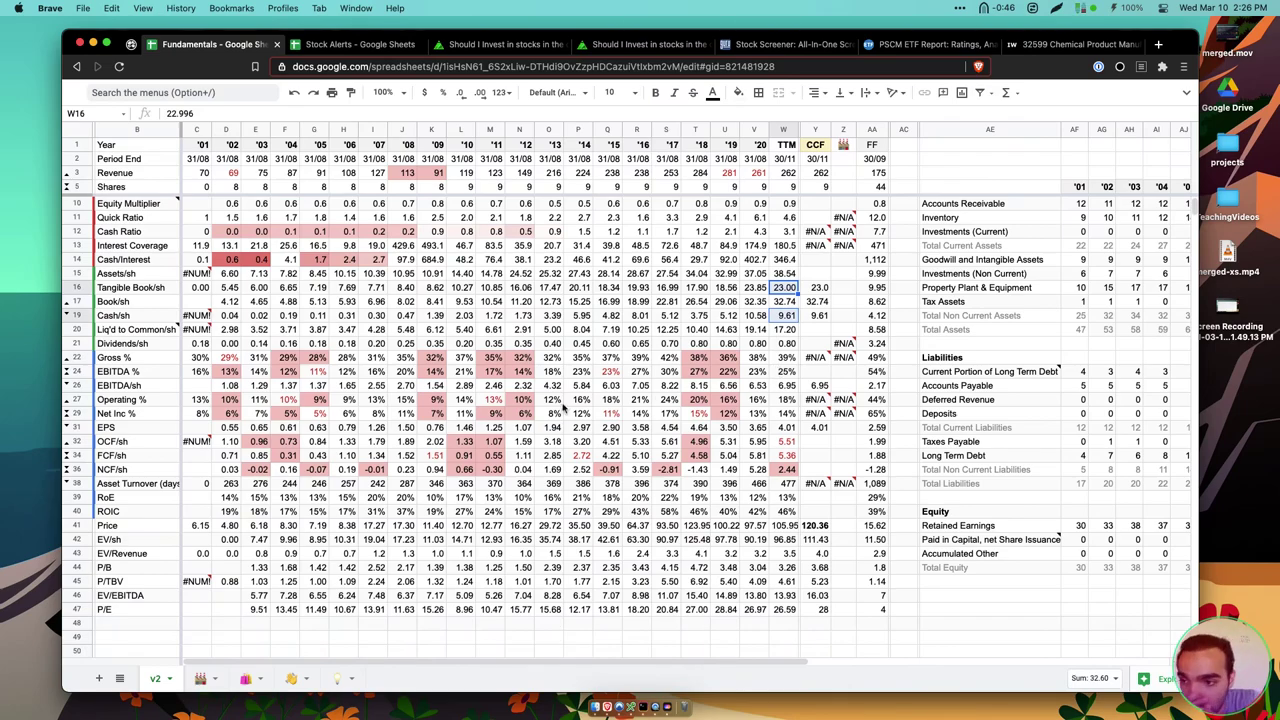
left_click_drag(120, 358, 779, 511)
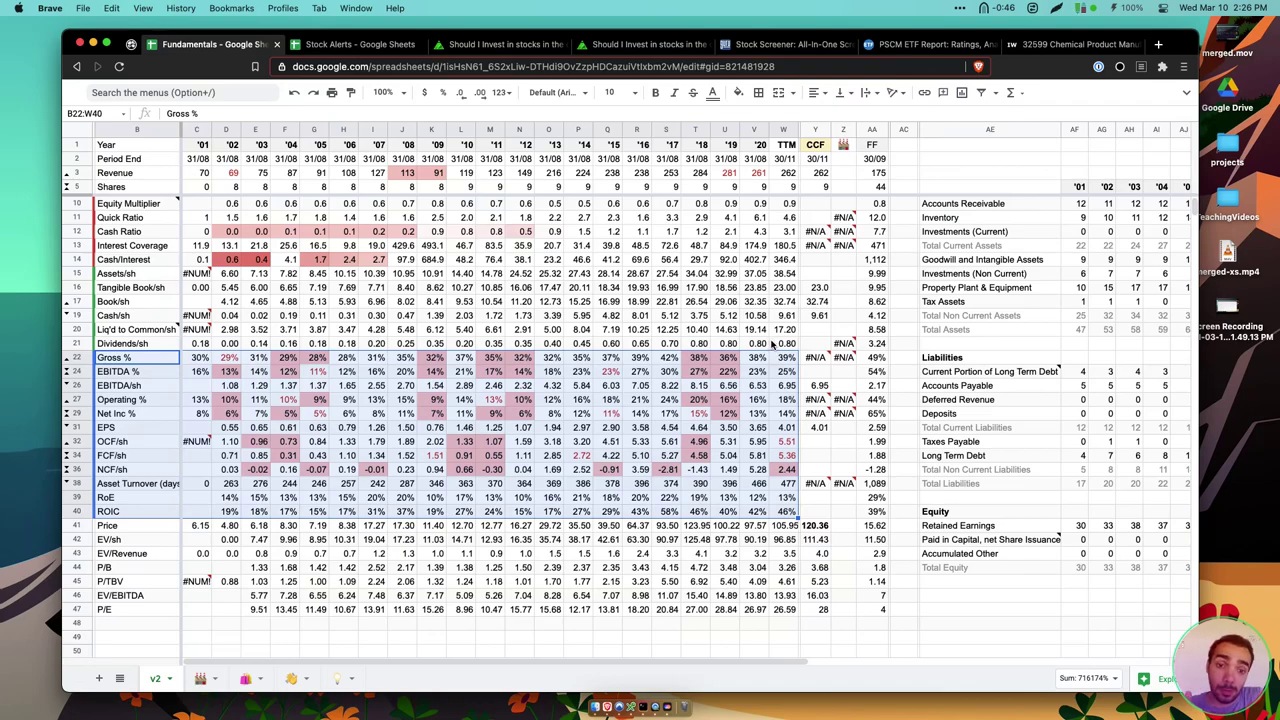
scroll(778, 425, "down", 1)
scroll(778, 425, "down", 2)
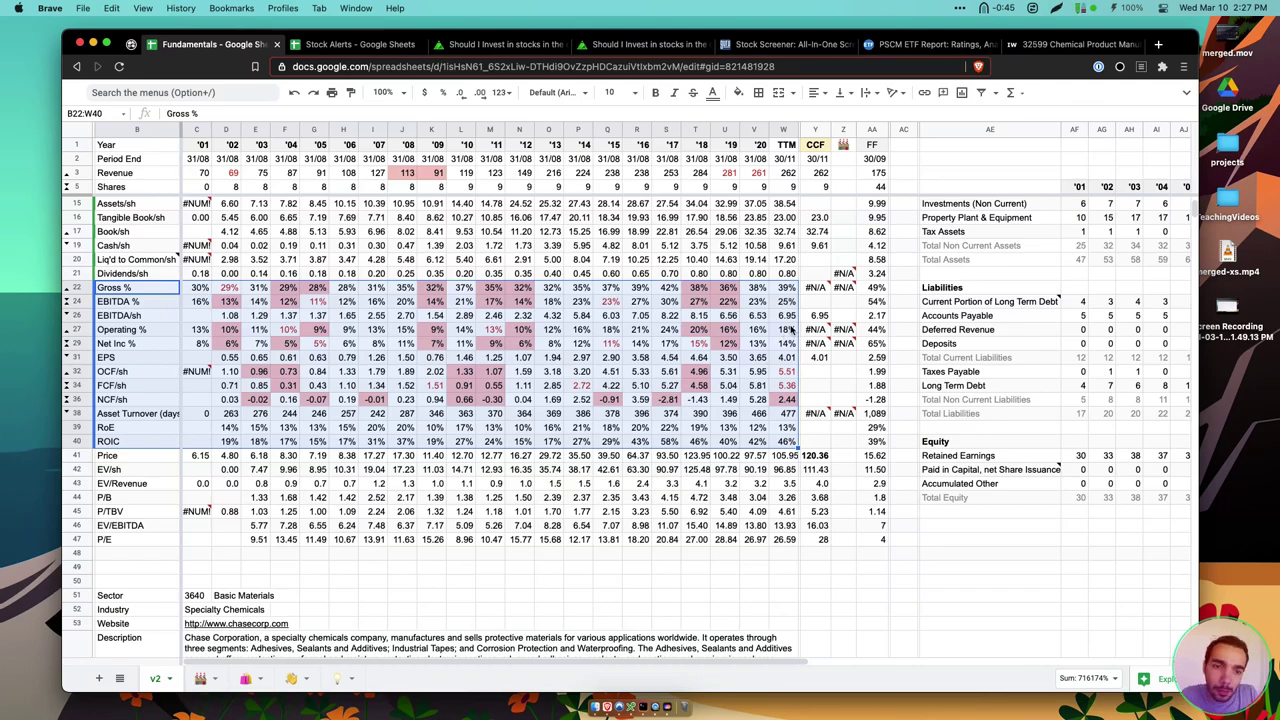
scroll(790, 322, "up", 1)
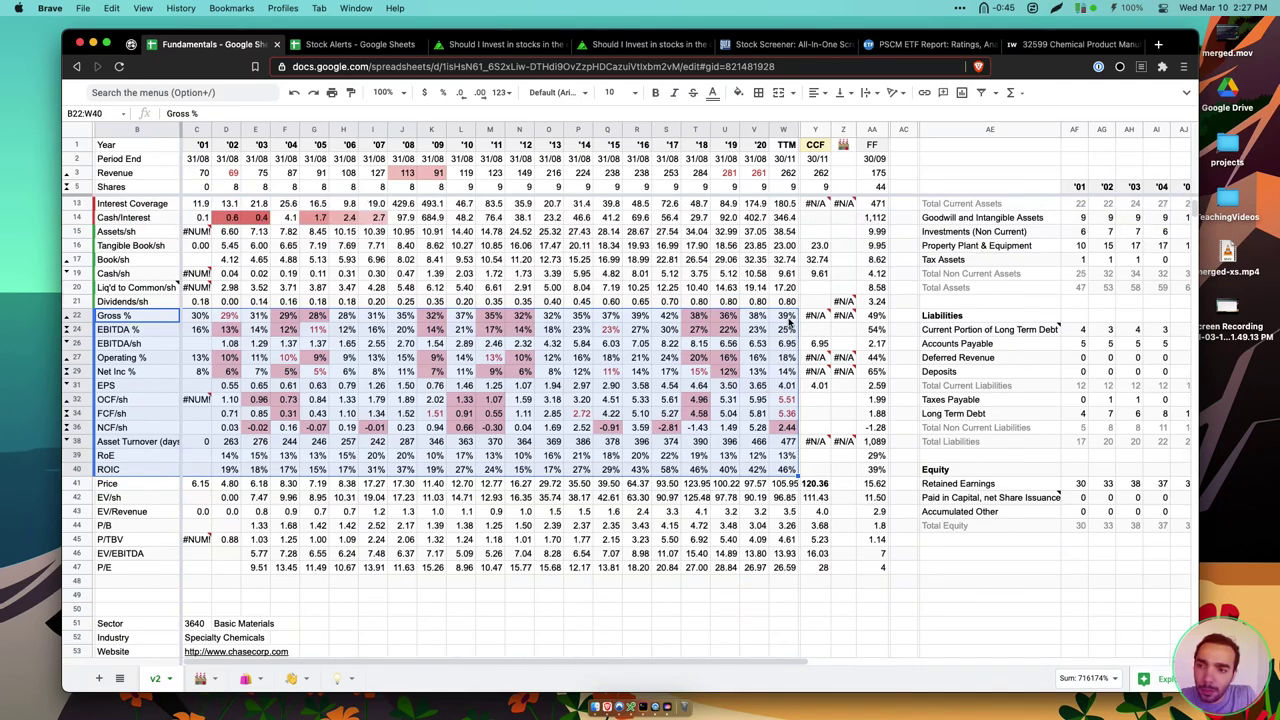
scroll(790, 322, "up", 1)
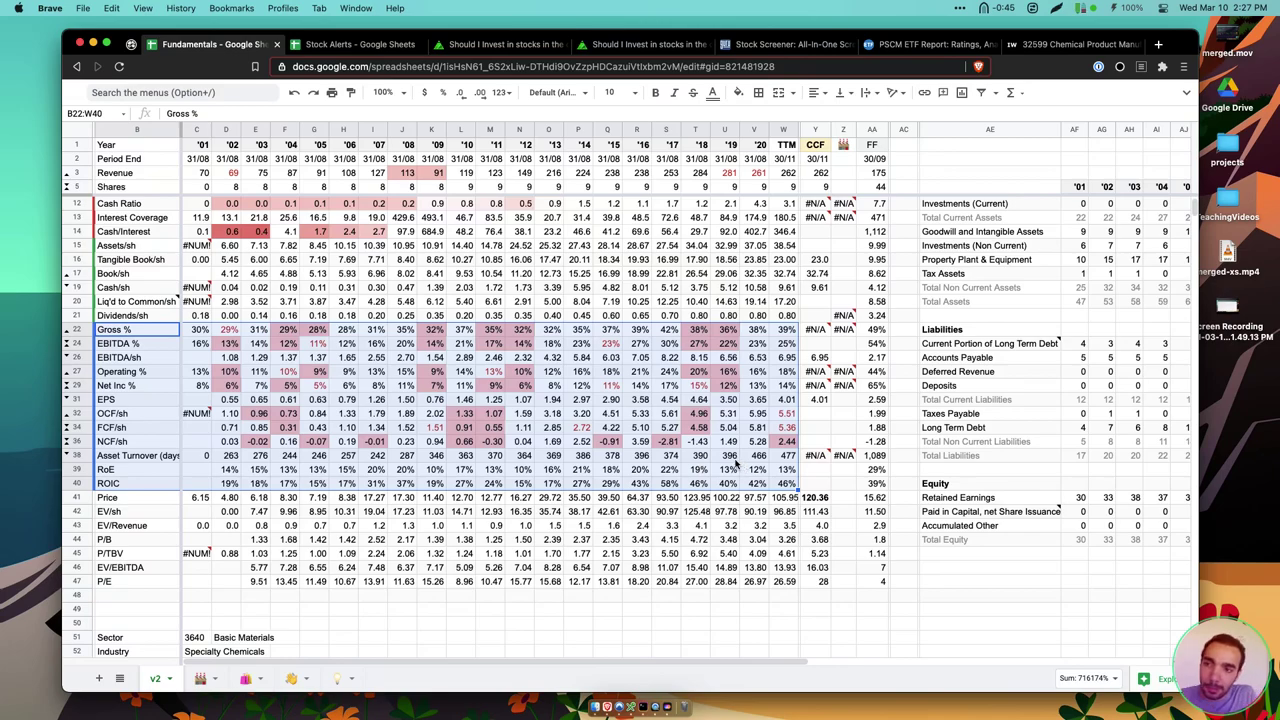
In Roam's Company Reviews notes, add a CCF bullet with the sub-note "Why is asset turnover trending up?" and return to the Fundamentals sheet
left_click(133, 45)
left_click(394, 334)
key("Return")
key("shift+Tab")
type("CCF")
key("Return")
key("Tab")
type("Why is asss")
key("BackSpace")
type("et turnover incre")
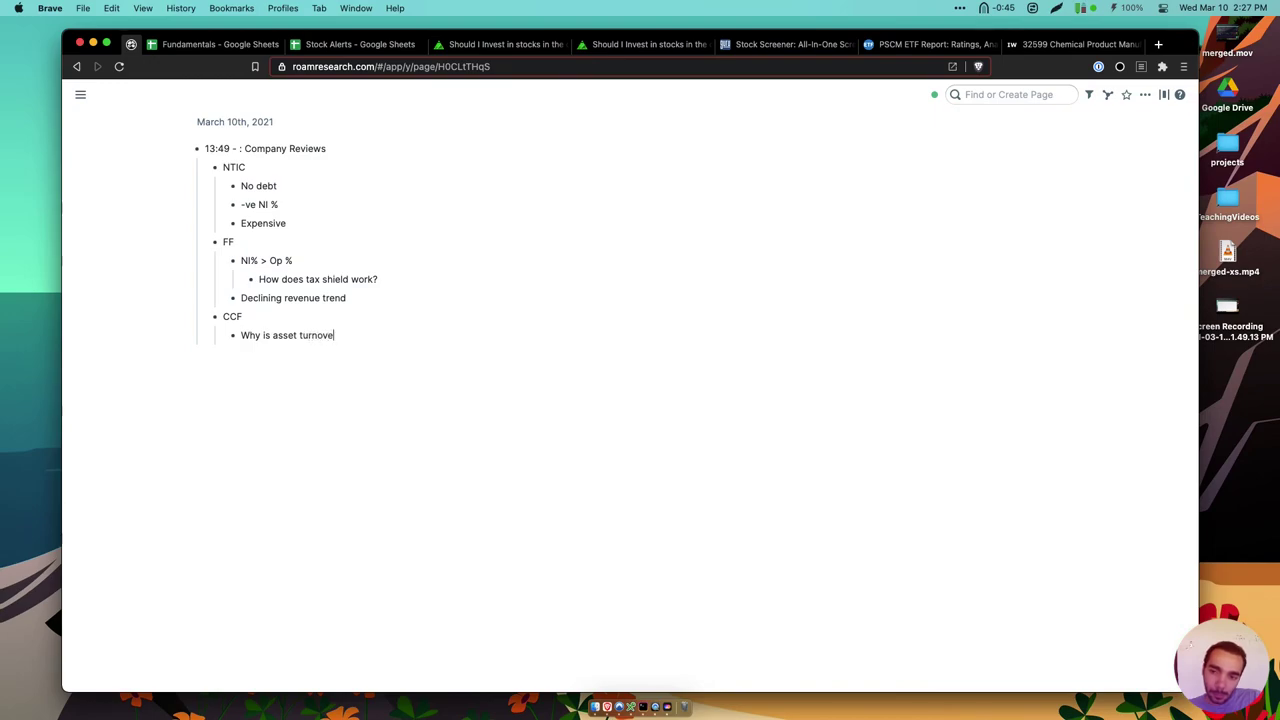
key("BackSpace")
key("BackSpace")
key("BackSpace")
key("BackSpace")
key("BackSpace")
type("trending up?")
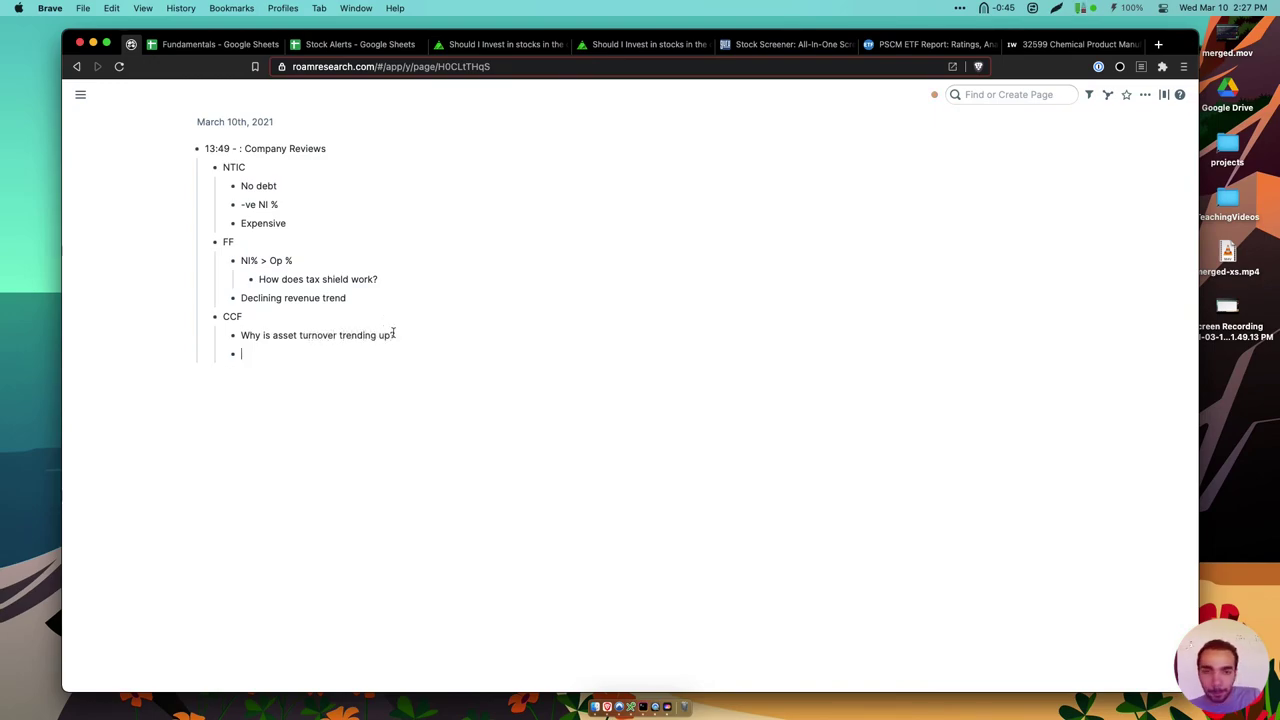
left_click(205, 44)
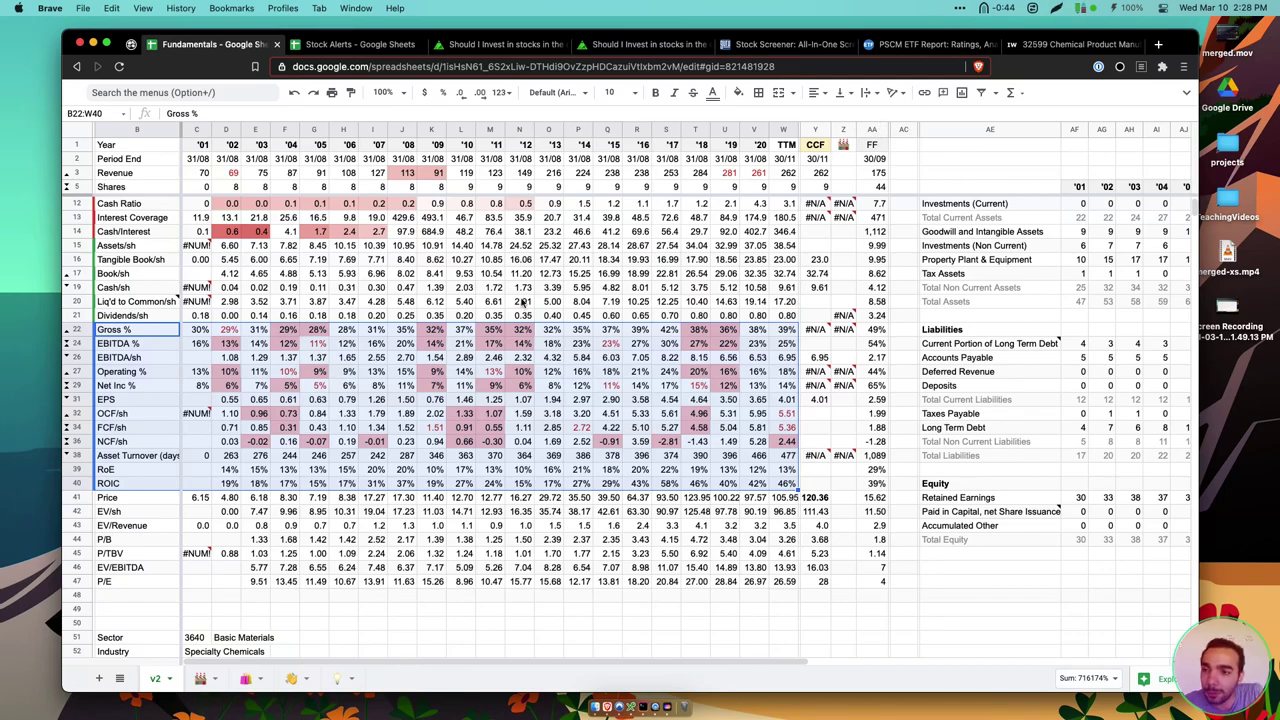
Review CCF's TTM cash, book and tangible book per share alongside its EPS and dividends per share
left_click(787, 289)
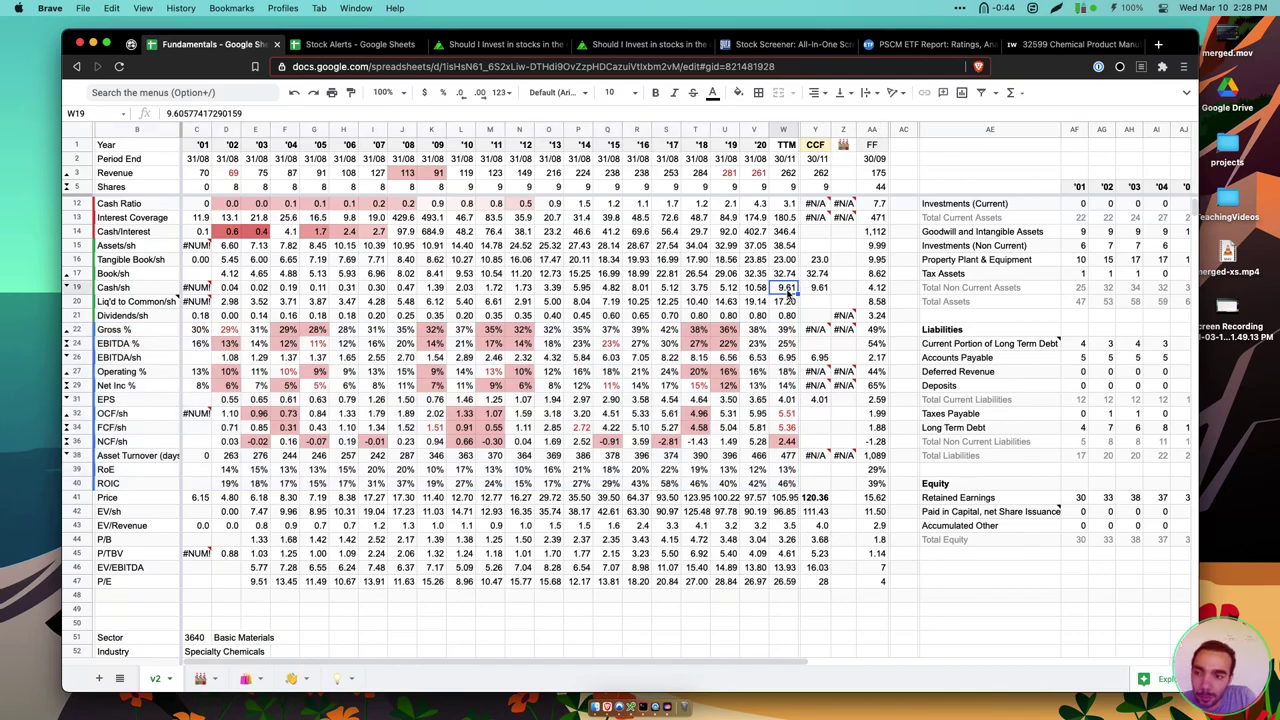
left_click(787, 275)
left_click(789, 261)
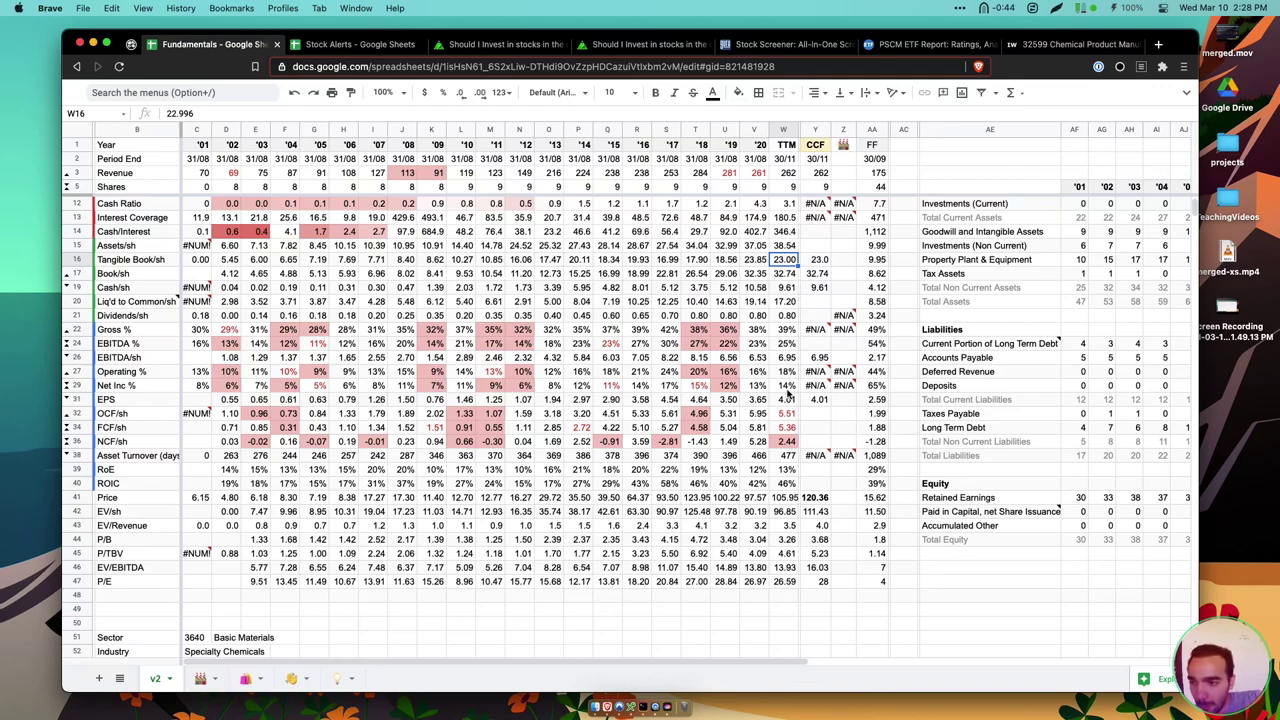
left_click(788, 400)
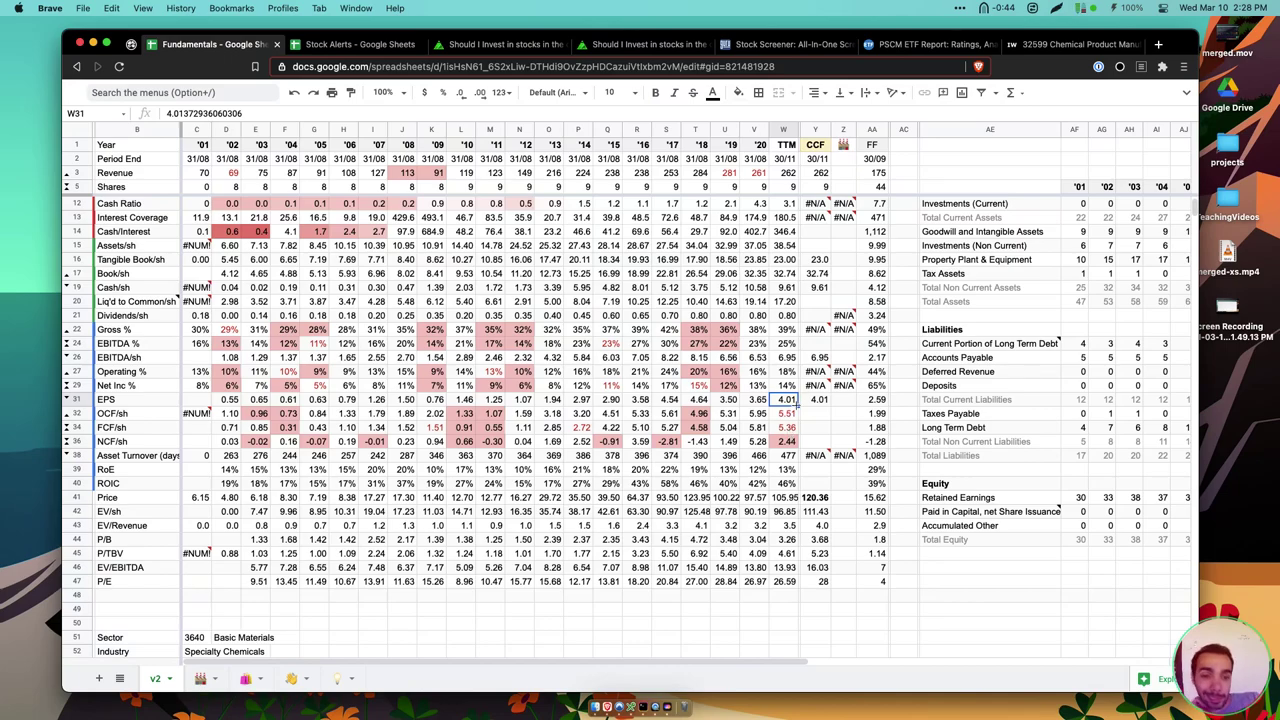
left_click(787, 316)
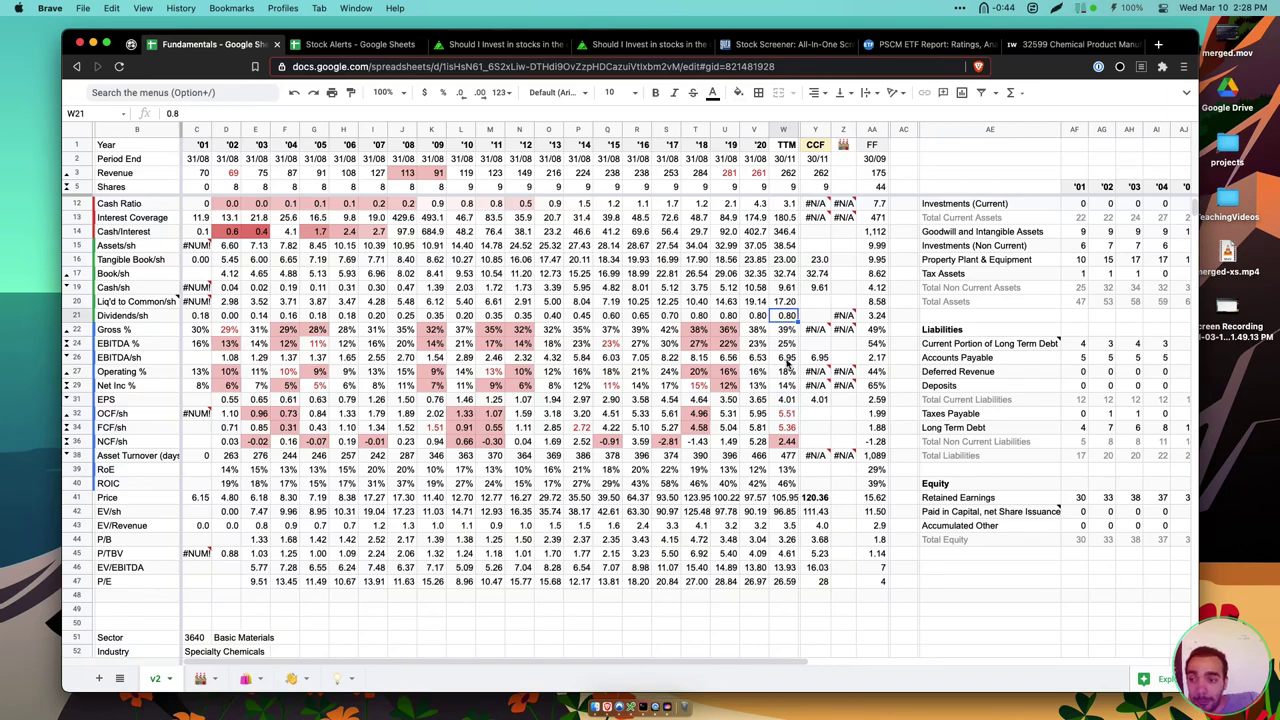
left_click(787, 274)
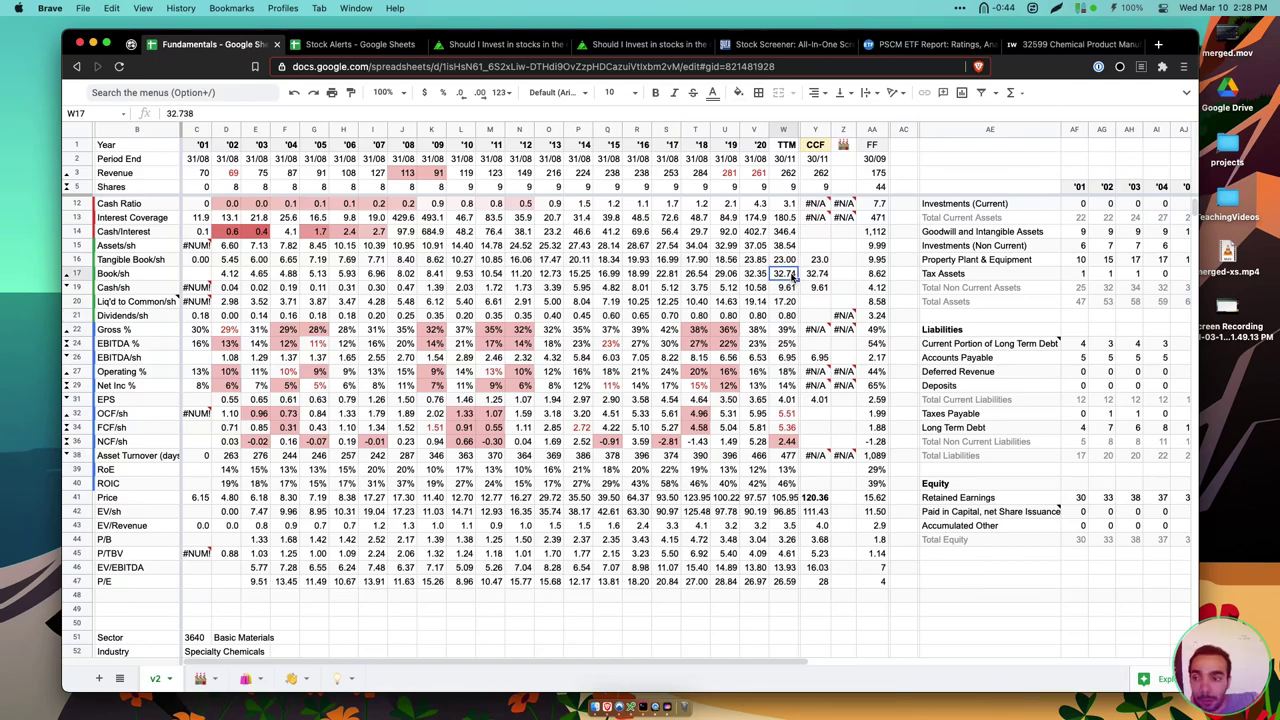
left_click(786, 260)
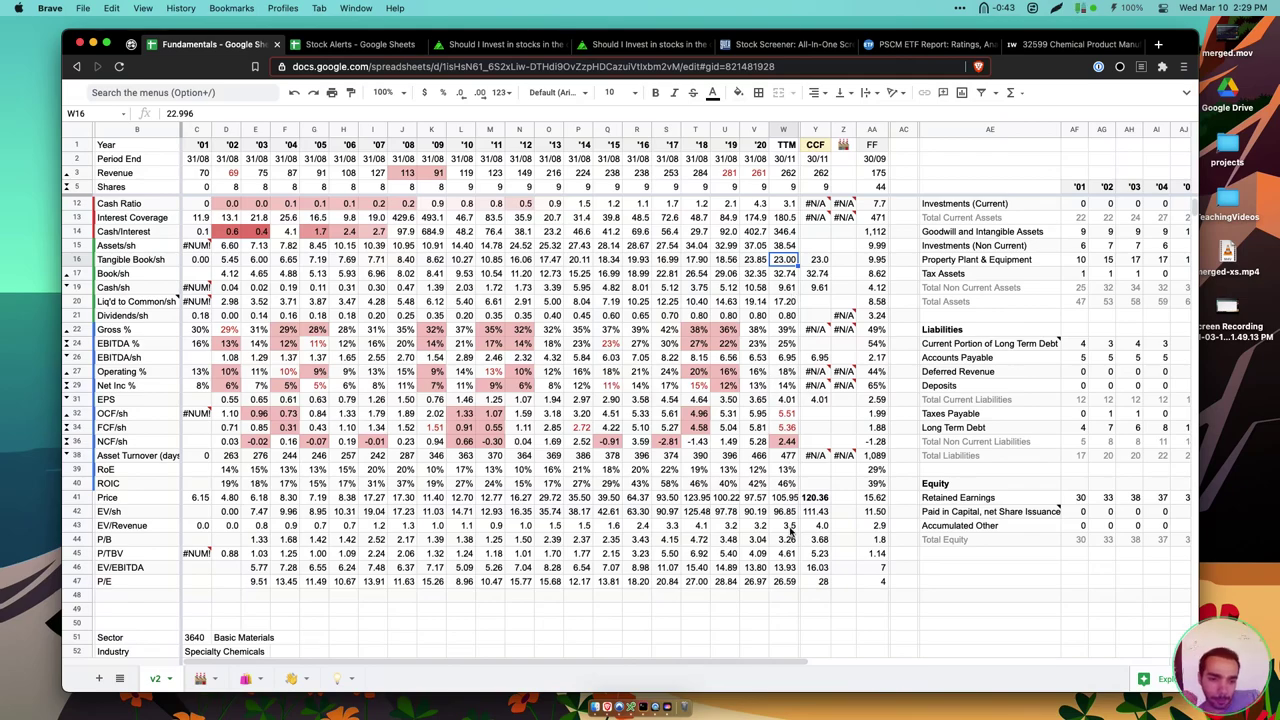
Compare CCF's current share price with its RoE and ROIC rows and its TTM EPS
left_click(815, 503)
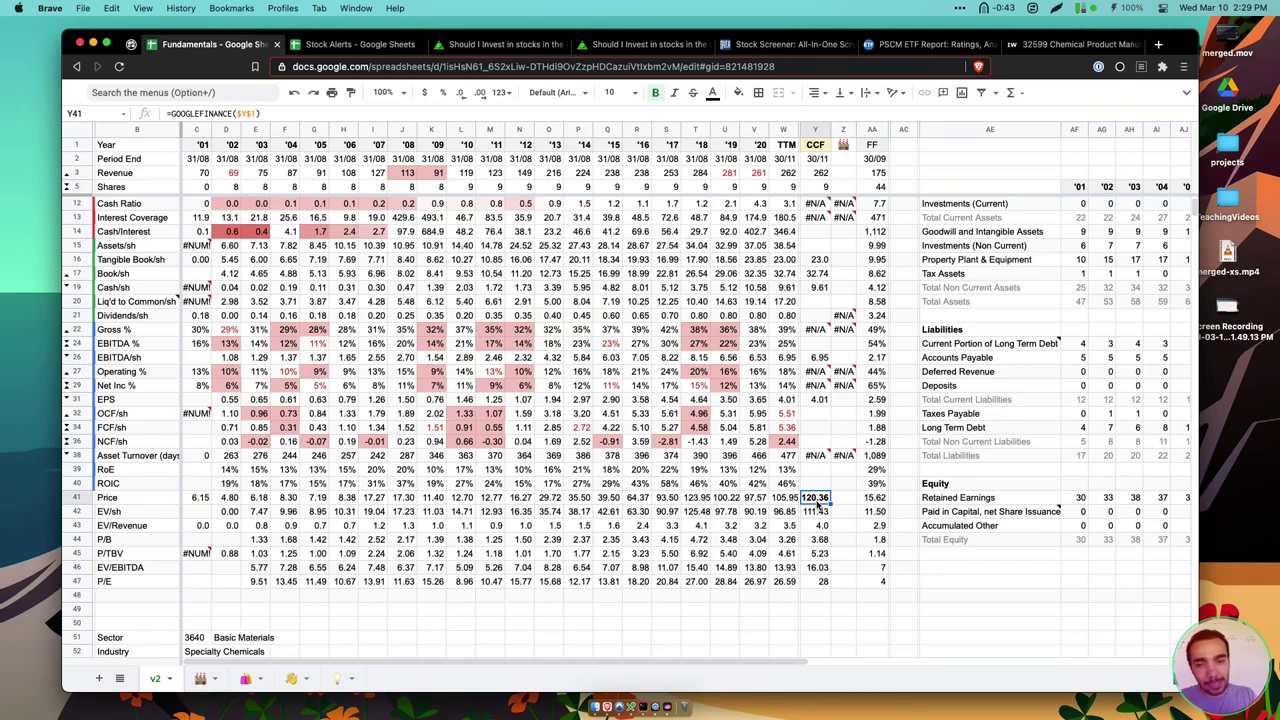
left_click(797, 486)
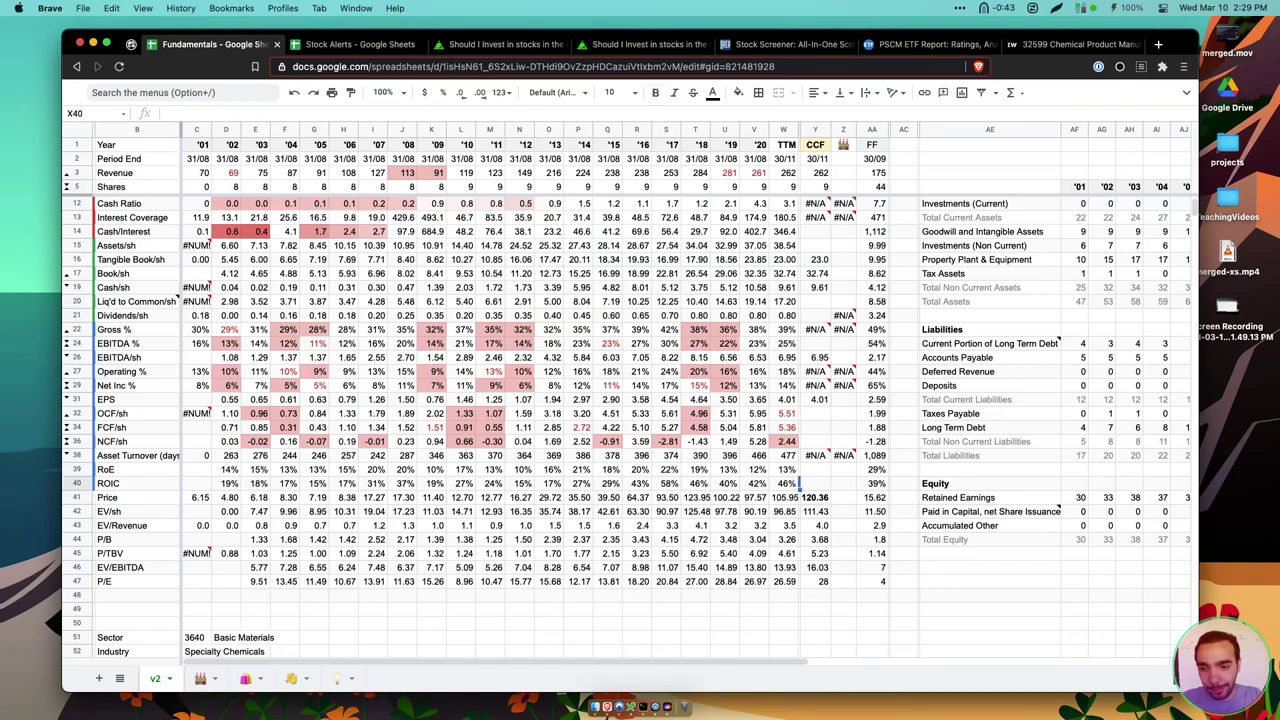
key("shift+Up")
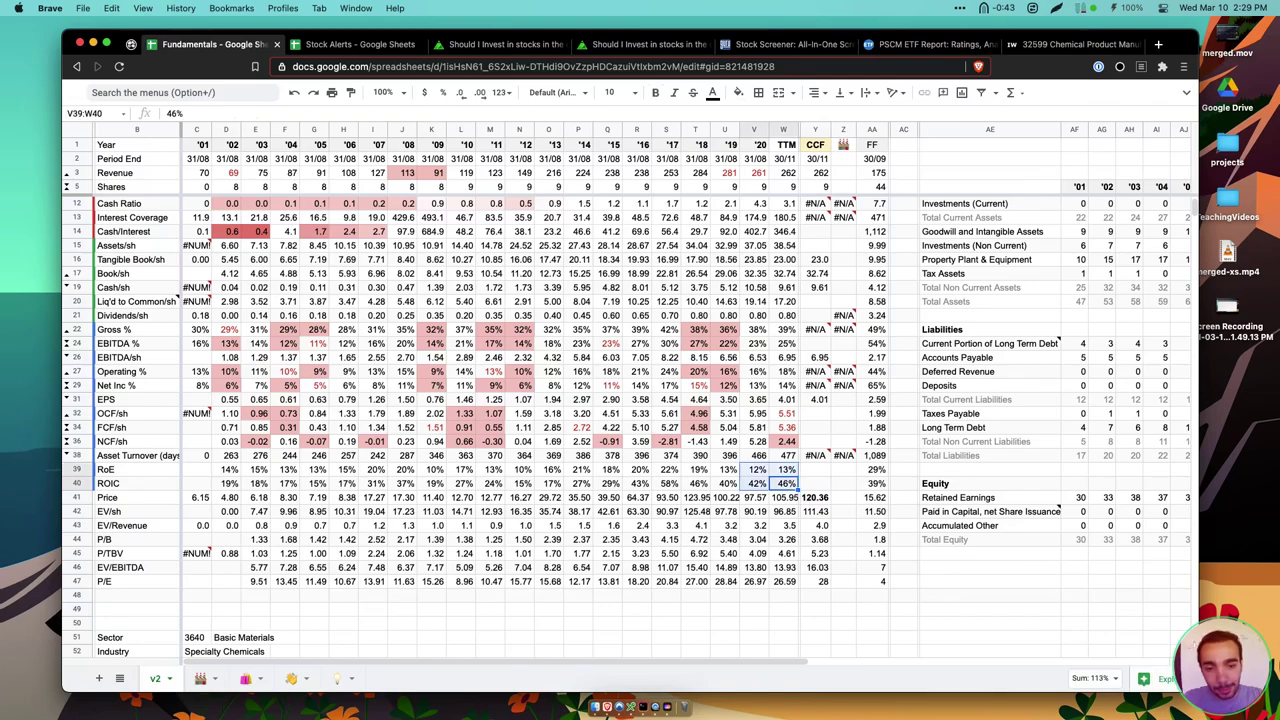
key("ctrl+shift+Left")
left_click(138, 483)
key("Up")
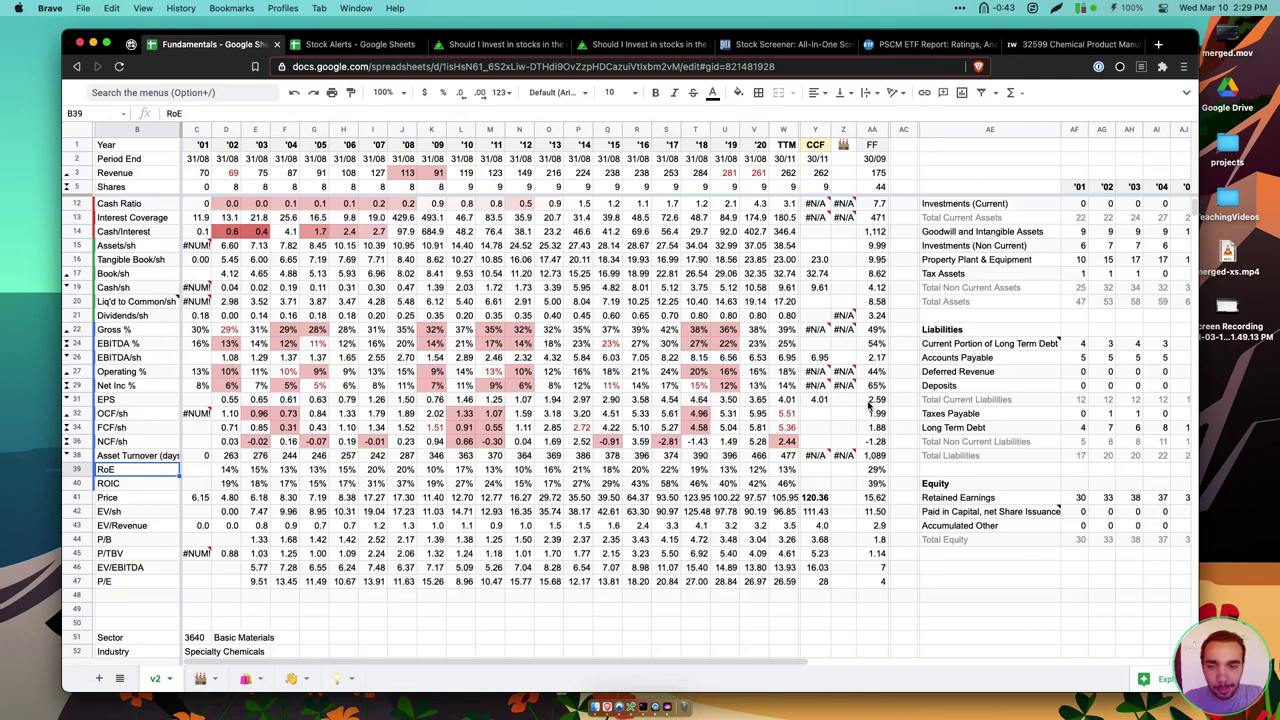
left_click(790, 400)
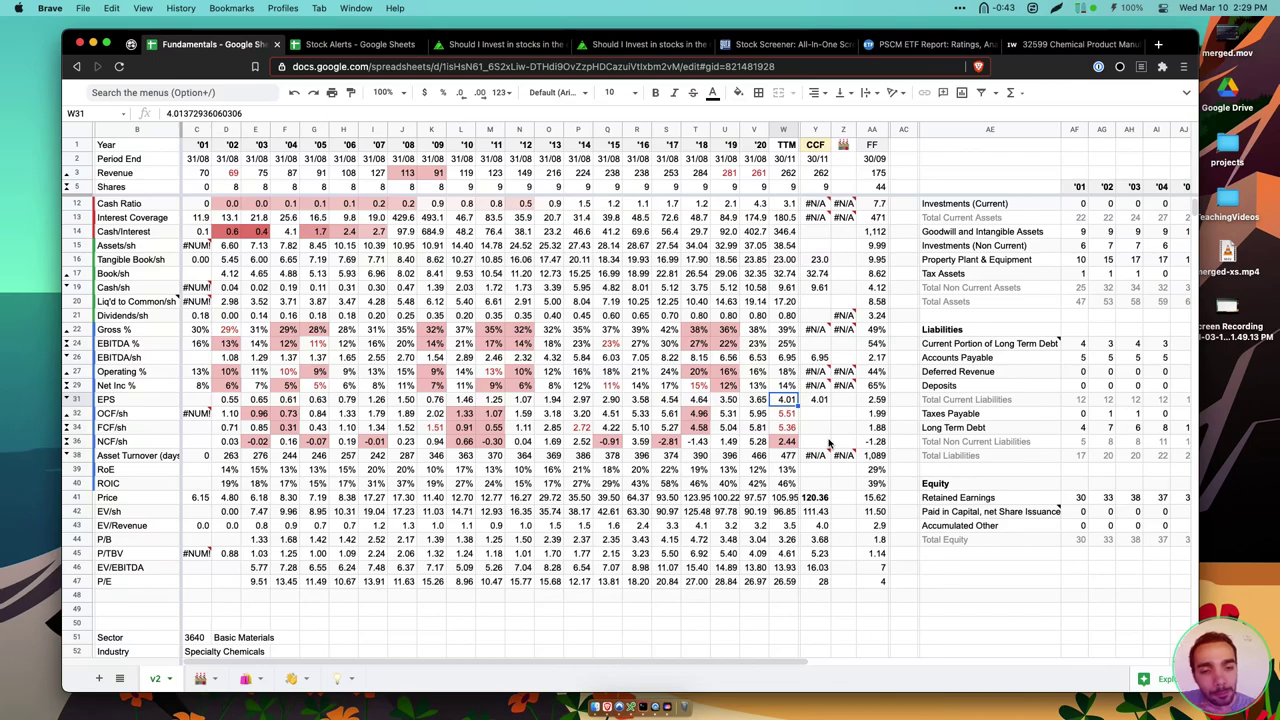
Check CCF's current P/E, EV/EBITDA, P/TBV and P/B multiples, and the TTM book value per share
left_click(820, 582)
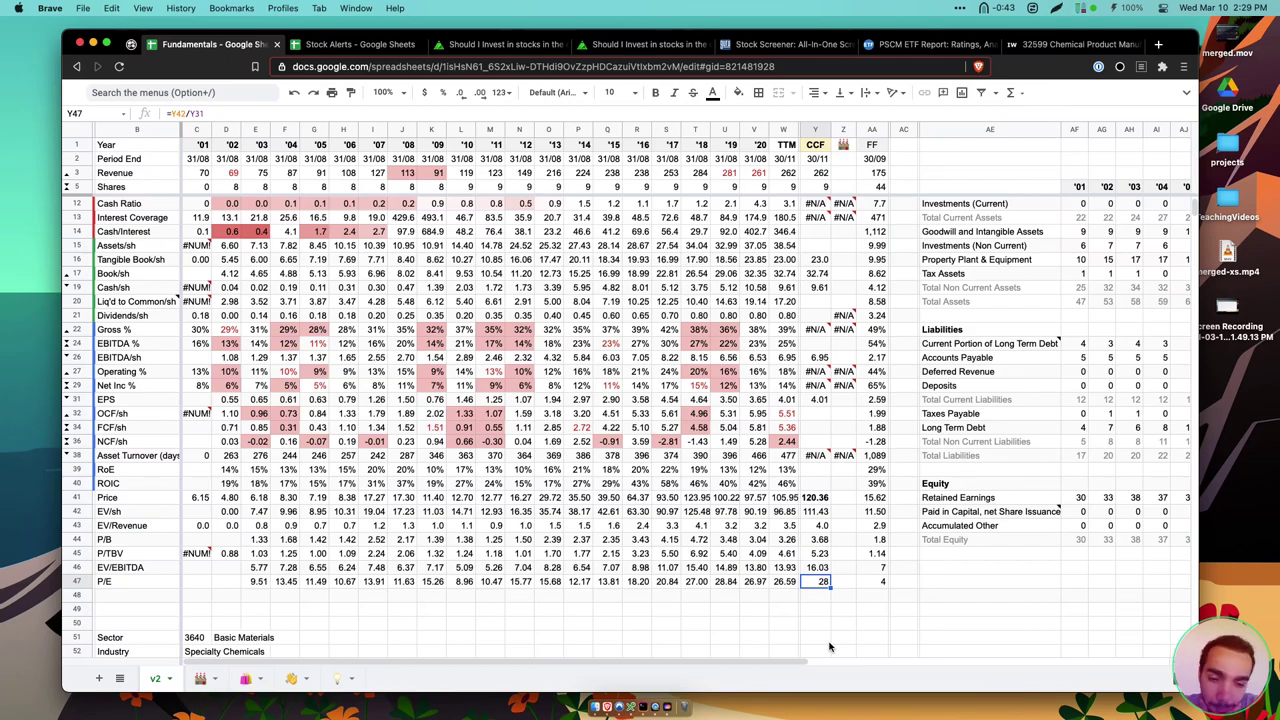
key("Up")
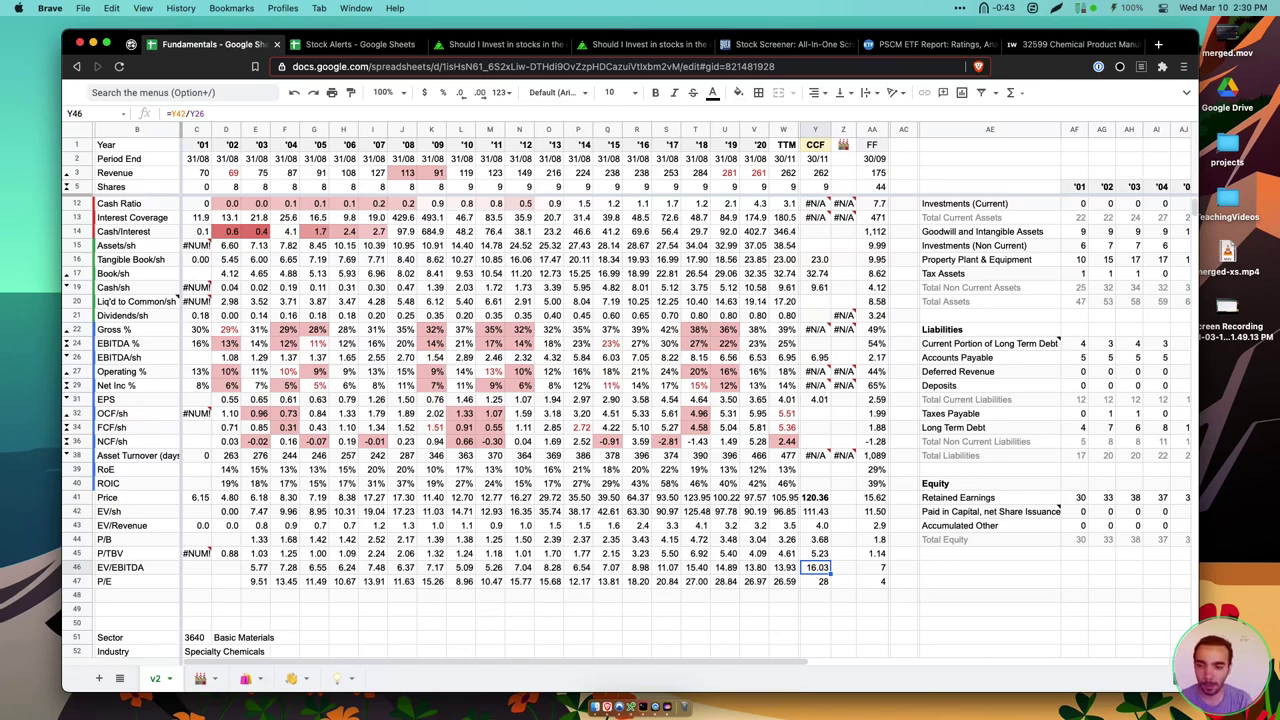
left_click(817, 553)
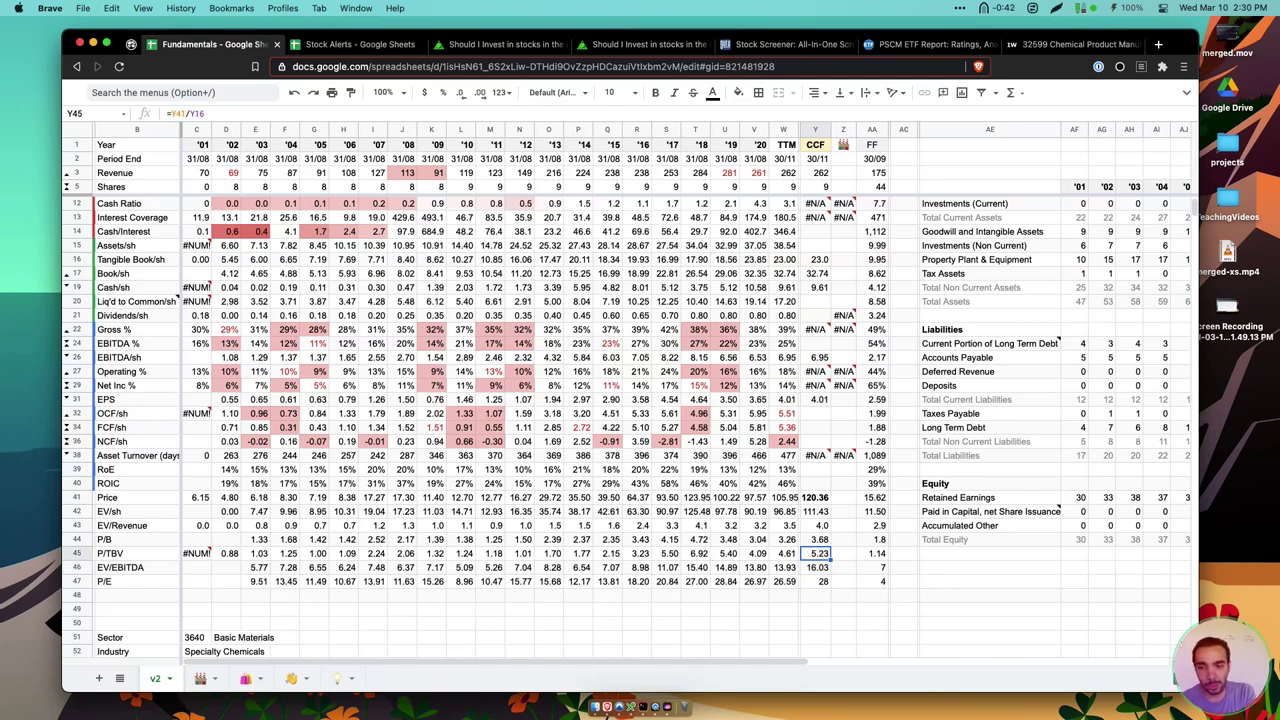
left_click(817, 539)
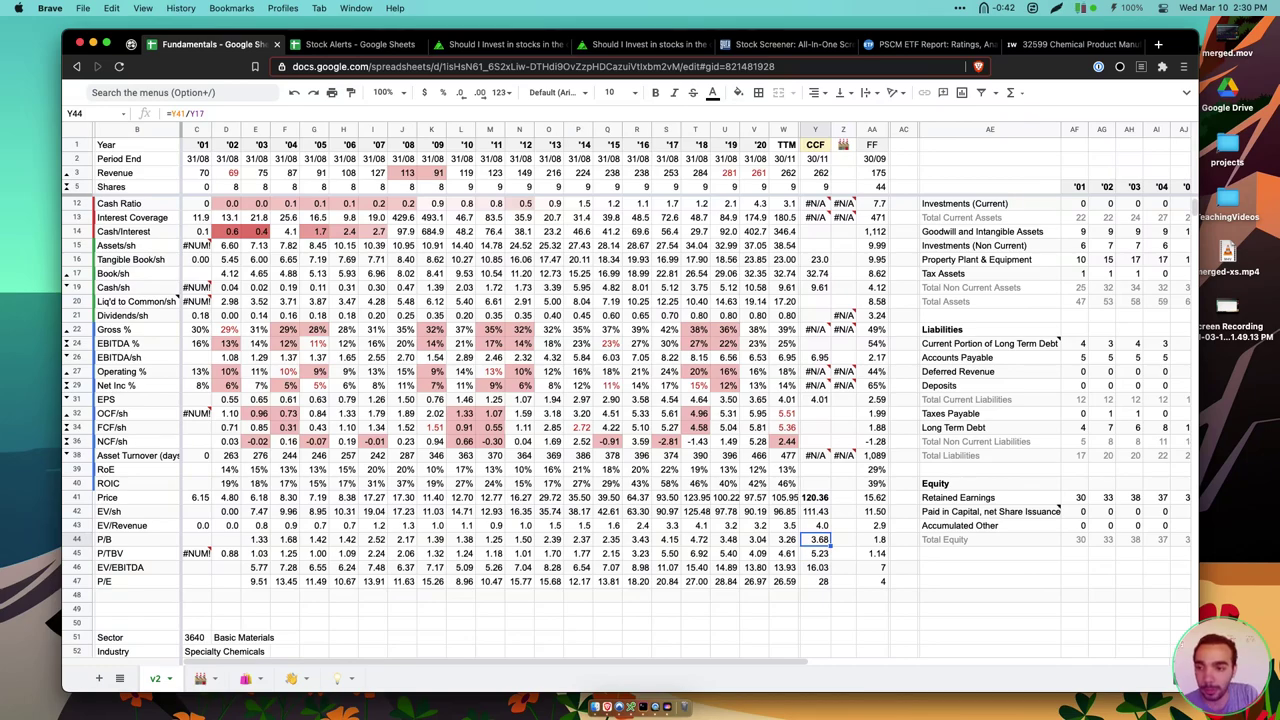
left_click(781, 274)
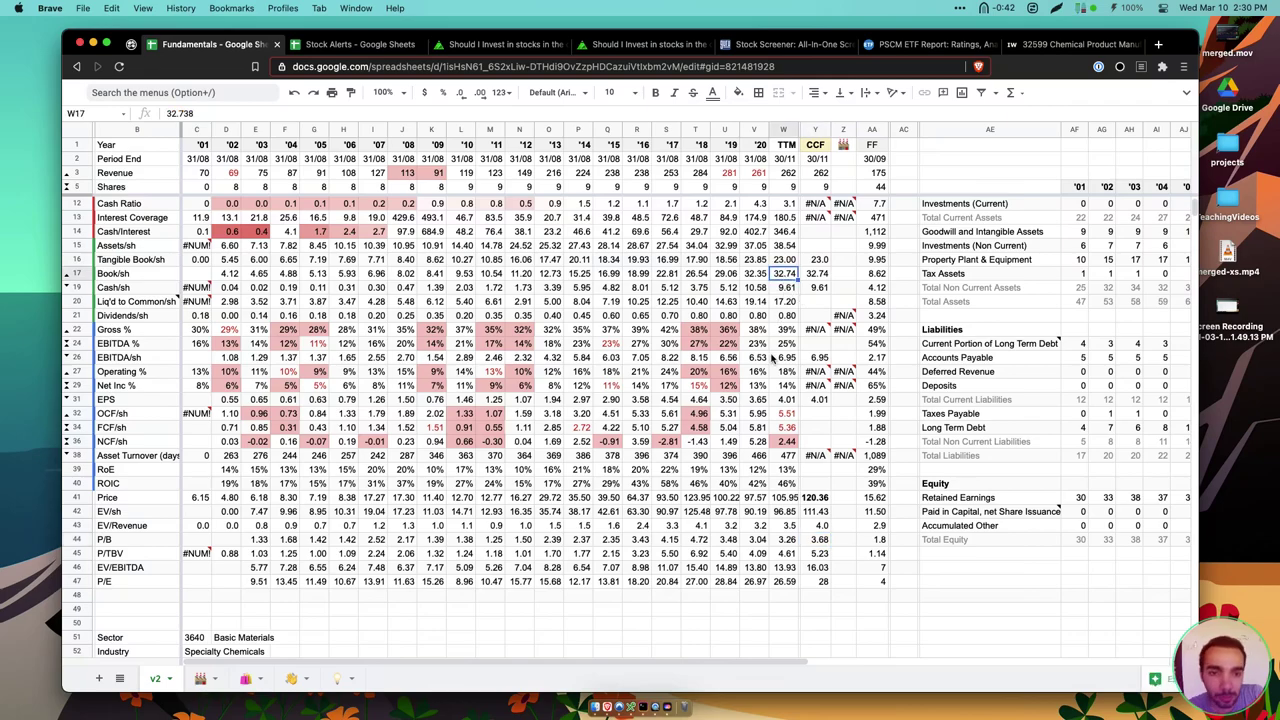
Compare CCF's current EV/Revenue and P/B with its historical multiples, and check the current EV per share
scroll(772, 358, "down", 2)
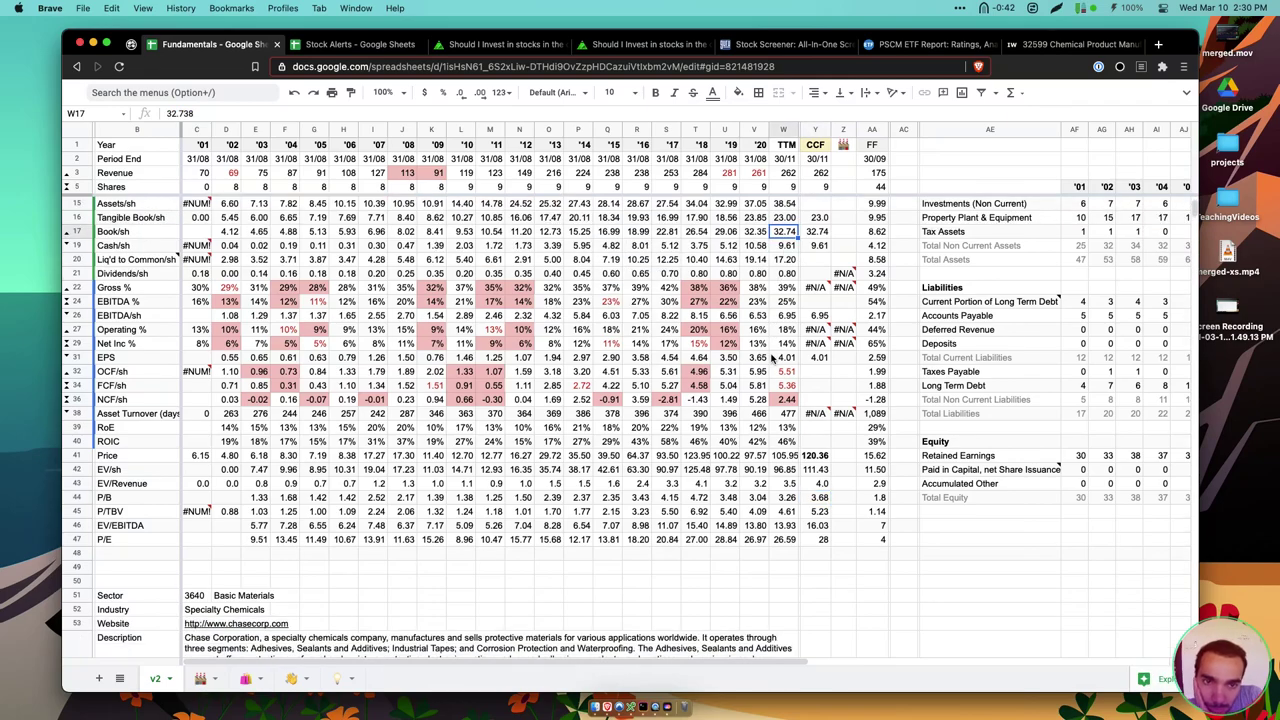
left_click(790, 500)
key("Up")
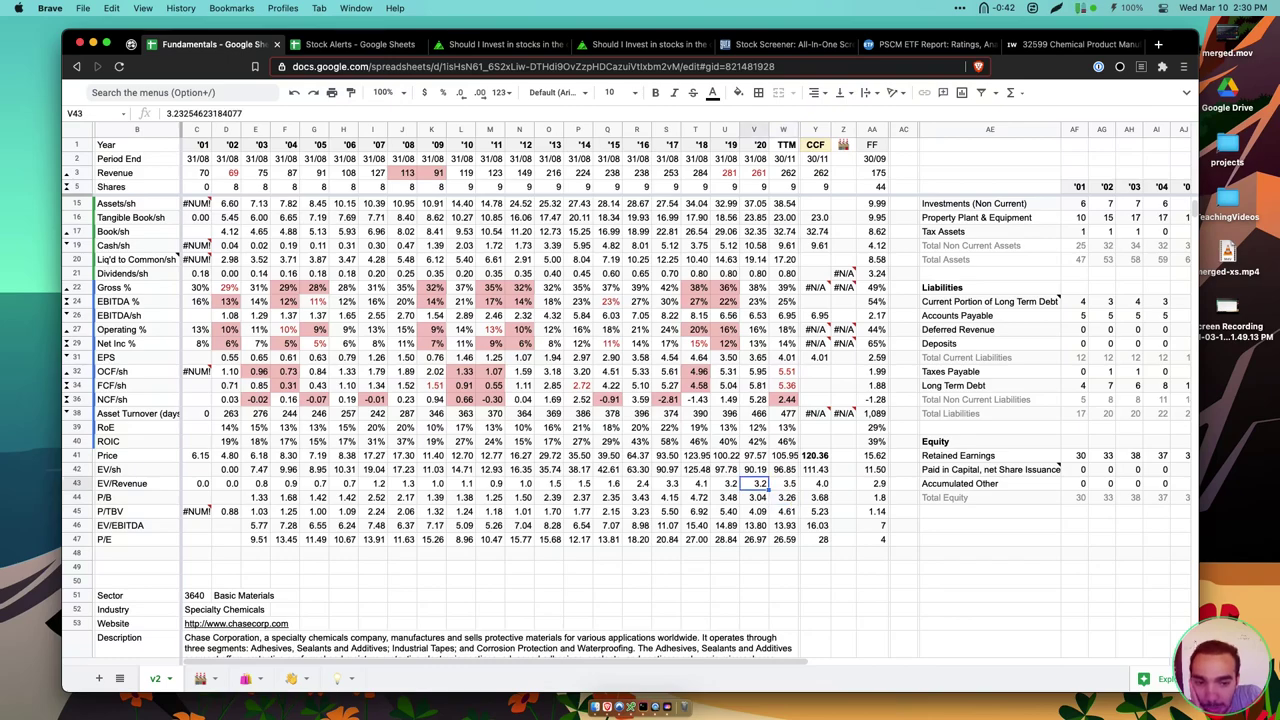
key("Right")
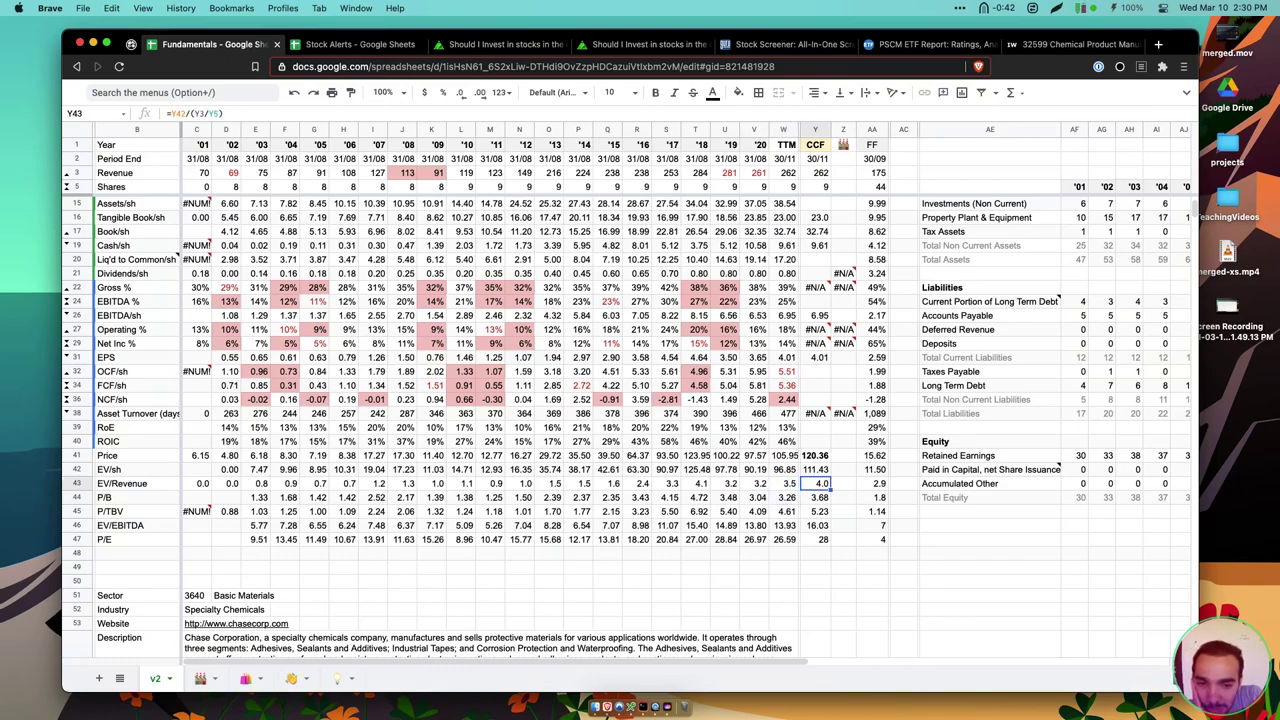
key("Down")
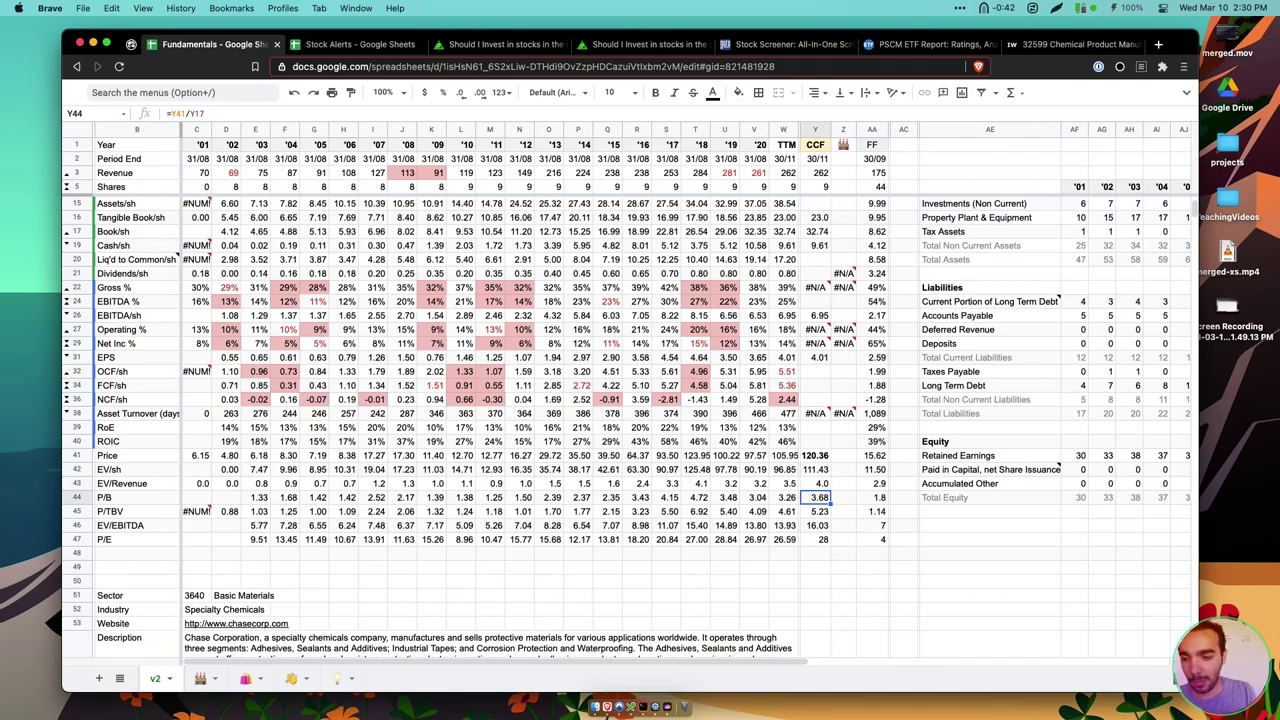
key("Up")
key("Up")
key("Up")
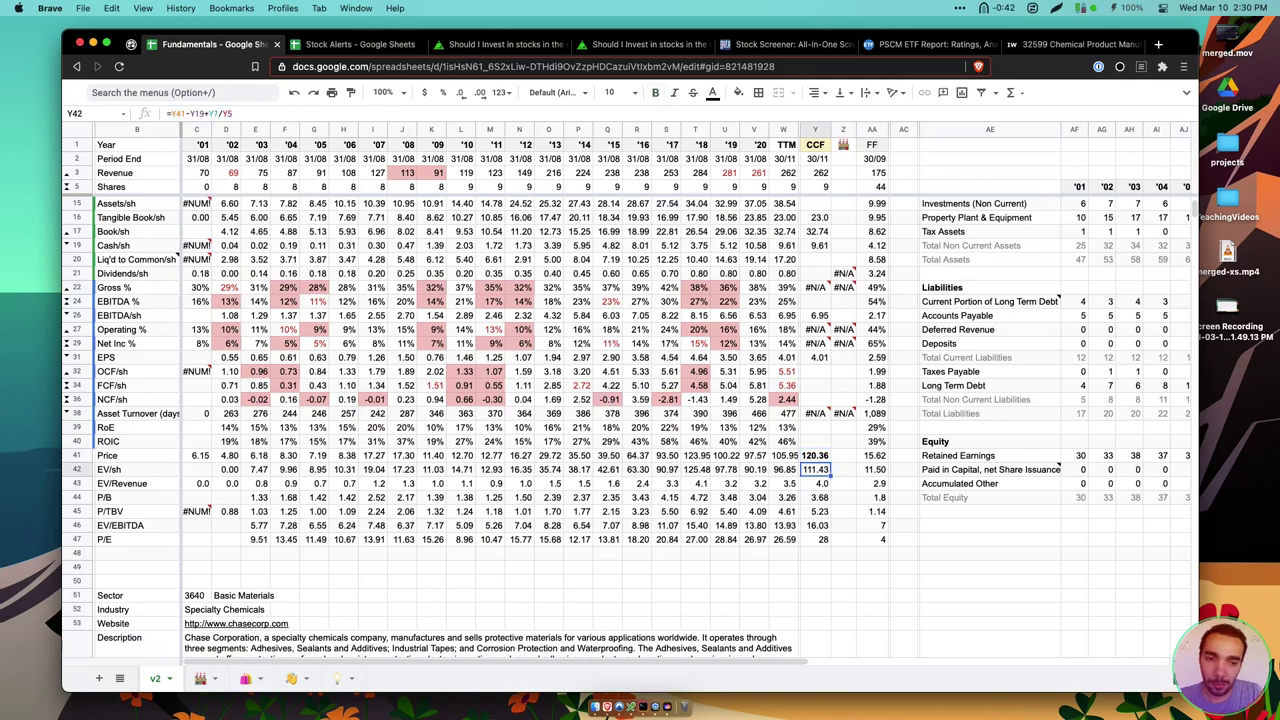
Look up CCF on Seeking Alpha in a new tab placed after Stock Alerts, checking the Roam notes while it loads
key("super+t")
type("sa")
key("Tab")
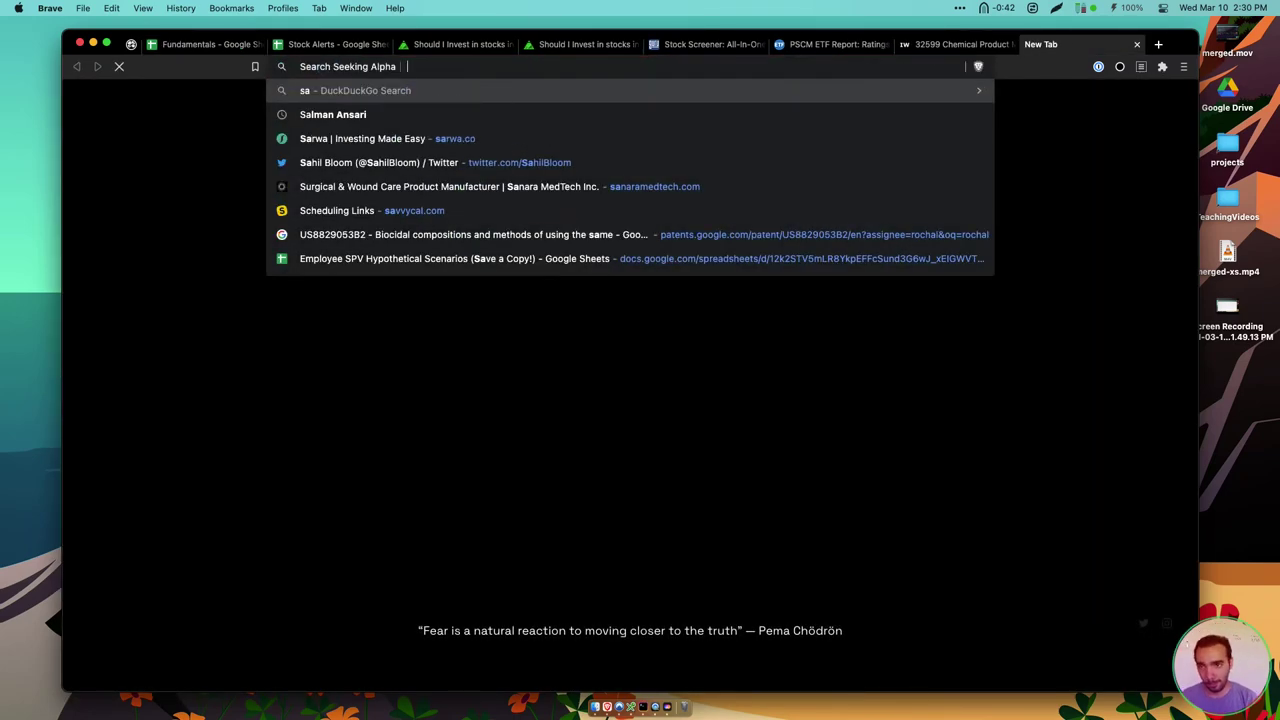
type("ccf")
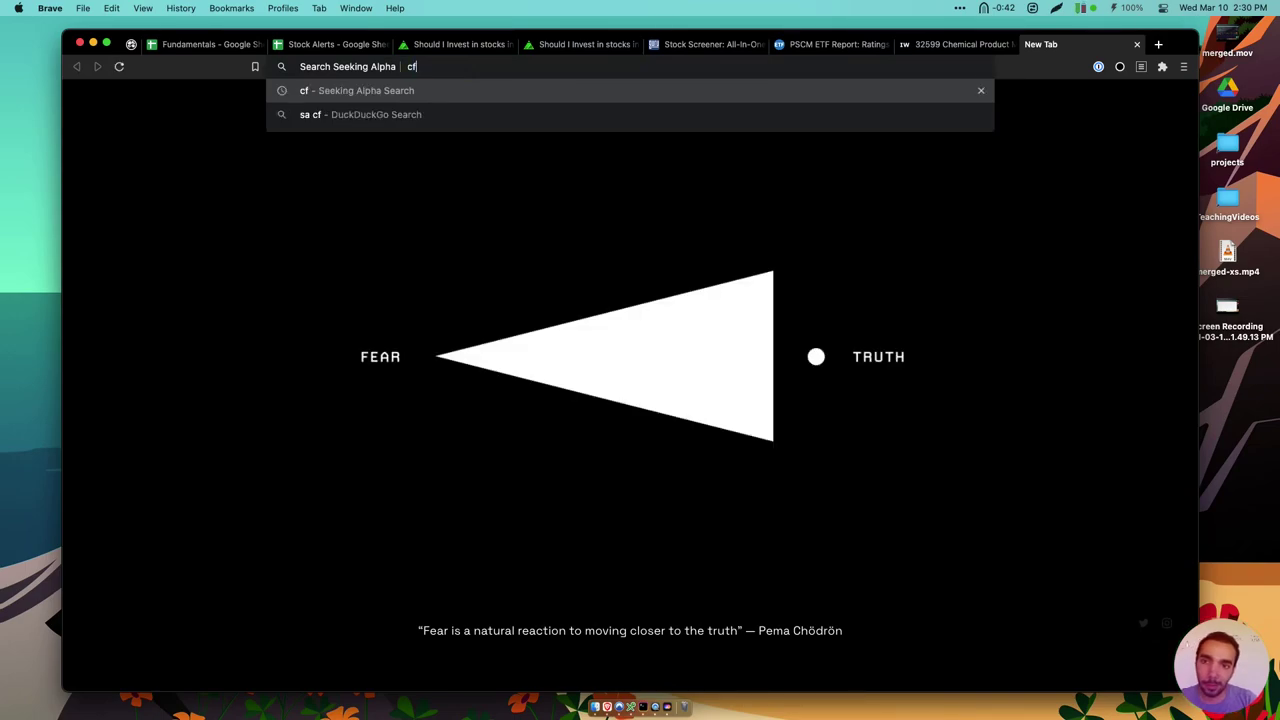
key("Return")
left_click_drag(1057, 44, 465, 47)
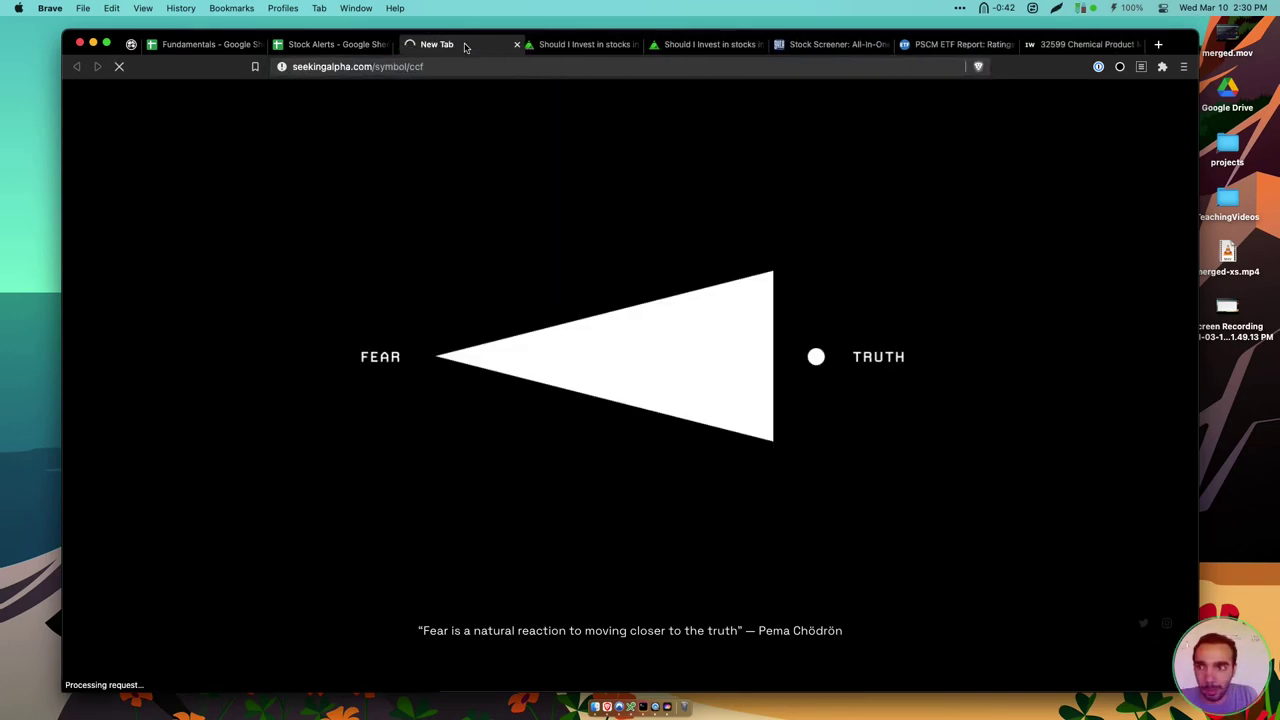
left_click(130, 45)
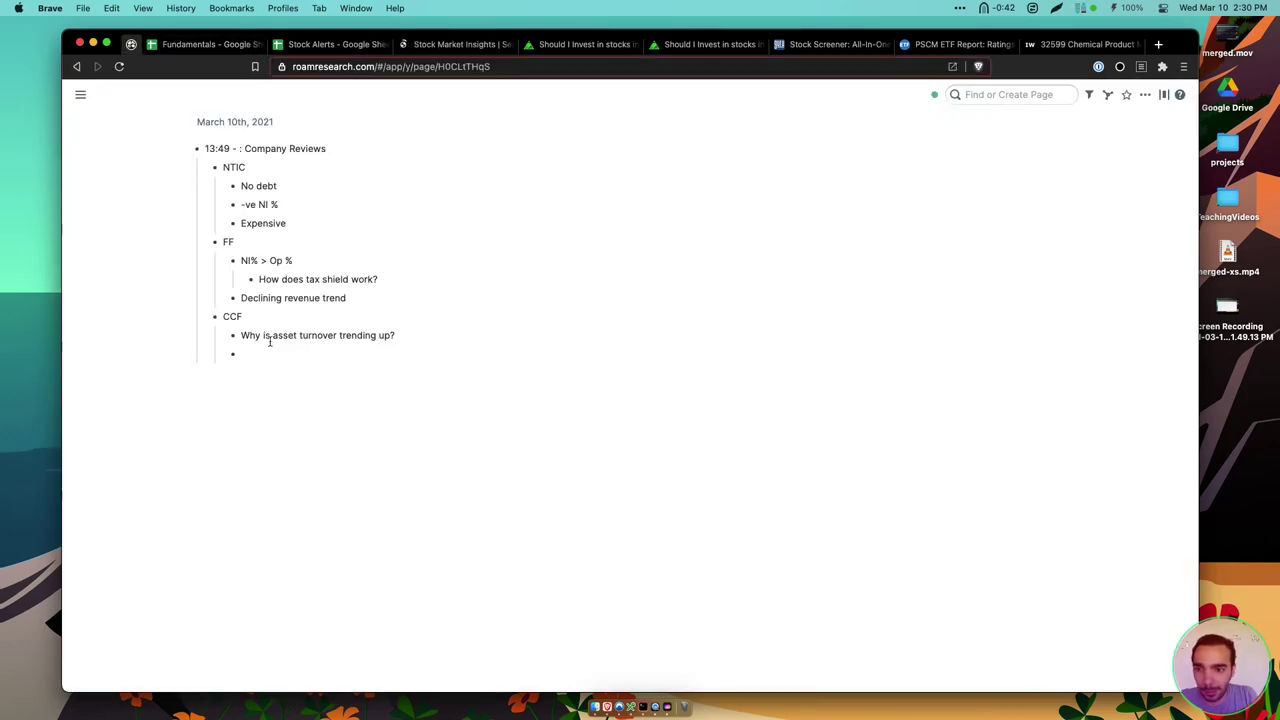
left_click(450, 44)
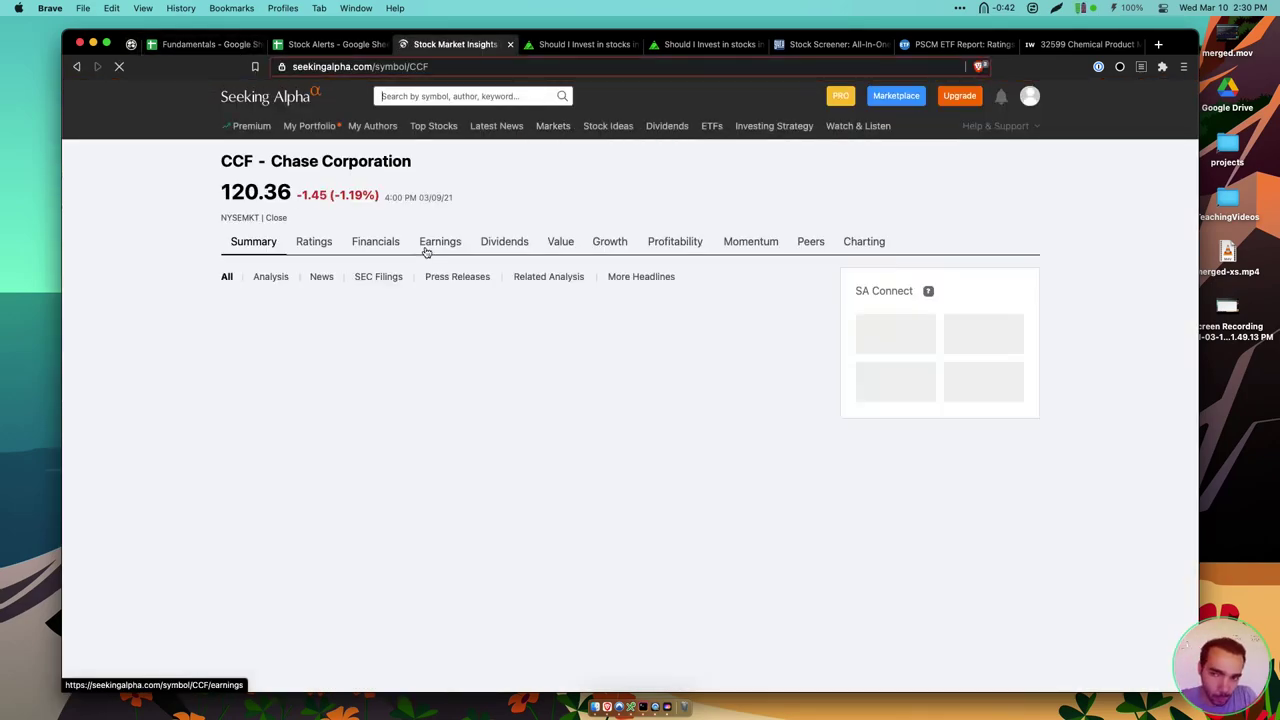
Open the Seeking Alpha analysis "Chase: Secular Growth With Attractive Business Model And Strong Balance Sheet" and go to its beginning
scroll(412, 228, "down", 1)
scroll(412, 228, "down", 5)
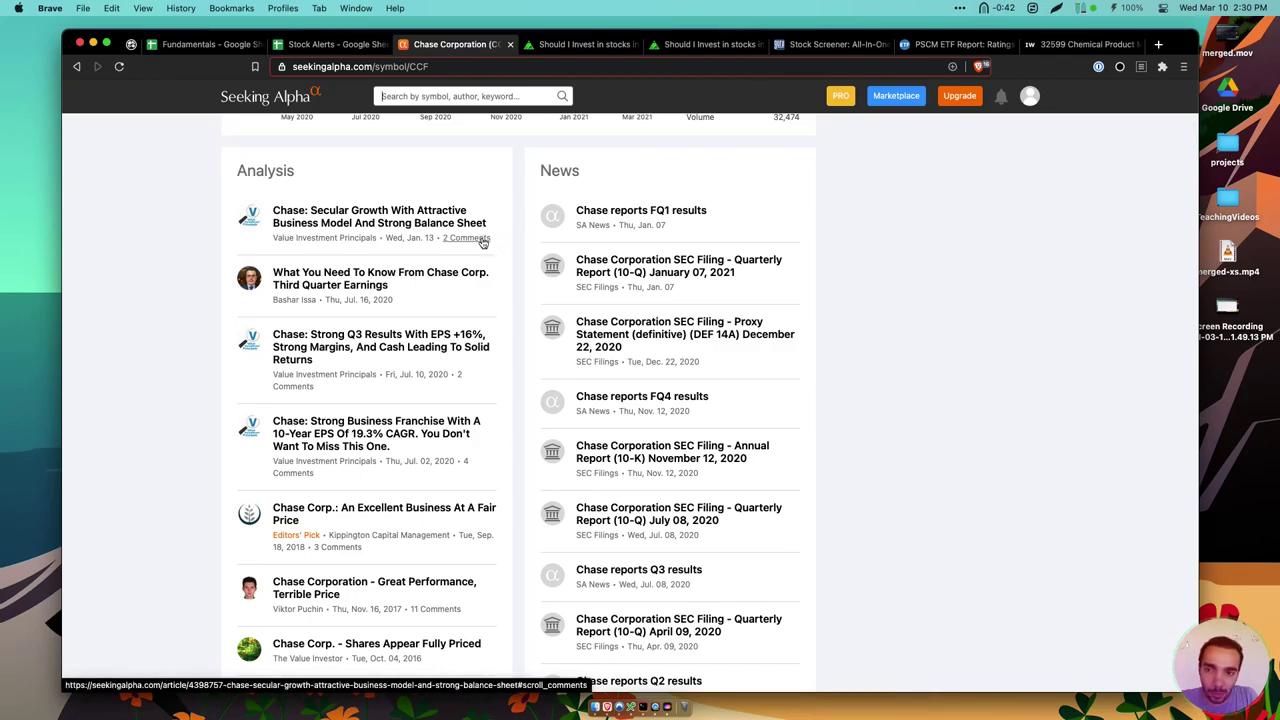
left_click(482, 241)
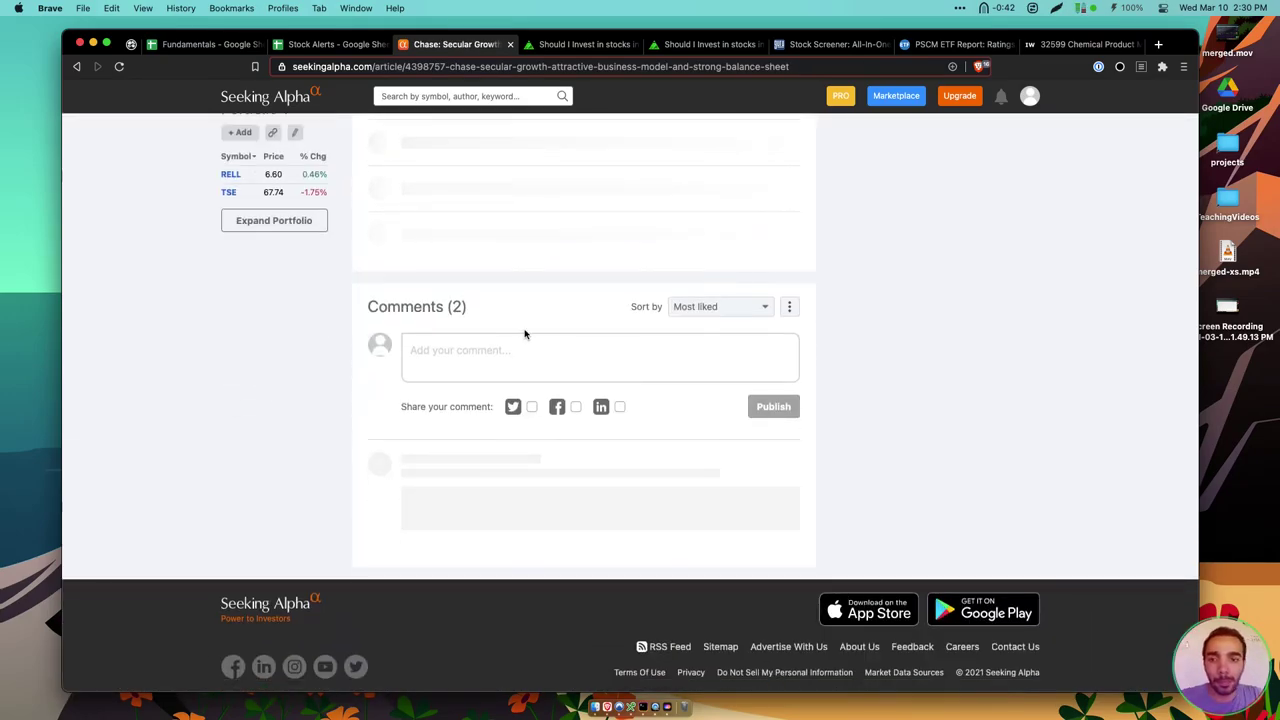
scroll(509, 297, "up", 20)
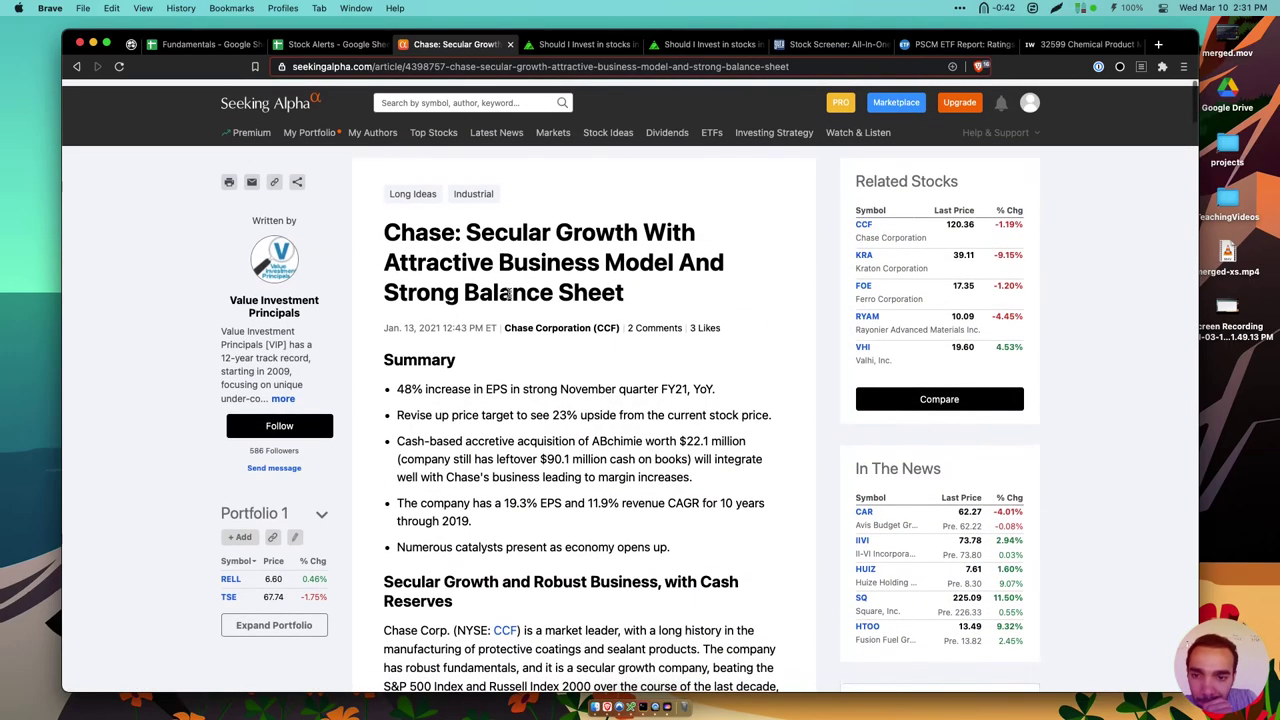
Read the article's Summary bullets, highlighting the EPS increase, price target and ABchimie acquisition points
scroll(509, 295, "down", 4)
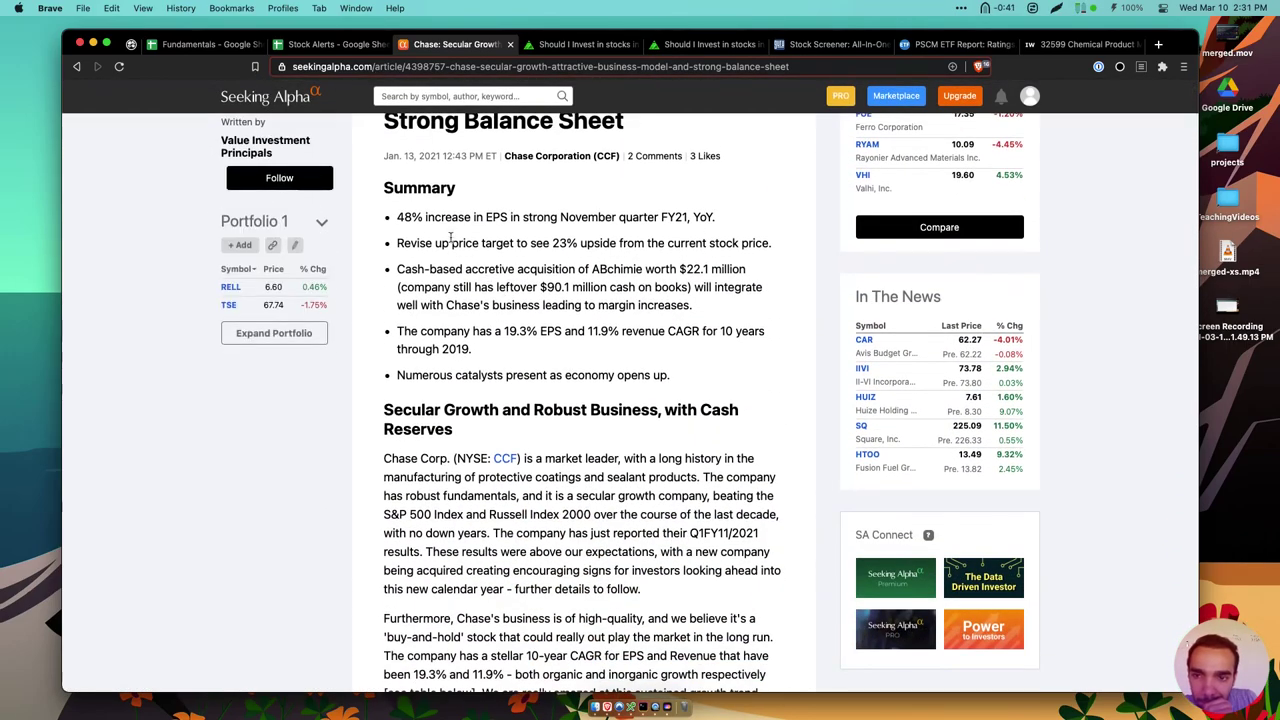
left_click_drag(444, 217, 565, 322)
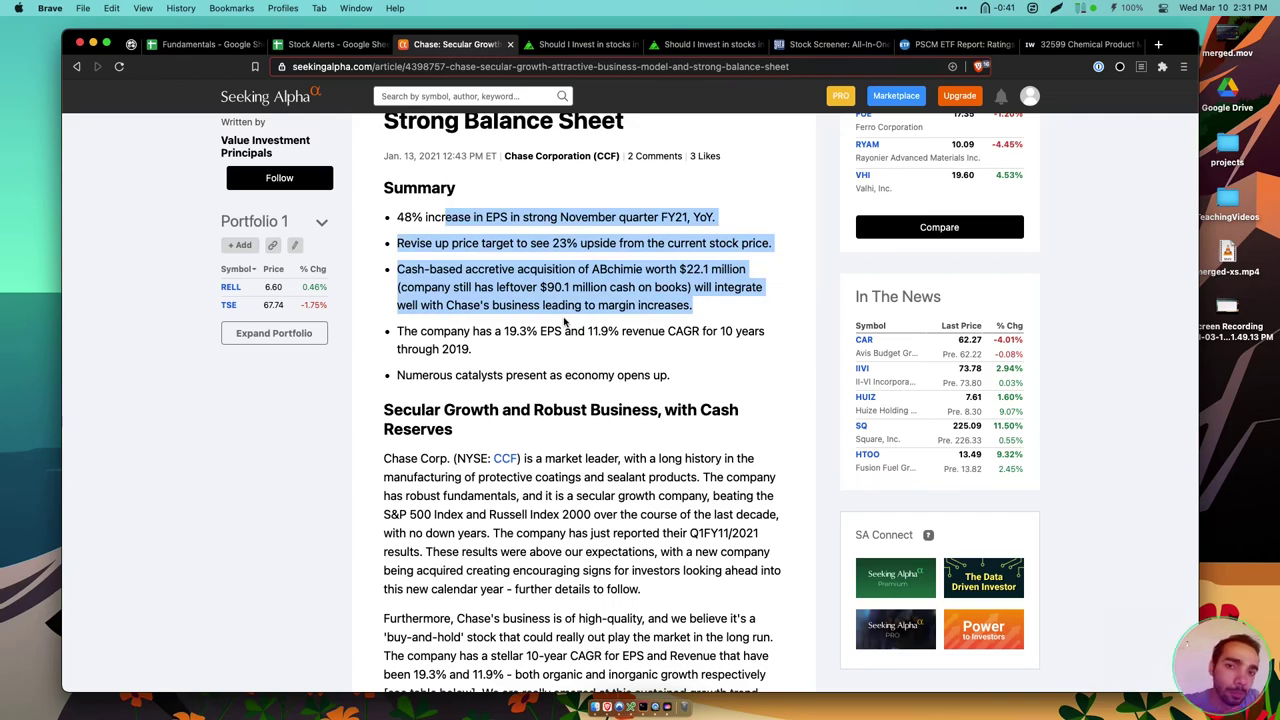
left_click(565, 322)
triple_click(485, 213)
left_click(492, 236)
triple_click(492, 243)
left_click(516, 265)
triple_click(516, 265)
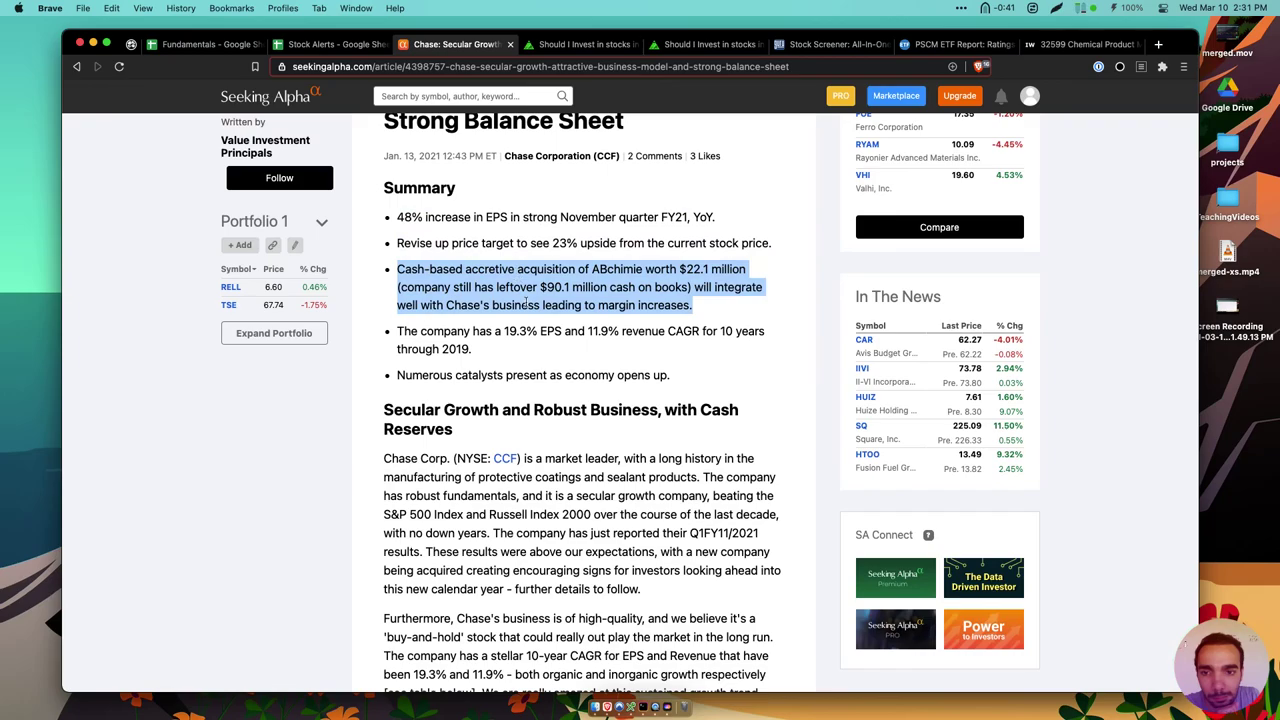
Read the "Secular Growth and Robust Business, with Cash Reserves" section, highlighting its opening paragraph and viewing the revenue and net income charts
scroll(520, 290, "down", 1)
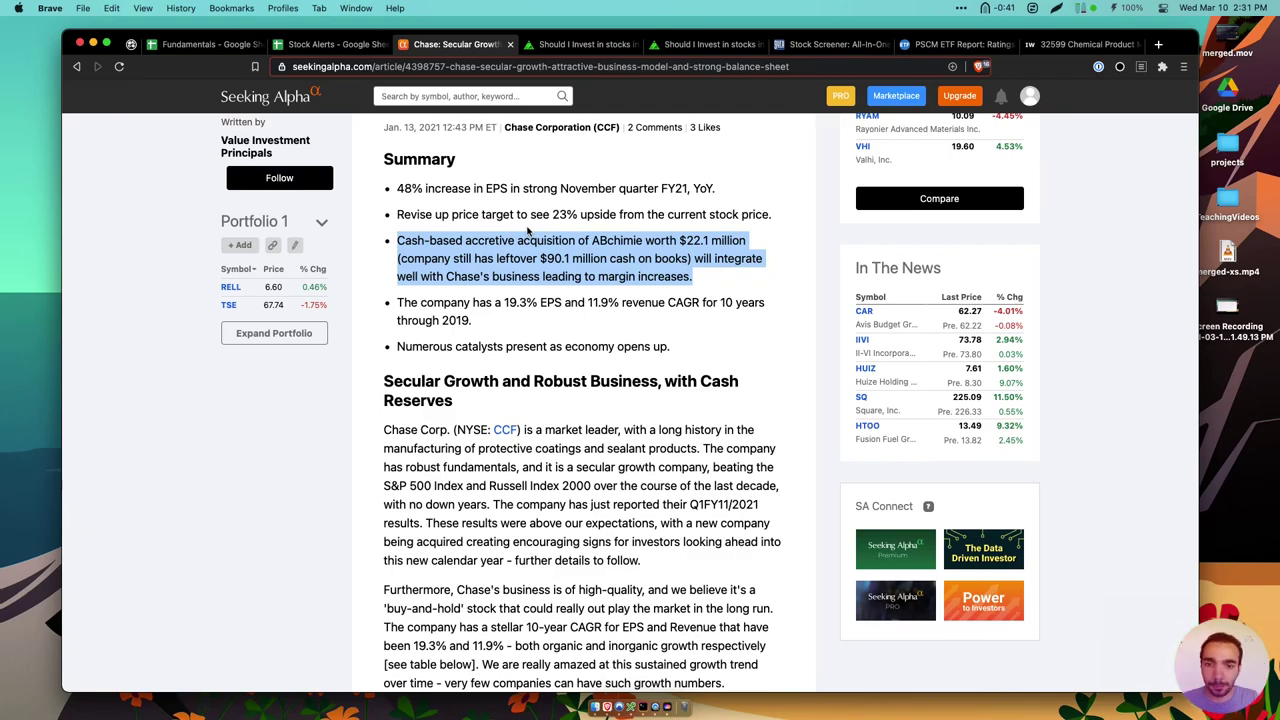
scroll(528, 232, "down", 5)
triple_click(632, 300)
scroll(632, 300, "down", 2)
scroll(635, 300, "down", 1)
triple_click(643, 289)
scroll(643, 287, "down", 1)
scroll(643, 287, "down", 1)
scroll(635, 258, "down", 1)
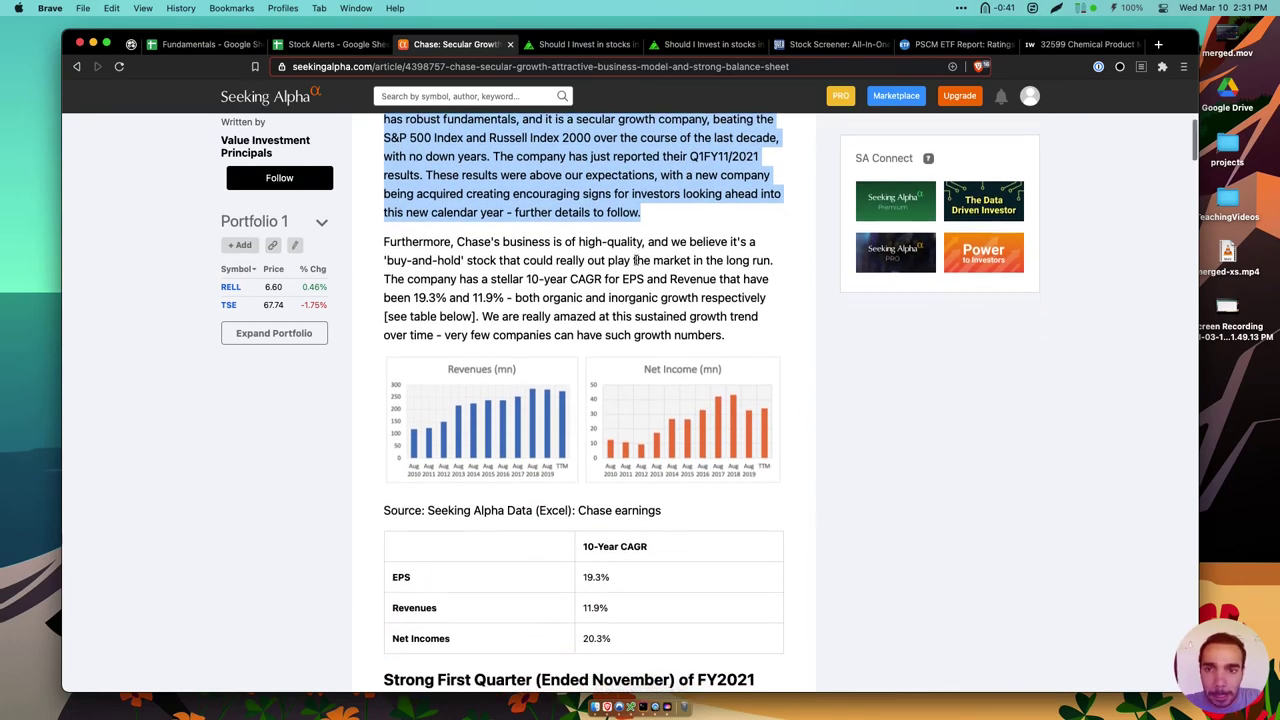
scroll(635, 258, "down", 5)
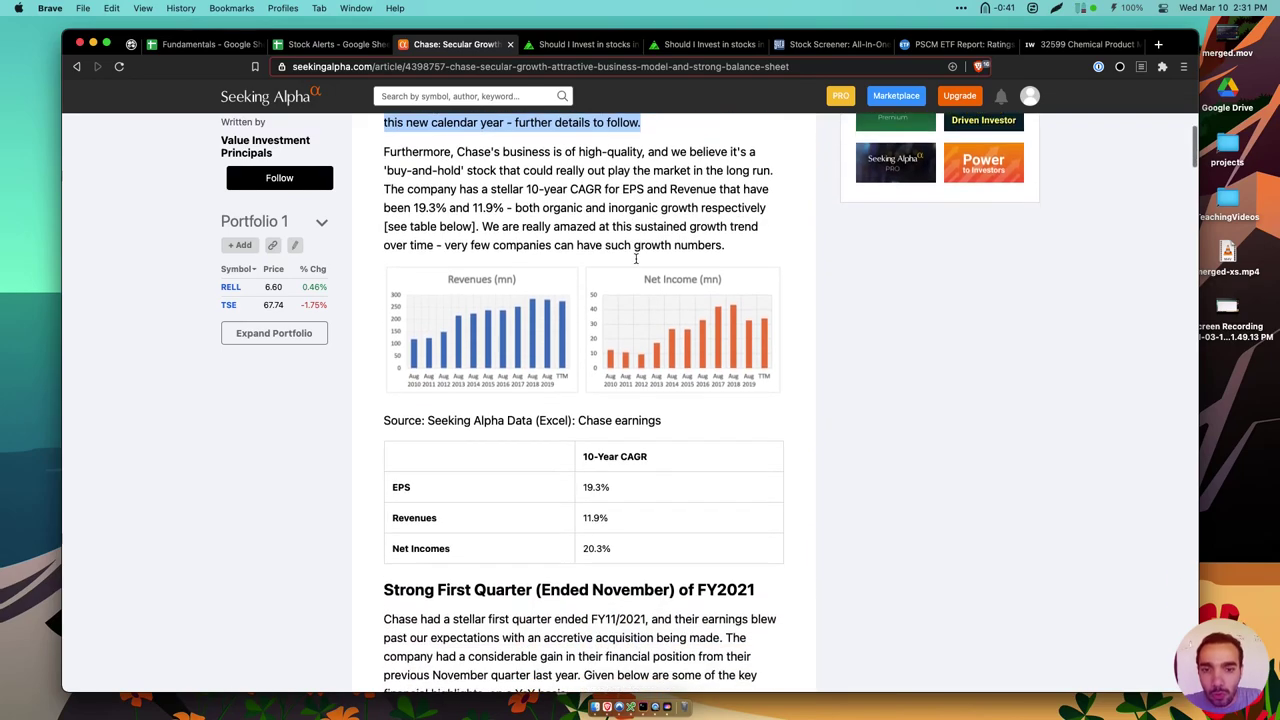
Read the "Strong First Quarter" section of the Chase article, including the quarterly EPS table, and highlight the CEO's quote
left_click_drag(605, 345, 620, 300)
scroll(620, 300, "down", 1)
triple_click(620, 294)
scroll(620, 300, "down", 4)
scroll(620, 300, "down", 4)
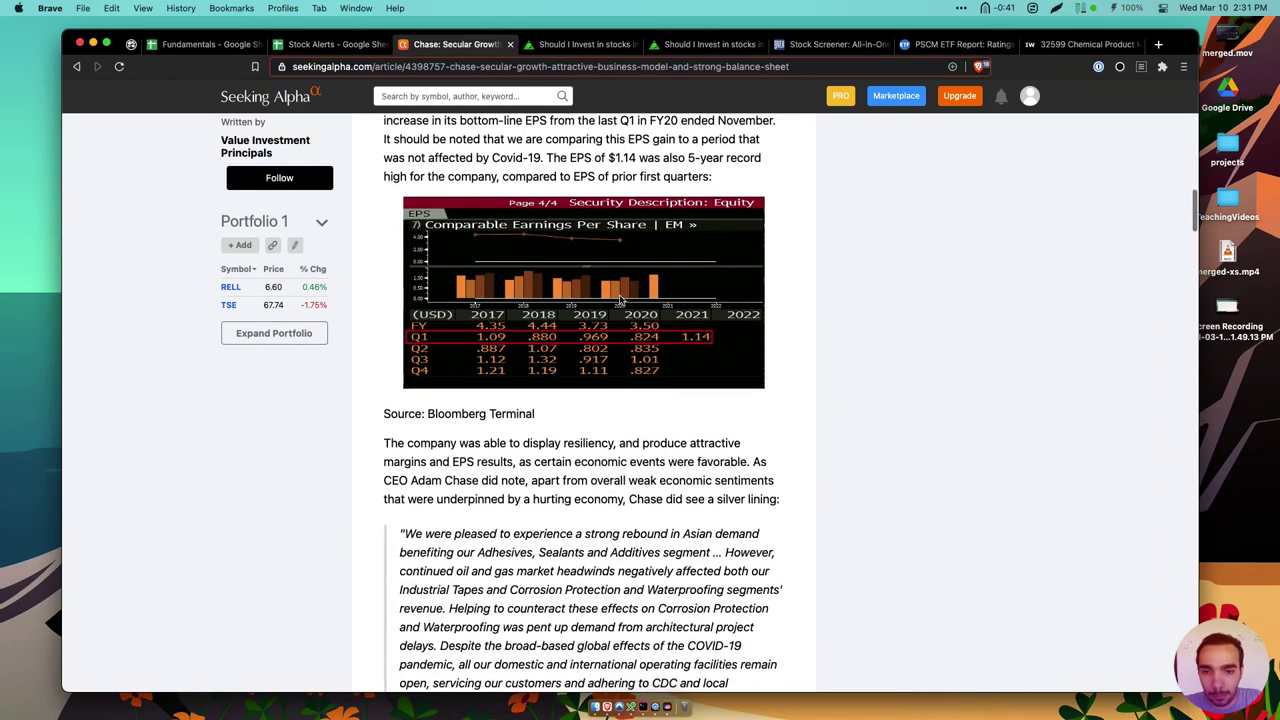
scroll(620, 300, "down", 1)
scroll(620, 300, "down", 4)
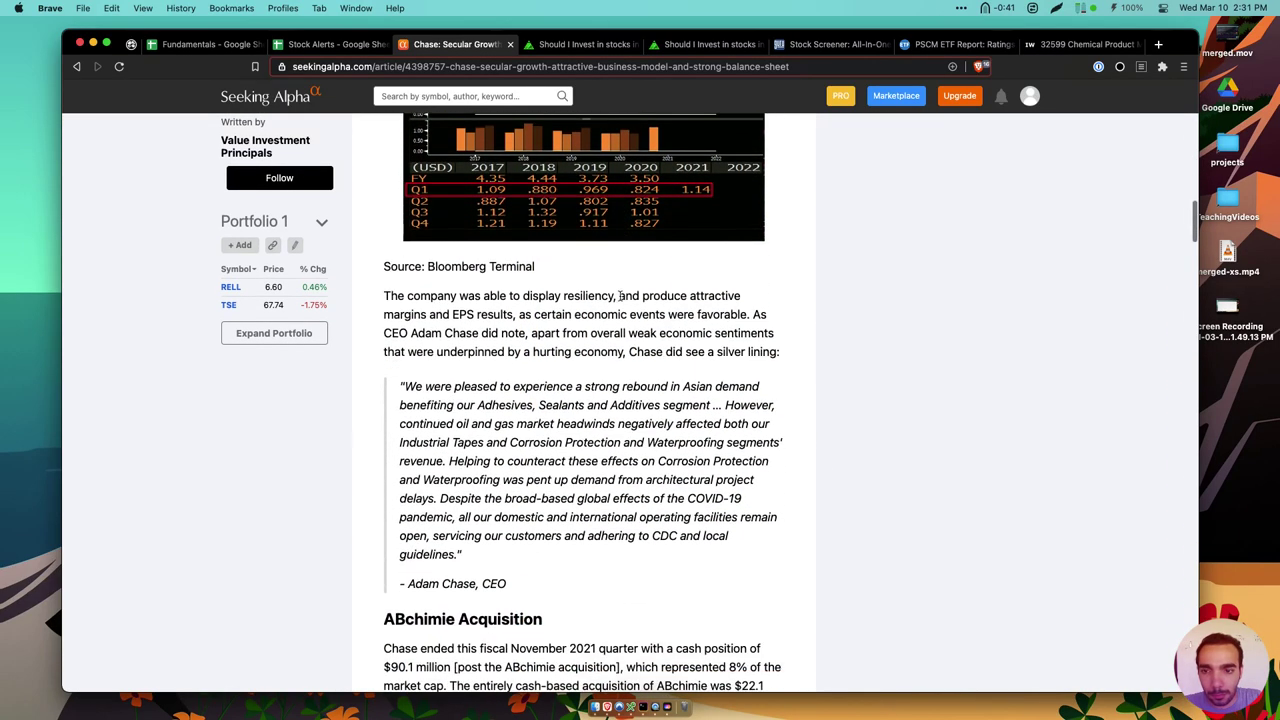
triple_click(608, 338)
Read the "ABchimie Acquisition" section, highlighting the paragraph on Chase's cash position and the all-cash purchase
scroll(608, 338, "down", 2)
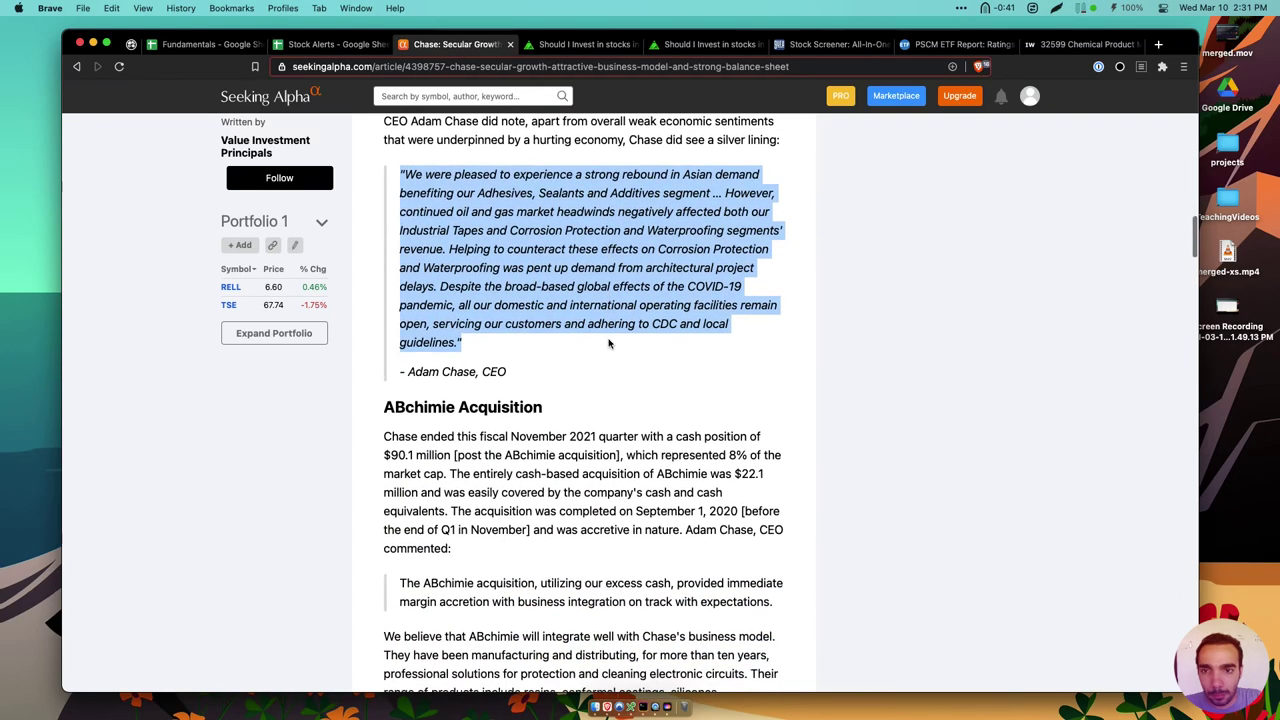
triple_click(595, 321)
scroll(595, 321, "down", 4)
triple_click(596, 310)
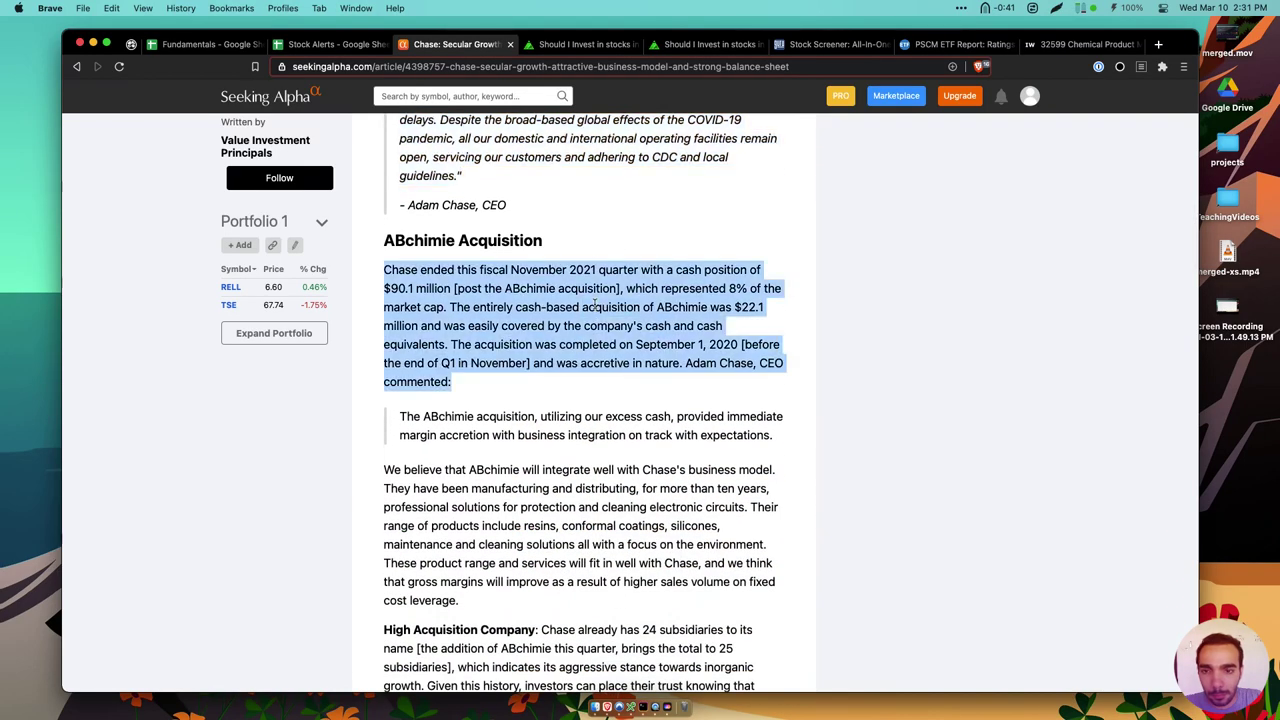
scroll(596, 310, "down", 2)
scroll(595, 303, "down", 1)
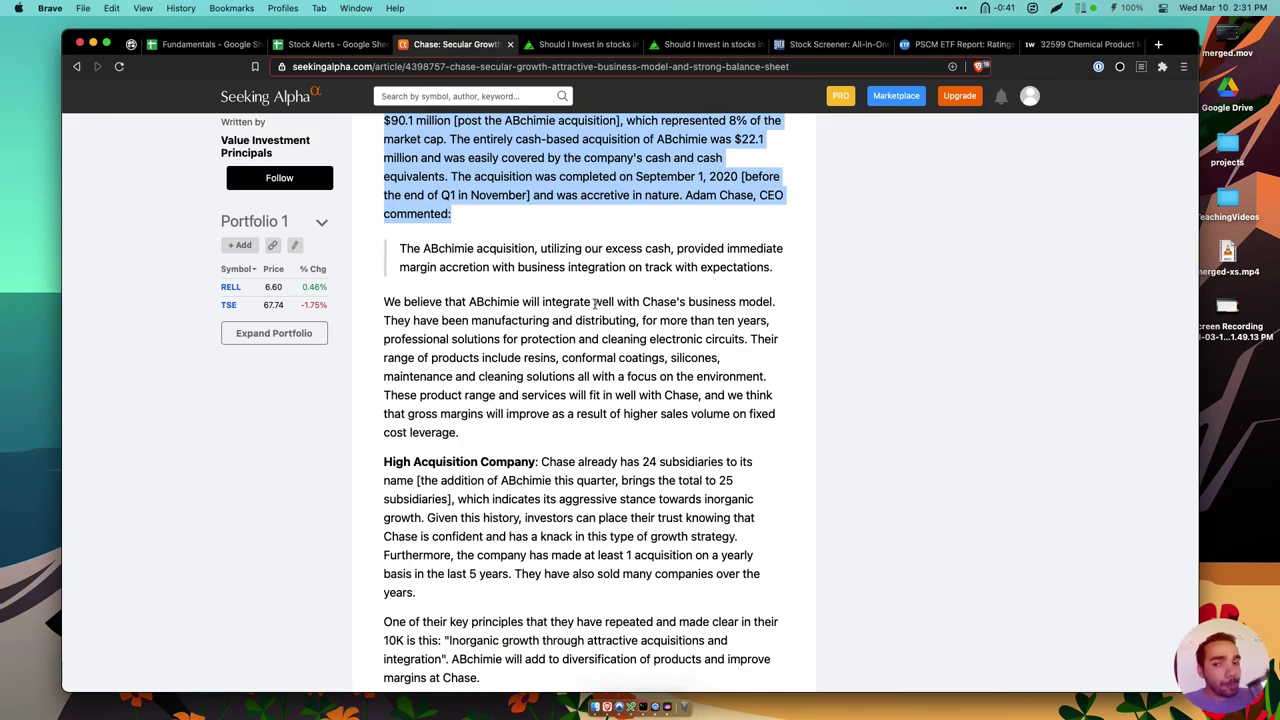
scroll(596, 303, "down", 2)
Highlight and reread the "High Acquisition Company" paragraph on Chase's subsidiaries and yearly acquisitions
left_click_drag(596, 303, 730, 400)
left_click(648, 400)
scroll(648, 400, "down", 2)
triple_click(648, 400)
scroll(648, 400, "down", 2)
scroll(634, 285, "down", 3)
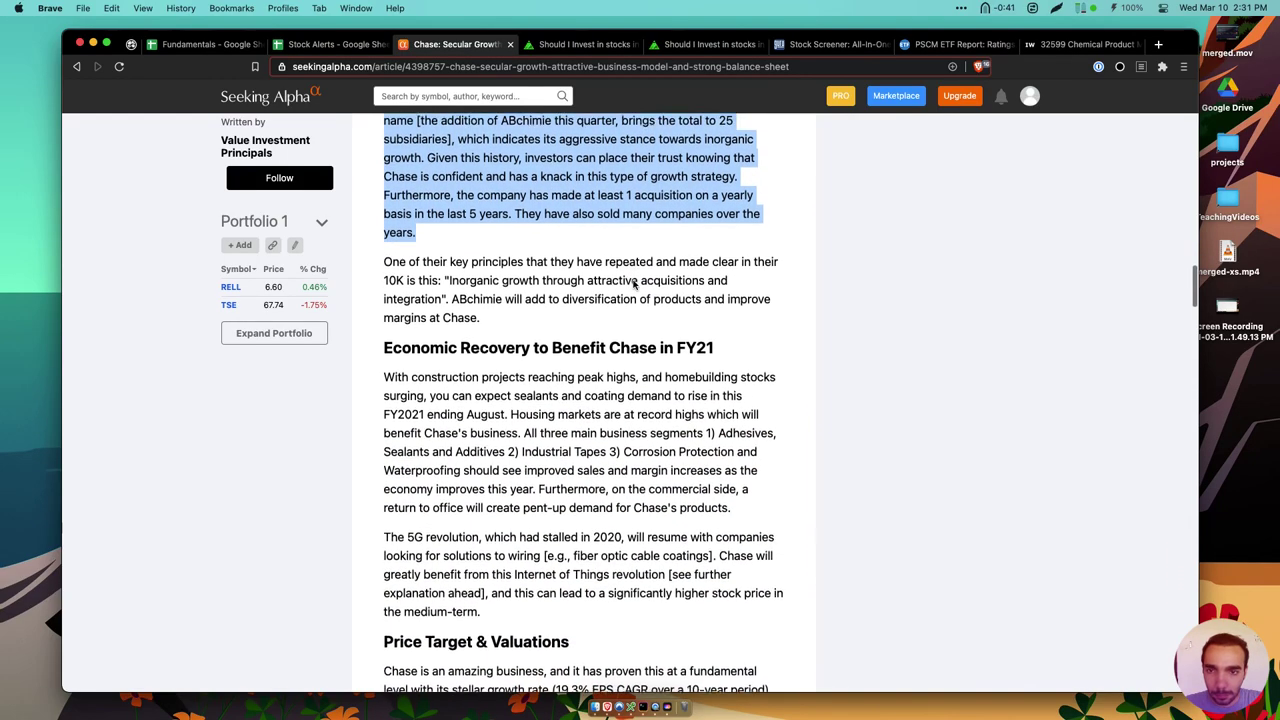
scroll(610, 252, "up", 1)
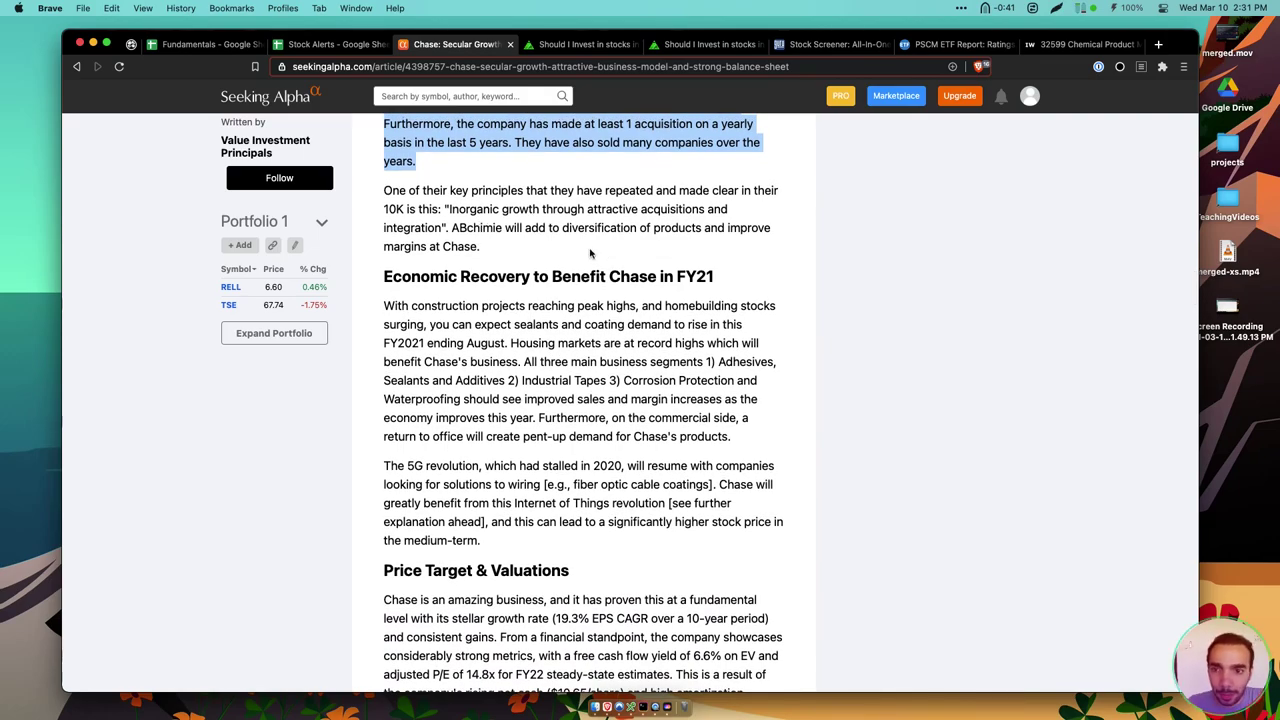
scroll(590, 252, "down", 1)
scroll(590, 250, "up", 5)
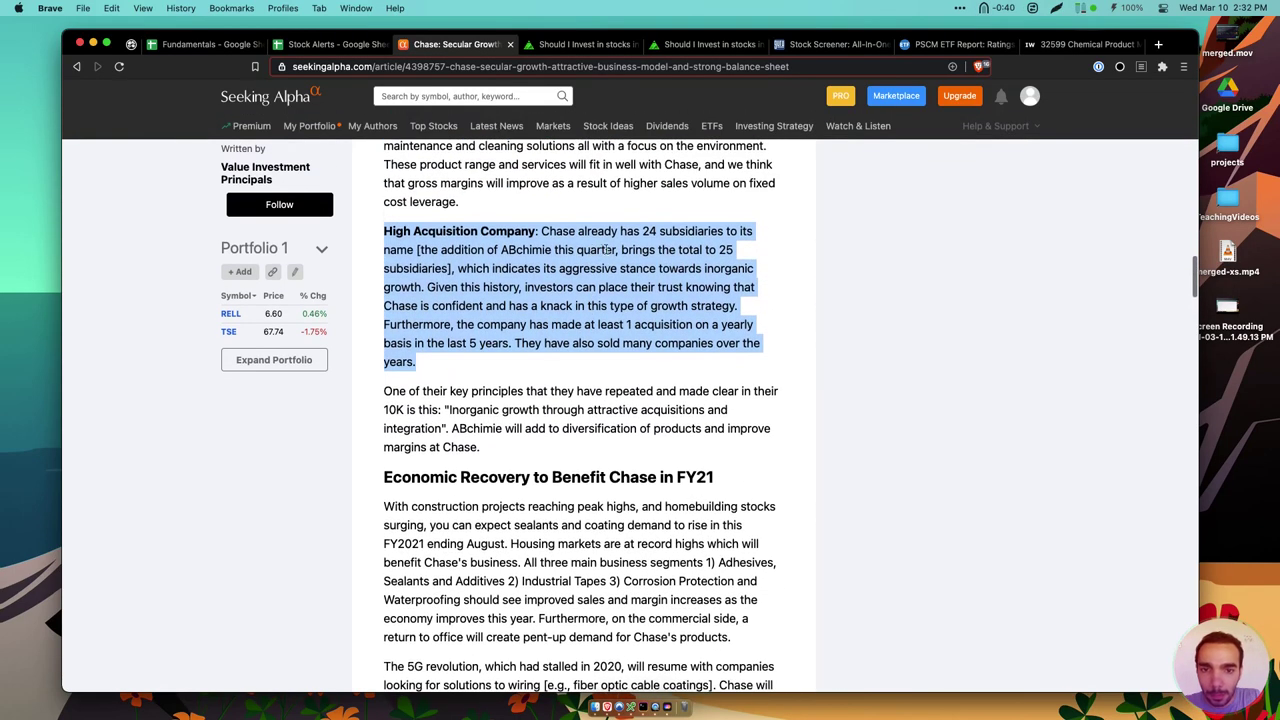
scroll(637, 327, "down", 1)
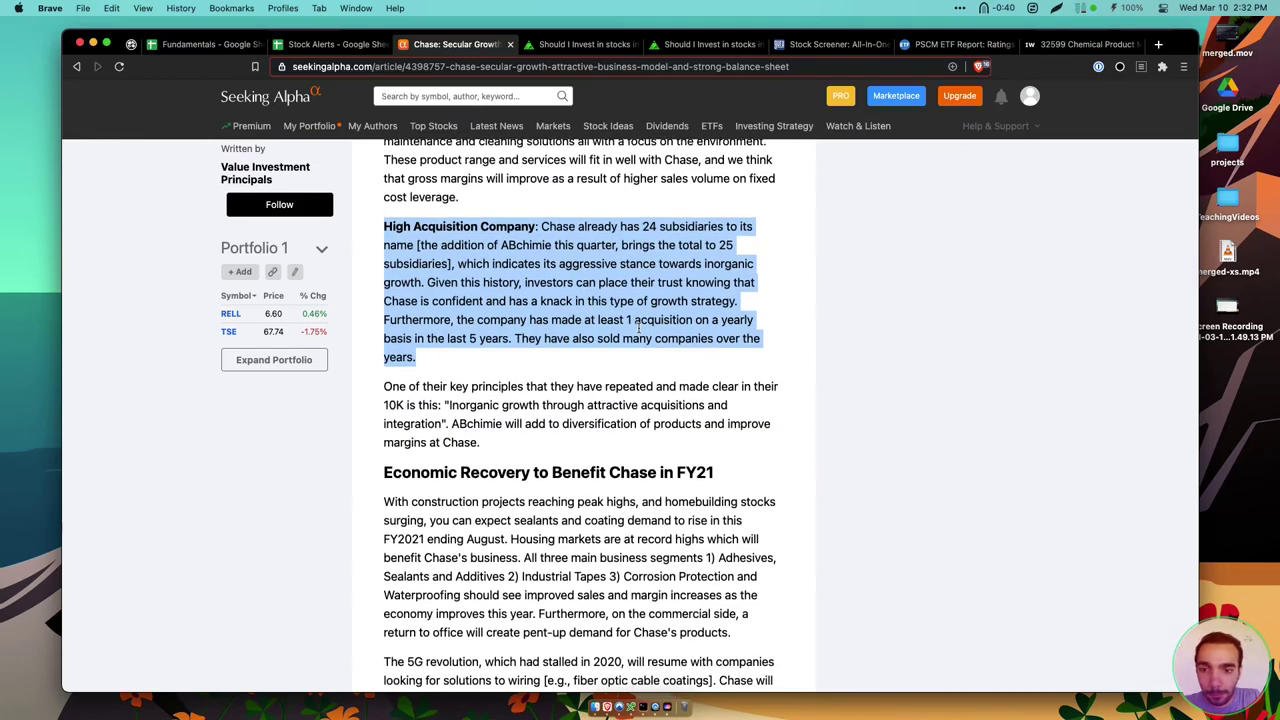
Read the "Economic Recovery to Benefit Chase in FY21" section, highlighting the 5G revolution paragraph
scroll(637, 327, "down", 5)
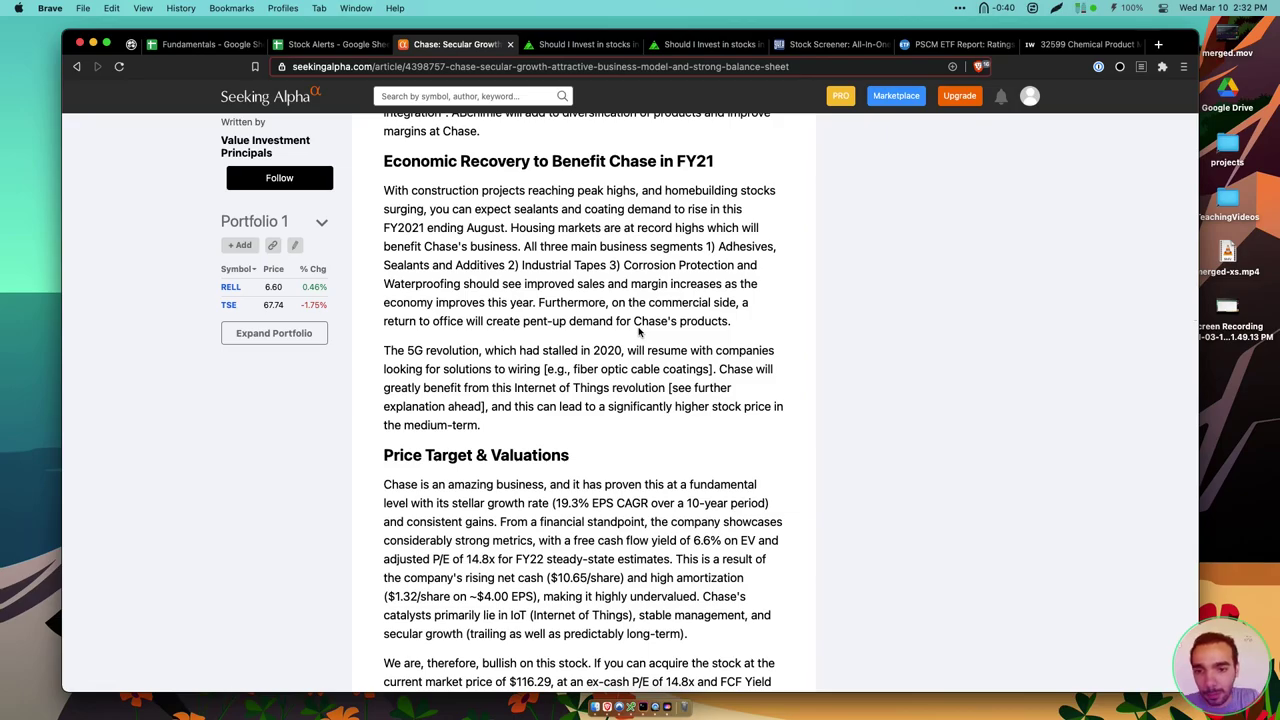
scroll(639, 331, "down", 2)
triple_click(630, 317)
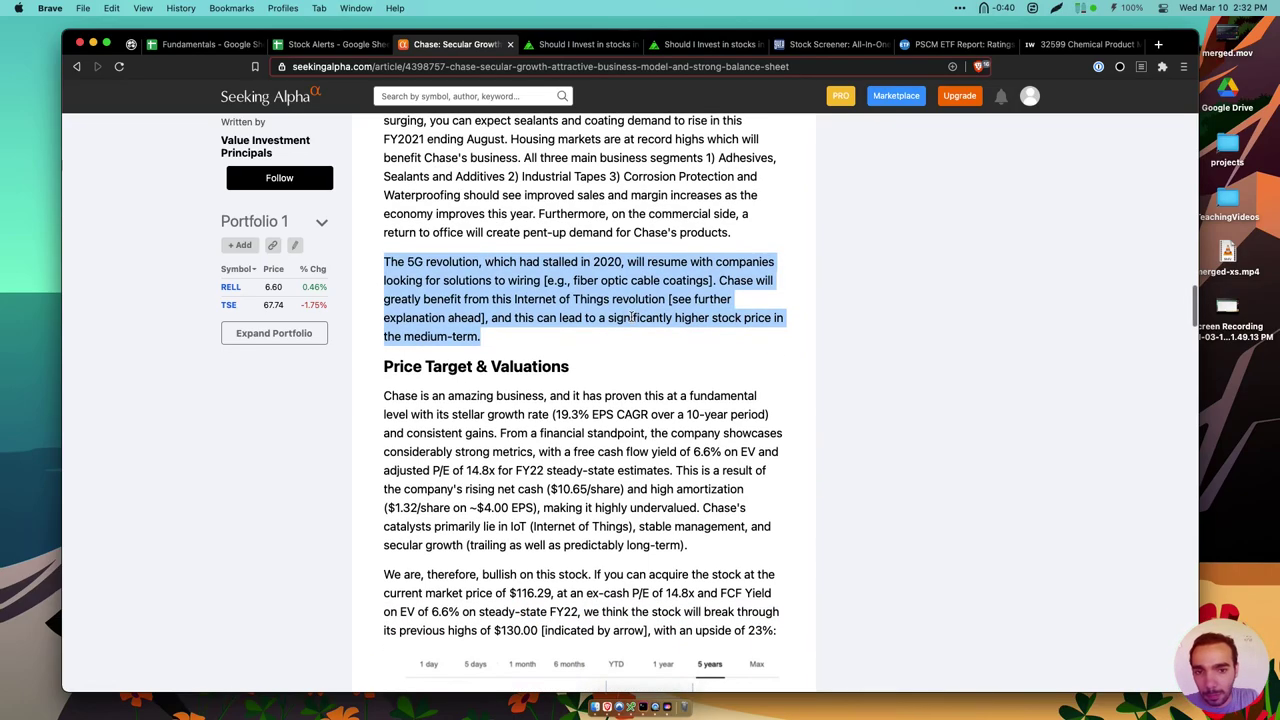
scroll(630, 317, "down", 3)
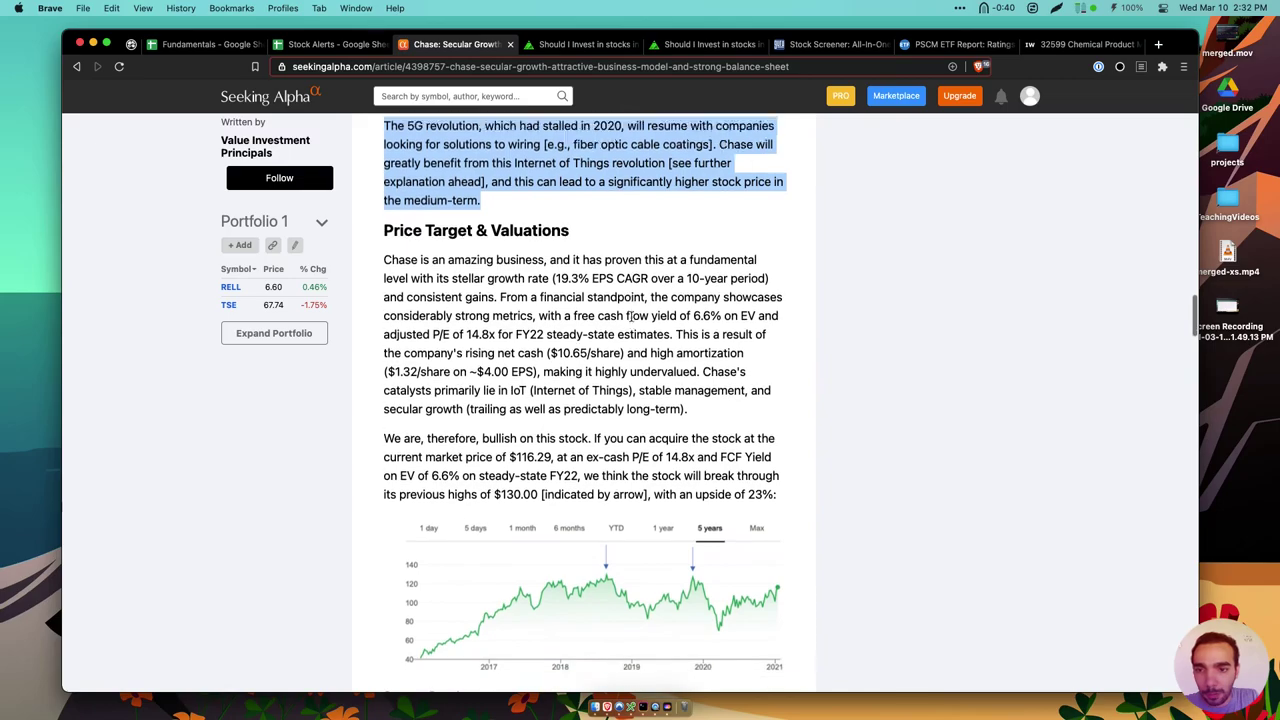
Read the "Price Target & Valuations" section, highlighting the paragraphs on financial metrics and on the bullish price case
scroll(630, 316, "down", 2)
triple_click(601, 219)
scroll(601, 219, "down", 1)
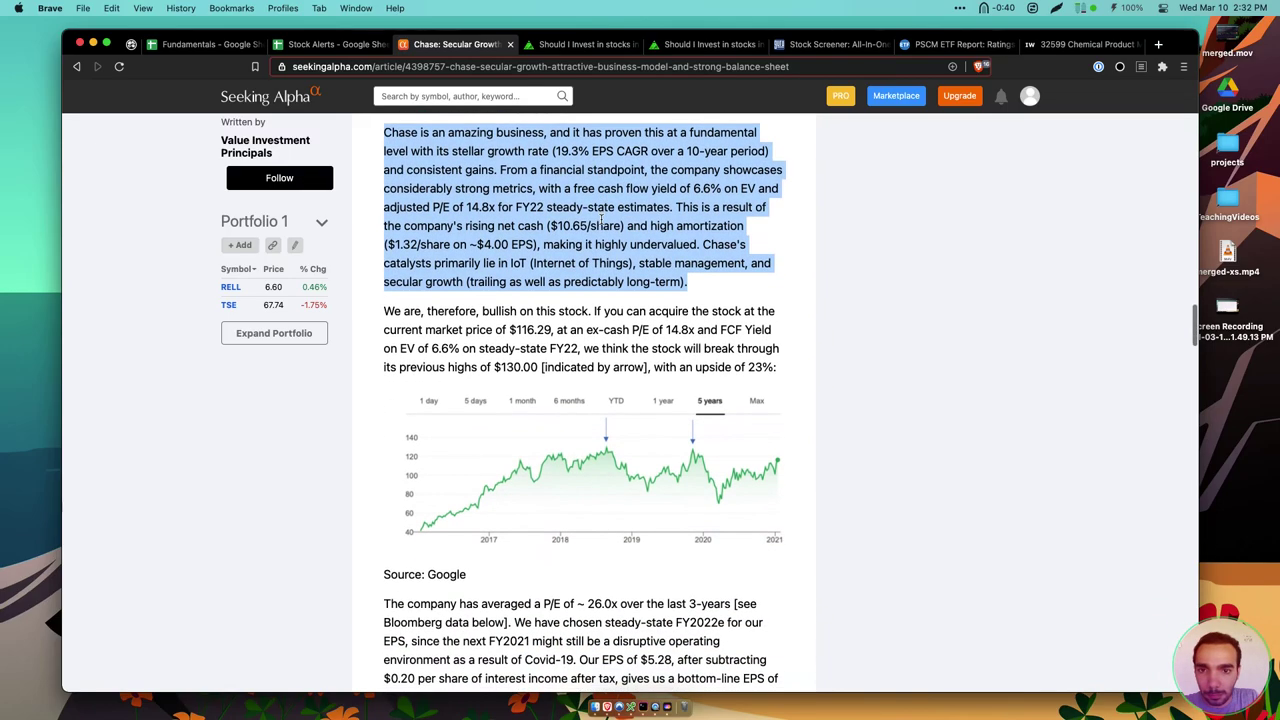
scroll(595, 212, "down", 2)
scroll(585, 195, "down", 1)
triple_click(579, 182)
scroll(579, 182, "down", 1)
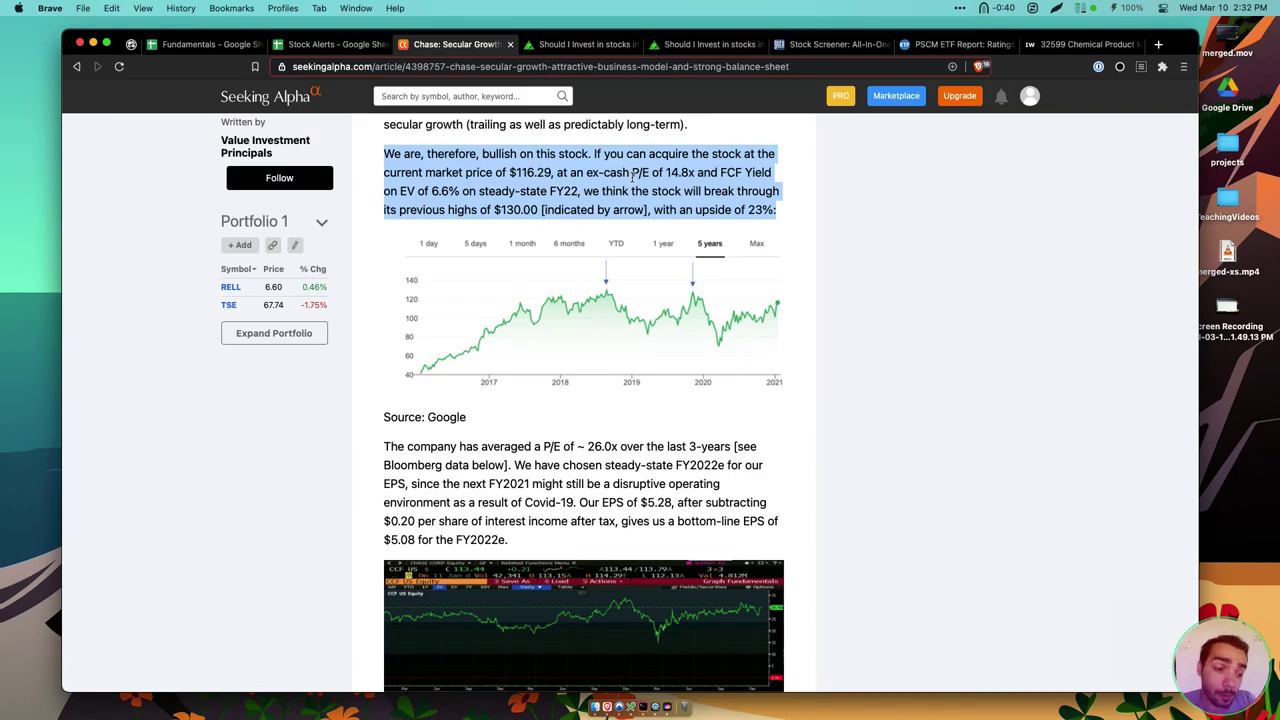
Check Chase's Cash & Equivalents history from '09 to TTM in the Fundamentals spreadsheet
left_click(205, 44)
scroll(684, 262, "up", 3)
scroll(684, 262, "right", 2)
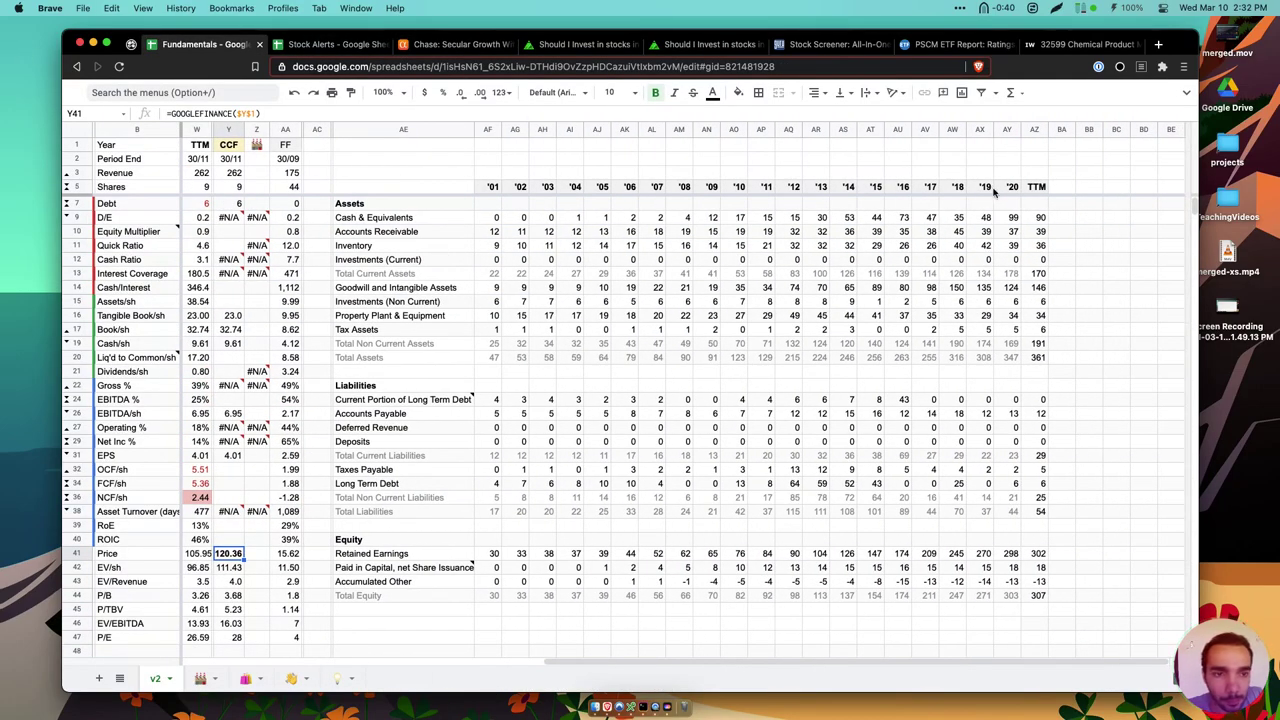
left_click_drag(1036, 217, 706, 218)
scroll(686, 300, "left", 10)
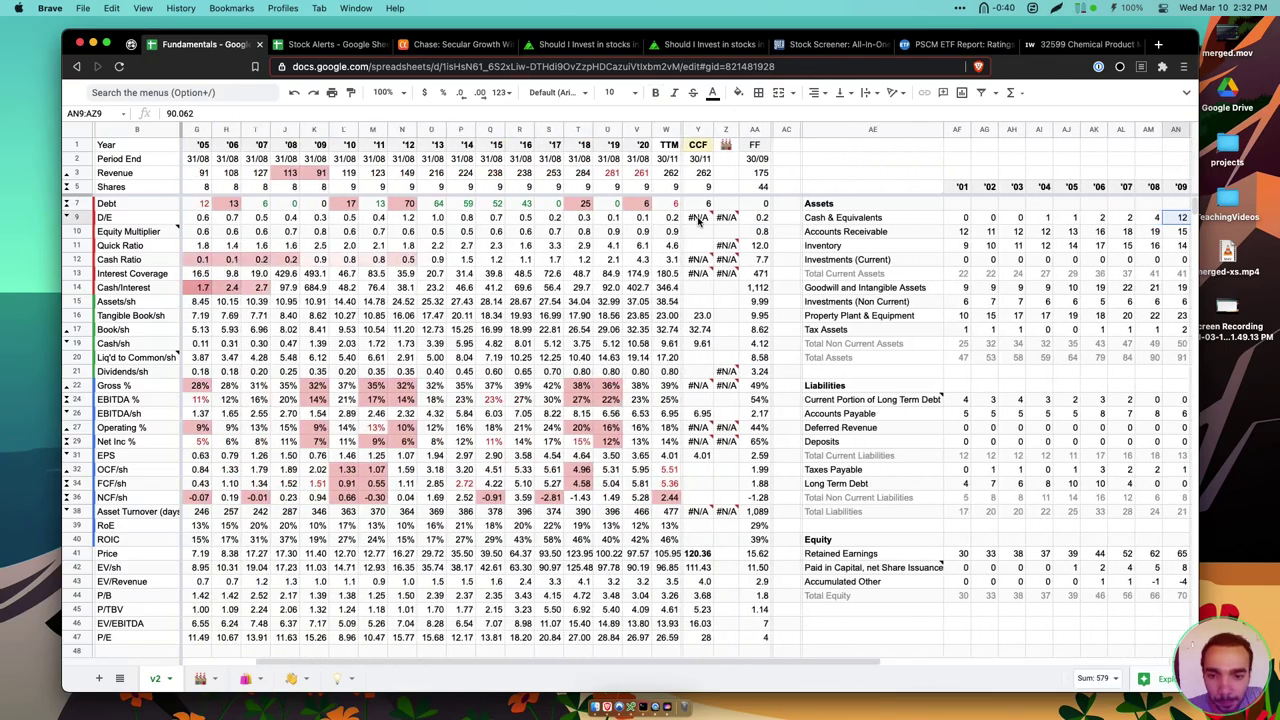
Inspect CCF's current EV/sh and EV/Revenue in the valuation rows of the Fundamentals sheet
scroll(686, 300, "down", 8)
scroll(690, 340, "left", 3)
scroll(690, 340, "up", 6)
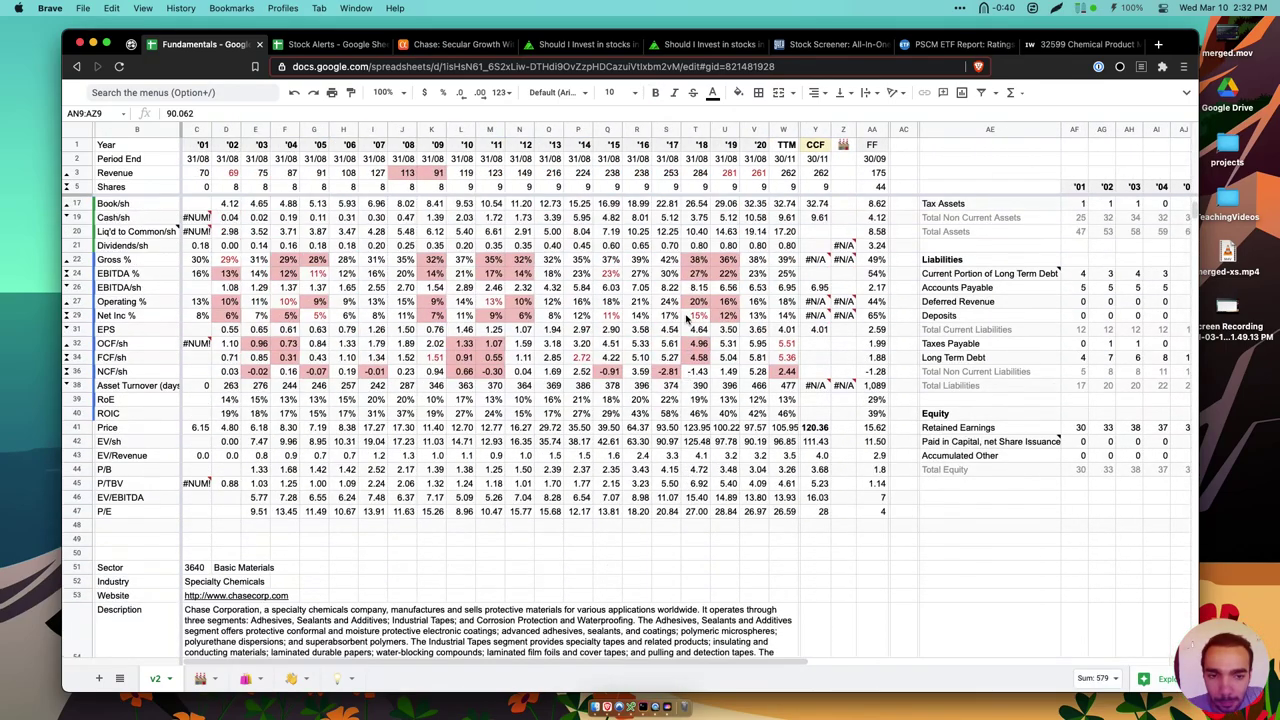
left_click(870, 441)
left_click(815, 441)
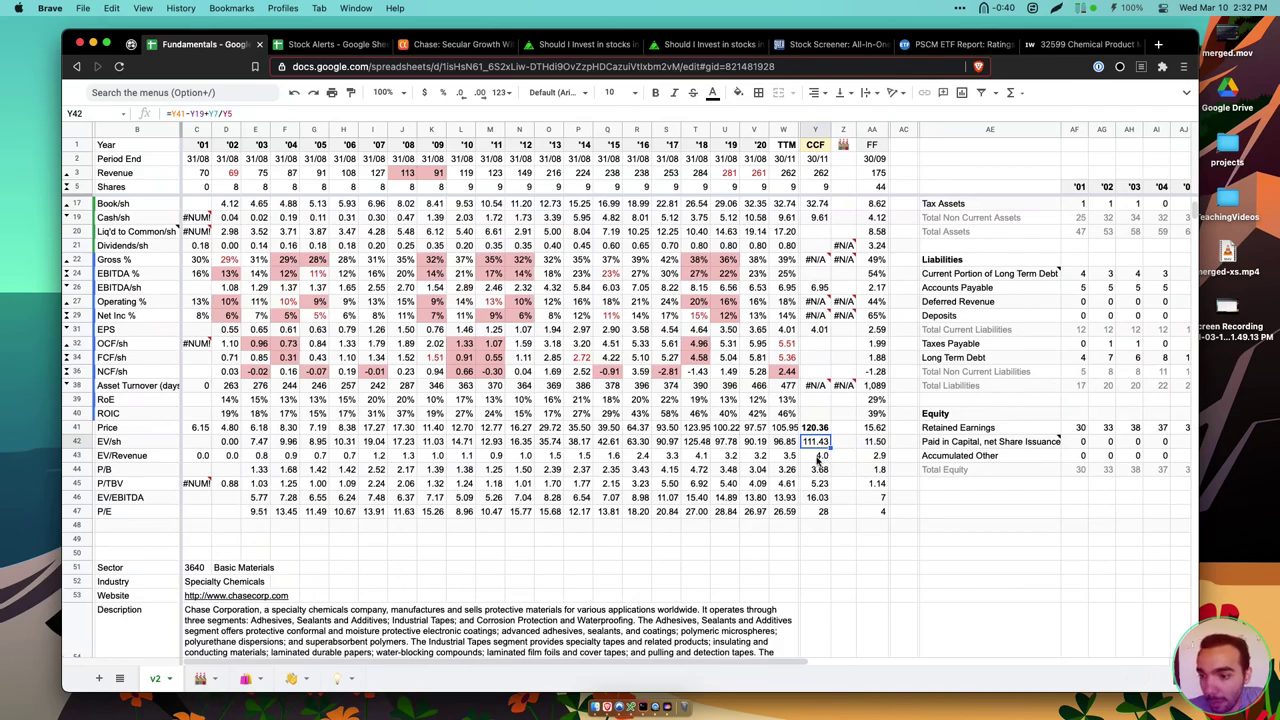
left_click(825, 456)
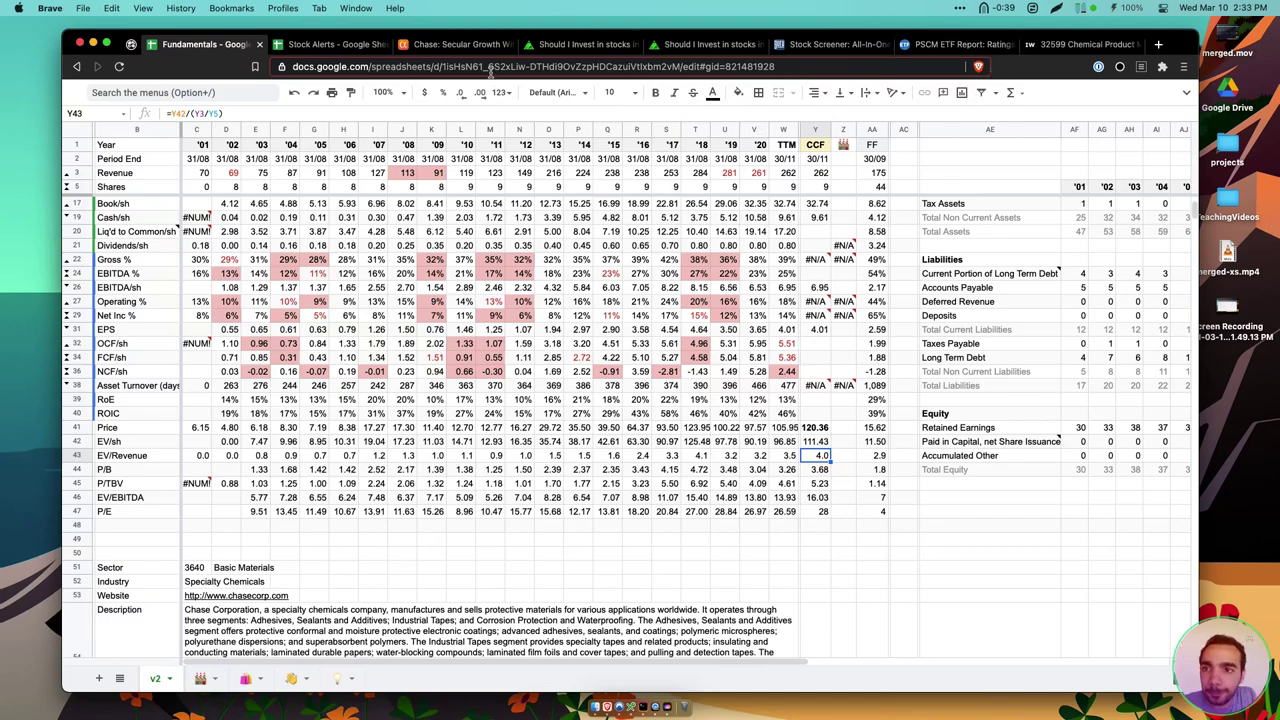
Read the article's average P/E and EPS estimate, and compare them with CCF's current and '15 P/E in the Fundamentals sheet
left_click(425, 44)
scroll(620, 400, "down", 5)
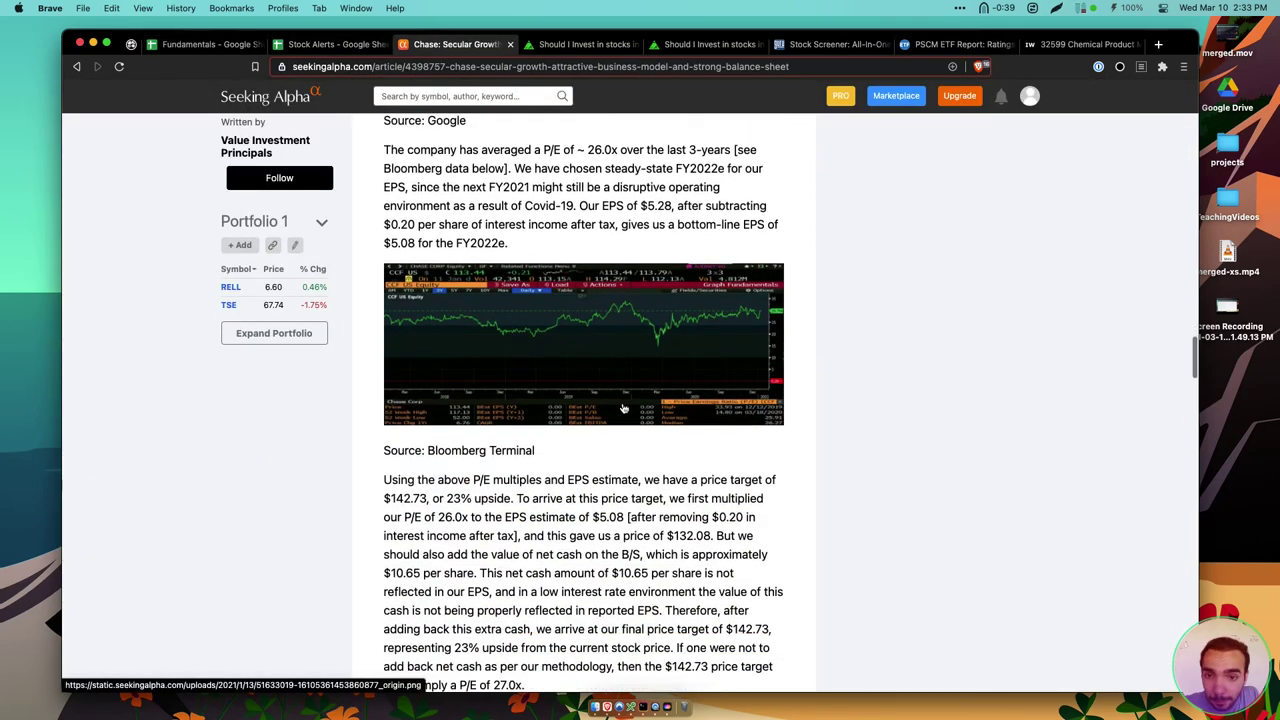
left_click_drag(612, 151, 639, 224)
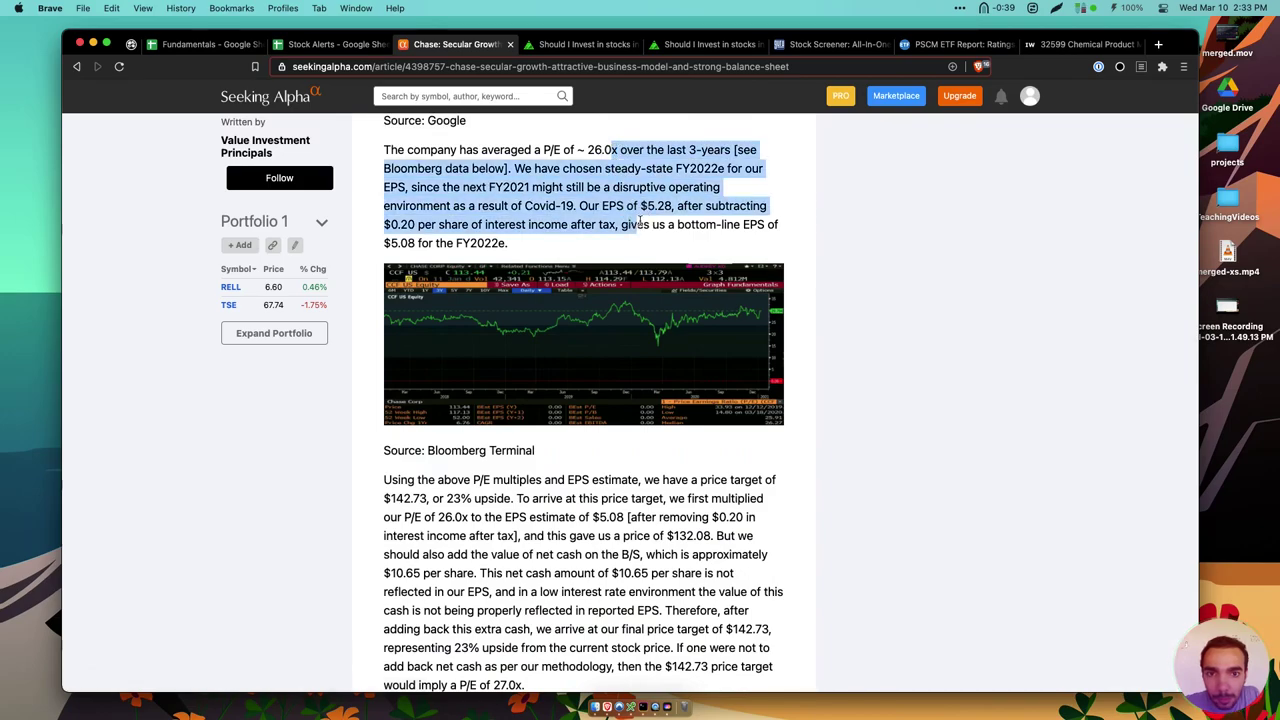
left_click(205, 44)
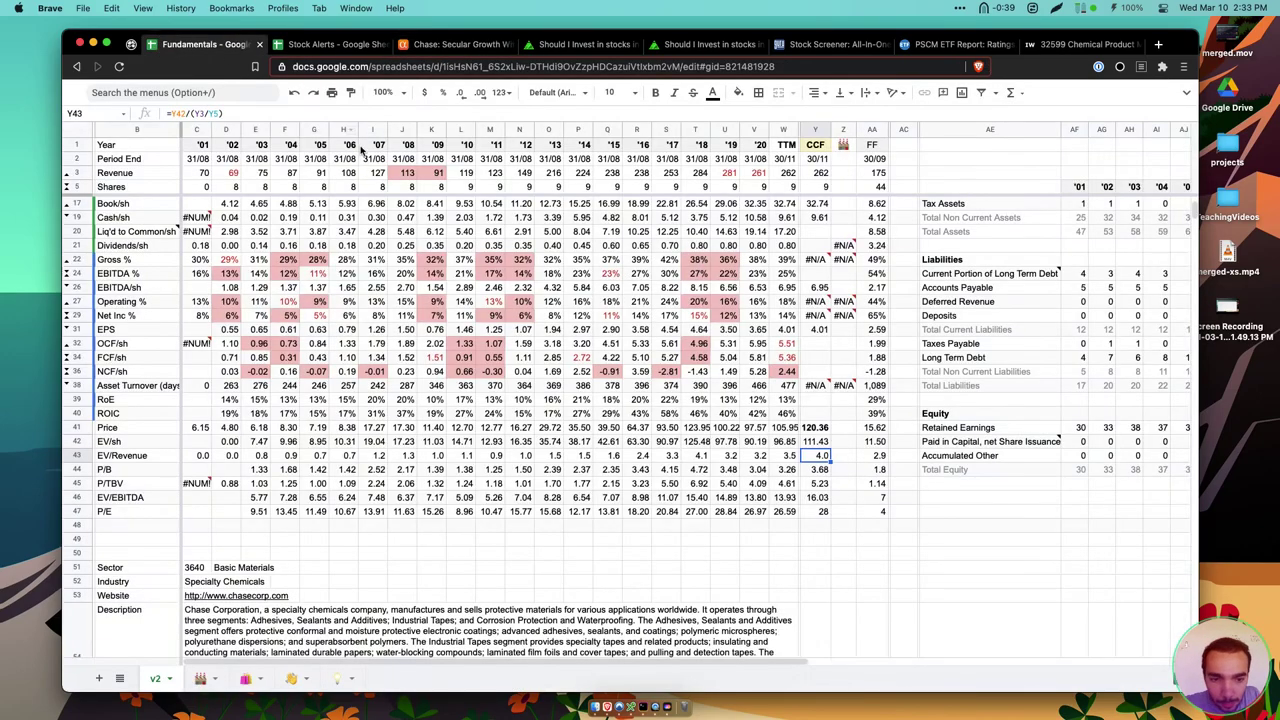
left_click(826, 512)
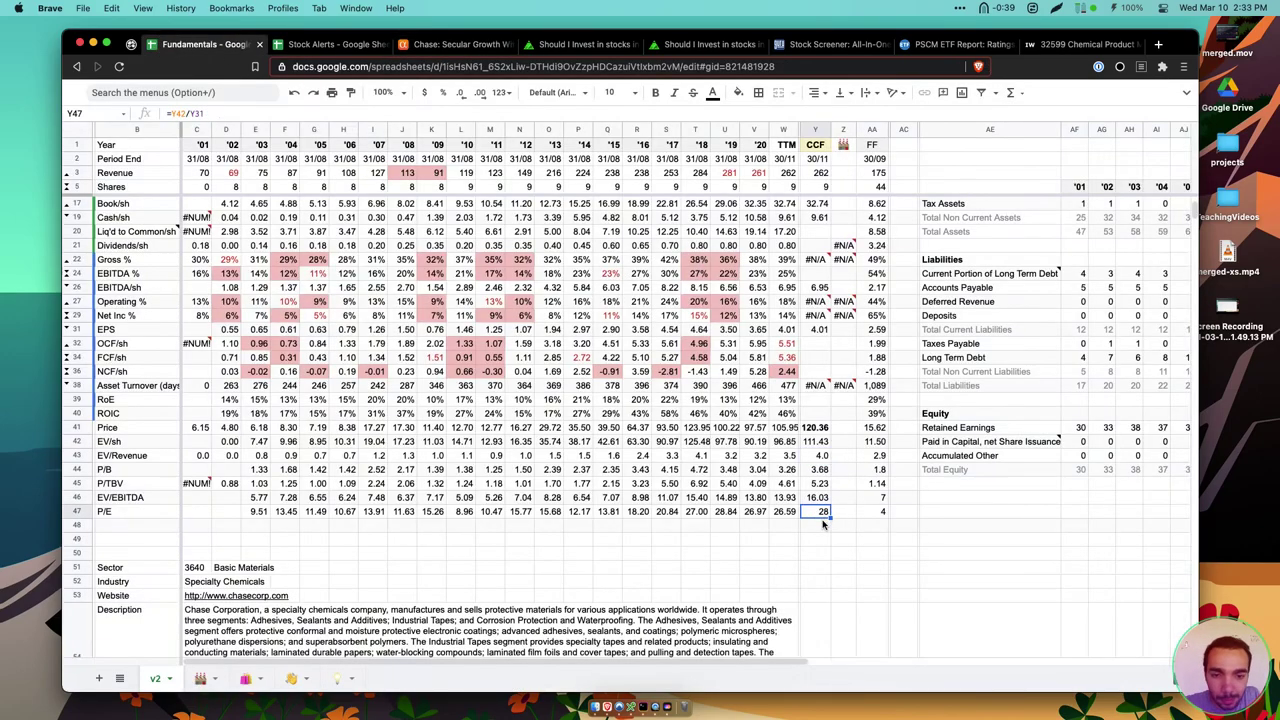
left_click(610, 513)
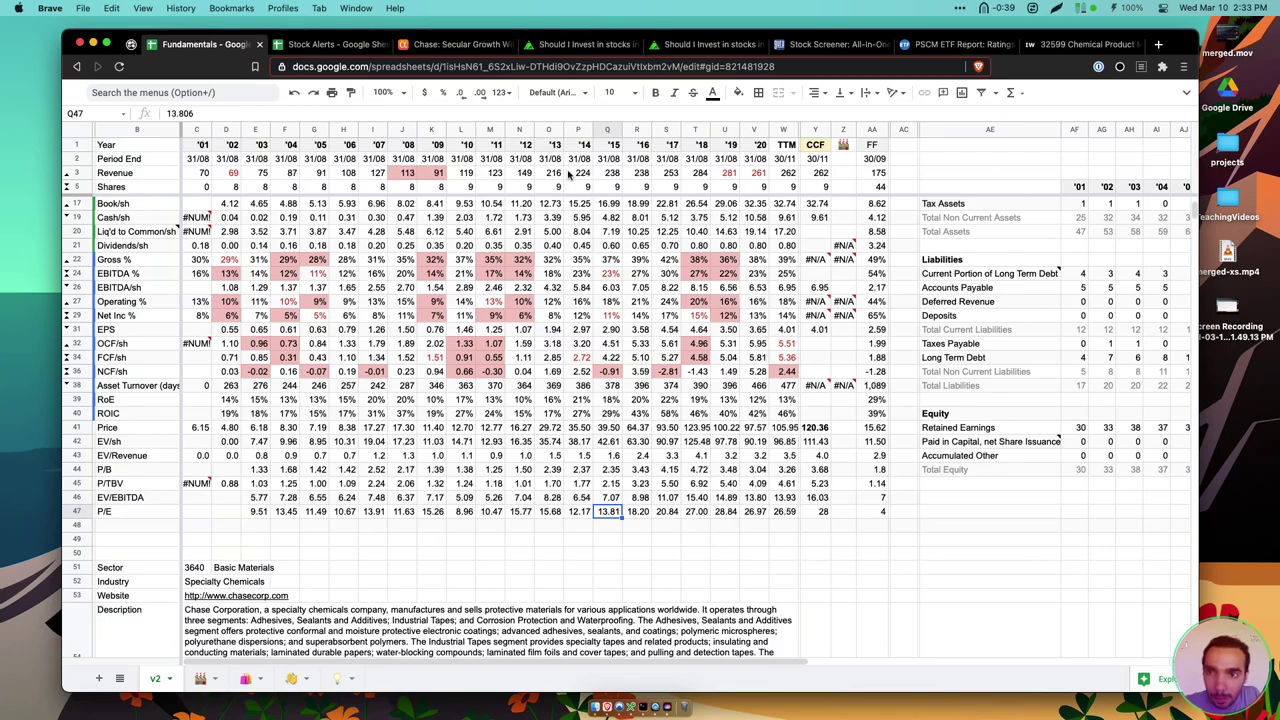
Open the CCF chart on TradingView in a new tab placed after Stock Alerts, and return to the Fundamentals sheet while it loads
key("super+t")
type("tv")
key("Tab")
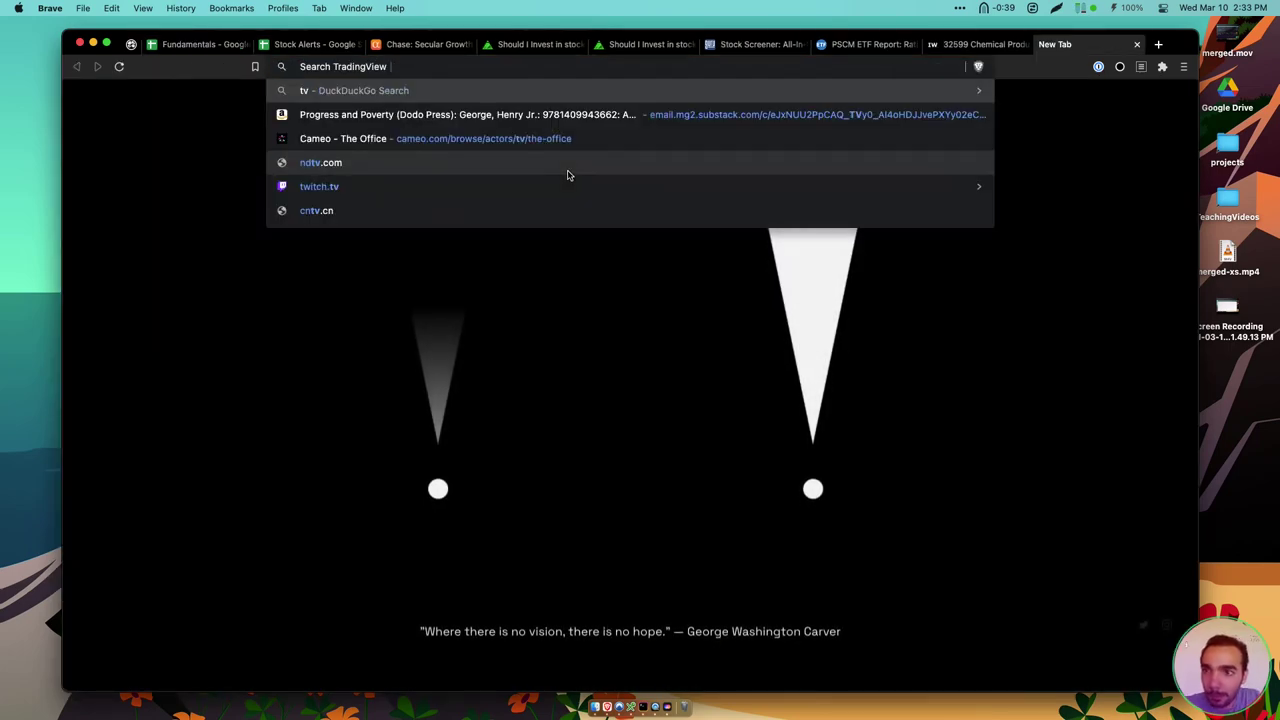
type("ccf")
key("Return")
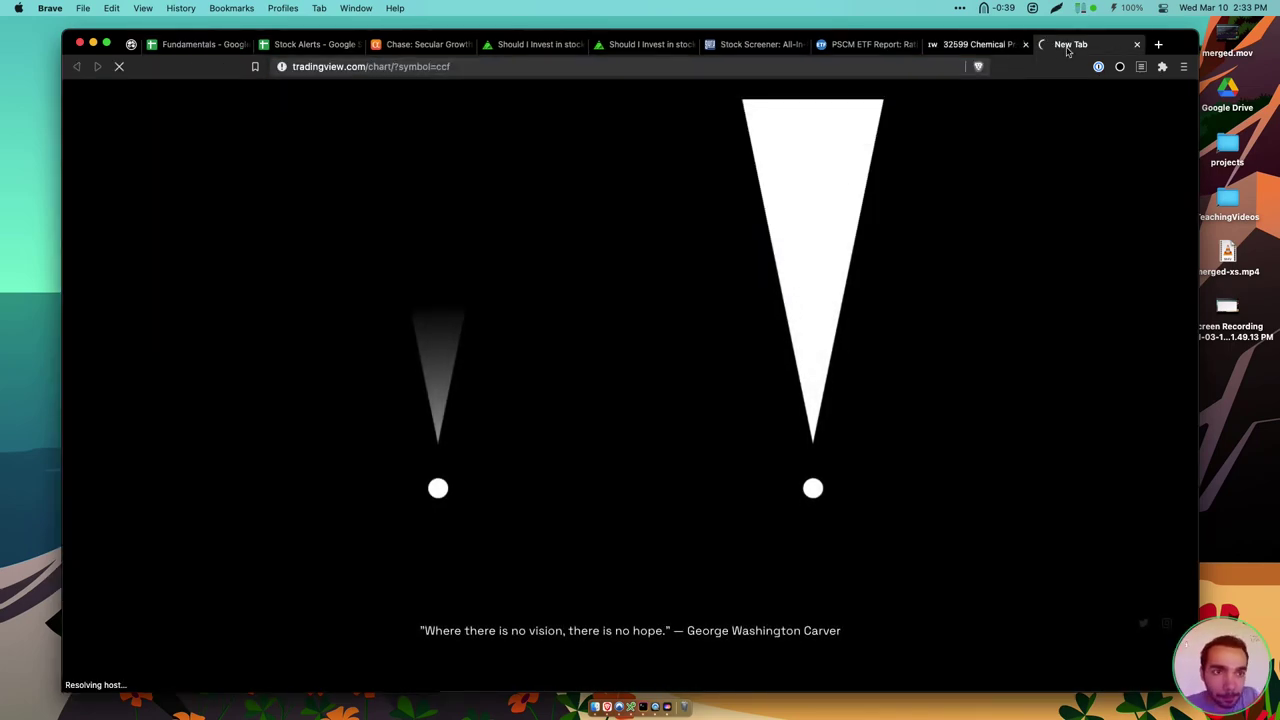
left_click_drag(1076, 50, 430, 45)
left_click(305, 45)
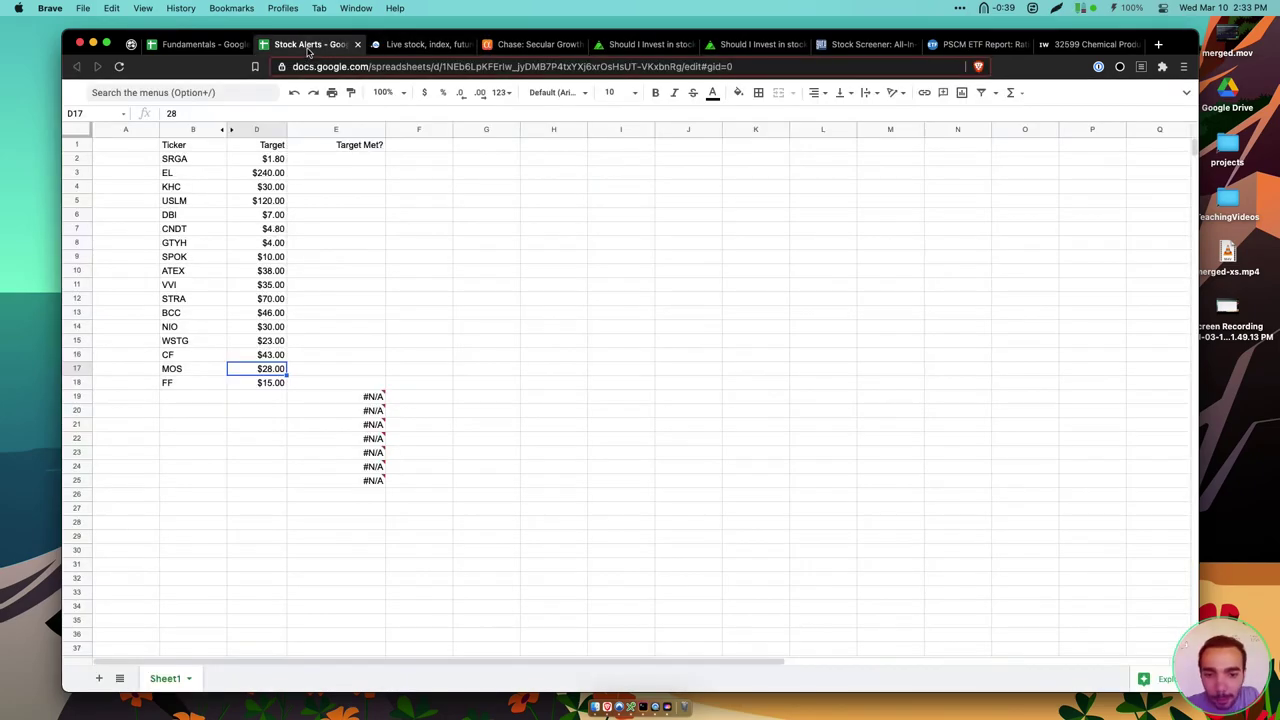
left_click(222, 52)
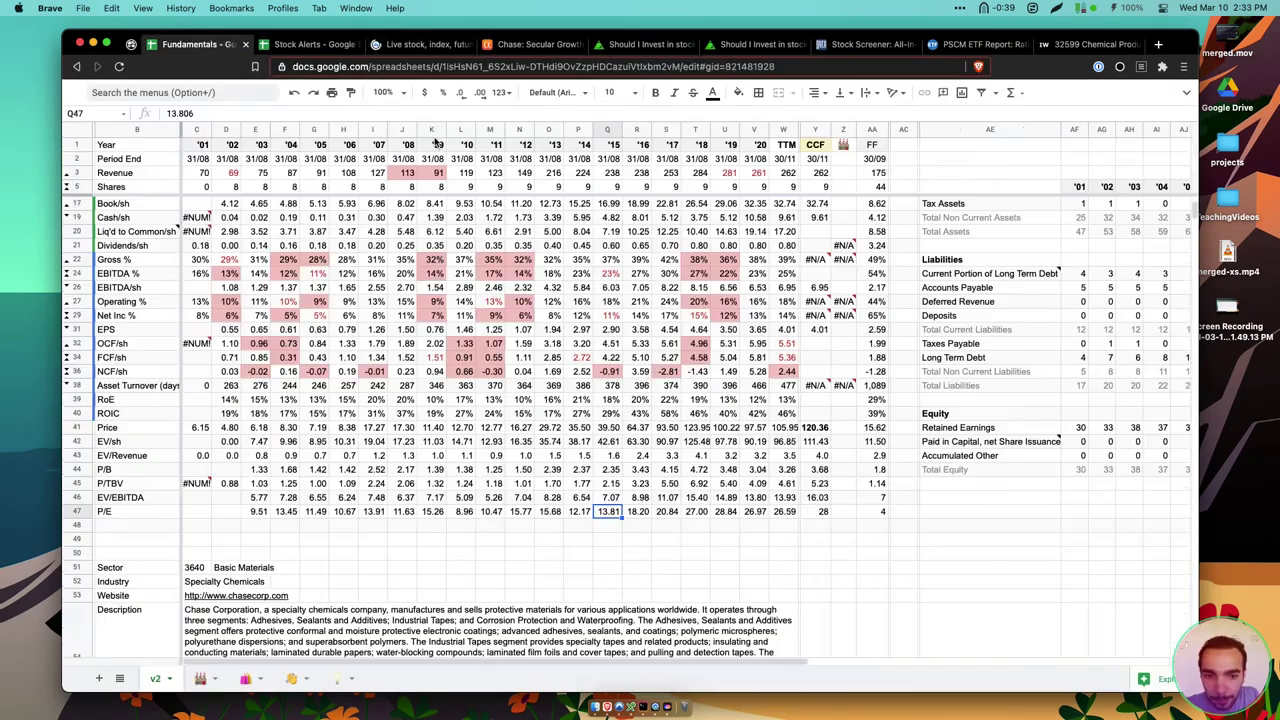
Review CCF's current valuation multiples one by one from the price row down through P/B to P/E
left_click(817, 430)
key("Down")
key("Down")
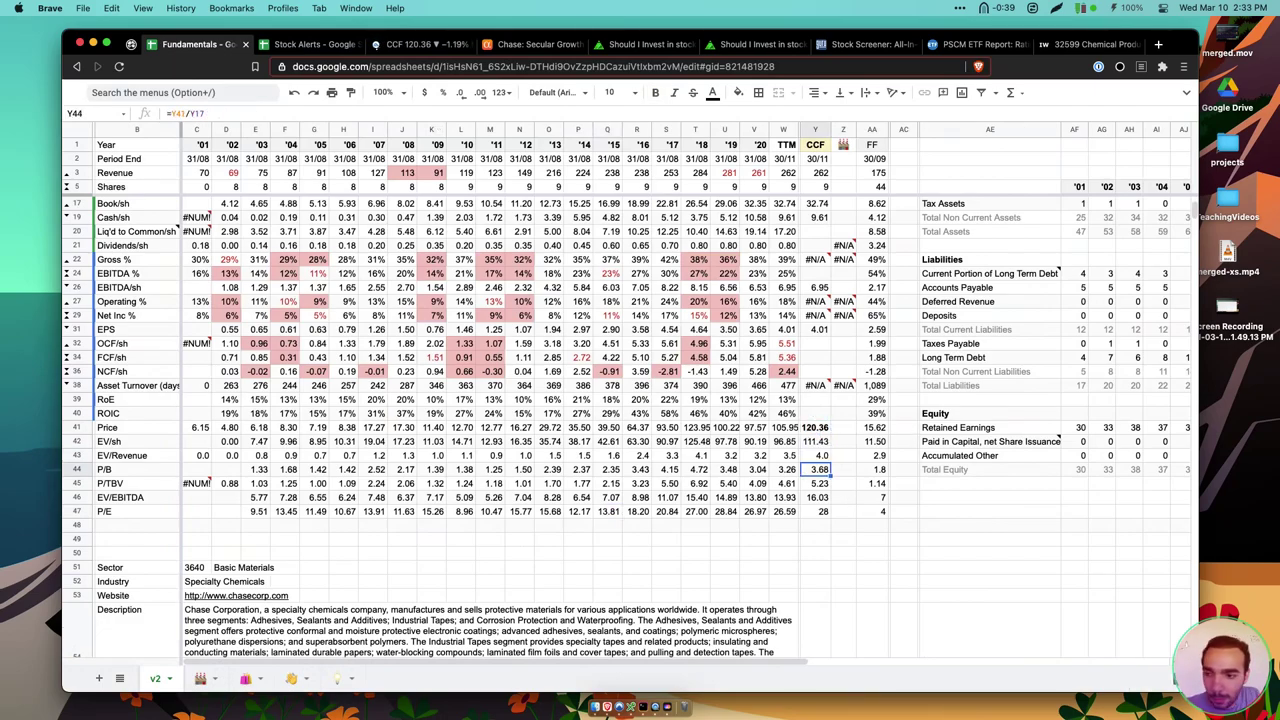
key("Down")
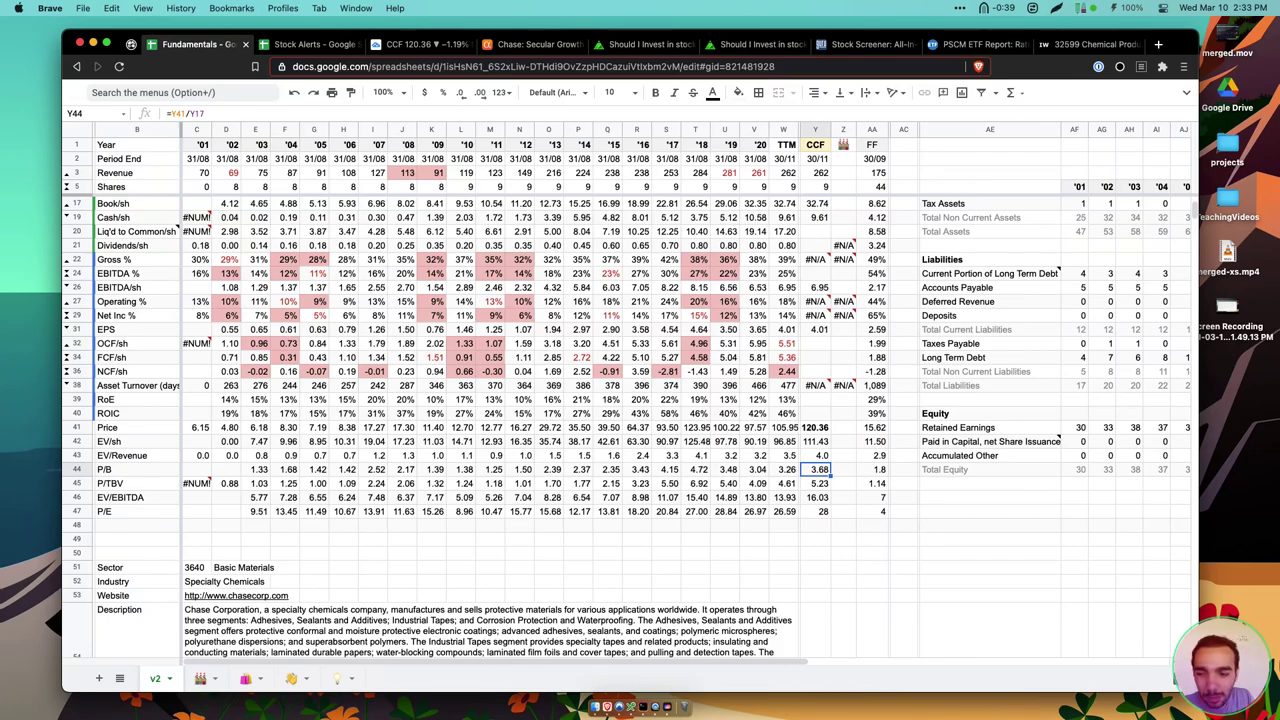
key("Down")
key("Down")
key("Down")
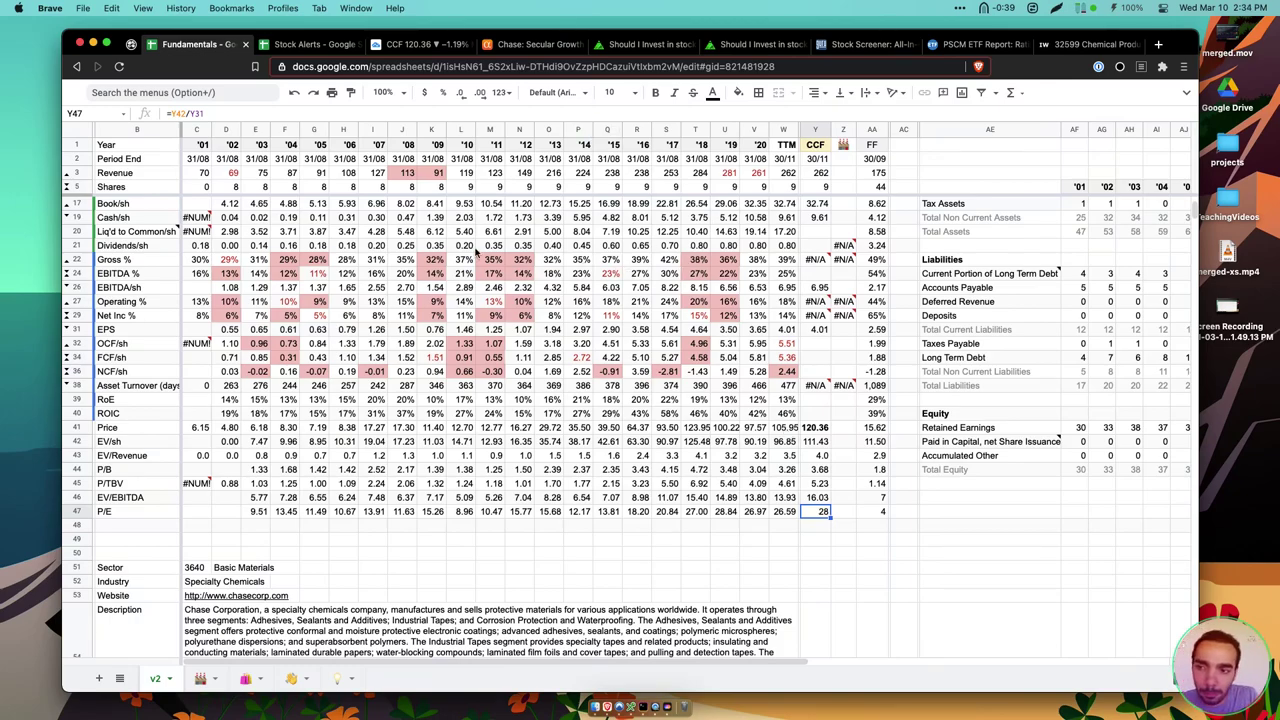
scroll(477, 252, "up", 1)
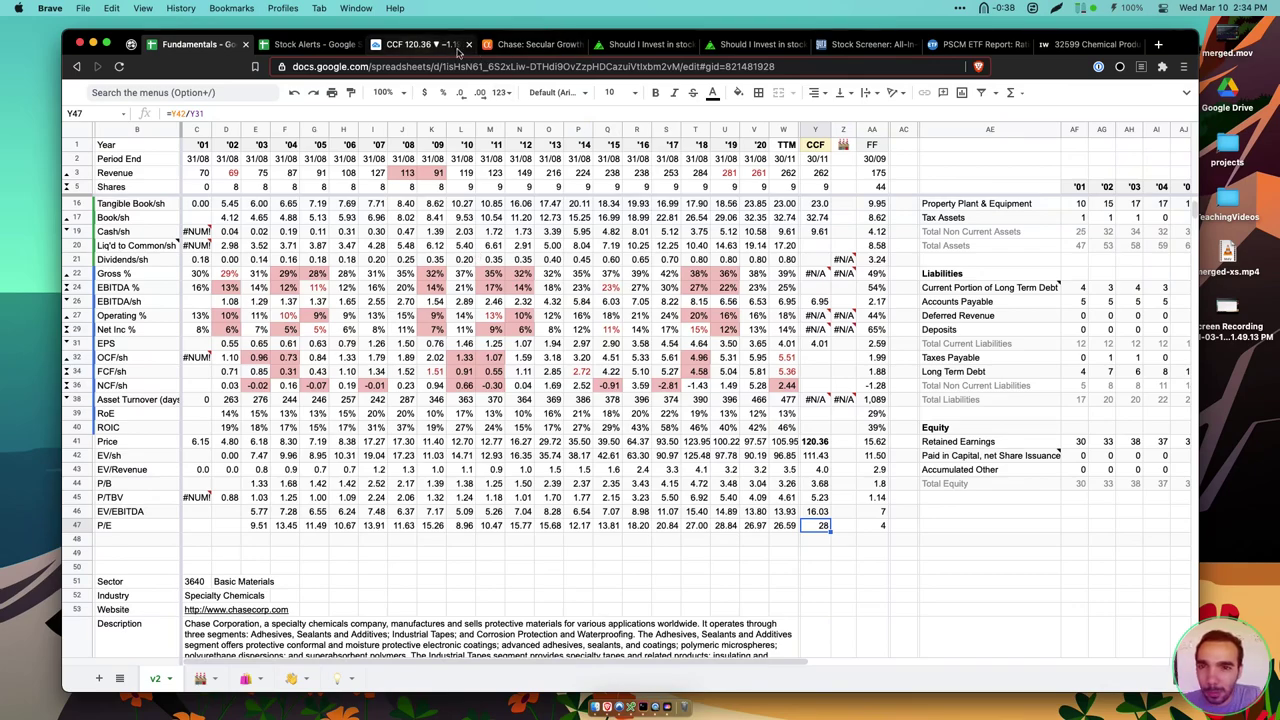
Examine CCF's price history on the TradingView chart in the daily and 4-hour intervals
left_click(504, 48)
left_click(640, 48)
left_click(562, 48)
left_click(310, 45)
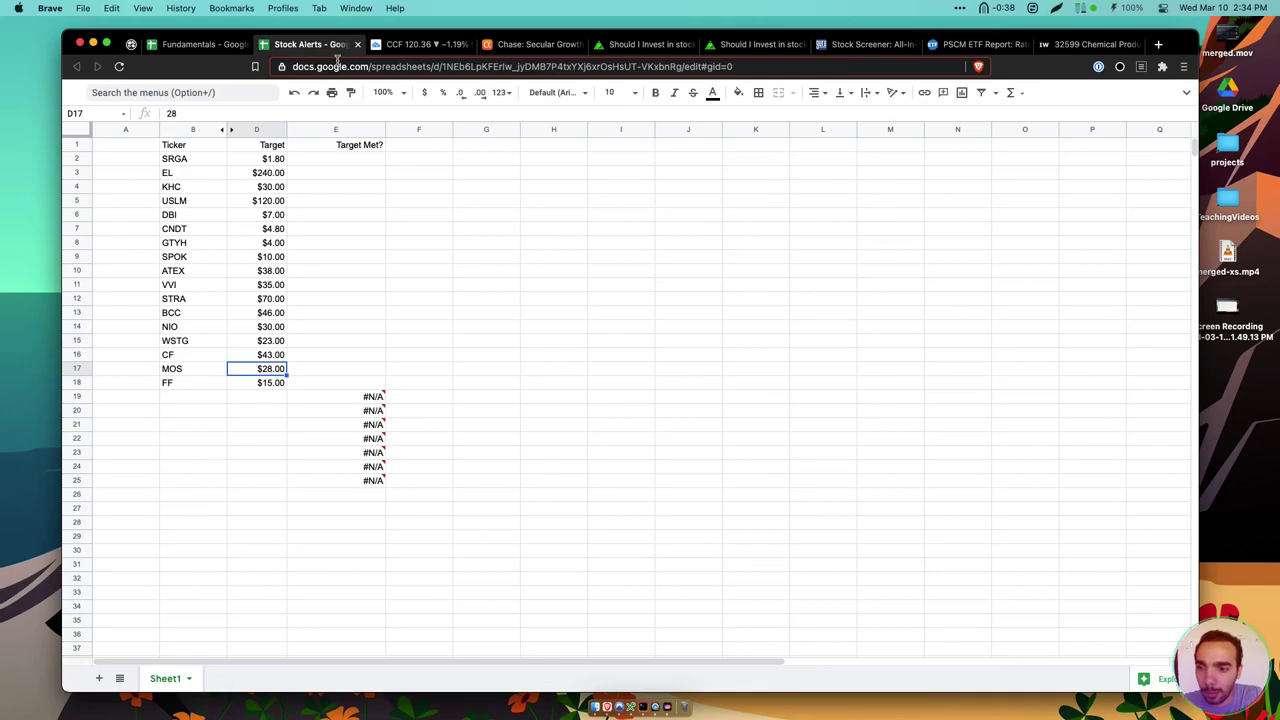
left_click(398, 46)
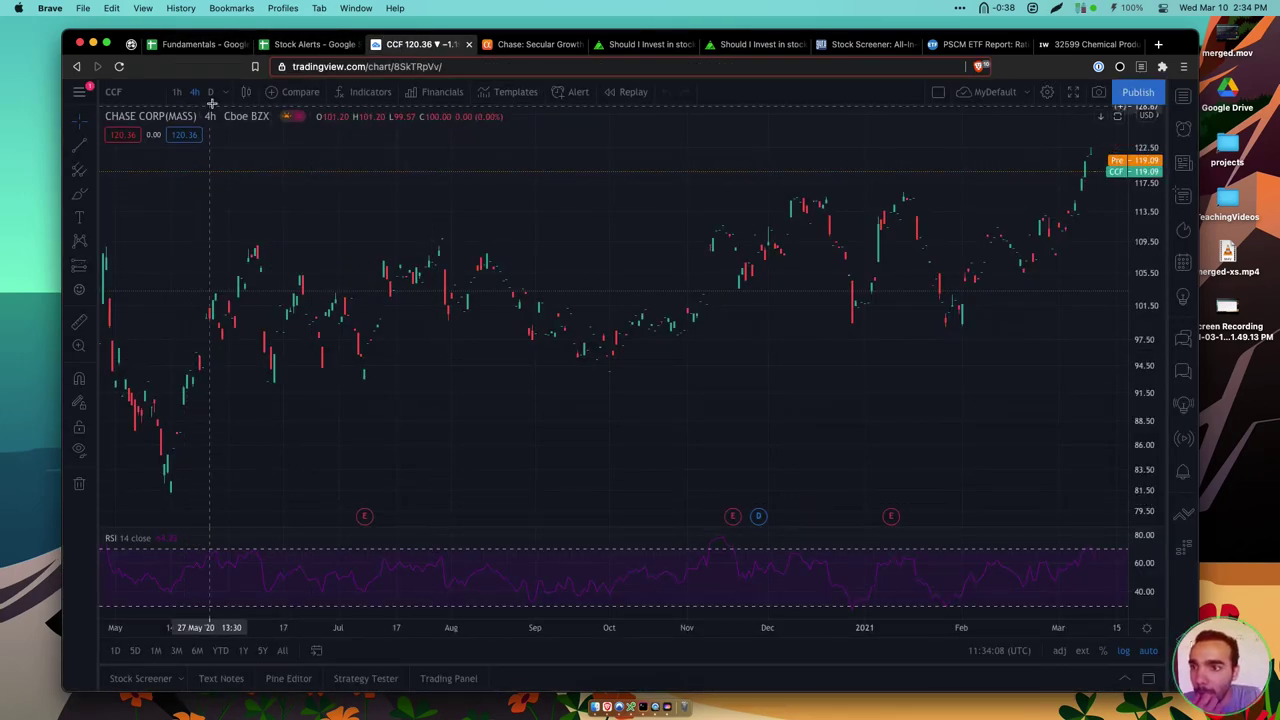
mouse_move(258, 122)
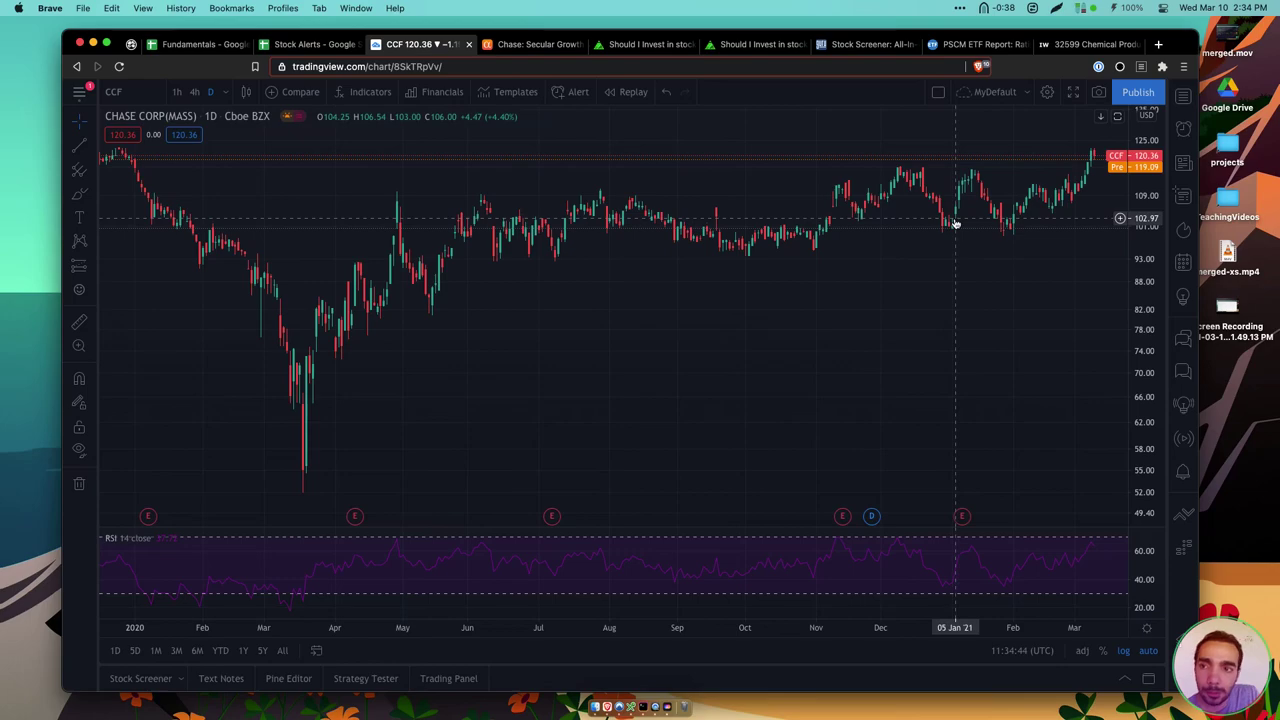
left_click(197, 92)
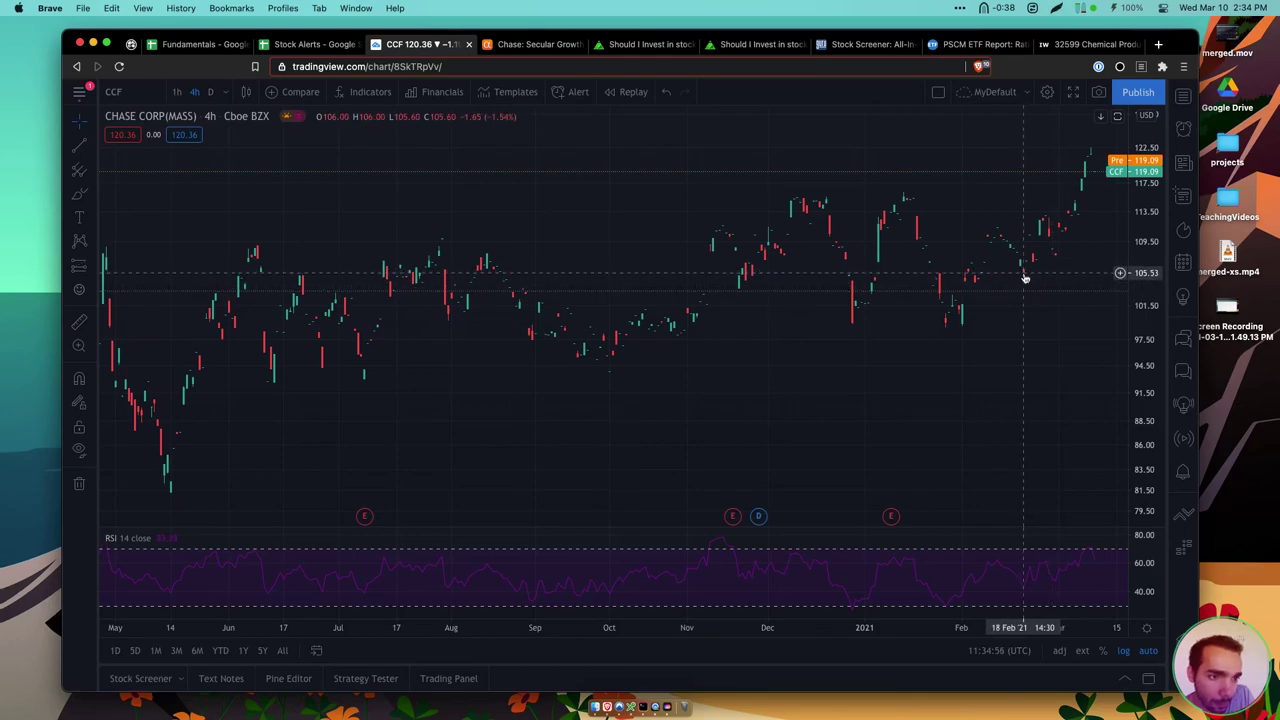
Add CCF with a target price of $105 as a new row below FF in the Stock Alerts sheet
left_click(308, 44)
left_click(175, 399)
type("CCF")
key("Tab")
type("105")
key("Tab")
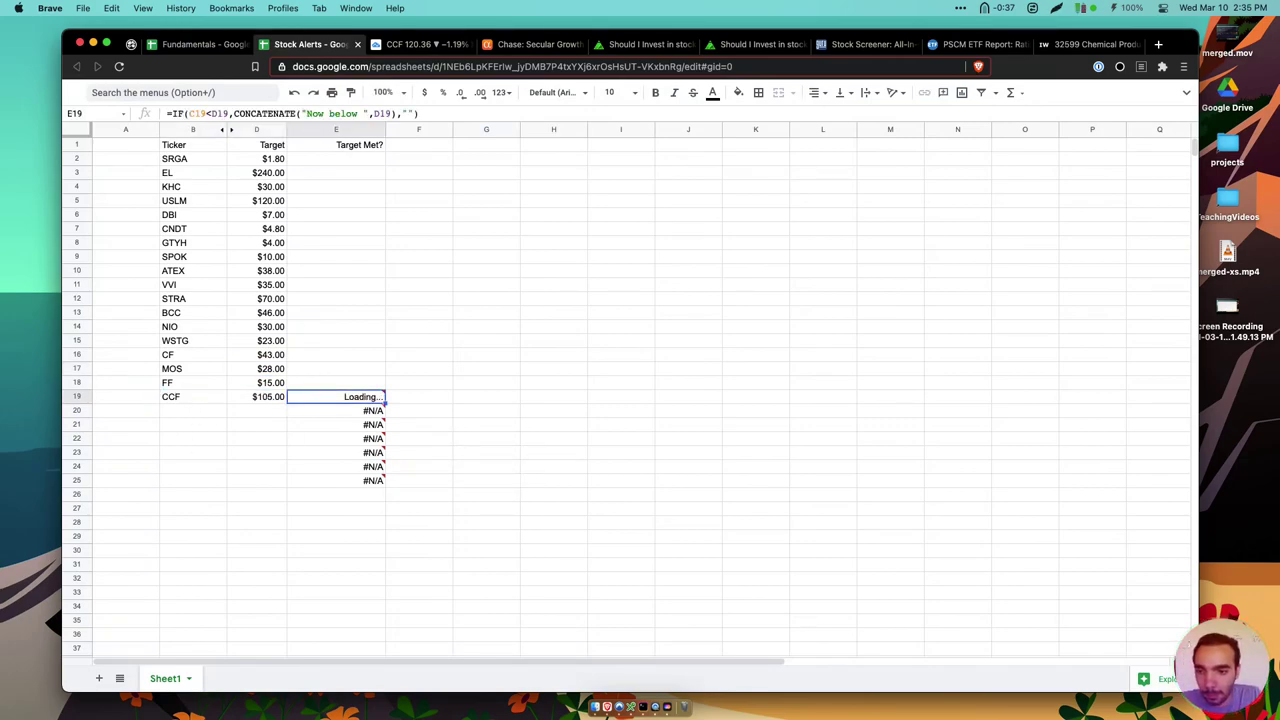
Check CCF's Target Met? formula, unhide the Current Price column and inspect the CCF price formula
left_click(332, 316)
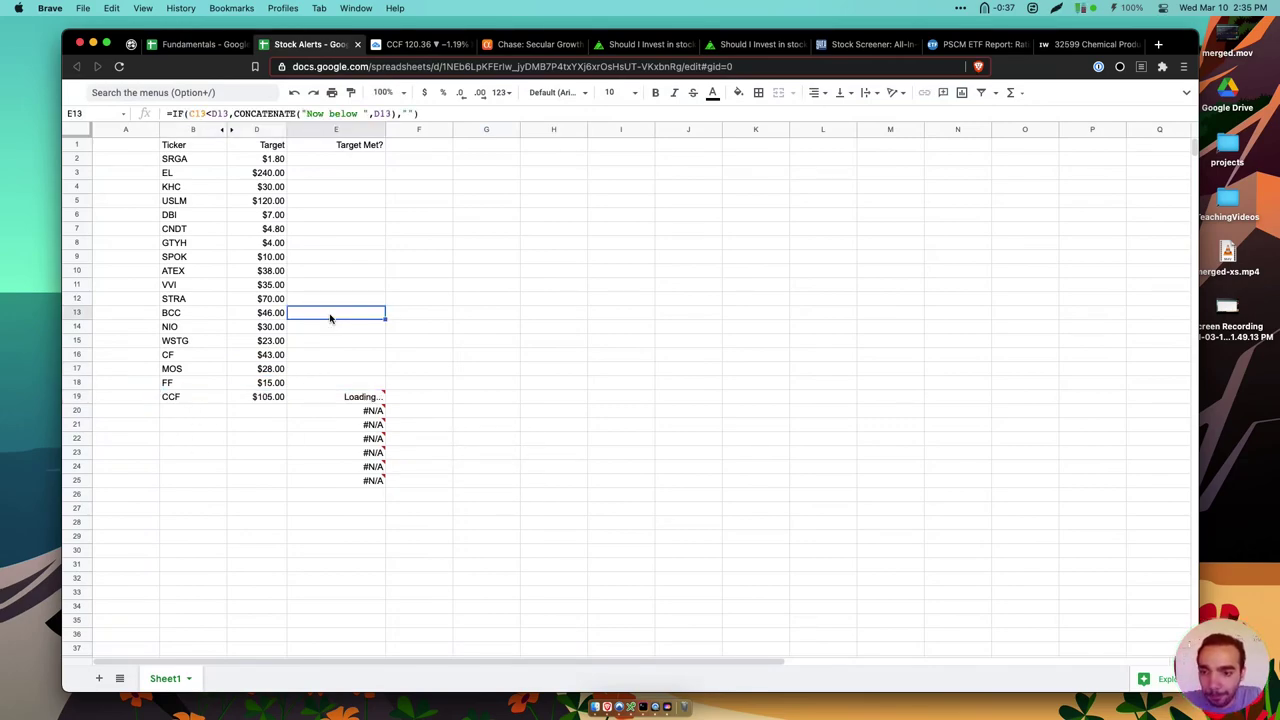
left_click(356, 401)
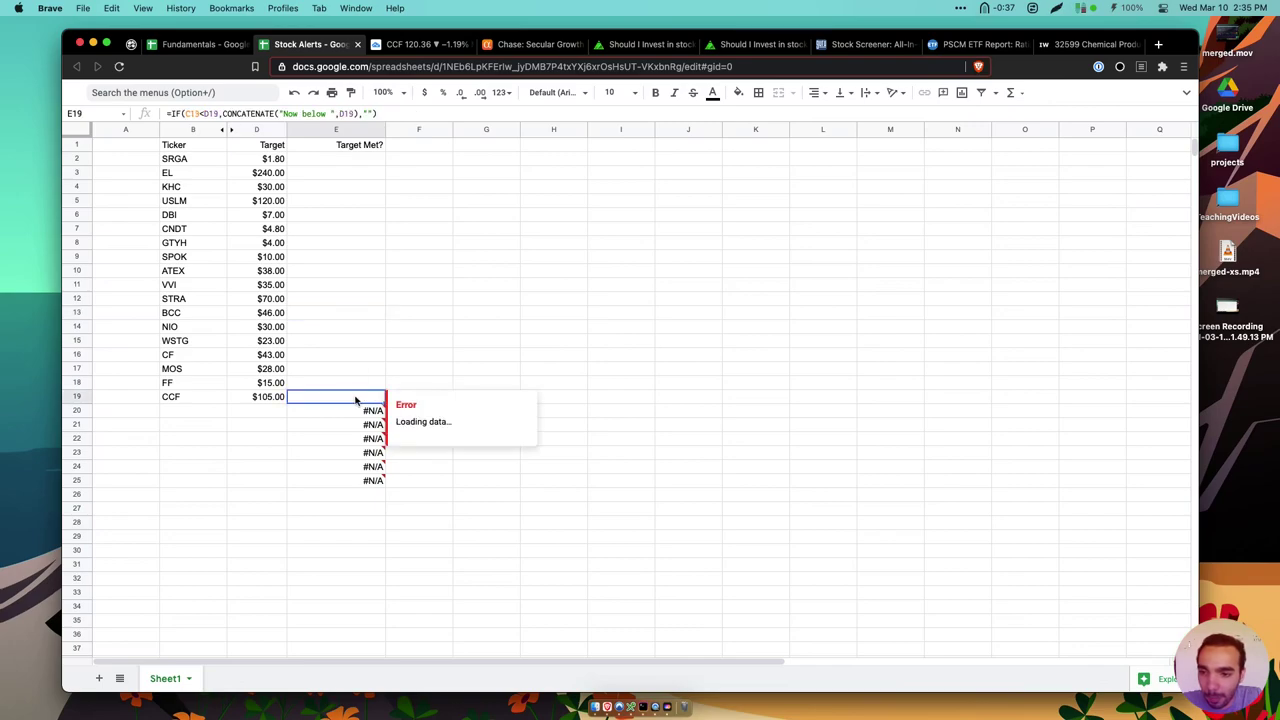
left_click(232, 132)
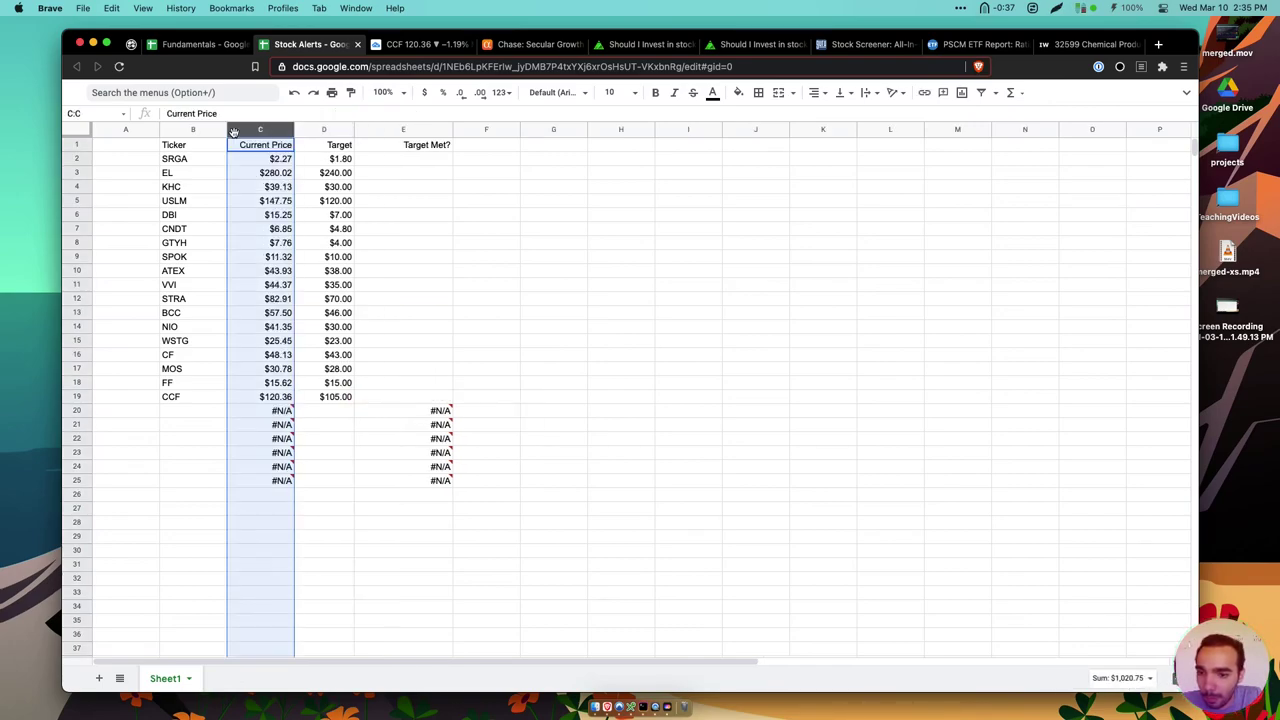
left_click(281, 400)
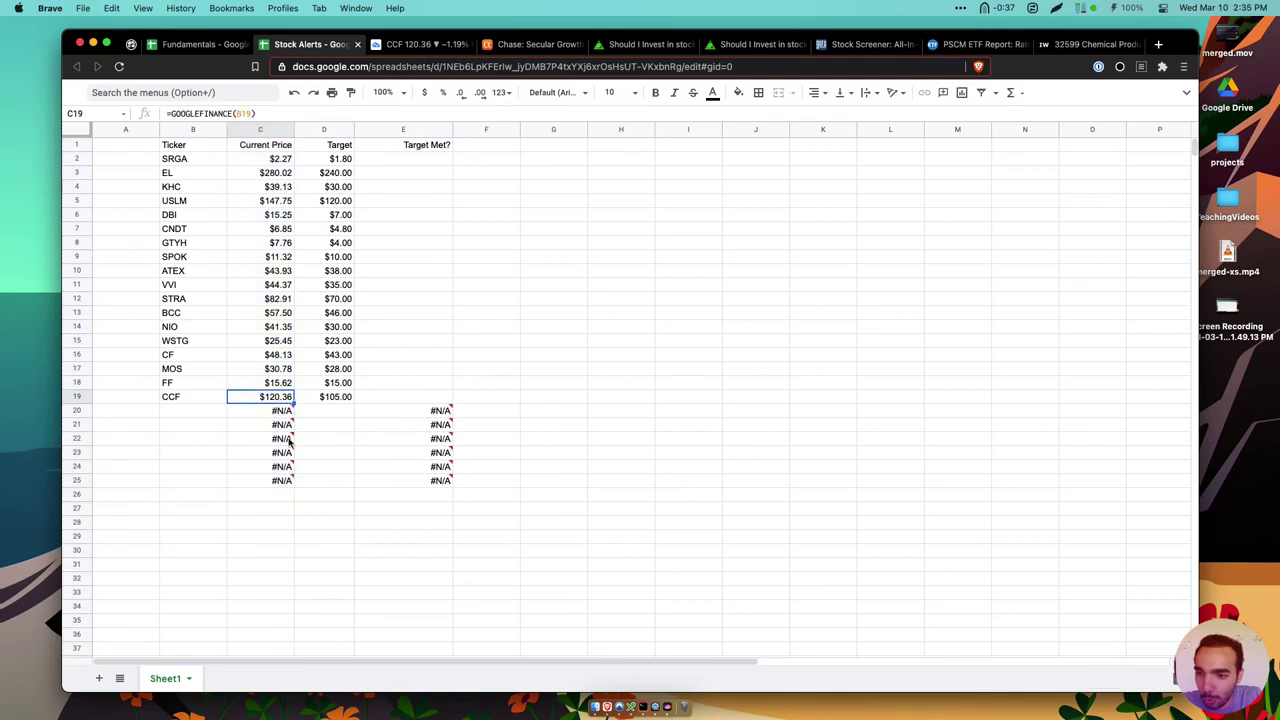
Copy the row 25 formulas from Current Price to Target Met? down into rows 26 to 44
left_click_drag(285, 482, 462, 481)
key("cmd+c")
left_click_drag(262, 494, 434, 623)
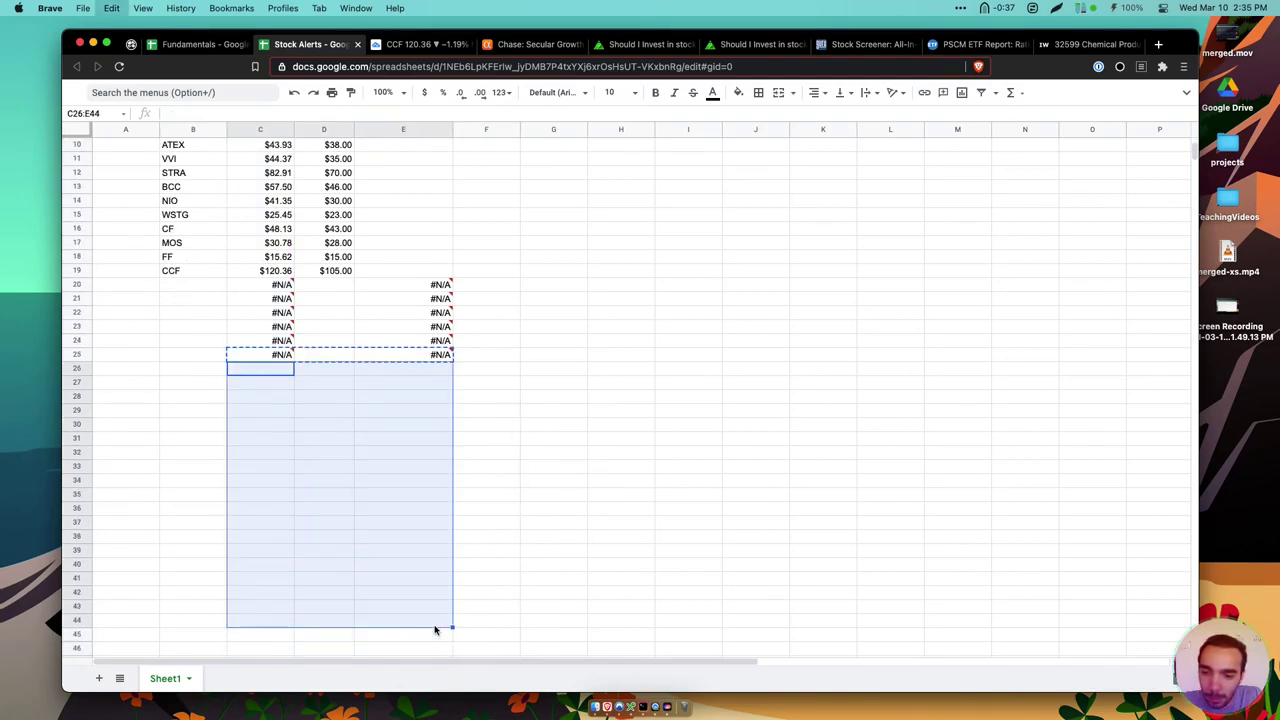
key("super+v")
Hide the Current Price column in the Stock Alerts sheet
left_click(251, 129)
right_click(251, 129)
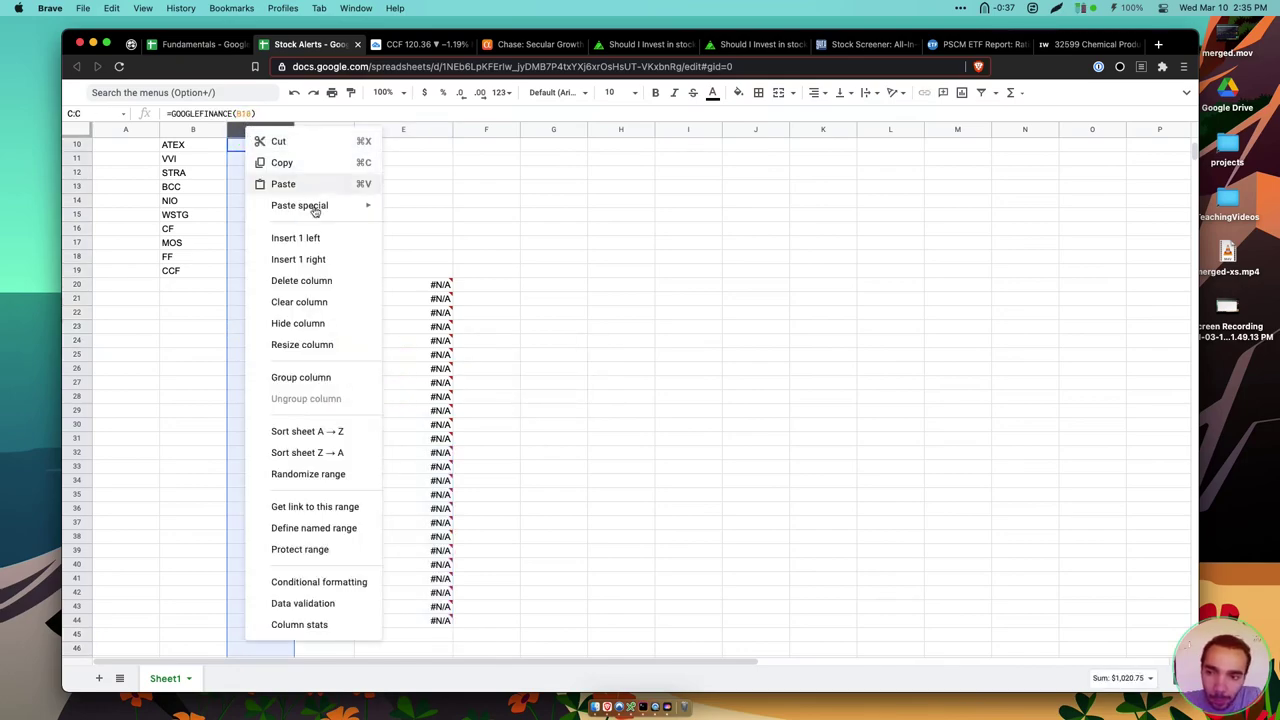
left_click(304, 316)
left_click(392, 230)
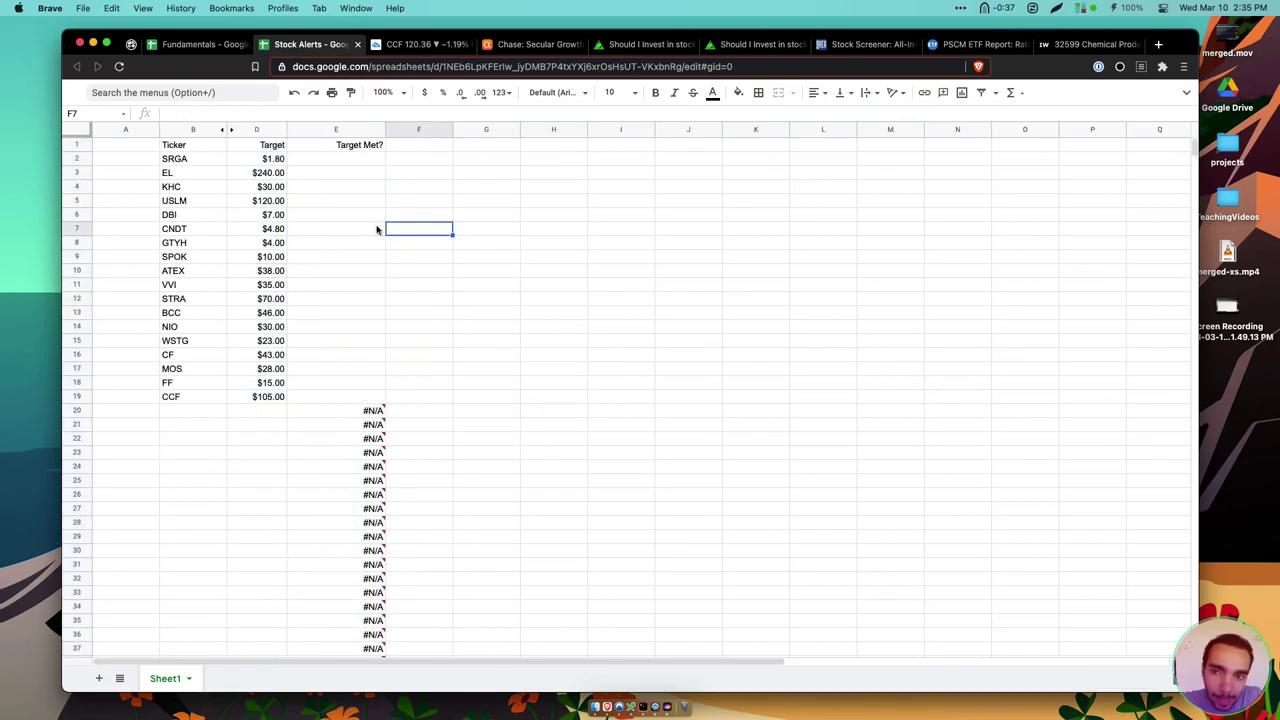
Look over the whole Target Met? column in the Stock Alerts sheet for triggered price alerts
left_click(340, 129)
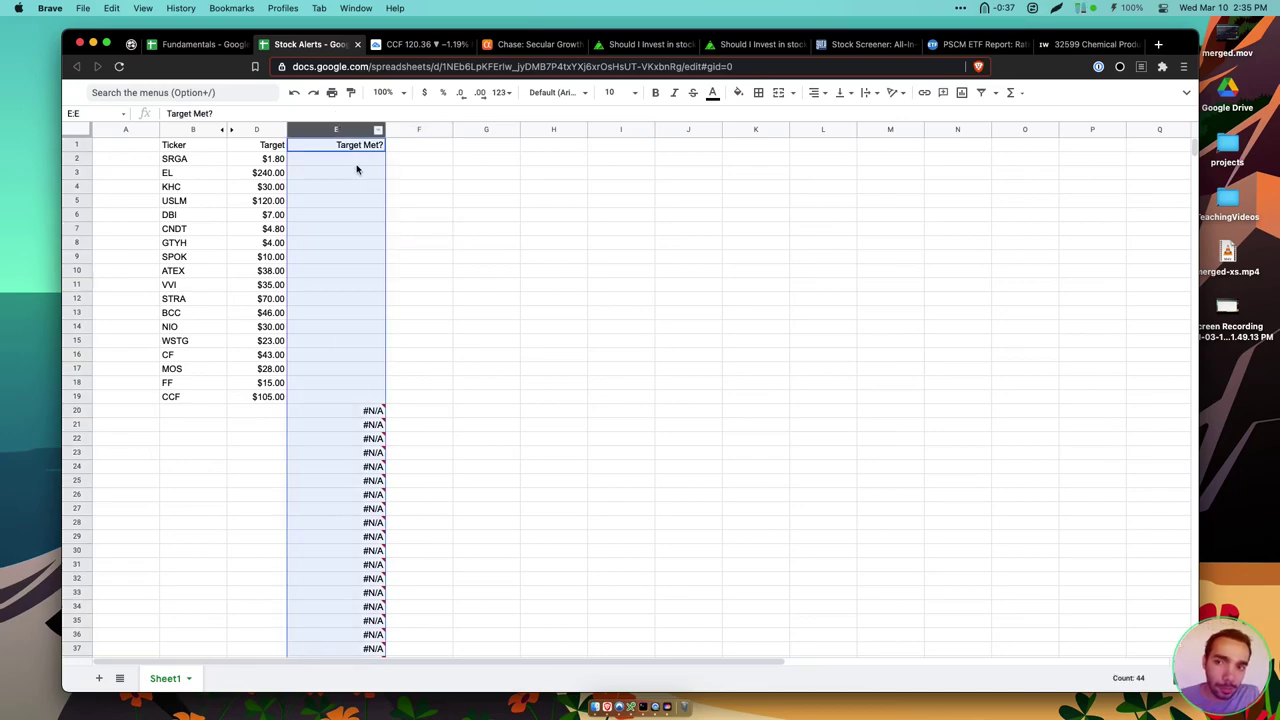
left_click(357, 170)
left_click(340, 129)
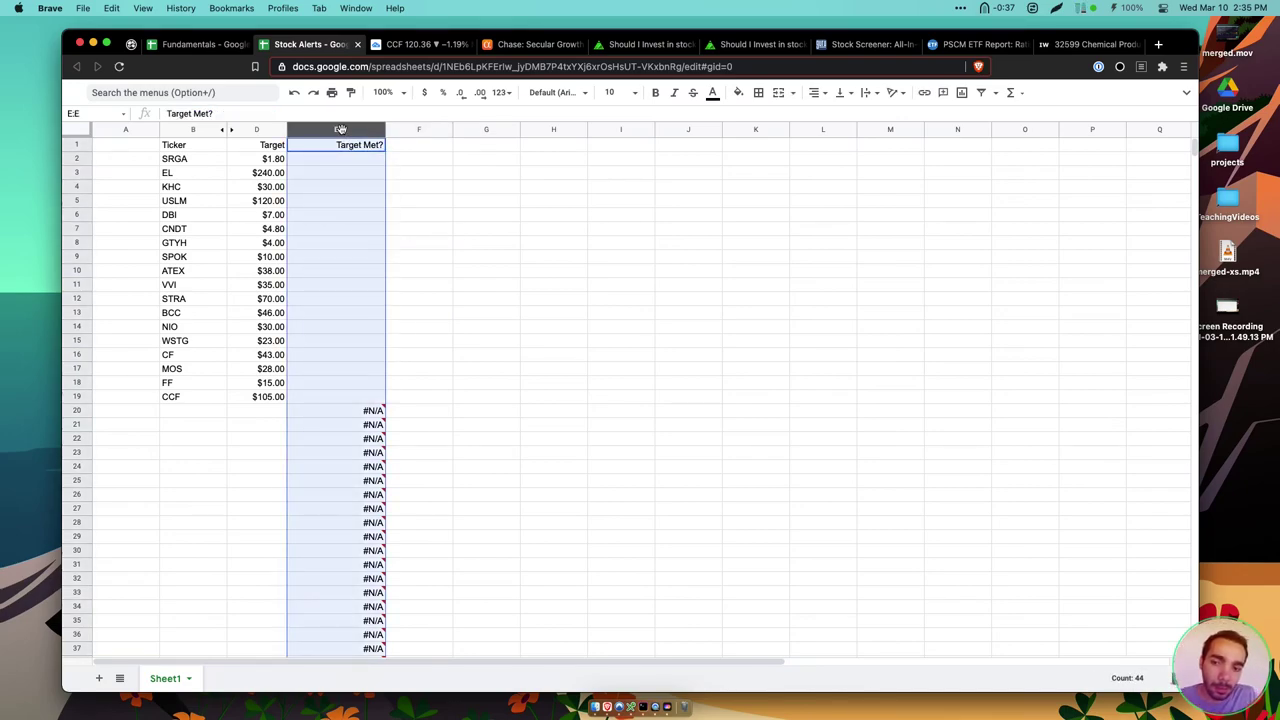
left_click(430, 218)
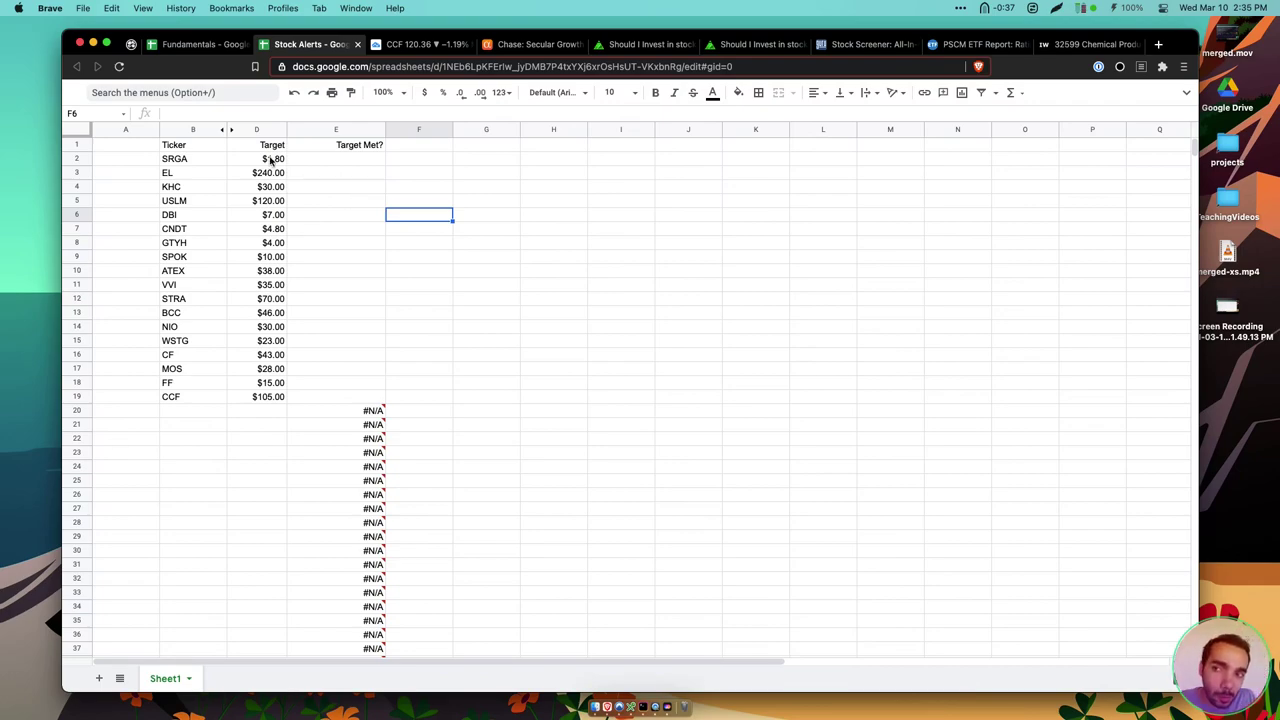
left_click(313, 45)
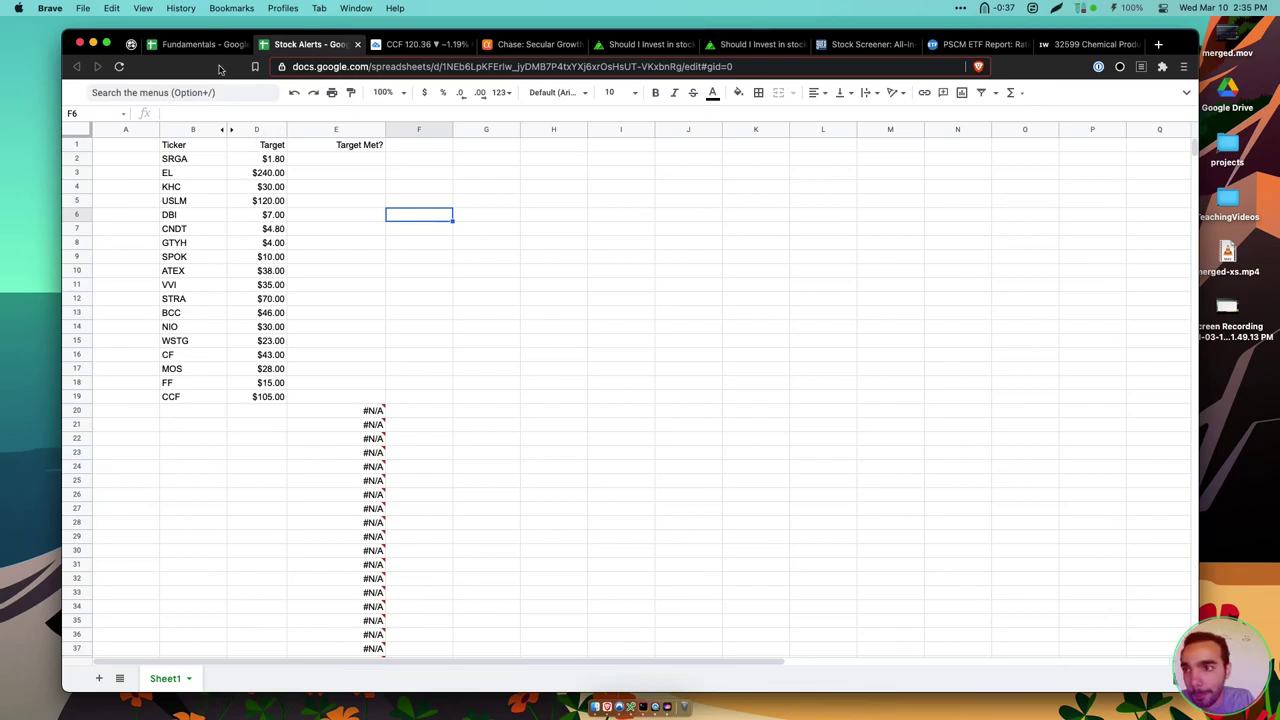
Switch to the Roam company review notes and reread the CCF question about asset turnover
left_click(195, 44)
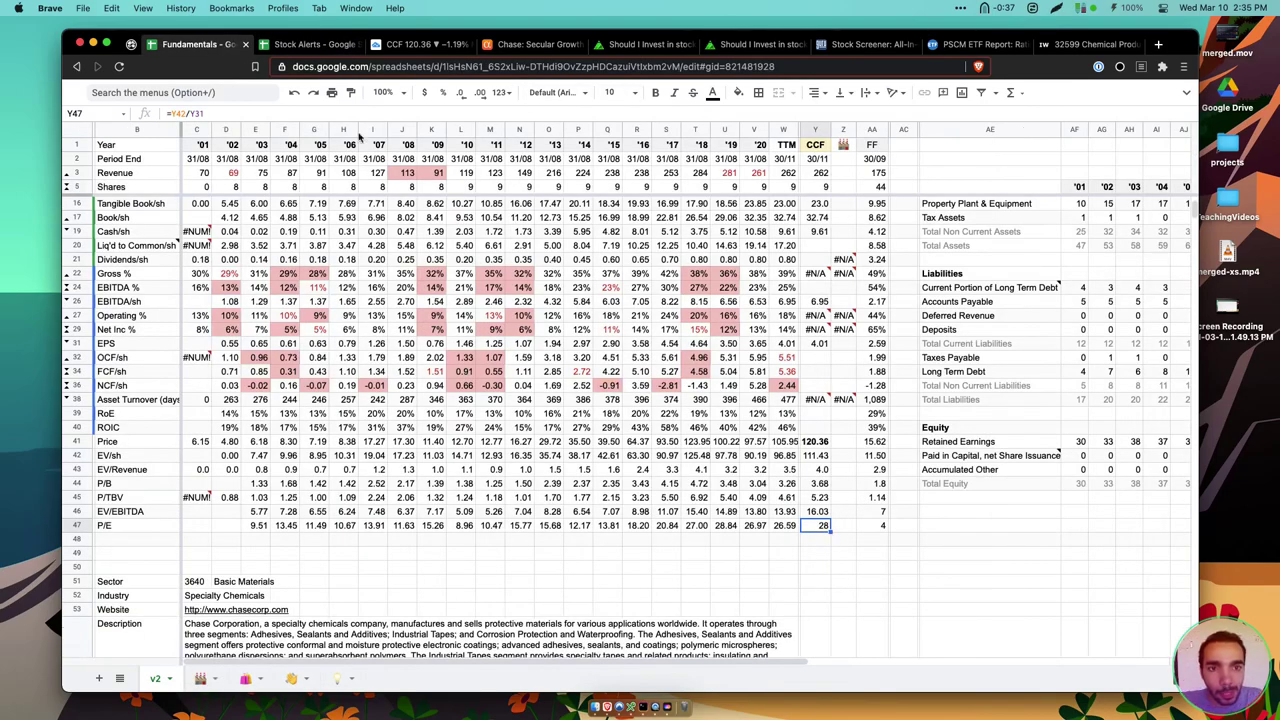
left_click(131, 44)
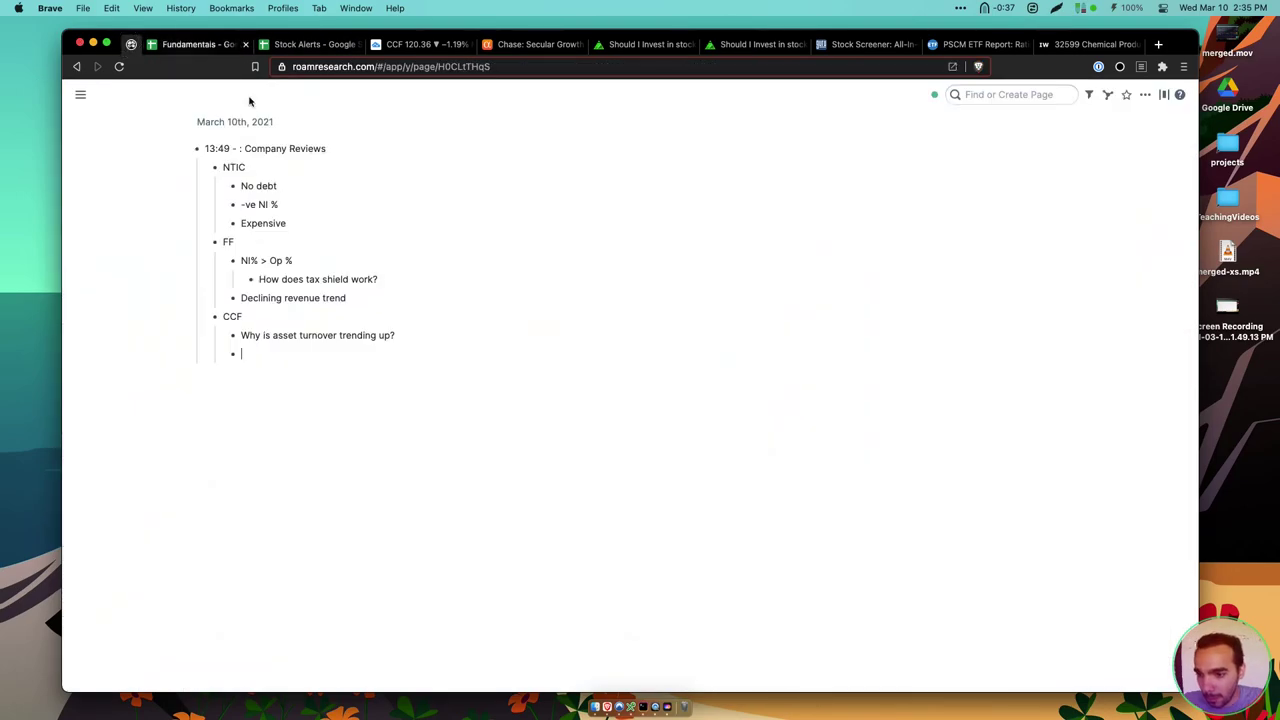
triple_click(311, 340)
left_click(349, 354)
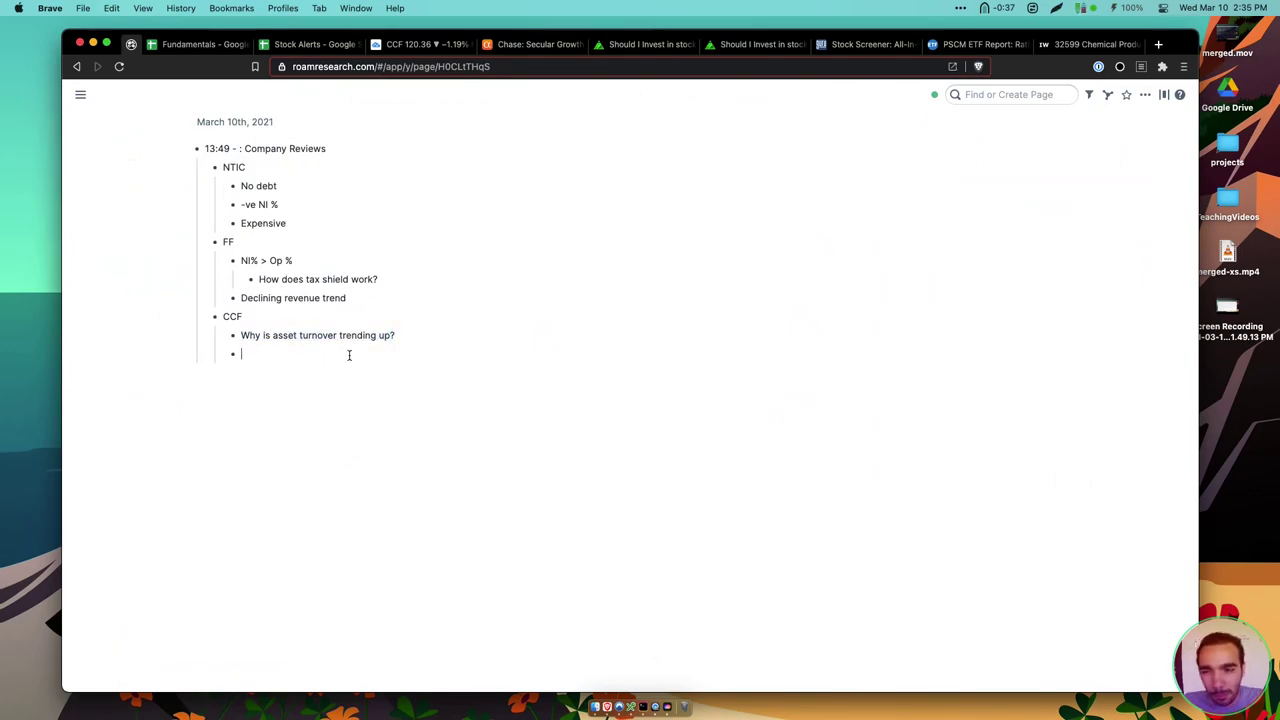
Skim the Seeking Alpha article on Chase around its IoT catalyst, share price surge and management sections
left_click(530, 44)
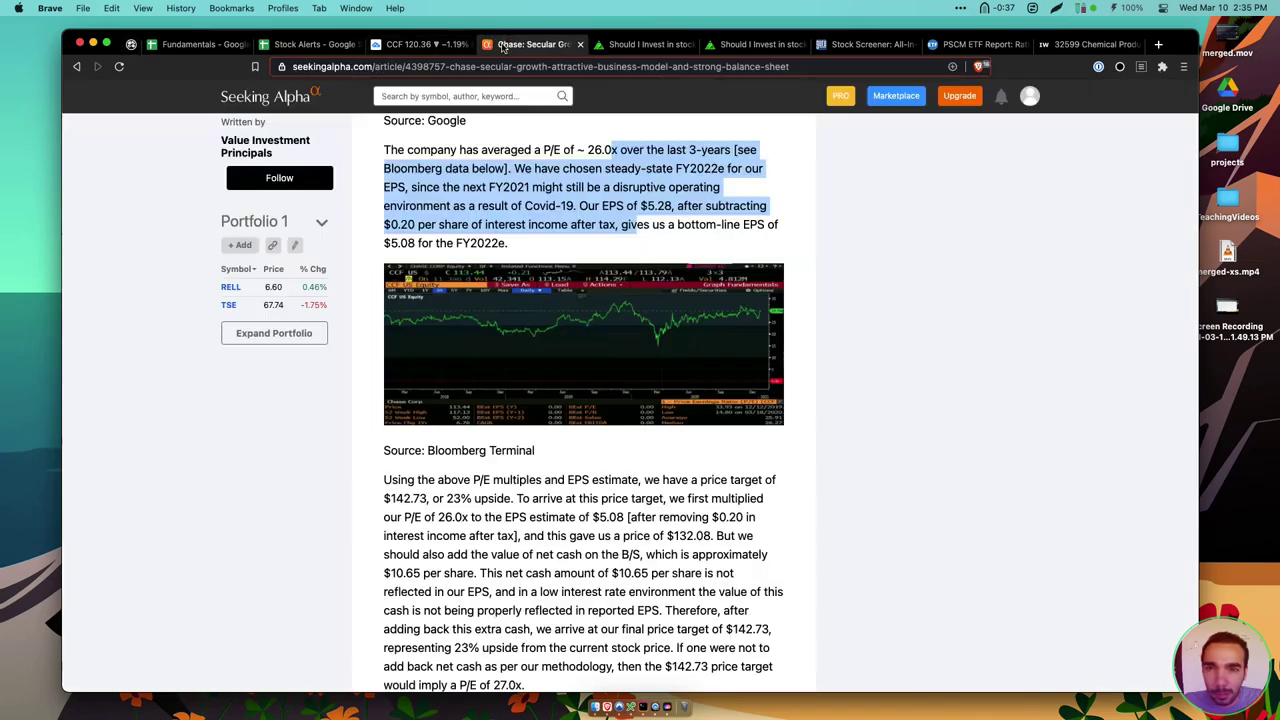
scroll(632, 288, "up", 10)
scroll(632, 288, "down", 5)
scroll(632, 288, "up", 3)
scroll(632, 288, "down", 6)
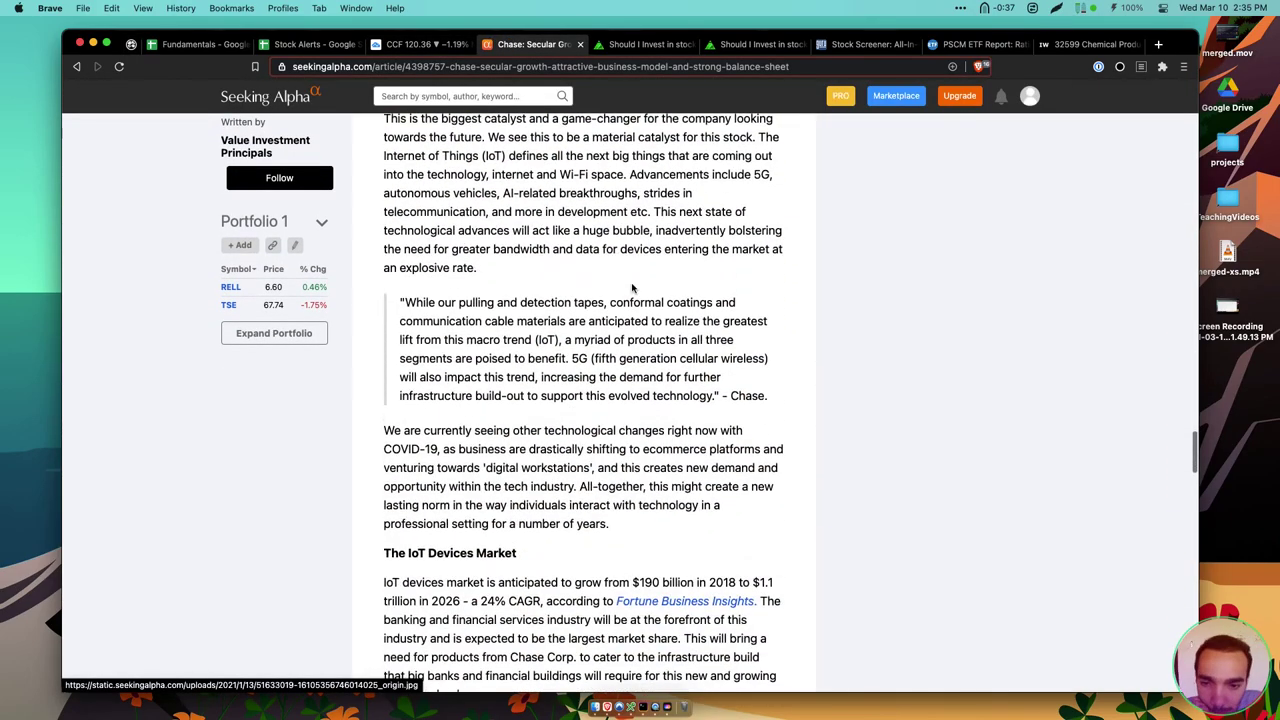
scroll(632, 288, "down", 5)
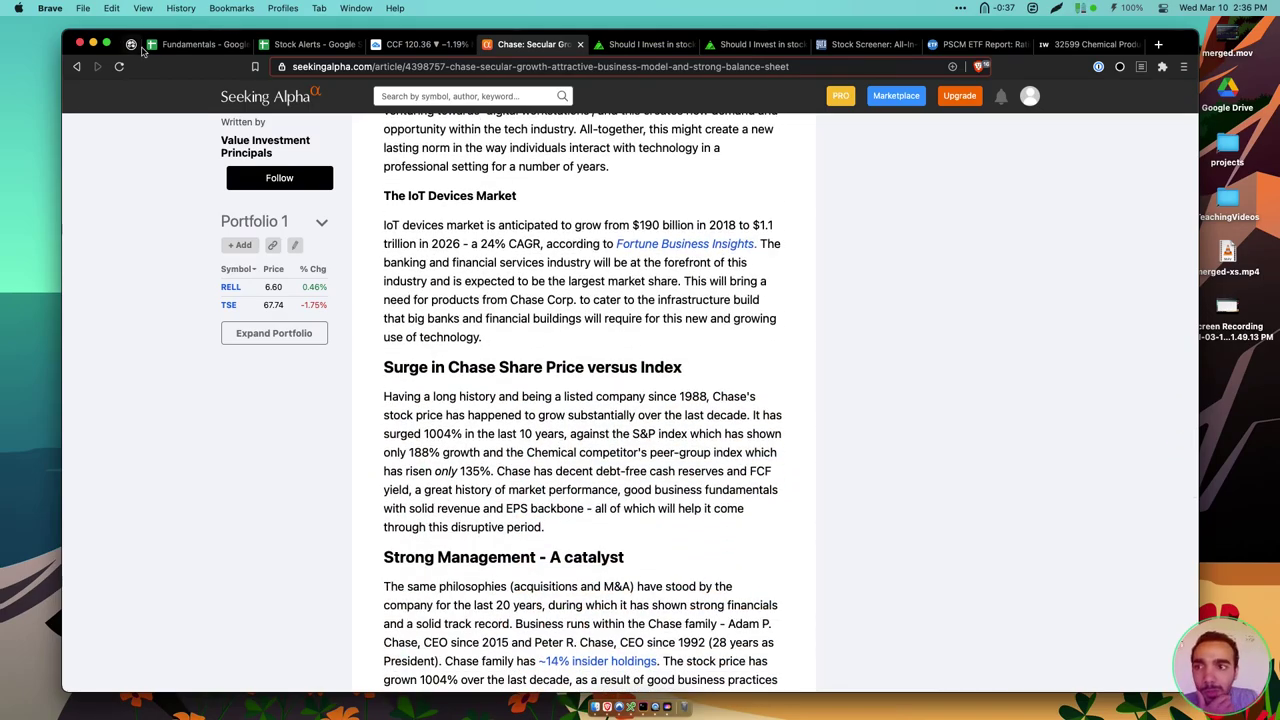
Examine CCF's Inventory row in the Fundamentals balance sheet from '02 to '20, focusing on '19 and '20
left_click(195, 44)
scroll(717, 340, "up", 2)
scroll(717, 340, "right", 2)
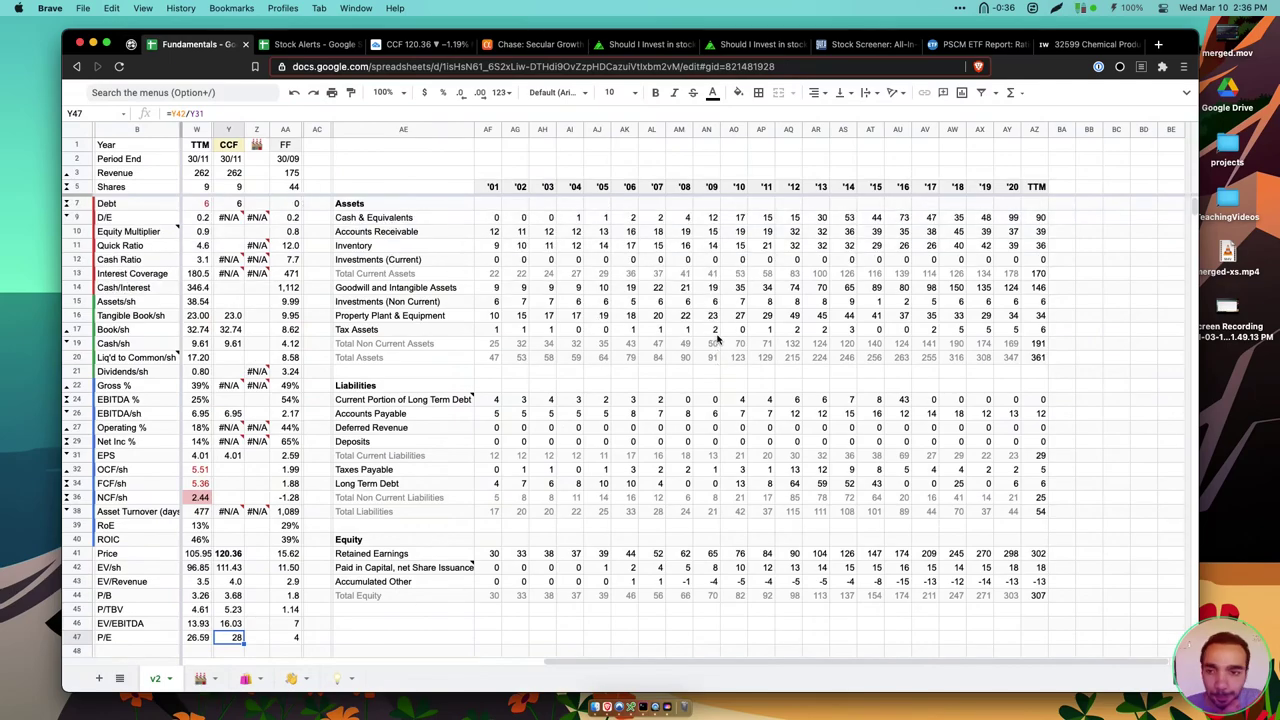
left_click_drag(518, 245, 1040, 248)
left_click(1015, 250)
left_click_drag(903, 246, 1013, 252)
left_click(1006, 244)
left_click(986, 247)
scroll(987, 317, "down", 1)
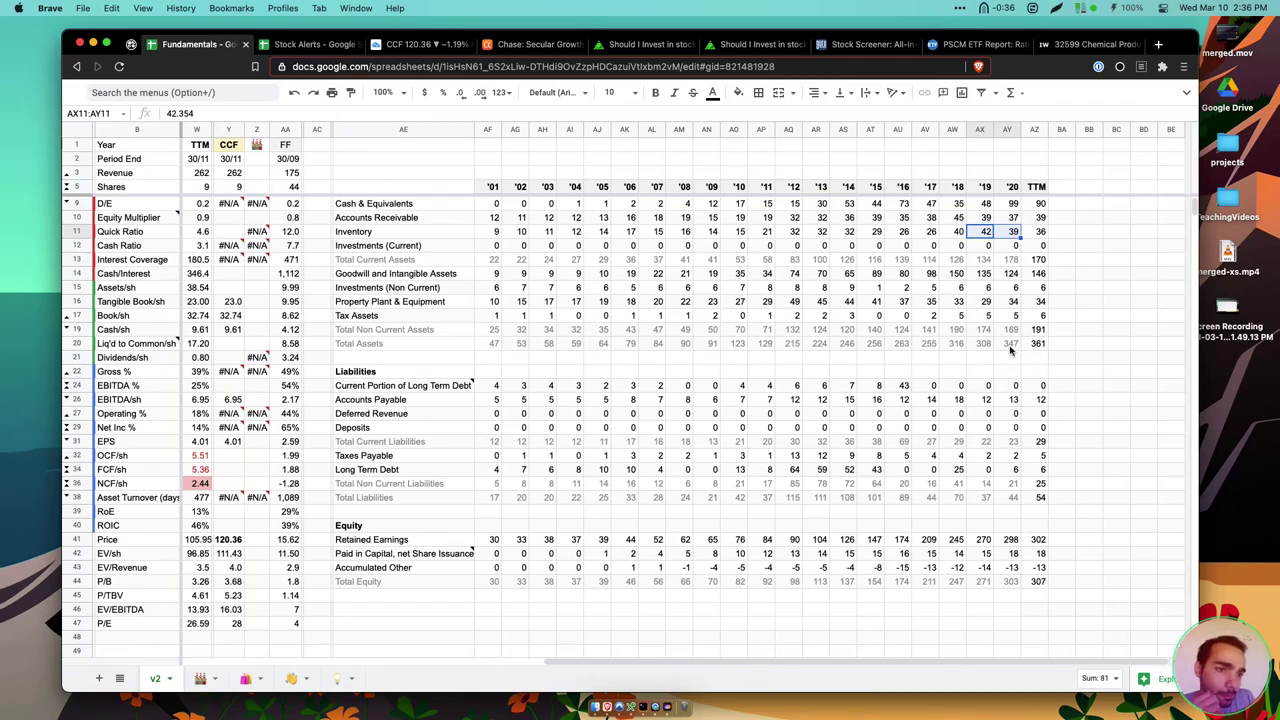
Close the CCF TradingView chart, skim the Chase article's management and catalyst sections, and close the article too
left_click(131, 46)
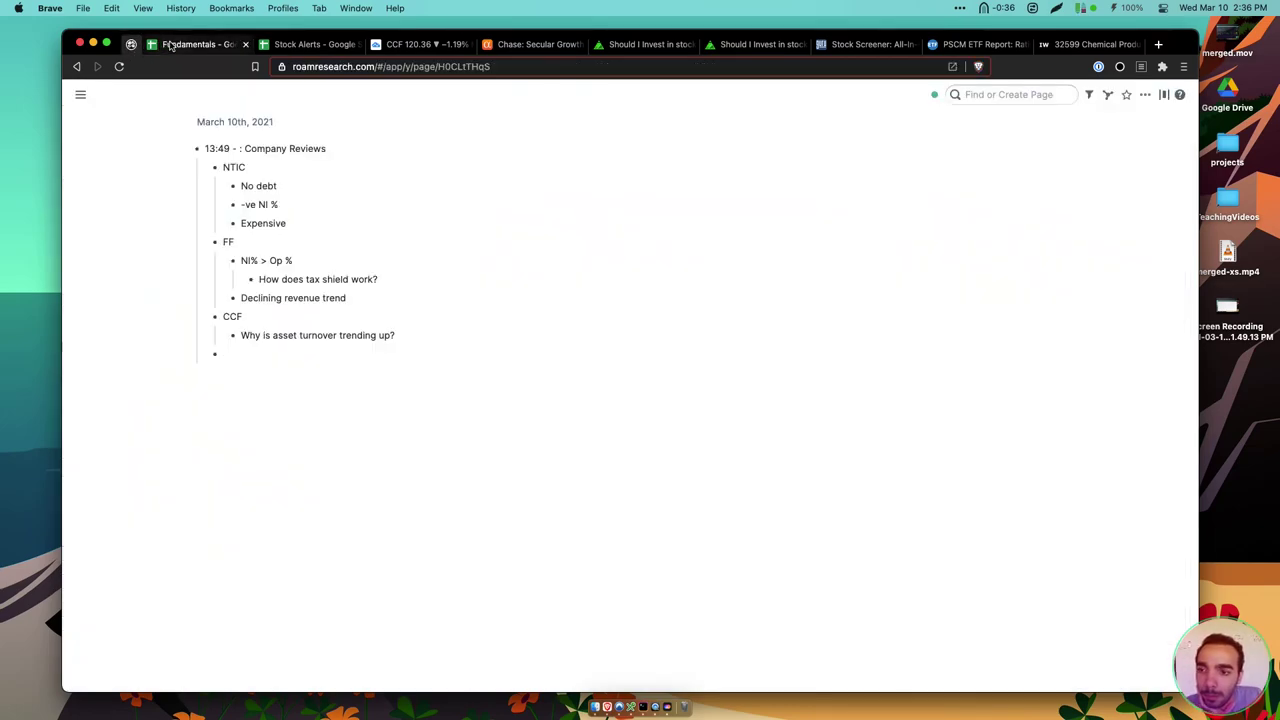
left_click(389, 45)
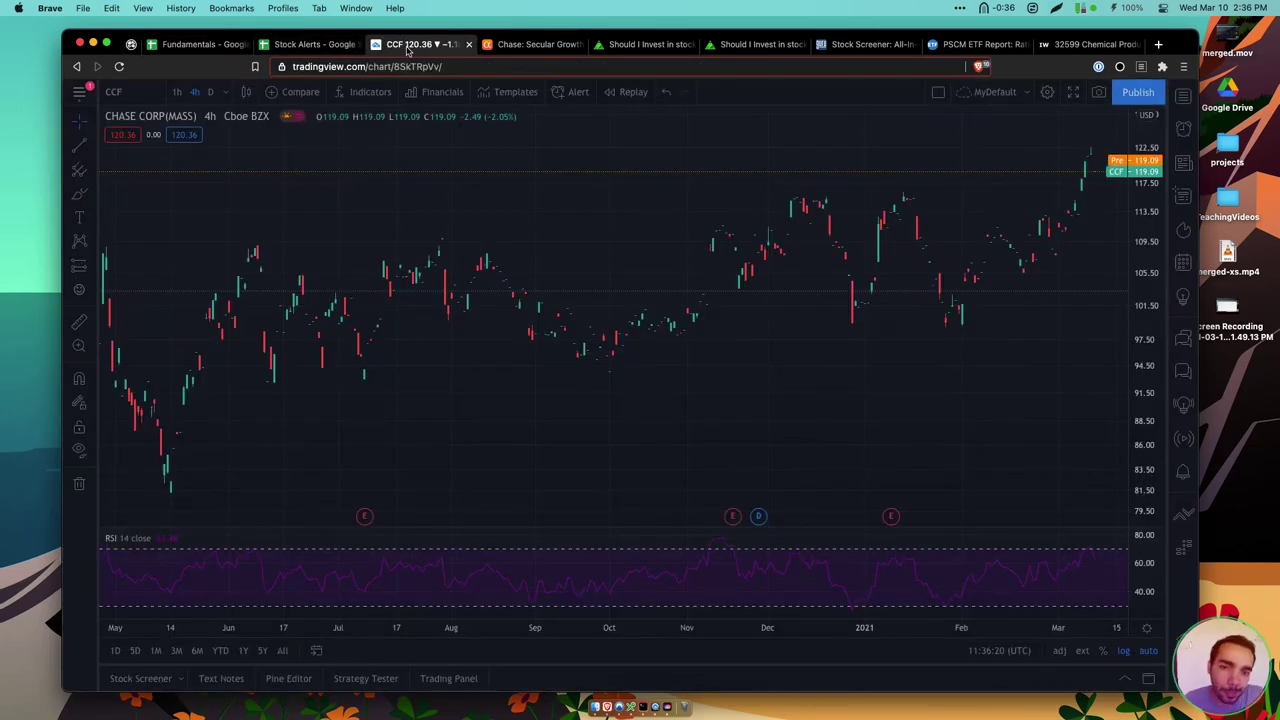
left_click(467, 44)
key("Escape")
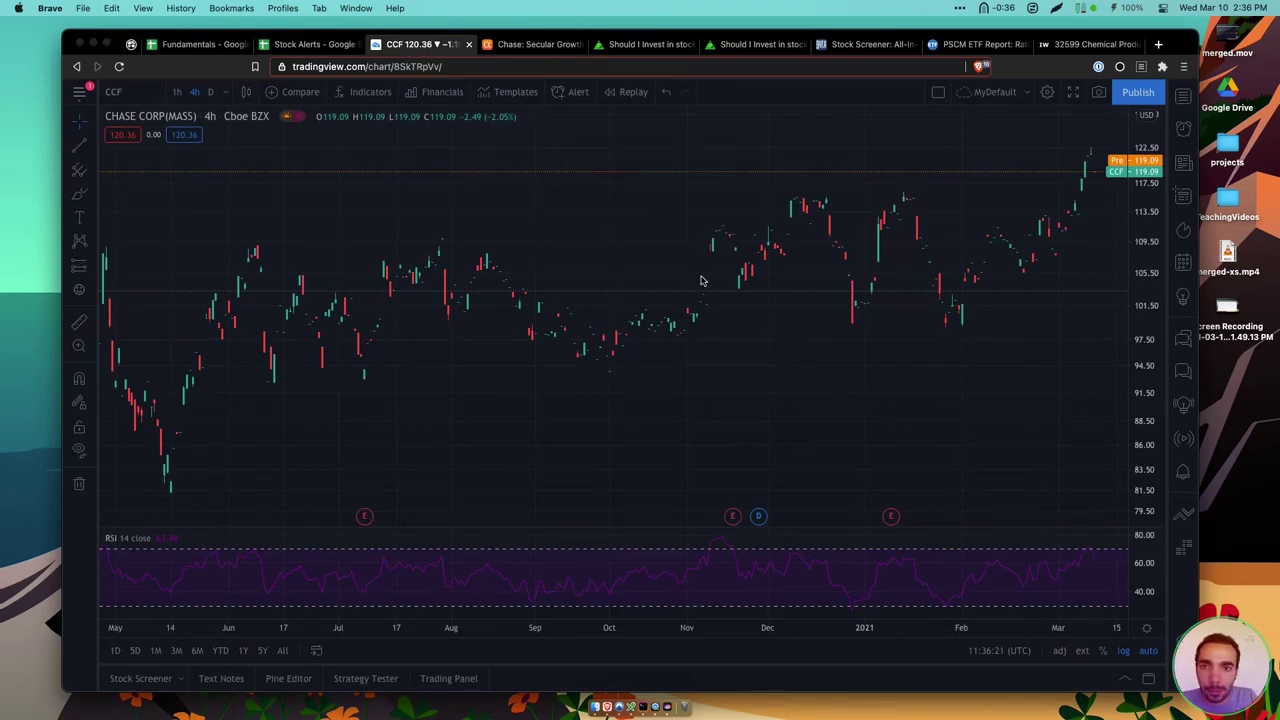
key("super+w")
scroll(593, 404, "down", 6)
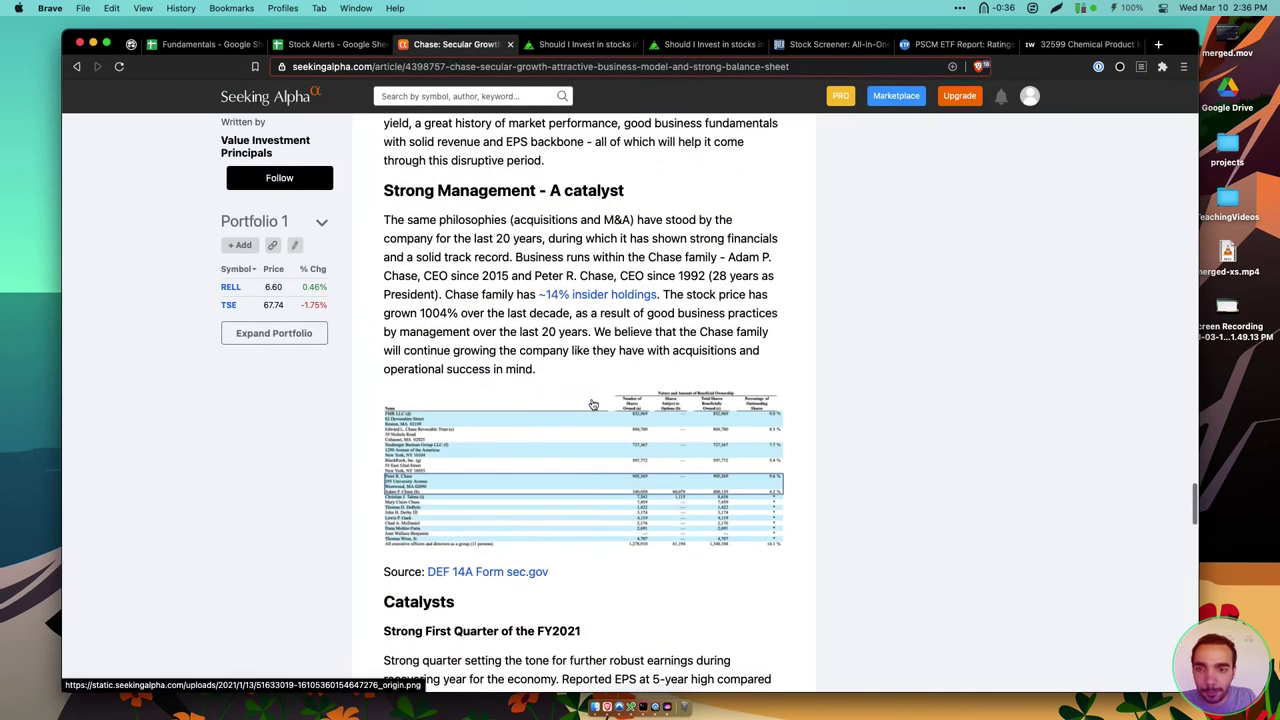
scroll(593, 404, "down", 5)
key("super+w")
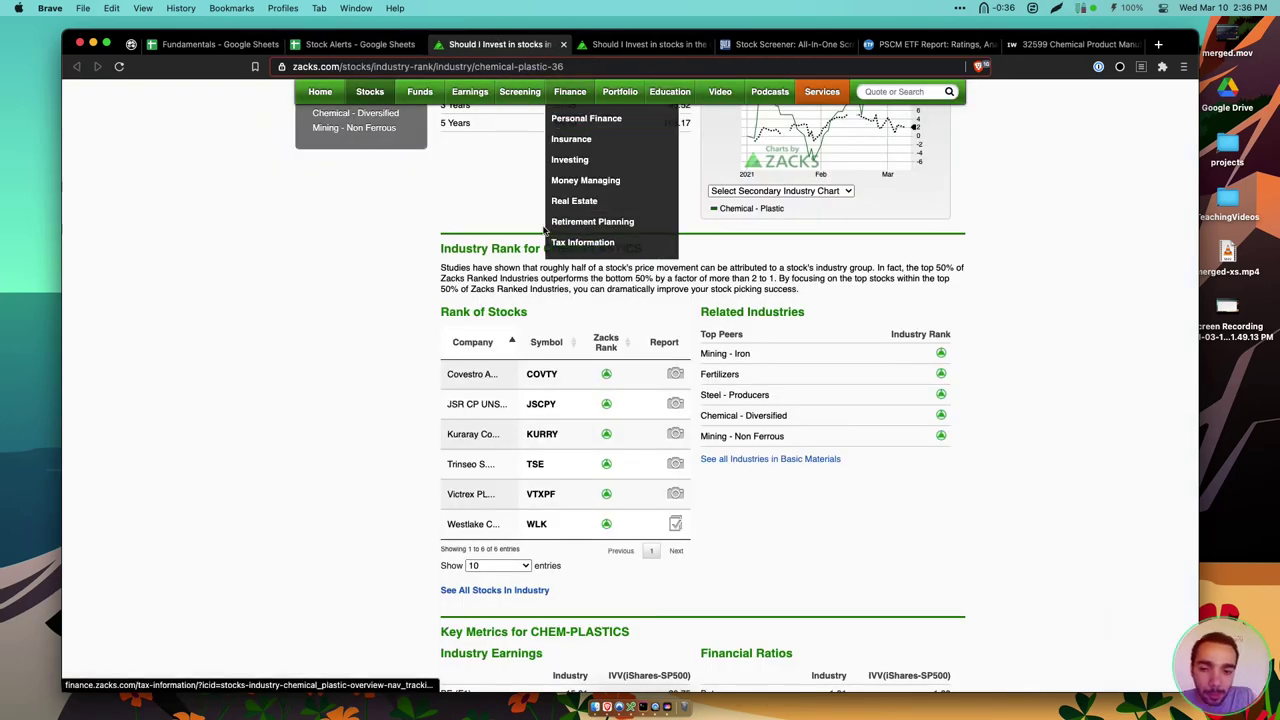
Open CCF's warning signs from the GuruFocus screener results and read the severe warning on asset growth
left_click(358, 44)
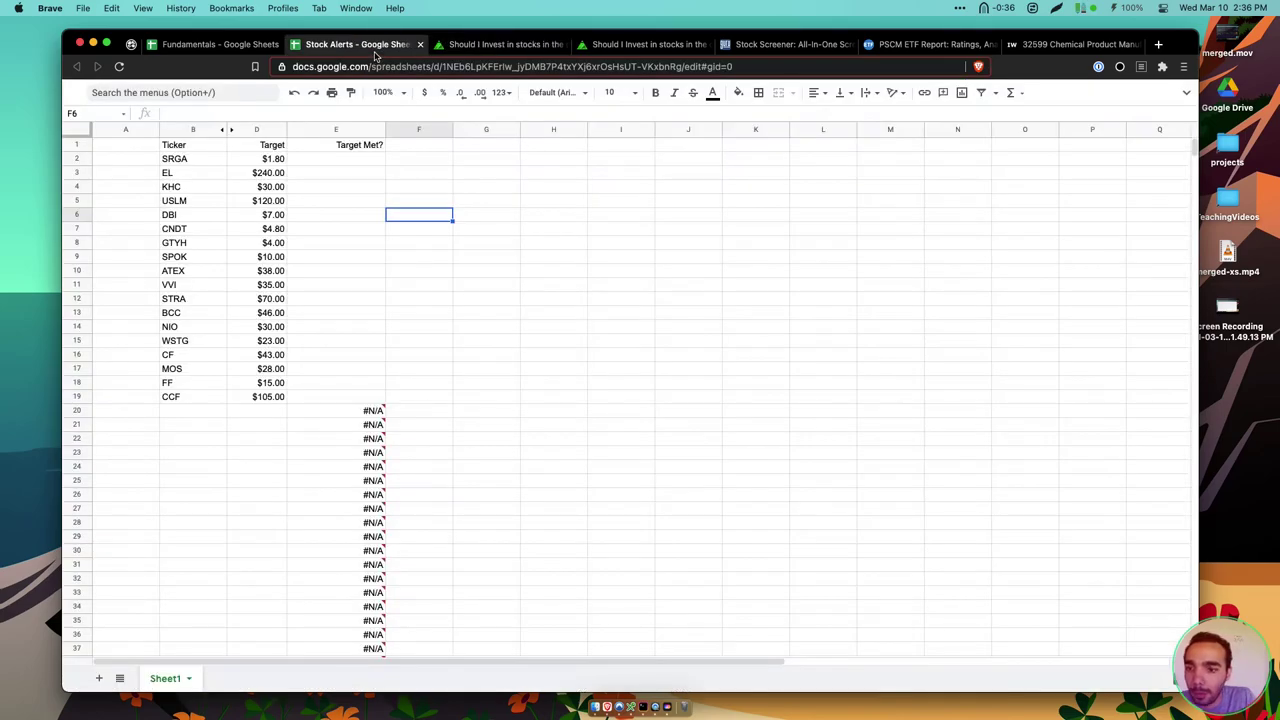
left_click(620, 44)
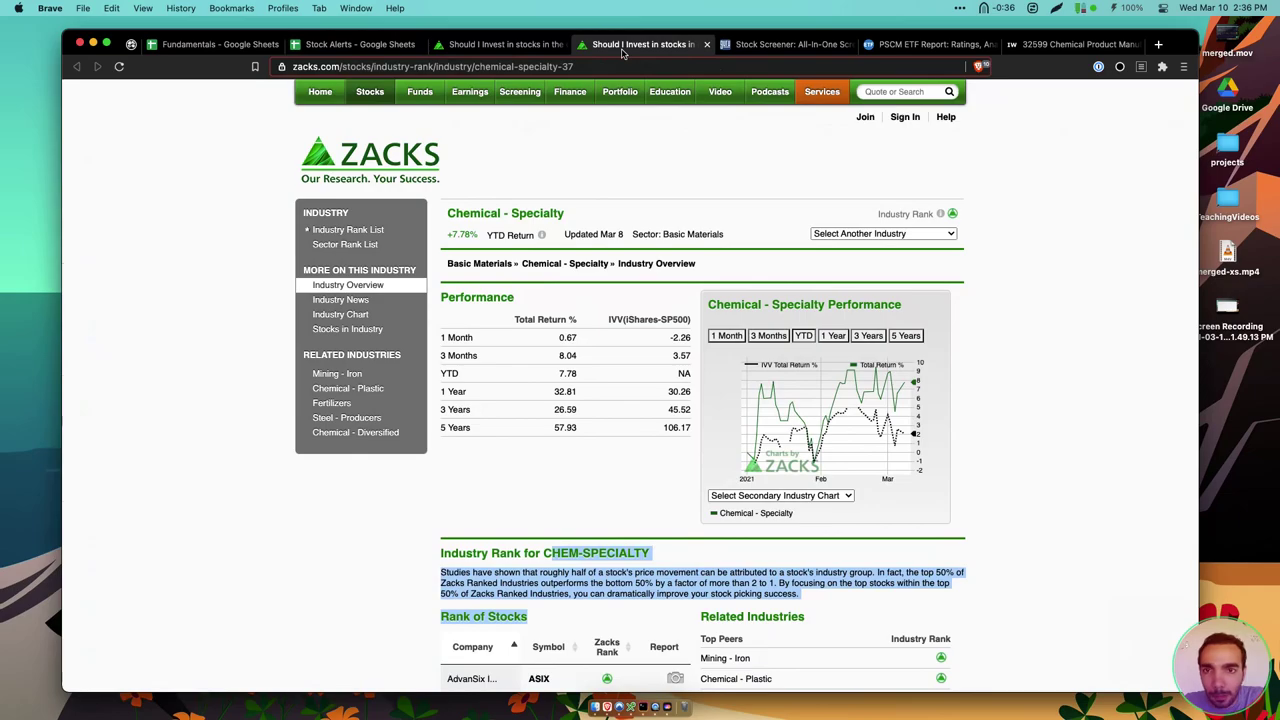
left_click(790, 44)
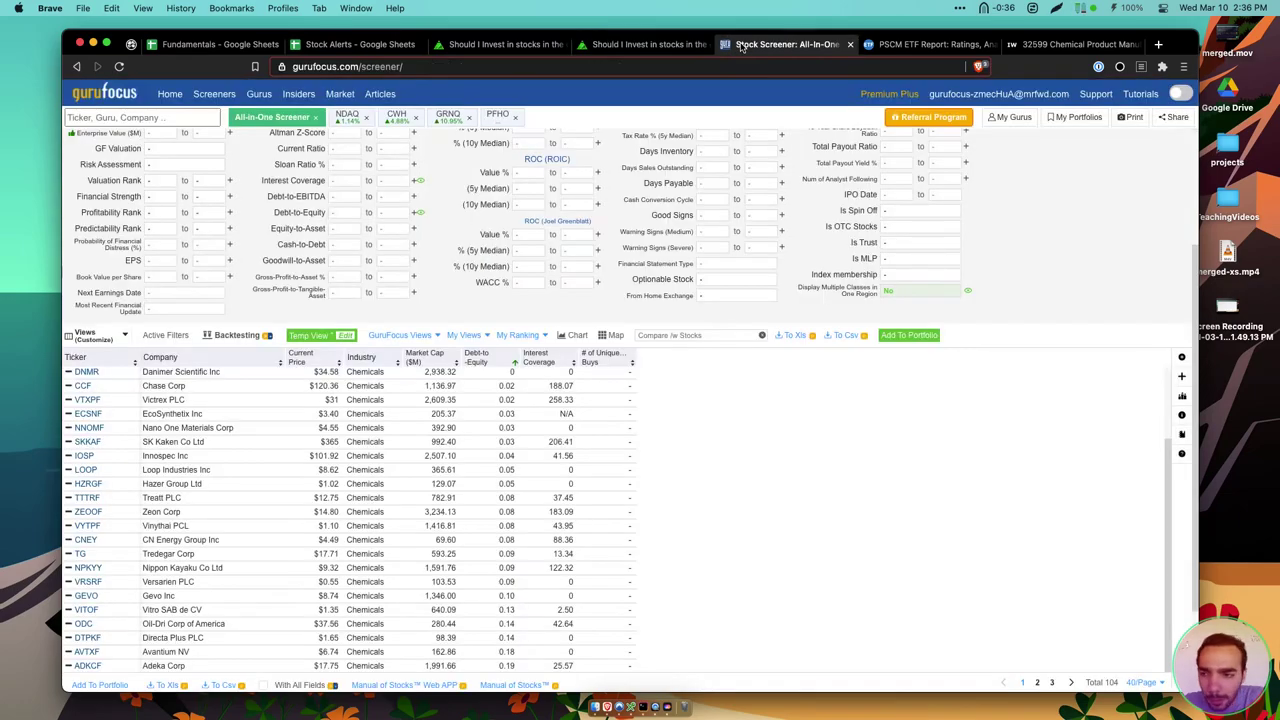
mouse_move(86, 388)
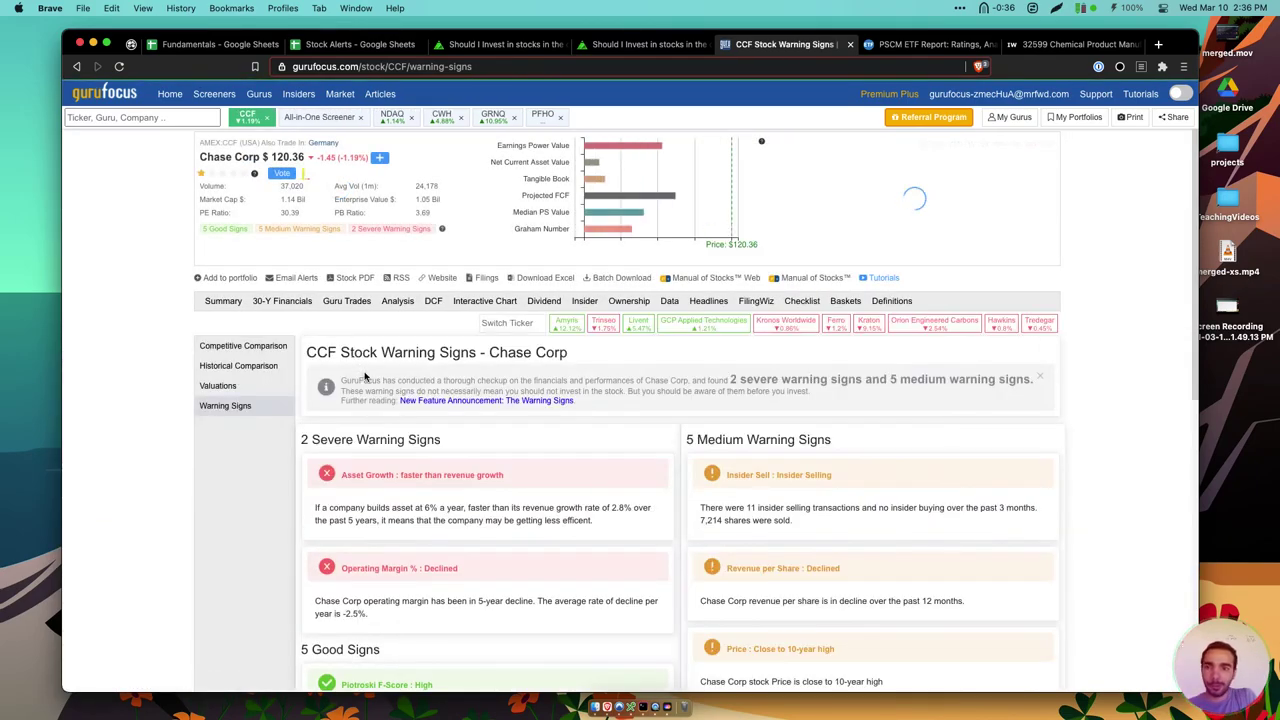
scroll(365, 376, "down", 4)
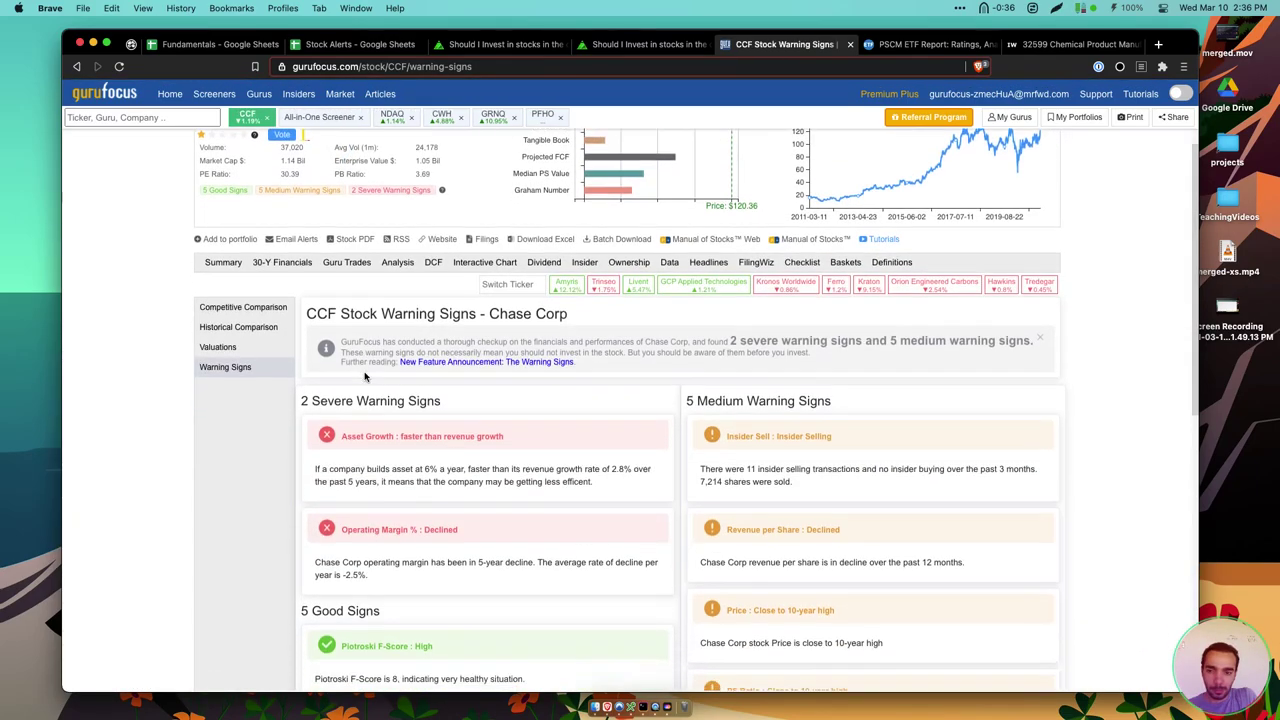
double_click(476, 294)
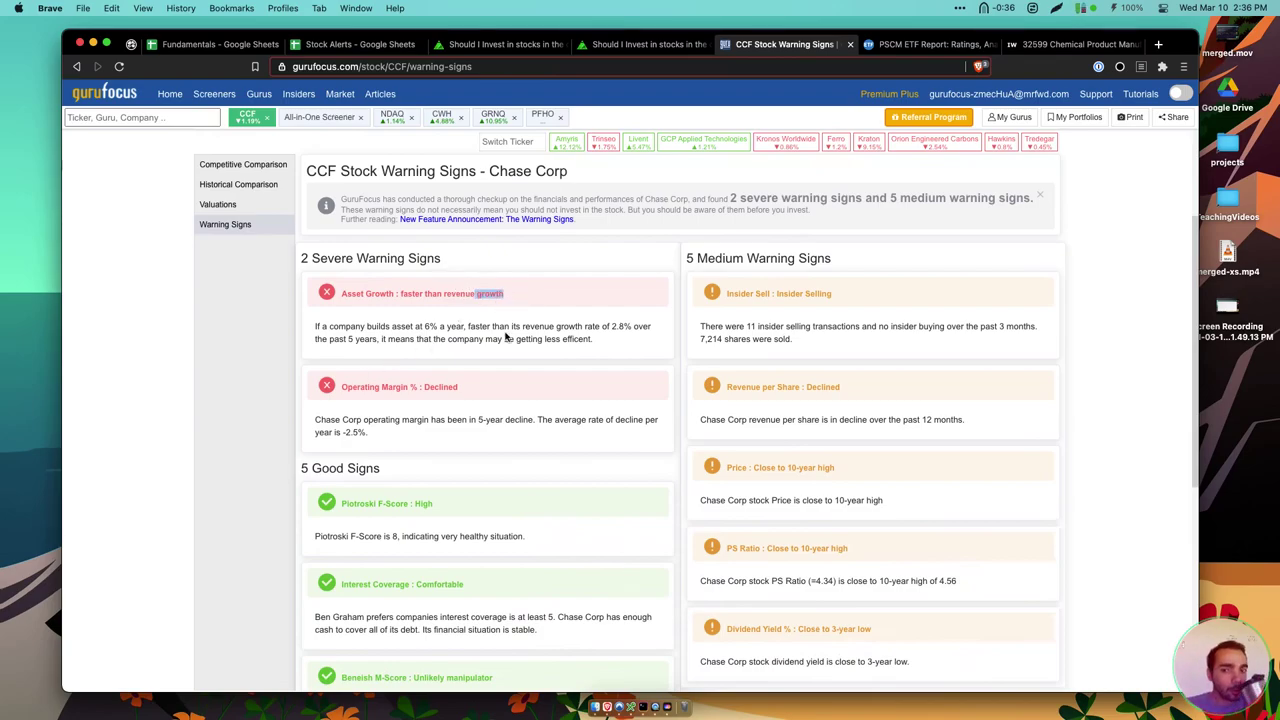
Examine CCF's Gross % and Operating % rows in Fundamentals from '16 to TTM, focusing on the operating margin from '17 to '19
left_click(205, 44)
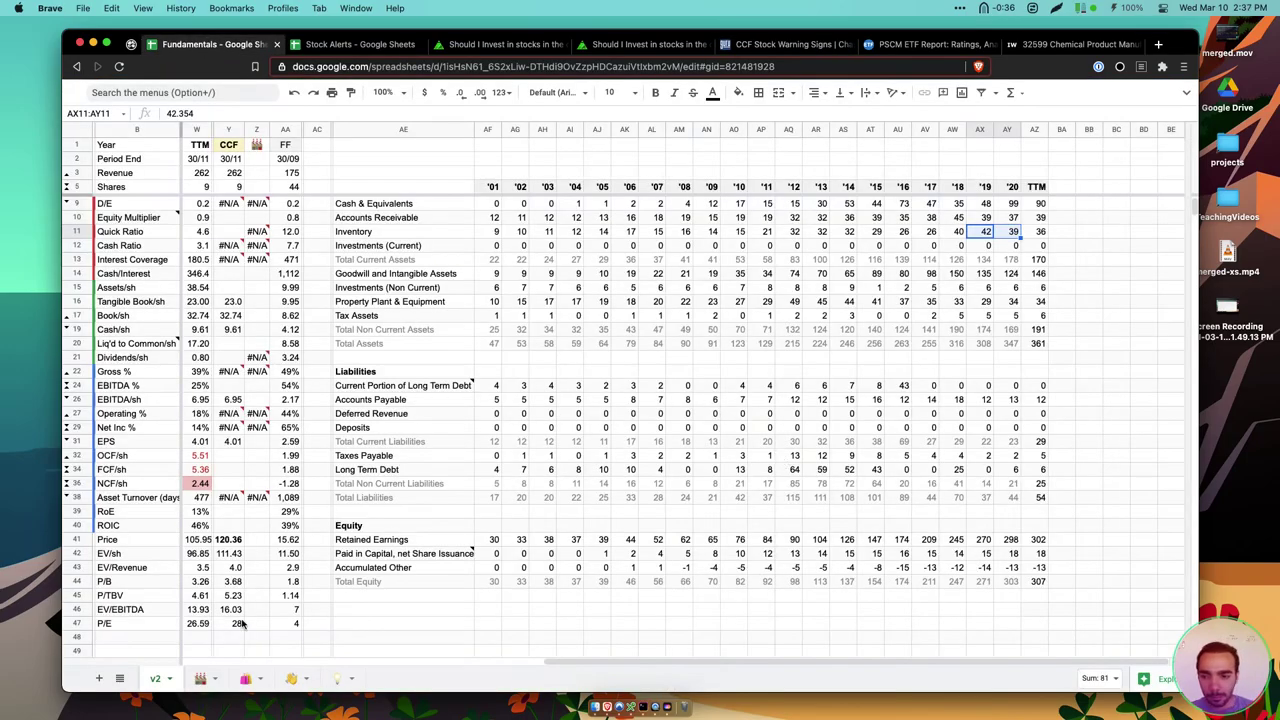
scroll(550, 408, "left", 10)
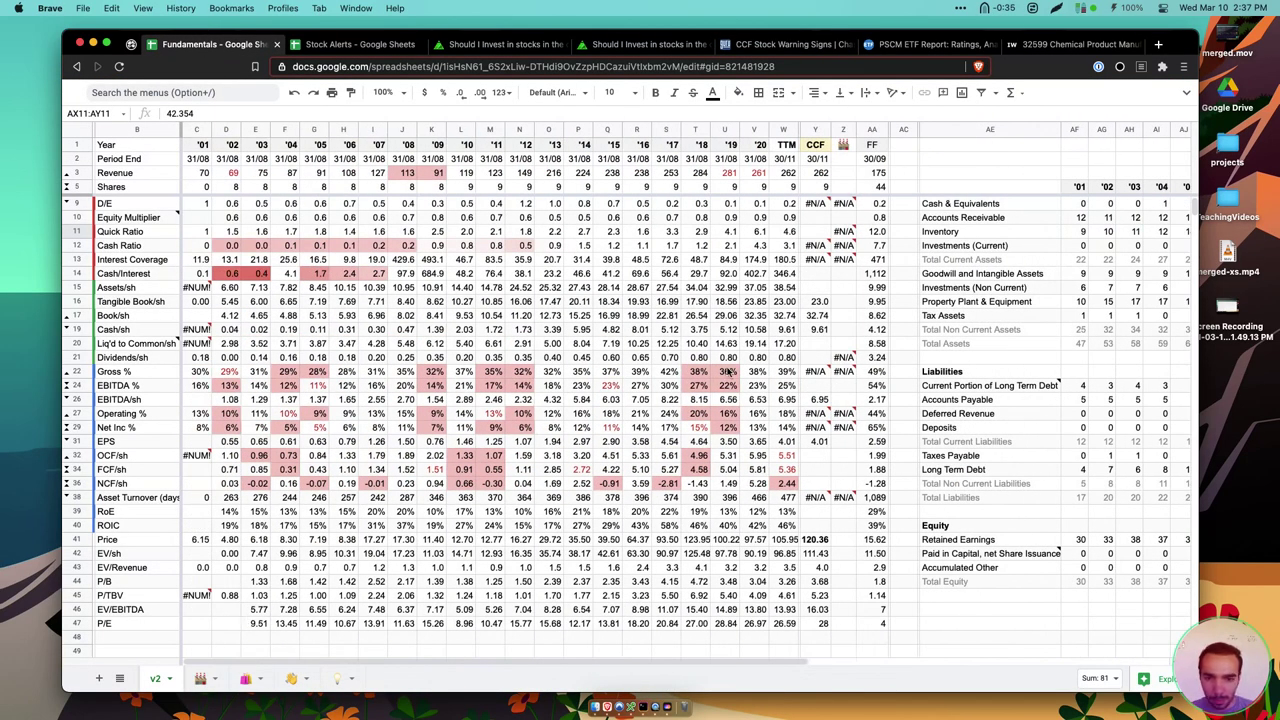
left_click_drag(625, 371, 780, 376)
left_click_drag(636, 413, 776, 410)
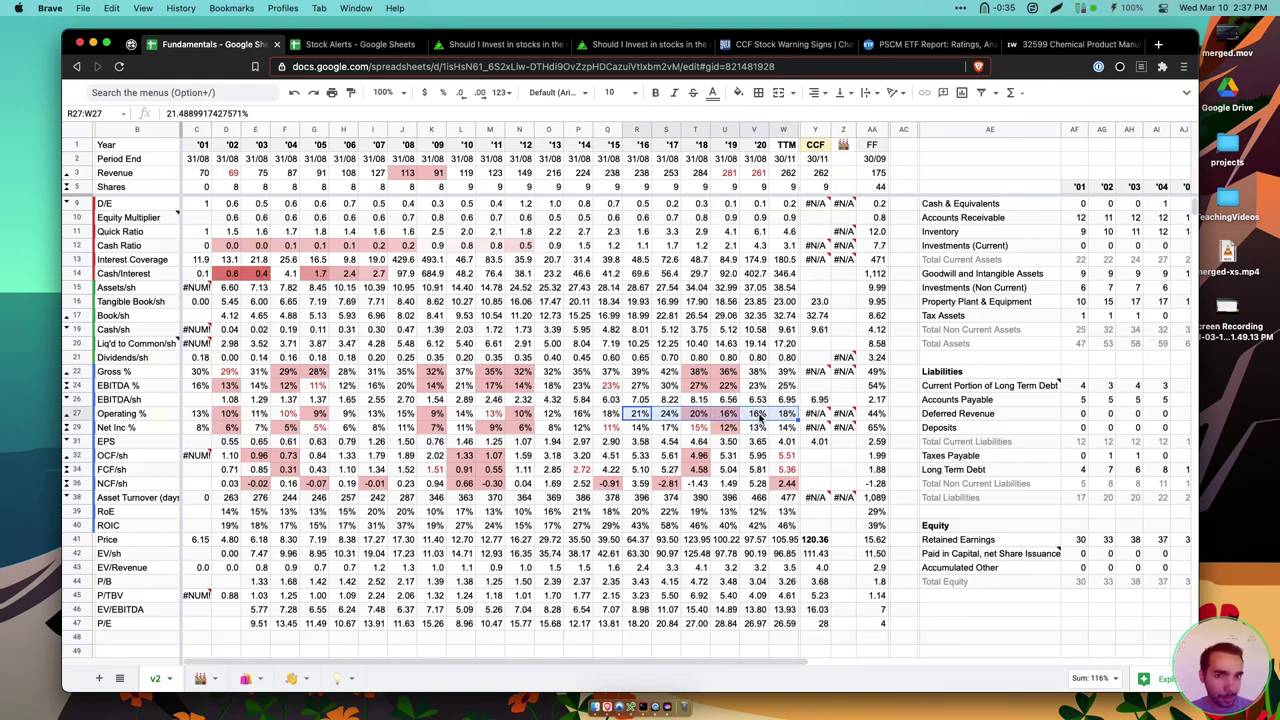
left_click(758, 418)
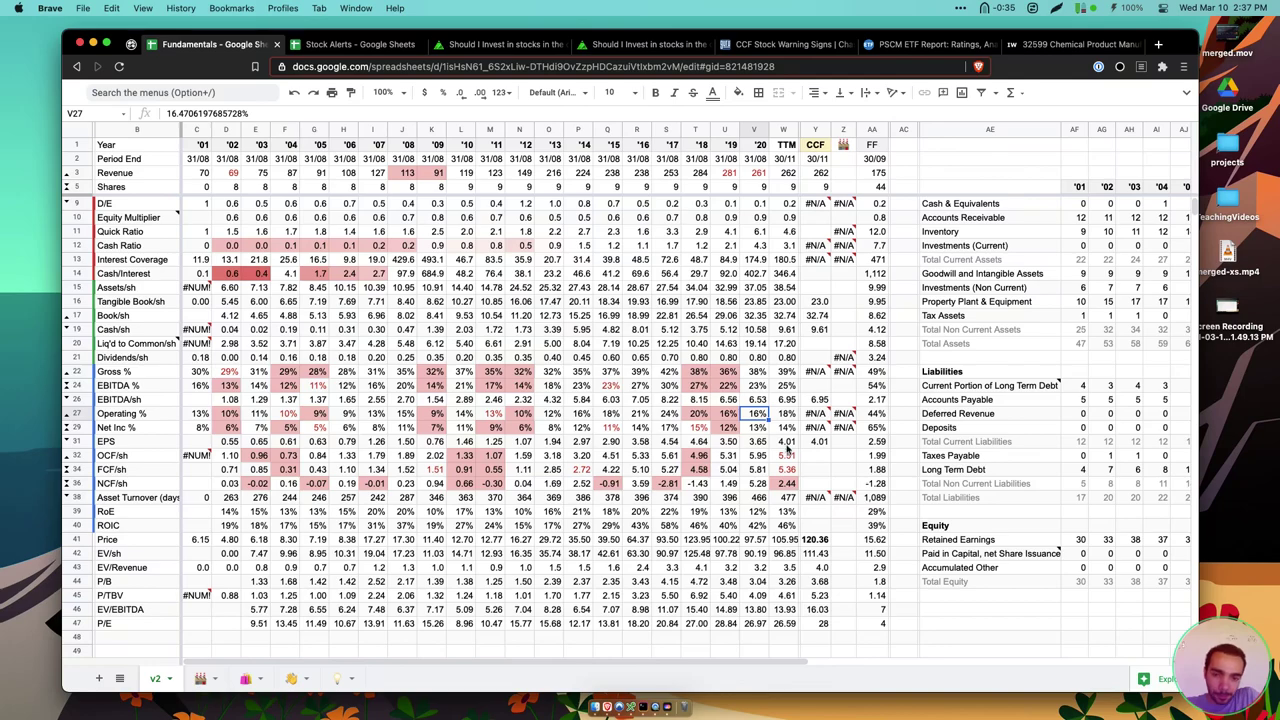
left_click_drag(662, 414, 748, 414)
left_click_drag(665, 414, 728, 421)
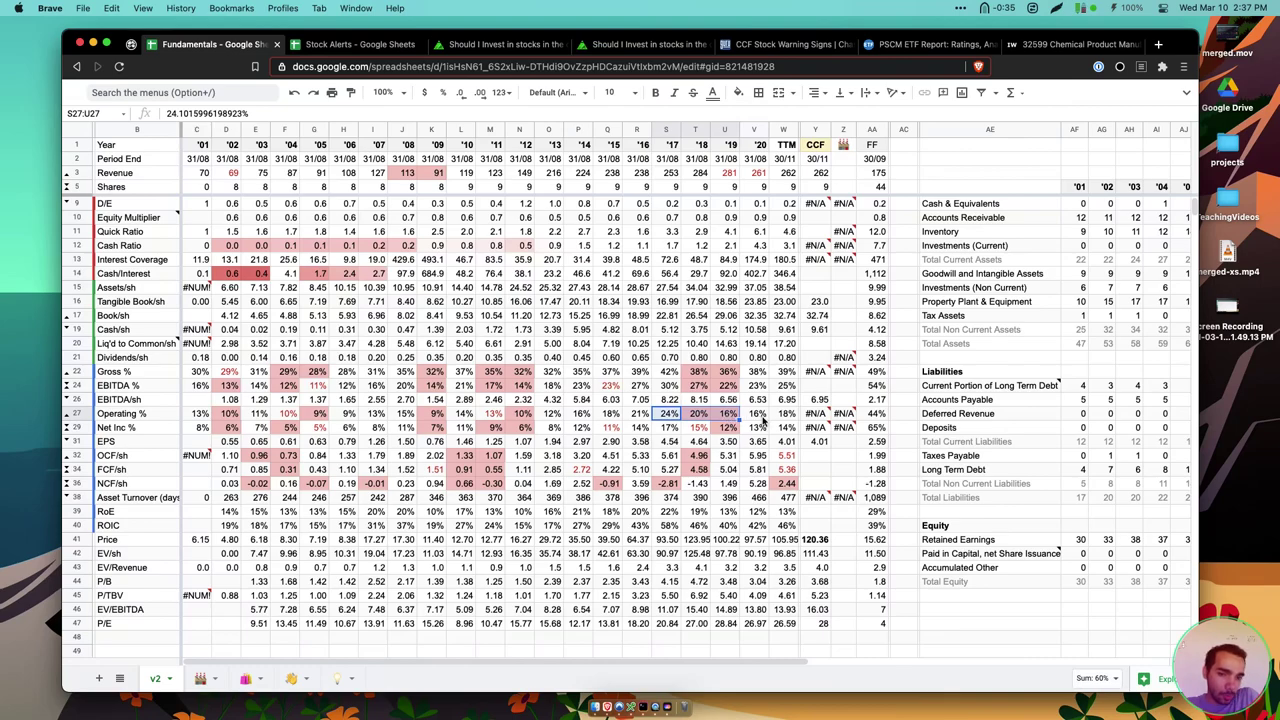
left_click_drag(636, 414, 790, 415)
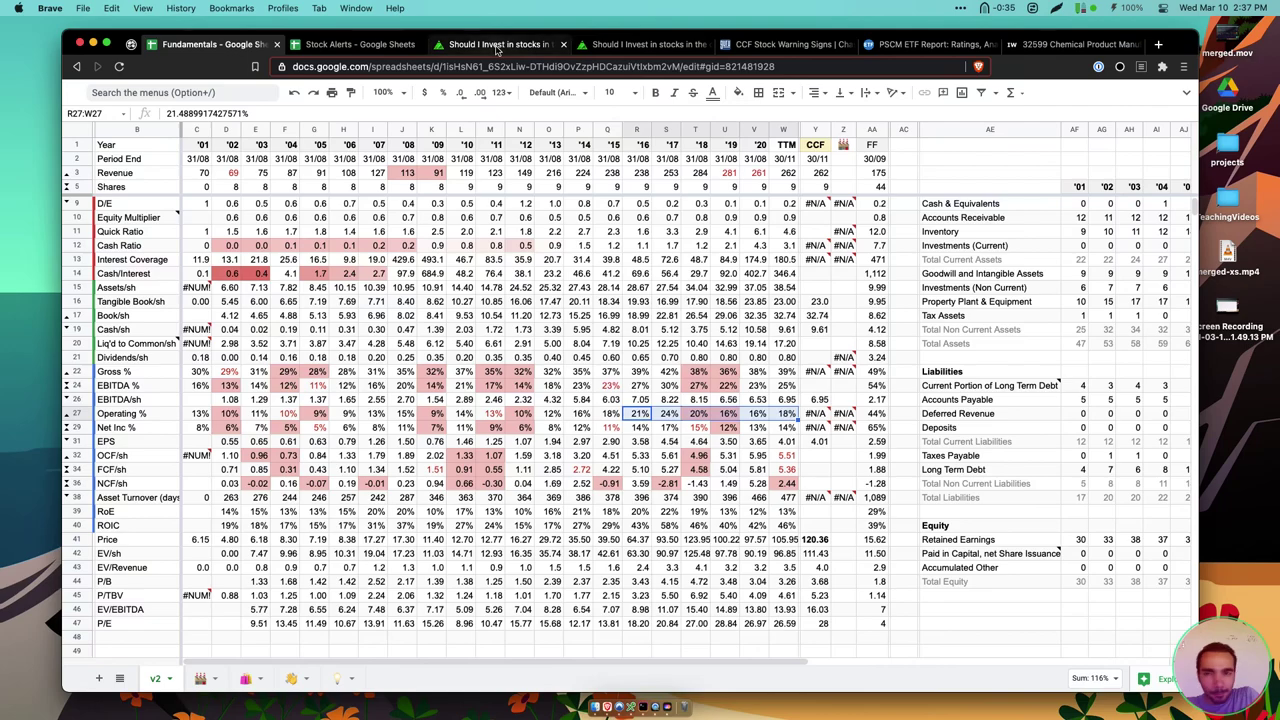
Return to the GuruFocus screener results and hide CCF from the list
left_click(920, 44)
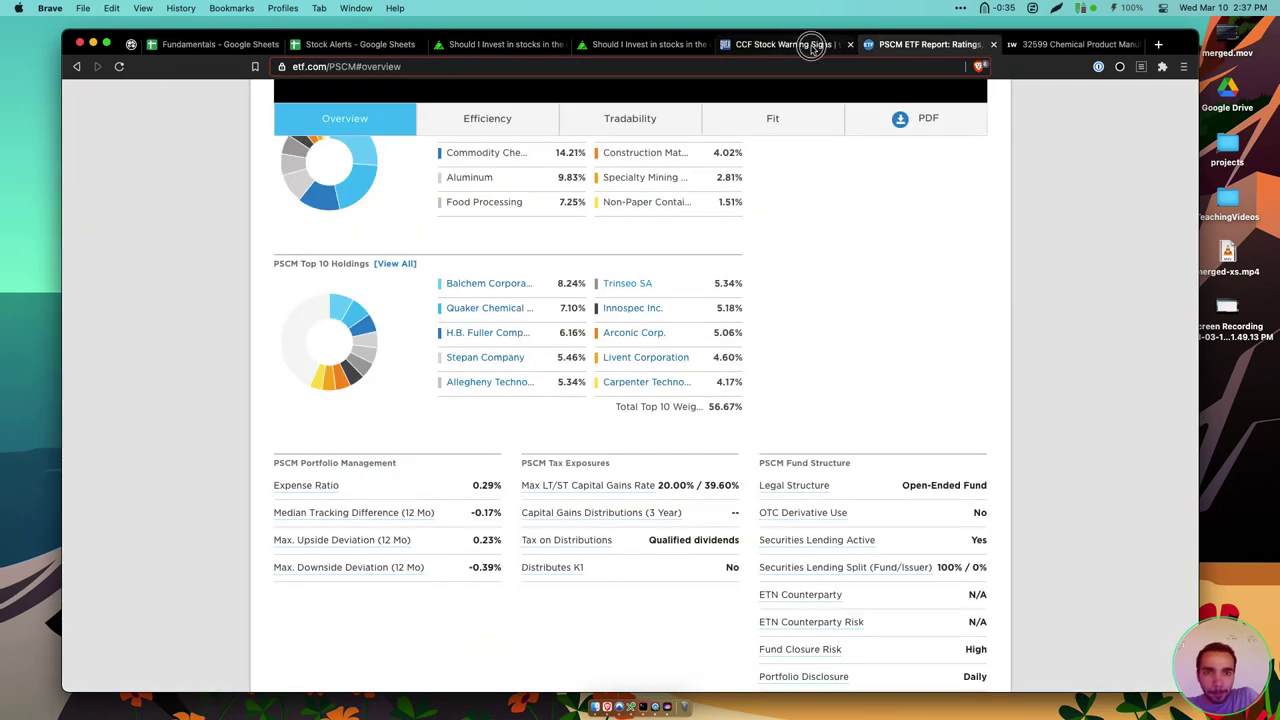
left_click(785, 44)
scroll(531, 275, "left", 5)
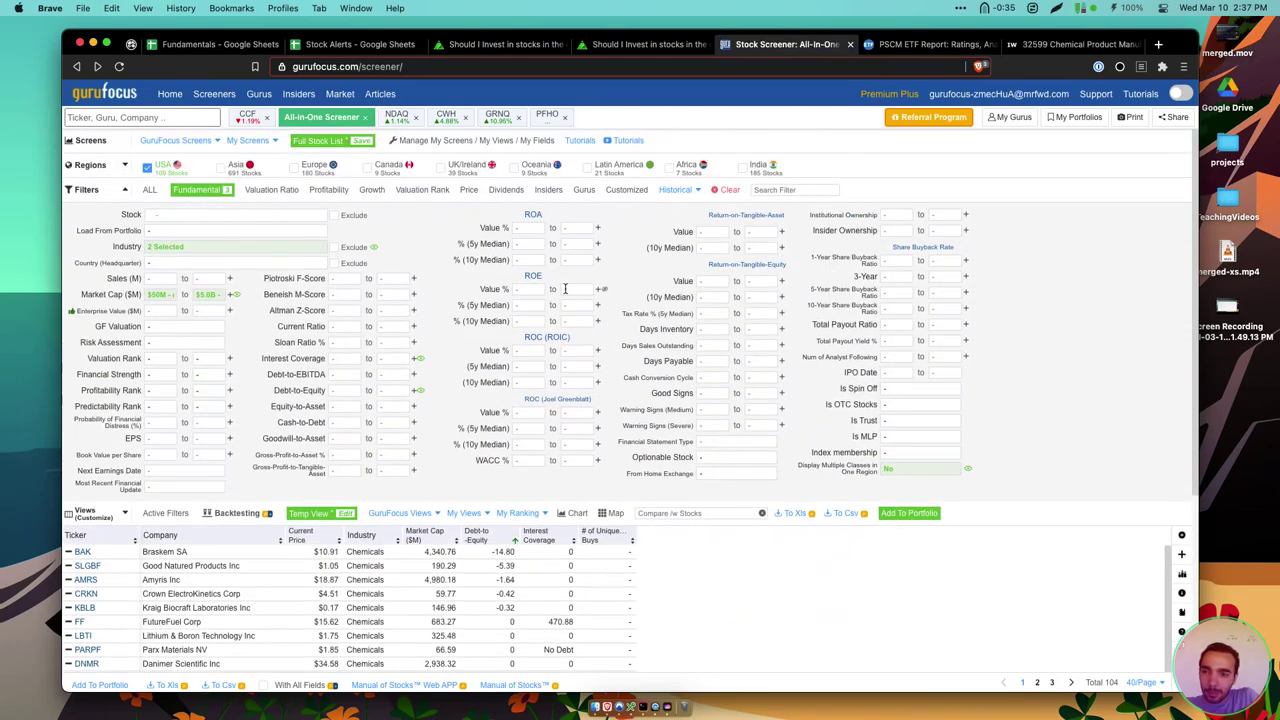
scroll(565, 289, "down", 5)
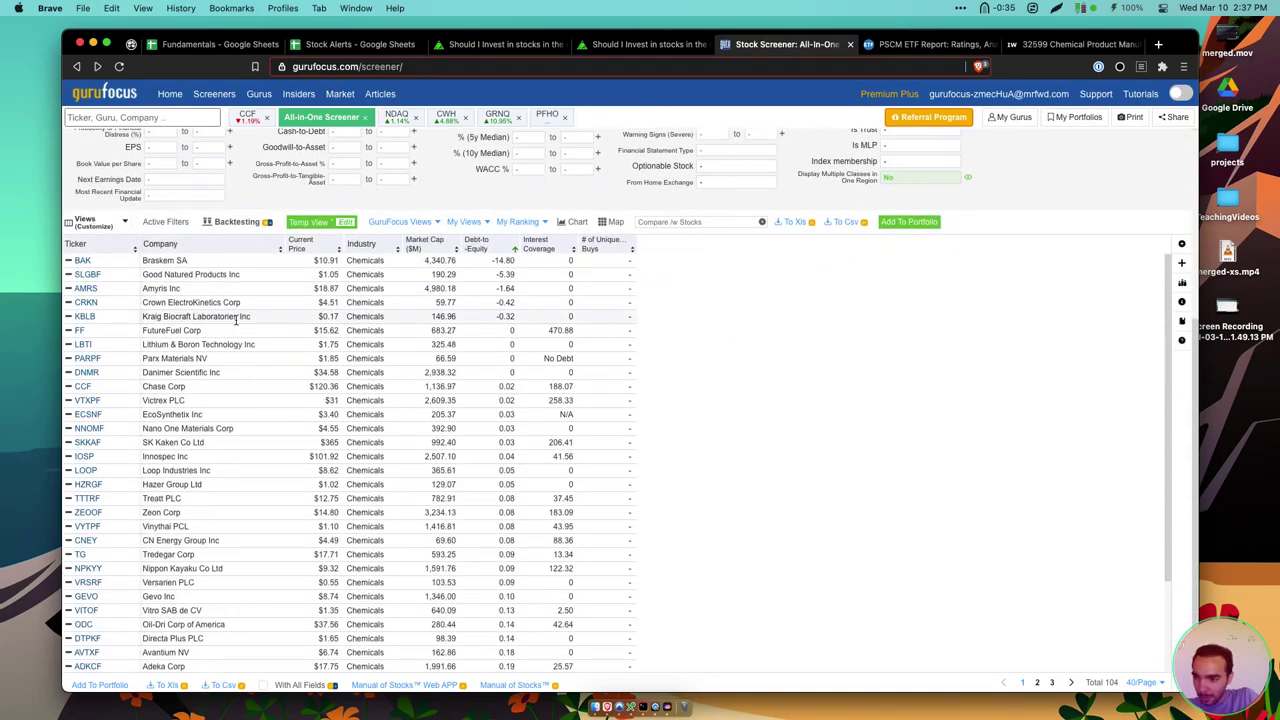
left_click(69, 387)
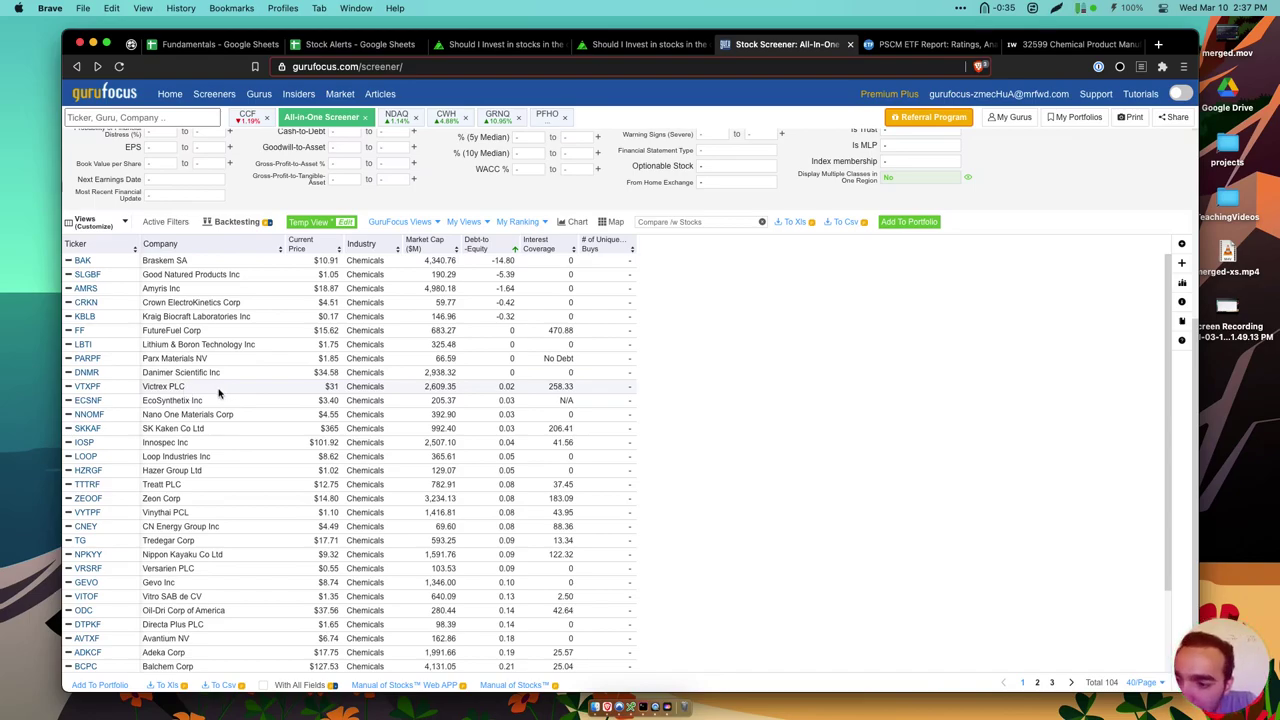
scroll(169, 398, "down", 3)
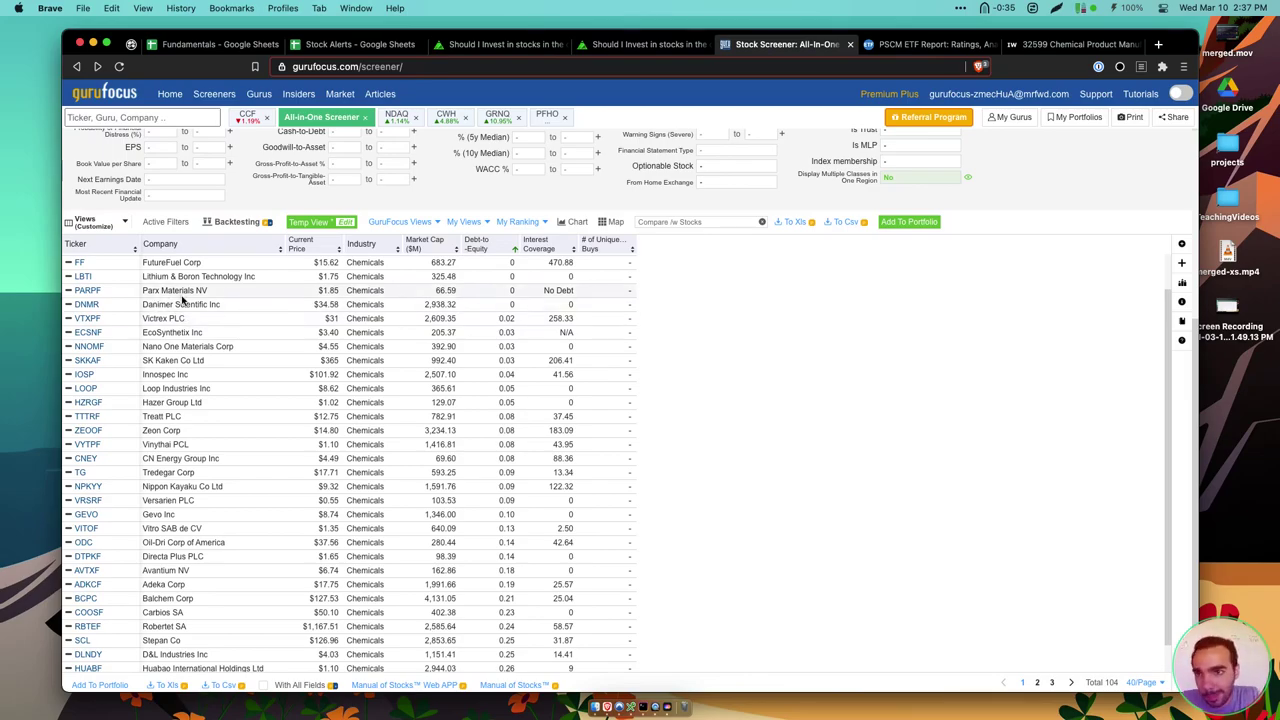
left_click(352, 44)
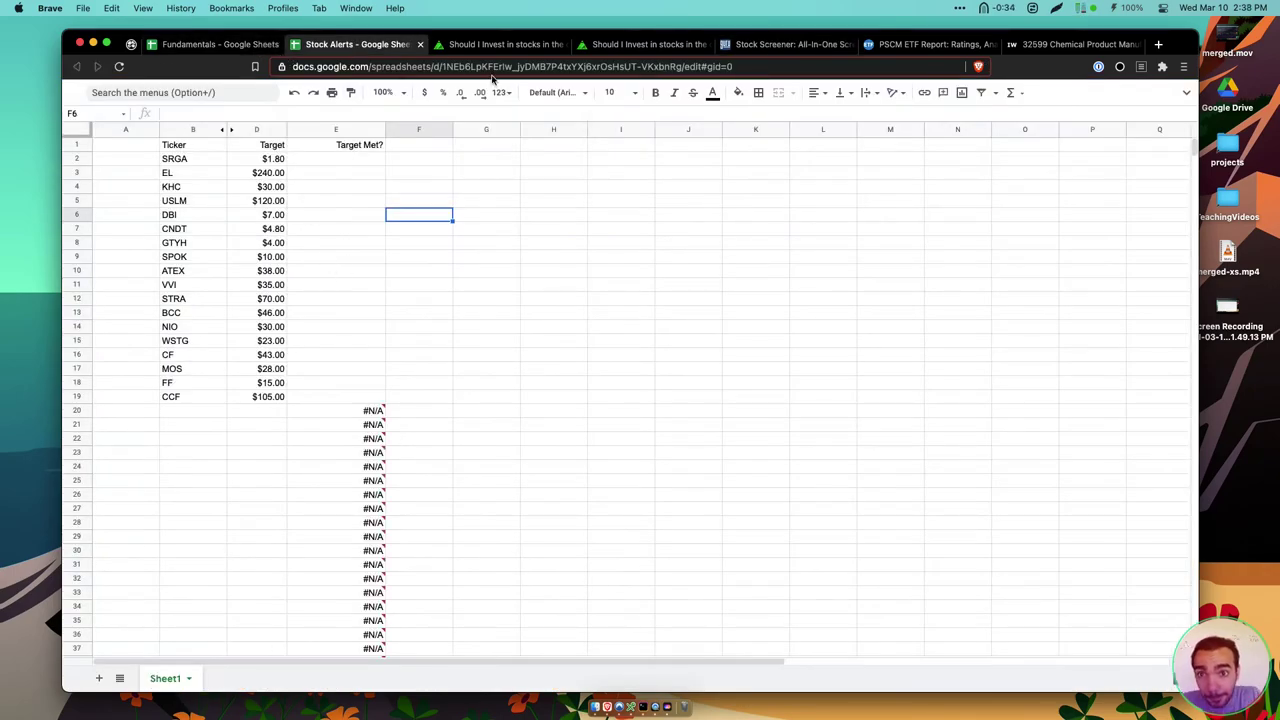
left_click(496, 44)
left_click(617, 46)
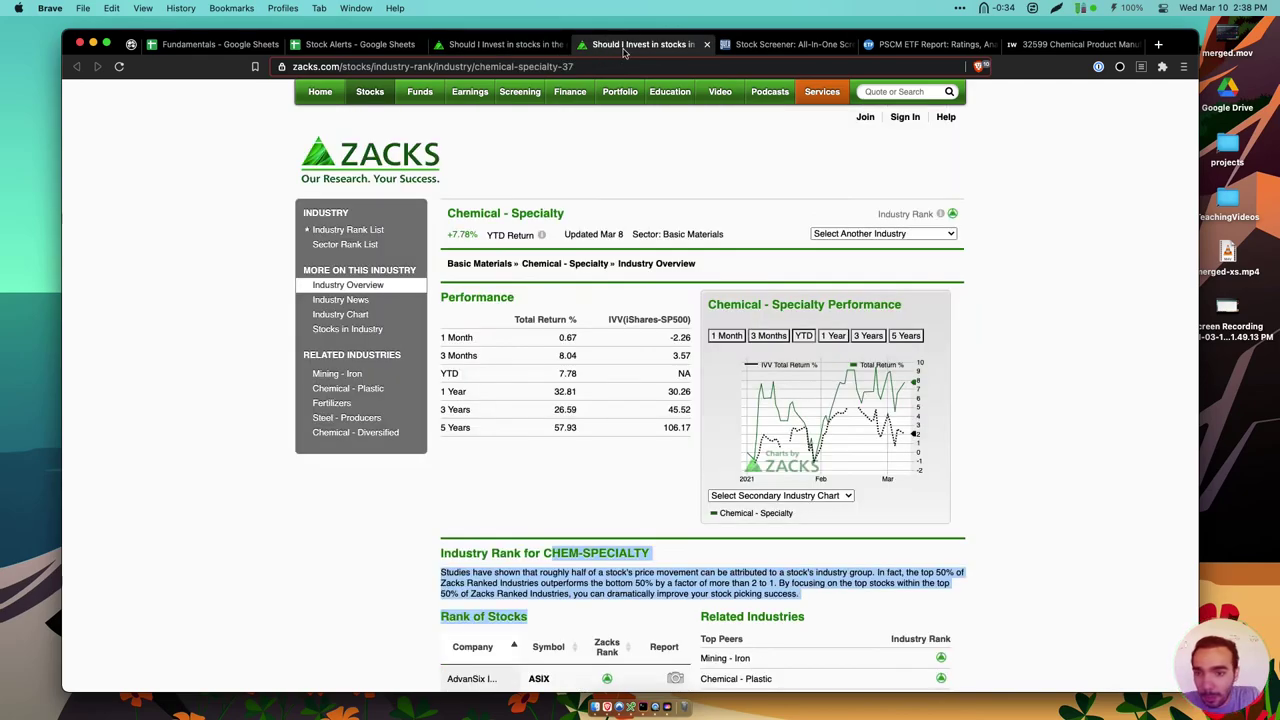
Preview Victrex PLC in the screener results and load its ticker VTXPF in the Fundamentals sheet
left_click(778, 44)
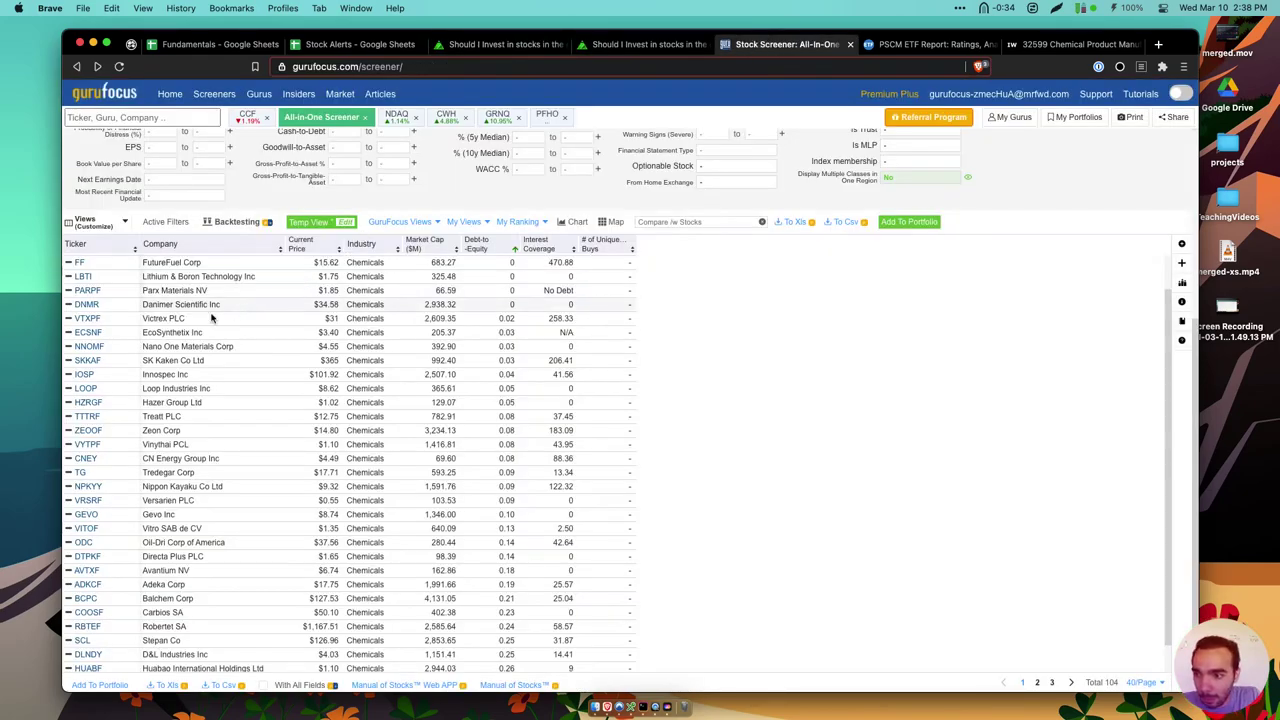
mouse_move(106, 319)
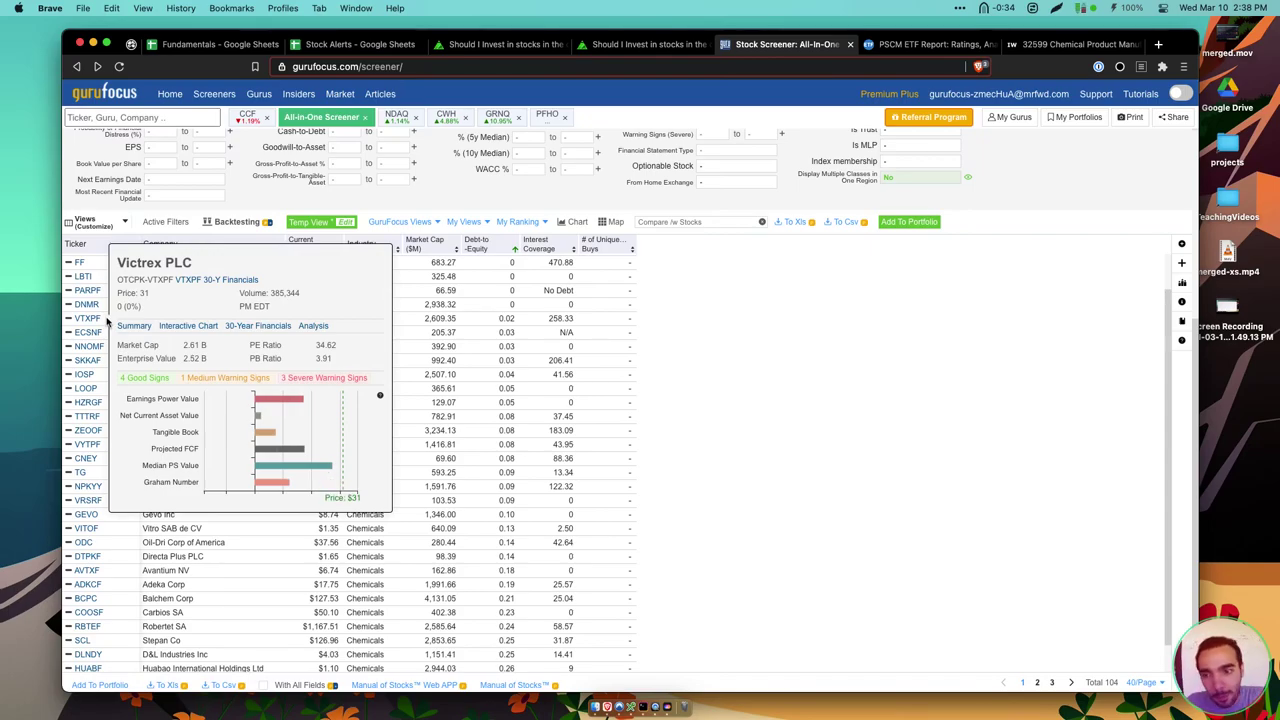
left_click(215, 44)
type("VTXPF")
key("Return")
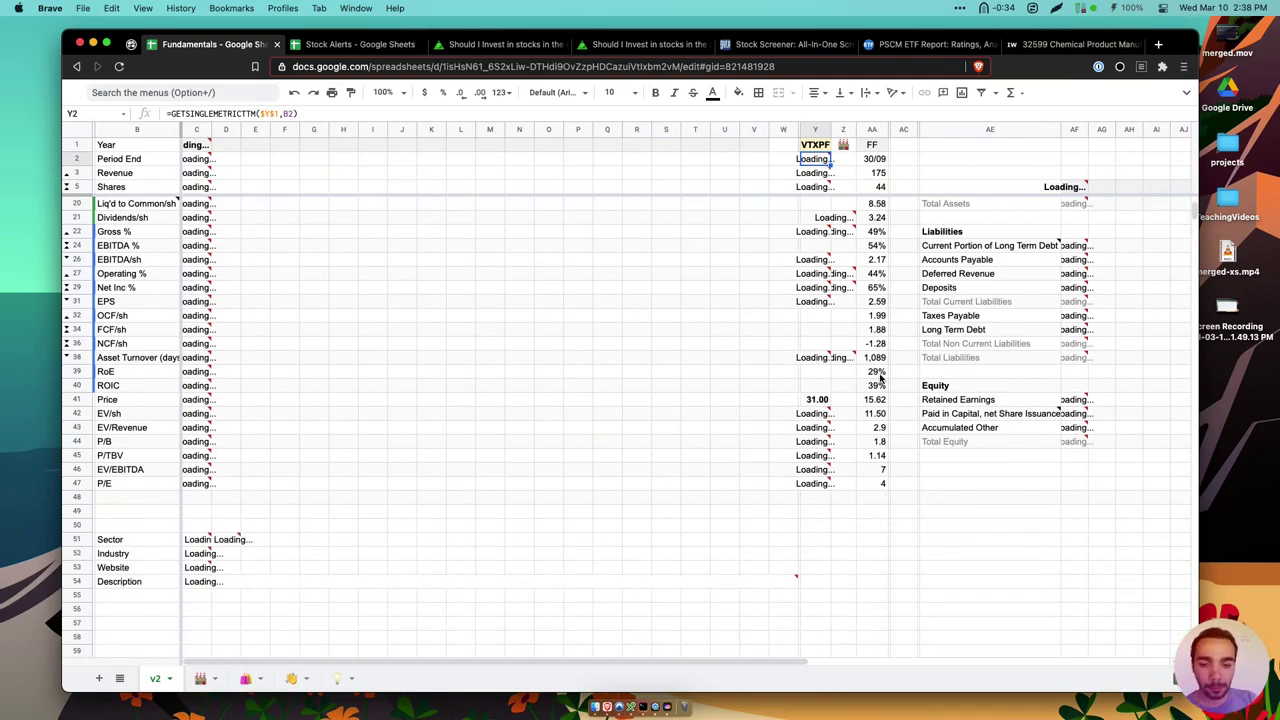
Read the Victrex company description below the metrics in the Fundamentals sheet
scroll(643, 556, "down", 3)
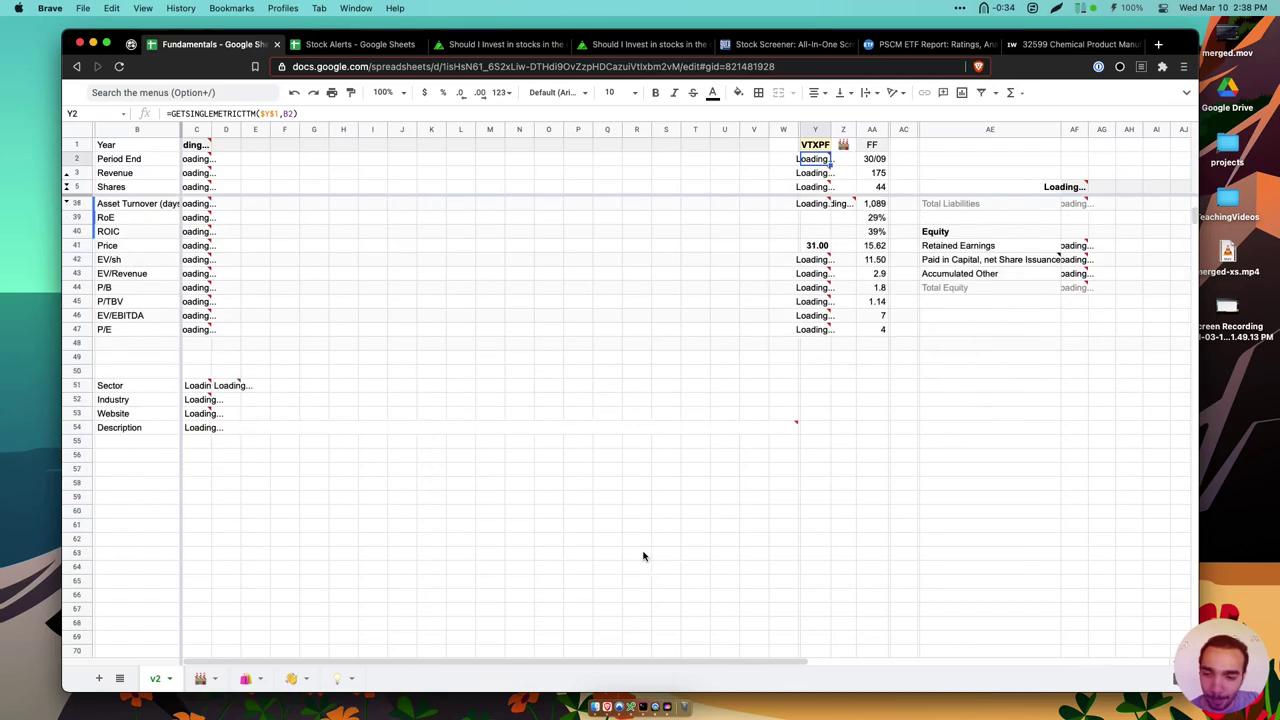
left_click(247, 443)
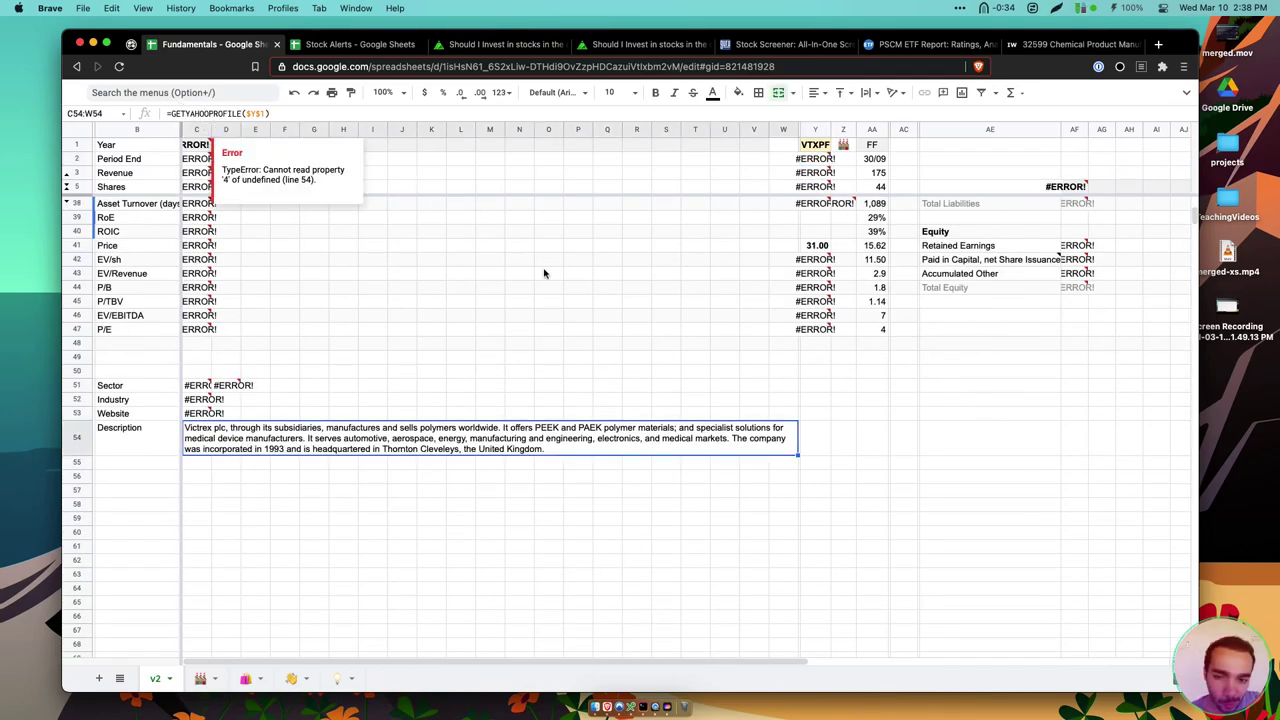
left_click(520, 343)
scroll(506, 463, "down", 1)
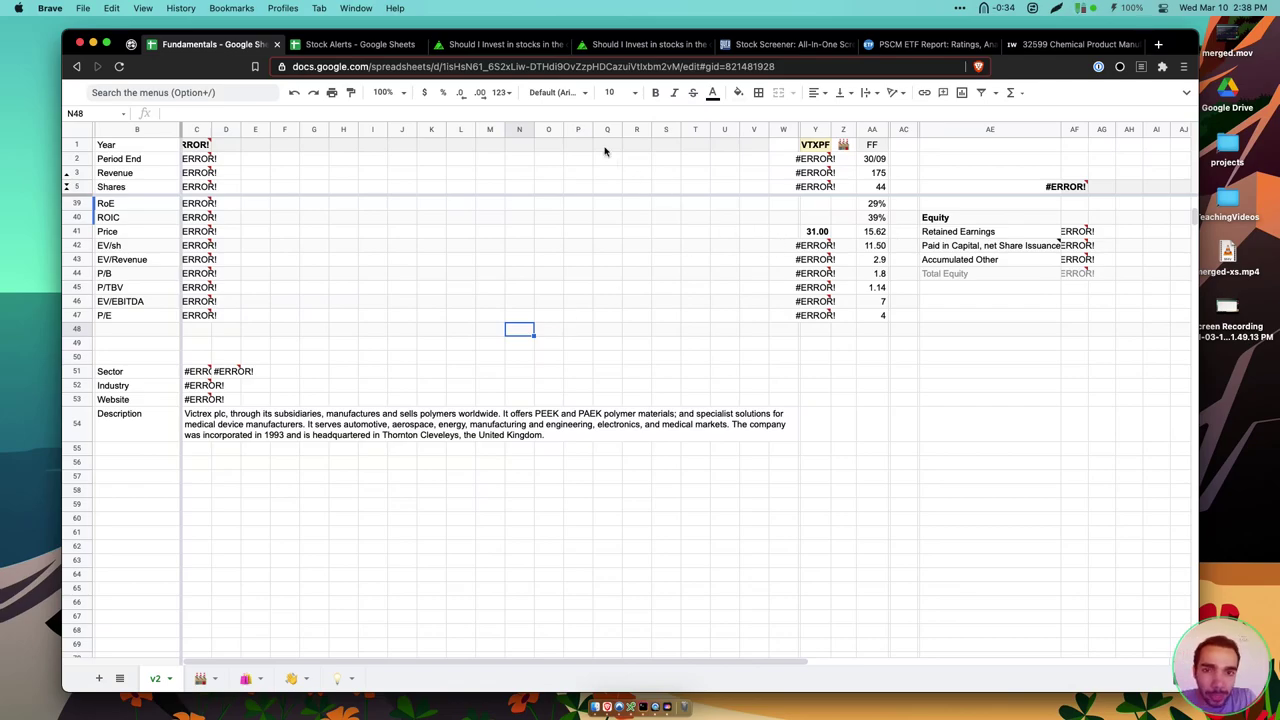
left_click(294, 49)
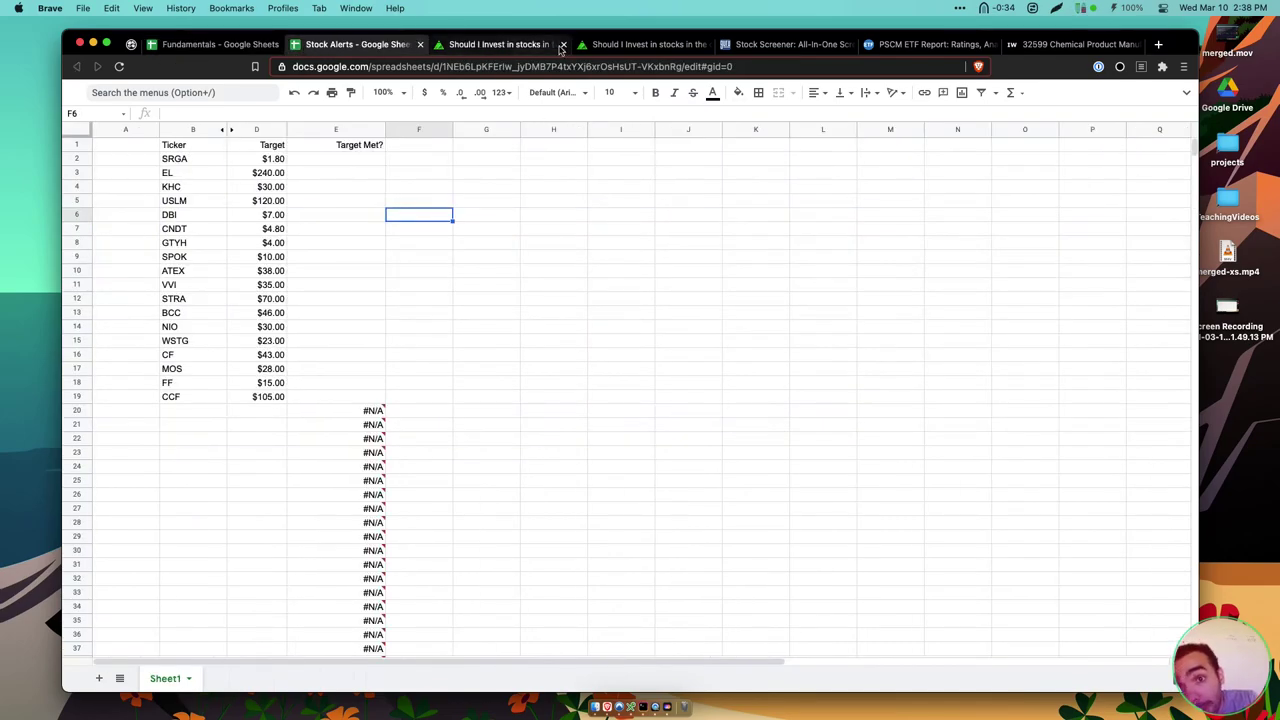
left_click(887, 44)
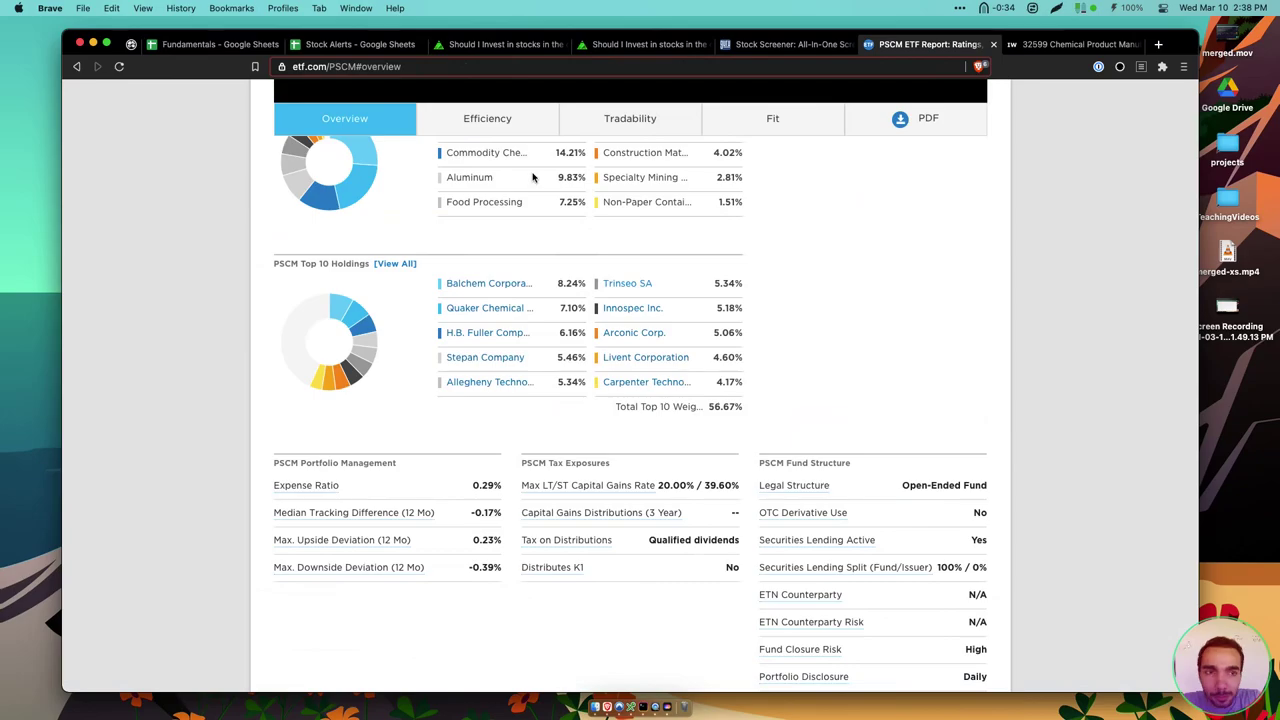
key("ctrl+Tab")
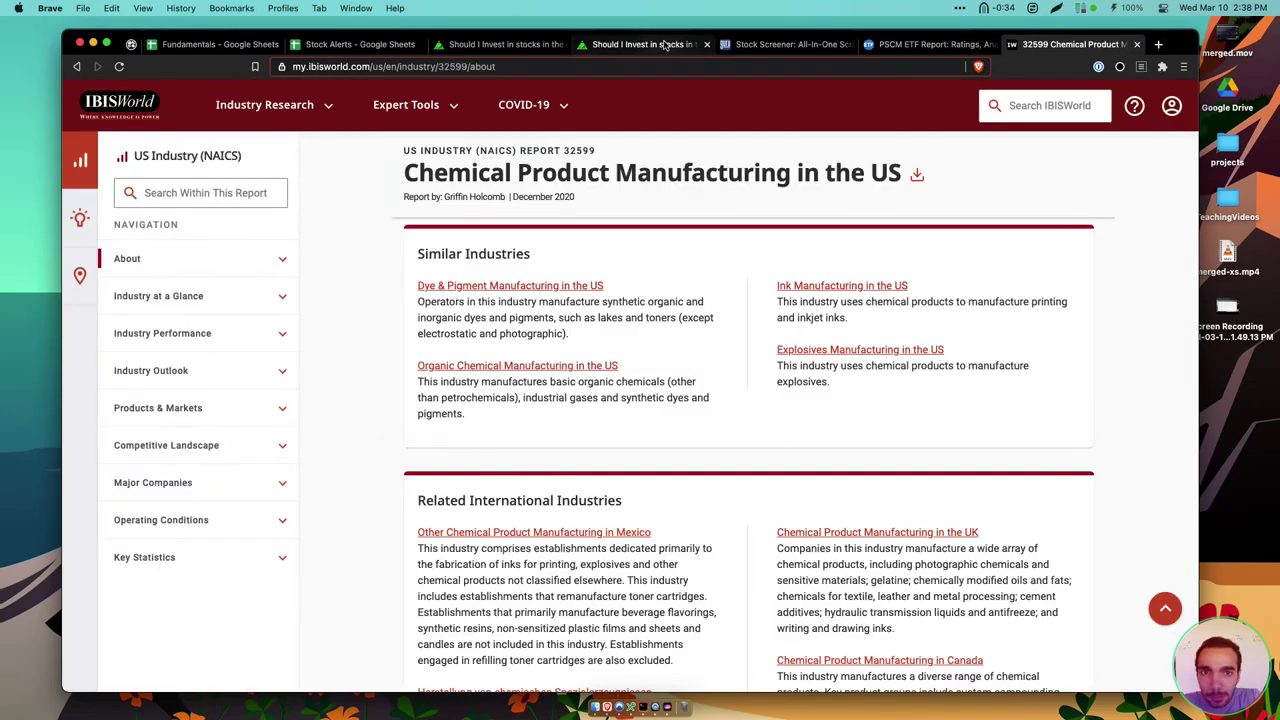
Hide VTXPF from the GuruFocus screener results
left_click(770, 44)
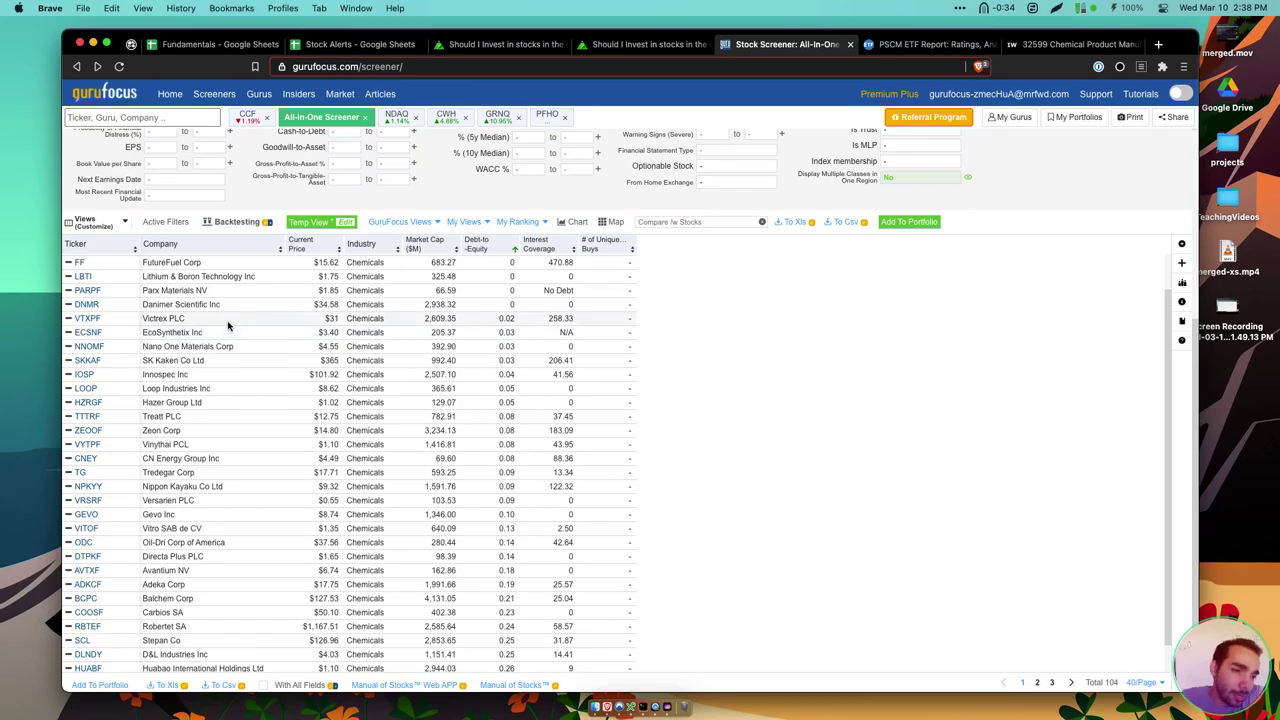
scroll(228, 325, "down", 1)
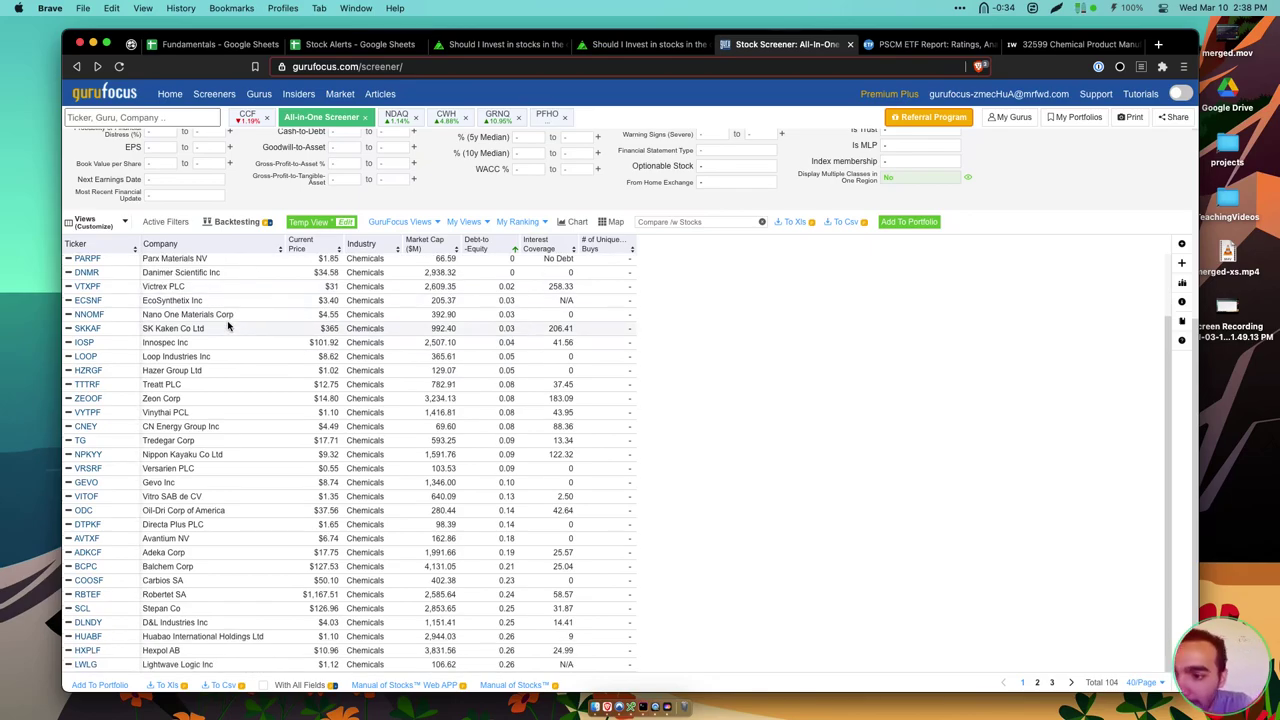
left_click(68, 286)
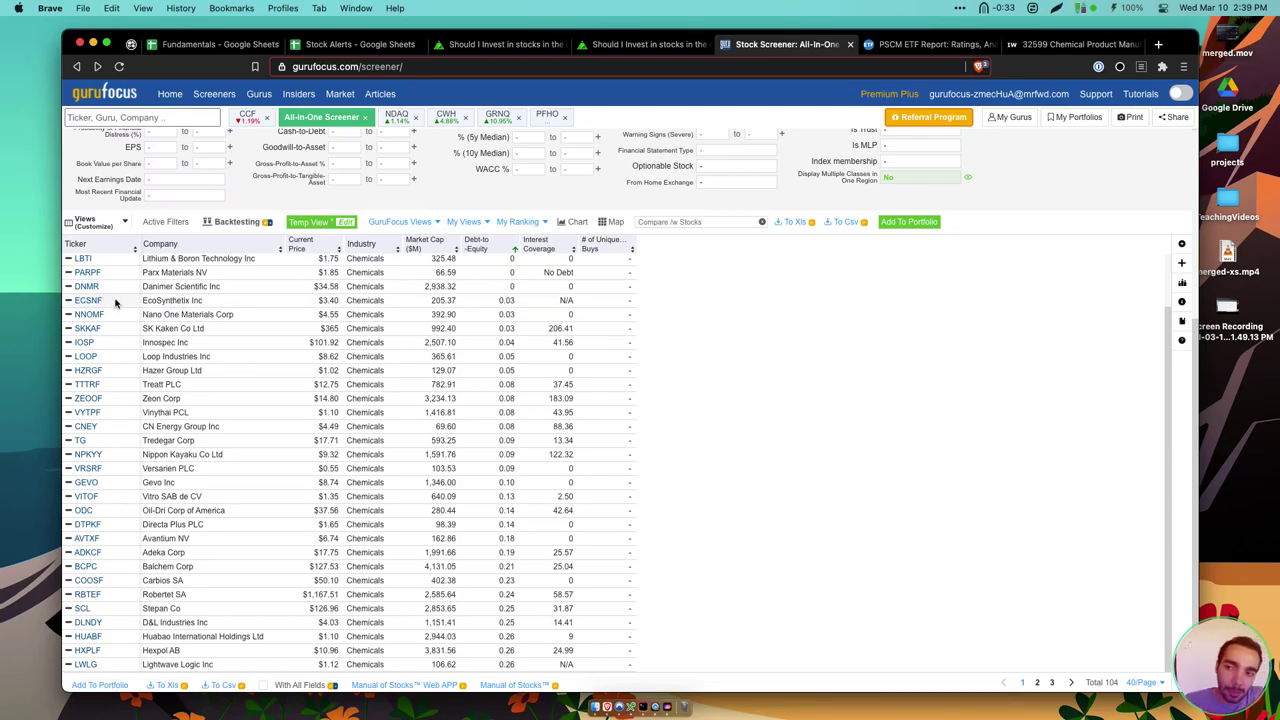
Replace the ticker in cell Y1 of the Fundamentals sheet with ECSNF
left_click(212, 44)
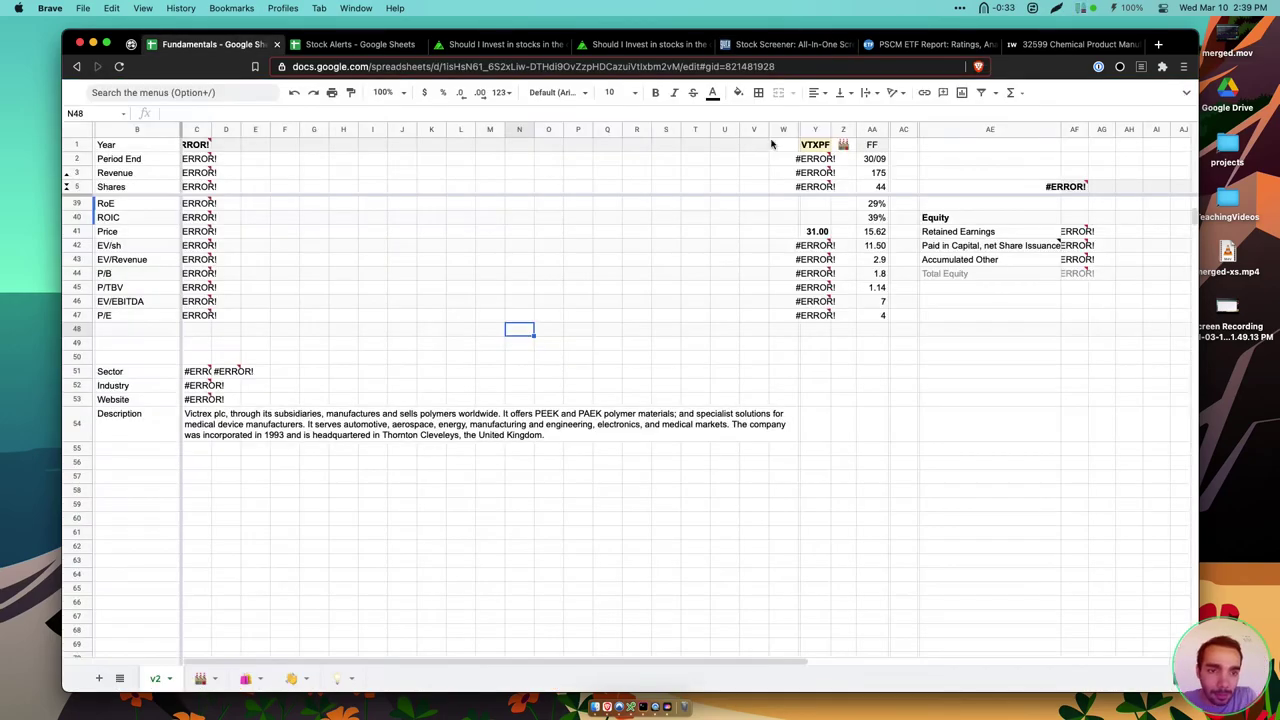
left_click(832, 146)
left_click(820, 145)
type("ECSNF")
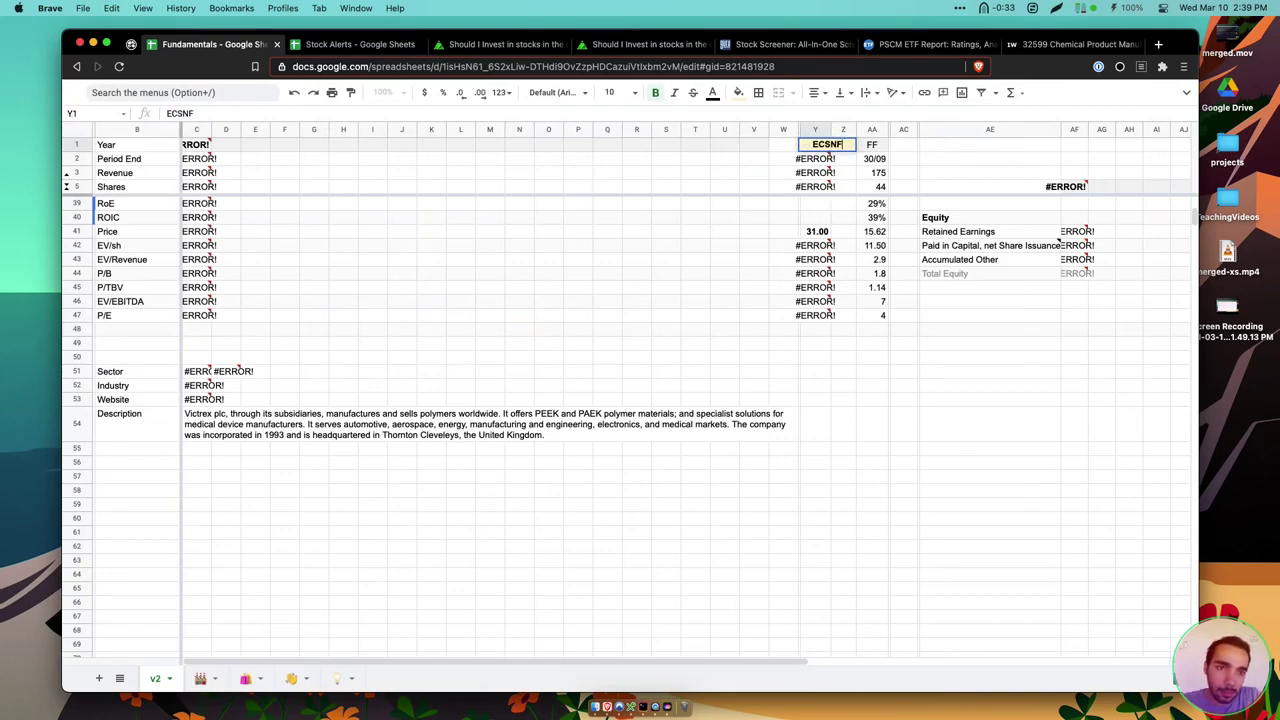
key("Return")
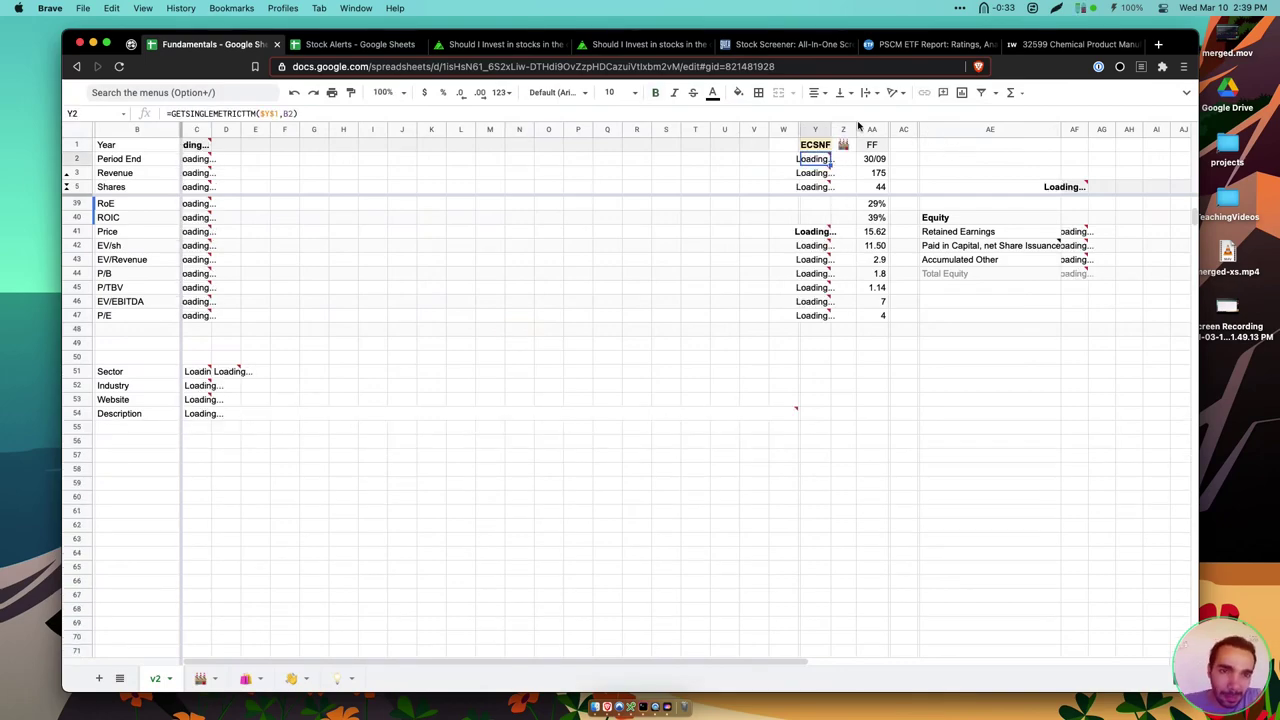
Preview EcoSynthetix's summary in the GuruFocus screener and read its company description in the Fundamentals sheet
left_click(800, 44)
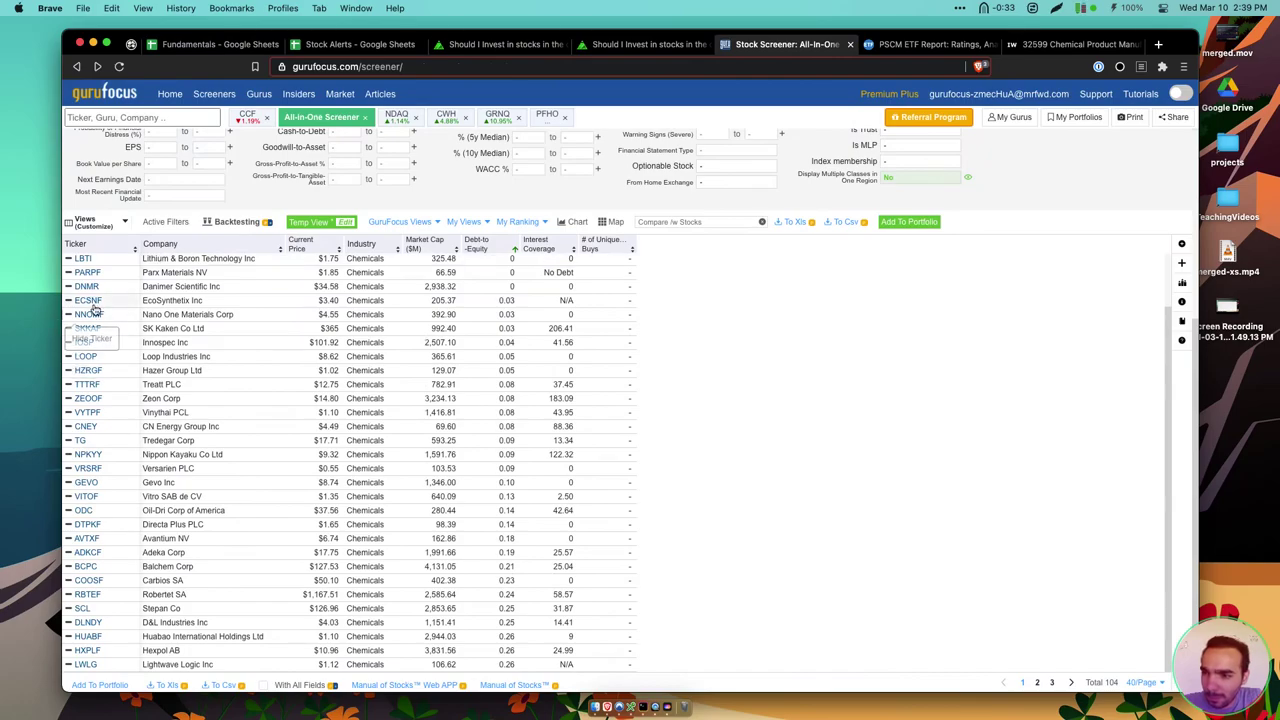
mouse_move(92, 304)
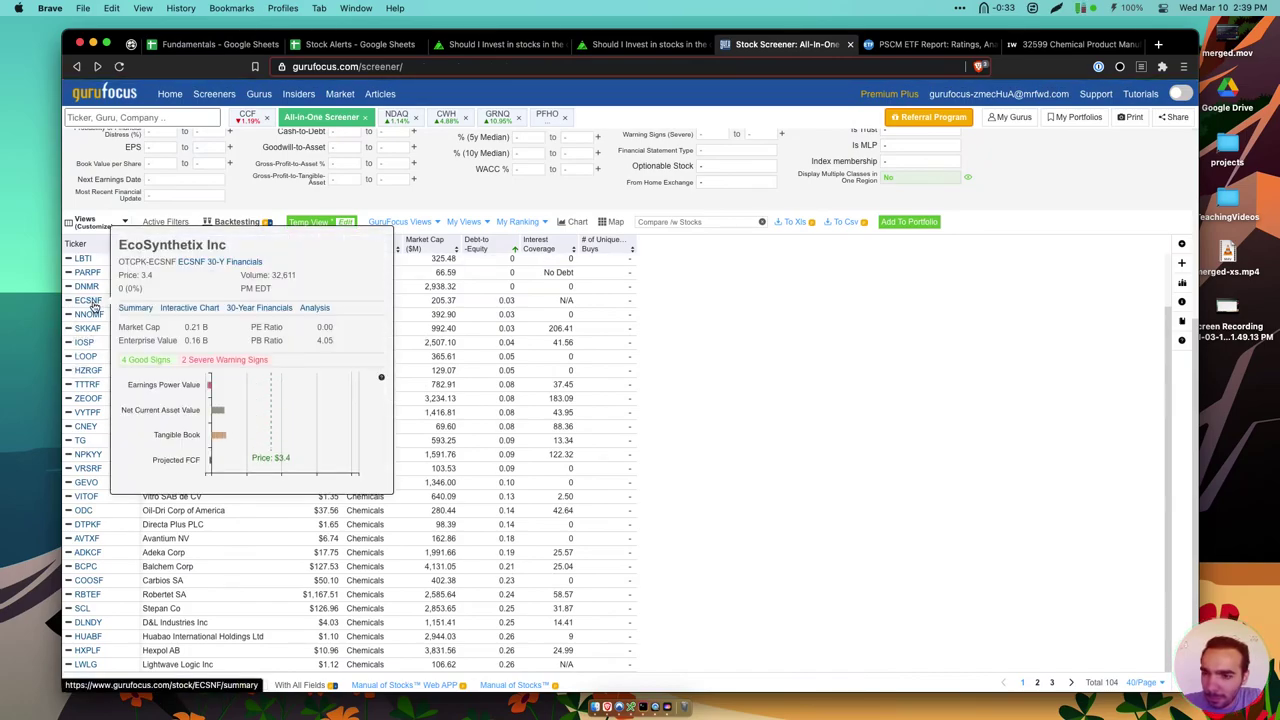
key("super+1")
key("super+2")
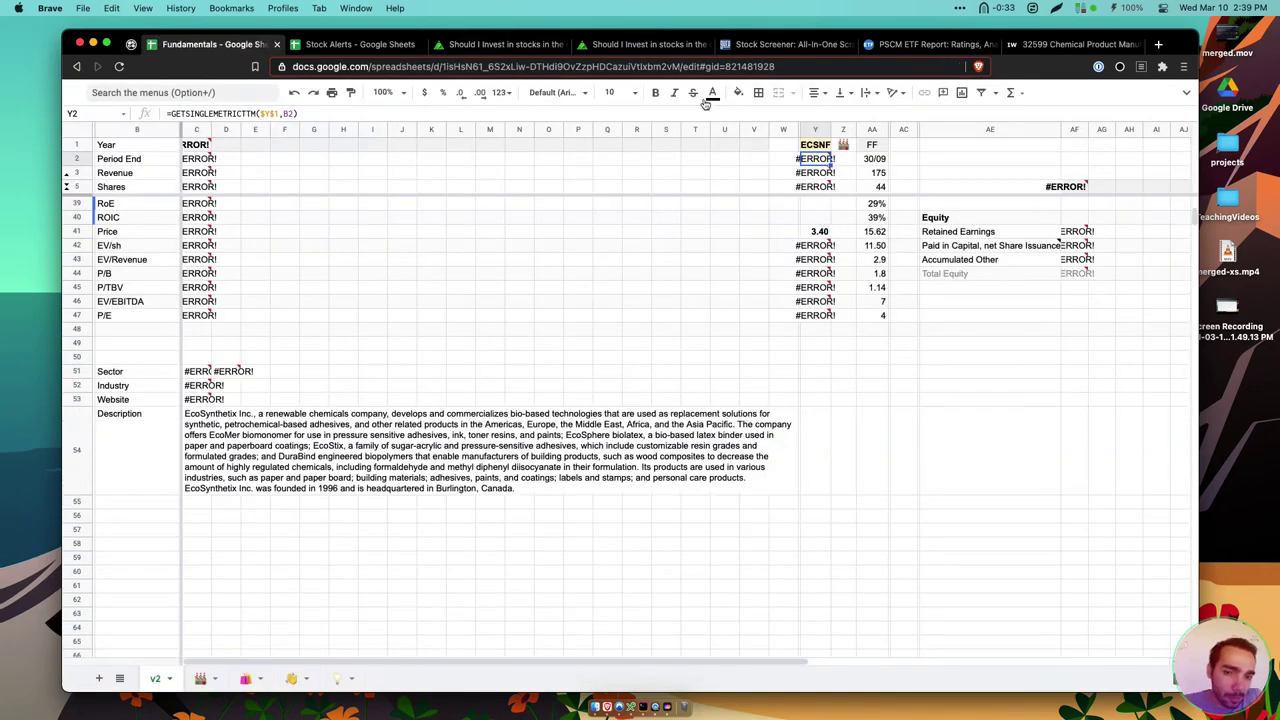
left_click(574, 482)
scroll(576, 485, "down", 1)
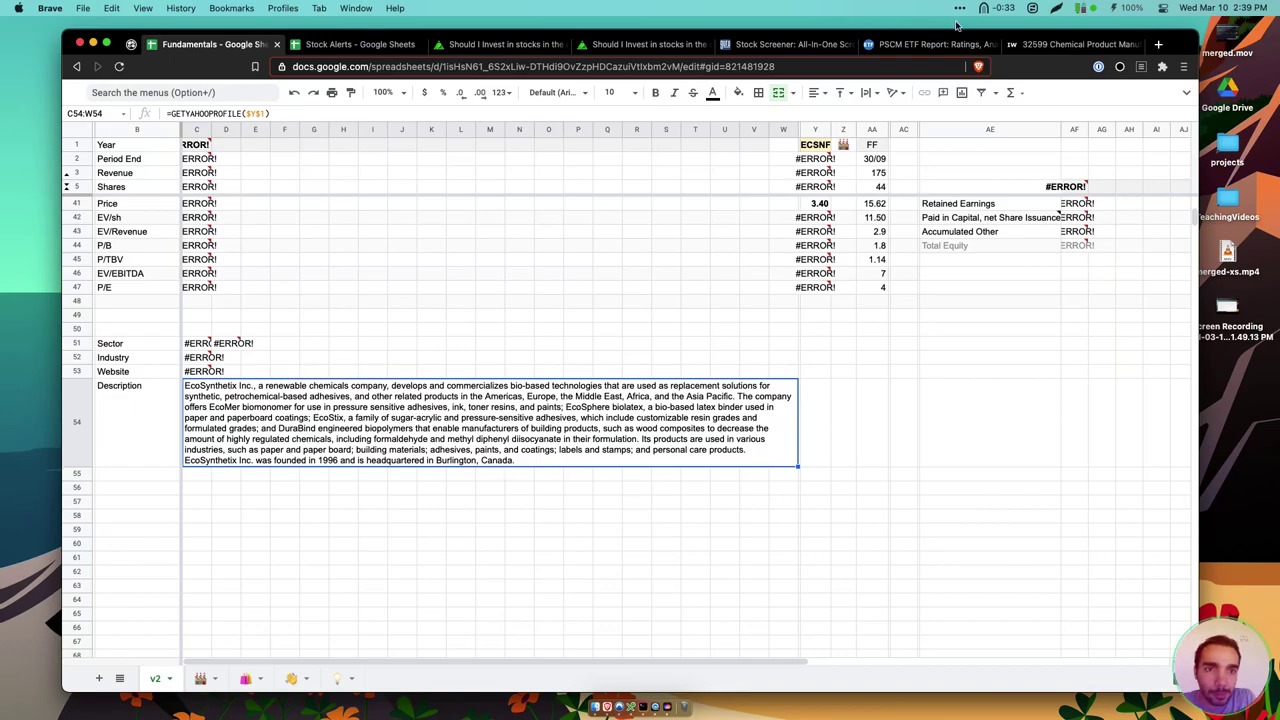
Find the next ticker in the GuruFocus screener and replace the ticker in cell Y1 of the Fundamentals sheet with IOSP
left_click(760, 46)
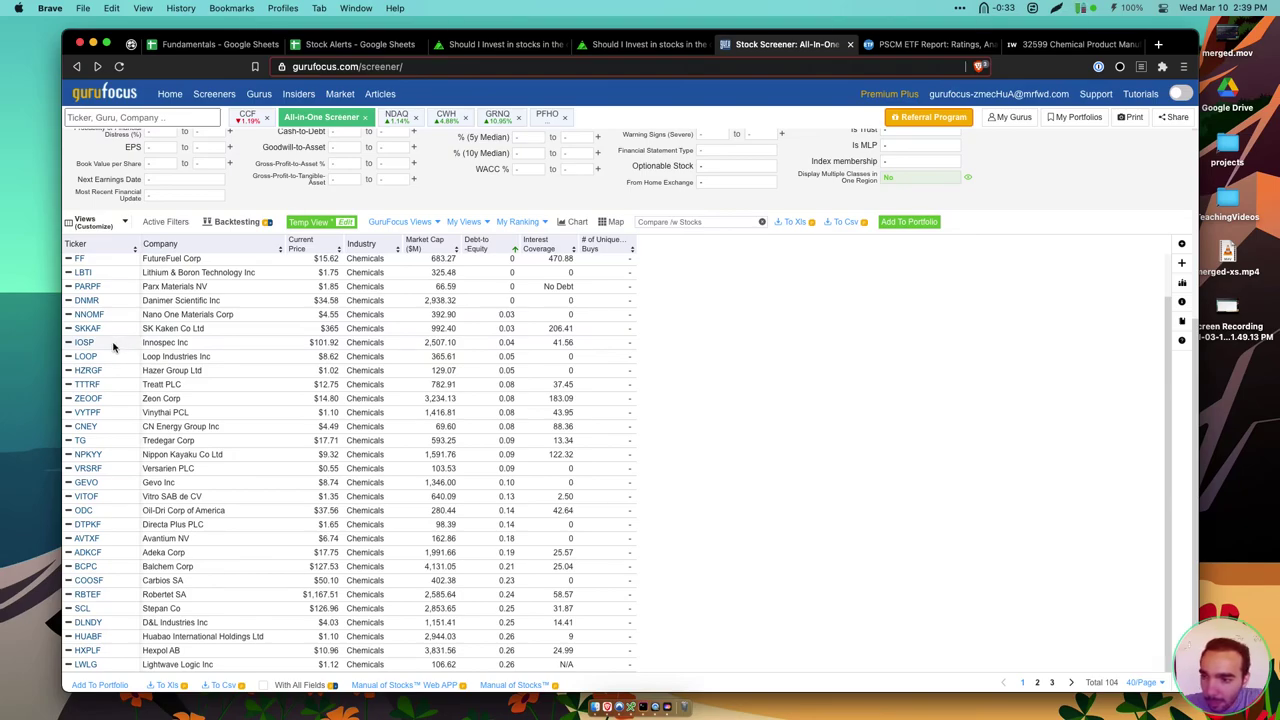
left_click(131, 44)
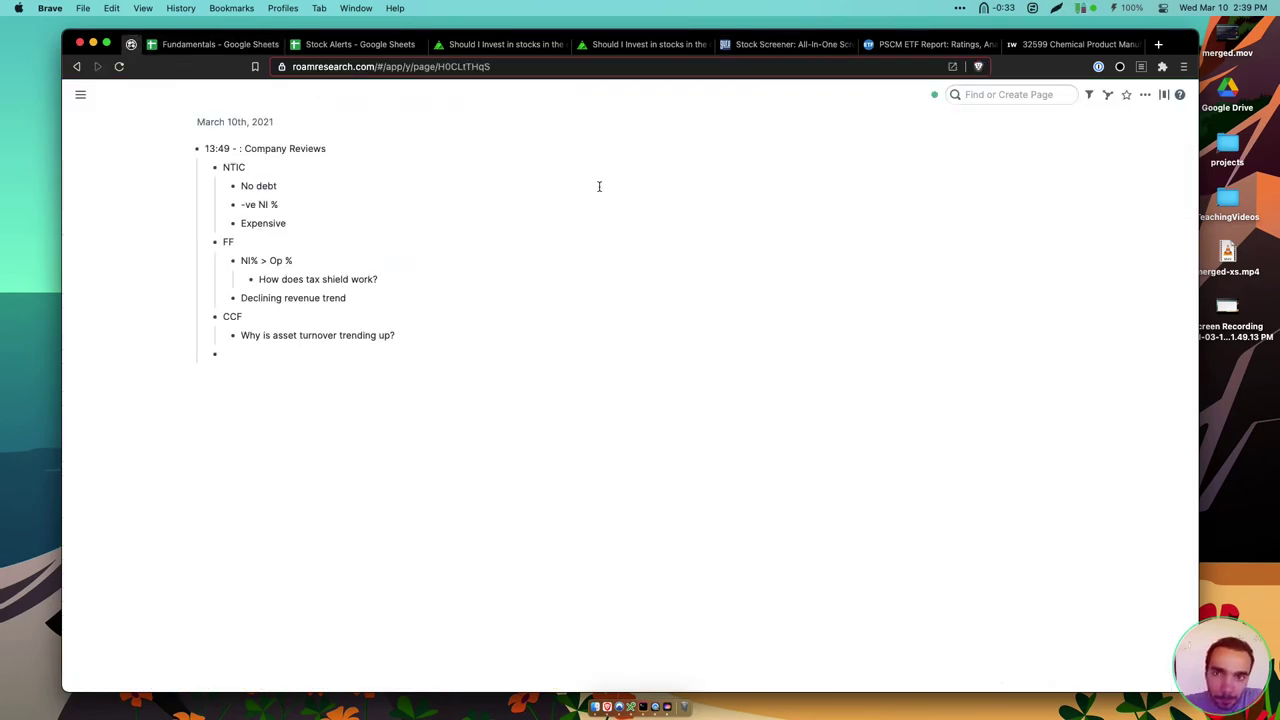
left_click(215, 44)
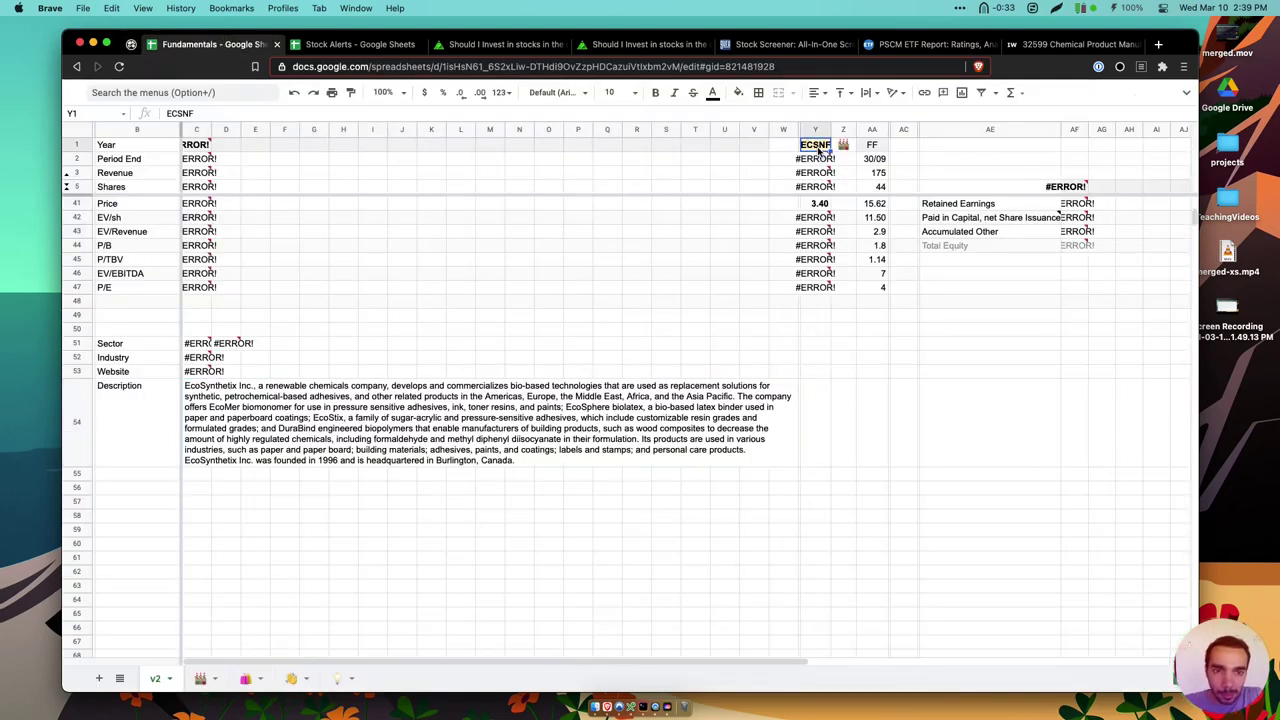
type("IOSP")
key("Return")
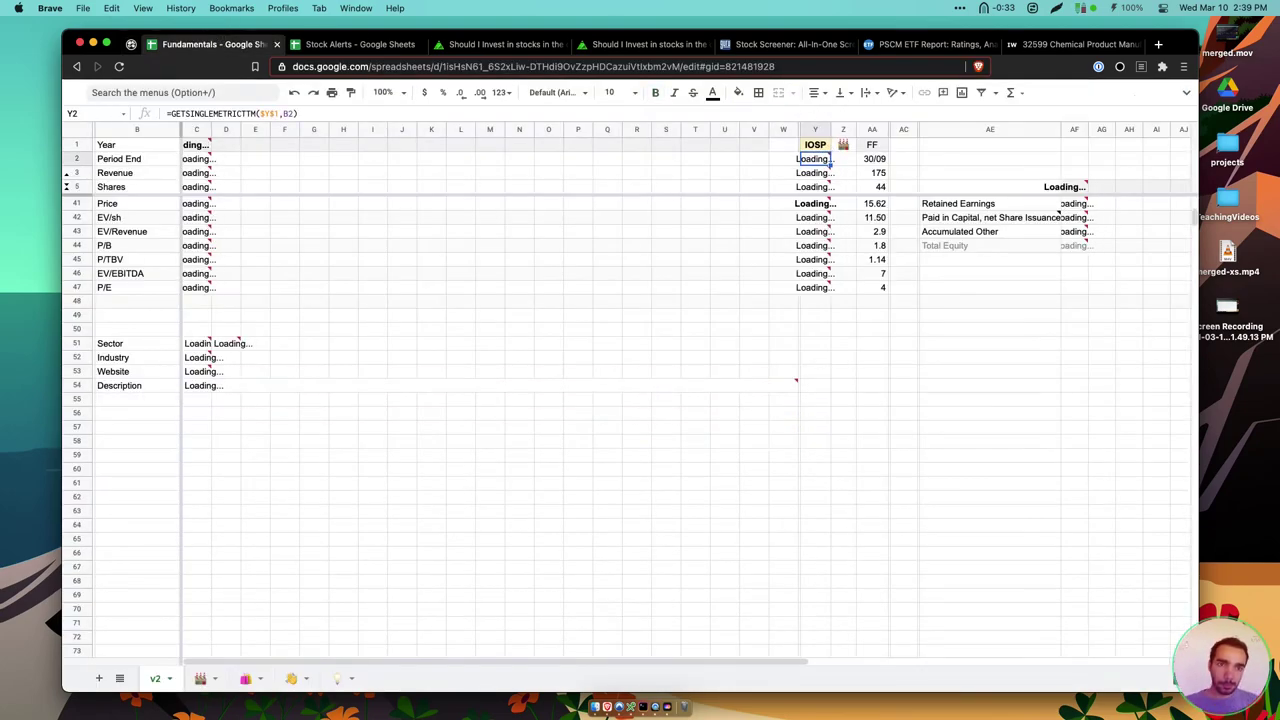
Read the Innospec company description below the metrics in the Fundamentals sheet
scroll(797, 208, "up", 7)
scroll(797, 208, "down", 5)
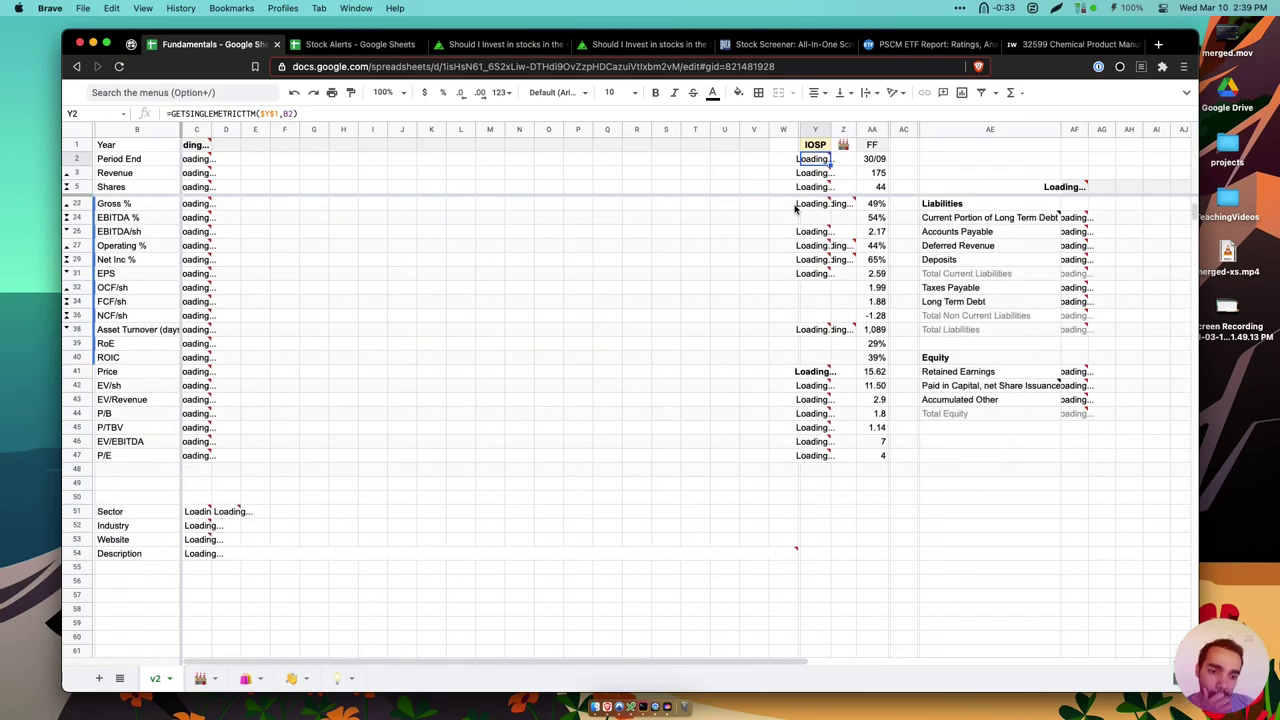
scroll(797, 208, "down", 5)
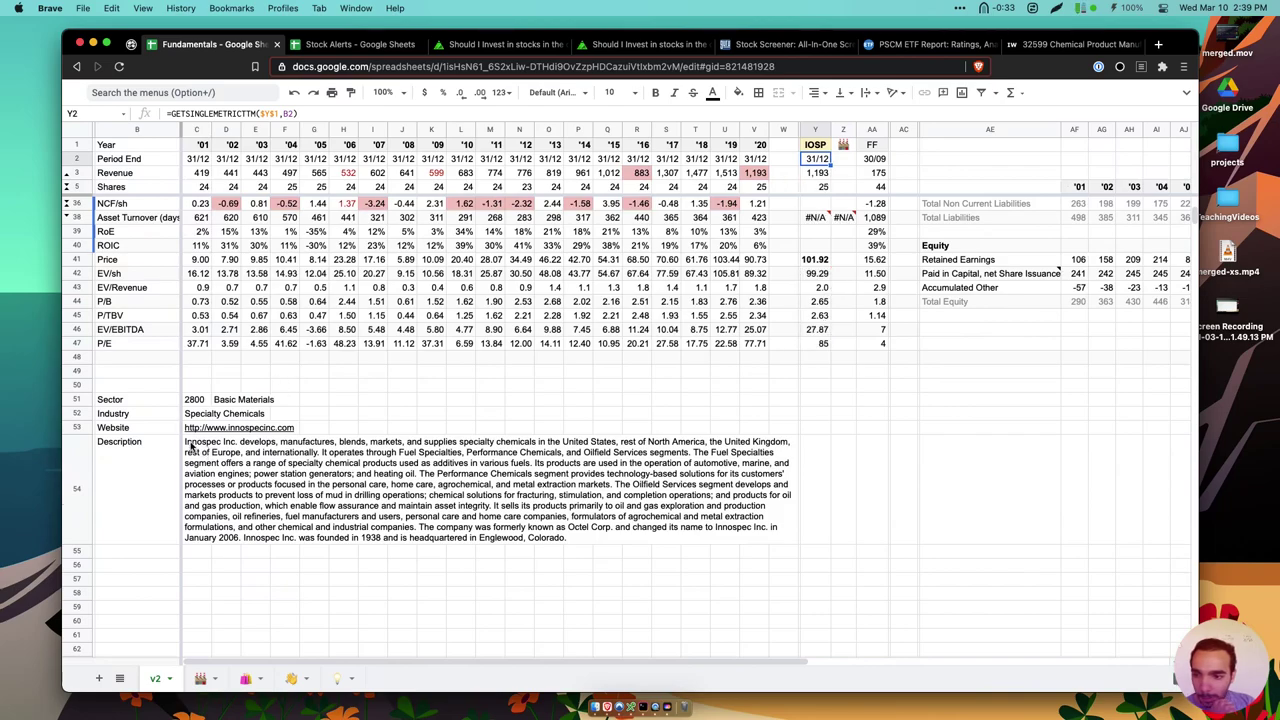
left_click(192, 447)
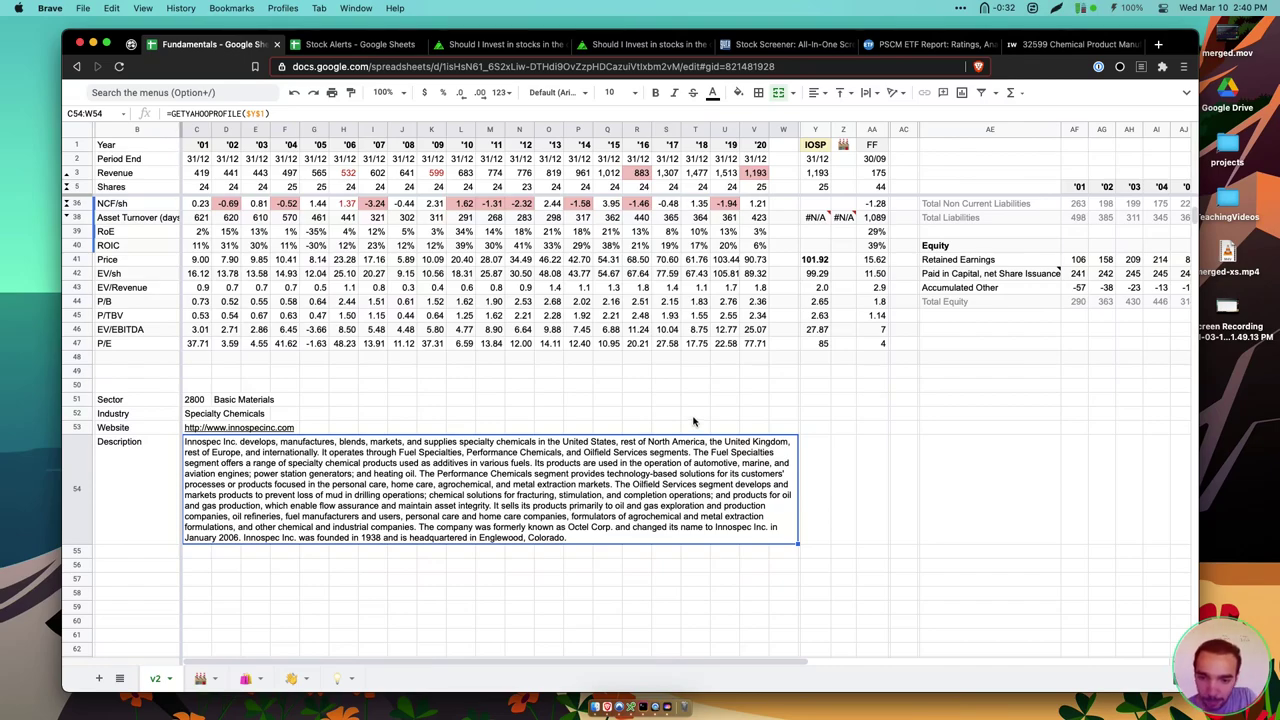
Compare Innospec's 2020 revenue with the preceding year in the Fundamentals sheet
scroll(694, 421, "up", 5)
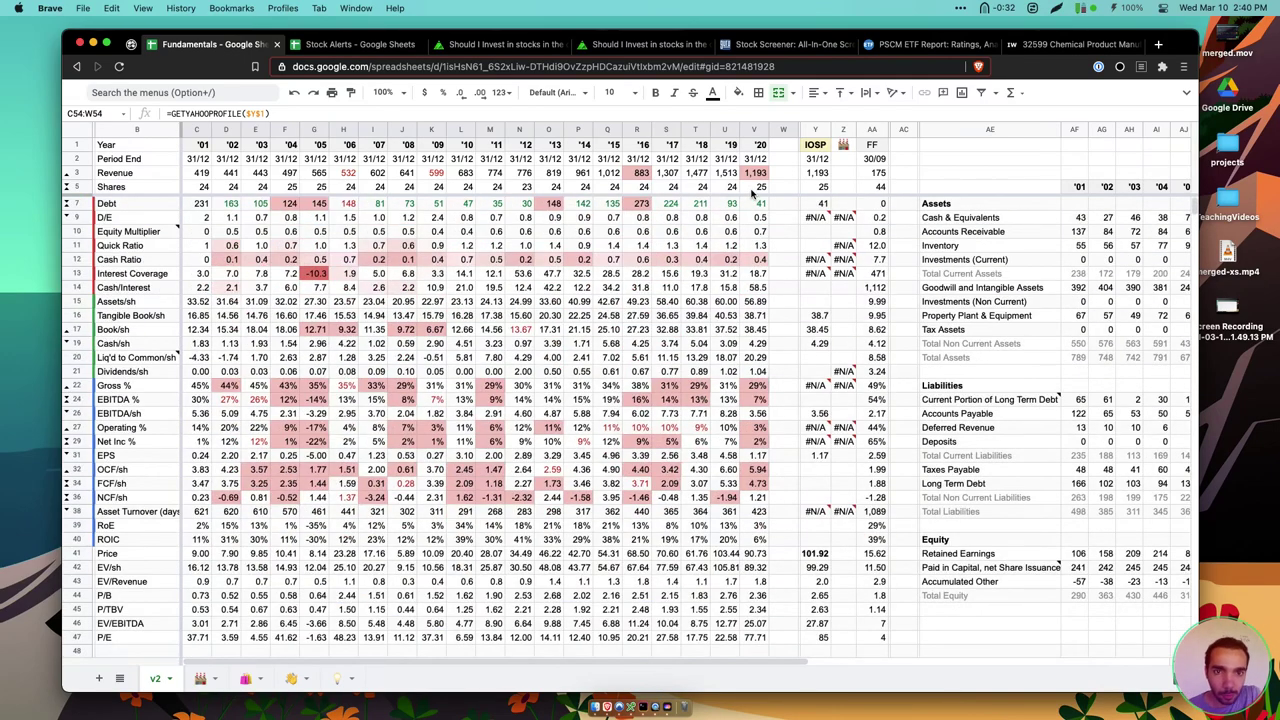
left_click(763, 176)
left_click(784, 162)
left_click_drag(756, 172, 737, 173)
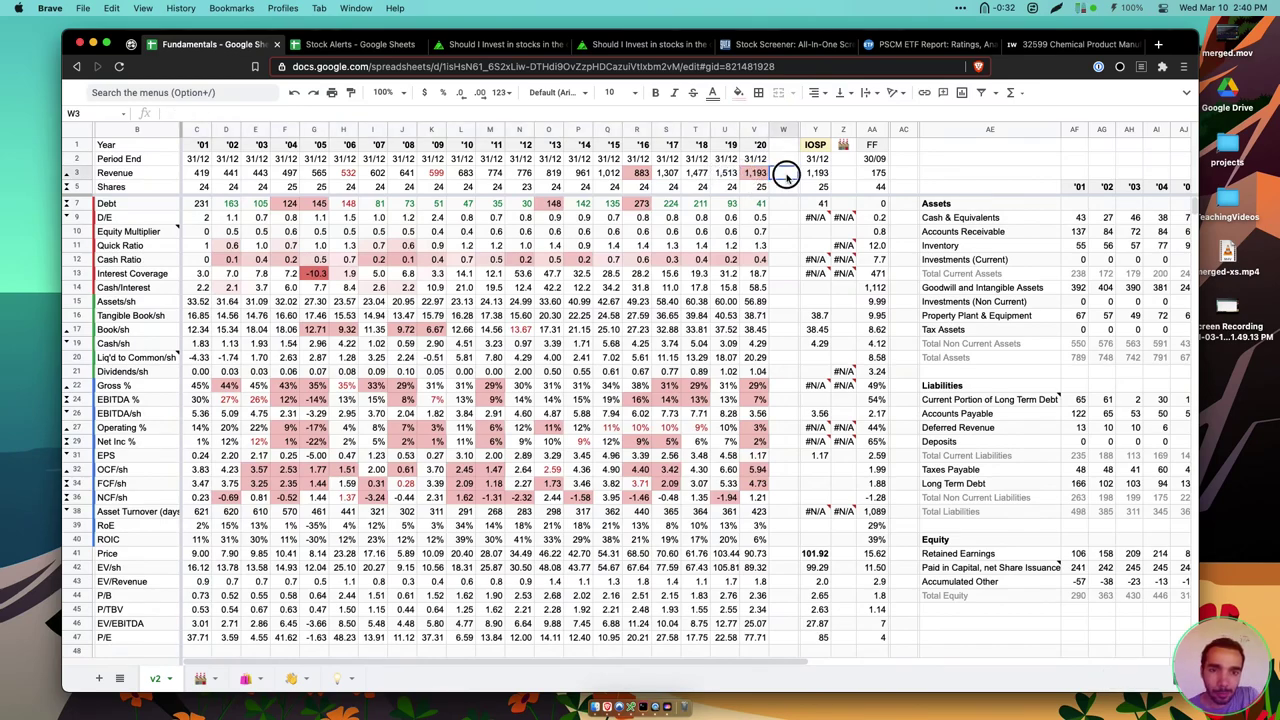
left_click(750, 130)
Examine Innospec's debt and liquidity rows, from Debt and D/E through the quick and cash ratios to Cash/Interest
left_click(757, 203)
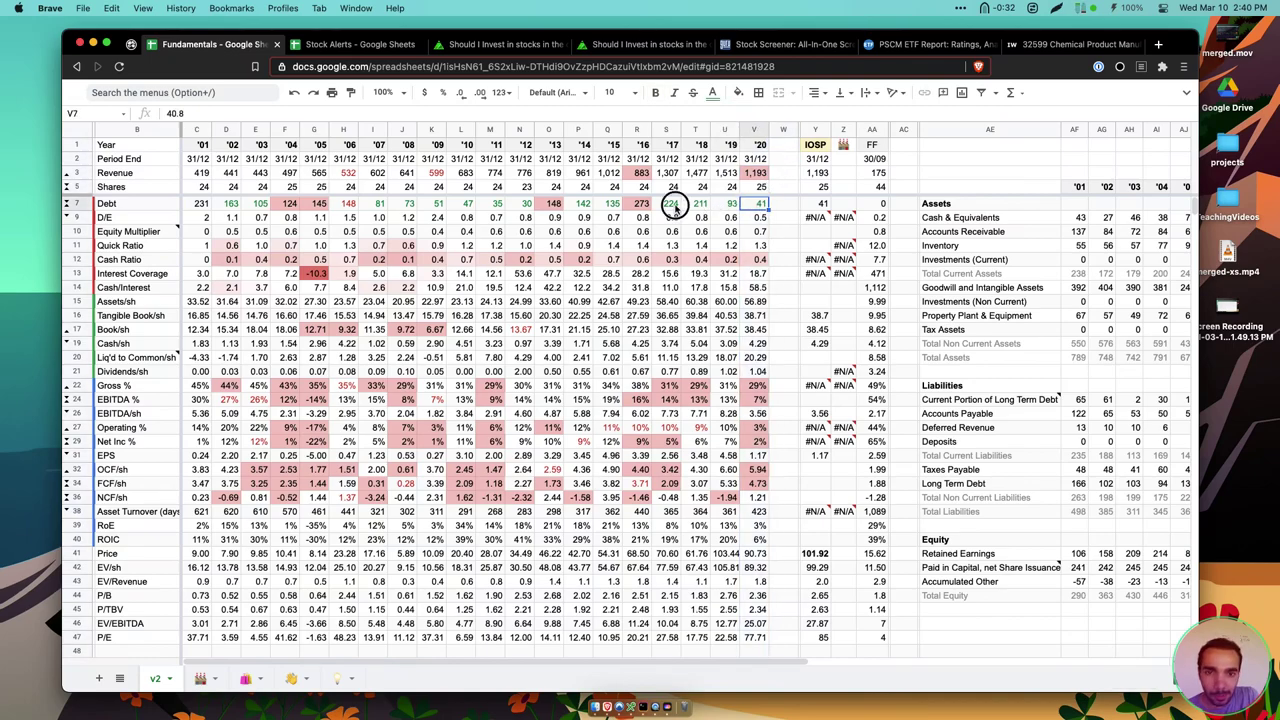
left_click_drag(674, 201, 760, 201)
left_click(760, 220)
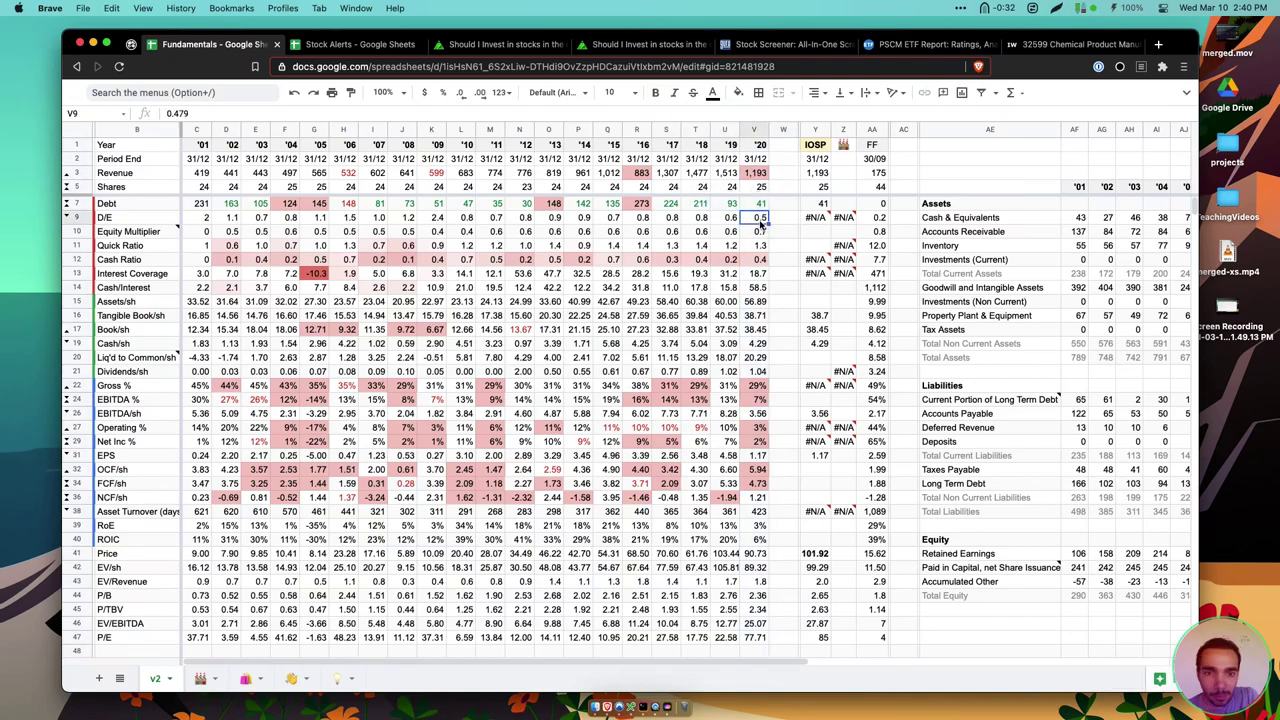
left_click(727, 220)
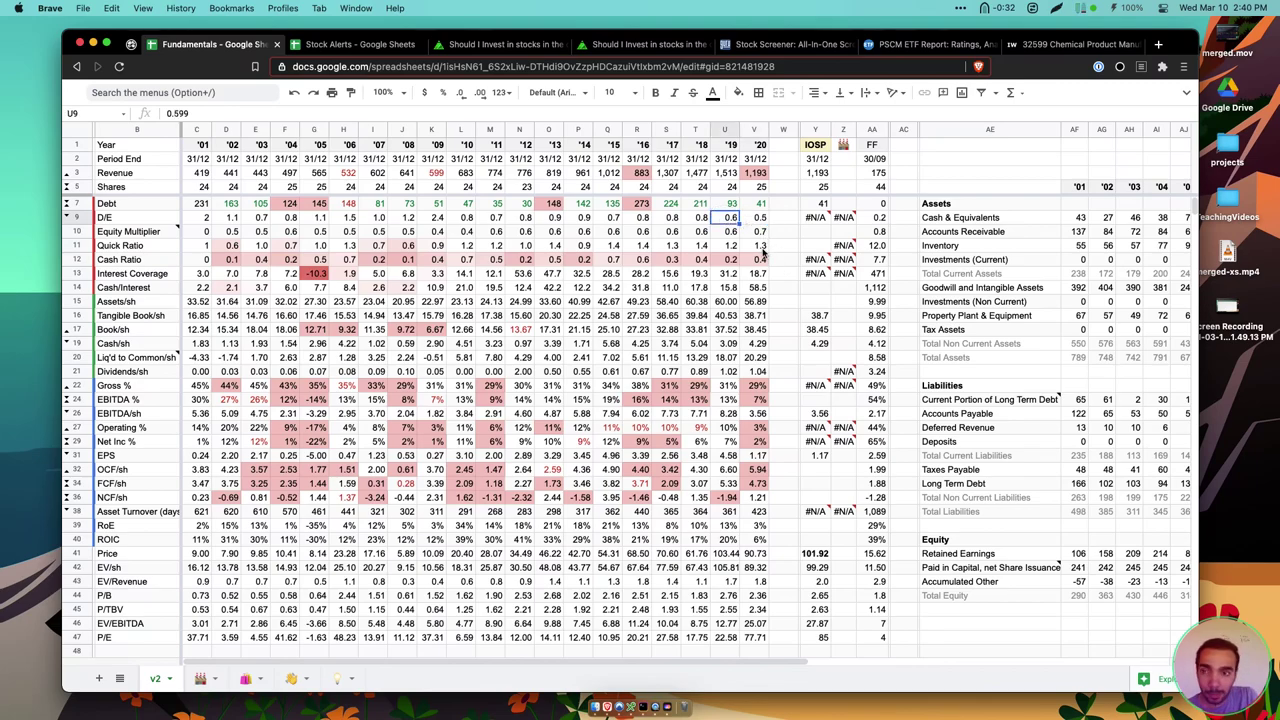
left_click(764, 247)
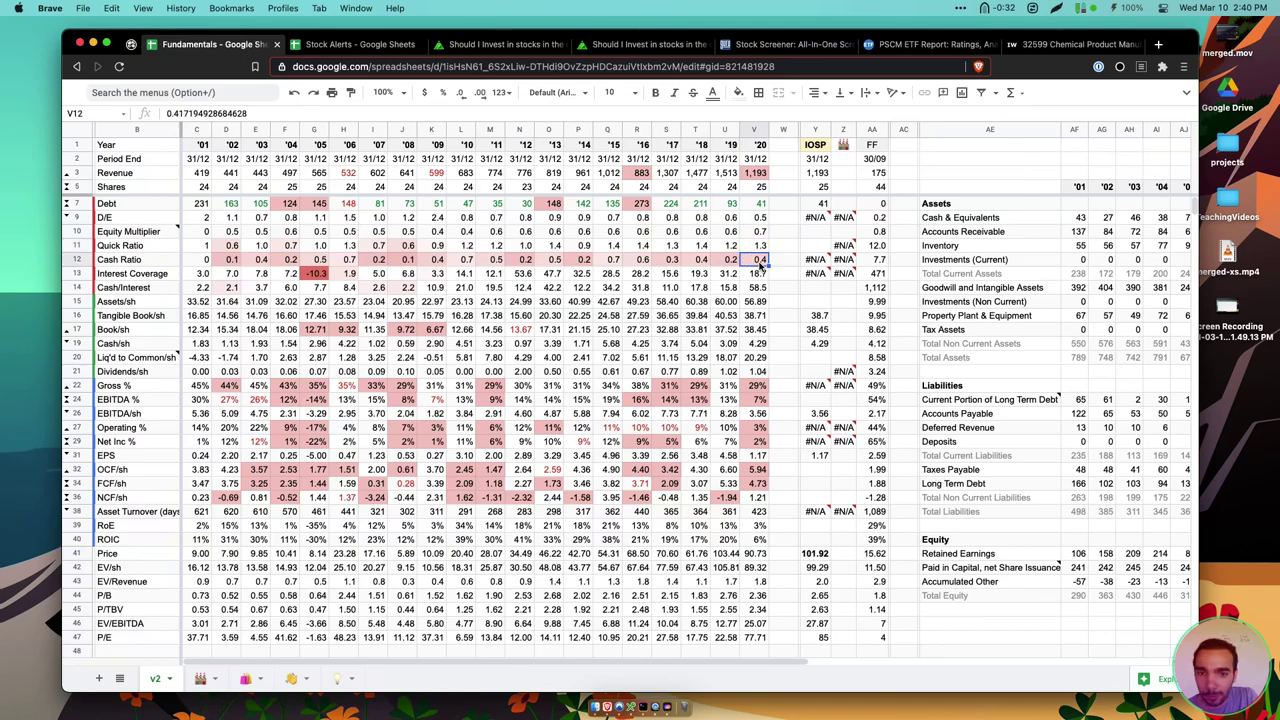
left_click(760, 287)
left_click_drag(760, 287, 105, 203)
mouse_move(155, 235)
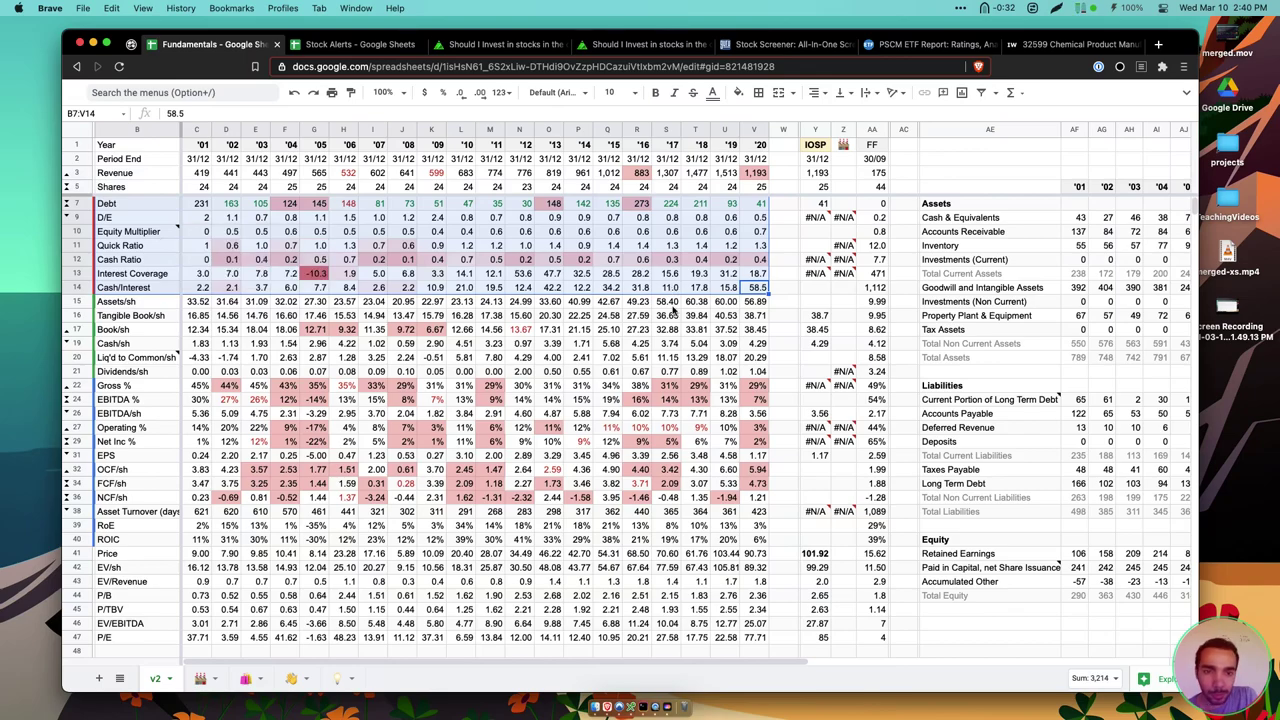
Review Innospec's per-share asset rows and its profitability block from Gross % to ROIC across all years
scroll(673, 311, "down", 3)
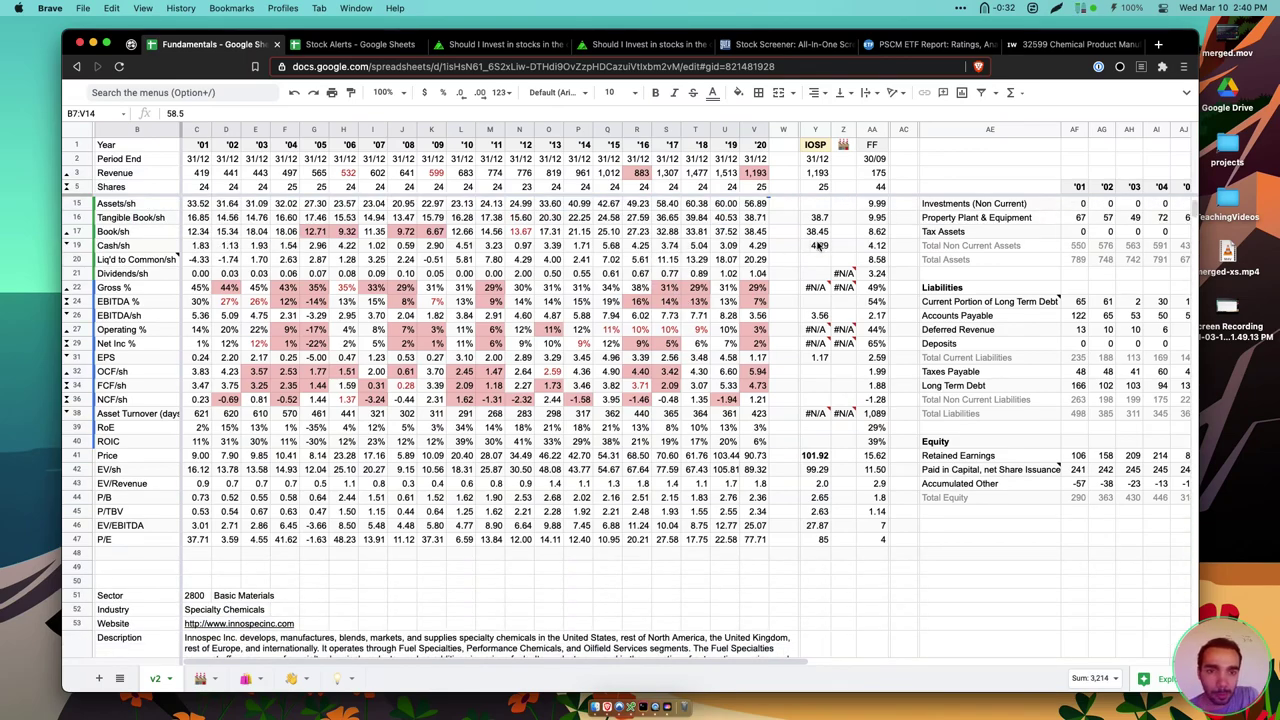
left_click_drag(756, 203, 163, 271)
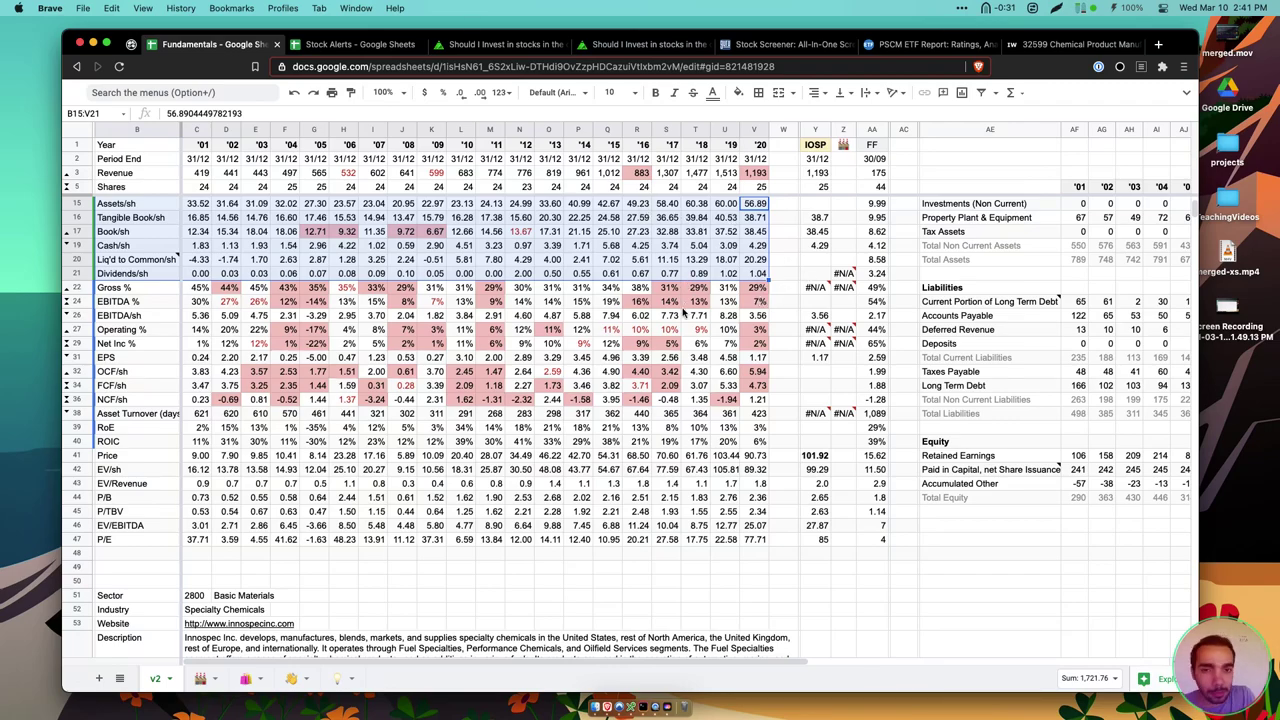
left_click(756, 288)
left_click_drag(749, 286, 104, 446)
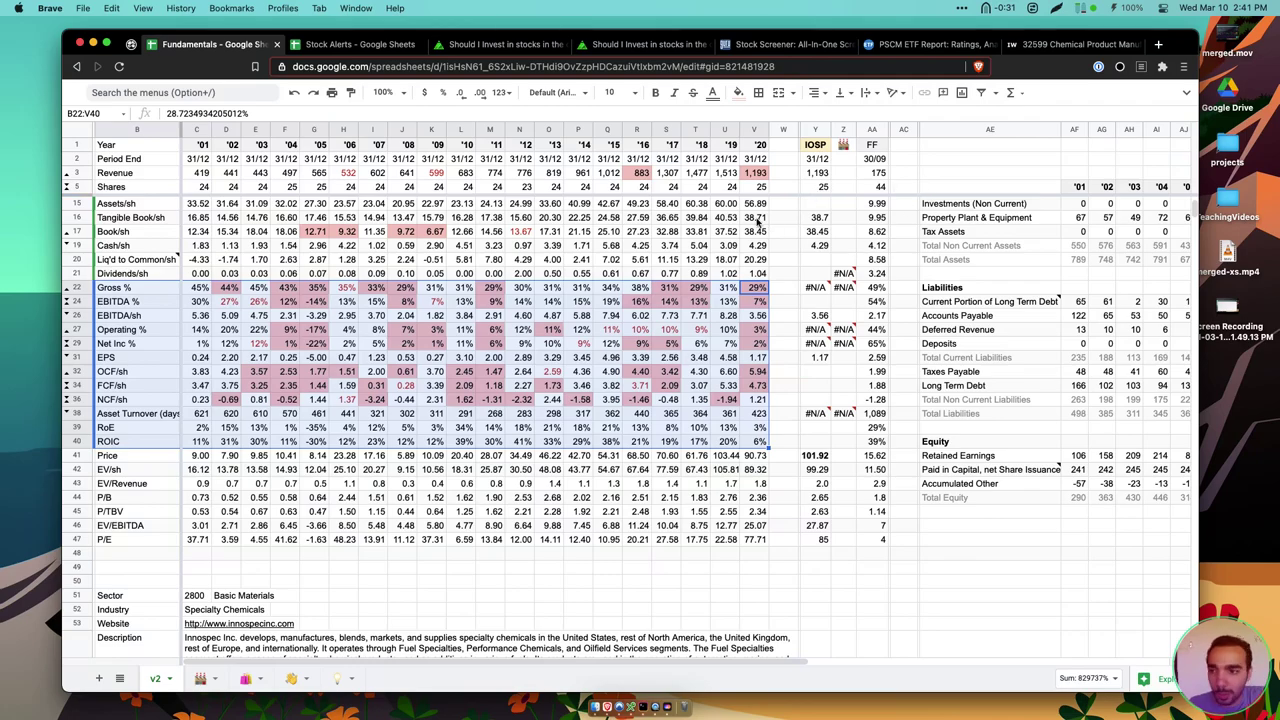
scroll(750, 333, "down", 2)
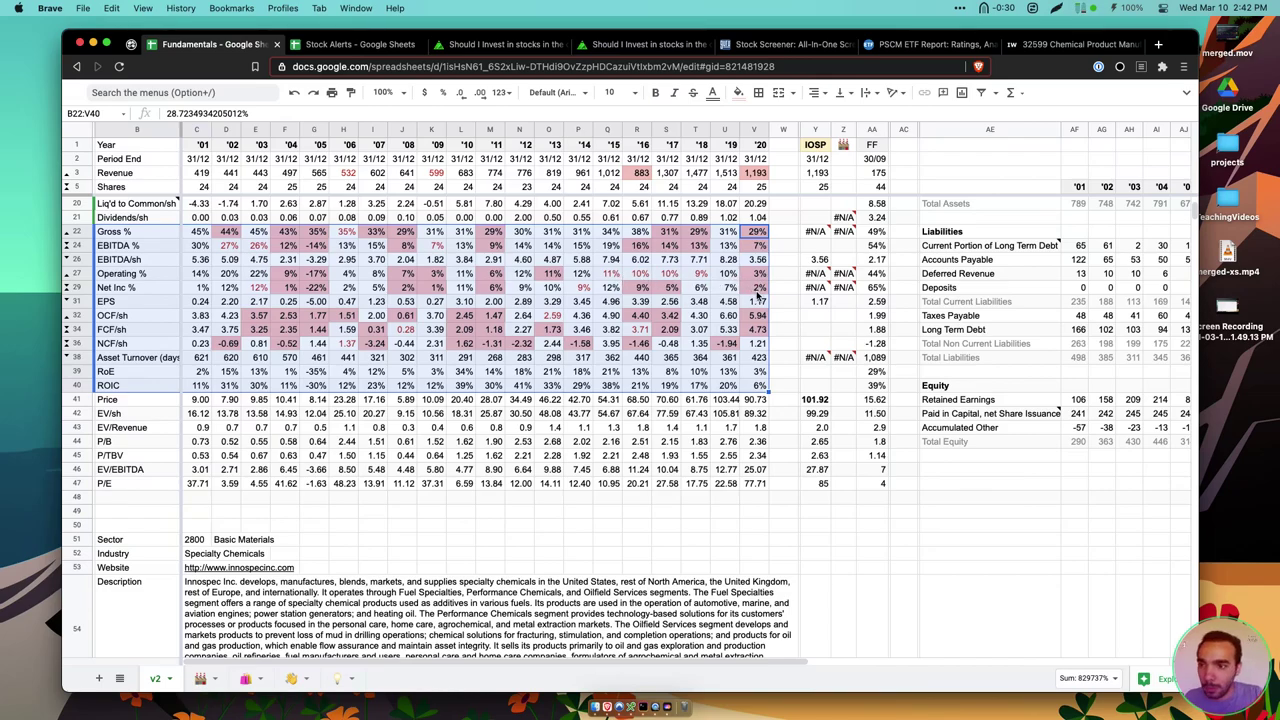
Examine Innospec's net income margin from 2015 to 2020 and its EPS for 2018 and 2019
left_click(758, 296)
left_click_drag(610, 289, 766, 289)
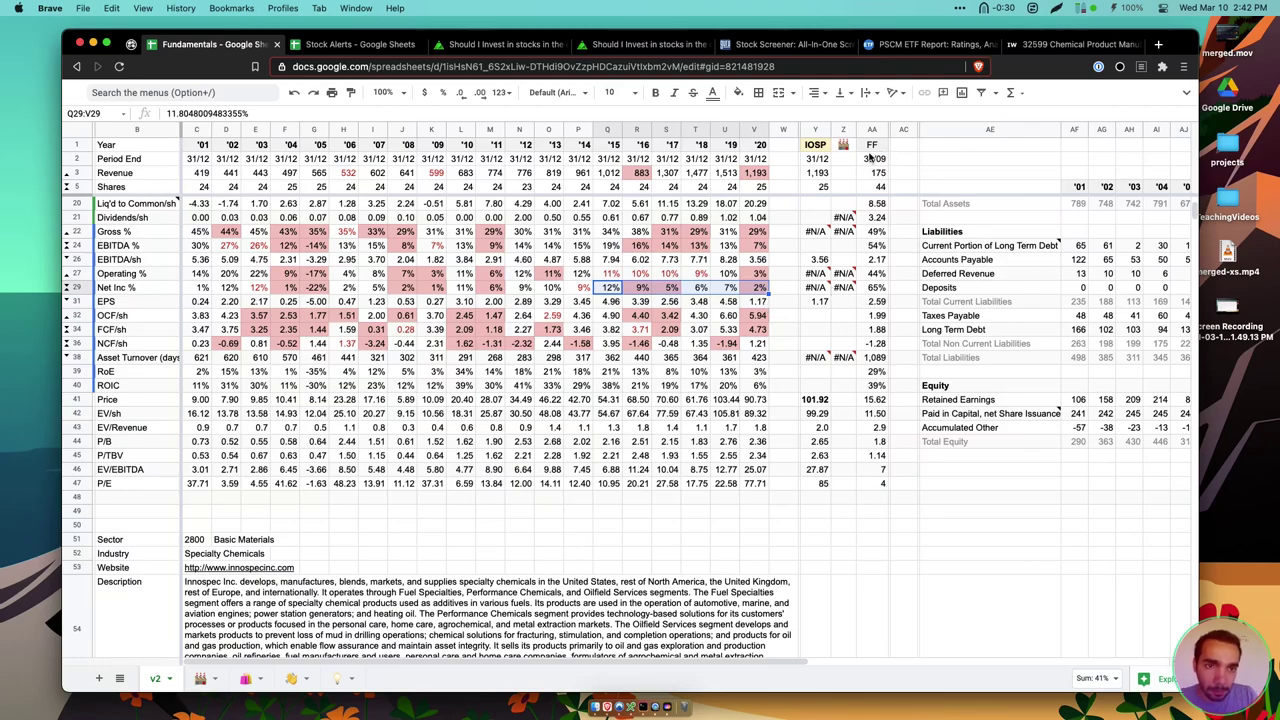
left_click(752, 300)
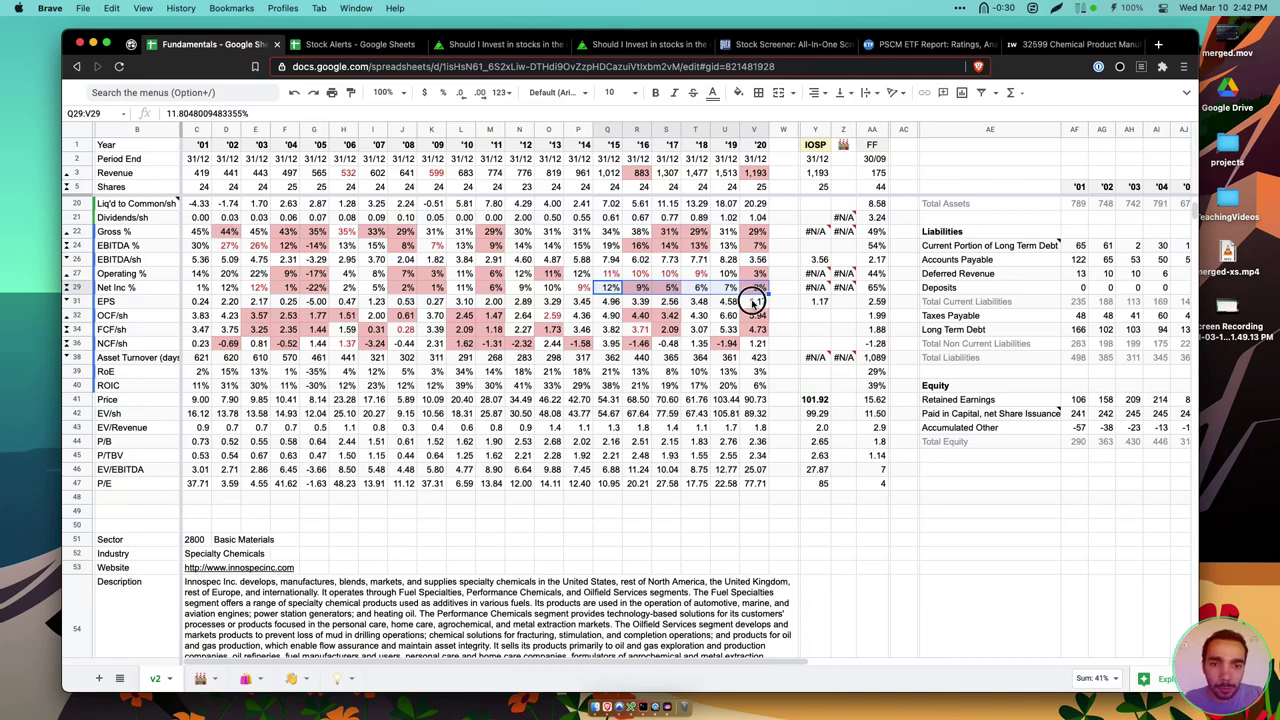
left_click(728, 300)
left_click(726, 131)
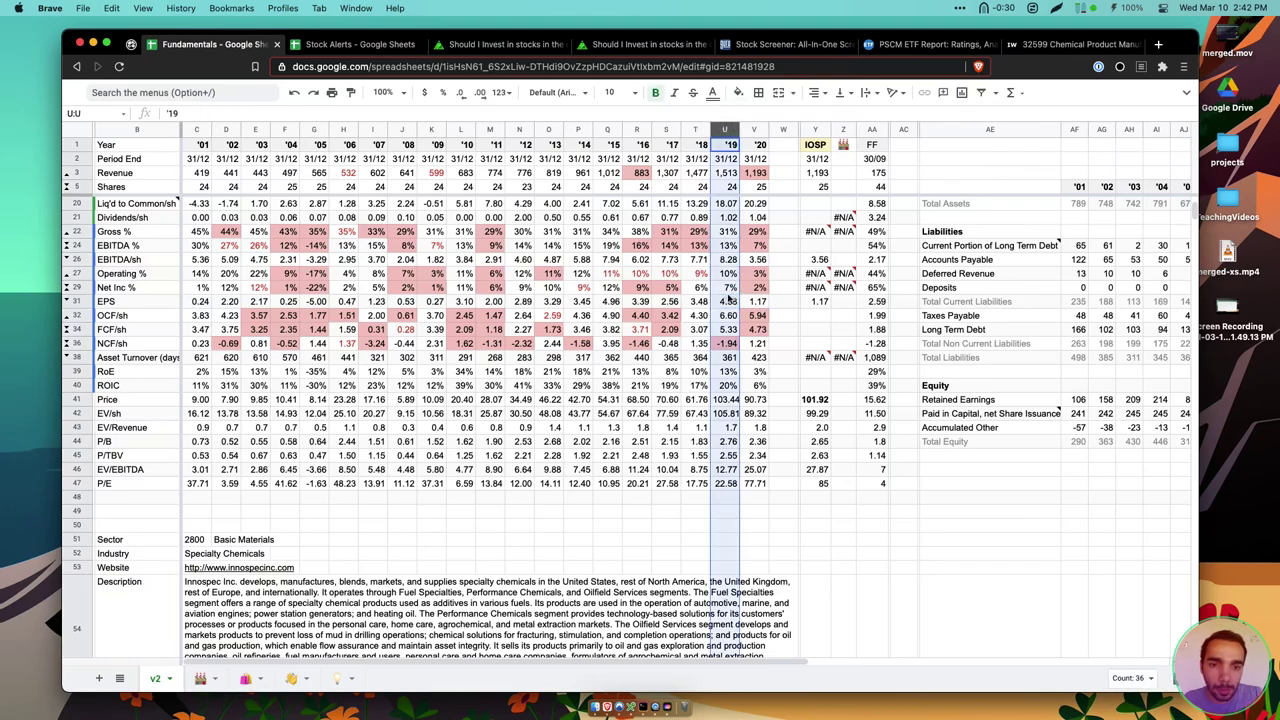
left_click(731, 297)
left_click_drag(697, 301, 729, 300)
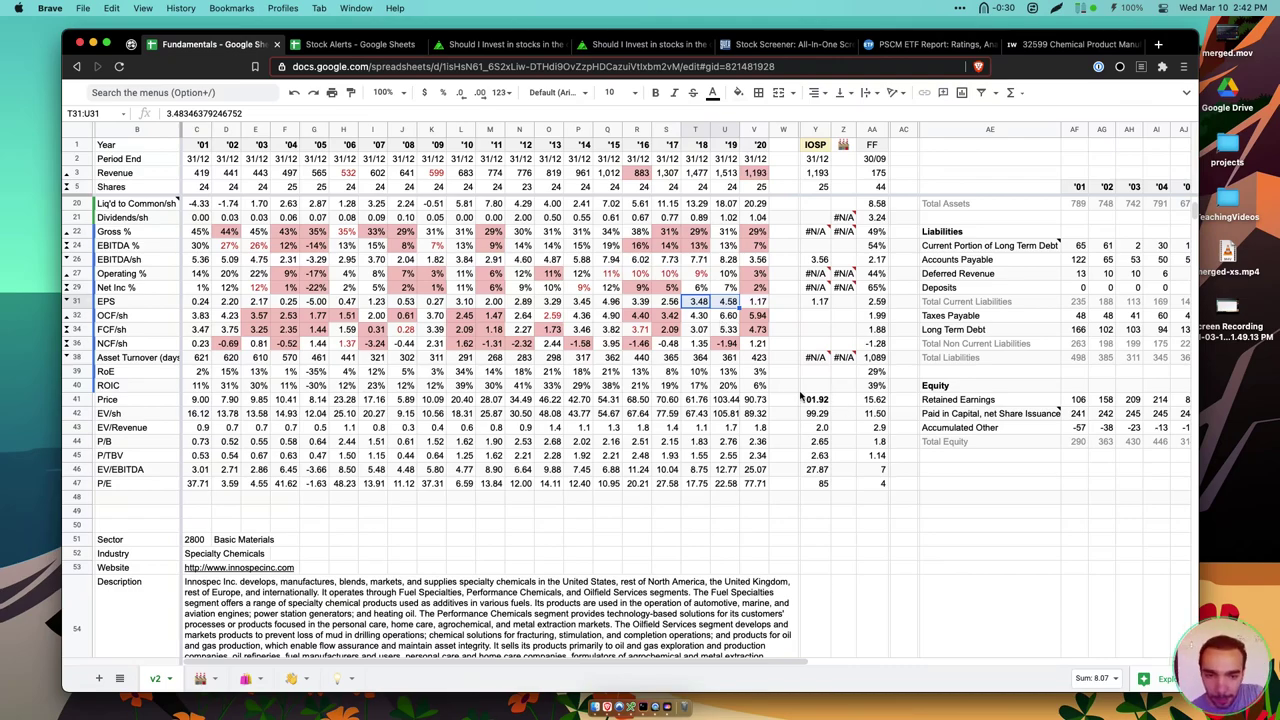
Examine Innospec's RoE and ROIC over the years, along with its 2019 asset turnover and net cash flow per share
left_click(754, 372)
left_click_drag(463, 388, 343, 385)
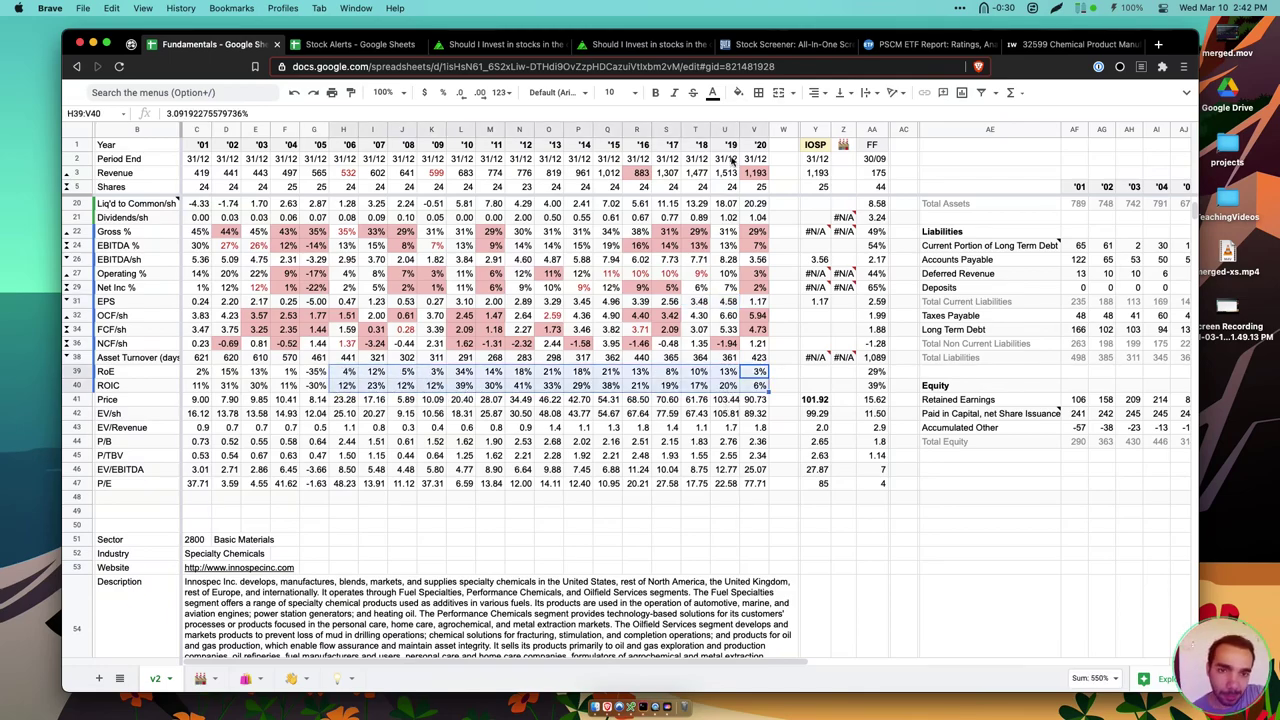
left_click(750, 128)
left_click_drag(728, 357, 426, 397)
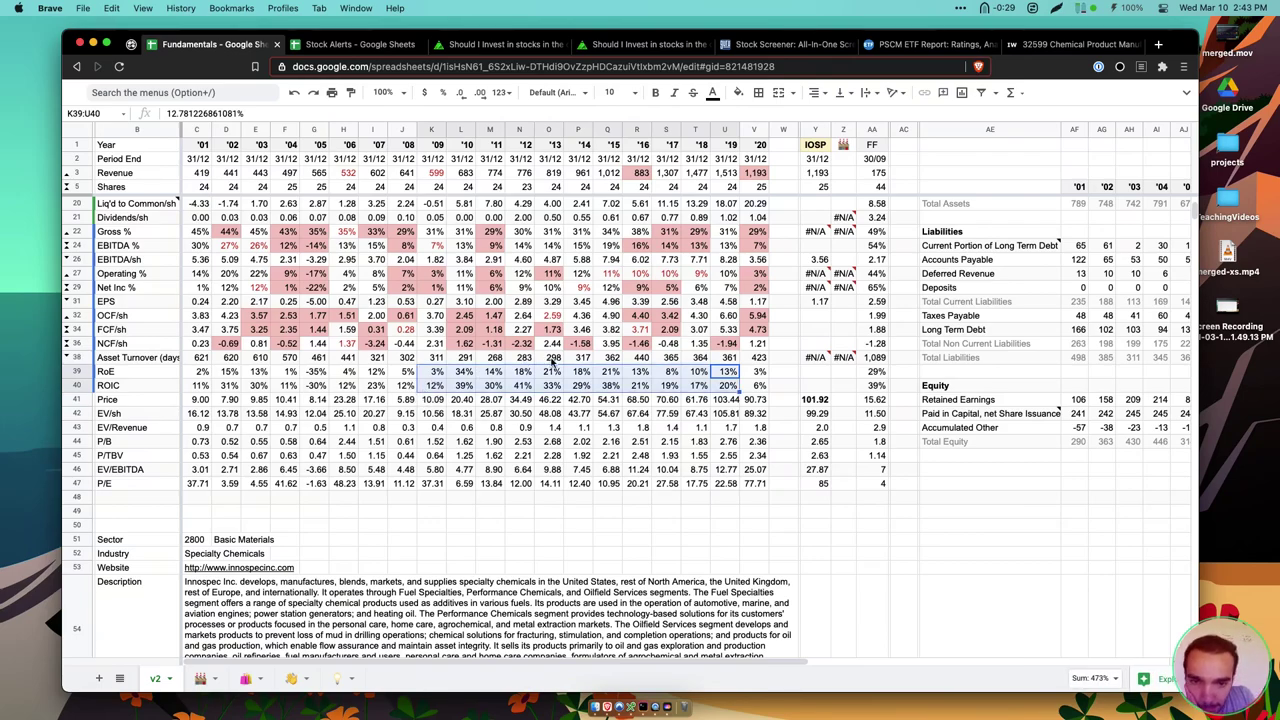
left_click_drag(745, 358, 524, 346)
left_click(760, 360)
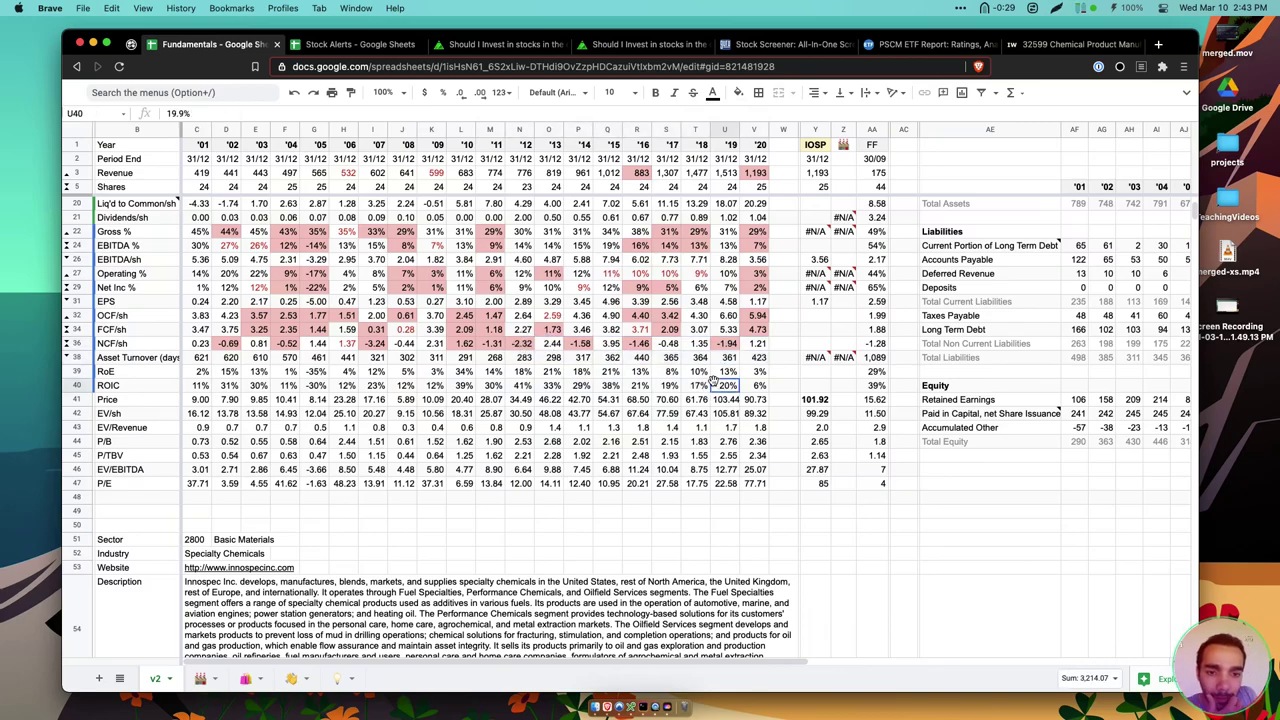
left_click(734, 360)
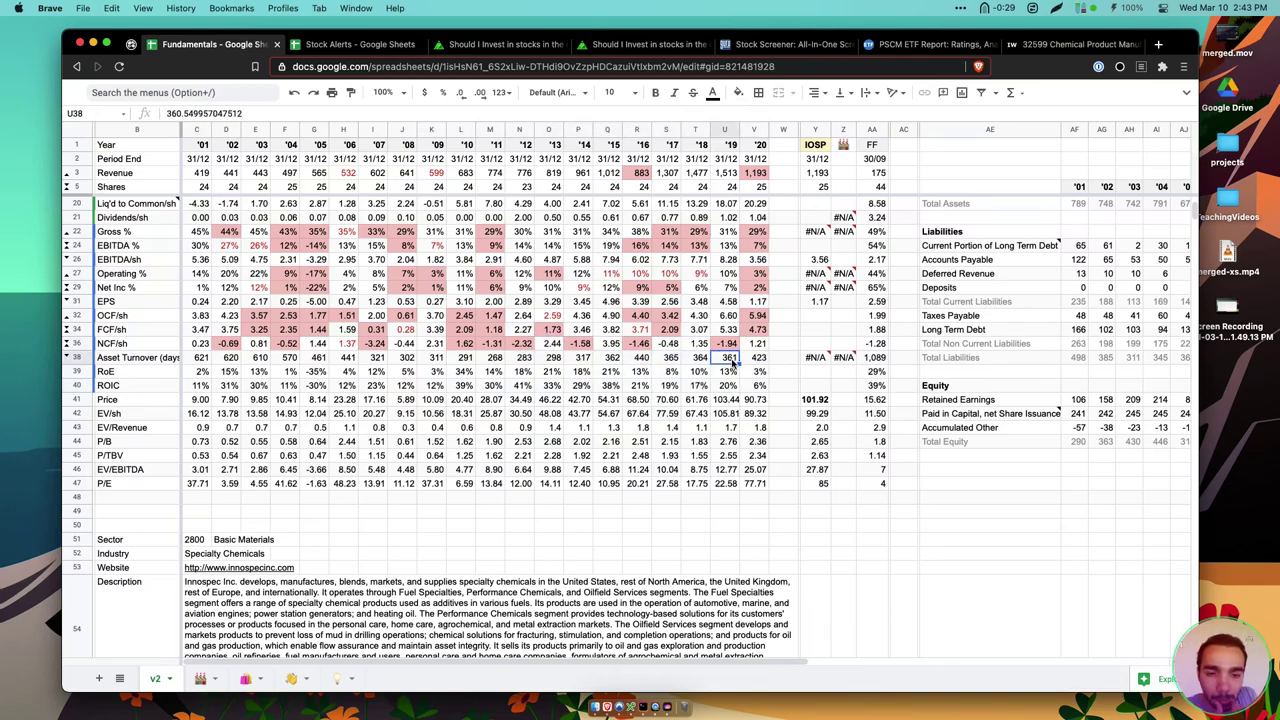
key("Up")
key("Up")
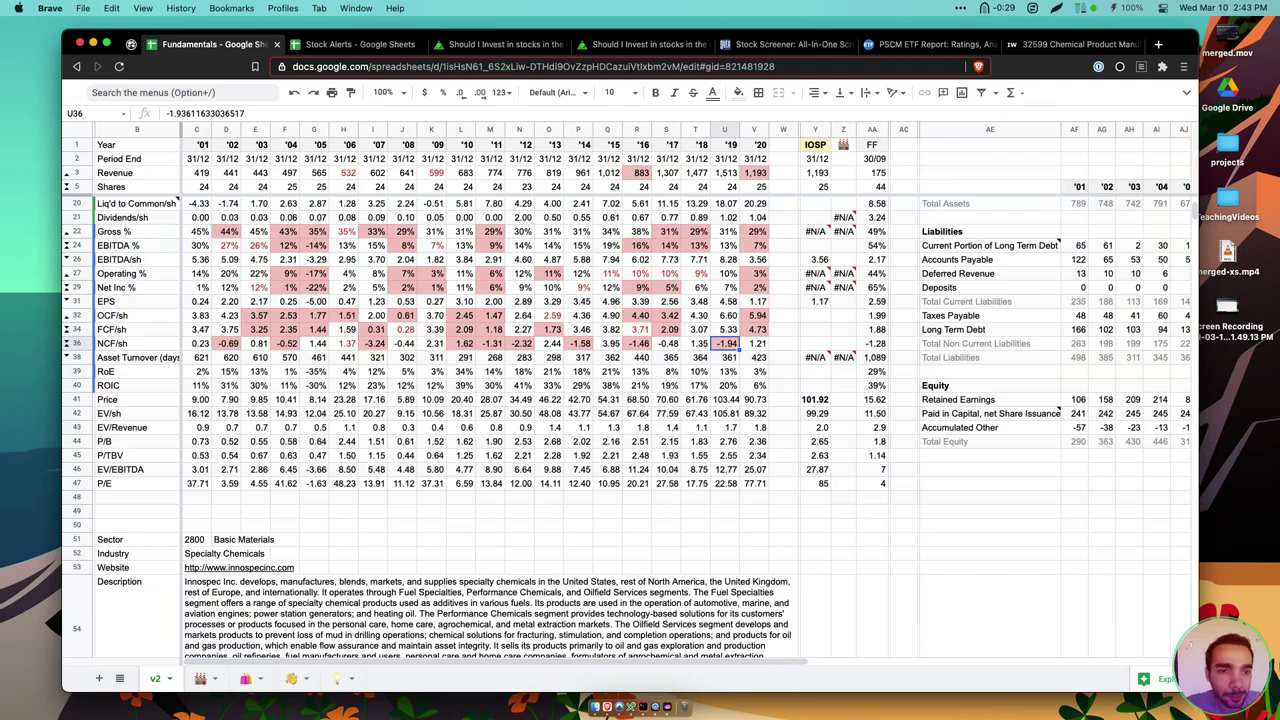
Check the FF comparison column's ROIC and P/B against Innospec's figures
left_click(840, 130)
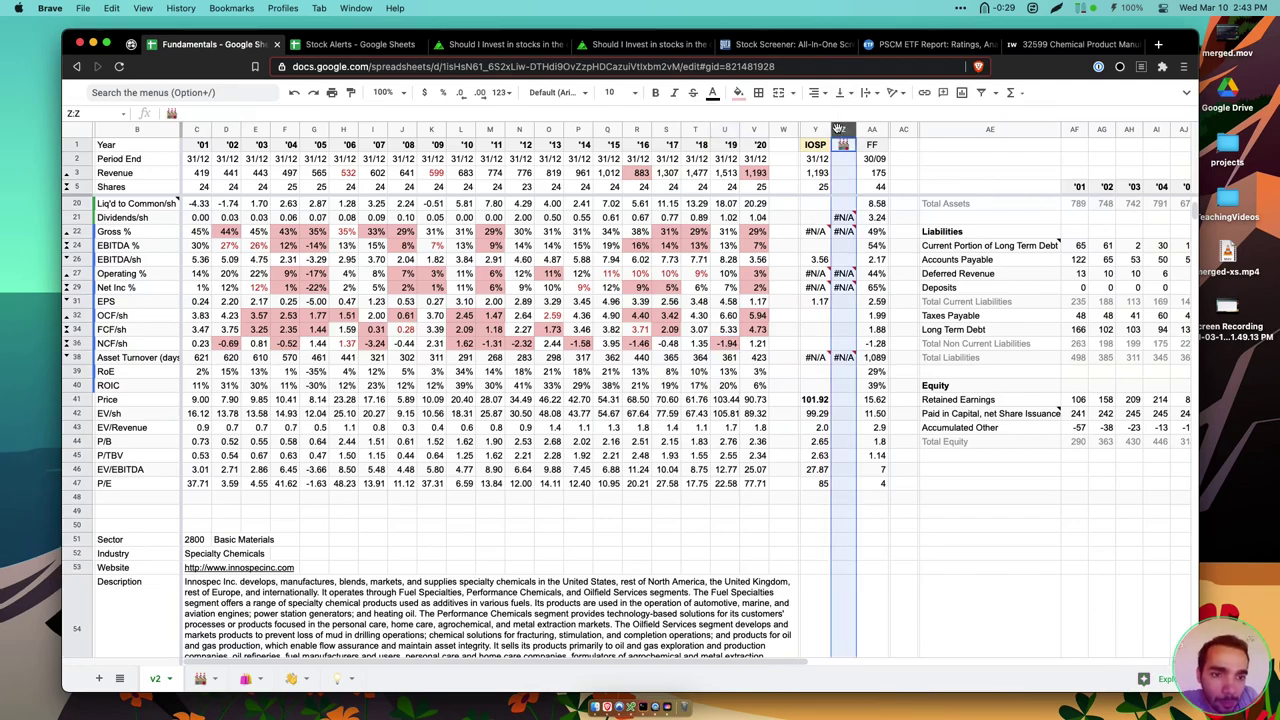
left_click(872, 131)
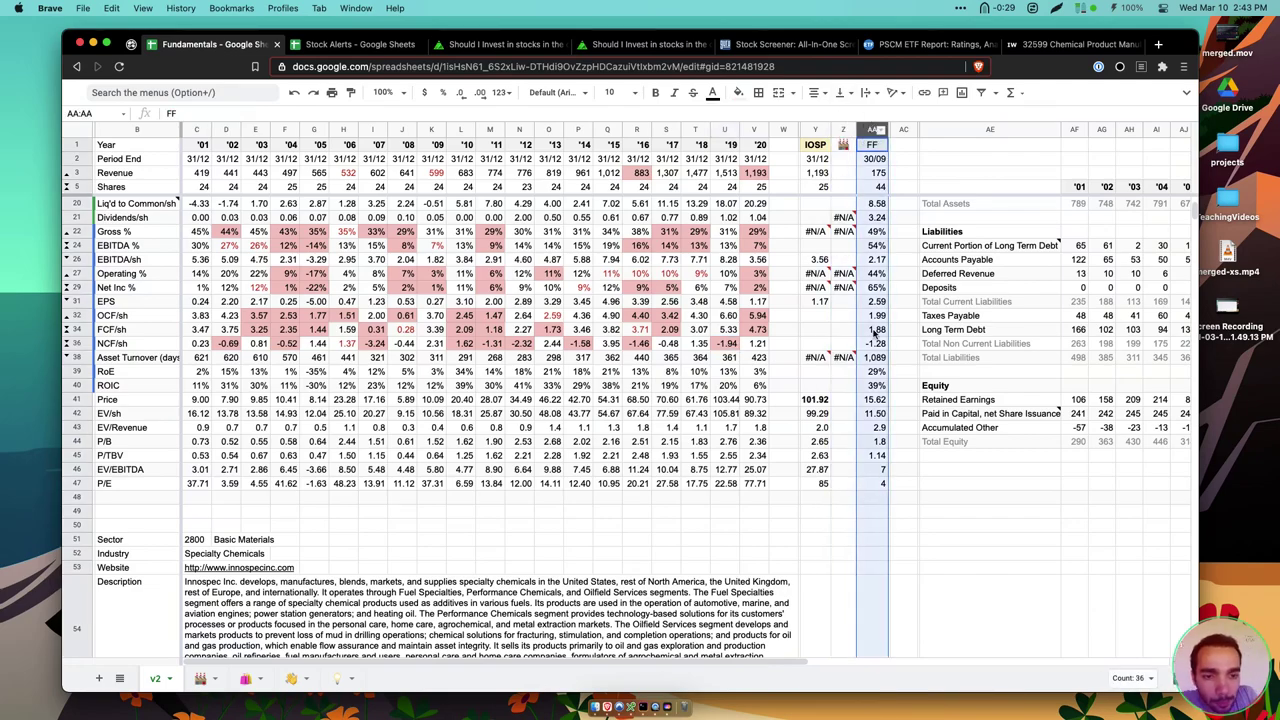
left_click(876, 385)
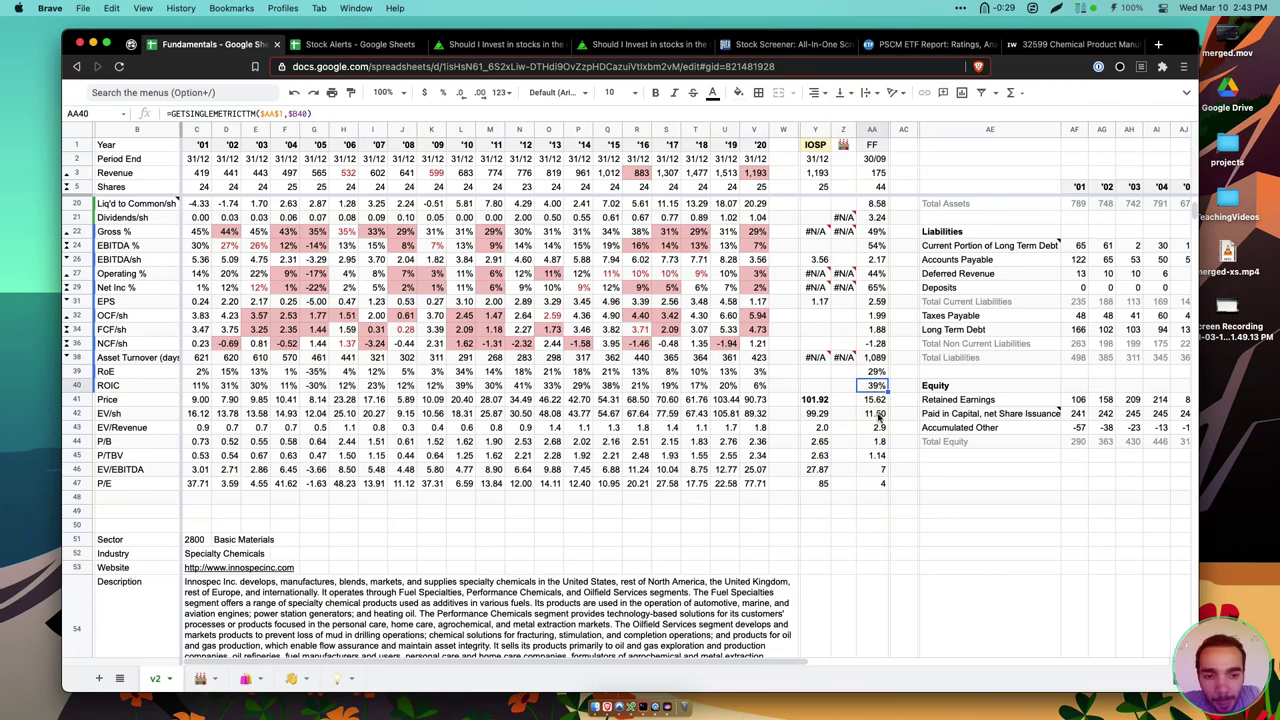
left_click(876, 441)
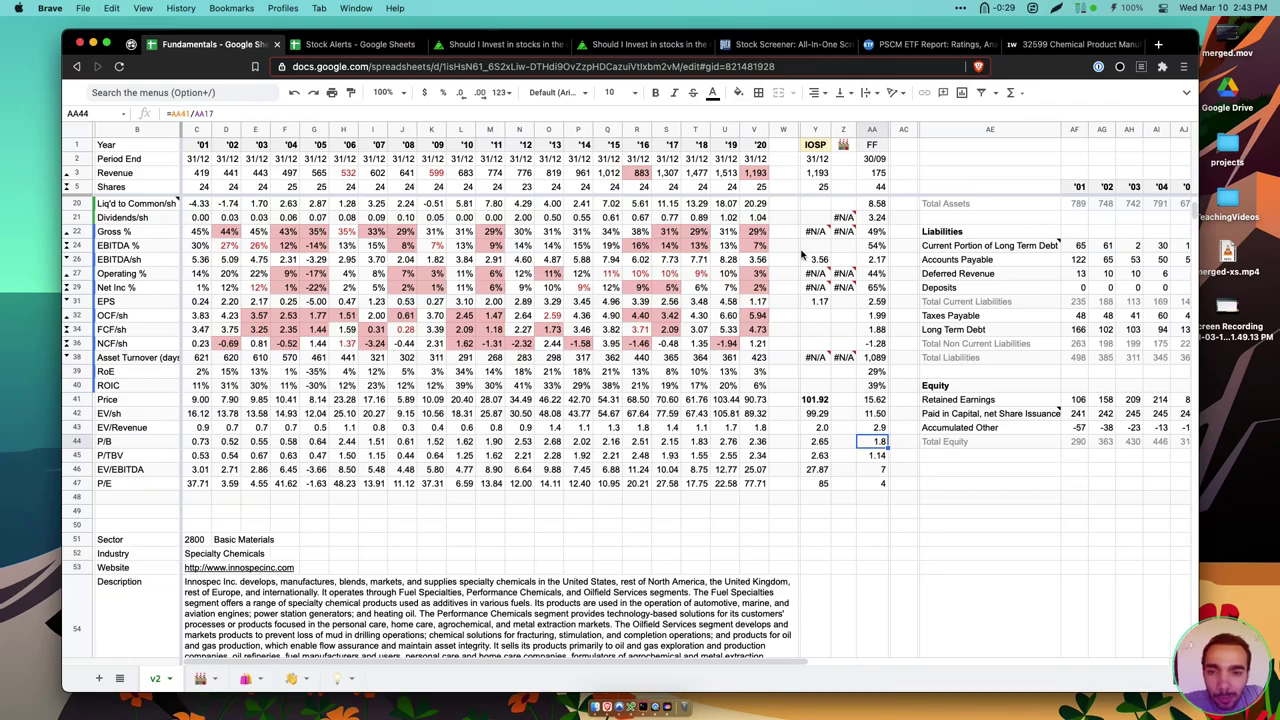
Check Innospec's 2020 tangible book and book value per share and compare EBITDA per share for 2020 and 2019
scroll(801, 256, "up", 1)
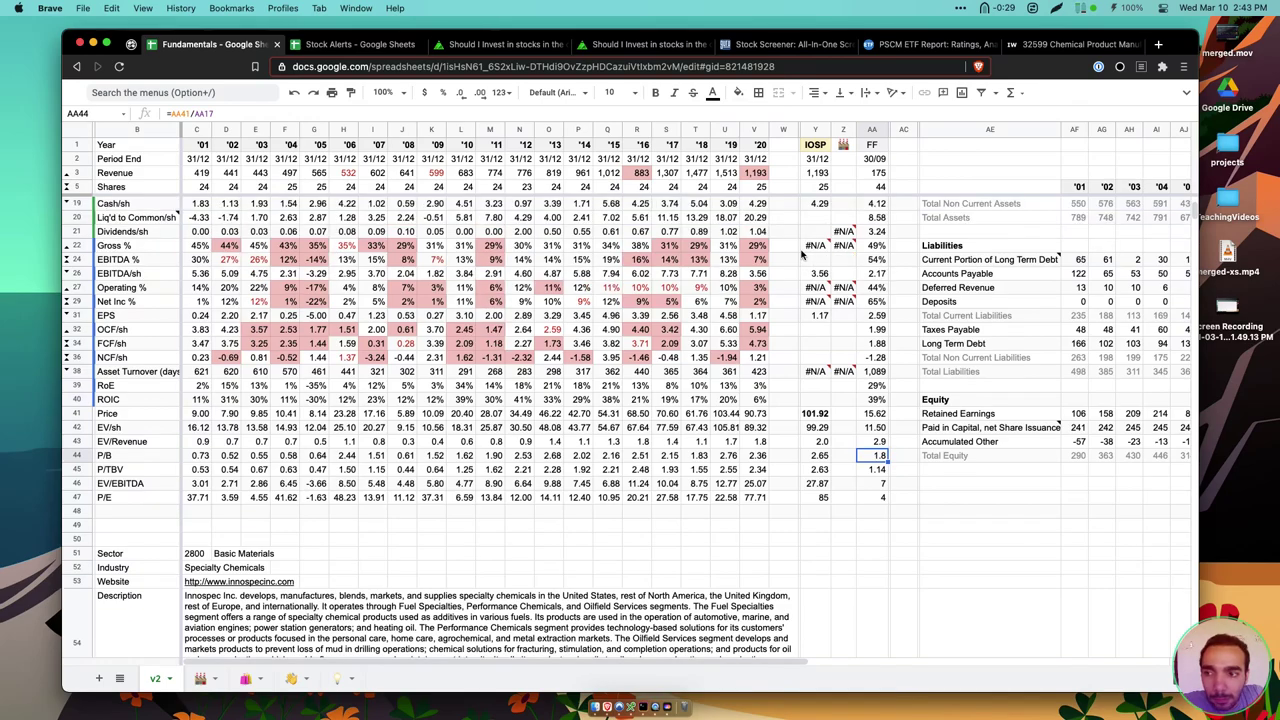
scroll(801, 256, "up", 7)
left_click(757, 261)
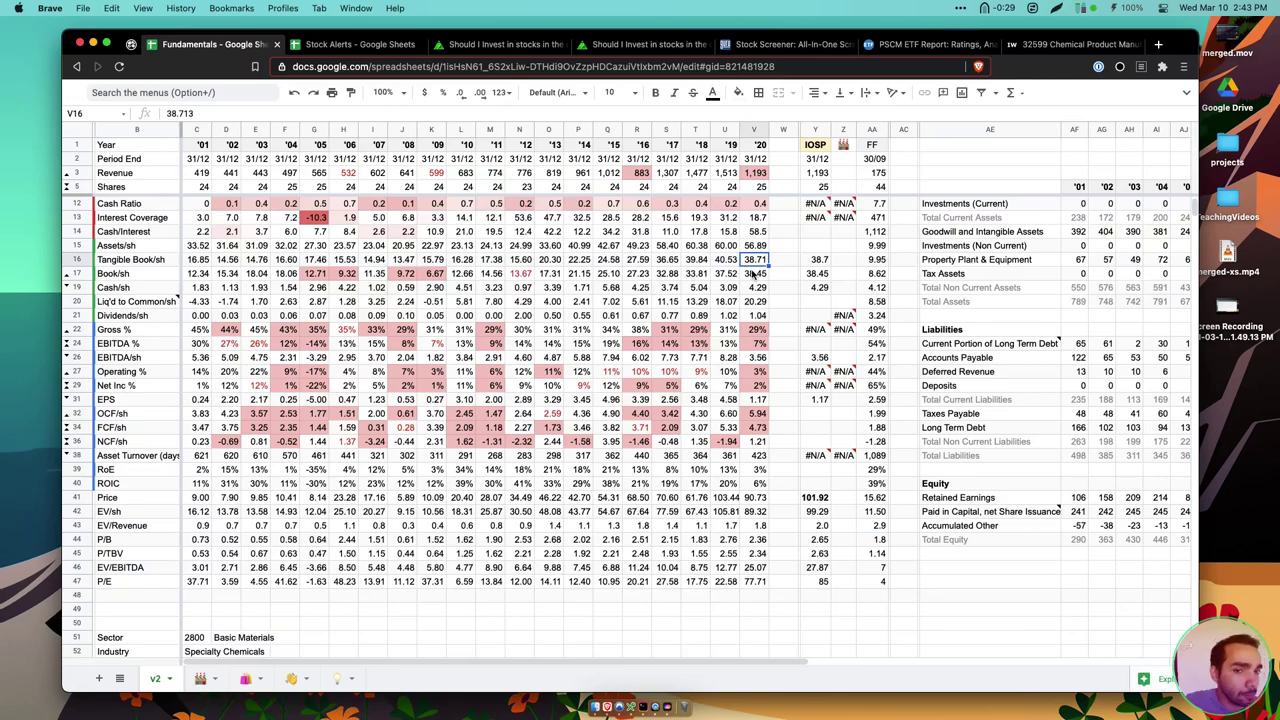
left_click(755, 274)
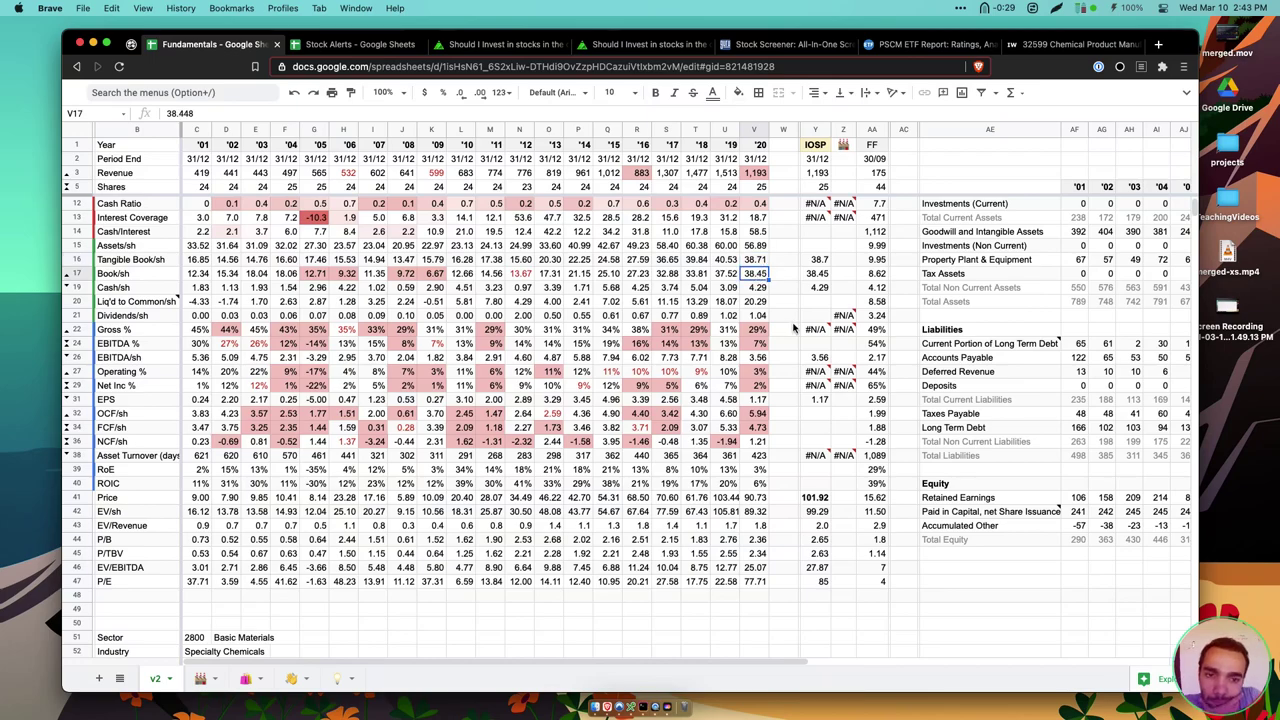
left_click(757, 362)
left_click(727, 360)
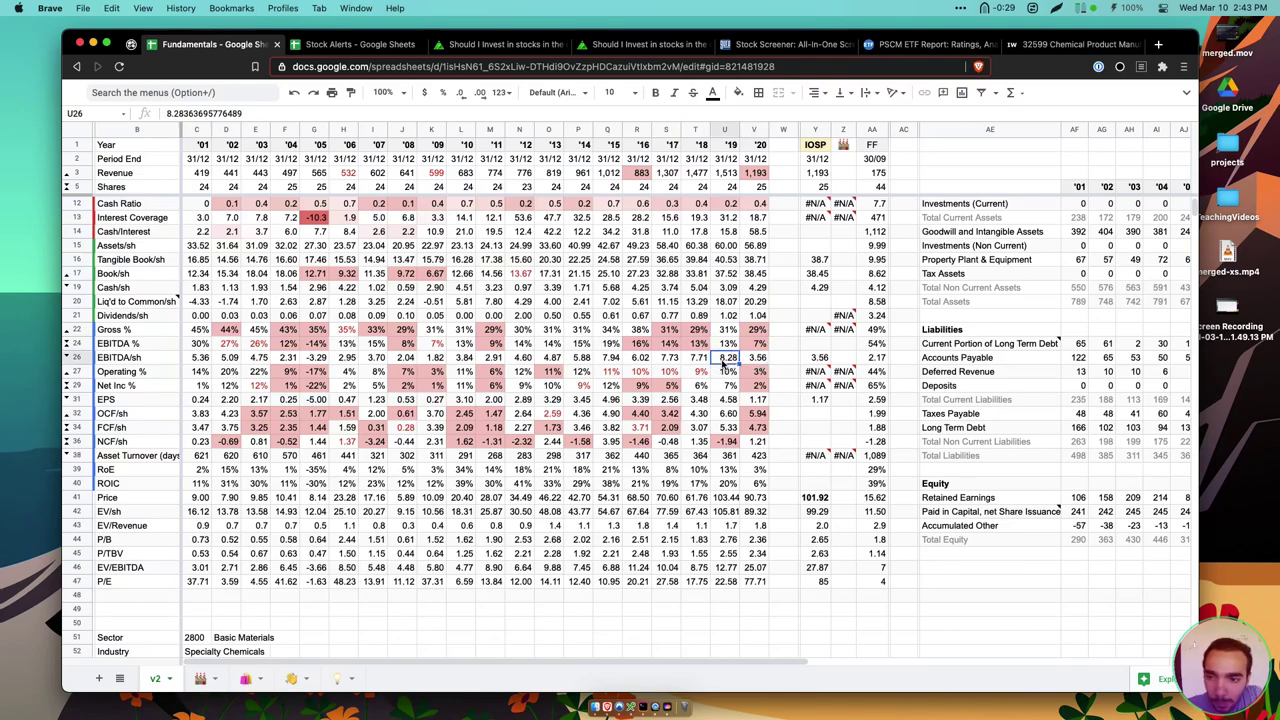
Weigh Innospec's 2019 EPS and 2020 dividends per share against its current share price
left_click(726, 399)
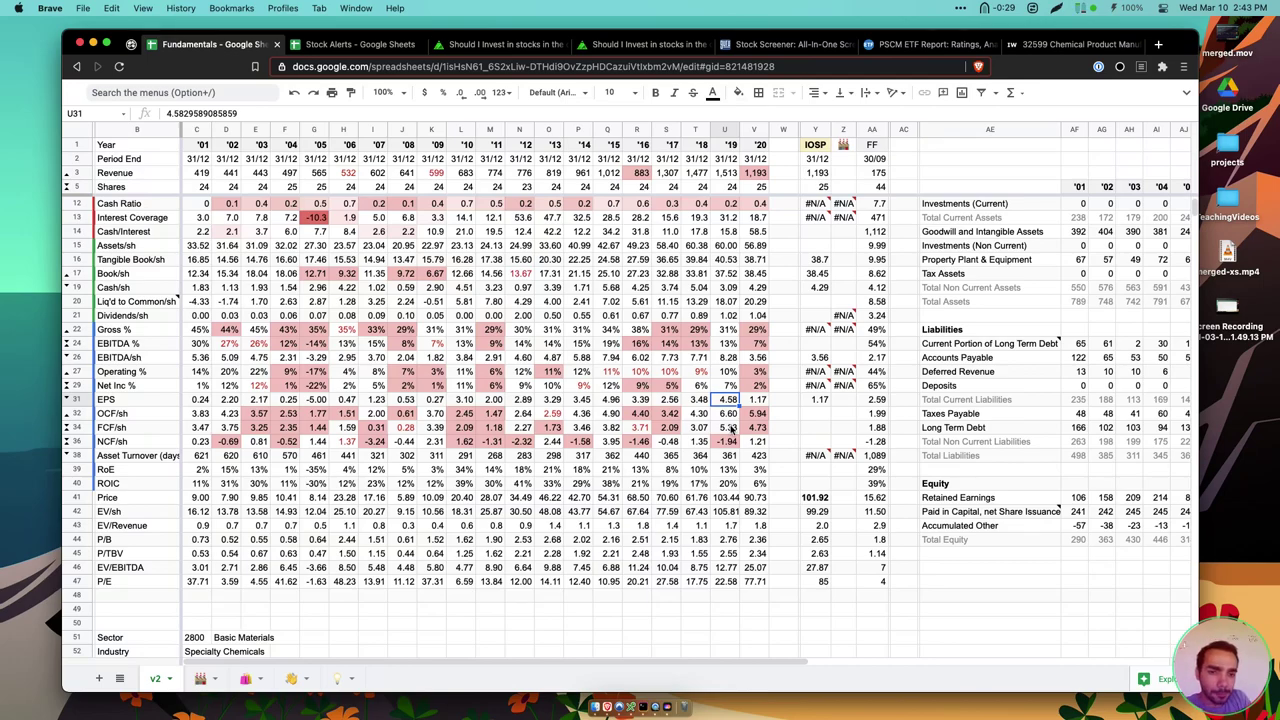
left_click(757, 317)
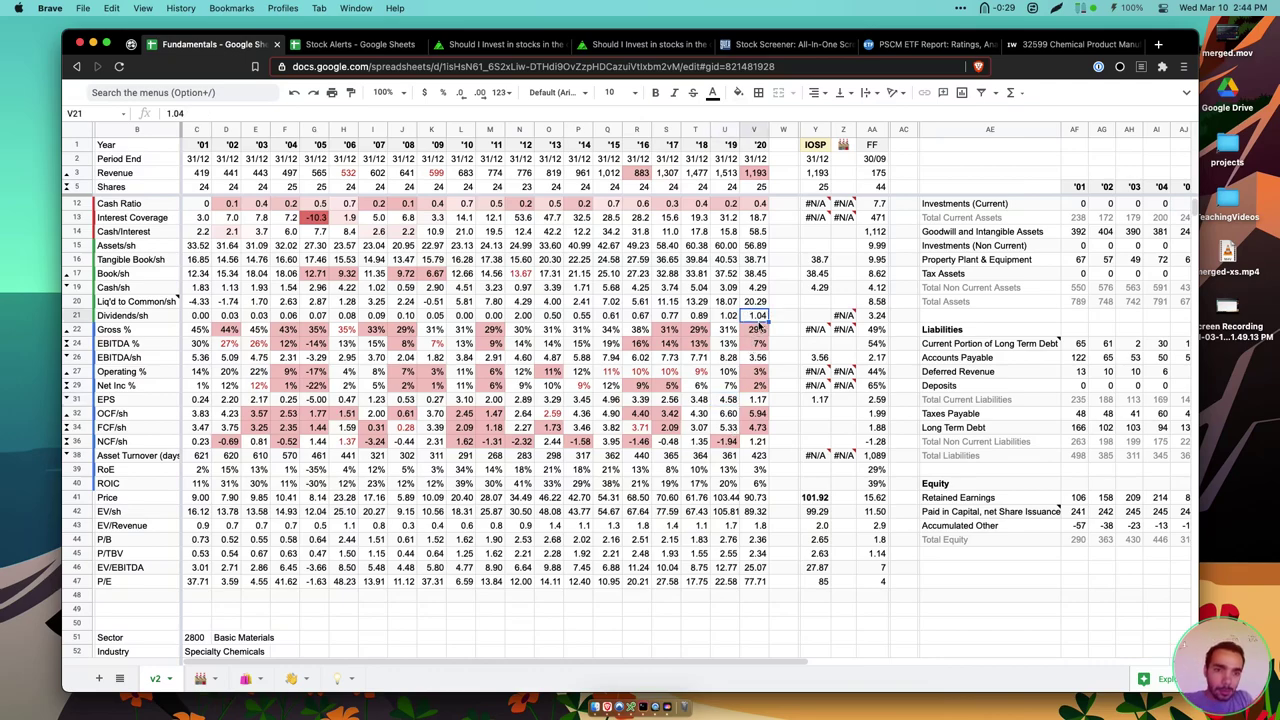
left_click(736, 400)
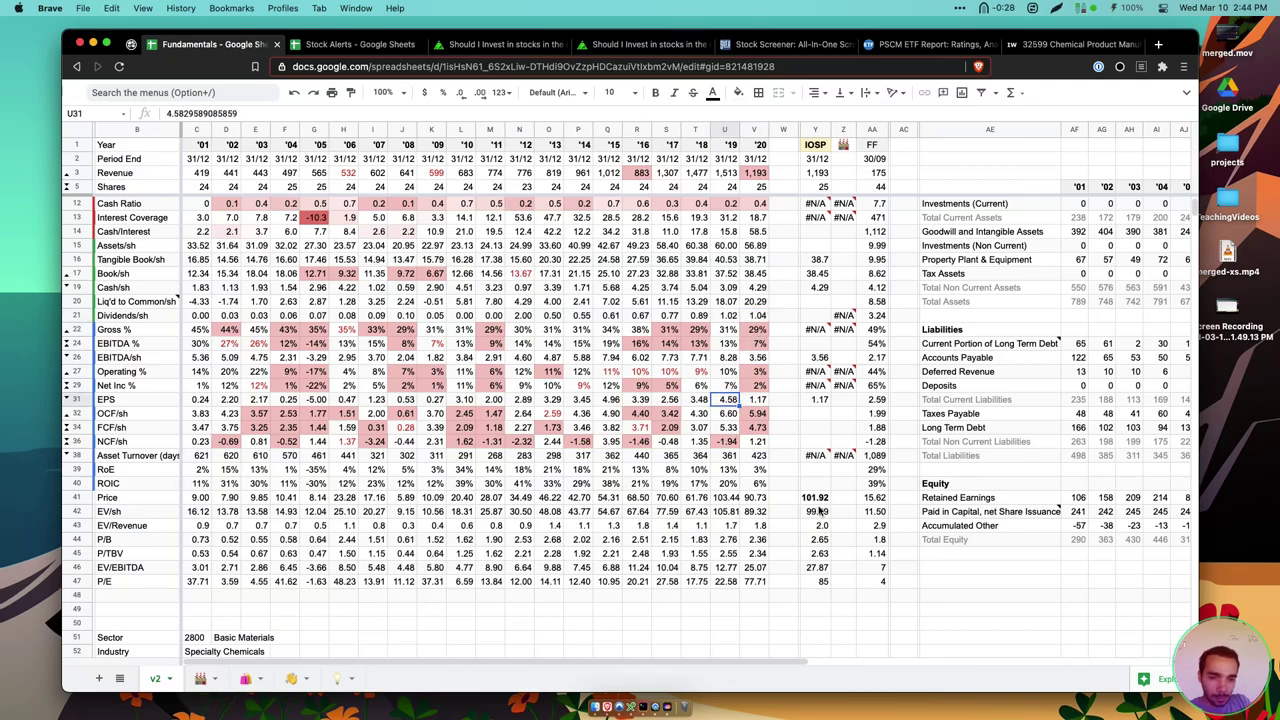
left_click(766, 501)
left_click(816, 497)
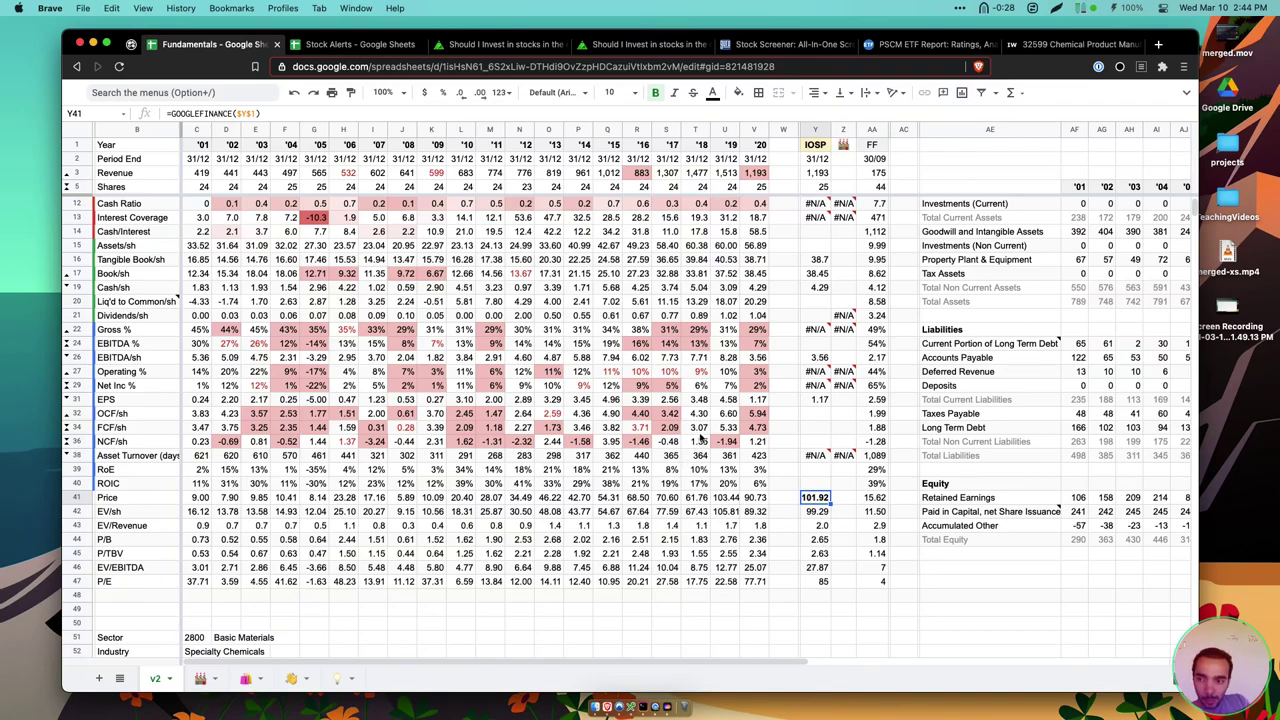
Compare Innospec's EBITDA per share for 2020 and 2019, and recheck its 2019 EPS
left_click(757, 358)
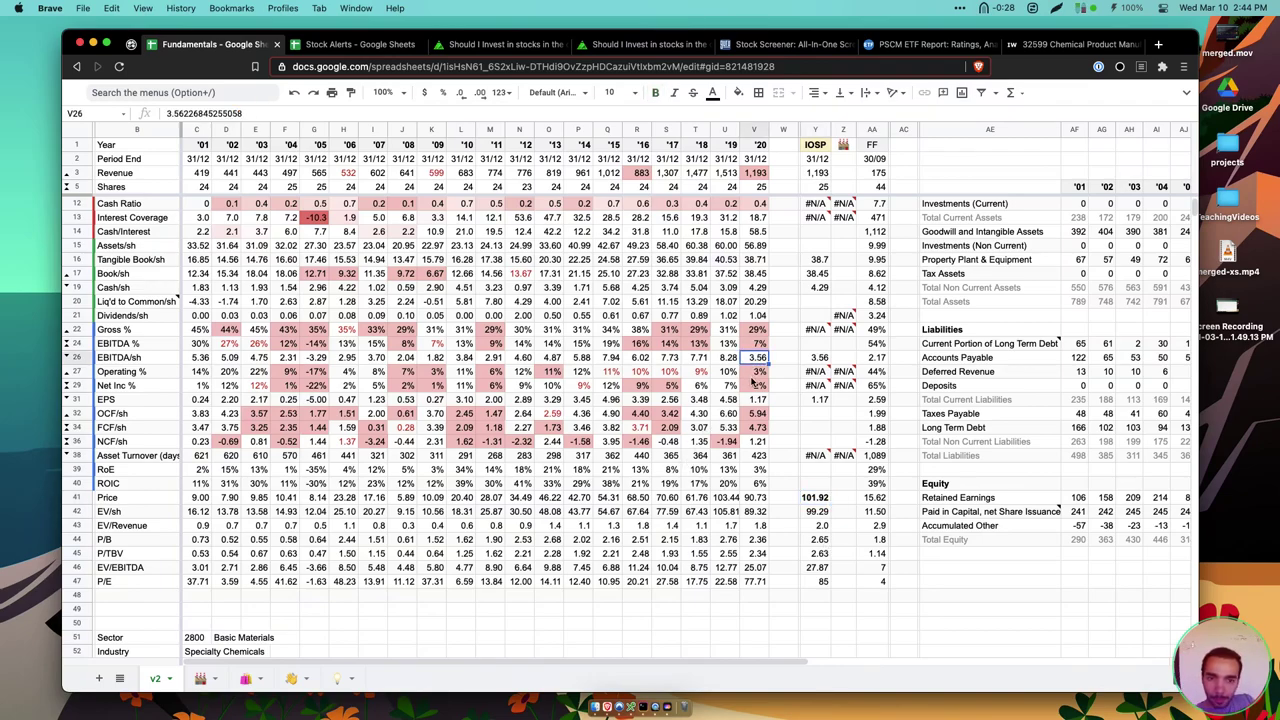
left_click(740, 360)
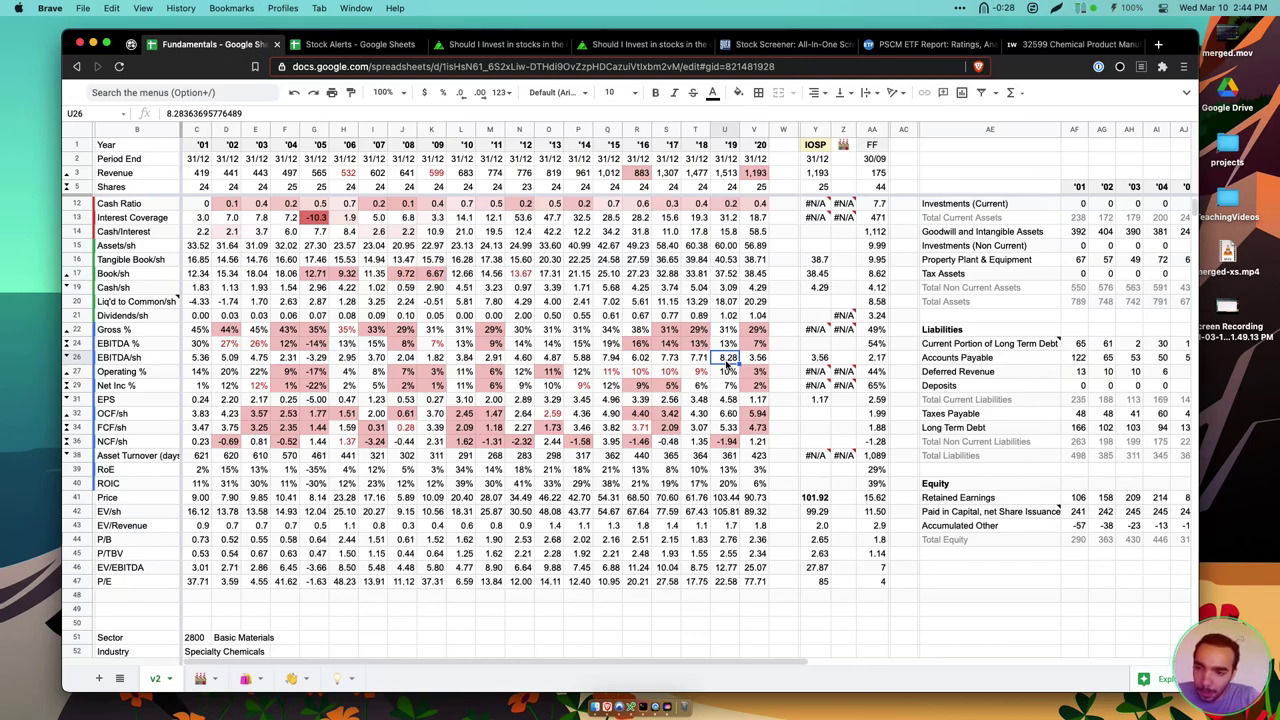
left_click(705, 400)
left_click(718, 403)
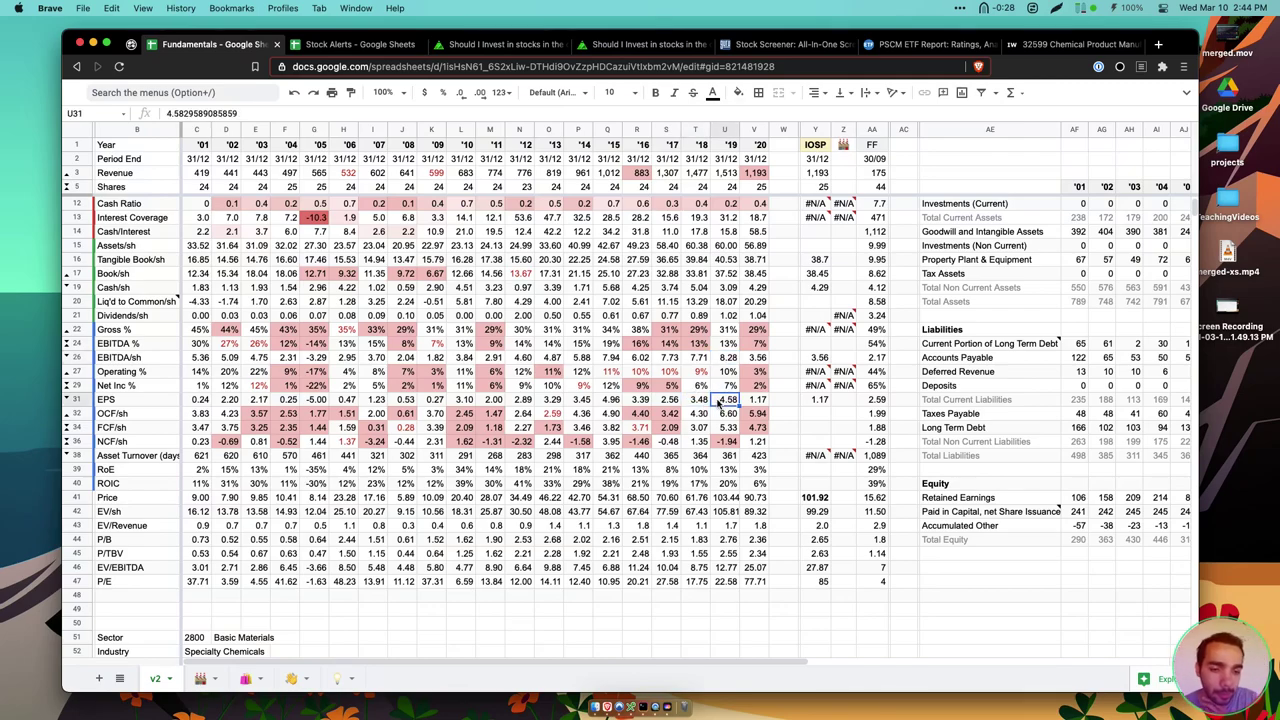
Compare IOSP's current P/E with its historical P/E values for 2018 to 2020 and with FF's P/E
left_click(826, 571)
left_click(825, 583)
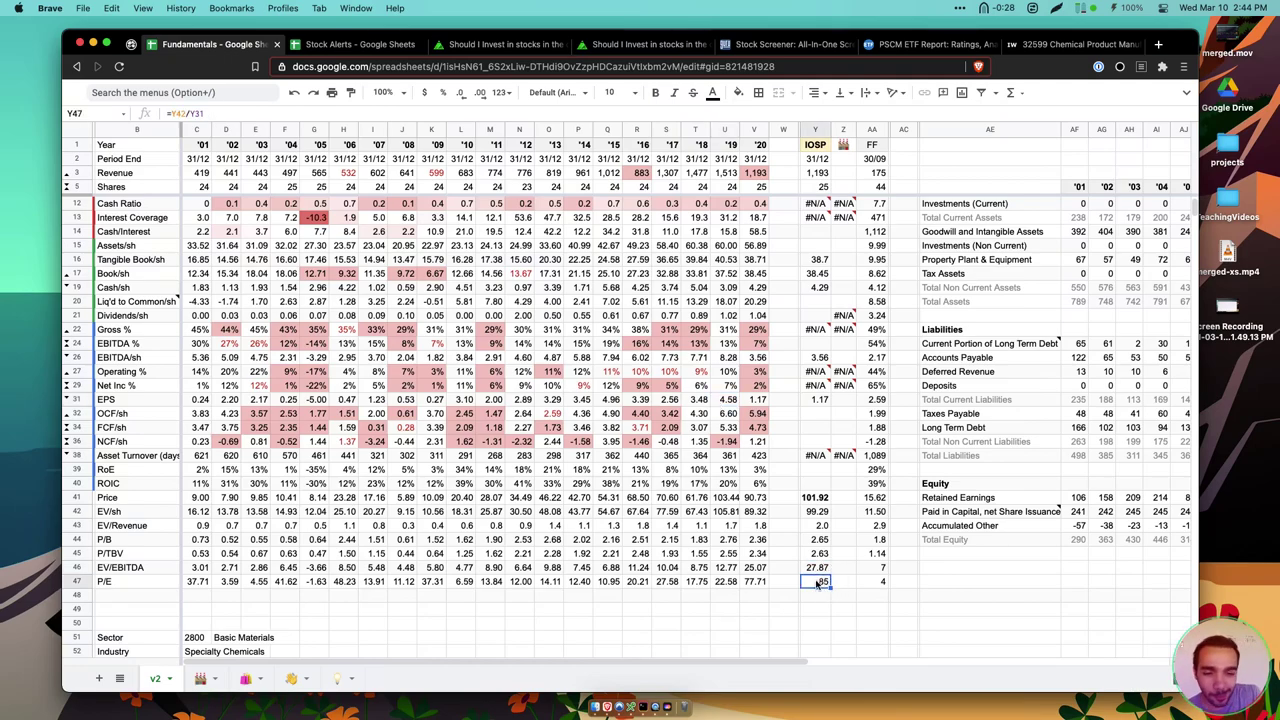
left_click(726, 582)
key("Left")
key("Right")
key("Right")
key("Right")
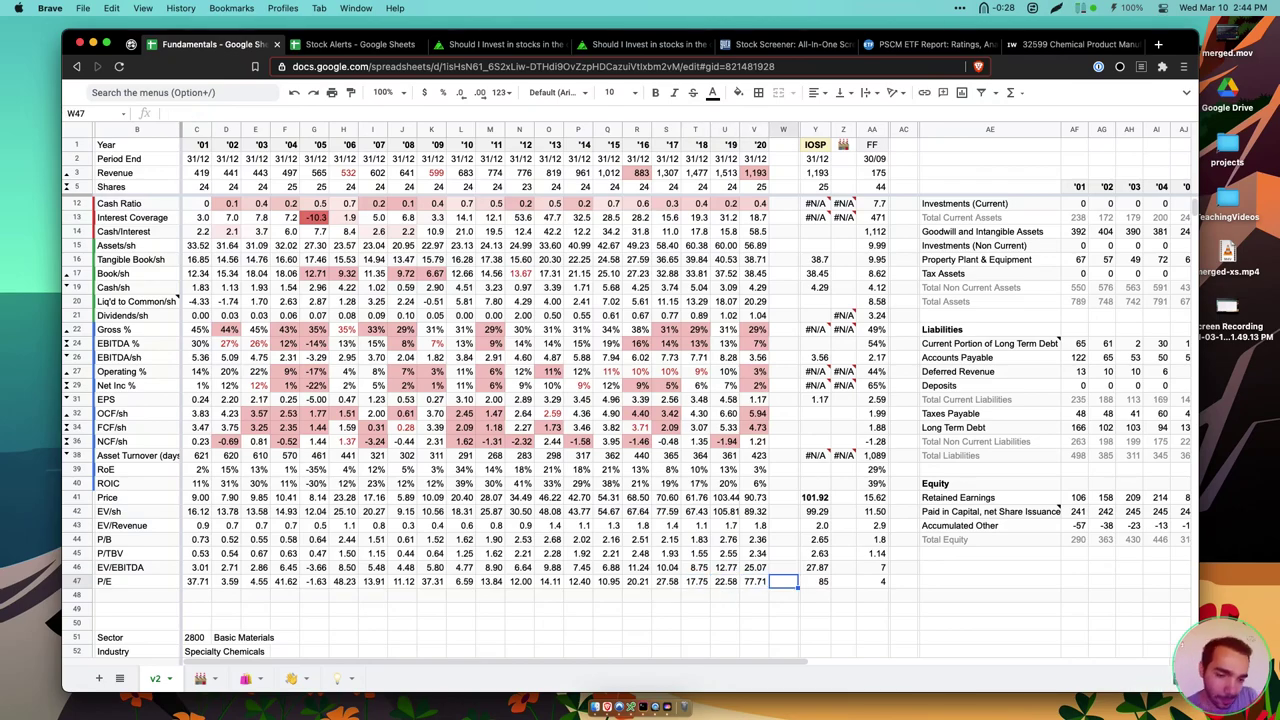
key("Right")
key("Right")
key("Right")
key("Left")
key("Left")
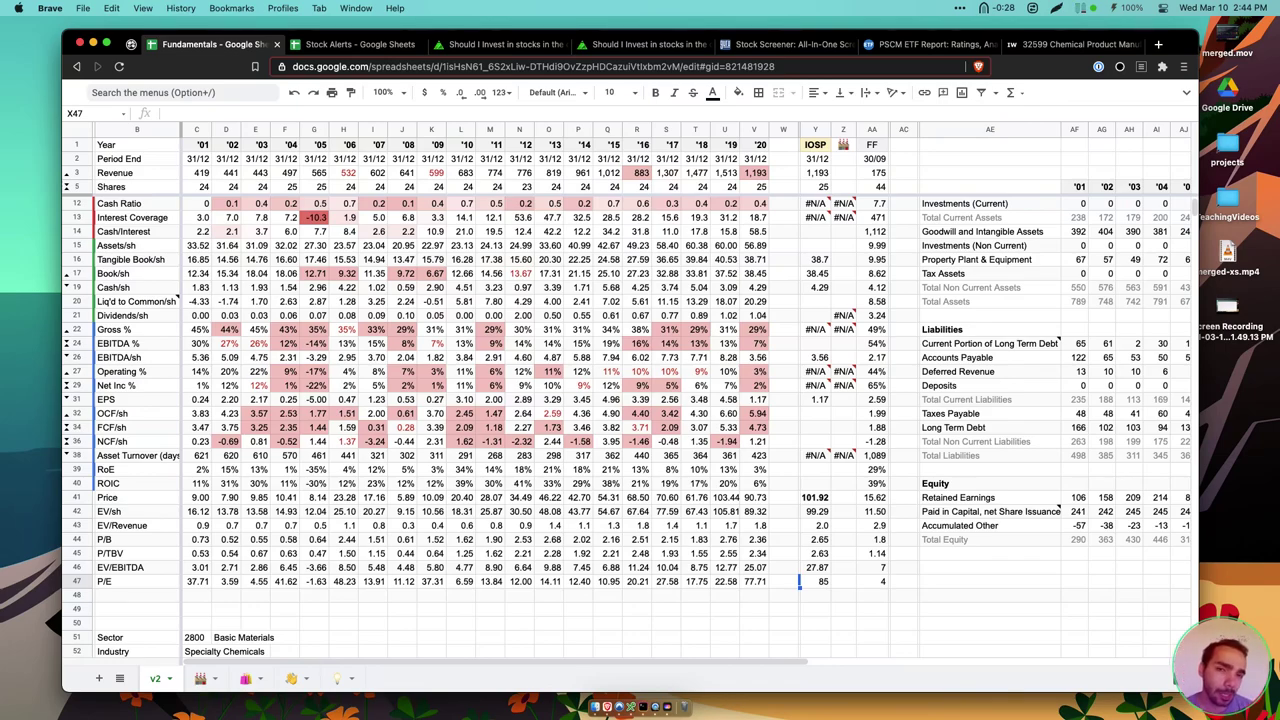
Read the company description below the fundamentals and review the yearly margin, per-share and valuation rows above it
scroll(528, 560, "down", 10)
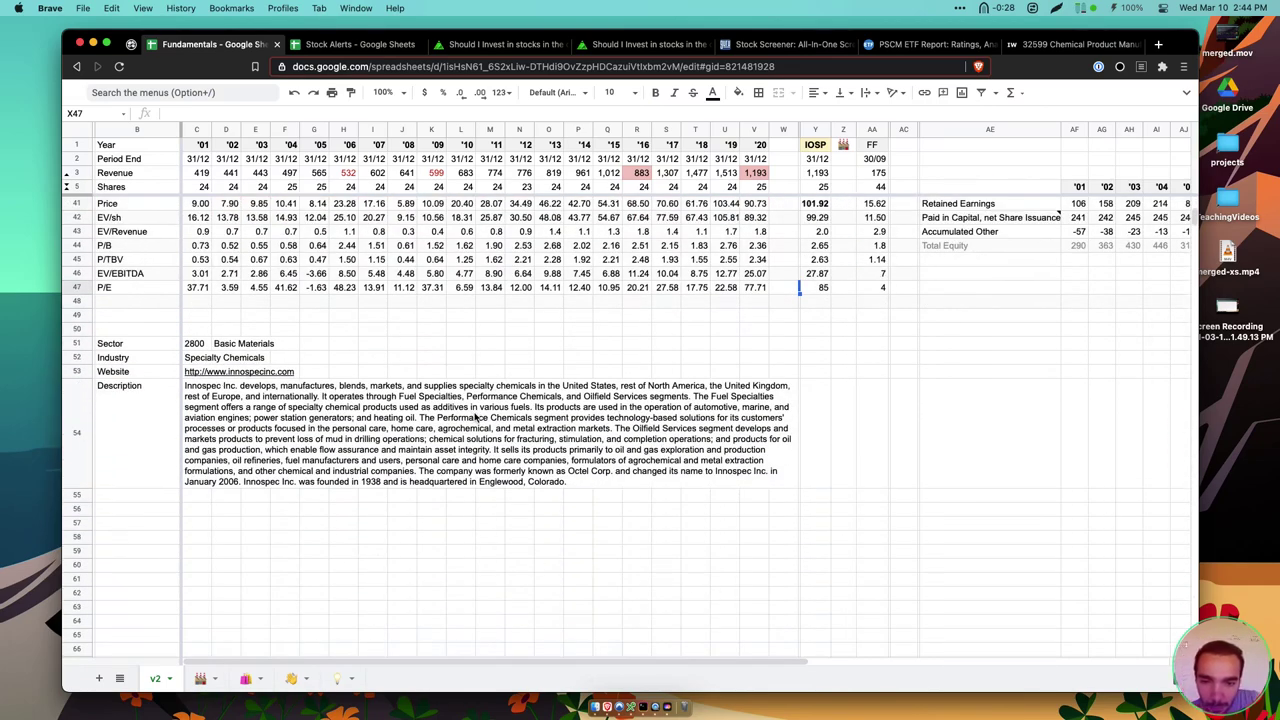
scroll(476, 417, "up", 1)
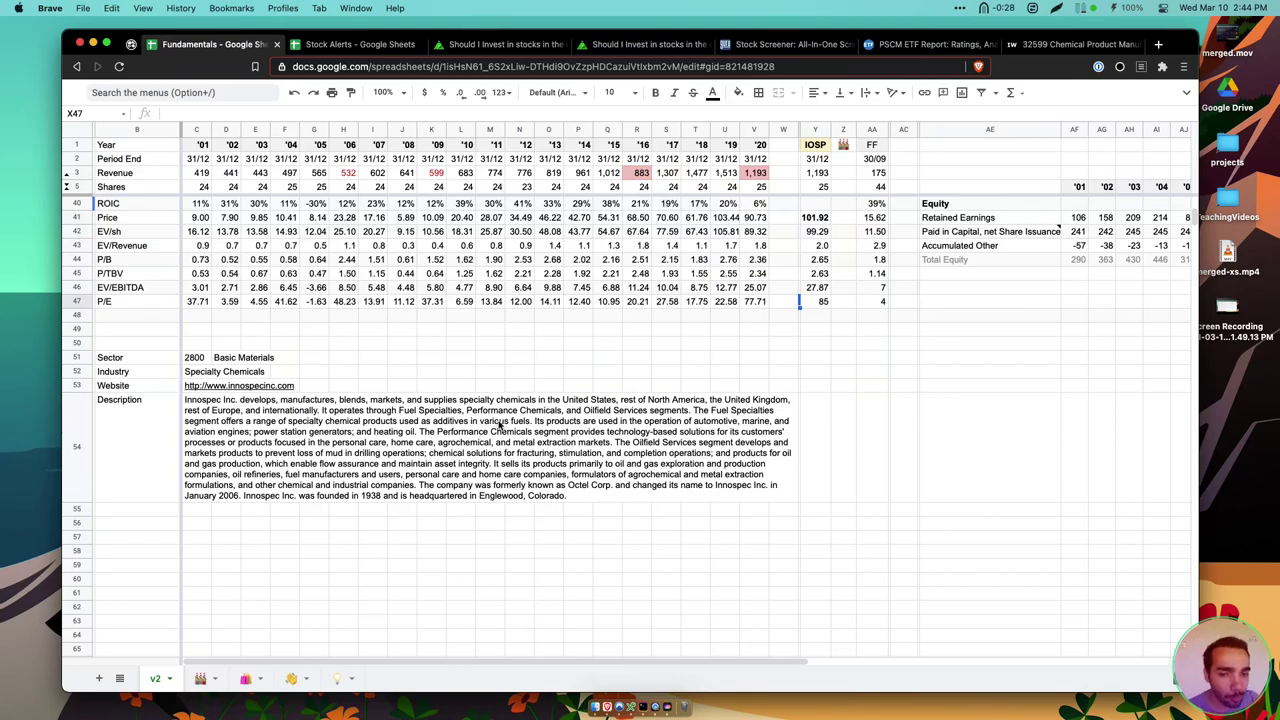
scroll(731, 456, "up", 10)
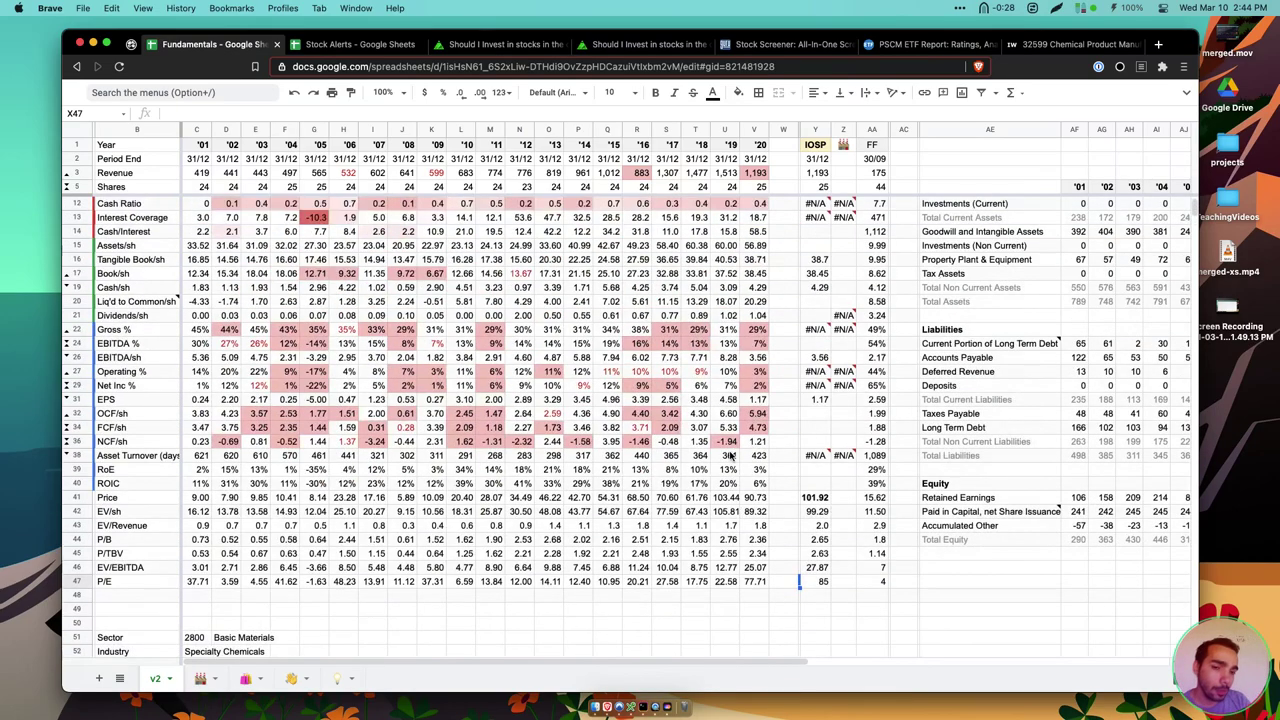
scroll(731, 456, "up", 2)
scroll(731, 456, "down", 6)
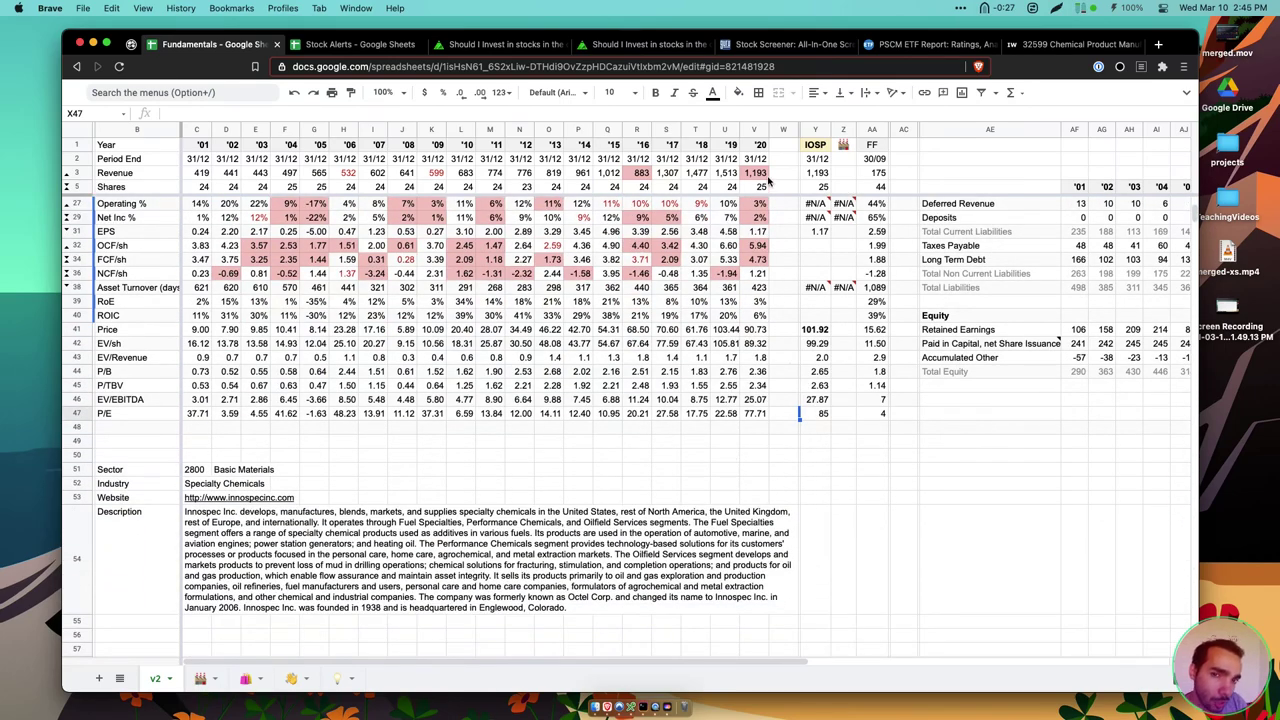
Examine IOSP's current EV/Revenue, EV/EBITDA, P/E and price against its 2019 and 2020 figures
left_click_drag(783, 129, 752, 131)
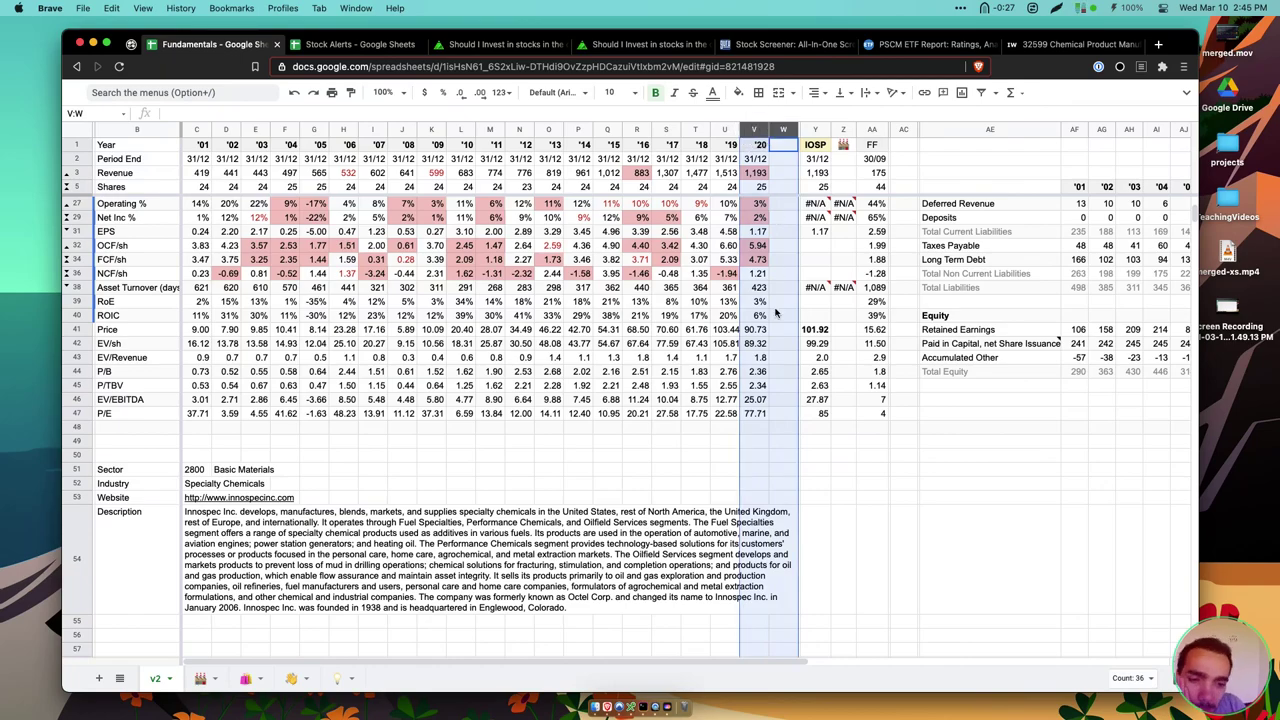
left_click(817, 360)
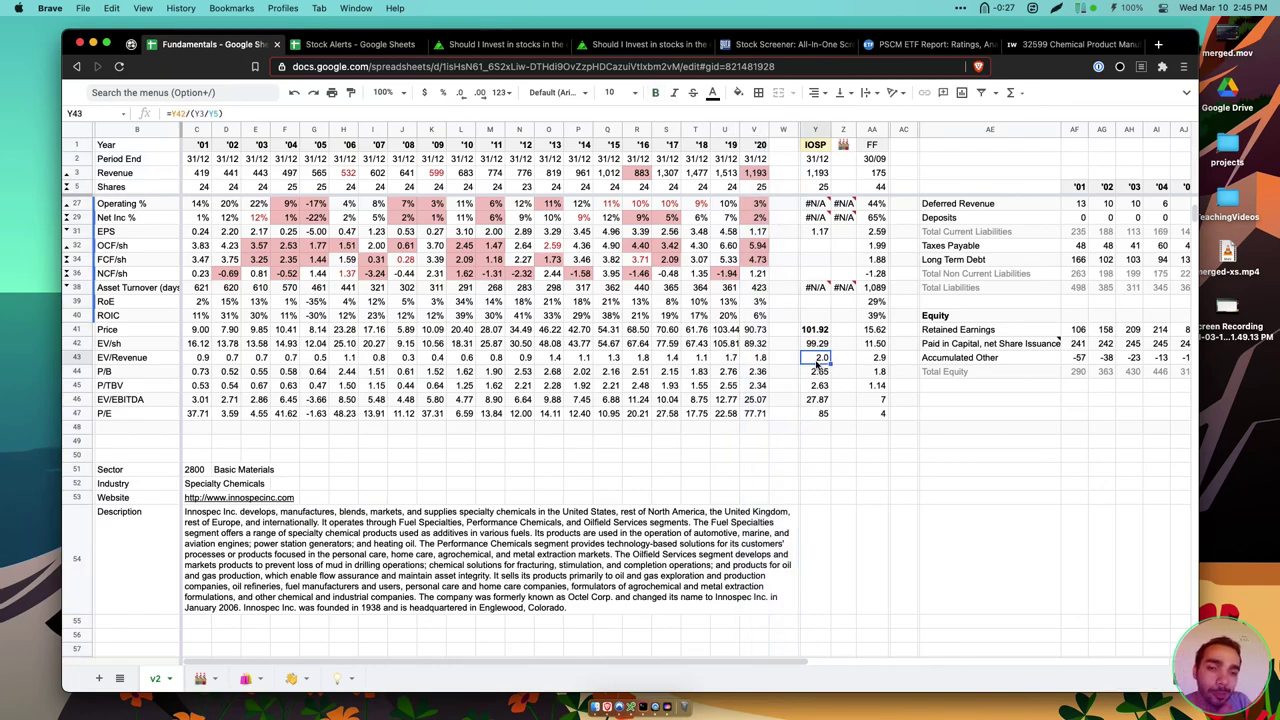
left_click(822, 399)
left_click(824, 414)
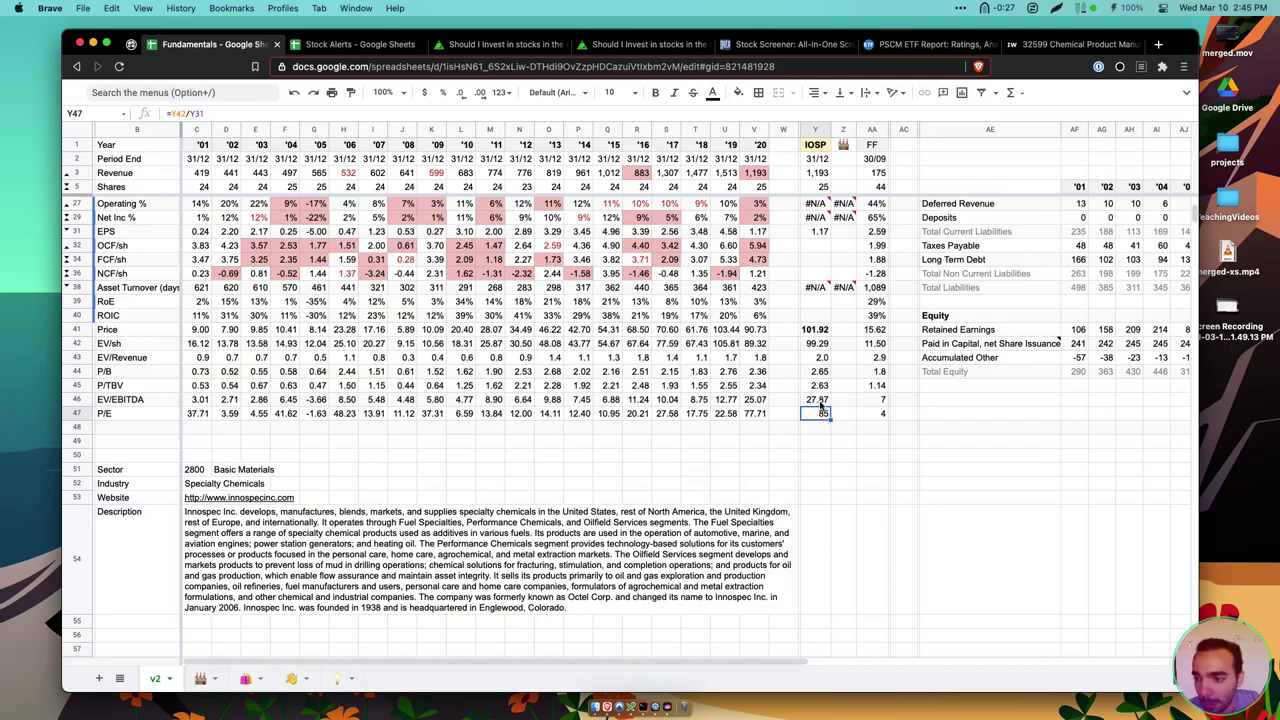
left_click(820, 402)
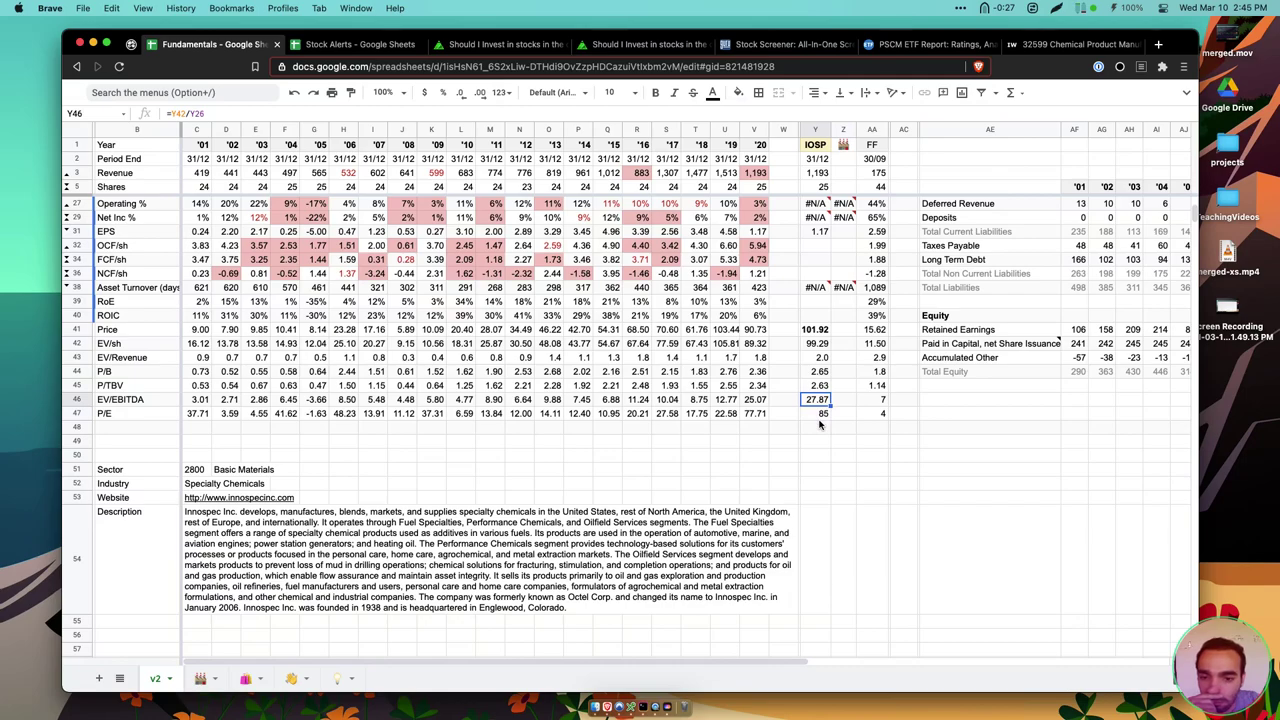
left_click(758, 400)
left_click(736, 401)
left_click(816, 399)
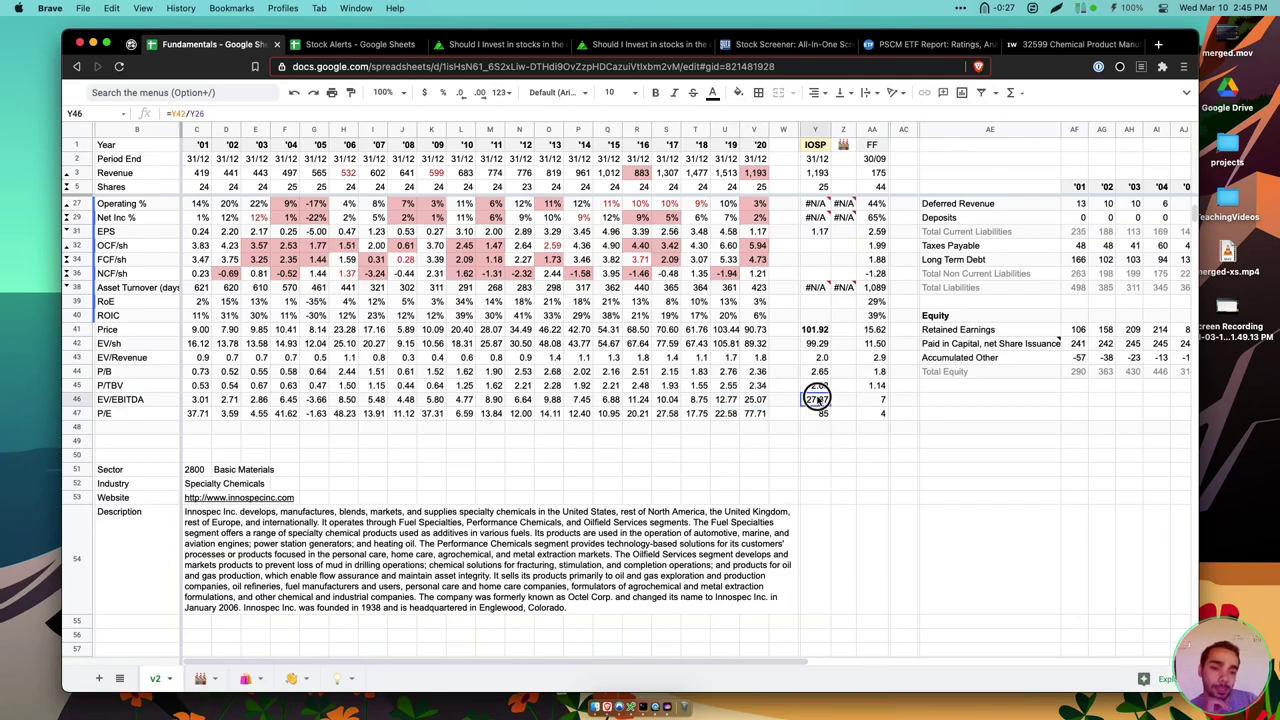
left_click(815, 330)
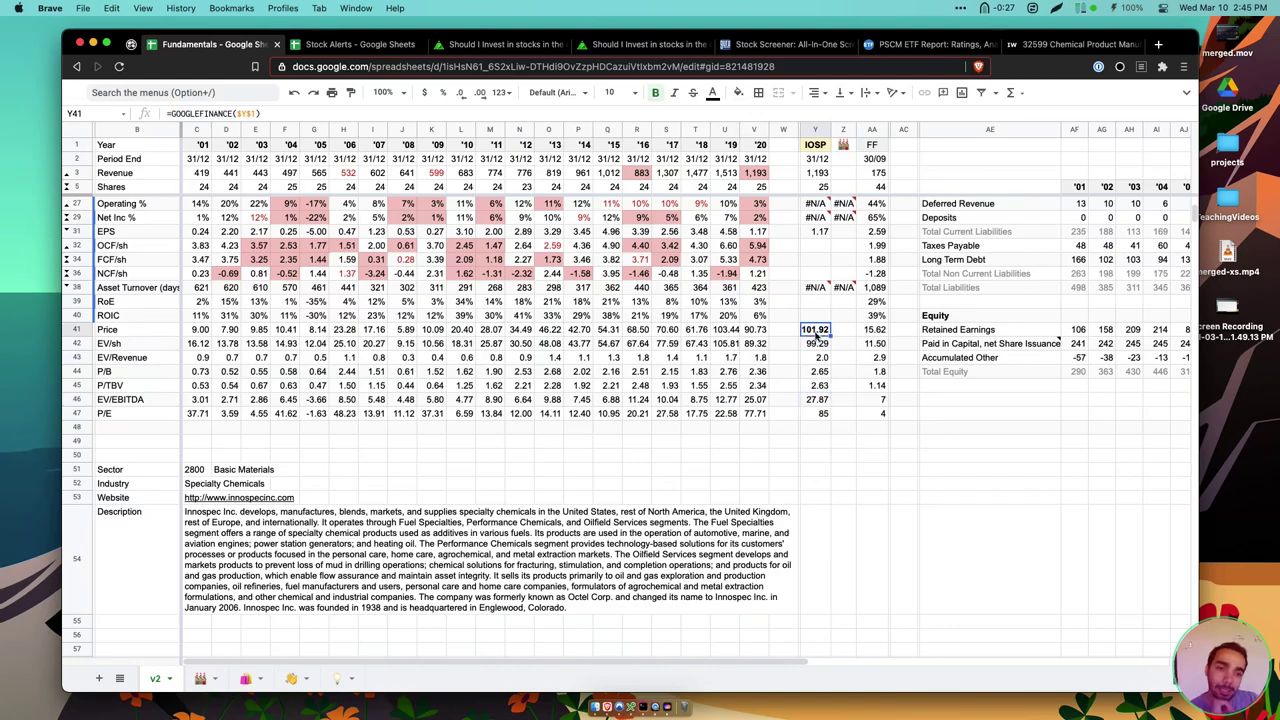
Open the TradingView chart for iosp in a new browser tab and place that tab before the Fundamentals spreadsheet
key("super+t")
type("tv")
key("Tab")
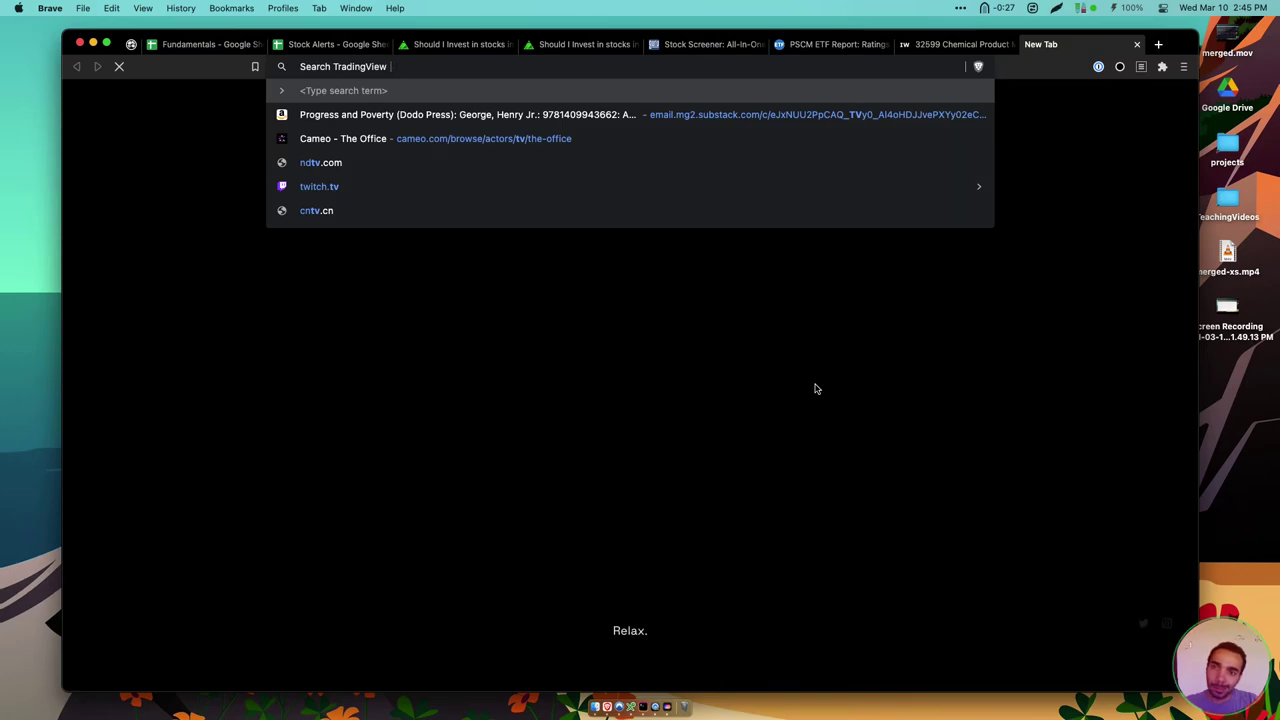
left_click(210, 45)
left_click(1045, 46)
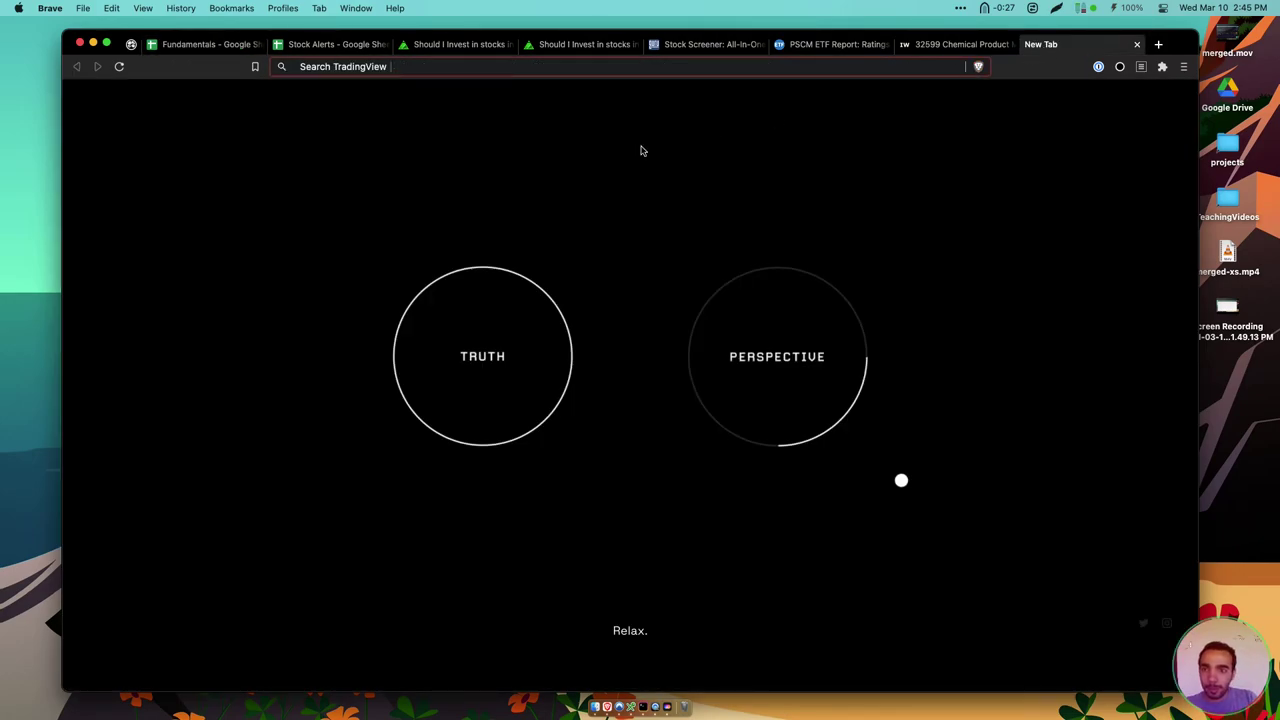
type("iosp")
key("Return")
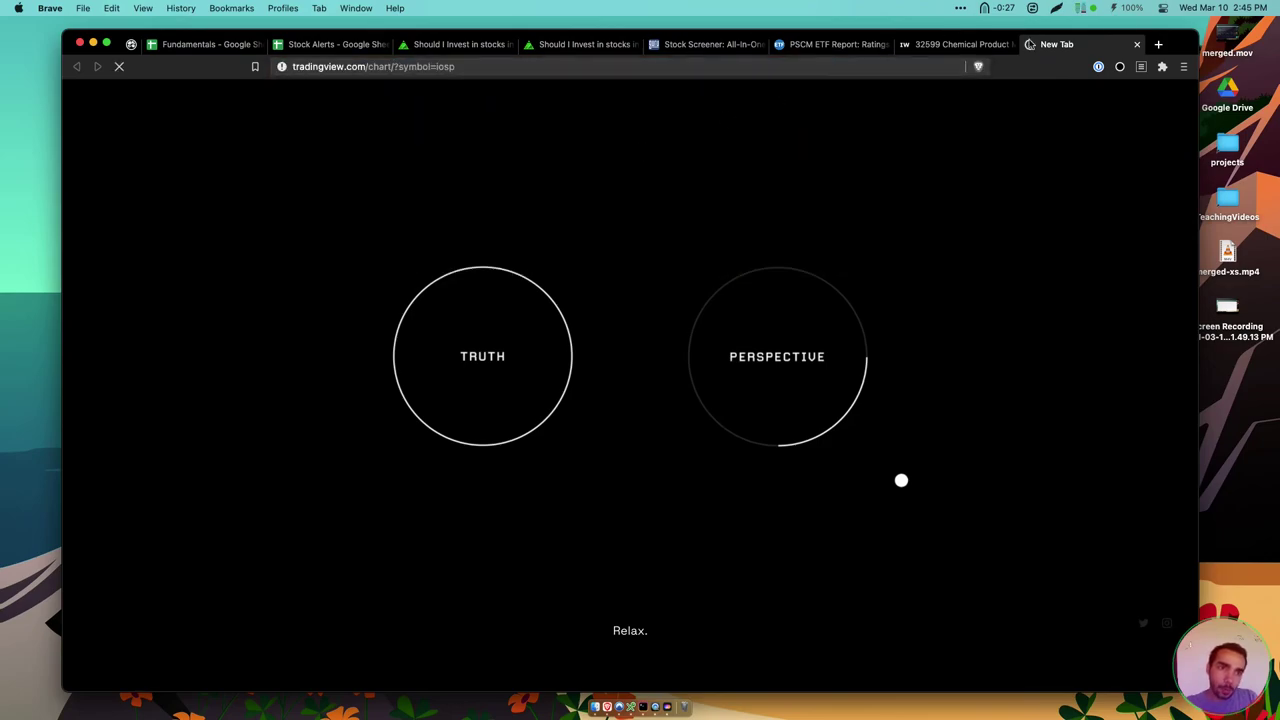
left_click_drag(921, 28, 200, 54)
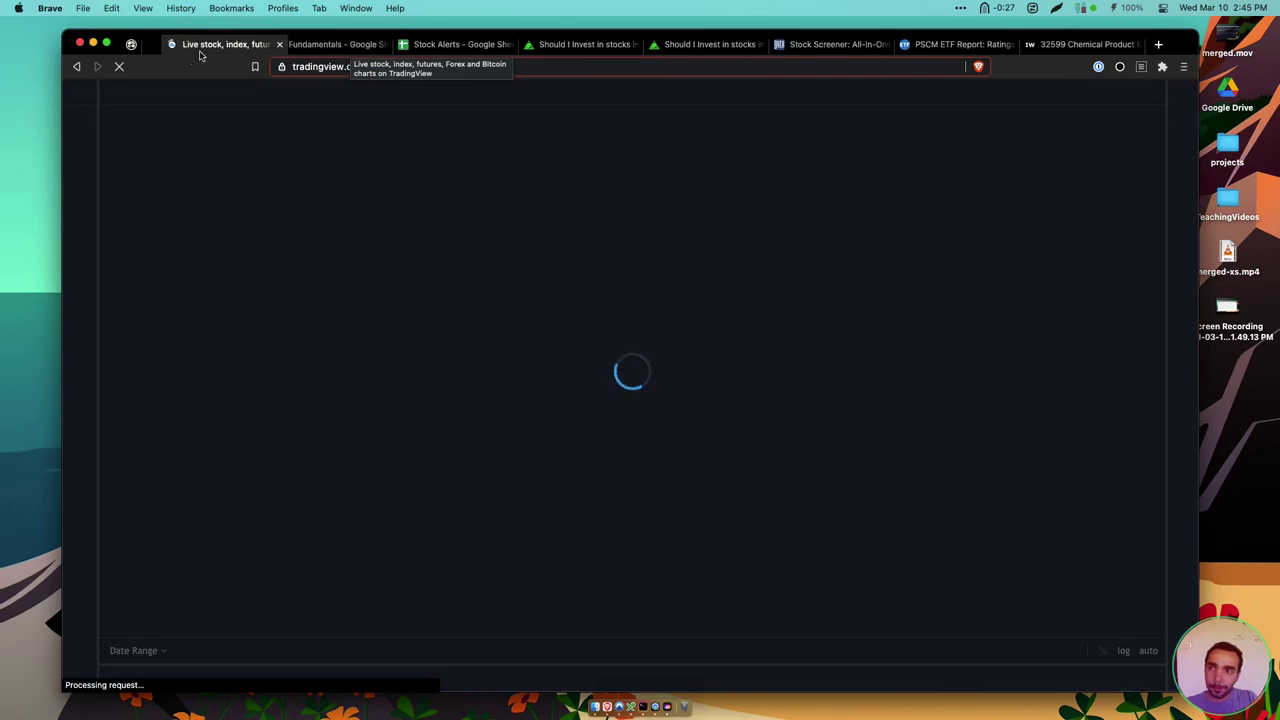
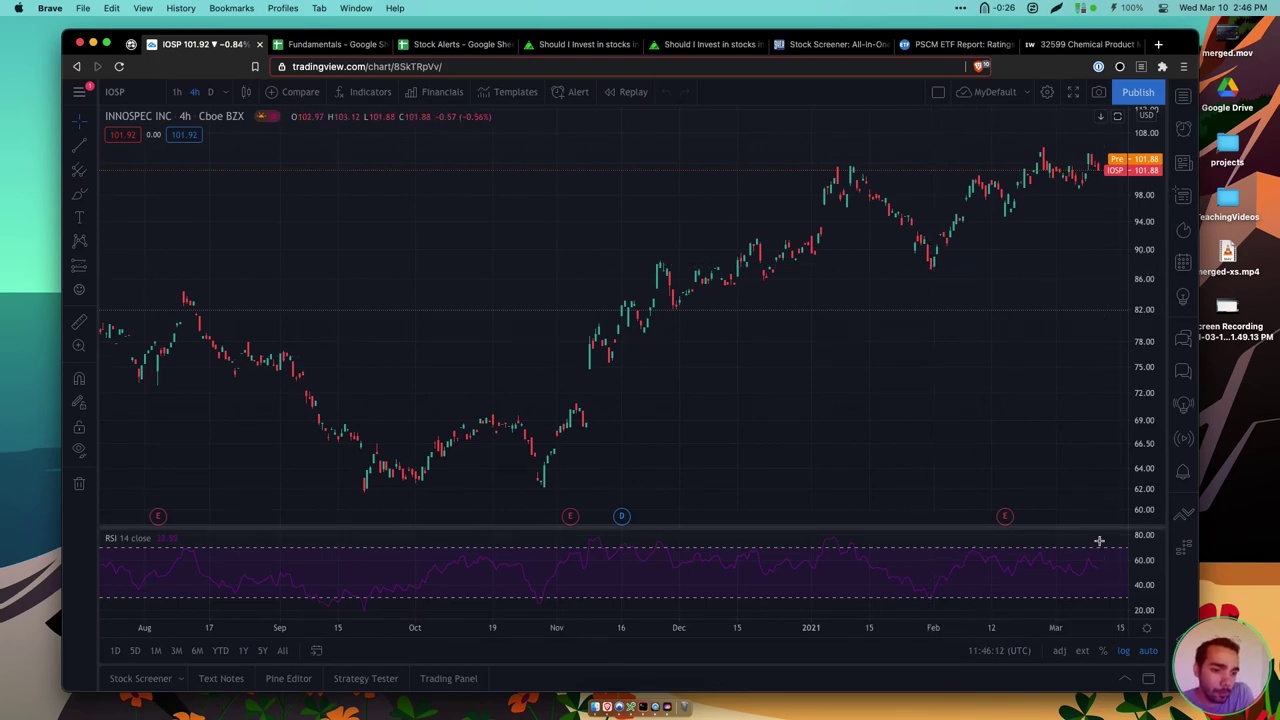
Check the details of the latest earnings marker on the IOSP chart and switch the chart to the daily interval
mouse_move(1002, 522)
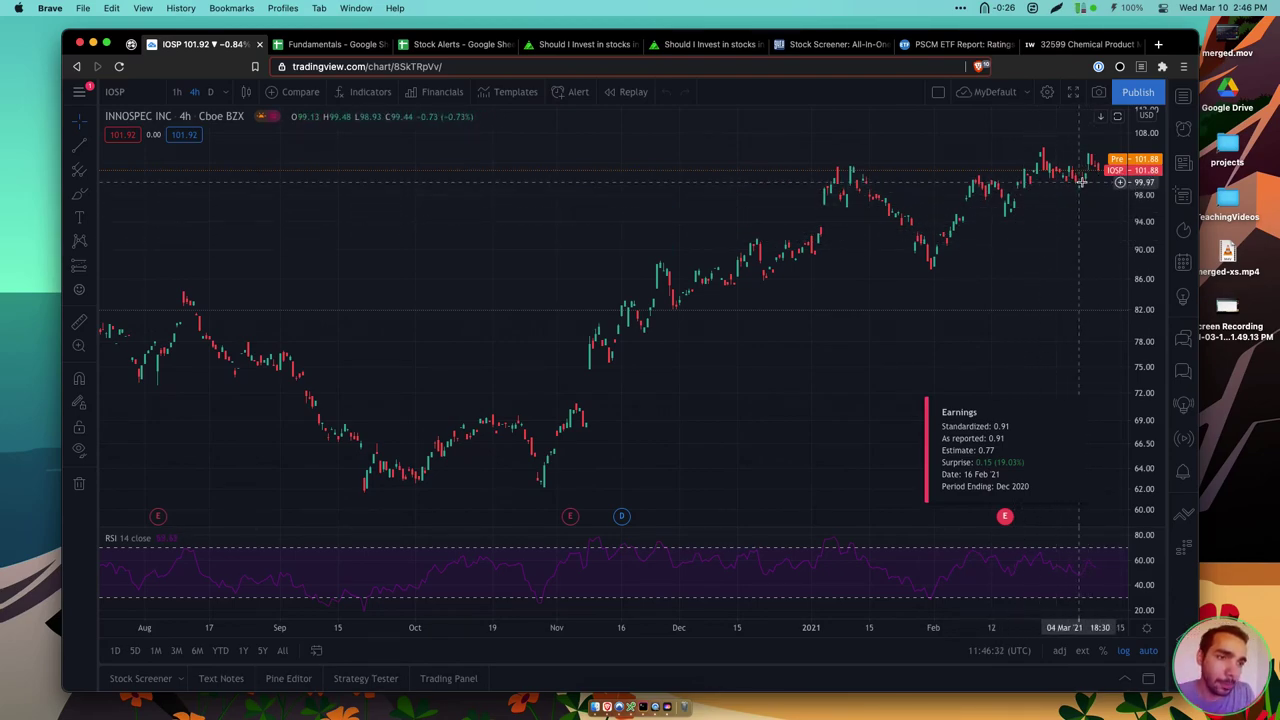
left_click(211, 92)
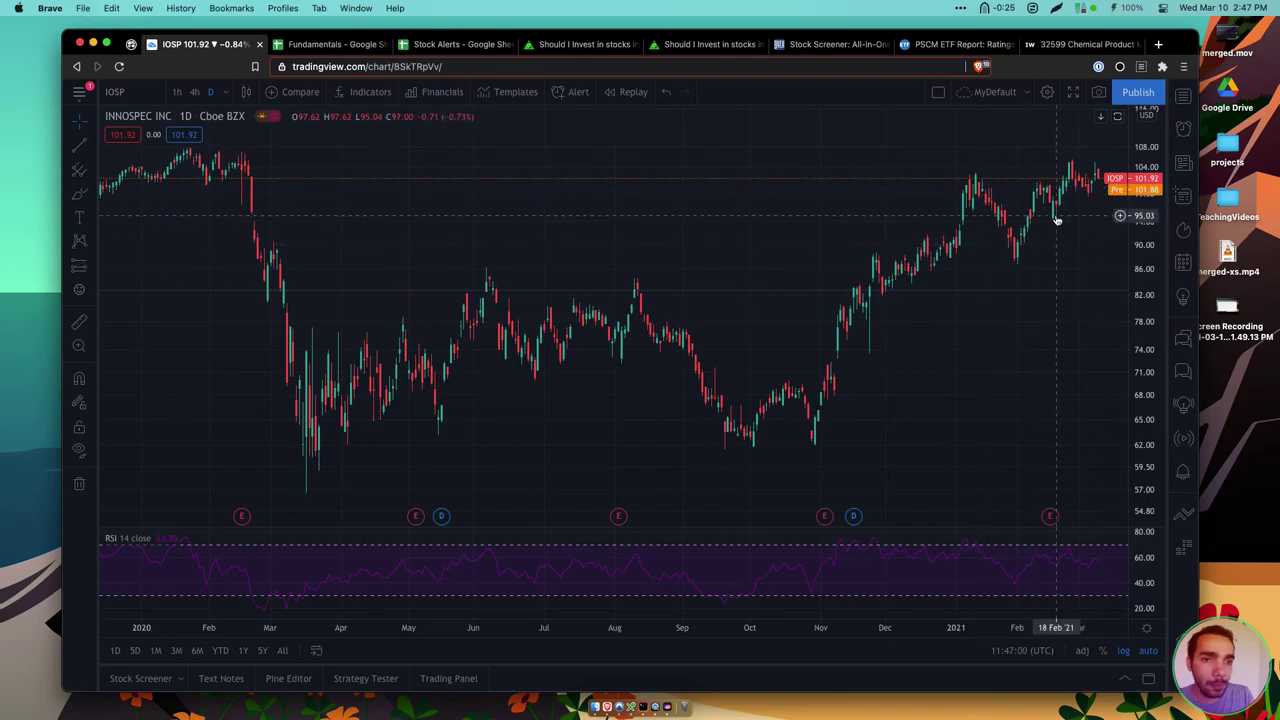
Add the ticker IOSP with a target of 95 in the first empty row of the Stock Alerts spreadsheet
left_click(452, 44)
left_click(201, 411)
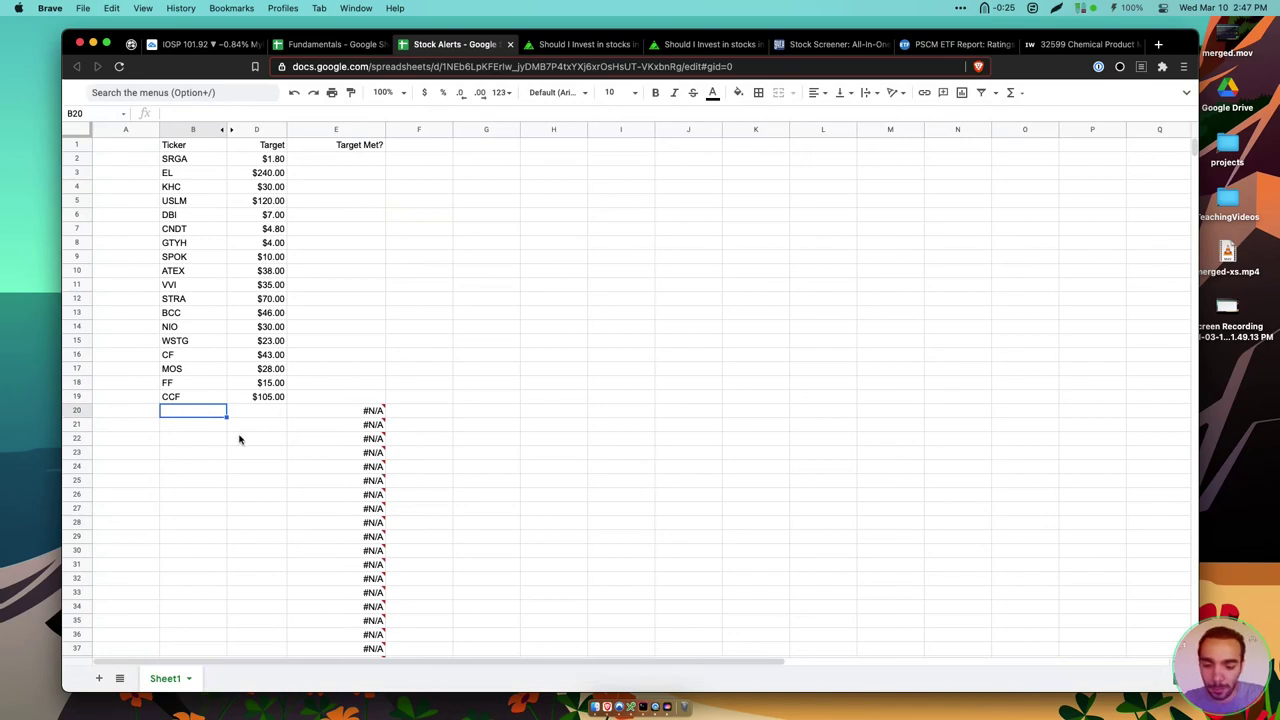
type("IOSP")
key("Tab")
type("95")
key("Return")
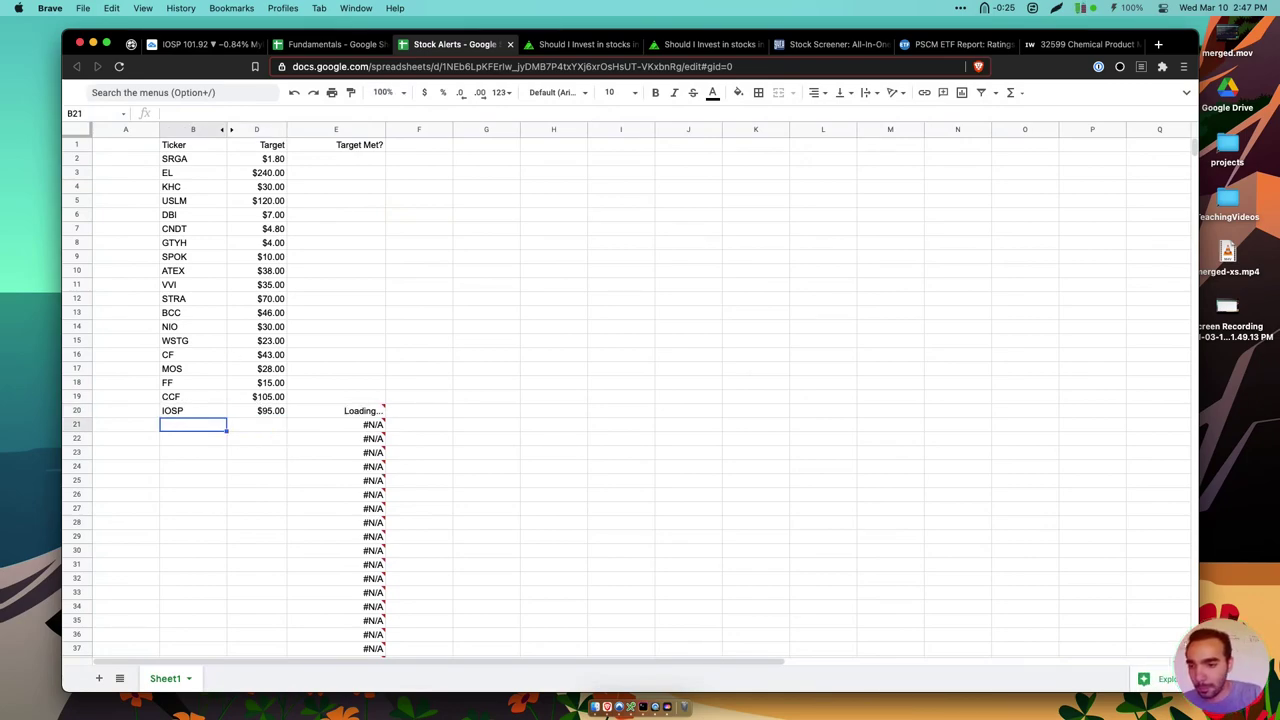
In the Roam company review notes, add "Skipping 2020, solid company with consistent upward earnings" under IOSP
left_click(303, 44)
left_click(205, 44)
left_click(131, 44)
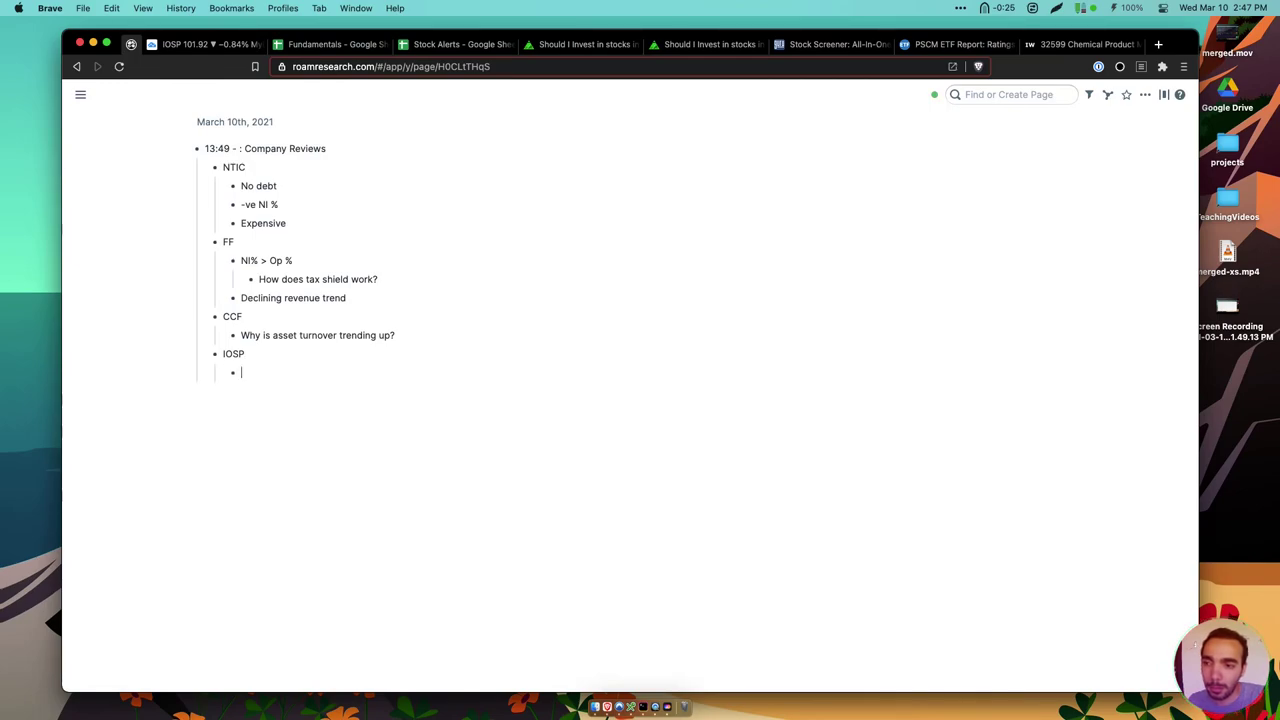
type("Cancel")
key("alt+BackSpace")
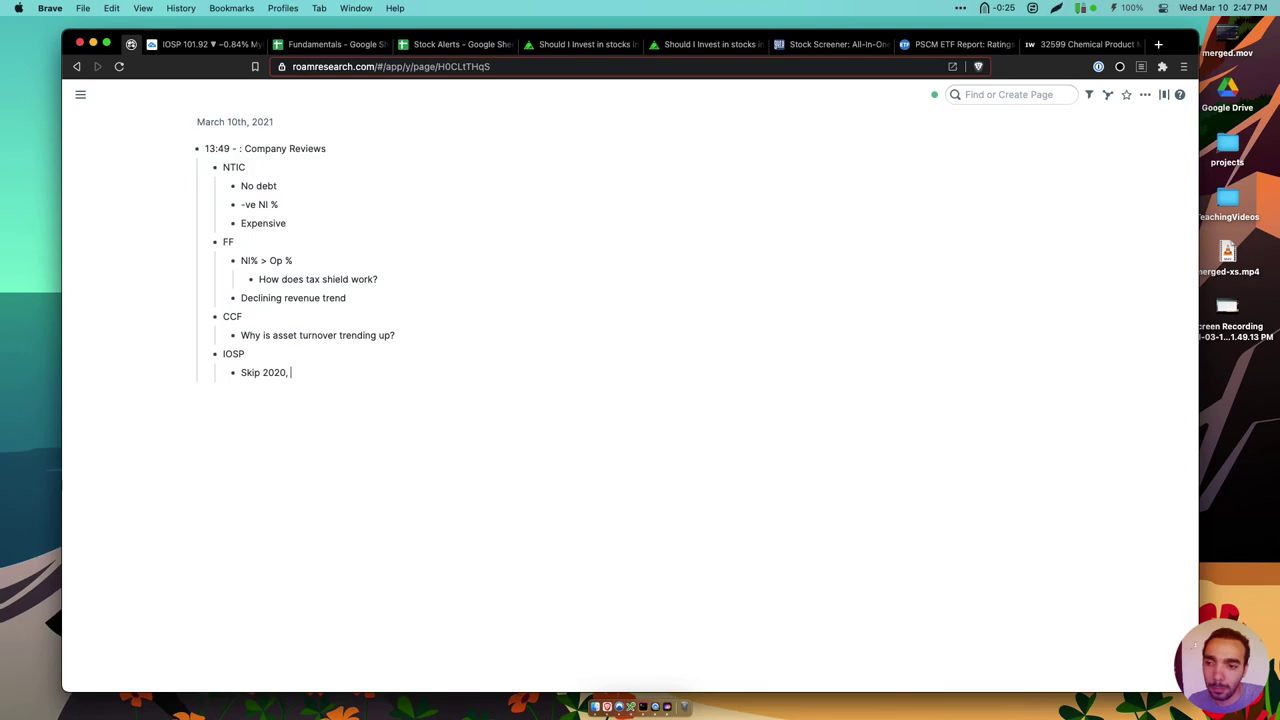
type("ping 2020, solid company with consistent ")
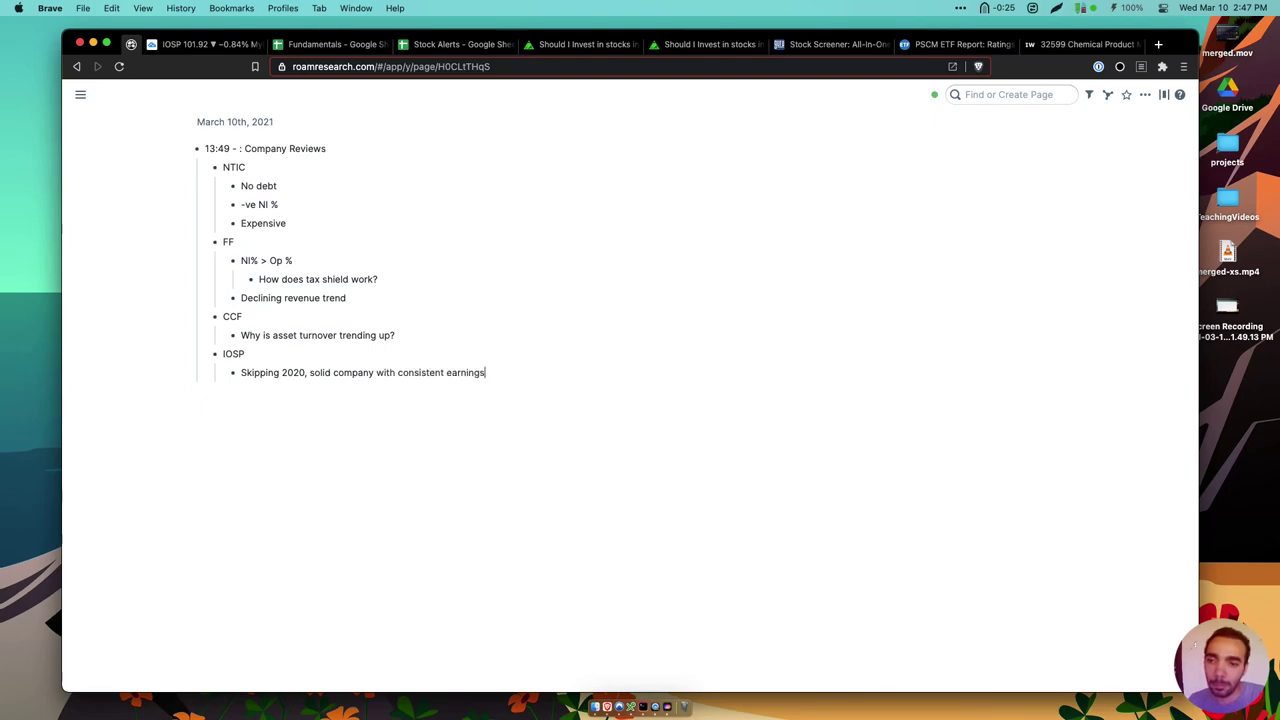
type("upward")
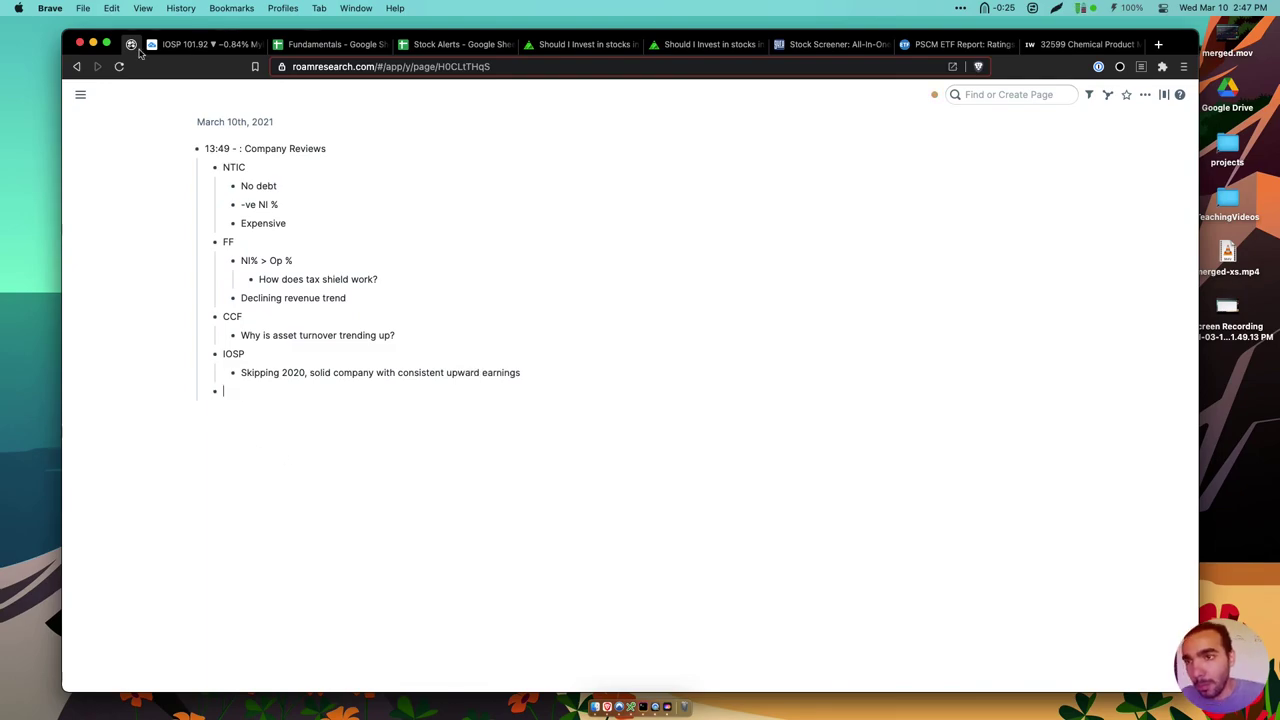
Return to the Fundamentals spreadsheet and compare IOSP's 2019 EV/EBITDA with FF's EV/EBITDA
left_click(325, 44)
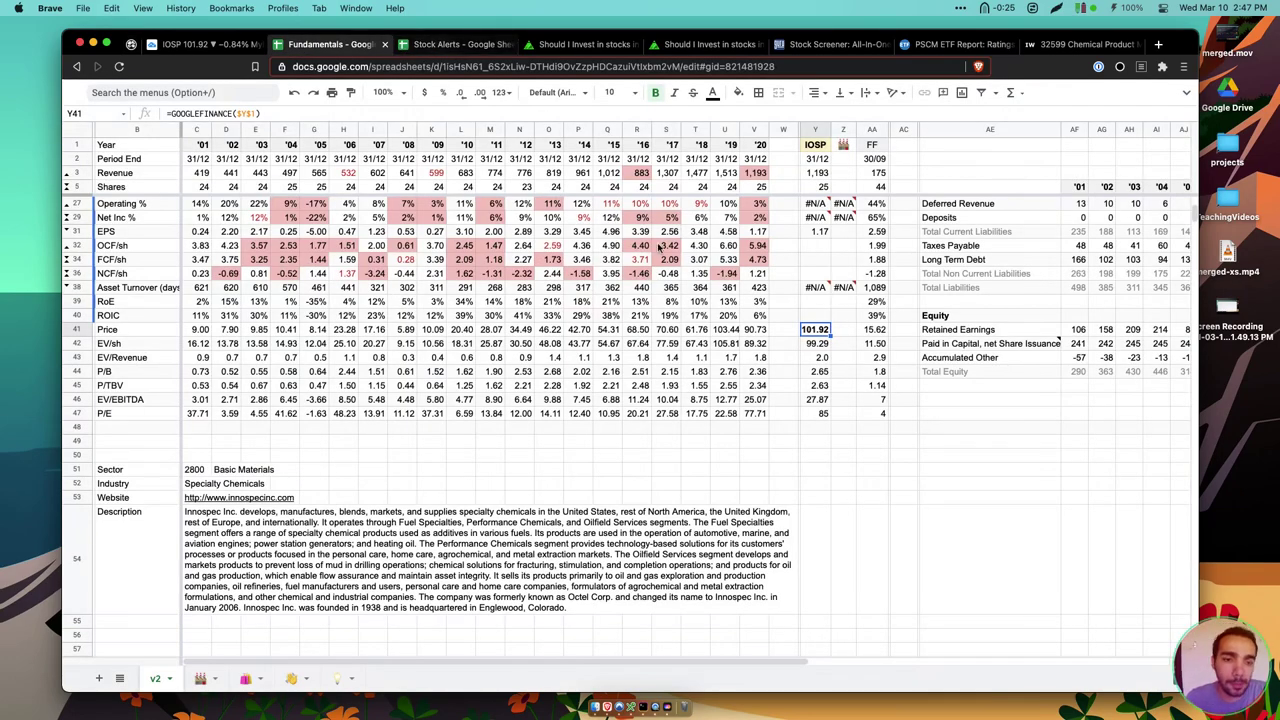
left_click(881, 390)
key("Down")
key("Left")
key("Left")
key("Left")
key("Left")
key("Left")
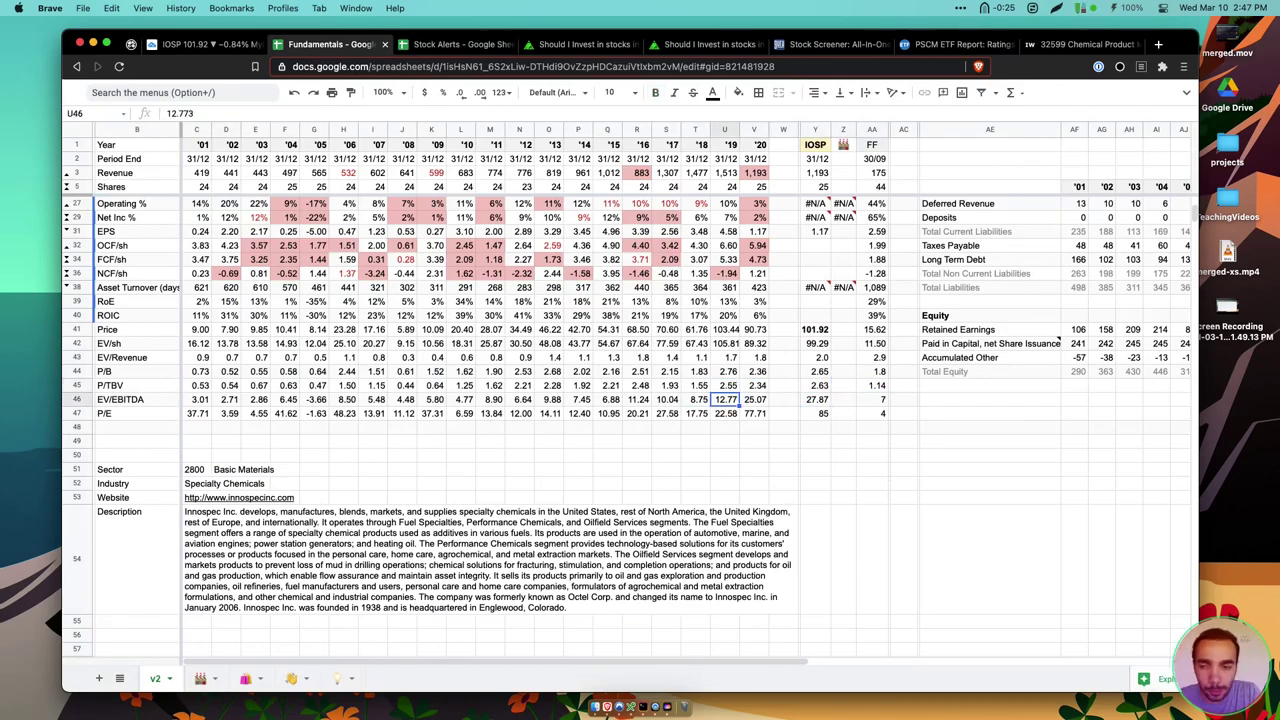
left_click(879, 400)
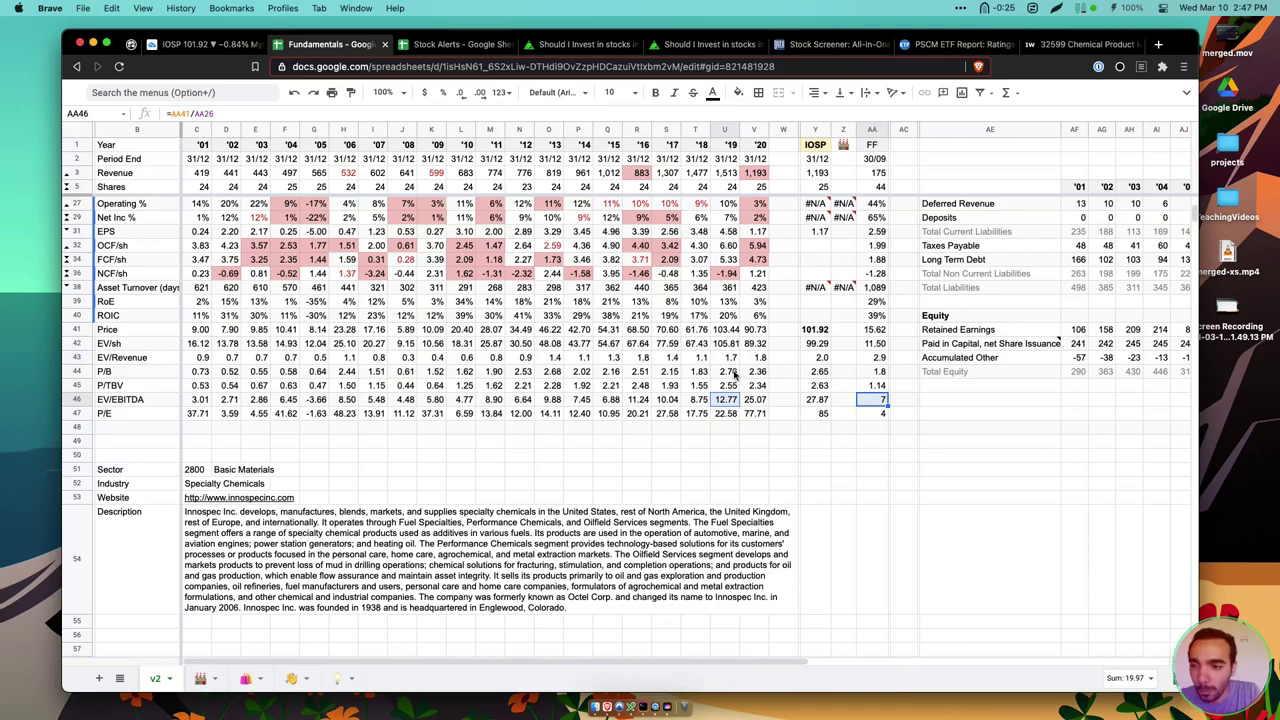
Compare IOSP's 2019 EV/Revenue, P/B, P/TBV and EV/EBITDA with FF's values row by row
left_click(872, 372)
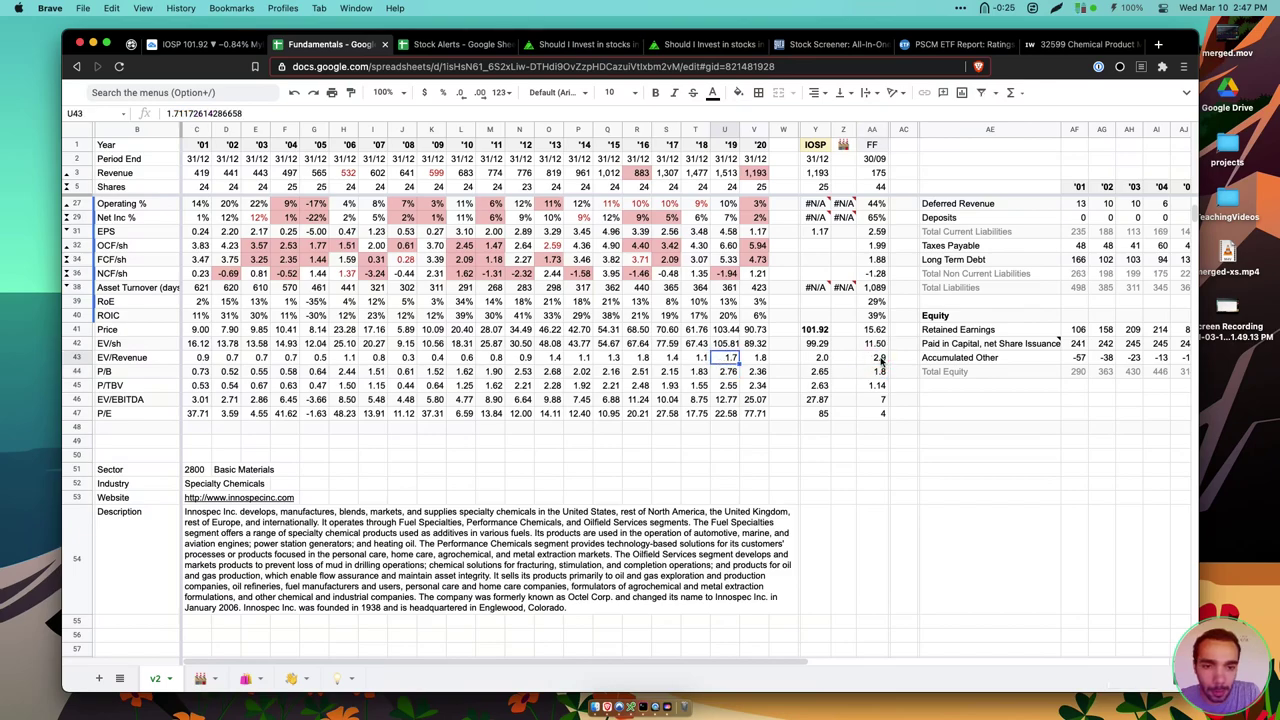
left_click(730, 373)
left_click(872, 372, "super")
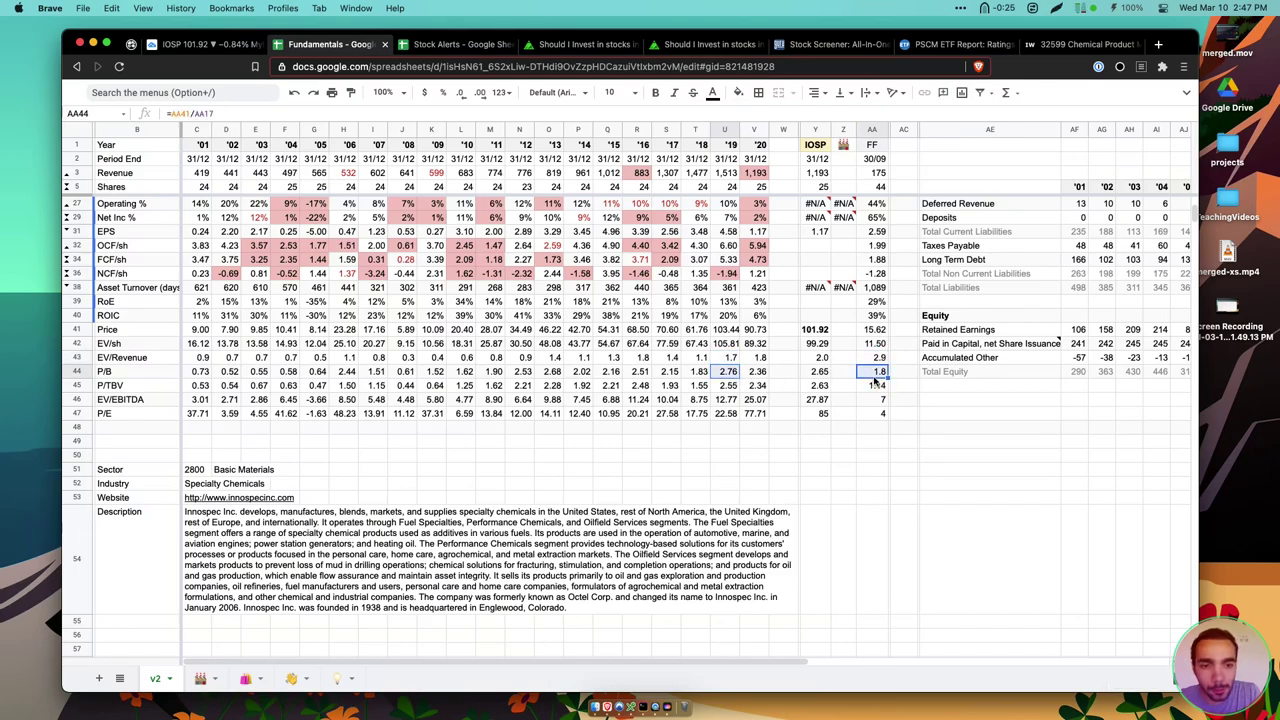
left_click(729, 386)
left_click(878, 386, "super")
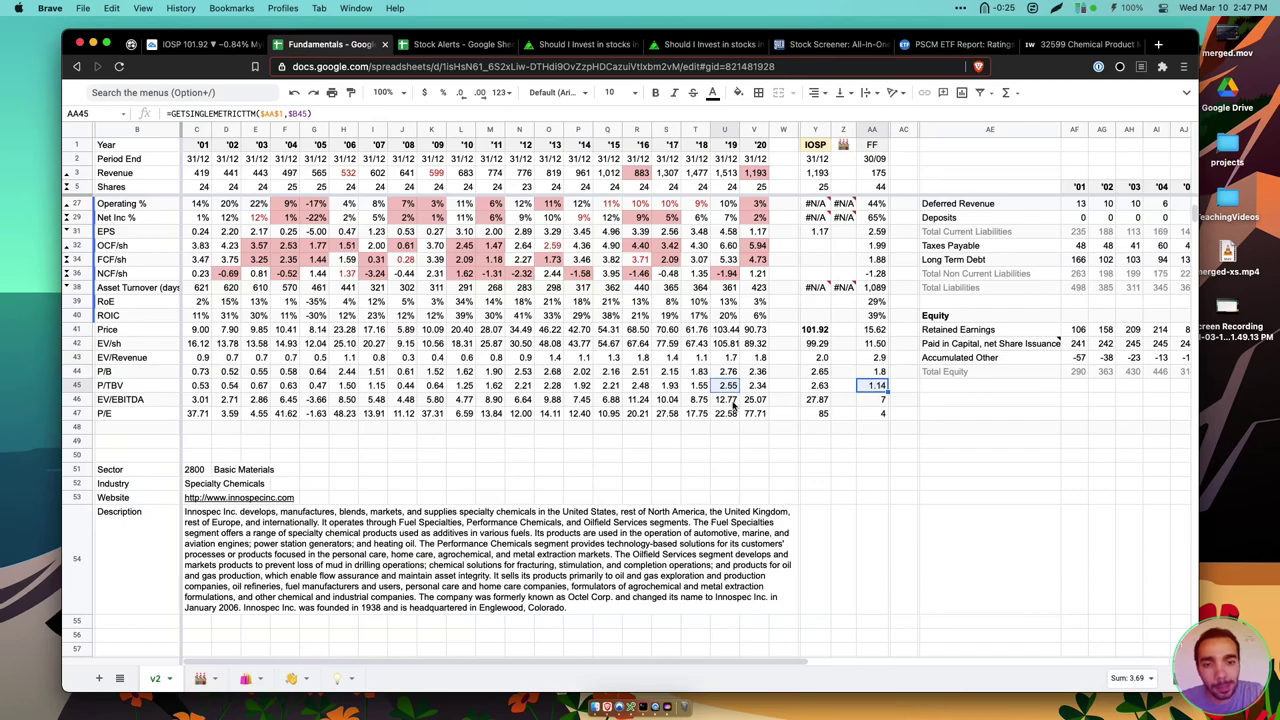
left_click(729, 399)
left_click(871, 399, "super")
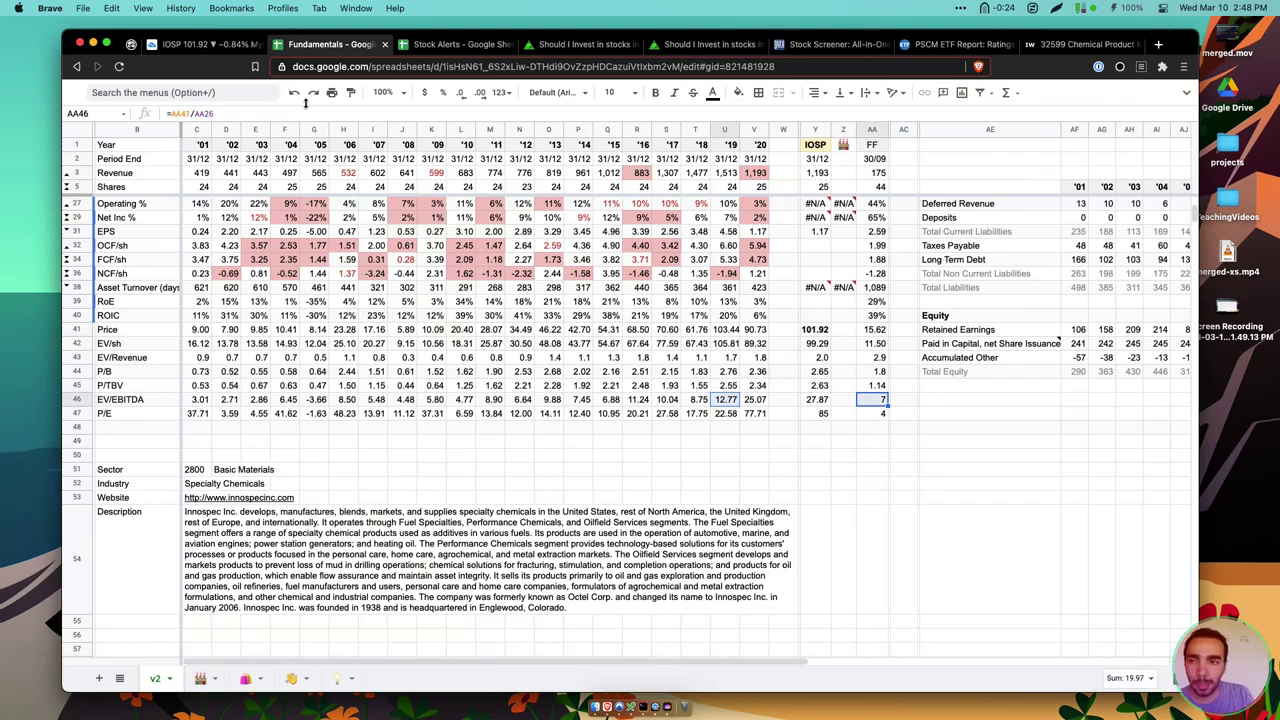
Go back to the Stock Alerts spreadsheet and select the target price cell for IOSP
left_click(222, 46)
left_click(440, 46)
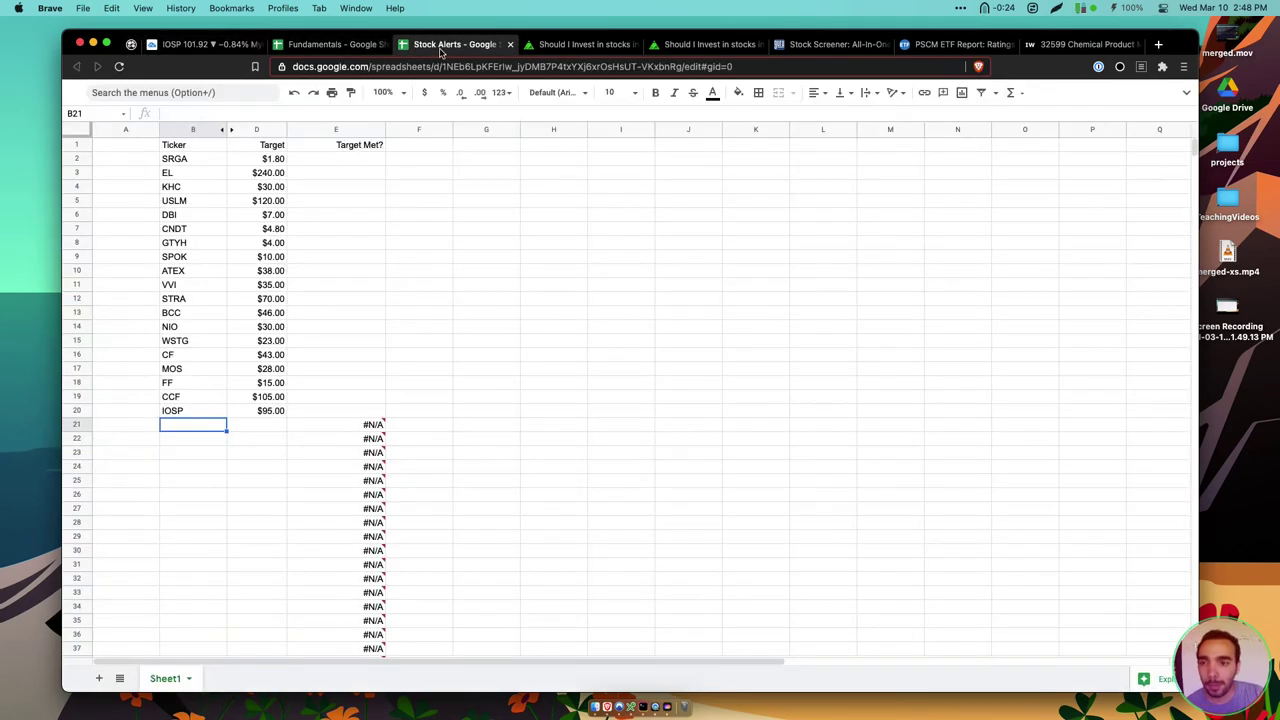
left_click(278, 416)
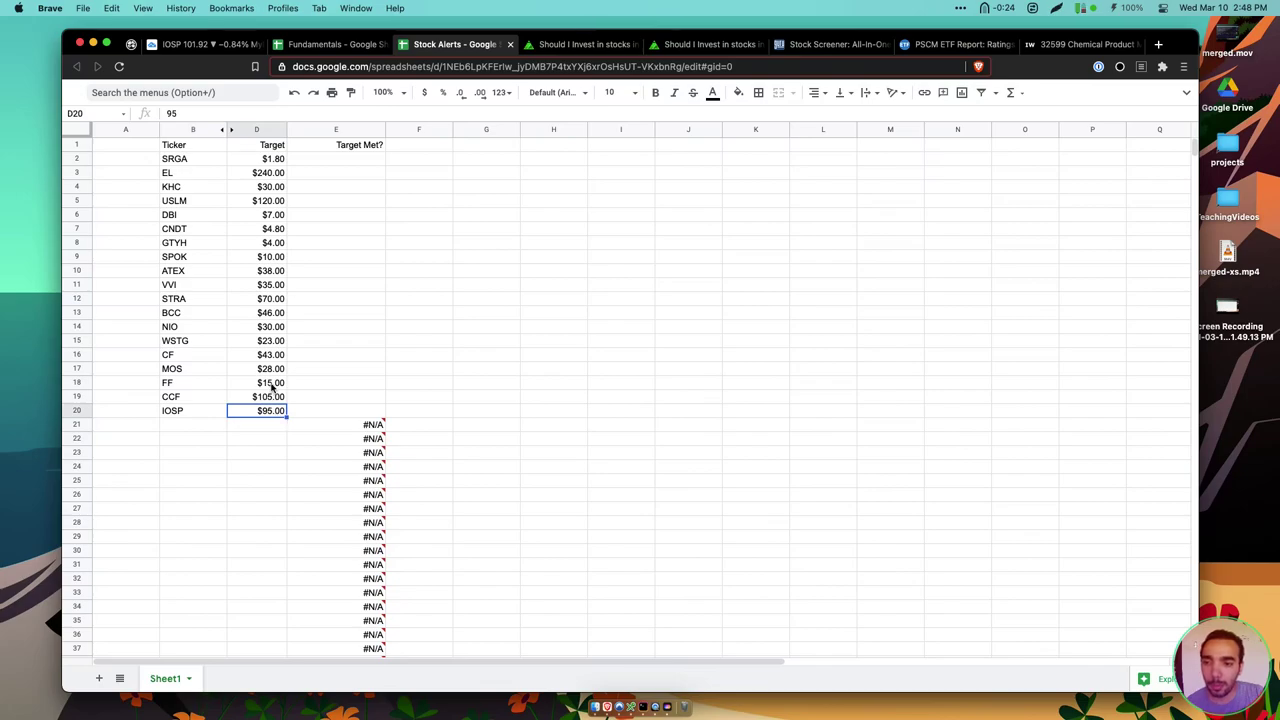
Check FF's target in Stock Alerts, and open IOSP's Seeking Alpha page in a new tab beside the Fundamentals spreadsheet
left_click_drag(270, 387, 195, 385)
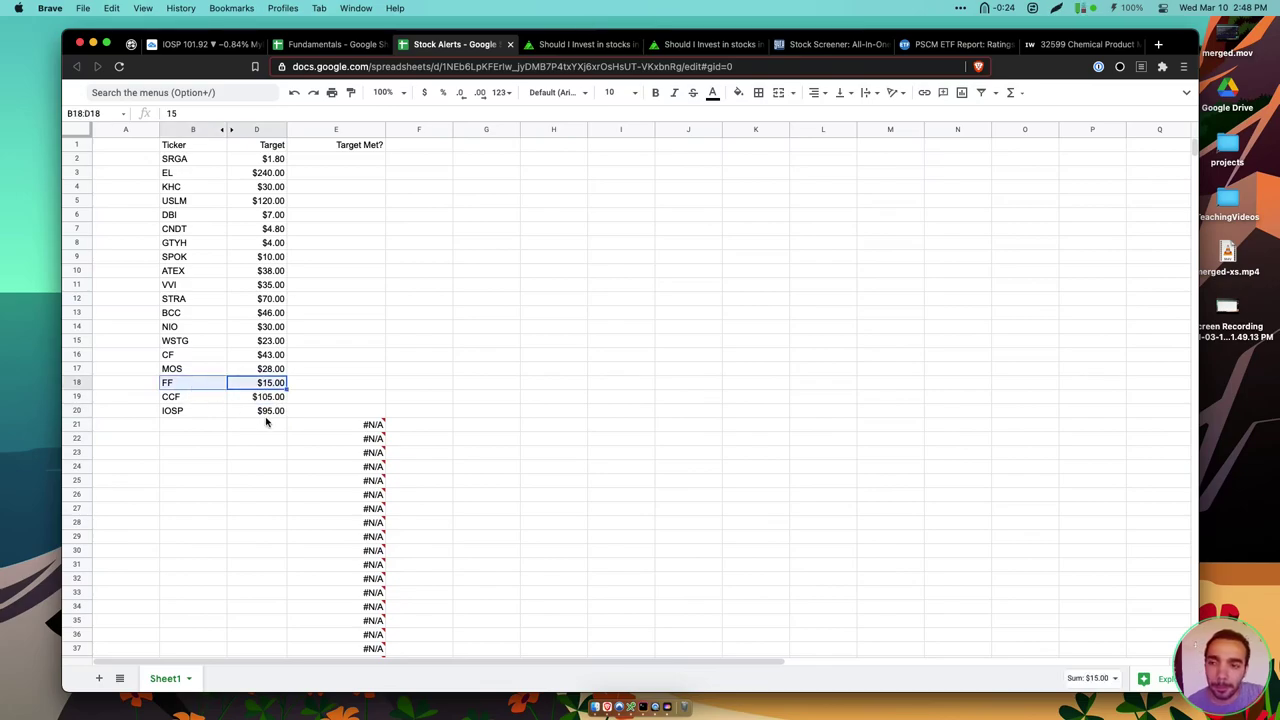
left_click(331, 45)
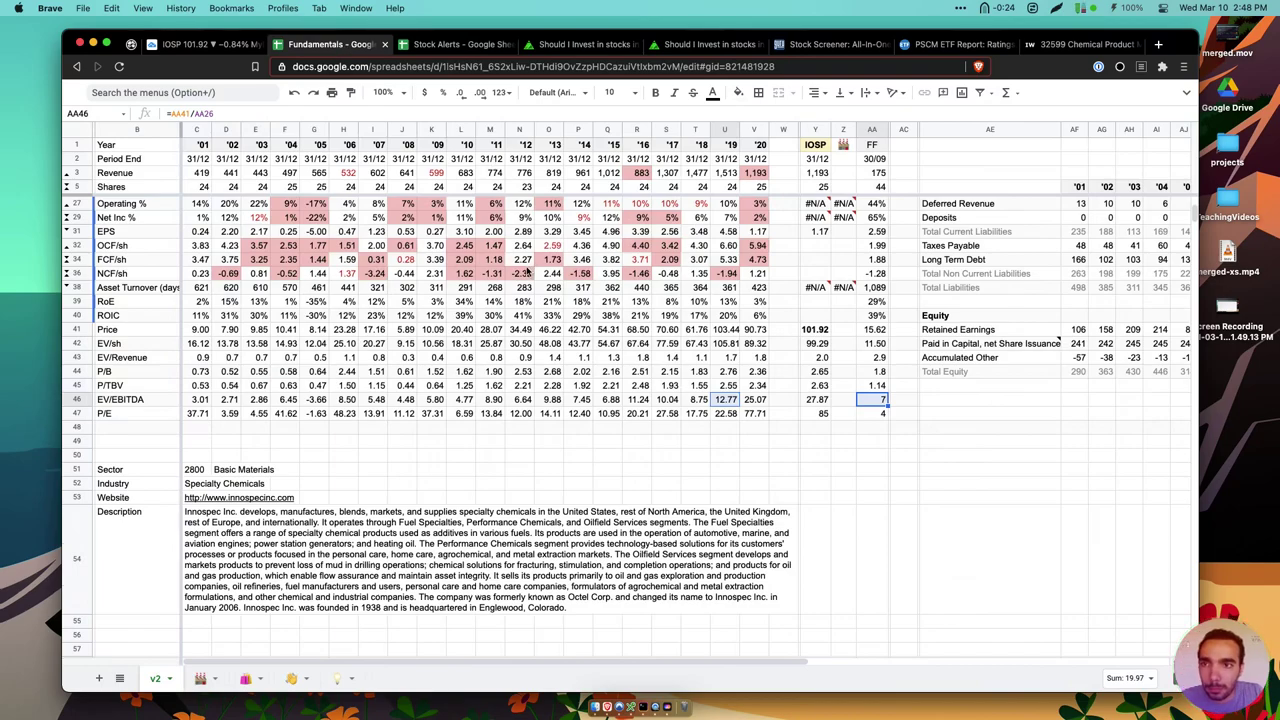
key("super+t")
type("s")
key("Tab")
type("iosp")
key("Return")
left_click_drag(1073, 44, 423, 45)
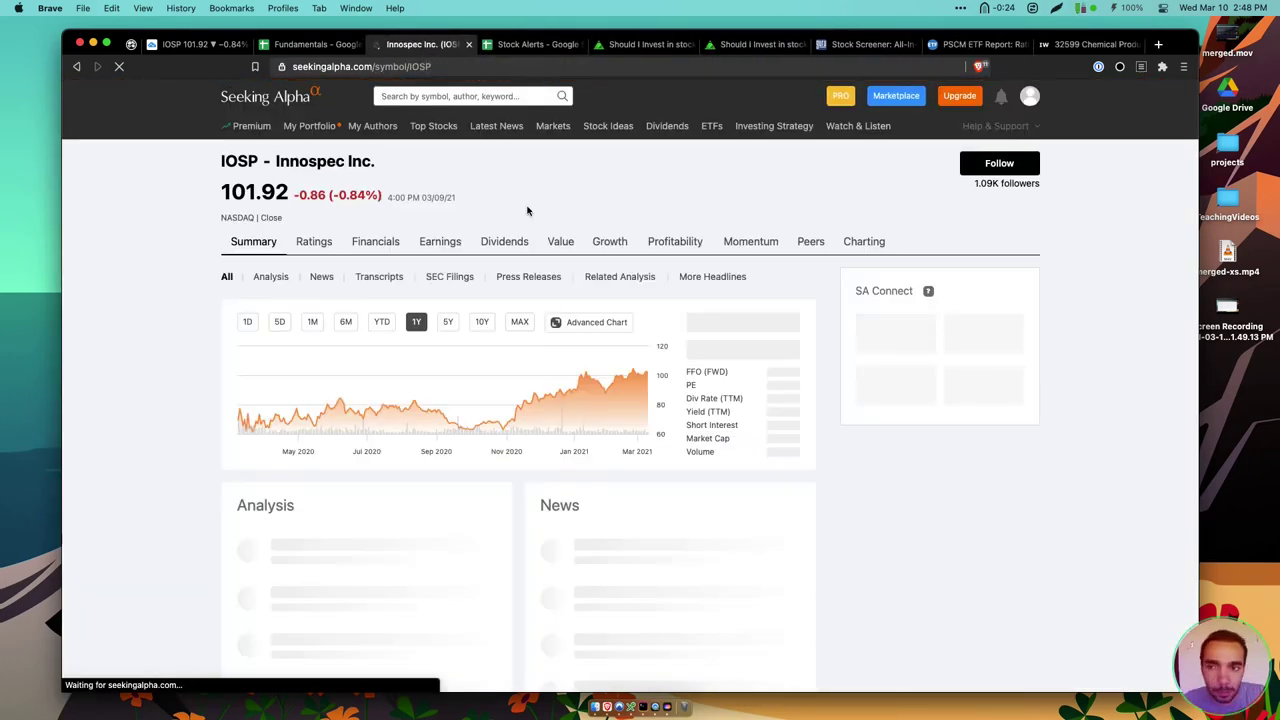
Look over the analysis articles and news headlines for Innospec on Seeking Alpha
scroll(396, 280, "down", 3)
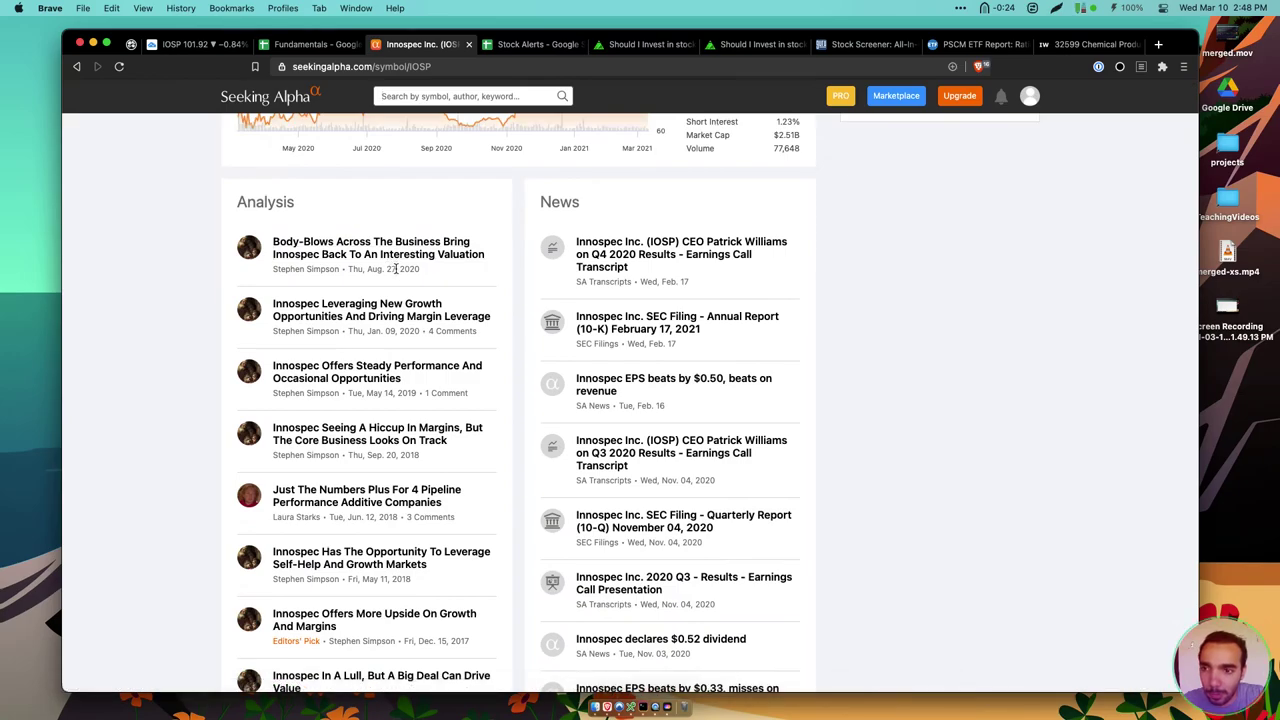
scroll(396, 266, "up", 5)
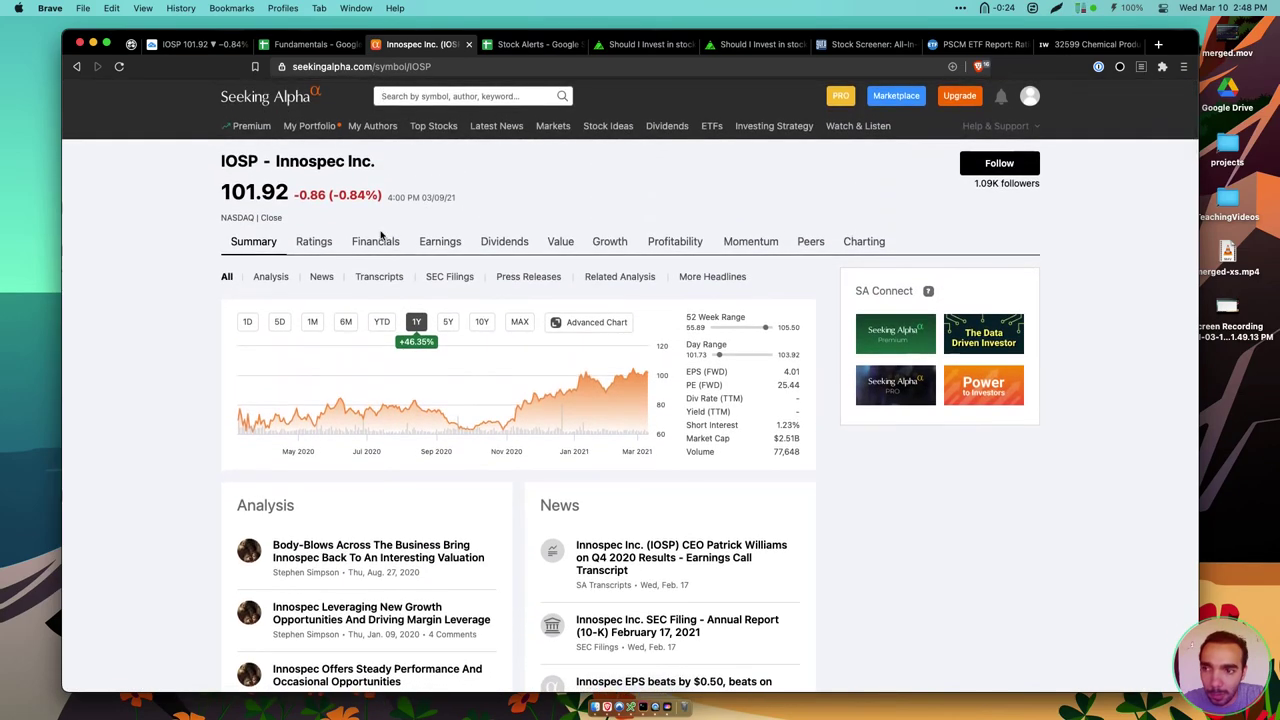
left_click_drag(277, 162, 375, 162)
Return to the Fundamentals spreadsheet and read Innospec's business description along with its yearly financial figures
left_click(310, 44)
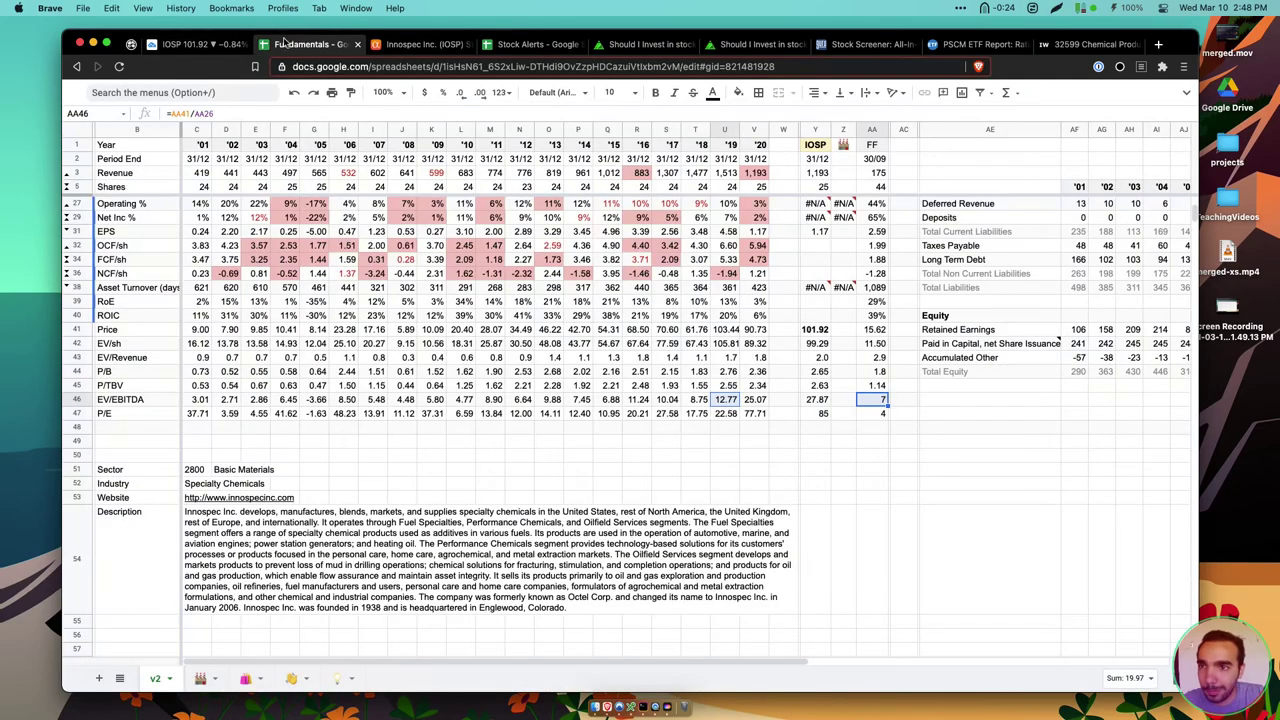
scroll(361, 363, "down", 2)
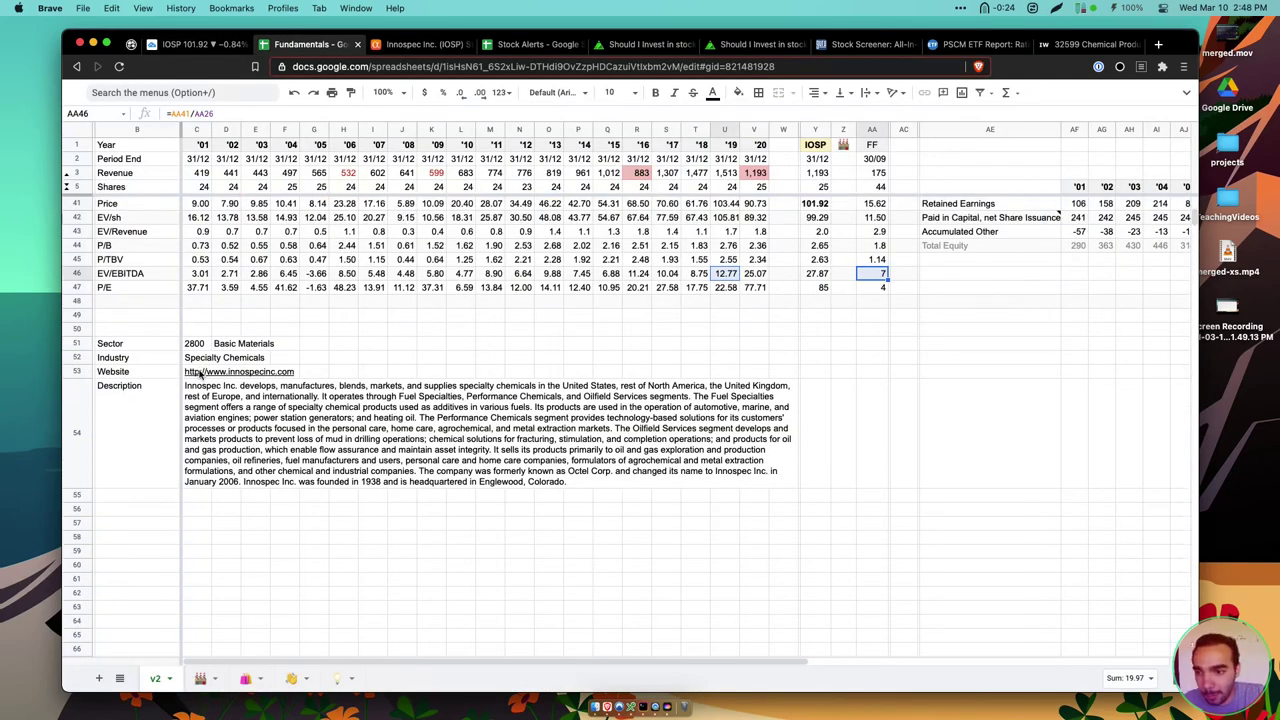
mouse_move(200, 373)
left_click(480, 444)
scroll(480, 444, "up", 1)
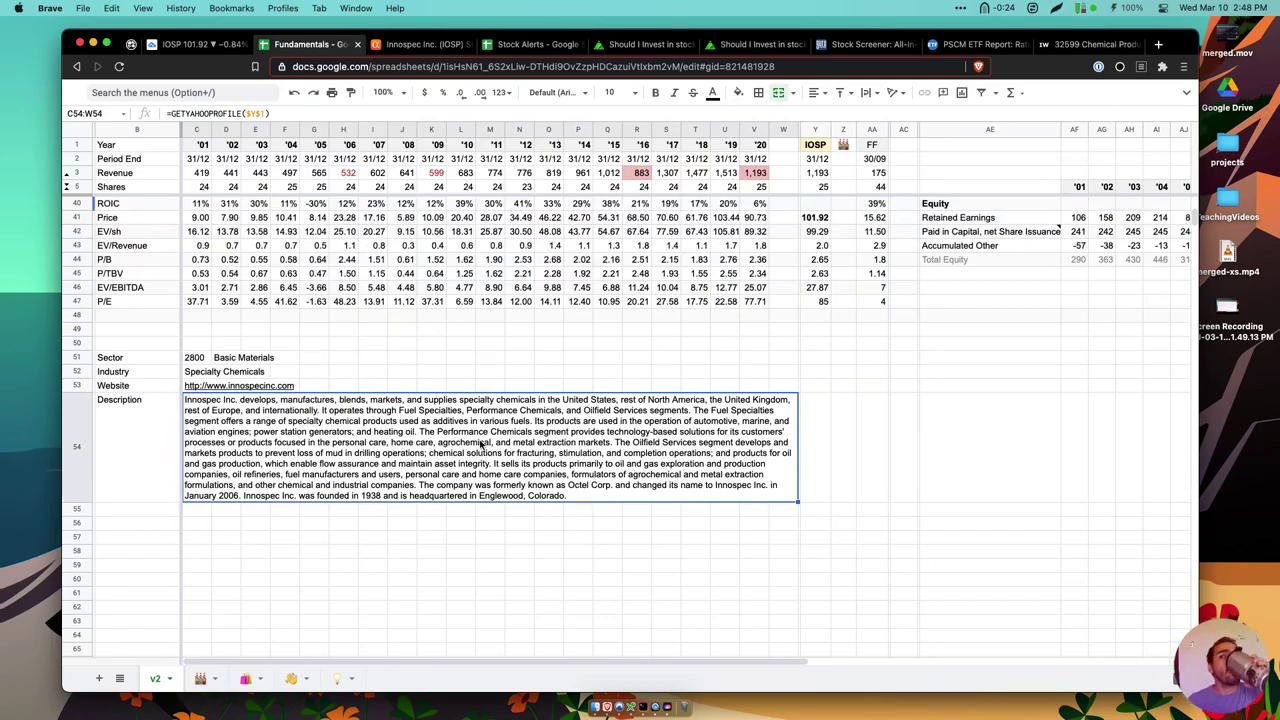
scroll(480, 444, "up", 10)
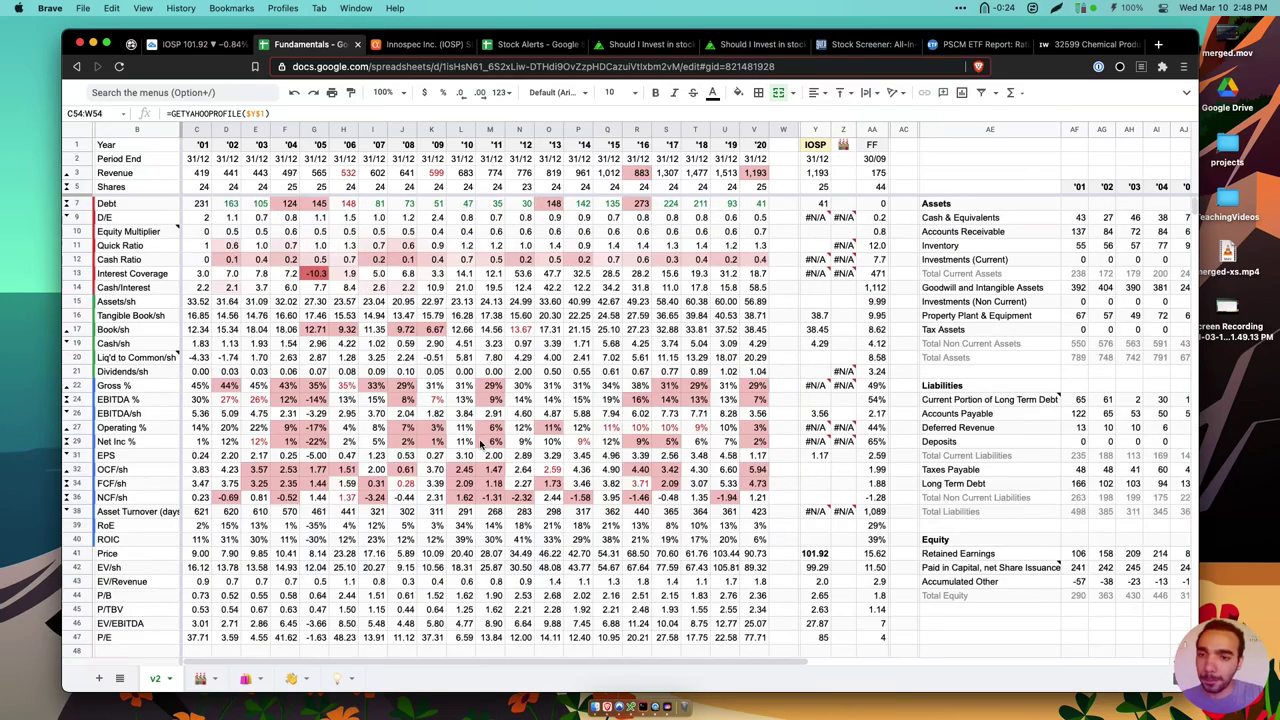
left_click(757, 287)
scroll(757, 287, "down", 3)
scroll(757, 287, "up", 3)
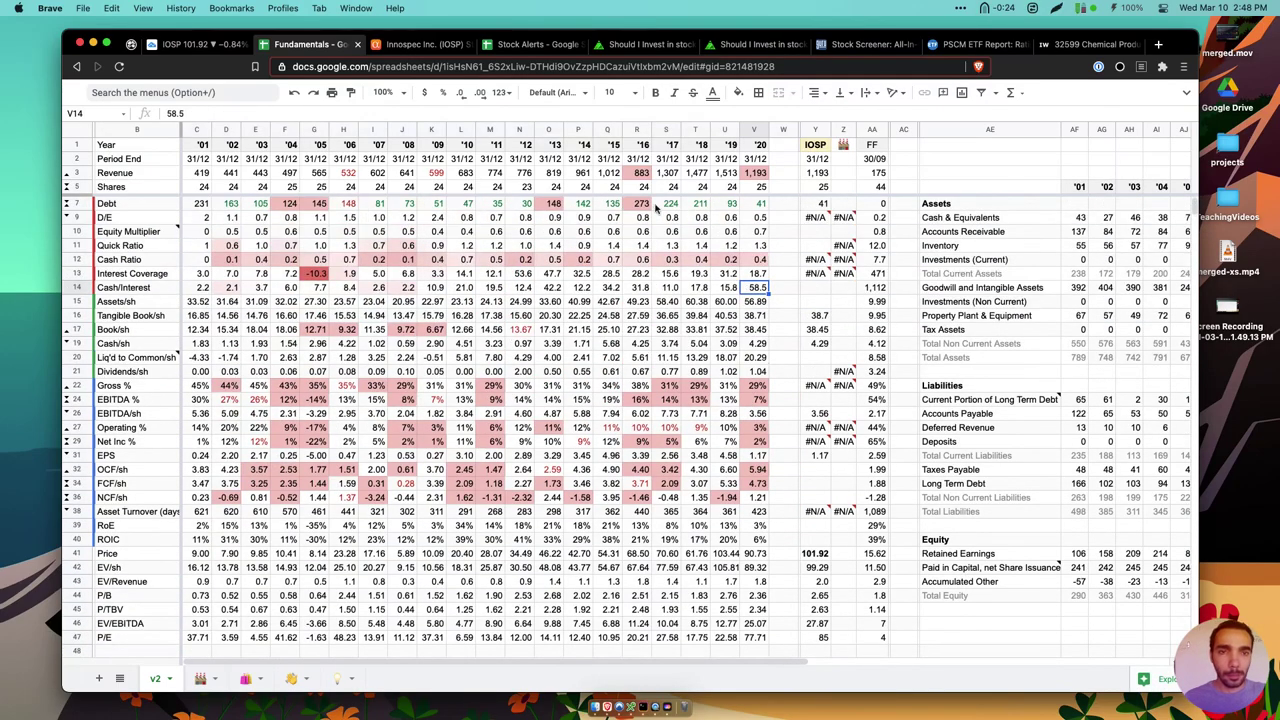
Close the Seeking Alpha page for Innospec and switch to the GuruFocus stock screener
left_click(424, 46)
left_click(474, 47)
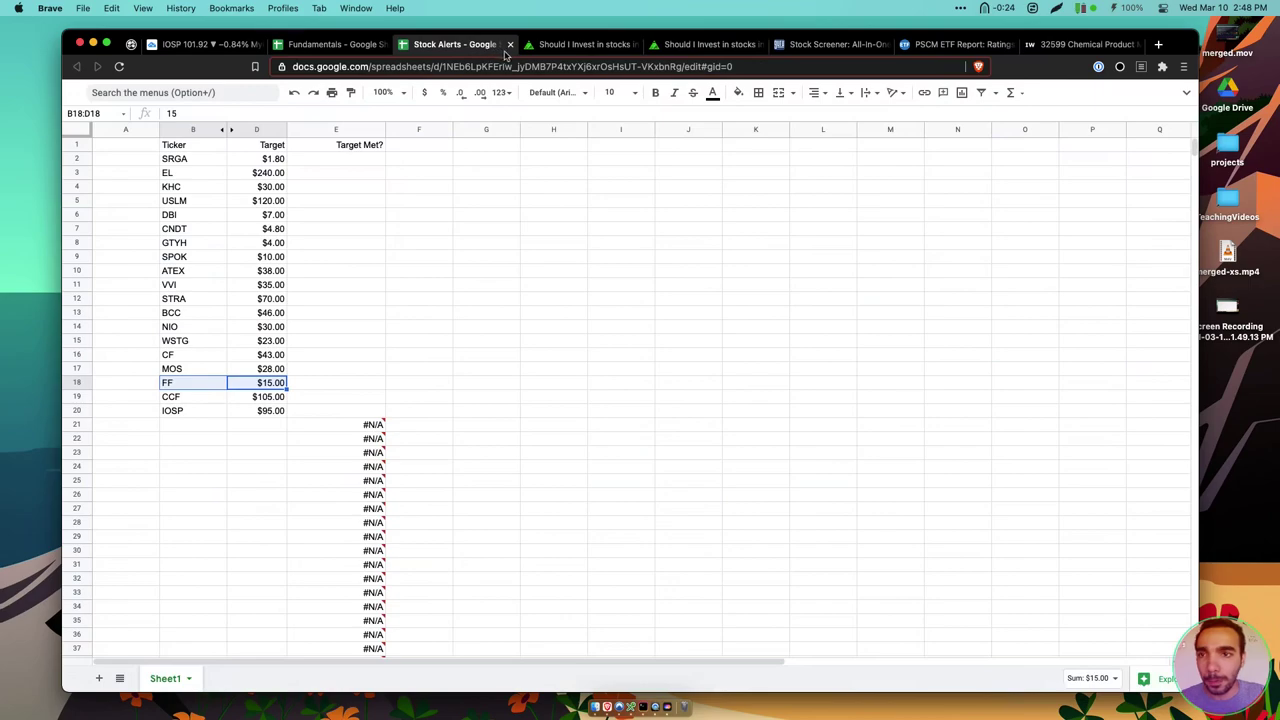
left_click(578, 47)
left_click(695, 47)
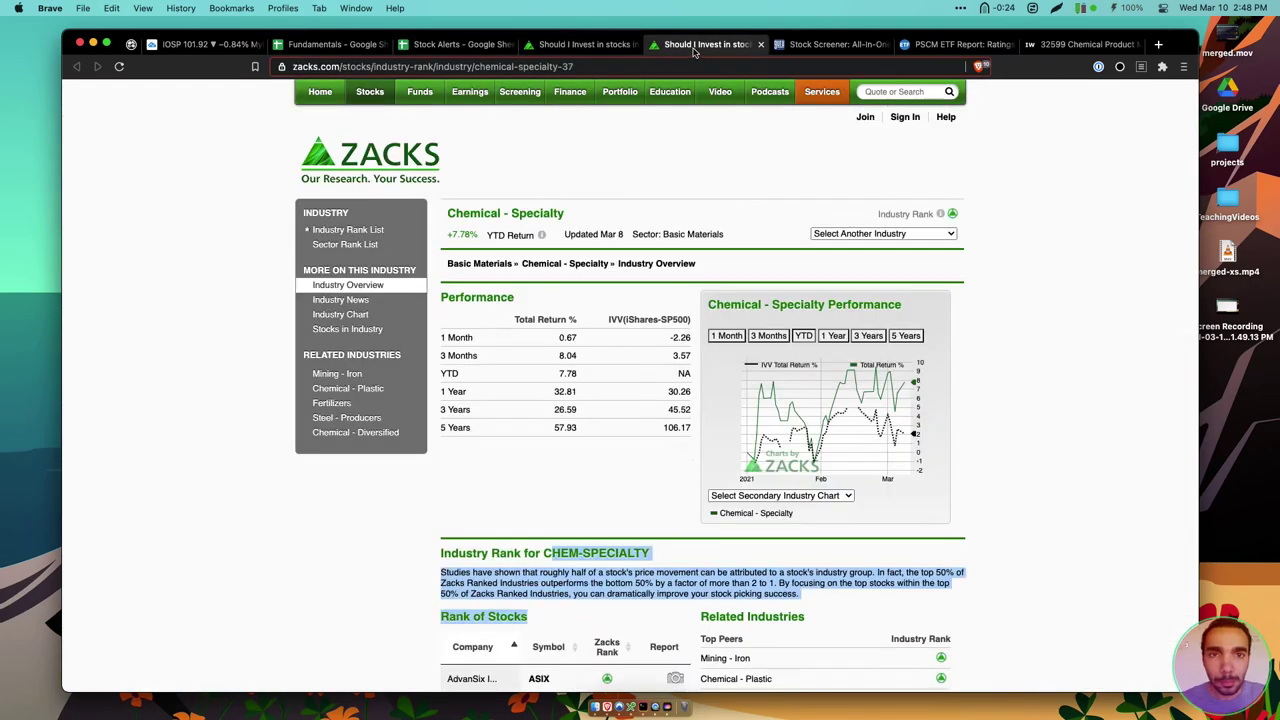
left_click(828, 45)
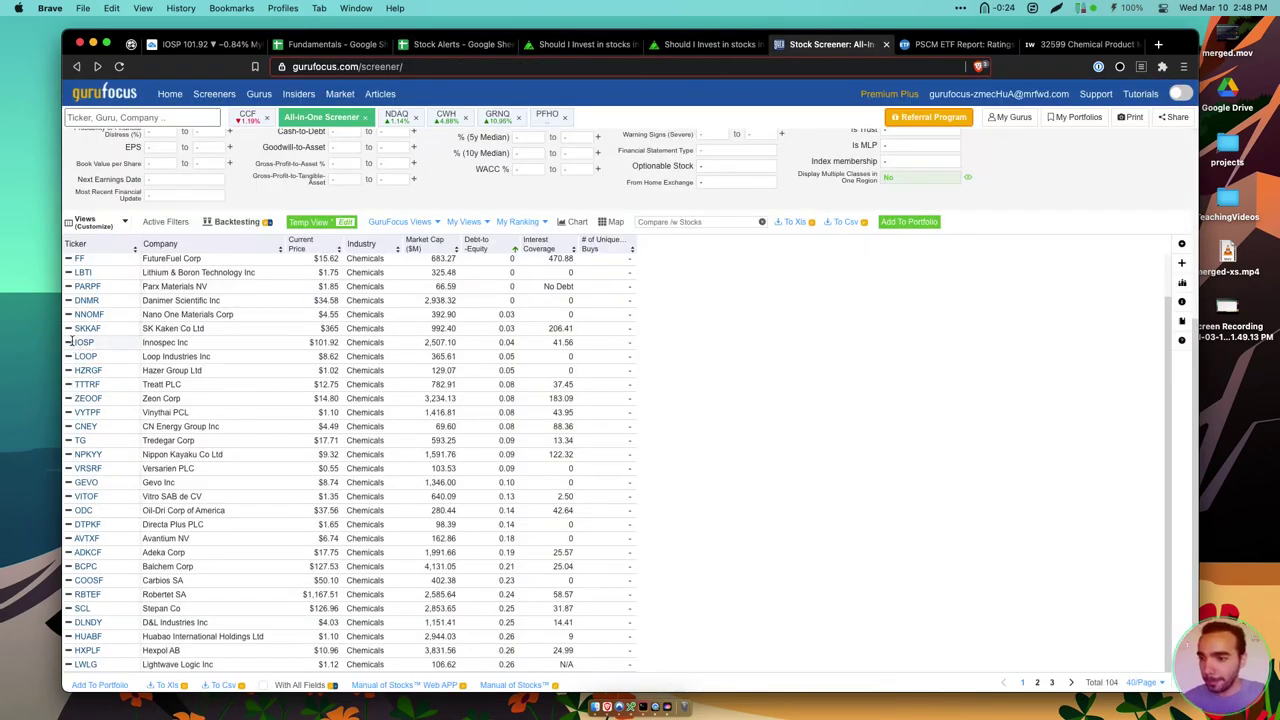
Open Innospec's warning signs page from the screener in a new tab, review its signs, and close it
mouse_move(80, 342)
left_click(318, 402, "super")
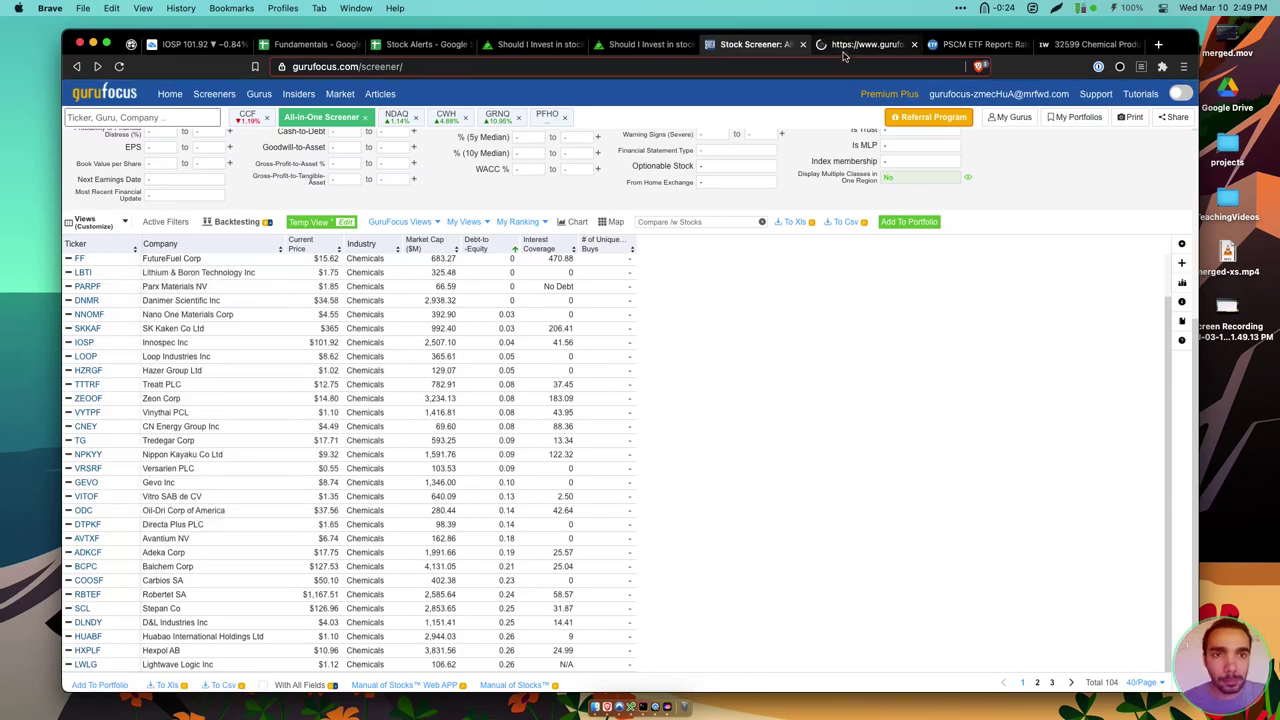
left_click(843, 48)
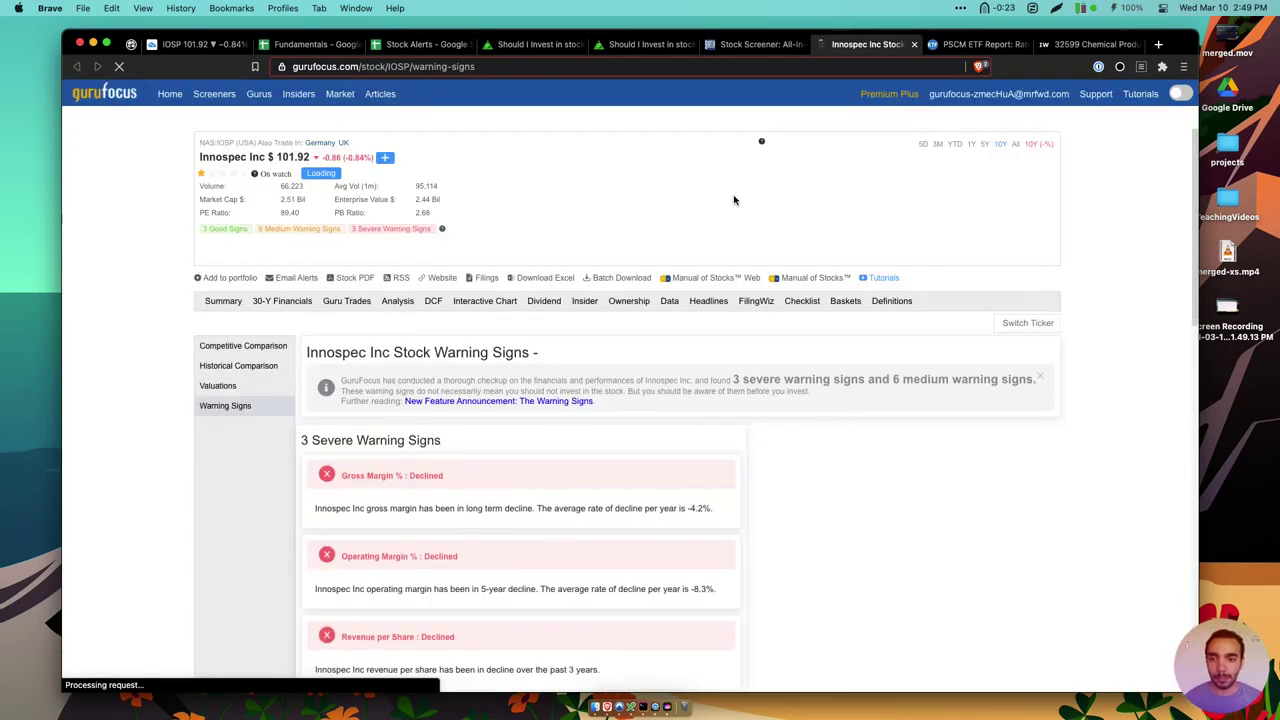
scroll(703, 569, "down", 5)
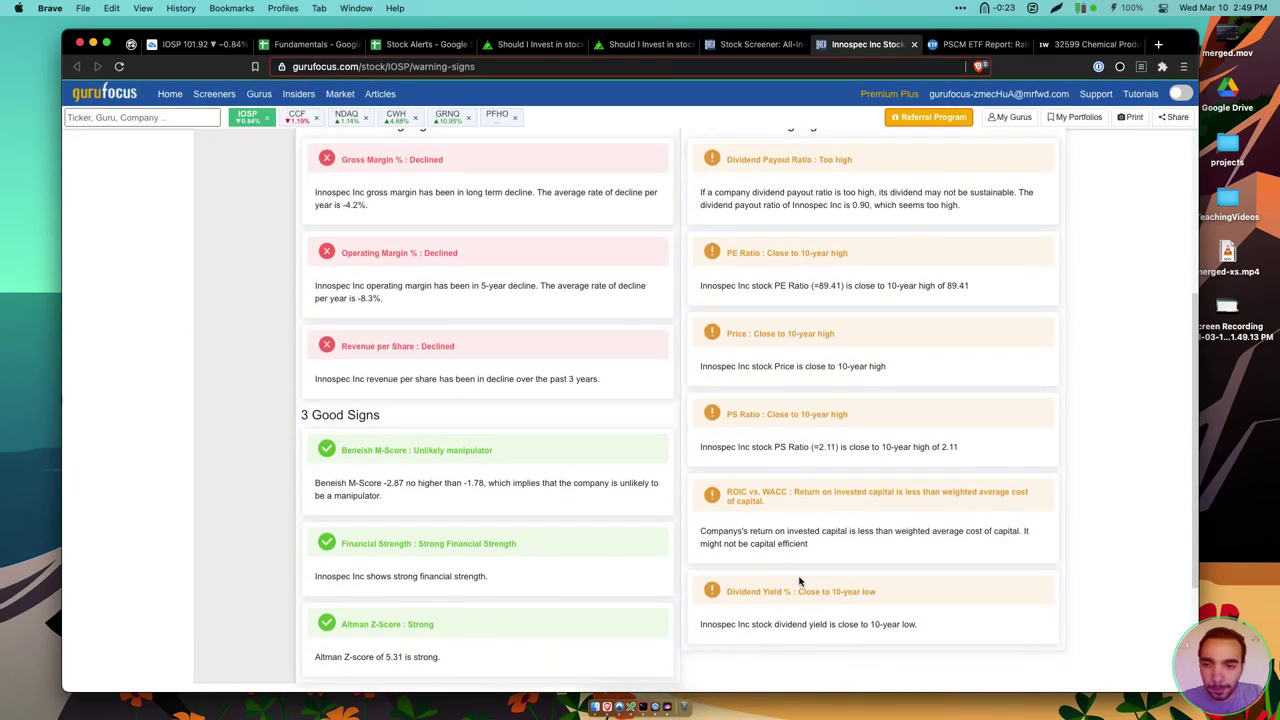
left_click_drag(551, 379, 614, 397)
key("super+w")
Go back to the Fundamentals spreadsheet and check Innospec's share counts for 2018 to 2020
left_click(312, 44)
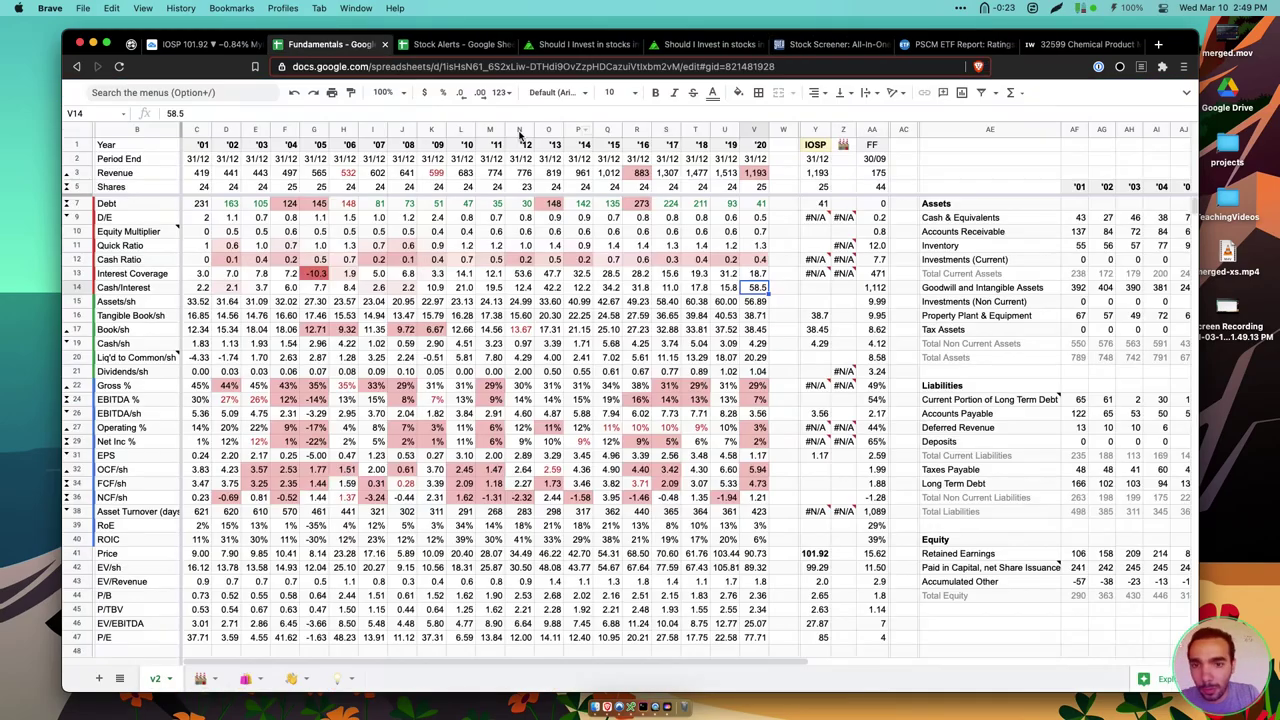
left_click_drag(697, 172, 756, 187)
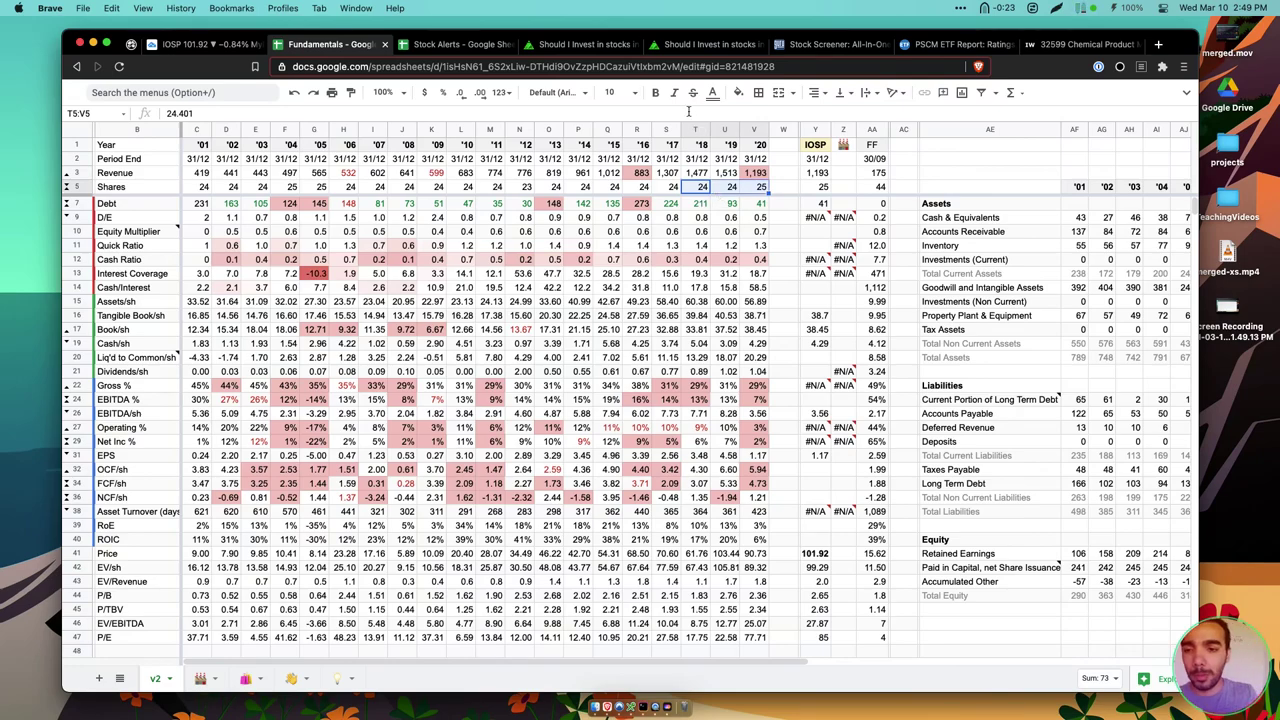
Return to the GuruFocus stock screener and remove IOSP from the results list
left_click(561, 43)
left_click(700, 44)
left_click(830, 44)
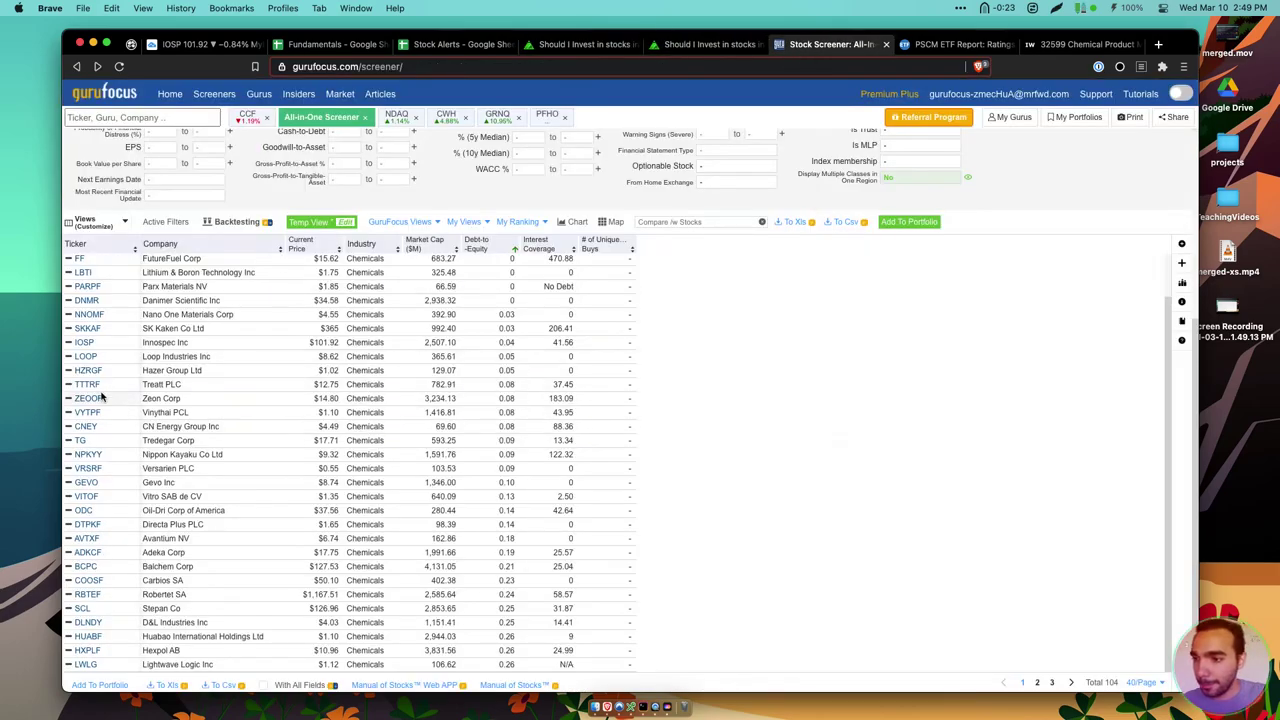
scroll(201, 415, "up", 1)
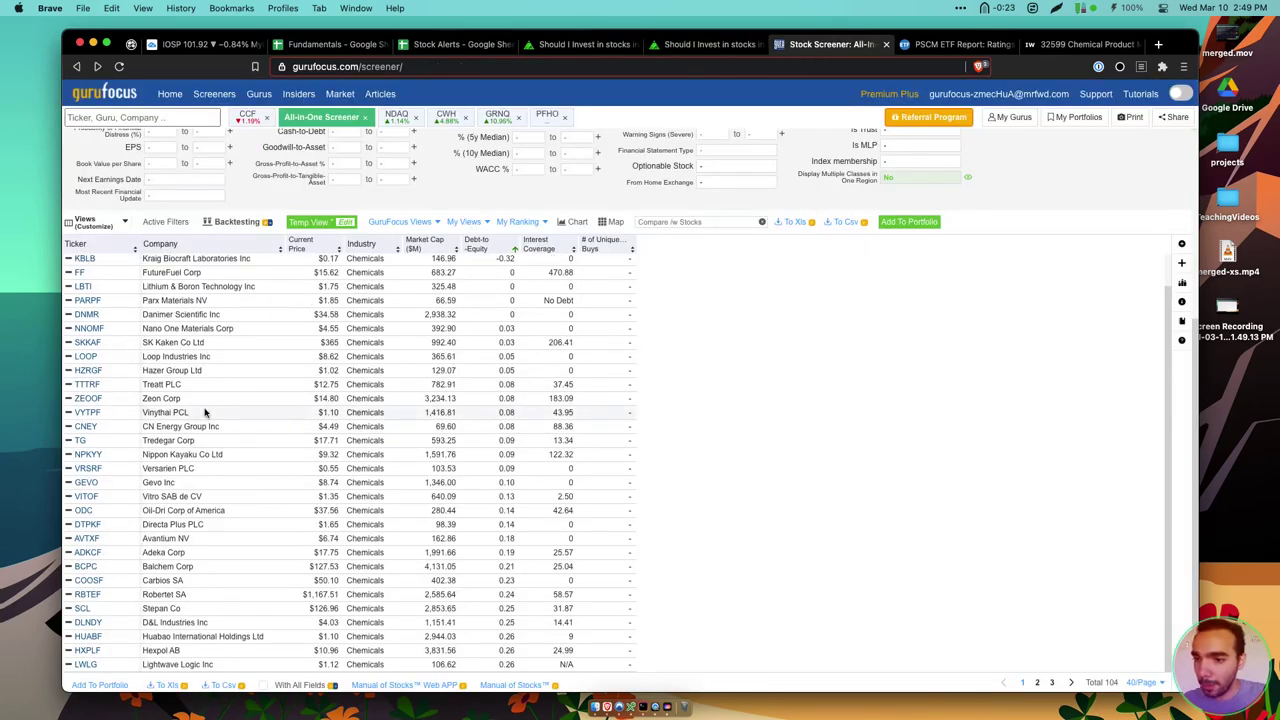
Examine the screener's filters and the remaining chemical companies, sorted by debt-to-equity, for the next company to review
scroll(201, 415, "down", 1)
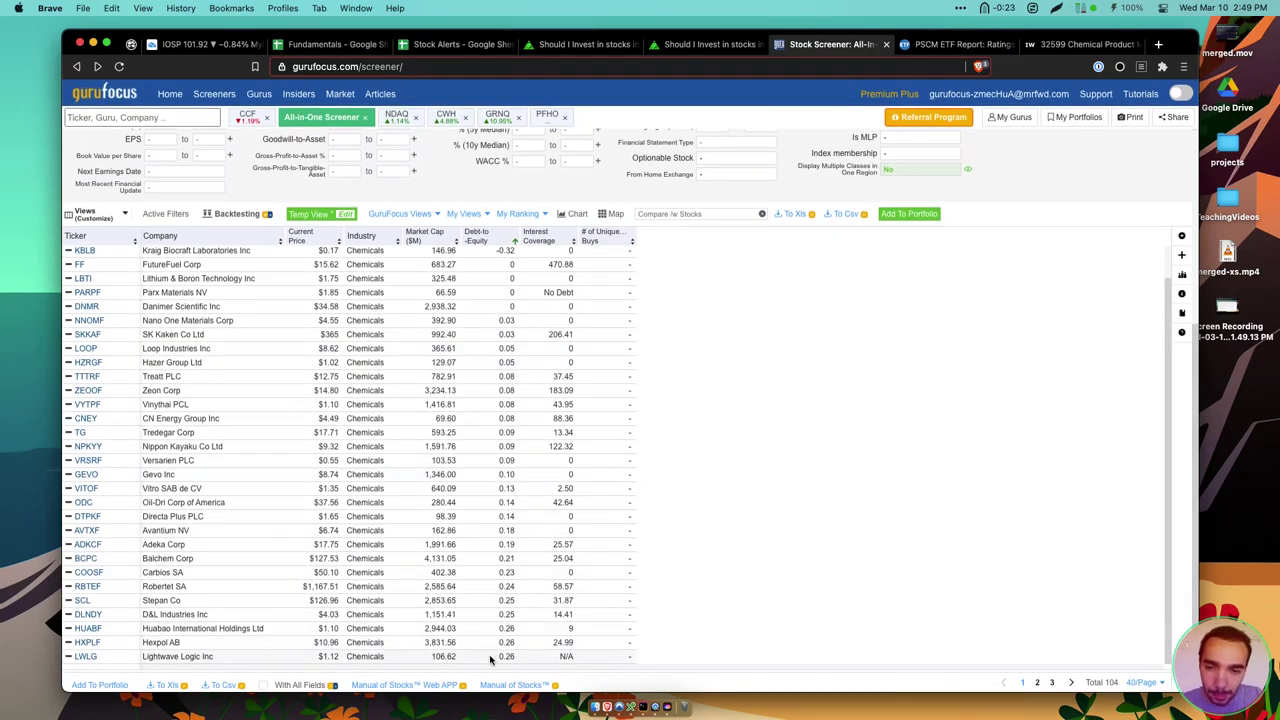
scroll(502, 276, "up", 2)
scroll(502, 276, "down", 2)
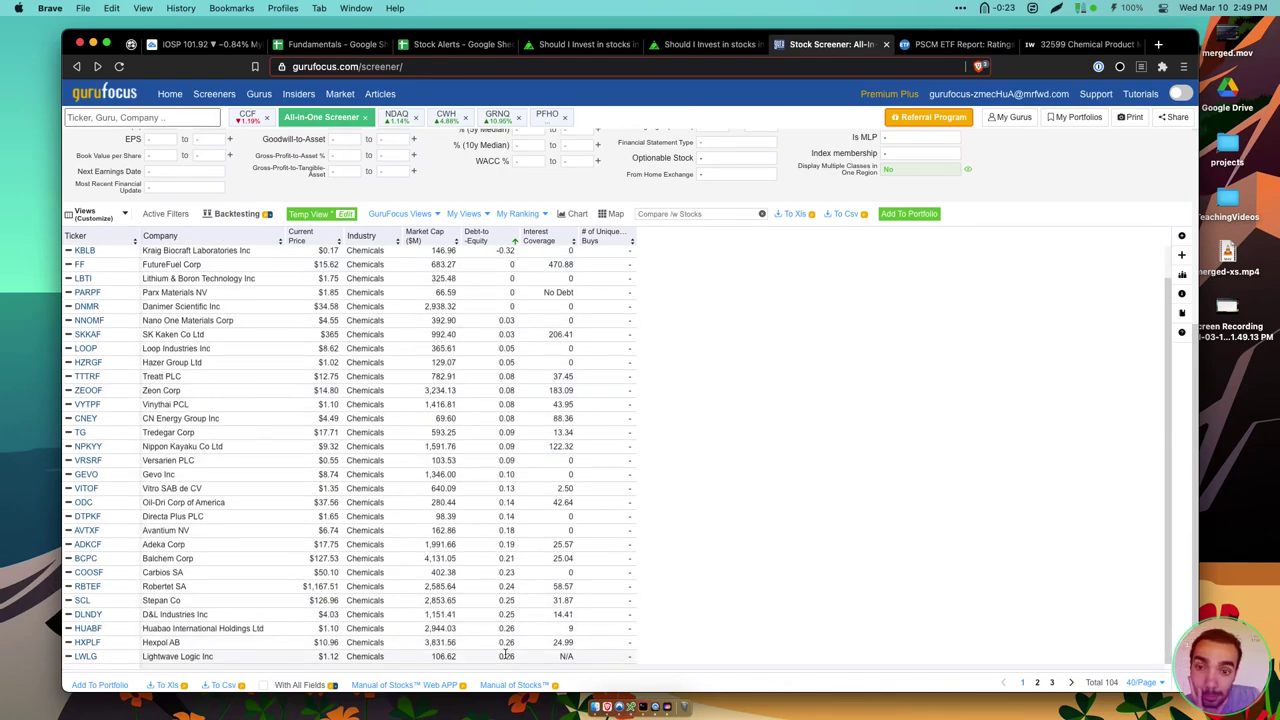
scroll(453, 282, "up", 2)
scroll(453, 282, "up", 3)
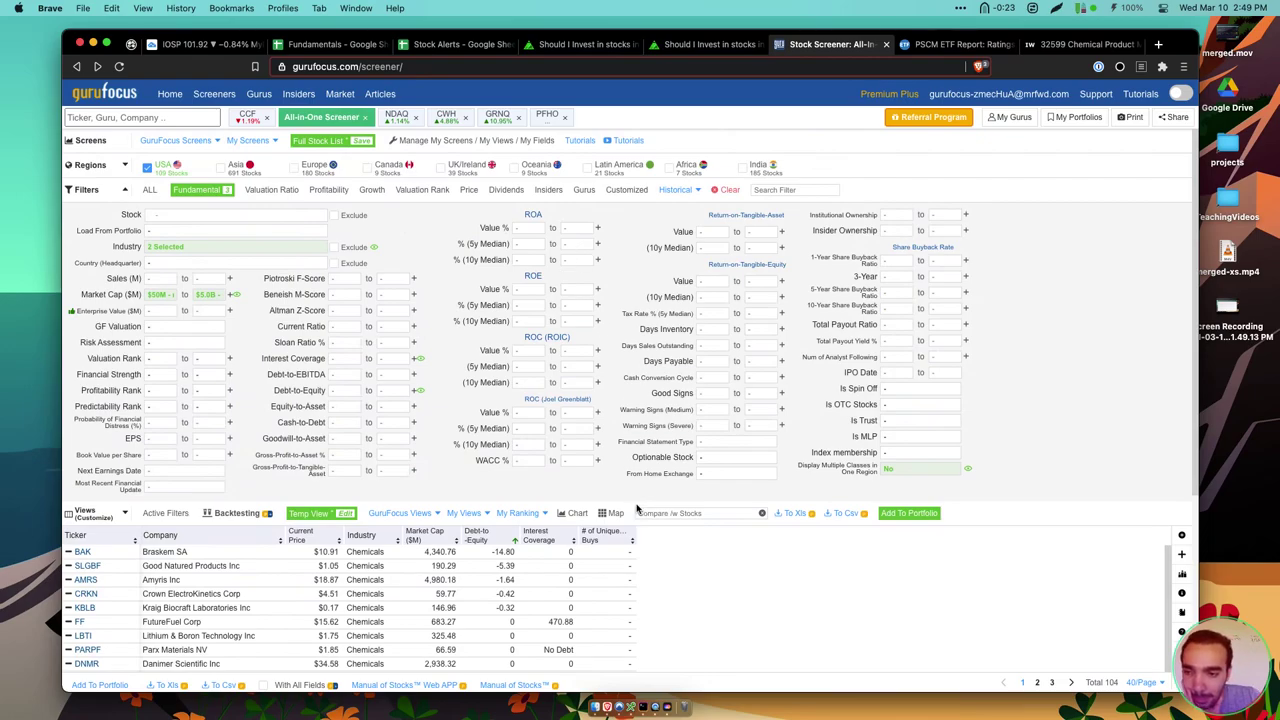
scroll(698, 628, "down", 2)
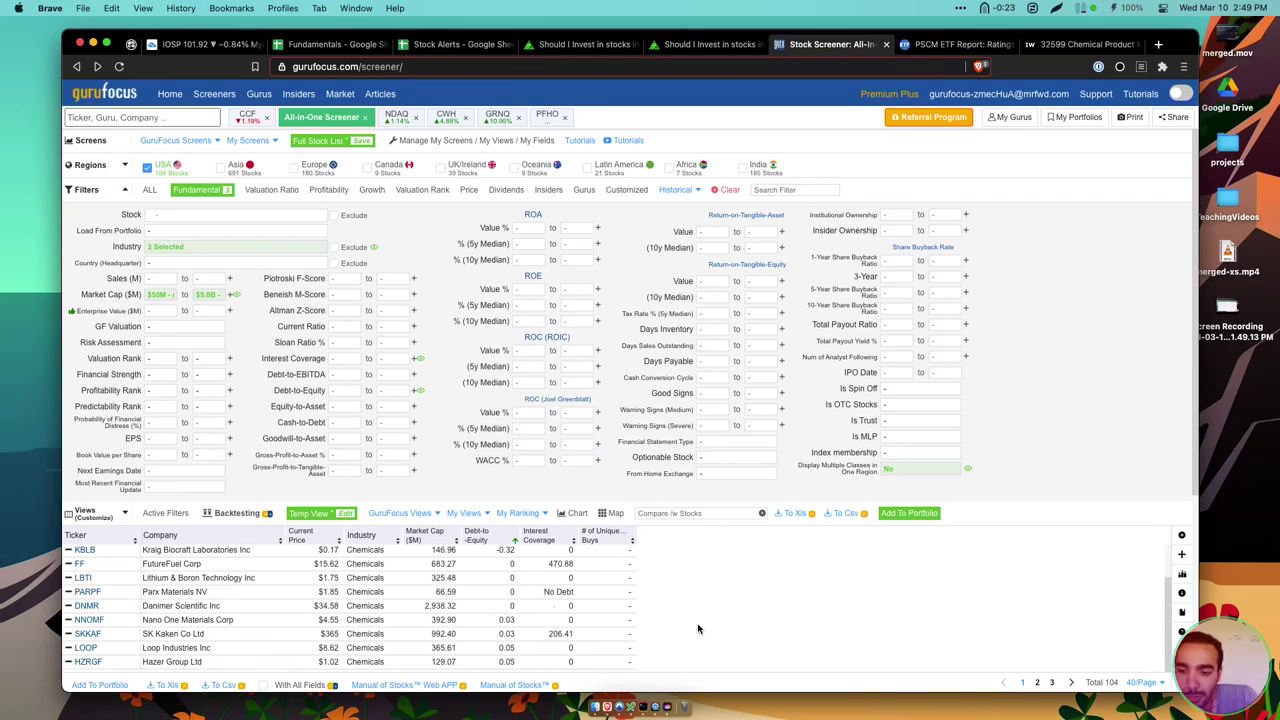
scroll(698, 628, "down", 3)
scroll(589, 350, "up", 2)
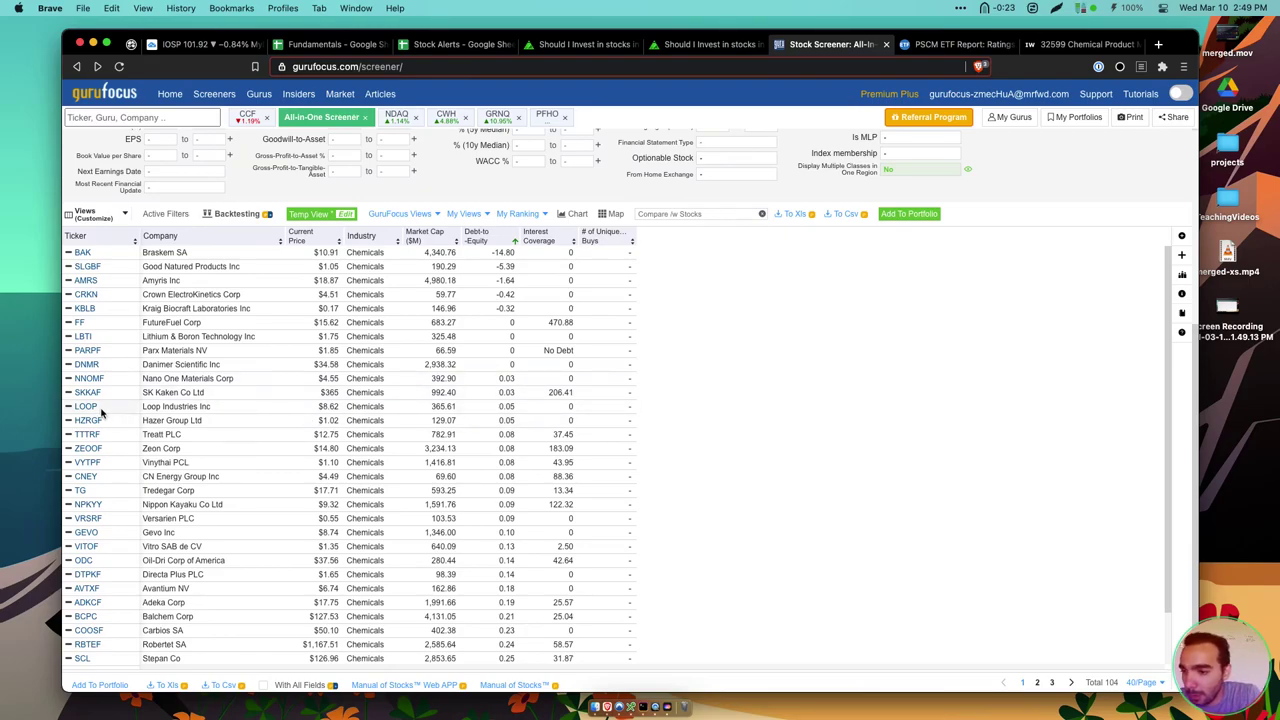
Load Loop Industries in the Fundamentals spreadsheet by setting the ticker cell to LOOP
left_click(330, 44)
left_click(812, 144)
type("LOOP")
key("Return")
scroll(848, 432, "down", 2)
scroll(848, 432, "right", 1)
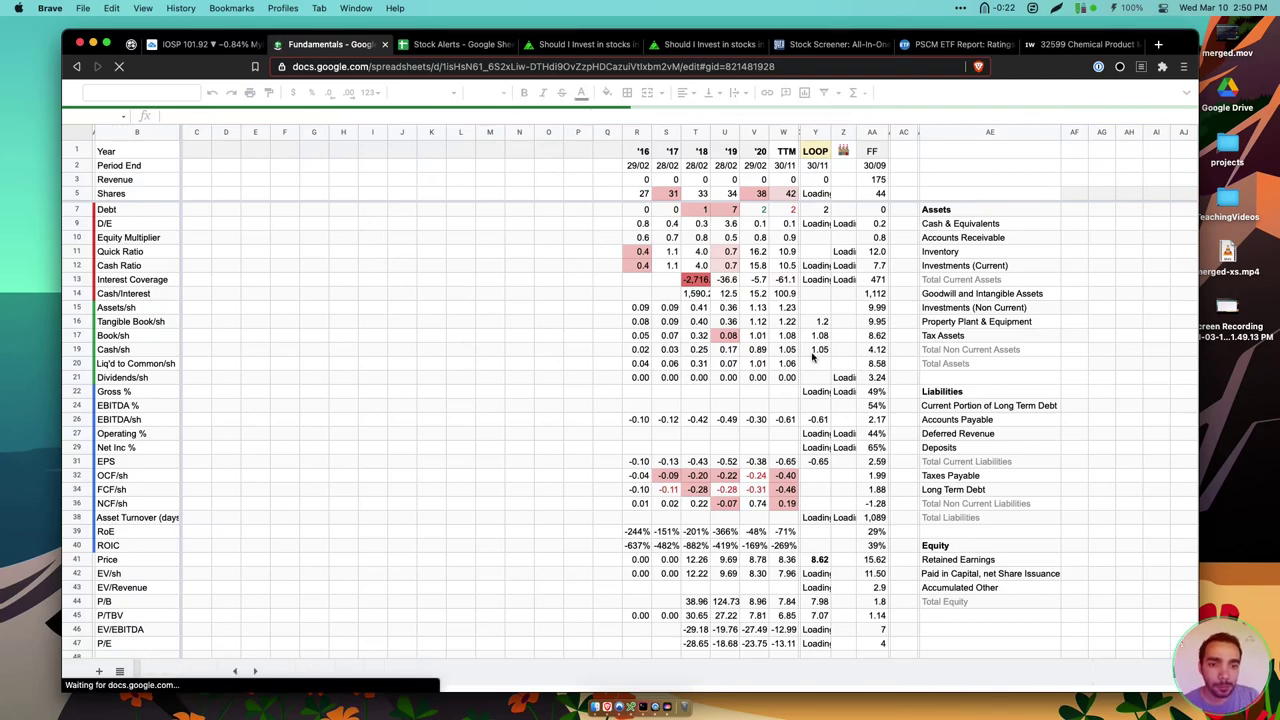
Read the Loop Industries business description below the valuation figures
scroll(850, 340, "down", 5)
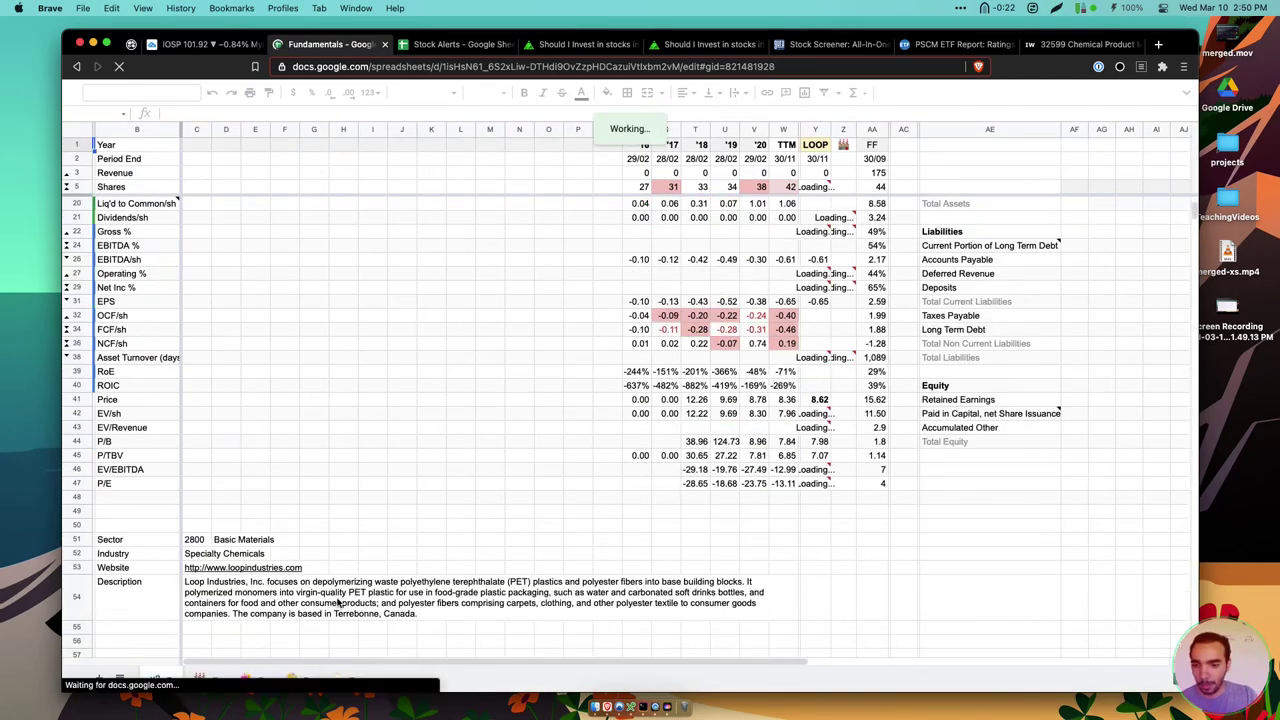
left_click(456, 597)
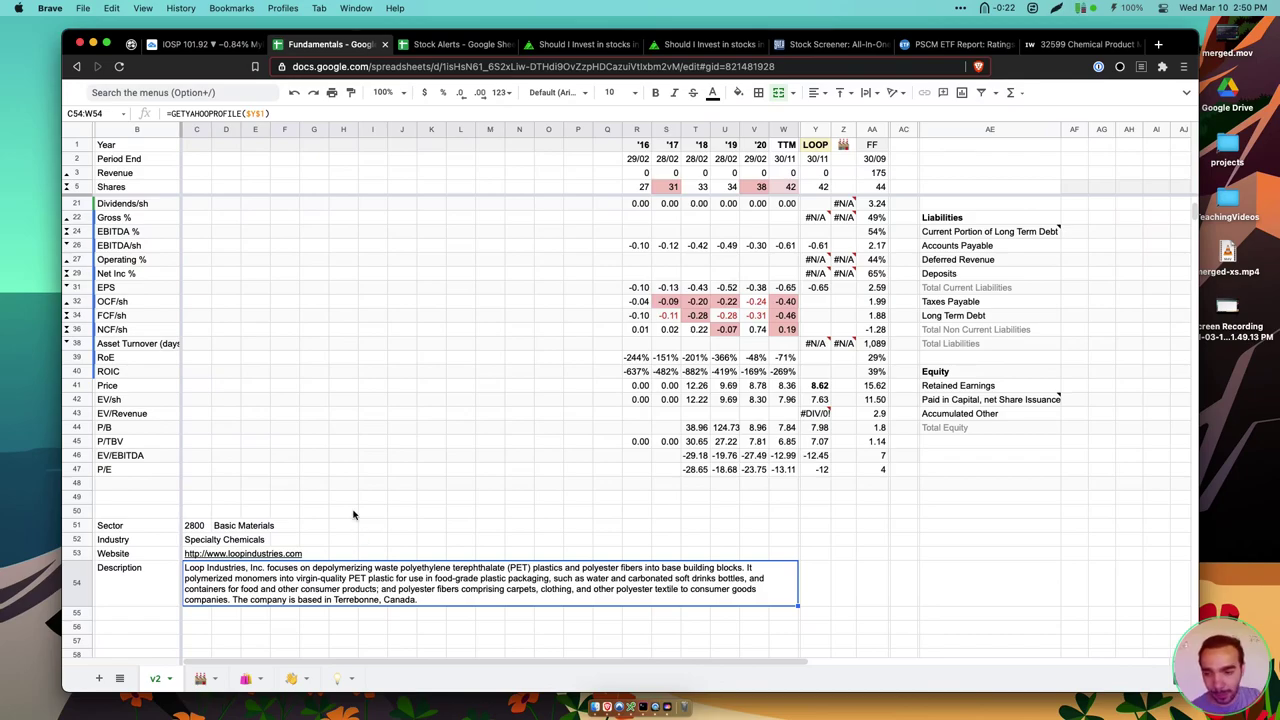
scroll(318, 514, "up", 1)
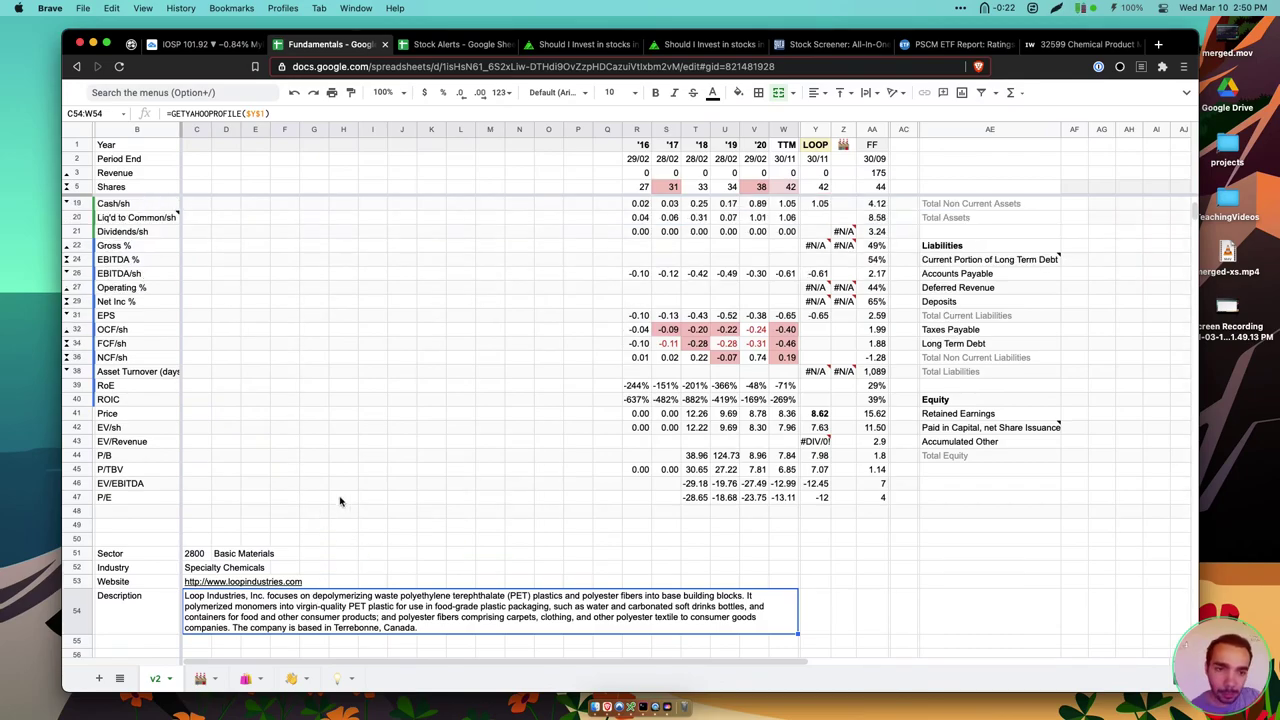
Review Loop Industries' yearly data from 2016 to TTM and compare its share counts in recent years
scroll(395, 479, "up", 4)
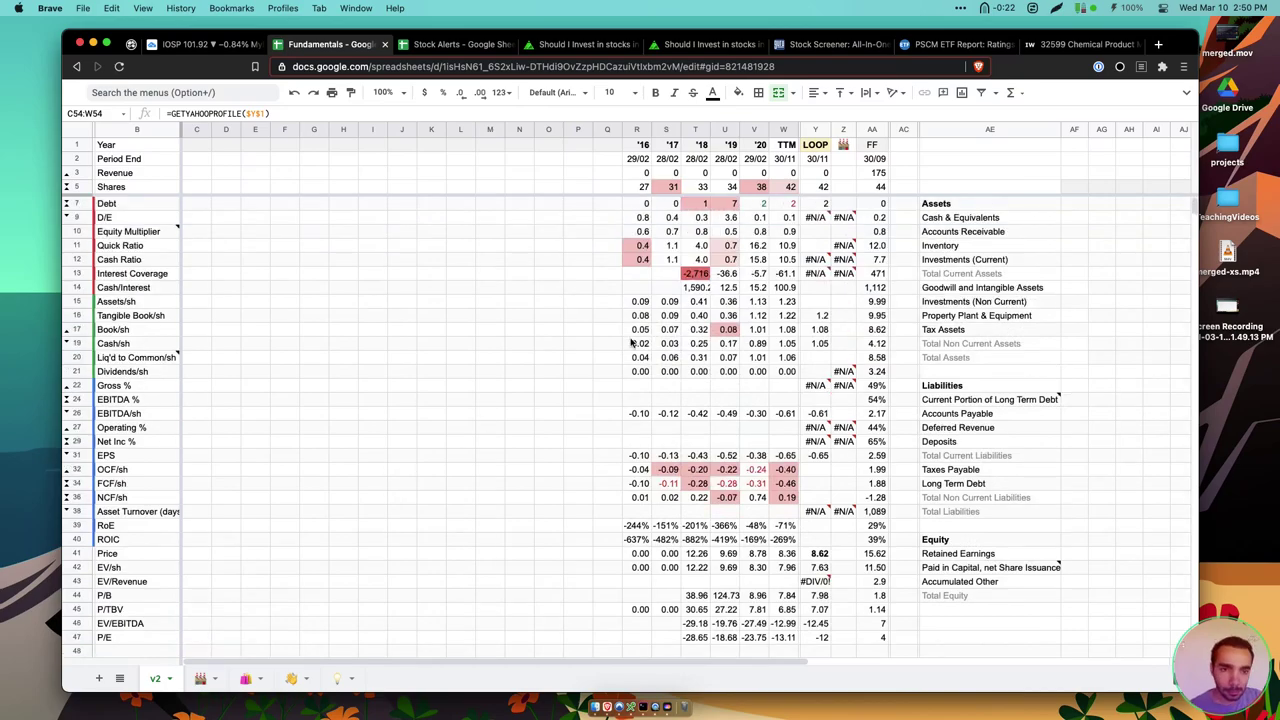
left_click_drag(782, 130, 642, 133)
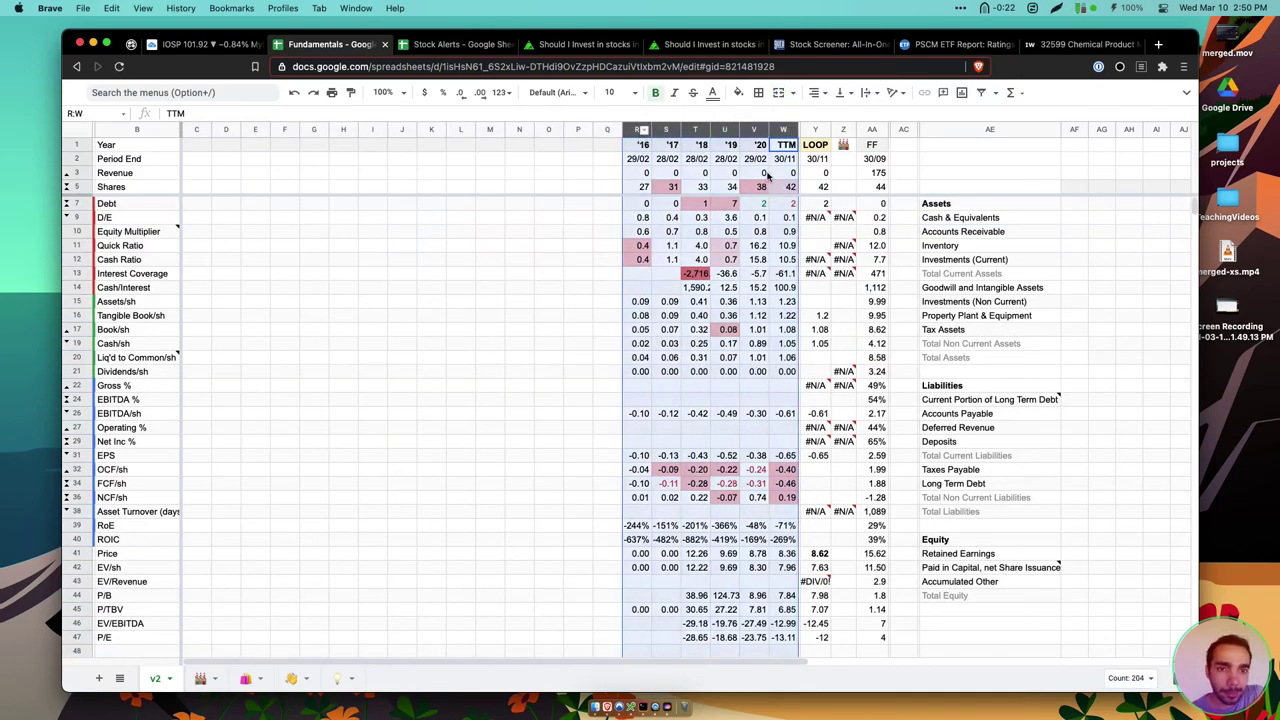
left_click(775, 183)
key("Left")
key("Left")
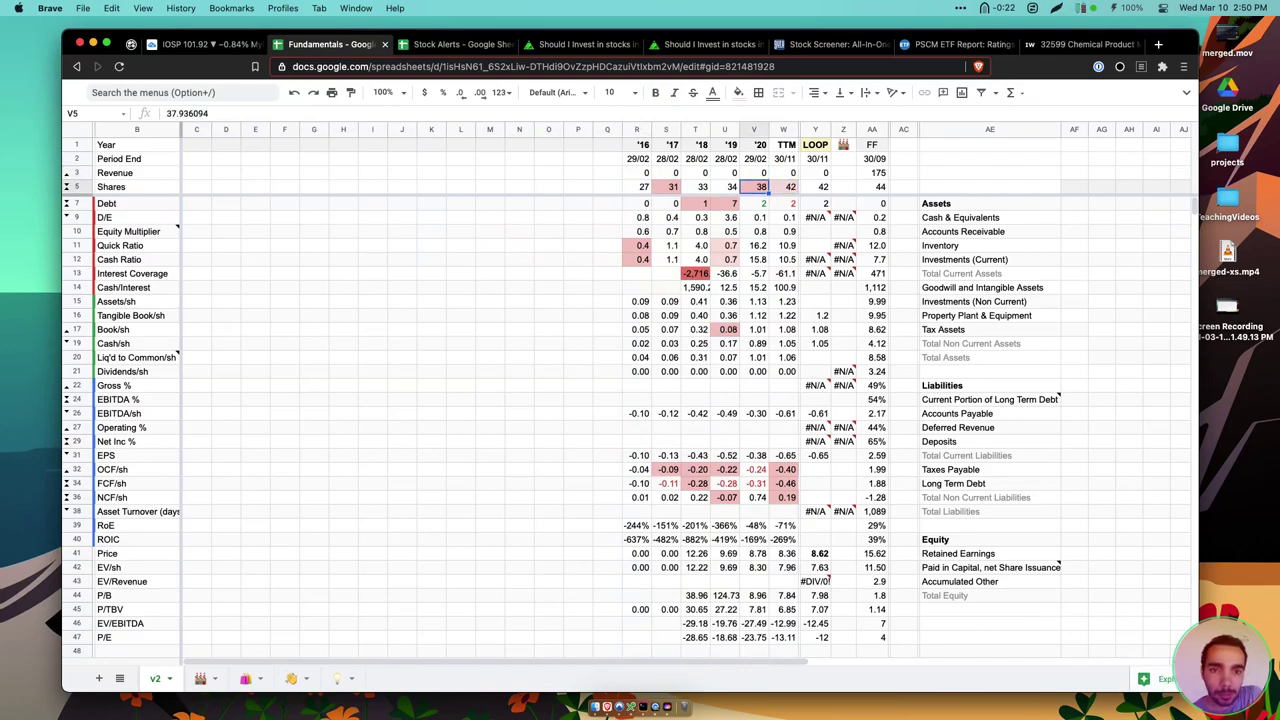
key("shift+Right")
key("shift+Right")
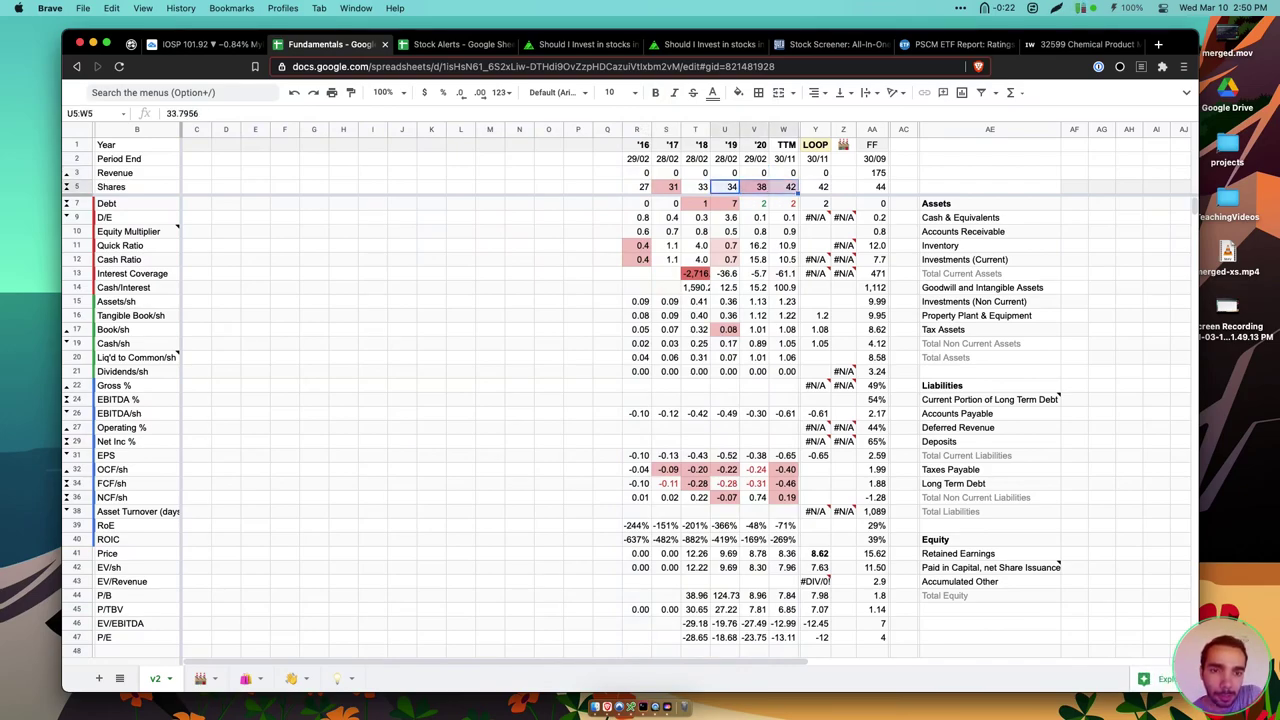
key("shift+Left")
key("shift+Left")
key("shift+Left")
key("shift+Right")
Compare Loop Industries' debt and share counts across 2019, 2020 and TTM
key("Down")
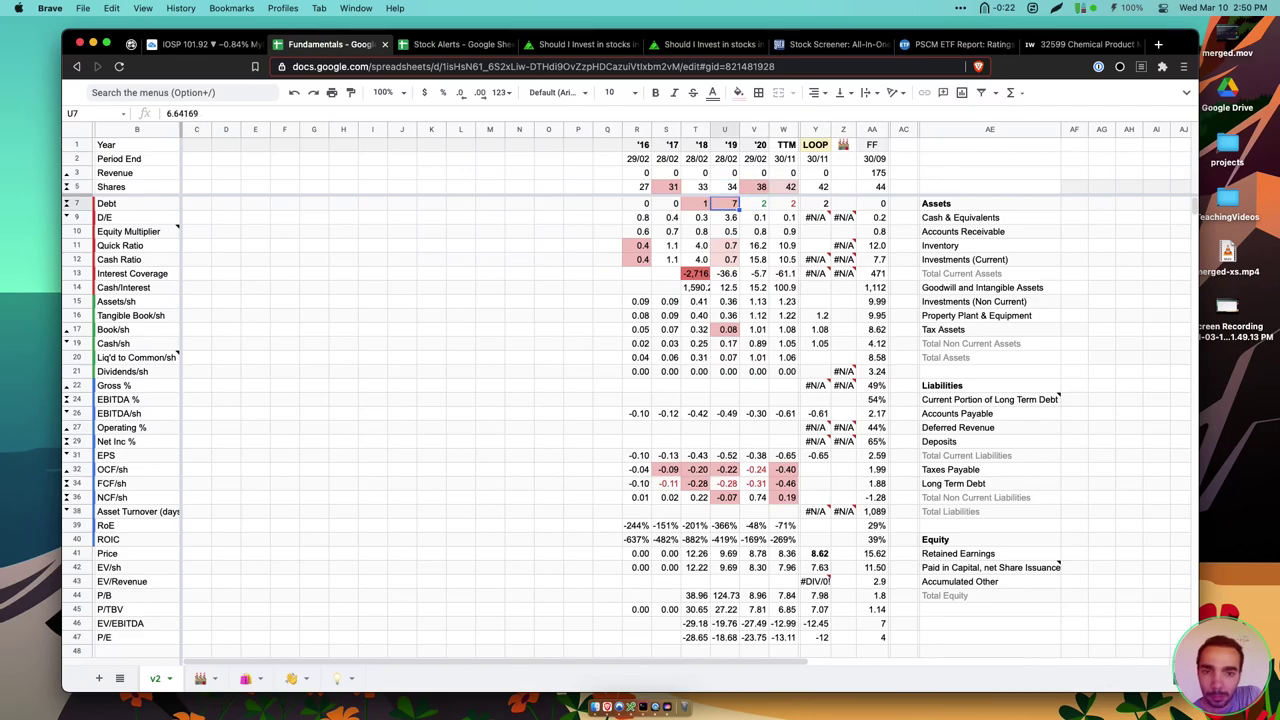
key("Right")
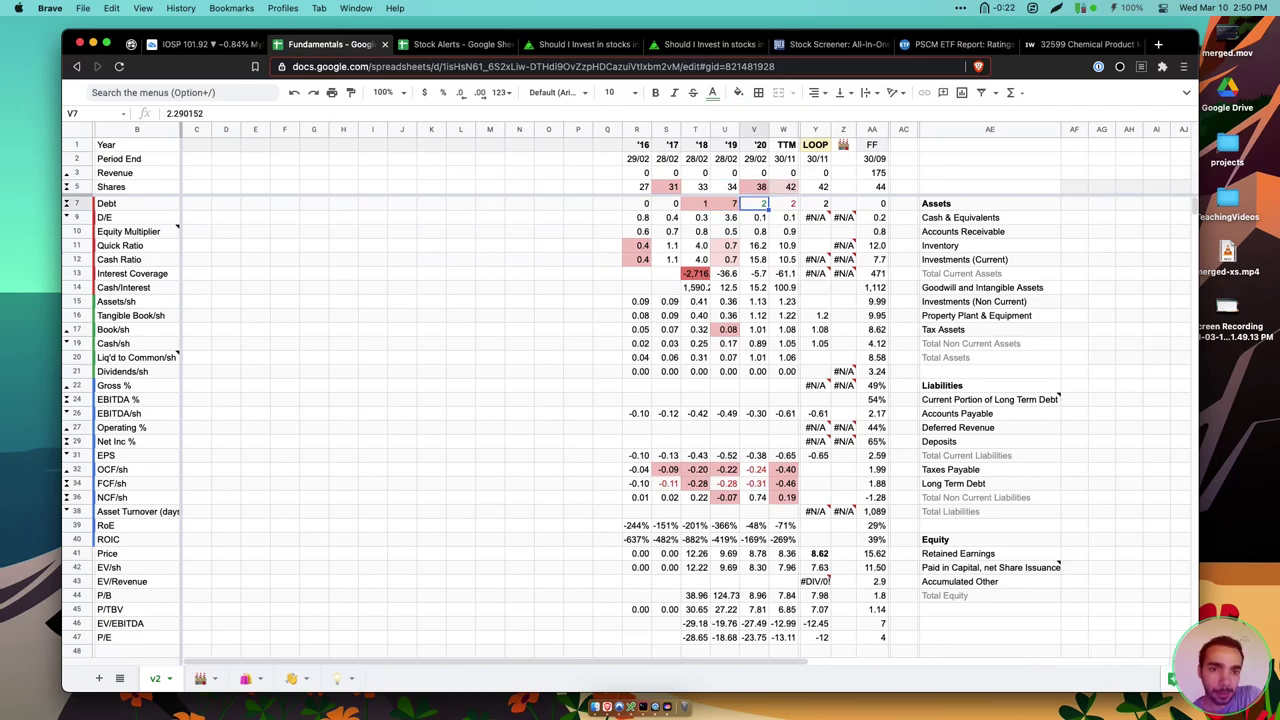
key("Up")
key("Left")
key("Right")
key("Right")
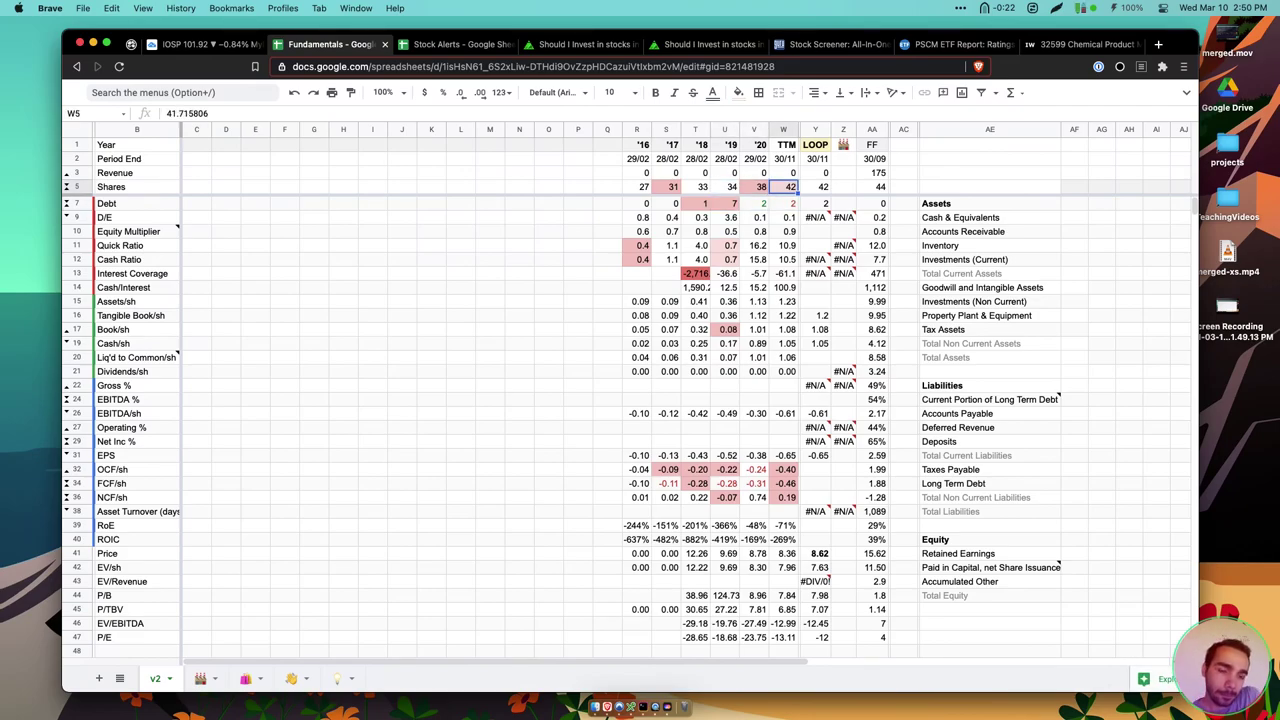
Check Loop Industries' yearly revenue back to 2017 and the business description below the figures
left_click(760, 173)
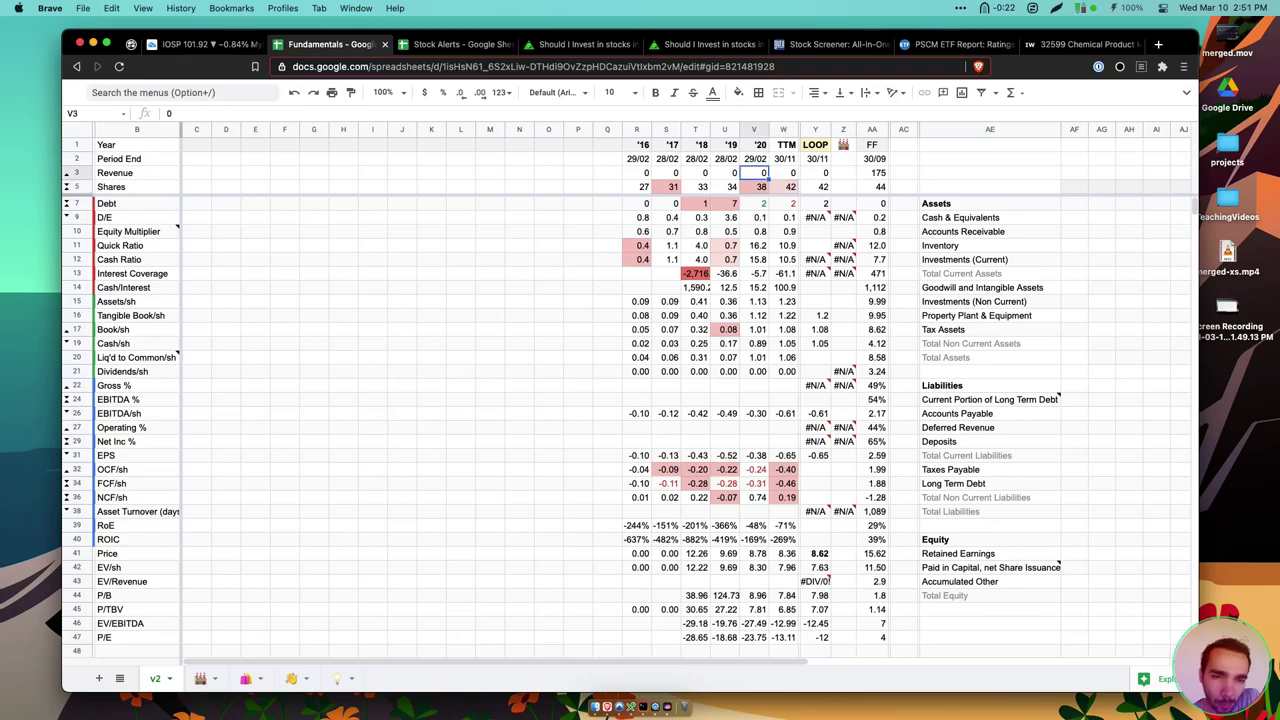
key("Left")
key("Left")
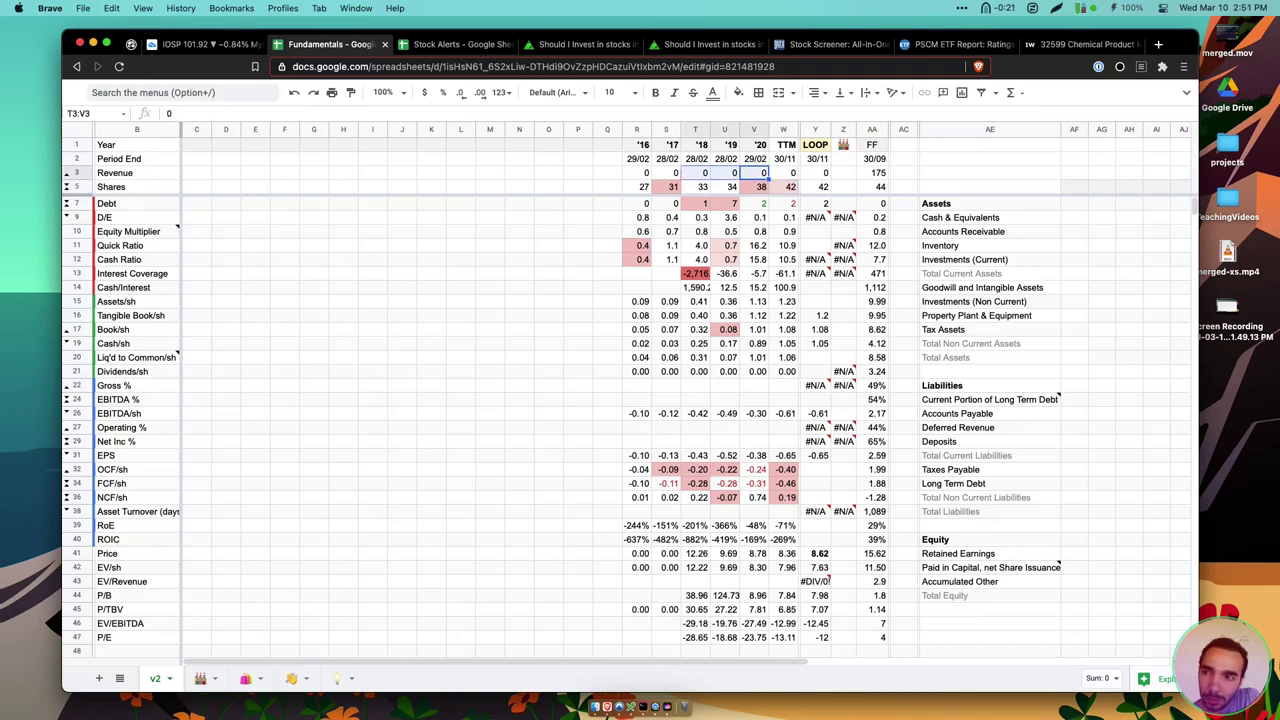
key("Left")
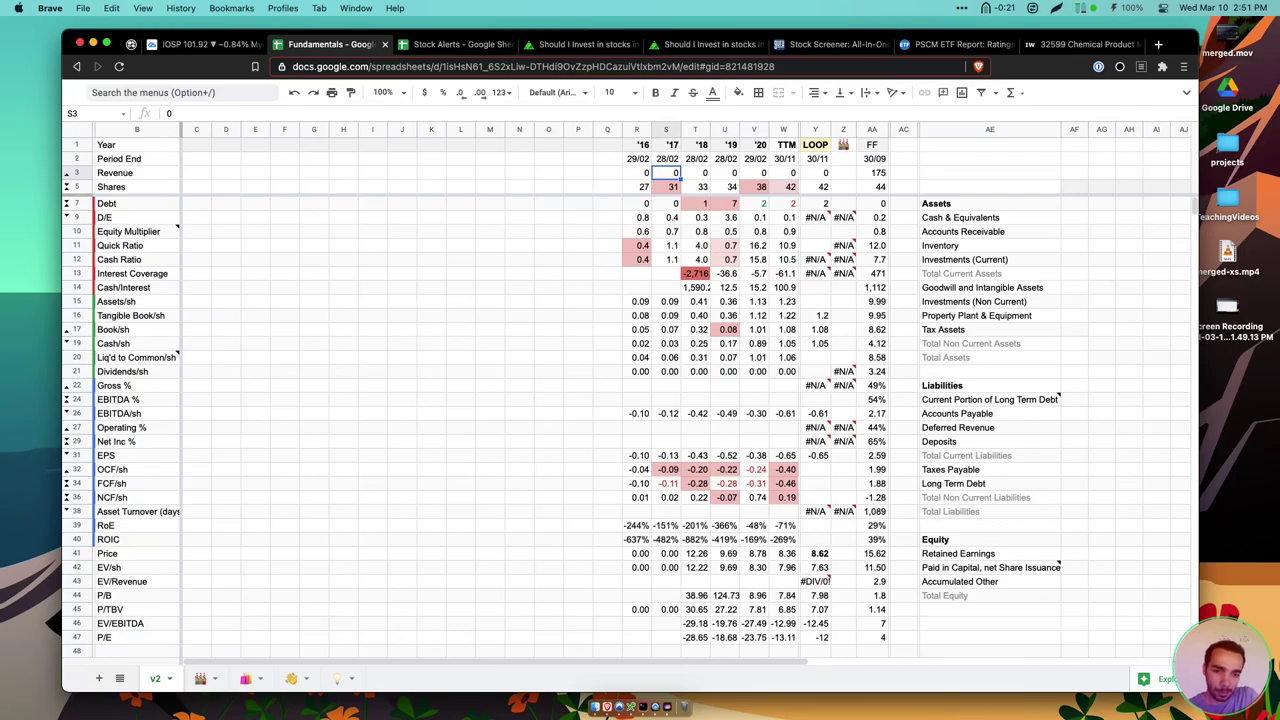
scroll(799, 270, "down", 5)
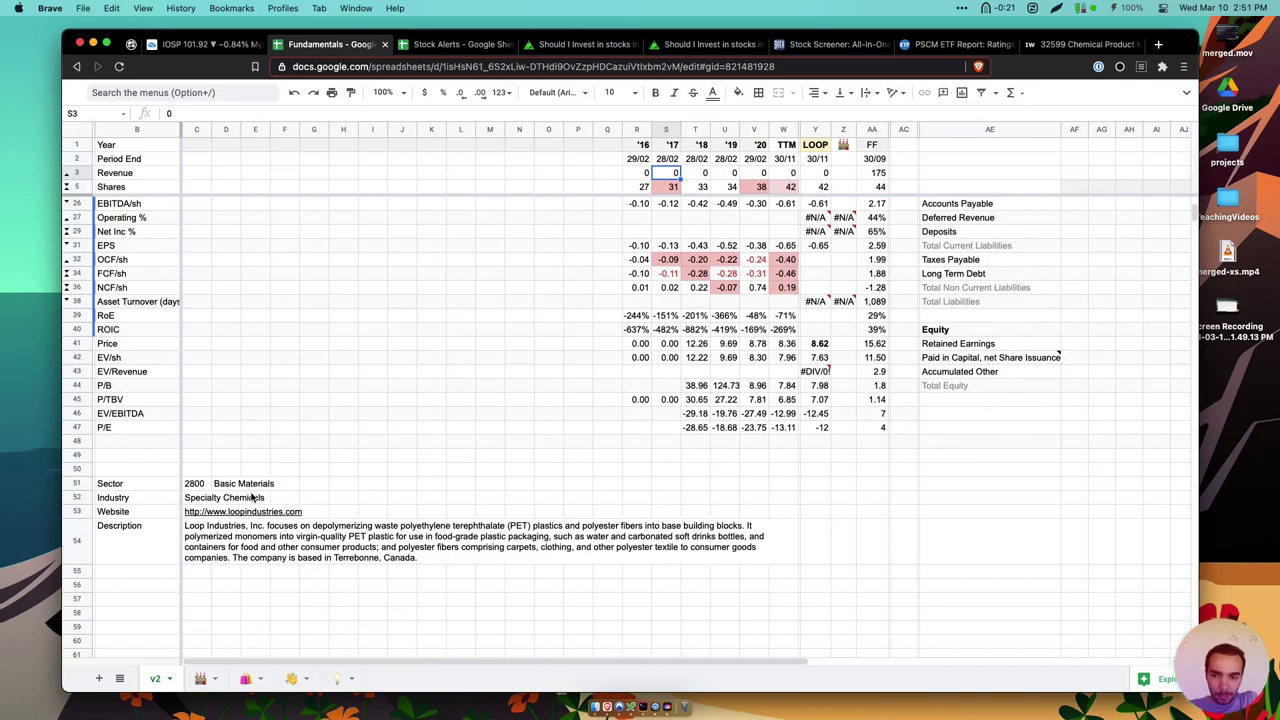
Open the Yahoo Finance quote page for LOOP in a new browser tab
key("super+t")
type("yf loop")
key("Return")
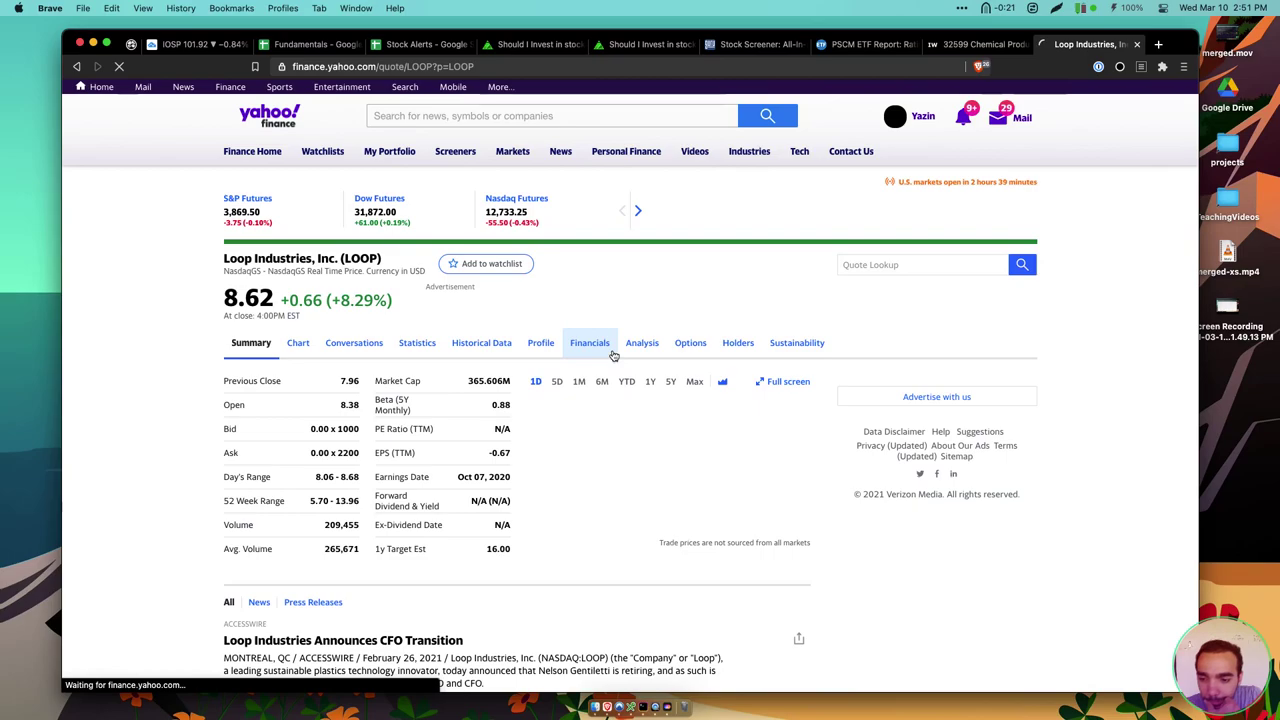
Examine Loop Industries' annual income statement, including the Total Revenue breakdown, and return to the quote summary
scroll(504, 533, "down", 5)
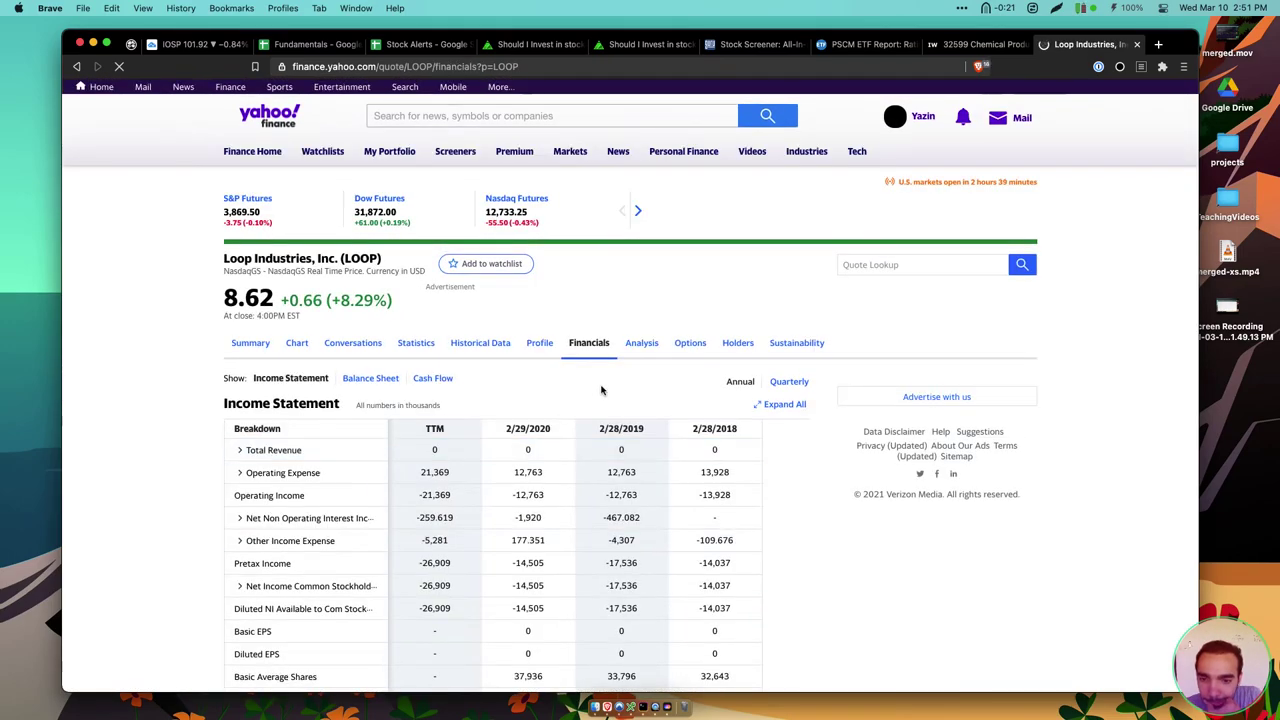
scroll(601, 390, "down", 4)
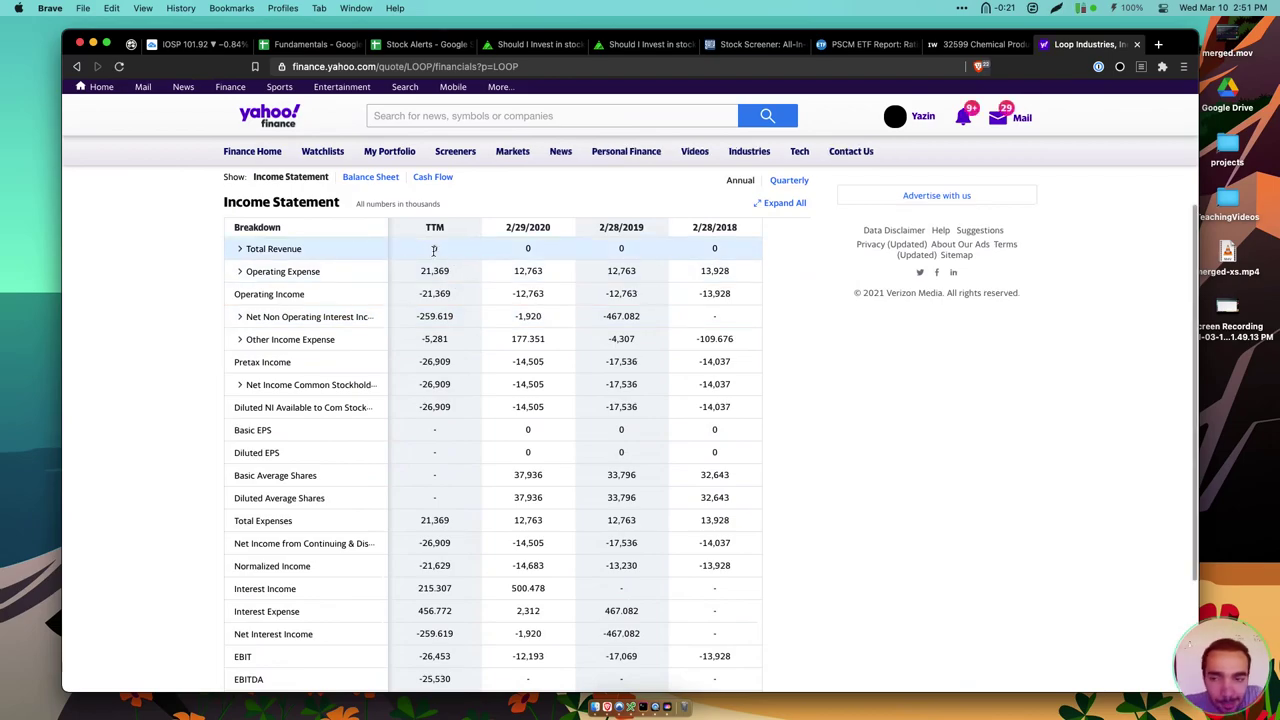
left_click(240, 249)
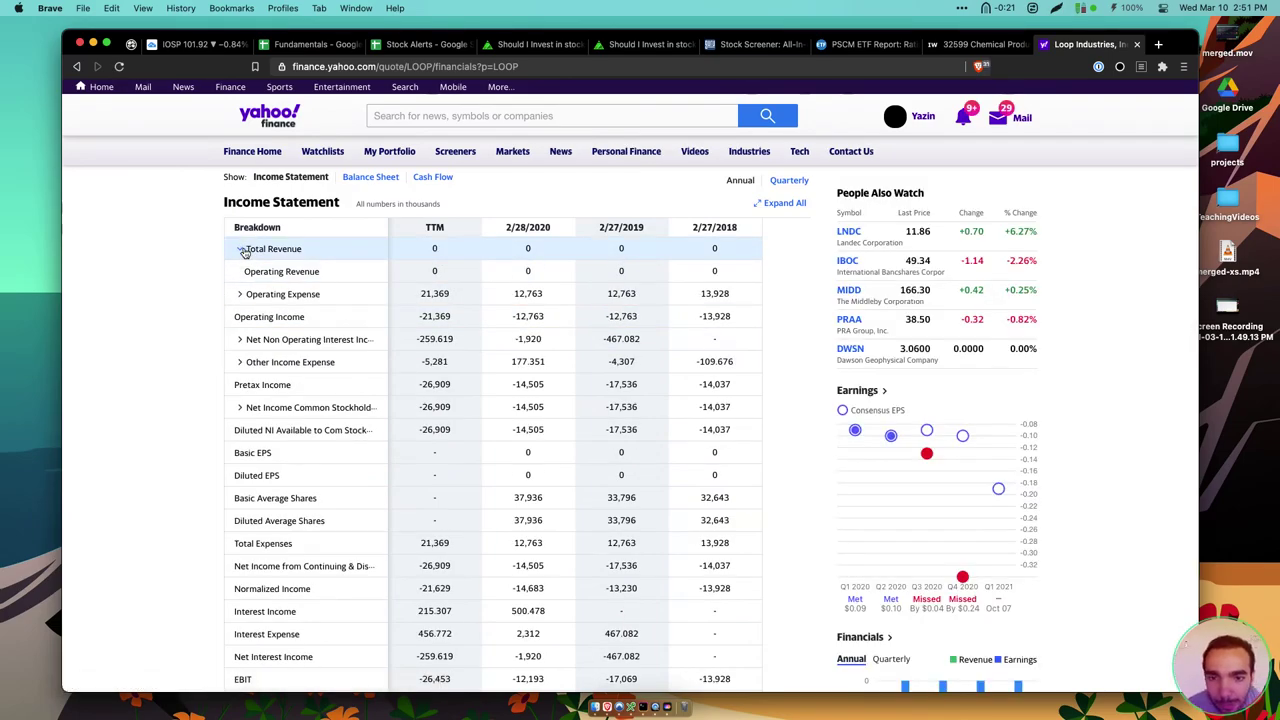
left_click(242, 249)
scroll(414, 326, "down", 5)
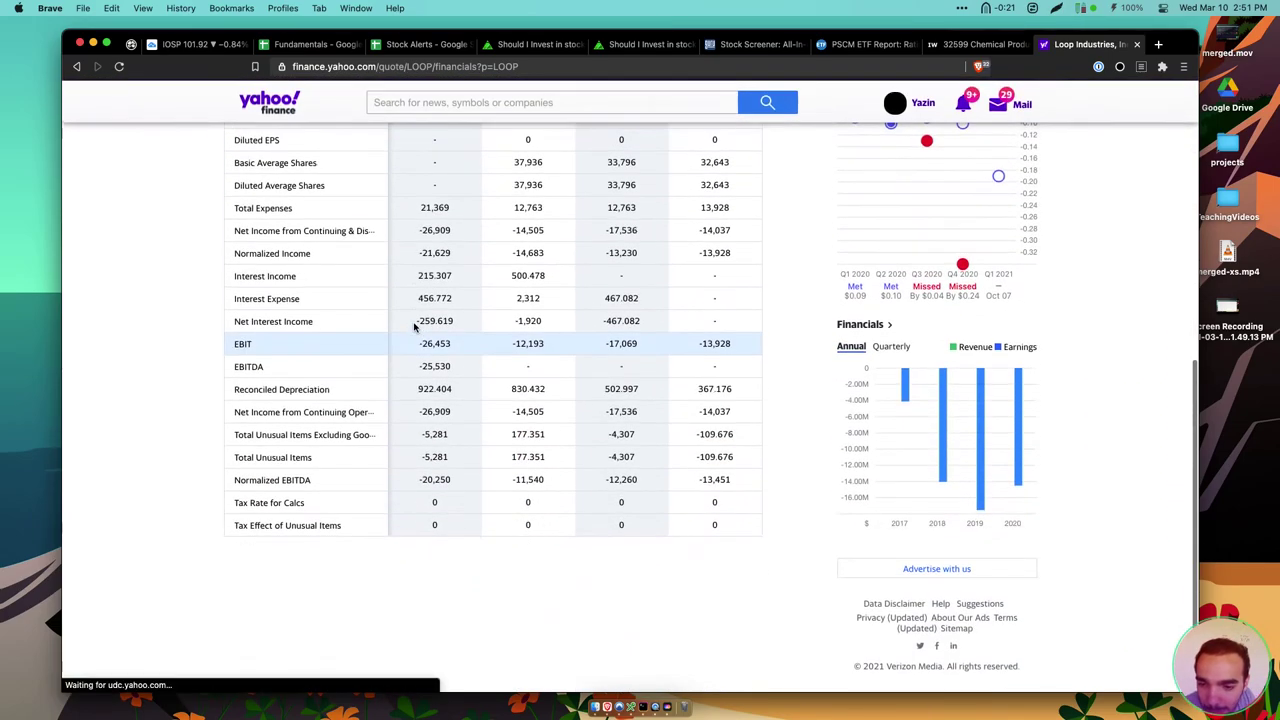
scroll(414, 326, "up", 10)
scroll(414, 326, "left", 5)
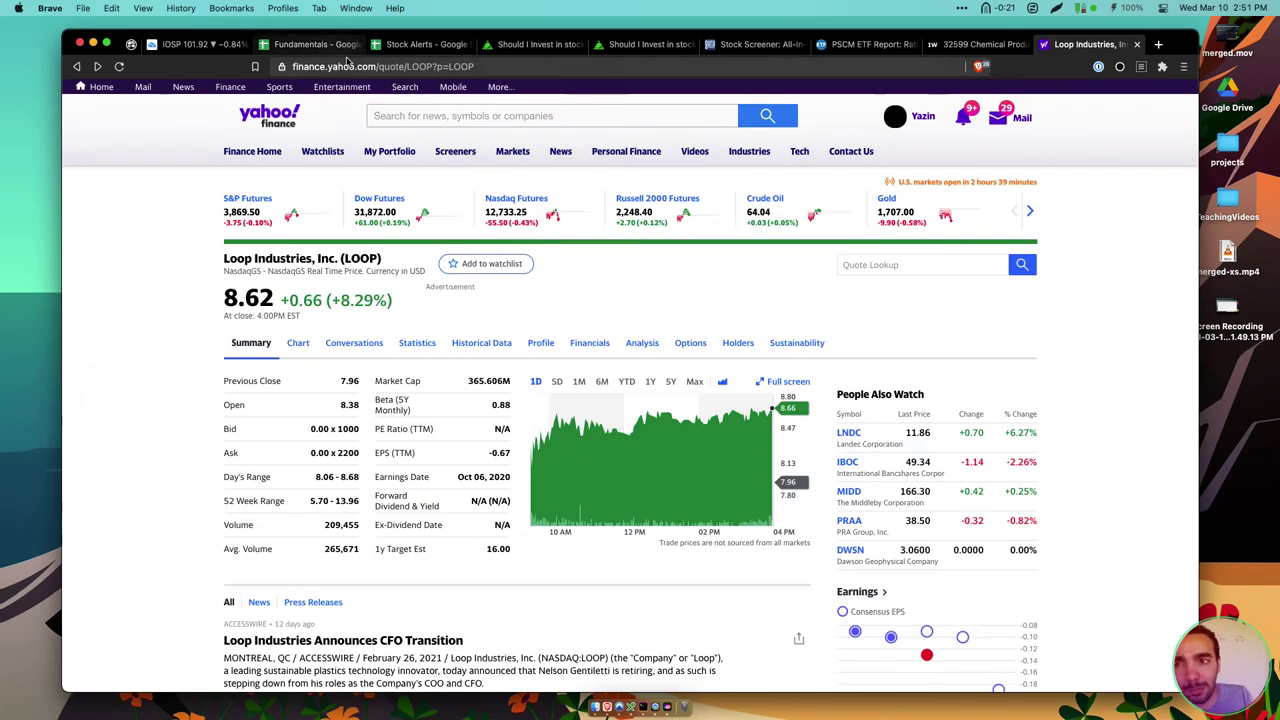
Return to the Fundamentals spreadsheet and check Loop Industries' assets per share, debt, liquidity ratios and interest coverage
left_click(310, 44)
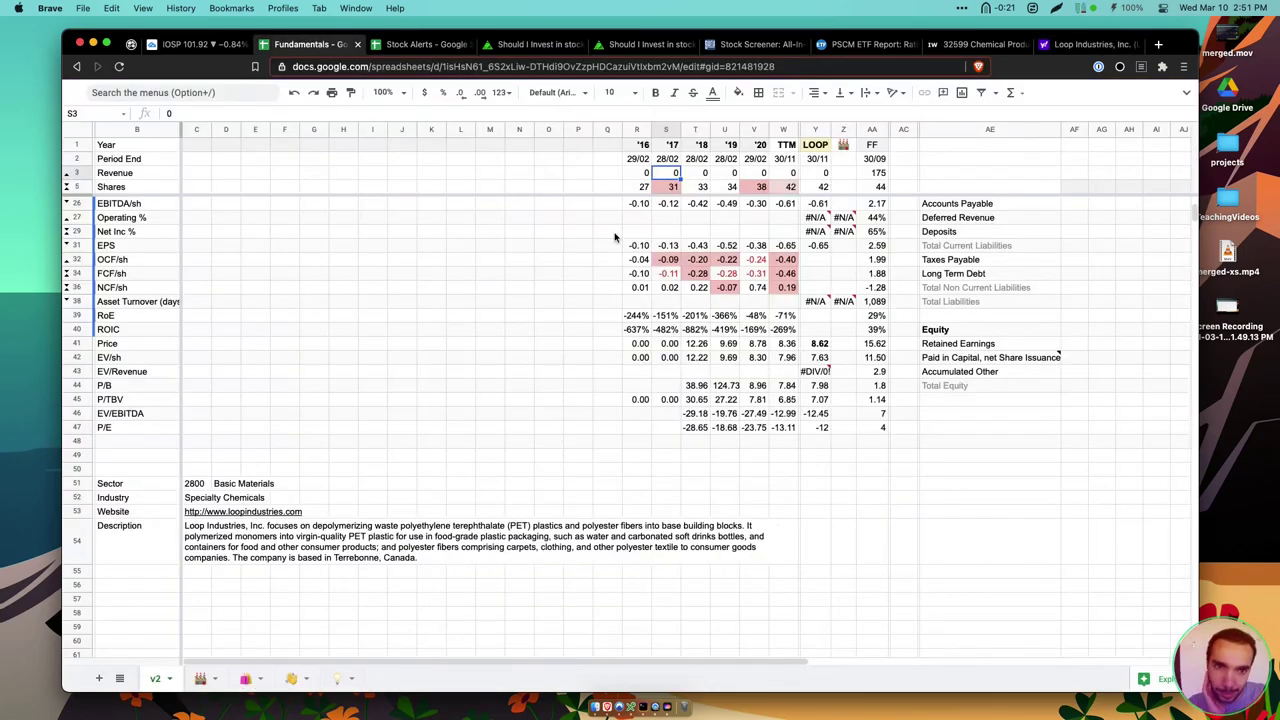
scroll(646, 262, "up", 6)
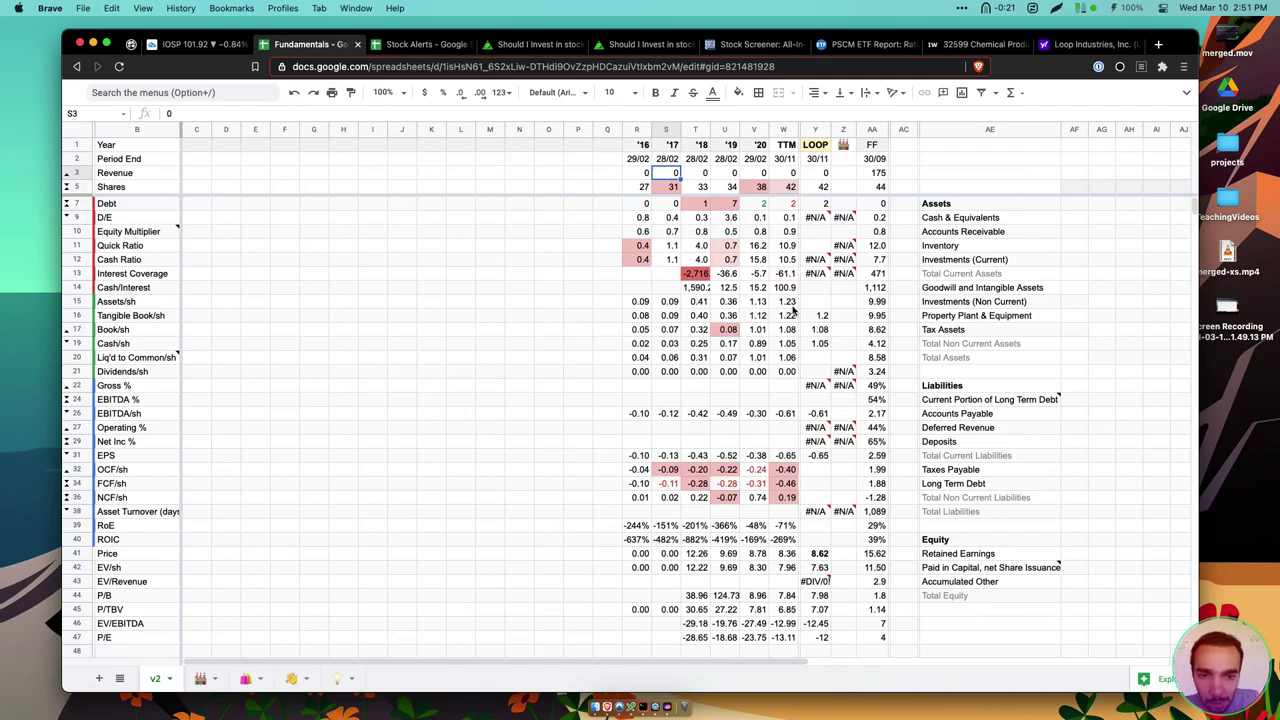
left_click_drag(788, 303, 754, 299)
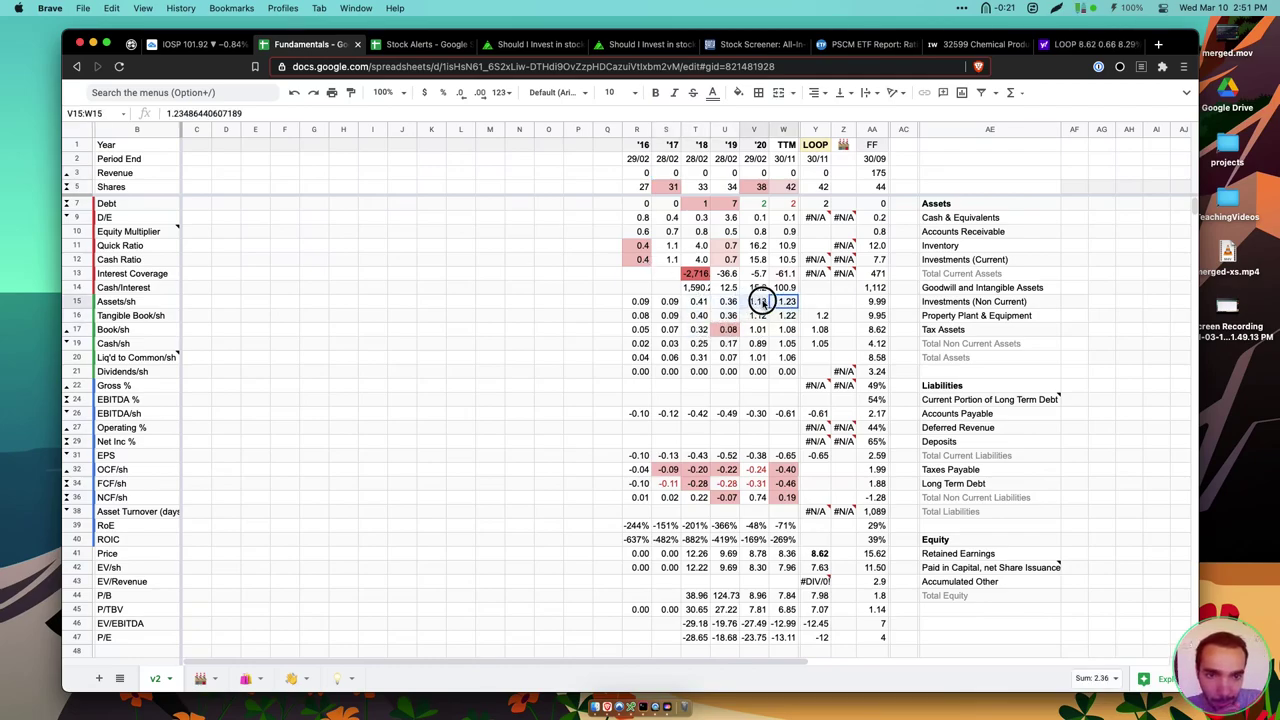
left_click(790, 204)
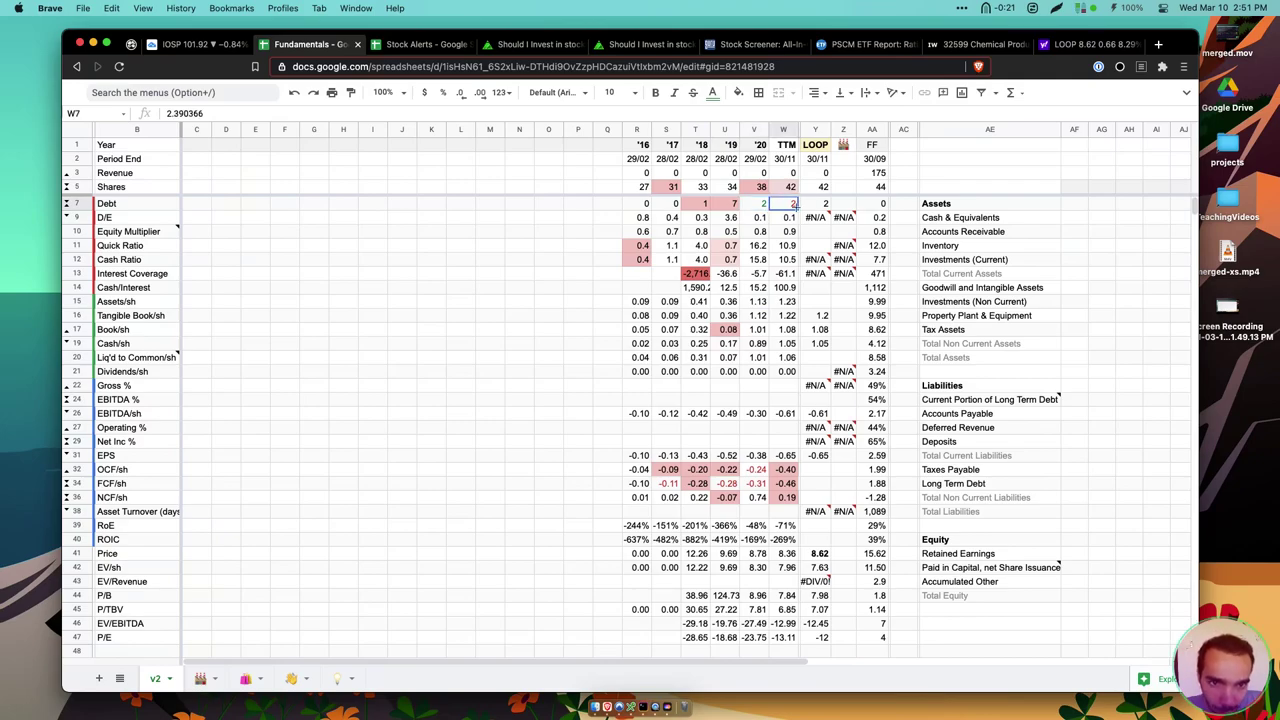
left_click(789, 219)
key("Down")
key("Down")
key("Down")
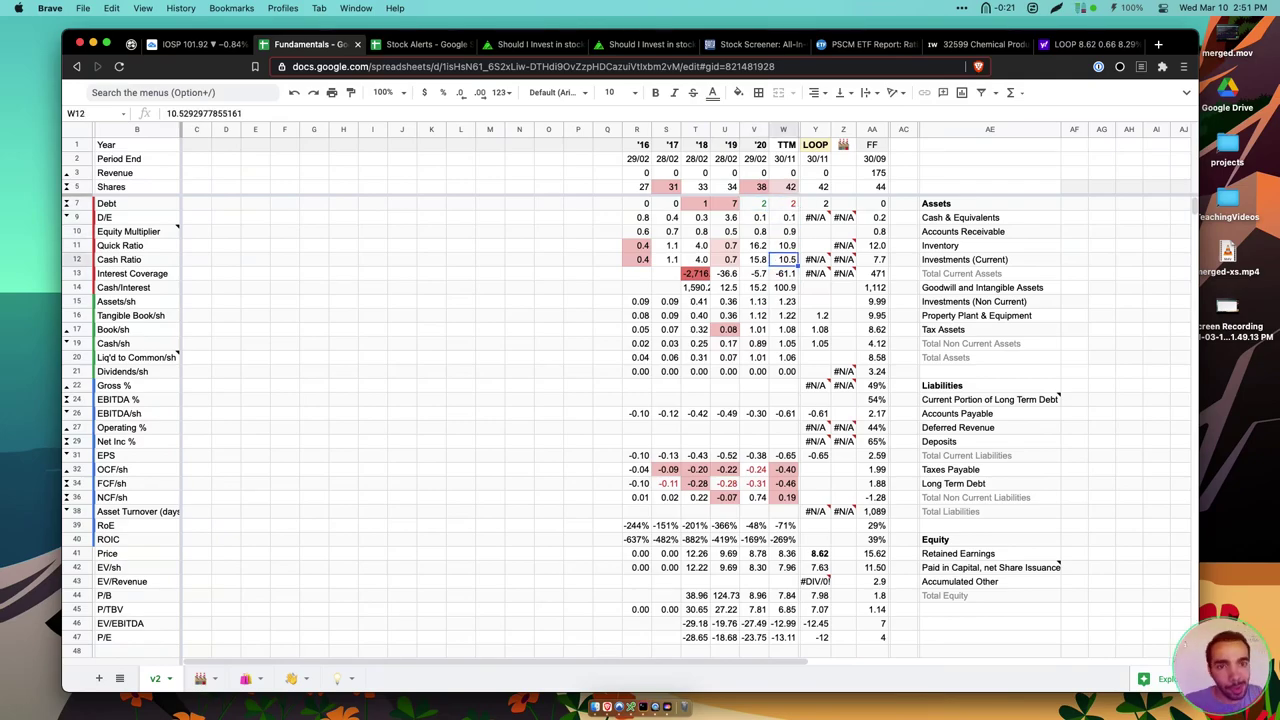
key("Down")
key("Down")
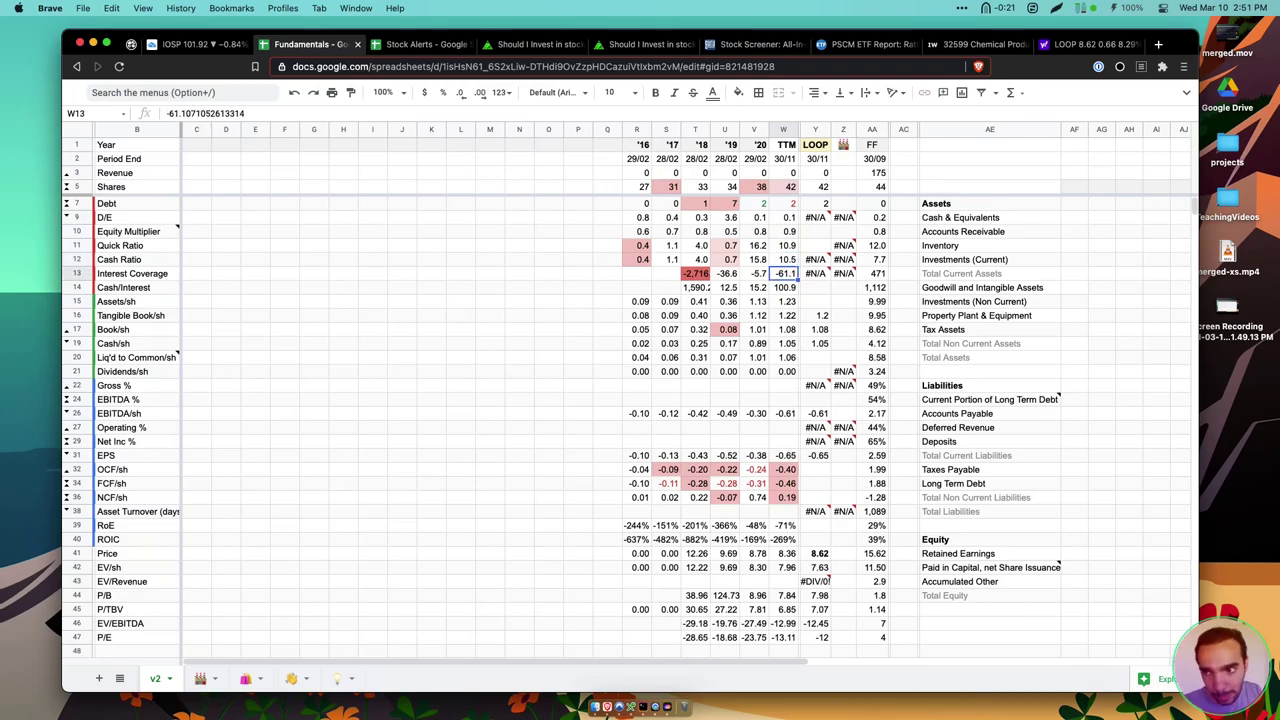
key("ctrl+shift+Up")
key("ctrl+shift+Left")
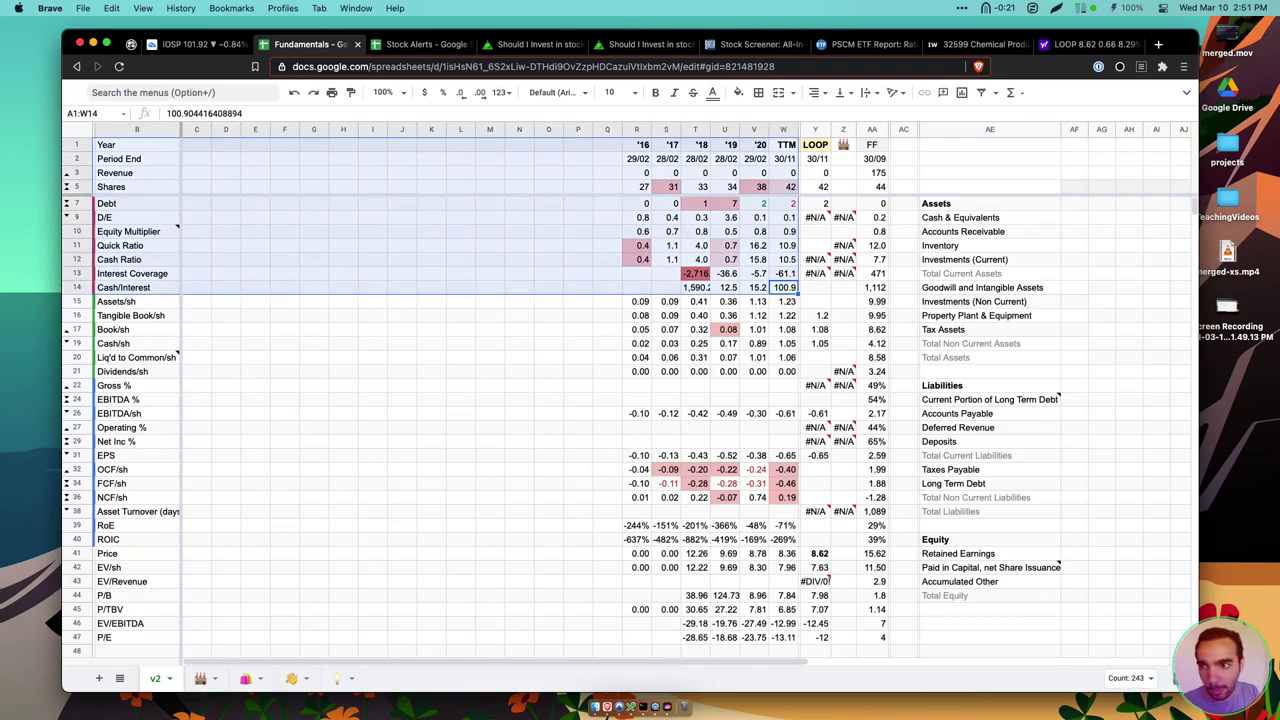
Review Loop Industries' per-share asset rows, profitability and cash flow rows, and valuation multiples from Price to P/E
scroll(845, 330, "down", 2)
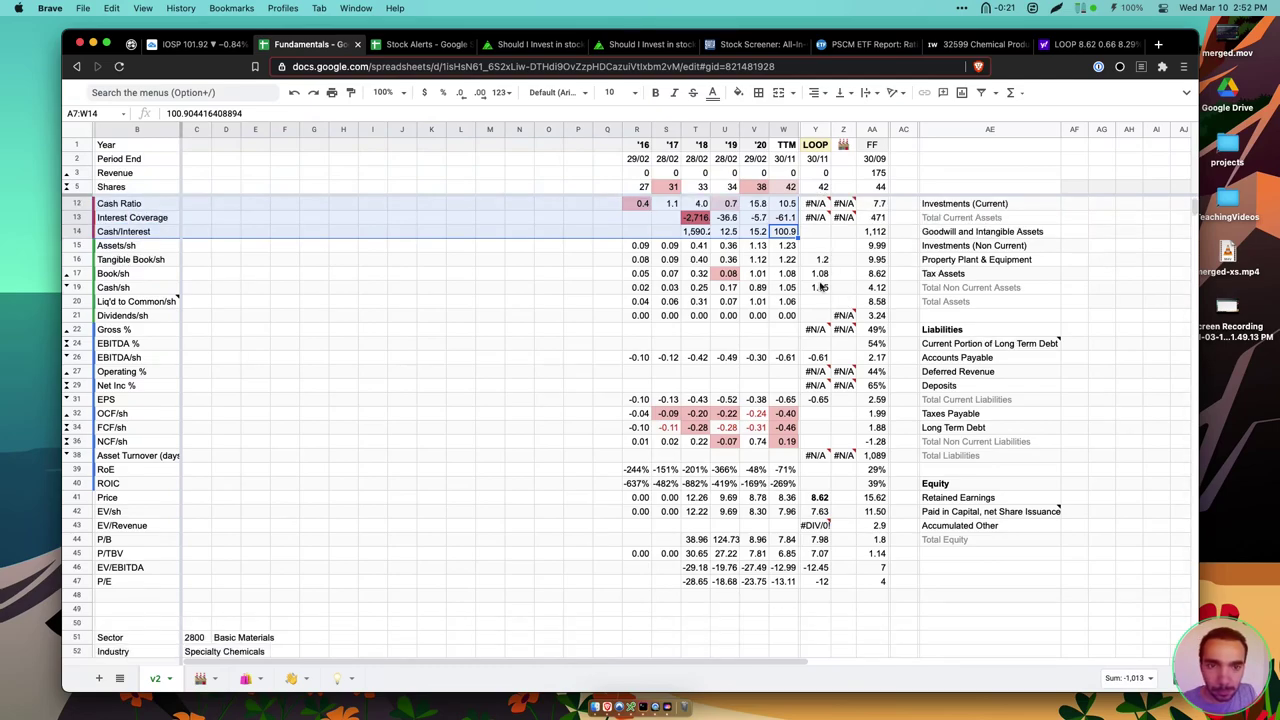
left_click_drag(785, 245, 130, 315)
scroll(251, 397, "down", 3)
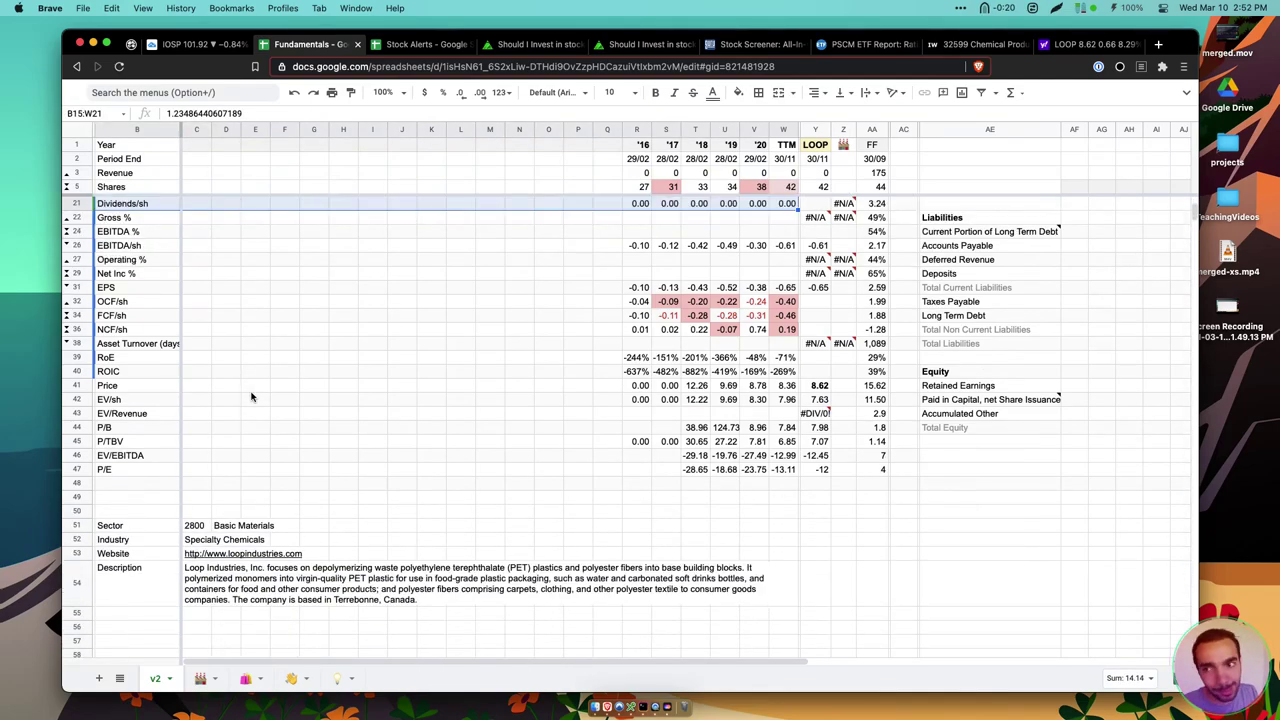
left_click_drag(783, 219, 105, 378)
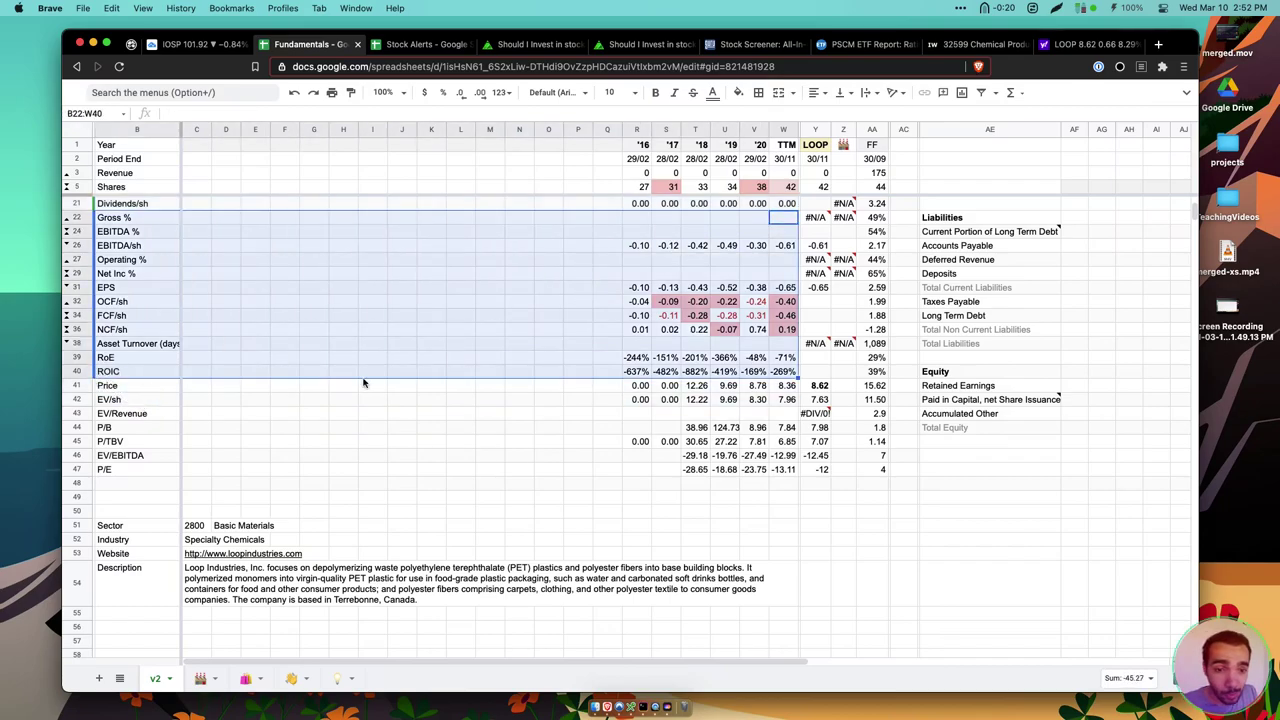
scroll(363, 383, "down", 2)
left_click_drag(157, 307, 784, 386)
Examine the Assets section of Loop Industries' balance sheet for 2016 to TTM
scroll(715, 330, "right", 8)
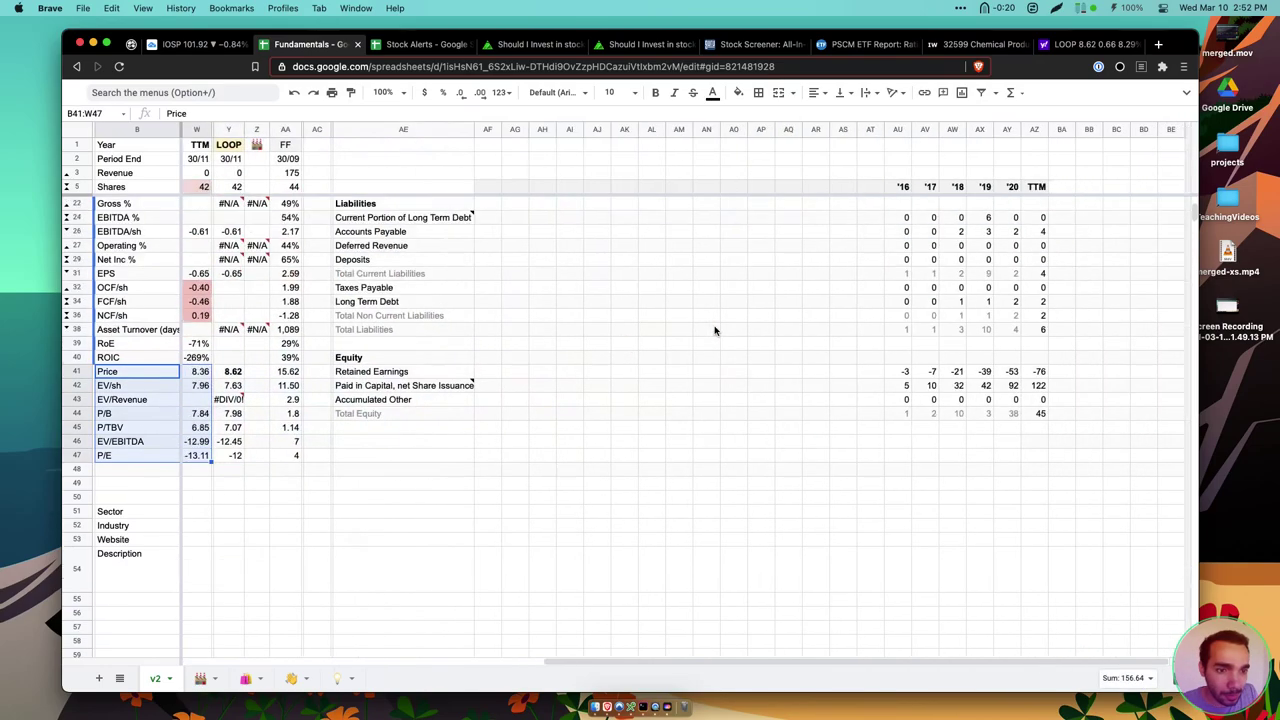
scroll(715, 330, "up", 8)
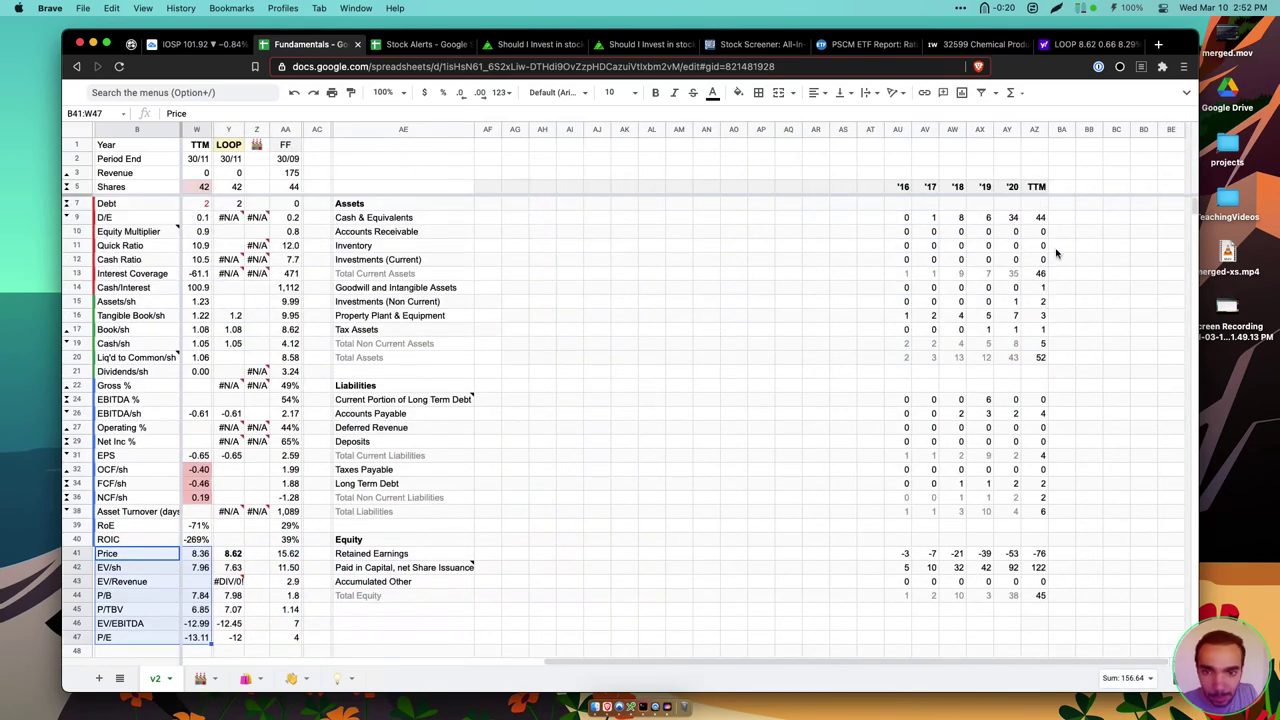
left_click_drag(1043, 240, 943, 271)
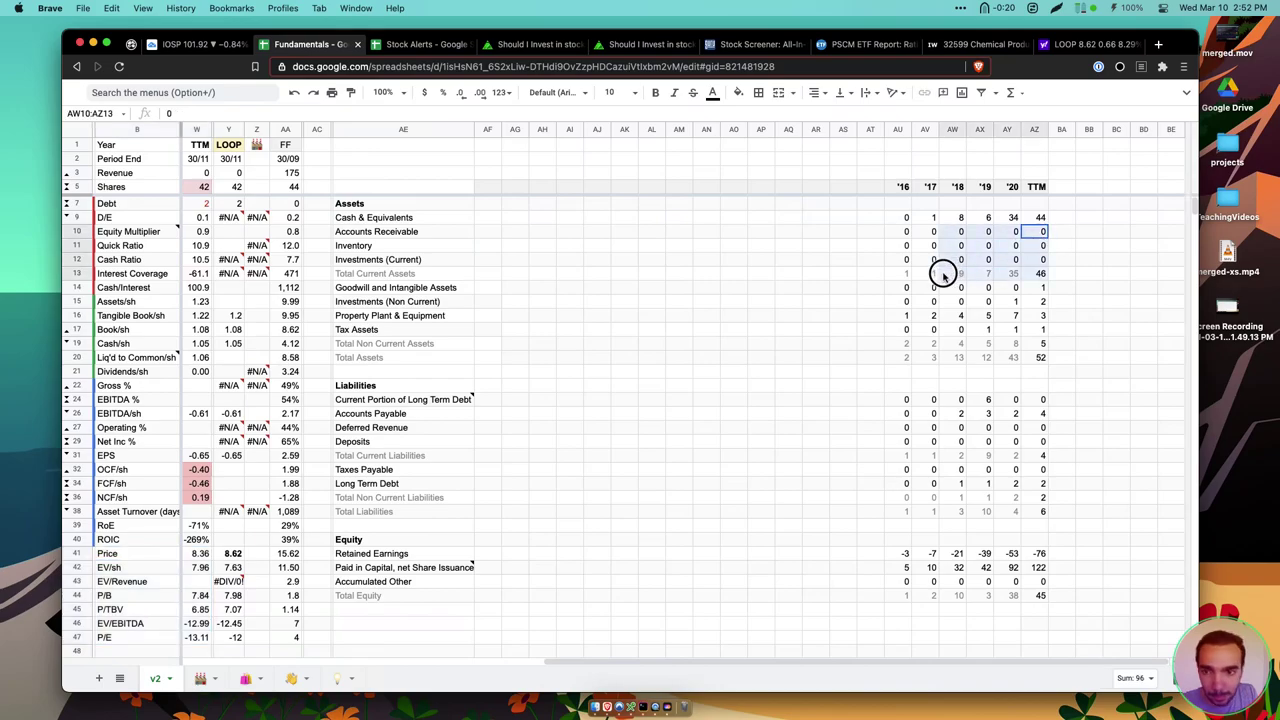
left_click(944, 277)
scroll(952, 305, "down", 3)
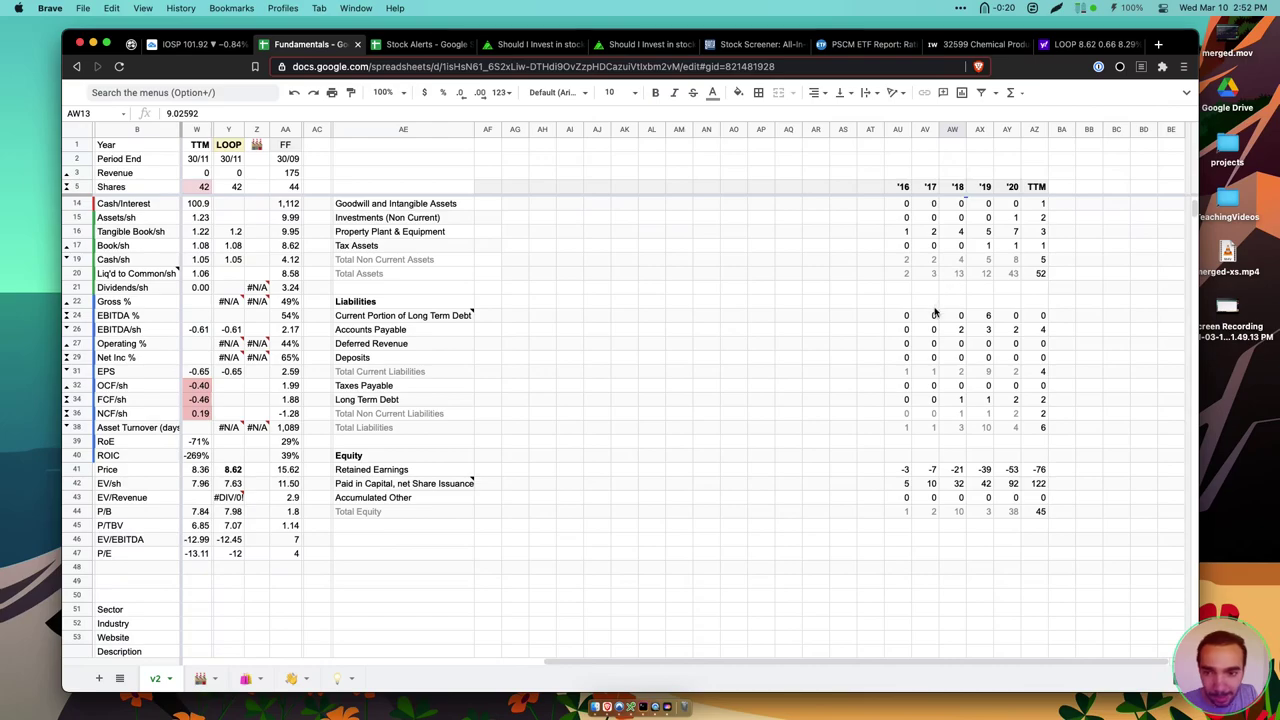
Check the balance sheet's accounts payable, total current liabilities and equity figures, and return to the yearly ratios
left_click_drag(925, 329, 1061, 330)
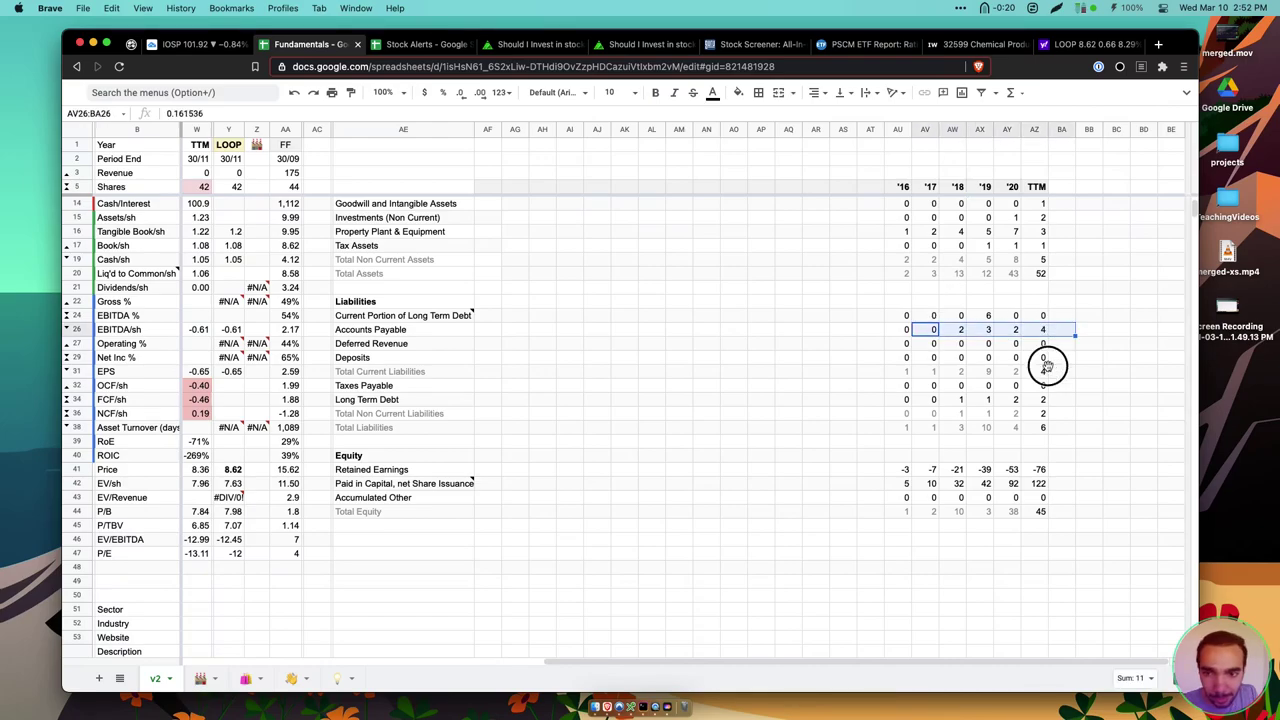
left_click(1046, 371)
scroll(1048, 371, "down", 4)
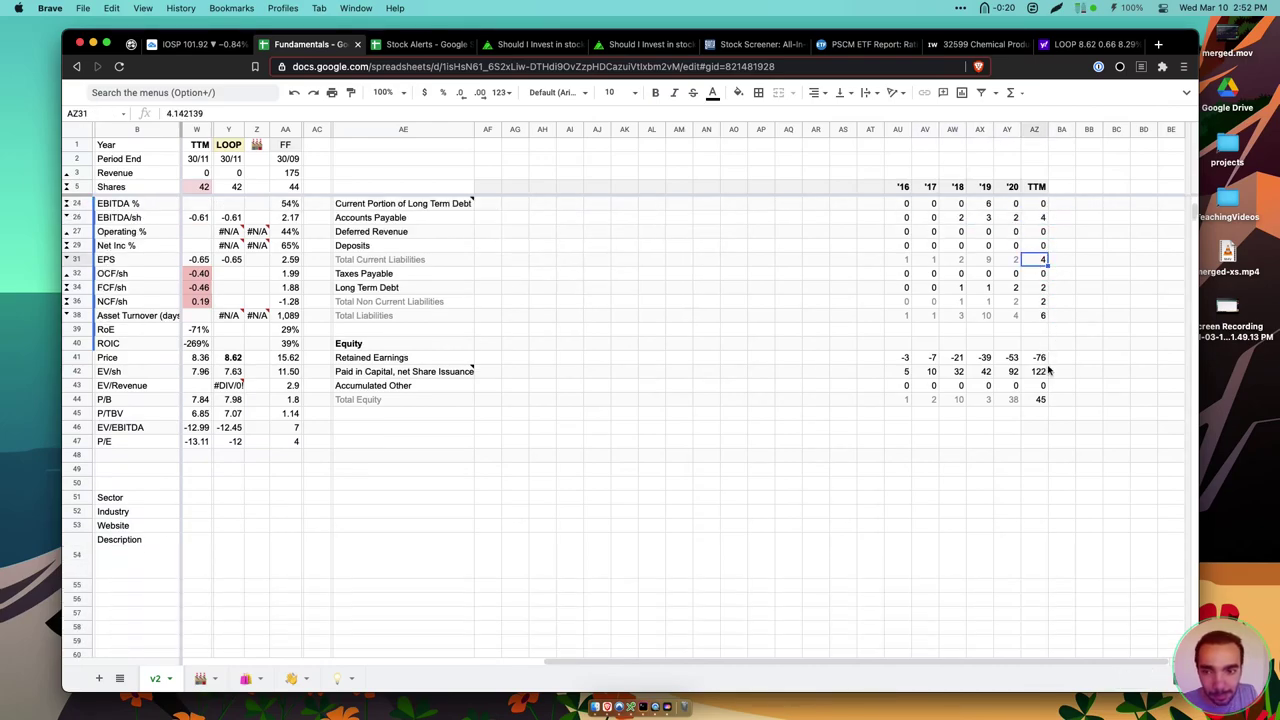
scroll(1048, 371, "up", 5)
scroll(1048, 371, "left", 6)
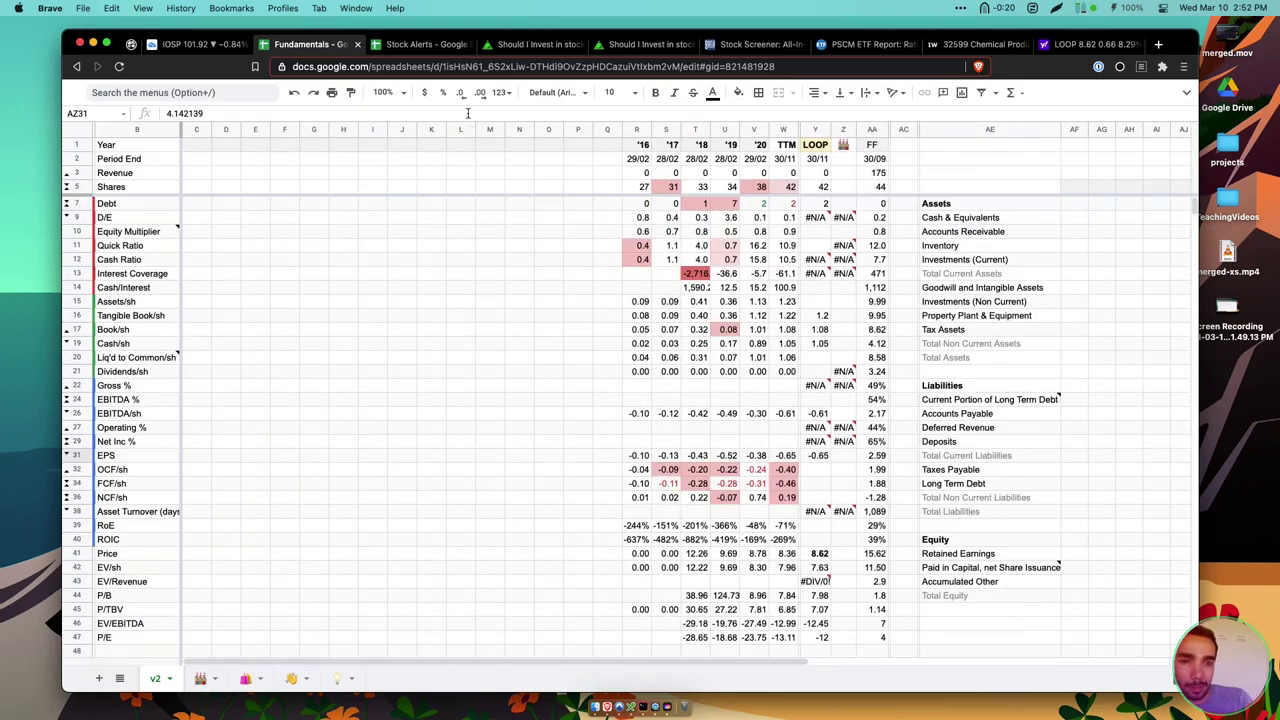
On Loop Industries' Yahoo Finance page, open the news article about its ownership structure in a new background tab
left_click(1085, 45)
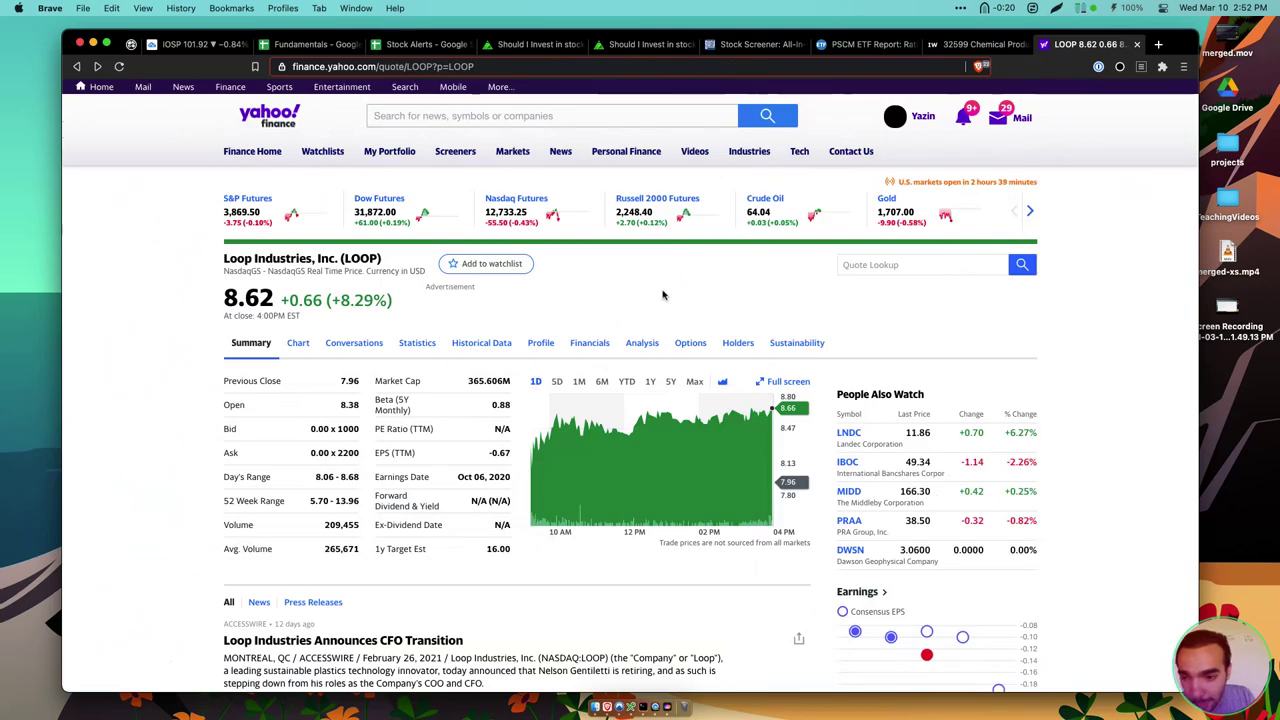
scroll(735, 245, "down", 5)
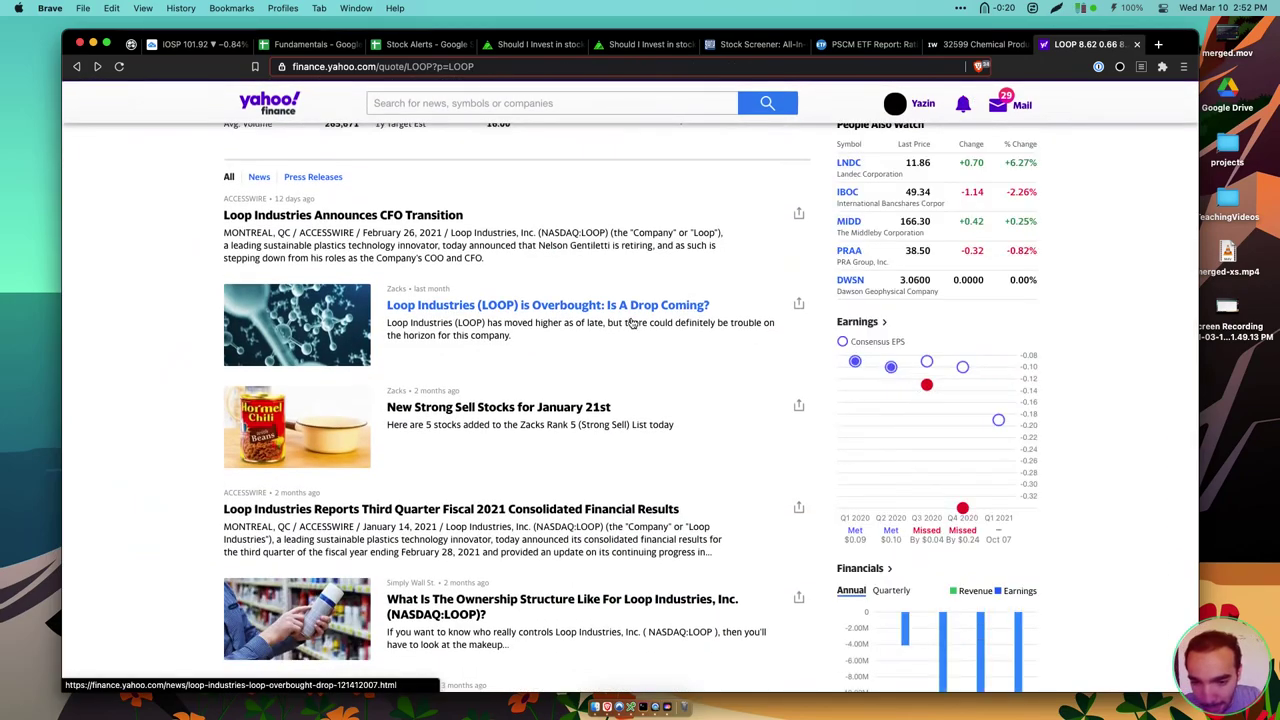
scroll(632, 322, "down", 3)
left_click(570, 440, "super")
scroll(480, 320, "up", 15)
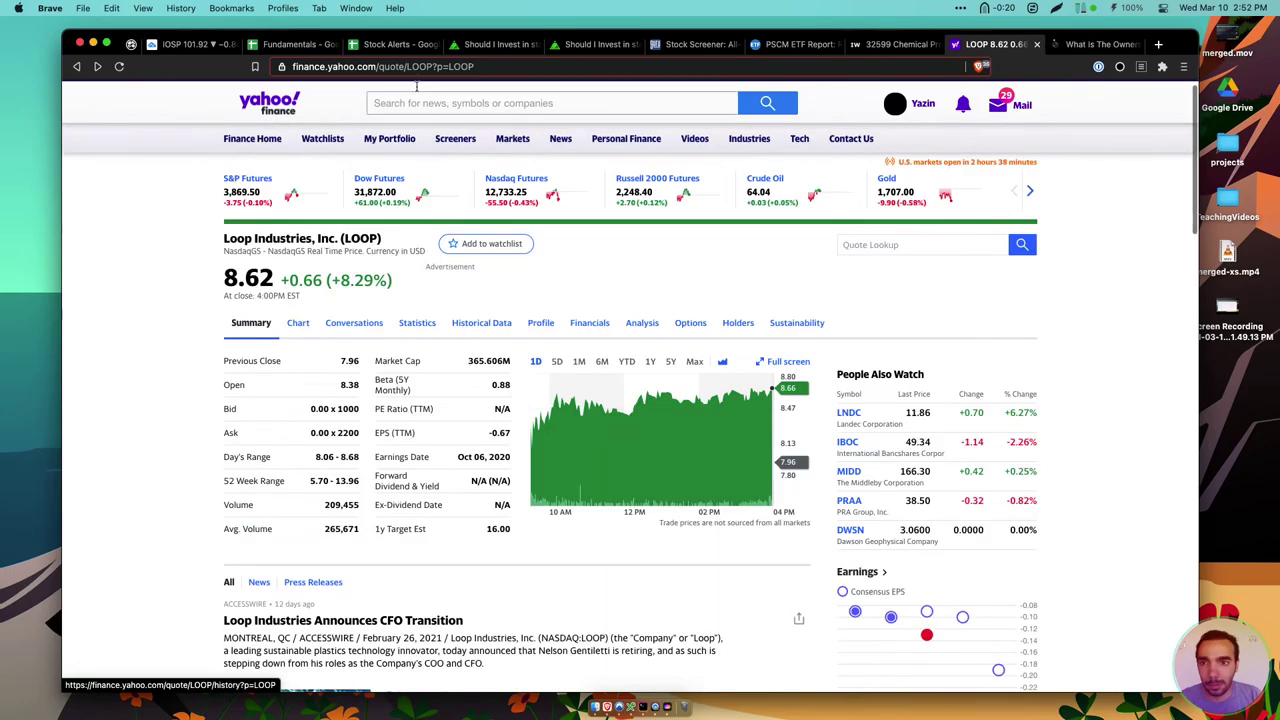
Replace the Yahoo Finance quote with Seeking Alpha's Loop Industries page by searching that site for "loop"
key("super+l")
type("sa")
key("Tab")
type("loop")
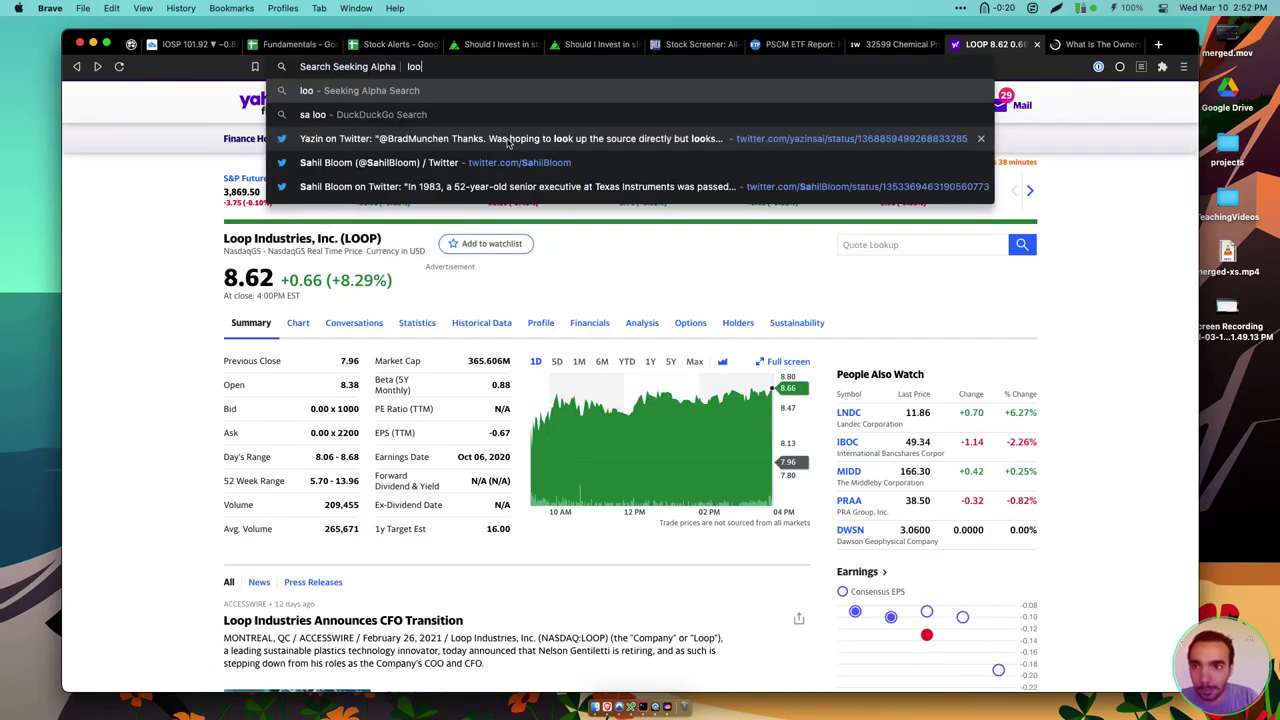
key("Return")
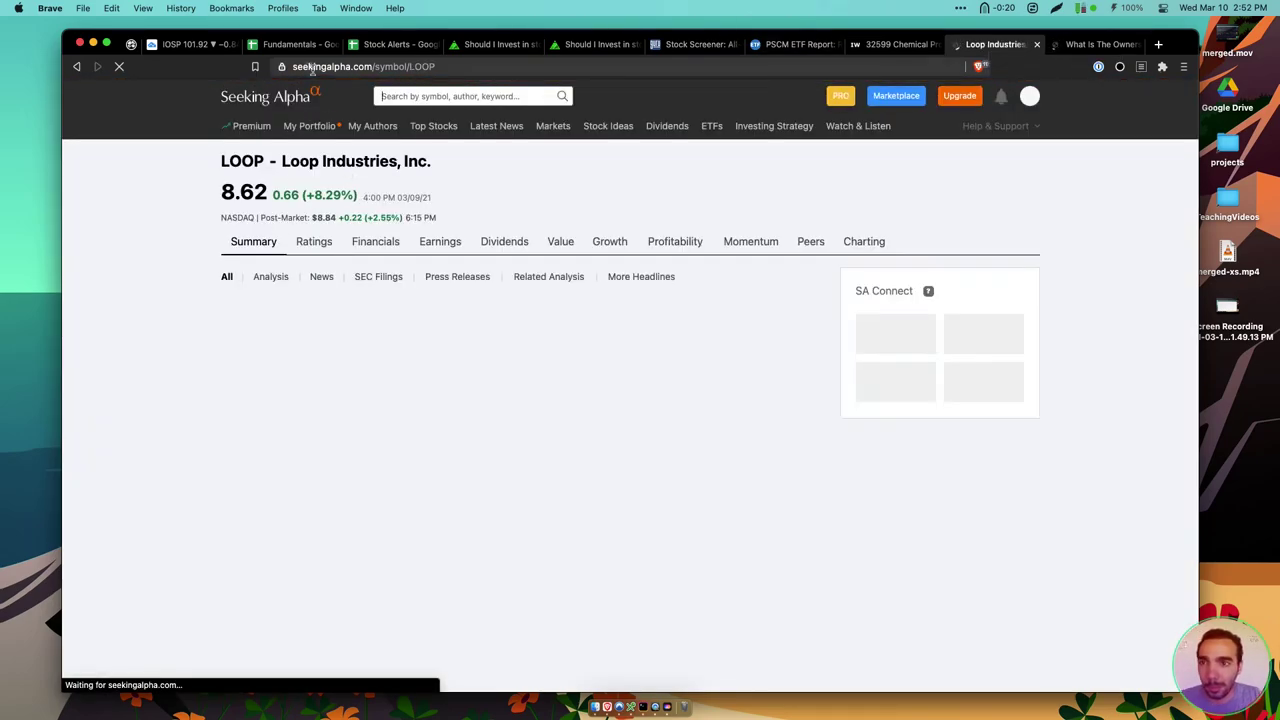
Review Loop Industries' 2016 to 2020 columns in the Fundamentals spreadsheet
left_click(292, 44)
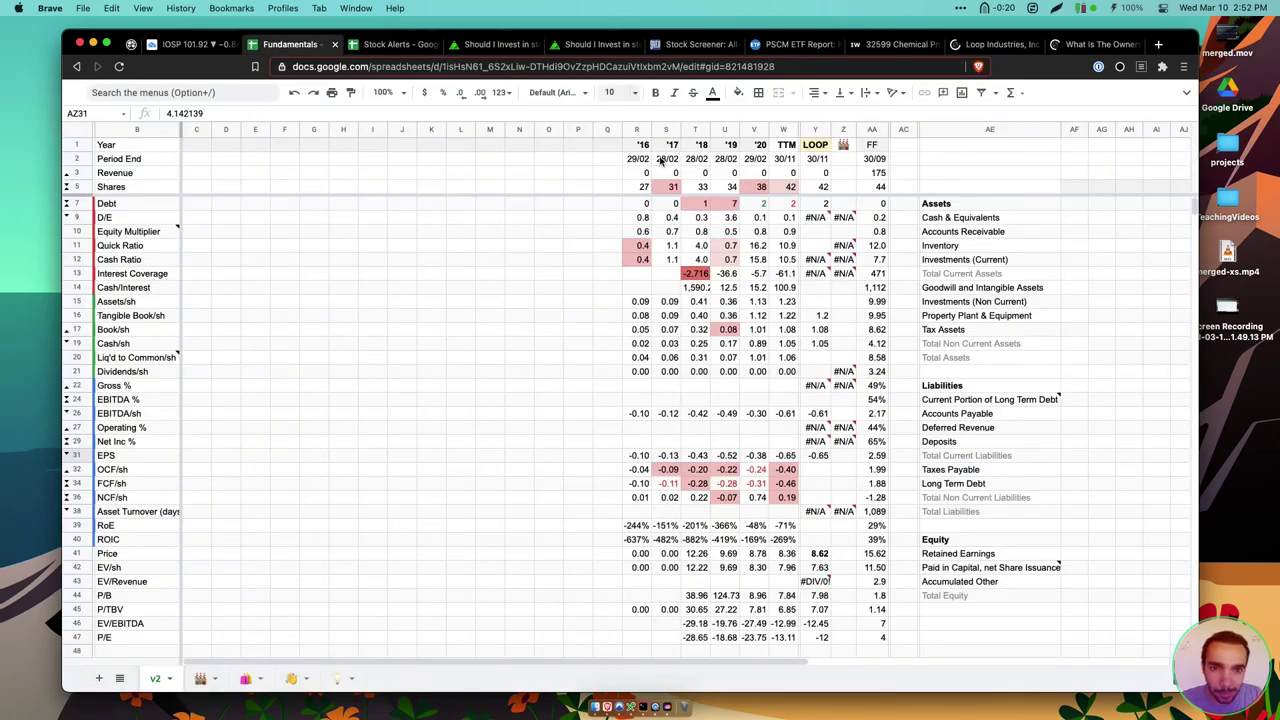
left_click_drag(636, 130, 760, 132)
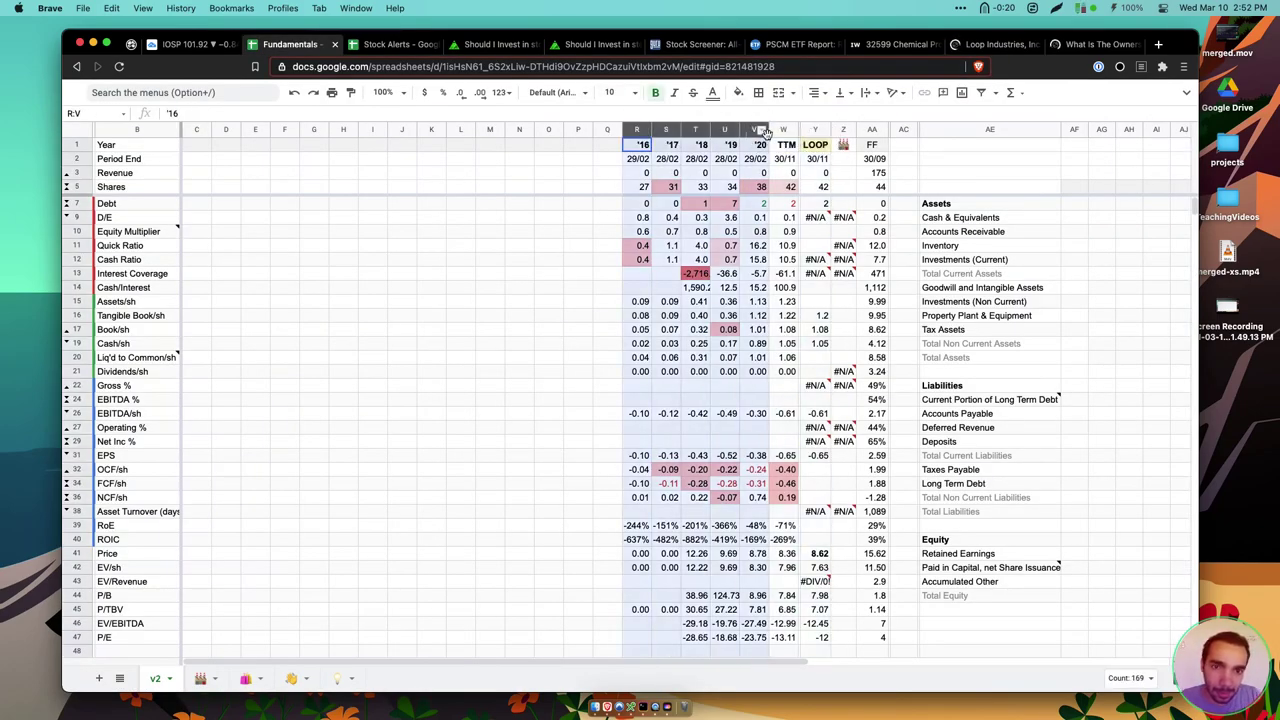
Read the Yahoo Finance article on Loop Industries' ownership structure, including the ownership breakdown chart, and close the article
left_click(1100, 45)
scroll(657, 368, "down", 4)
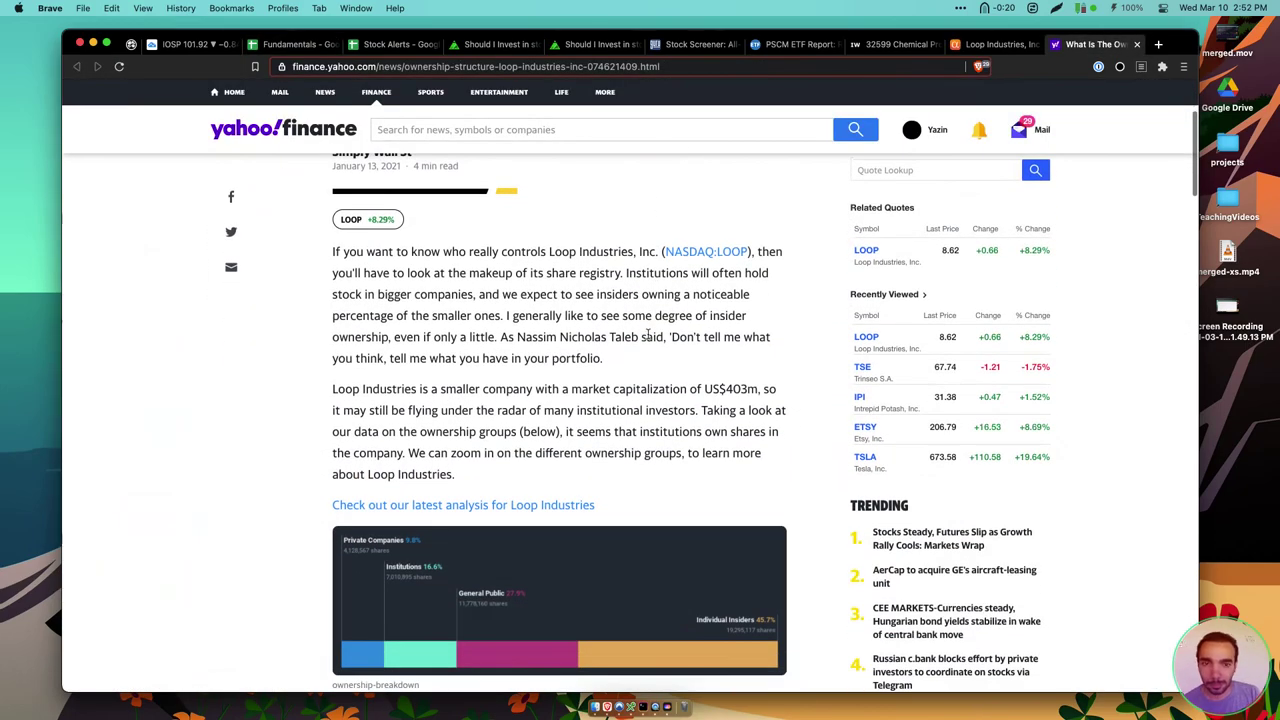
left_click_drag(643, 337, 674, 477)
scroll(674, 478, "down", 1)
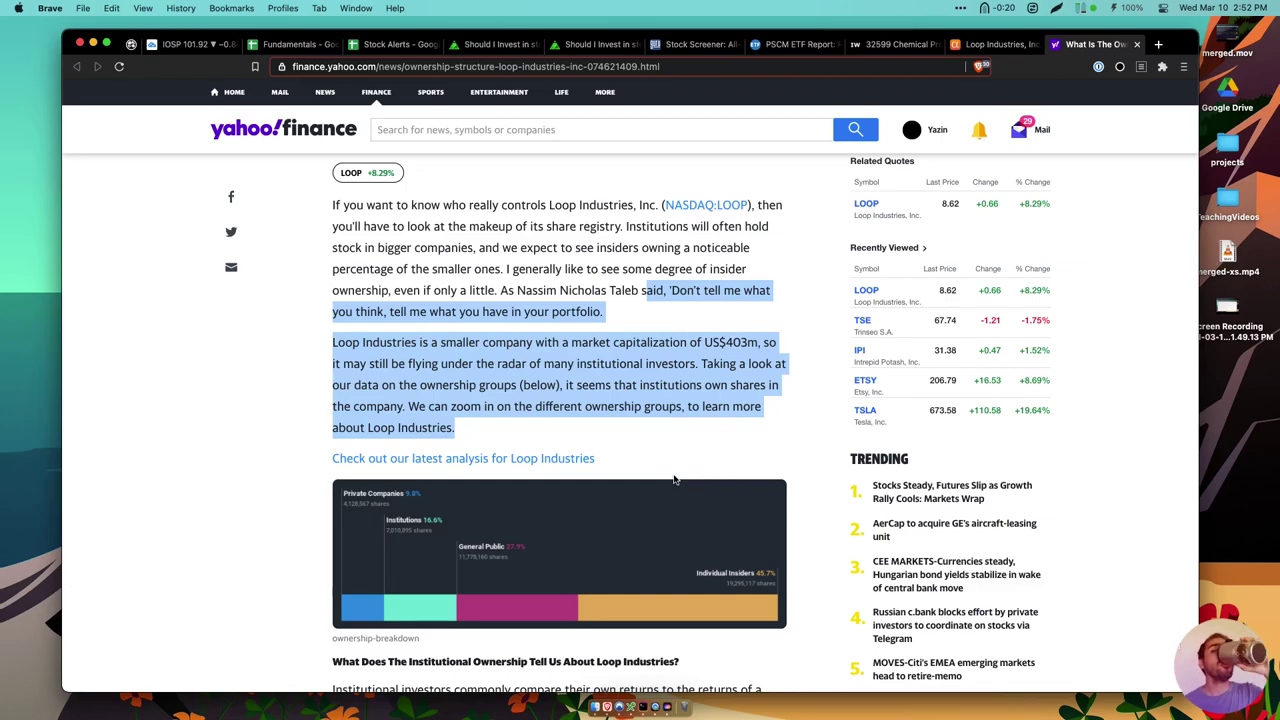
scroll(674, 480, "up", 4)
scroll(674, 480, "down", 4)
scroll(560, 443, "up", 2)
scroll(560, 443, "up", 2)
scroll(531, 297, "down", 12)
key("super+w")
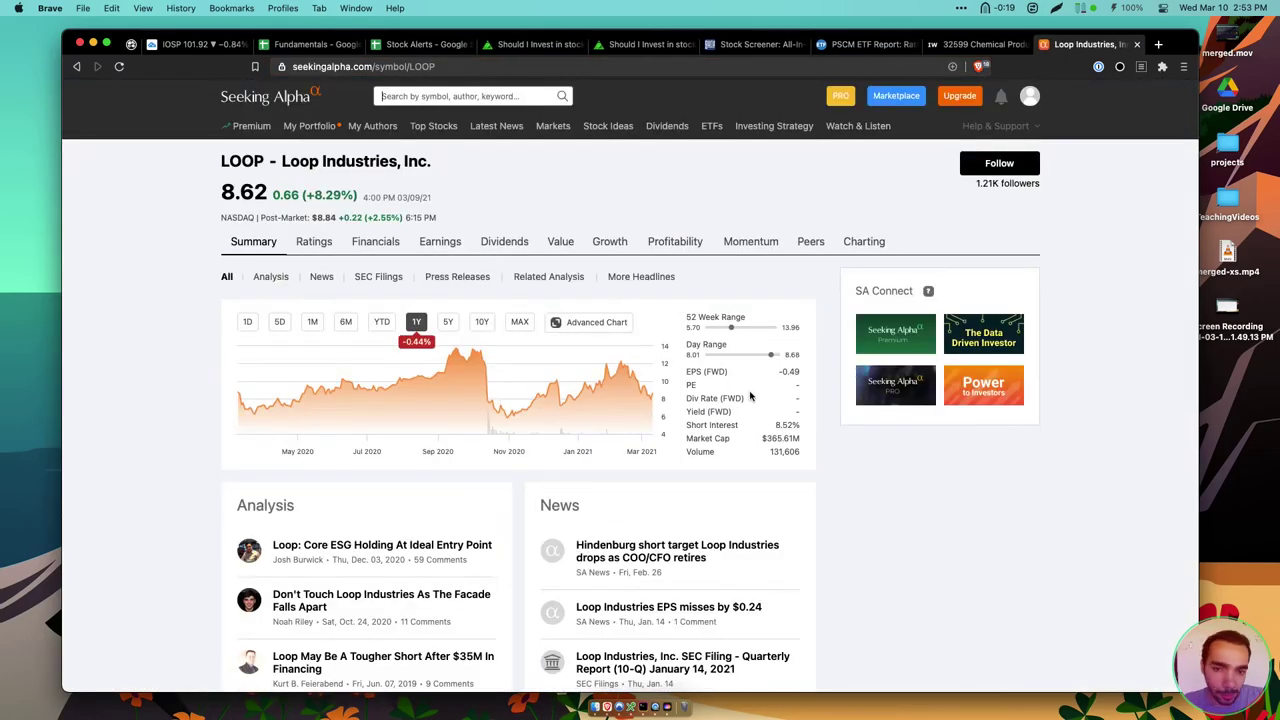
Open the Seeking Alpha analysis "Loop: Core ESG Holding At Ideal Entry Point" and read its summary points
scroll(419, 284, "down", 5)
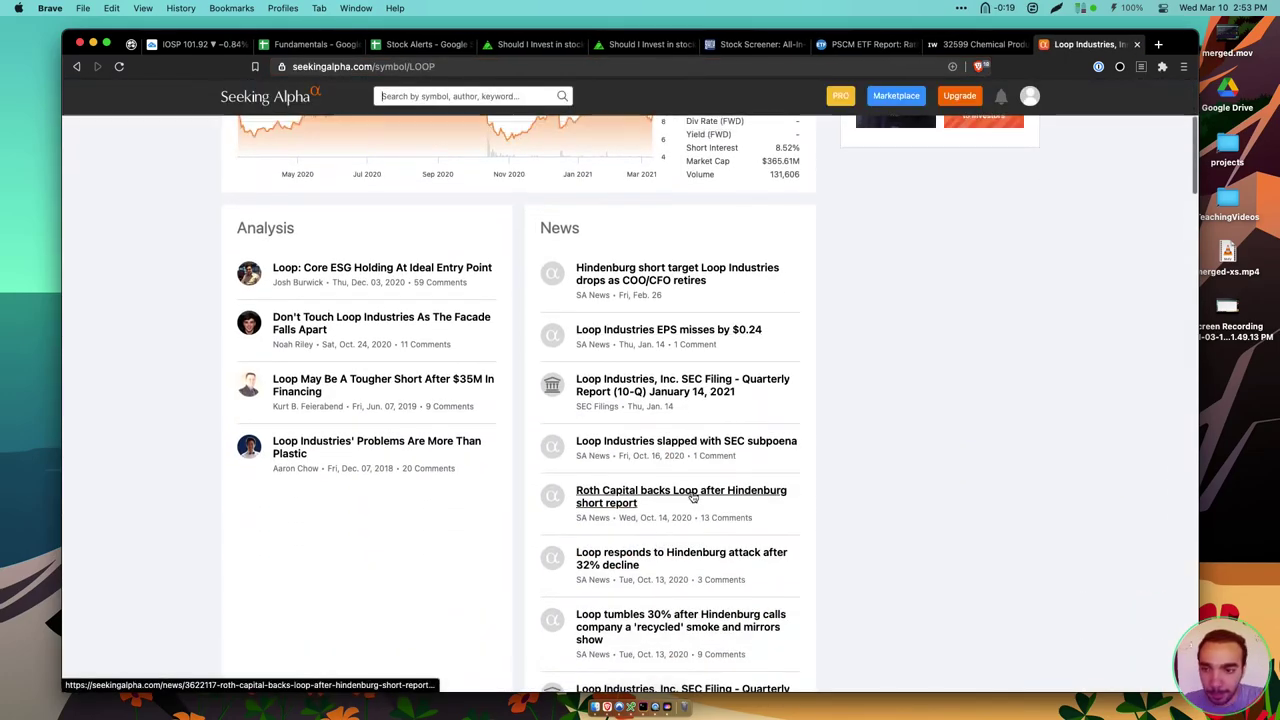
left_click(444, 276)
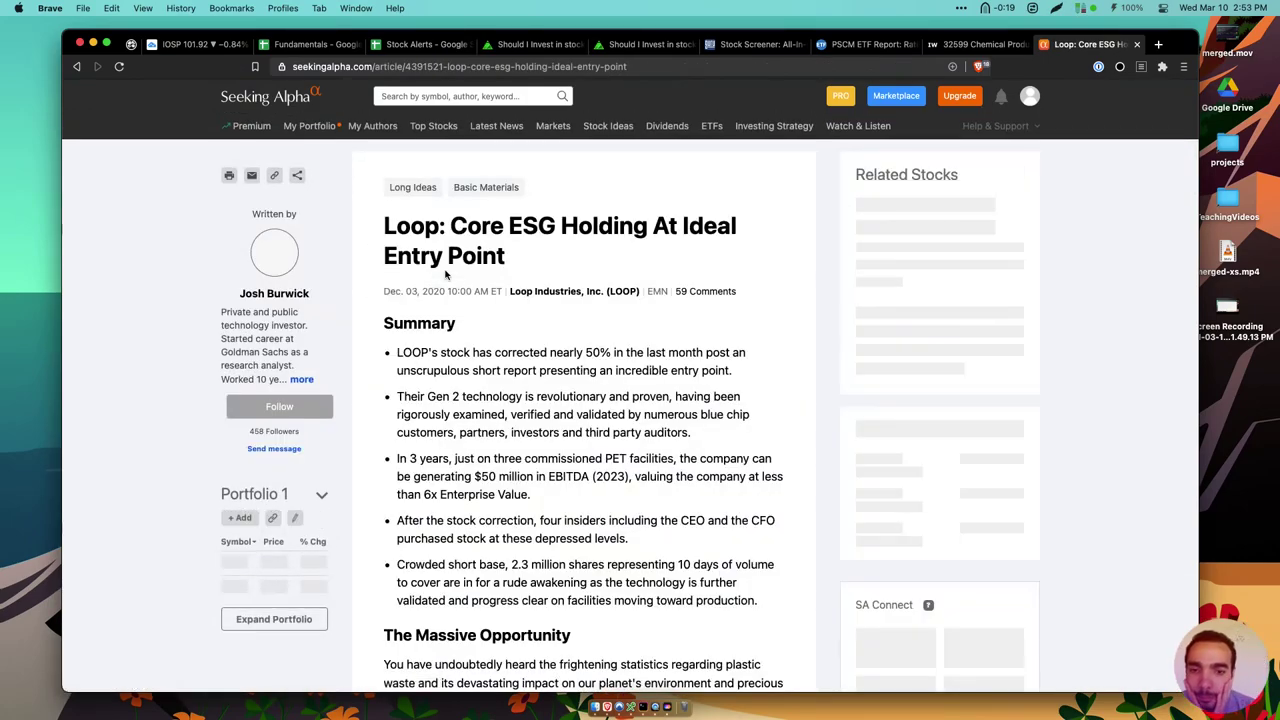
scroll(564, 238, "down", 4)
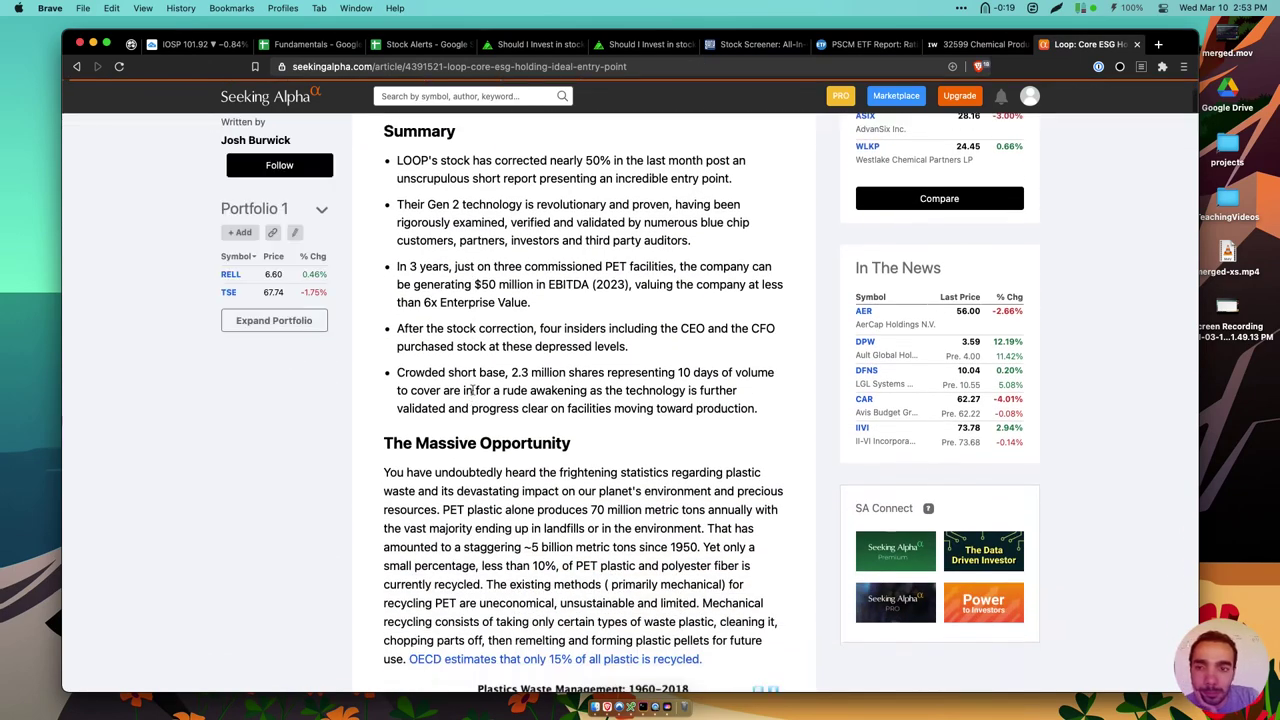
triple_click(564, 238)
triple_click(565, 278)
scroll(565, 280, "down", 1)
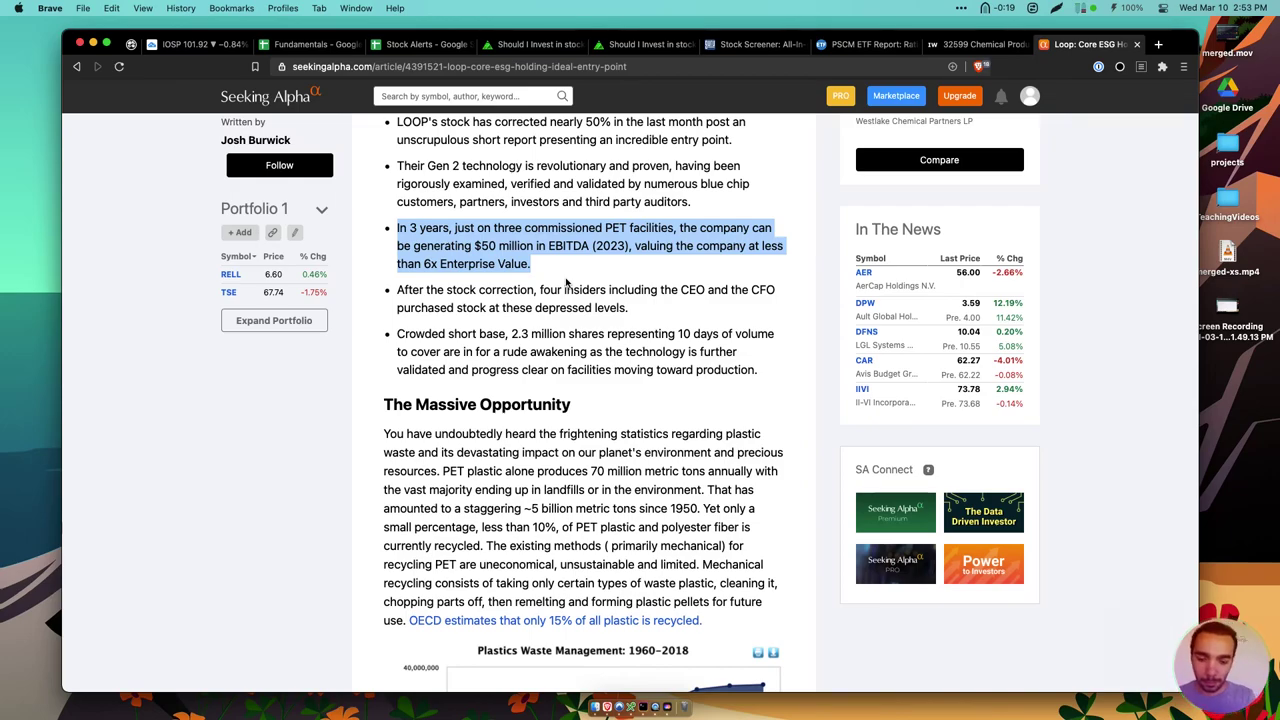
Search OpenInsider for "loop" in a new tab and return to the Seeking Alpha article while it loads
key("super+t")
type("oi")
key("Tab")
type("loop")
key("Return")
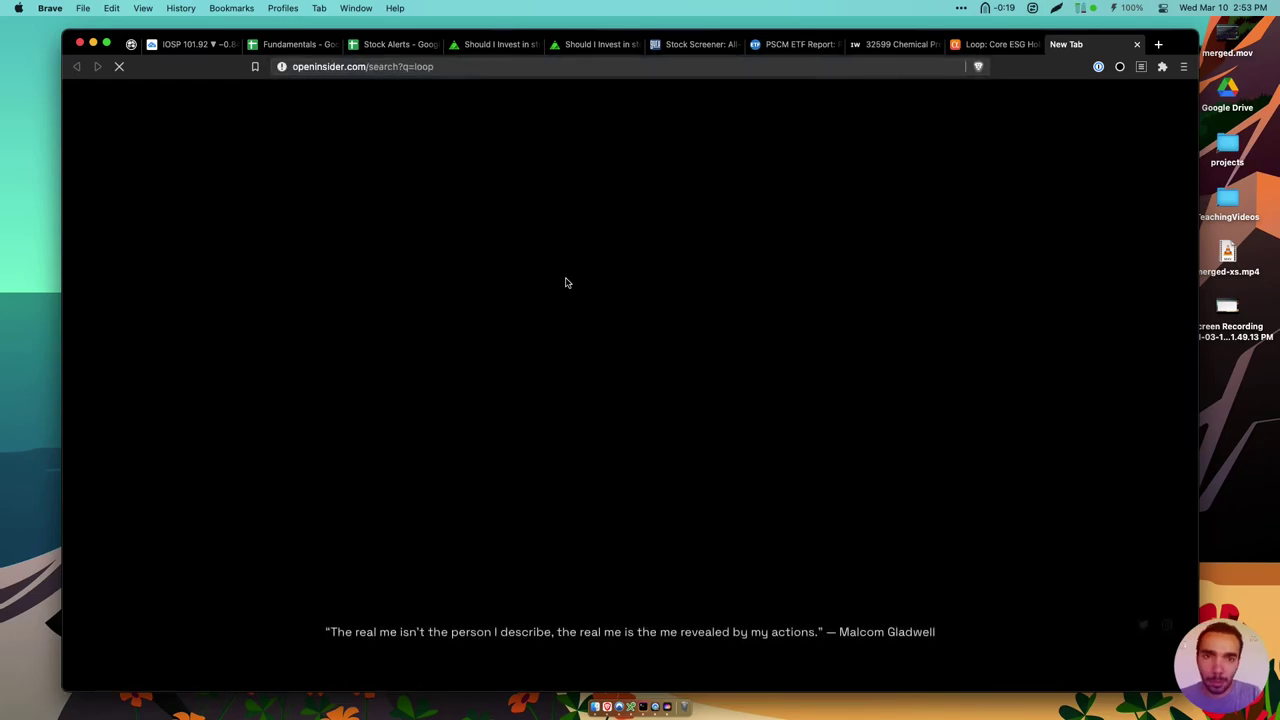
key("ctrl+shift+Tab")
Read the article's "The Massive Opportunity" section on PET plastic waste and its waste management chart
scroll(569, 281, "down", 2)
left_click_drag(384, 236, 604, 347)
scroll(604, 330, "down", 1)
left_click(606, 320)
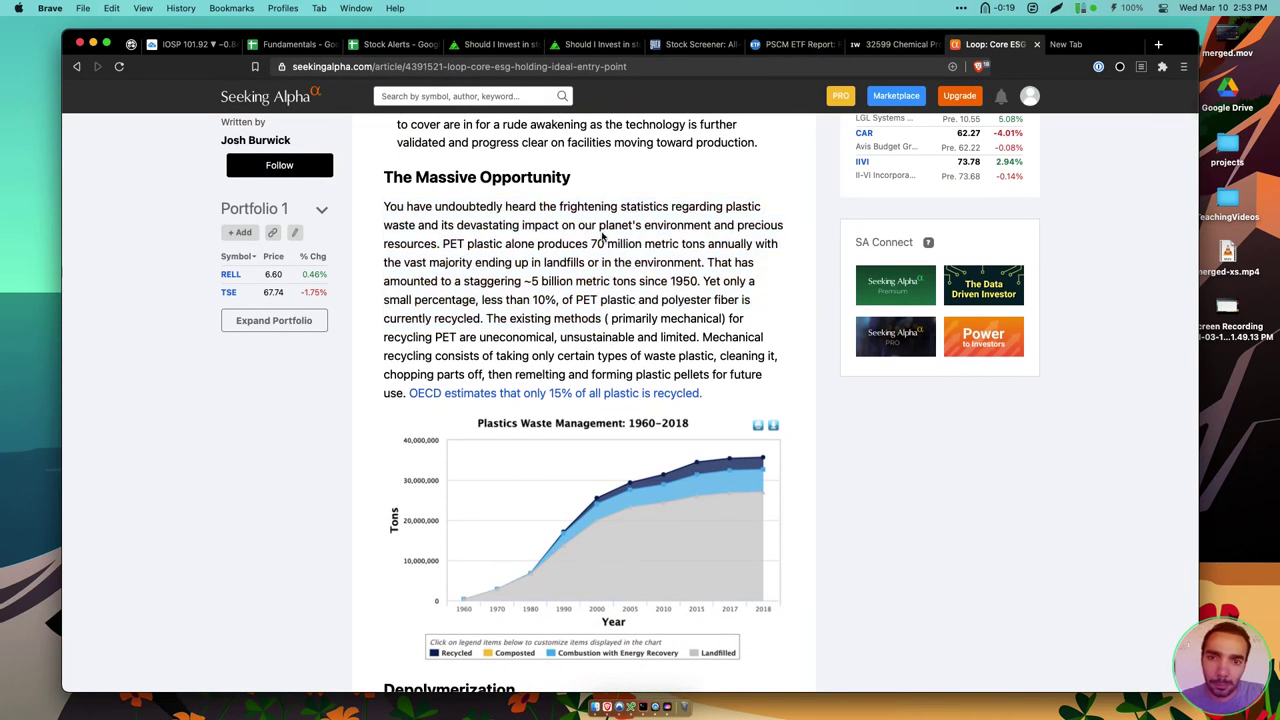
triple_click(603, 236)
scroll(603, 232, "down", 2)
left_click(603, 236)
Read the "Depolymerization" section, focusing on how Loop's technology moved from lab scale to pilot scale
scroll(603, 237, "down", 3)
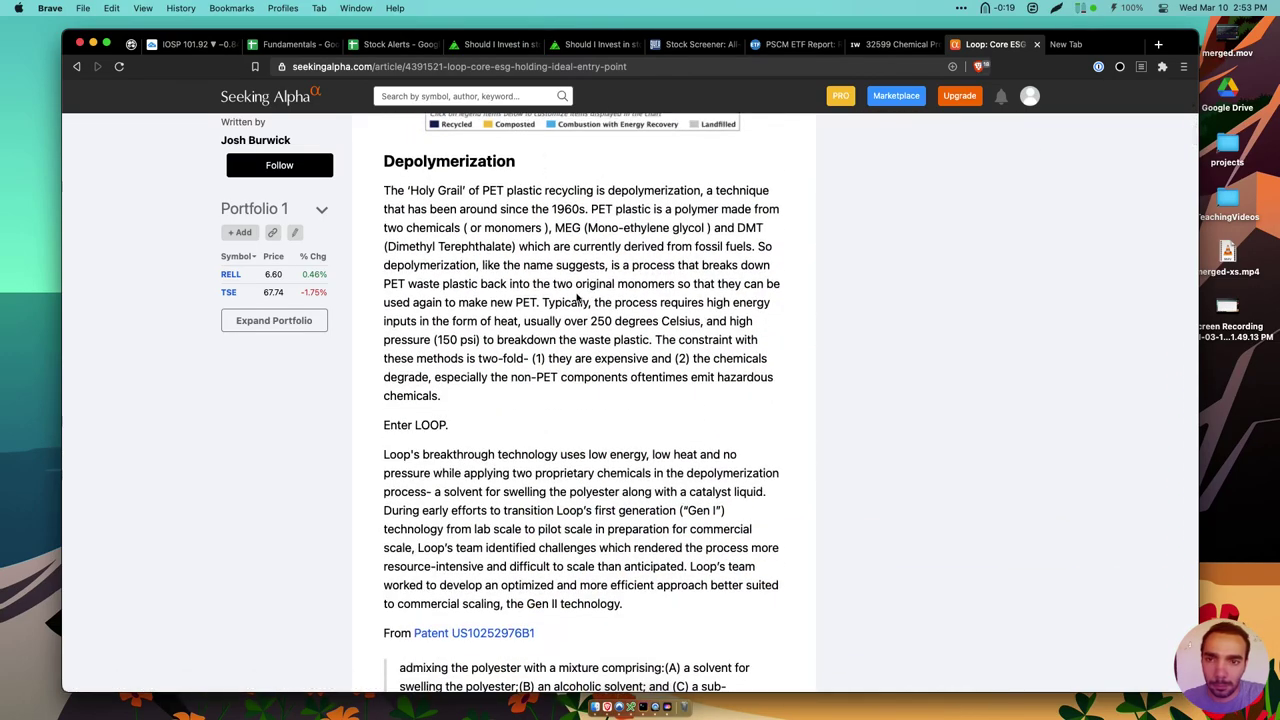
scroll(577, 295, "down", 2)
scroll(573, 287, "down", 2)
left_click_drag(580, 285, 578, 320)
scroll(577, 380, "down", 4)
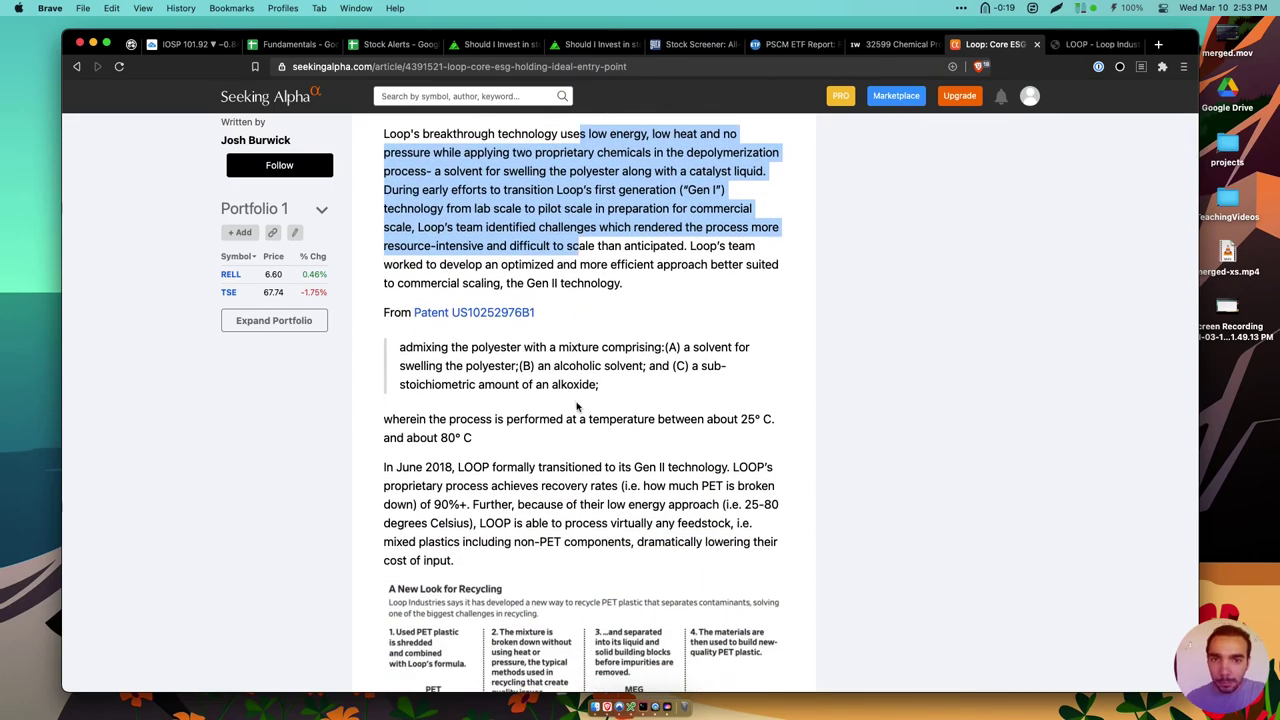
triple_click(577, 283)
left_click(577, 283)
left_click_drag(565, 208, 595, 270)
left_click(594, 270)
left_click_drag(476, 208, 412, 227)
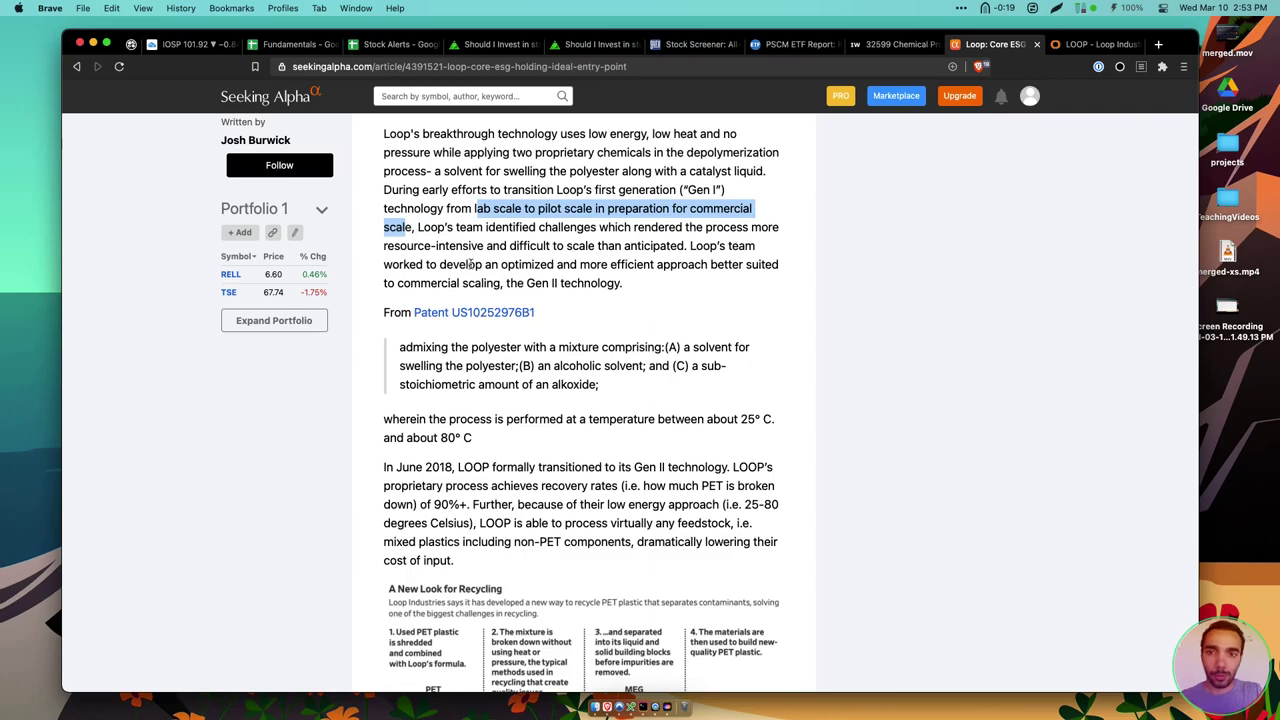
Read from the Gen II technology paragraph and recycling diagram through the "Filtration and Polymerization" section
scroll(526, 386, "down", 5)
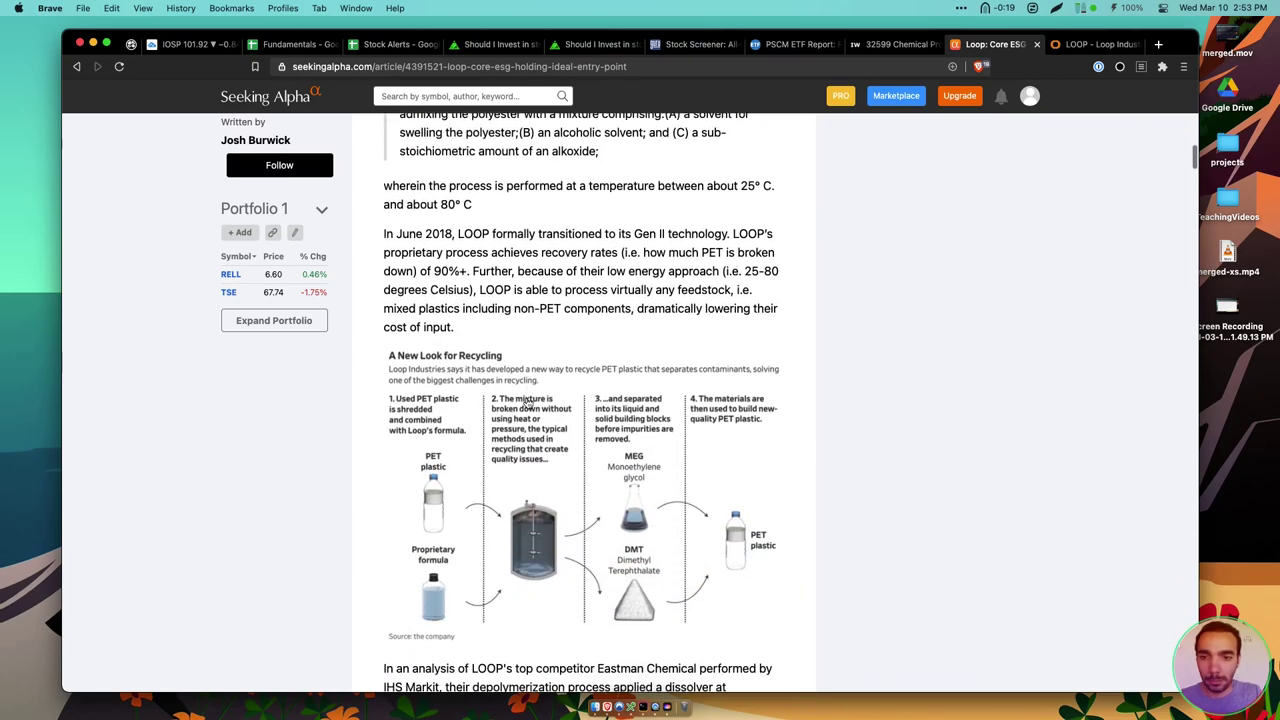
scroll(563, 250, "up", 1)
triple_click(563, 250)
scroll(565, 240, "down", 2)
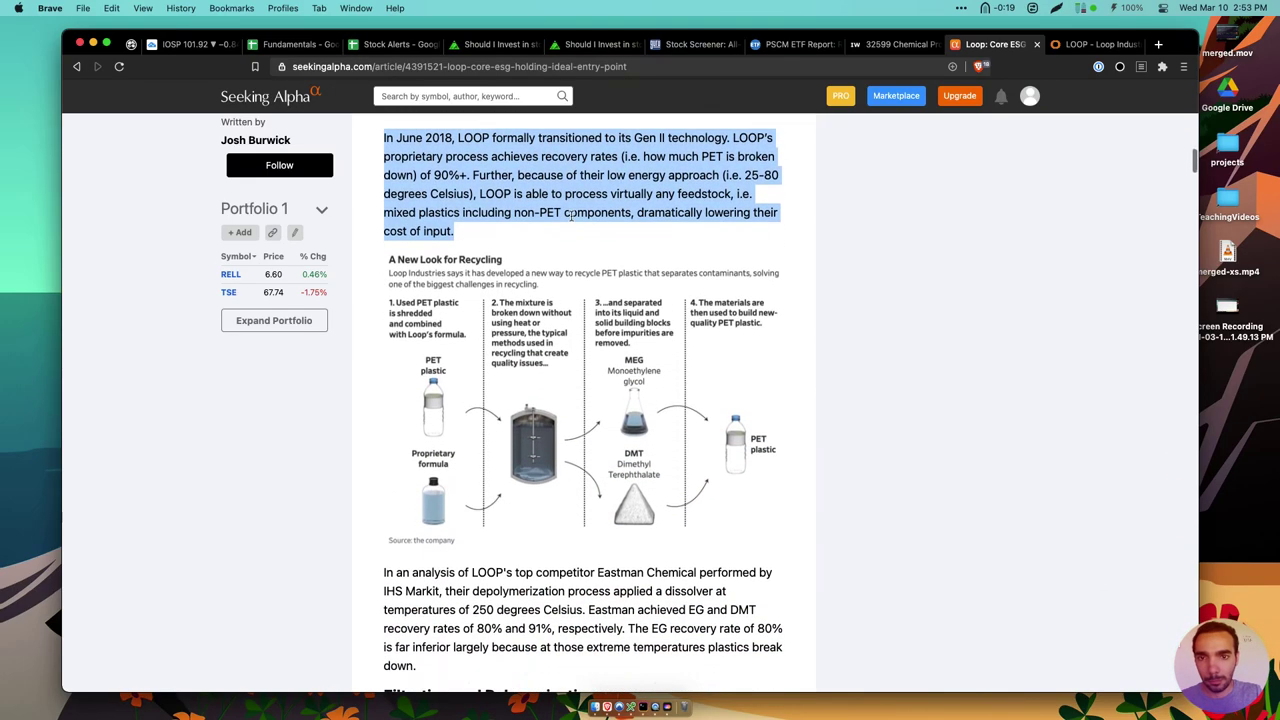
scroll(571, 216, "down", 1)
scroll(571, 216, "down", 5)
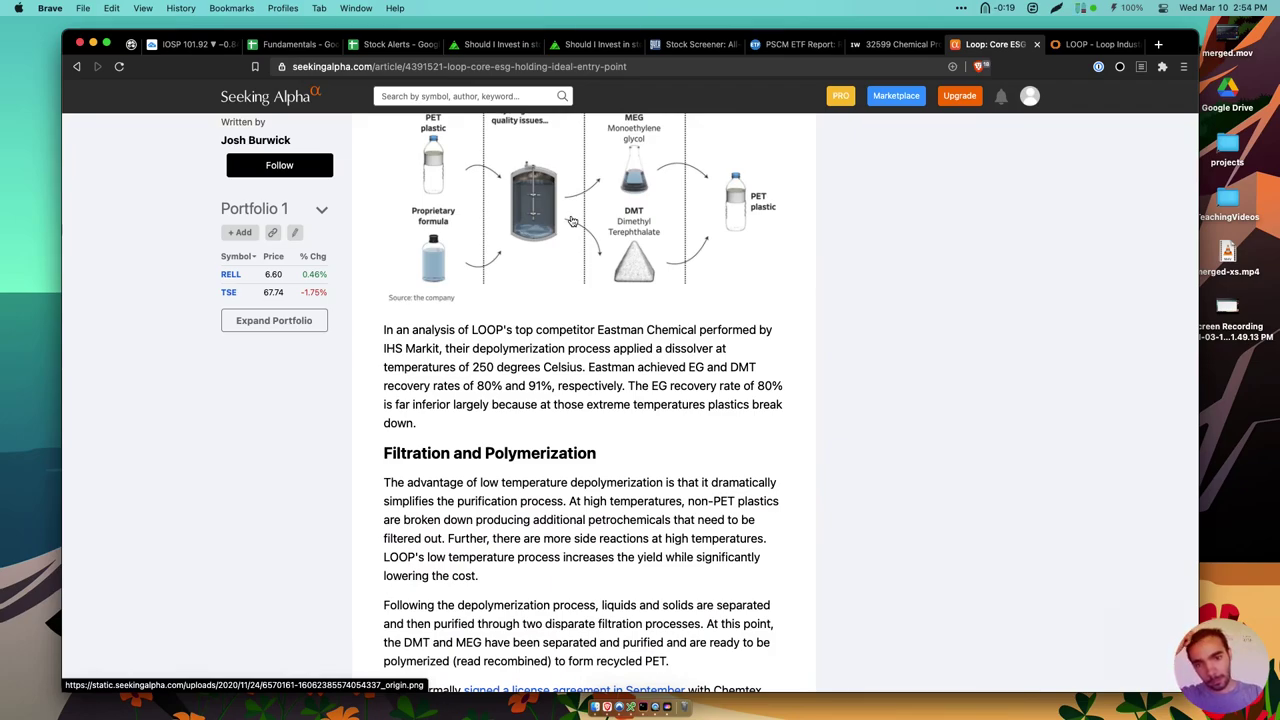
scroll(690, 323, "down", 5)
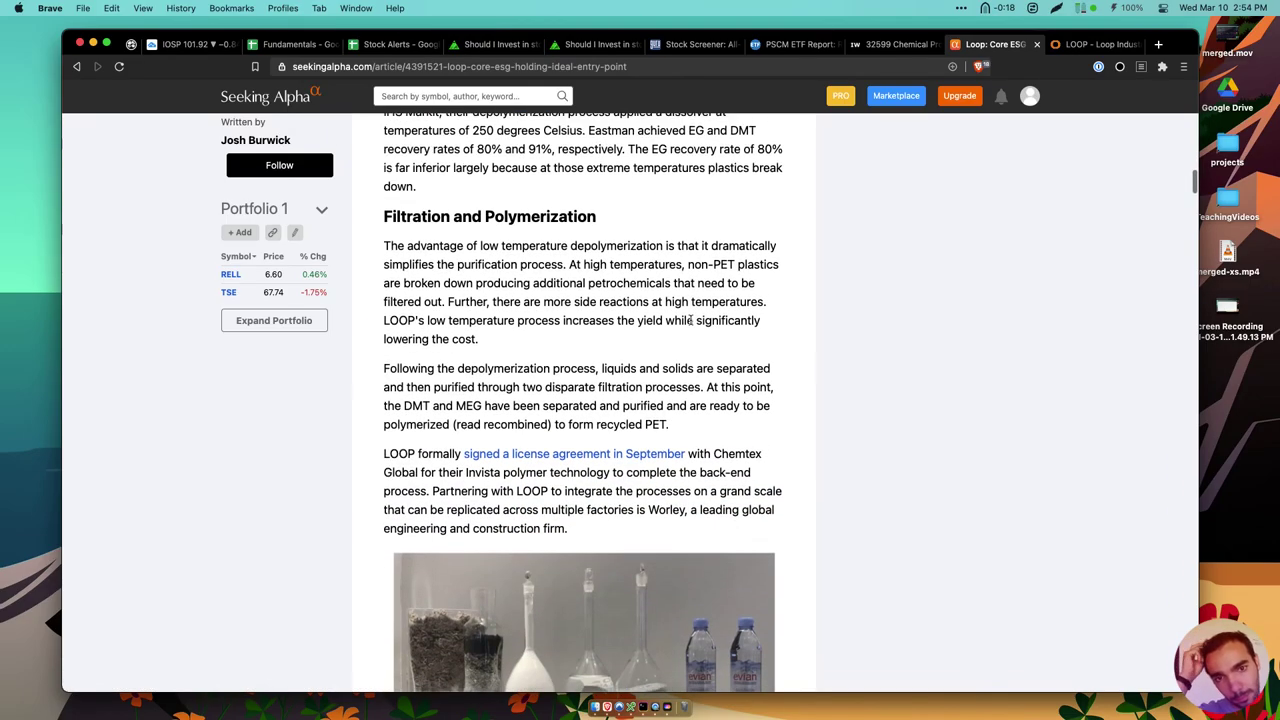
scroll(690, 323, "down", 5)
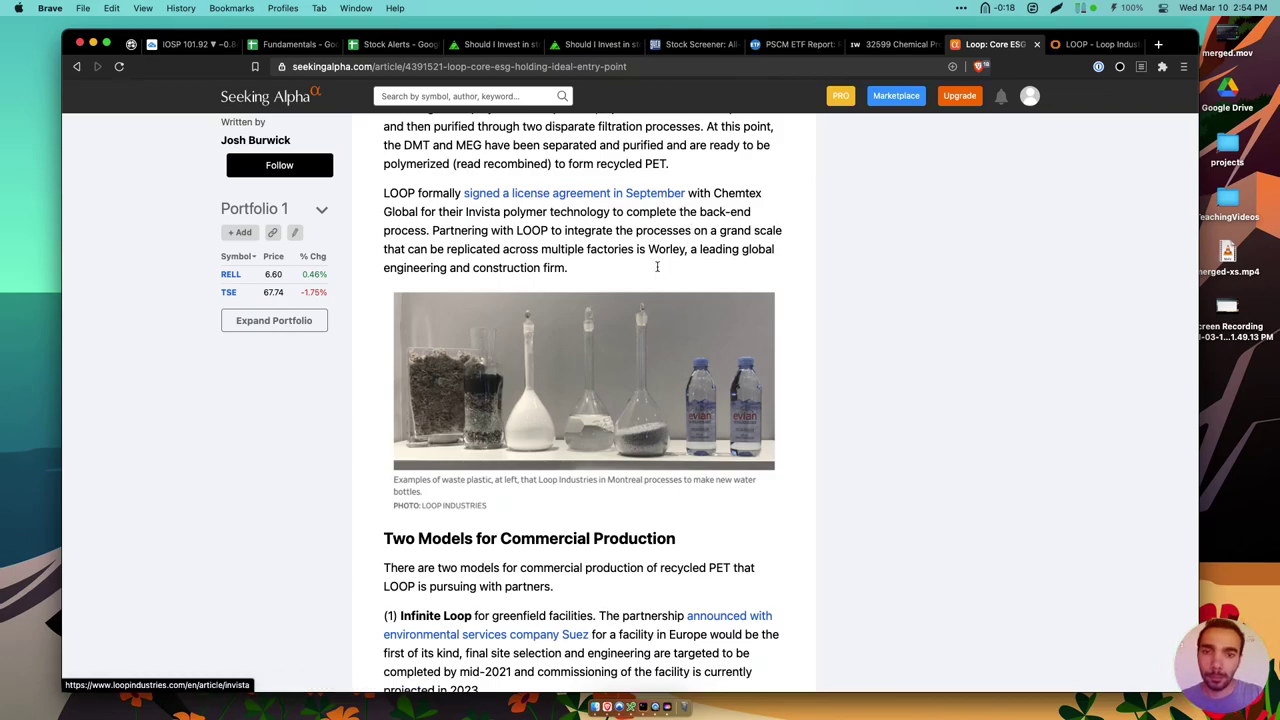
Read the "Two Models for Commercial Production" section, covering the Infinite Loop facilities and the Indorama retrofitting
scroll(658, 270, "down", 3)
scroll(658, 275, "down", 1)
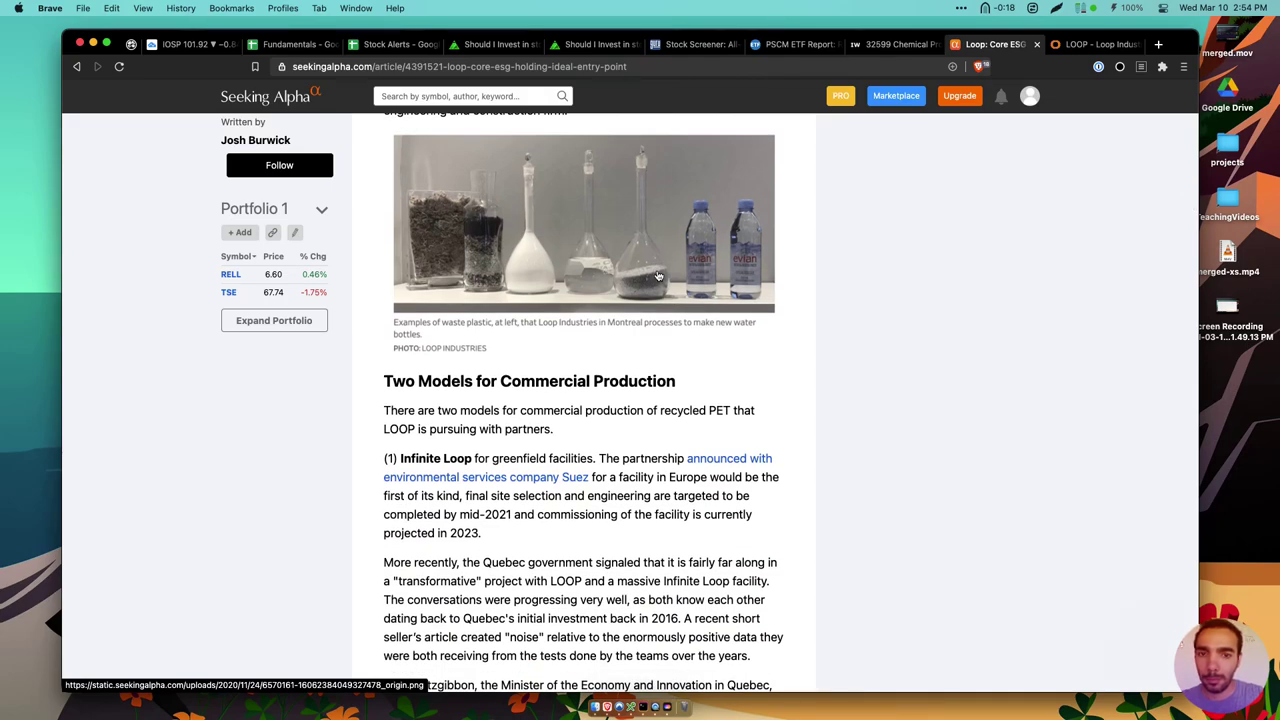
scroll(658, 276, "down", 5)
triple_click(640, 272)
scroll(640, 272, "down", 2)
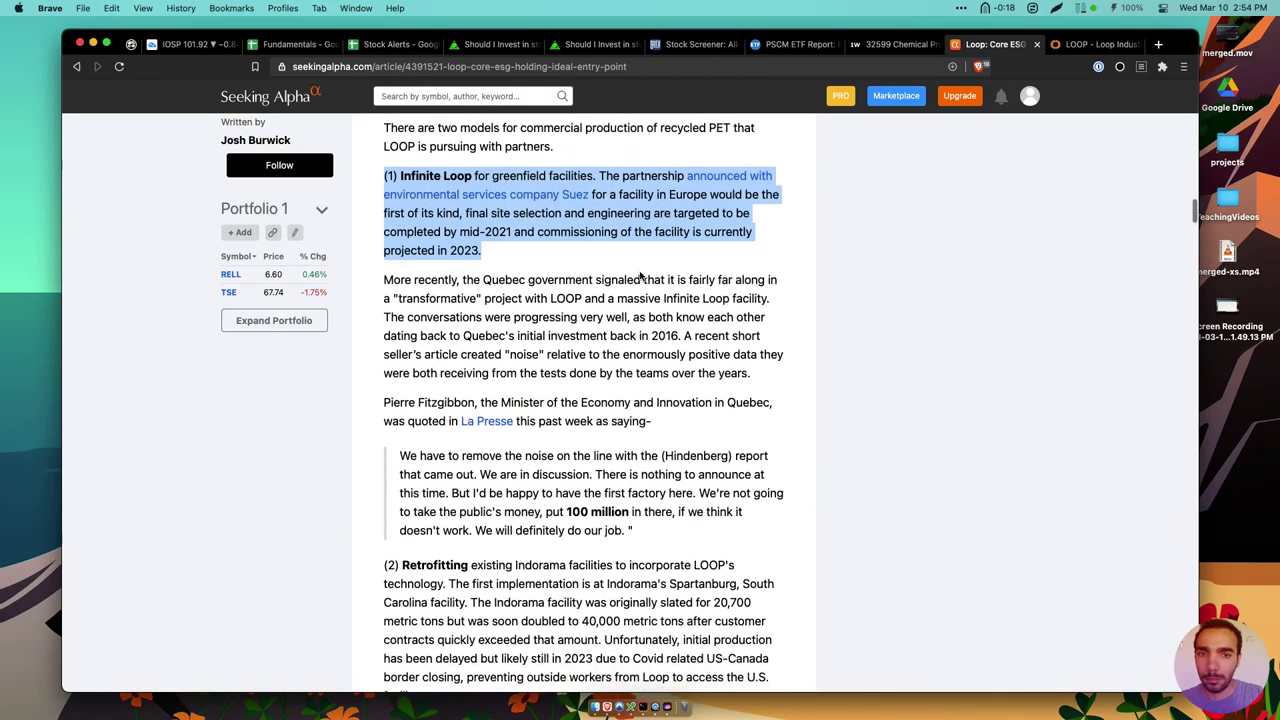
scroll(640, 275, "down", 2)
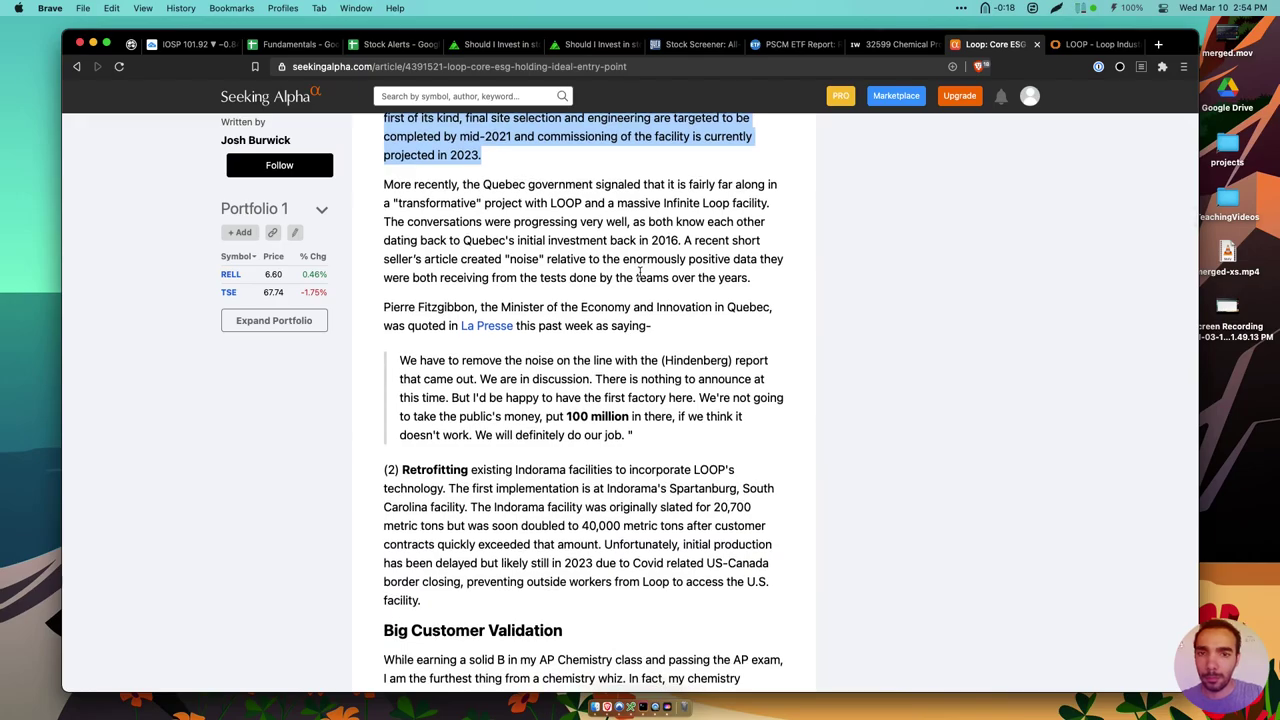
triple_click(640, 272)
scroll(638, 265, "down", 3)
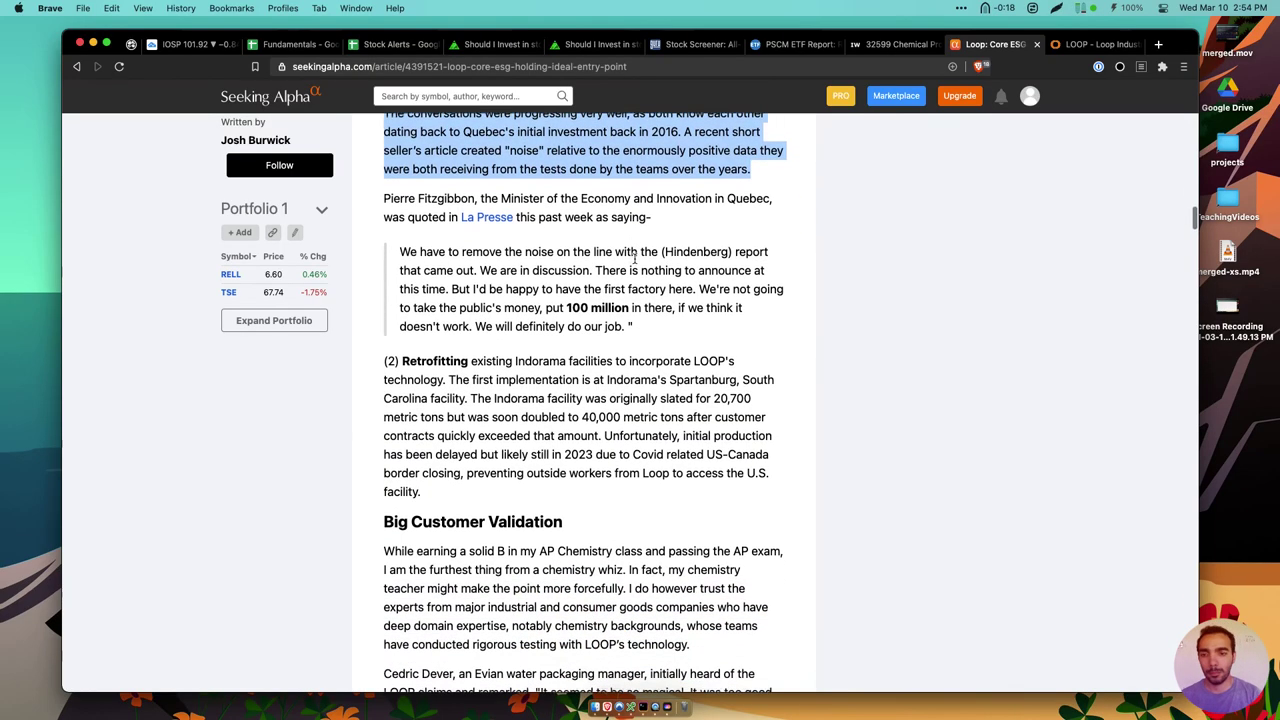
scroll(634, 258, "down", 3)
triple_click(614, 264)
Read the opening paragraph of the "Big Customer Validation" section
scroll(614, 264, "down", 5)
triple_click(616, 282)
scroll(616, 270, "down", 1)
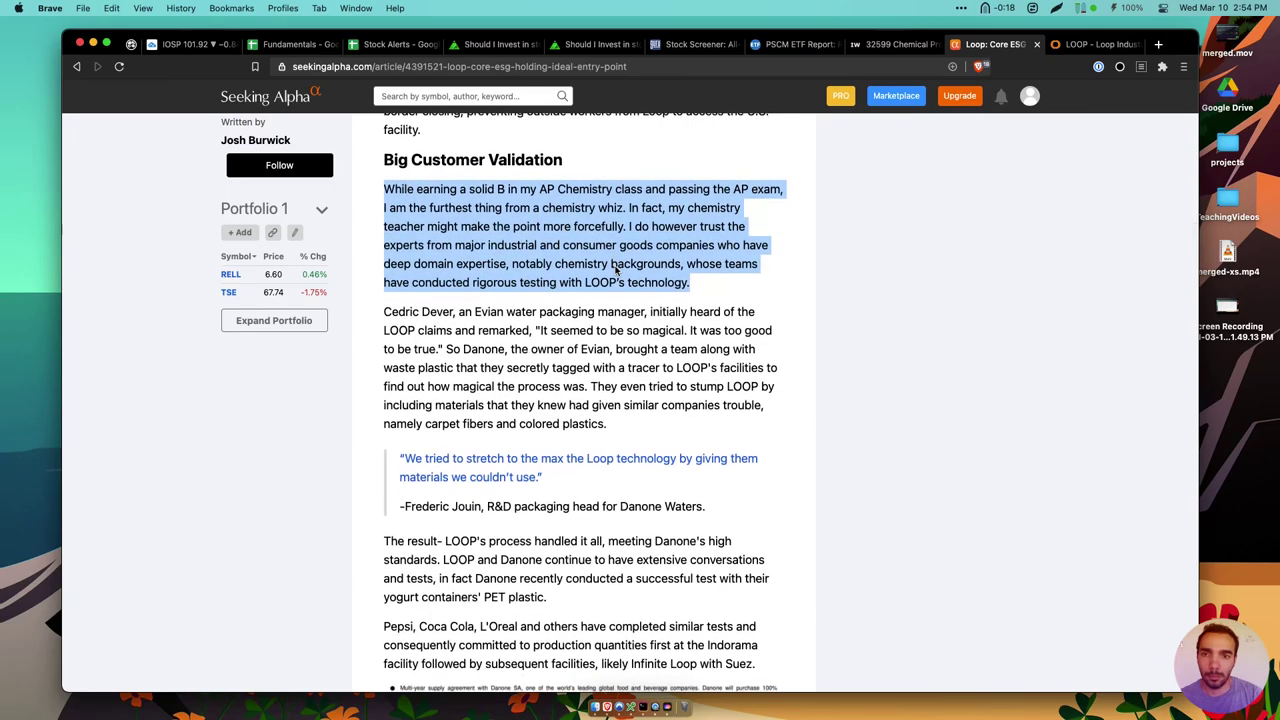
triple_click(614, 264)
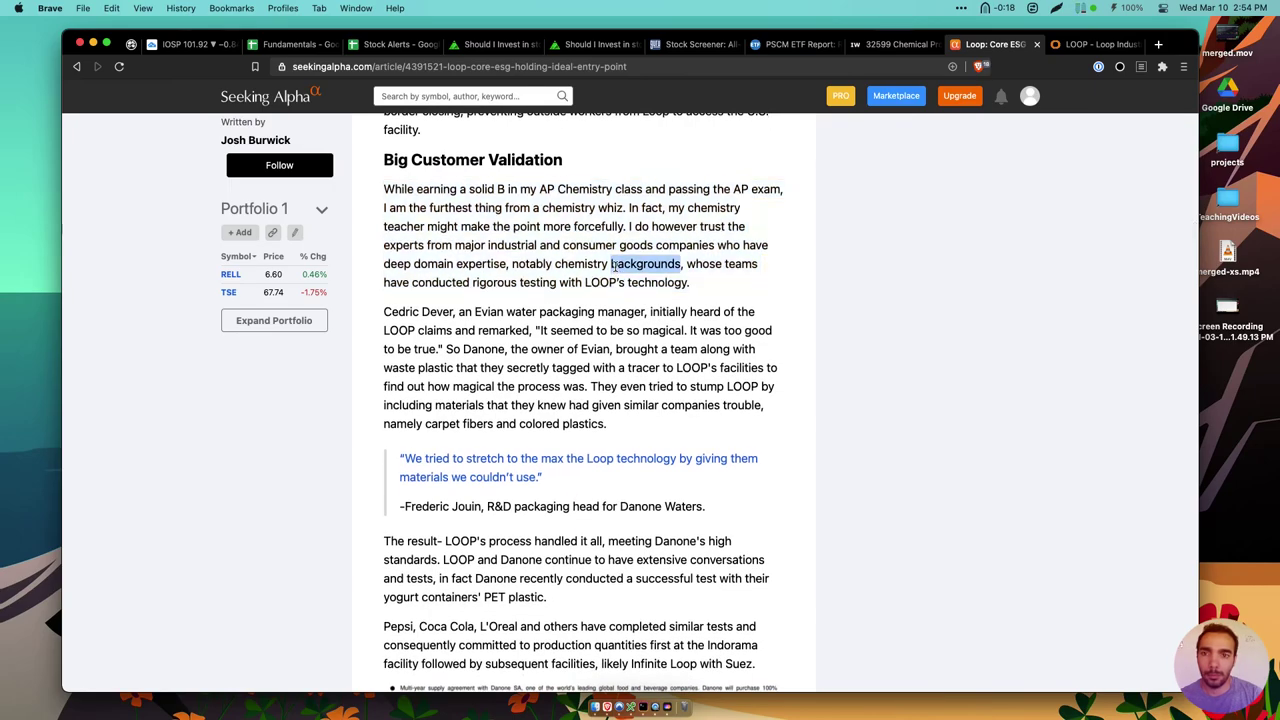
scroll(615, 266, "down", 1)
scroll(615, 270, "down", 3)
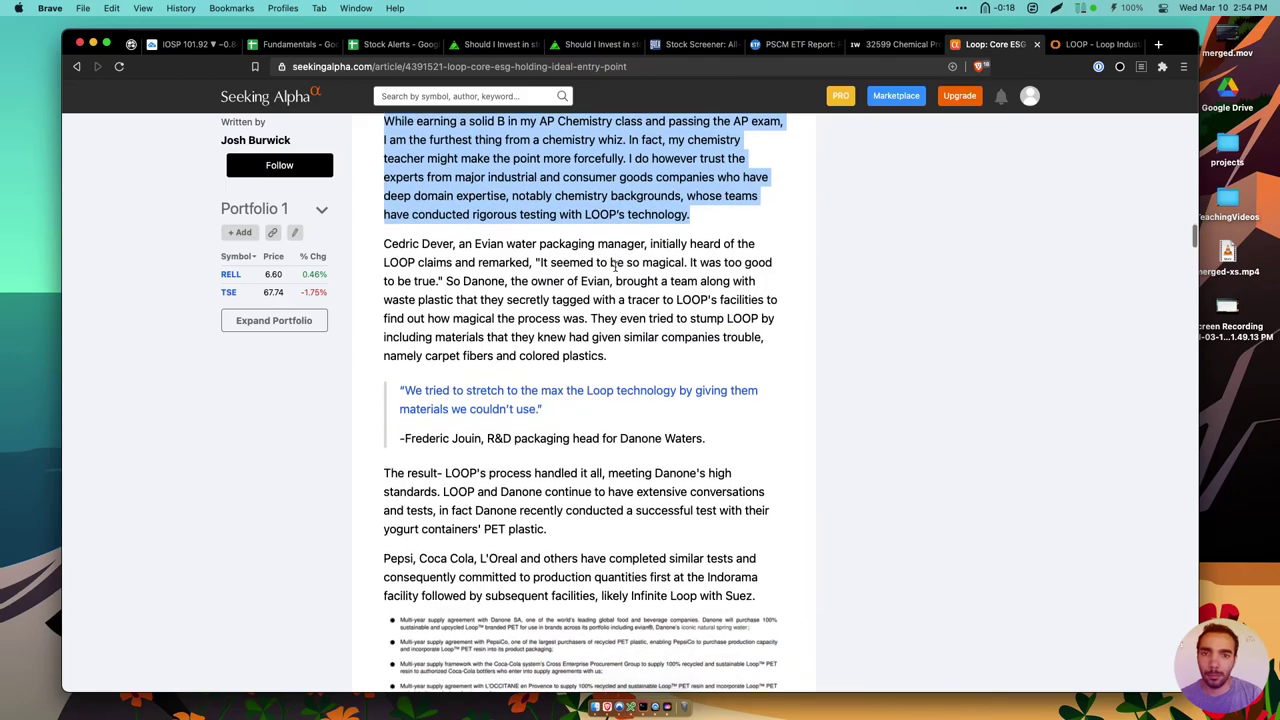
Study the account of Danone and Evian testing Loop's technology, highlighting the Evian packaging manager's "too good to be true" quote
scroll(615, 270, "down", 1)
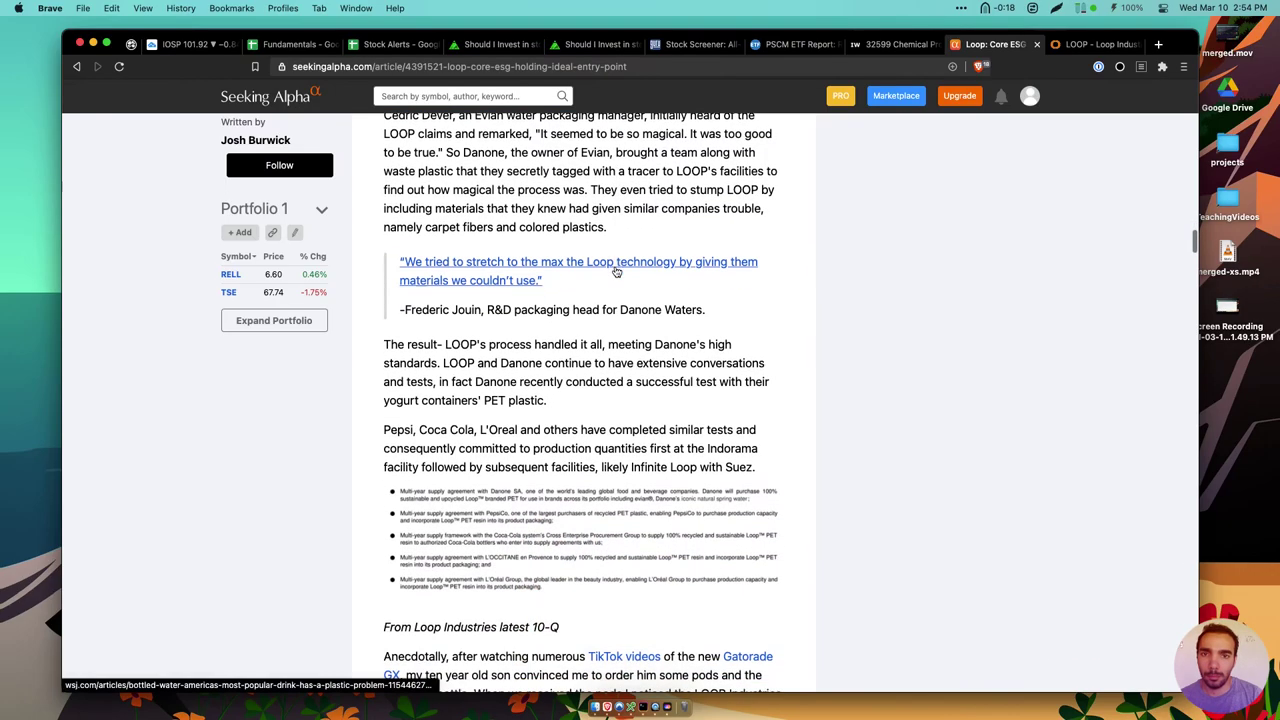
triple_click(640, 222)
left_click(640, 222)
scroll(640, 222, "down", 1)
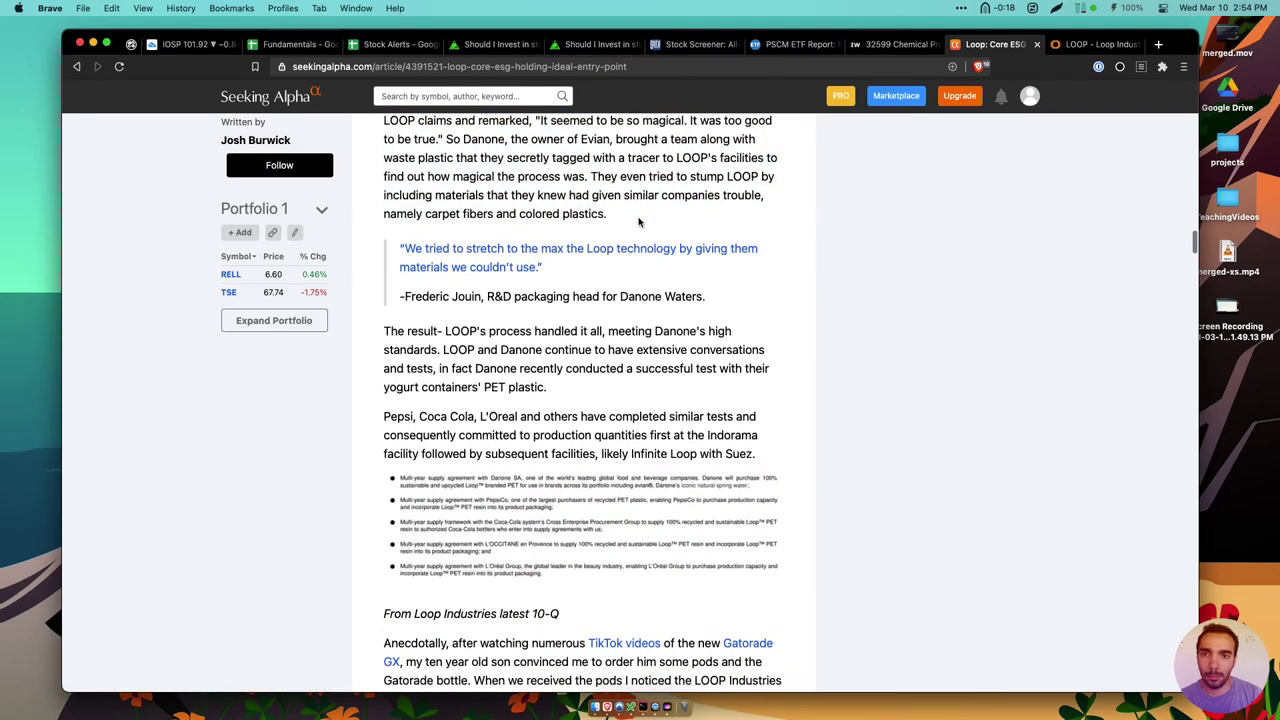
scroll(460, 160, "up", 1)
left_click_drag(442, 178, 529, 171)
scroll(540, 190, "down", 1)
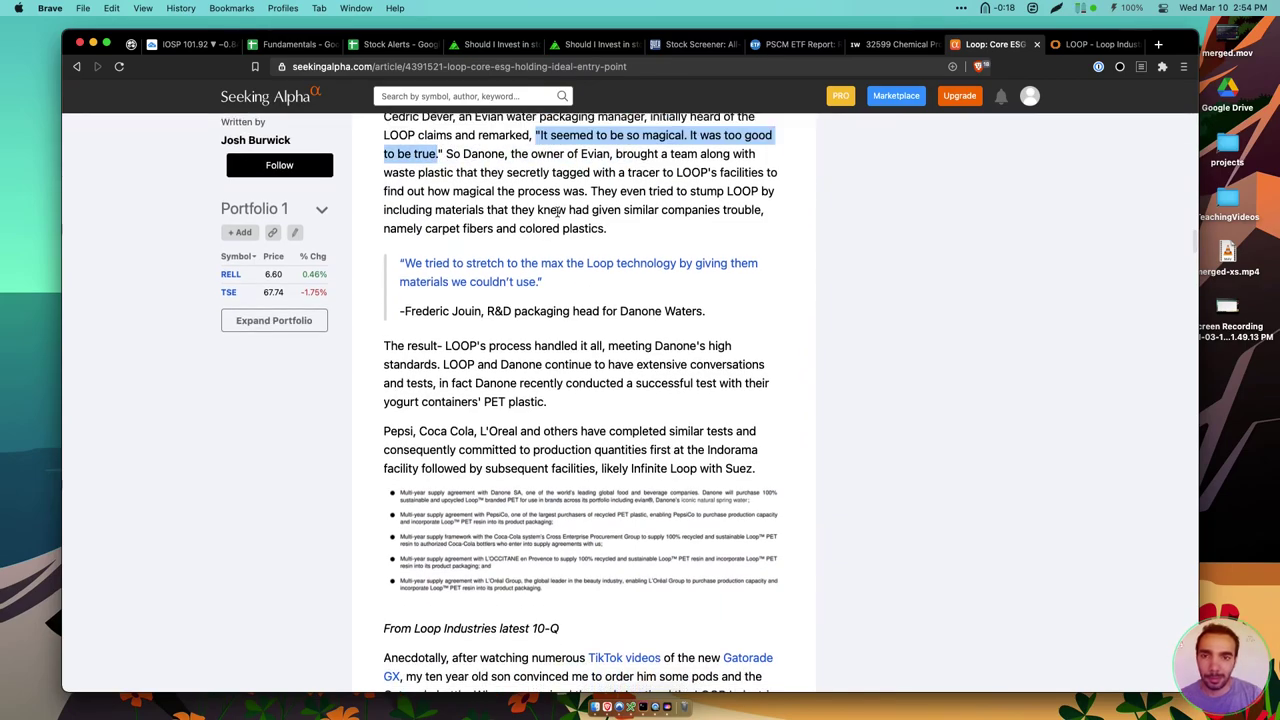
scroll(557, 212, "up", 2)
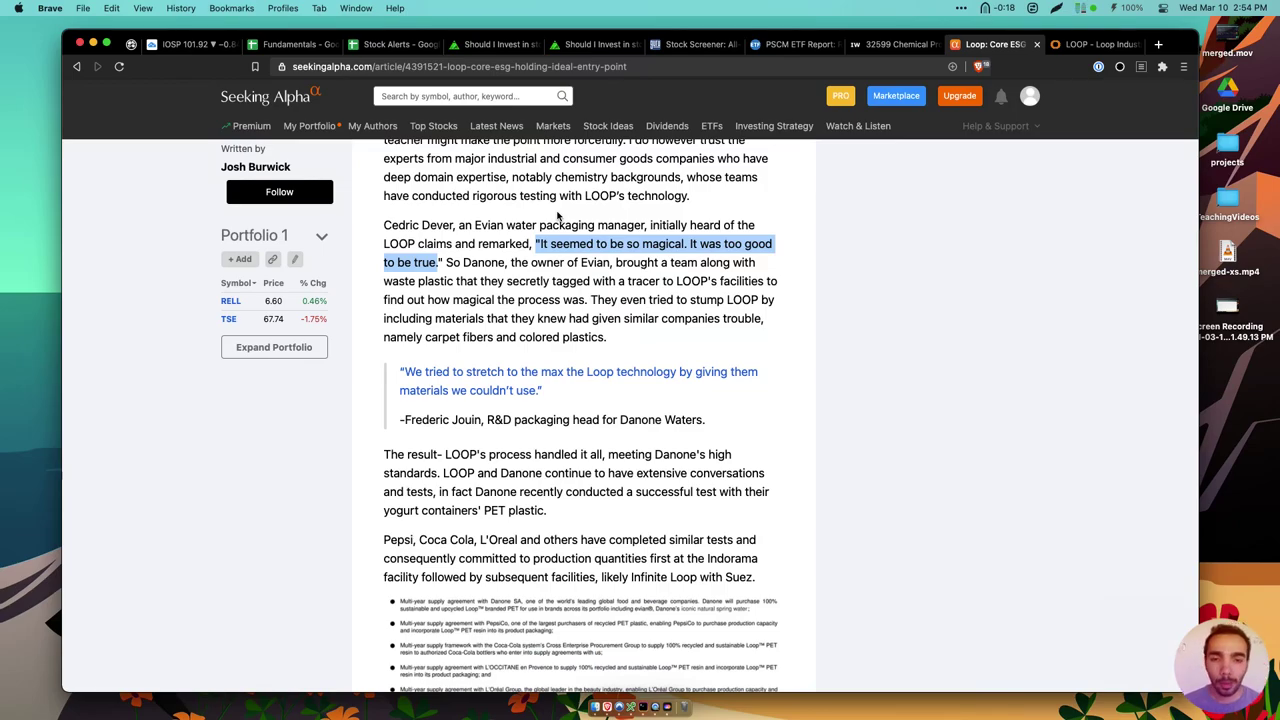
Review the Danone test outcome, the Pepsi, Coca Cola and L'Oreal commitments, and the multi-year supply agreements from the 10-Q
scroll(570, 215, "down", 3)
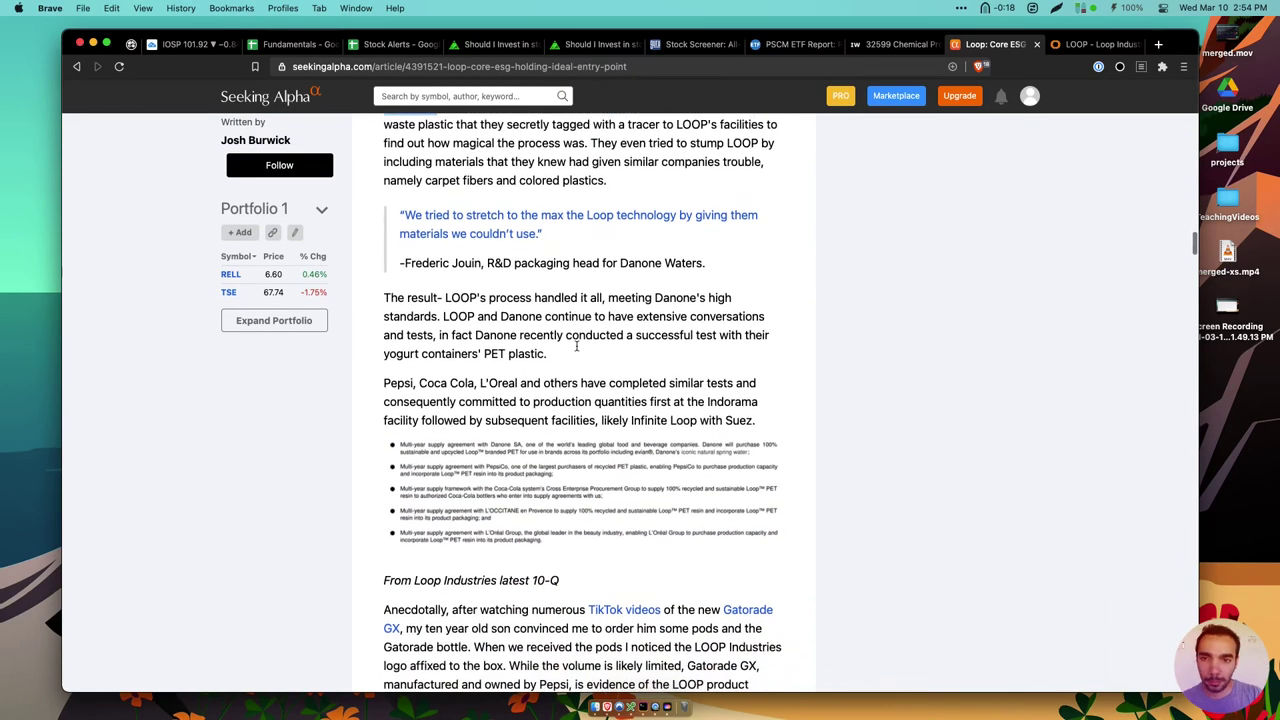
scroll(615, 220, "down", 2)
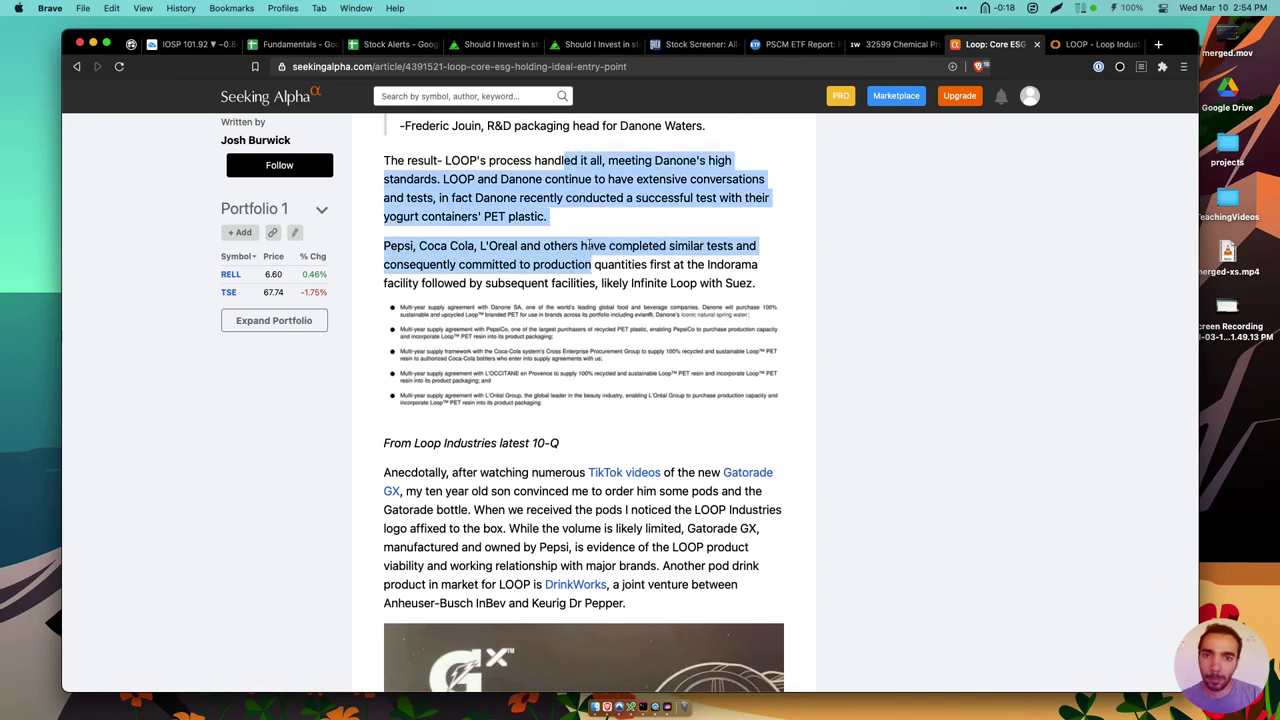
triple_click(589, 226)
scroll(589, 226, "down", 1)
triple_click(589, 224)
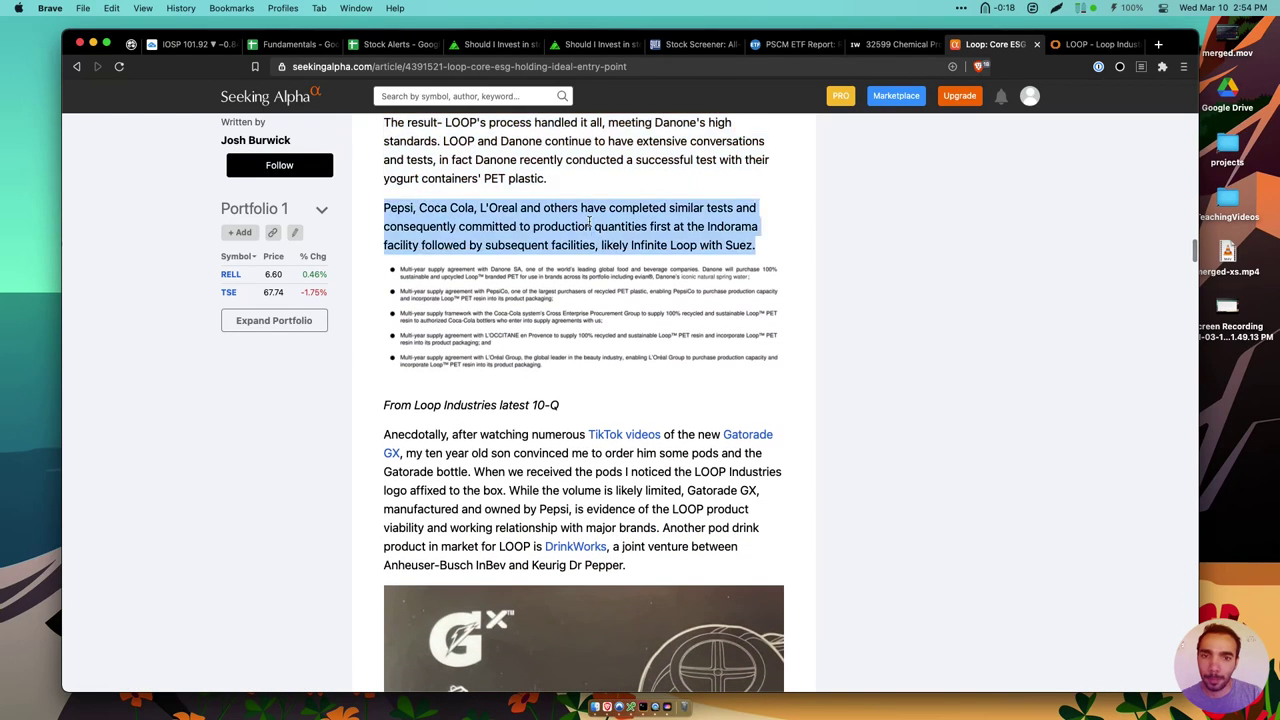
scroll(589, 222, "down", 2)
scroll(589, 222, "down", 2)
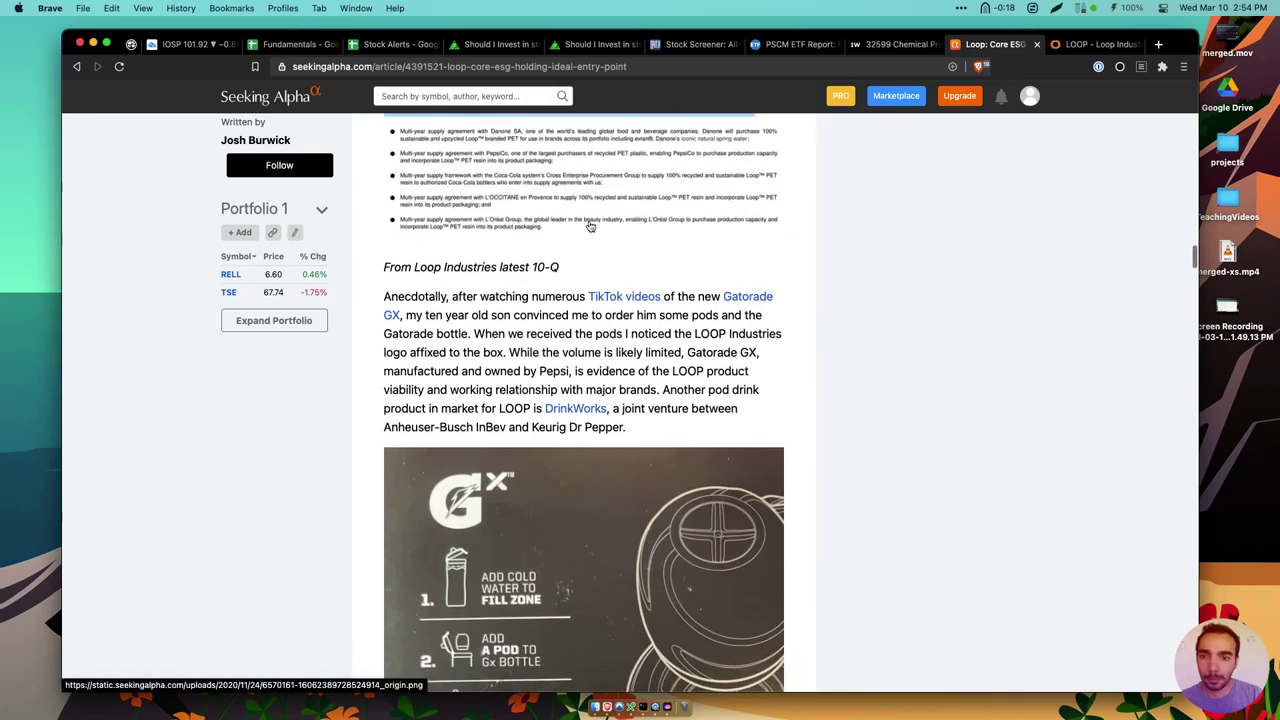
Read the paragraph about Gatorade GX pods and DrinkWorks as evidence of Loop's product viability
triple_click(532, 283)
scroll(532, 283, "down", 1)
left_click(532, 284)
scroll(532, 284, "down", 2)
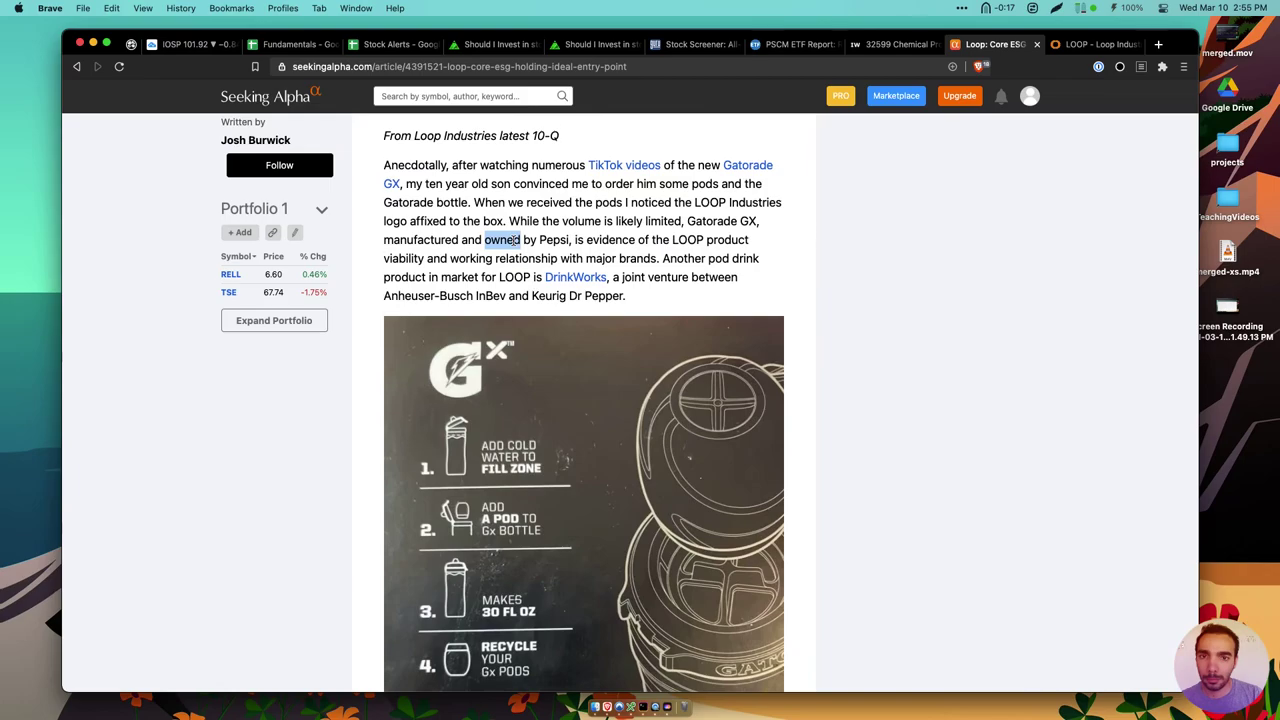
Reread the Gatorade GX and DrinkWorks paragraph and check the pictured pod box for the Loop Industries branding
scroll(516, 240, "down", 1)
left_click_drag(506, 176, 514, 264)
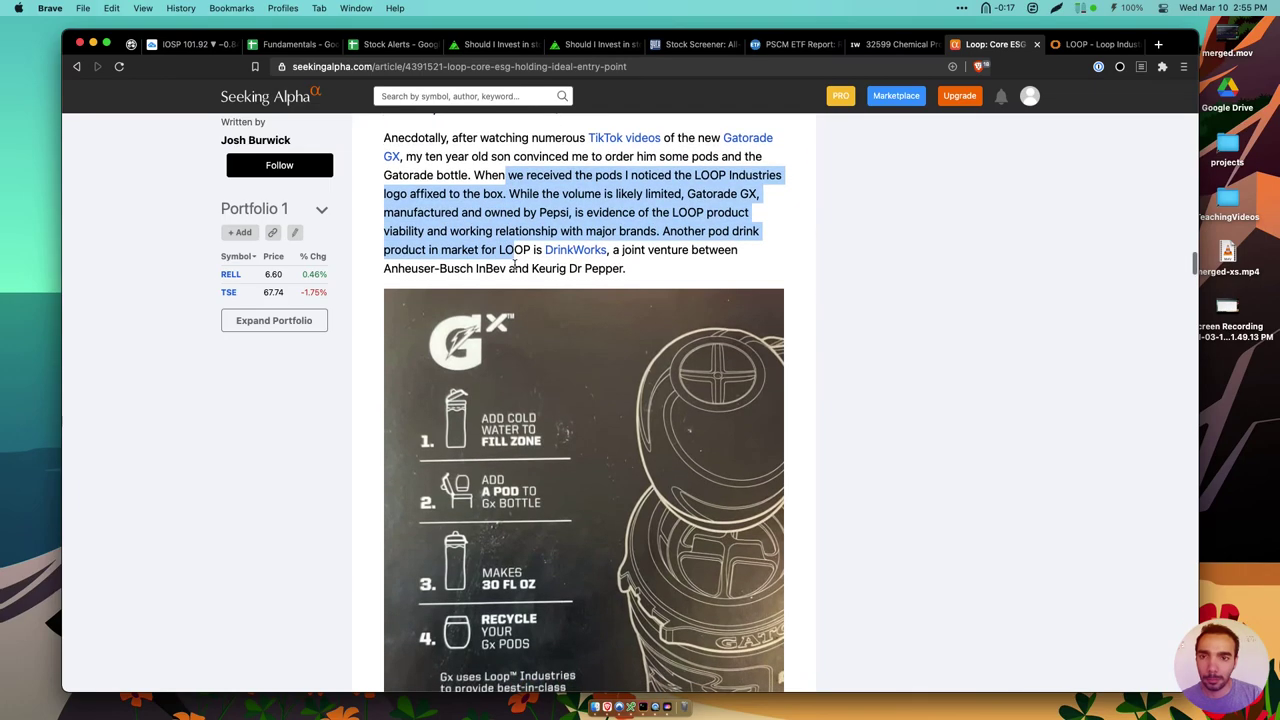
scroll(514, 264, "down", 6)
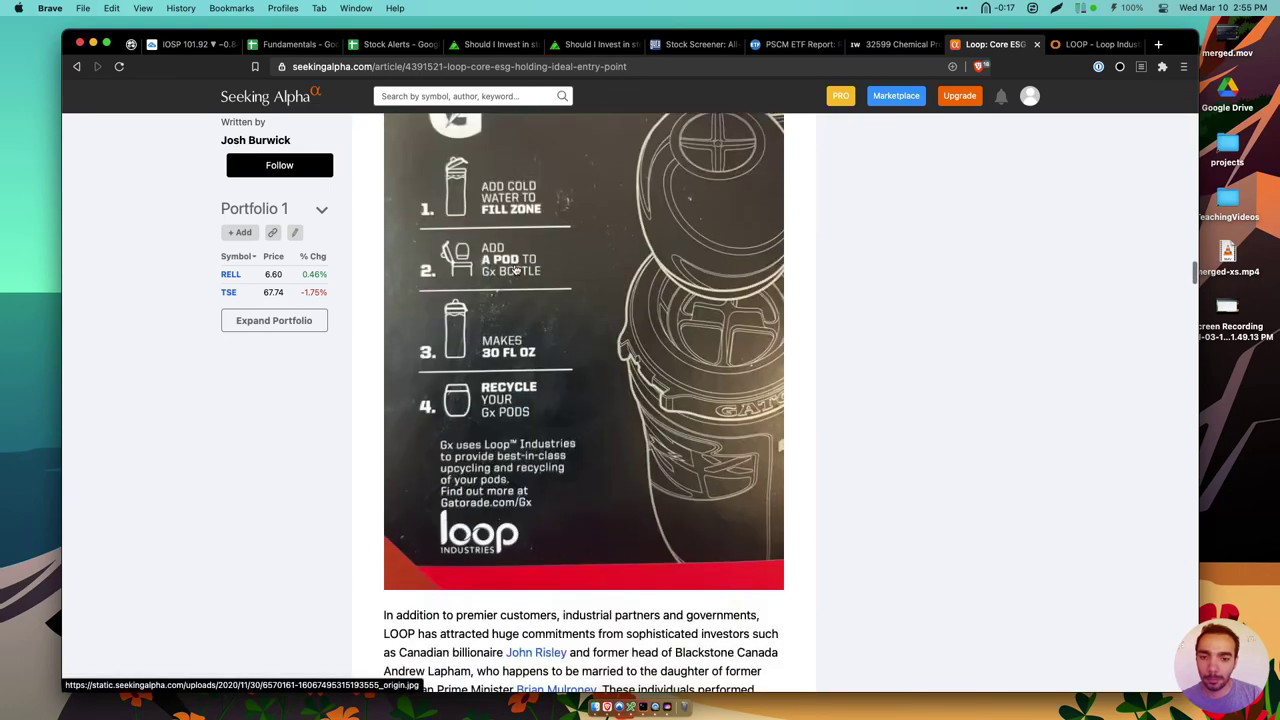
scroll(514, 270, "up", 6)
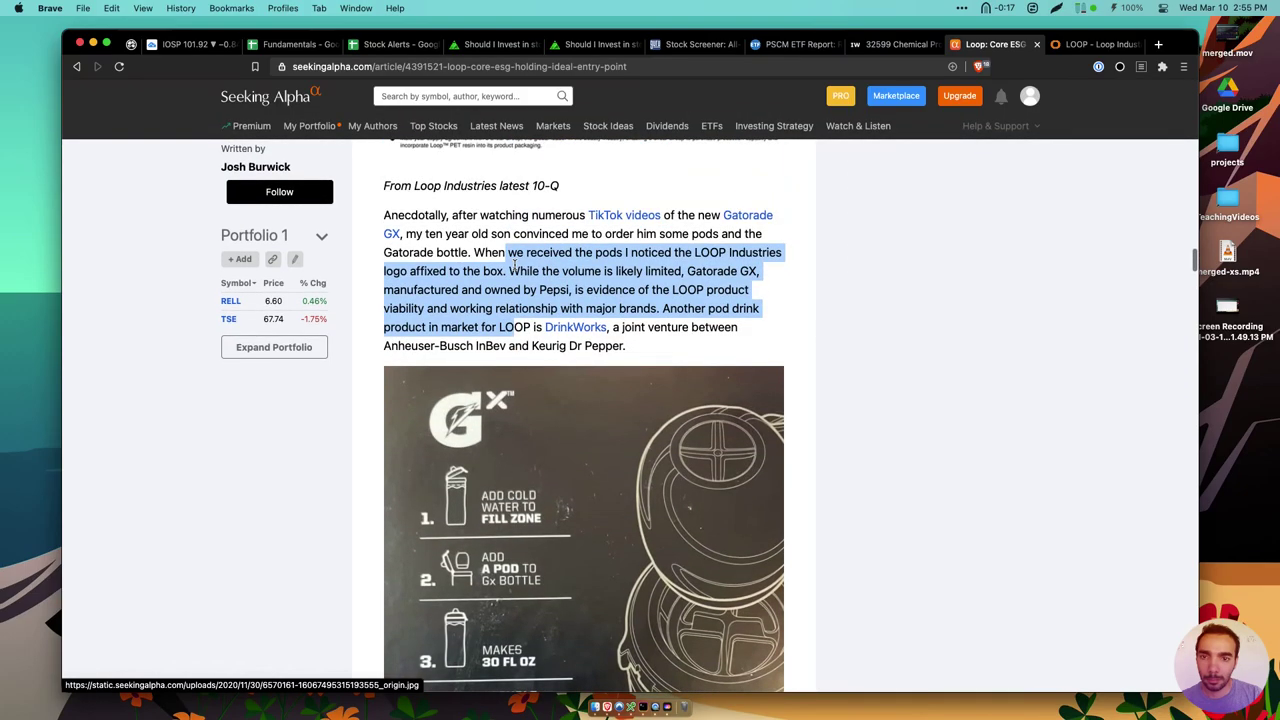
left_click(522, 289)
left_click_drag(522, 289, 515, 347)
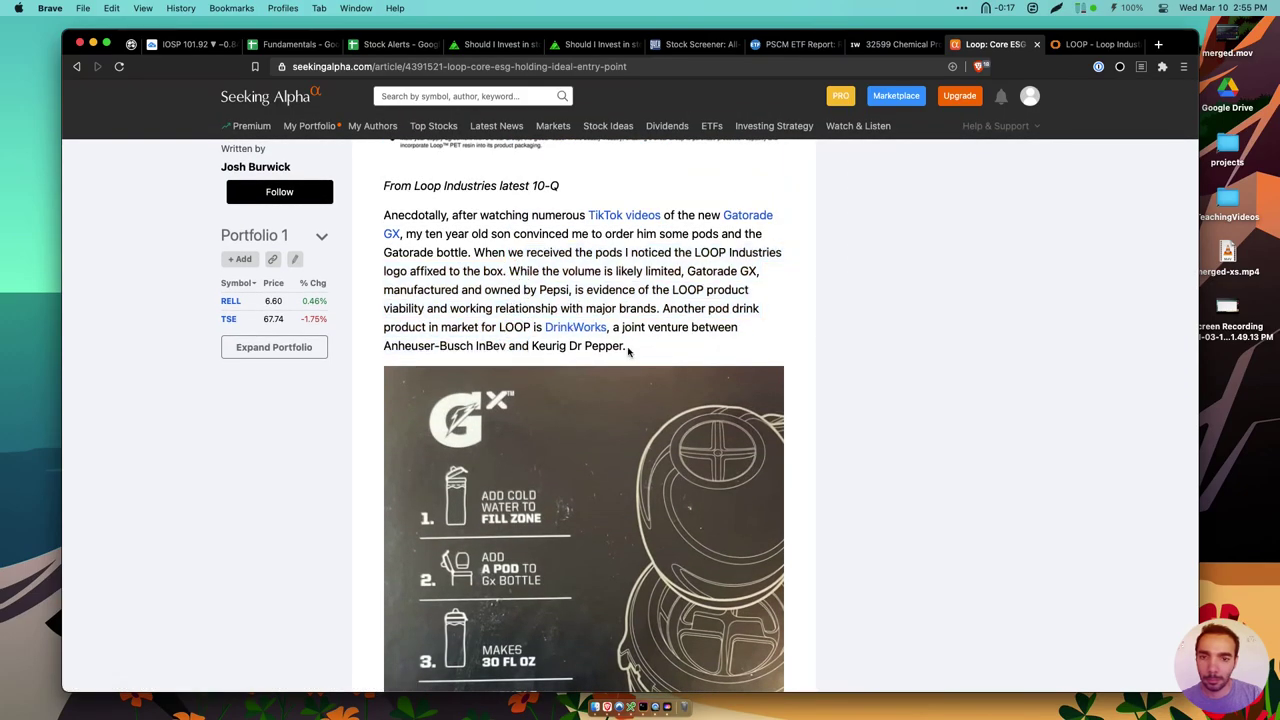
triple_click(628, 350)
Skim past the investor commitments to the section on virgin and recycled PET resin pricing
scroll(628, 350, "down", 12)
scroll(628, 350, "down", 4)
left_click_drag(642, 150, 748, 251)
left_click(760, 250)
scroll(763, 250, "down", 1)
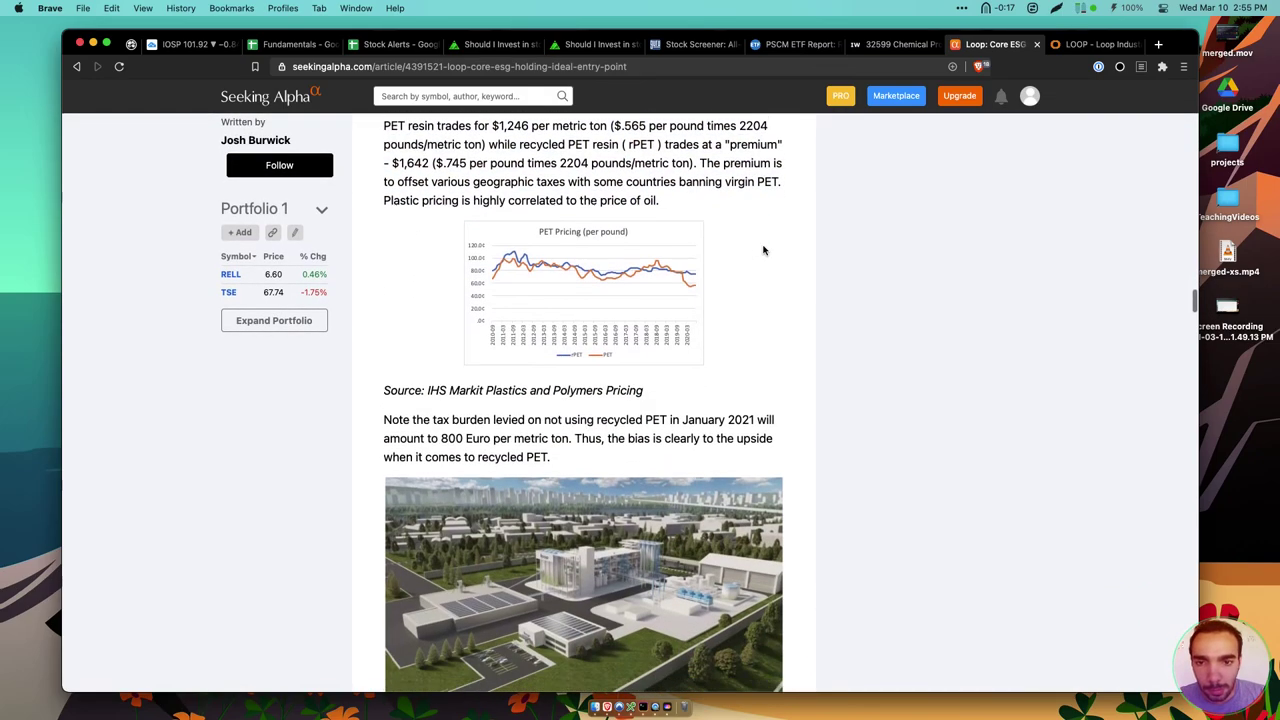
Study the note below the PET pricing chart about the January 2021 tax burden on not using recycled PET
scroll(763, 250, "down", 3)
triple_click(778, 354)
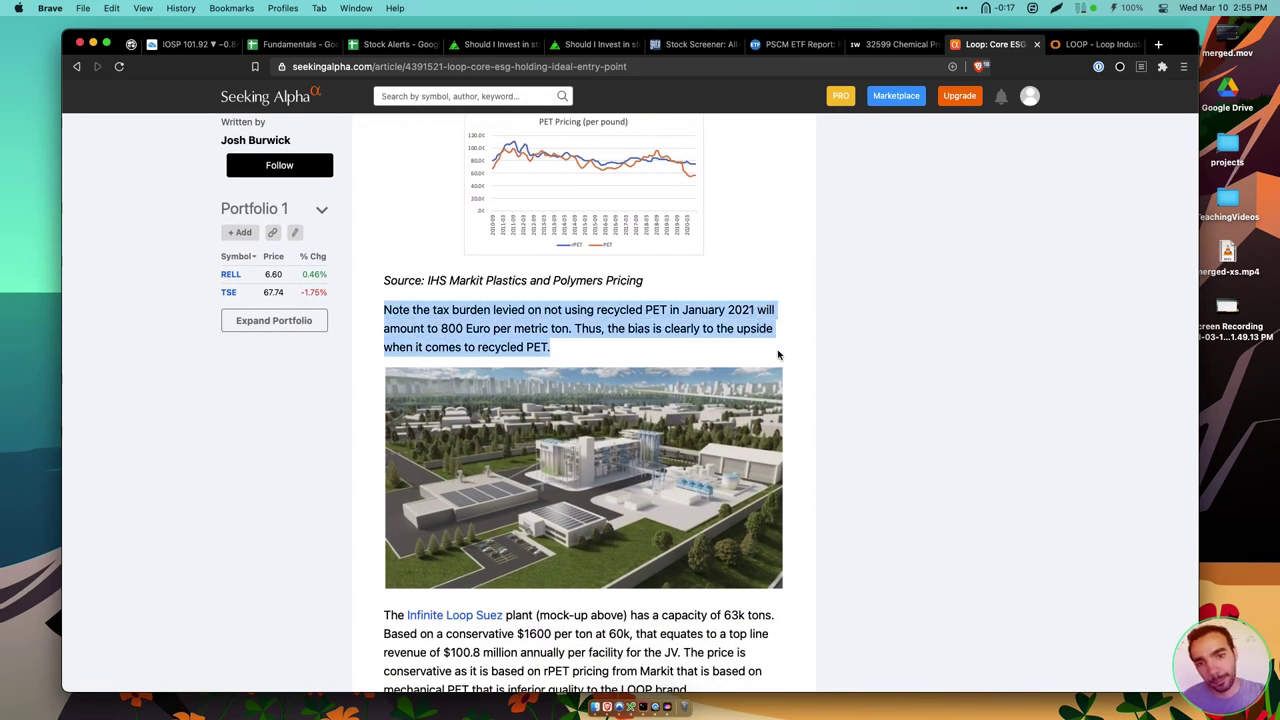
scroll(778, 354, "down", 3)
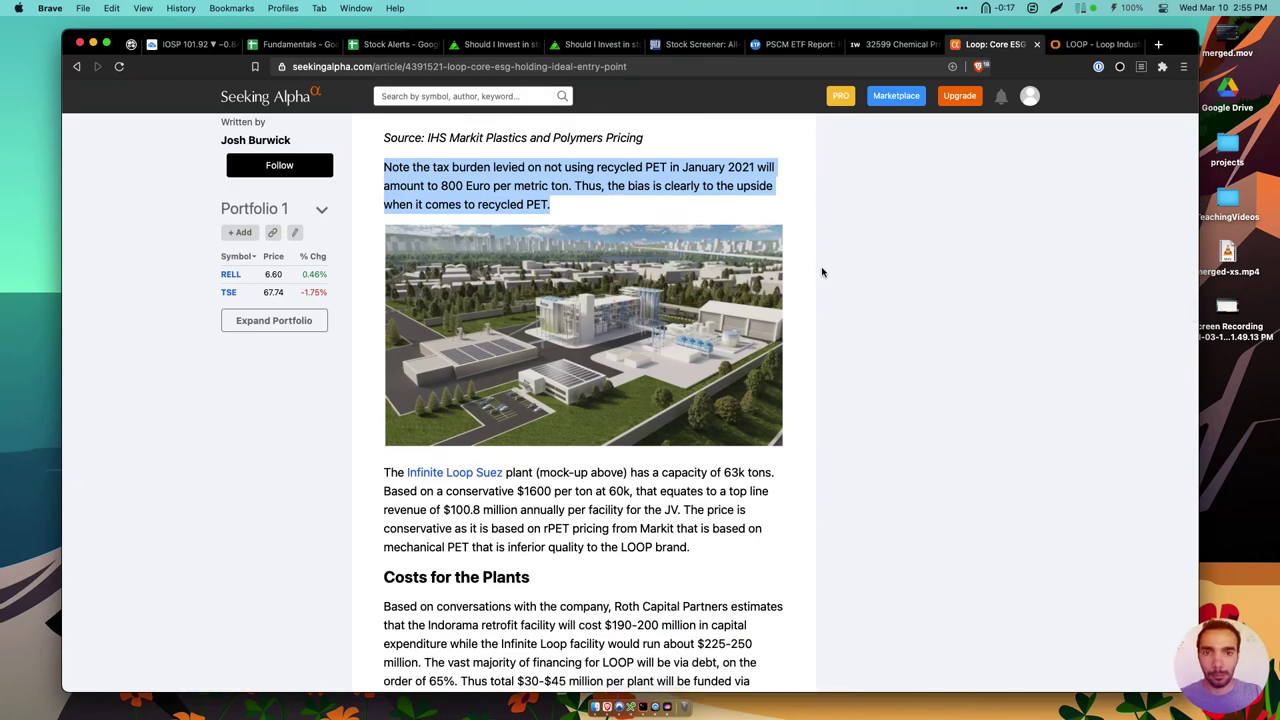
left_click(498, 165)
left_click_drag(431, 167, 530, 185)
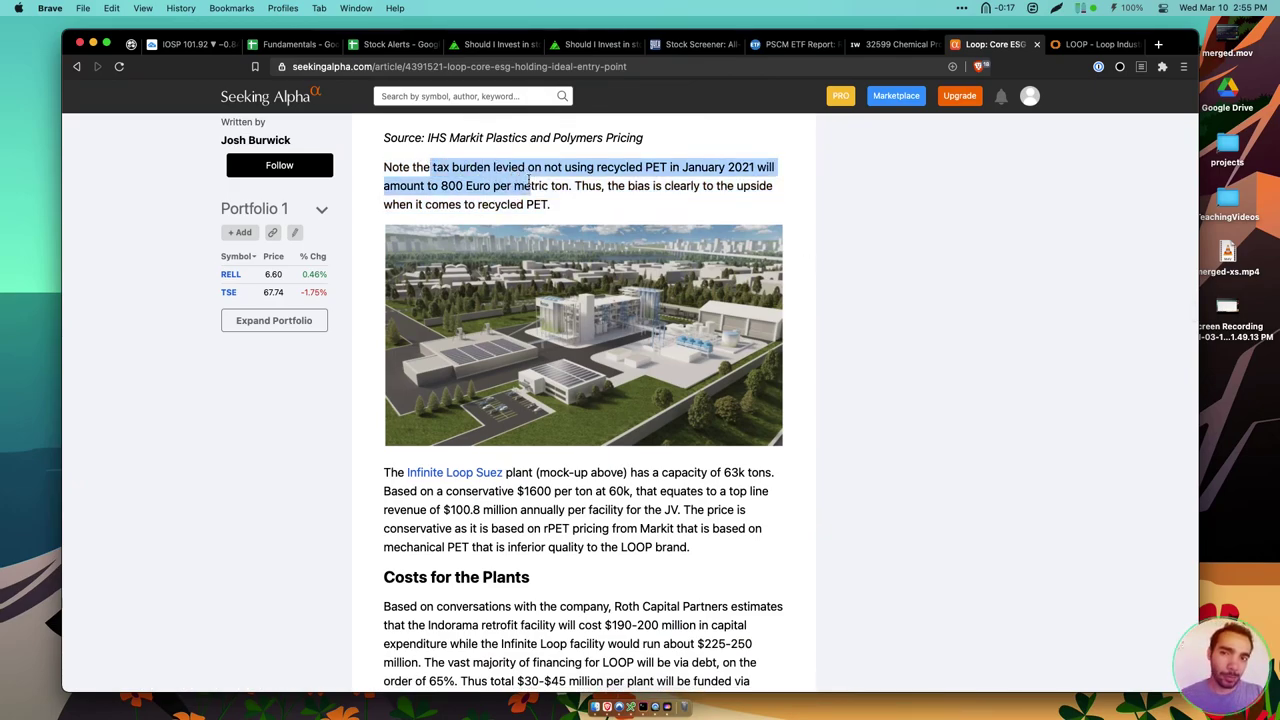
Read "Costs for the Plants" and skim the variable costs and EBITDA estimates up to the insider buying section
scroll(530, 184, "down", 3)
left_click_drag(629, 303, 675, 283)
scroll(630, 347, "up", 2)
scroll(637, 402, "down", 1)
scroll(641, 402, "down", 4)
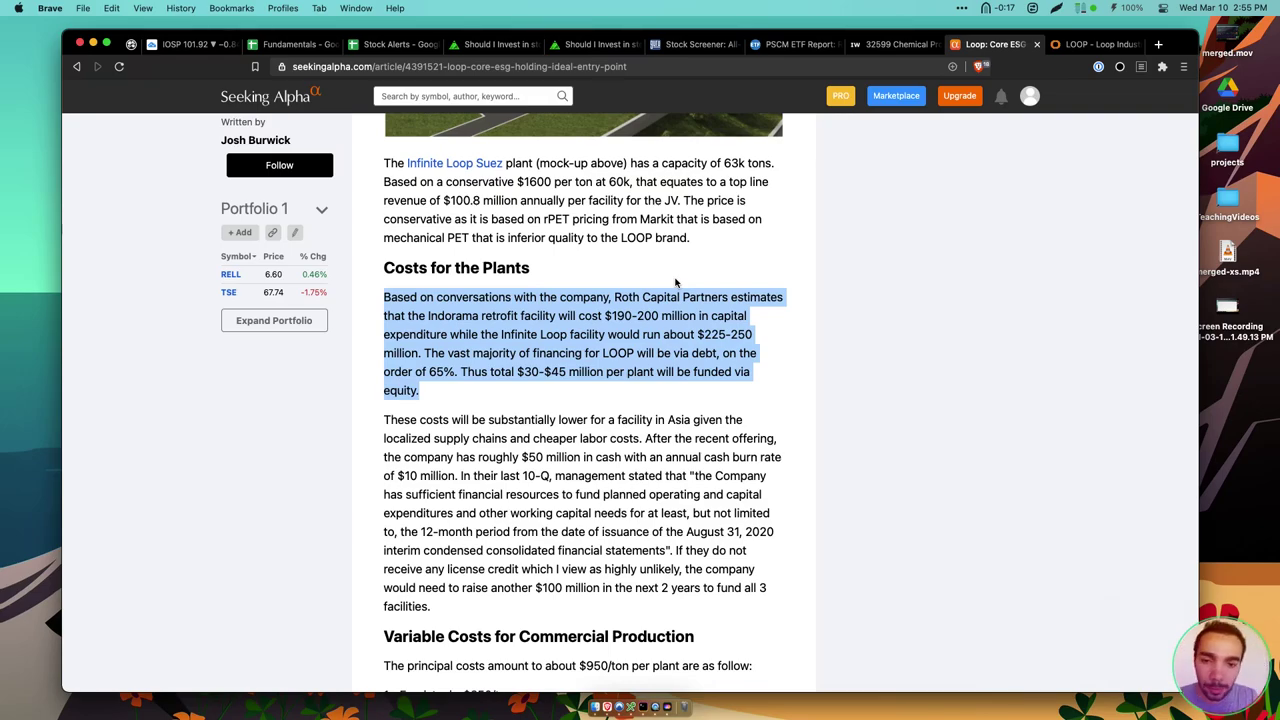
scroll(675, 283, "down", 8)
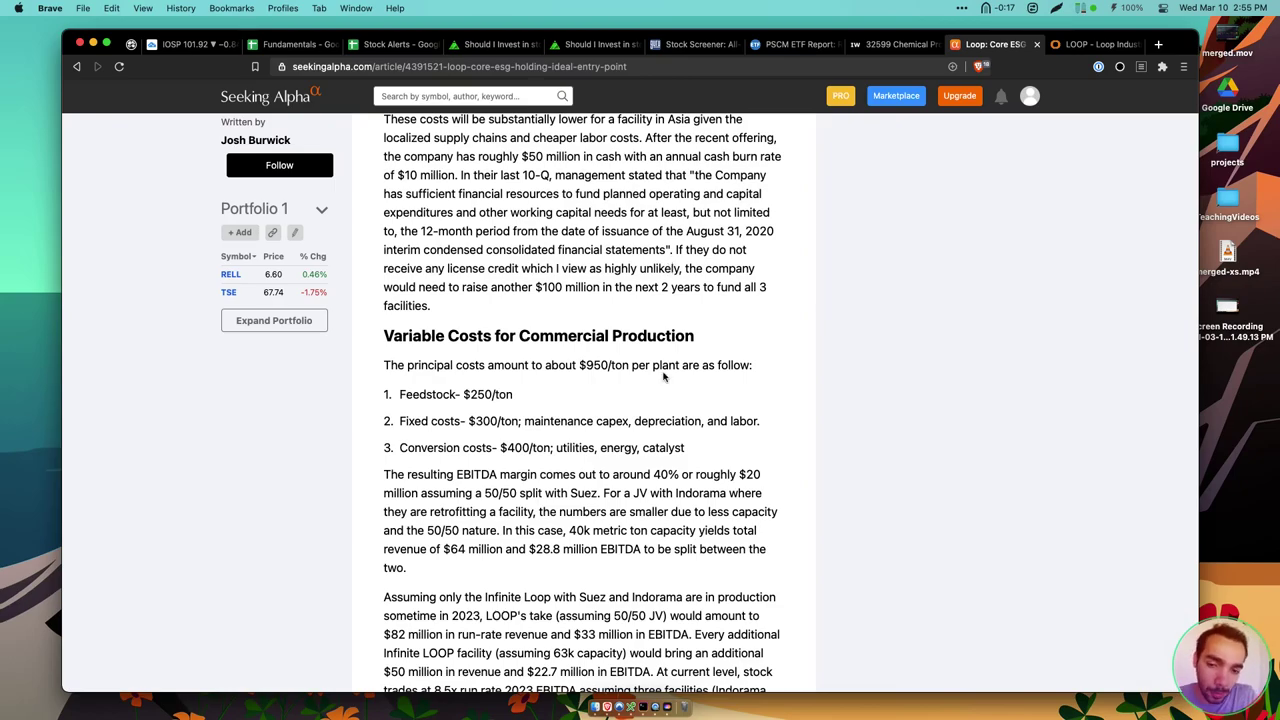
scroll(663, 376, "down", 10)
scroll(663, 376, "down", 6)
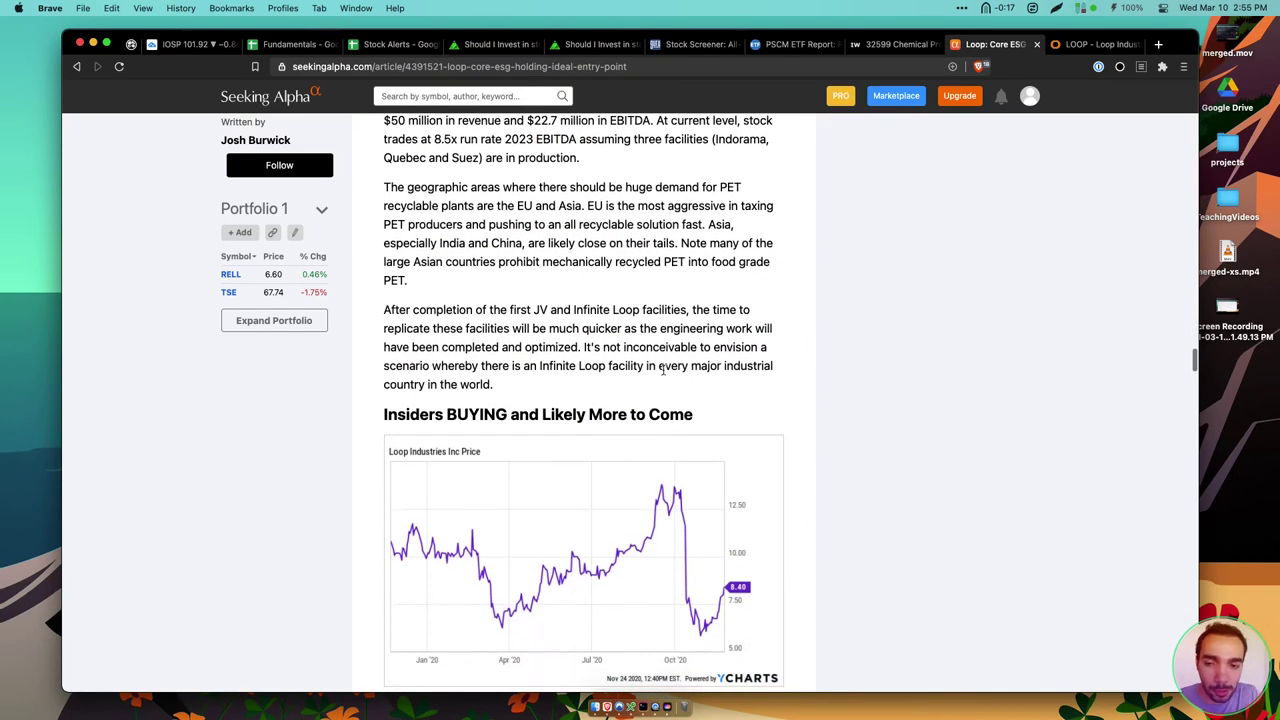
Check the October 2020 insider purchases of LOOP by executives and directors on OpenInsider
left_click(1098, 44)
scroll(258, 404, "up", 5)
scroll(258, 404, "down", 5)
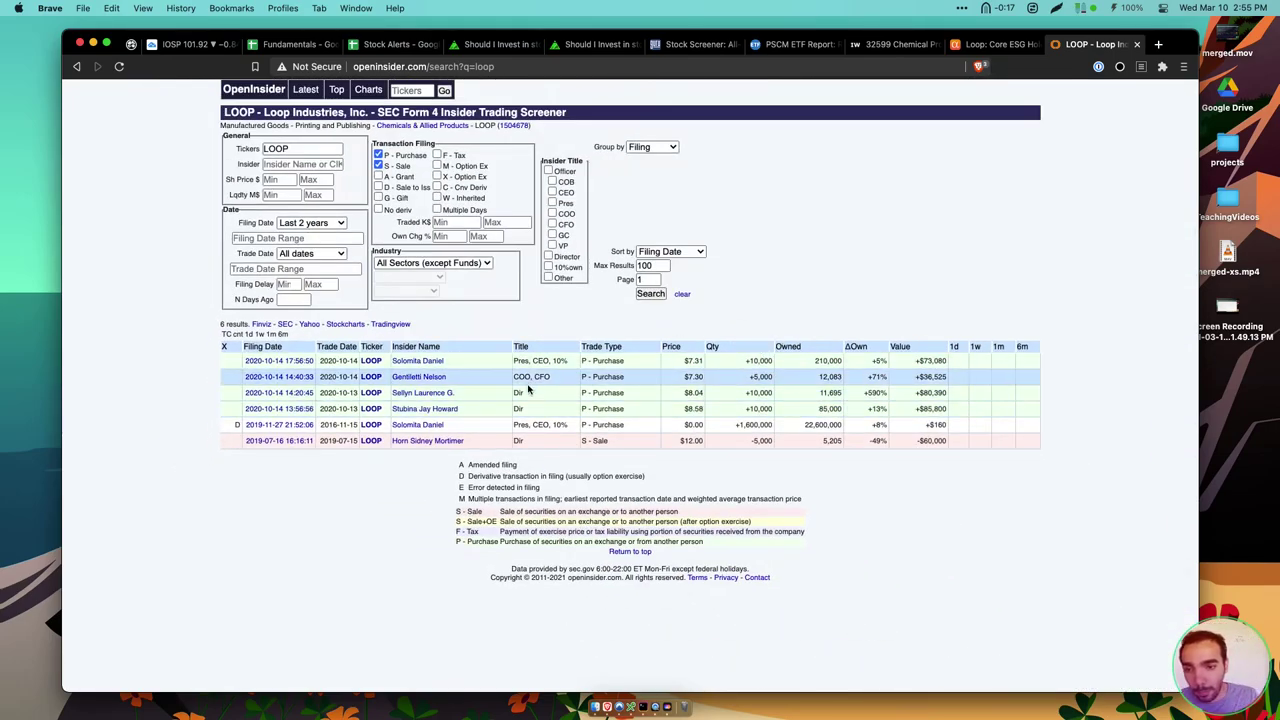
left_click_drag(522, 410, 453, 366)
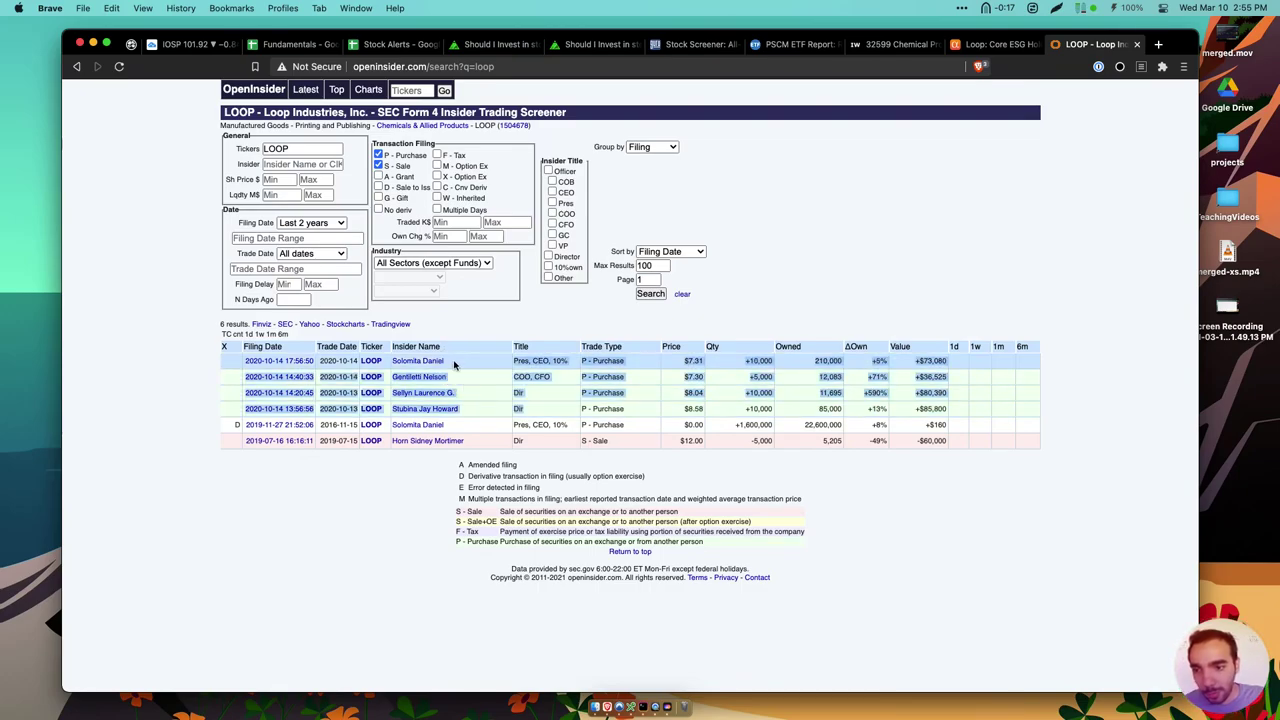
left_click(462, 365)
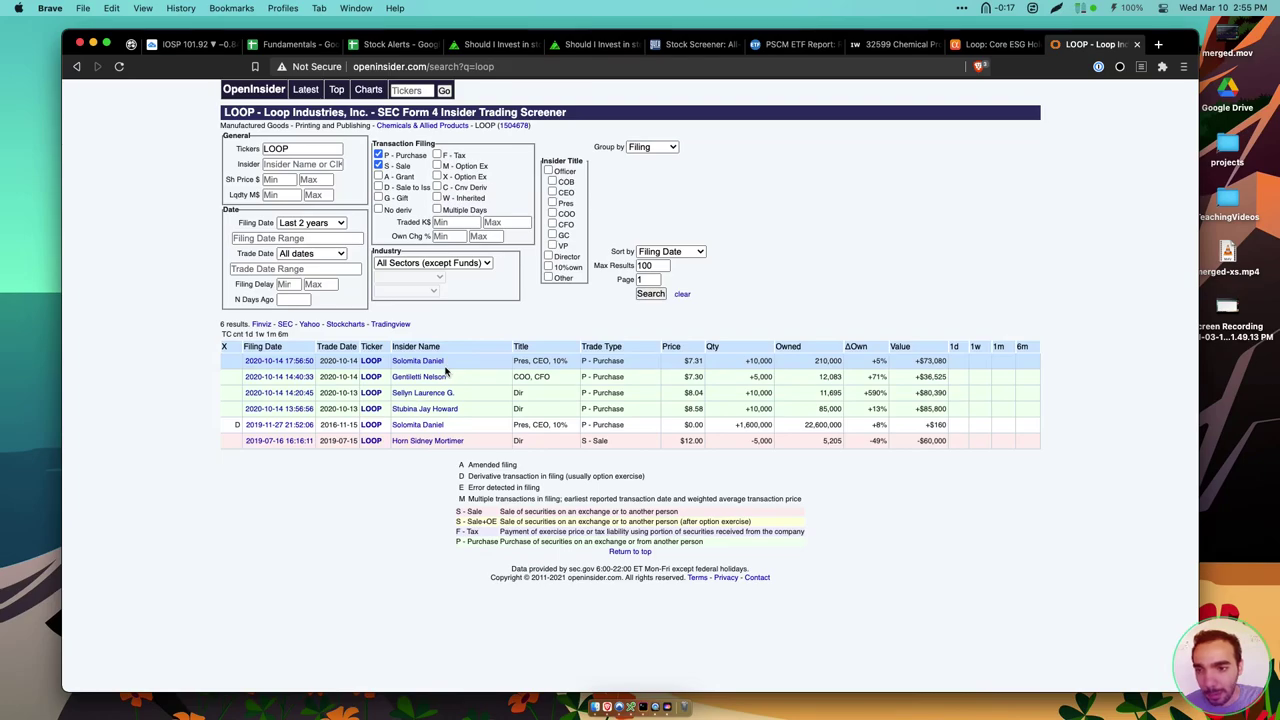
Load the LOOP chart in TradingView in place of the IOSP chart
left_click(213, 44)
left_click(370, 62)
type("tr")
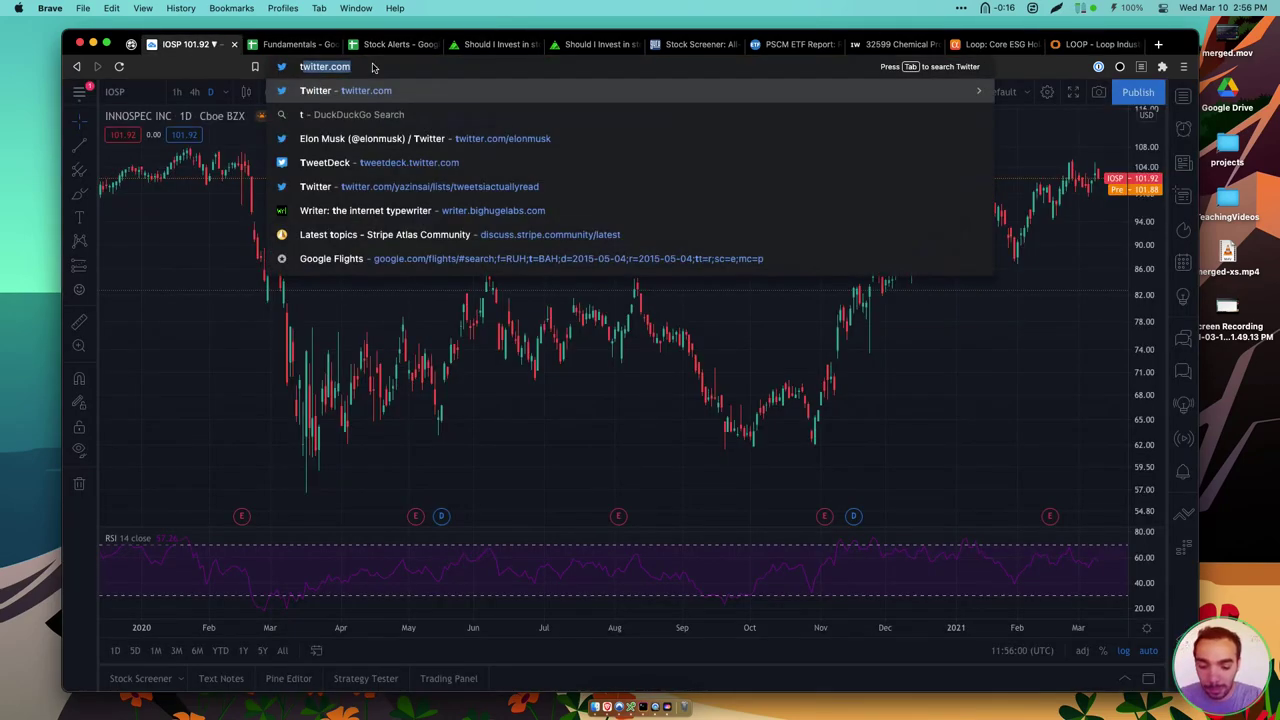
key("Return")
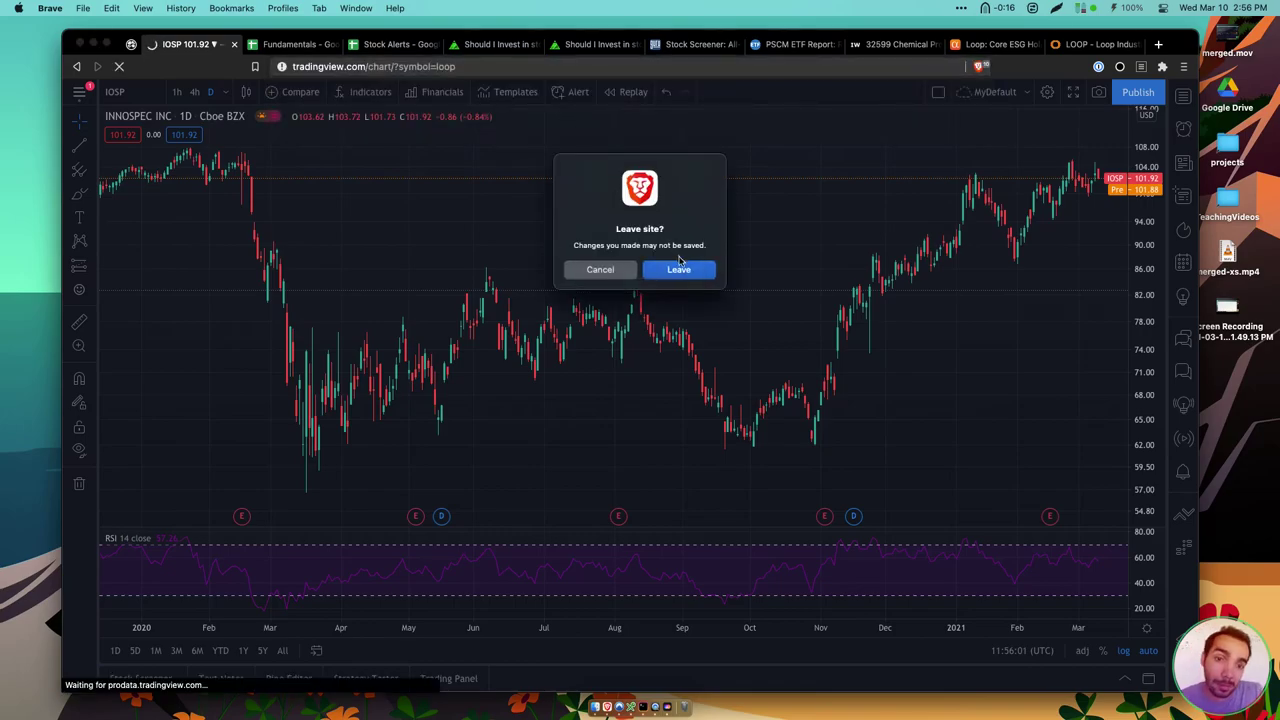
left_click(676, 285)
Move the OpenInsider tab beside the TradingView tab and compare the insider trades with LOOP's price chart
left_click_drag(1080, 40, 277, 52)
left_click(280, 45)
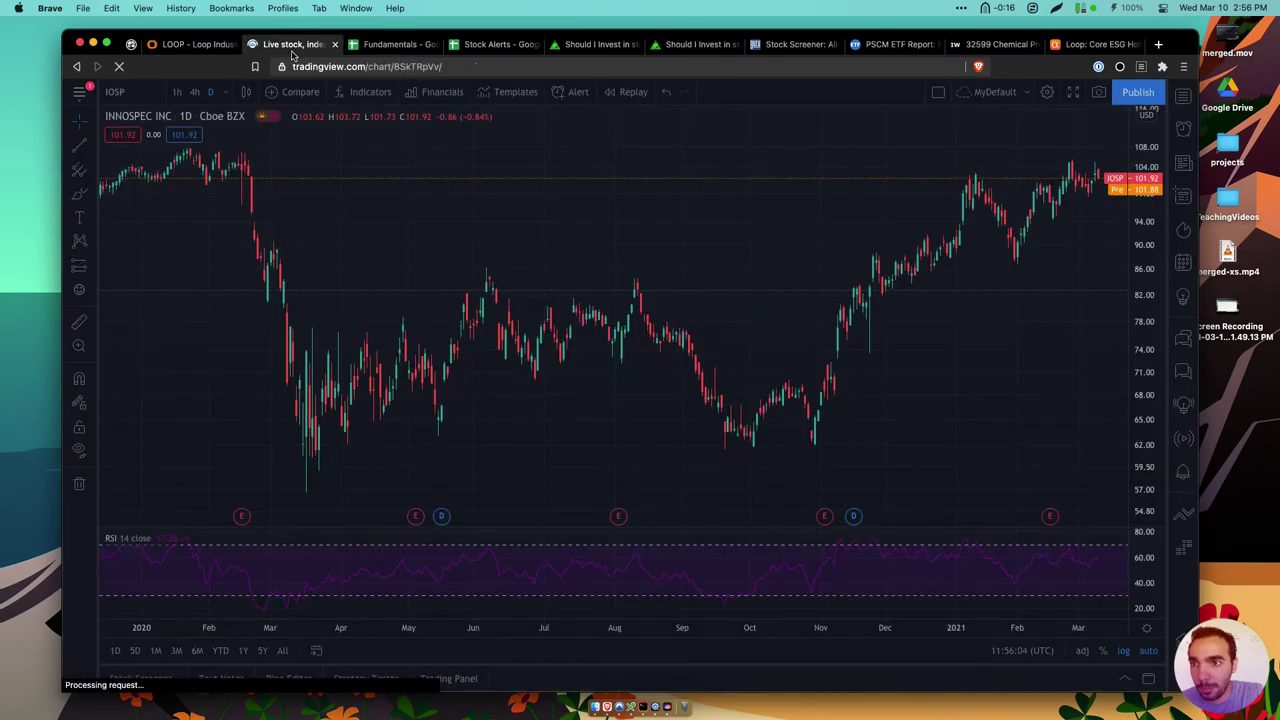
left_click(190, 44)
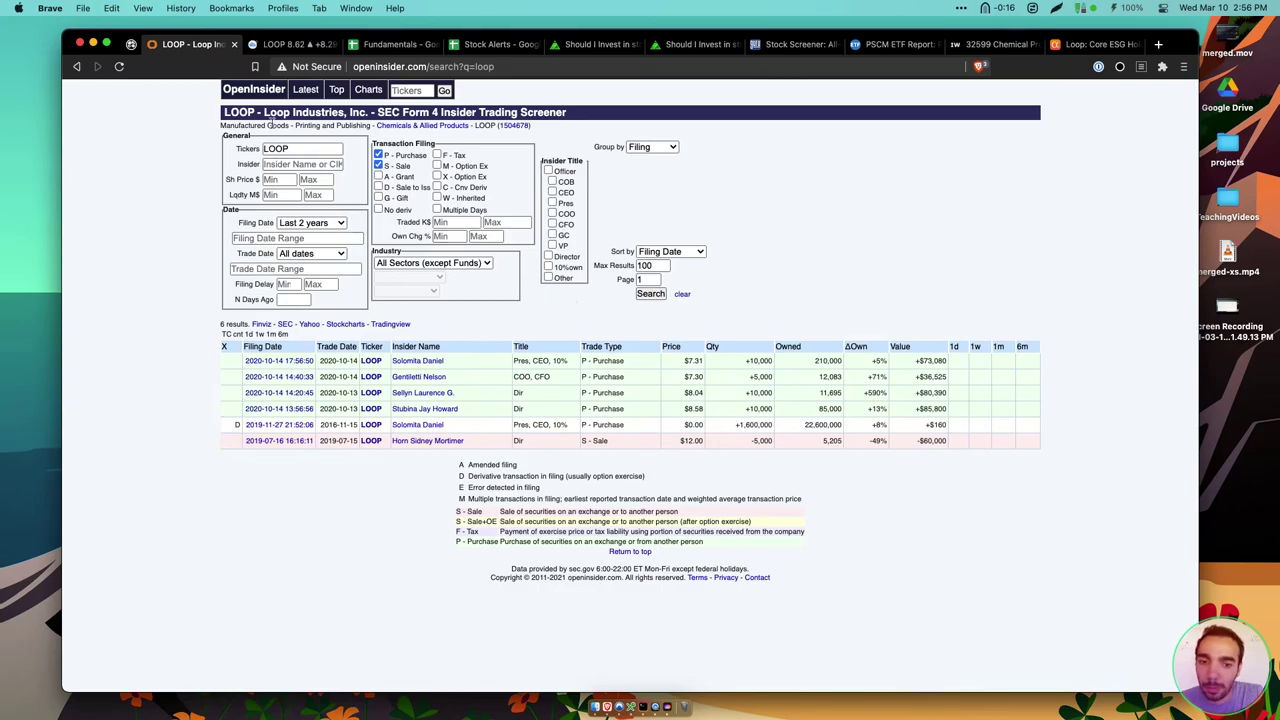
left_click(273, 47)
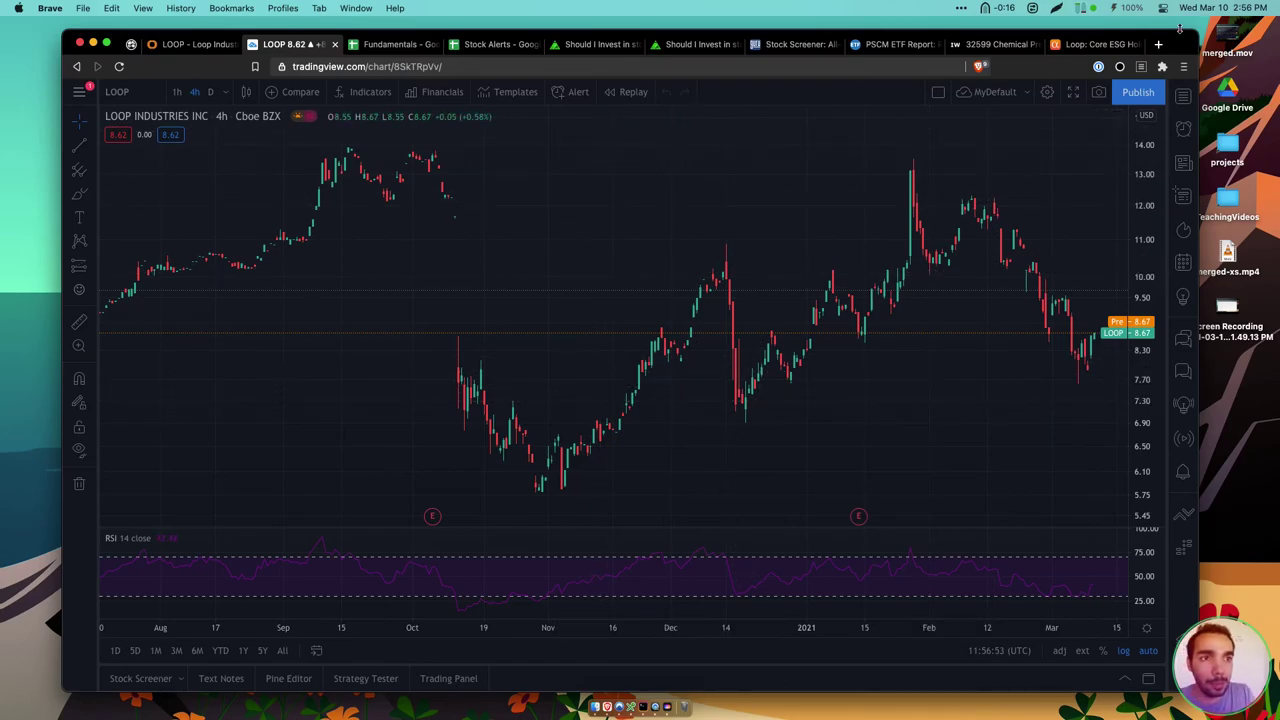
Return to the Seeking Alpha article and read its "Bottom Line" on short interest and the expected return range
left_click(1120, 45)
scroll(833, 377, "down", 8)
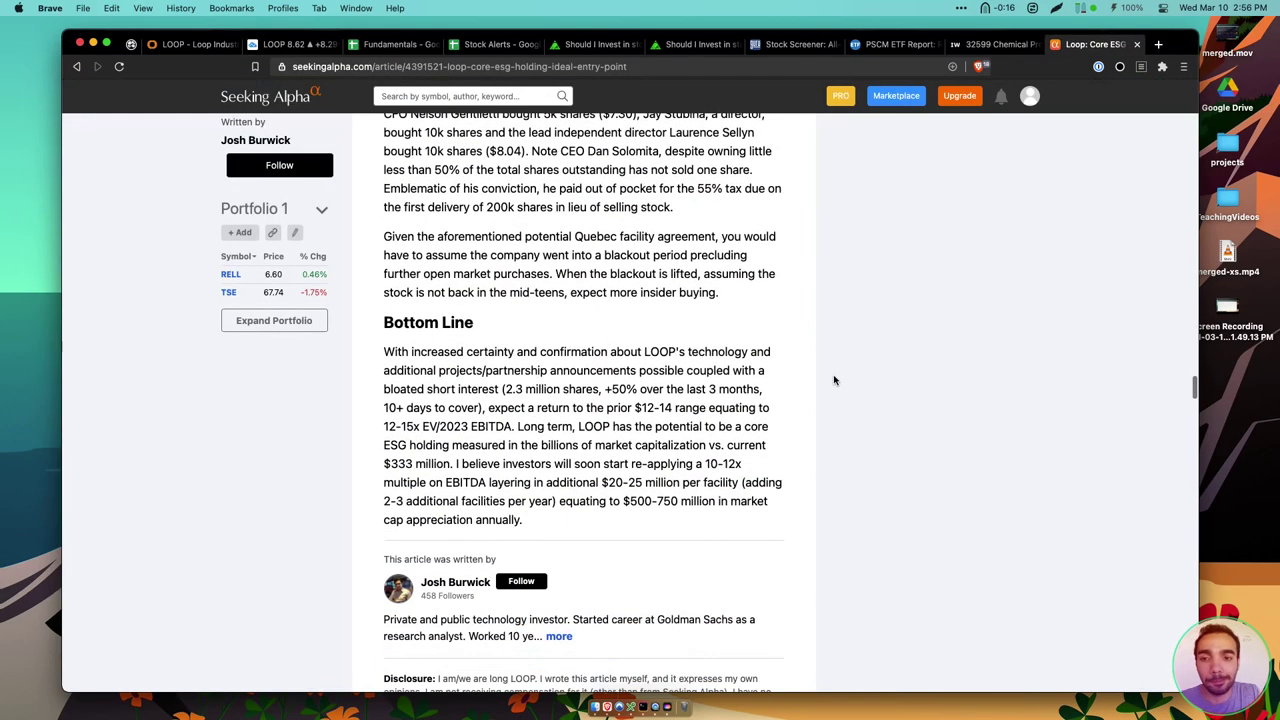
scroll(835, 380, "down", 3)
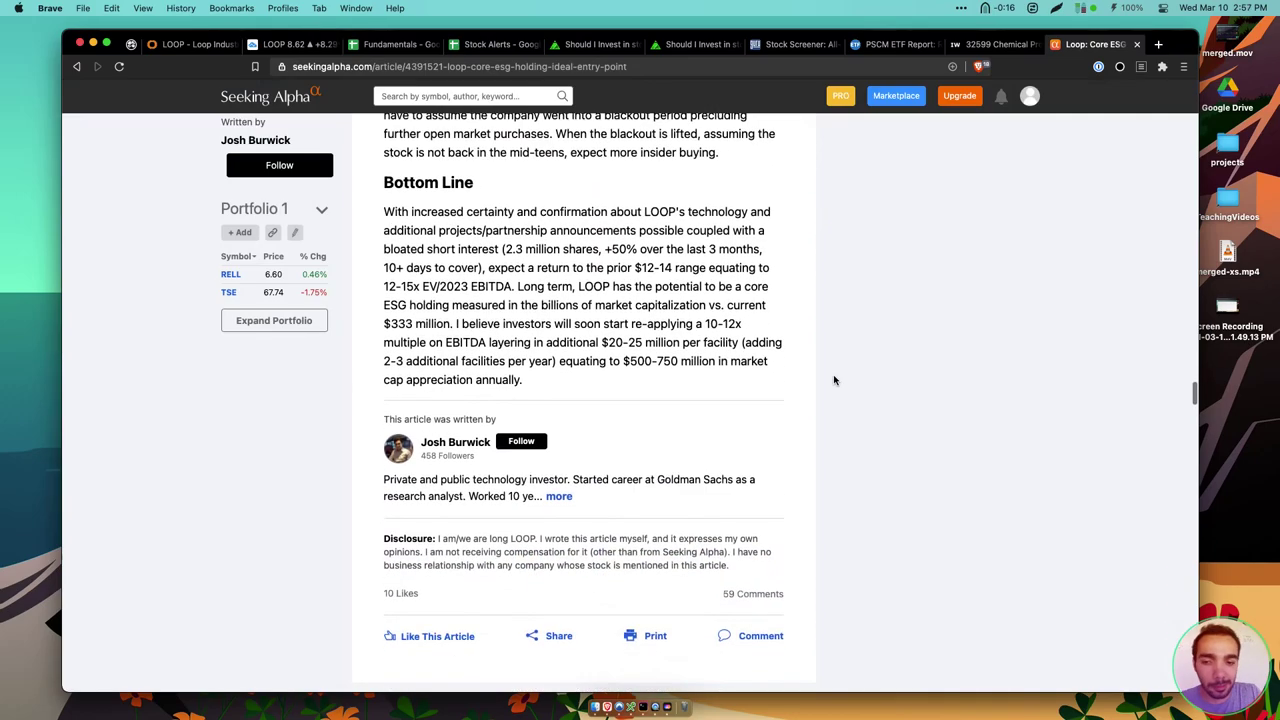
scroll(835, 380, "down", 3)
scroll(835, 380, "up", 2)
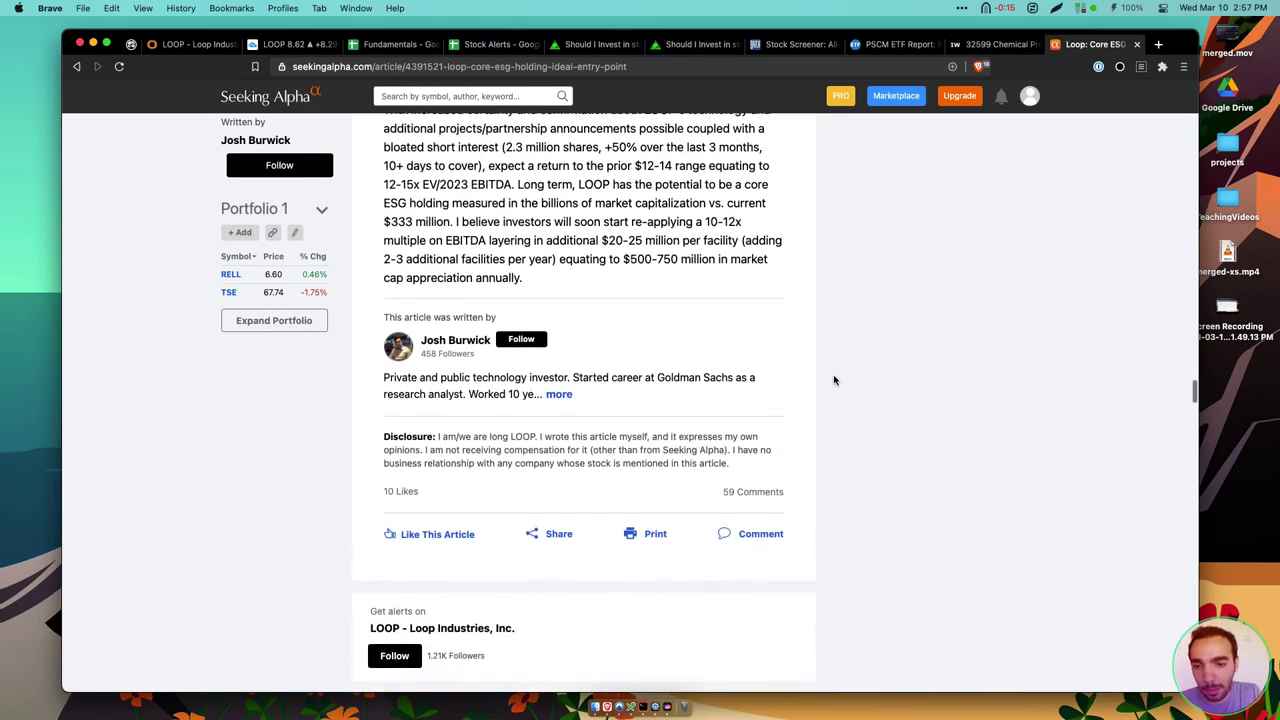
left_click_drag(440, 208, 491, 306)
left_click(491, 306)
left_click_drag(562, 200, 503, 218)
left_click(500, 254)
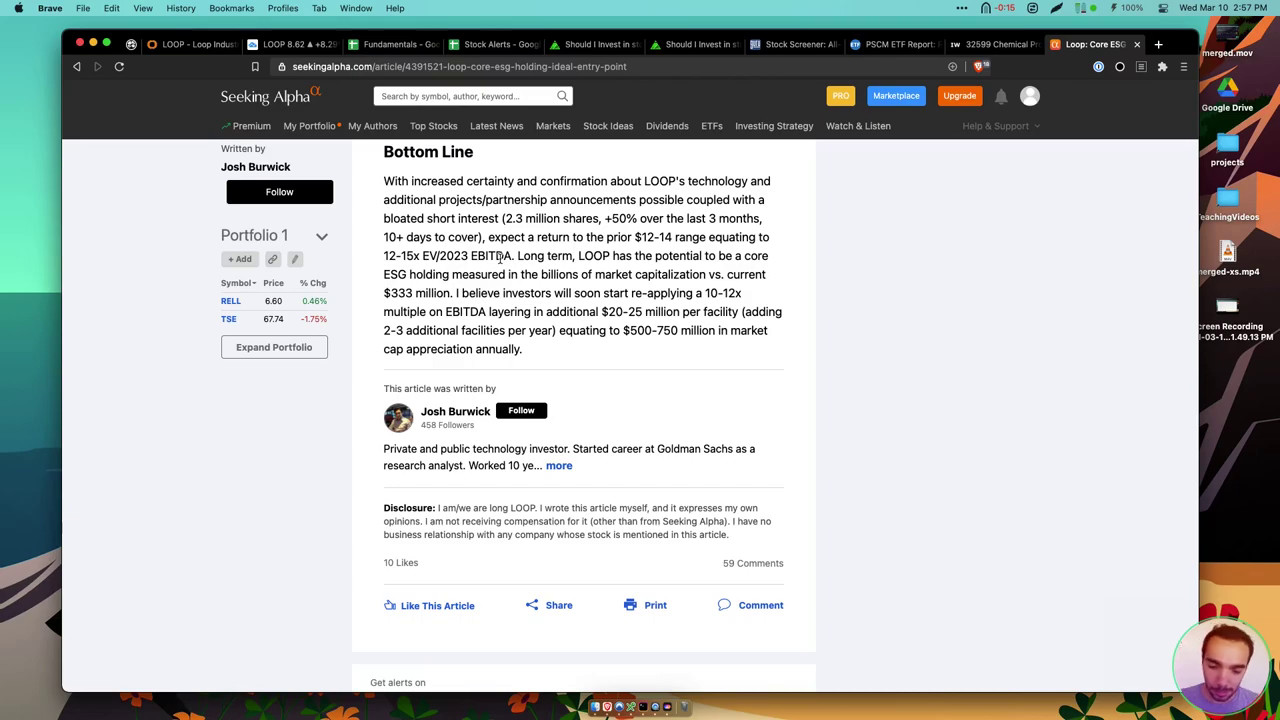
Open Loop Industries' Yahoo Finance profile in a new tab
key("super+t")
type("yf loop")
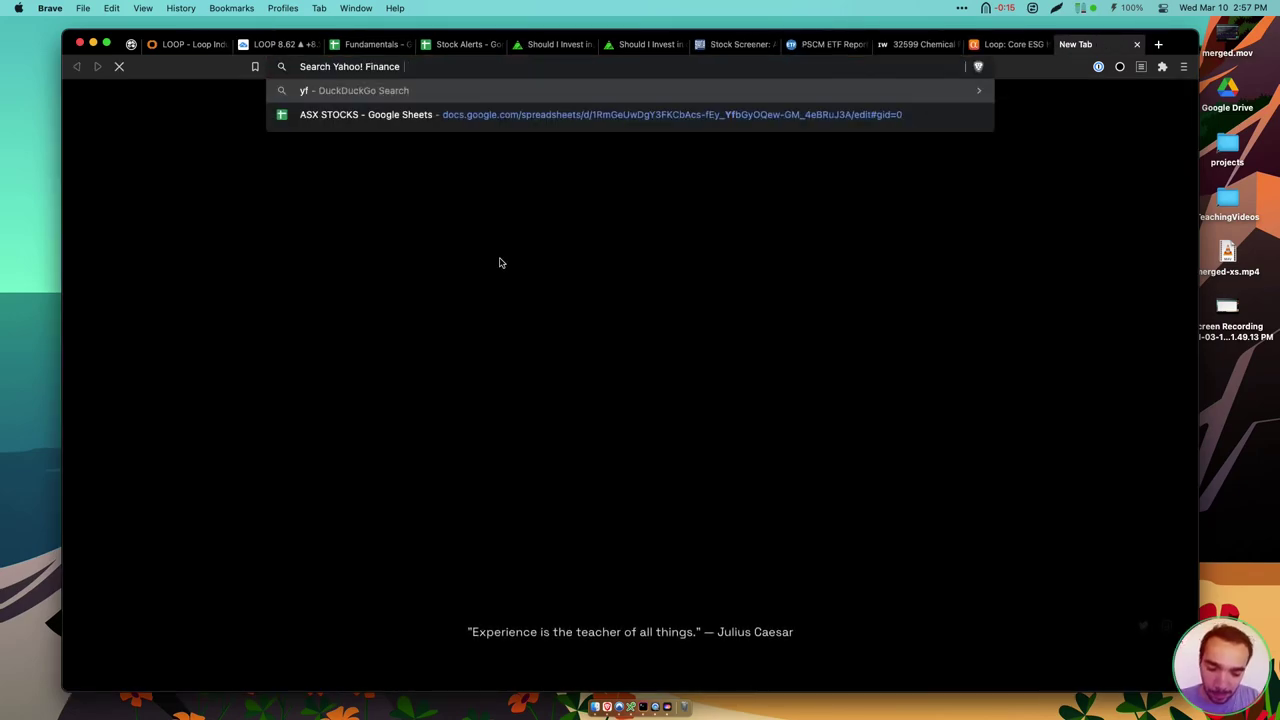
key("Return")
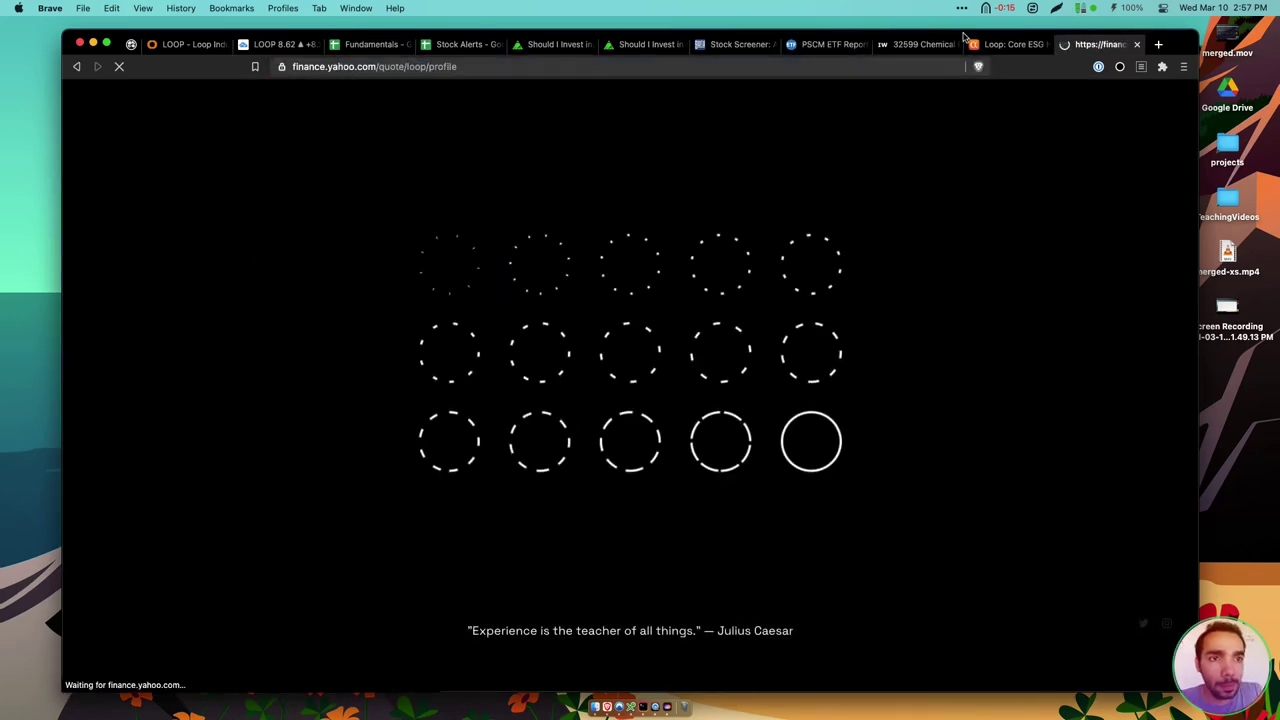
Read the "Bottom Line" forecast of LOOP's long-term market capitalization and revisit the article's summary and "The Massive Opportunity" section
left_click(995, 44)
mouse_move(634, 368)
left_mouse_down()
mouse_move(674, 294)
mouse_move(656, 256)
mouse_move(652, 330)
mouse_move(630, 347)
left_mouse_up()
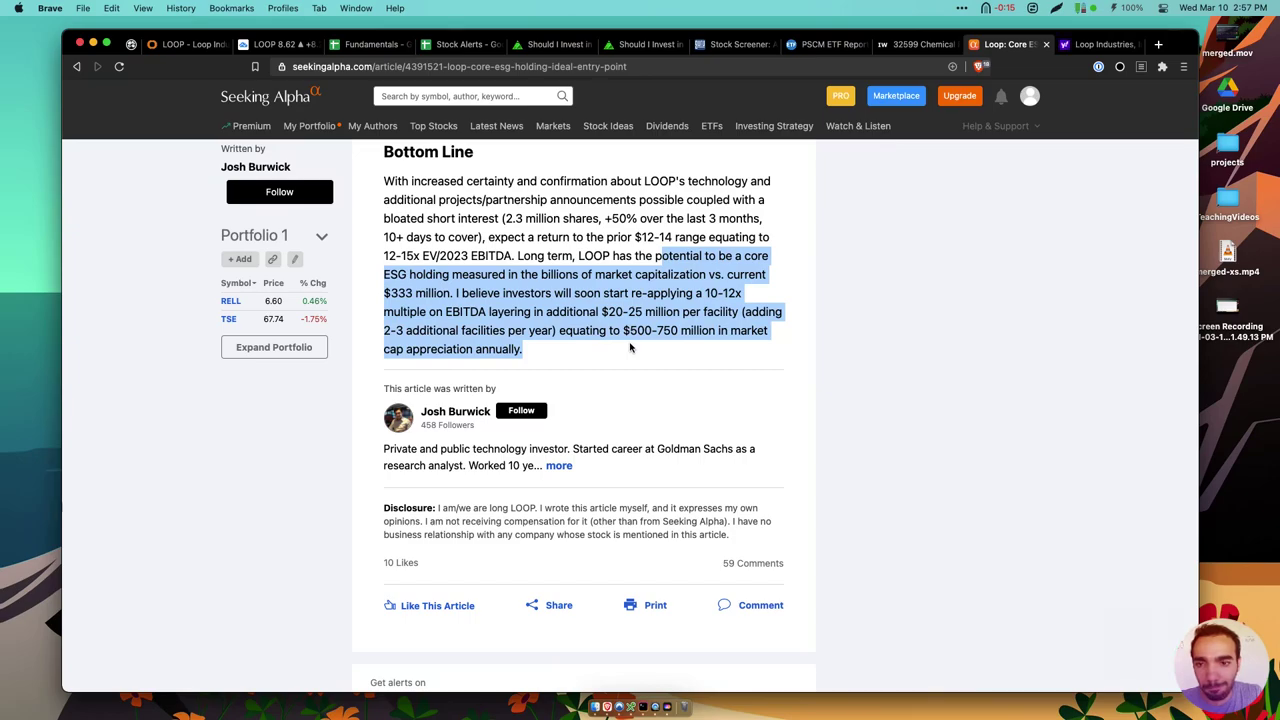
left_click_drag(630, 347, 707, 203)
scroll(690, 240, "down", 5)
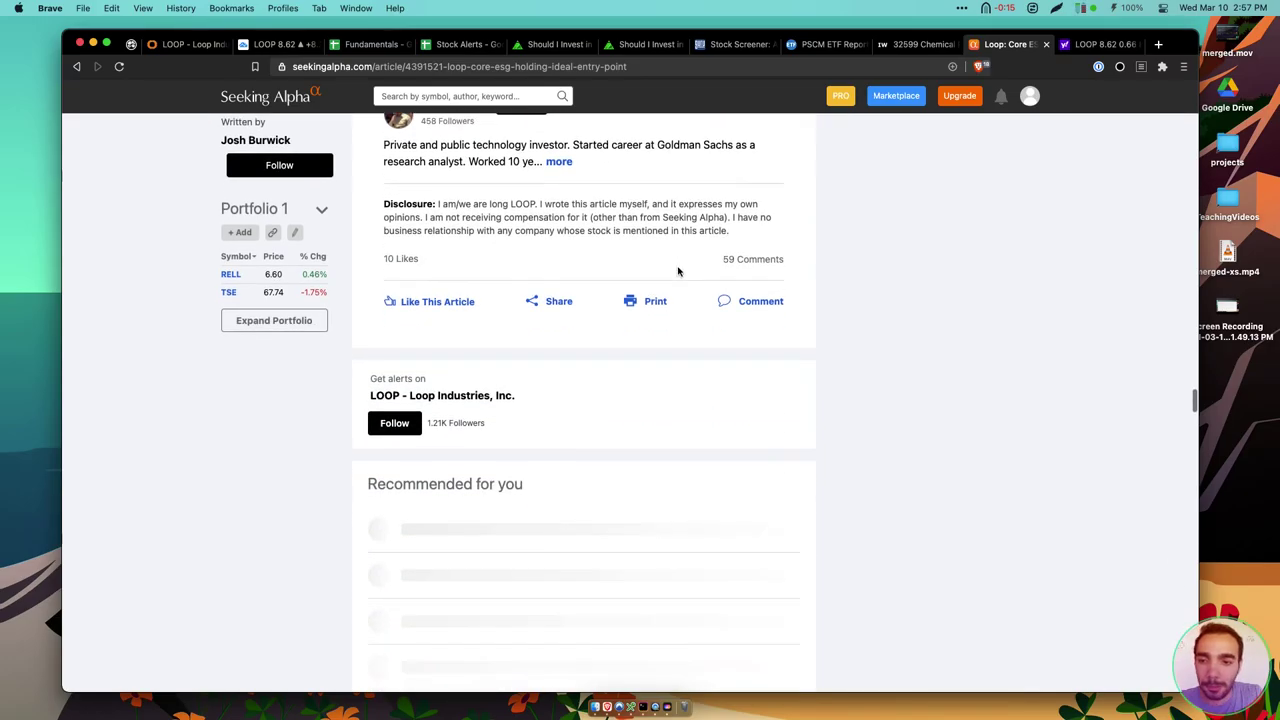
scroll(678, 271, "up", 20)
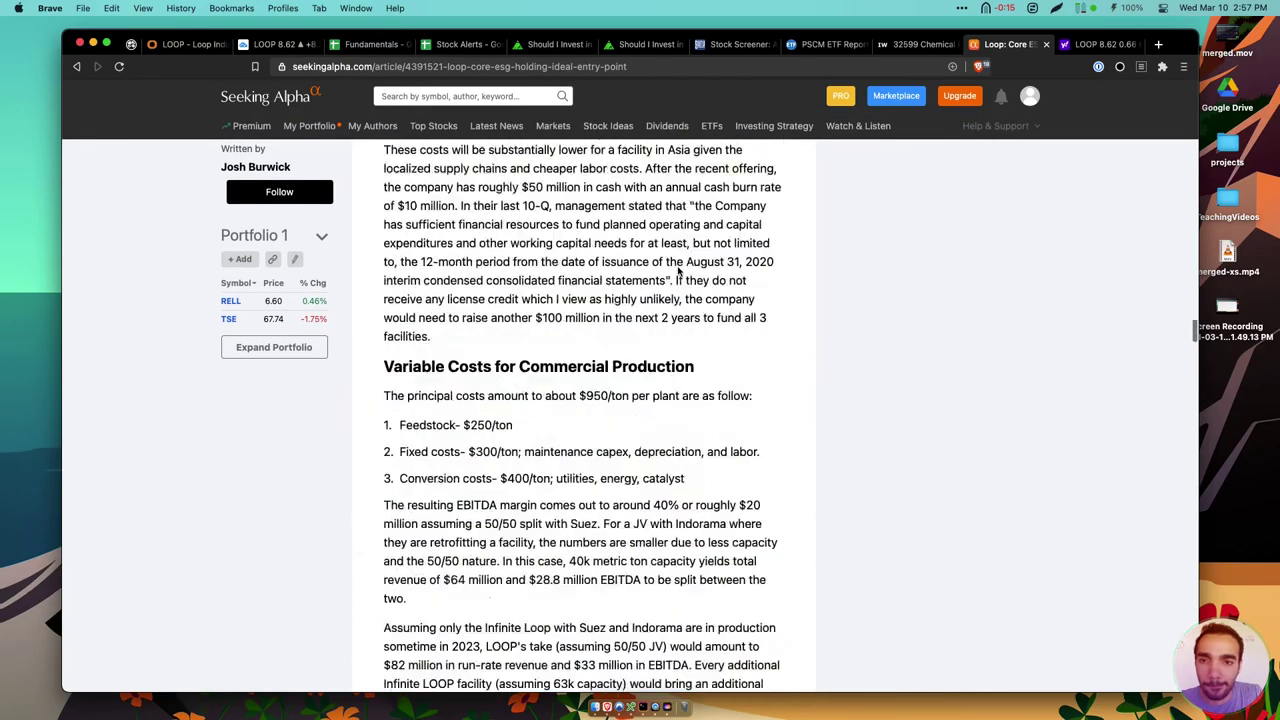
scroll(678, 271, "up", 20)
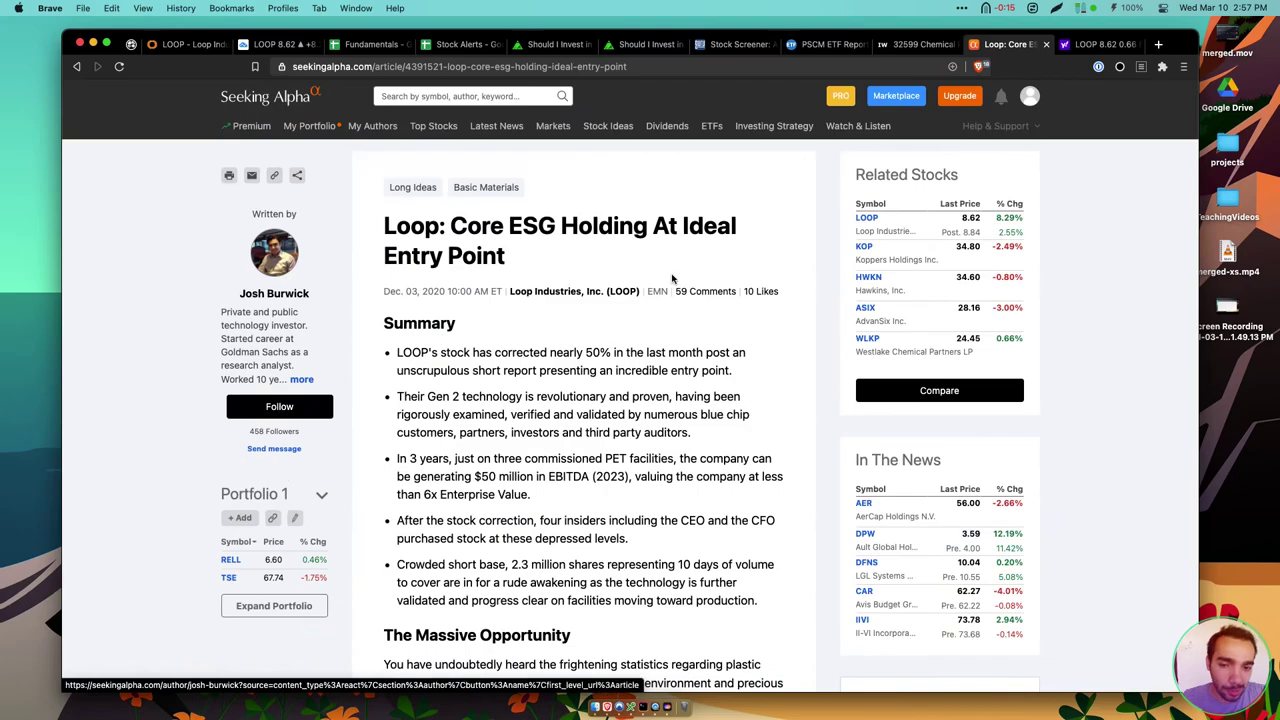
scroll(672, 279, "down", 5)
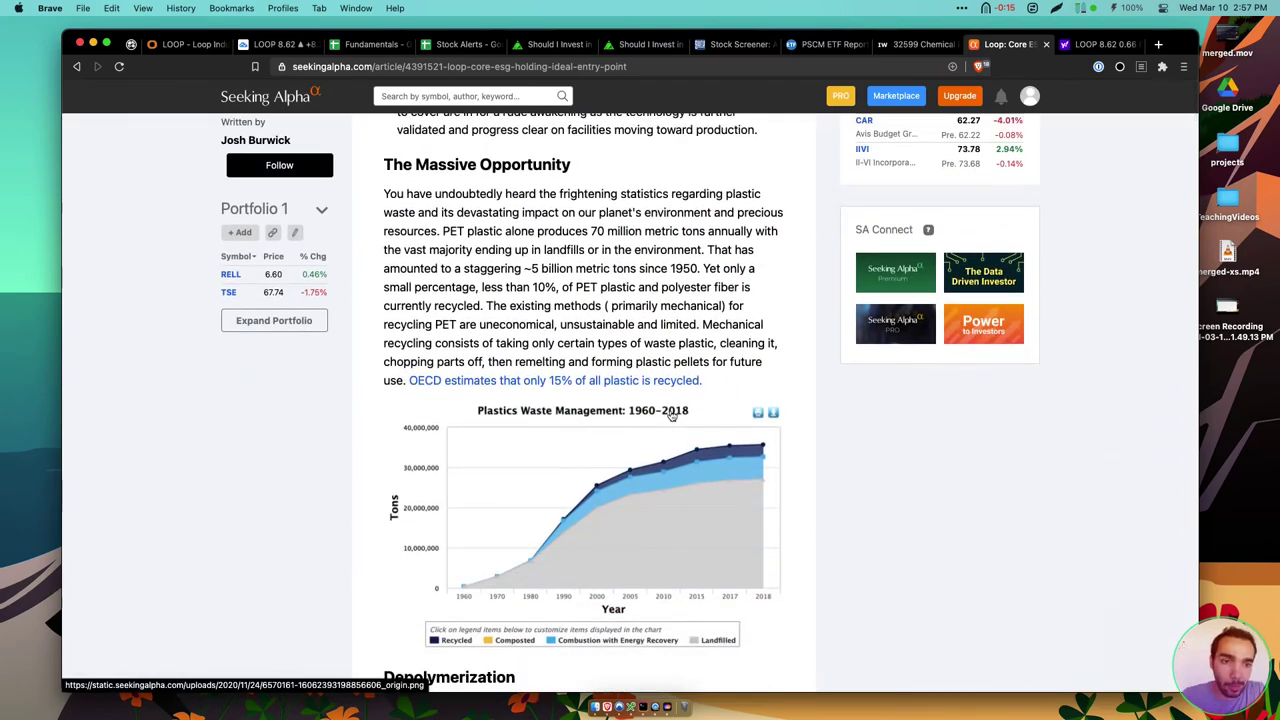
Look over Loop Industries' Yahoo Finance company profile and check its TradingView price chart
left_click(1098, 44)
scroll(646, 303, "down", 10)
scroll(600, 297, "up", 10)
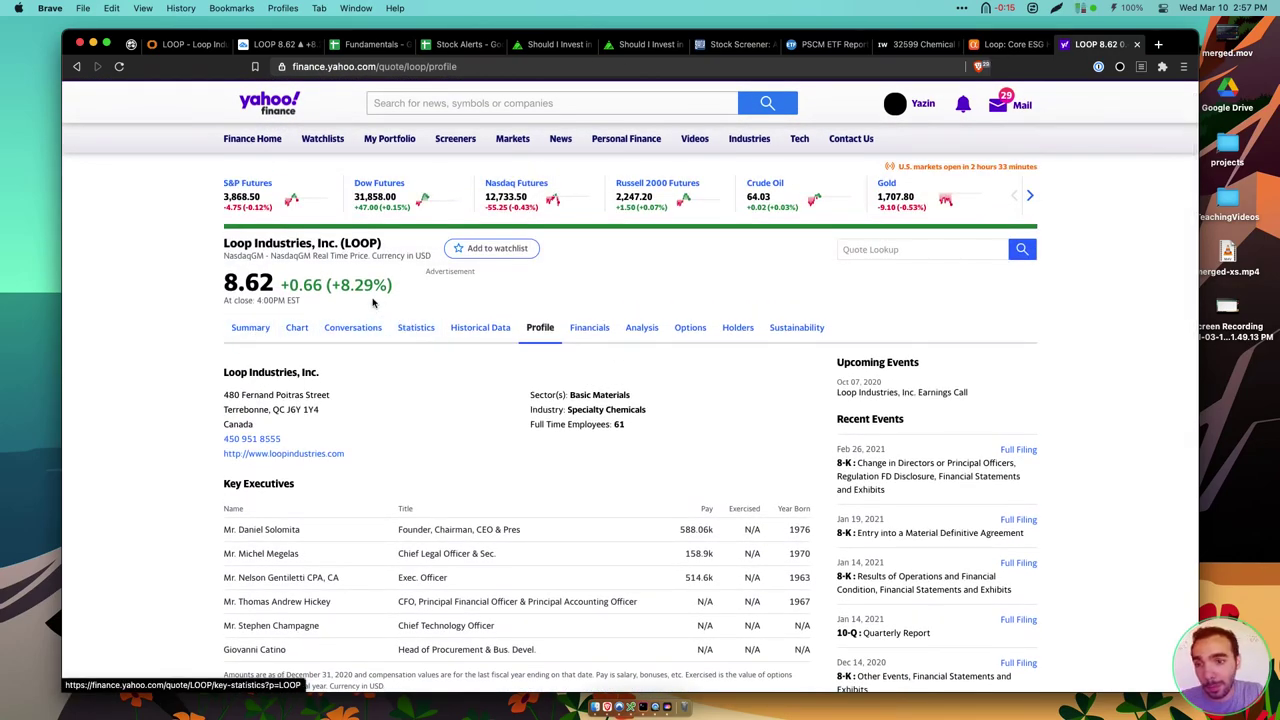
left_click(295, 44)
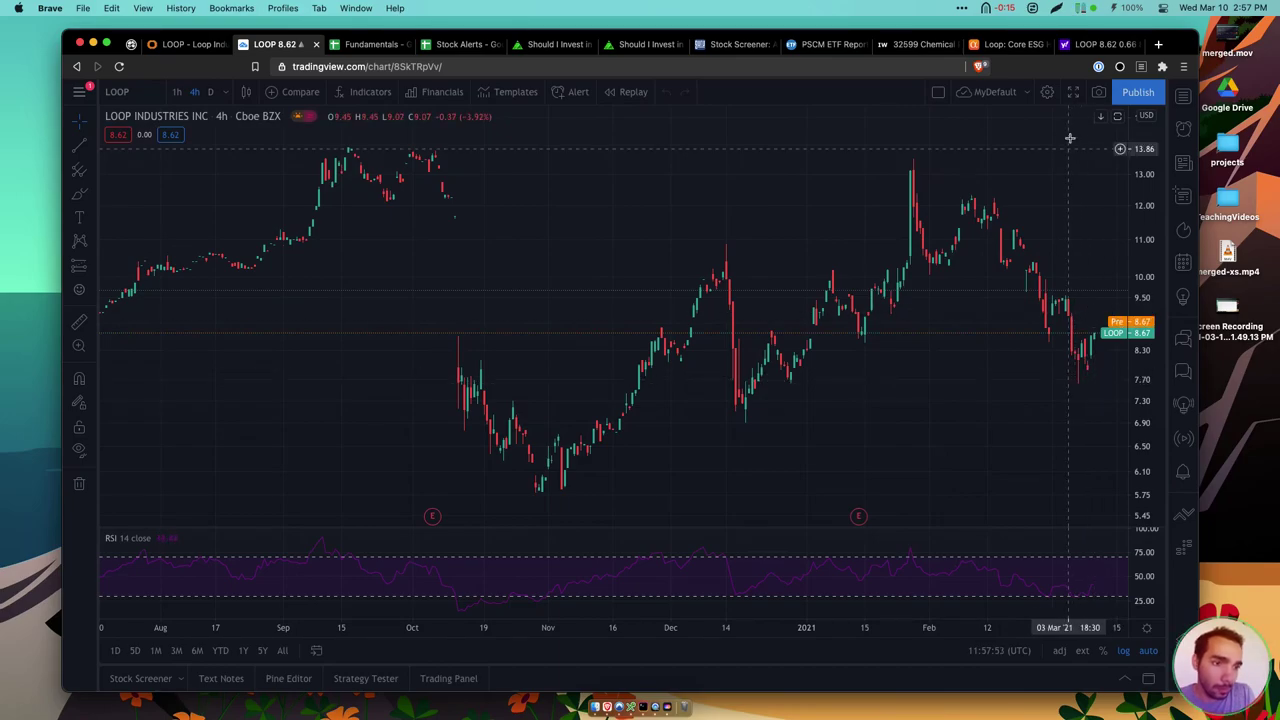
Review LOOP's key figures and recent news headlines on the Yahoo Finance summary page
left_click(1098, 44)
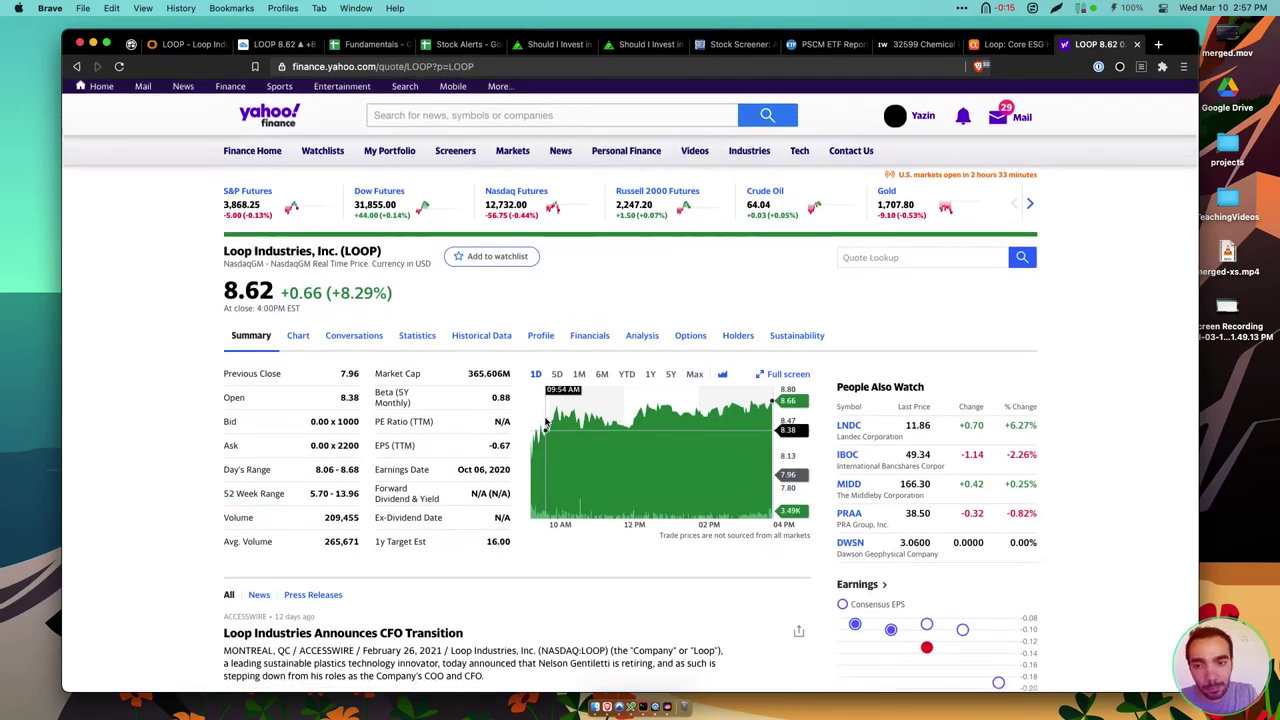
scroll(546, 423, "down", 5)
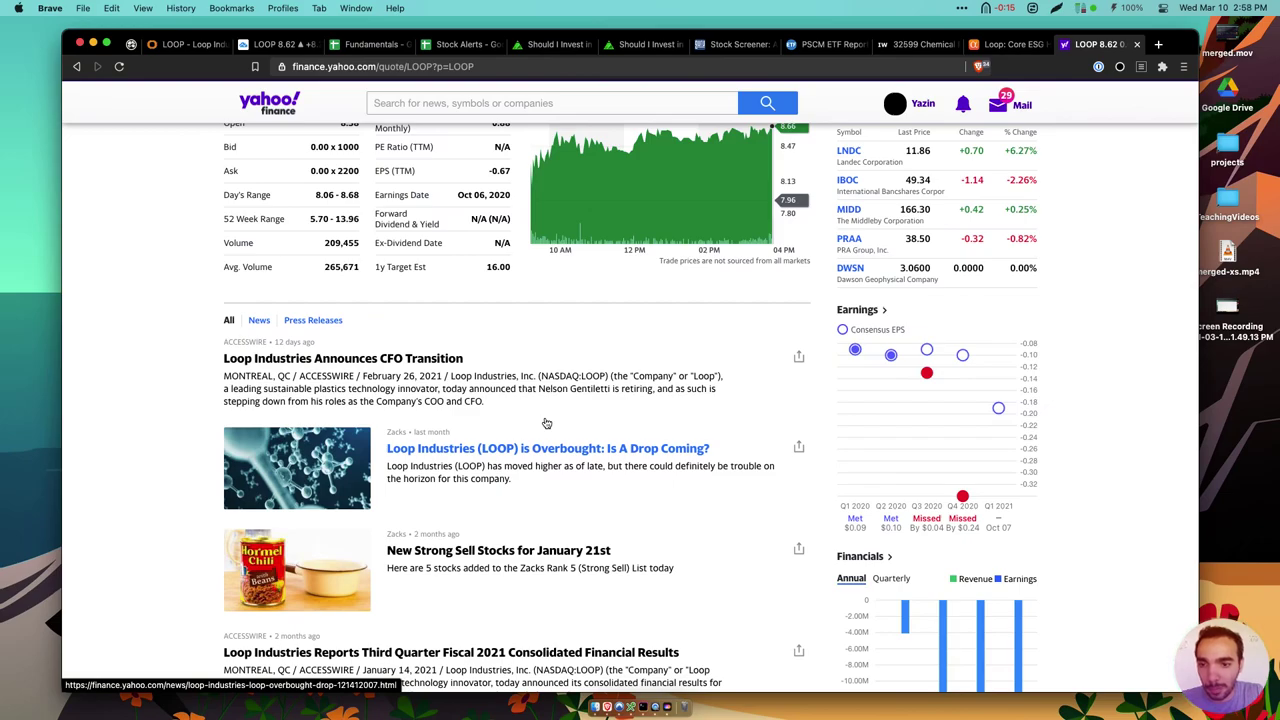
scroll(489, 402, "down", 1)
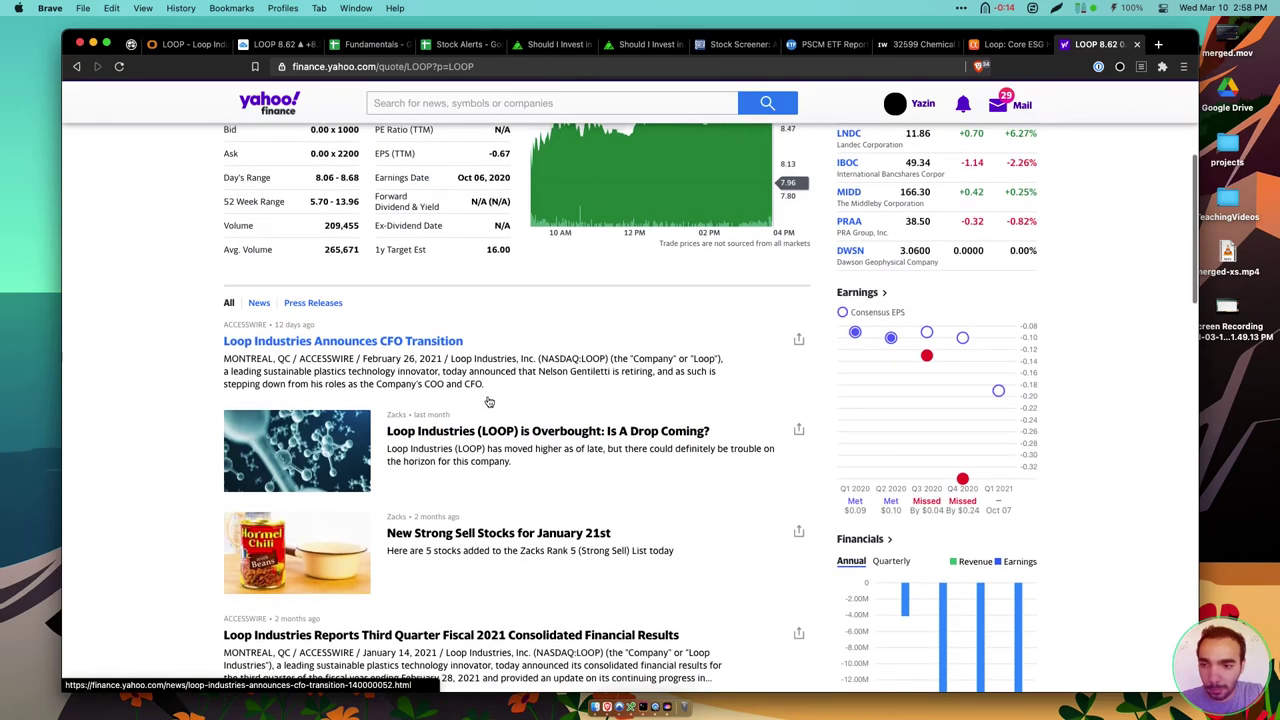
Skim the older Loop Industries headlines and the analyst data on the Yahoo Finance summary page
scroll(486, 395, "down", 3)
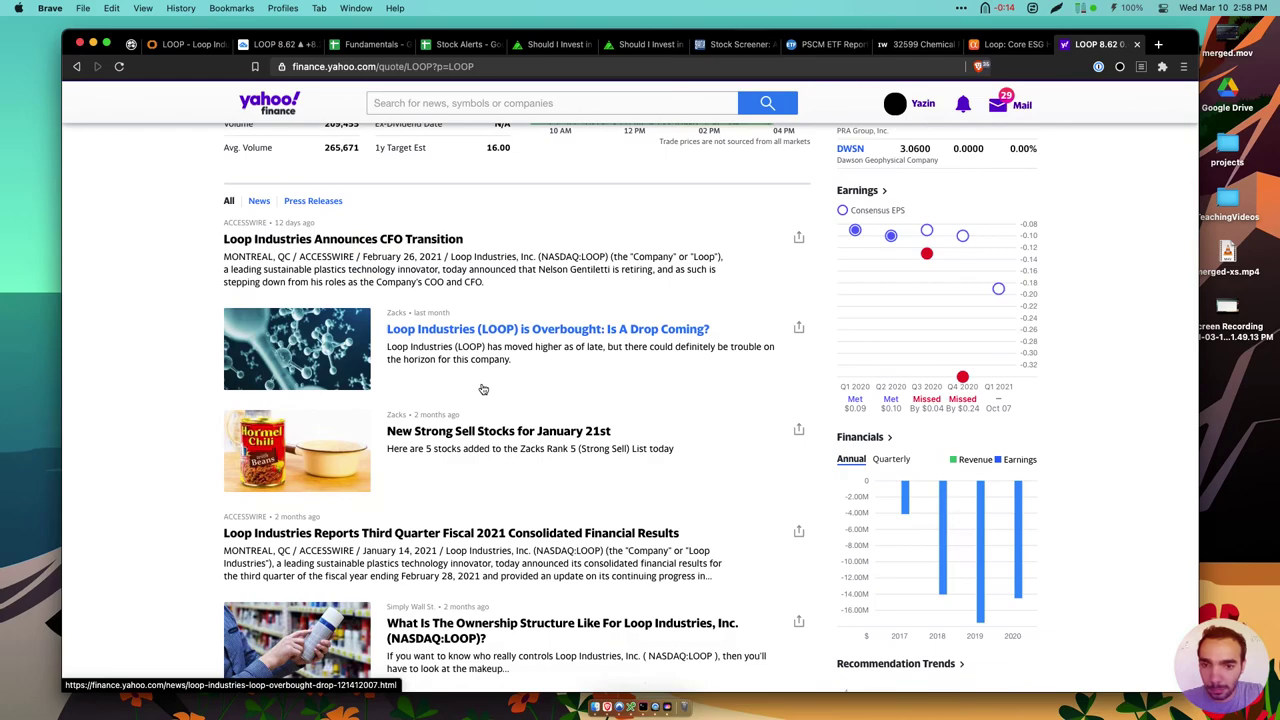
scroll(483, 389, "down", 5)
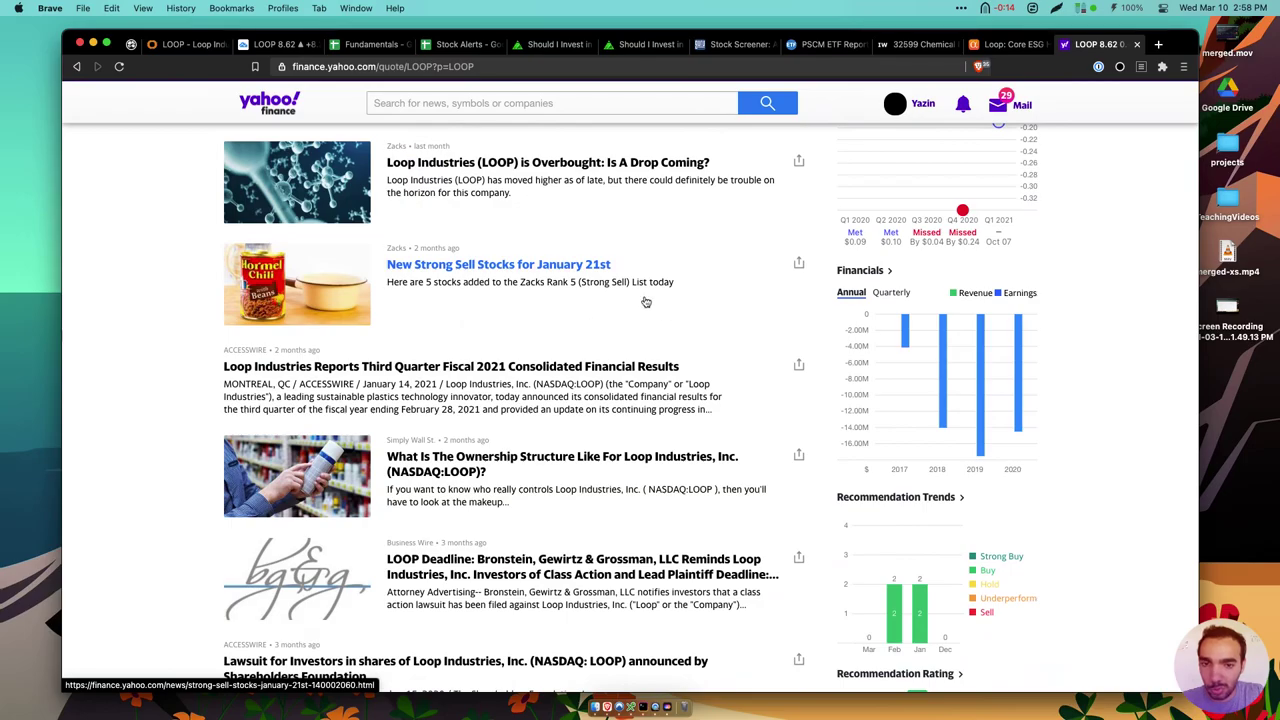
scroll(620, 310, "down", 6)
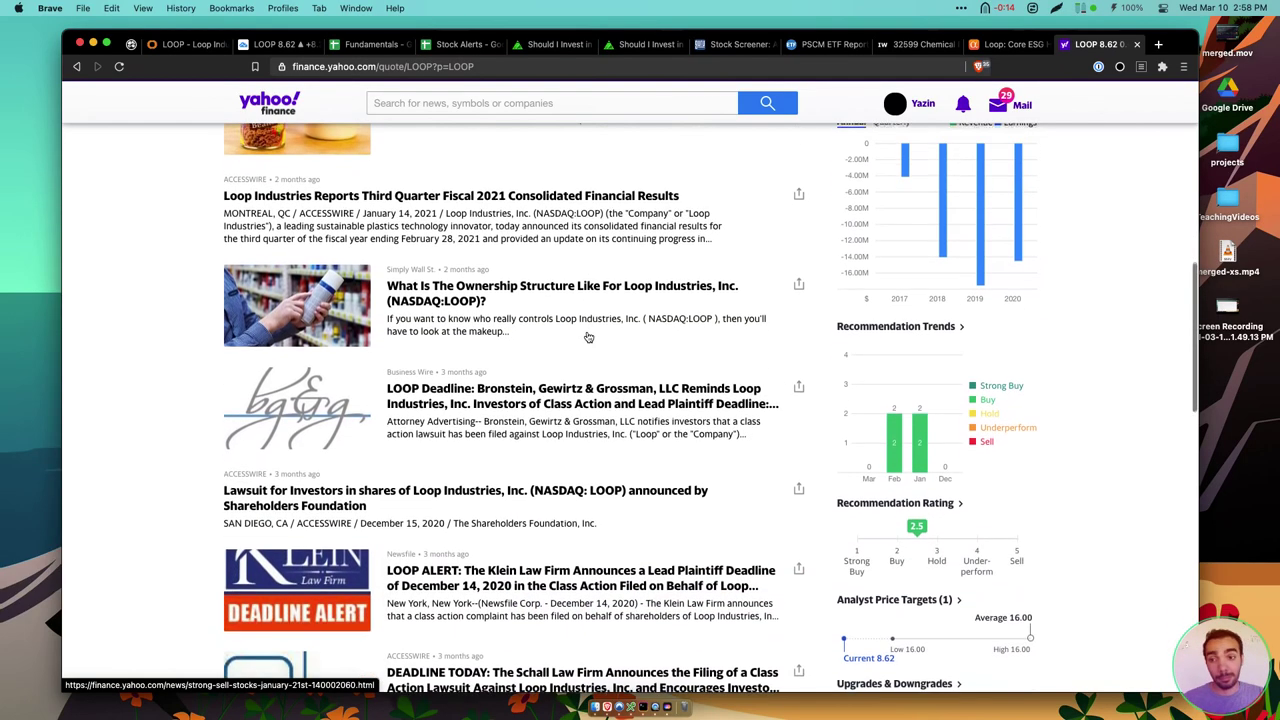
scroll(418, 472, "down", 1)
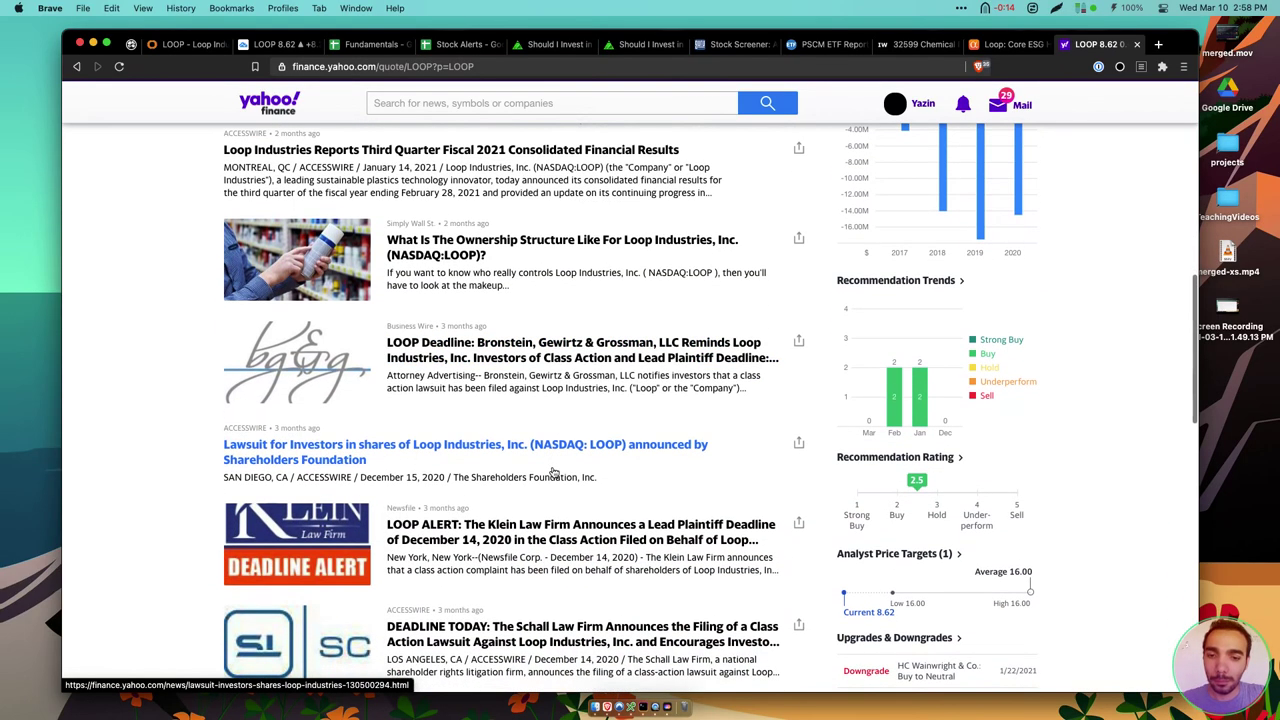
scroll(418, 472, "down", 8)
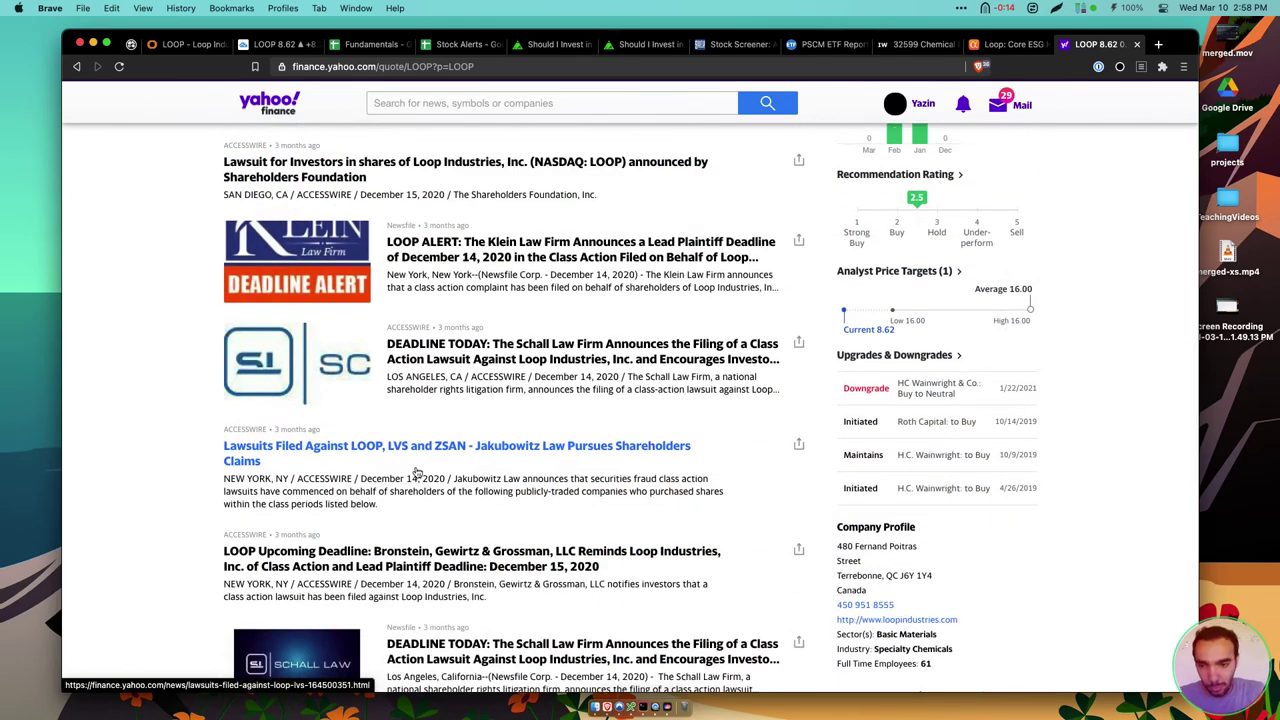
scroll(418, 472, "down", 7)
Close the Yahoo Finance page and skim the Seeking Alpha article's Depolymerization and Filtration and Polymerization sections
key("super+w")
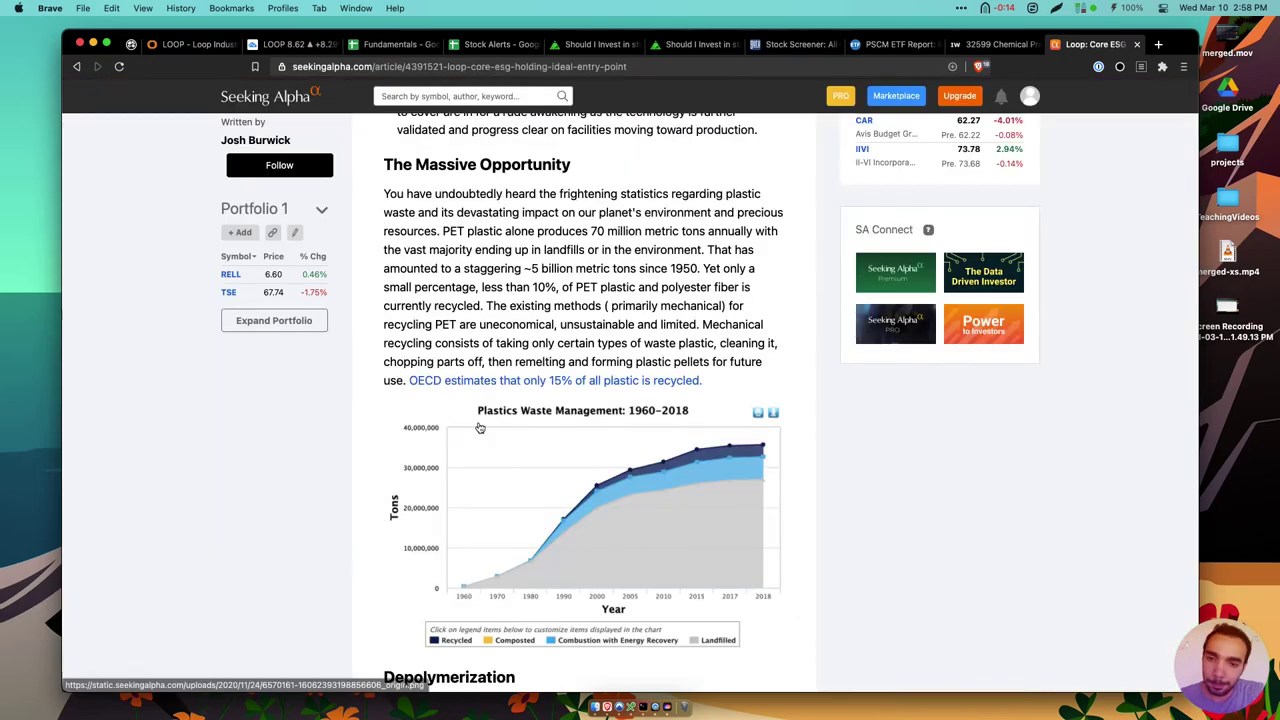
scroll(610, 262, "down", 6)
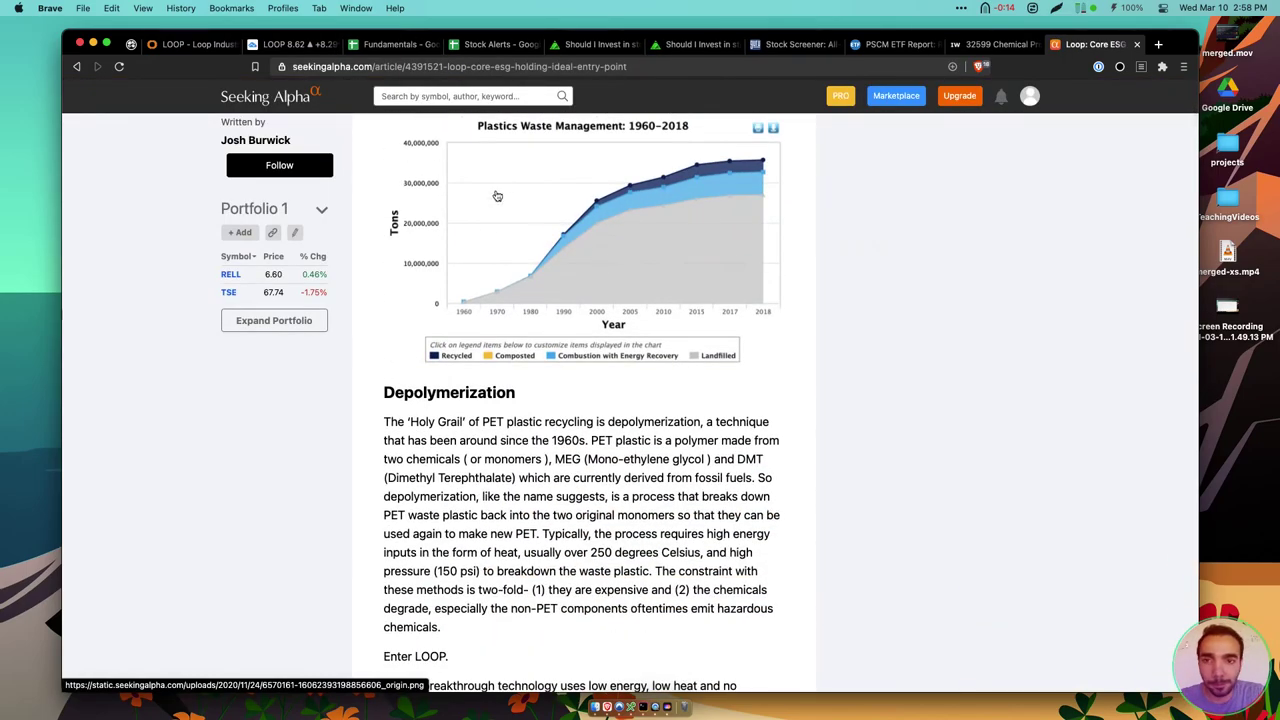
scroll(503, 180, "down", 20)
scroll(489, 233, "down", 6)
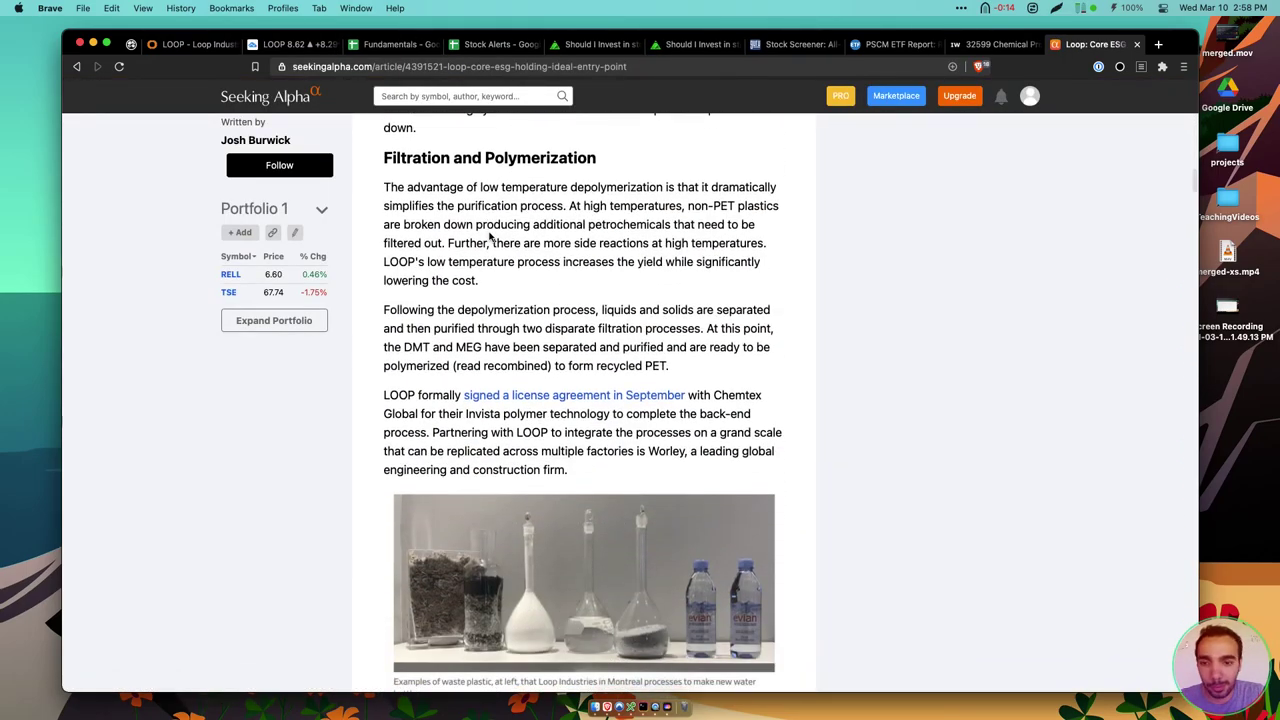
scroll(489, 233, "up", 12)
scroll(489, 233, "up", 15)
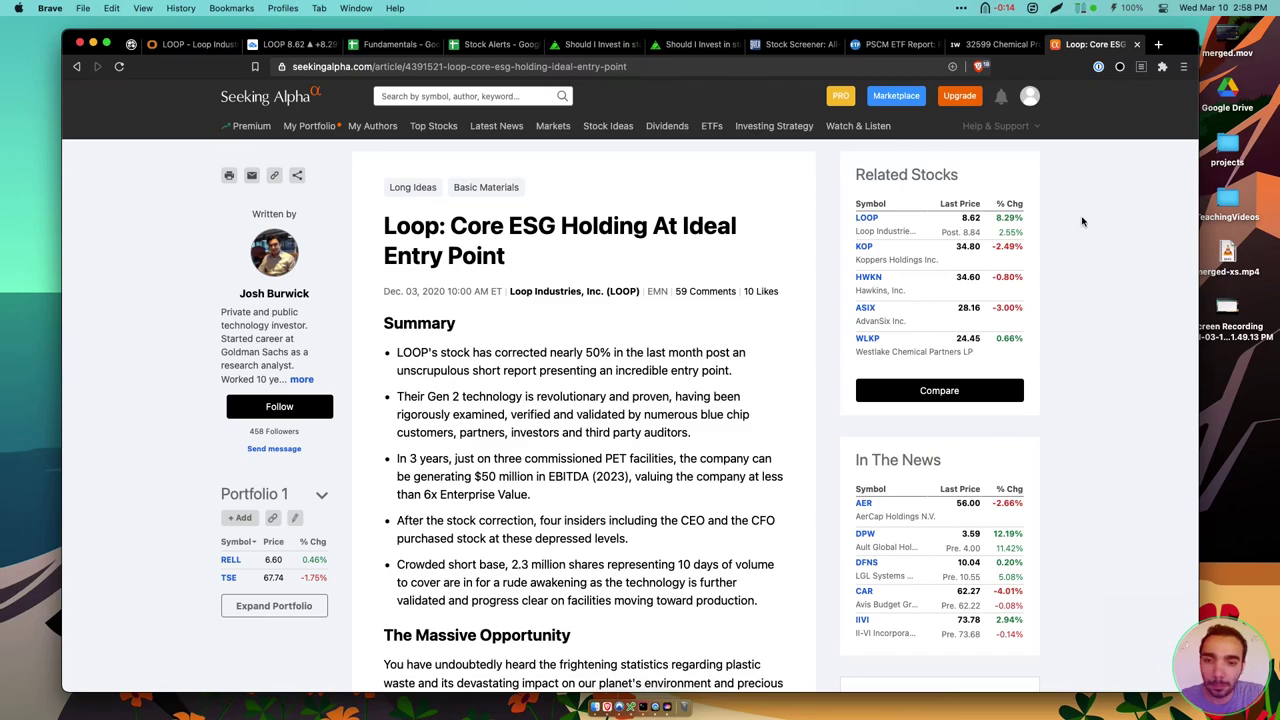
Open the article's comments and read the two 21 January 2021 comments
left_click(705, 291)
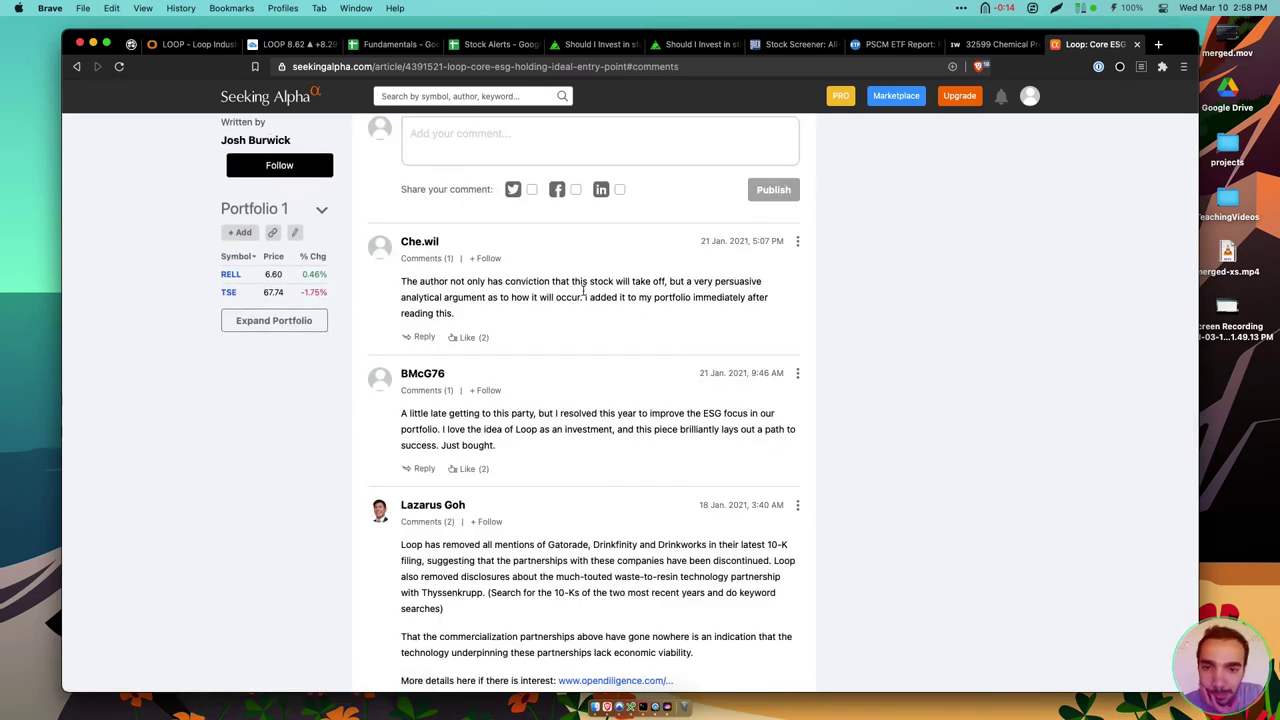
scroll(584, 291, "down", 1)
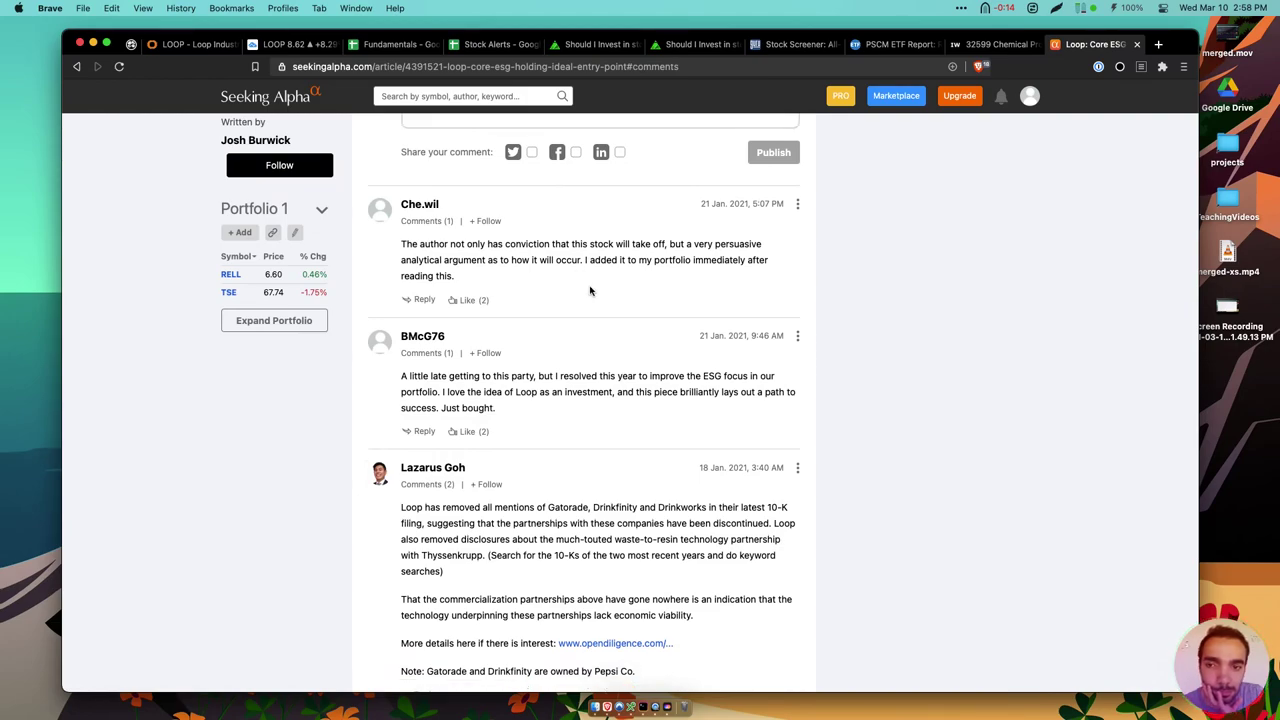
triple_click(568, 256)
scroll(568, 258, "down", 1)
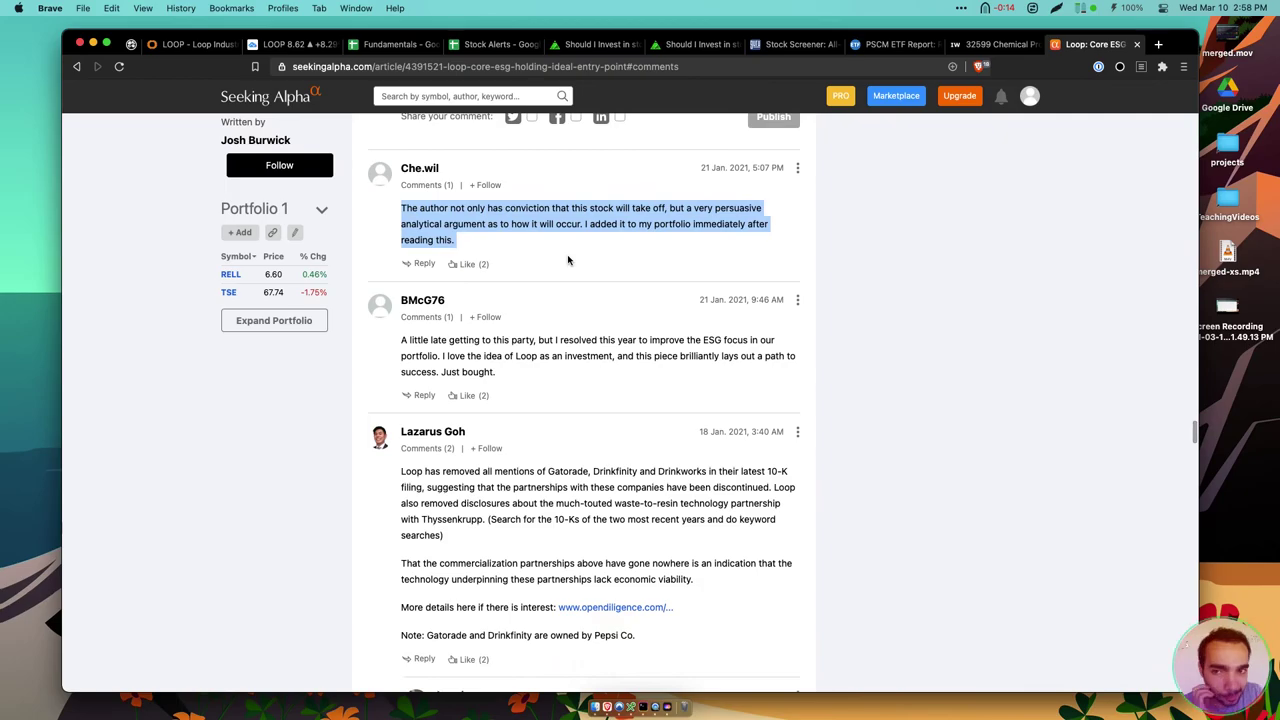
scroll(568, 260, "down", 1)
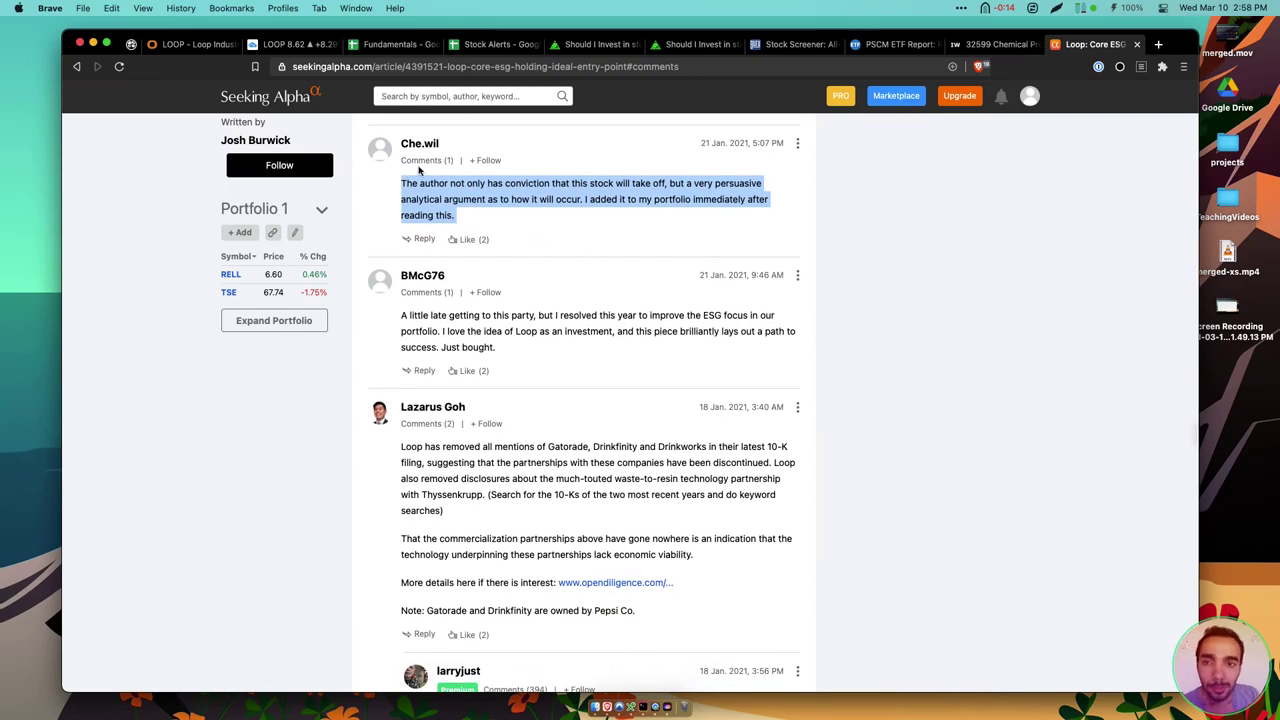
scroll(520, 235, "down", 1)
scroll(469, 208, "down", 2)
triple_click(500, 256)
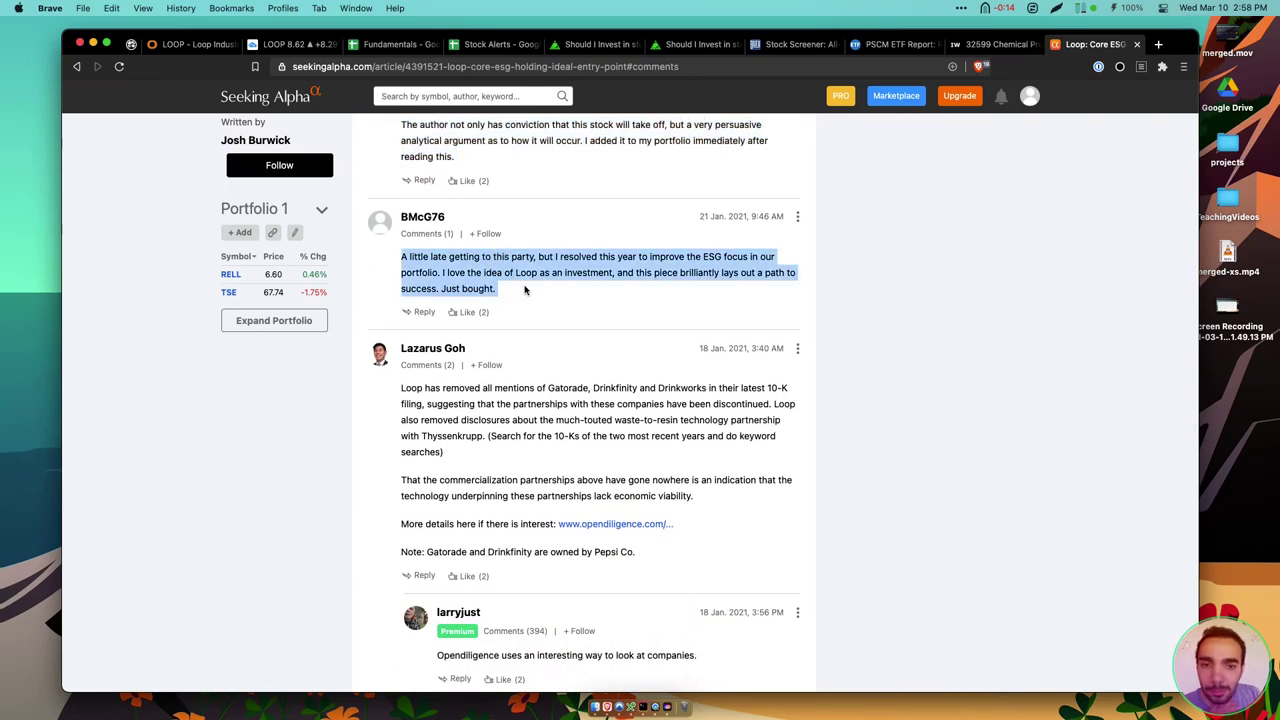
triple_click(525, 290)
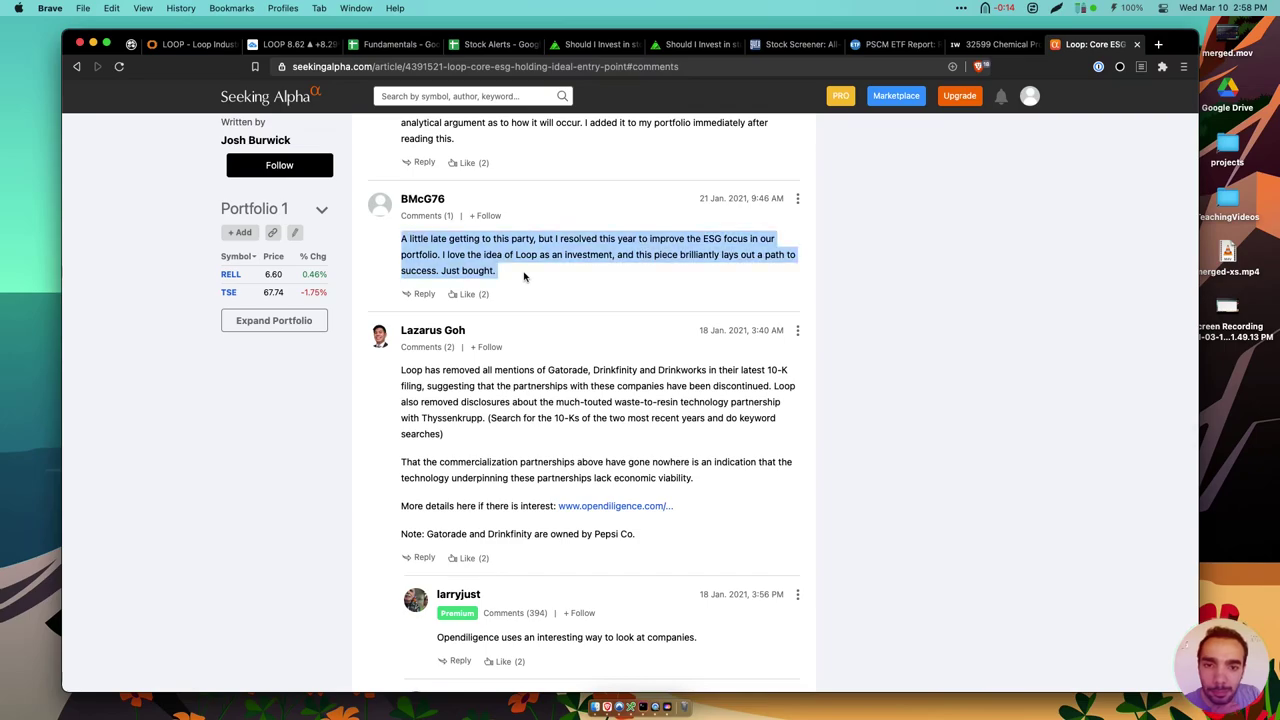
Read the 18 January 2021 comment about partnerships removed from Loop's latest 10-K filing
scroll(524, 280, "down", 1)
scroll(524, 277, "down", 4)
triple_click(511, 262)
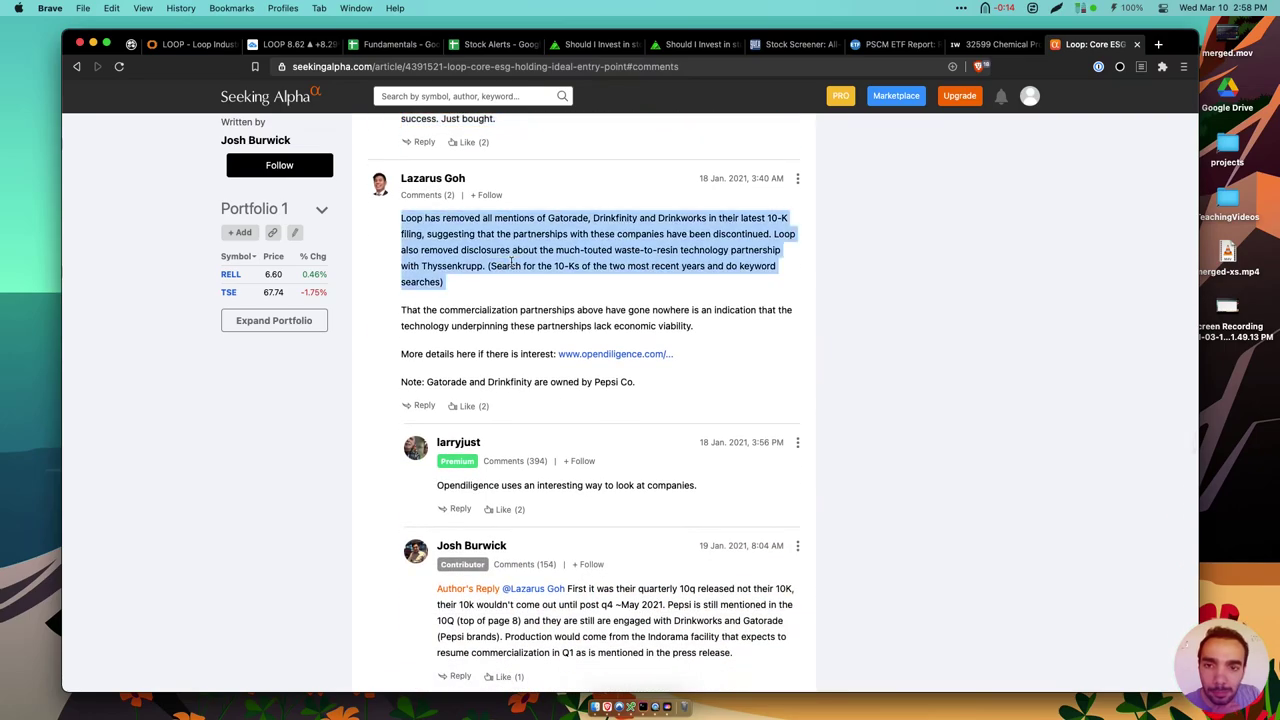
triple_click(511, 262)
scroll(511, 262, "down", 1)
left_click(511, 262)
left_click_drag(496, 248, 500, 289)
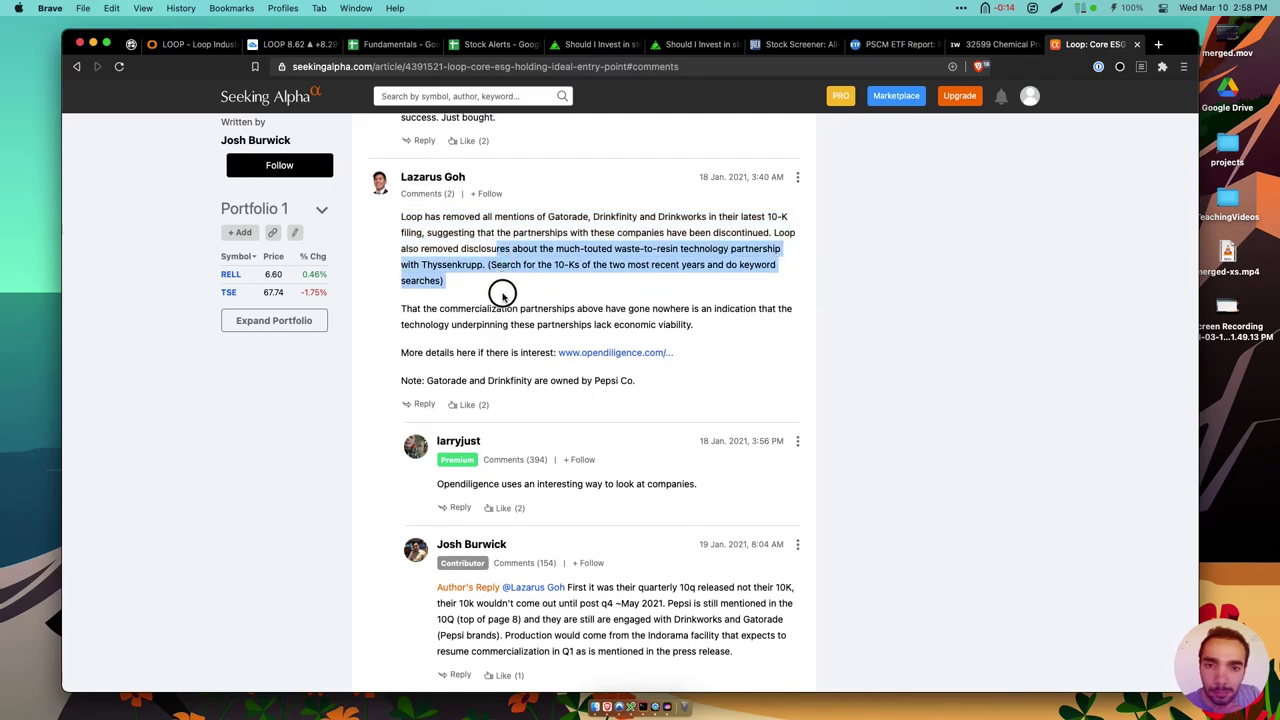
scroll(503, 297, "down", 3)
triple_click(489, 186)
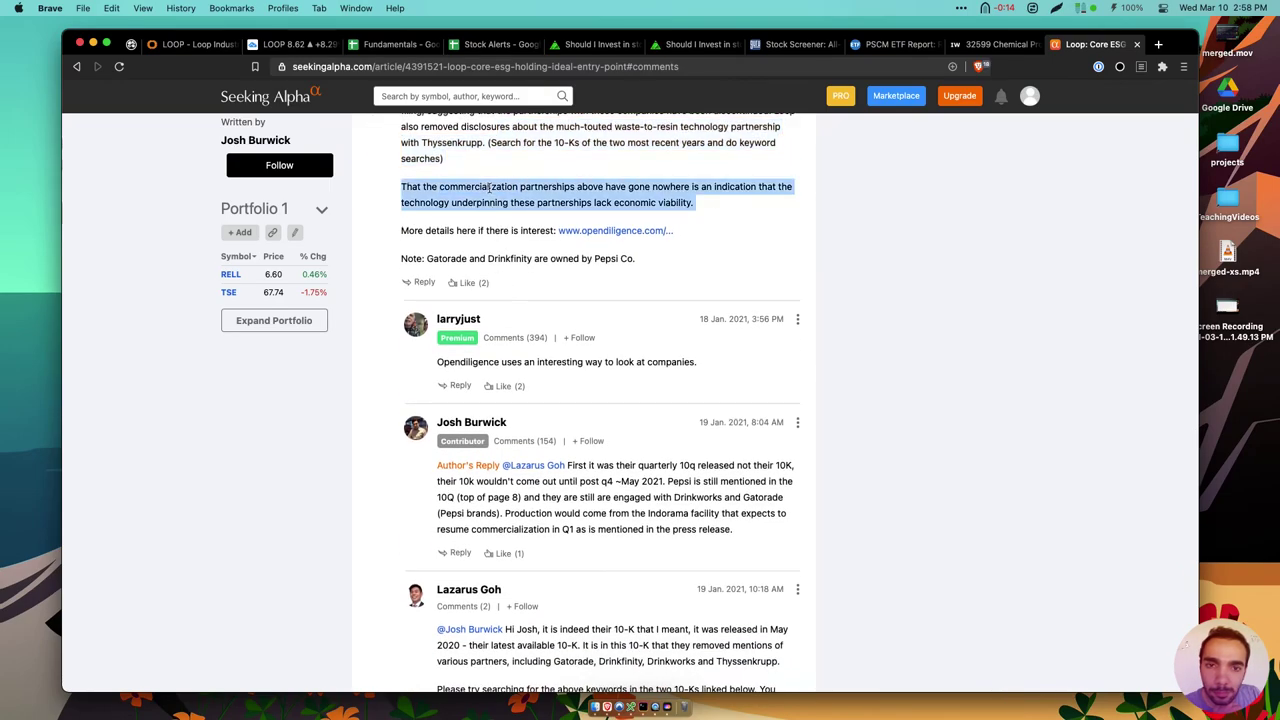
left_click(489, 186)
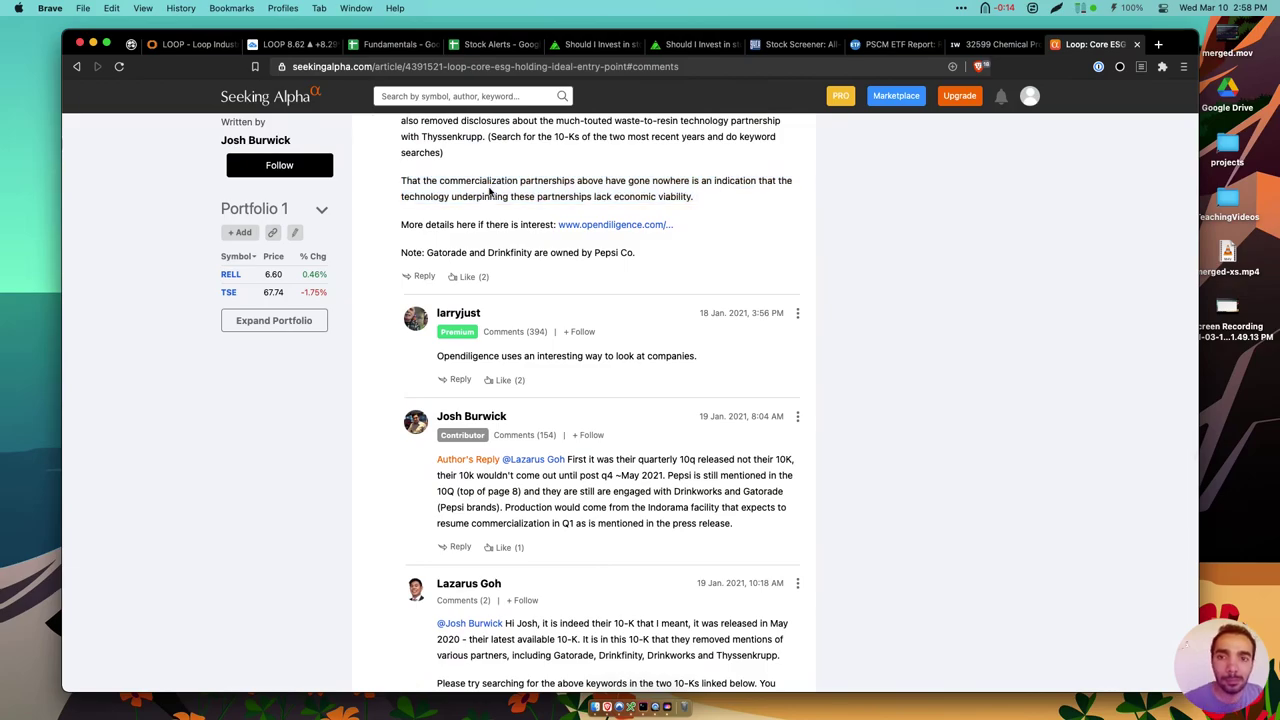
Open the comment's opendiligence.com link in a new tab, read the first reply beneath the comment, and switch to the linked page
left_click(609, 224)
scroll(665, 258, "down", 1)
triple_click(647, 249)
scroll(689, 246, "down", 2)
triple_click(686, 242)
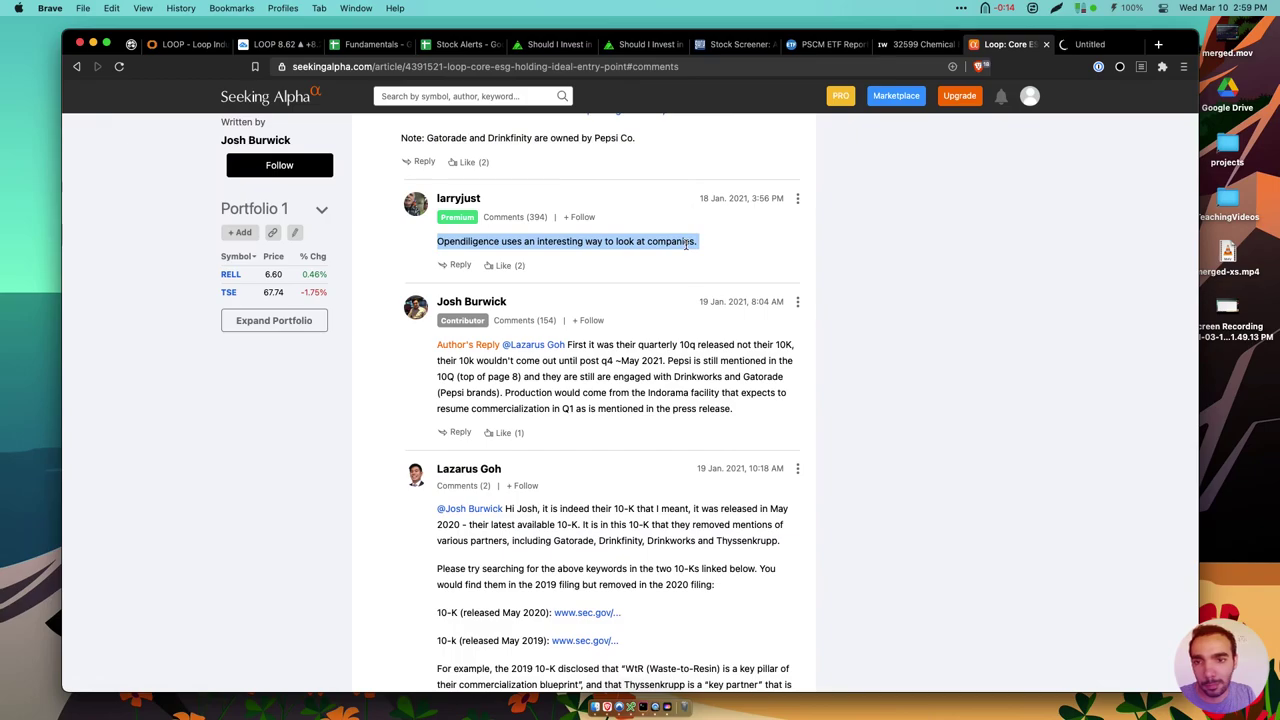
scroll(686, 244, "down", 1)
key("ctrl+Tab")
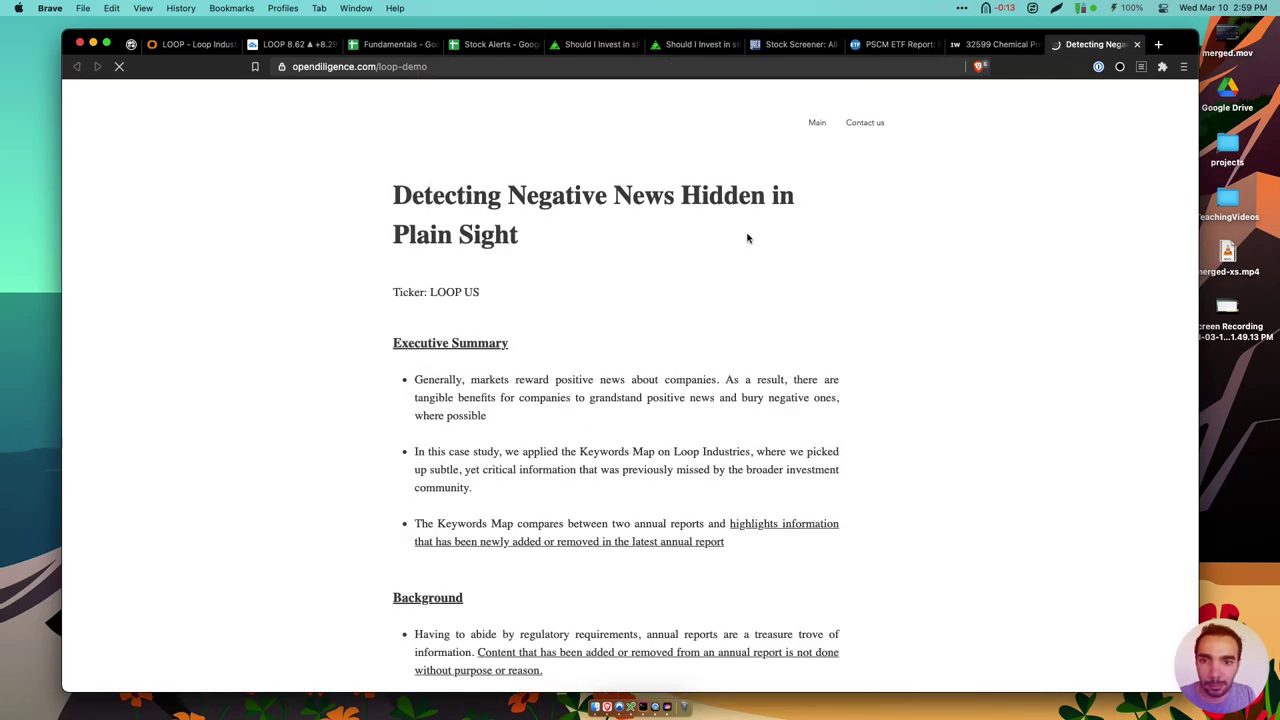
Read the Executive Summary of the Open Diligence case study on LOOP and look over the site's main page
scroll(740, 245, "down", 2)
double_click(702, 262)
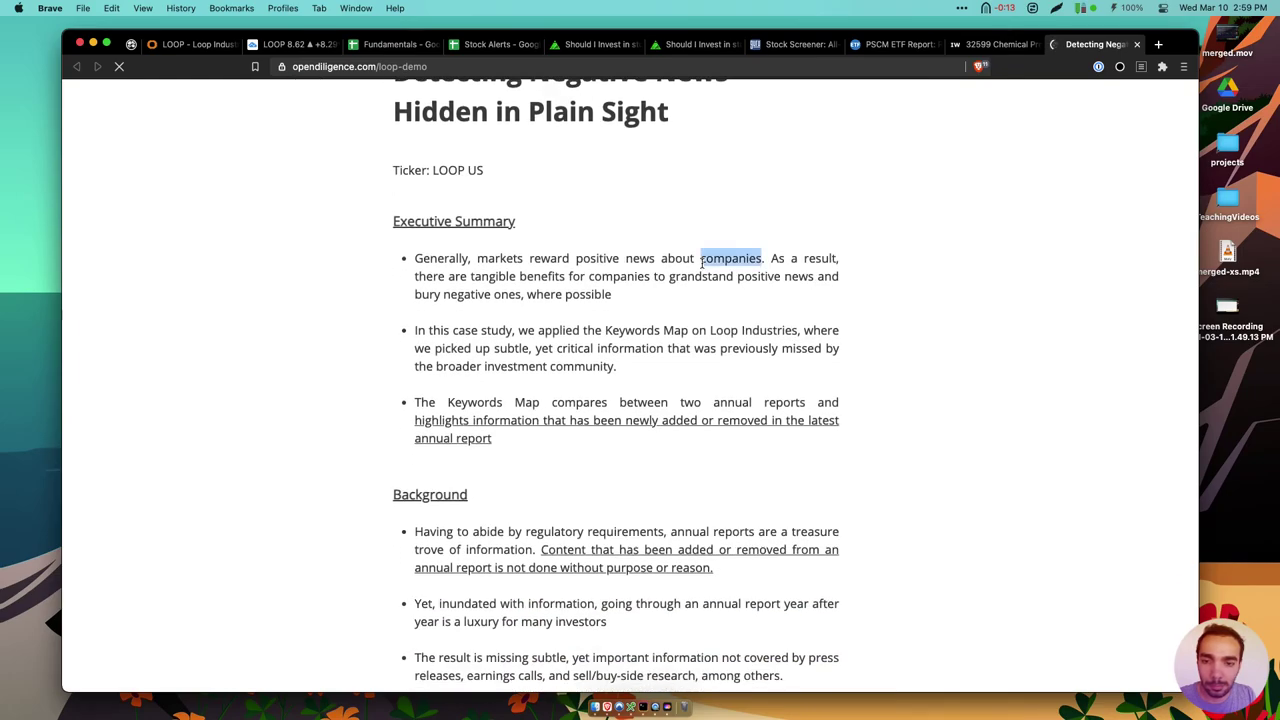
triple_click(702, 262)
scroll(700, 263, "up", 2)
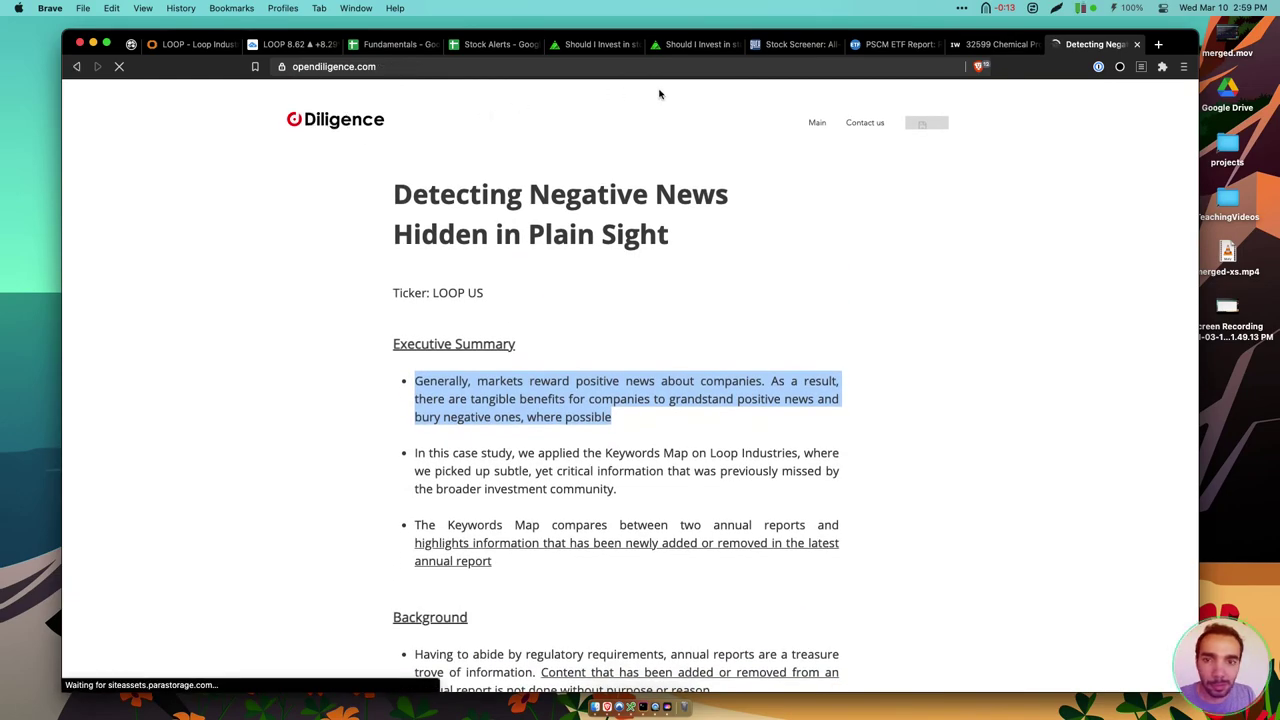
scroll(674, 261, "down", 1)
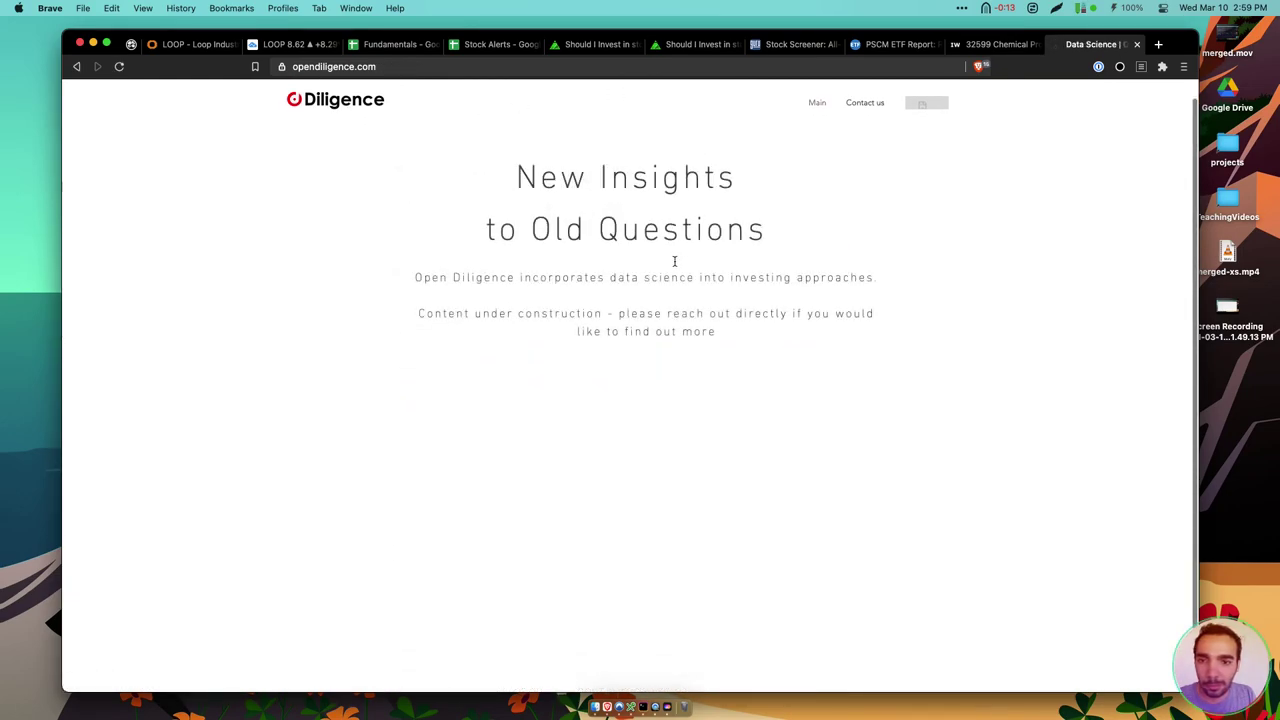
scroll(700, 345, "left", 5)
scroll(419, 204, "down", 15)
scroll(419, 204, "down", 10)
Close the Open Diligence page and the remaining Loop Industries tabs for Seeking Alpha, OpenInsider and TradingView
key("super+w")
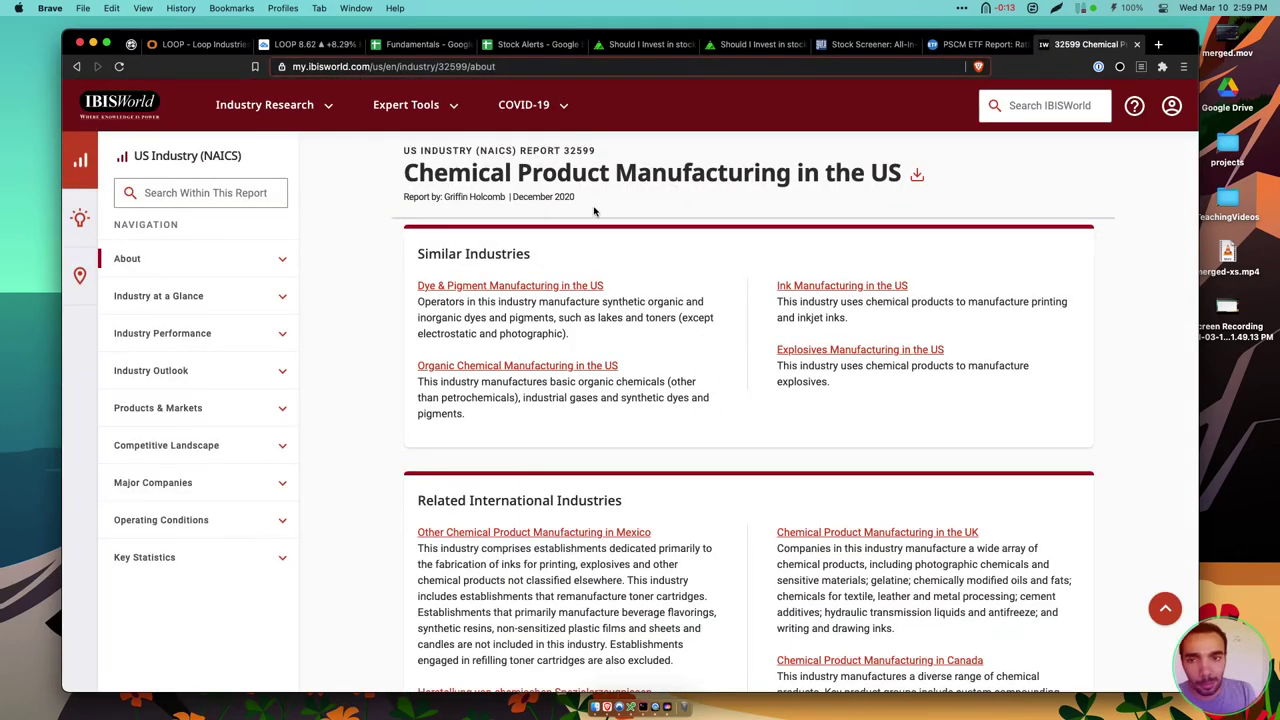
left_click(318, 44)
key("ctrl+Tab")
left_click(357, 44)
left_click(237, 55)
key("super+w")
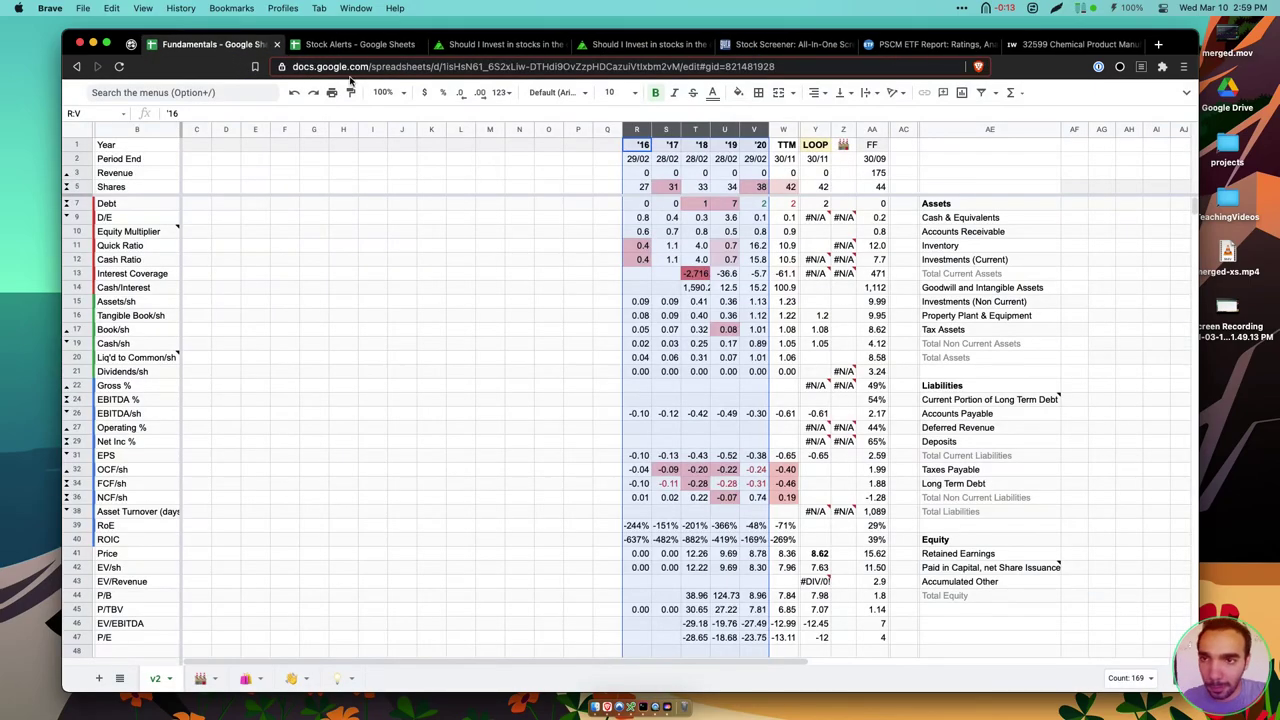
Remove LOOP from the Chemicals results in the GuruFocus screener
left_click(527, 44)
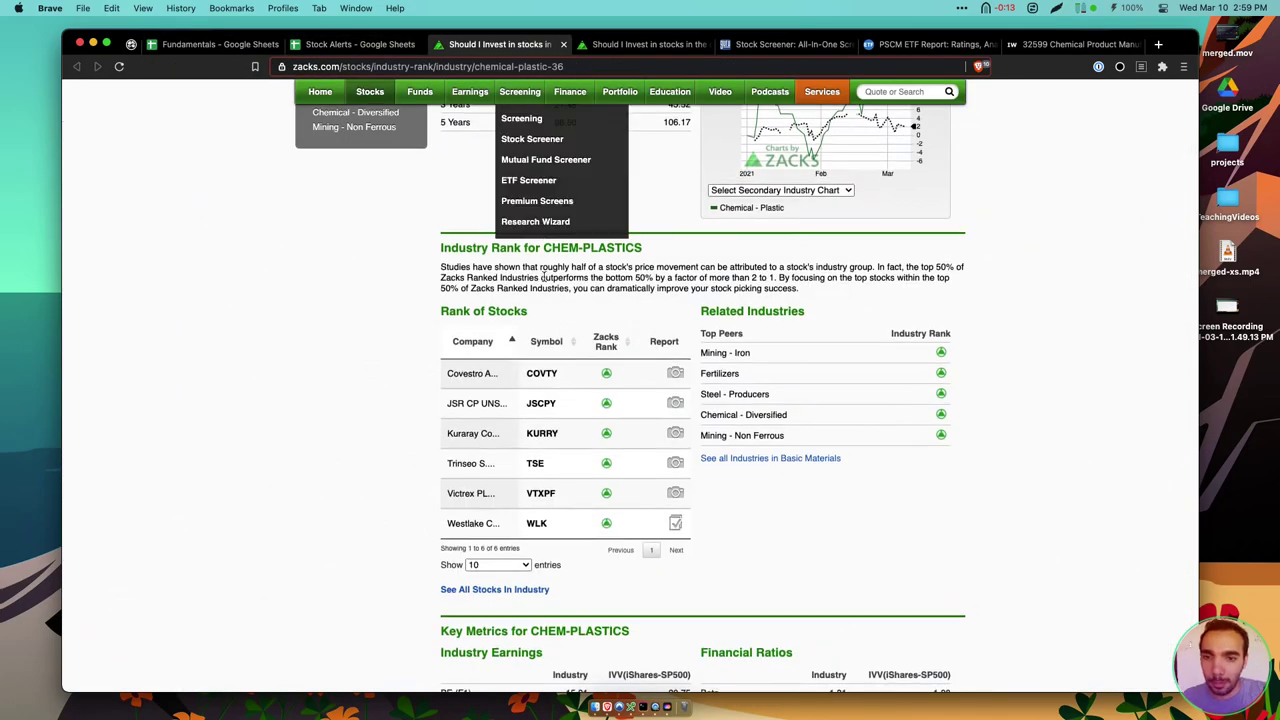
left_click(778, 46)
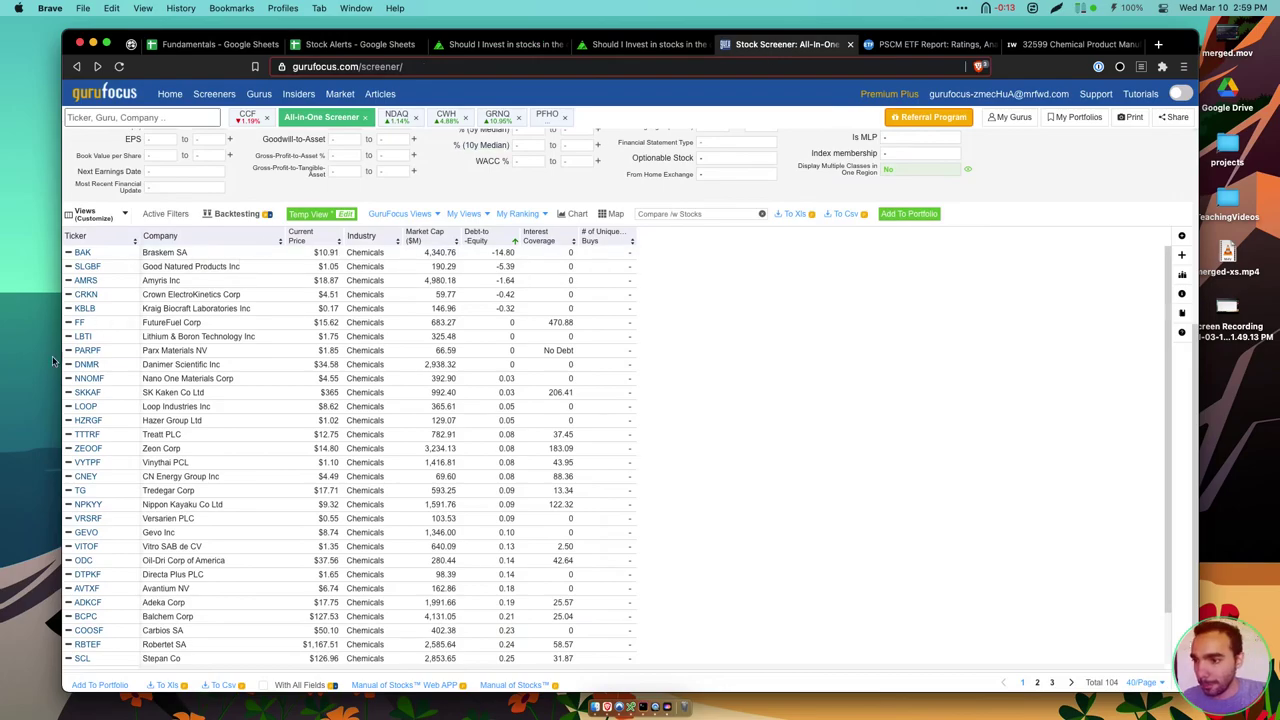
left_click(69, 410)
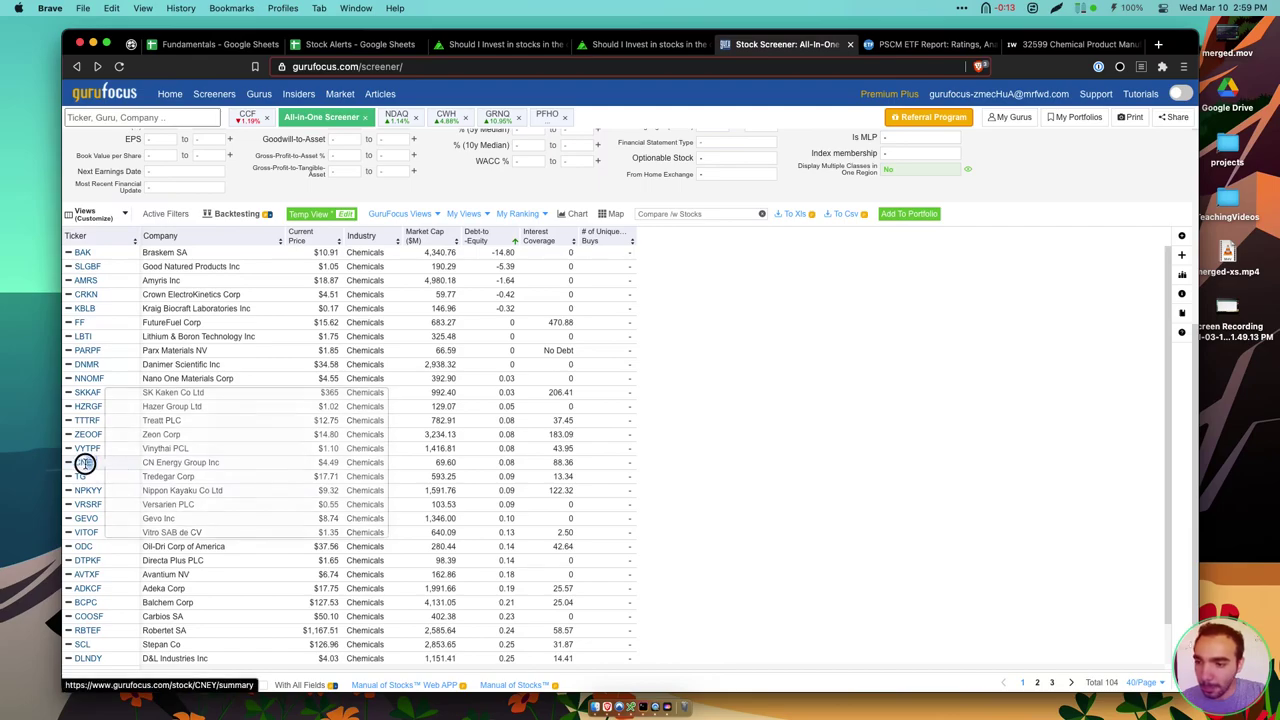
Replace the ticker in cell Y1 of the Fundamentals spreadsheet with CNEY
mouse_move(76, 466)
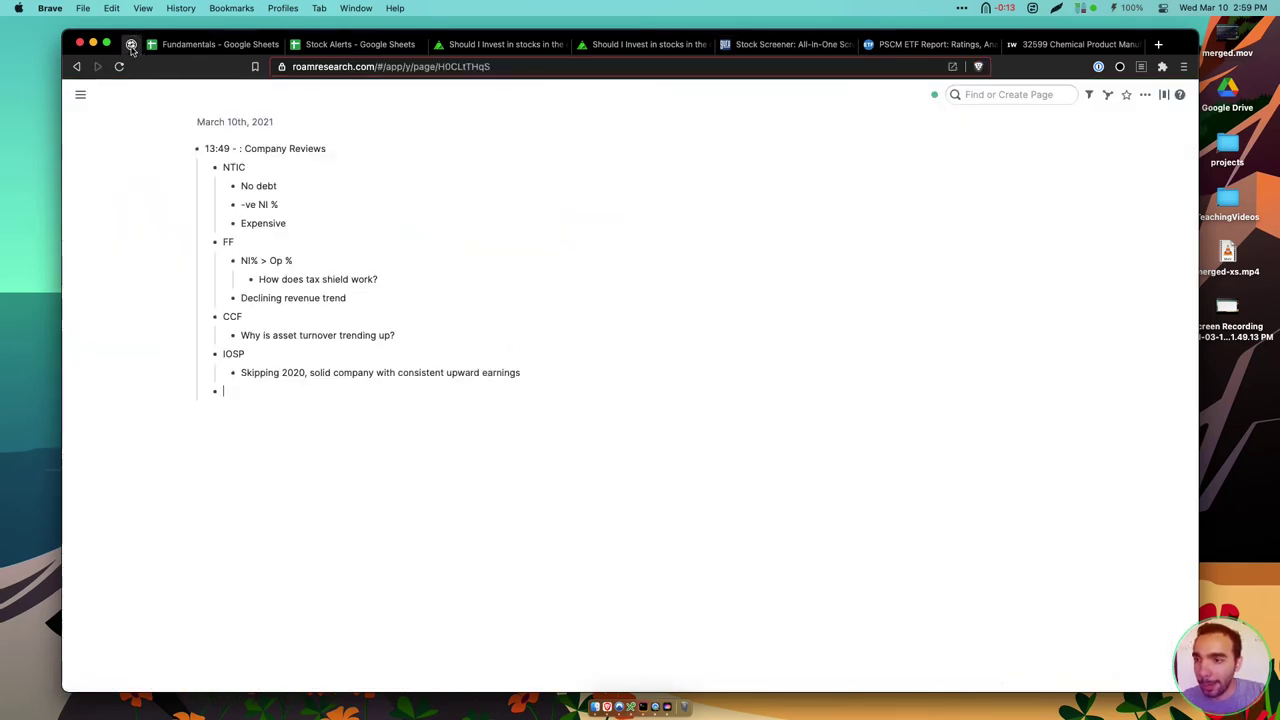
left_click(207, 45)
left_click(815, 145)
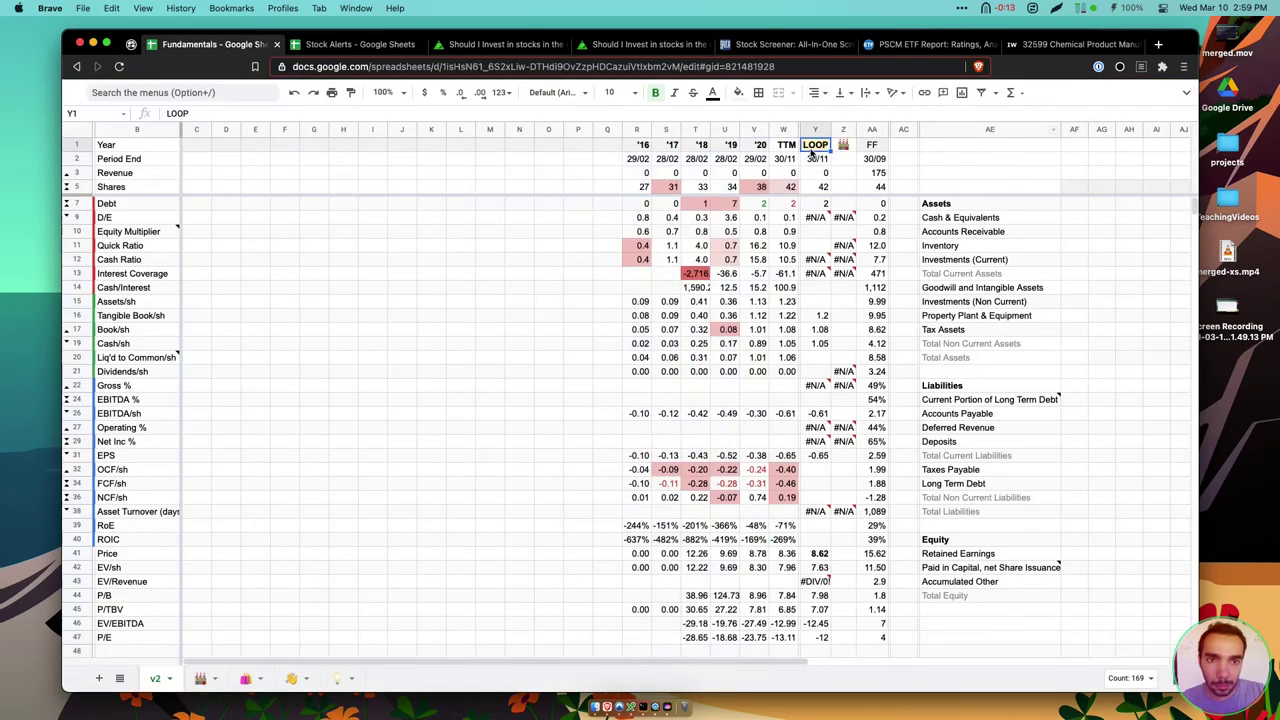
type("CNEY")
left_click(888, 318)
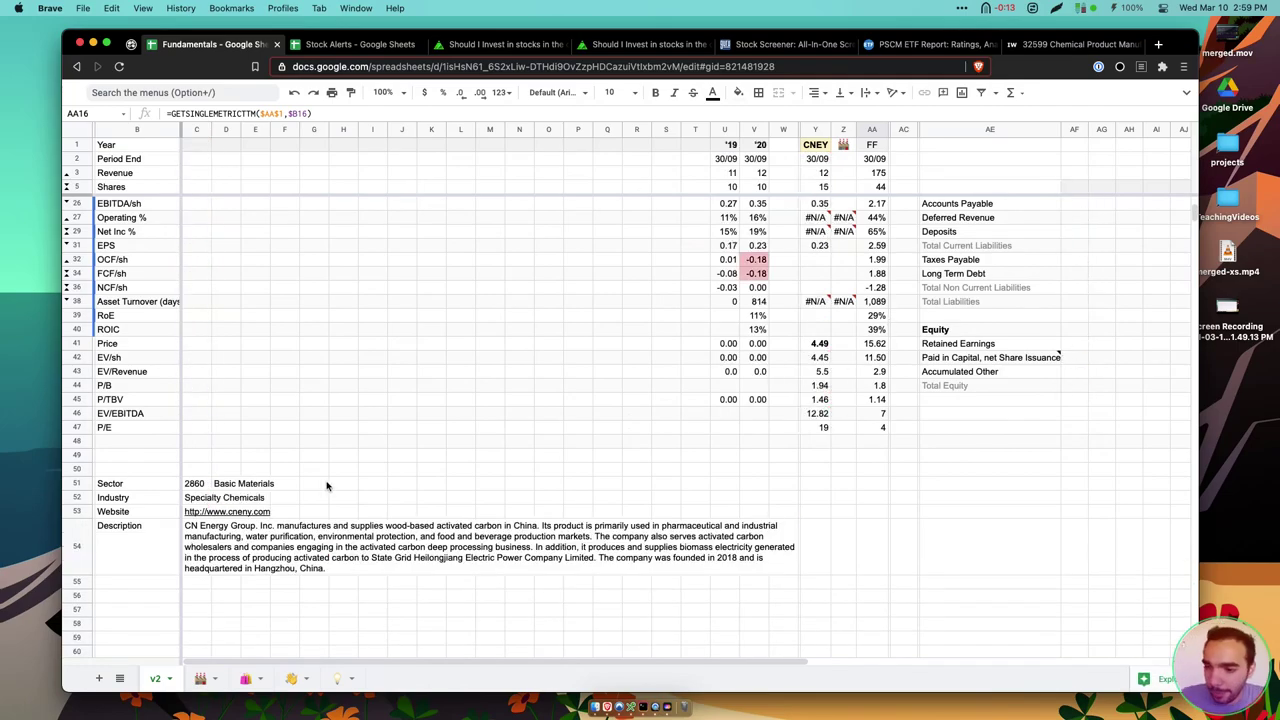
Read CNEY's business description and check its financial metrics in the Fundamentals sheet
left_click(395, 537)
scroll(391, 538, "down", 3)
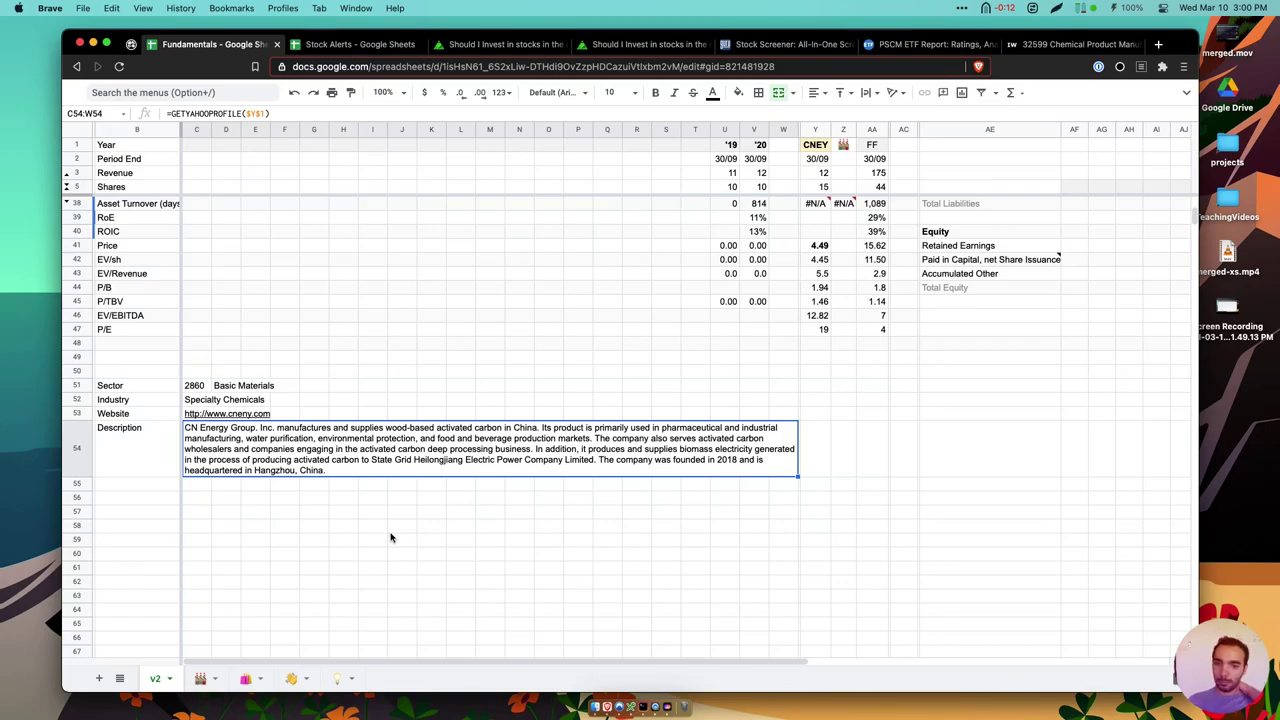
scroll(418, 448, "up", 10)
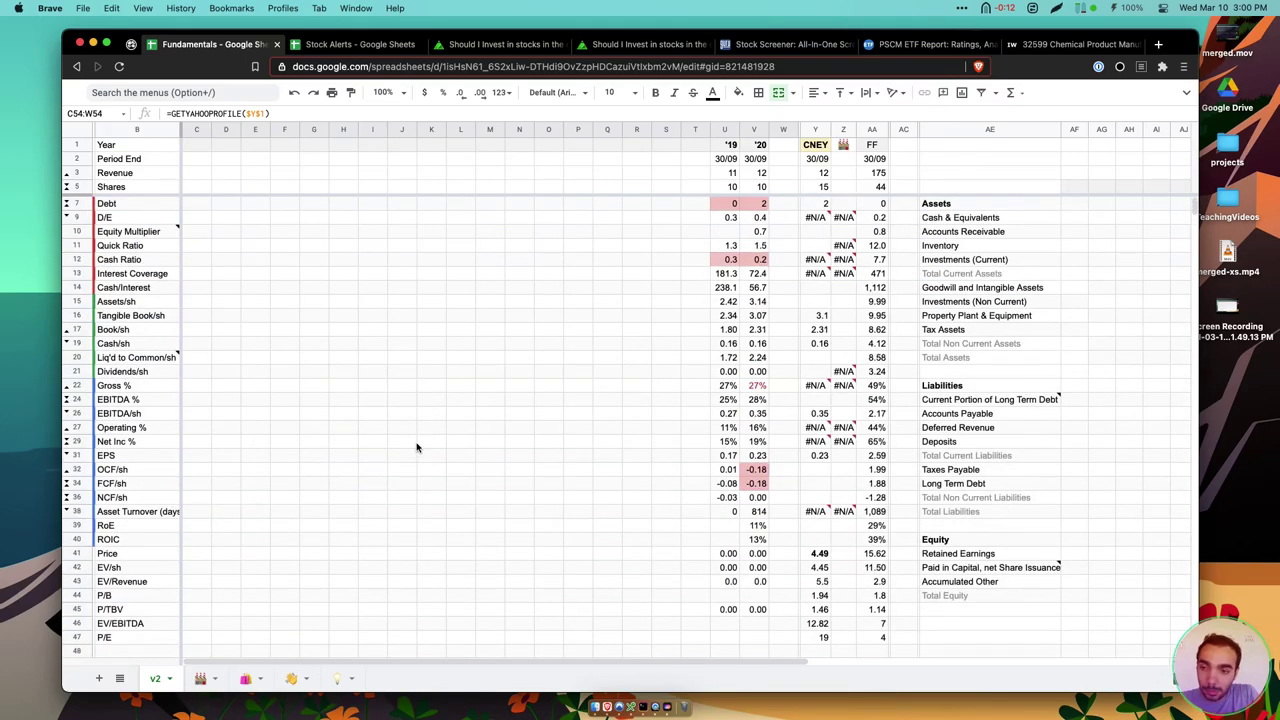
Open CNEY's company website from the sheet's Website row in a new tab and return to the metrics
scroll(437, 391, "down", 10)
left_click(205, 343)
left_click(246, 368)
left_click(208, 45)
scroll(577, 313, "up", 10)
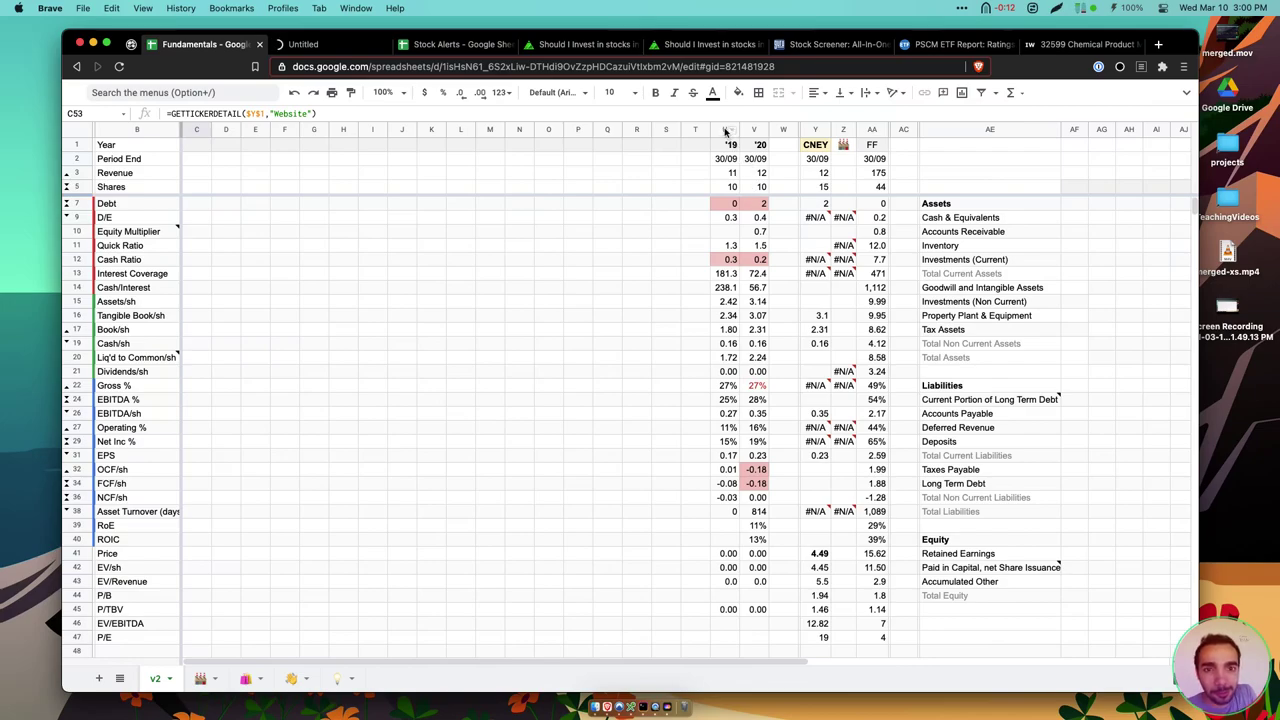
Examine CNEY's '19 and '20 debt, liquidity and coverage ratios and its per-share asset values in the Fundamentals sheet
left_click_drag(727, 130, 759, 131)
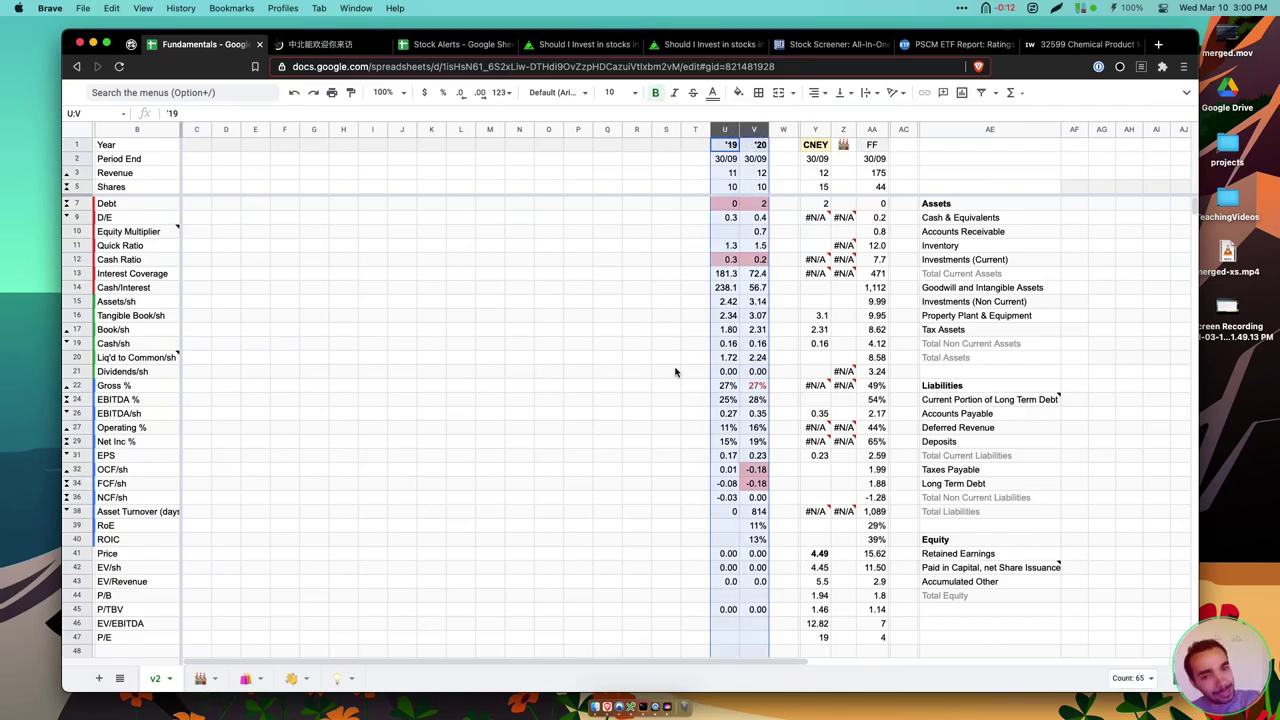
left_click_drag(135, 287, 746, 207)
scroll(748, 333, "down", 1)
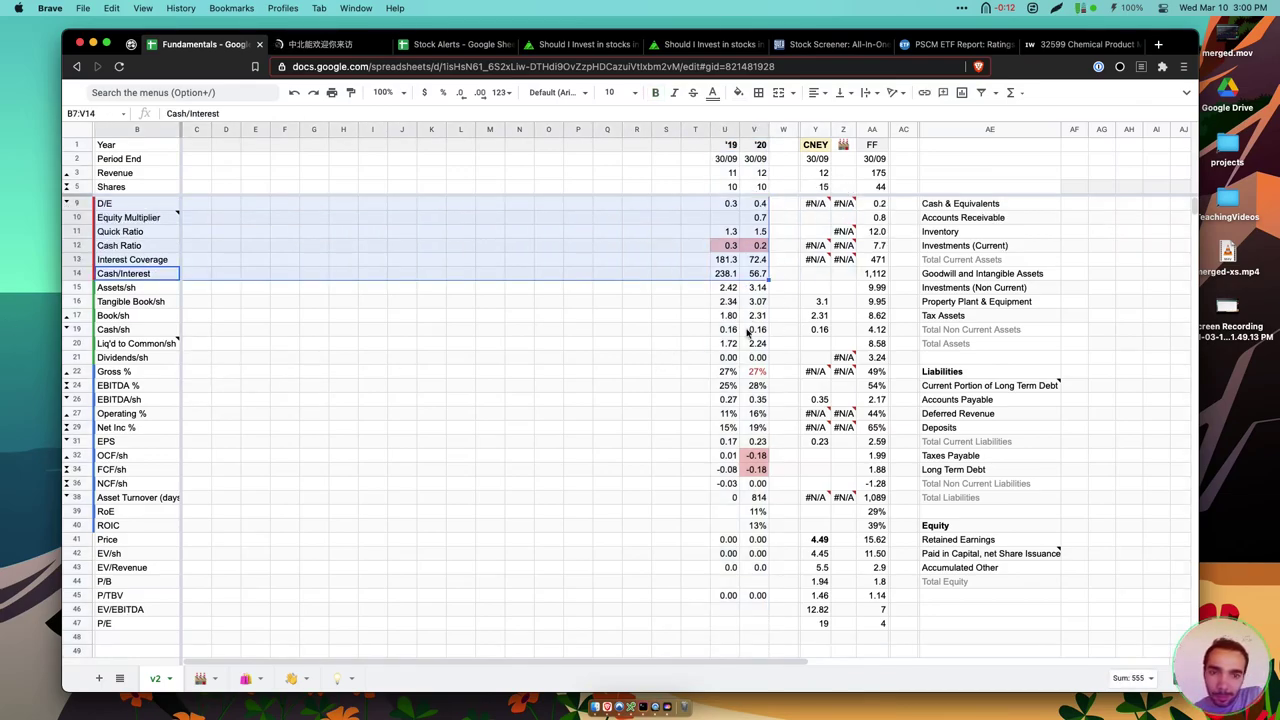
scroll(748, 333, "down", 3)
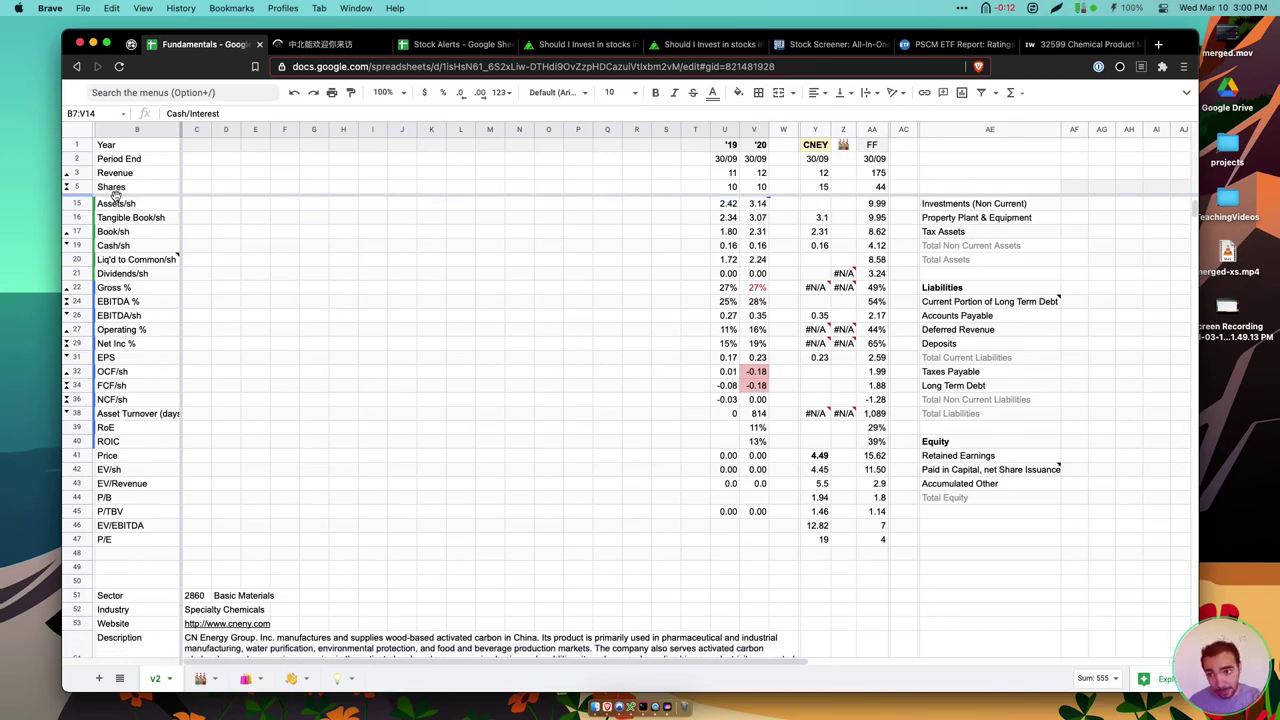
left_click_drag(117, 203, 748, 281)
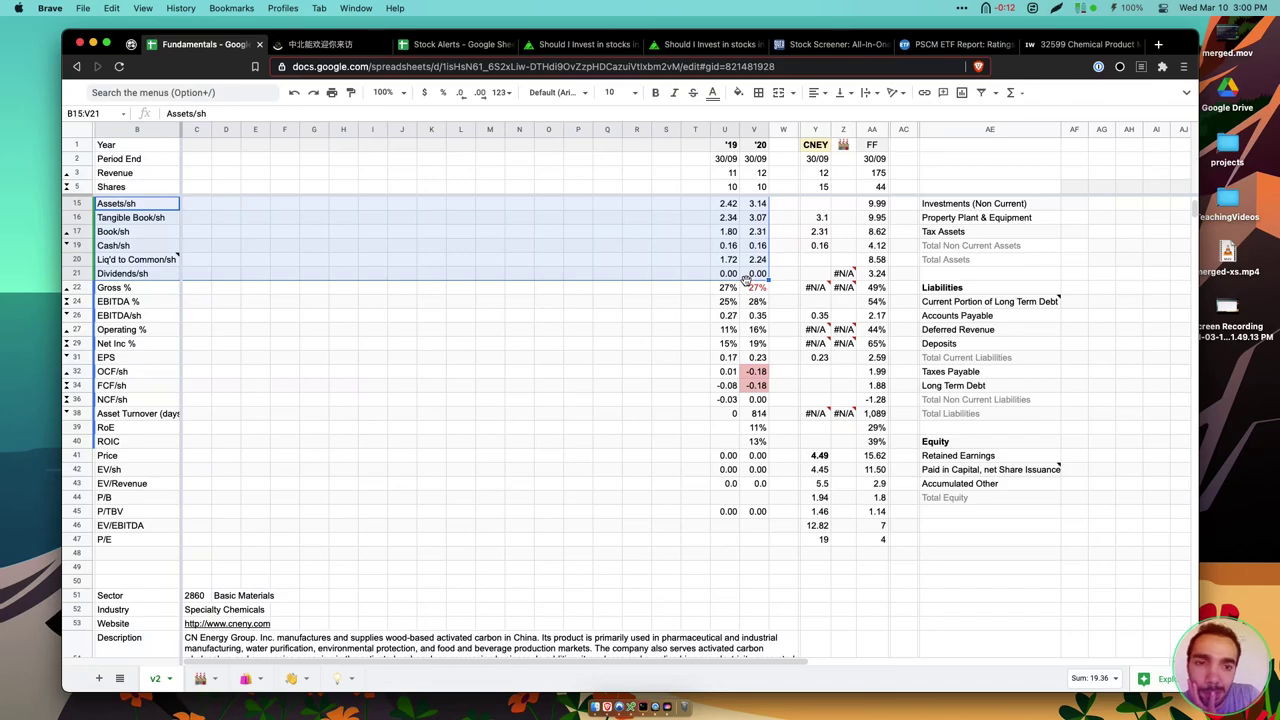
Look over CNEY's company website in its open tab and close that tab
left_click(338, 46)
scroll(432, 315, "down", 3)
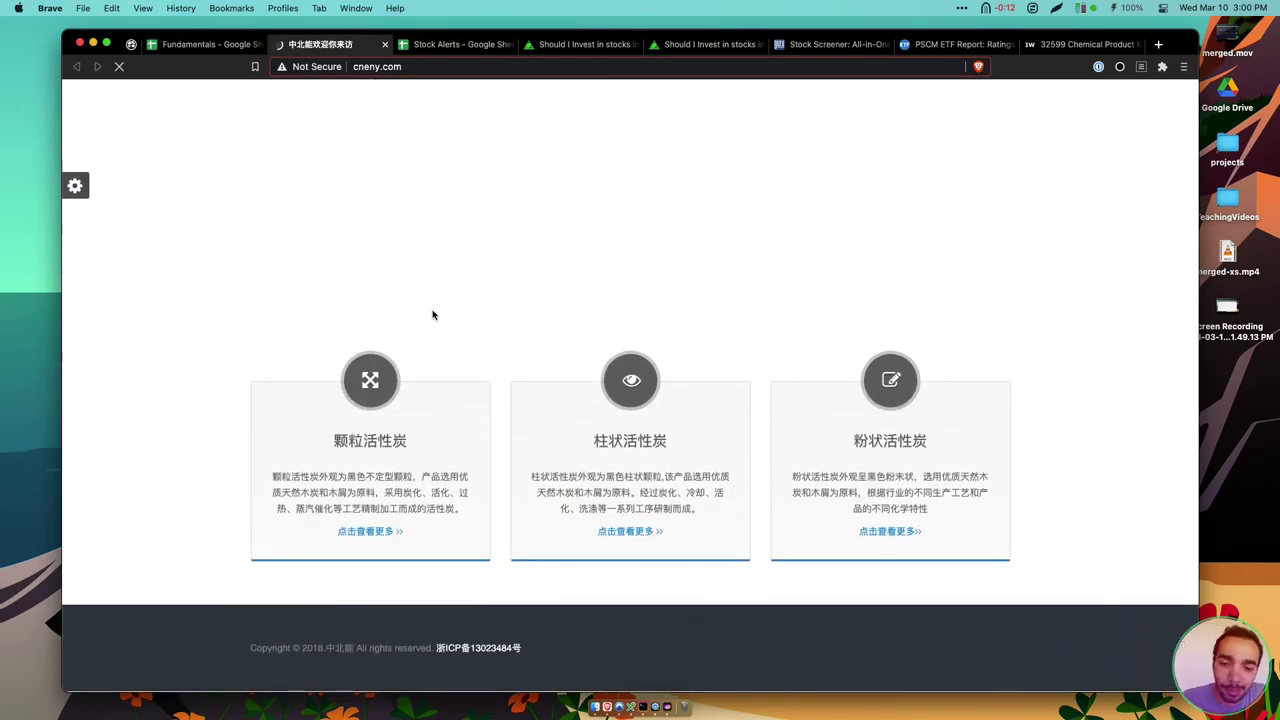
key("super+w")
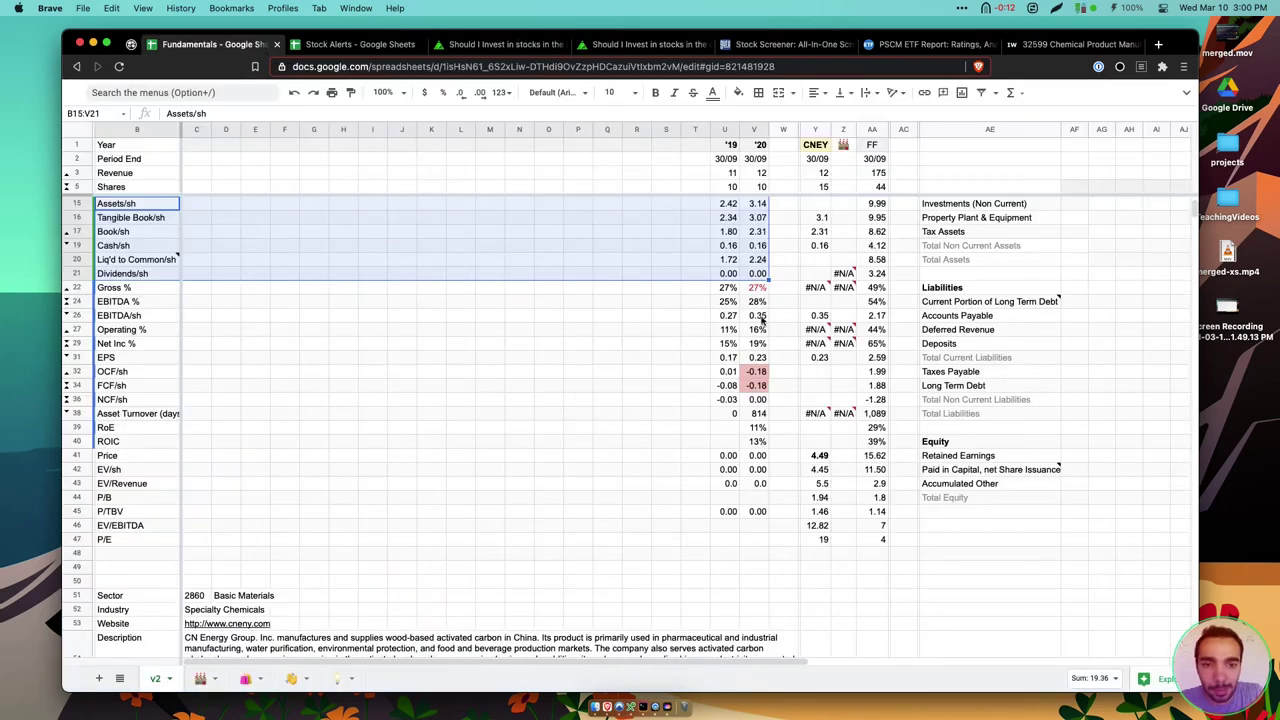
Examine CNEY's margin and return rows, comparing '20 Net Inc % with OCF/sh and FCF/sh
left_click_drag(757, 289, 153, 450)
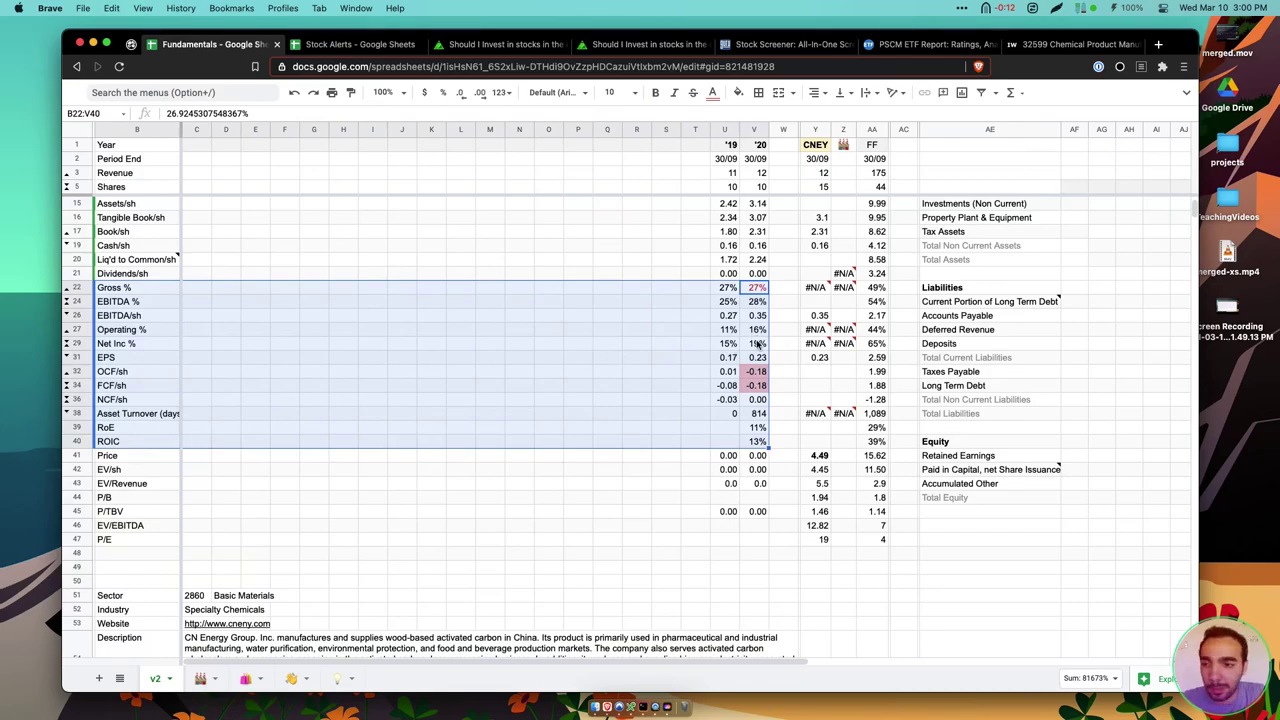
left_click_drag(757, 371, 758, 386)
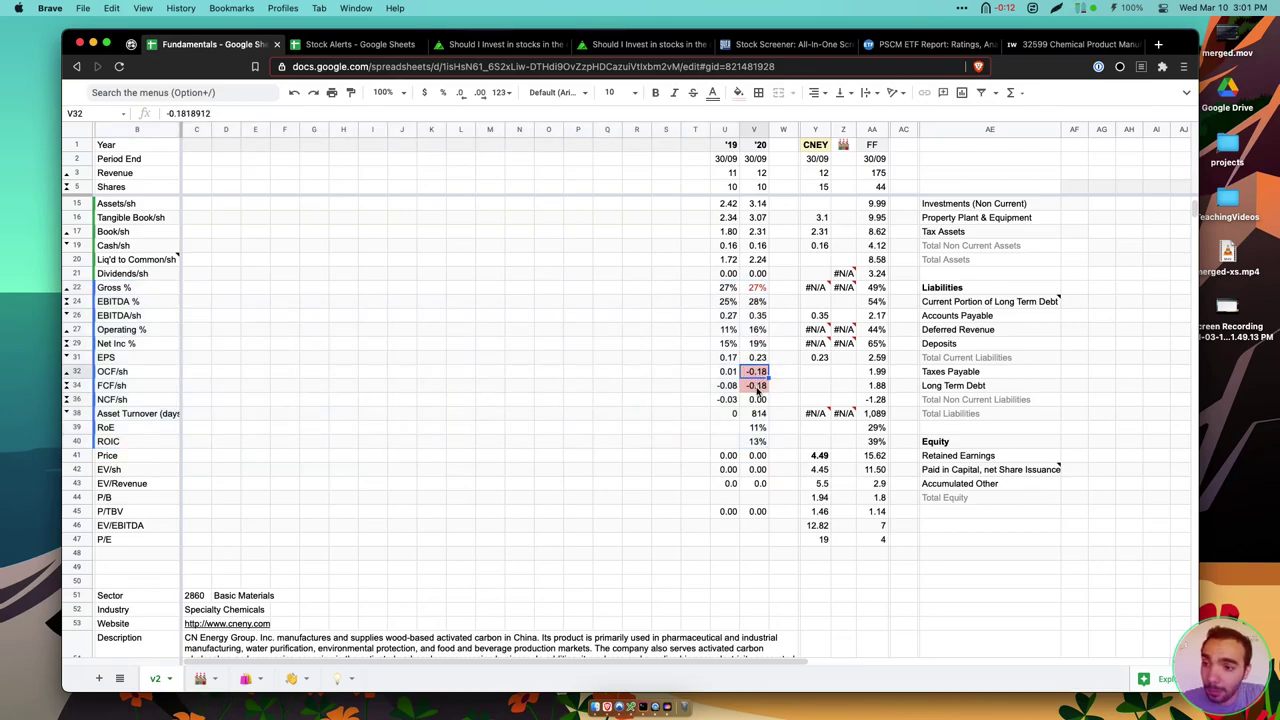
left_click(758, 343, "super")
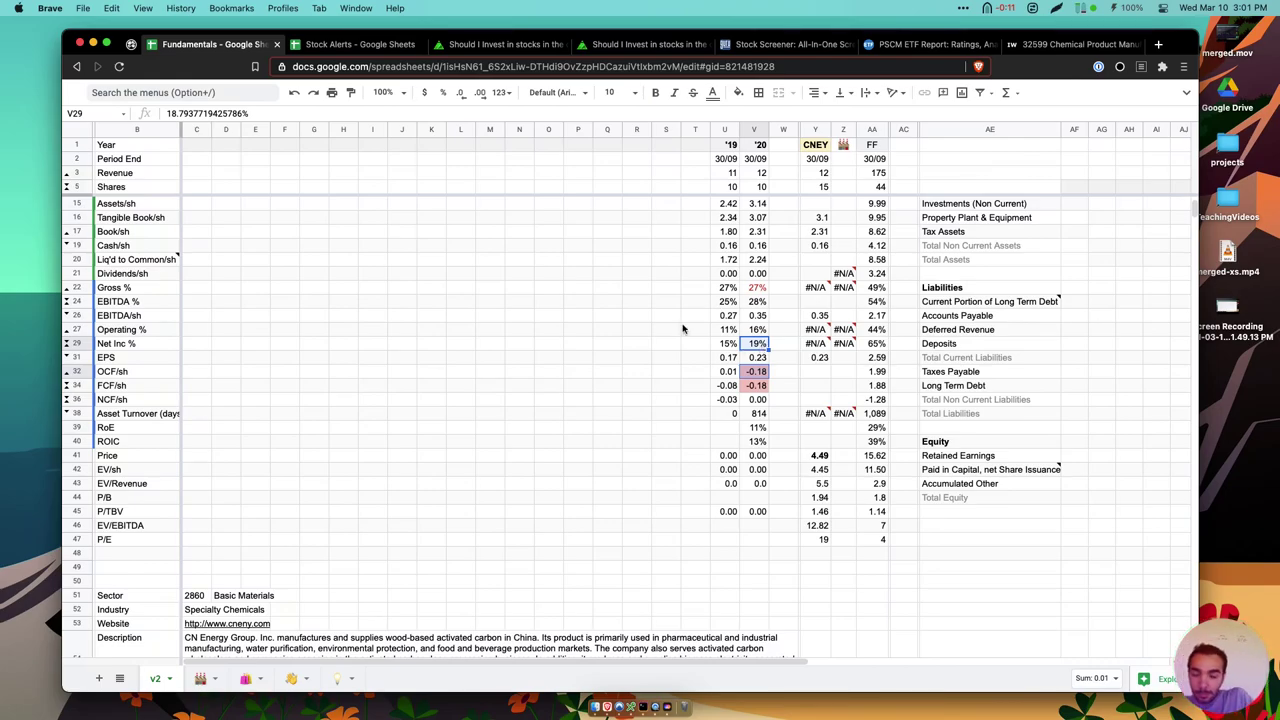
Review how net income leads to cash from operating activities in the workbook's accounting terms sheet and return to sheet v2
left_click(338, 686)
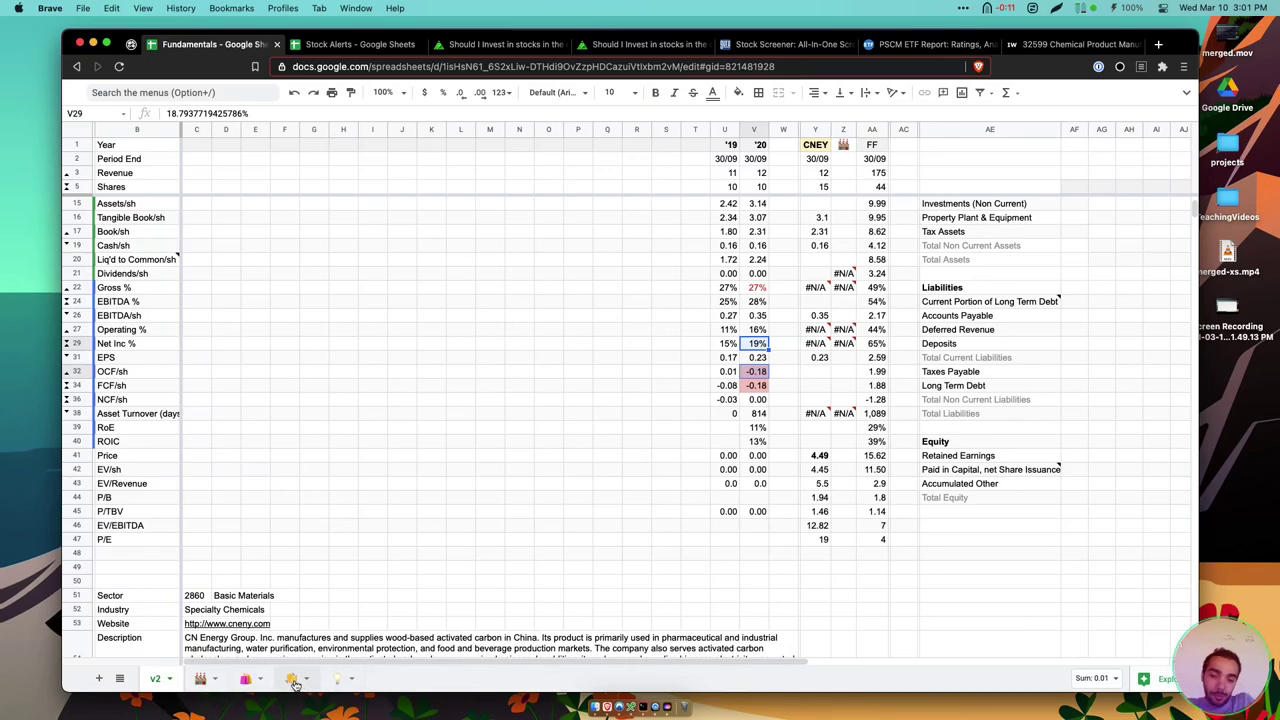
scroll(697, 457, "down", 2)
scroll(697, 457, "down", 5)
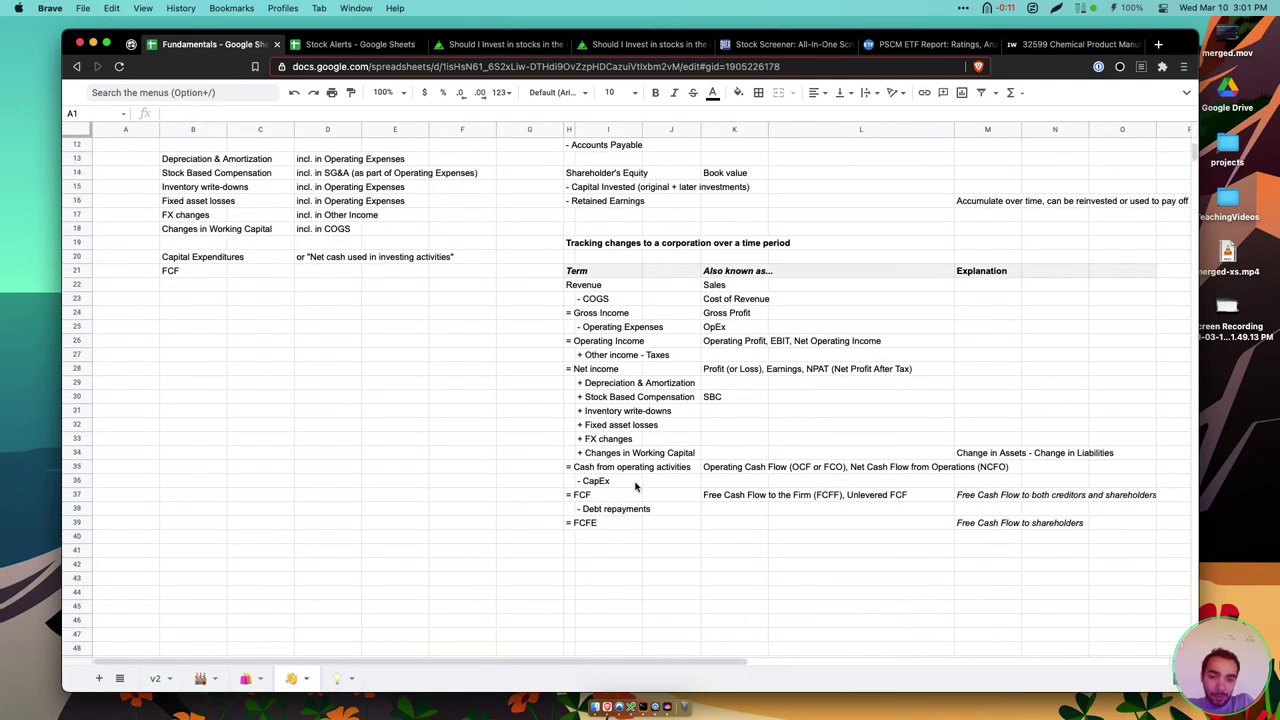
left_click(580, 468)
left_click_drag(568, 472, 943, 474)
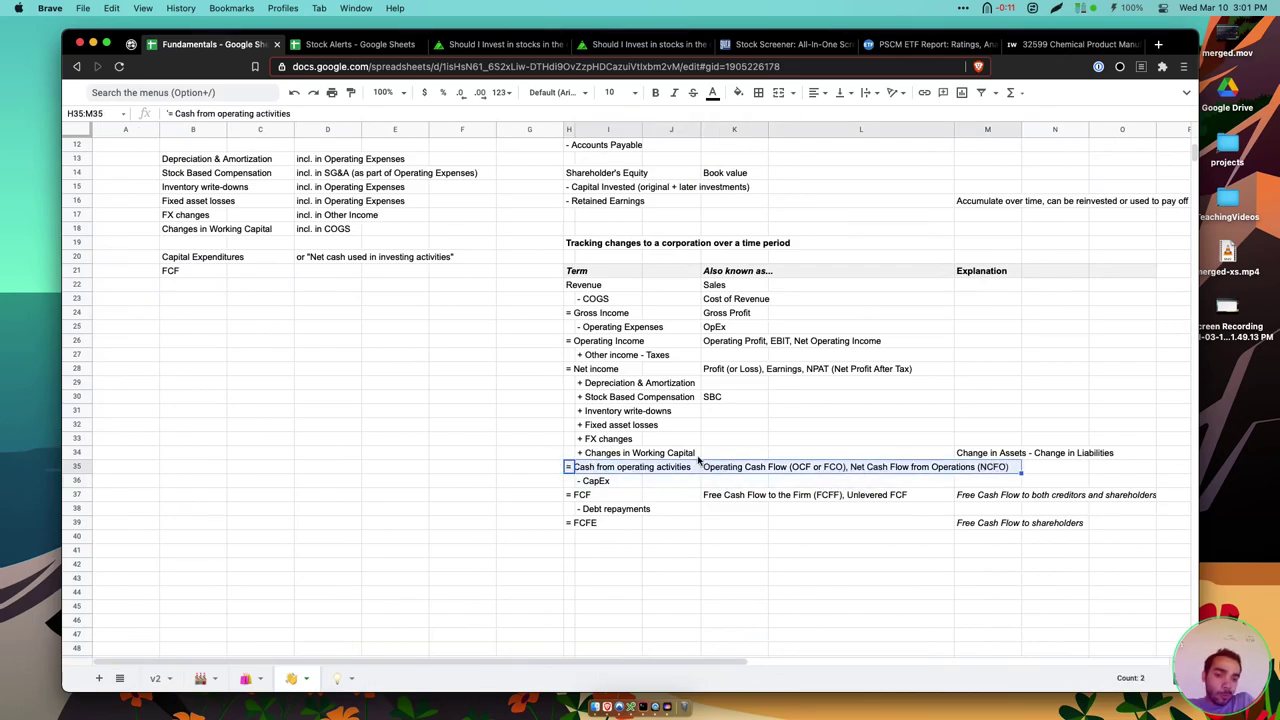
left_click(568, 370)
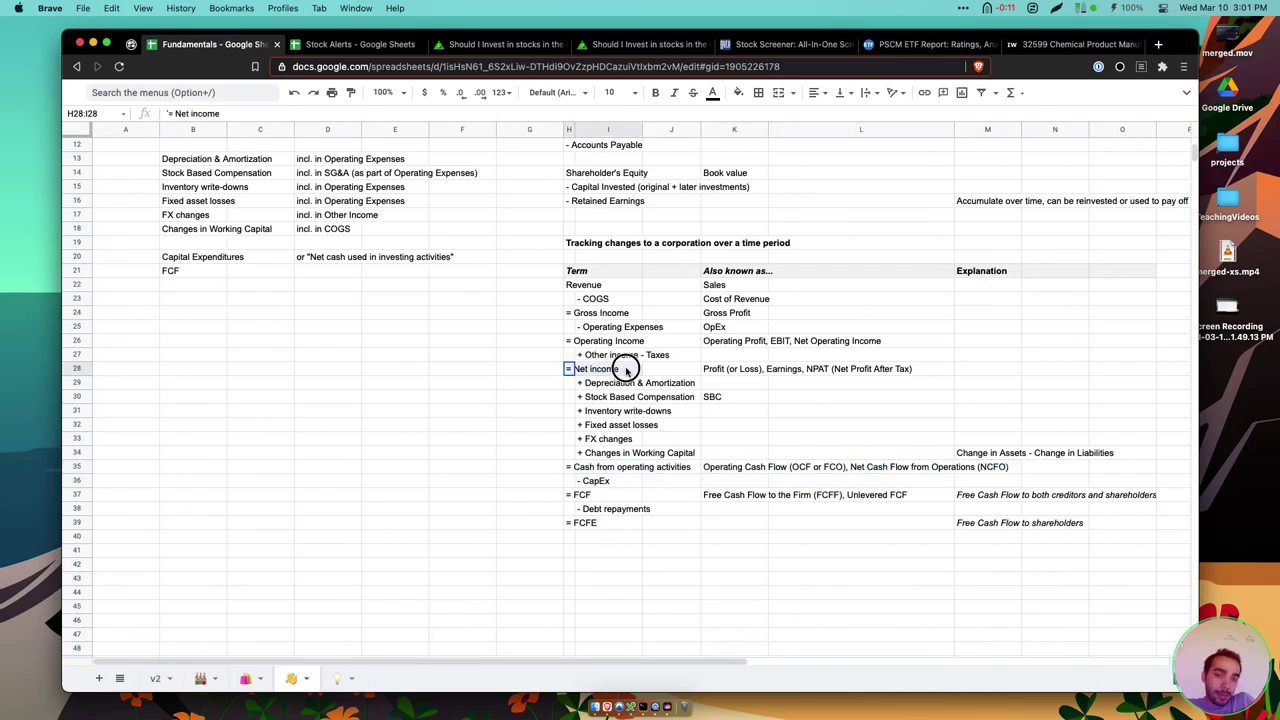
left_click_drag(611, 385, 606, 452)
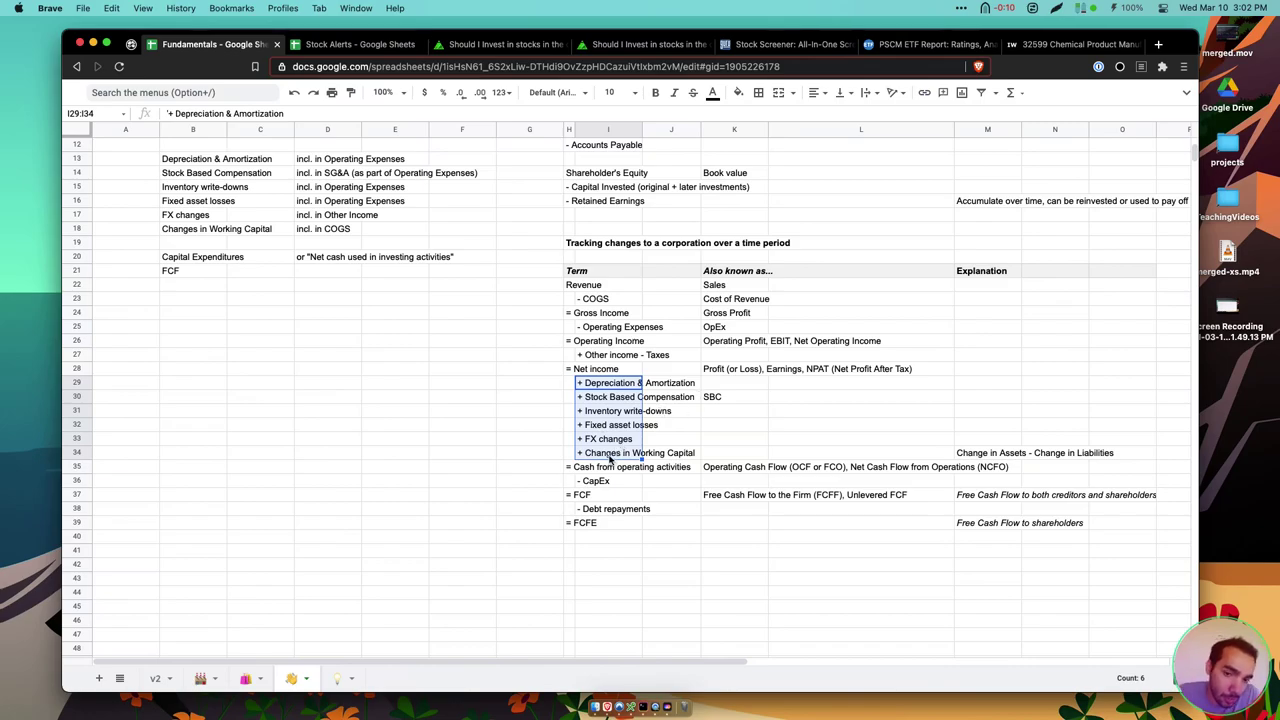
left_click(580, 469)
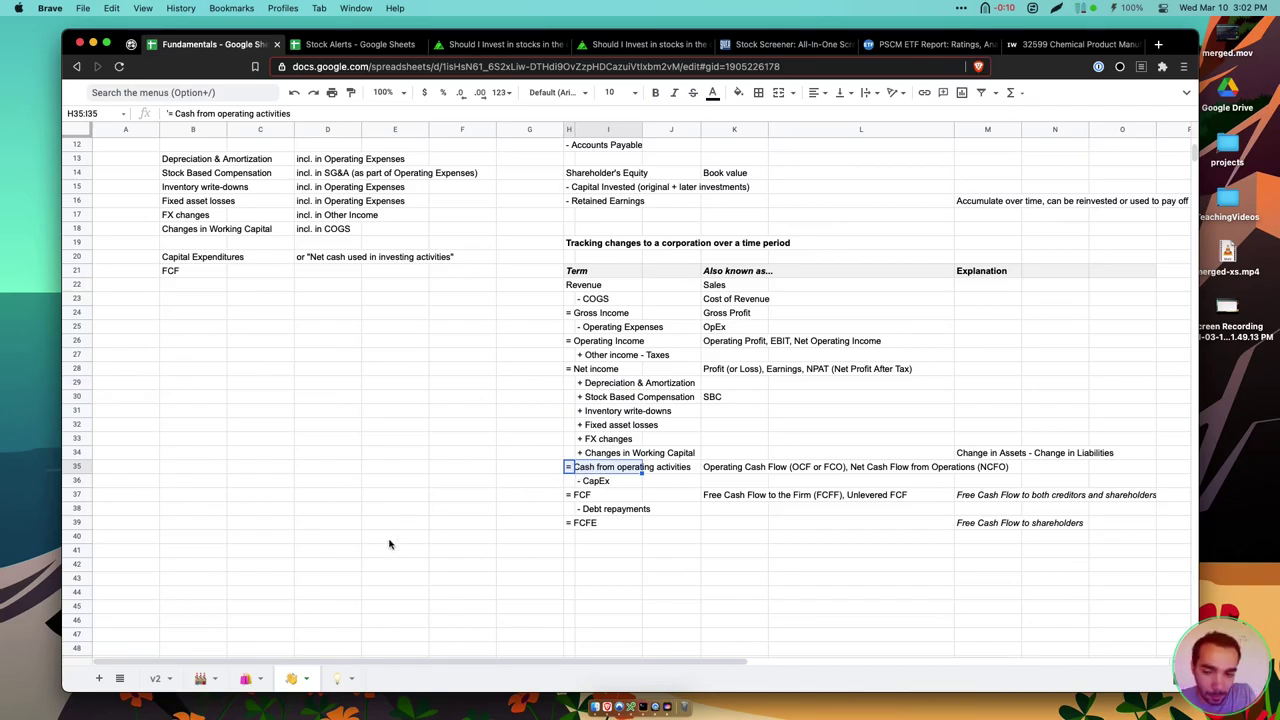
left_click(166, 678)
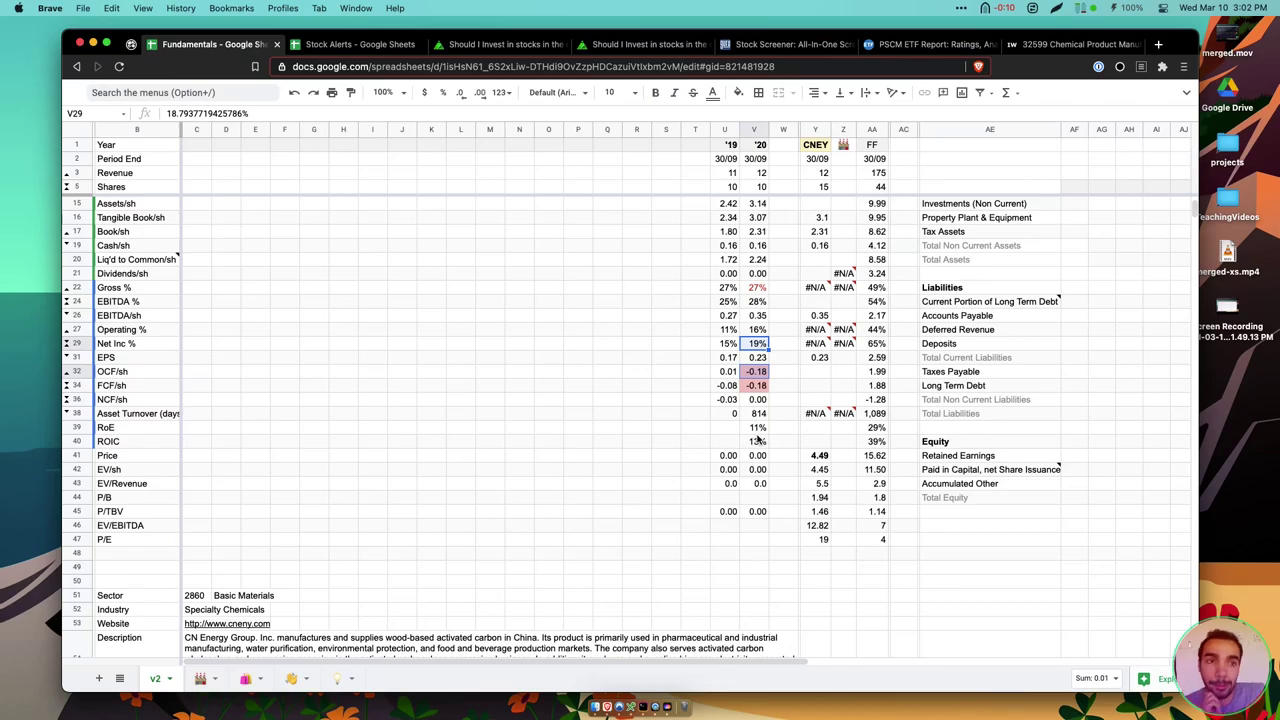
Remove CNEY from the Chemicals results in the GuruFocus screener
left_click(1046, 52)
left_click(920, 47)
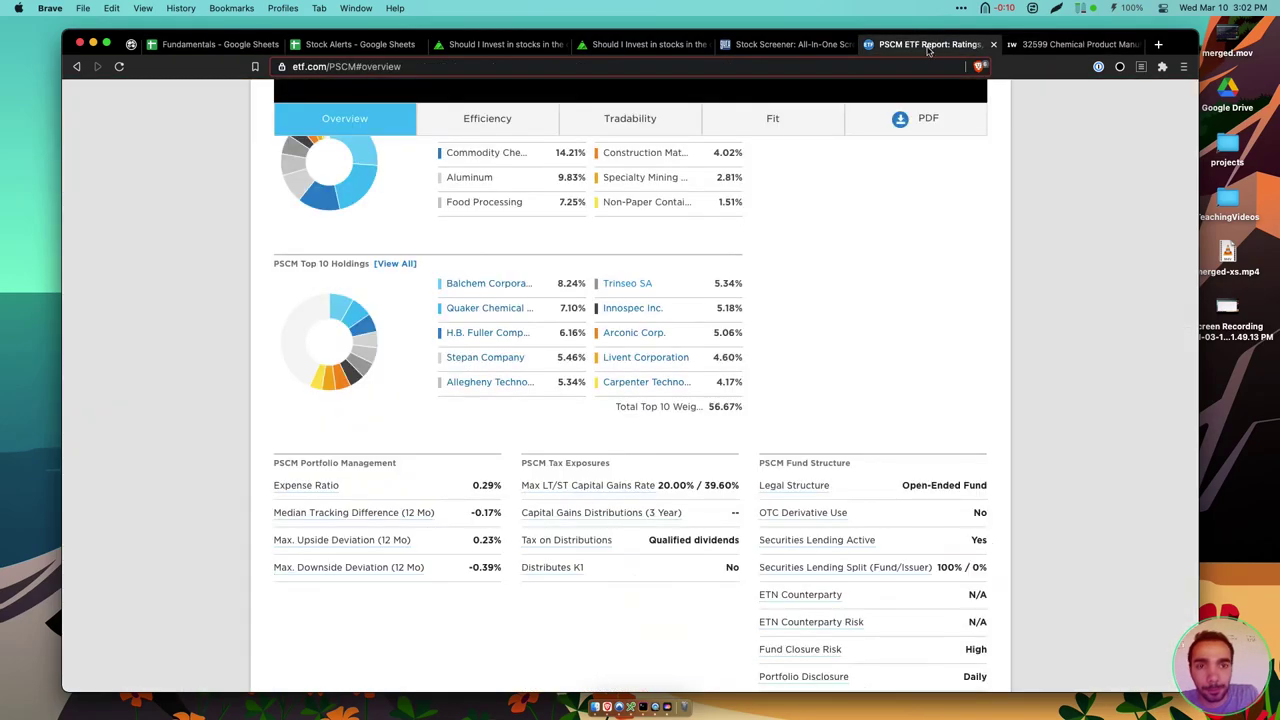
left_click(812, 47)
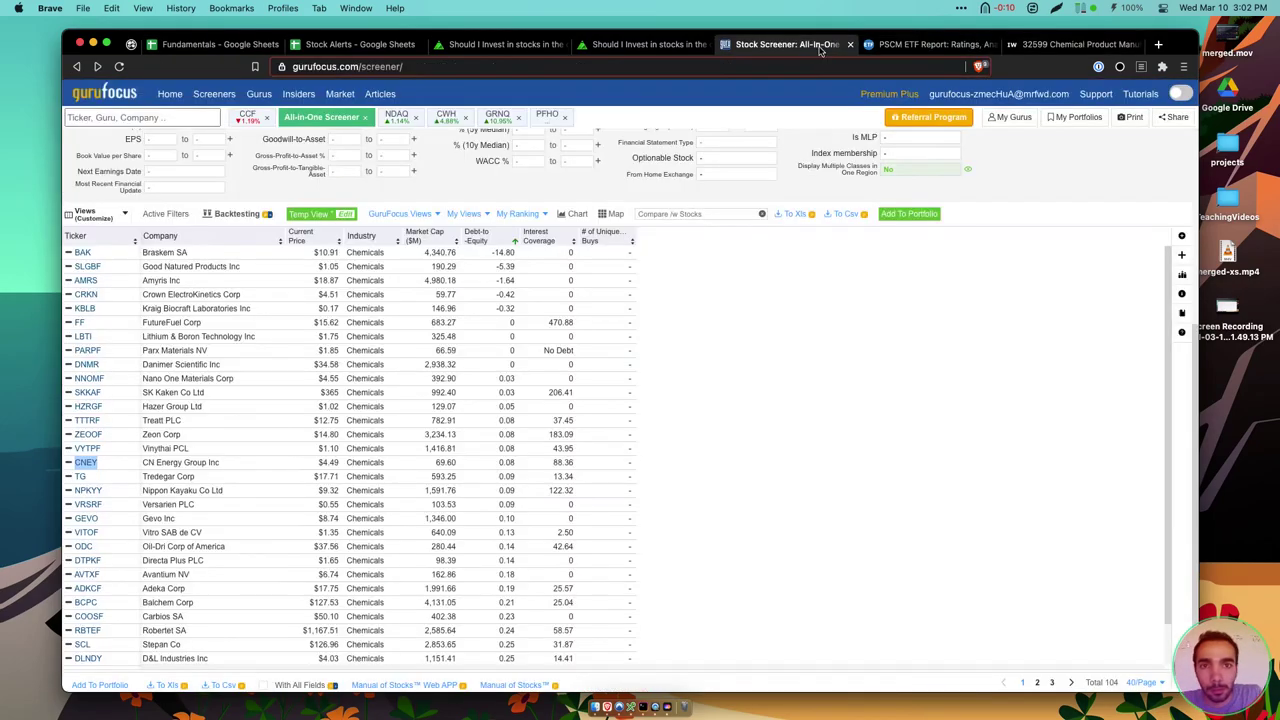
left_click(68, 464)
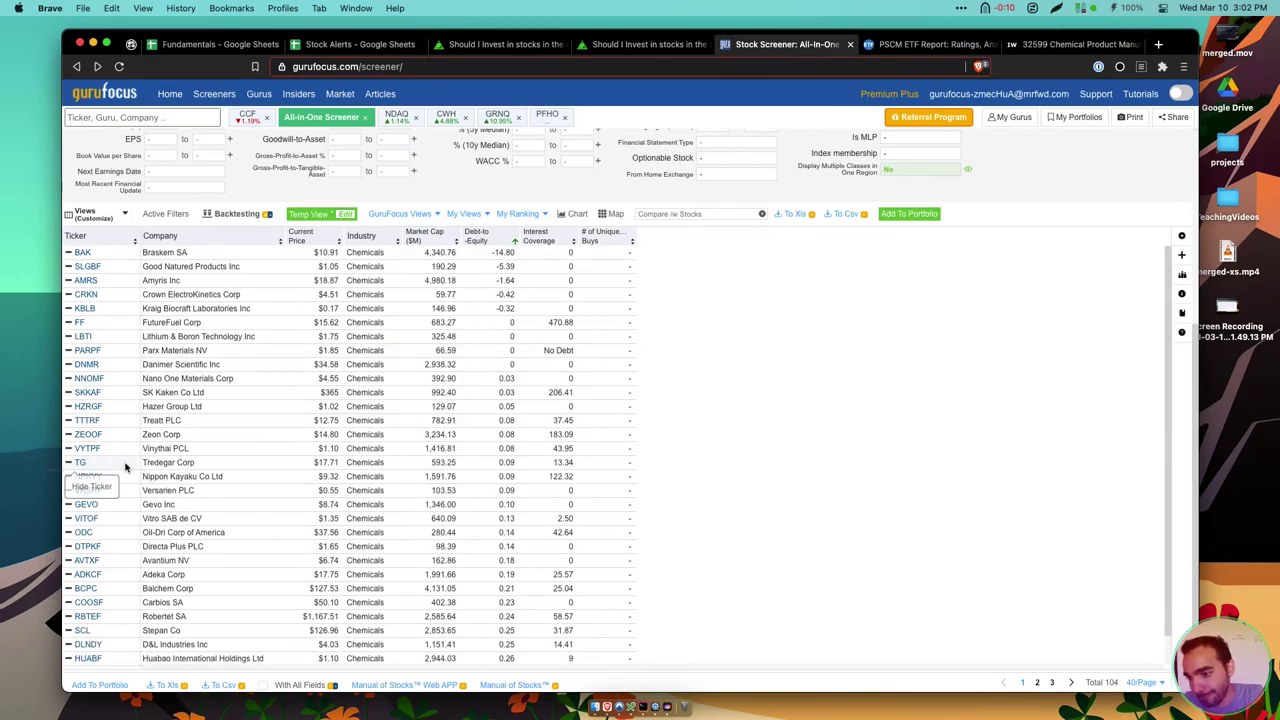
Replace the ticker in cell Y1 of the Fundamentals spreadsheet with TG
left_click(205, 44)
left_click(818, 146)
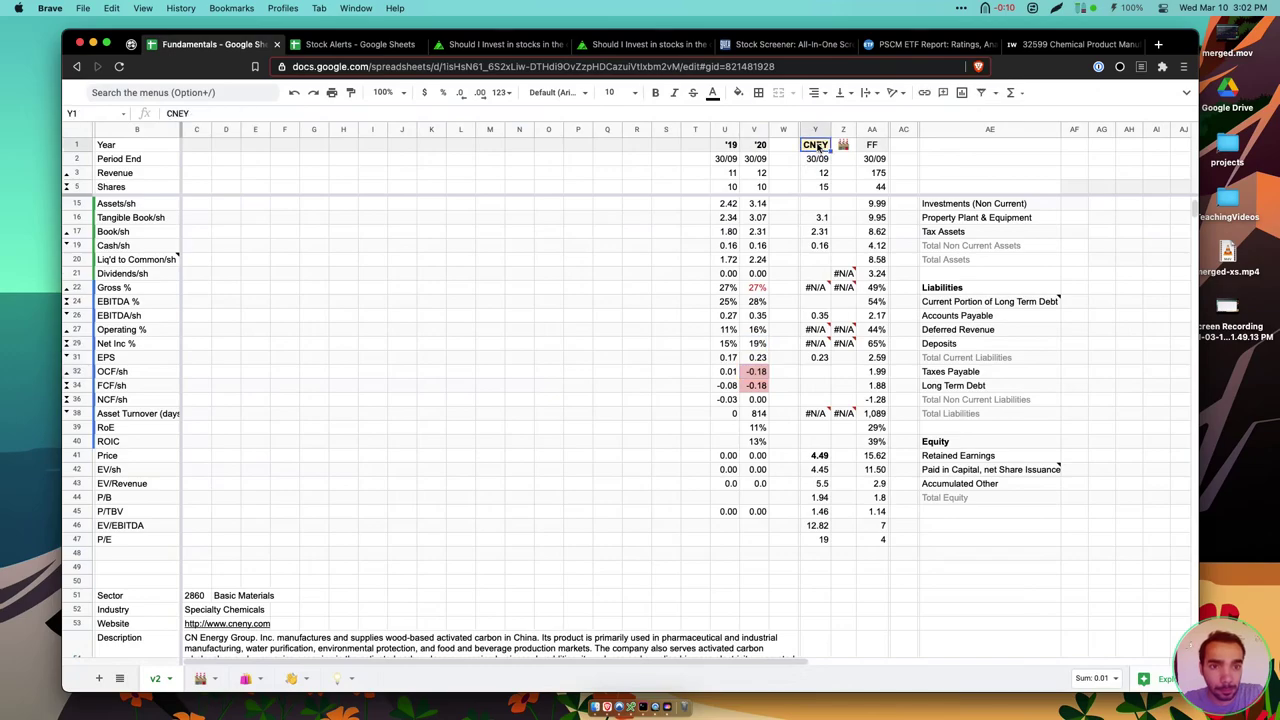
type("TG")
left_click(884, 186)
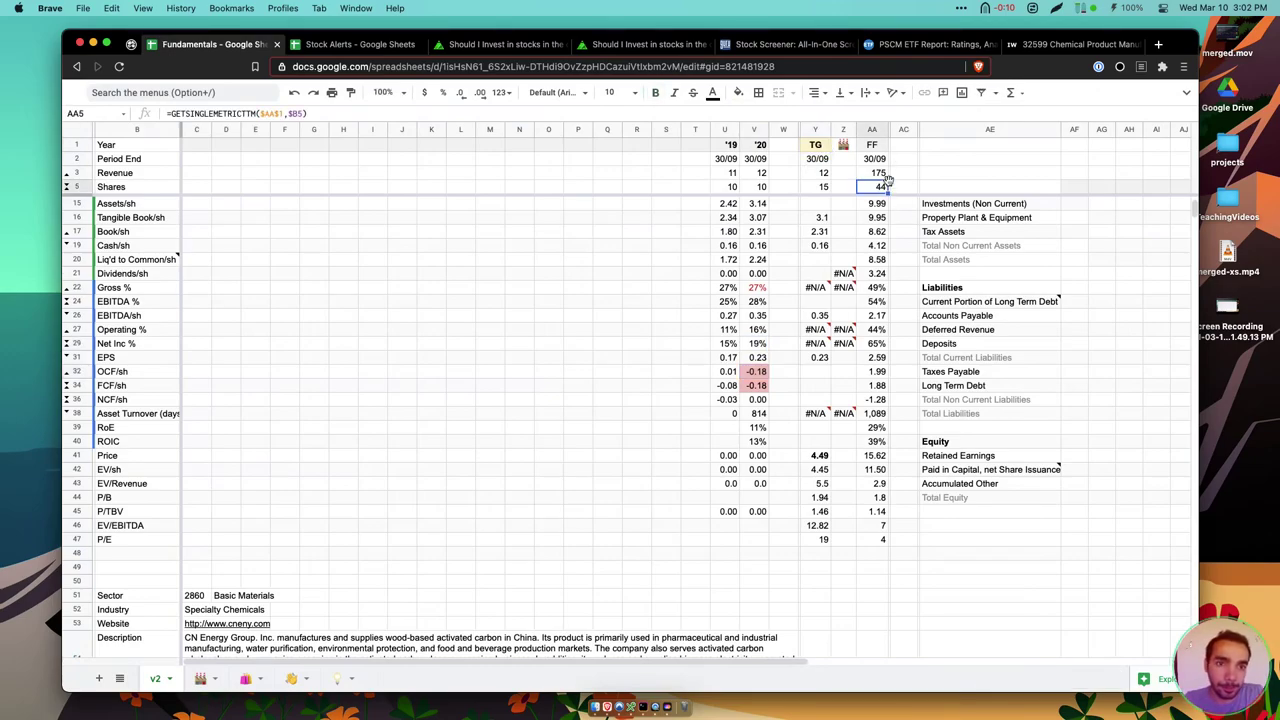
Read Tredegar's business description at the end of the Fundamentals sheet
scroll(835, 241, "down", 4)
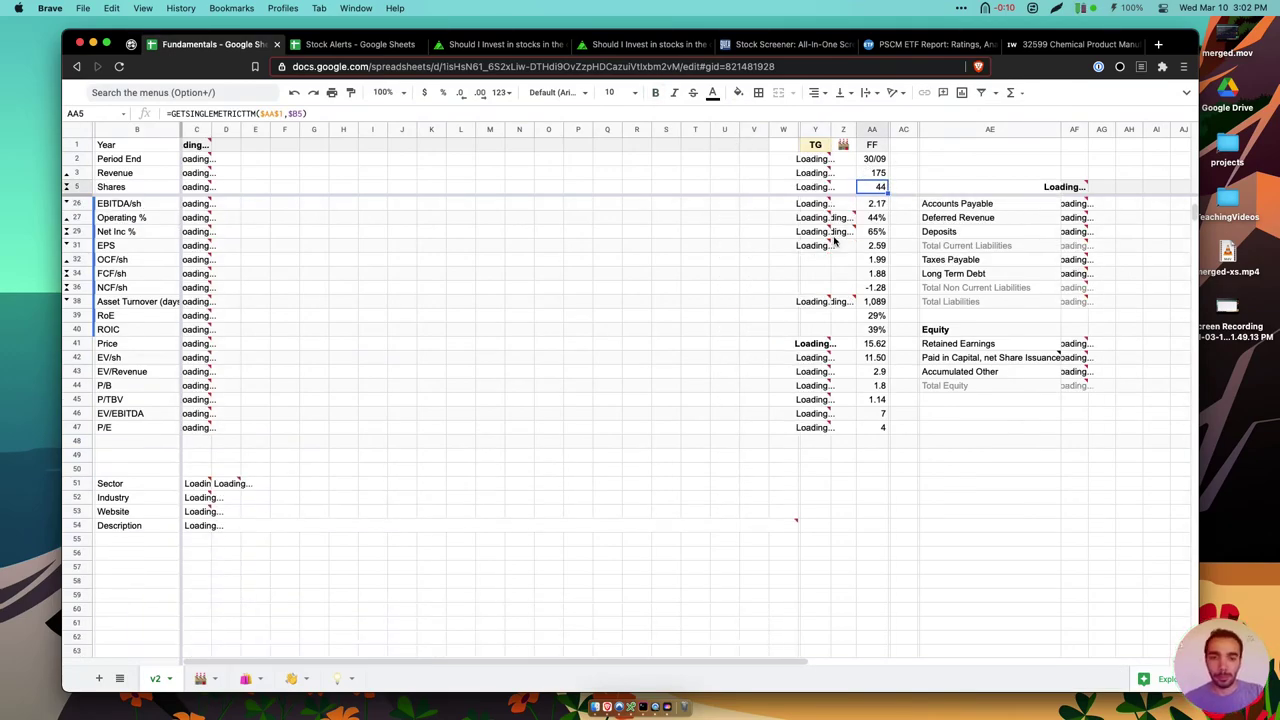
scroll(835, 241, "up", 4)
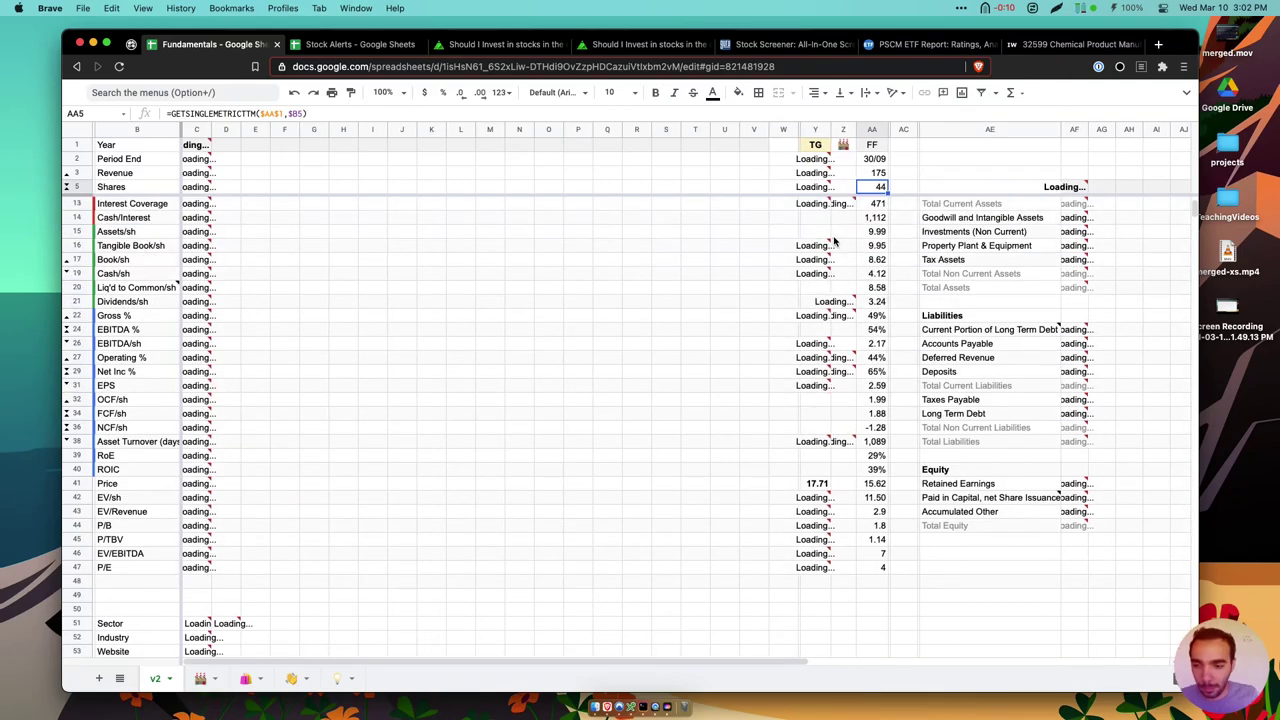
scroll(835, 241, "down", 4)
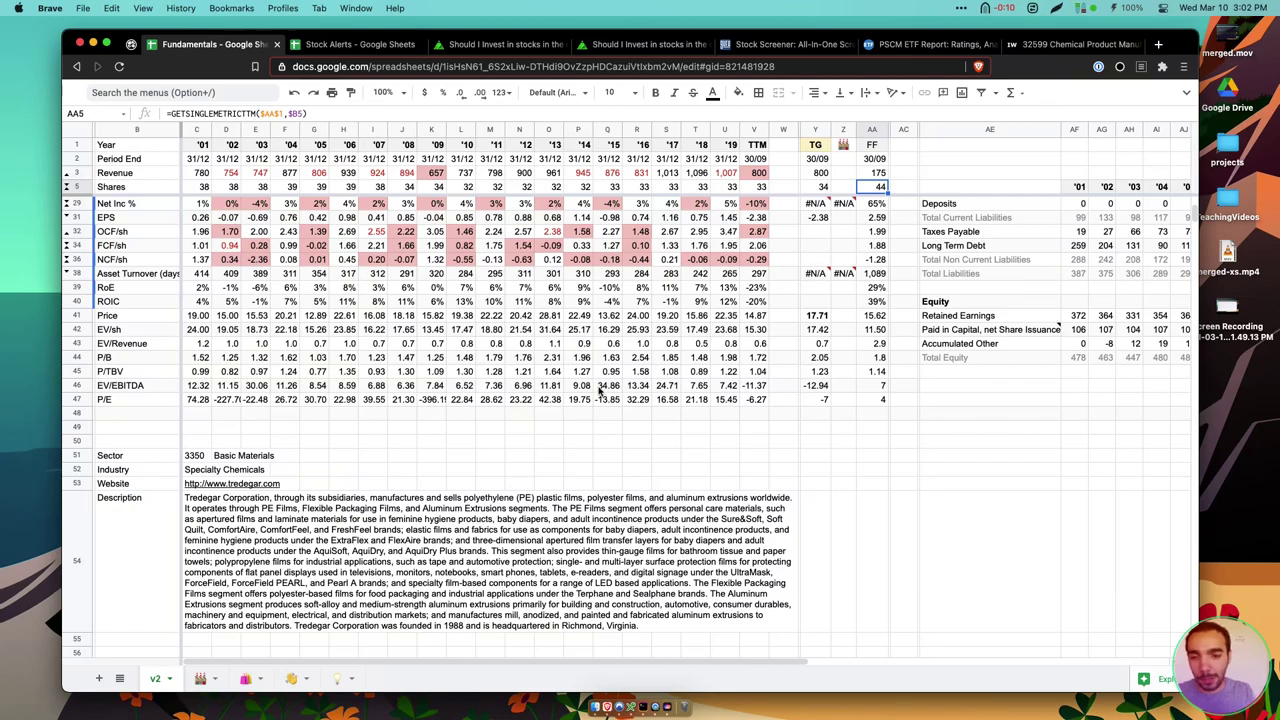
left_click(492, 536)
scroll(491, 537, "down", 2)
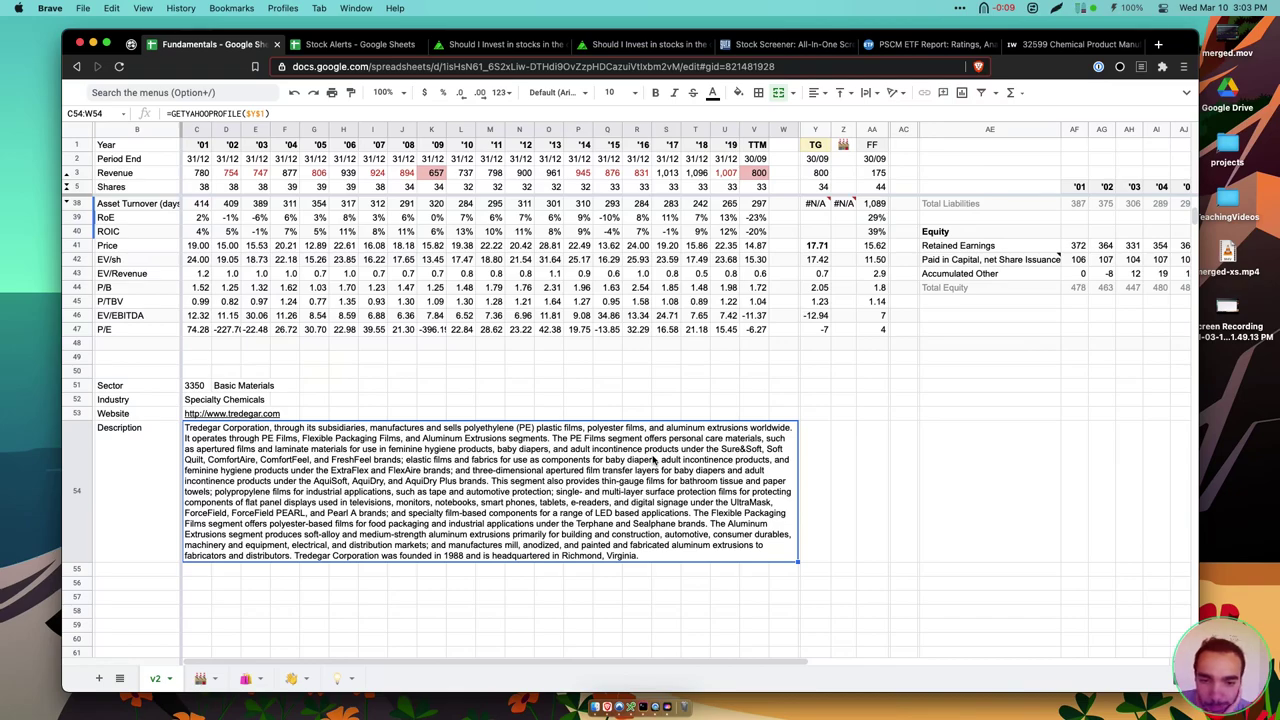
Examine TG's revenue trend year by year up to '19 and the TTM column in the Fundamentals sheet
key("super+z")
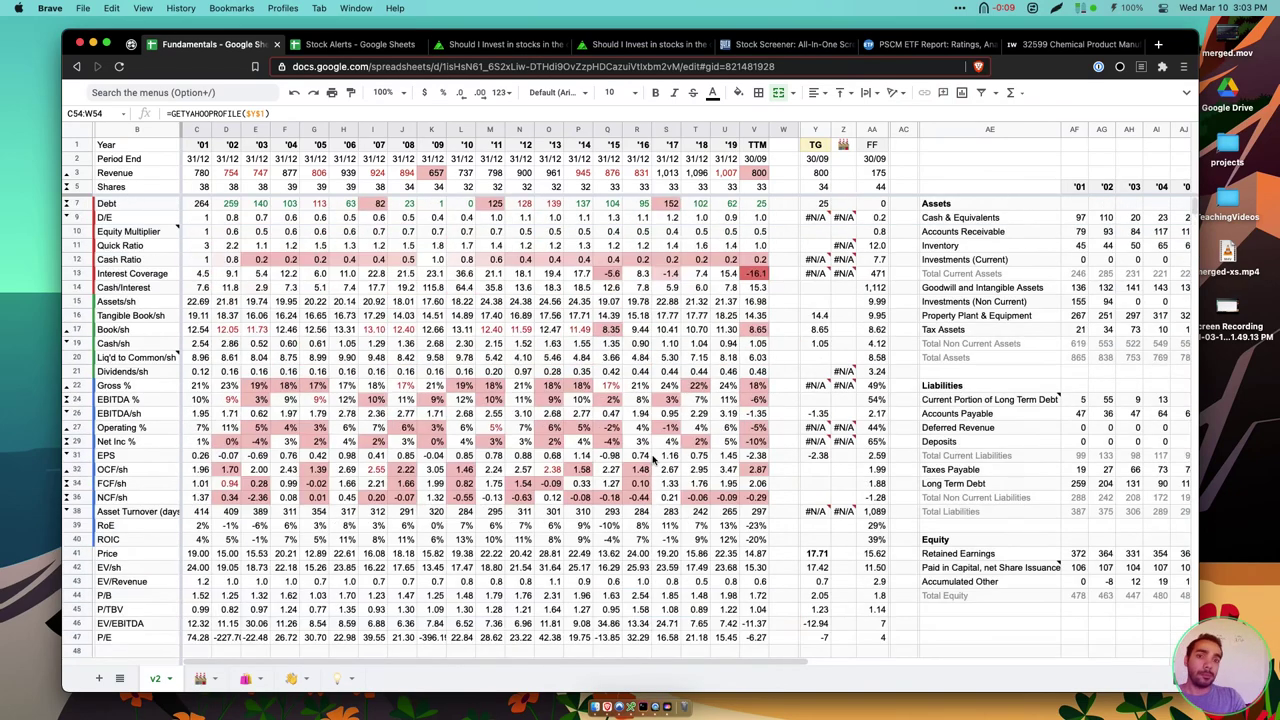
left_click_drag(754, 131, 722, 128)
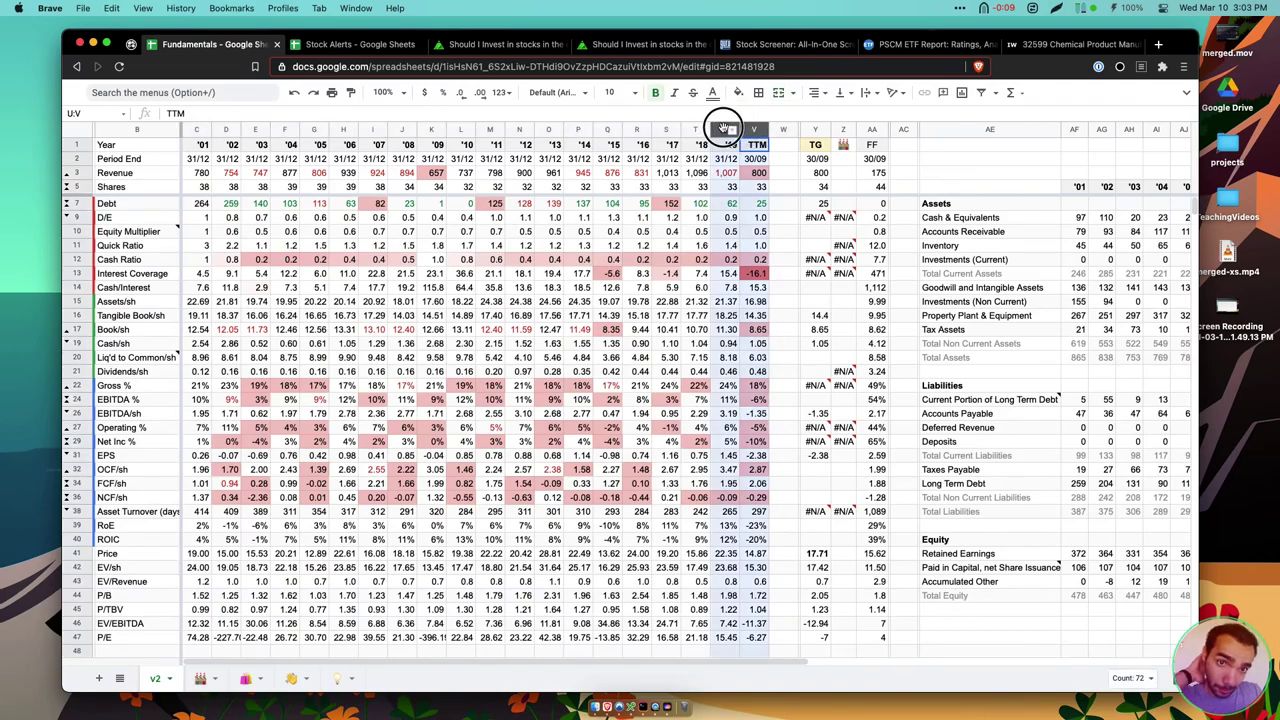
left_click(724, 174)
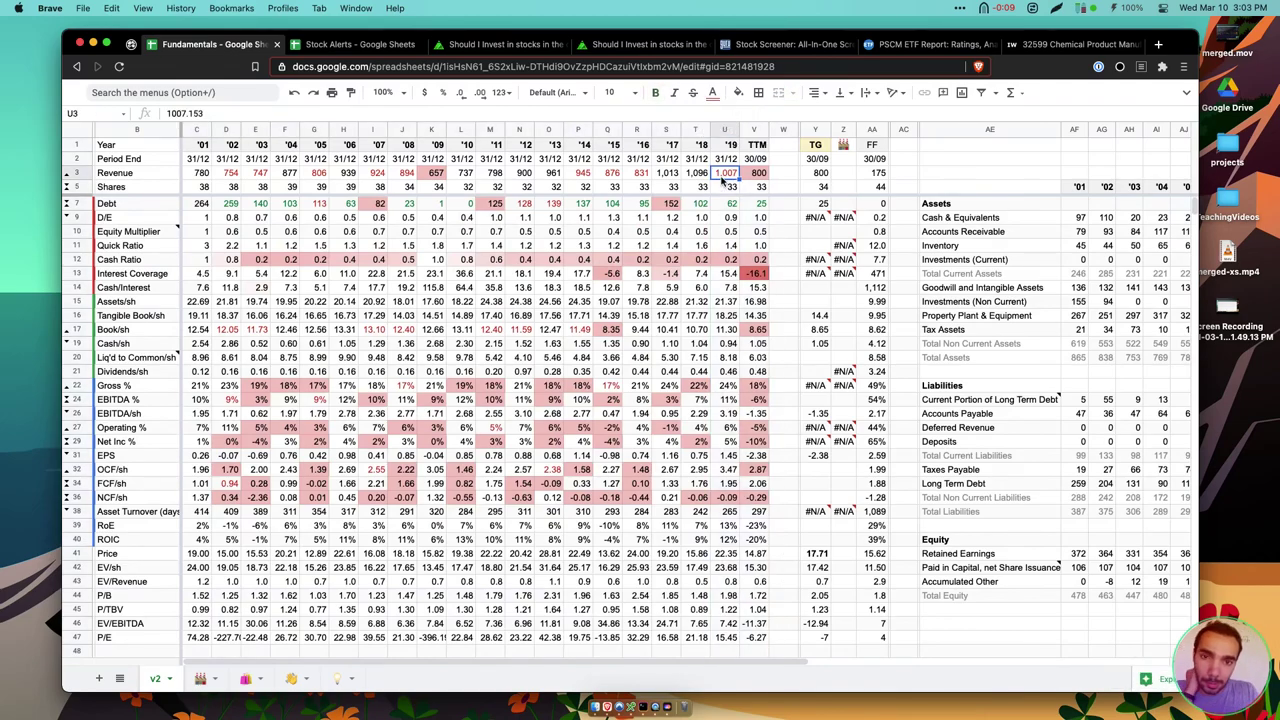
key("Left")
key("Left")
key("Left")
key("Left")
key("Left")
key("Left")
key("Left")
key("Right")
key("Right")
key("Right")
key("Right")
key("Left")
key("Left")
key("Right")
key("Right")
key("Left")
left_click_drag(585, 130, 691, 128)
left_click(673, 181)
left_click(722, 130)
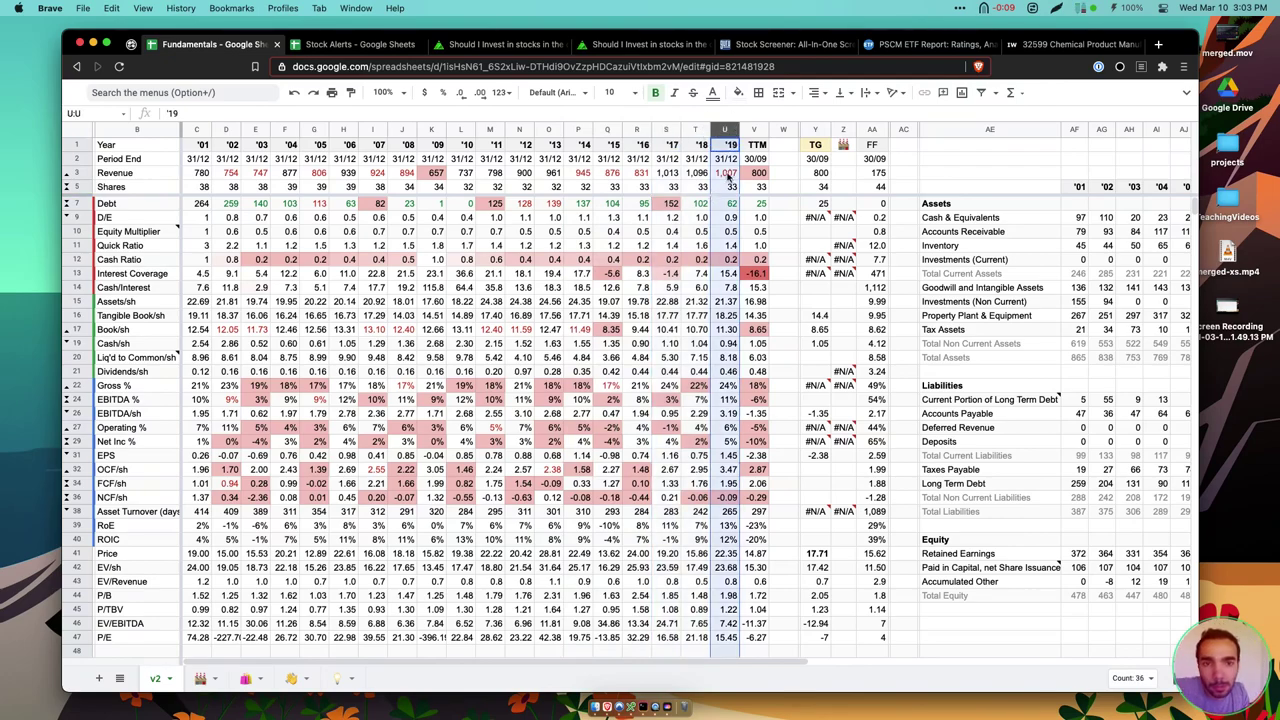
left_click(752, 130)
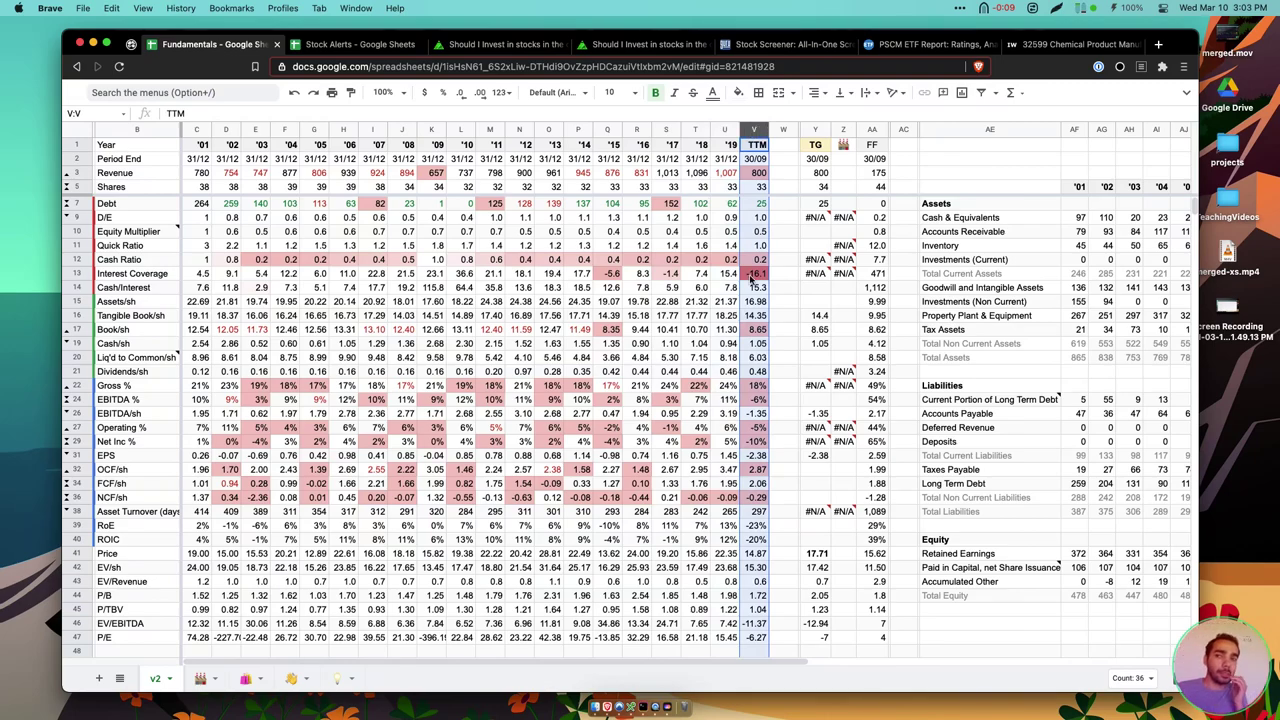
Switch to the Roam Research company reviews and add a TG entry with the sub-note "Declining revenue (even before COVID hit)"
left_click(131, 44)
type("TG")
key("Return")
key("Tab")
type("Declinig")
type("g revenue")
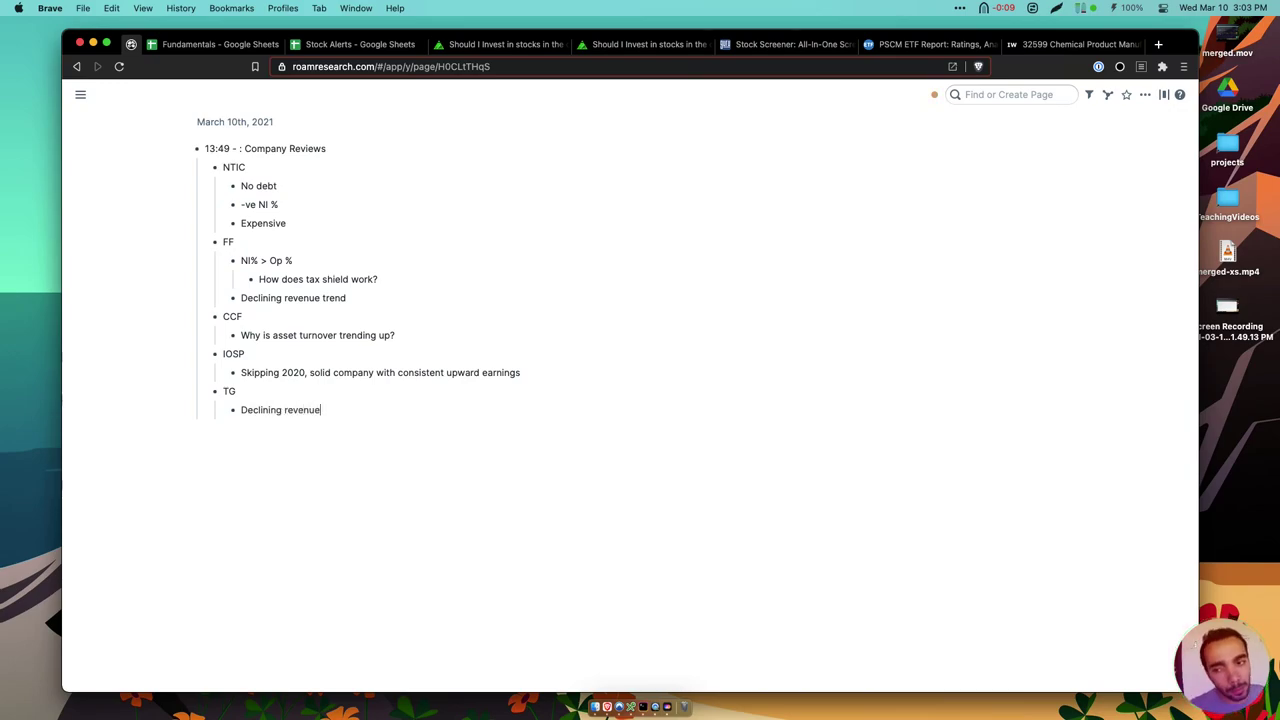
type(" (")
type("even before COVI")
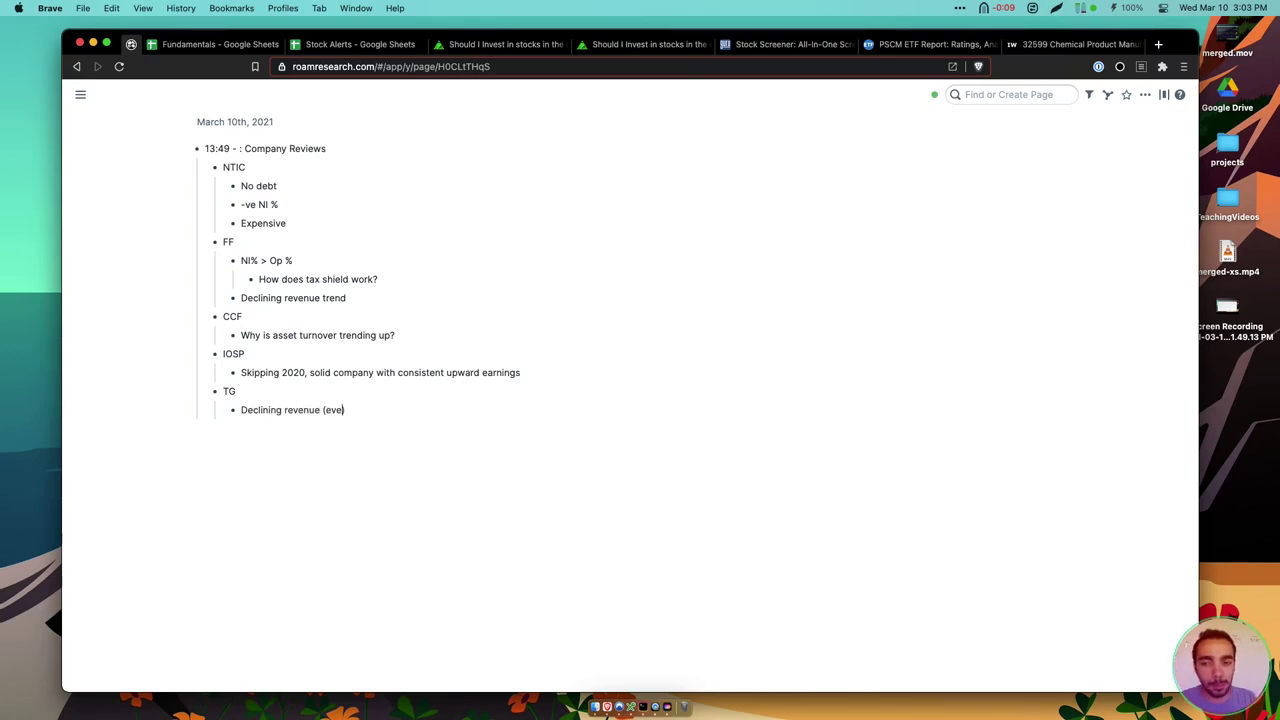
type("D hit)")
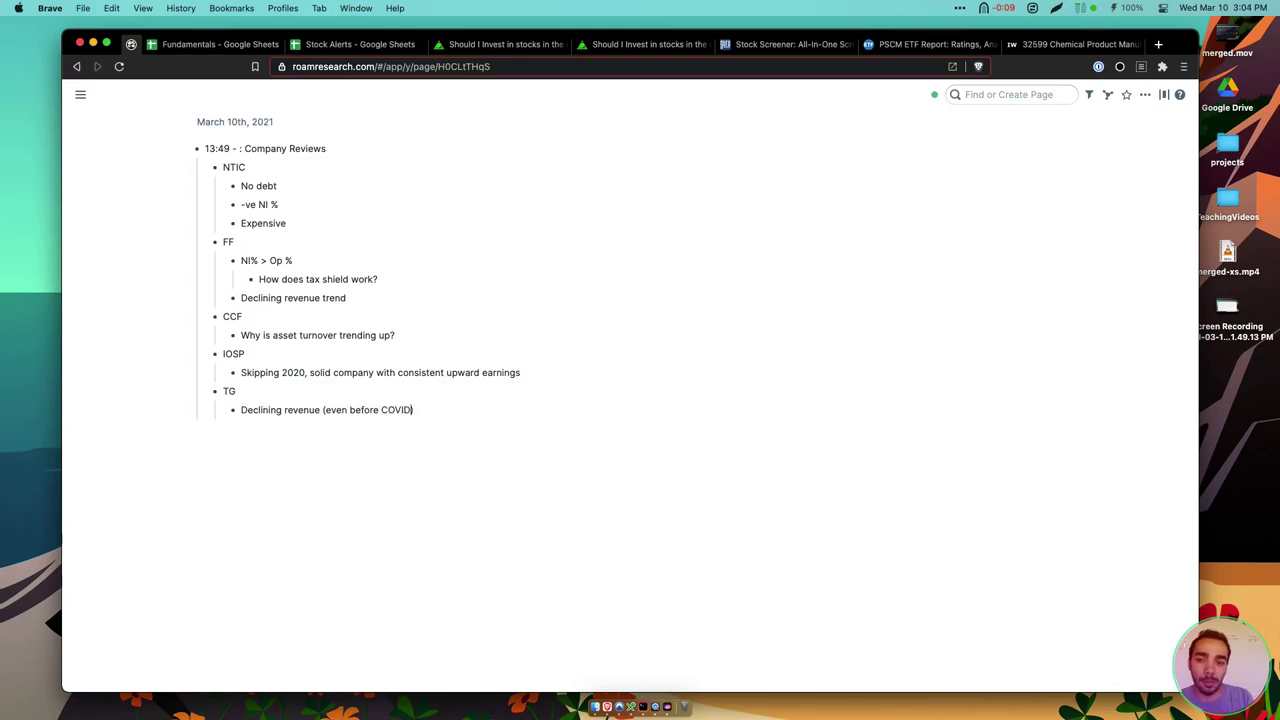
key("Return")
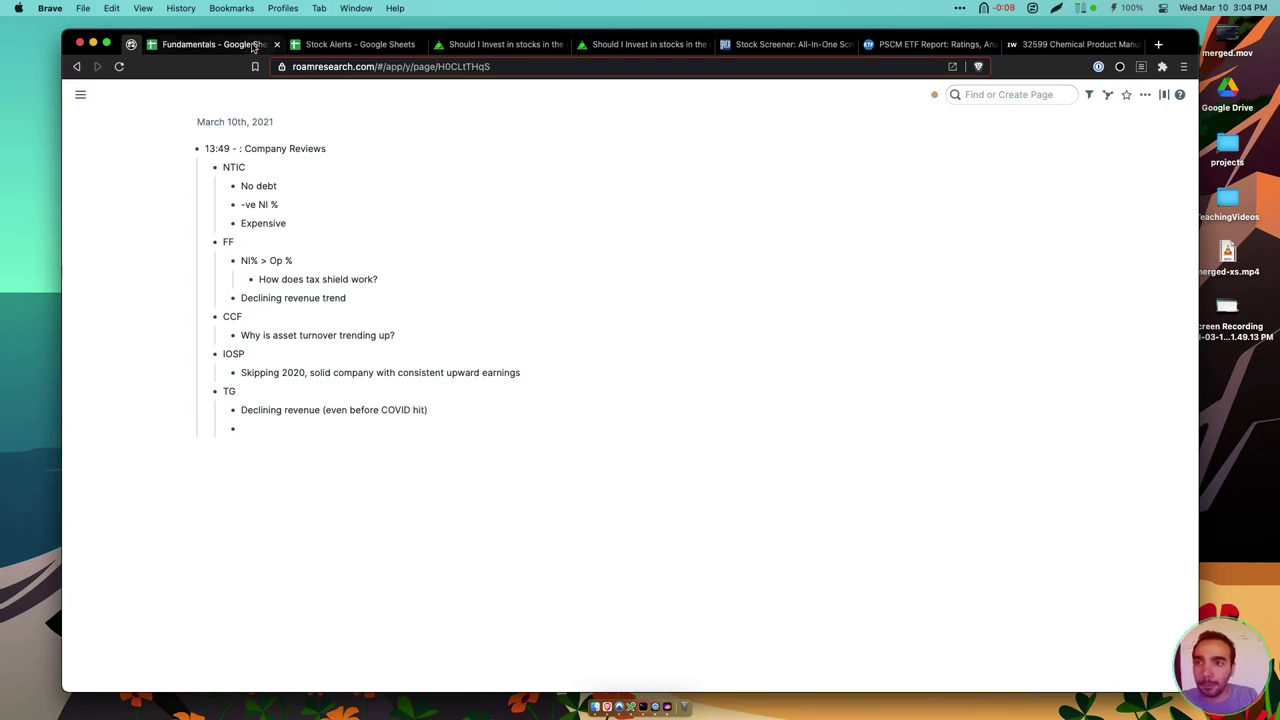
Return to the Fundamentals sheet and examine TG's debt and the ratio rows from D/E through Cash/Interest
left_click(220, 44)
left_click(762, 204)
left_click_drag(760, 217, 135, 273)
key("shift+Down")
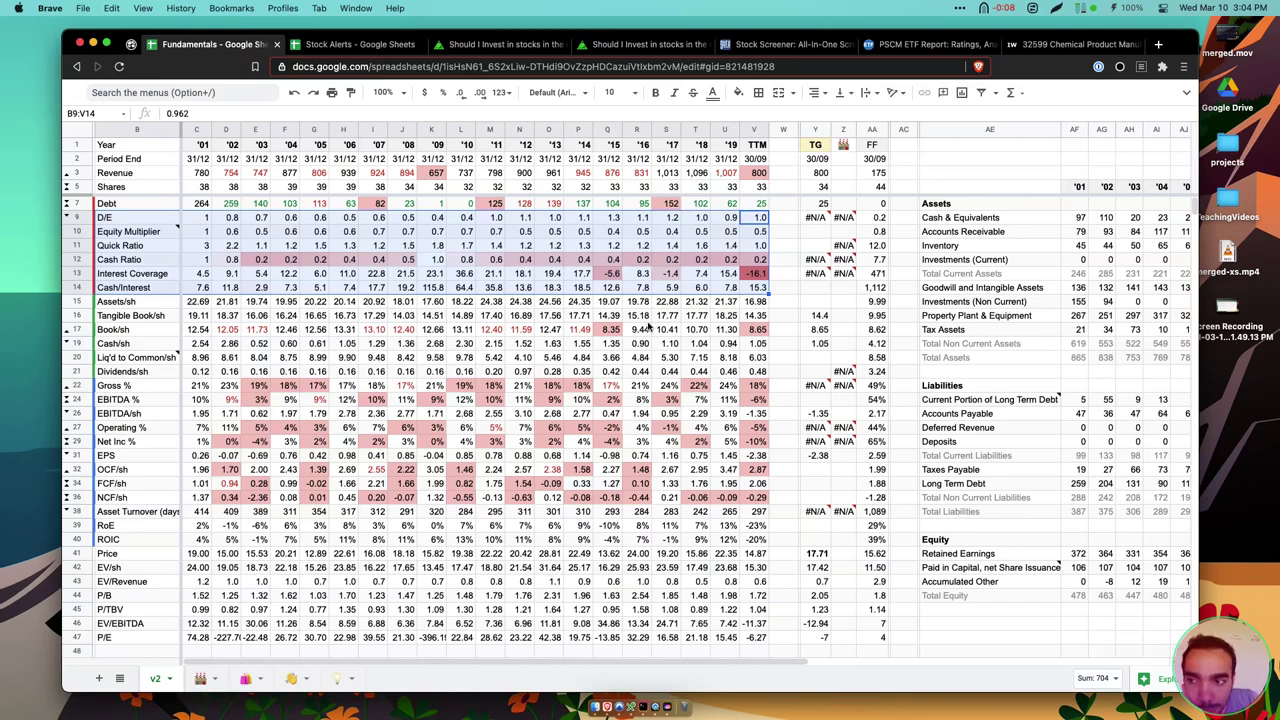
Examine TG's per-share rows from Assets/sh through Dividends/sh across all years and the TTM column
scroll(651, 328, "down", 4)
scroll(648, 326, "up", 2)
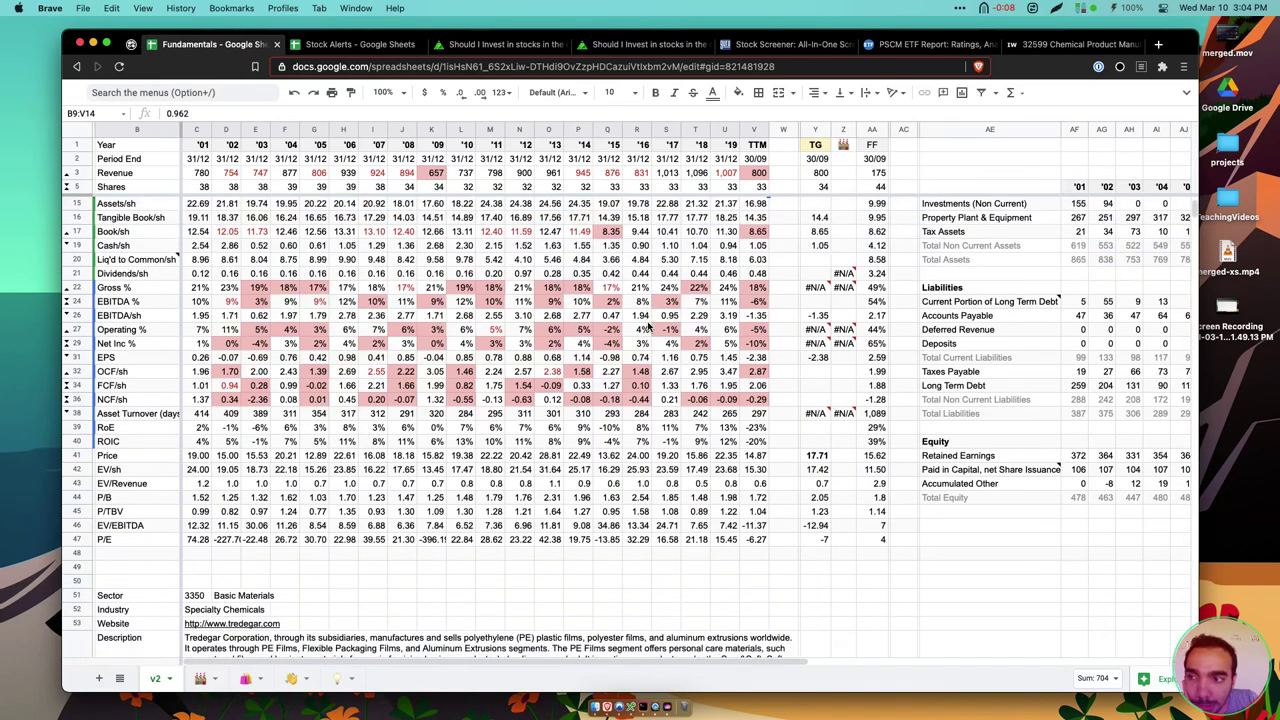
left_click_drag(753, 204, 92, 275)
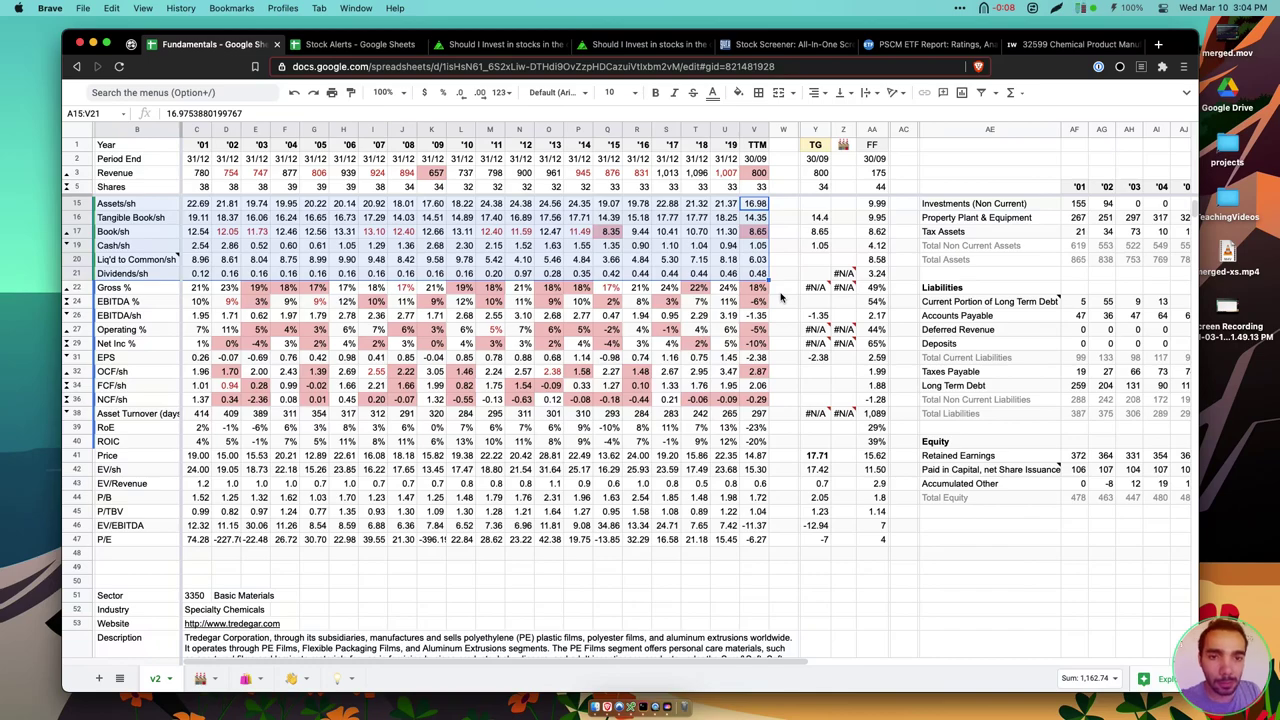
scroll(782, 297, "down", 1)
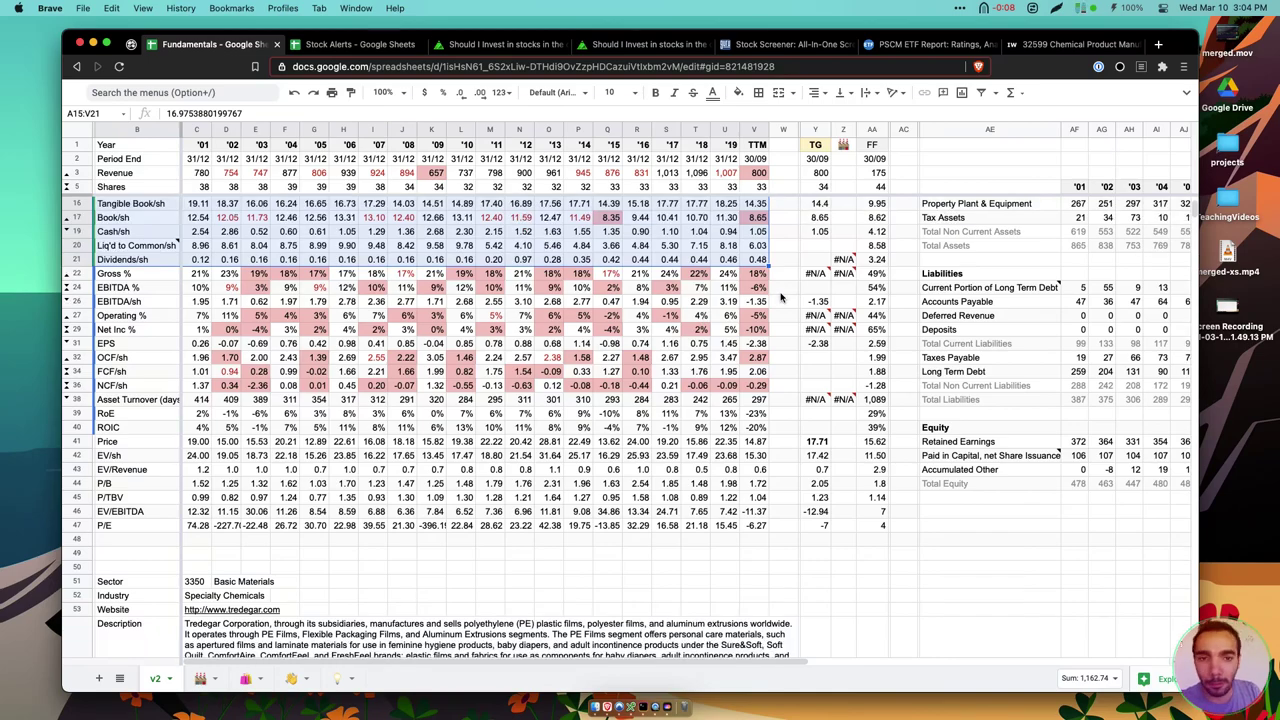
scroll(782, 297, "up", 3)
scroll(782, 297, "down", 5)
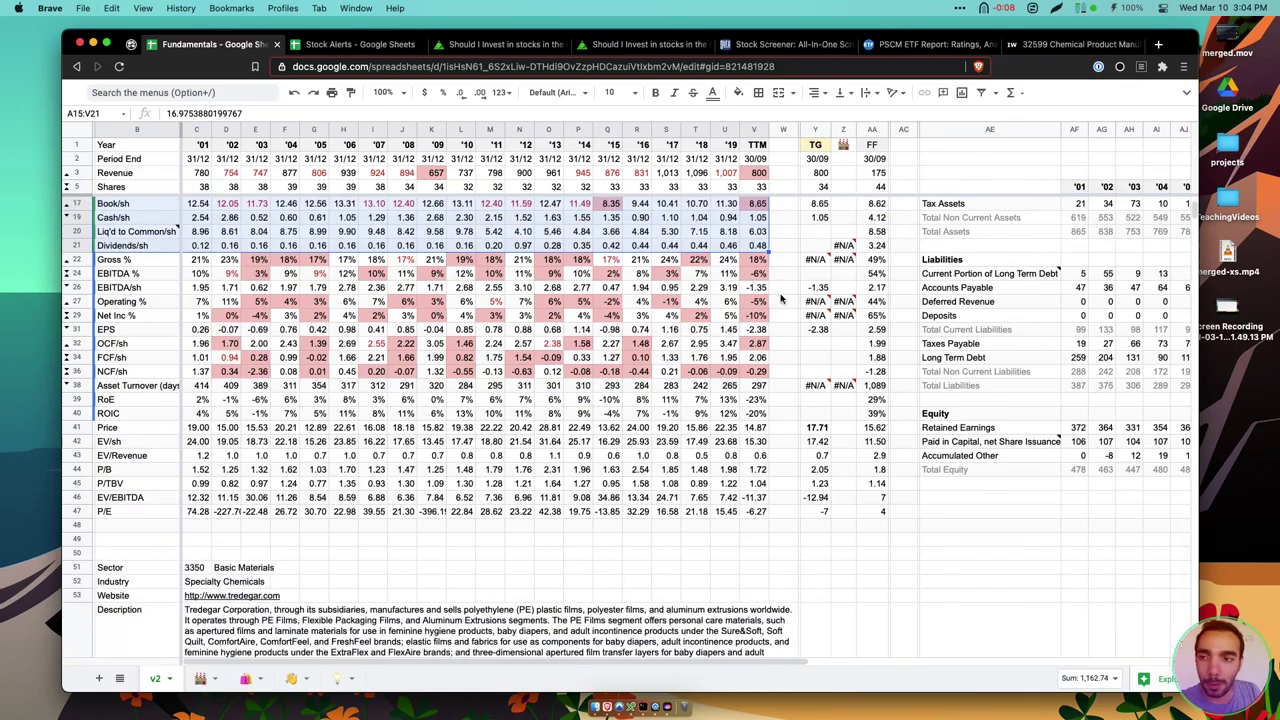
Examine TG's margin, cash-flow and return rows from Gross % through ROIC, and check its current price
scroll(782, 297, "down", 2)
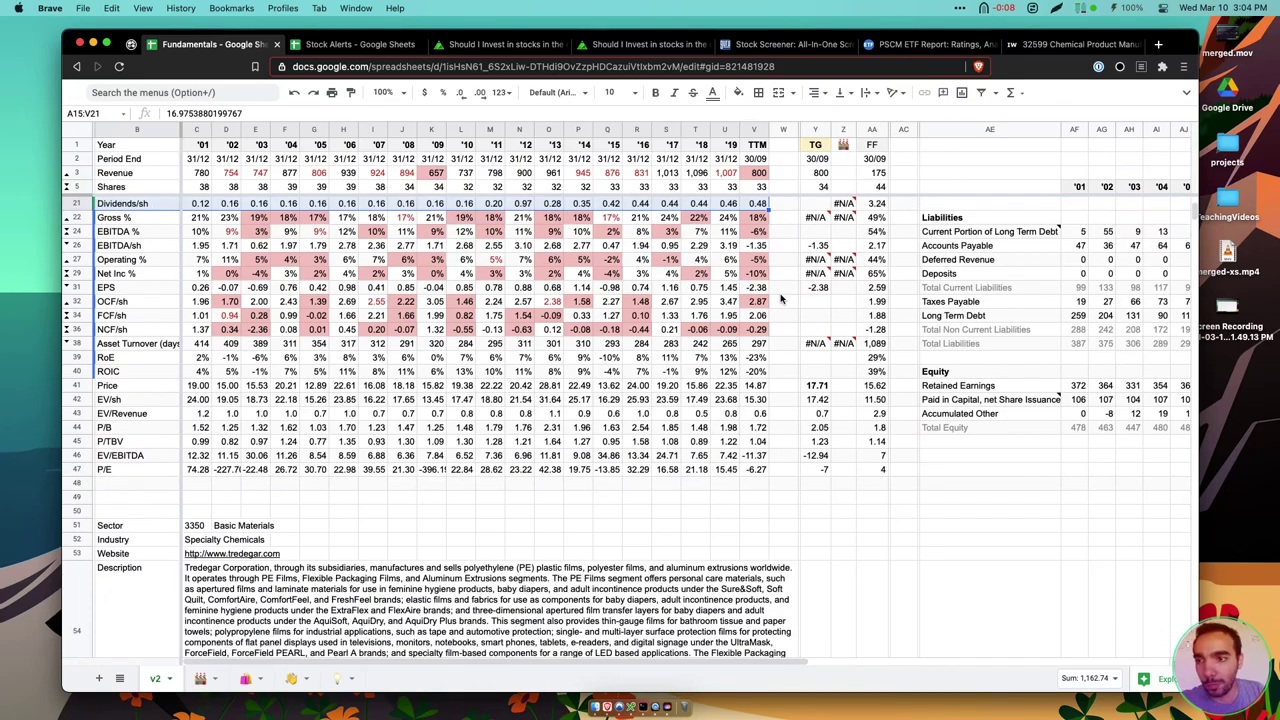
left_click_drag(756, 205, 107, 363)
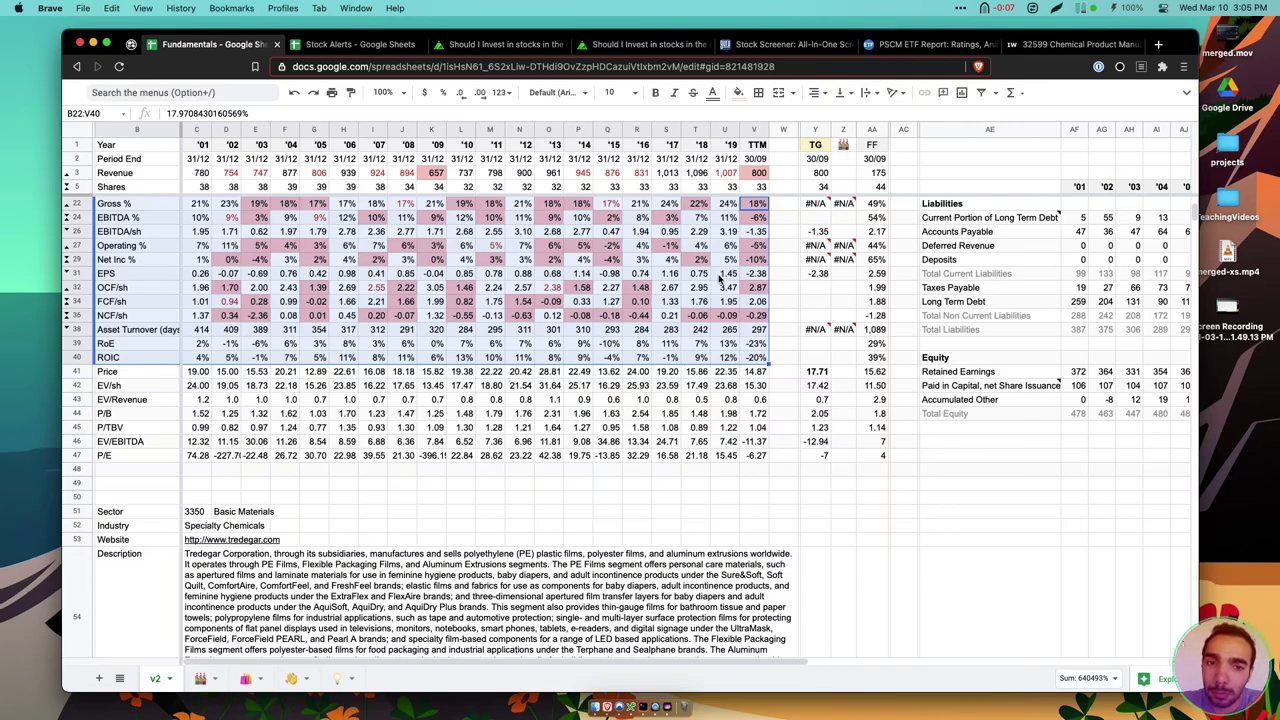
scroll(718, 278, "up", 2)
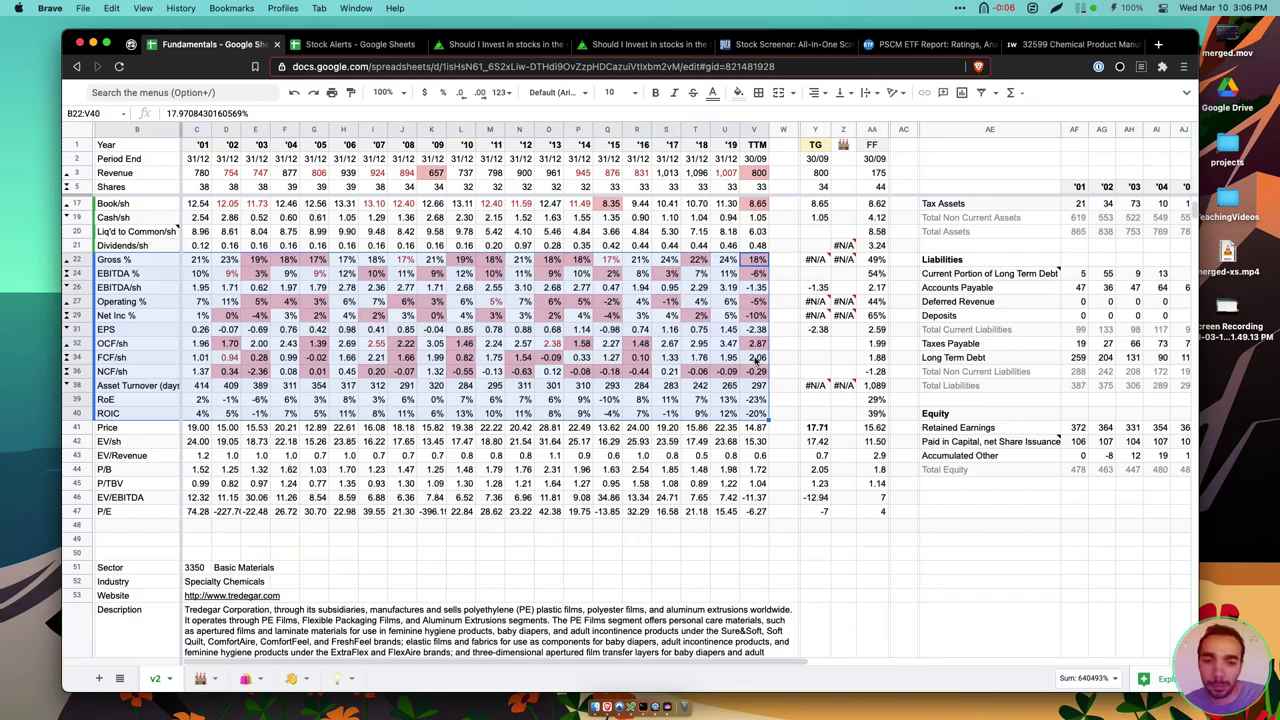
left_click(816, 428)
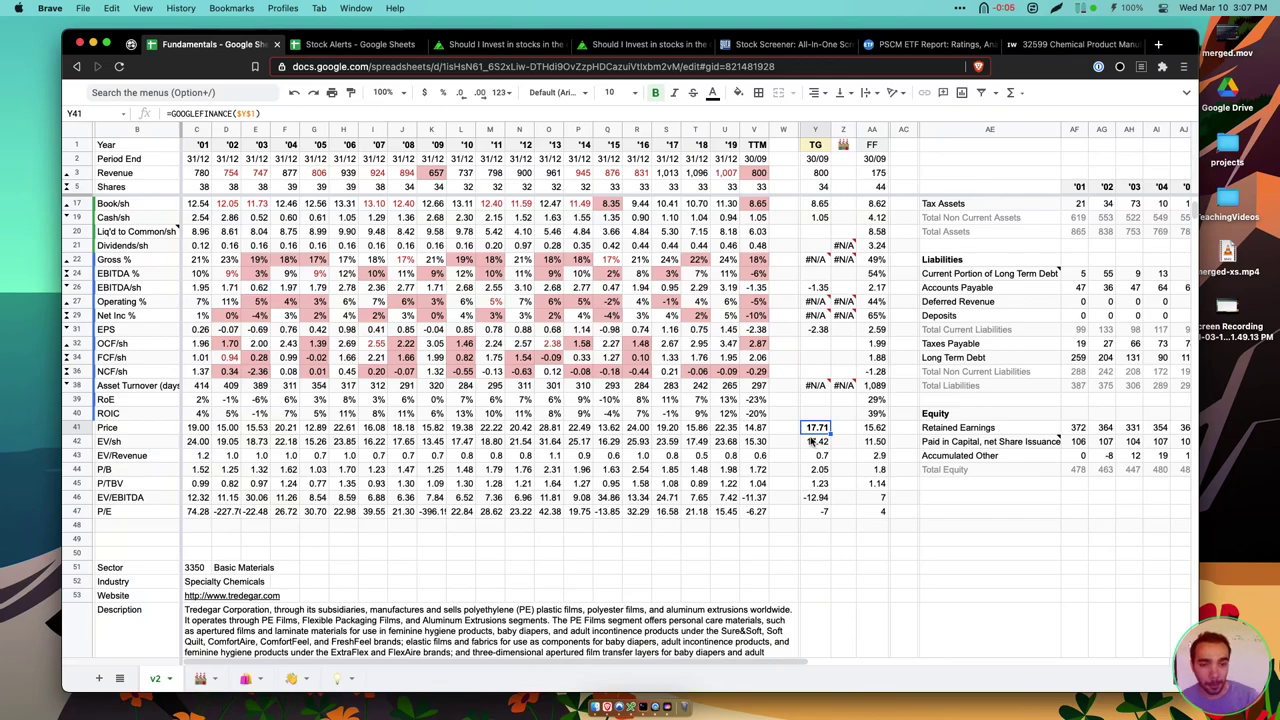
scroll(812, 440, "up", 5)
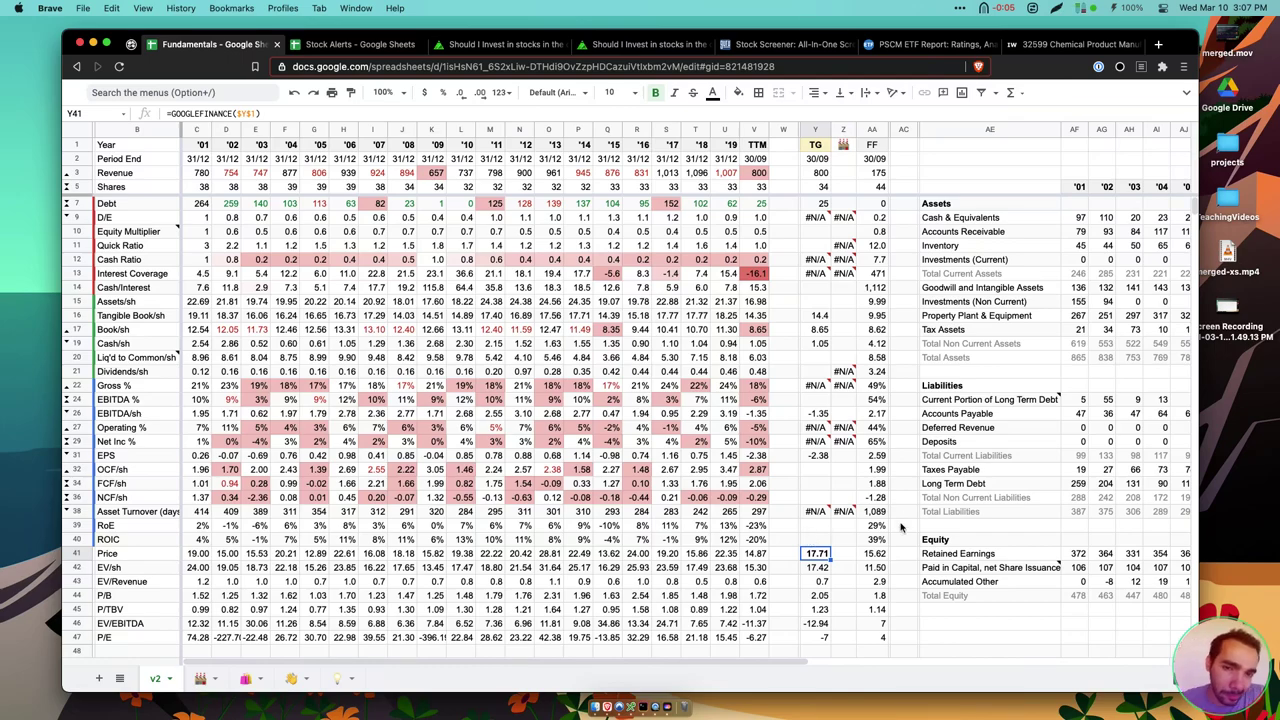
scroll(730, 580, "down", 5)
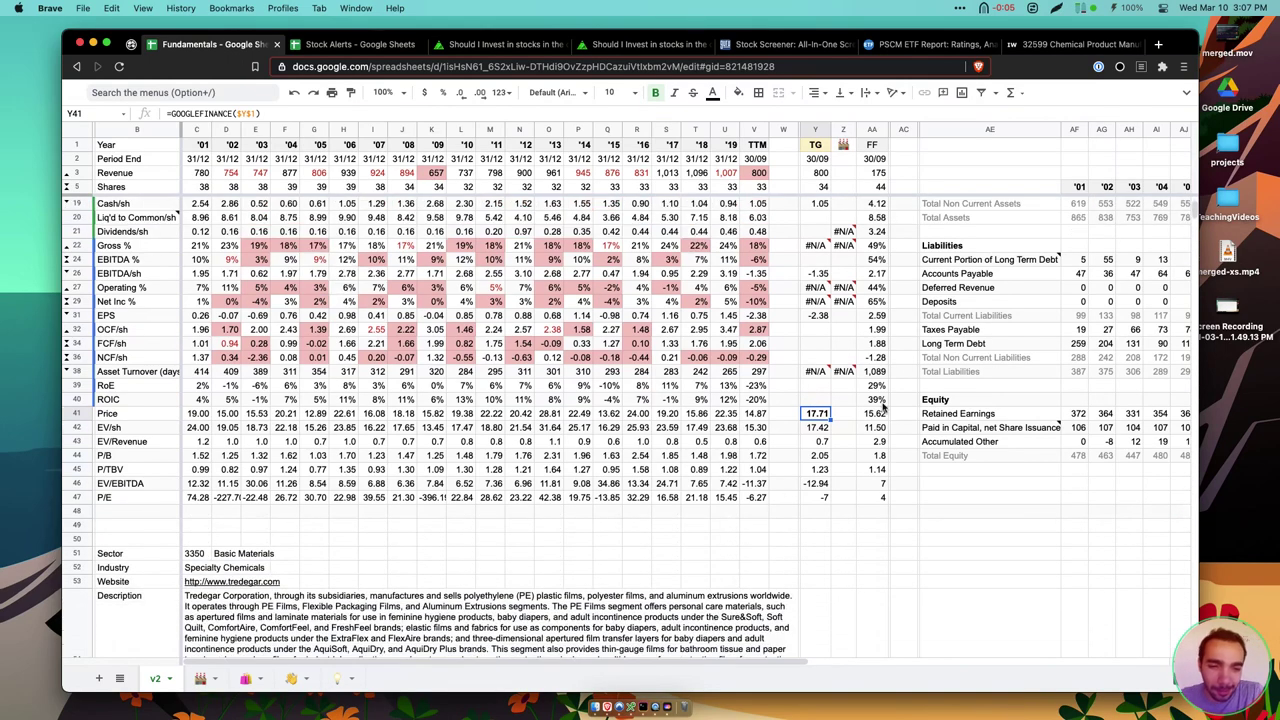
Compare TG's '19, TTM and current valuation figures across EV/sh, EV/EBITDA and P/TBV
key("Left")
key("Left")
key("Left")
left_click(820, 428)
left_click(820, 469)
left_click(746, 129)
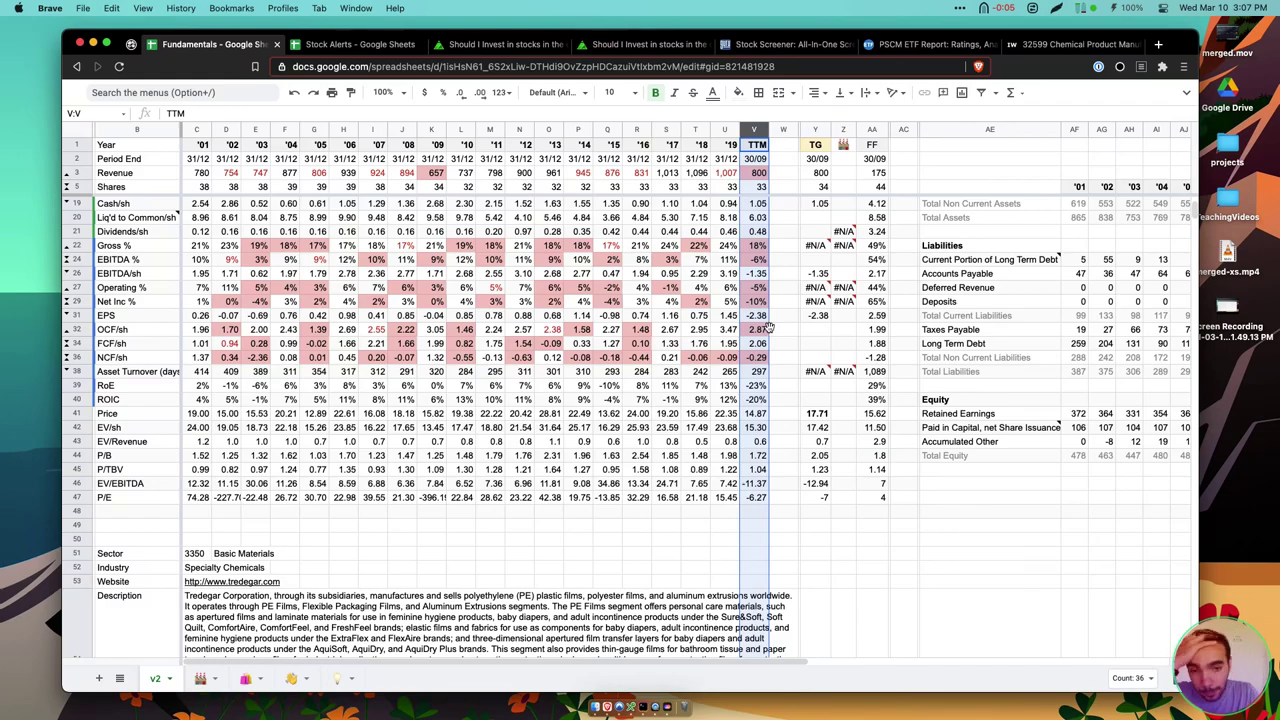
left_click(760, 485)
left_click(723, 483)
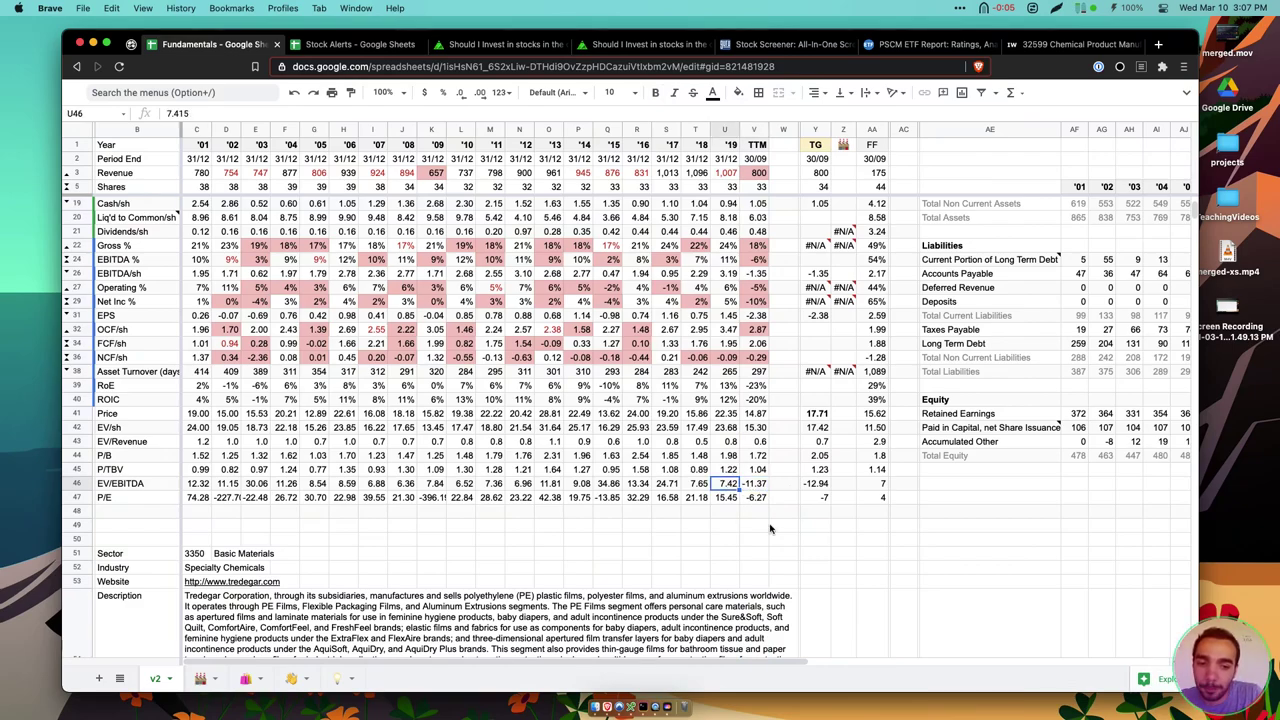
key("Up")
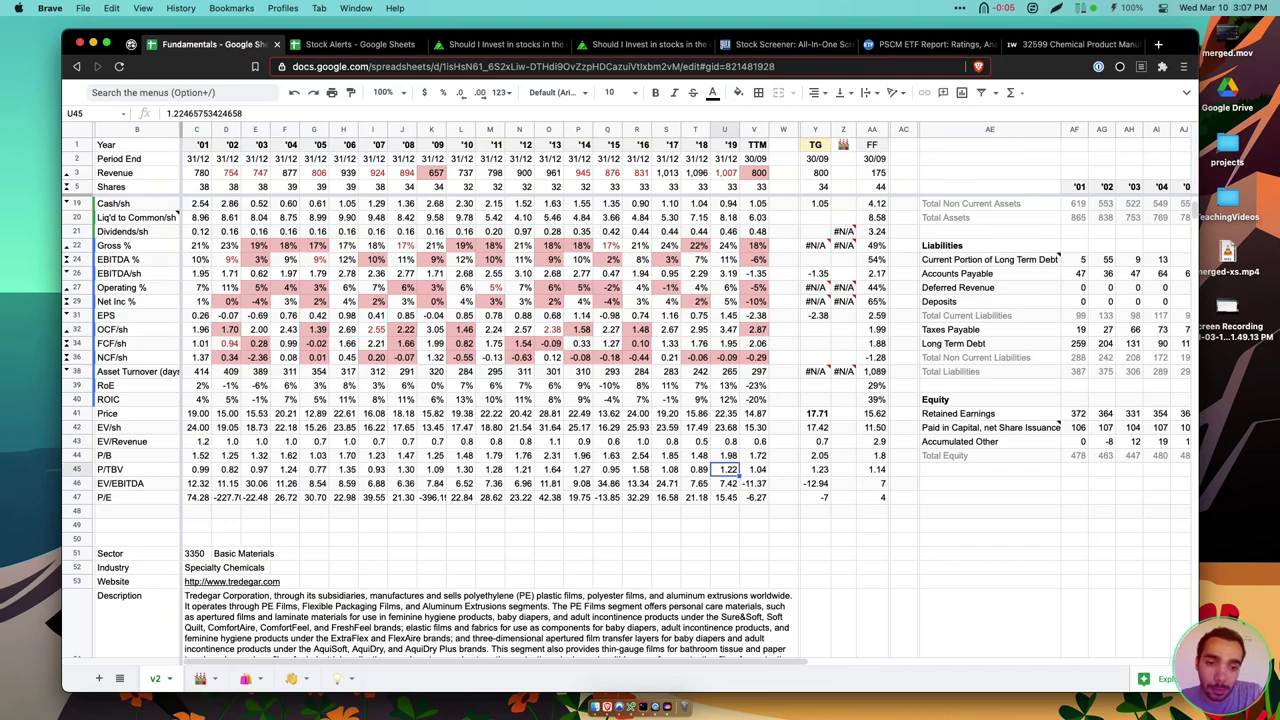
key("Up")
key("Up")
key("Up")
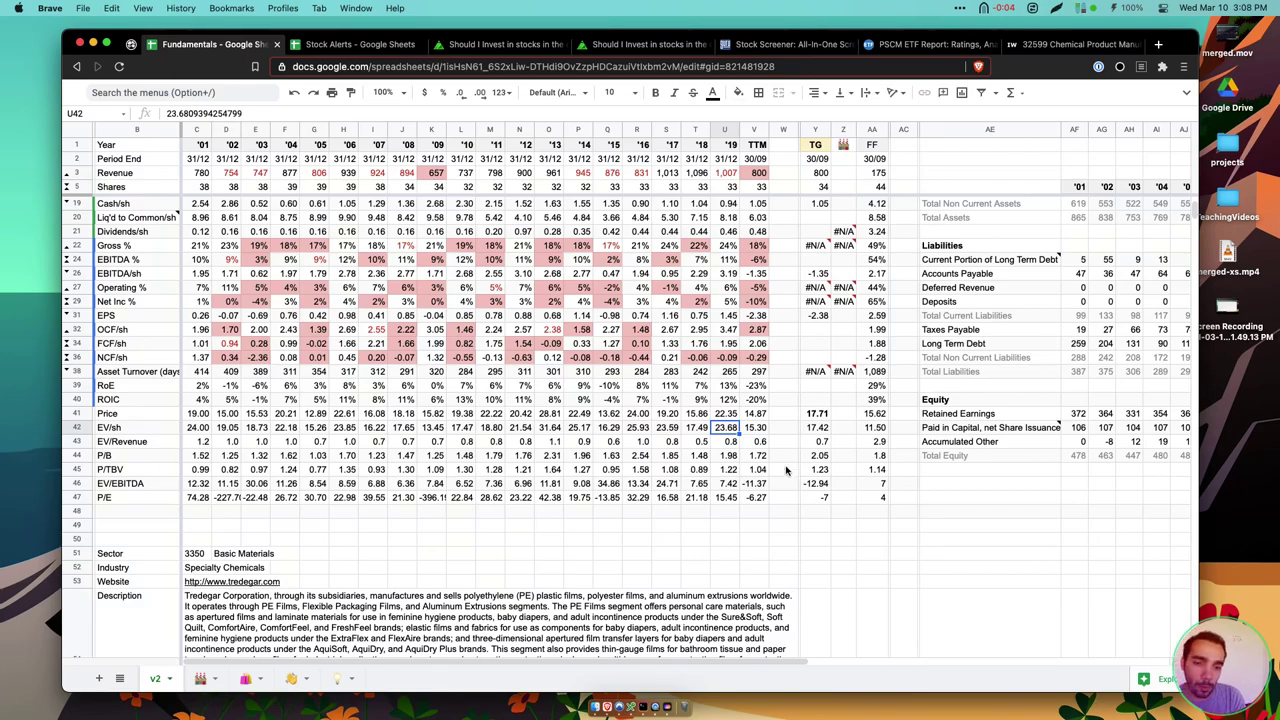
left_click(731, 470)
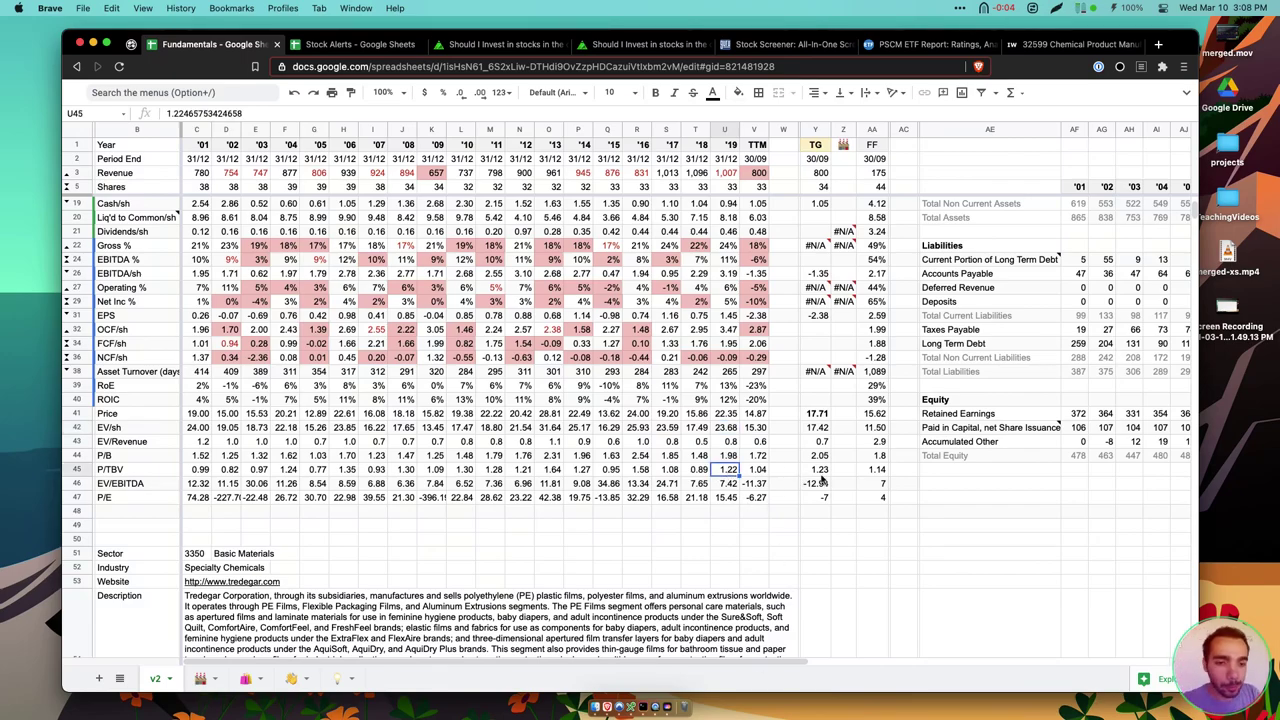
left_click(817, 470)
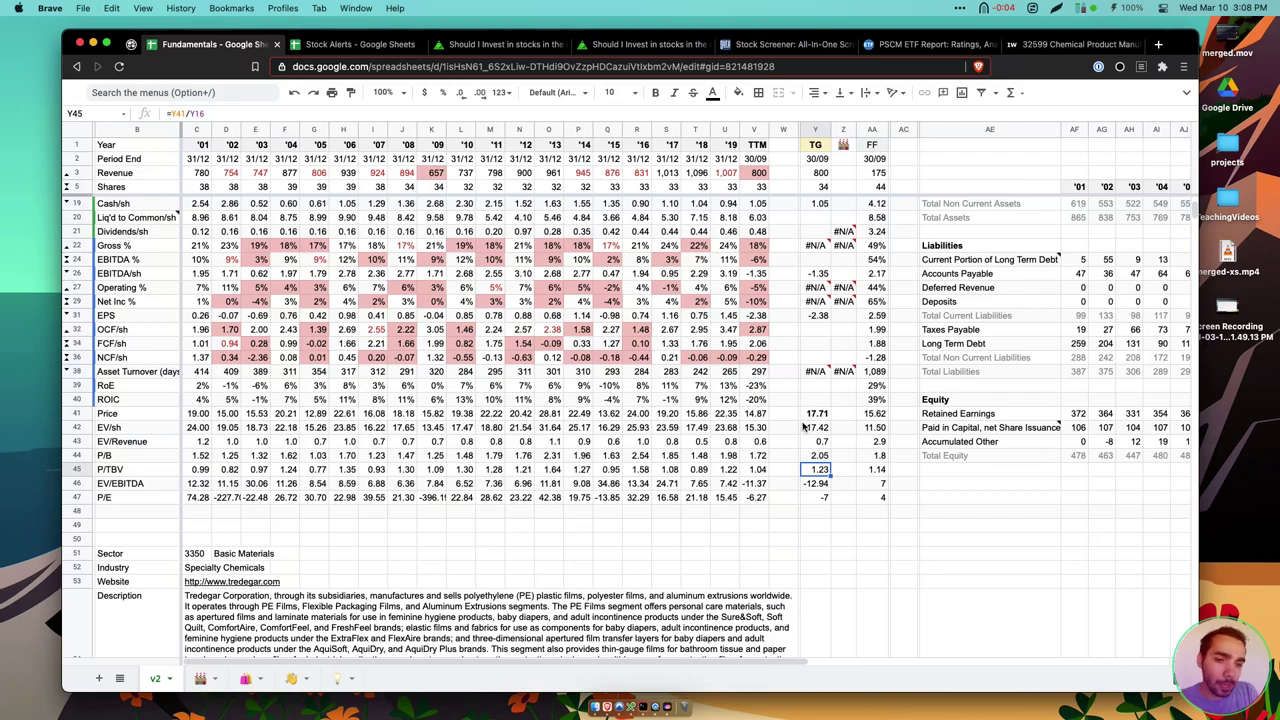
Open TG's TradingView chart in a new tab placed ahead of the Fundamentals sheet and examine its price history
scroll(806, 428, "up", 4)
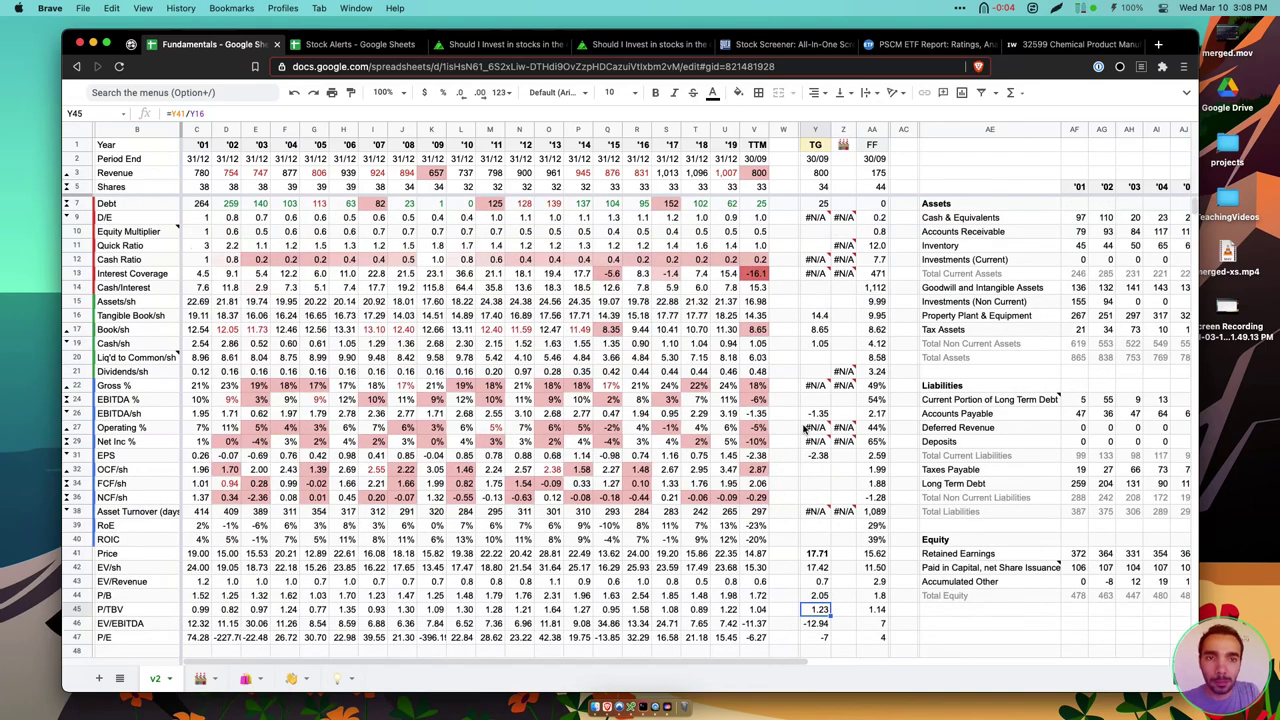
key("super+t")
type("tr")
key("Return")
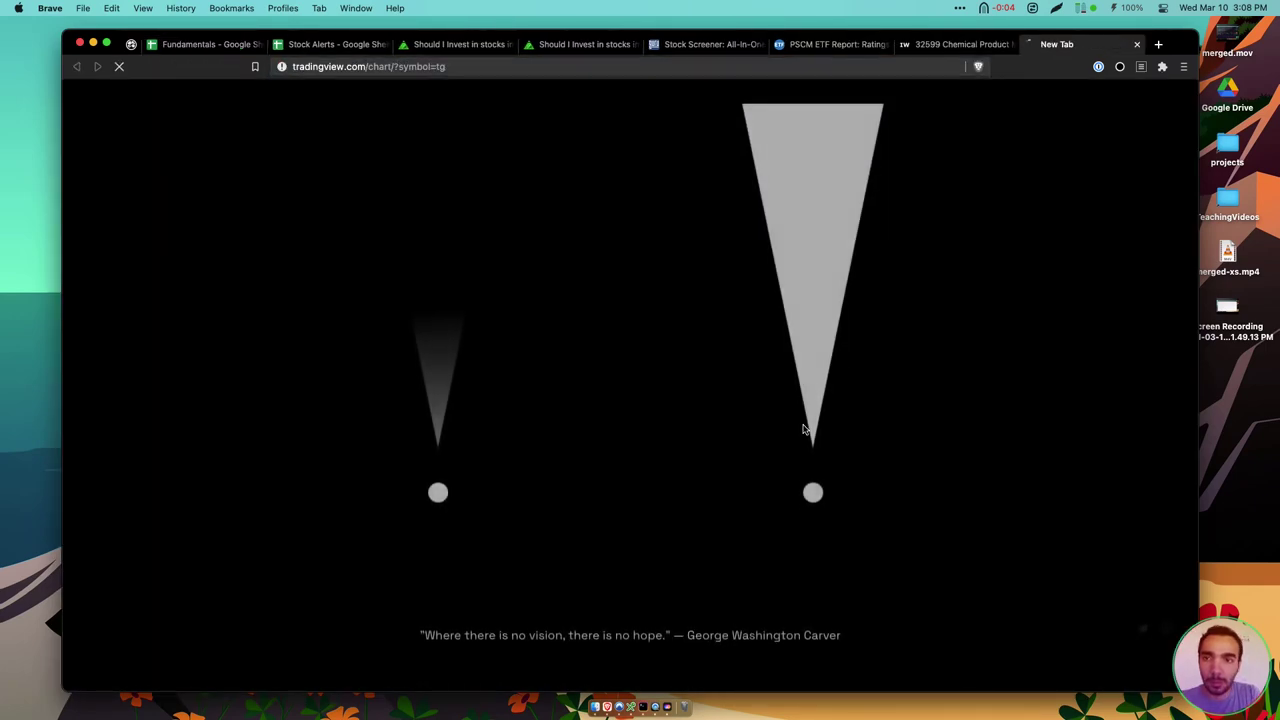
left_click_drag(1060, 44, 220, 50)
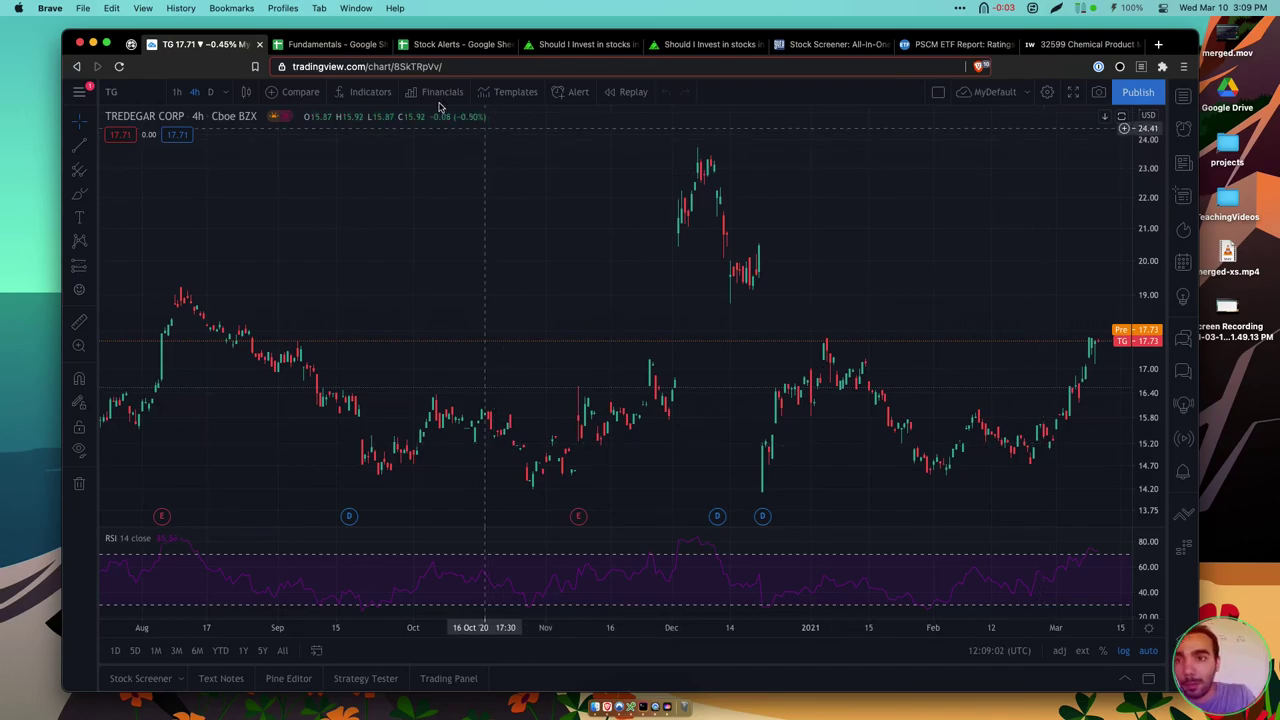
Switch to the Stock Alerts sheet and add ticker TG with a target of $15.20 in row 21
left_click(330, 44)
left_click(403, 42)
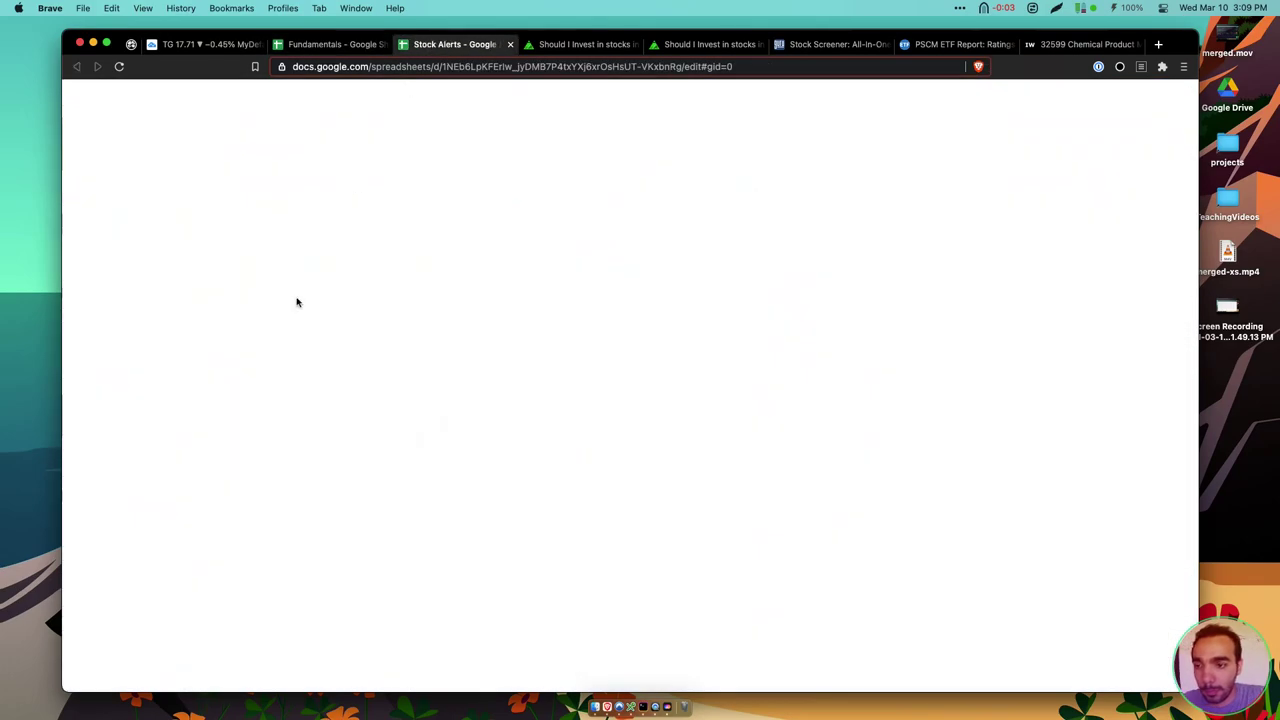
left_click(192, 424)
type("TG")
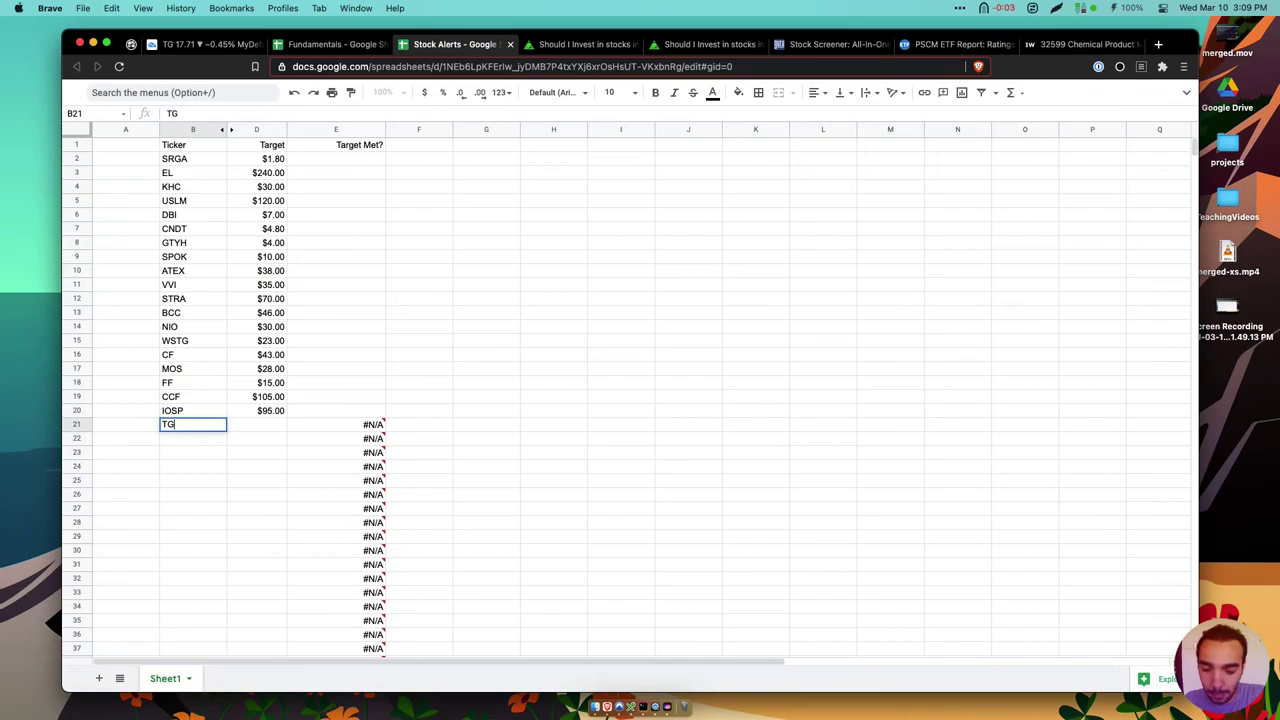
key("Tab")
type("15.2")
key("Tab")
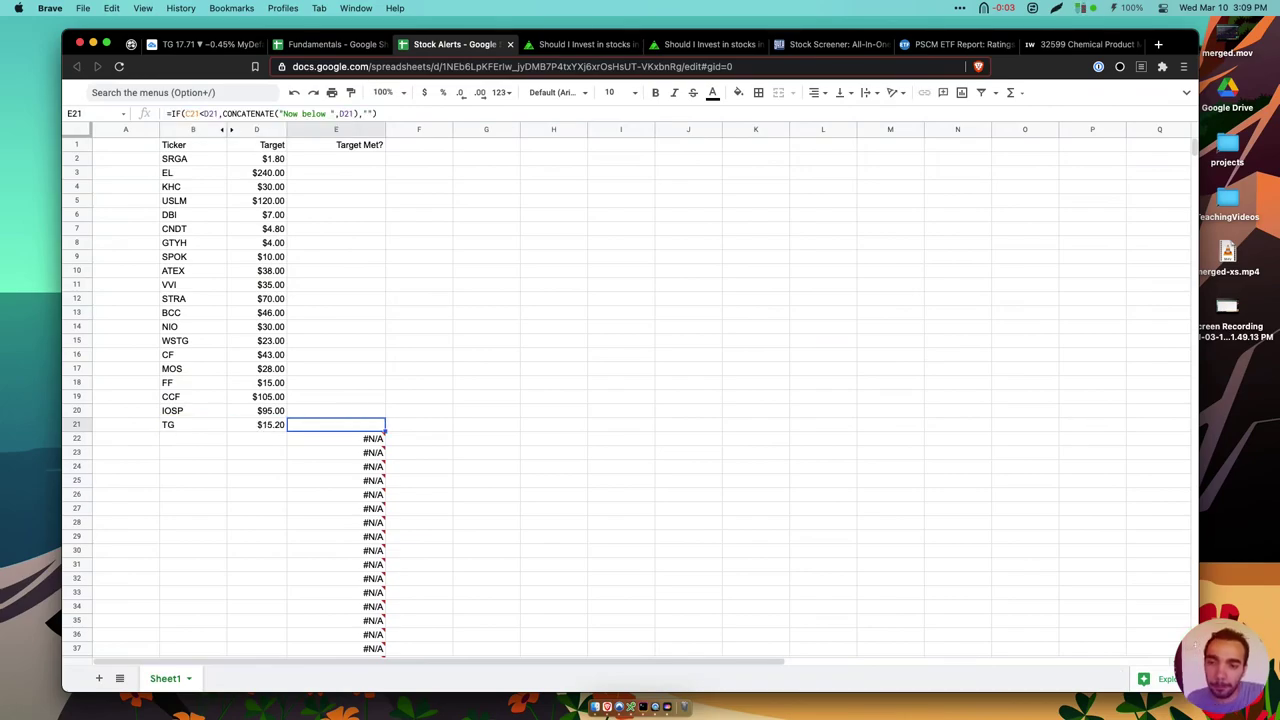
Return to the Fundamentals sheet and compare TG's P/B across the '19, TTM and current columns
left_click(330, 44)
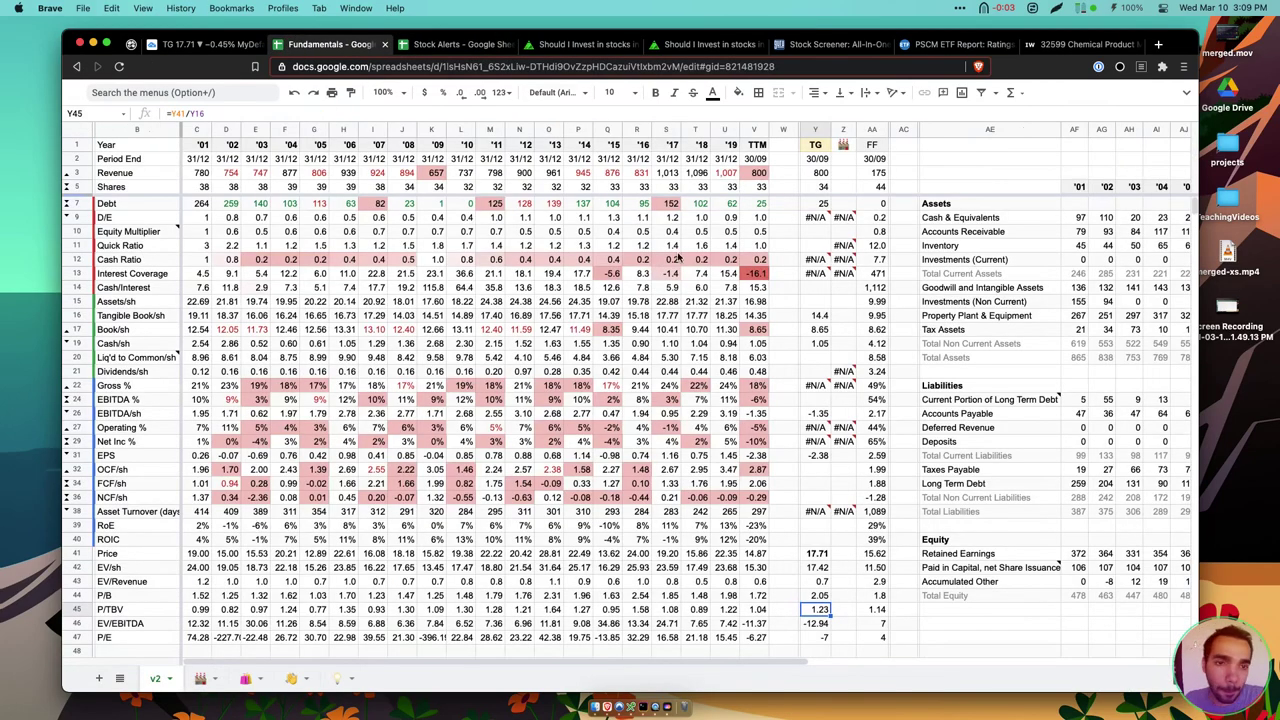
scroll(676, 258, "down", 4)
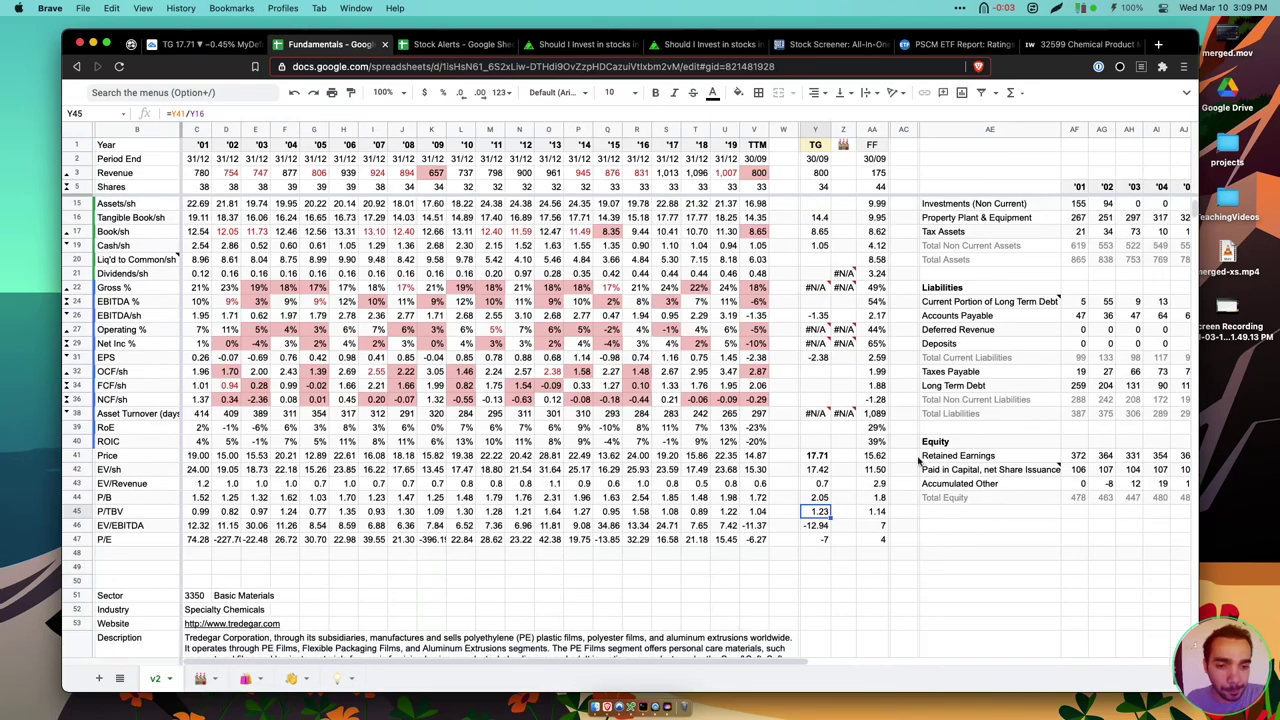
left_click(727, 497)
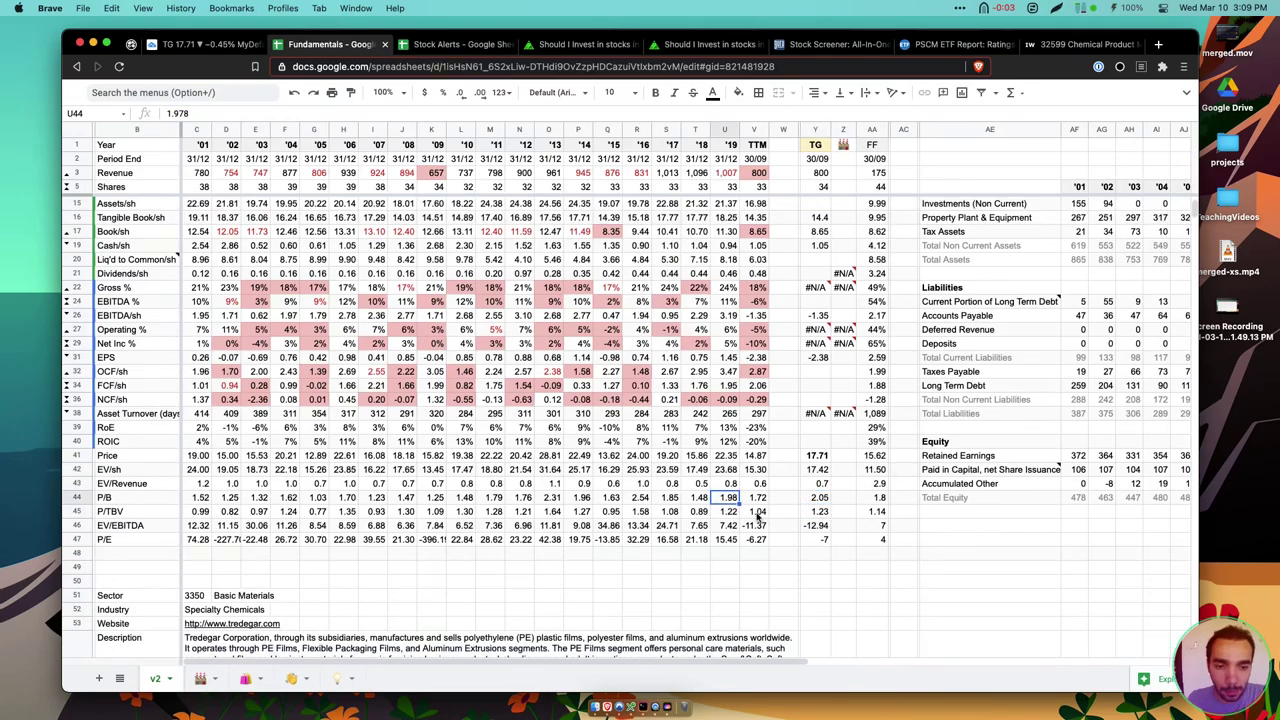
key("Right")
key("Right")
key("Right")
key("Right")
key("Right")
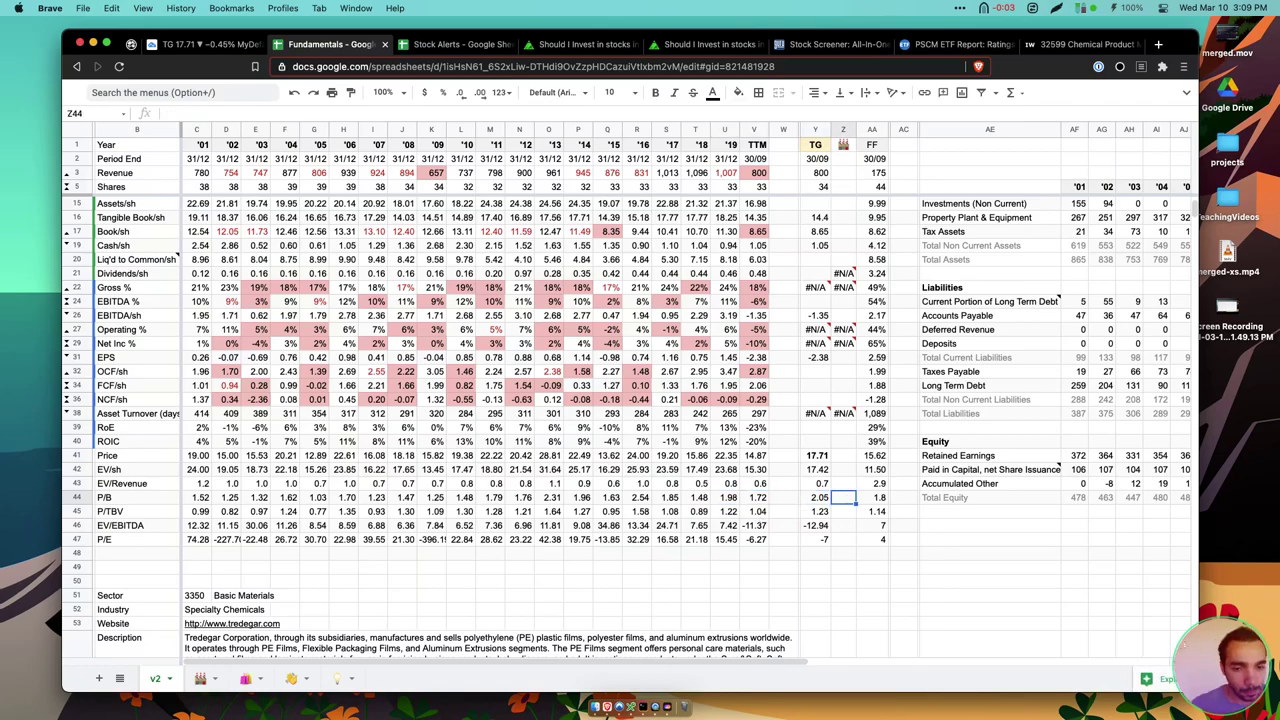
Examine TG's P/TBV for '18 and '19 and its '19 EV/EBITDA and P/E
key("Left")
key("Left")
key("Up")
key("Up")
key("Left")
key("Left")
key("Left")
key("Left")
key("Down")
key("Down")
key("Down")
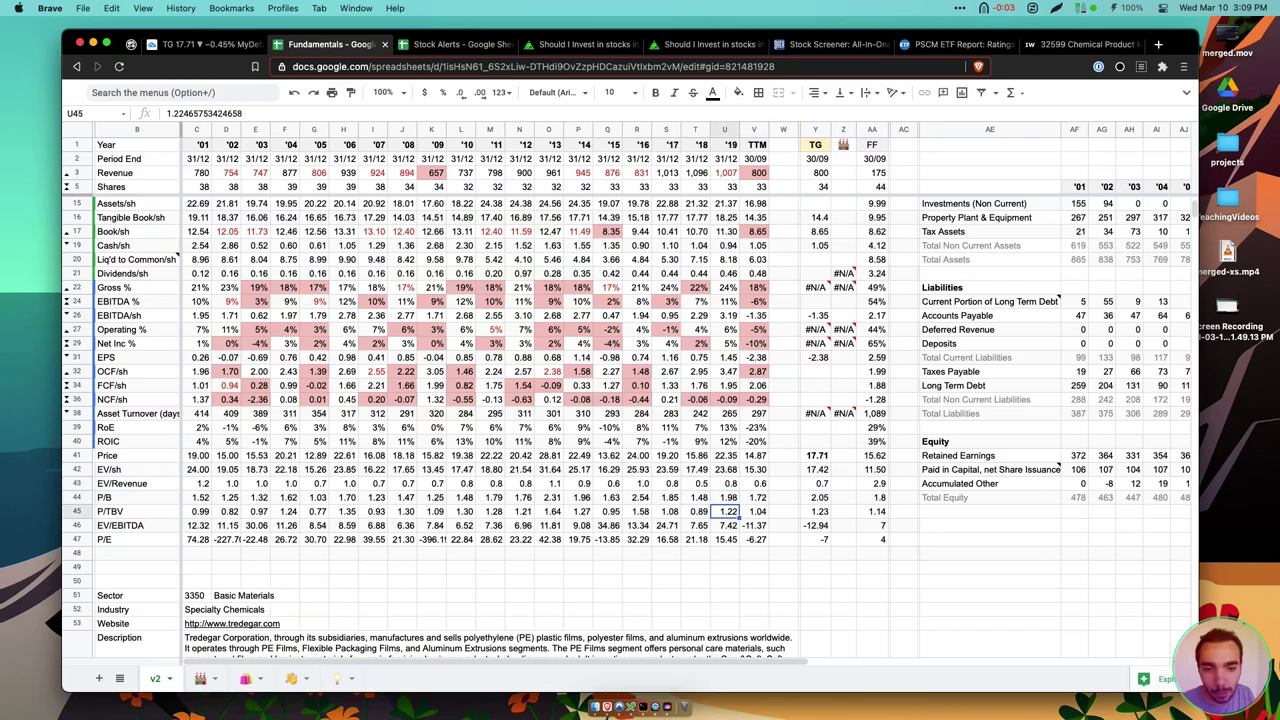
key("Left")
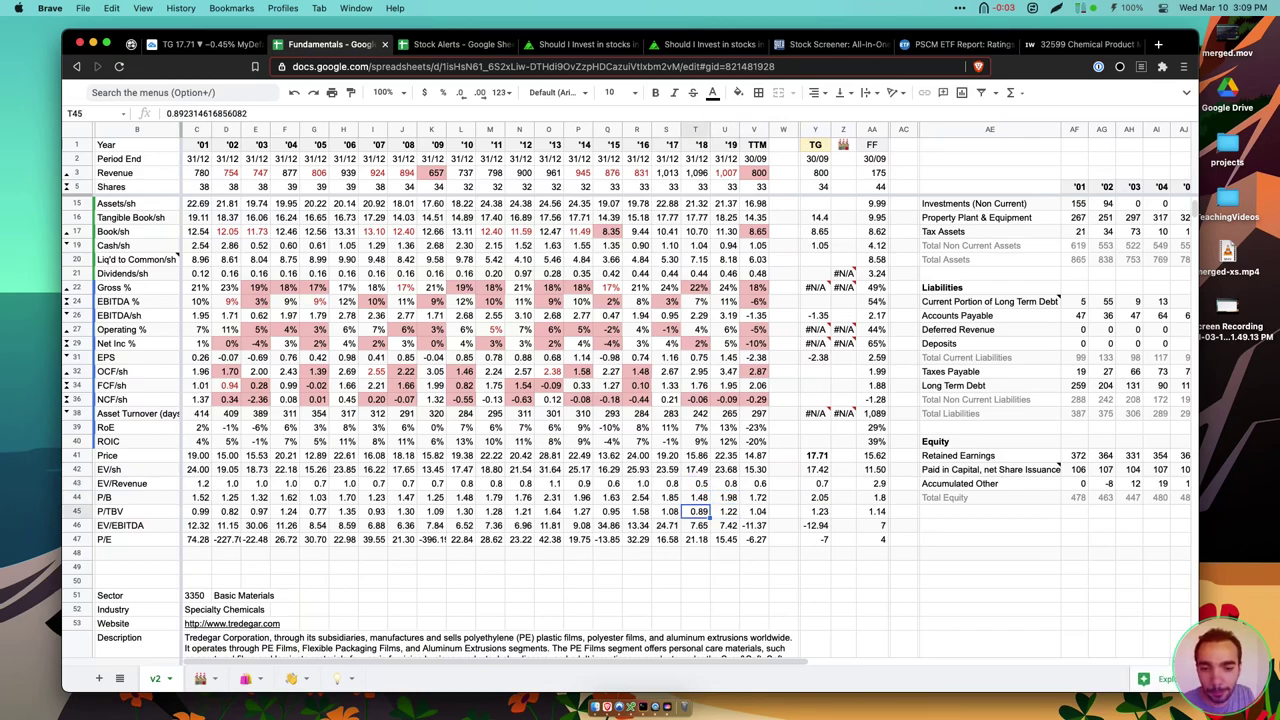
key("Right")
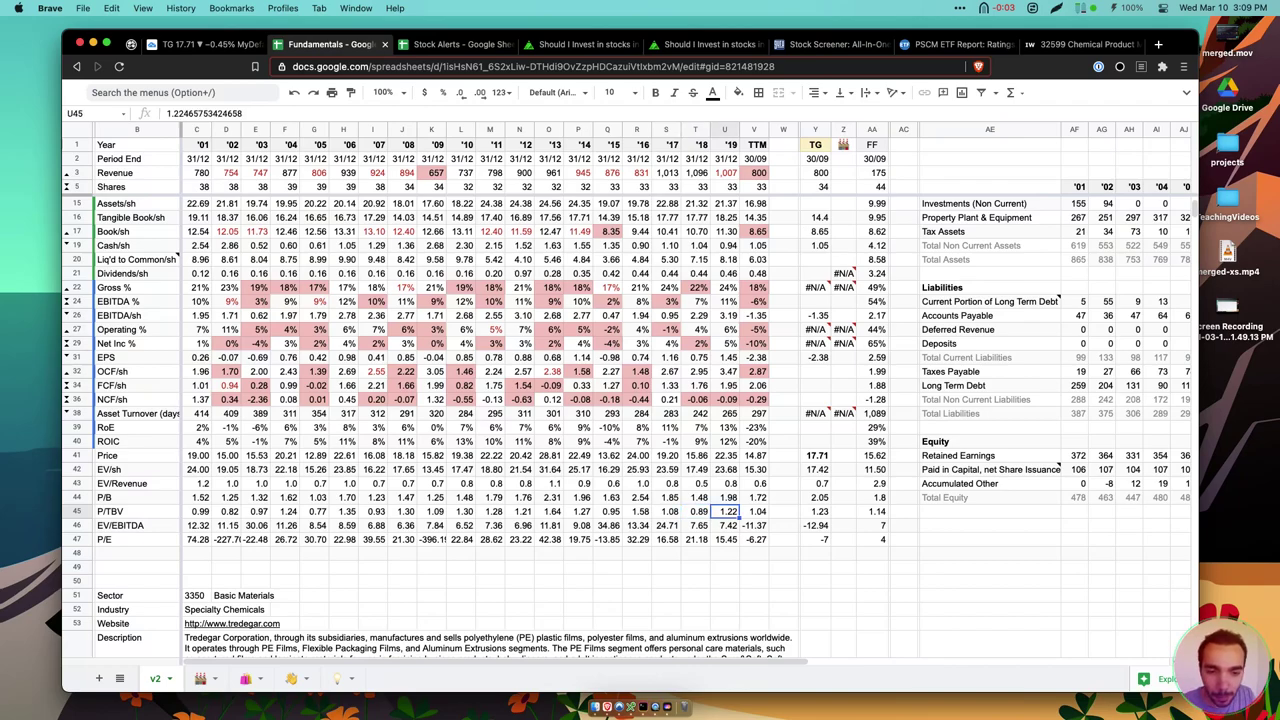
key("Down")
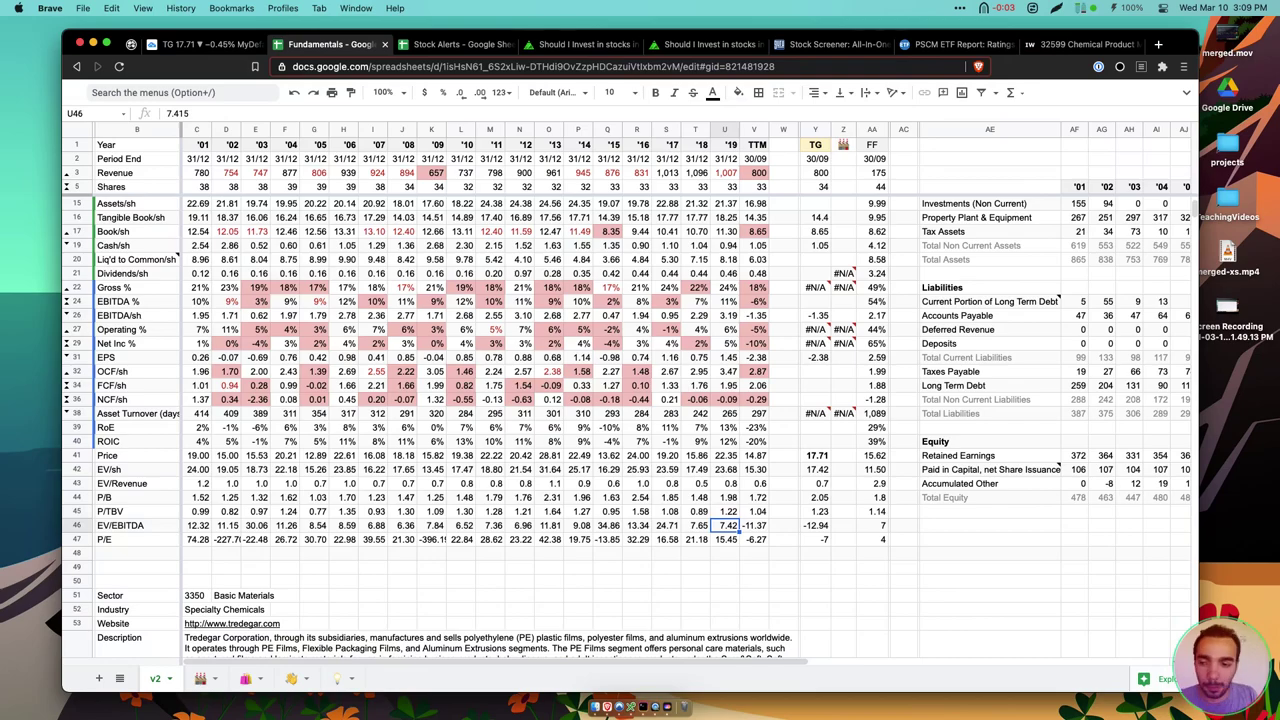
key("Down")
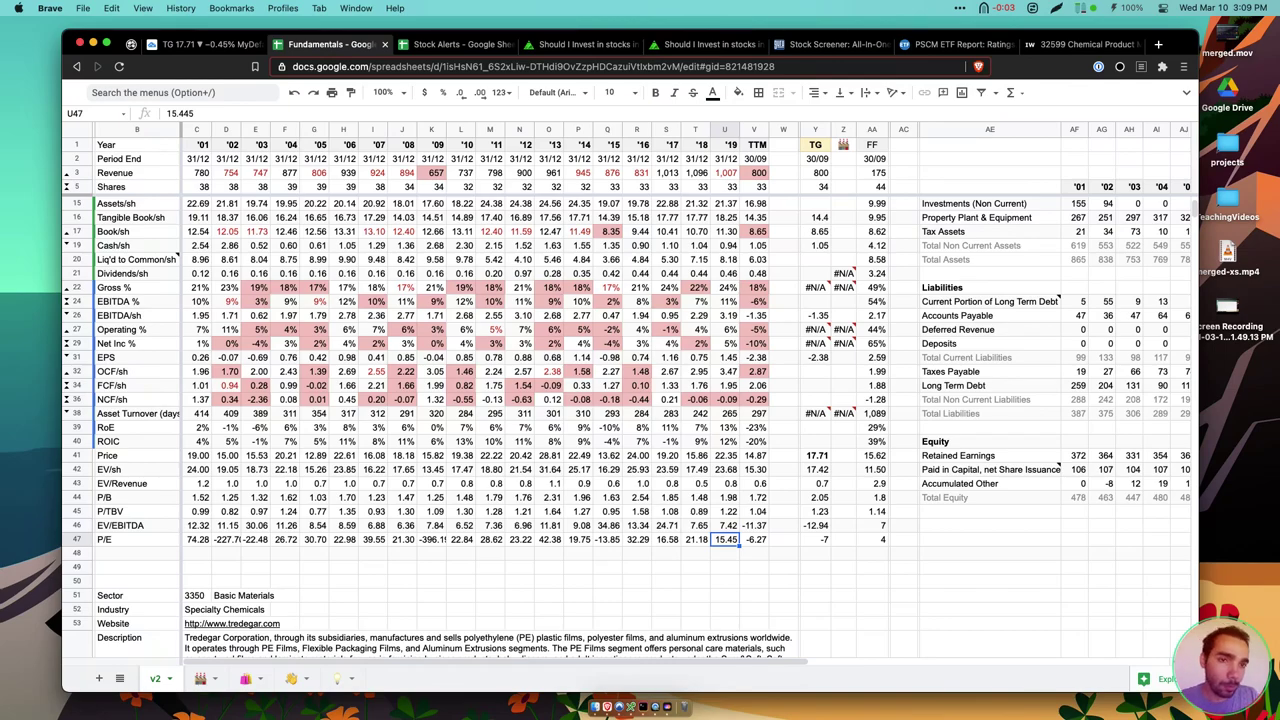
left_click(652, 470)
scroll(652, 470, "up", 3)
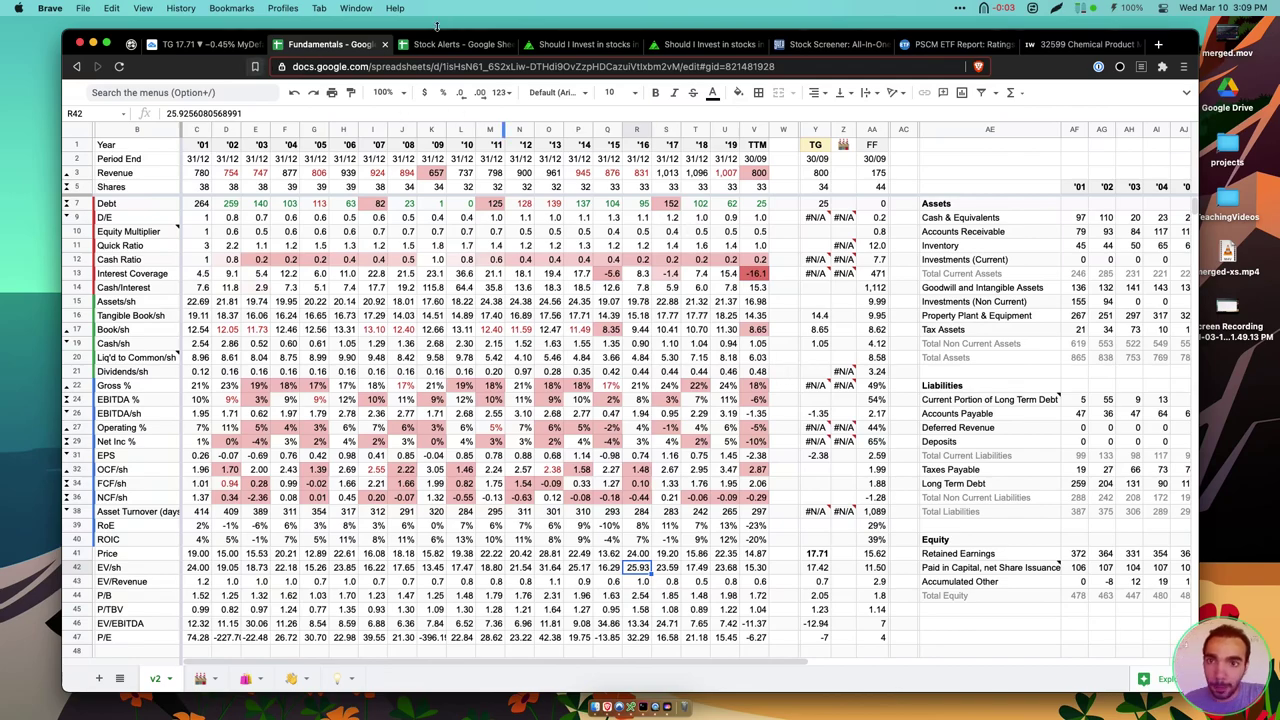
Switch to the GuruFocus screener and hide TG, PARPF and every ticker from DNMR through VRSRF
left_click(822, 50)
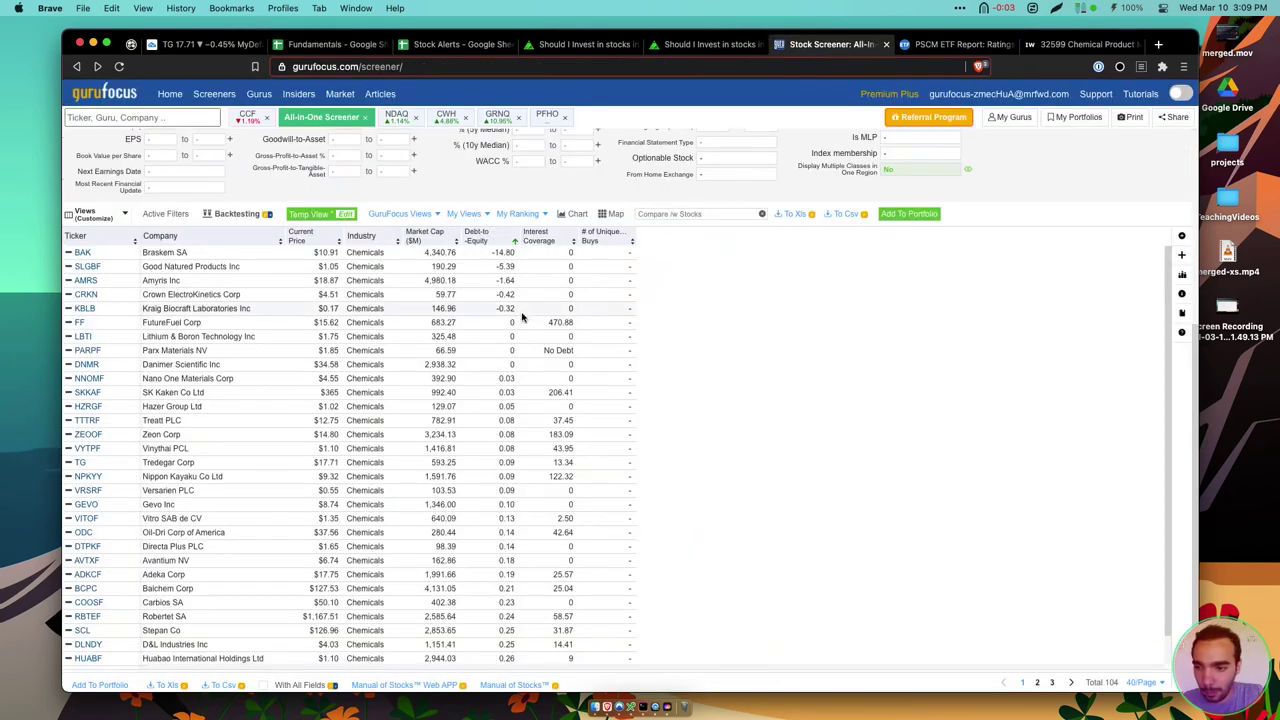
left_click(68, 462)
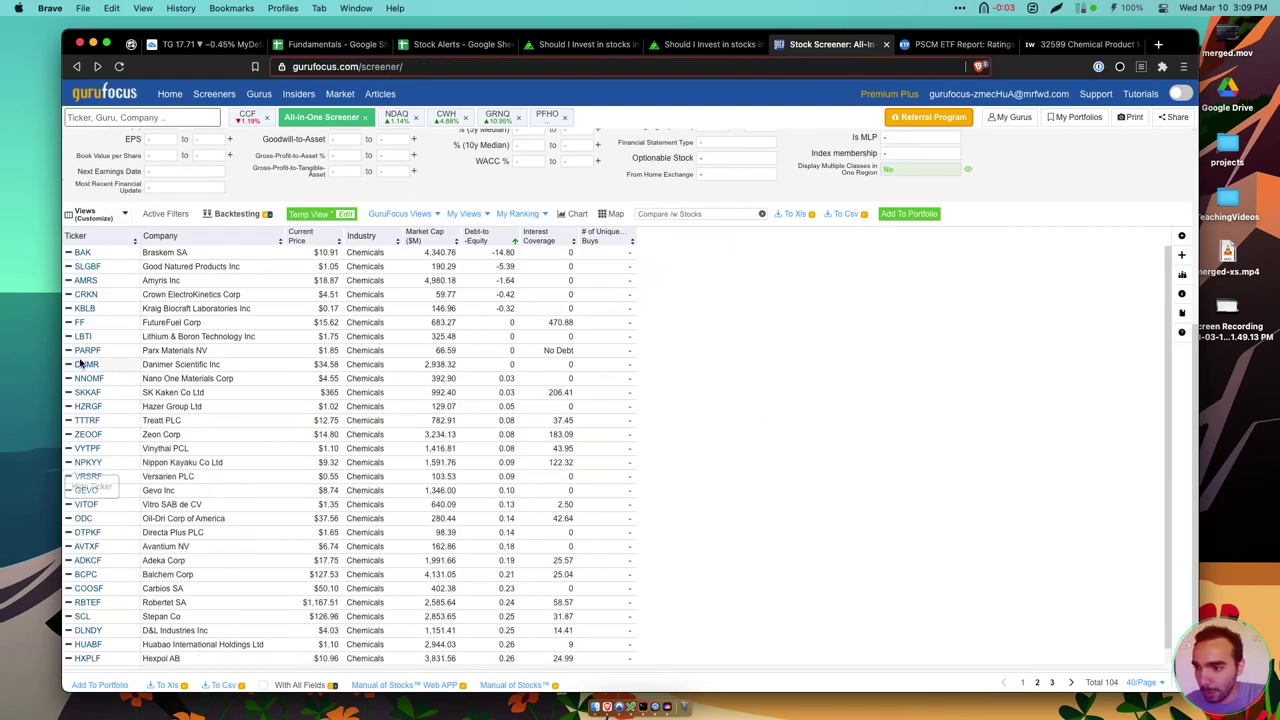
left_click(68, 353)
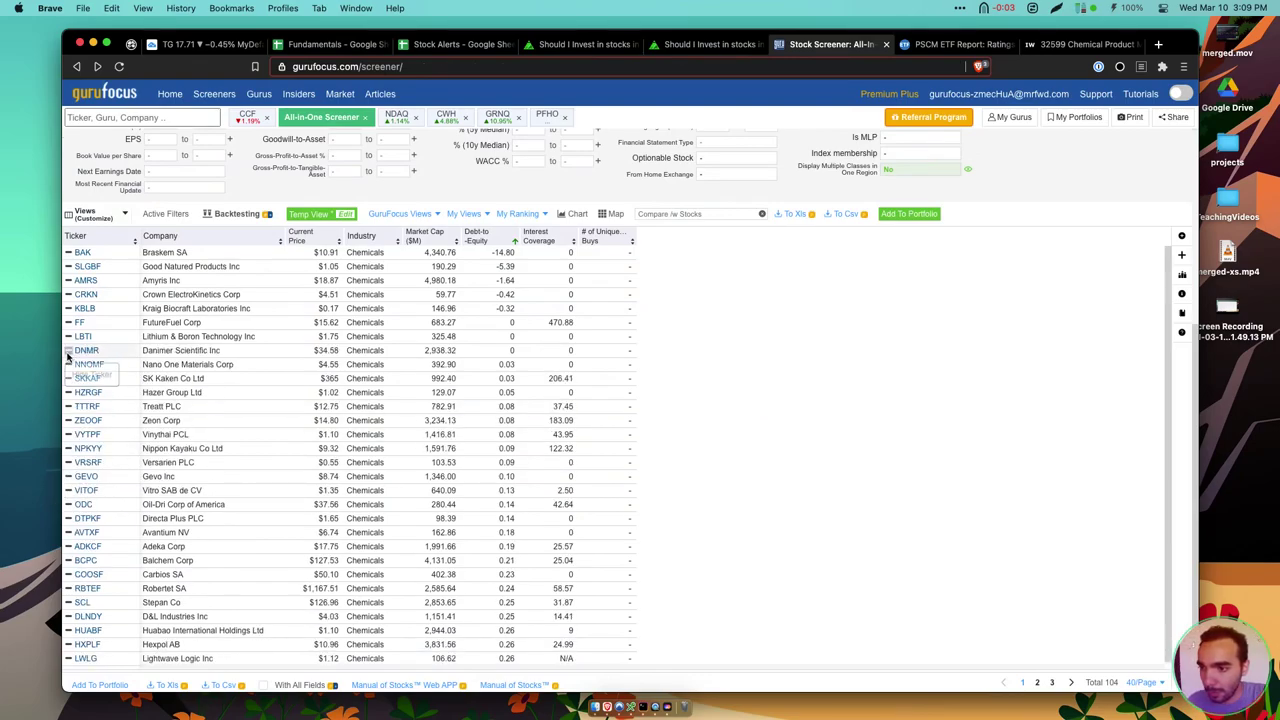
left_click(68, 353)
left_click(68, 353)
left_click(68, 353)
left_click(68, 353)
left_click(68, 353)
left_click(68, 353)
left_click(68, 353)
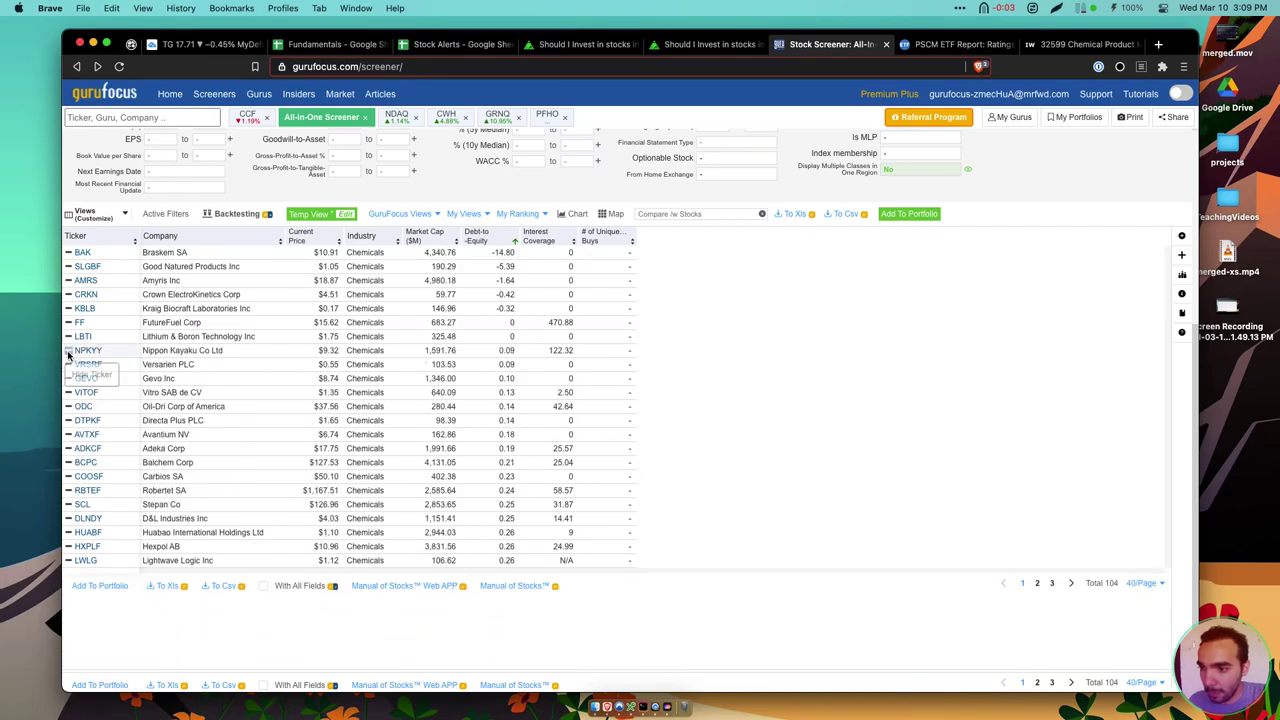
left_click(68, 353)
left_click(68, 353)
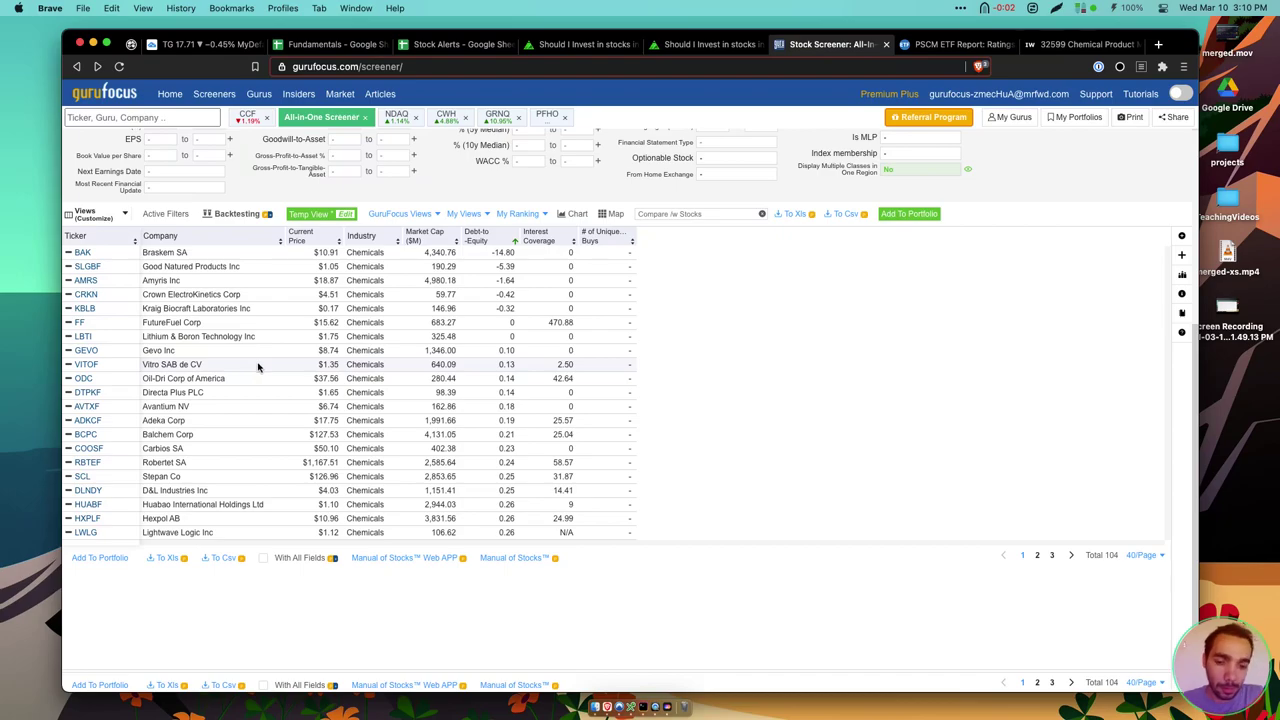
left_click(660, 708)
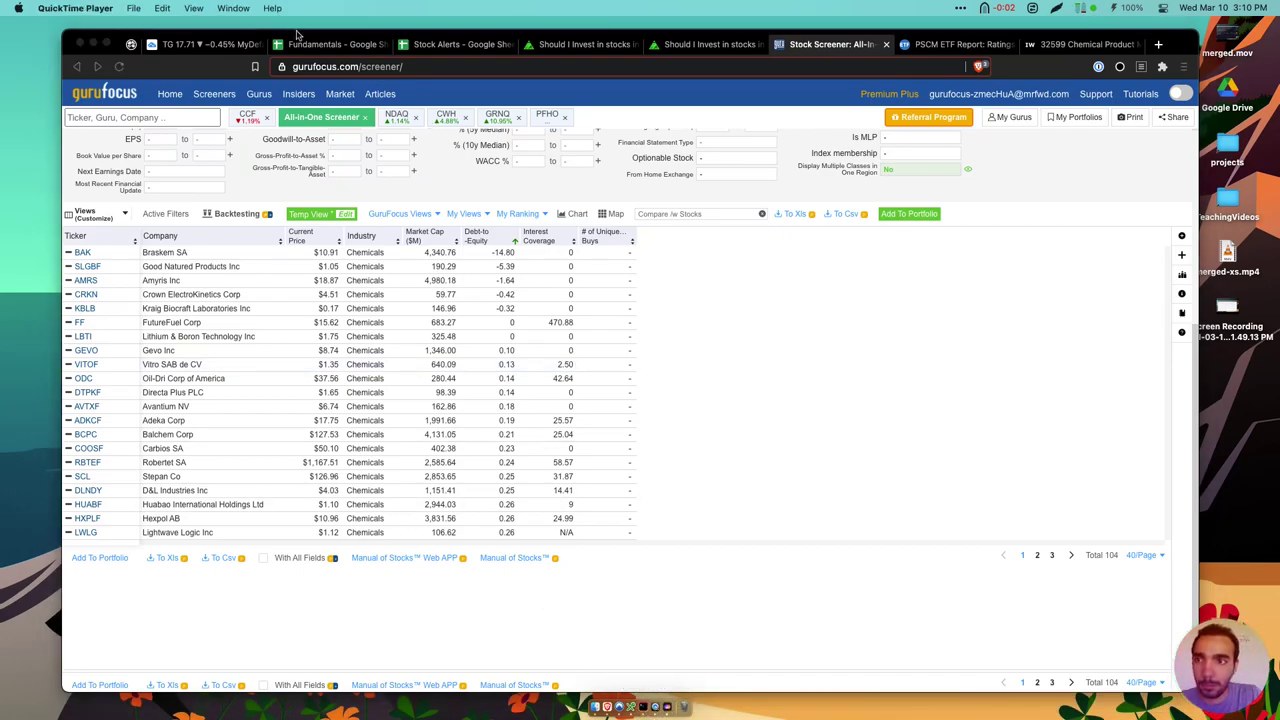